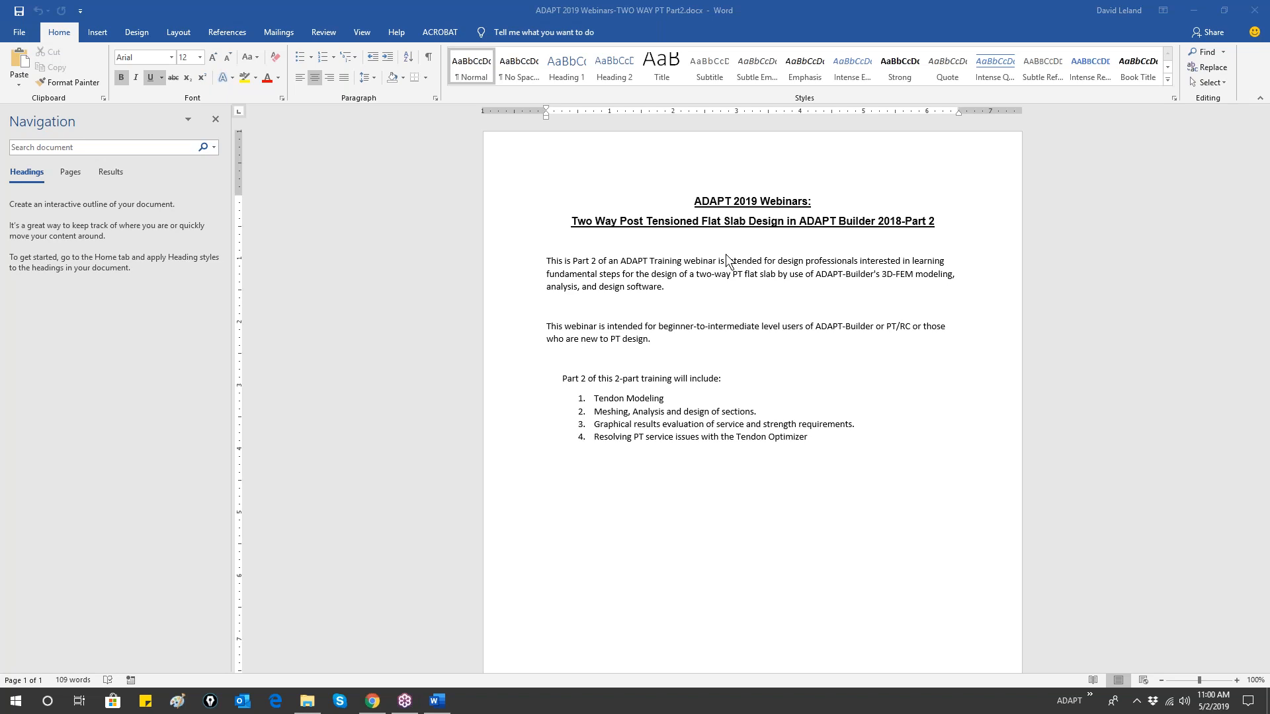
- Review the Part 2 training topics listed in the webinar outline, from tendon modeling through graphical results evaluation
{"action": "left_click", "coordinate": [695, 262]}
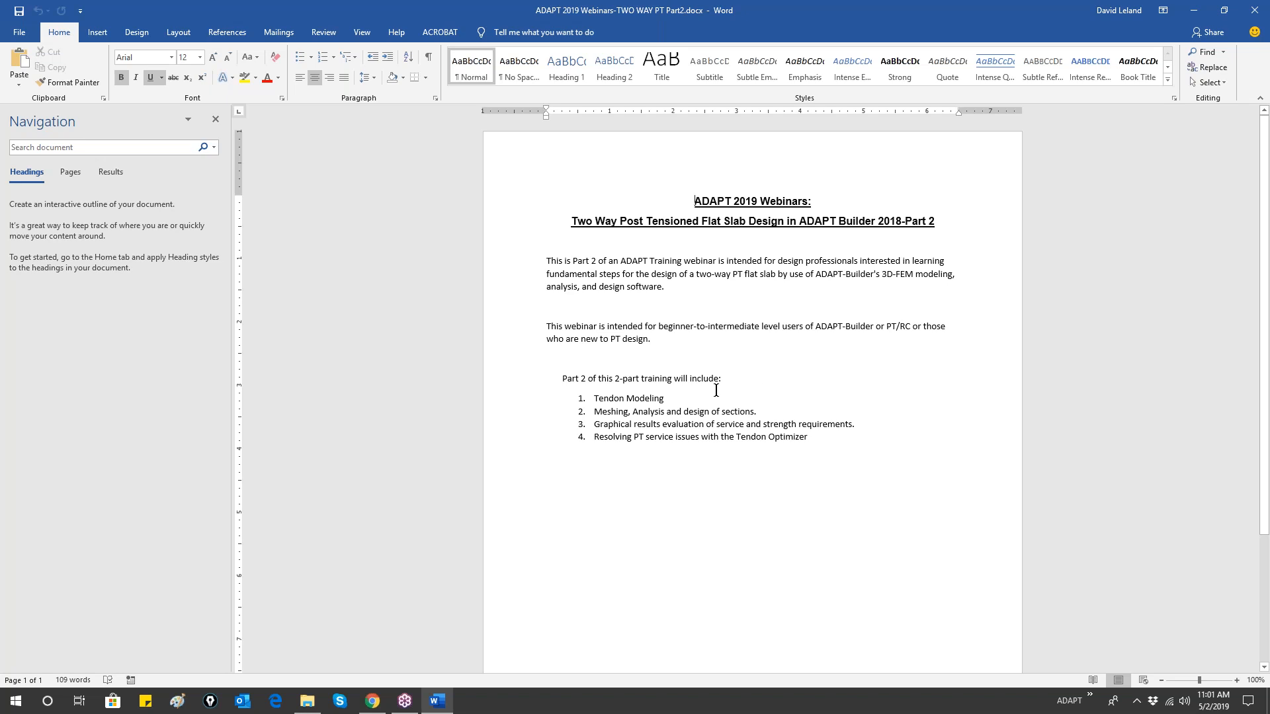
{"action": "left_click_drag", "start_coordinate": [562, 382], "coordinate": [723, 382]}
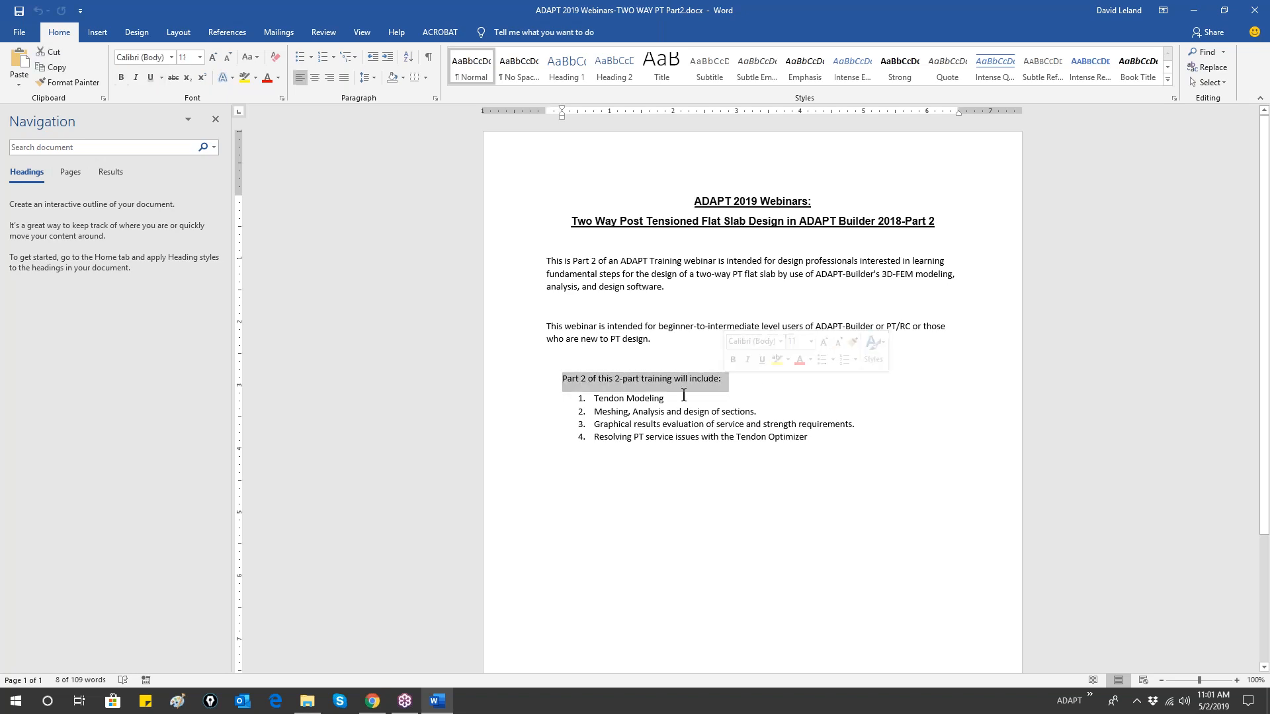
{"action": "key", "text": "Down"}
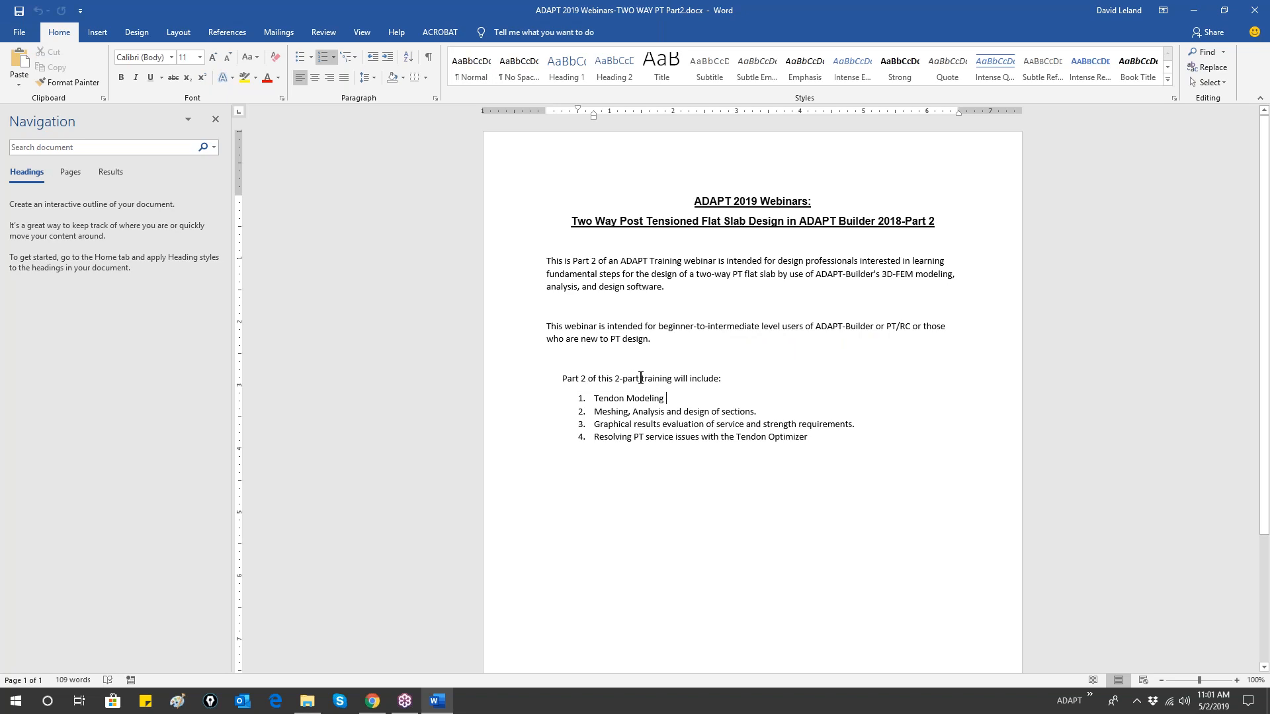
{"action": "left_click_drag", "start_coordinate": [596, 400], "coordinate": [601, 400]}
{"action": "left_click", "coordinate": [621, 401]}
{"action": "left_click_drag", "start_coordinate": [759, 412], "coordinate": [622, 414]}
{"action": "left_click", "coordinate": [635, 429]}
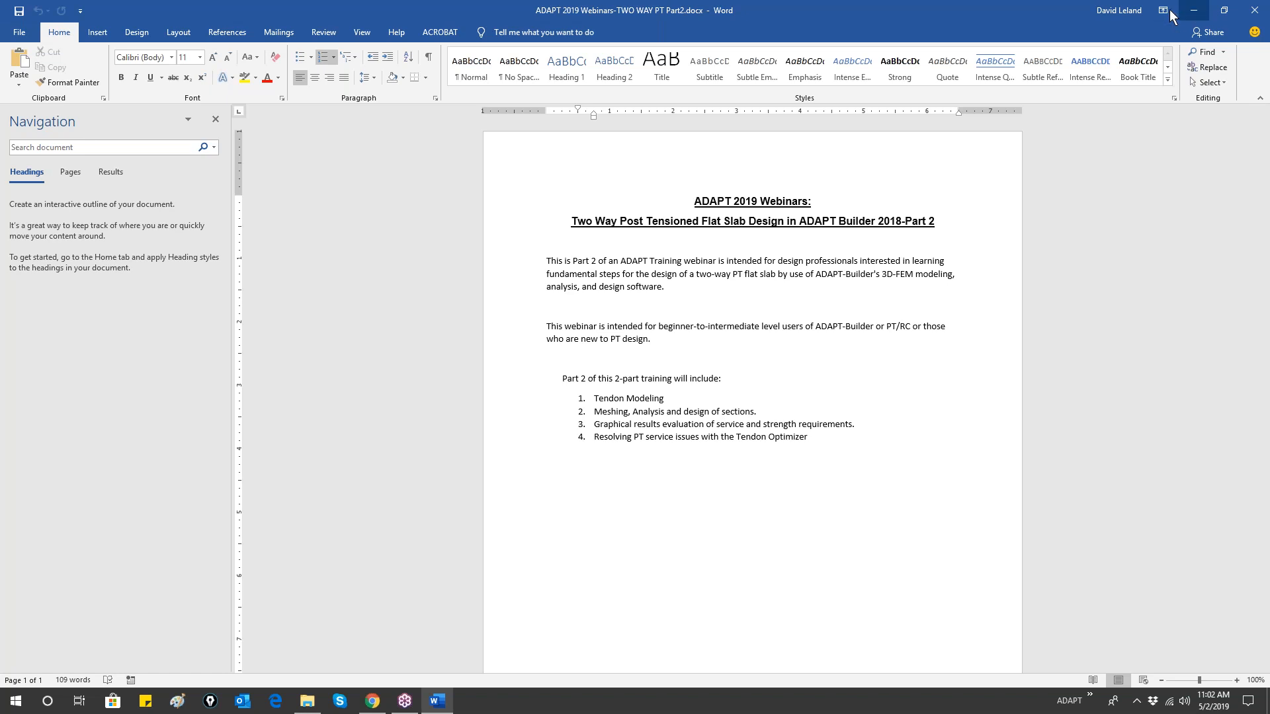
- Open Model1_fromCAD.adm from the Webinar folder in ADAPT-Builder 2018 with Edge off, using Floor Pro, PT/RC mode and US units
{"action": "left_click", "coordinate": [1187, 10]}
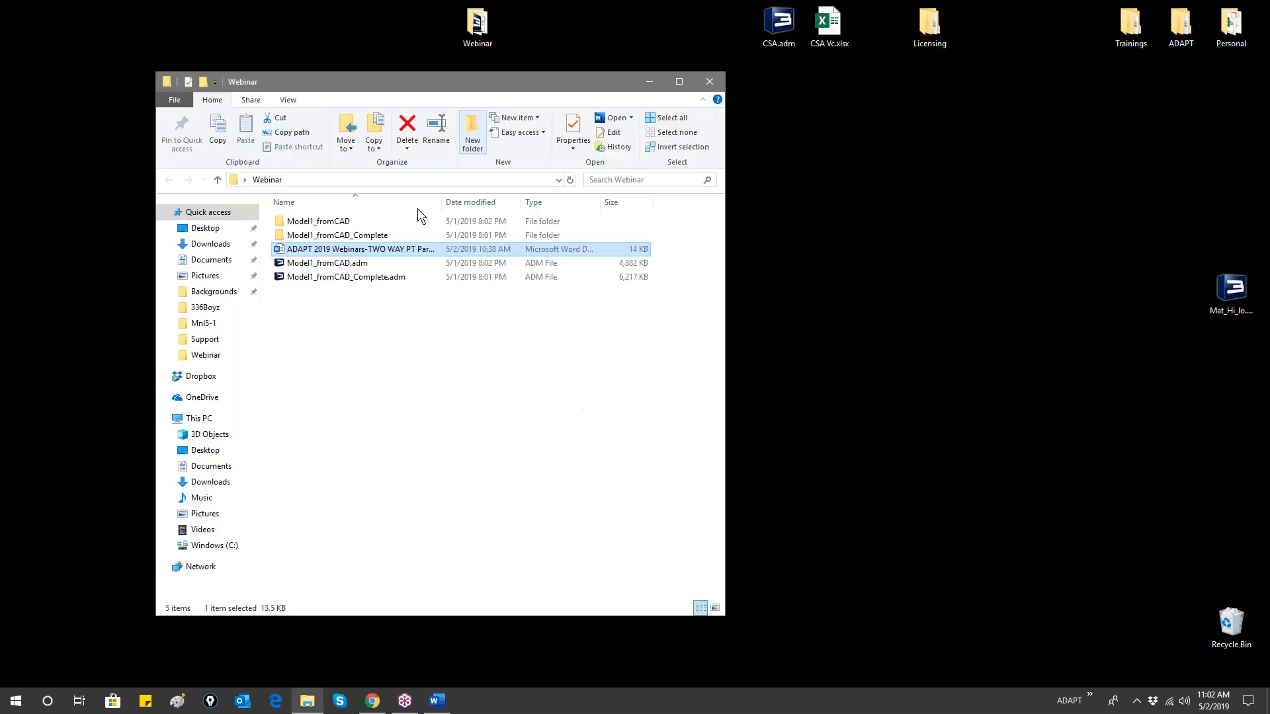
{"action": "left_click", "coordinate": [343, 264]}
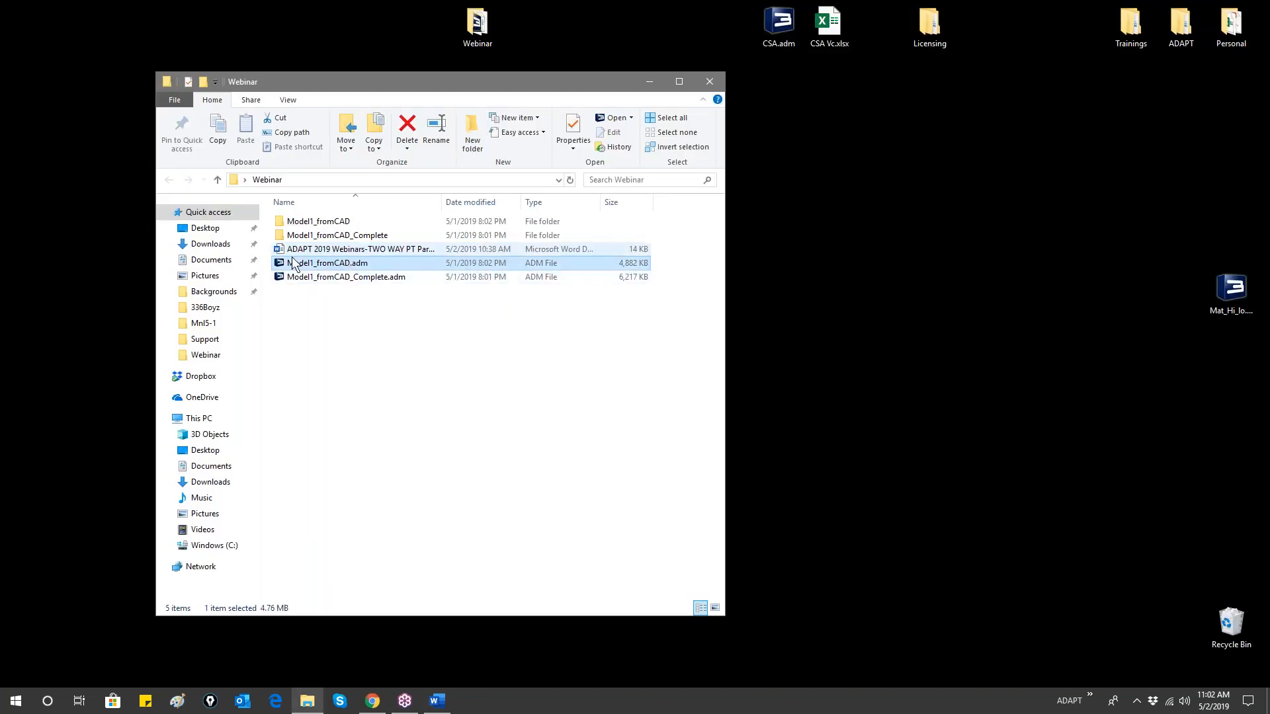
{"action": "double_click", "coordinate": [343, 265]}
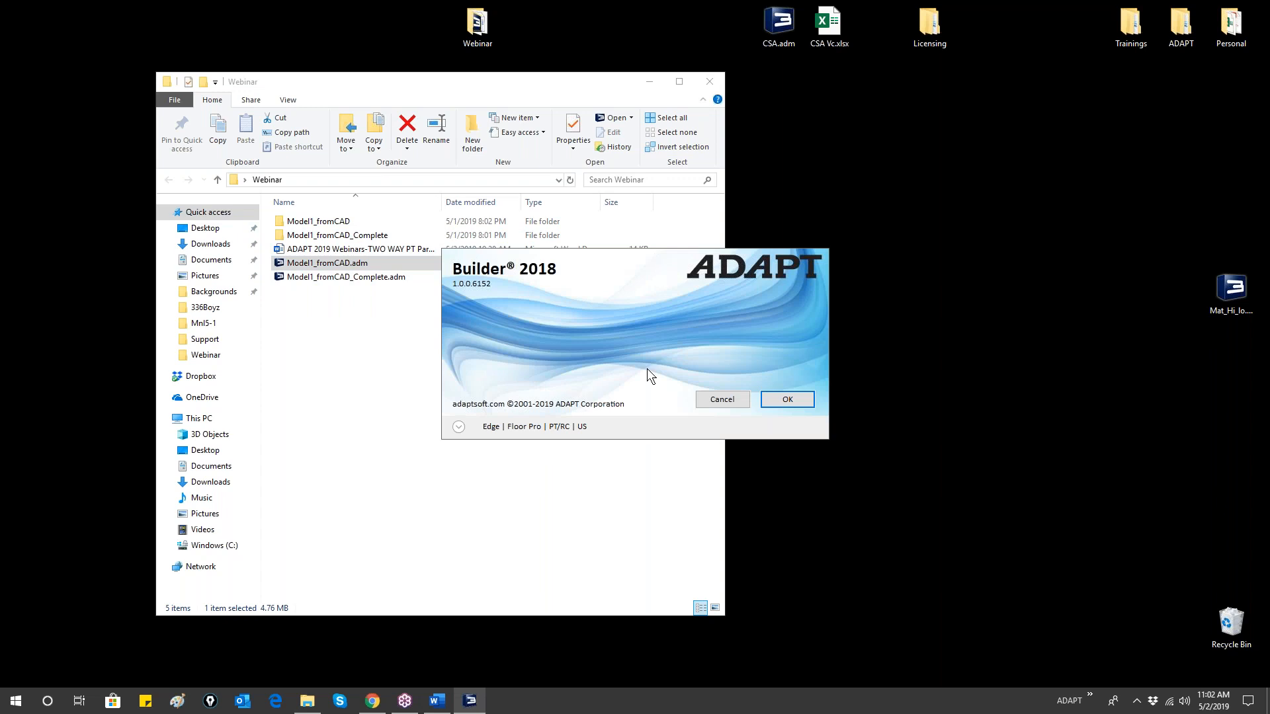
{"action": "left_click", "coordinate": [458, 427]}
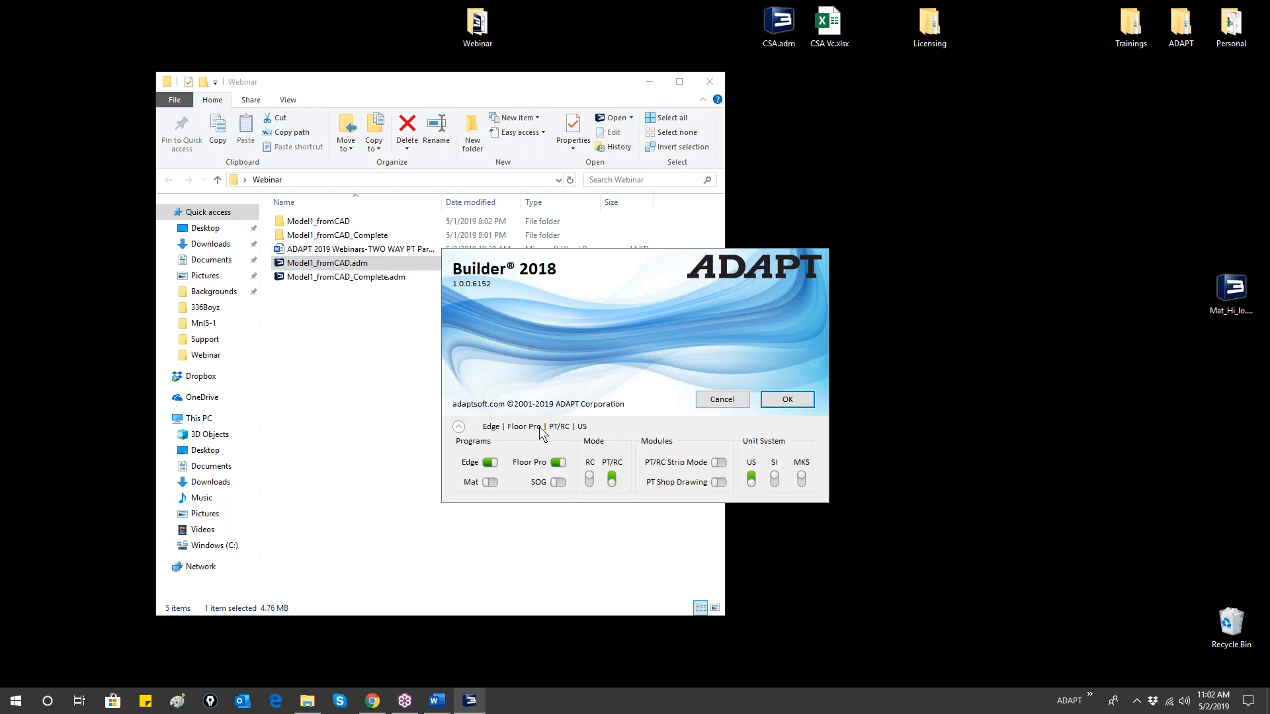
{"action": "left_click", "coordinate": [496, 469]}
{"action": "left_click", "coordinate": [787, 401]}
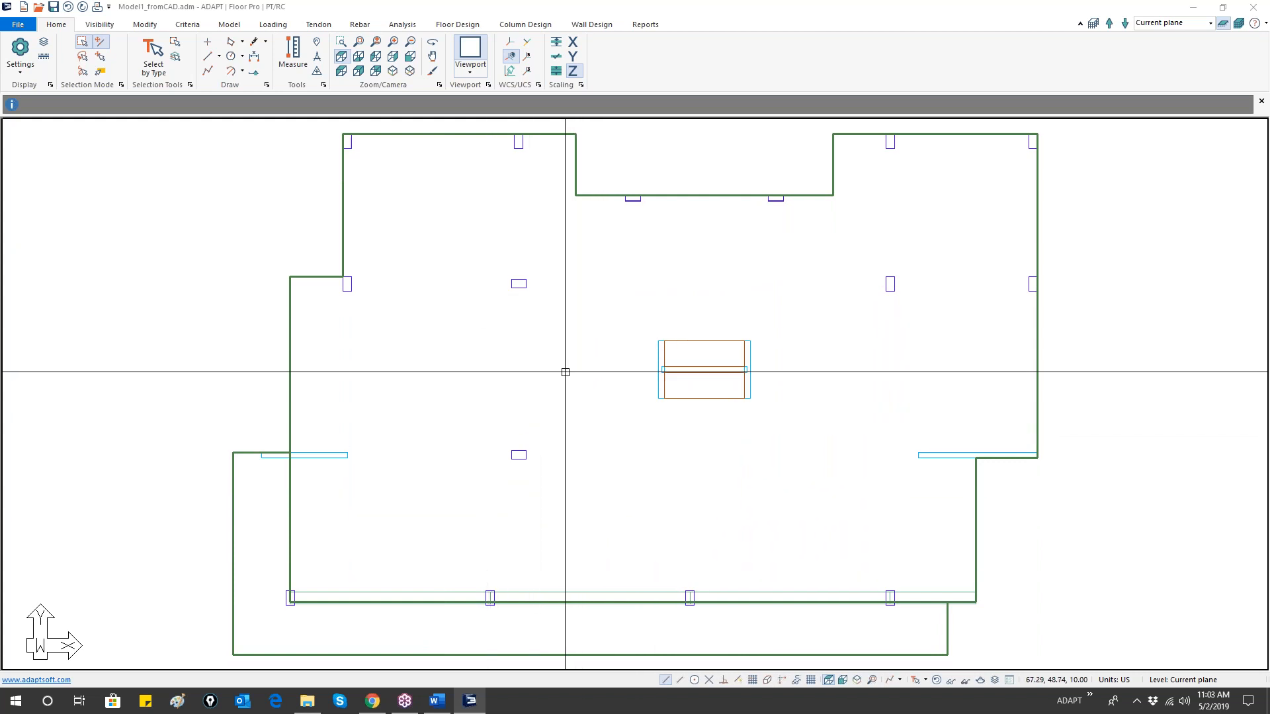
- Start the Add Tendon command and enable snapping to the nearest point for tendon placement
{"action": "left_click", "coordinate": [321, 25]}
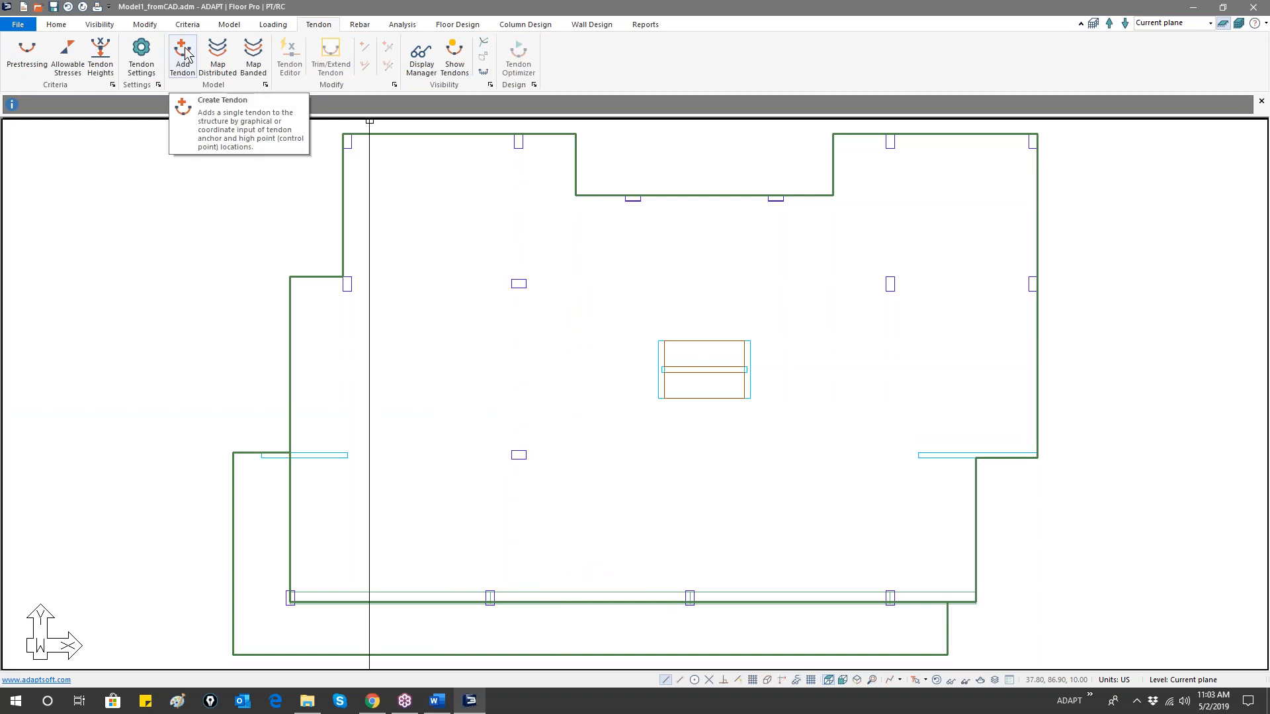
{"action": "left_click", "coordinate": [184, 71]}
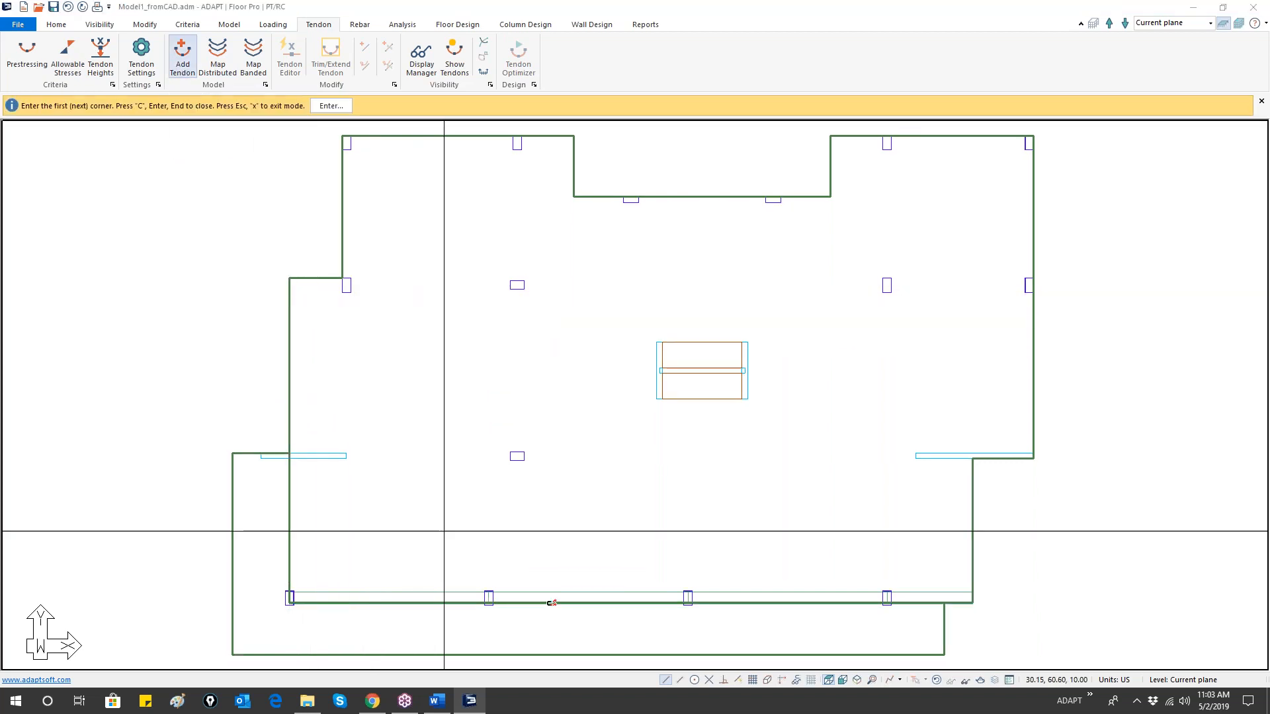
{"action": "left_click", "coordinate": [738, 680]}
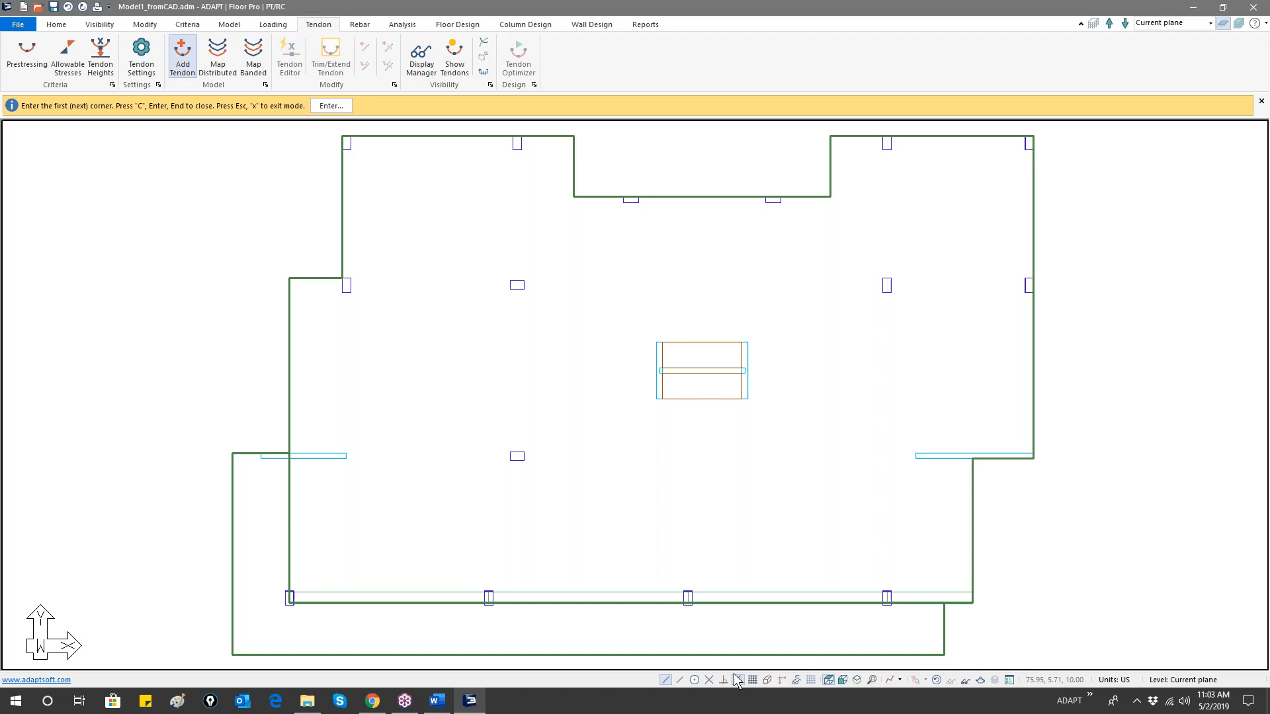
{"action": "left_click", "coordinate": [290, 286]}
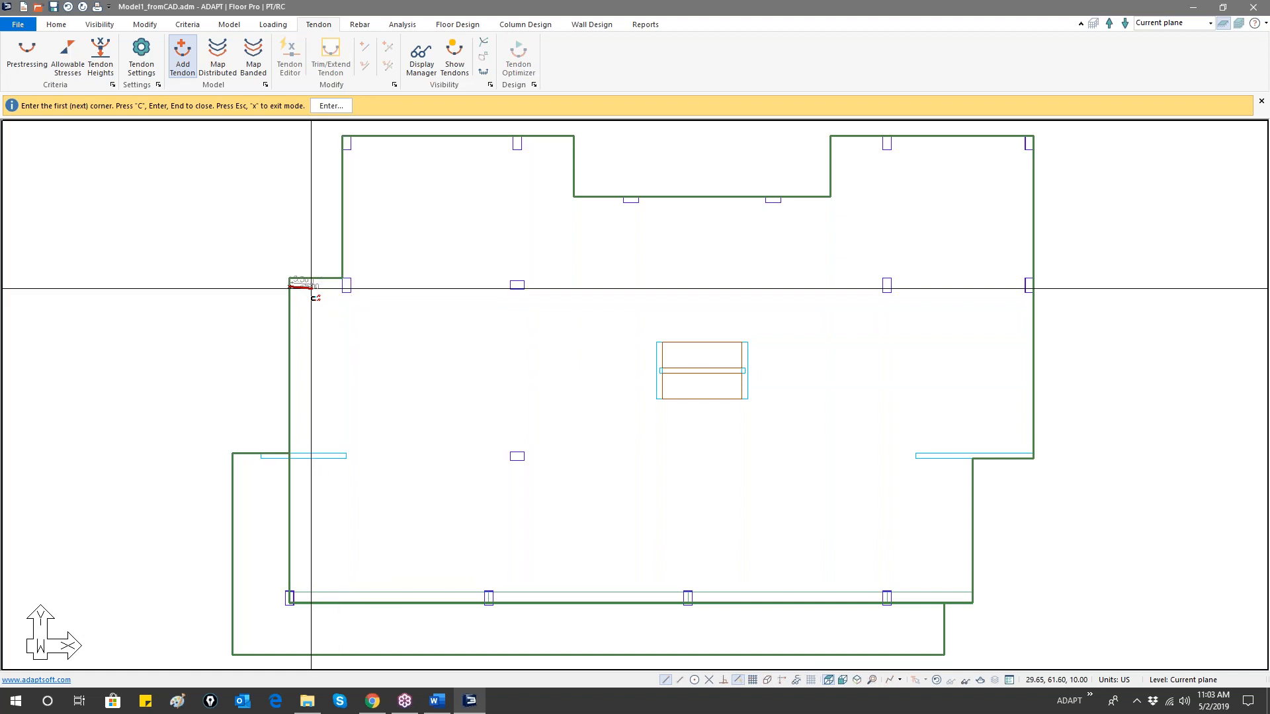
{"action": "left_click", "coordinate": [347, 292]}
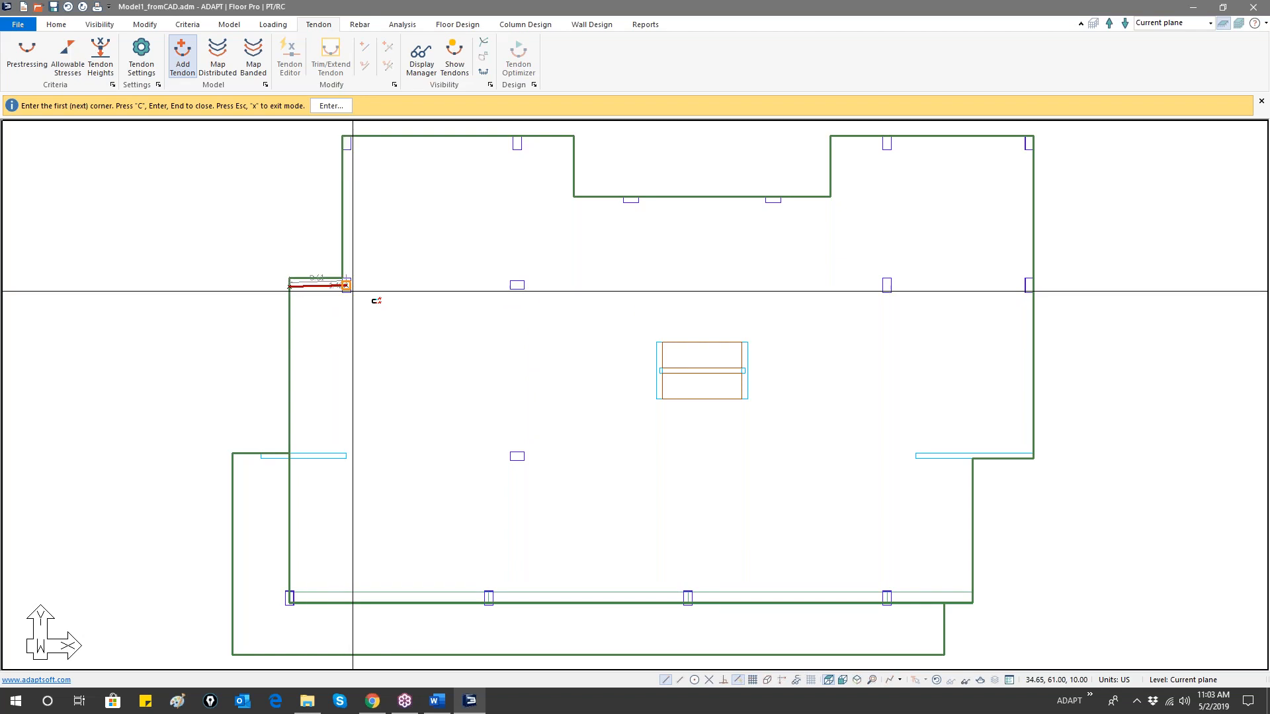
{"action": "left_click", "coordinate": [519, 286]}
{"action": "left_click", "coordinate": [887, 287]}
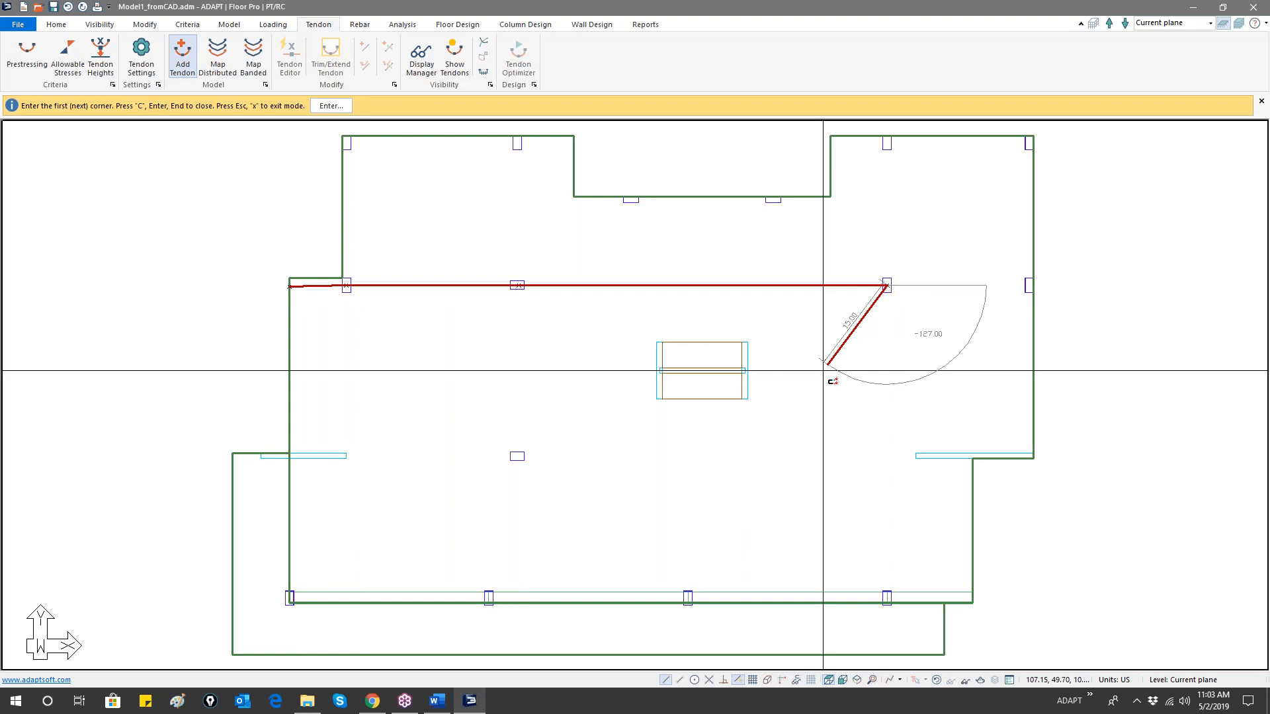
{"action": "right_click", "coordinate": [806, 298]}
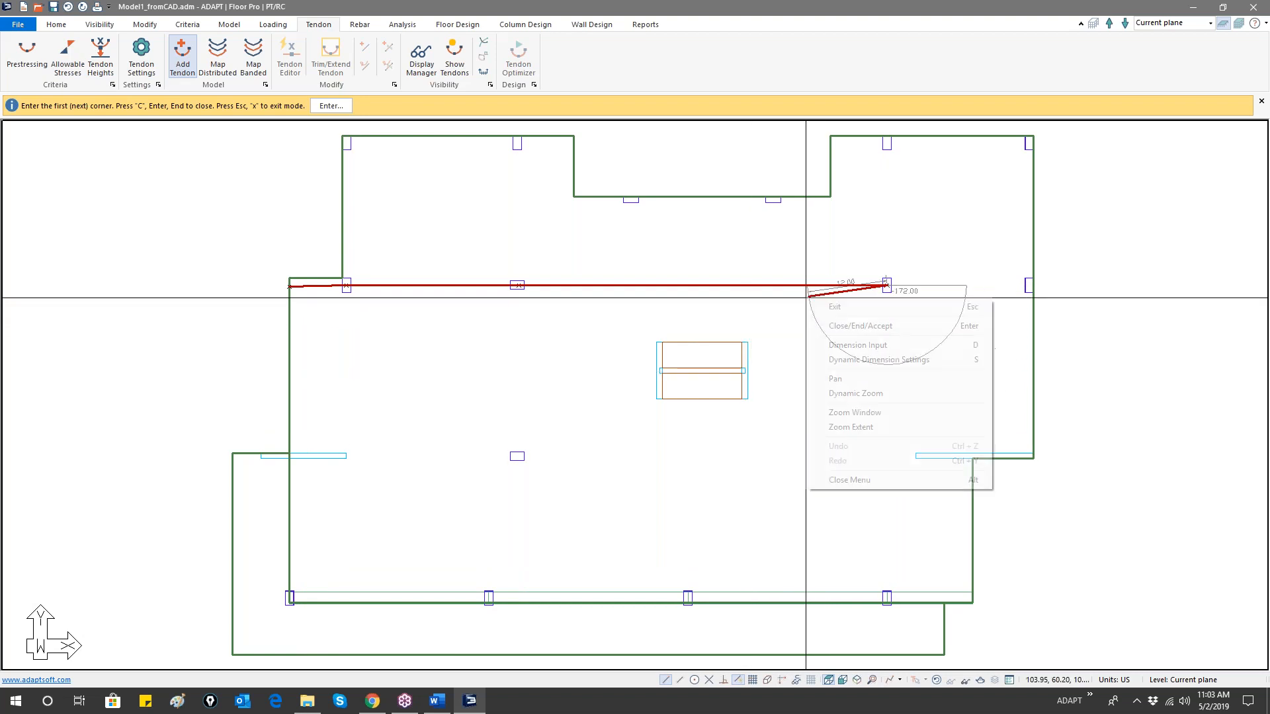
{"action": "left_click", "coordinate": [835, 308]}
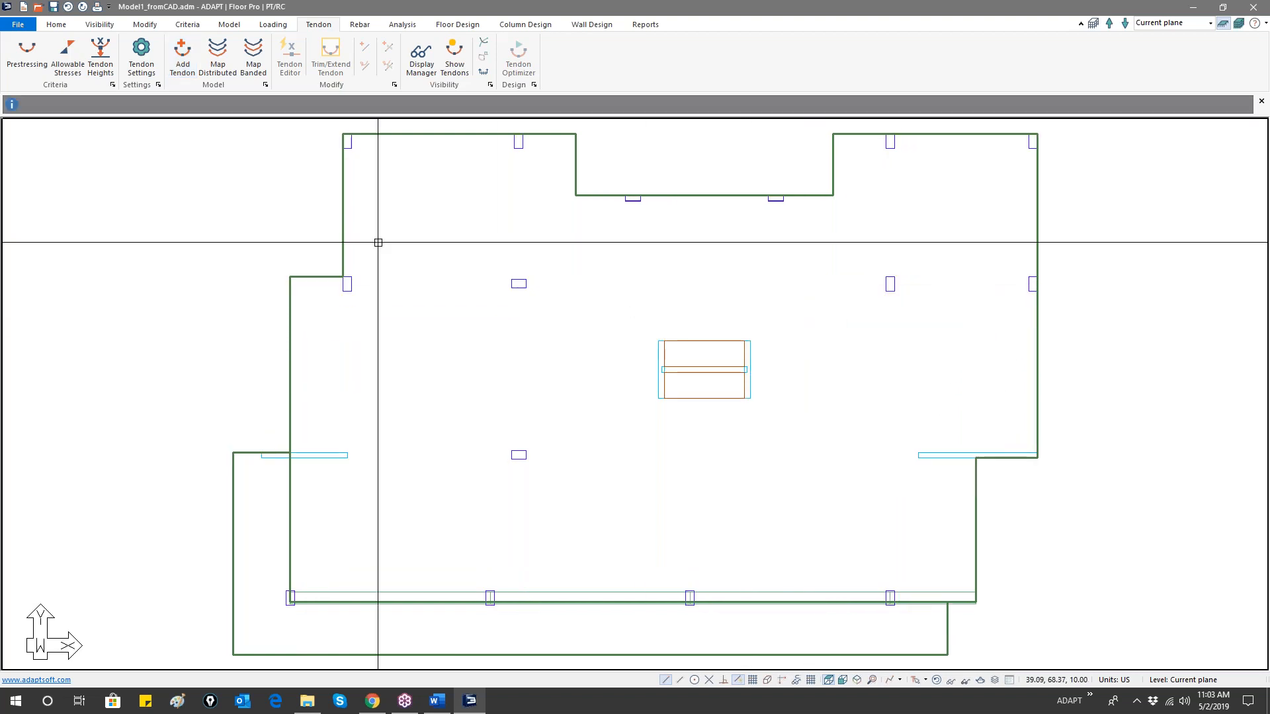
- Draw a tendon between opposite slab edges through the second column row, bending it around the upper side of the core walls
{"action": "left_click", "coordinate": [289, 287]}
{"action": "left_click", "coordinate": [346, 287]}
{"action": "left_click", "coordinate": [518, 286]}
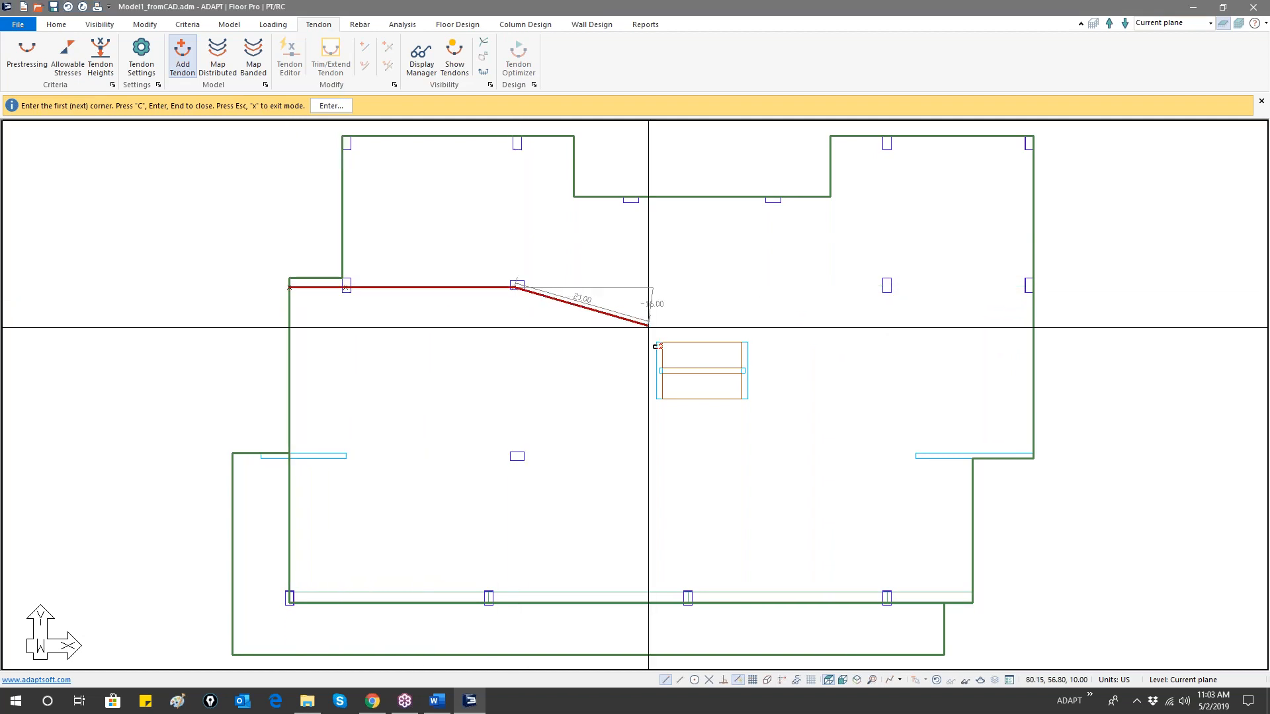
{"action": "left_click", "coordinate": [655, 336]}
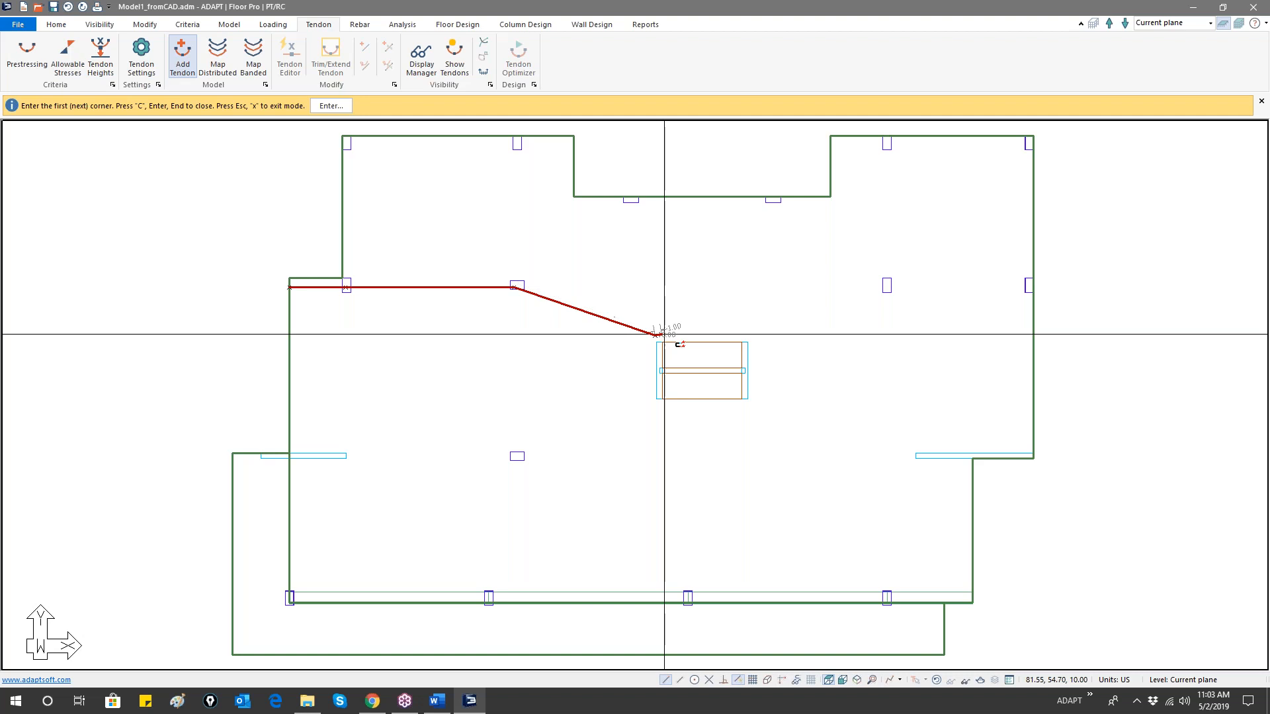
{"action": "left_click", "coordinate": [745, 335]}
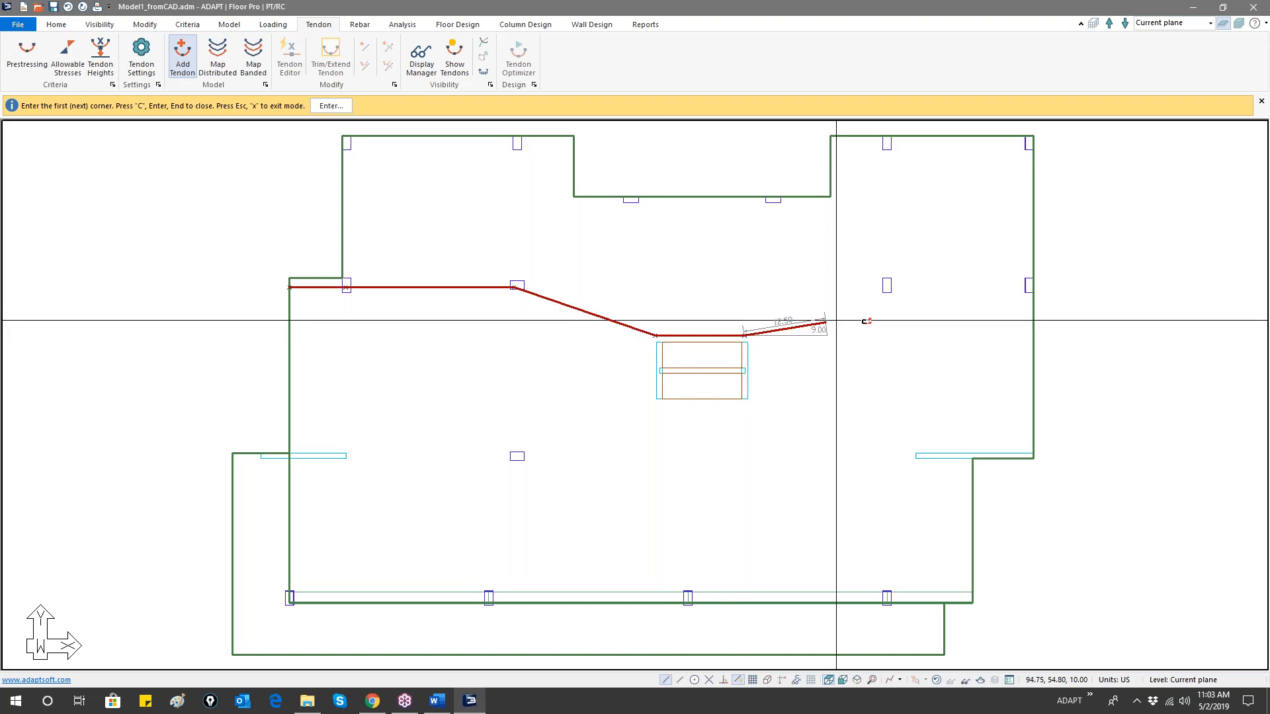
{"action": "left_click", "coordinate": [887, 286]}
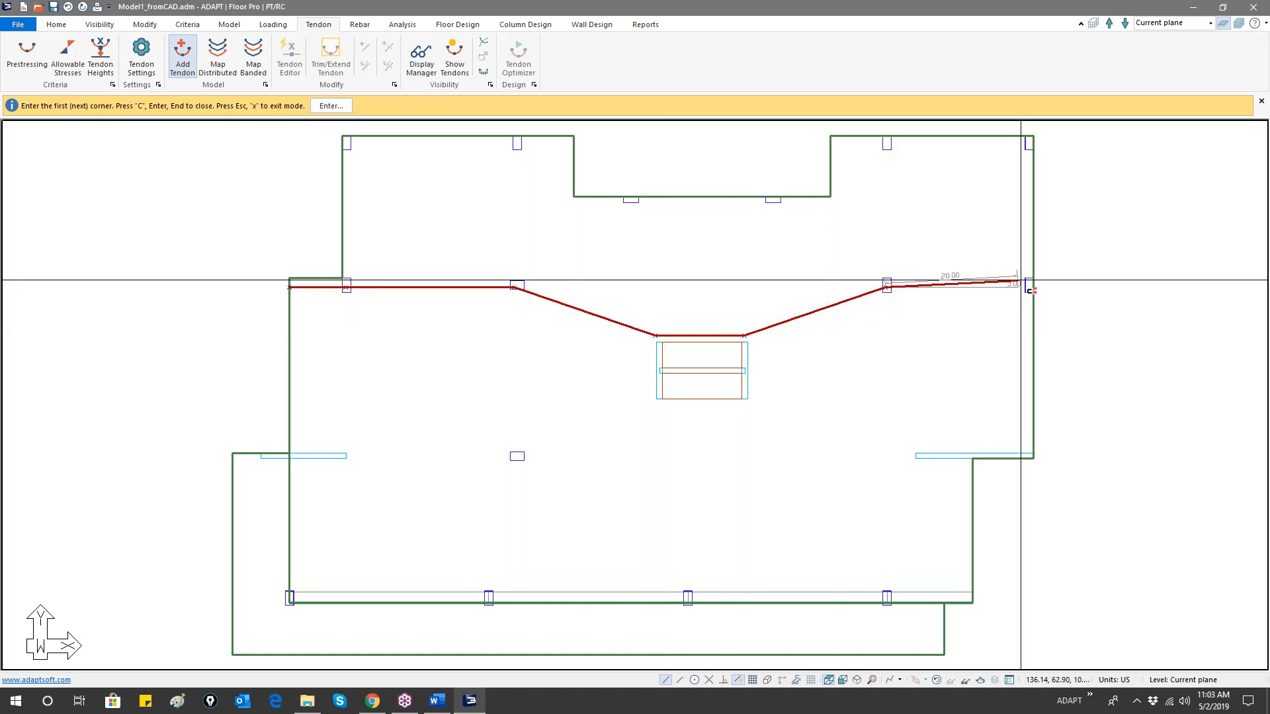
{"action": "left_click", "coordinate": [1031, 286]}
{"action": "key", "text": "Return"}
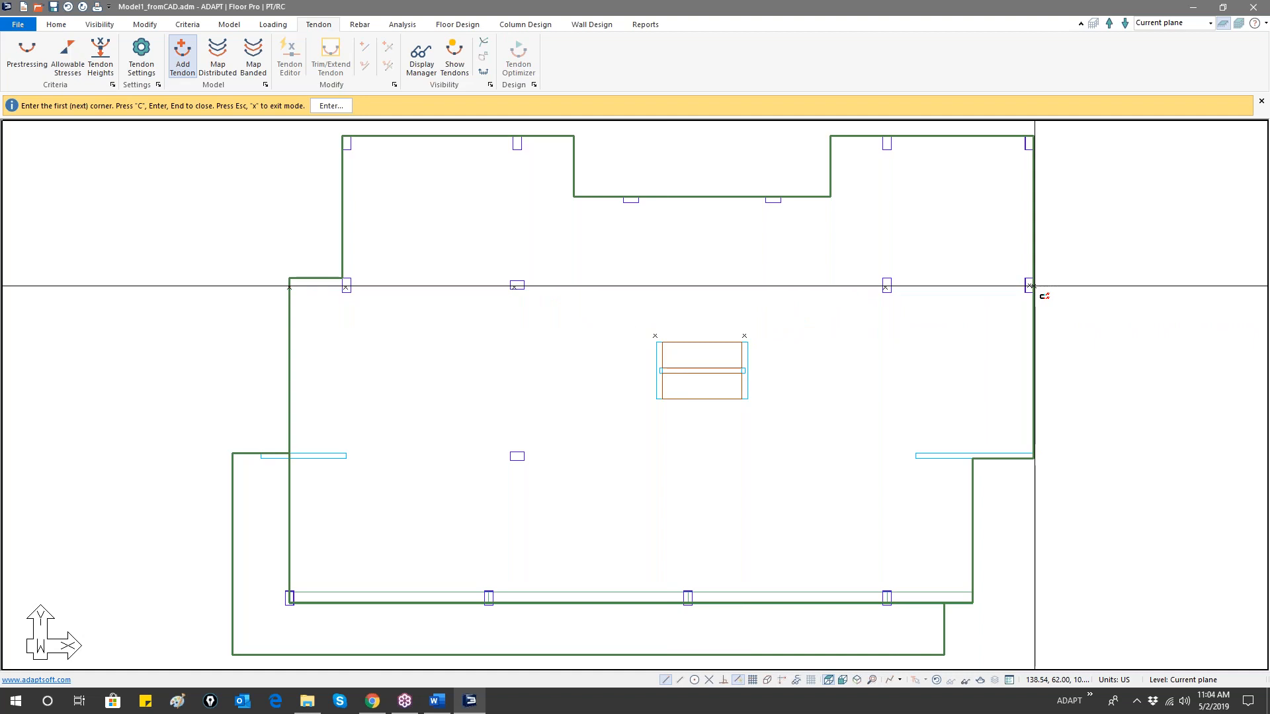
{"action": "right_click", "coordinate": [601, 284]}
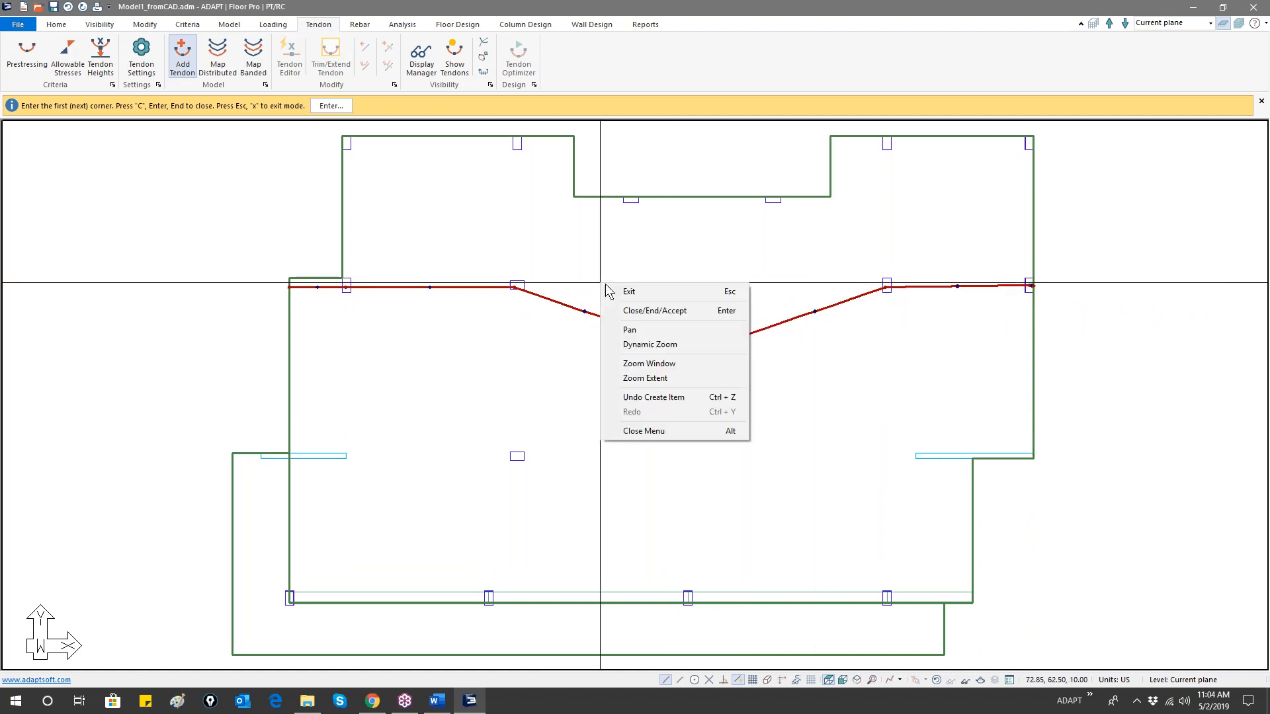
{"action": "left_click", "coordinate": [605, 286]}
- Examine the drawn tendon's general, stressing, location and shape properties, close them without saving, and delete the tendon
{"action": "double_click", "coordinate": [563, 299]}
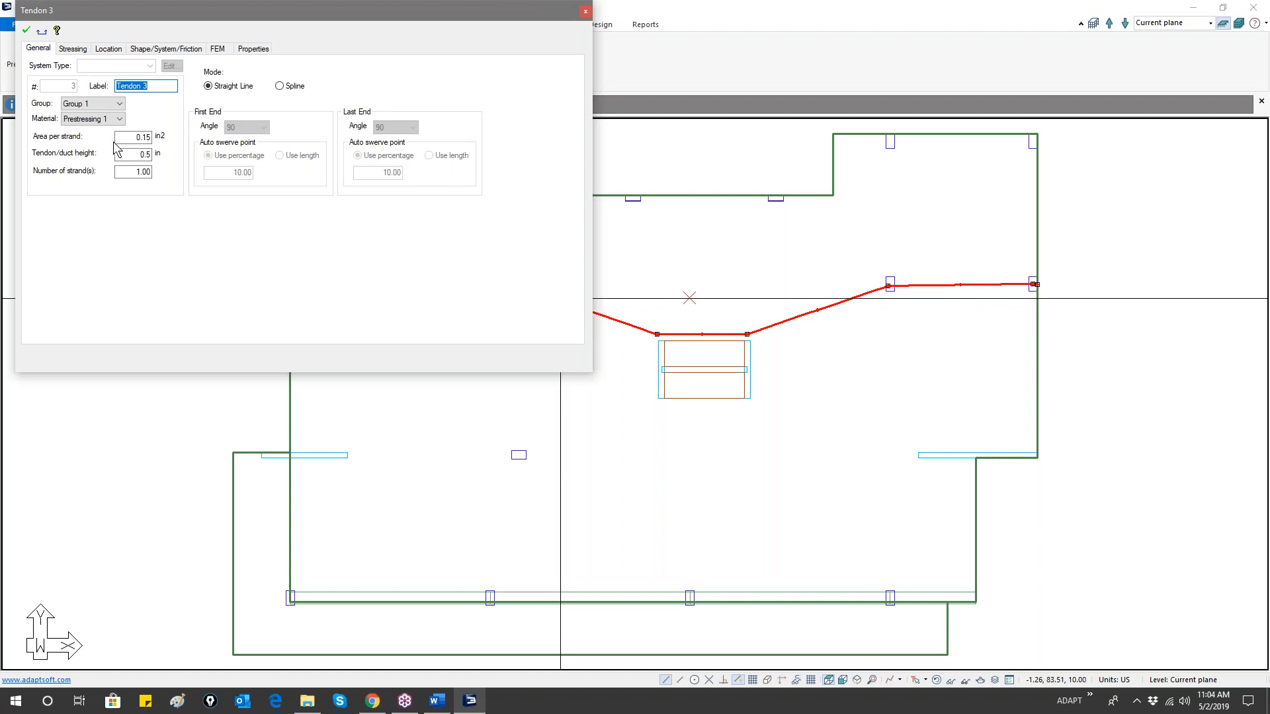
{"action": "left_click", "coordinate": [74, 49]}
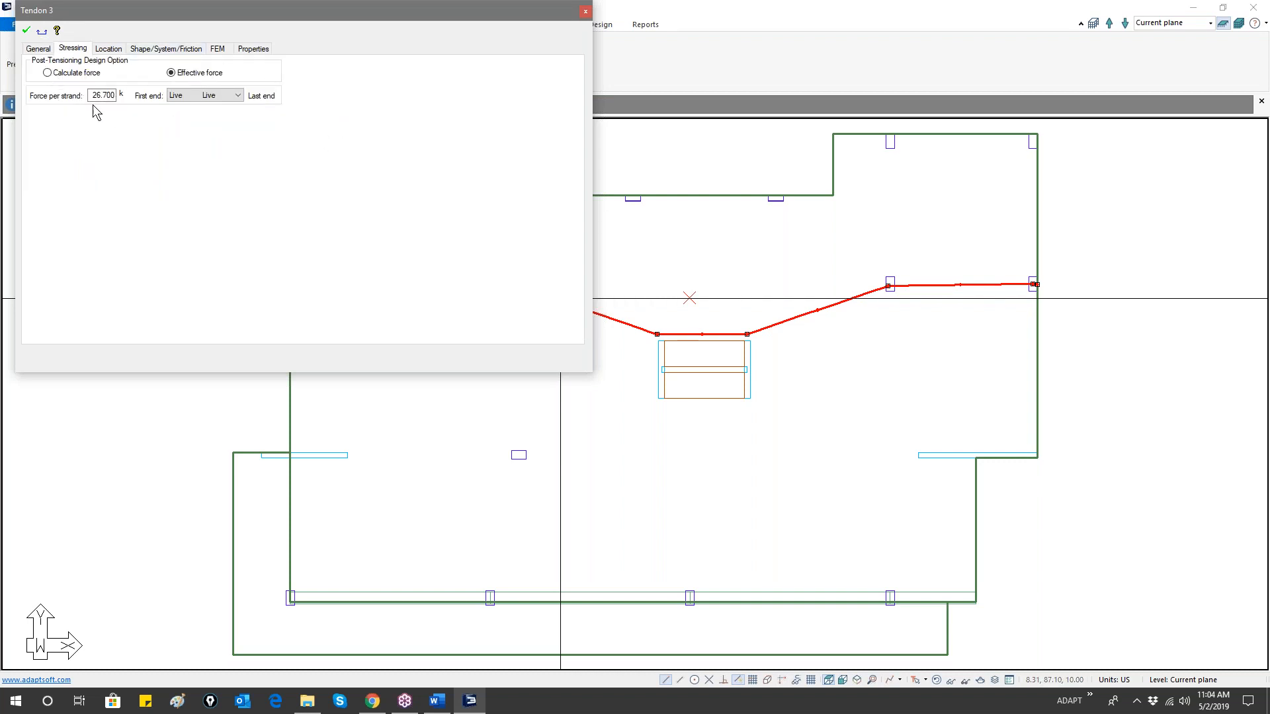
{"action": "left_click", "coordinate": [66, 74]}
{"action": "left_click", "coordinate": [215, 74]}
{"action": "left_click", "coordinate": [120, 50]}
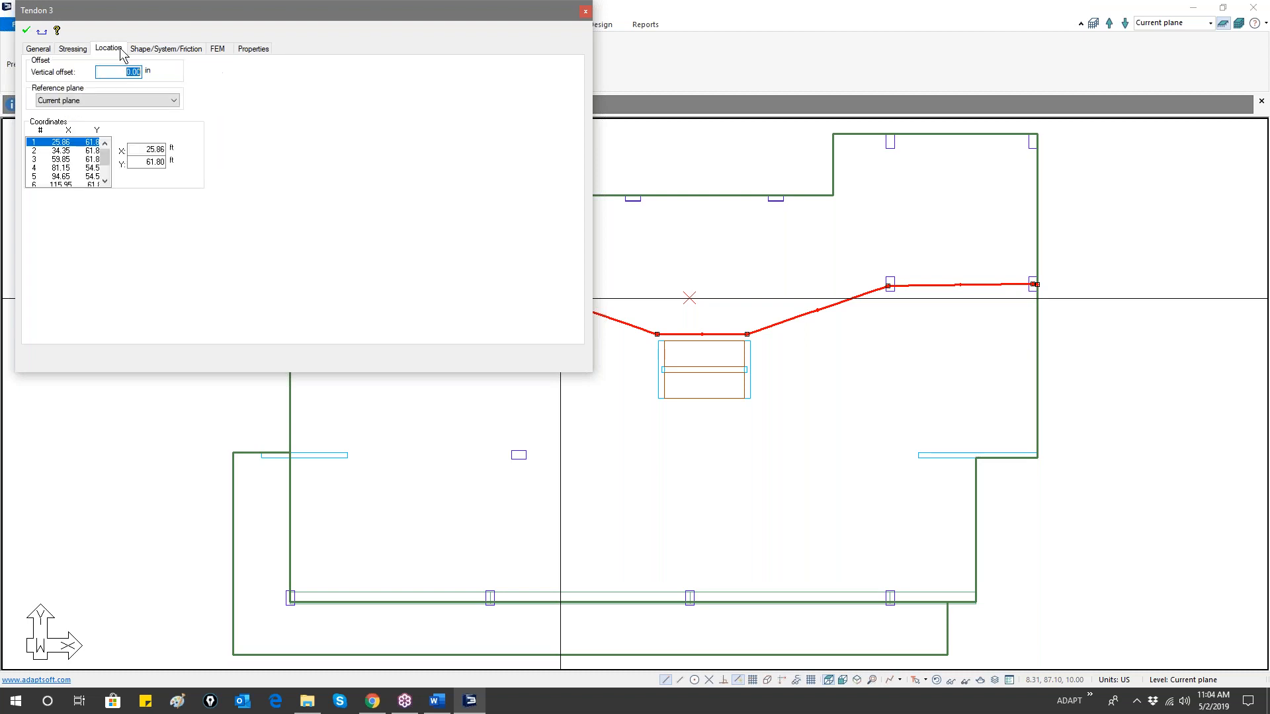
{"action": "left_click", "coordinate": [166, 49]}
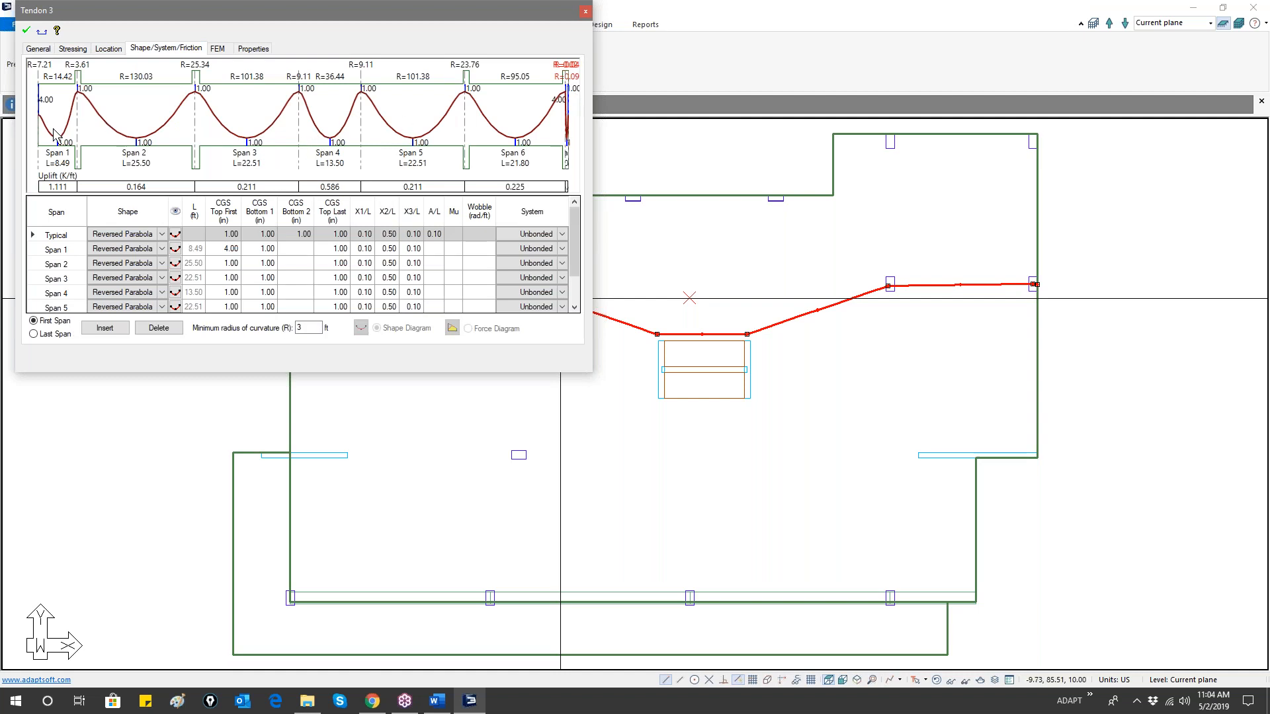
{"action": "left_click", "coordinate": [585, 12]}
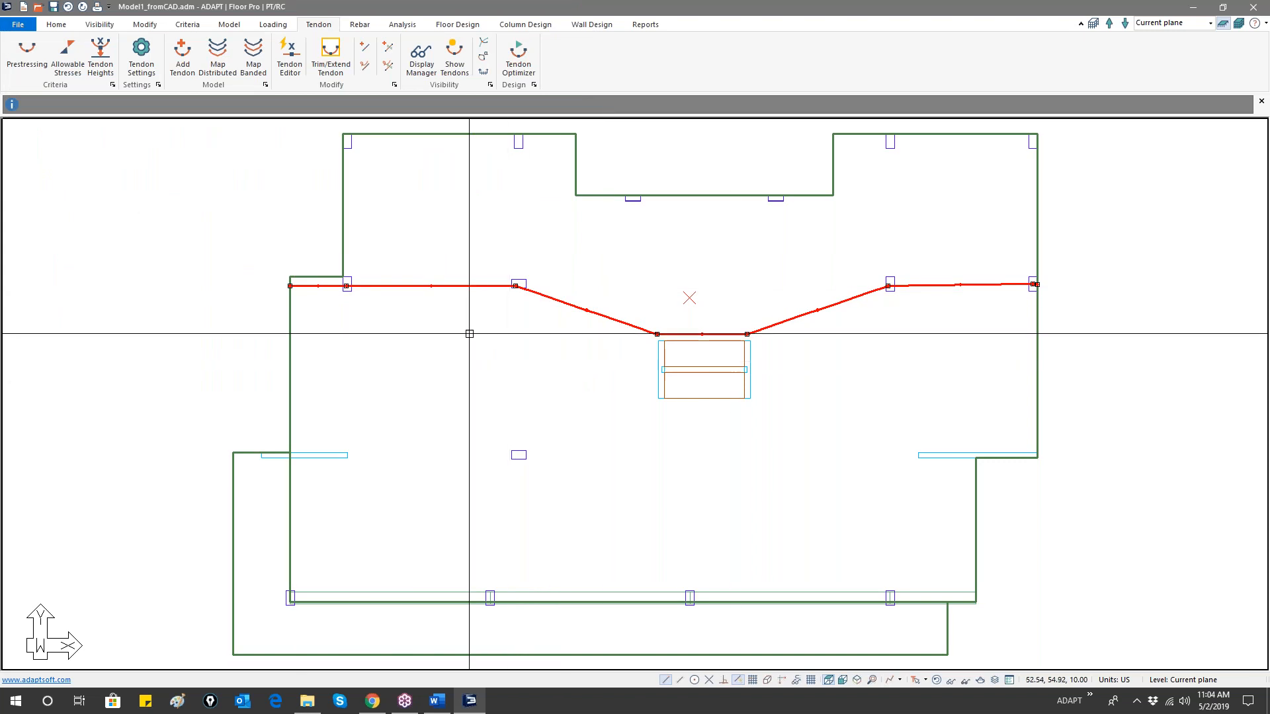
{"action": "key", "text": "Delete"}
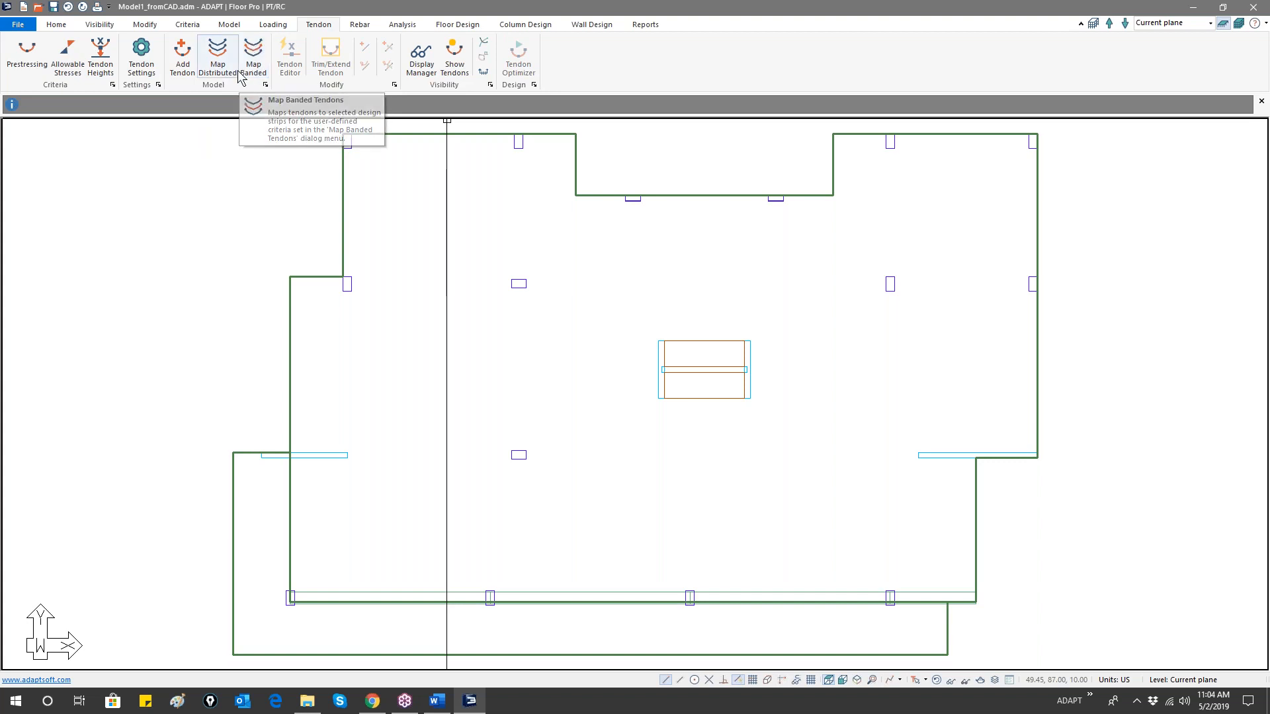
- Toggle the display of the X-direction support lines on the slab plan
{"action": "left_click", "coordinate": [445, 27]}
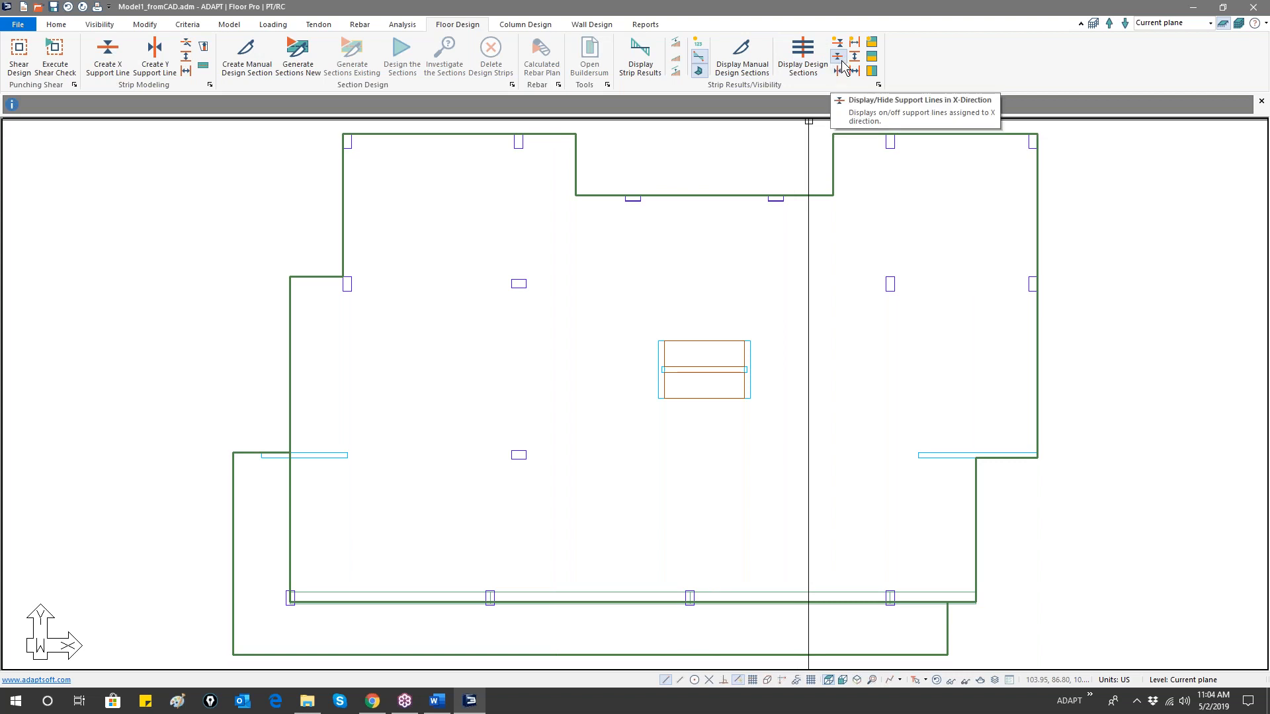
{"action": "scroll", "coordinate": [694, 251], "scroll_direction": "down", "scroll_amount": 1}
{"action": "scroll", "coordinate": [695, 254], "scroll_direction": "up", "scroll_amount": 1}
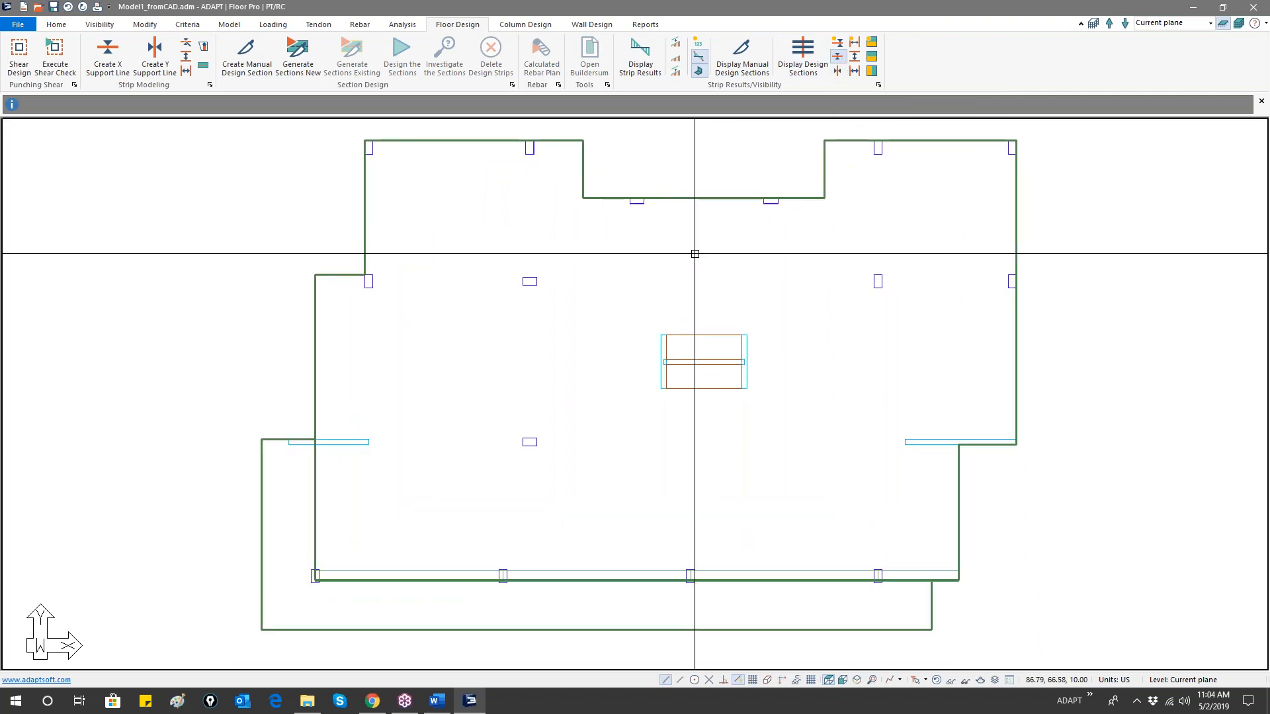
{"action": "scroll", "coordinate": [681, 279], "scroll_direction": "down", "scroll_amount": 1}
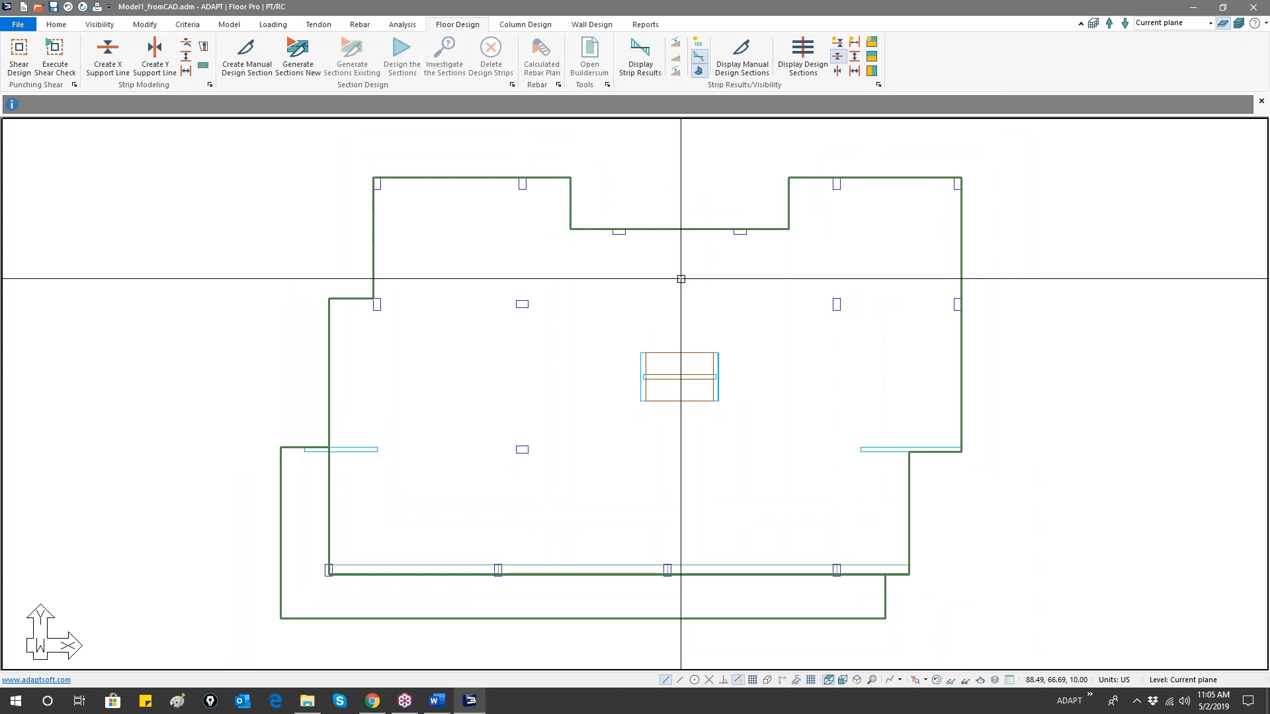
{"action": "left_click", "coordinate": [840, 63]}
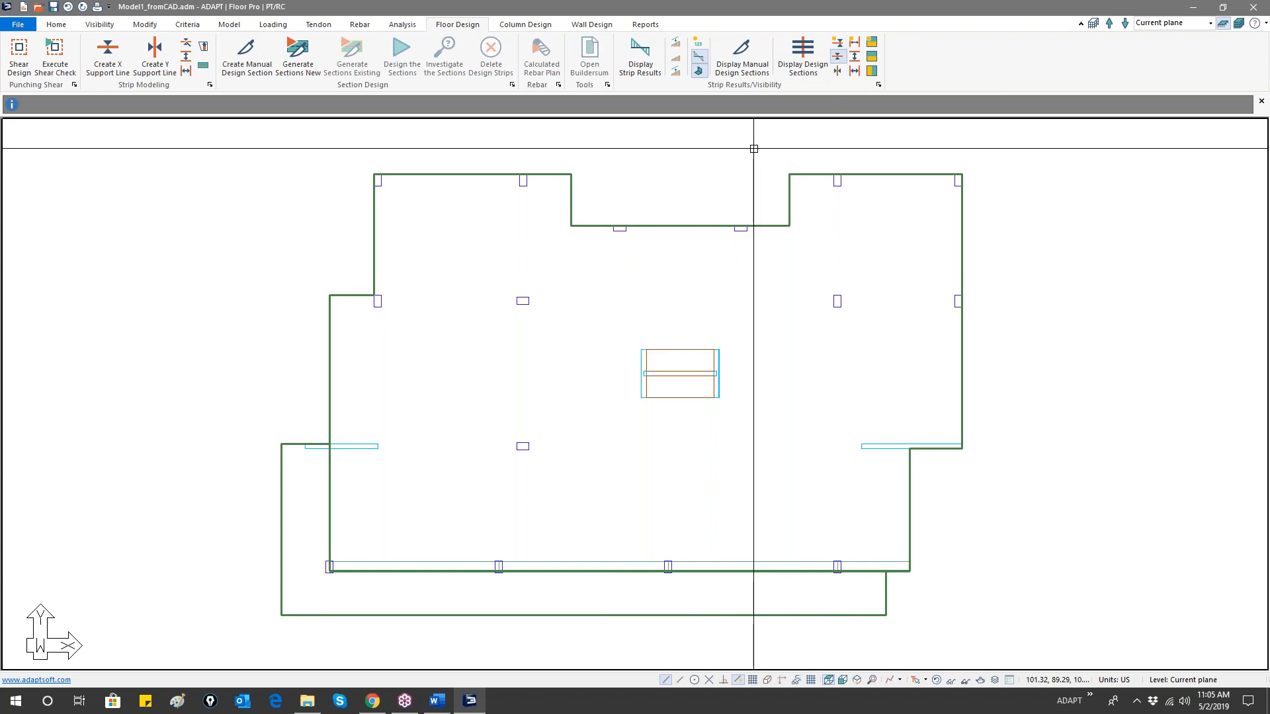
{"action": "scroll", "coordinate": [455, 320], "scroll_direction": "down", "scroll_amount": 1}
{"action": "scroll", "coordinate": [455, 319], "scroll_direction": "up", "scroll_amount": 1}
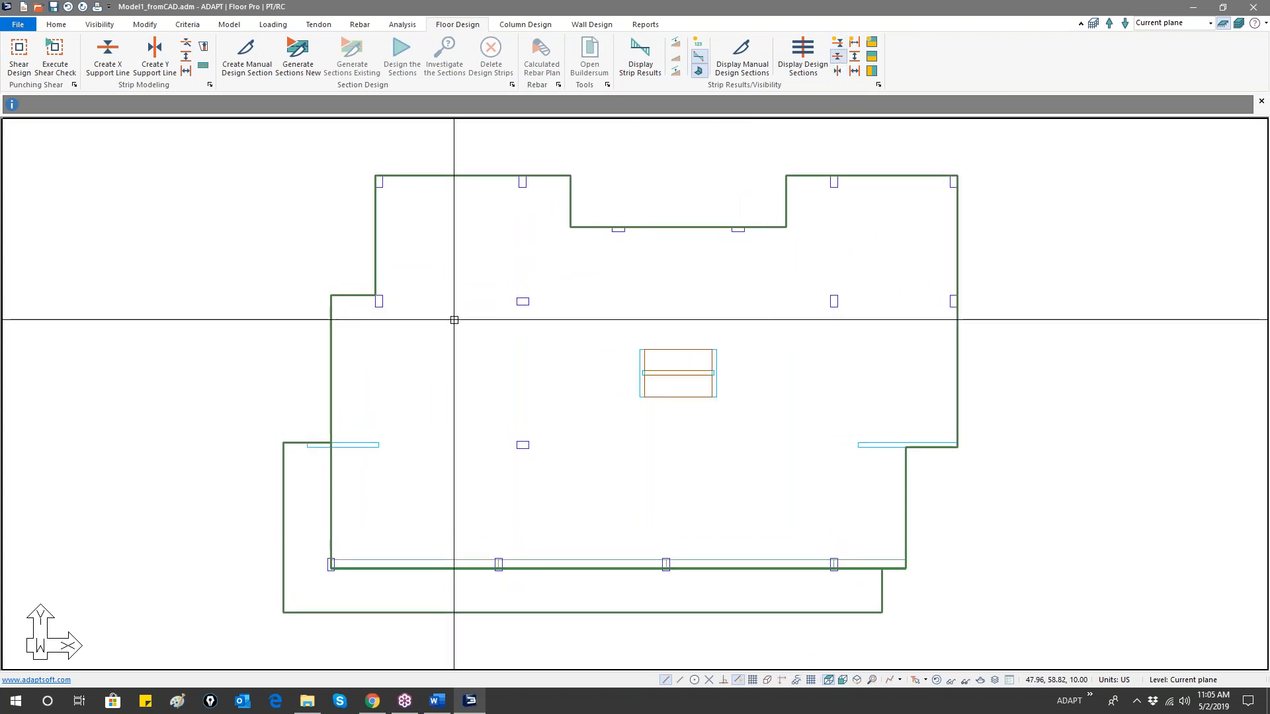
{"action": "middle_click_drag", "start_coordinate": [419, 337], "coordinate": [419, 345]}
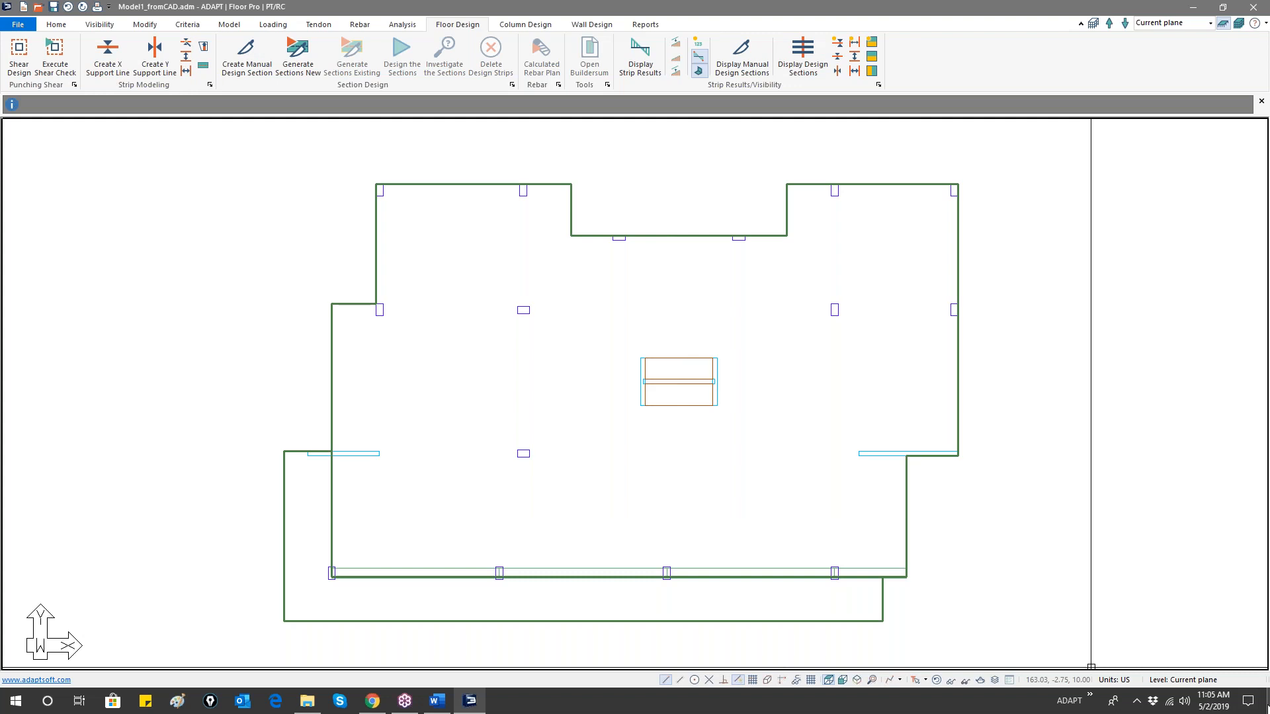
- Open Model1_fromCAD_Complete.adm from the Webinar folder on the desktop in a second Floor Pro session
{"action": "left_click", "coordinate": [1263, 707]}
{"action": "double_click", "coordinate": [487, 20]}
{"action": "left_click", "coordinate": [308, 267]}
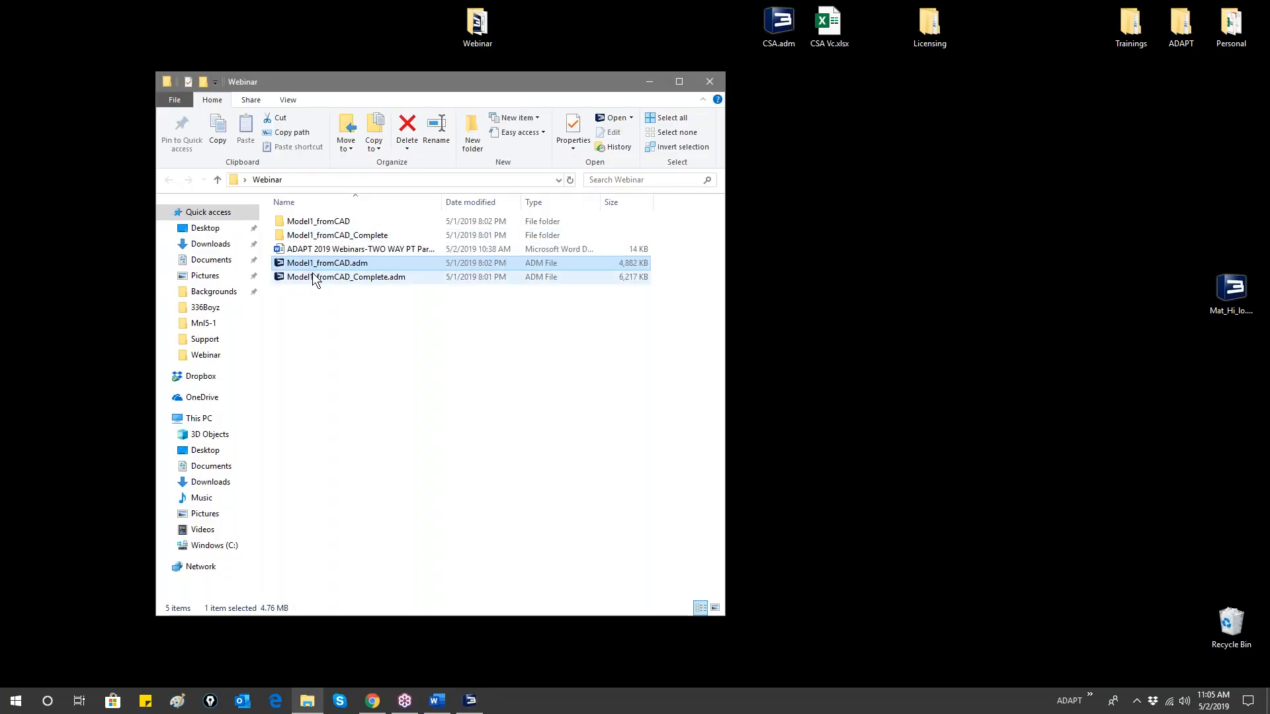
{"action": "left_click", "coordinate": [312, 276]}
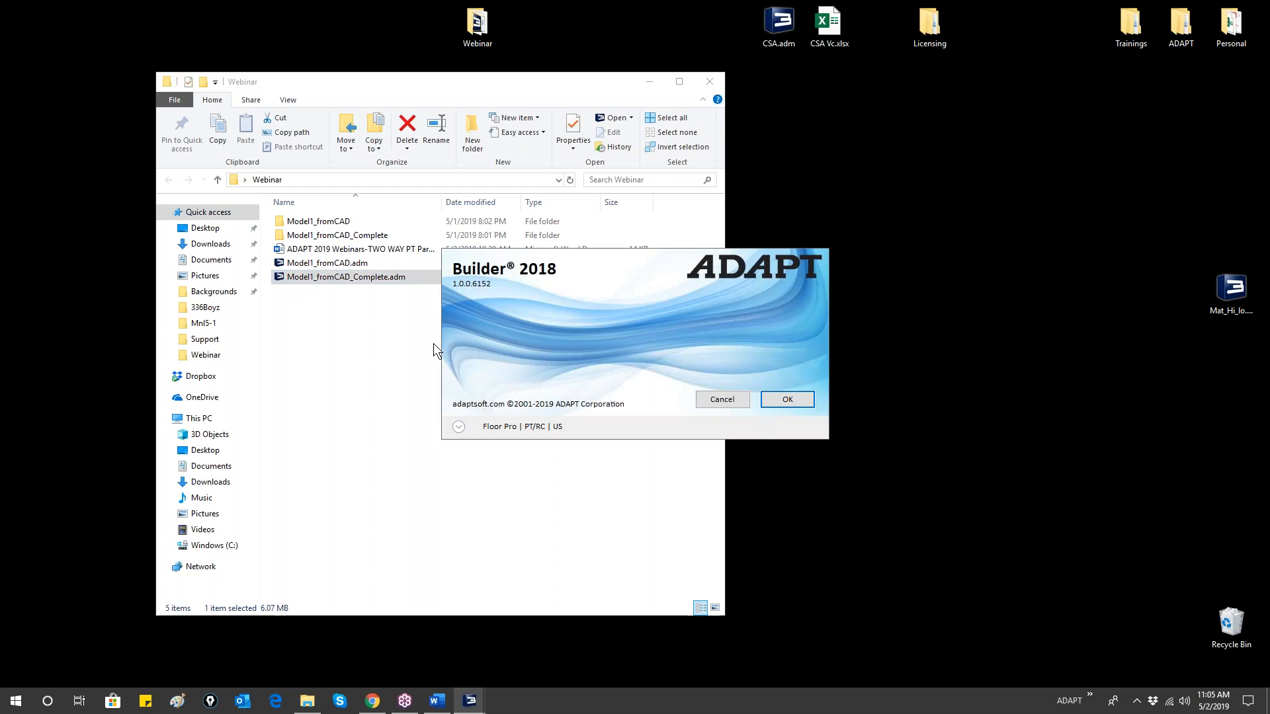
{"action": "left_click", "coordinate": [713, 398]}
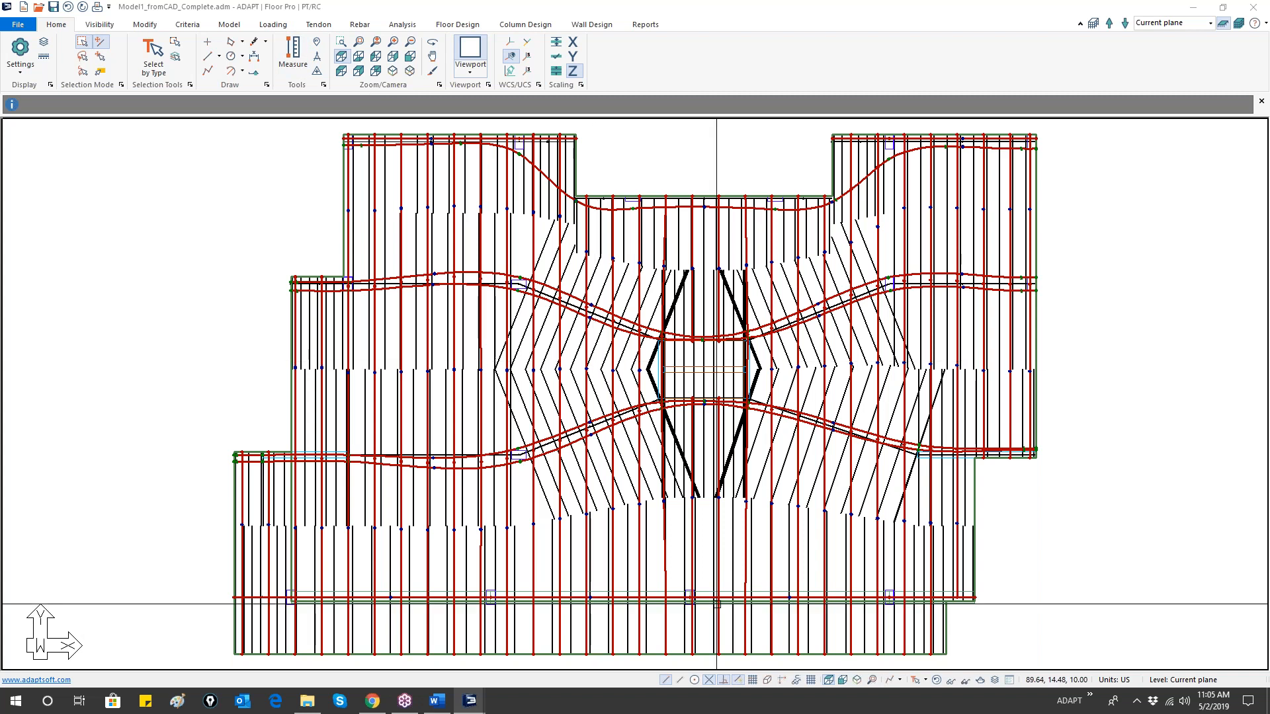
{"action": "left_click", "coordinate": [914, 680]}
{"action": "left_click", "coordinate": [593, 326]}
{"action": "left_click", "coordinate": [686, 210]}
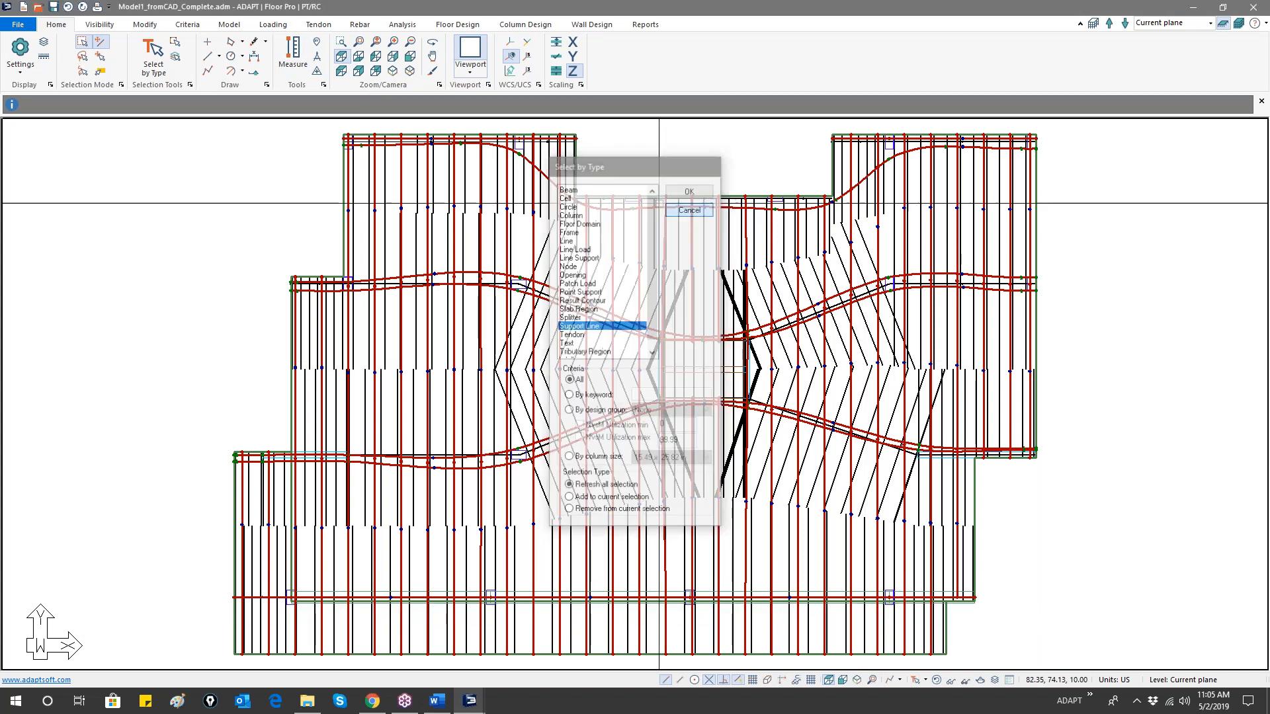
- With the design sections displayed, select every splitter and support line in the completed model and copy them to the clipboard
{"action": "left_click", "coordinate": [457, 24]}
{"action": "left_click", "coordinate": [801, 65]}
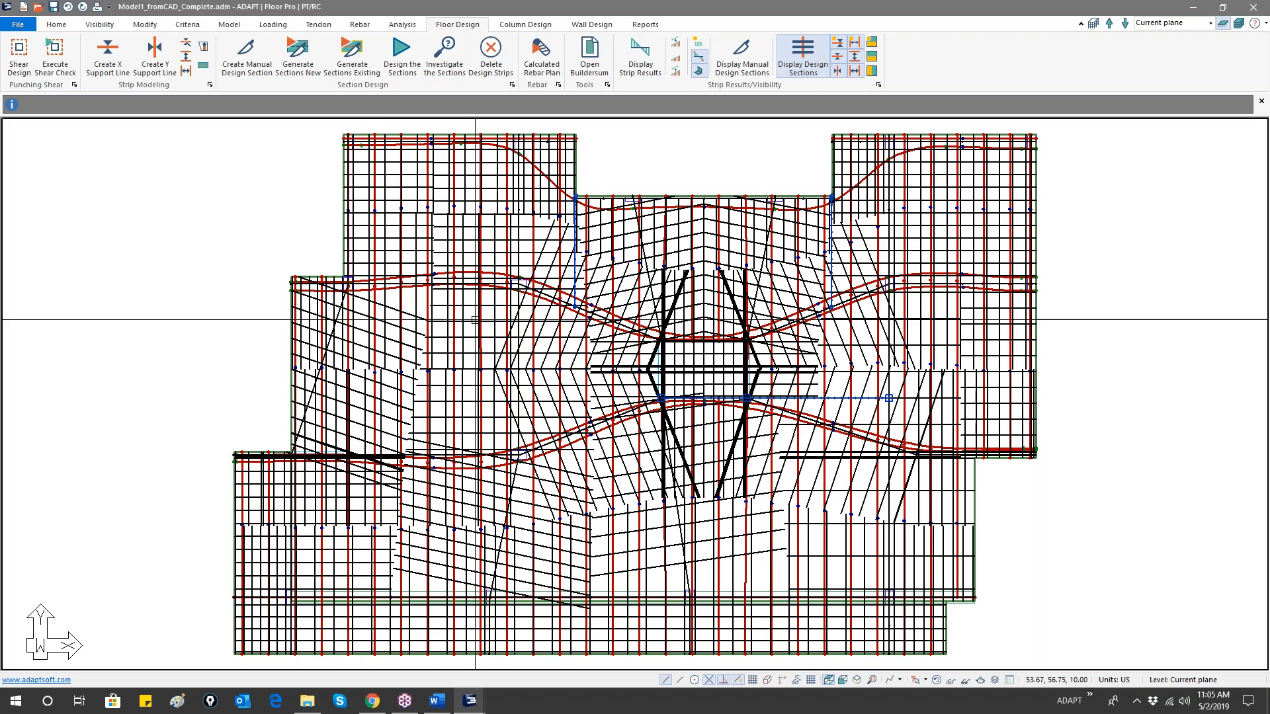
{"action": "left_click", "coordinate": [916, 680]}
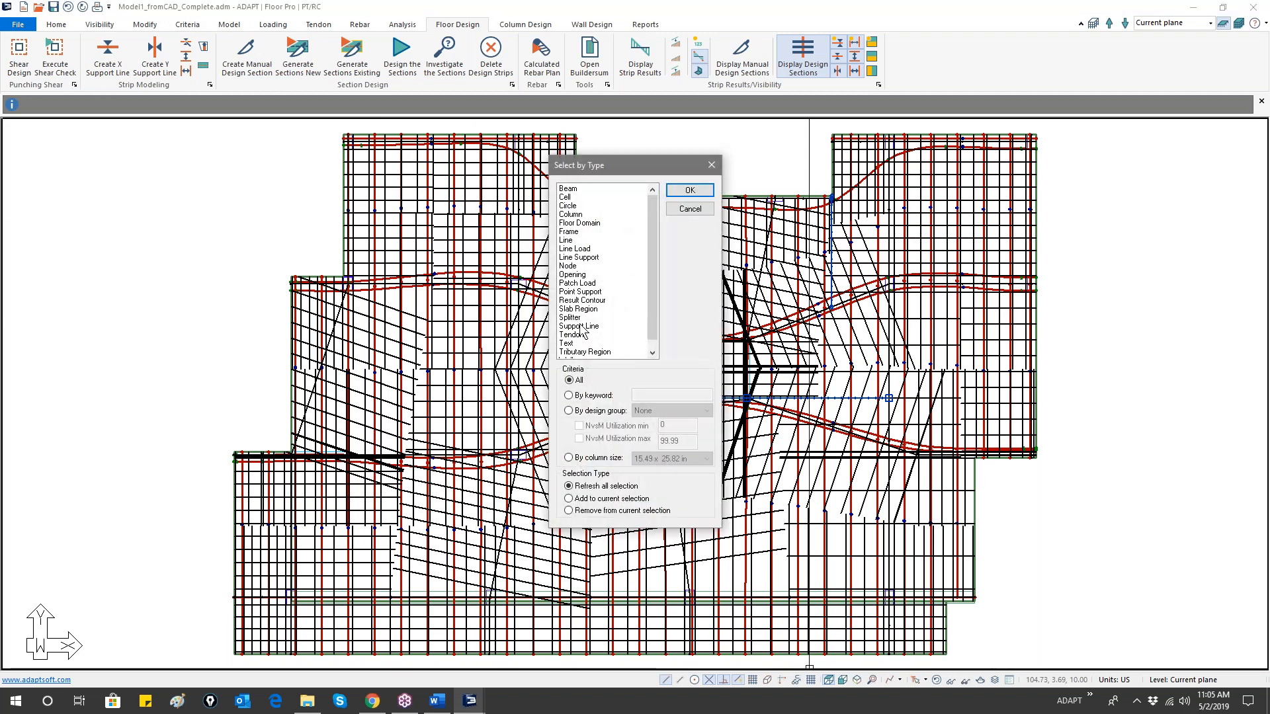
{"action": "left_click", "coordinate": [580, 326]}
{"action": "left_click", "coordinate": [575, 319], "text": "shift"}
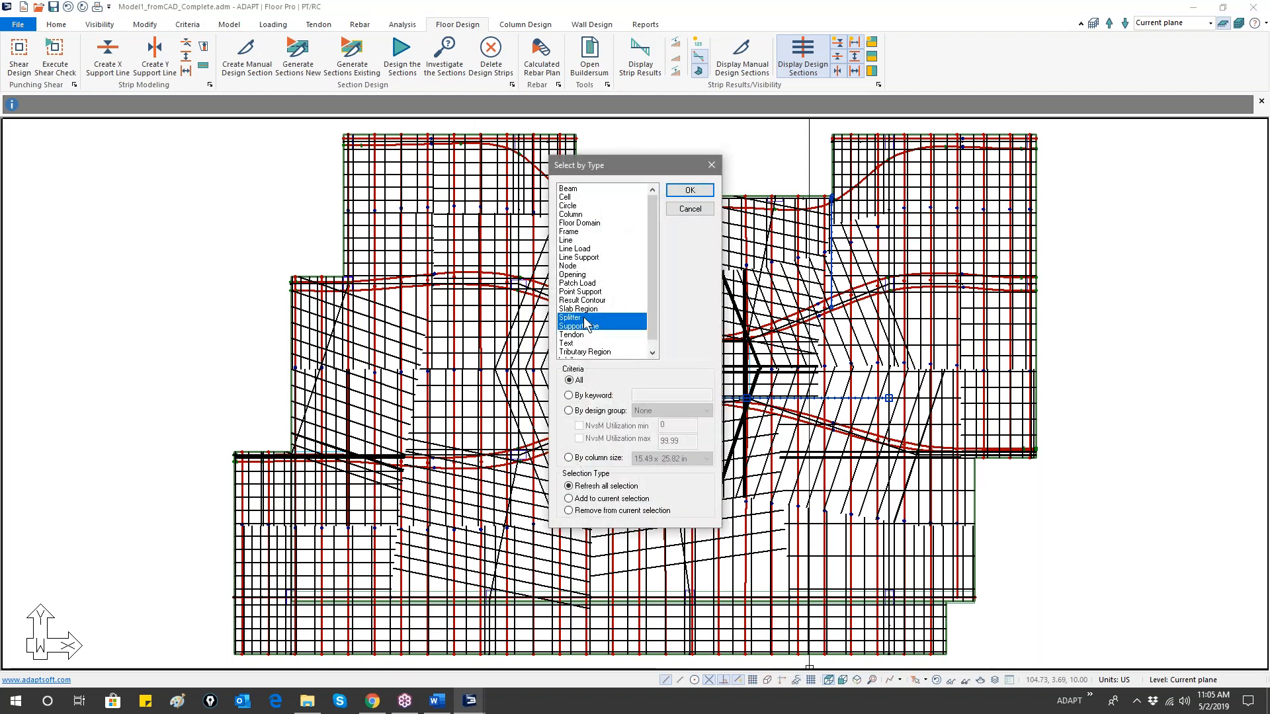
{"action": "left_click", "coordinate": [690, 191]}
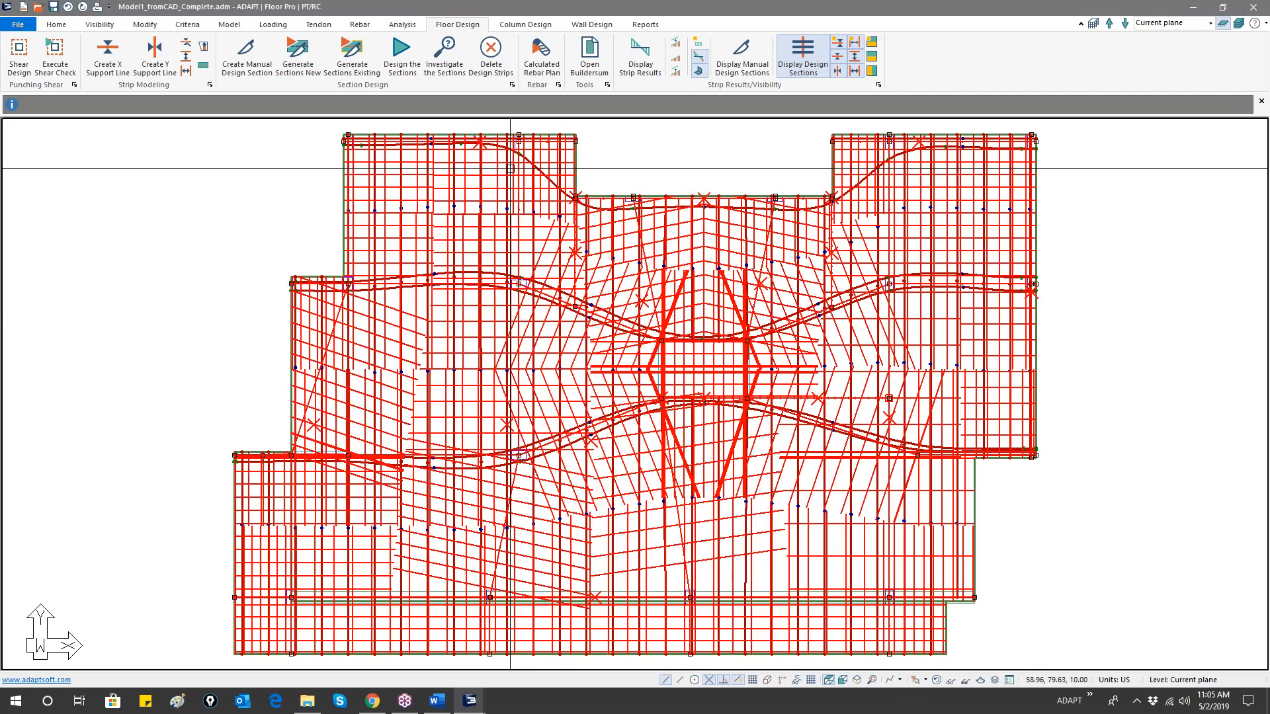
{"action": "left_click", "coordinate": [145, 25]}
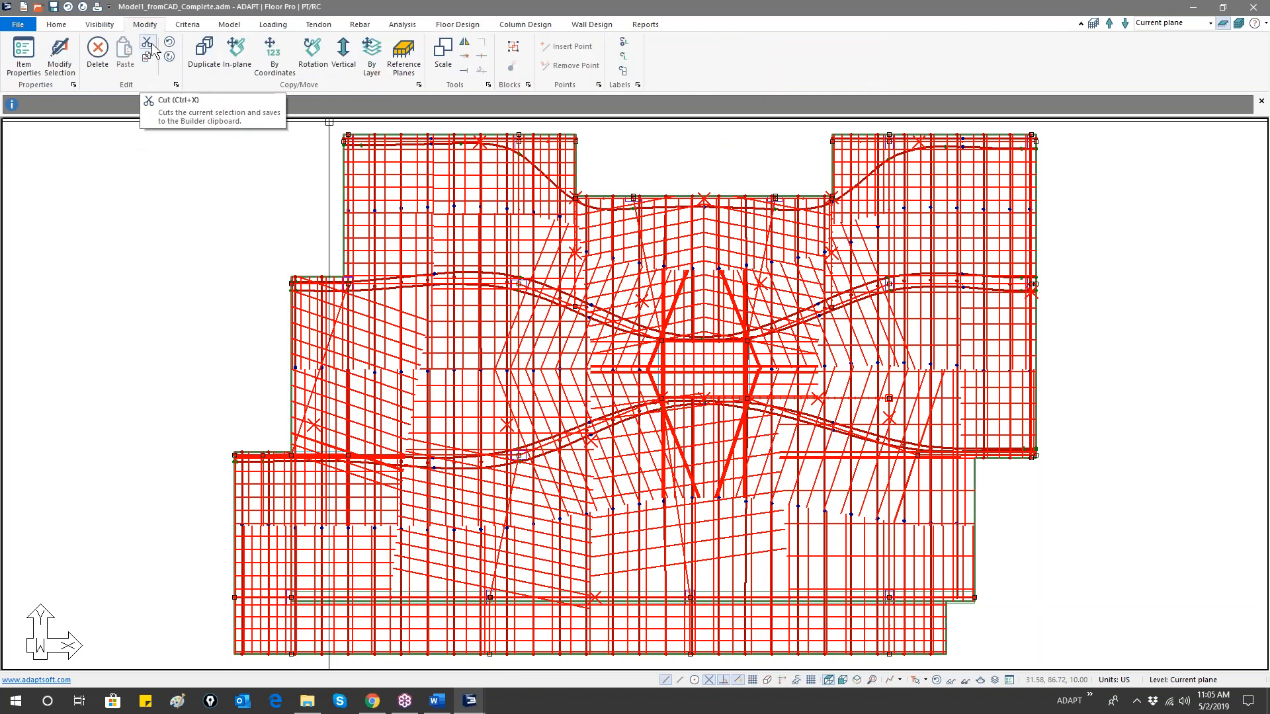
{"action": "left_click", "coordinate": [148, 44]}
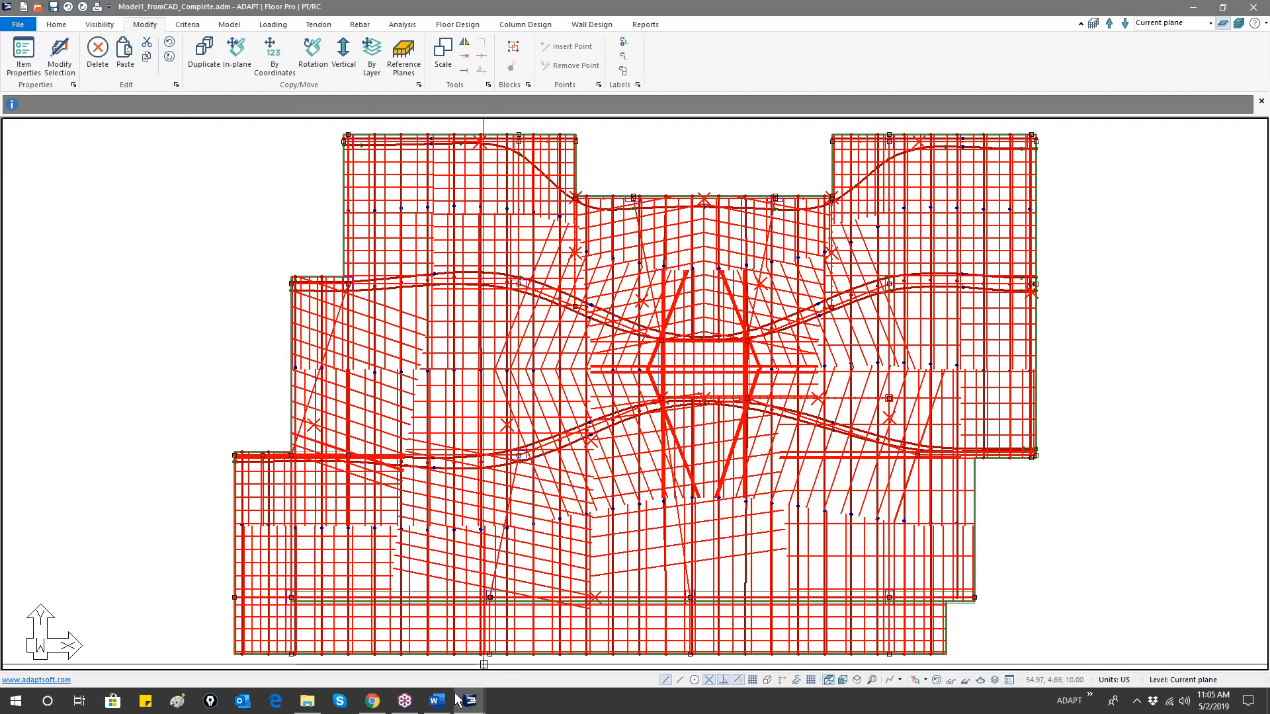
- Close the separate Model1_fromCAD session and open Model1_fromCAD.adm in the session that holds the copied elements
{"action": "mouse_move", "coordinate": [459, 700]}
{"action": "left_click", "coordinate": [434, 648]}
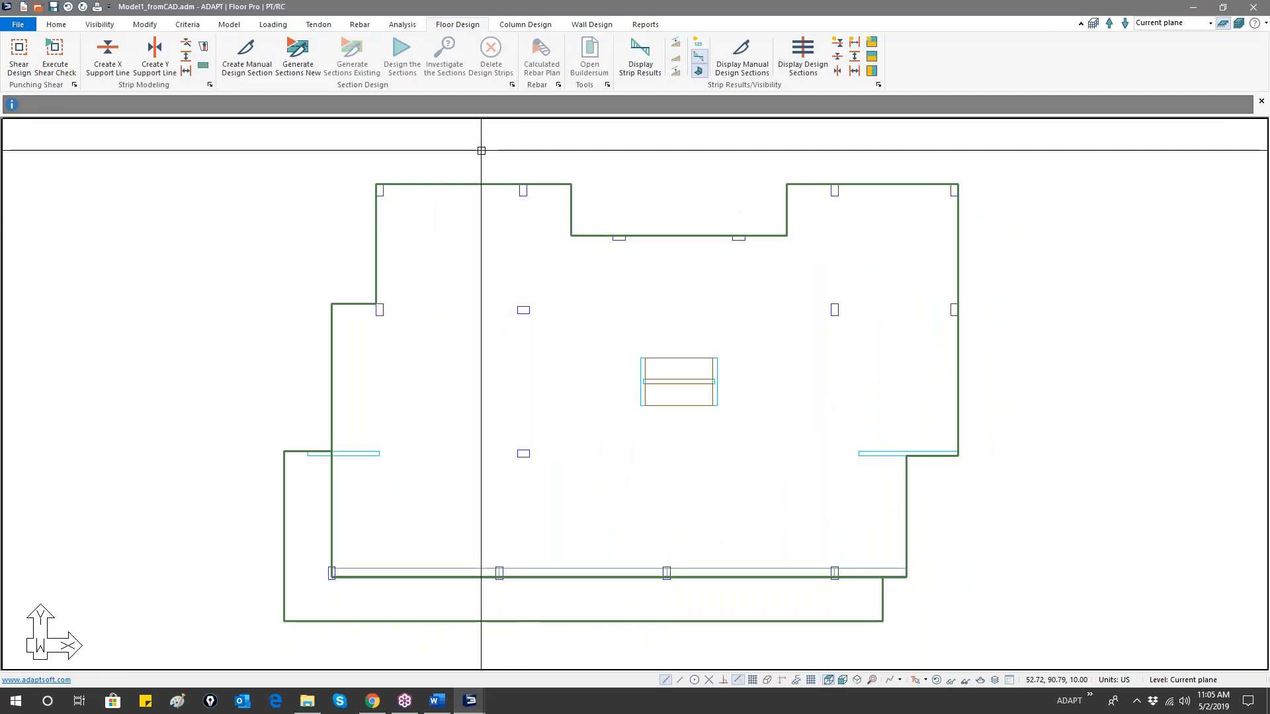
{"action": "left_click", "coordinate": [1254, 8]}
{"action": "left_click", "coordinate": [649, 379]}
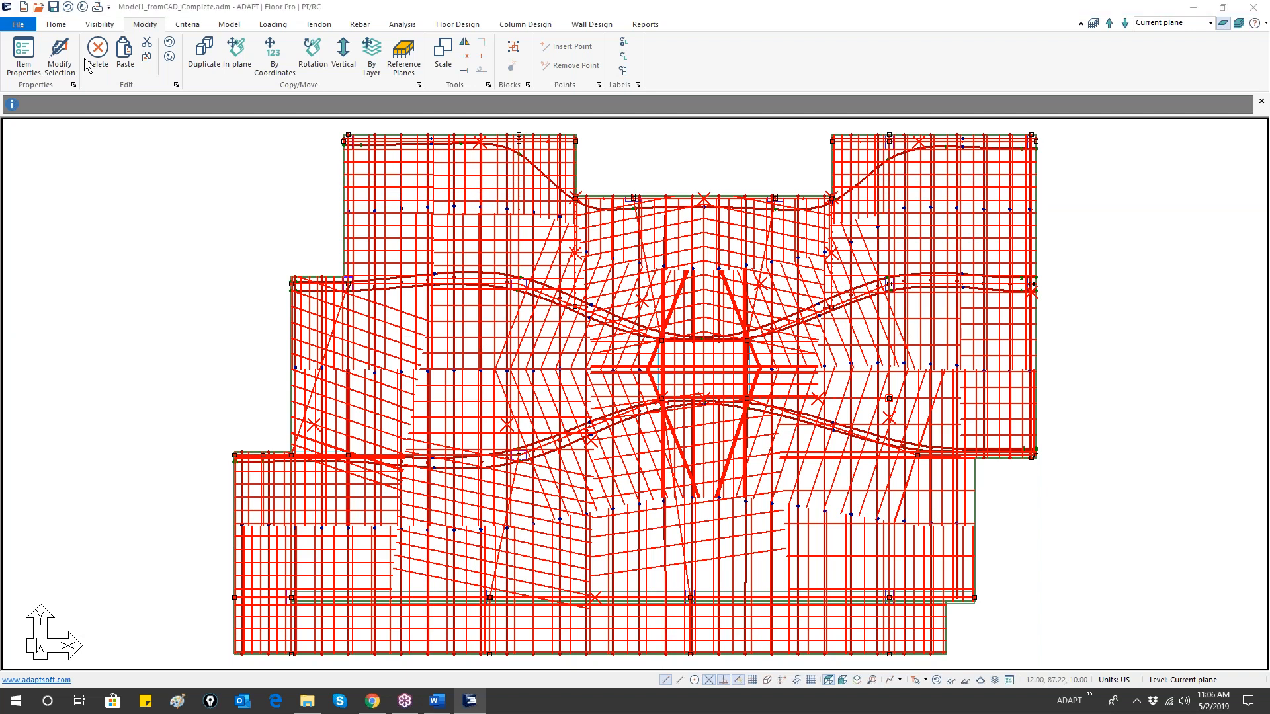
{"action": "left_click", "coordinate": [725, 453]}
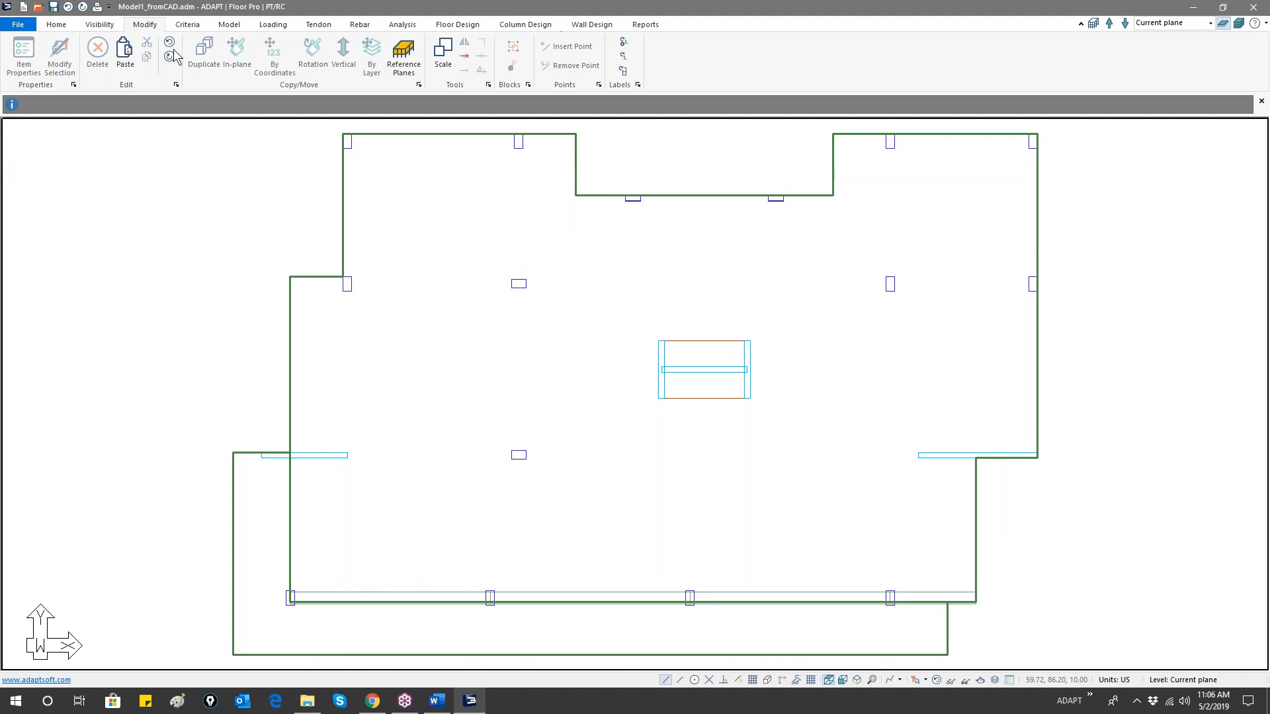
- Paste the copied support lines and splitters onto the slab plan, aligned with its columns and core walls
{"action": "left_click", "coordinate": [125, 53]}
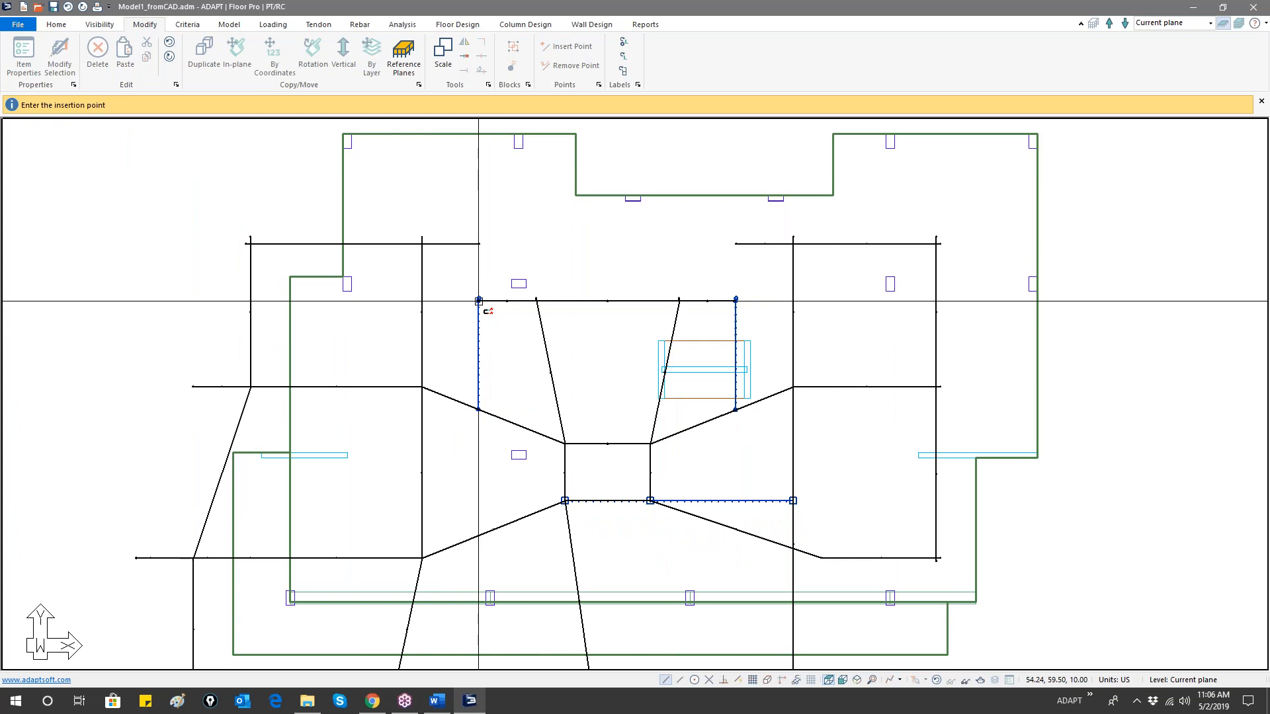
{"action": "left_click", "coordinate": [479, 276]}
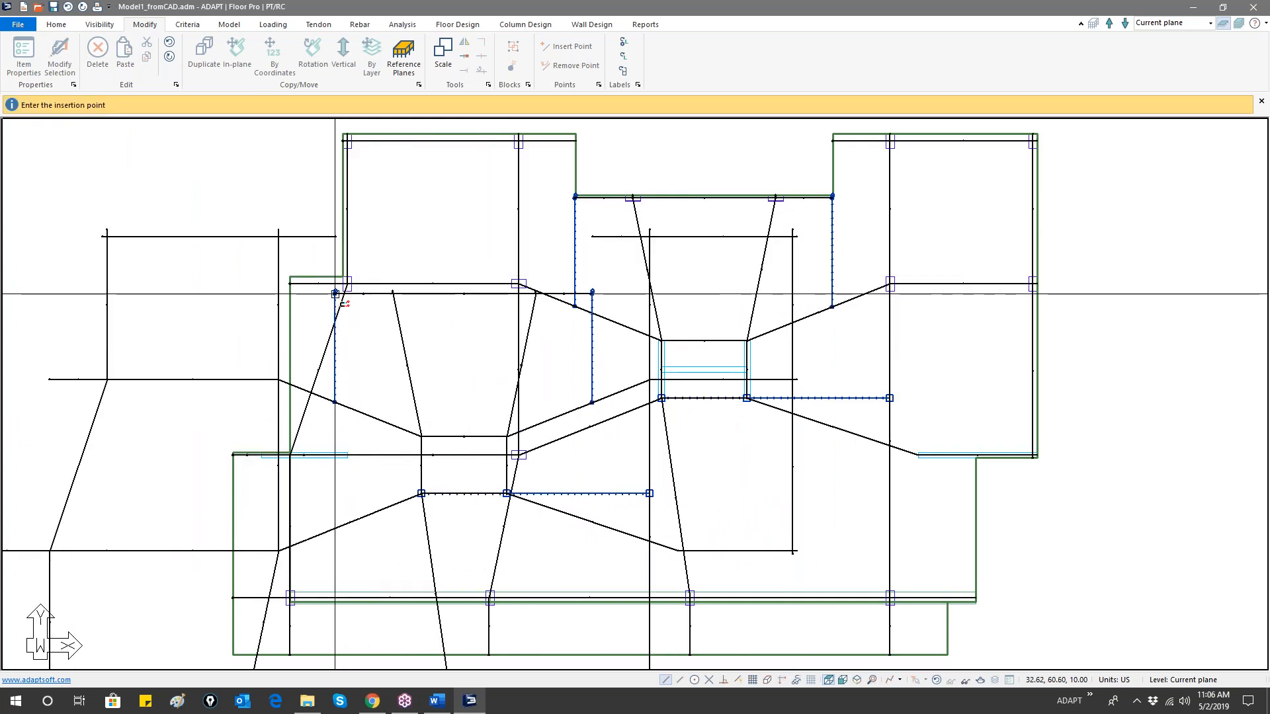
{"action": "key", "text": "Escape"}
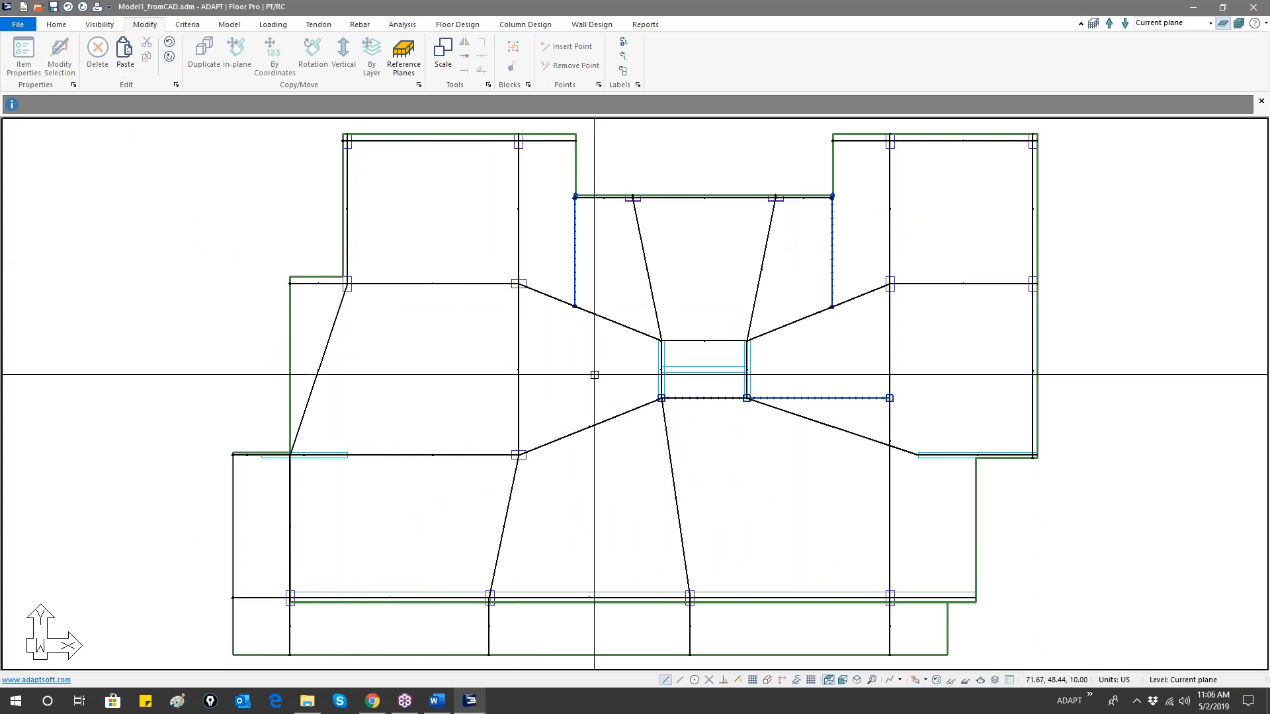
{"action": "scroll", "coordinate": [593, 374], "scroll_direction": "down", "scroll_amount": 2}
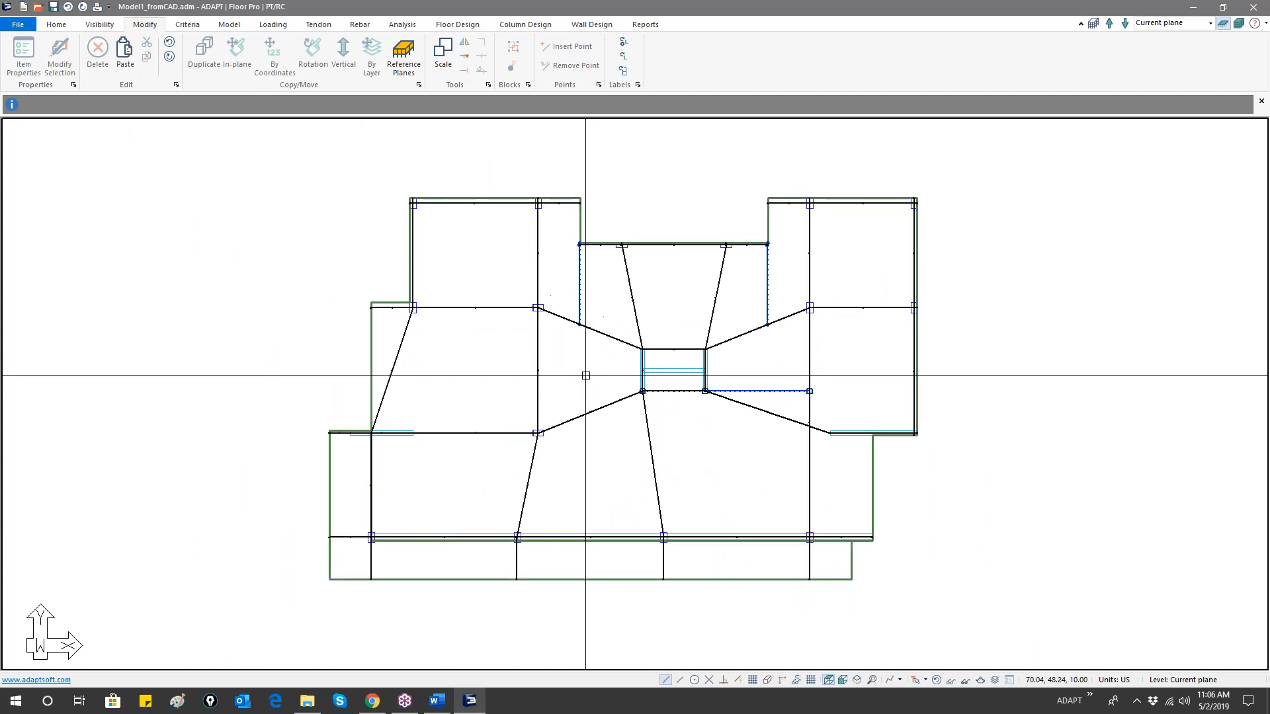
- Generate new design sections from the pasted support lines and display them on the slab plan
{"action": "left_click", "coordinate": [455, 24]}
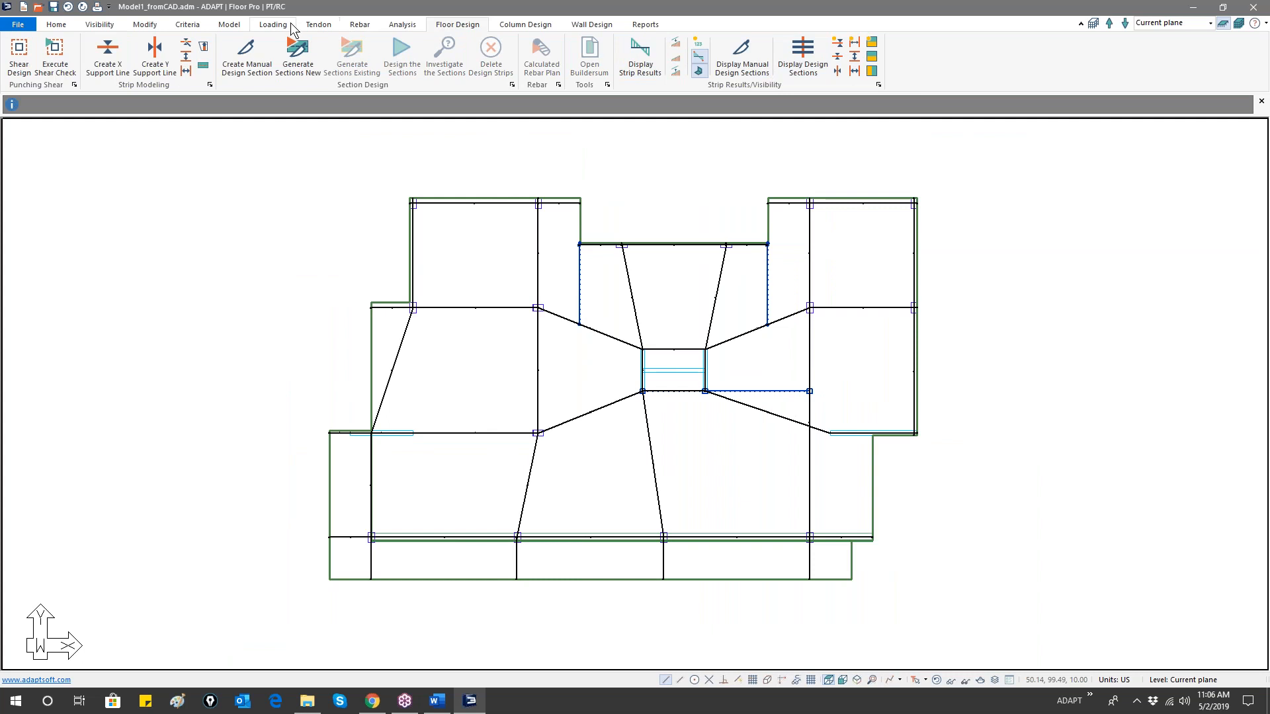
{"action": "left_click", "coordinate": [401, 27]}
{"action": "left_click", "coordinate": [441, 26]}
{"action": "left_click", "coordinate": [298, 58]}
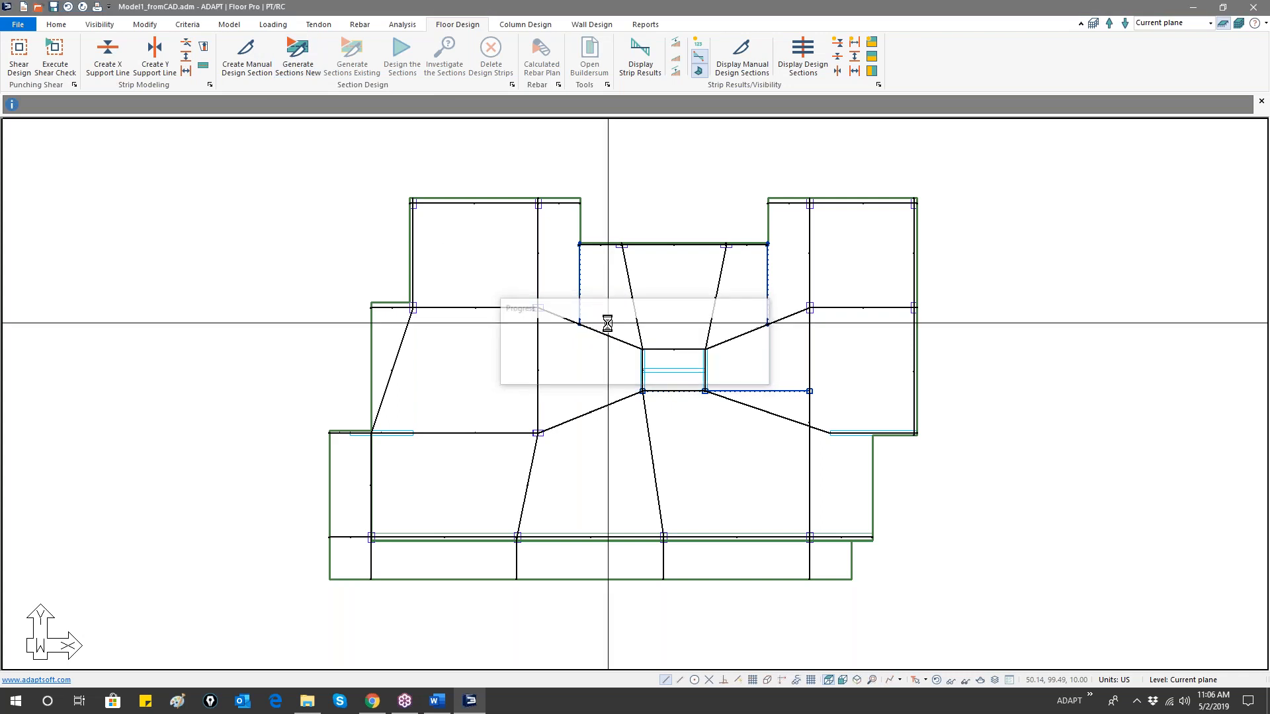
{"action": "left_click", "coordinate": [818, 61]}
{"action": "left_click", "coordinate": [817, 60]}
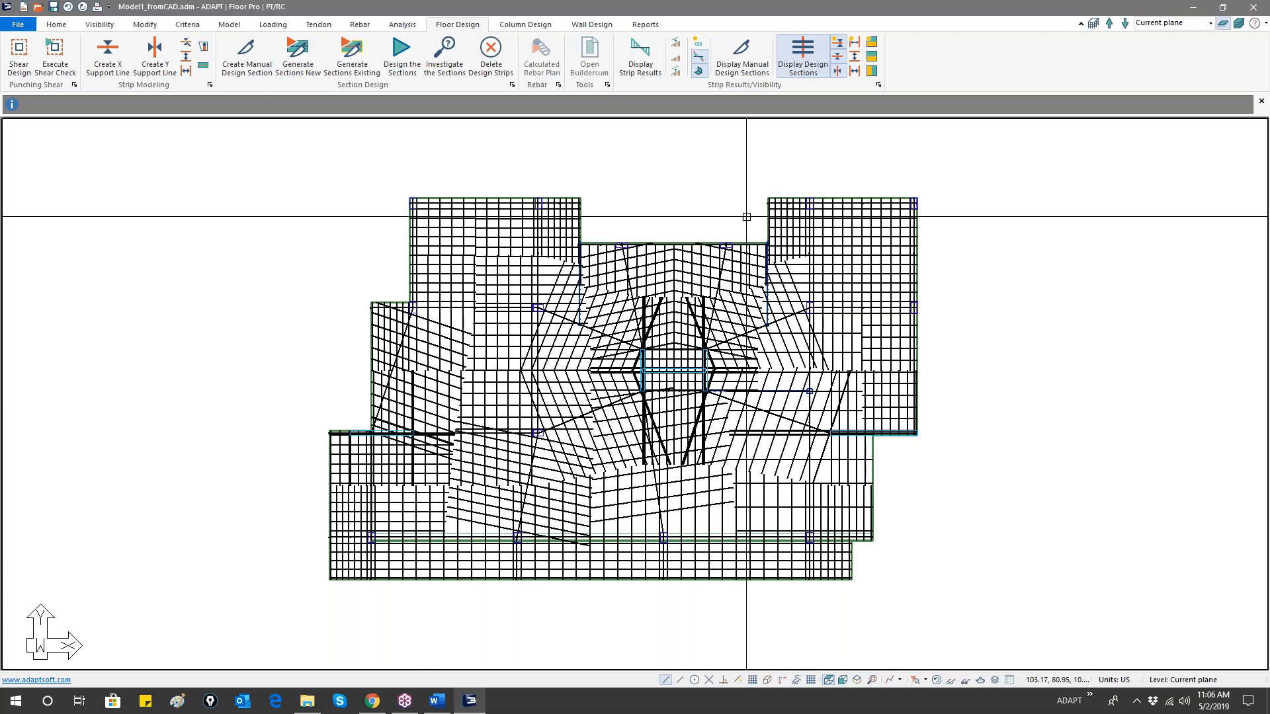
- Hide the support lines and splitters of both the X and Y directions on the slab plan
{"action": "left_click", "coordinate": [838, 54]}
{"action": "left_click", "coordinate": [837, 70]}
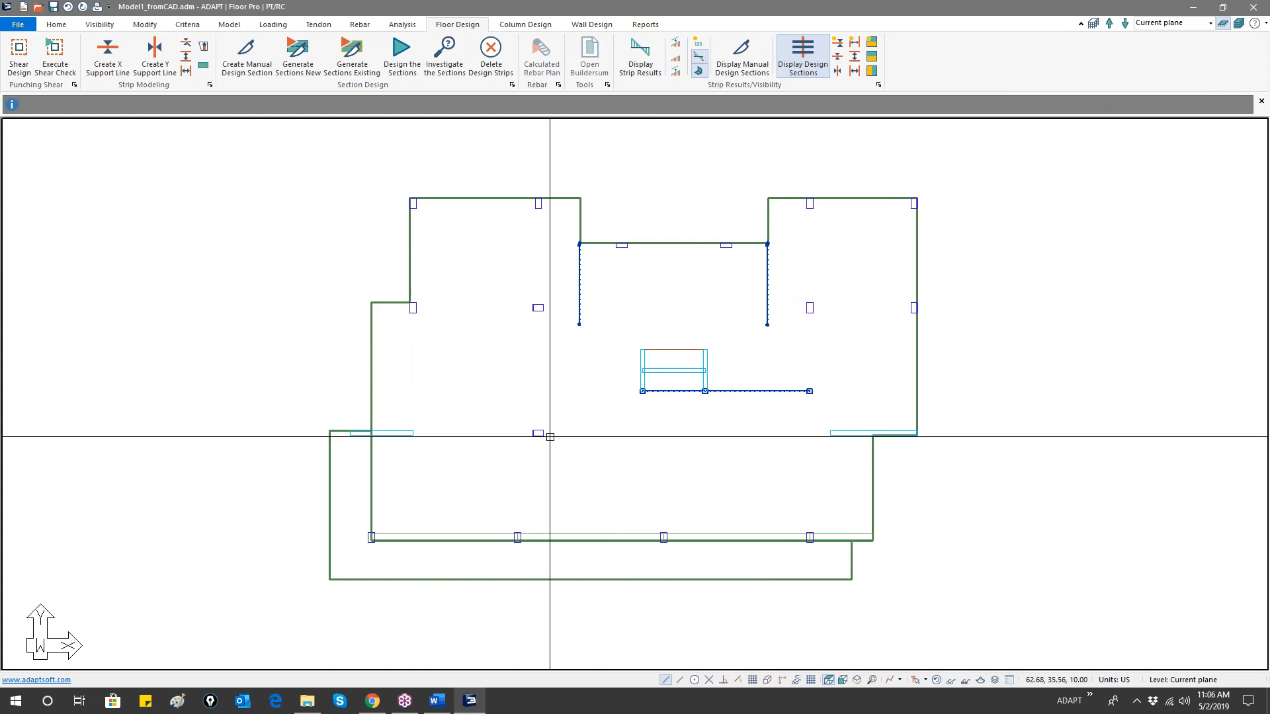
{"action": "scroll", "coordinate": [550, 437], "scroll_direction": "up", "scroll_amount": 1}
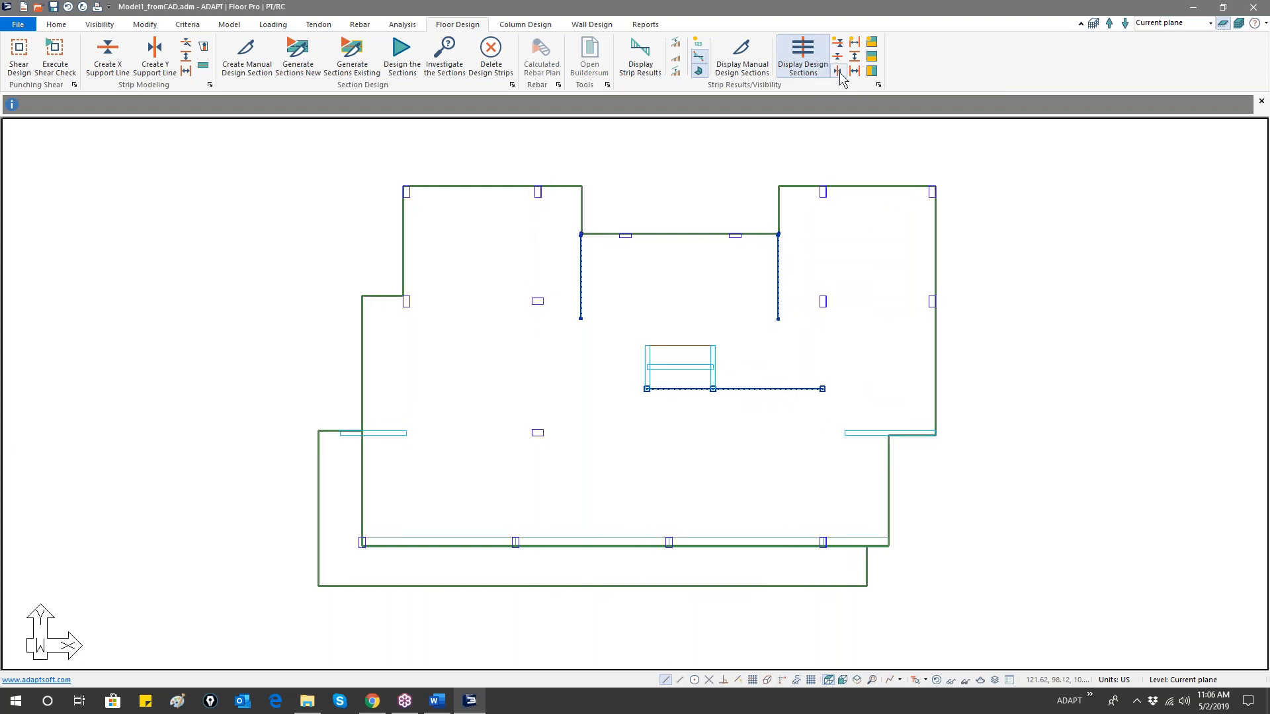
{"action": "left_click", "coordinate": [855, 58]}
{"action": "left_click", "coordinate": [856, 69]}
{"action": "left_click", "coordinate": [855, 68]}
{"action": "left_click", "coordinate": [856, 70]}
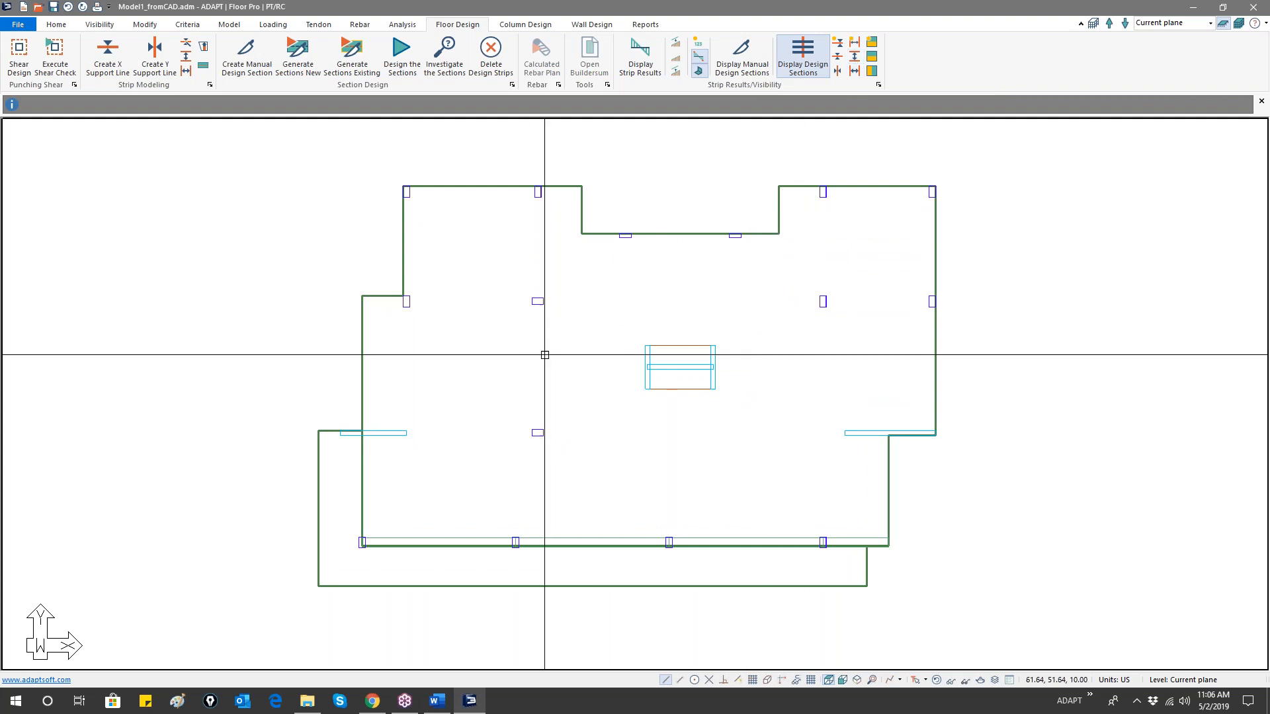
- Display the X-direction support lines and select all of them except the one along the recessed upper slab edge
{"action": "middle_click_drag", "start_coordinate": [544, 355], "coordinate": [530, 356]}
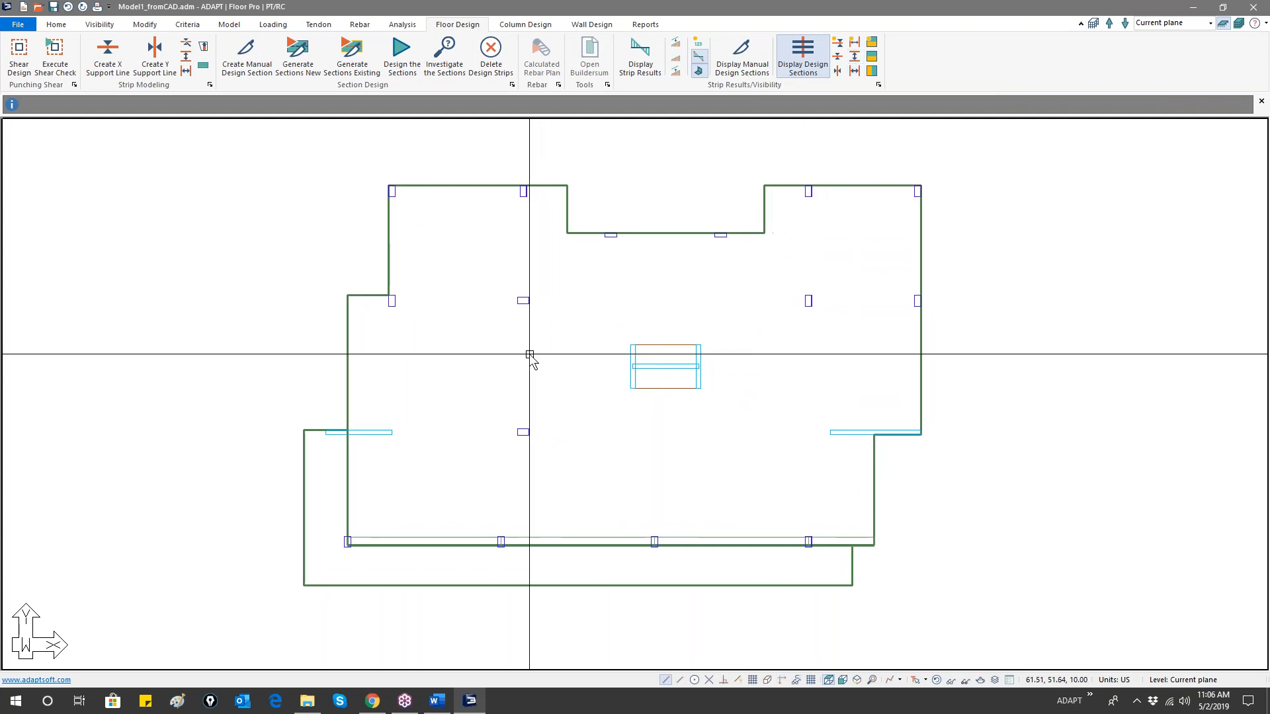
{"action": "left_click", "coordinate": [838, 56]}
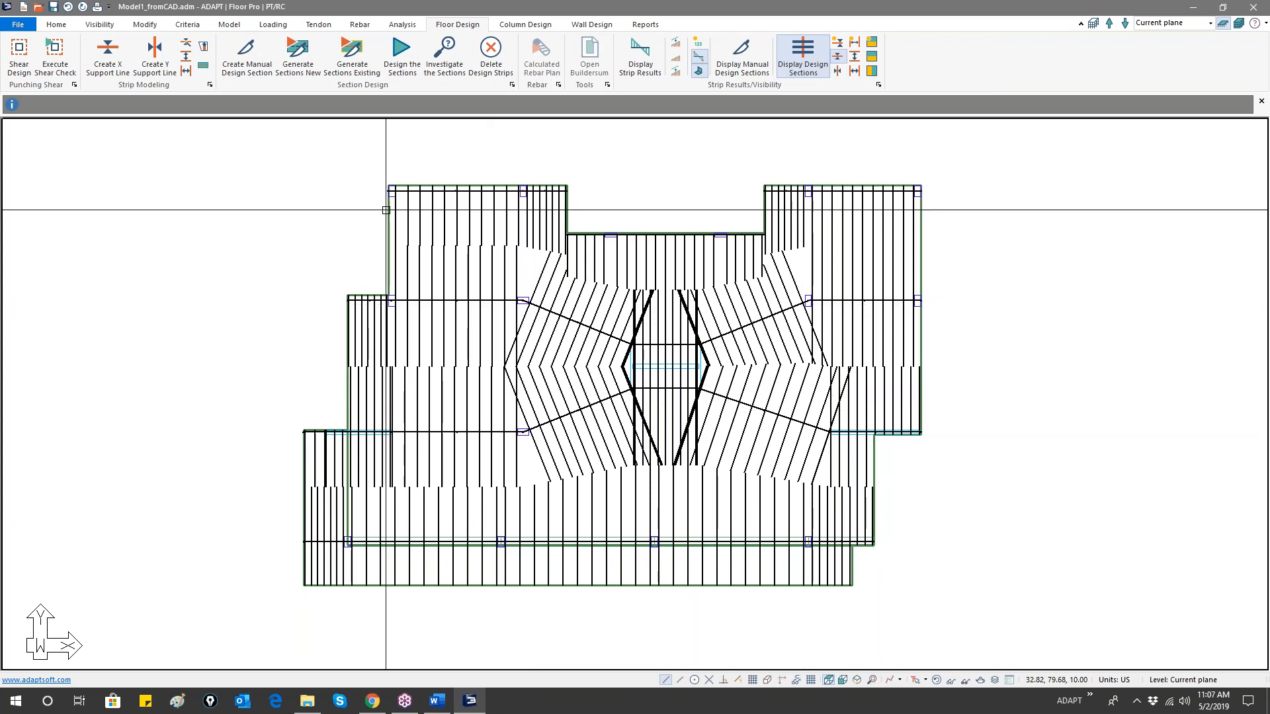
{"action": "left_click", "coordinate": [529, 493]}
{"action": "left_click", "coordinate": [518, 467], "text": "ctrl"}
{"action": "left_click", "coordinate": [517, 350], "text": "ctrl"}
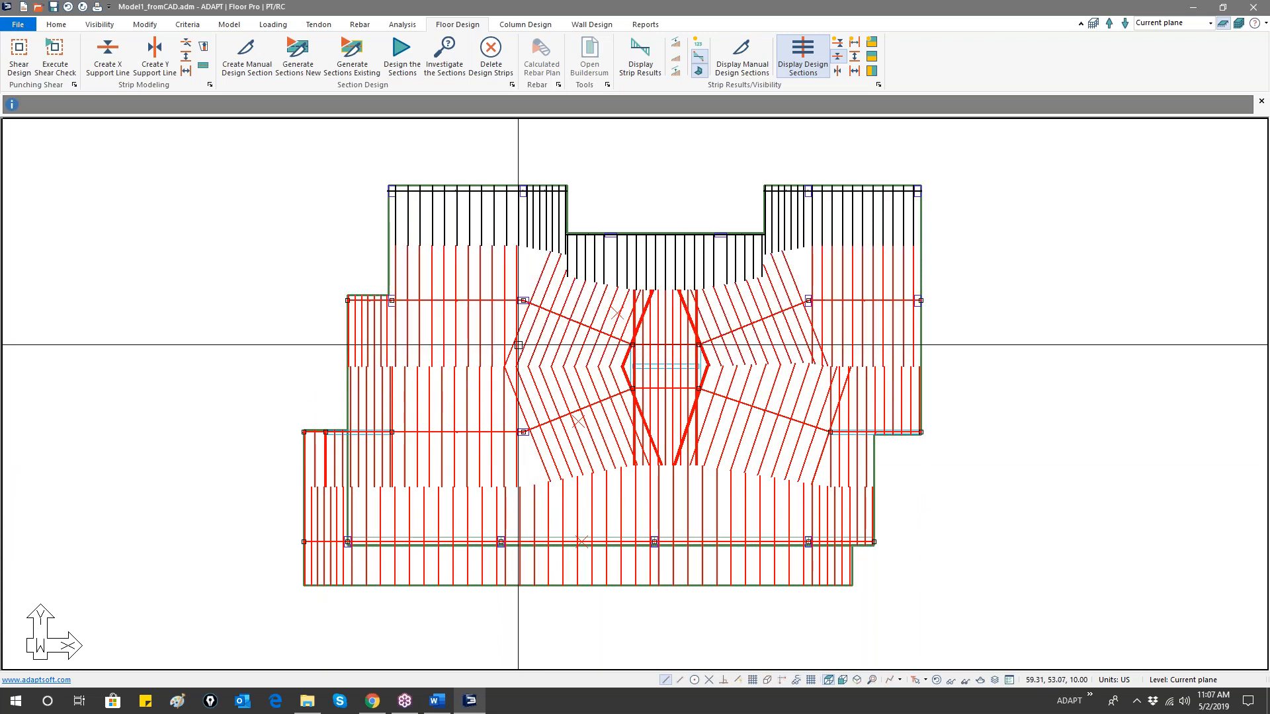
{"action": "left_click", "coordinate": [522, 228], "text": "ctrl"}
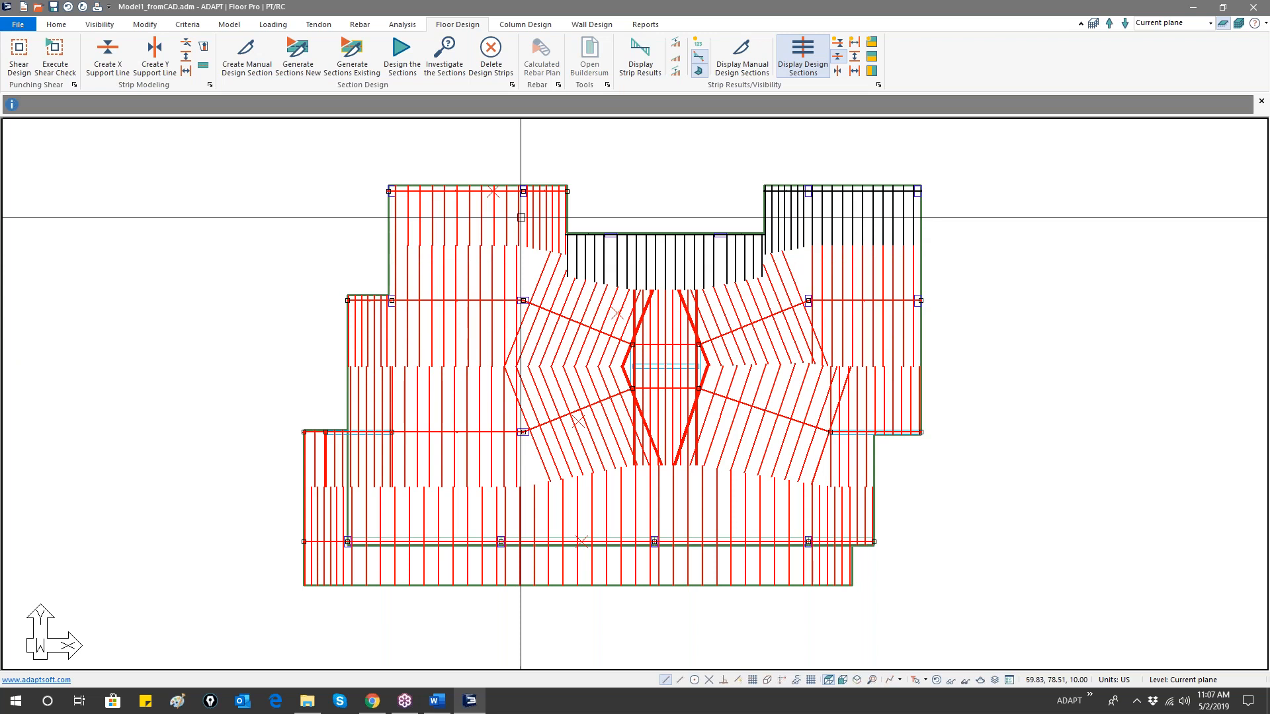
{"action": "left_click", "coordinate": [869, 218], "text": "ctrl"}
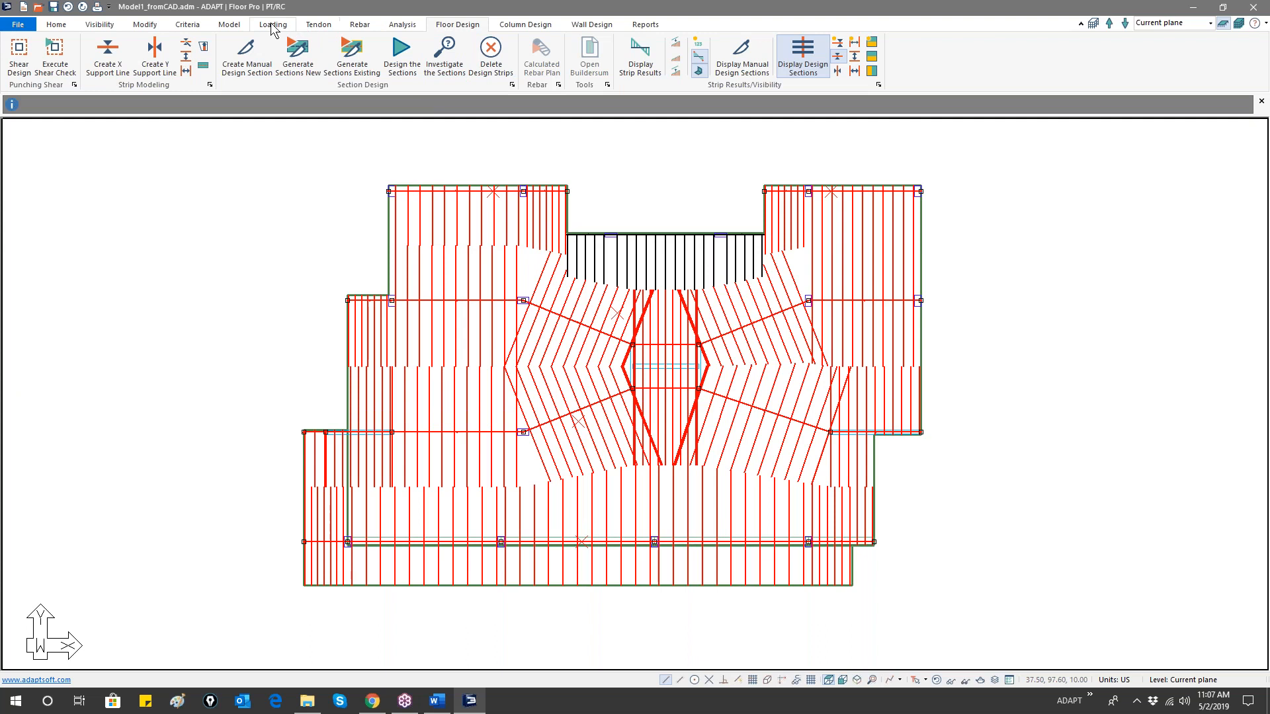
- Start mapping banded tendons on the selected support lines, using the design strip width and 80% maximum selfweight to balance
{"action": "left_click", "coordinate": [314, 24]}
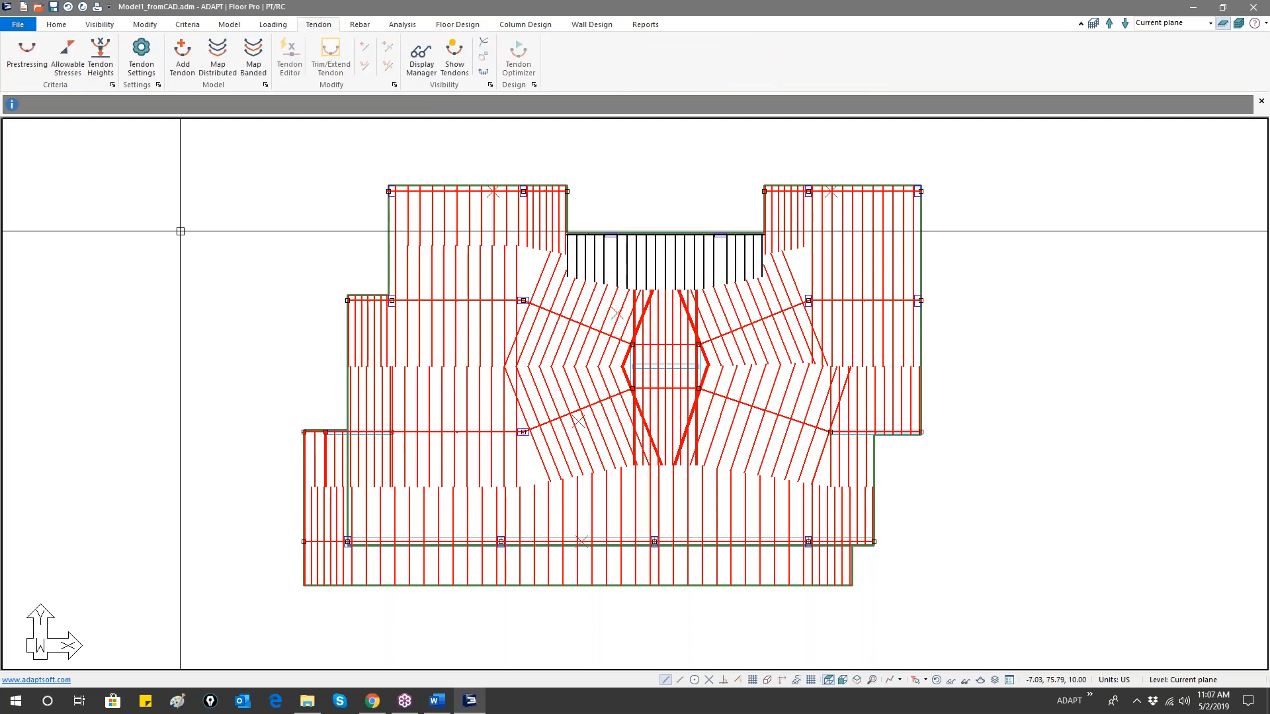
{"action": "left_click", "coordinate": [254, 60]}
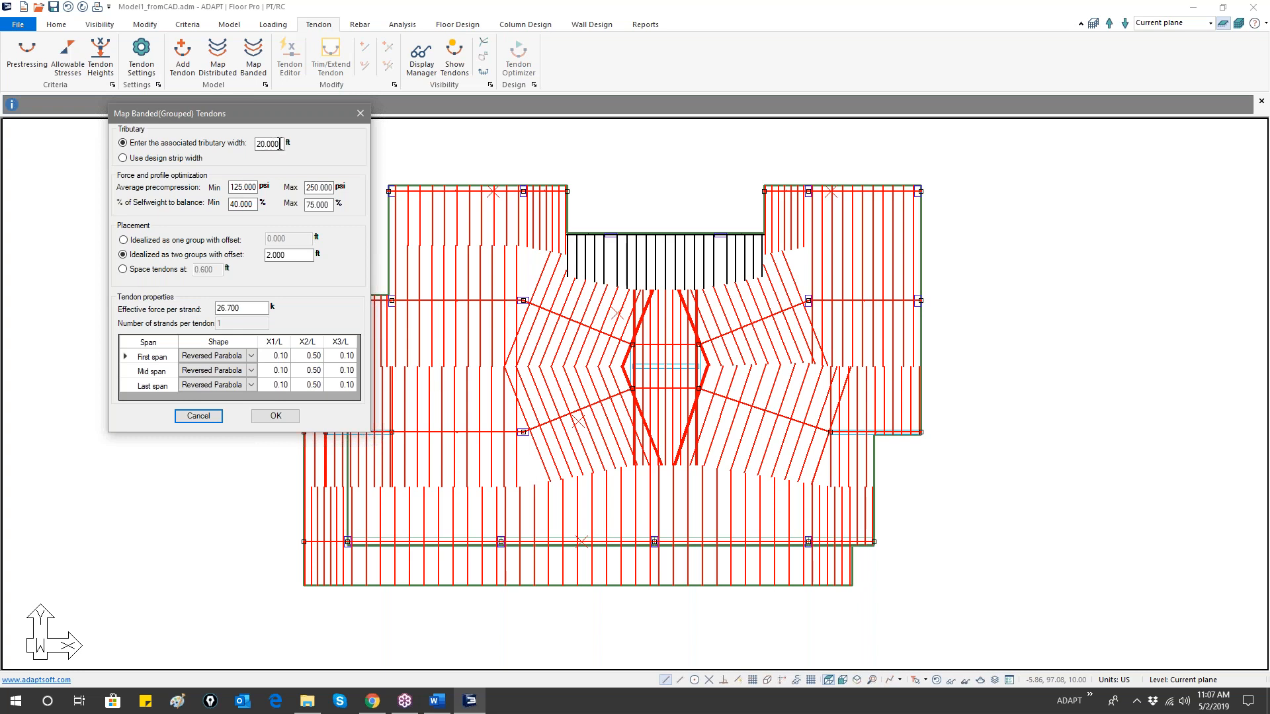
{"action": "left_click", "coordinate": [139, 163]}
{"action": "left_click_drag", "start_coordinate": [231, 187], "coordinate": [350, 189]}
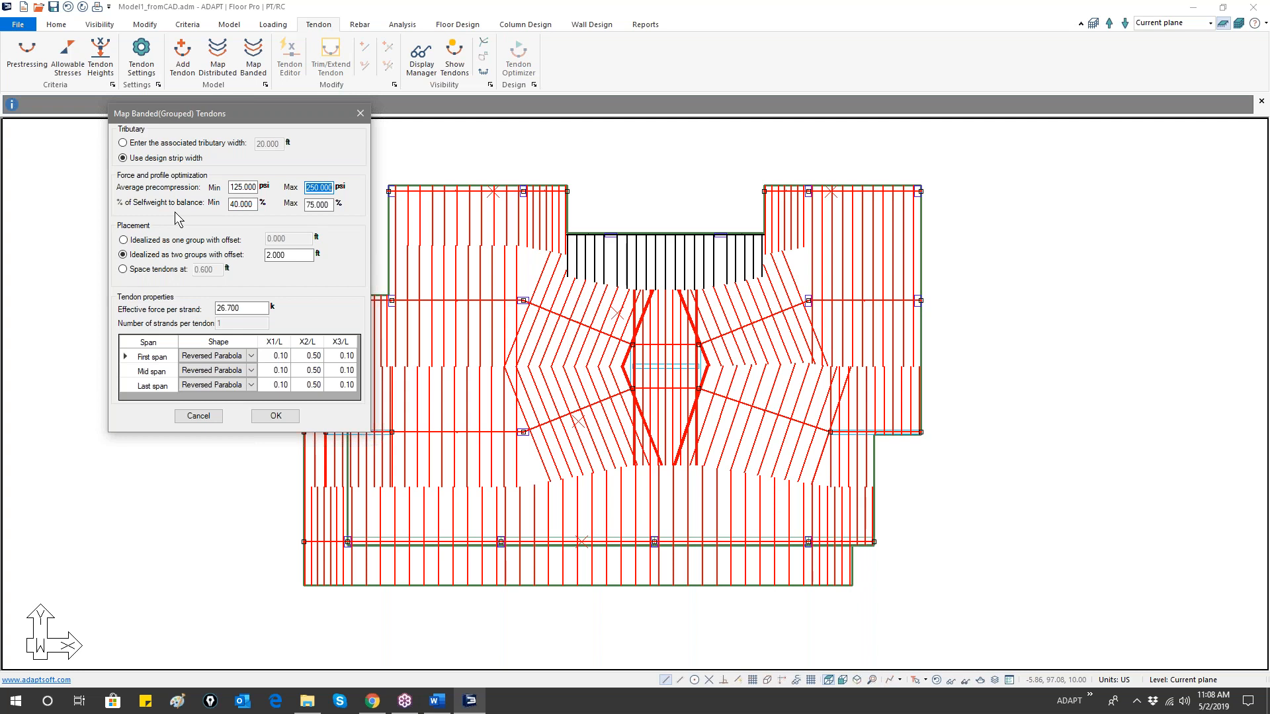
{"action": "left_click_drag", "start_coordinate": [234, 206], "coordinate": [305, 205]}
{"action": "left_click", "coordinate": [308, 205]}
{"action": "type", "text": "80"}
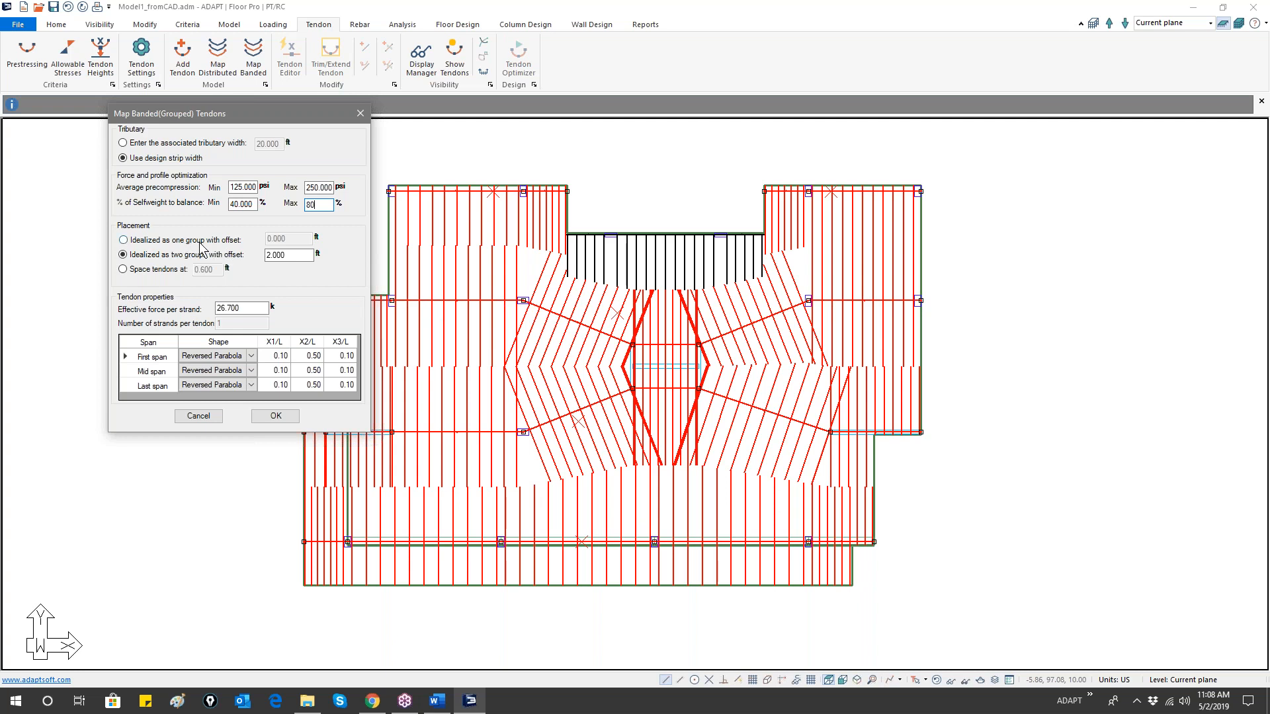
- Idealize the banded tendons as two groups with a 1 ft offset and map them along the selected support lines
{"action": "left_click", "coordinate": [158, 240]}
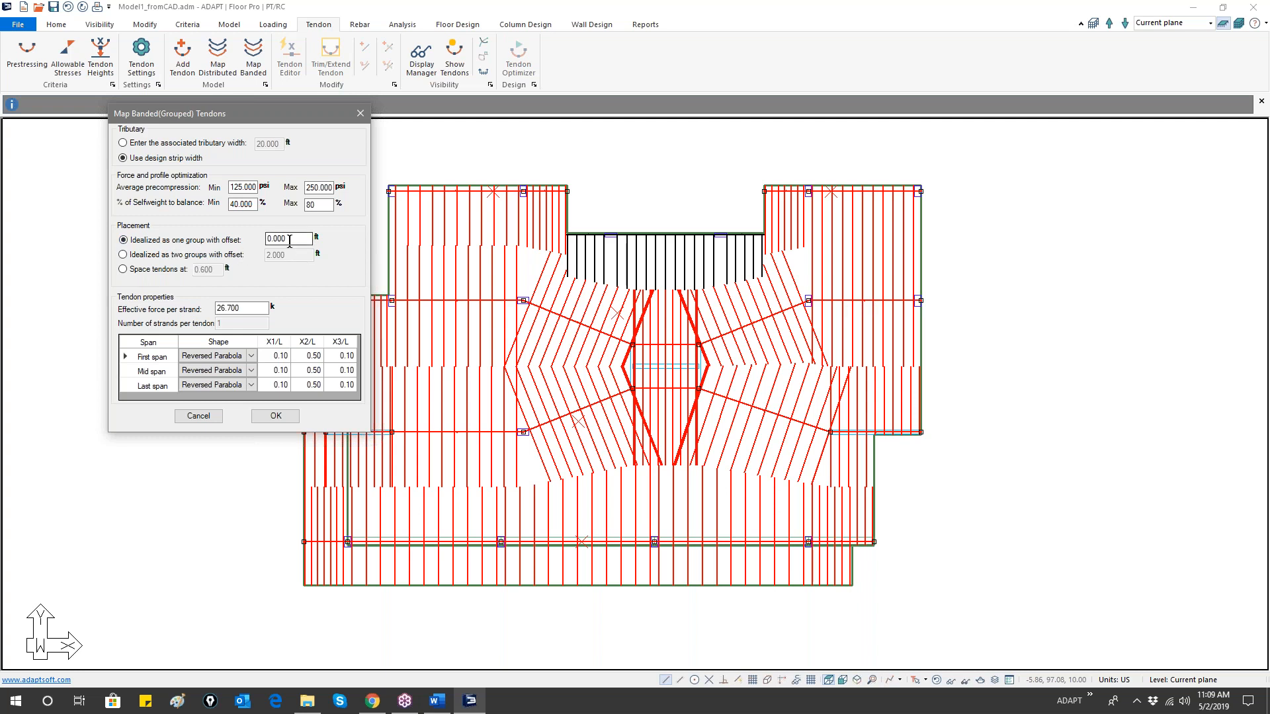
{"action": "left_click_drag", "start_coordinate": [289, 241], "coordinate": [254, 240]}
{"action": "left_click", "coordinate": [165, 255]}
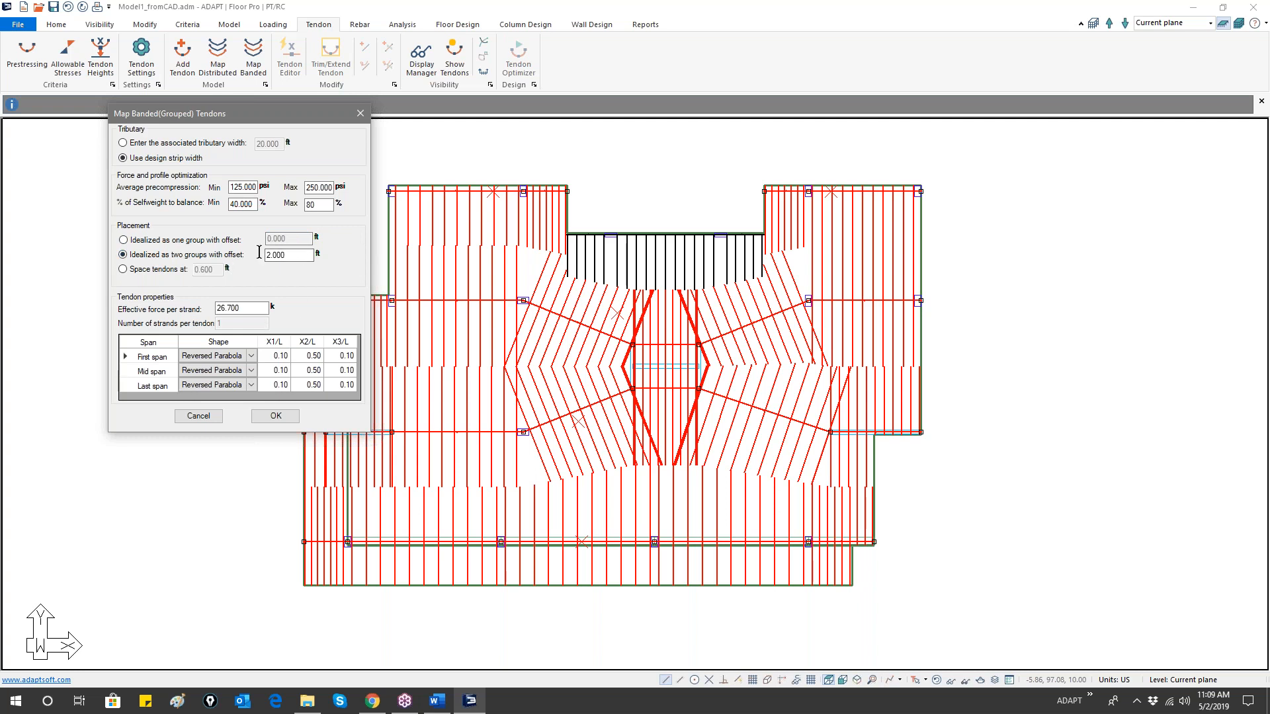
{"action": "left_click_drag", "start_coordinate": [292, 256], "coordinate": [265, 255]}
{"action": "type", "text": "1"}
{"action": "double_click", "coordinate": [232, 311]}
{"action": "left_click", "coordinate": [276, 416]}
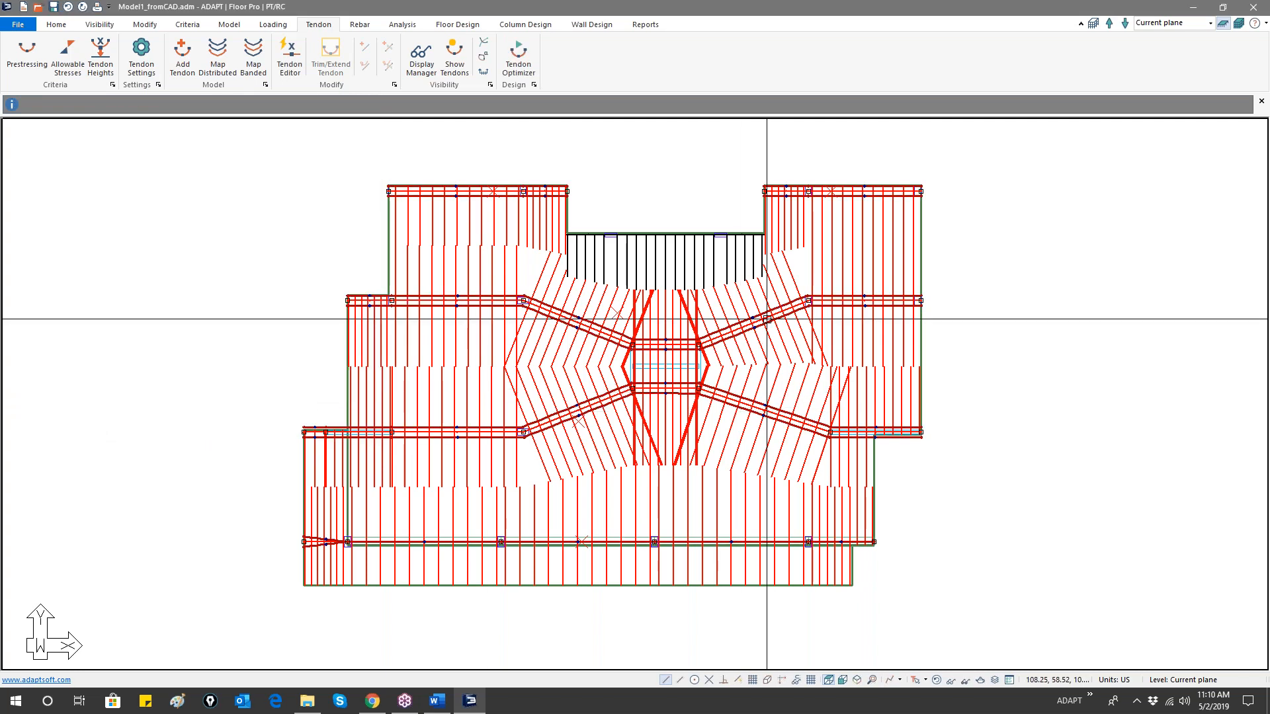
- Examine the mapped banded tendons along the beam line at the lower slab edge, from the flared cantilever across the columns
{"action": "scroll", "coordinate": [351, 563], "scroll_direction": "up", "scroll_amount": 5}
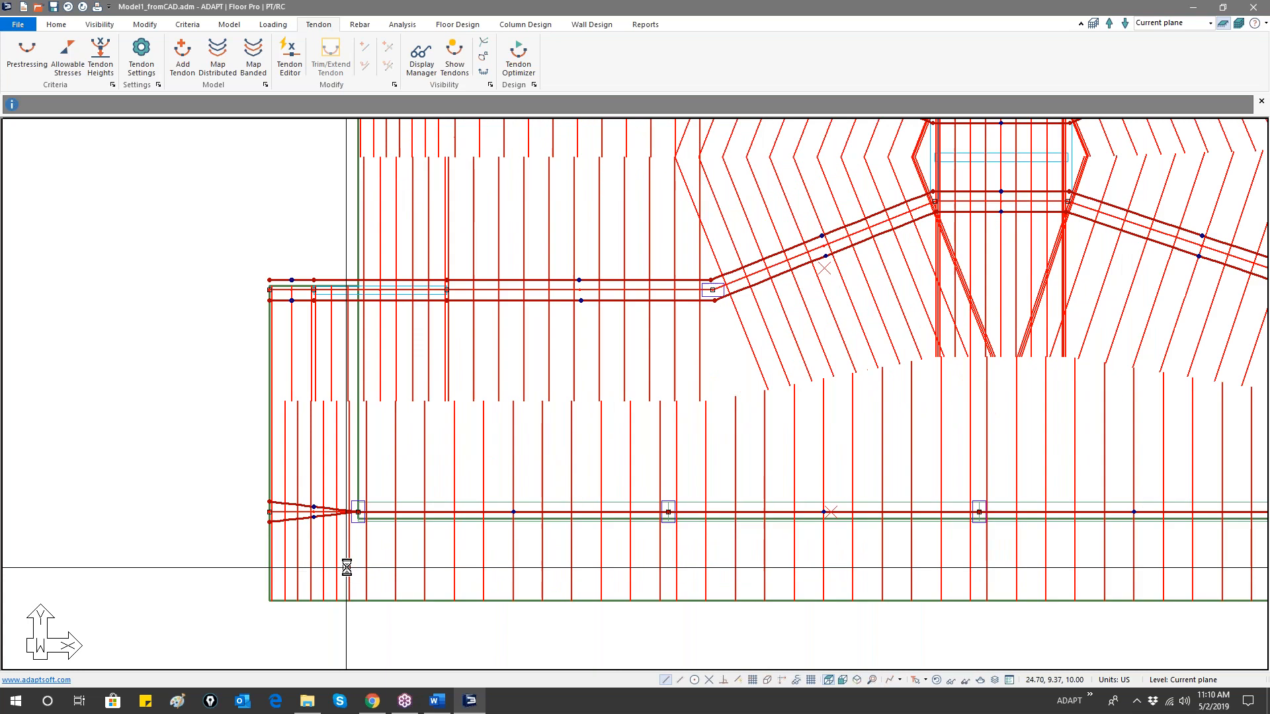
{"action": "middle_click_drag", "start_coordinate": [465, 534], "coordinate": [465, 527]}
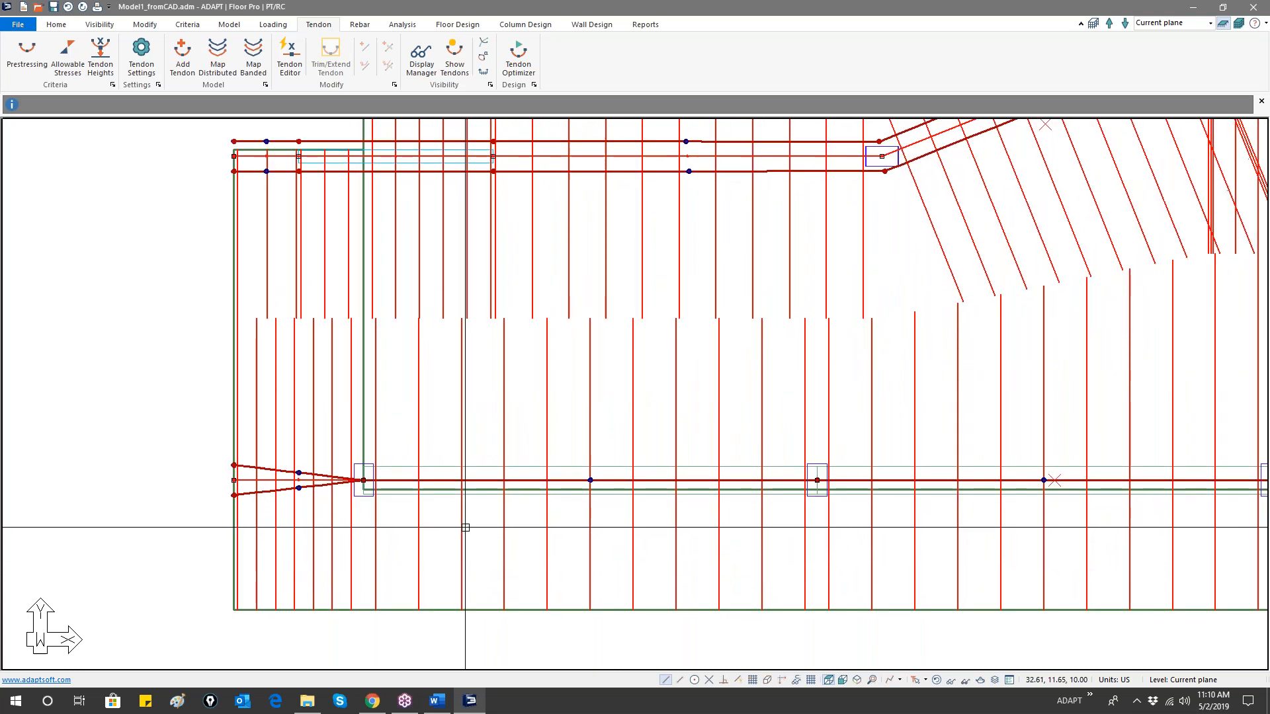
{"action": "left_click", "coordinate": [283, 469]}
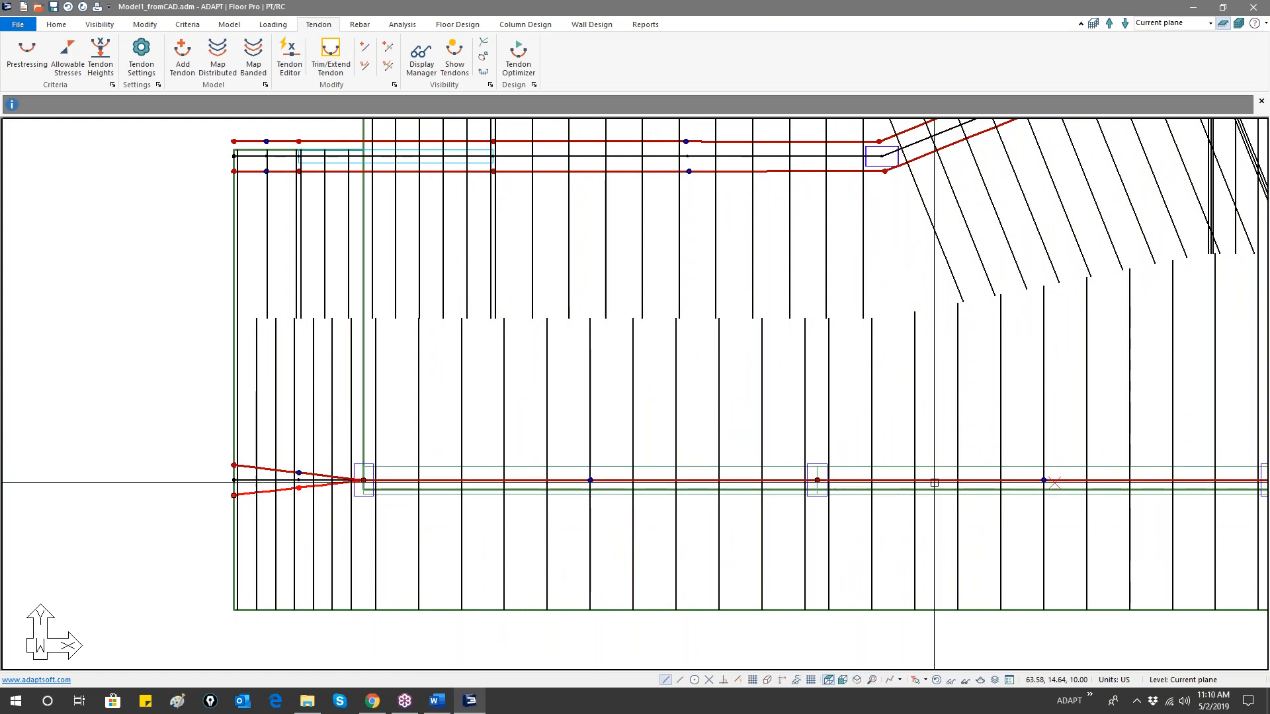
{"action": "middle_click_drag", "start_coordinate": [953, 482], "coordinate": [435, 489]}
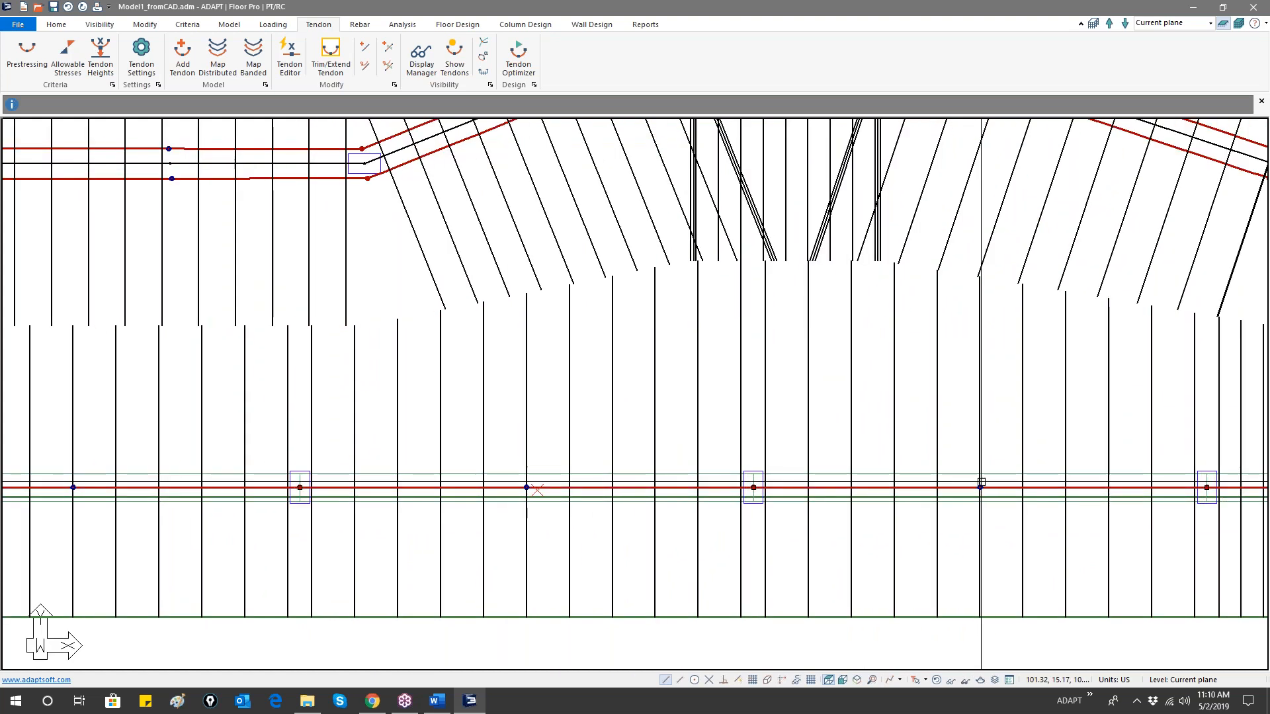
{"action": "scroll", "coordinate": [442, 451], "scroll_direction": "down", "scroll_amount": 2}
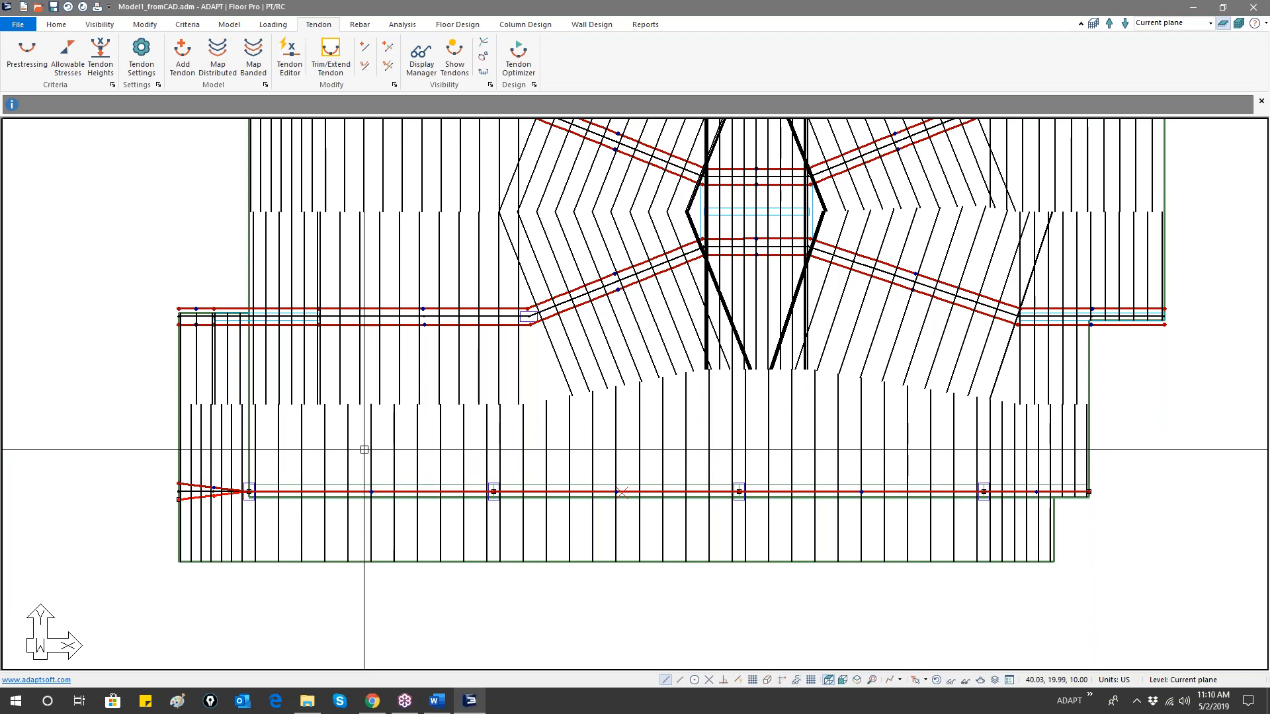
- Inspect the general properties of the upper banded tendon on the lower beam line and the cross-section of the first-span beam
{"action": "scroll", "coordinate": [351, 468], "scroll_direction": "up", "scroll_amount": 5}
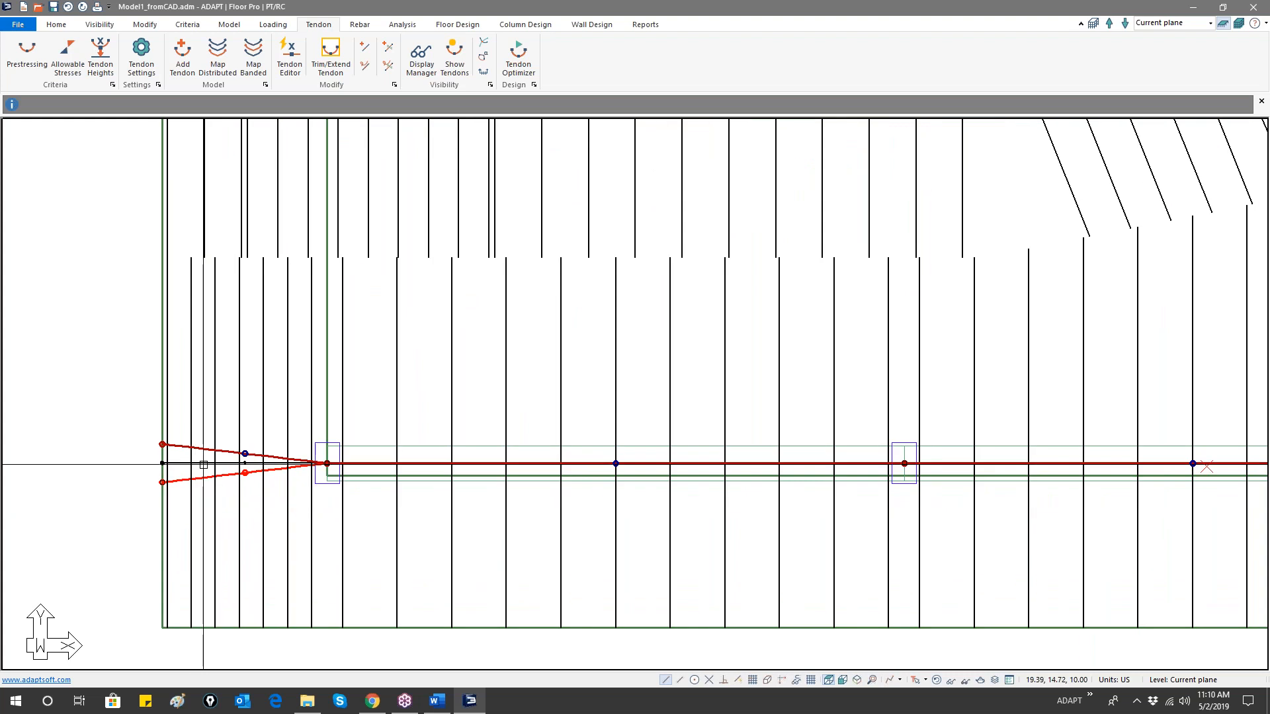
{"action": "double_click", "coordinate": [205, 449]}
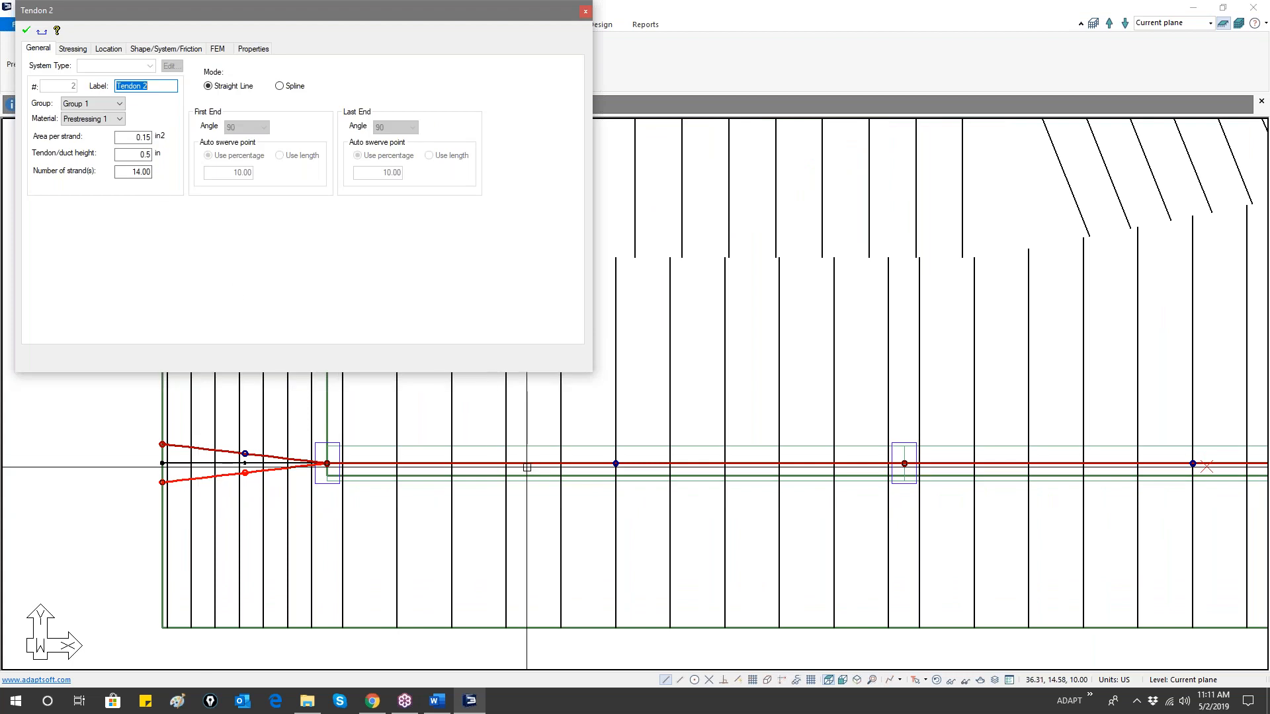
{"action": "middle_click_drag", "start_coordinate": [507, 465], "coordinate": [490, 464]}
{"action": "scroll", "coordinate": [490, 467], "scroll_direction": "down", "scroll_amount": 2}
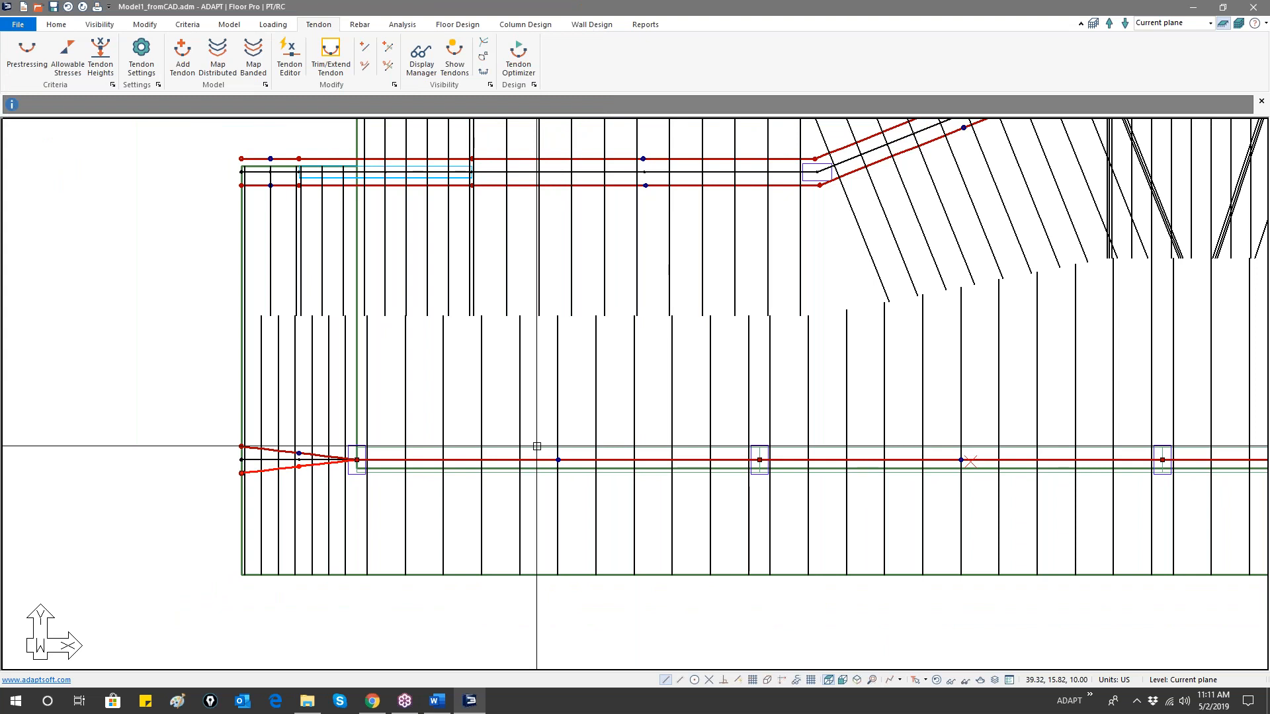
{"action": "double_click", "coordinate": [536, 448]}
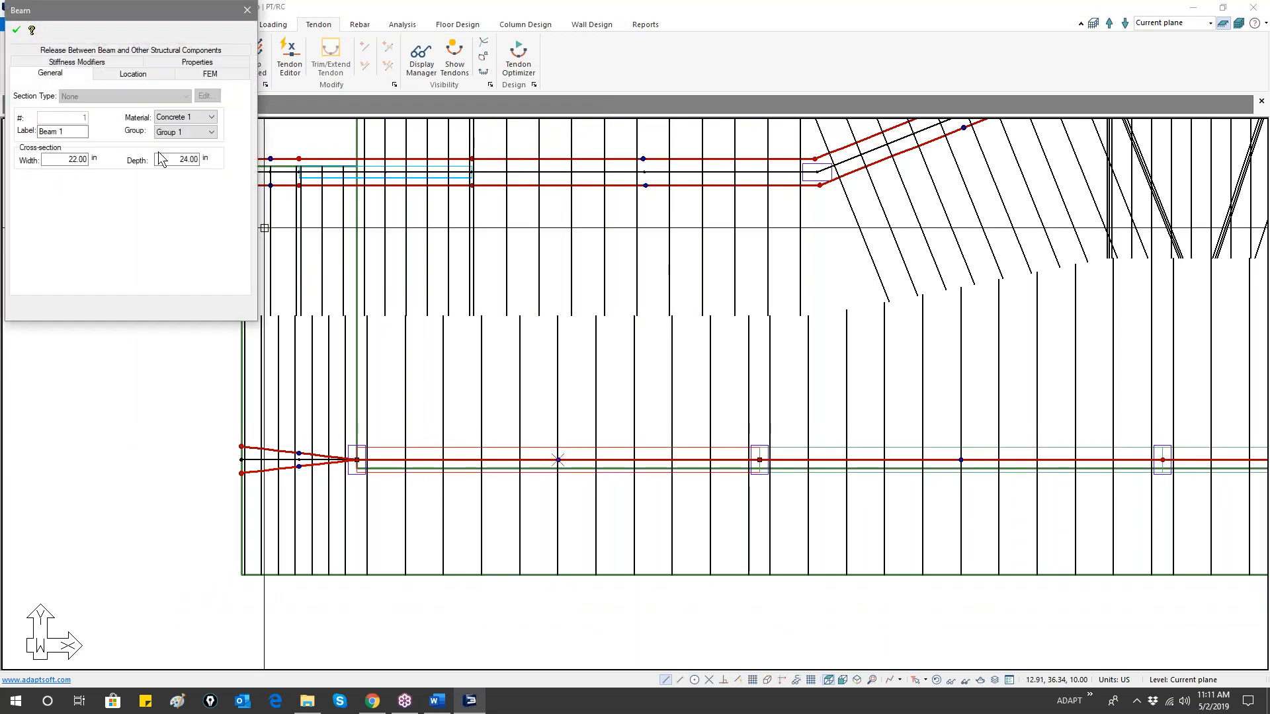
{"action": "left_click", "coordinate": [498, 381]}
{"action": "scroll", "coordinate": [482, 415], "scroll_direction": "down", "scroll_amount": 2}
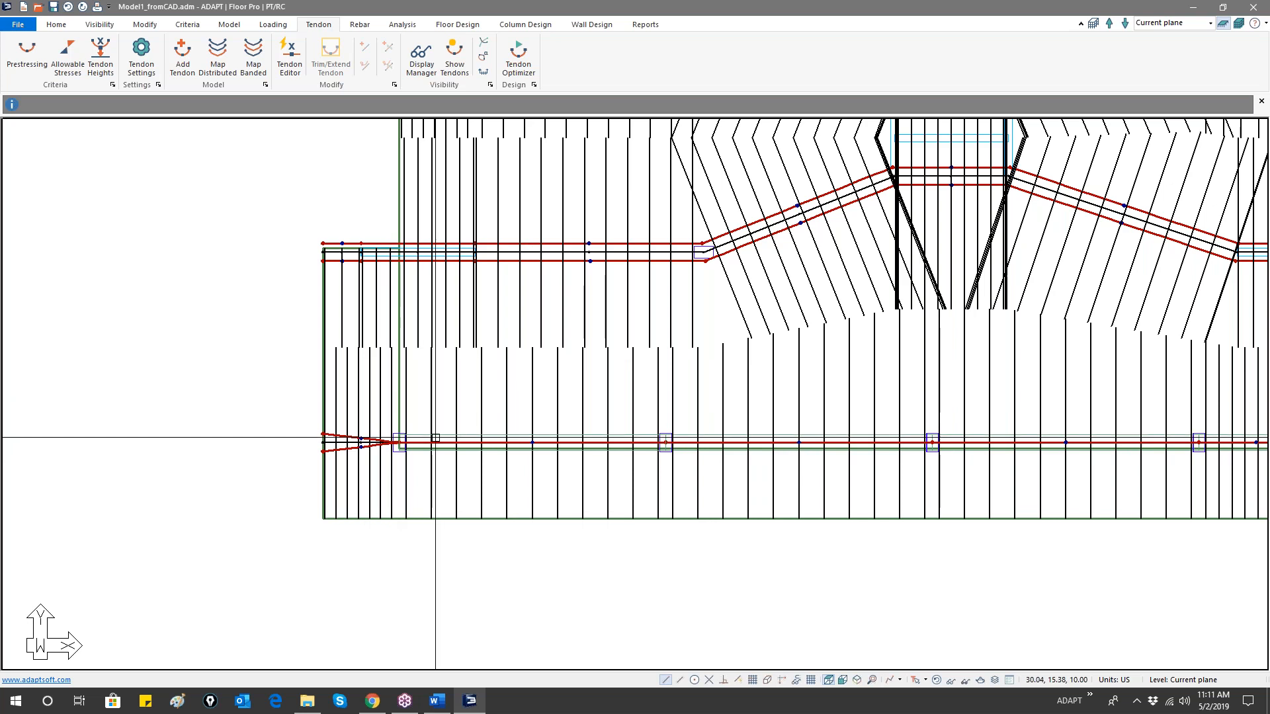
- Hide the X-direction support lines so only the banded tendons remain over the slab outline
{"action": "left_click", "coordinate": [506, 437]}
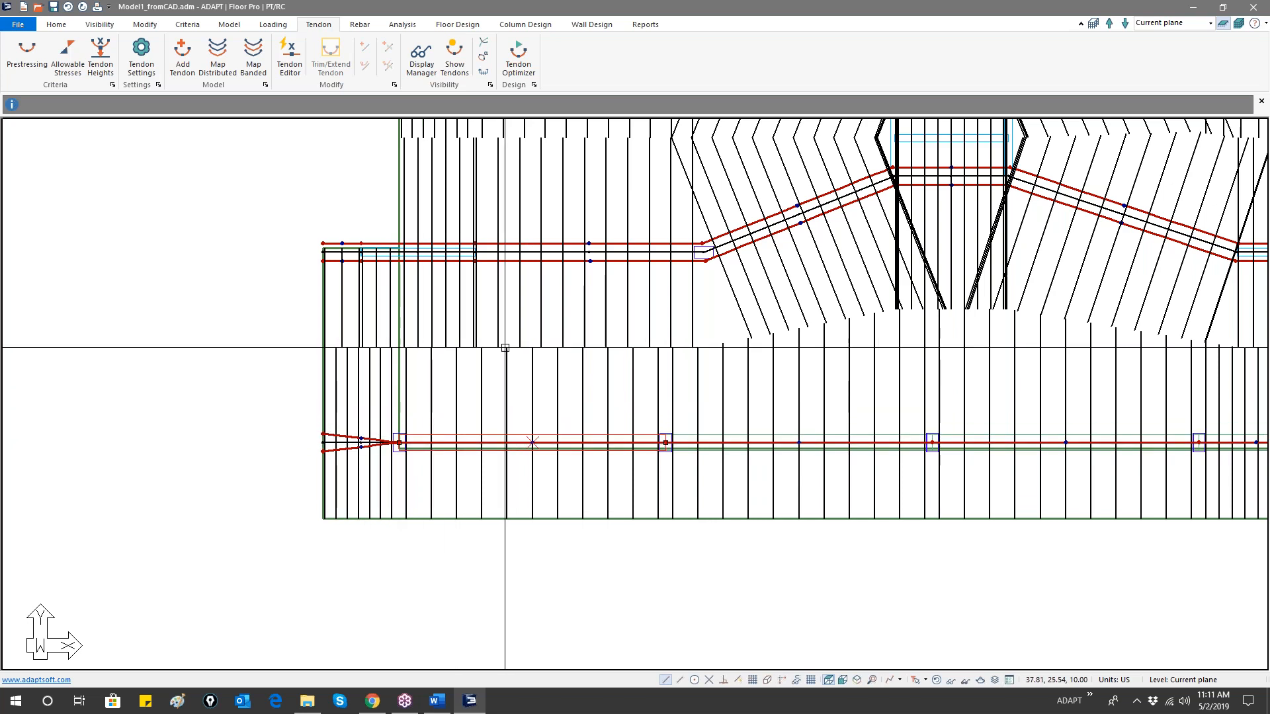
{"action": "middle_click_drag", "start_coordinate": [641, 360], "coordinate": [493, 505]}
{"action": "scroll", "coordinate": [502, 454], "scroll_direction": "down", "scroll_amount": 2}
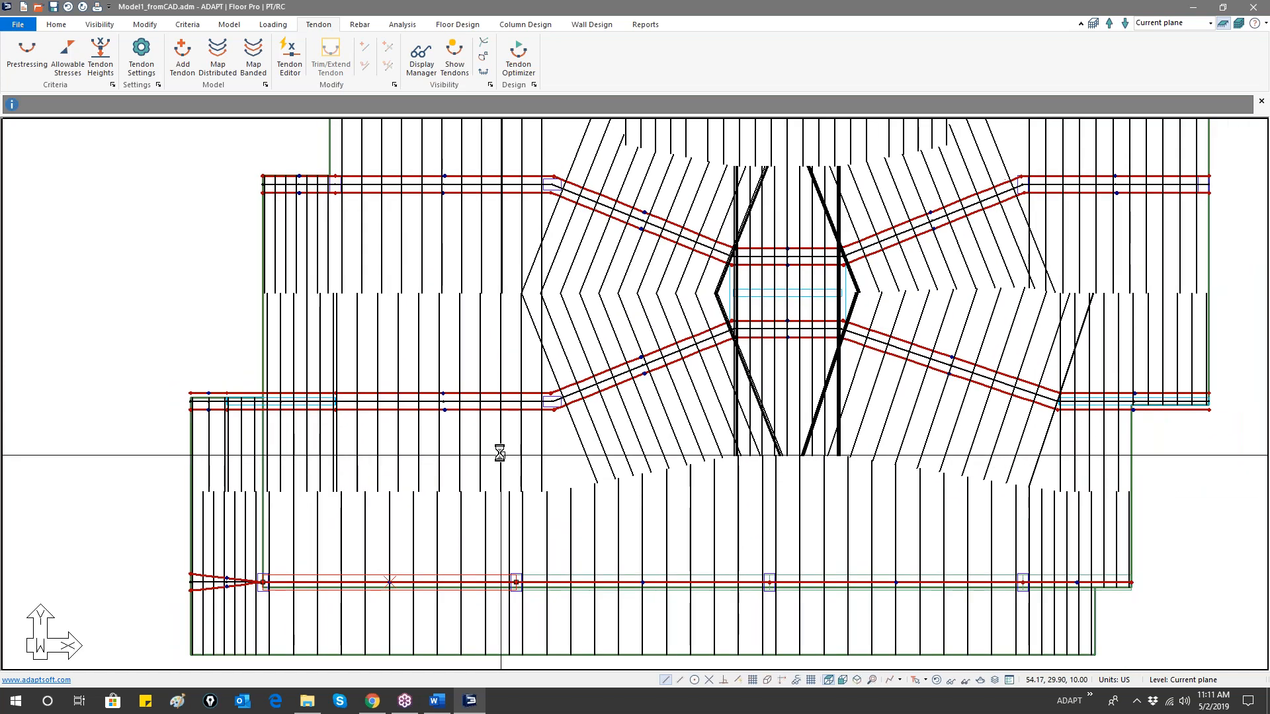
{"action": "scroll", "coordinate": [500, 453], "scroll_direction": "down", "scroll_amount": 2}
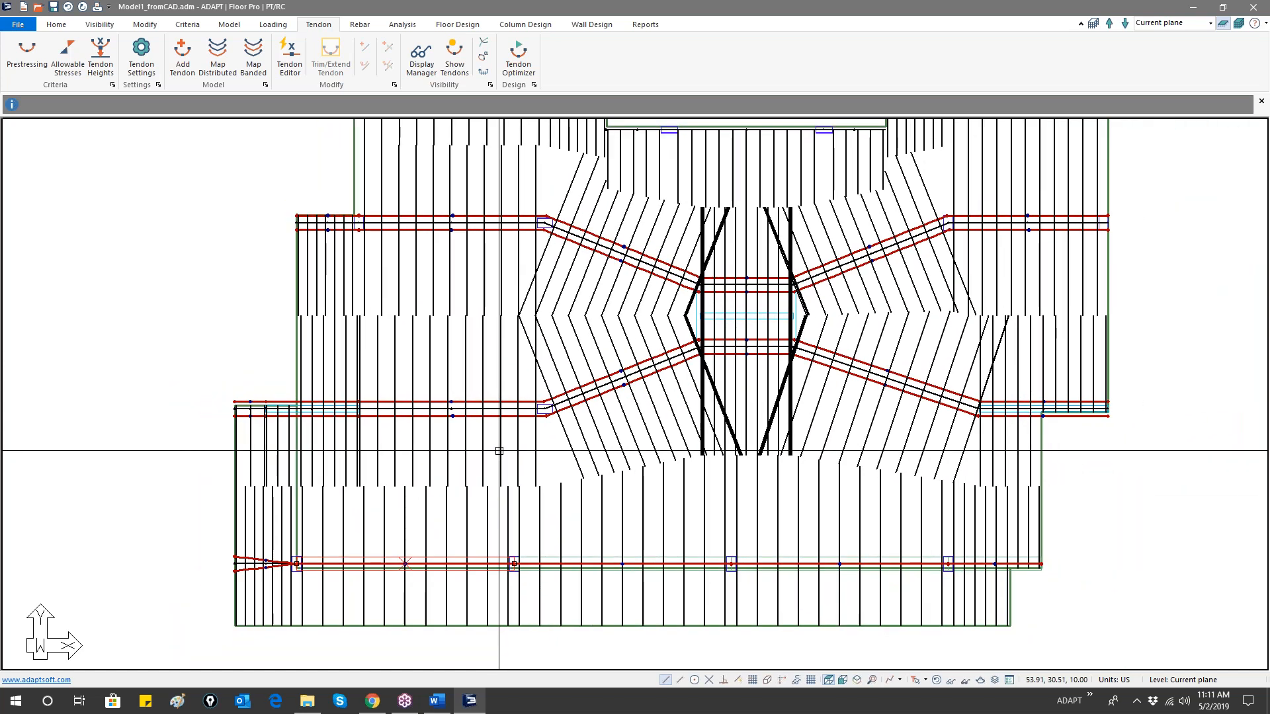
{"action": "scroll", "coordinate": [499, 451], "scroll_direction": "down", "scroll_amount": 2}
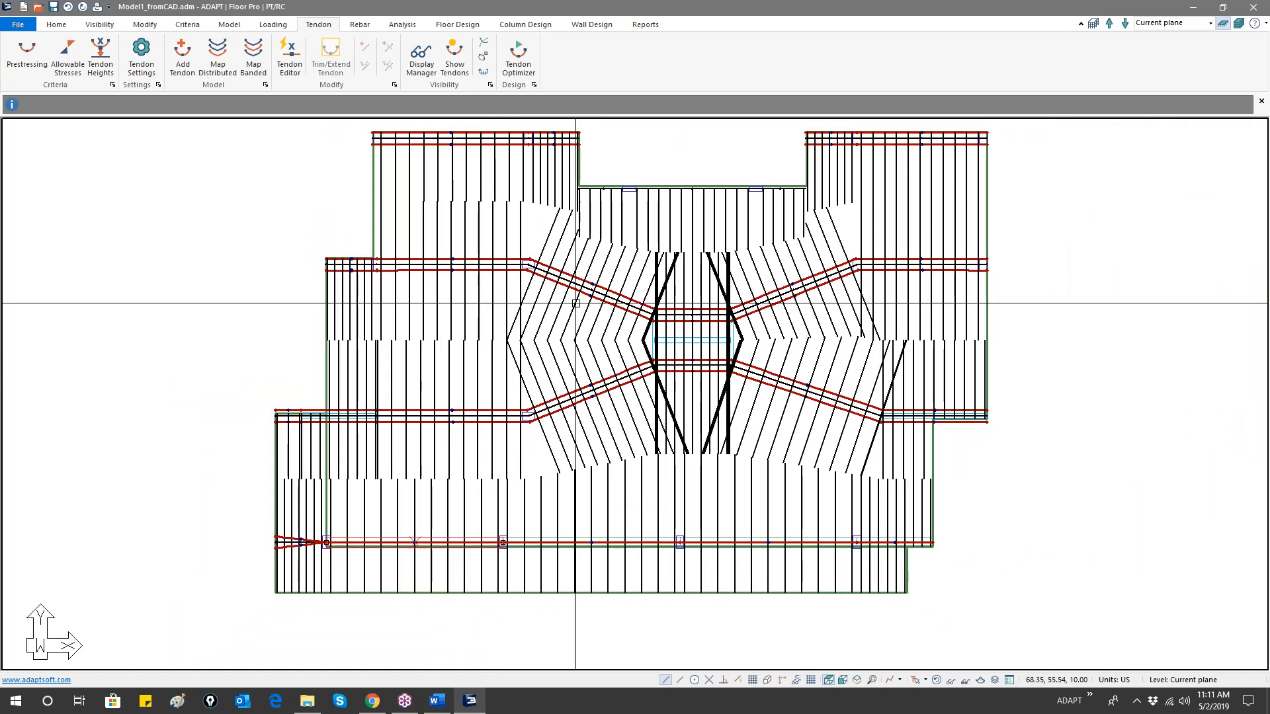
{"action": "left_click", "coordinate": [457, 27]}
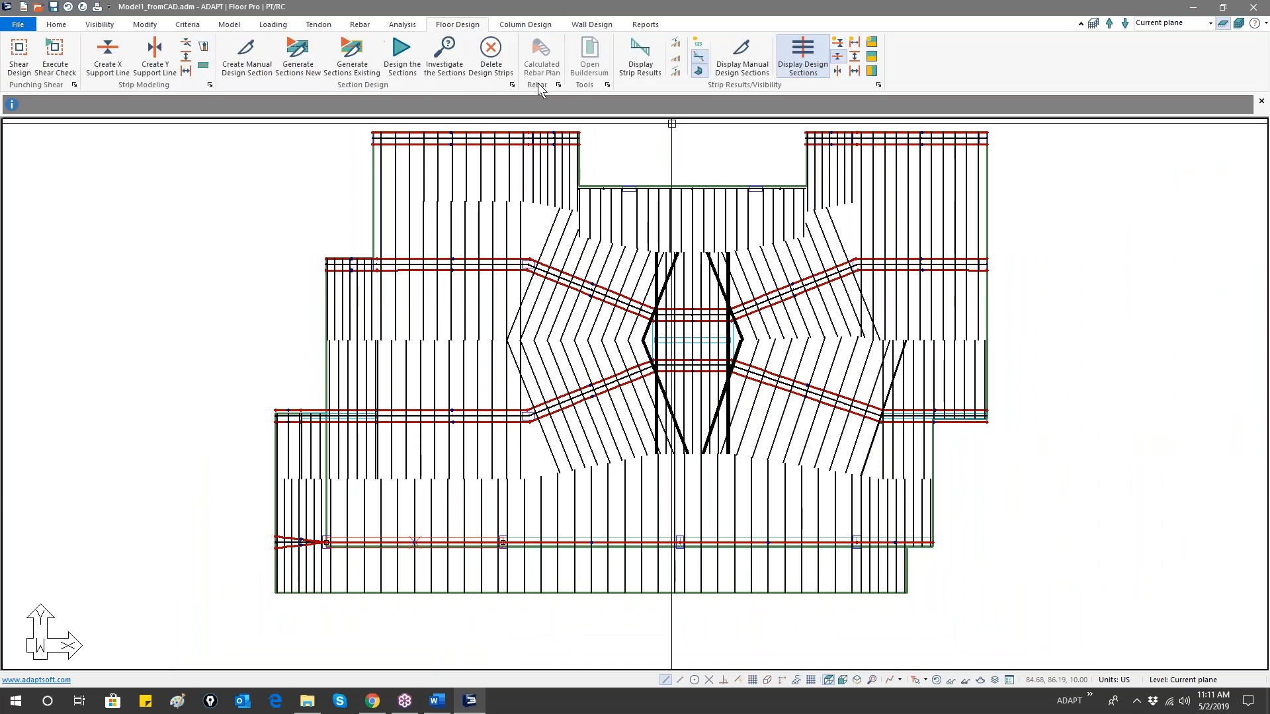
{"action": "left_click", "coordinate": [840, 57]}
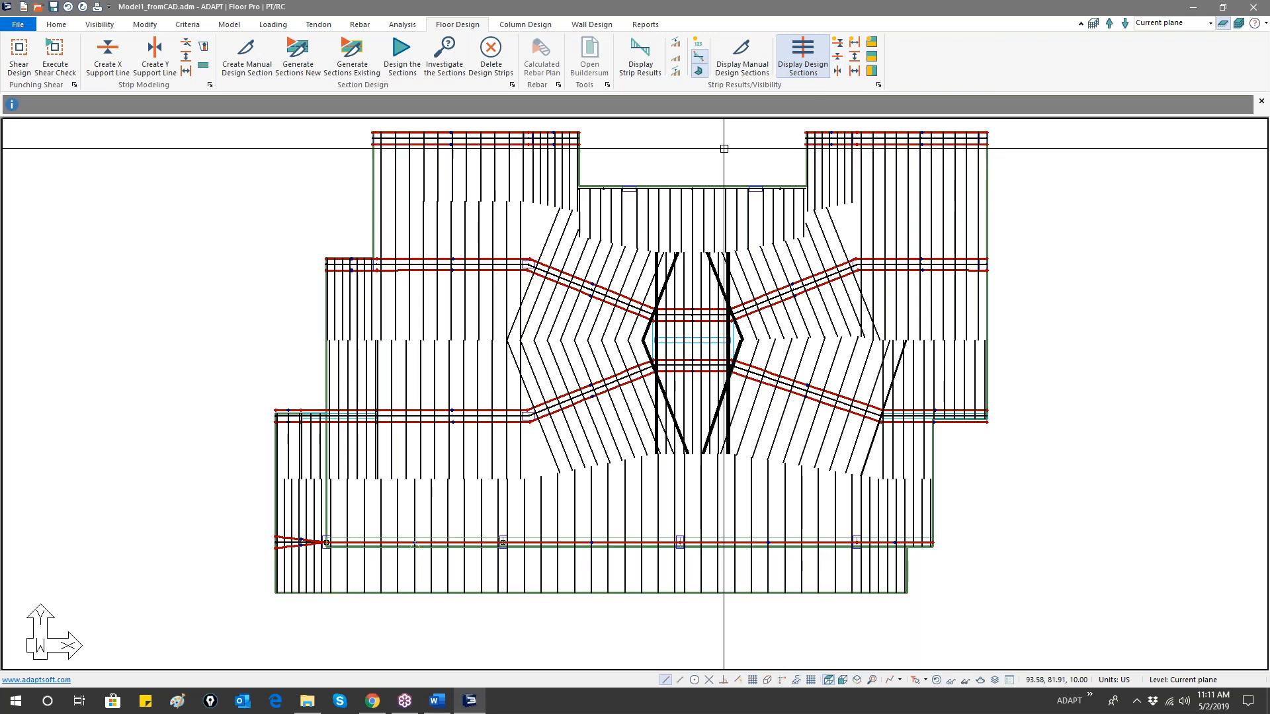
{"action": "middle_click_drag", "start_coordinate": [722, 182], "coordinate": [696, 178]}
{"action": "middle_click_drag", "start_coordinate": [649, 292], "coordinate": [628, 335]}
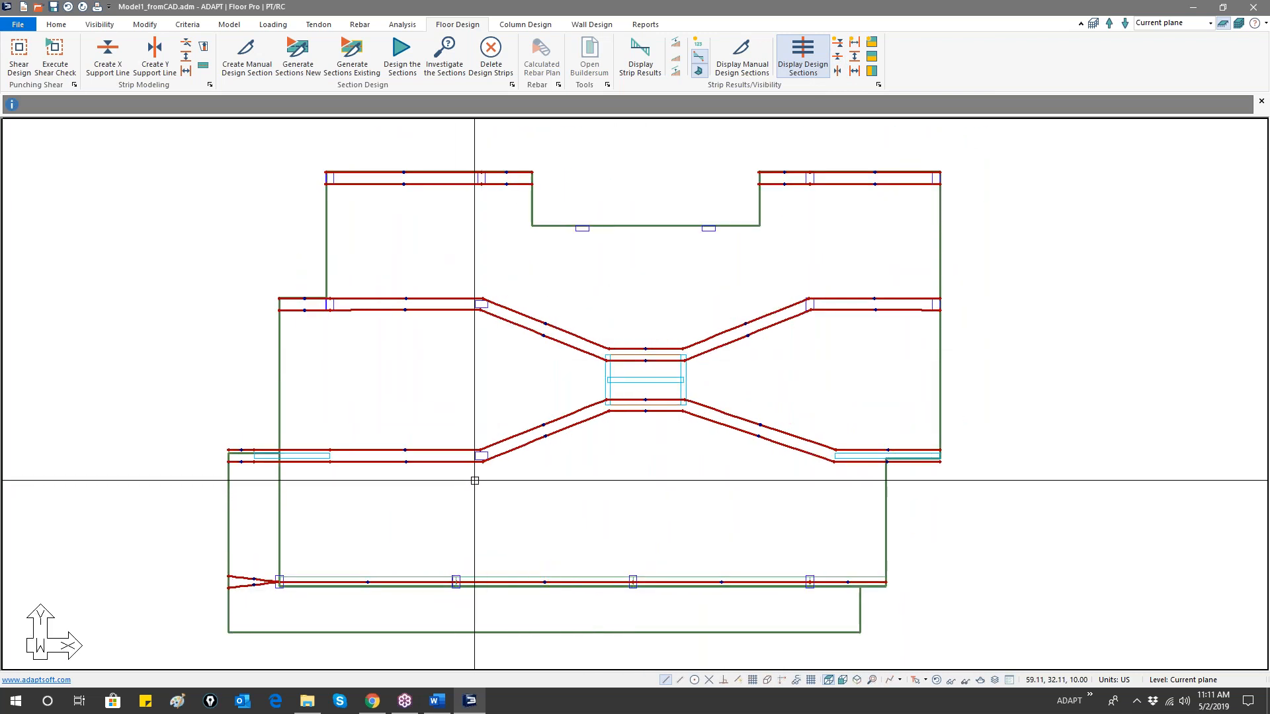
- Shift the upper banded tendon on the lower beam line slightly up in plane, keeping it within the beam width
{"action": "scroll", "coordinate": [497, 499], "scroll_direction": "up", "scroll_amount": 2}
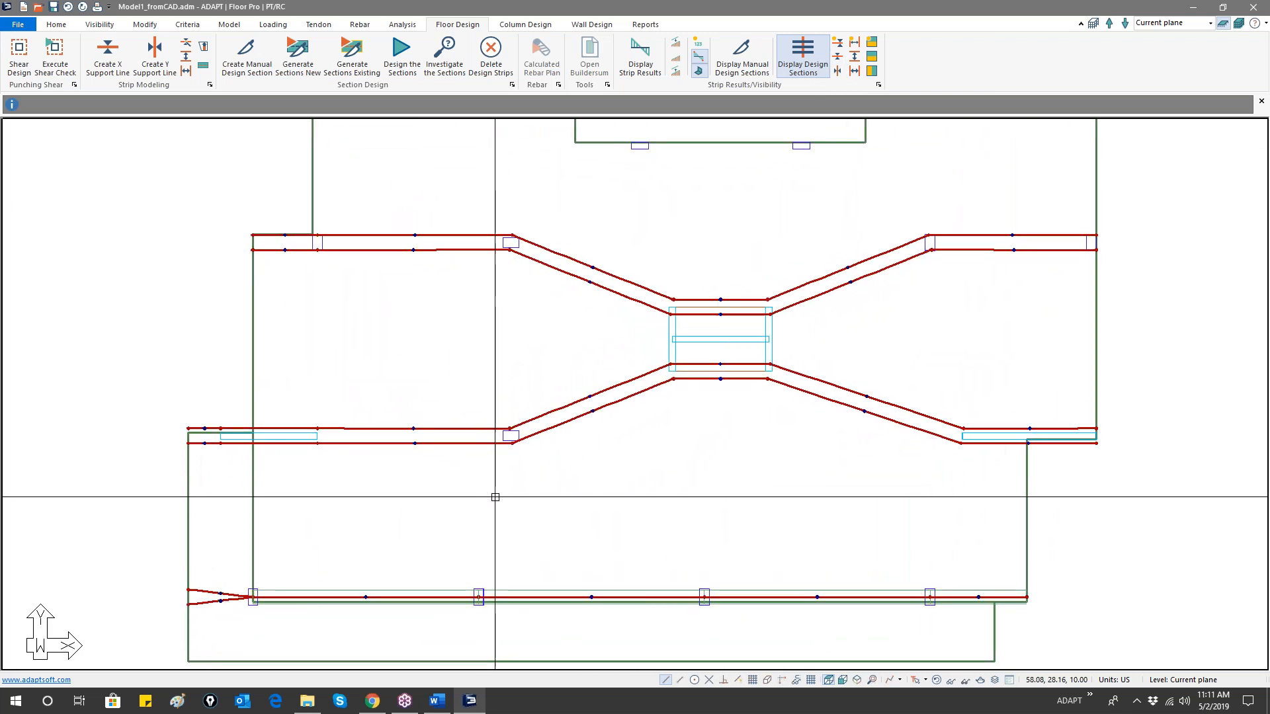
{"action": "middle_click_drag", "start_coordinate": [532, 517], "coordinate": [526, 425]}
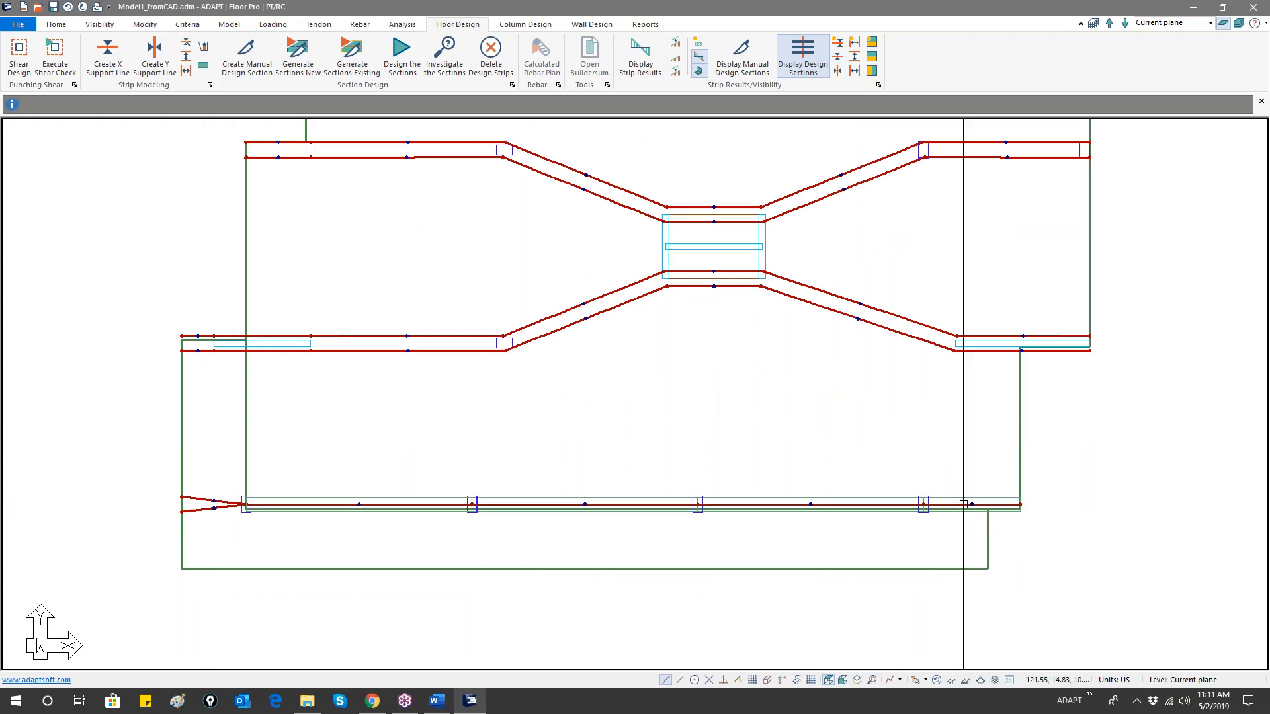
{"action": "scroll", "coordinate": [217, 455], "scroll_direction": "up", "scroll_amount": 5}
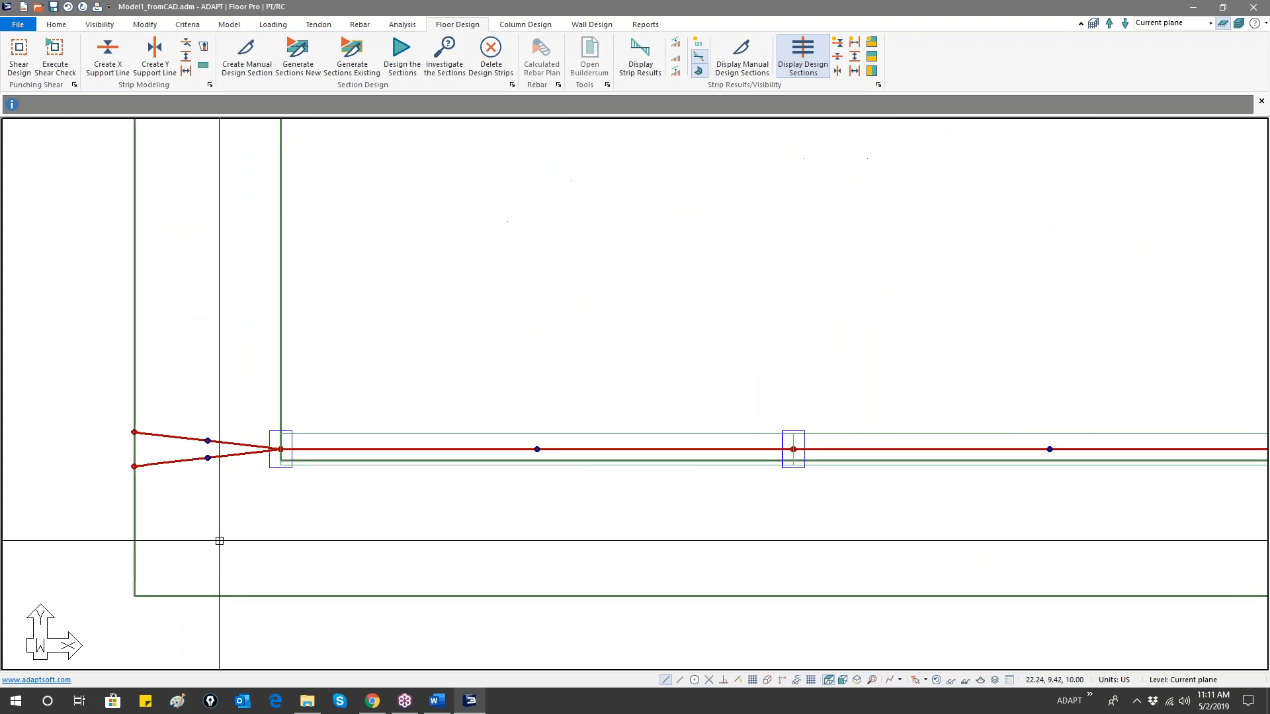
{"action": "left_click", "coordinate": [222, 441]}
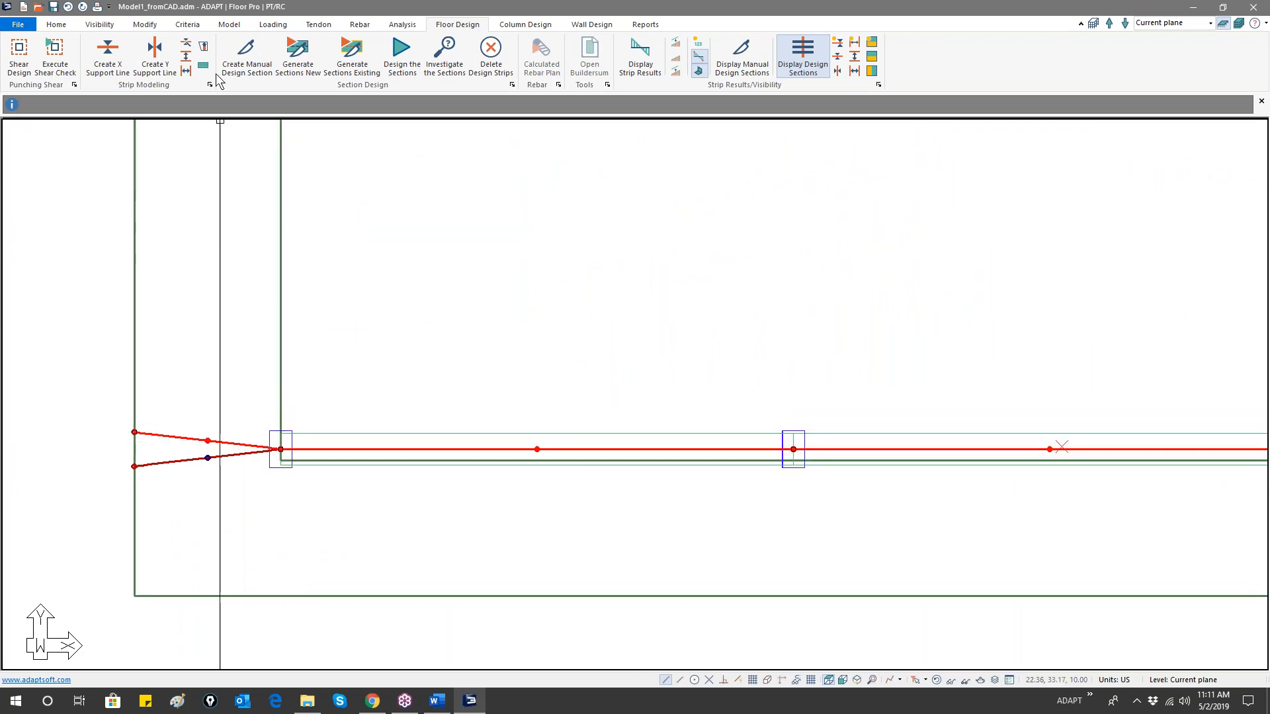
{"action": "left_click", "coordinate": [156, 26]}
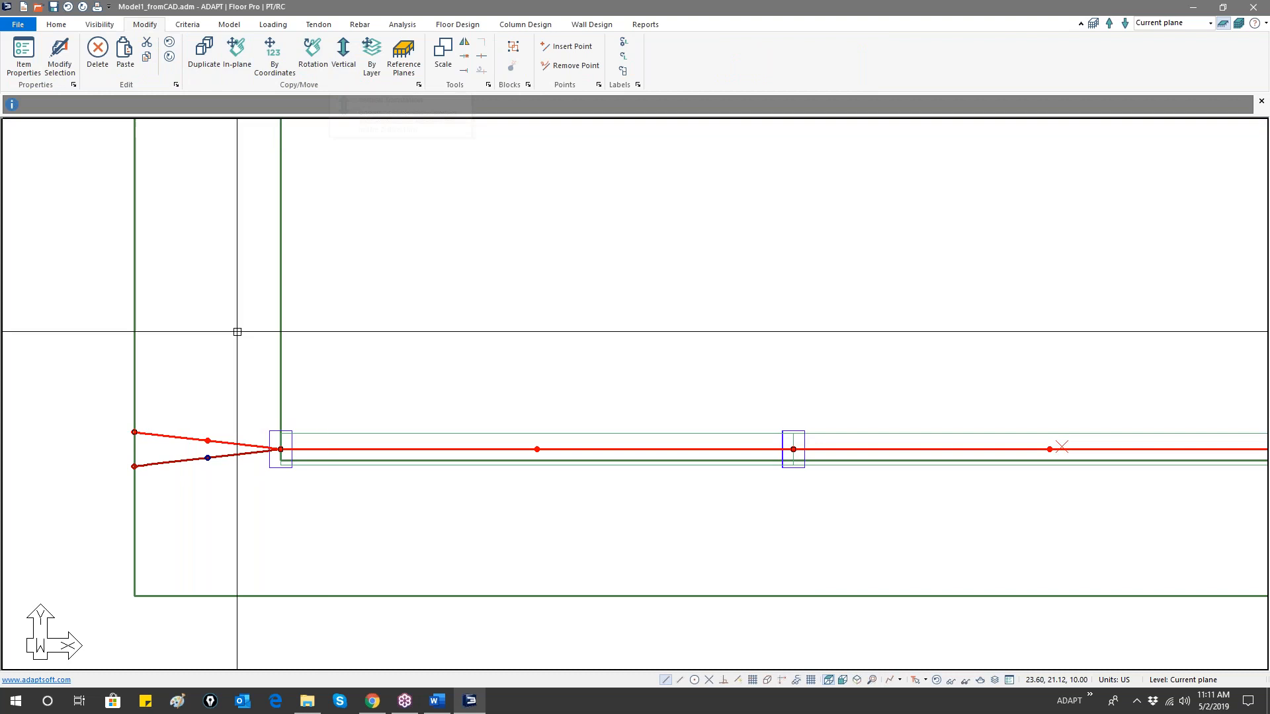
{"action": "left_click", "coordinate": [237, 58]}
{"action": "left_click", "coordinate": [279, 449]}
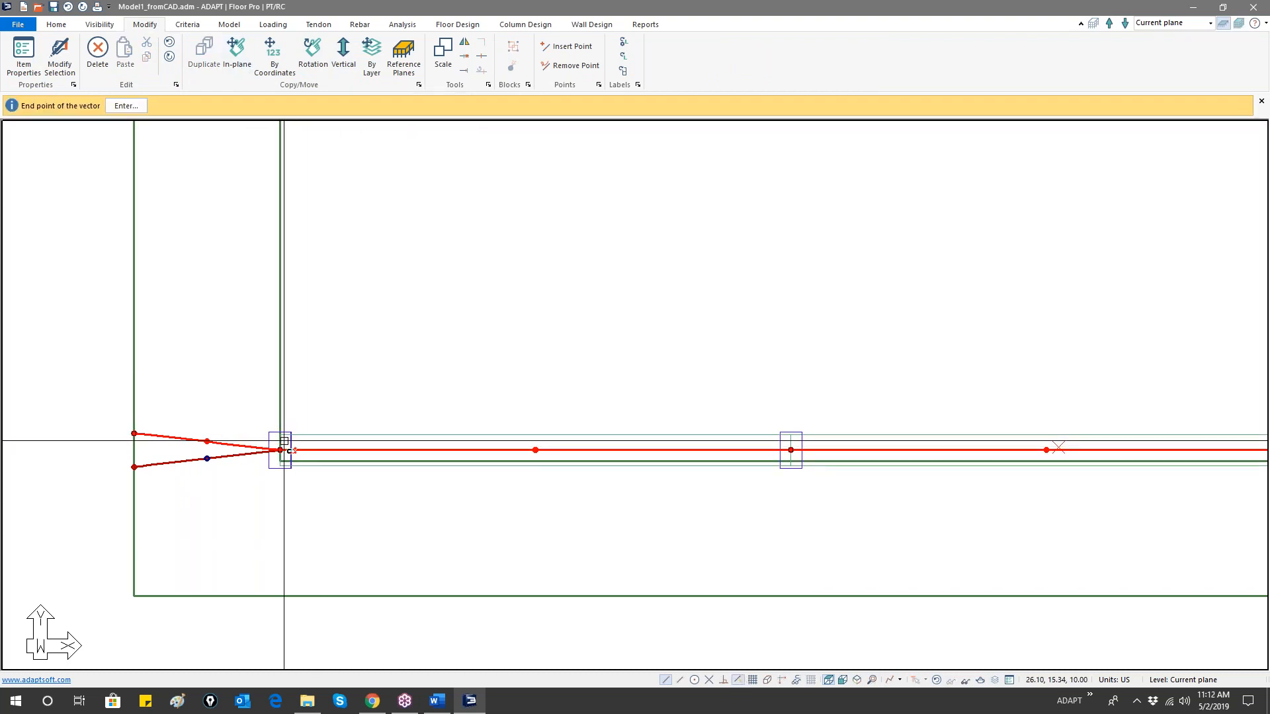
{"action": "left_click", "coordinate": [281, 442]}
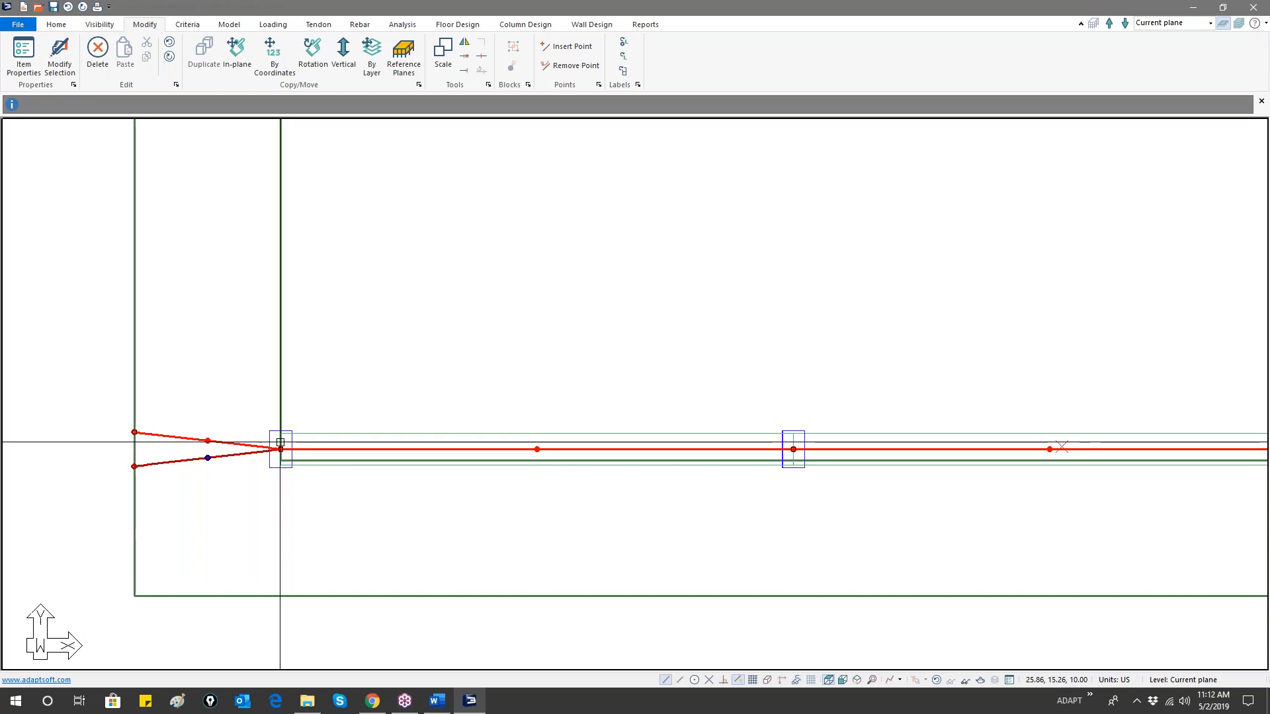
{"action": "left_click", "coordinate": [657, 395]}
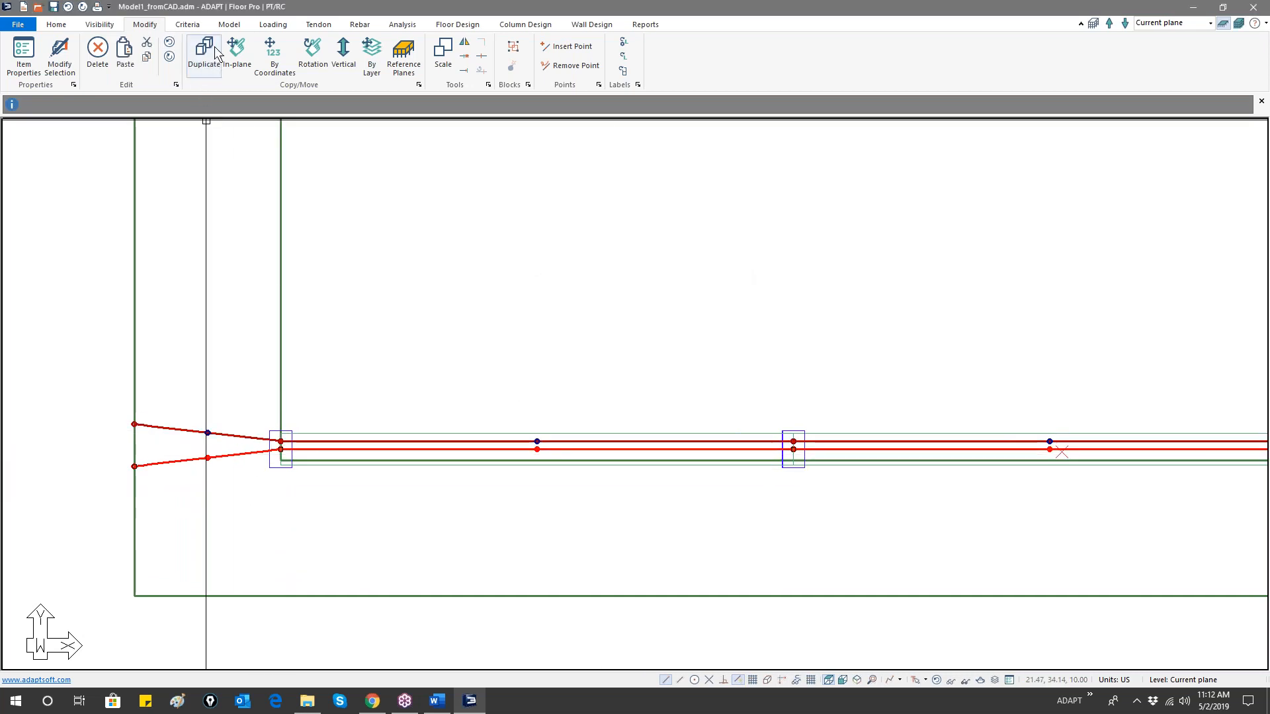
- Shift the other banded tendon on the lower beam line slightly down in plane, separating it from its pair
{"action": "left_click", "coordinate": [236, 68]}
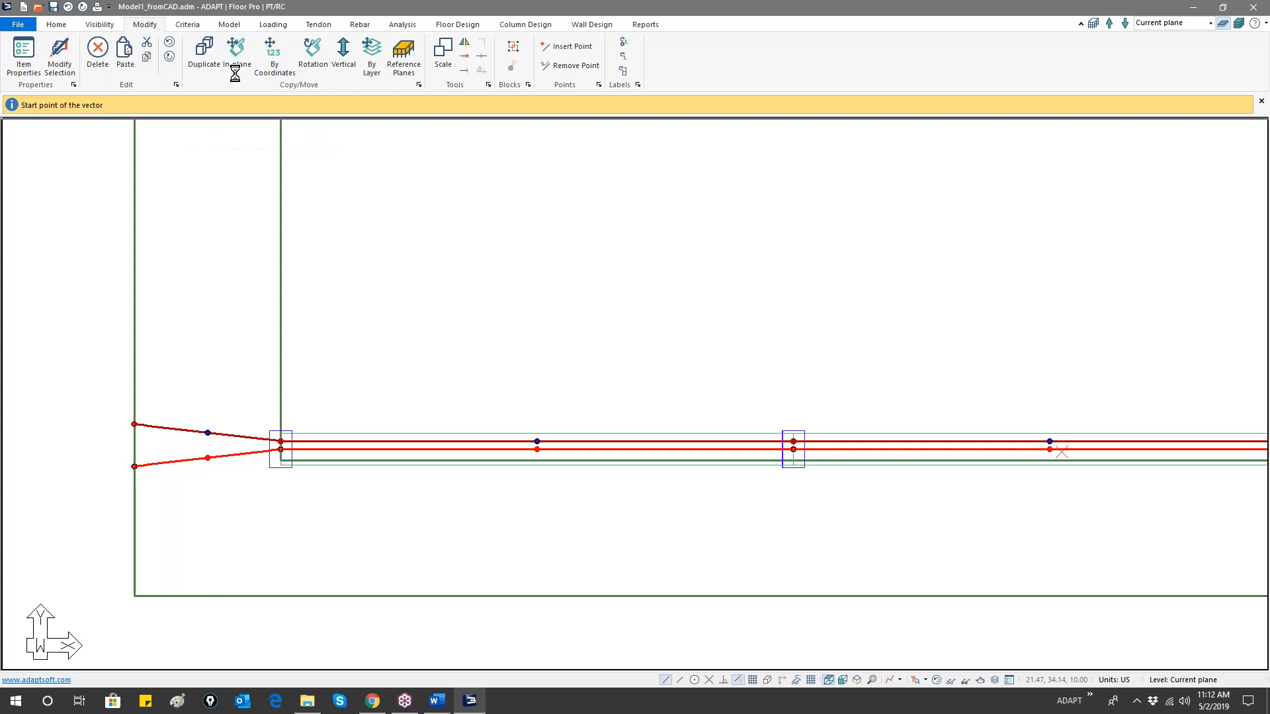
{"action": "left_click", "coordinate": [280, 451]}
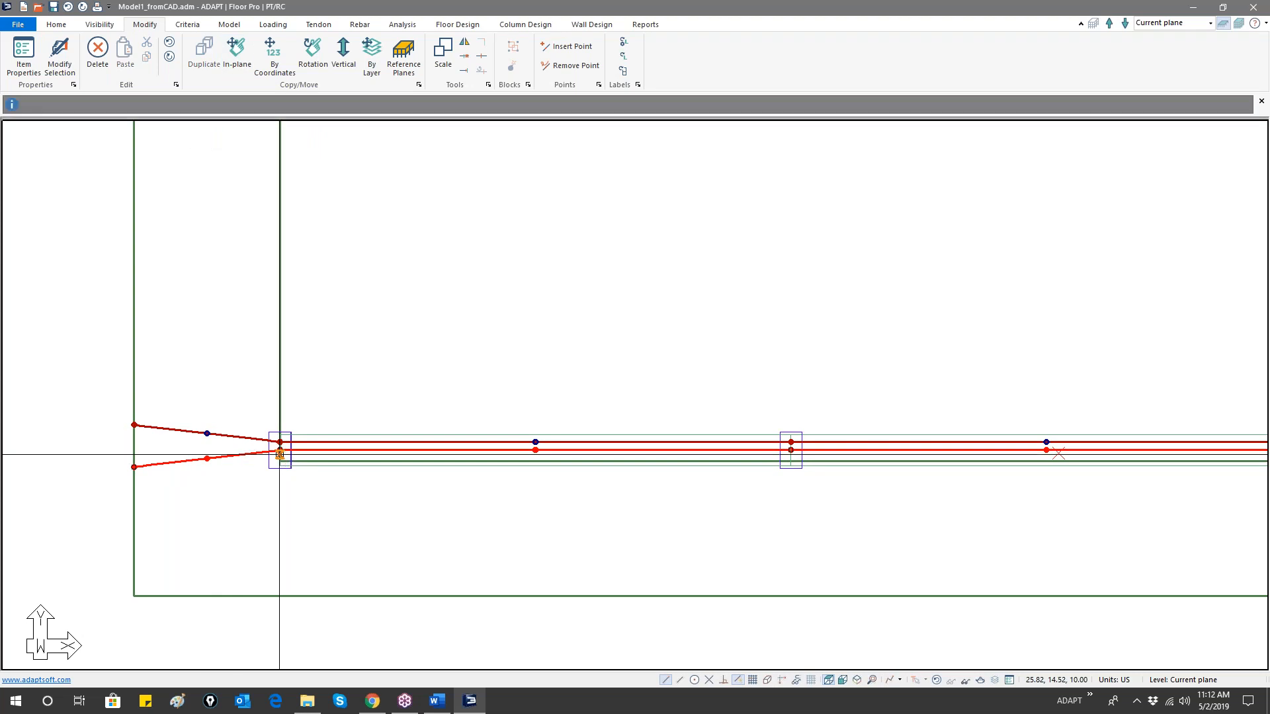
{"action": "left_click", "coordinate": [666, 397]}
- Set the Span 1 shape of the upper tendon on the lower beam line to Cantilever Down
{"action": "scroll", "coordinate": [365, 487], "scroll_direction": "down", "scroll_amount": 3}
{"action": "mouse_move", "coordinate": [634, 497]}
{"action": "middle_mouse_down"}
{"action": "mouse_move", "coordinate": [245, 498]}
{"action": "mouse_move", "coordinate": [445, 485]}
{"action": "middle_mouse_up"}
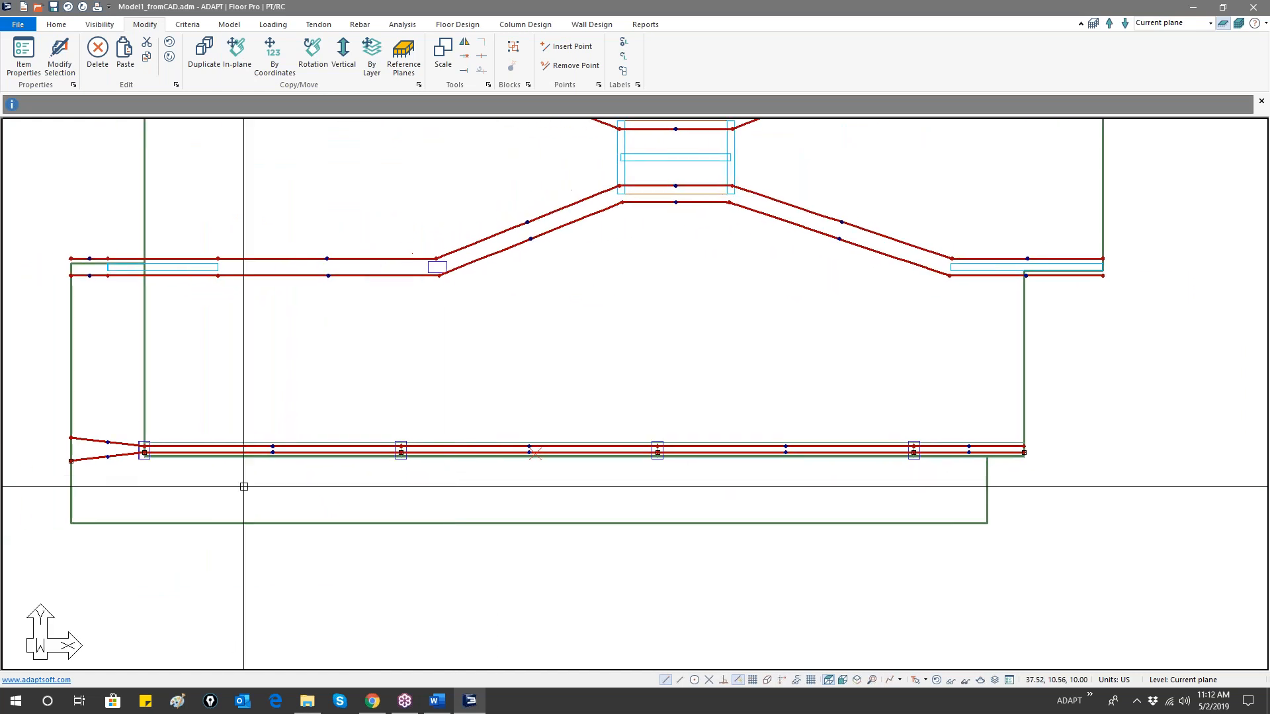
{"action": "double_click", "coordinate": [140, 447]}
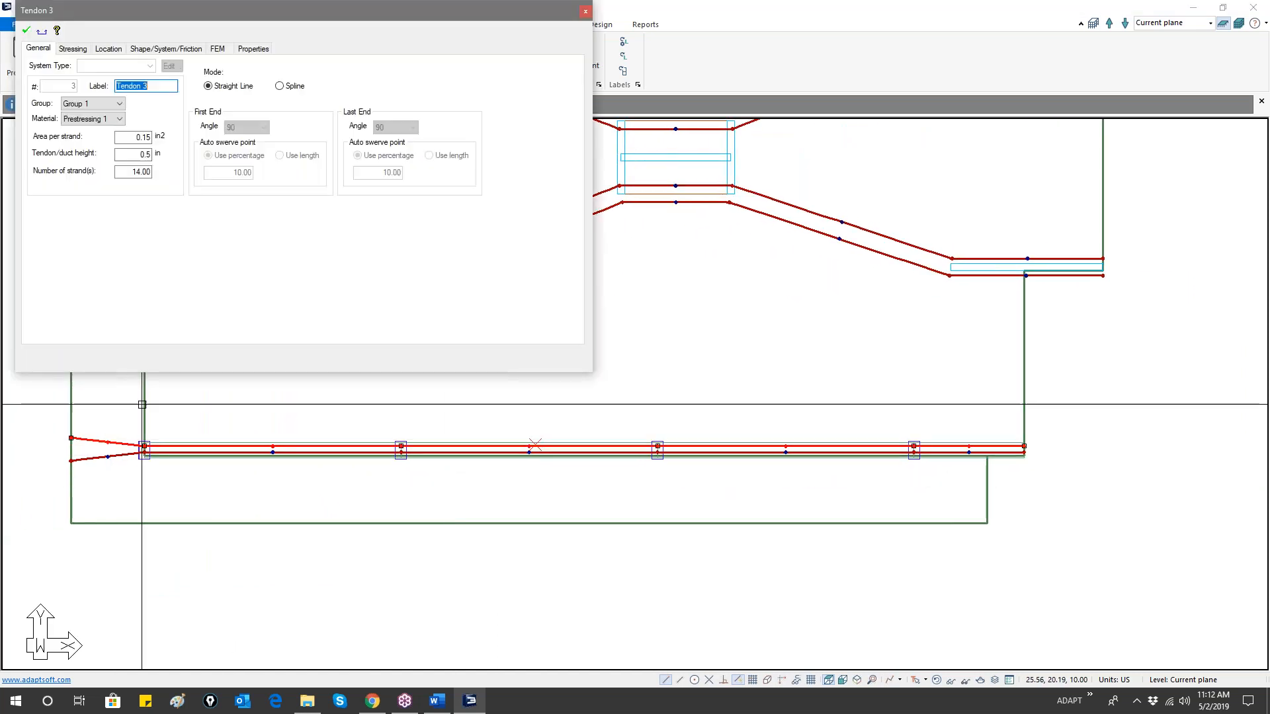
{"action": "left_click", "coordinate": [153, 49]}
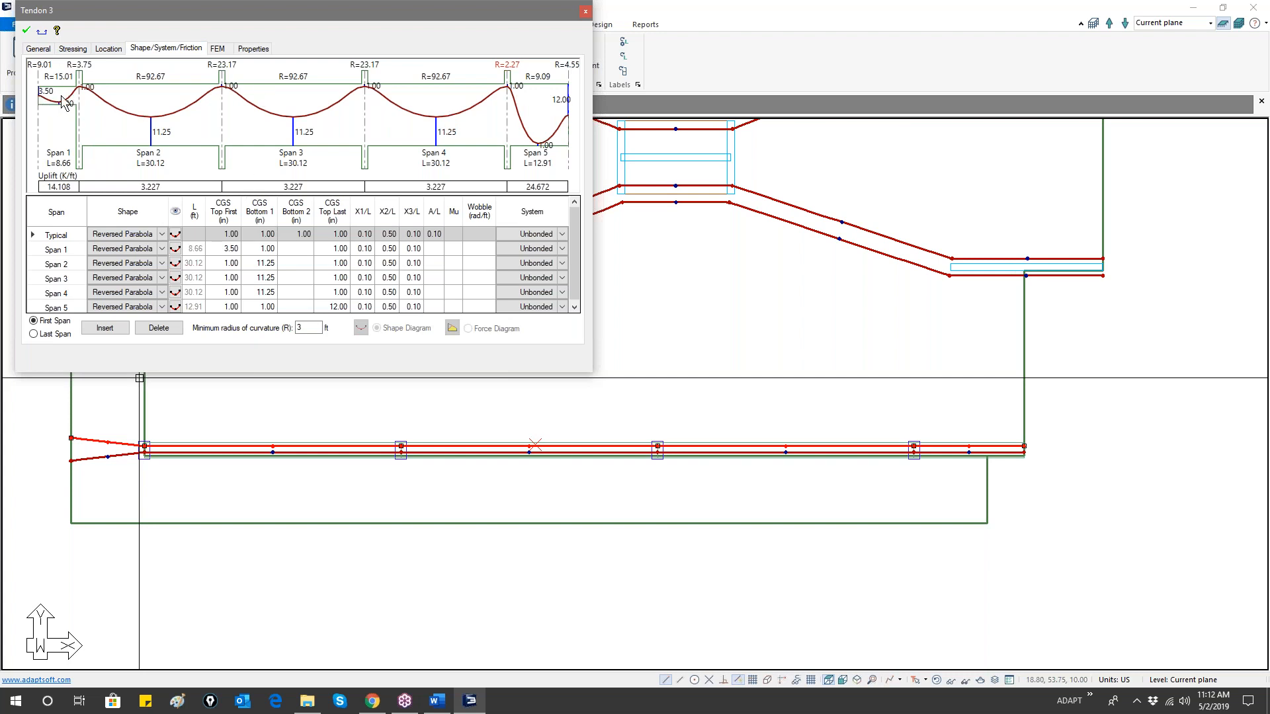
{"action": "left_click", "coordinate": [159, 248]}
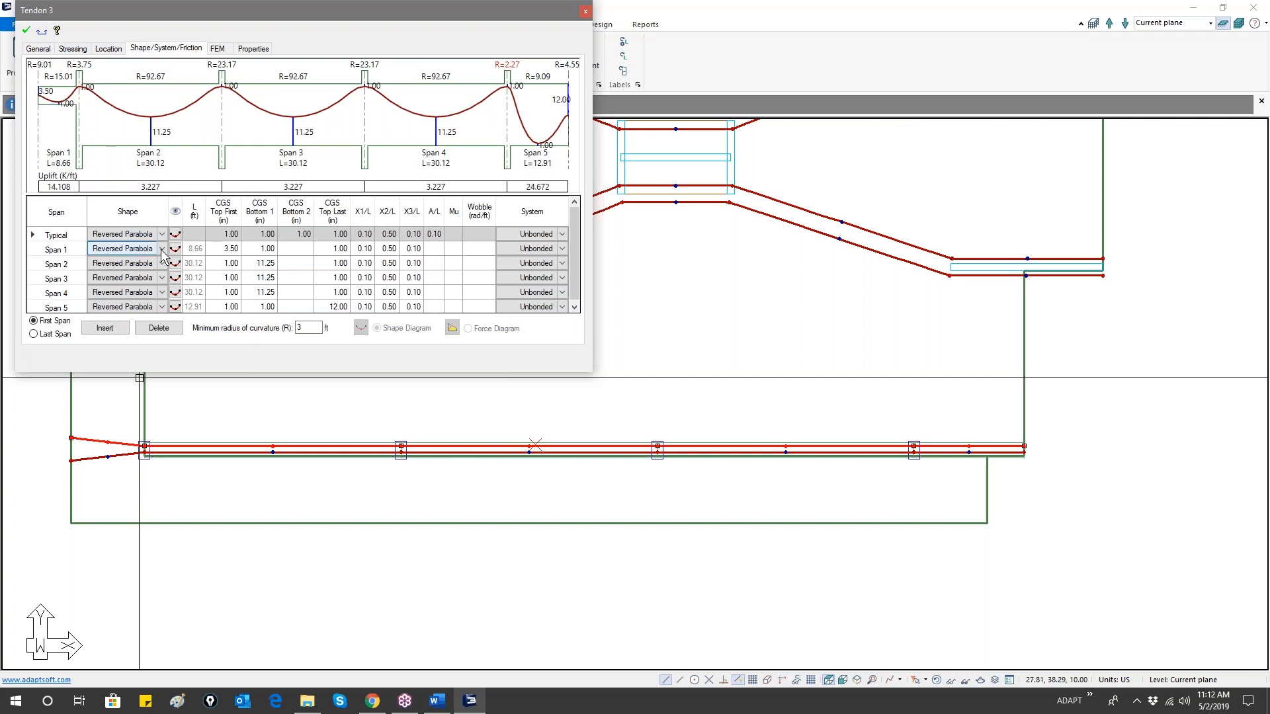
{"action": "left_click", "coordinate": [161, 248]}
{"action": "left_click", "coordinate": [165, 307]}
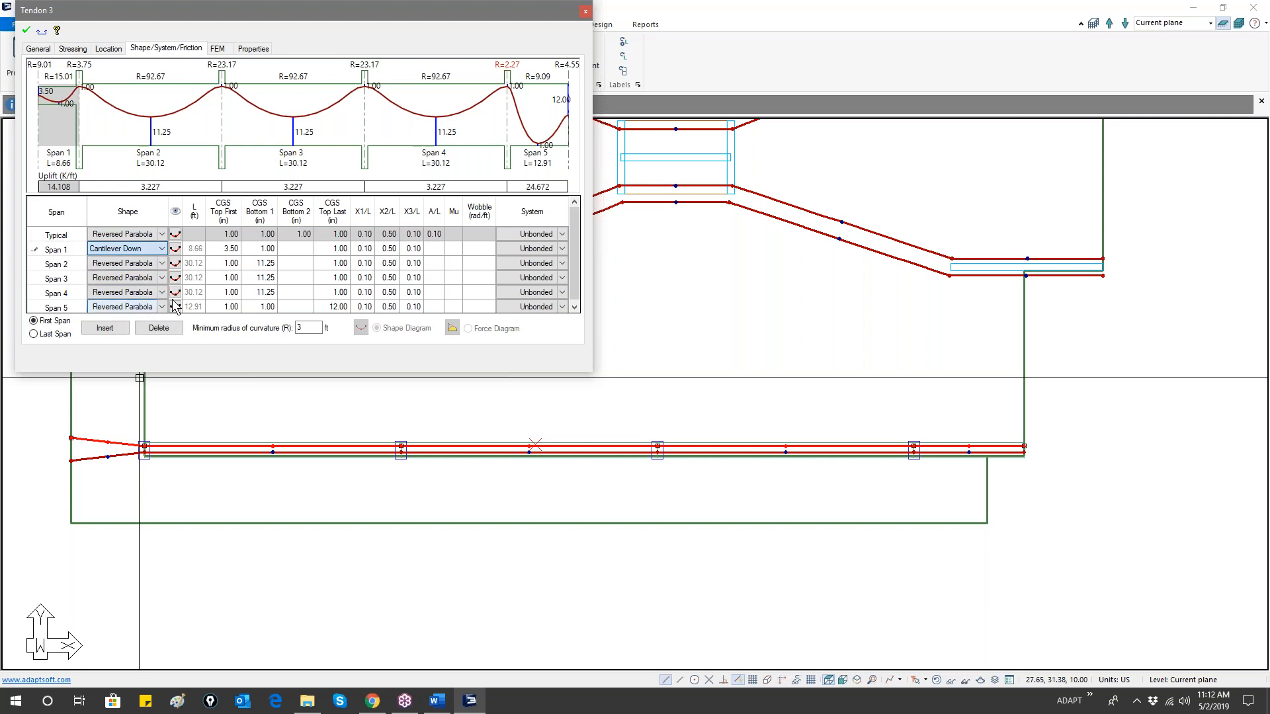
{"action": "left_click", "coordinate": [223, 248]}
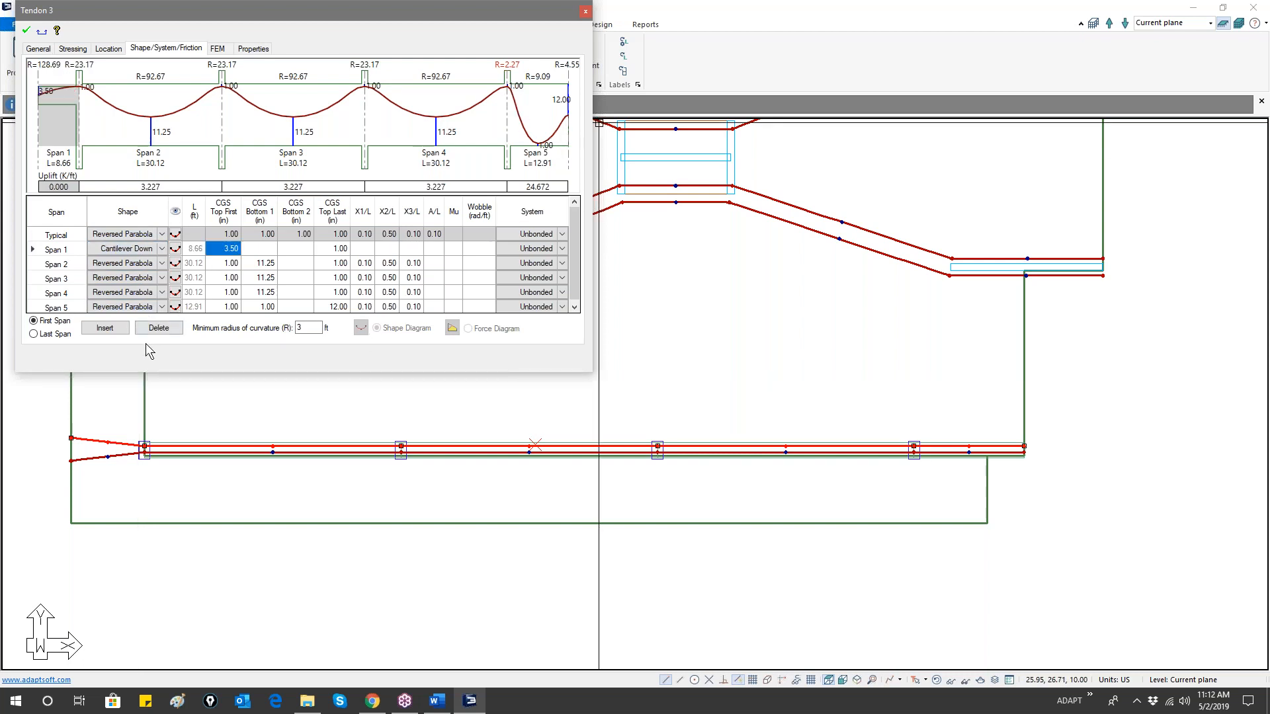
- Set the Span 5 shape of the same tendon to Cantilever Down
{"action": "left_click", "coordinate": [159, 308]}
{"action": "left_click", "coordinate": [162, 308]}
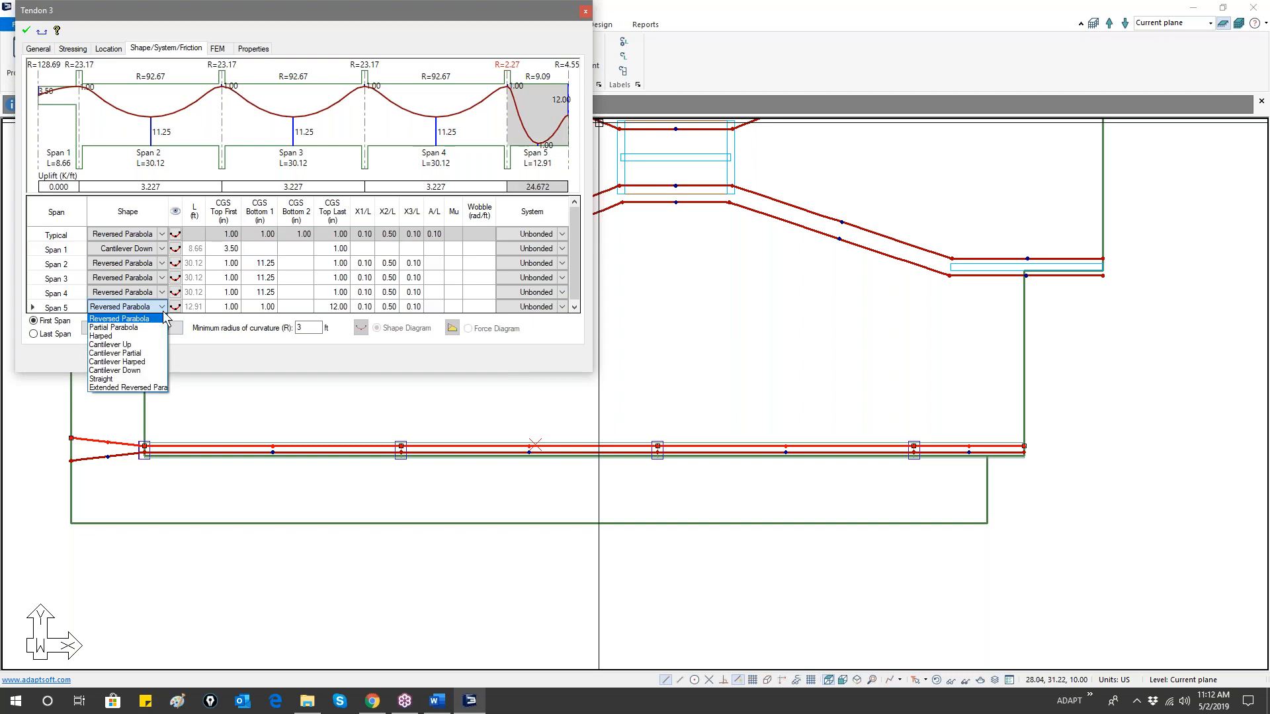
{"action": "left_click", "coordinate": [147, 370]}
{"action": "left_click", "coordinate": [255, 308]}
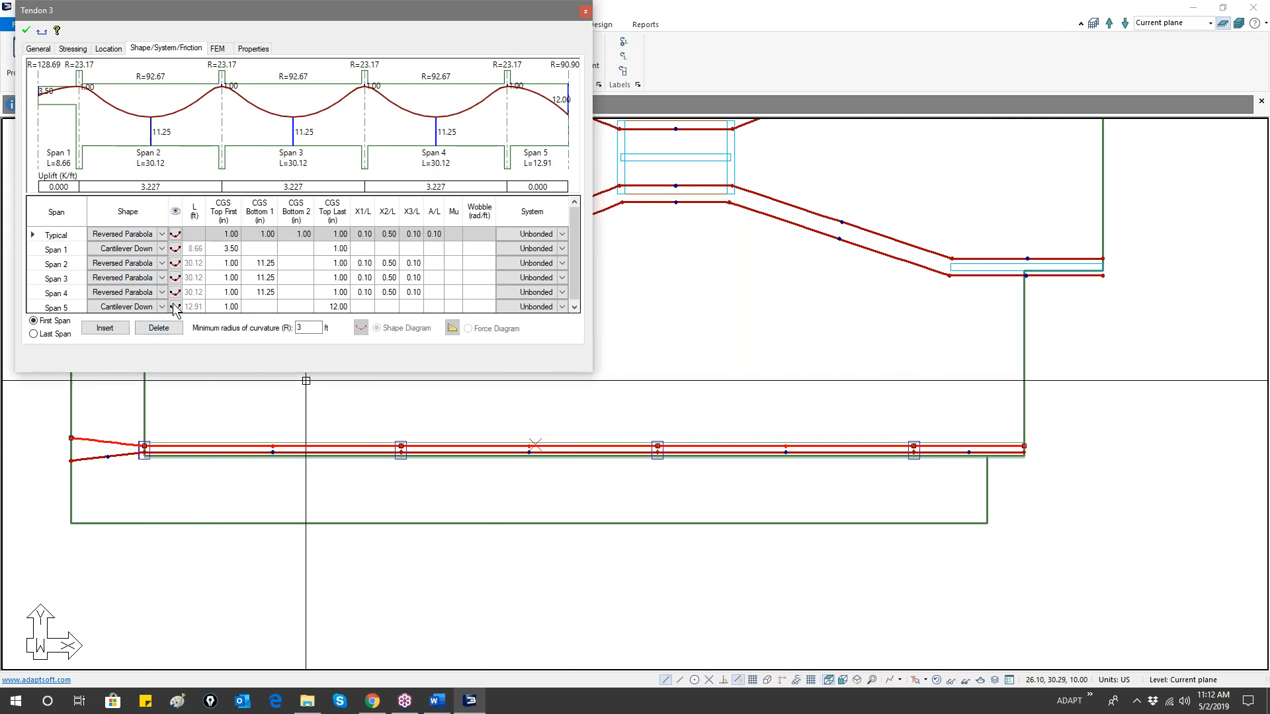
- Set the Span 1 CGS Top Last of the upper tendon on the lower beam line to 2 in
{"action": "left_click", "coordinate": [104, 236]}
{"action": "left_click", "coordinate": [331, 249]}
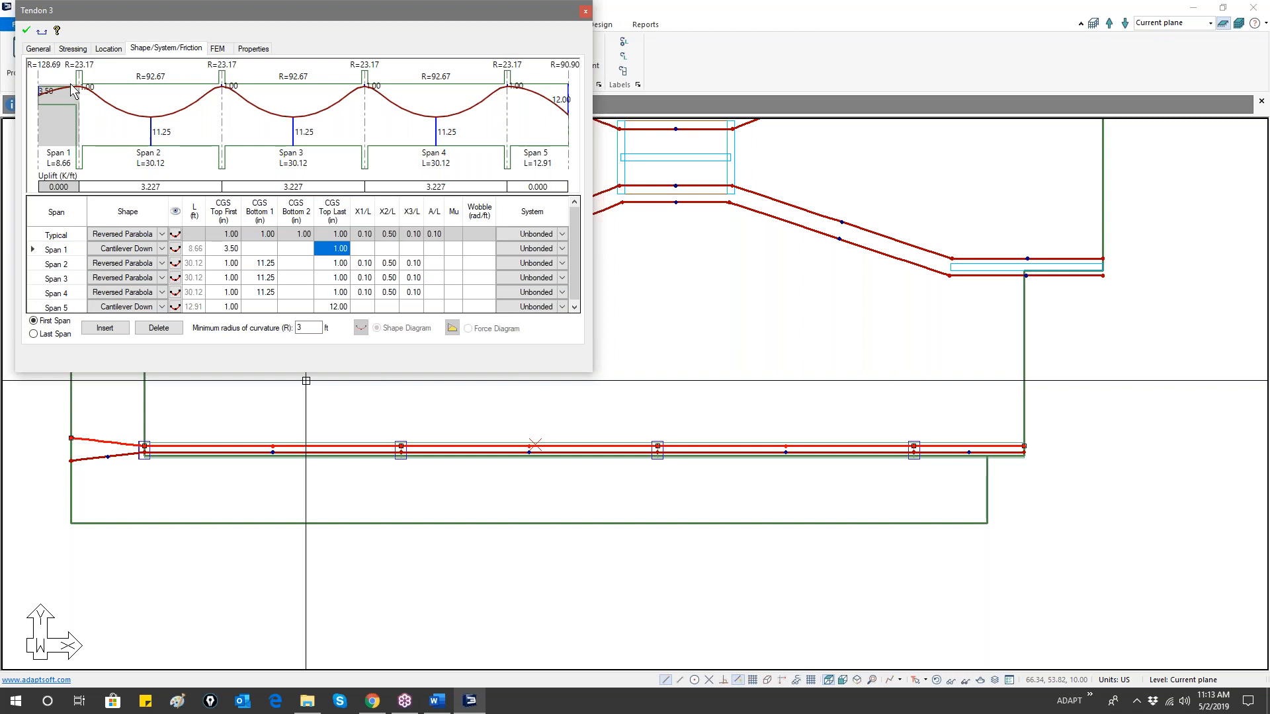
{"action": "left_click", "coordinate": [325, 249]}
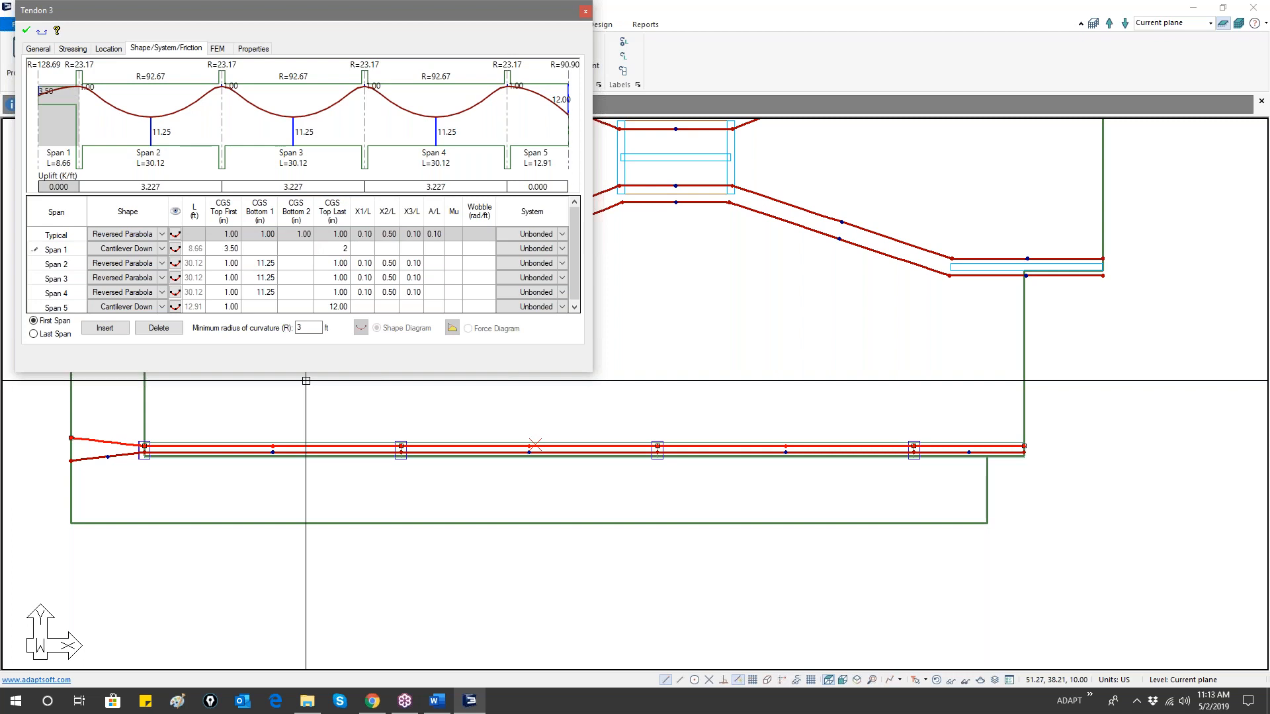
{"action": "key", "text": "Return"}
{"action": "left_click", "coordinate": [25, 31]}
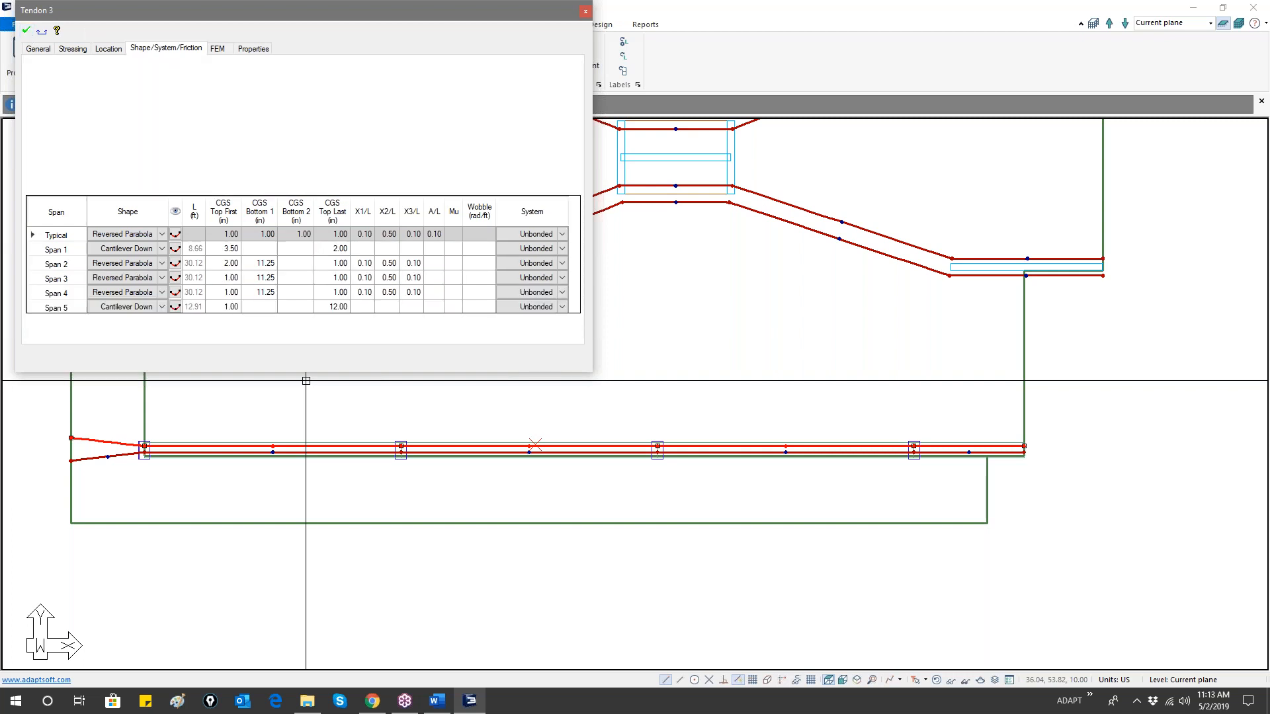
- Set the Span 1 and Span 5 shapes of the lower tendon on the lower beam line to Cantilever Down
{"action": "double_click", "coordinate": [111, 455]}
{"action": "left_click", "coordinate": [147, 49]}
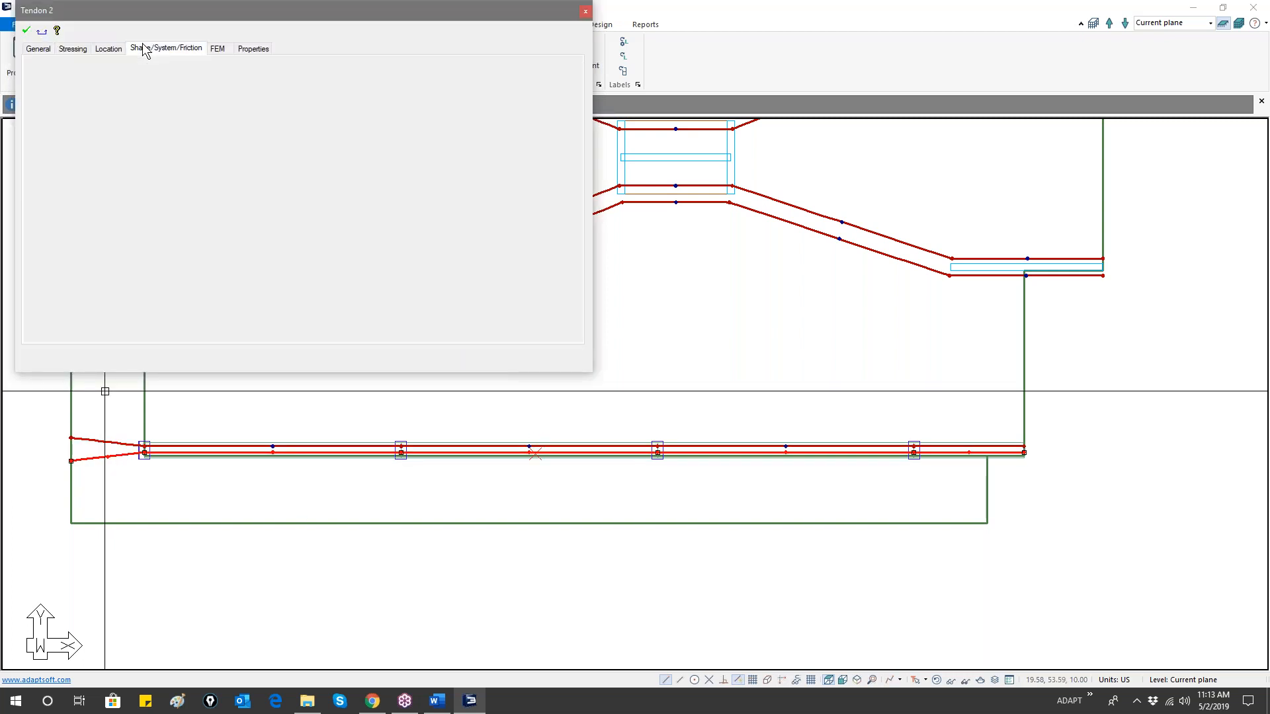
{"action": "left_click", "coordinate": [162, 249]}
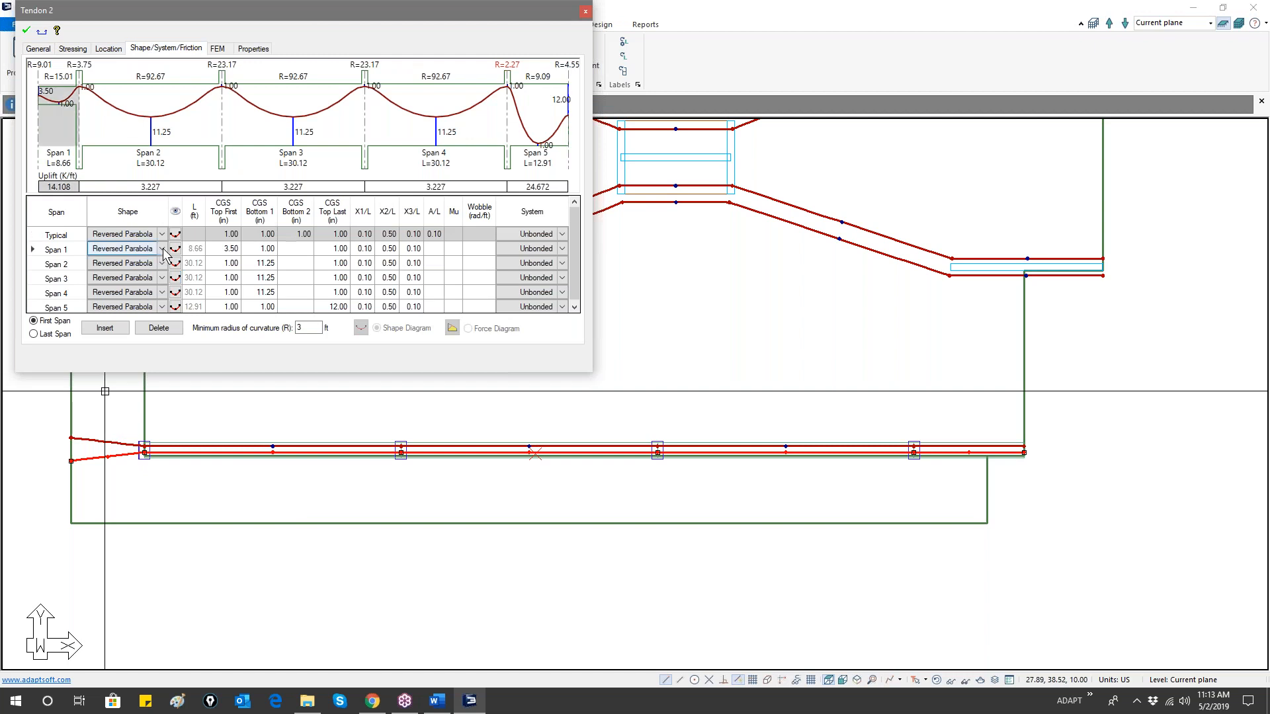
{"action": "left_click", "coordinate": [161, 248]}
{"action": "left_click", "coordinate": [162, 308]}
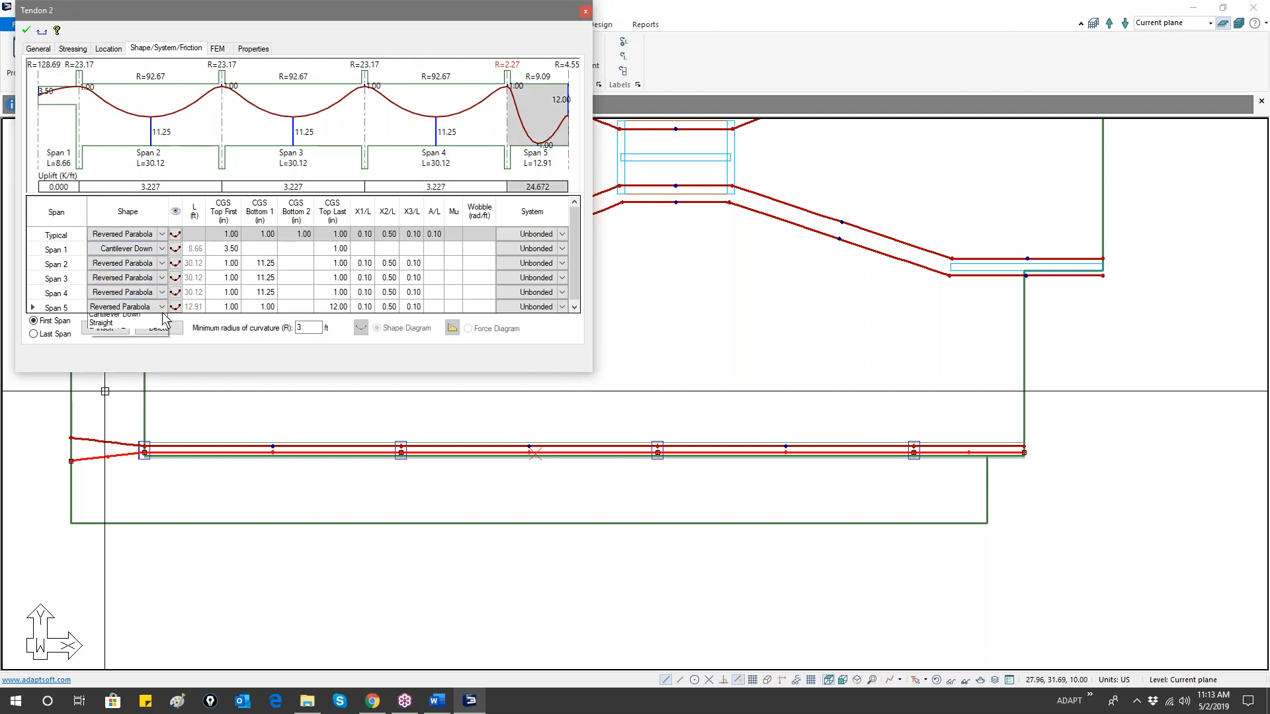
{"action": "left_click", "coordinate": [129, 370]}
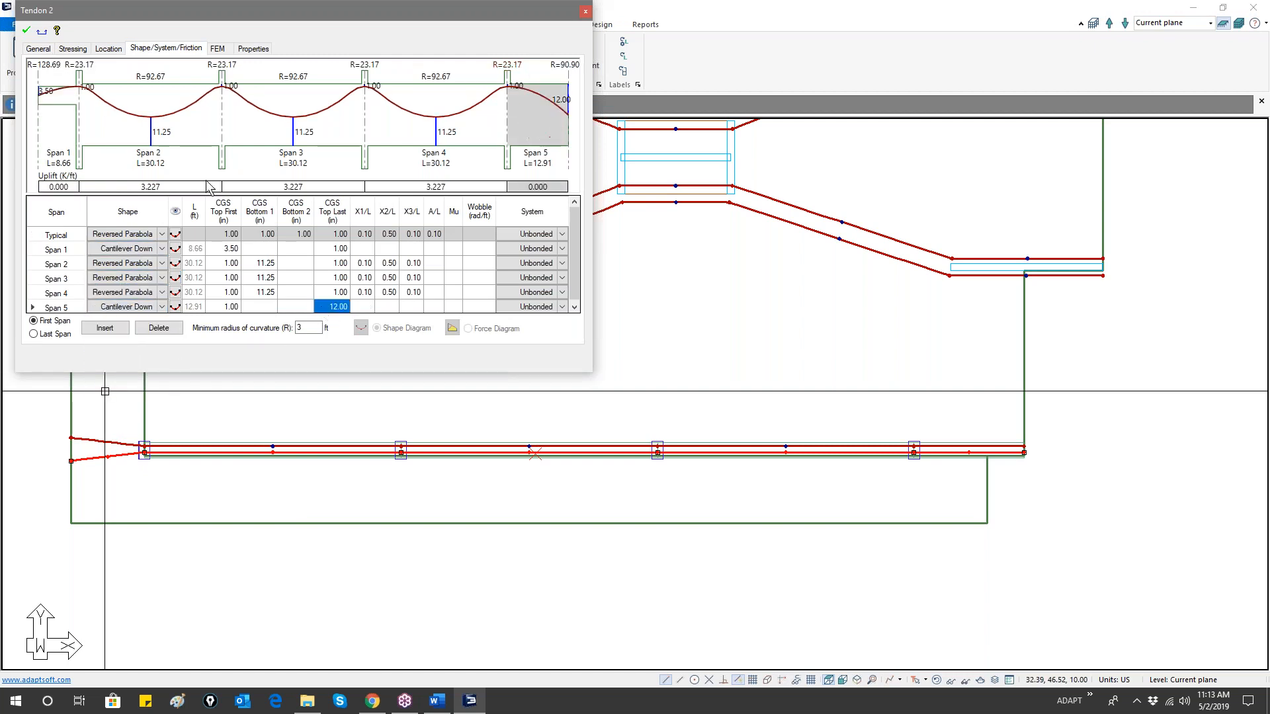
- Set the Span 1 CGS Top Last of the lower tendon on that beam line to 2 in
{"action": "left_click", "coordinate": [331, 252]}
{"action": "type", "text": "2"}
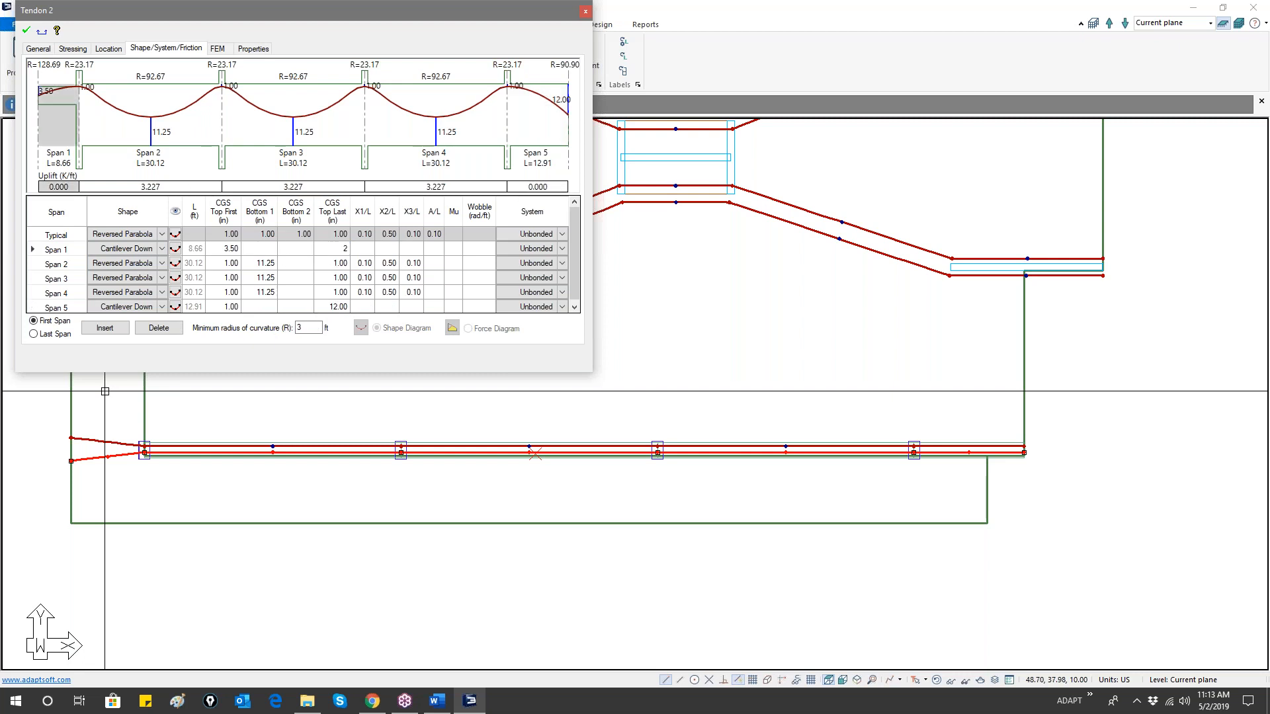
{"action": "key", "text": "Return"}
{"action": "left_click", "coordinate": [26, 31]}
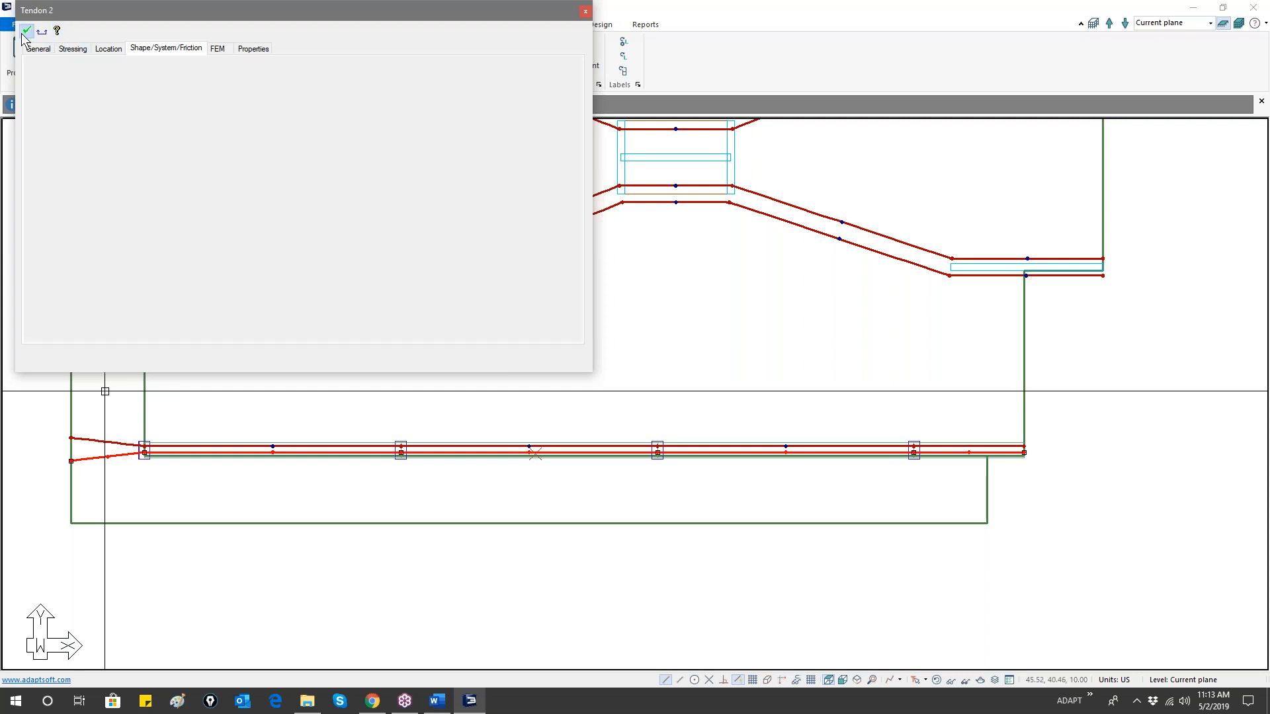
- Pull back the right end of the lower banded tendon passing below the core so it ends at the slab edge
{"action": "scroll", "coordinate": [608, 428], "scroll_direction": "down", "scroll_amount": 3}
{"action": "middle_click_drag", "start_coordinate": [522, 378], "coordinate": [501, 415]}
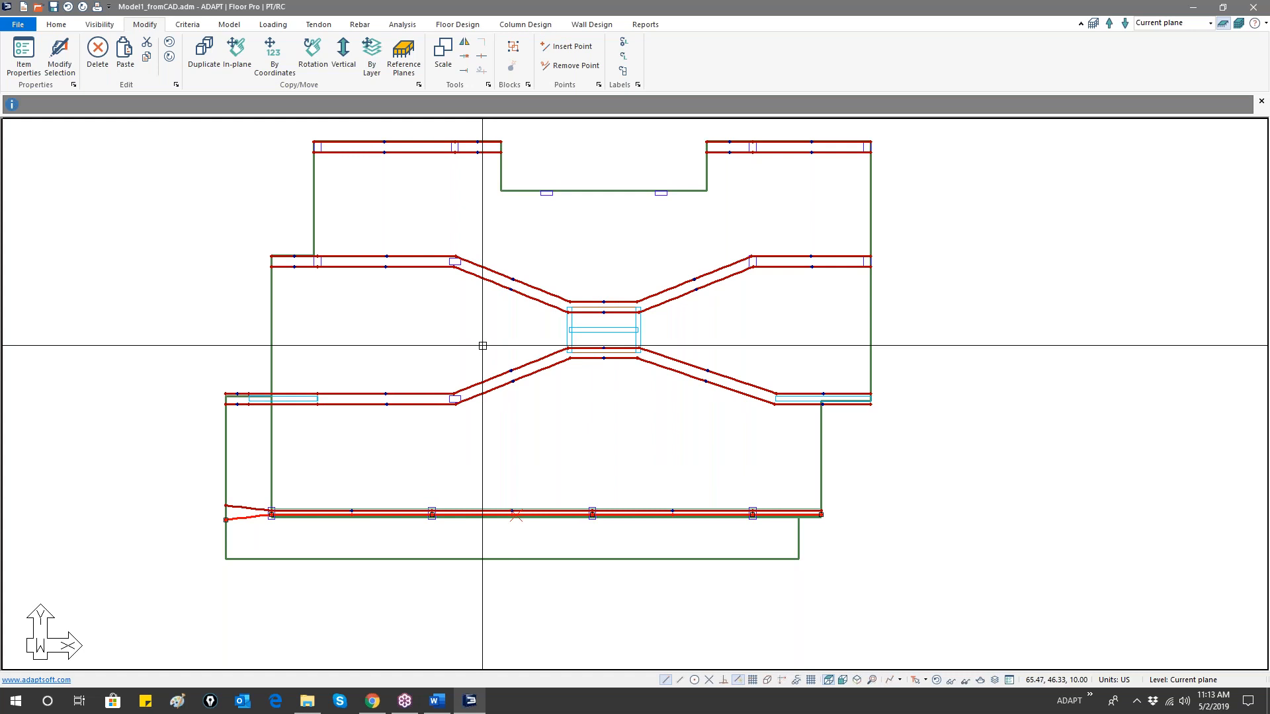
{"action": "scroll", "coordinate": [489, 390], "scroll_direction": "up", "scroll_amount": 2}
{"action": "left_click", "coordinate": [575, 354]}
{"action": "left_click", "coordinate": [580, 363]}
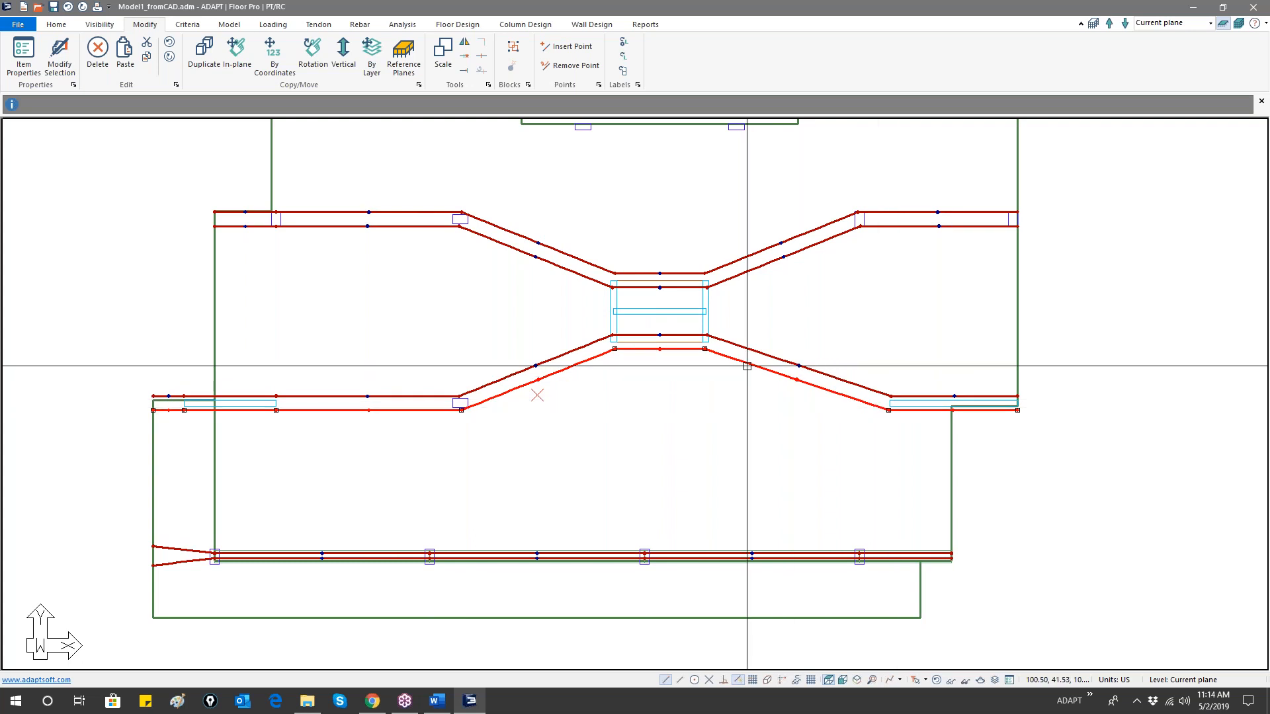
{"action": "double_click", "coordinate": [357, 411]}
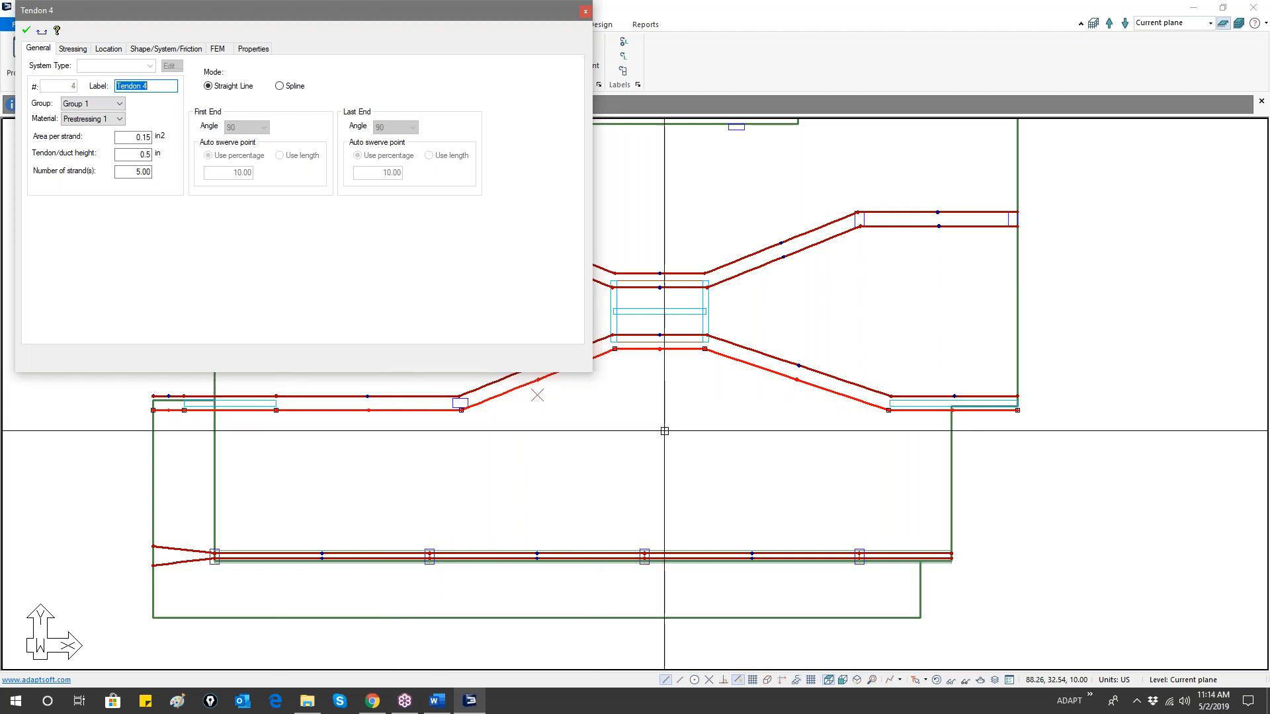
{"action": "key", "text": "Return"}
{"action": "left_click", "coordinate": [537, 395]}
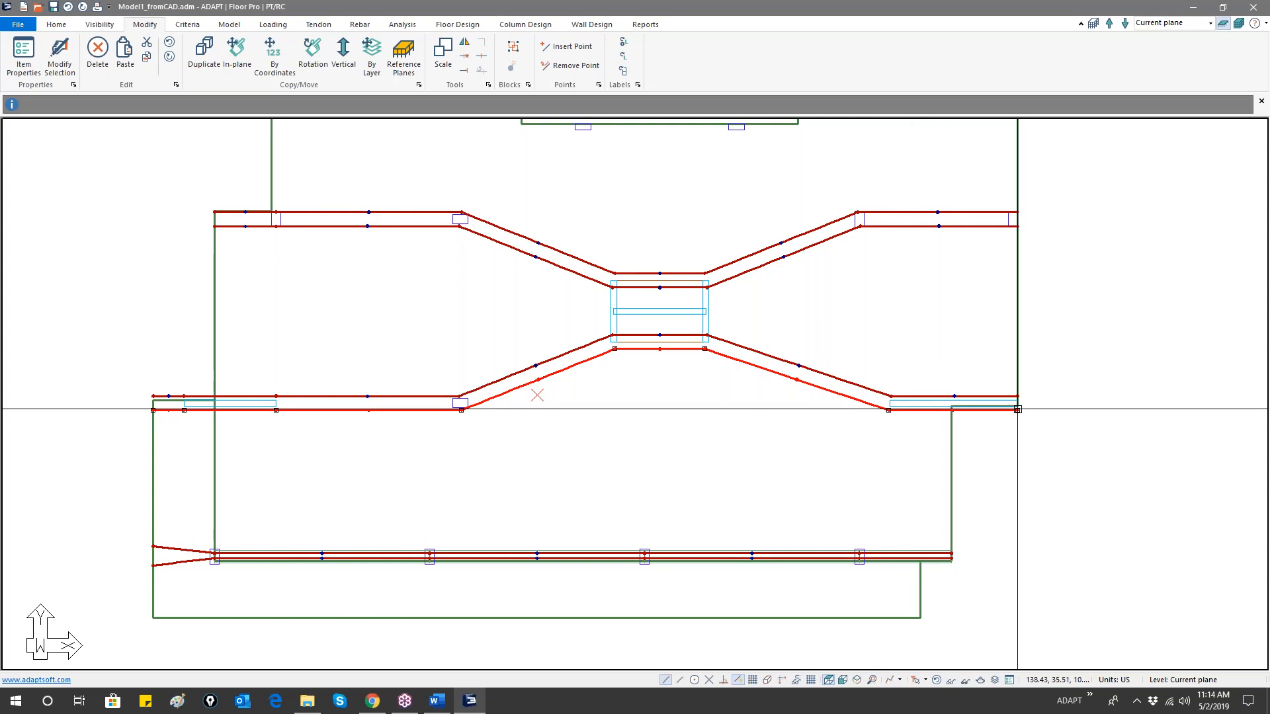
{"action": "left_click", "coordinate": [1019, 410]}
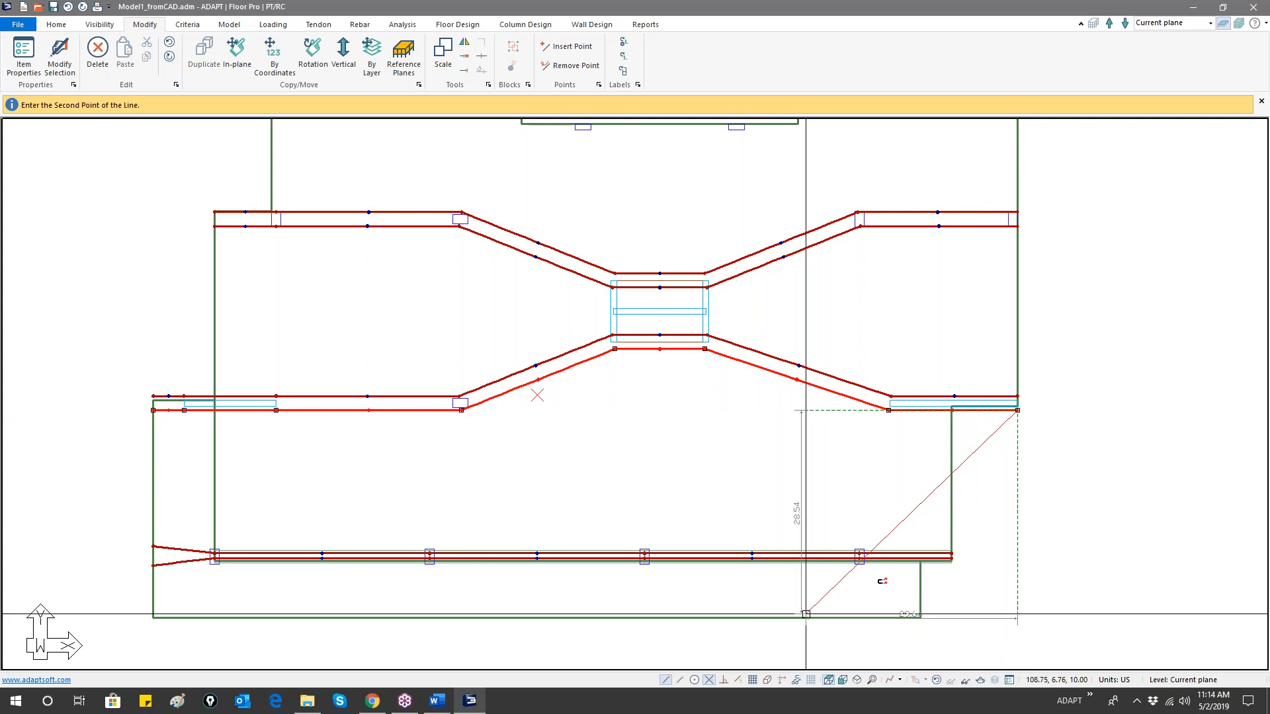
{"action": "left_click", "coordinate": [951, 412]}
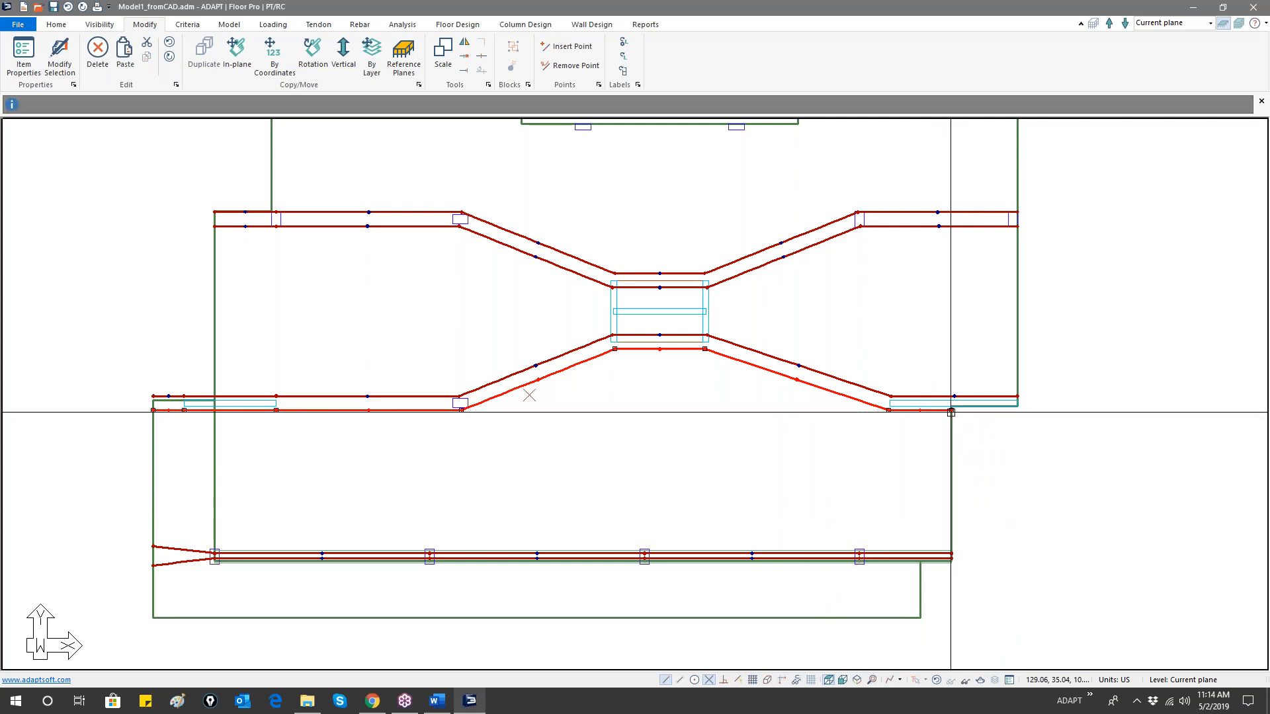
- Move the second vertex from the left on the upper tendon of that pair onto the vertical slab edge
{"action": "left_click", "coordinate": [817, 370]}
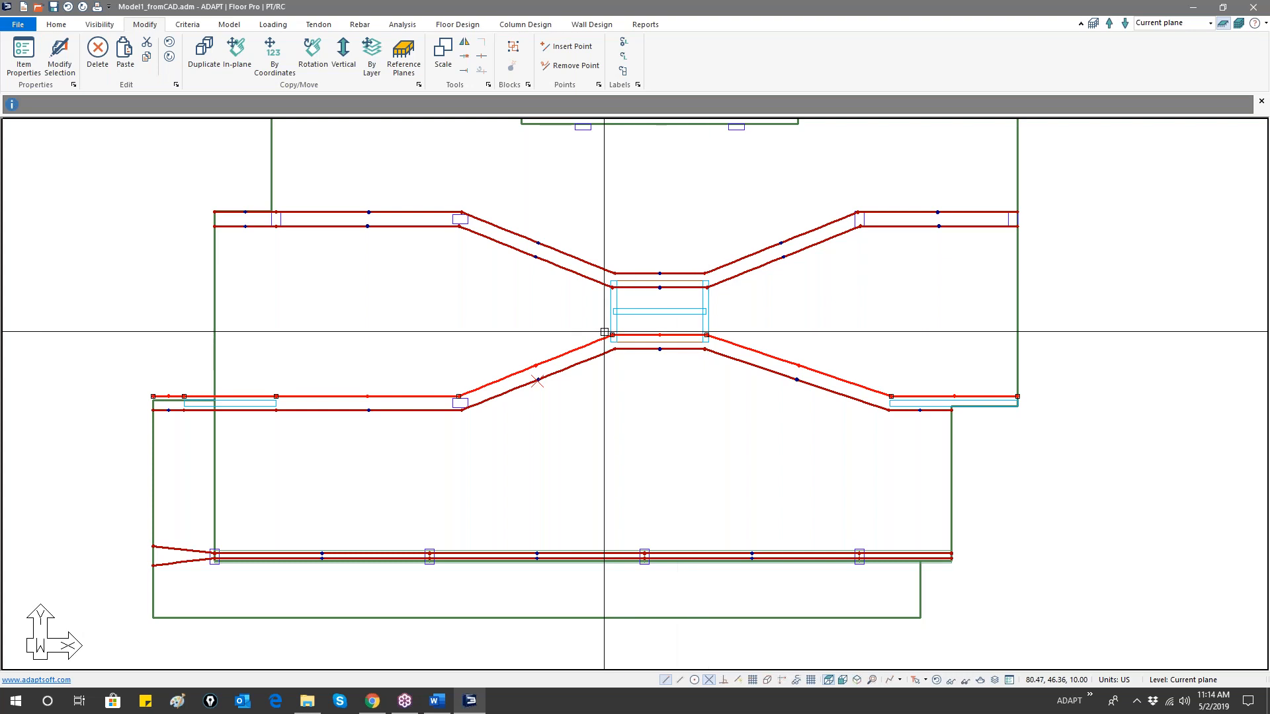
{"action": "left_click", "coordinate": [183, 396]}
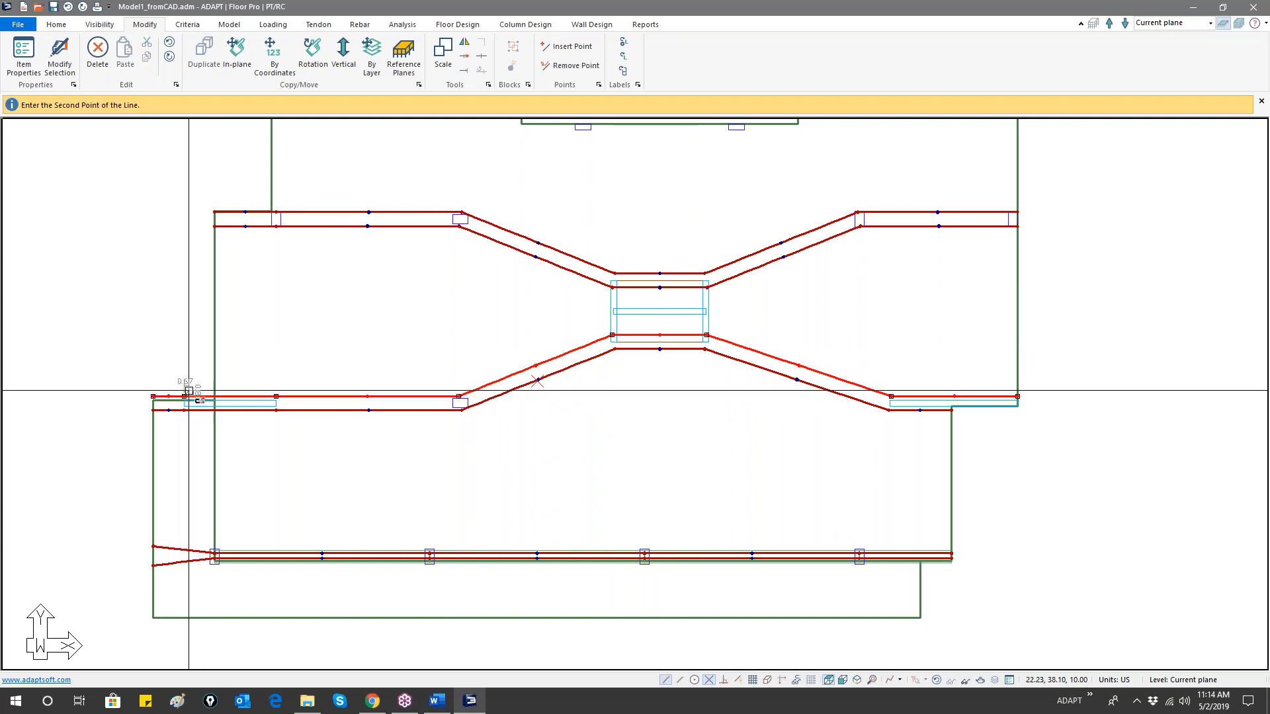
{"action": "left_click", "coordinate": [213, 396]}
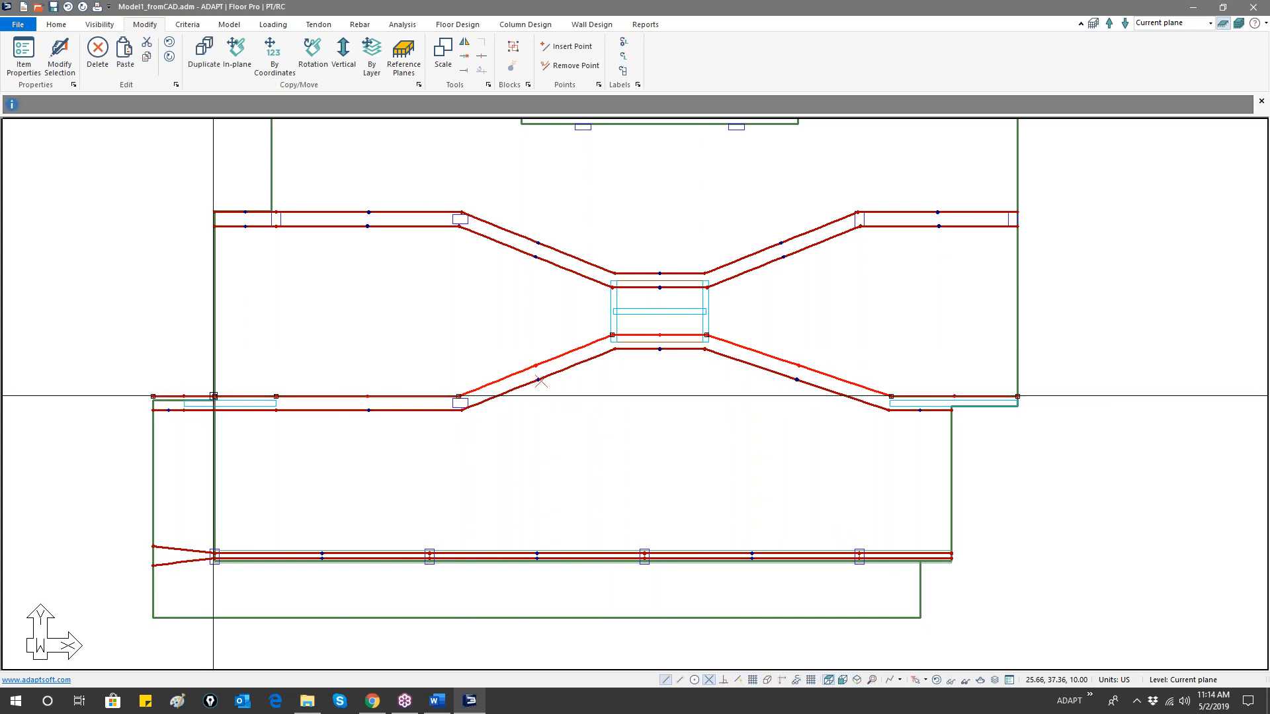
- Delete the leftmost vertex of the same upper tendon so it ends at the slab edge
{"action": "right_click", "coordinate": [178, 395]}
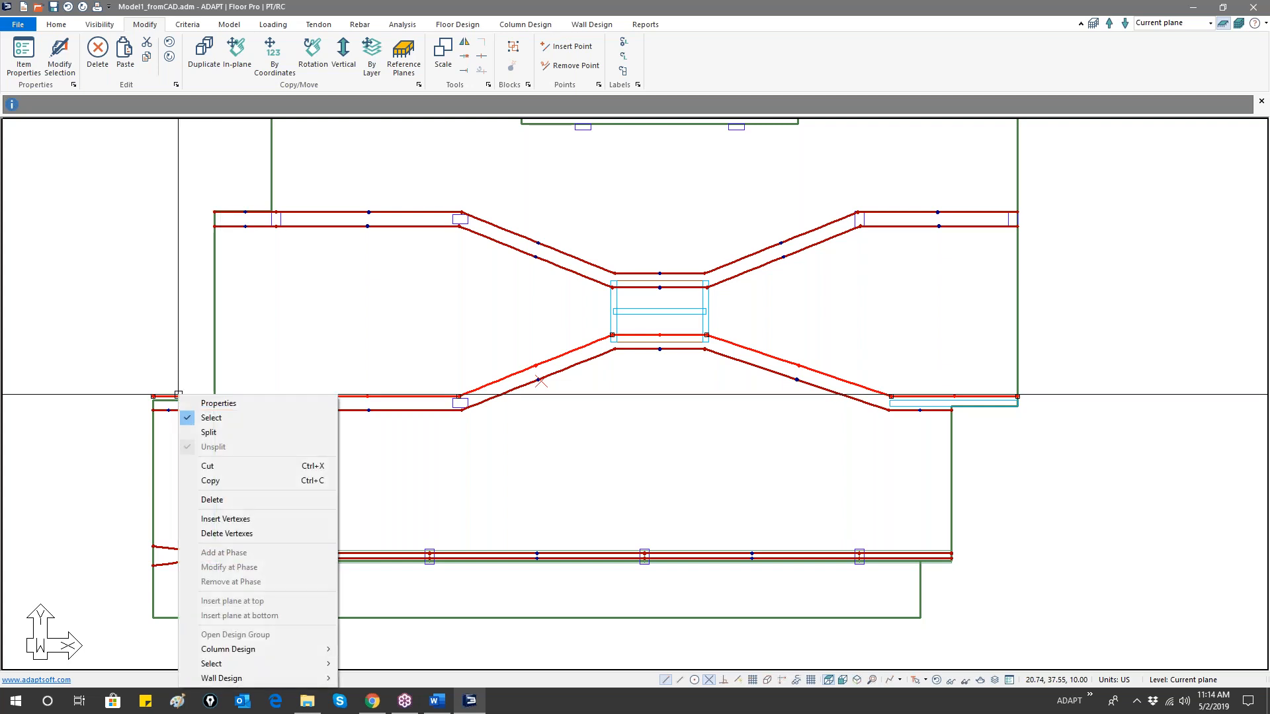
{"action": "left_click", "coordinate": [228, 534]}
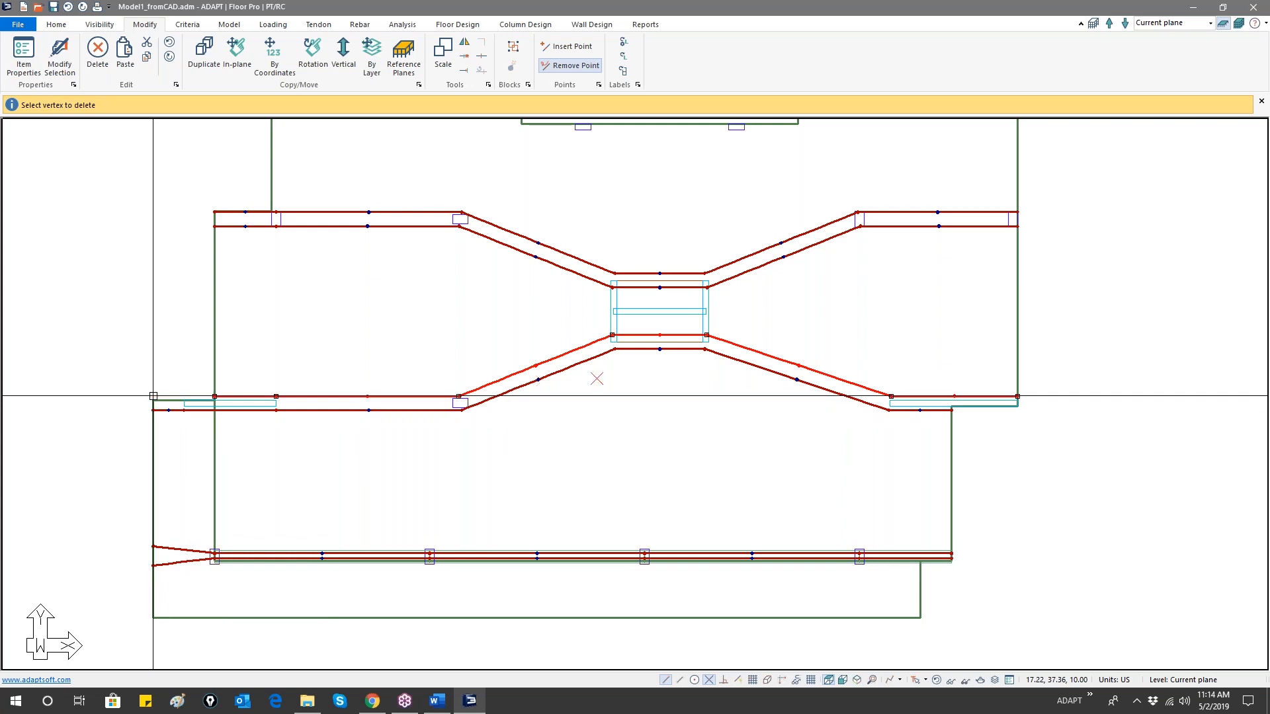
{"action": "right_click", "coordinate": [308, 446]}
{"action": "left_click", "coordinate": [340, 456]}
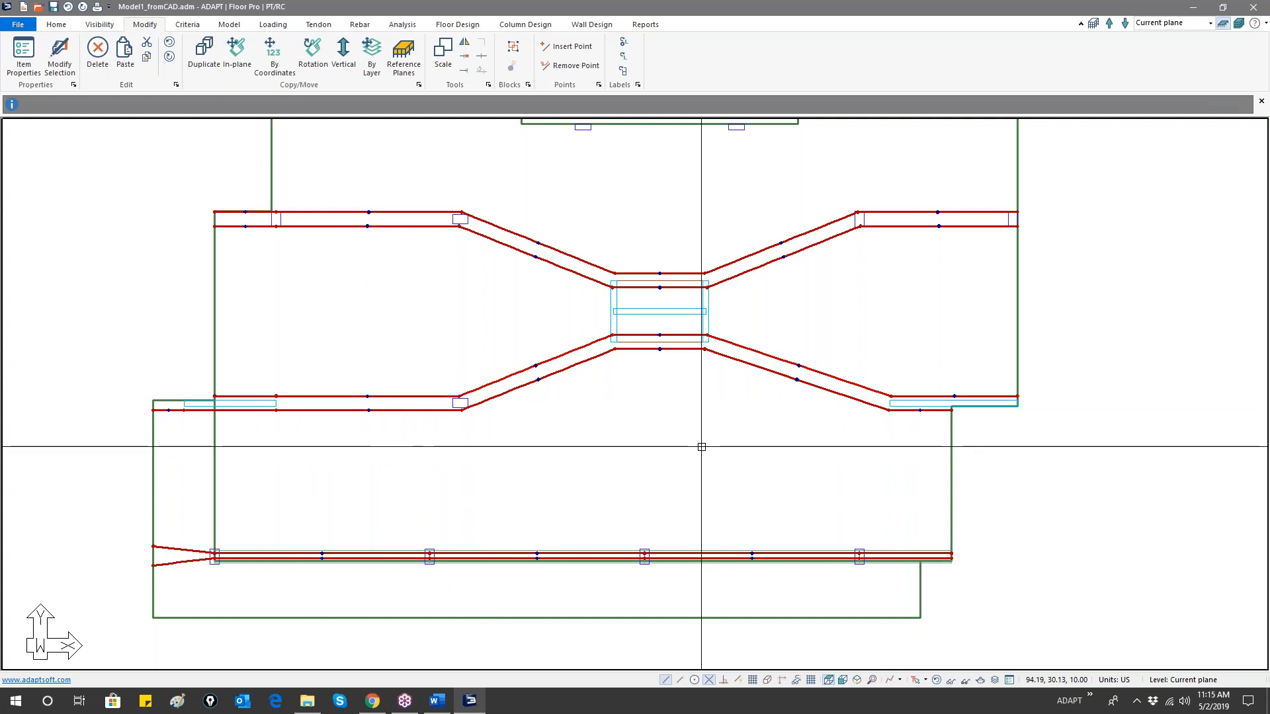
- Change the layout mode of both banded tendons passing below the core from Straight Line to Spline
{"action": "scroll", "coordinate": [544, 447], "scroll_direction": "up", "scroll_amount": 3}
{"action": "double_click", "coordinate": [360, 452]}
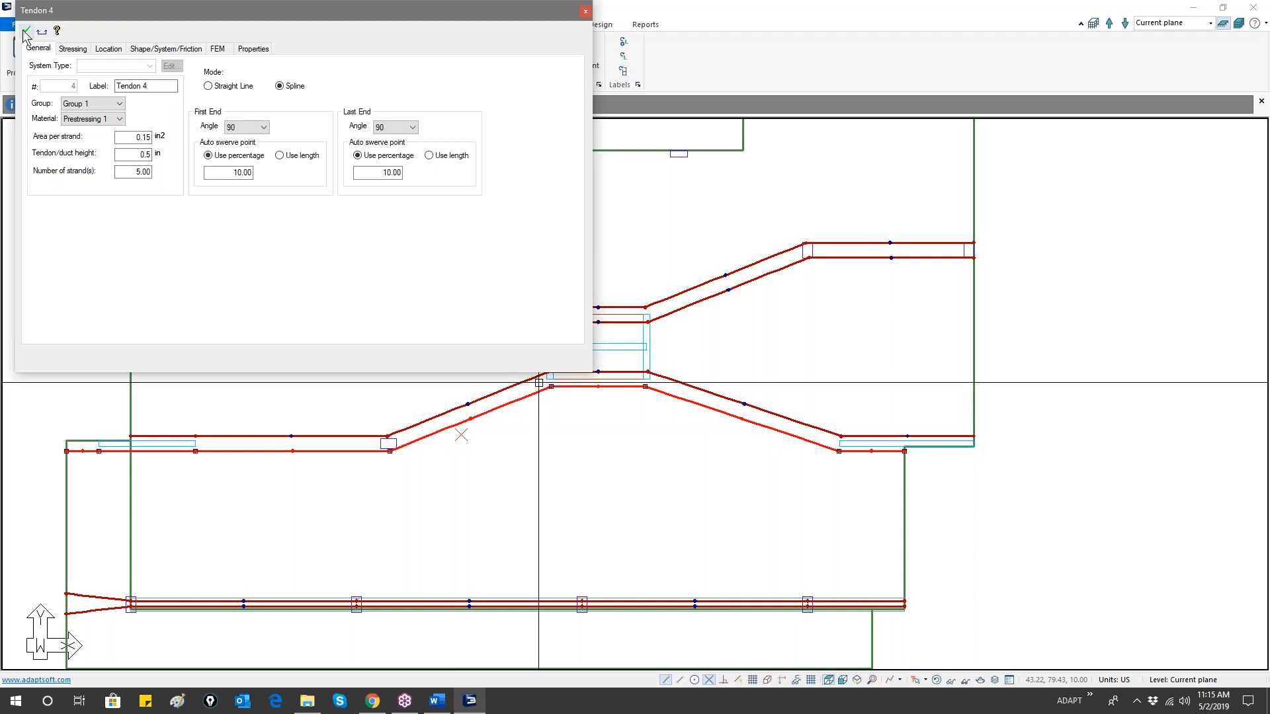
{"action": "left_click", "coordinate": [454, 412]}
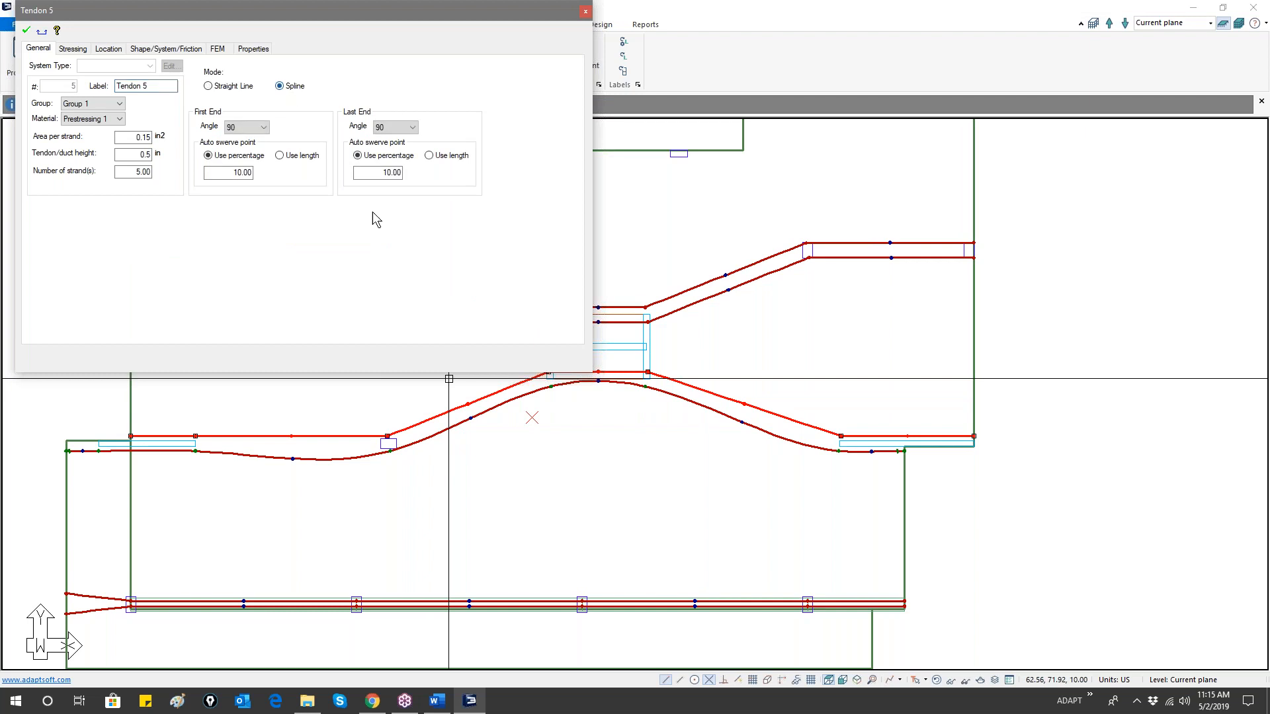
{"action": "left_click", "coordinate": [519, 504]}
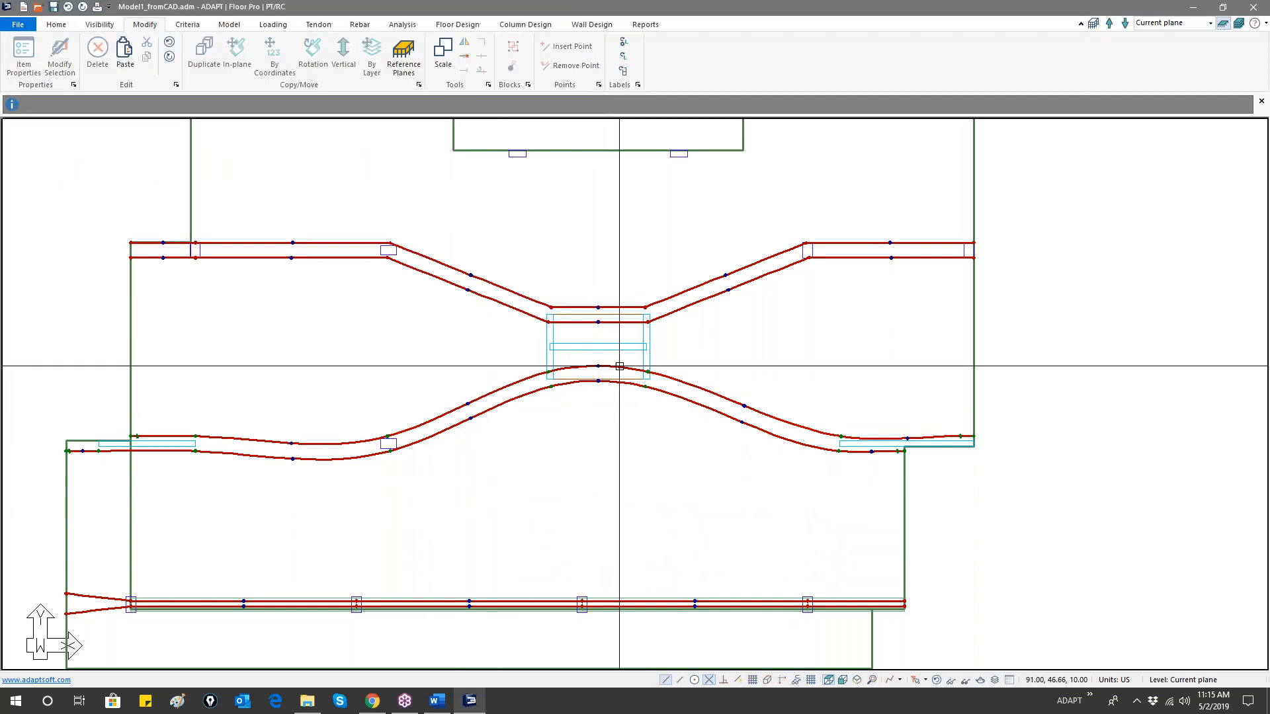
- Move the two vertices of the lower splined tendon beneath the core slightly down, farther from the core walls
{"action": "left_click", "coordinate": [532, 417]}
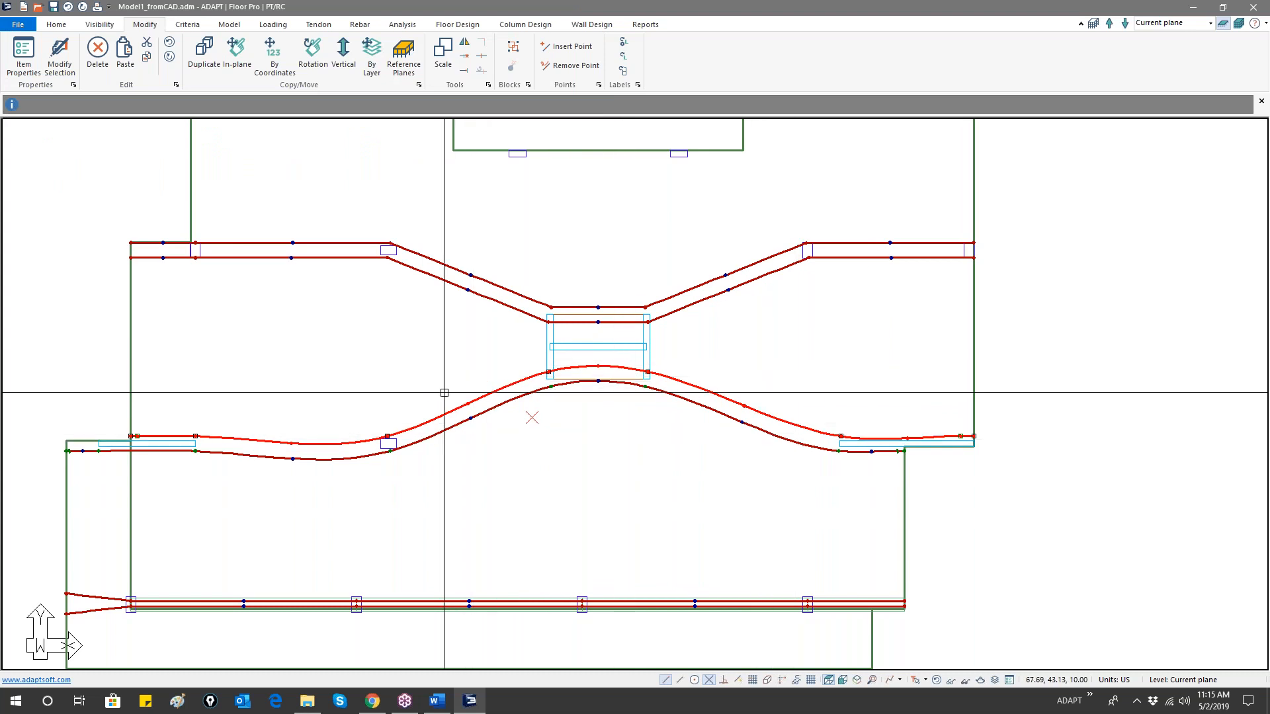
{"action": "left_click", "coordinate": [462, 432]}
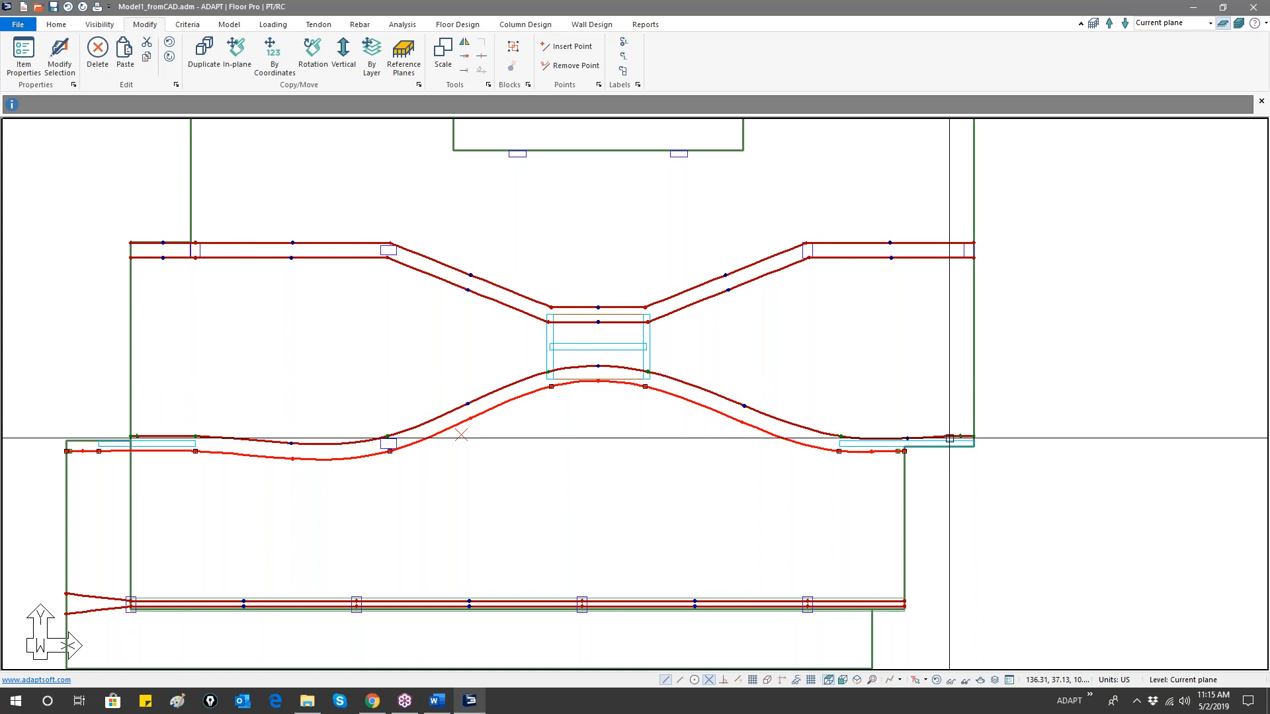
{"action": "left_click", "coordinate": [552, 386]}
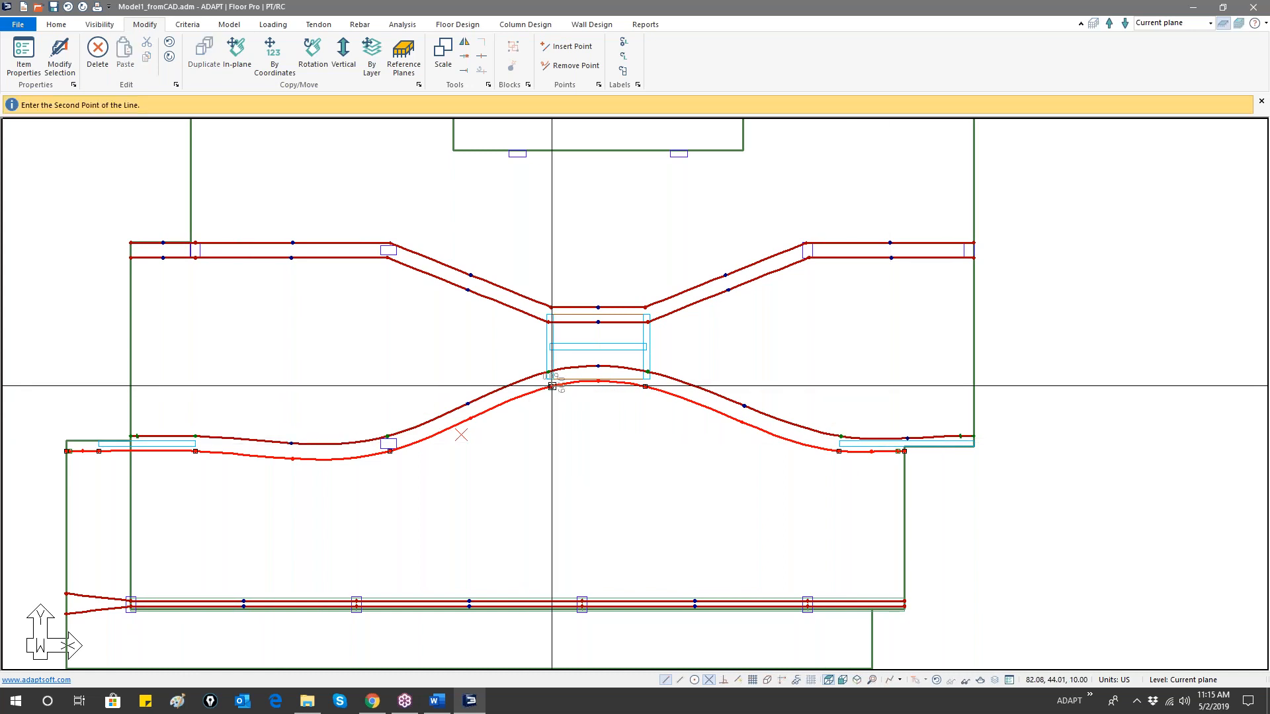
{"action": "left_click", "coordinate": [551, 394]}
{"action": "left_click", "coordinate": [645, 387]}
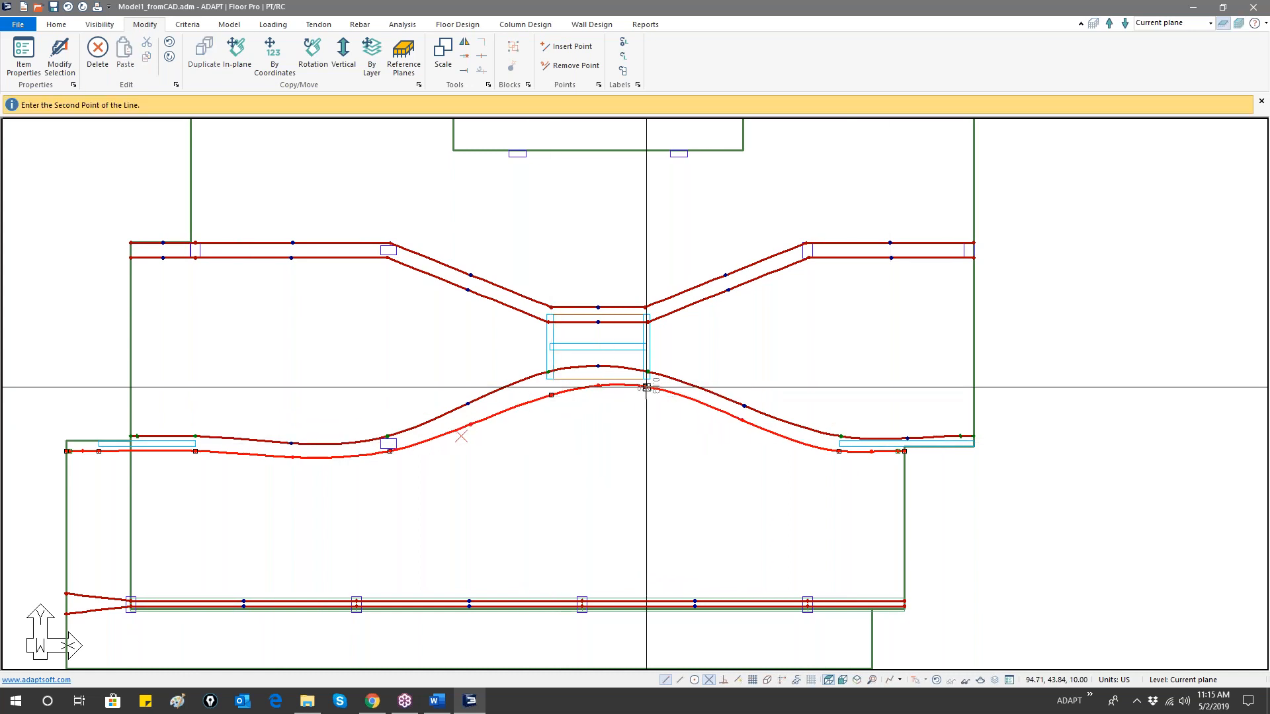
{"action": "left_click", "coordinate": [646, 397]}
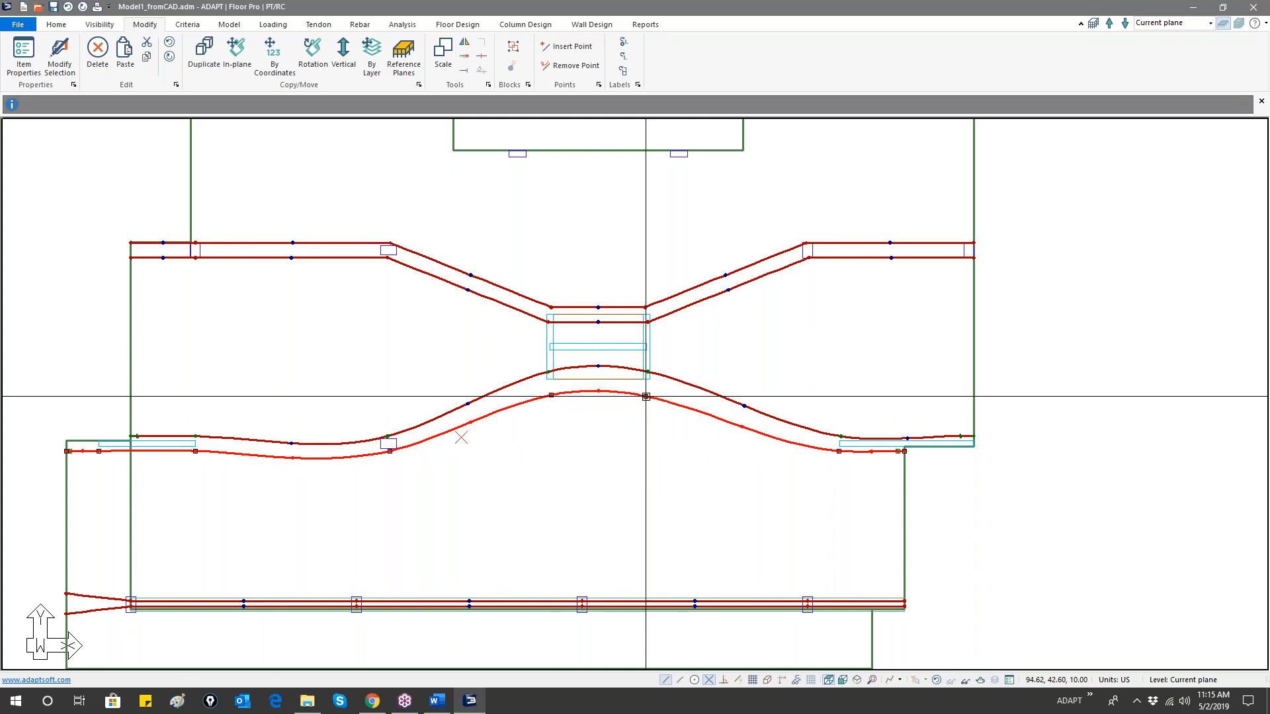
- Move the two core-side vertices of the upper splined tendon down so the curve passes just below the core walls
{"action": "left_click", "coordinate": [647, 373]}
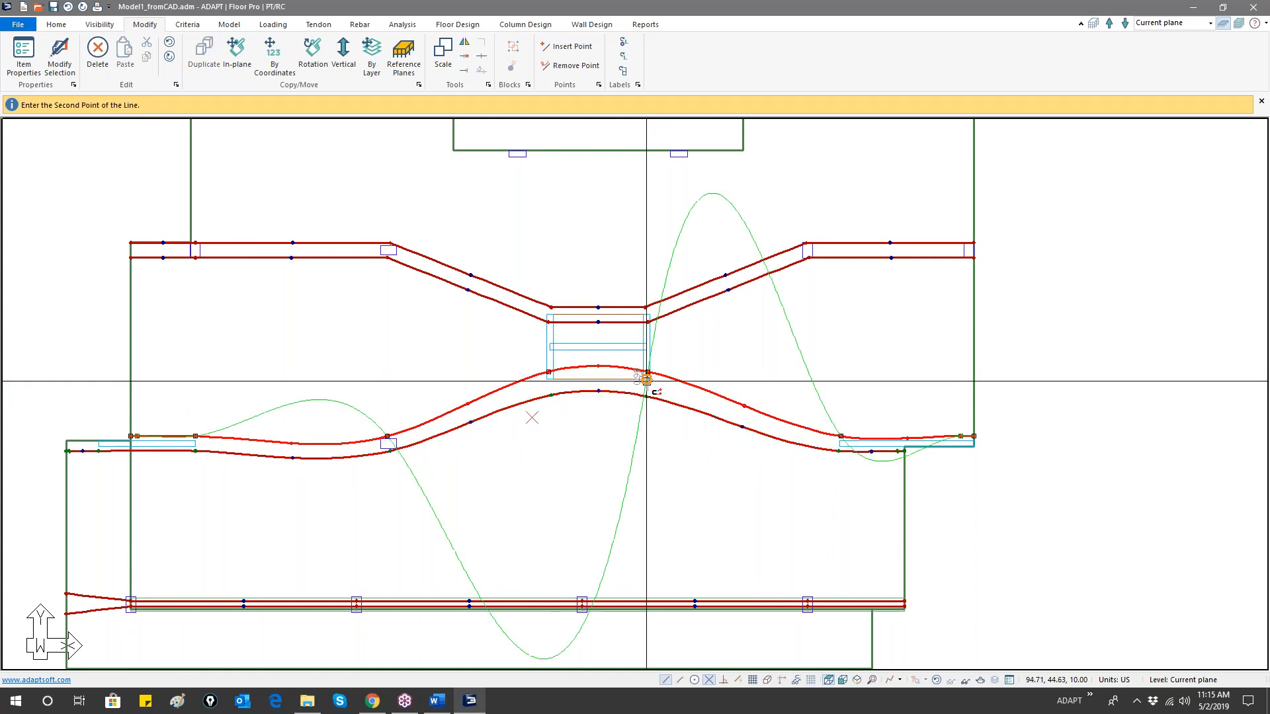
{"action": "left_click", "coordinate": [647, 384]}
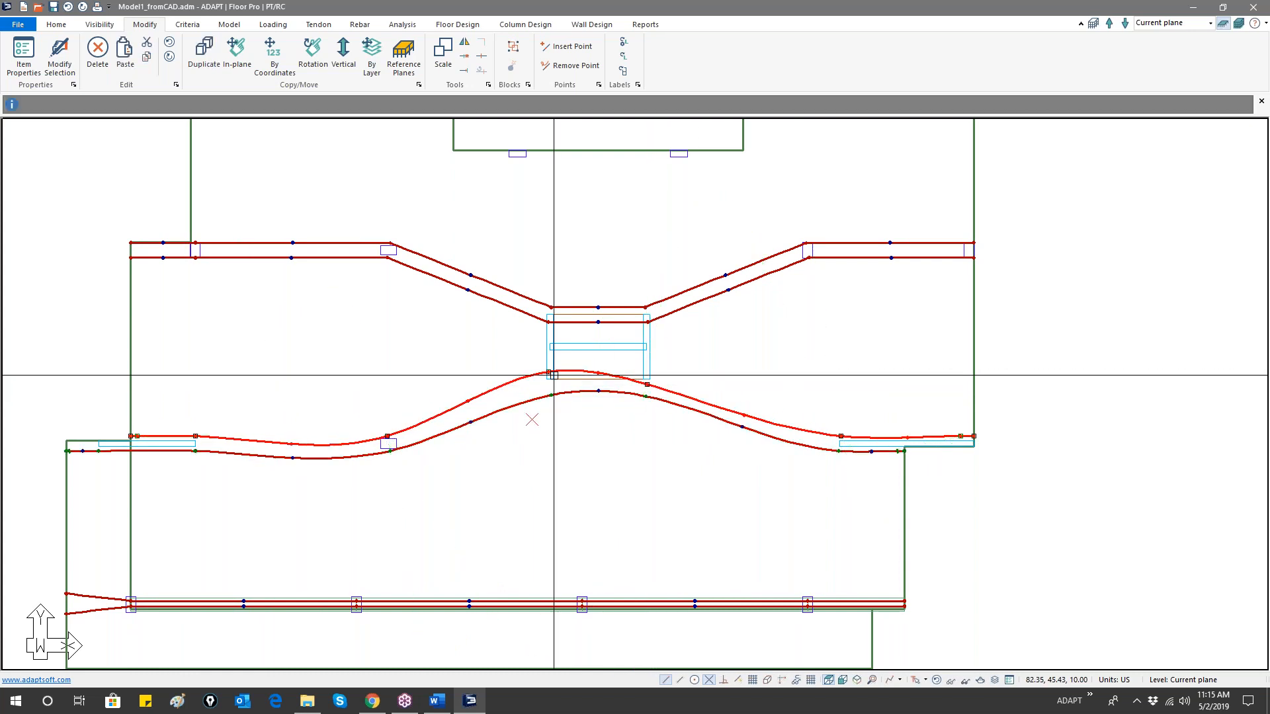
{"action": "left_click", "coordinate": [549, 380]}
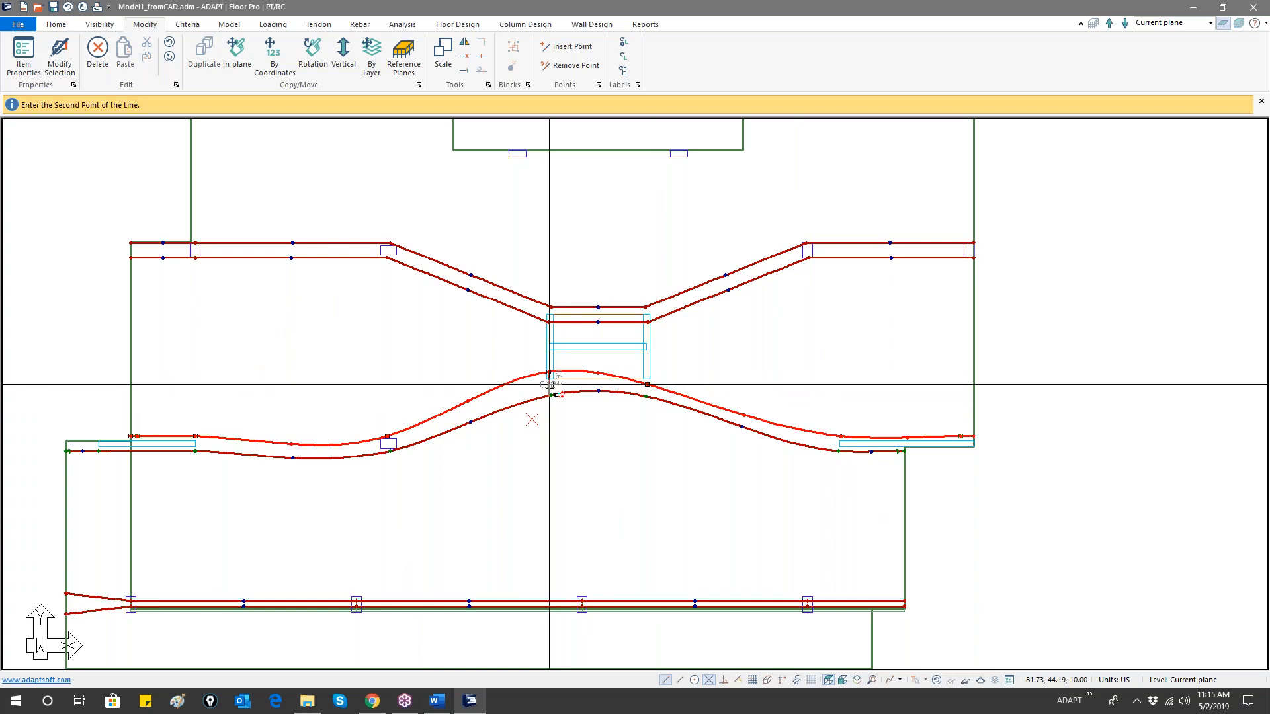
{"action": "left_click", "coordinate": [550, 384]}
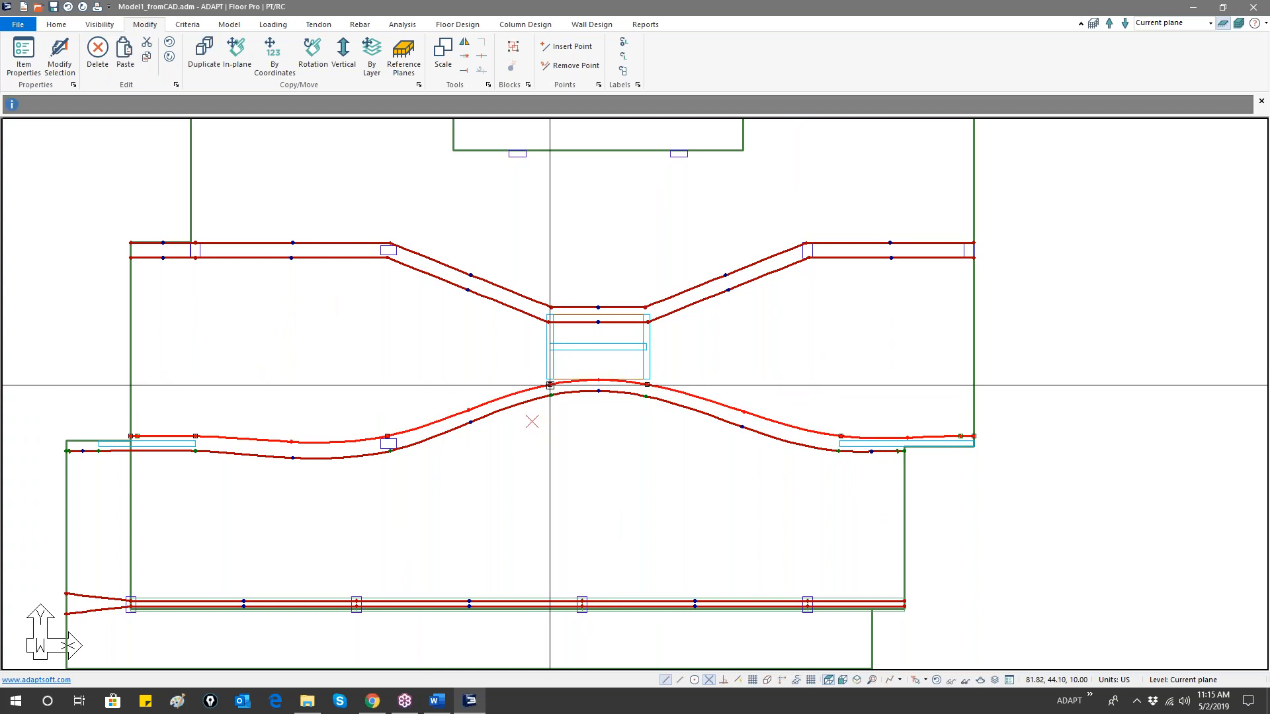
{"action": "left_click", "coordinate": [550, 384]}
{"action": "key", "text": "Escape"}
{"action": "key", "text": "Escape"}
- Review the vertex and swerve point editing options for the splined tendons beneath the core
{"action": "scroll", "coordinate": [592, 422], "scroll_direction": "up", "scroll_amount": 4}
{"action": "left_click", "coordinate": [475, 362]}
{"action": "right_click", "coordinate": [483, 358]}
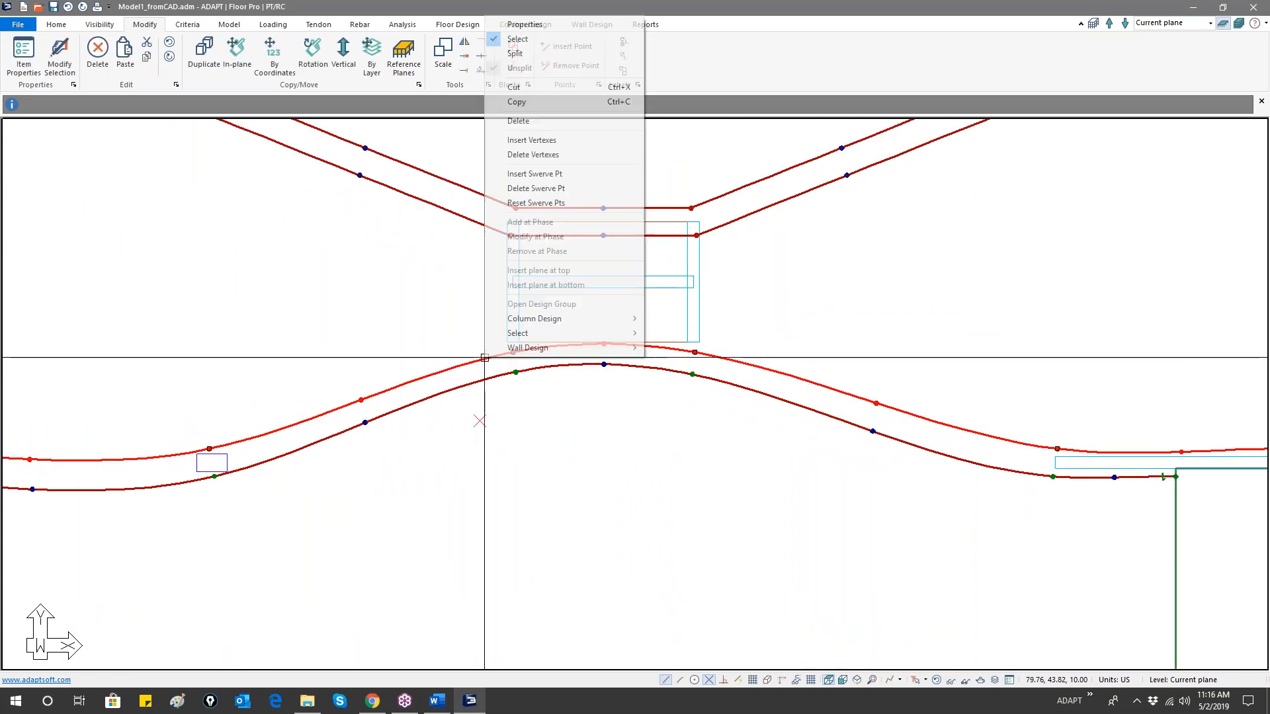
{"action": "left_click", "coordinate": [456, 364]}
{"action": "left_click", "coordinate": [463, 383]}
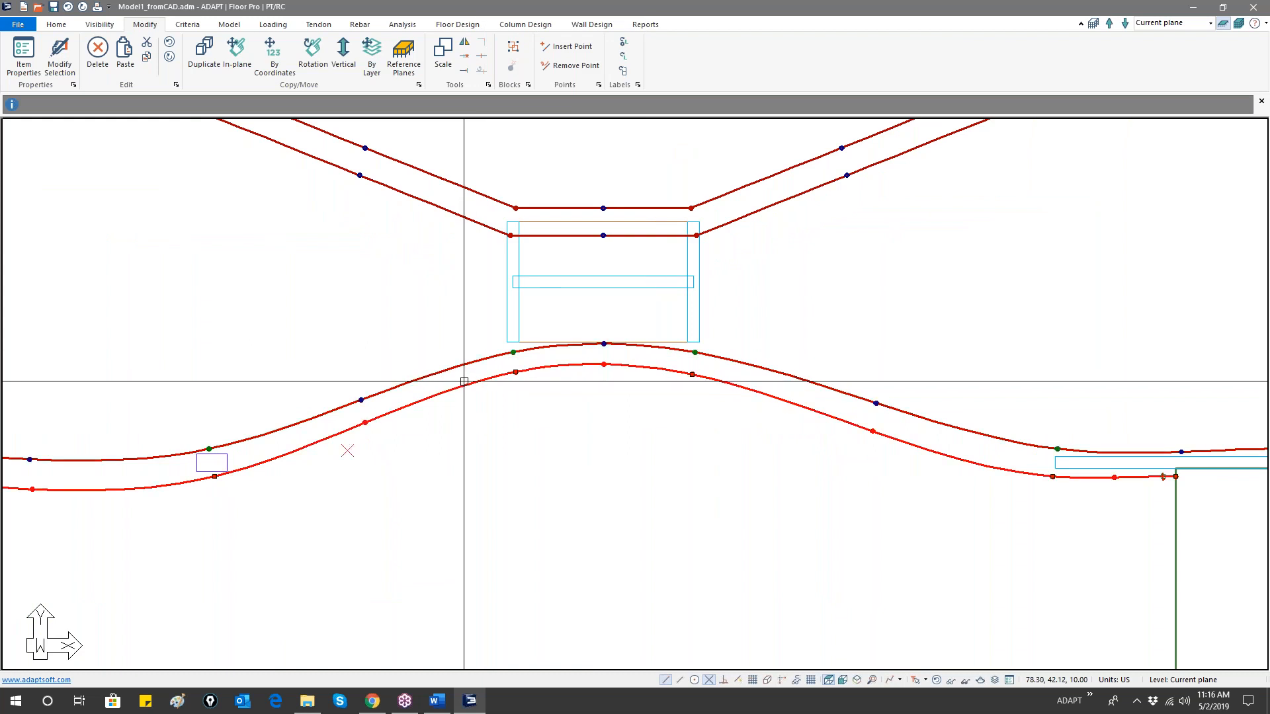
- Insert a swerve point on the lower splined tendon just left of the column west of the core
{"action": "middle_click_drag", "start_coordinate": [459, 431], "coordinate": [587, 423]}
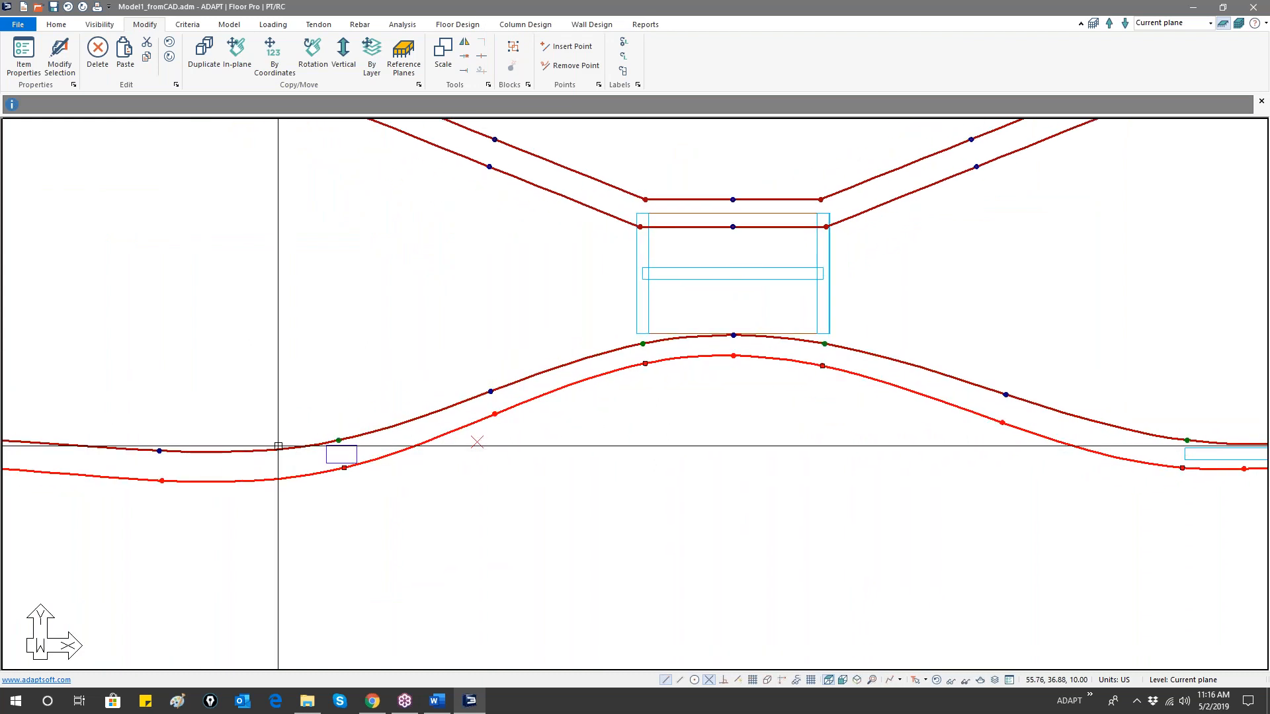
{"action": "scroll", "coordinate": [295, 445], "scroll_direction": "down", "scroll_amount": 3}
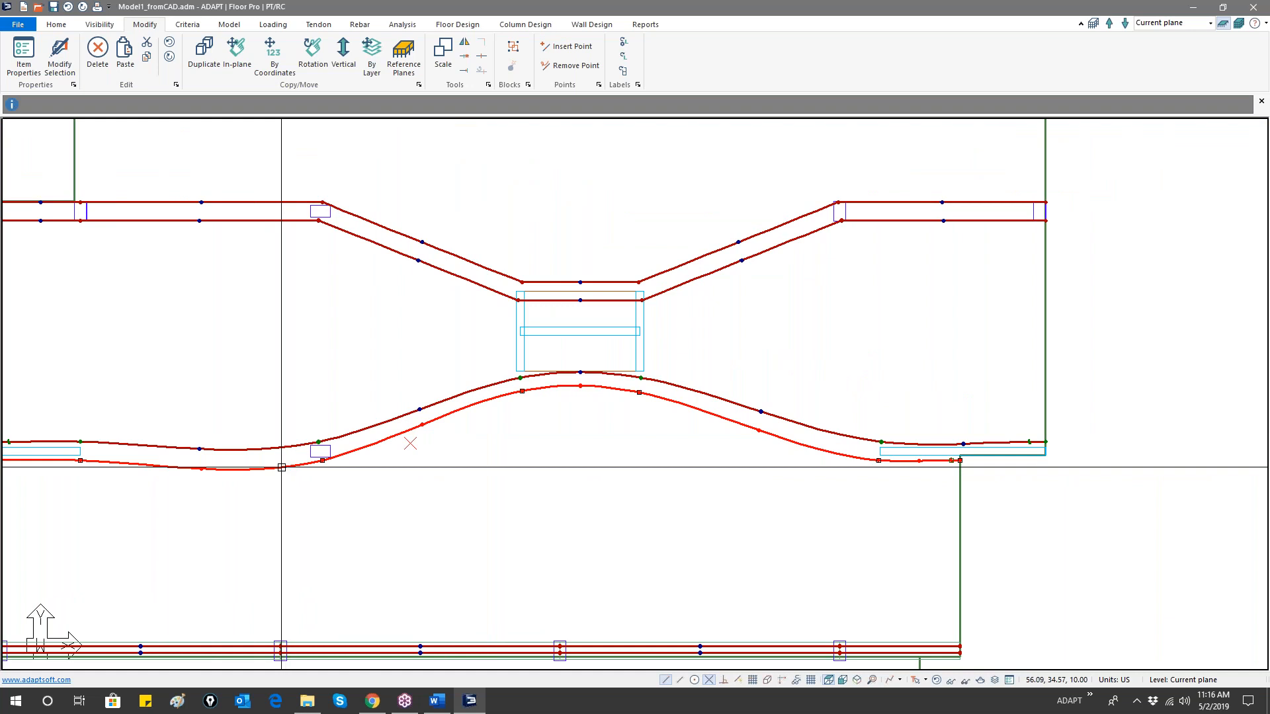
{"action": "right_click", "coordinate": [280, 467]}
{"action": "left_click", "coordinate": [94, 481]}
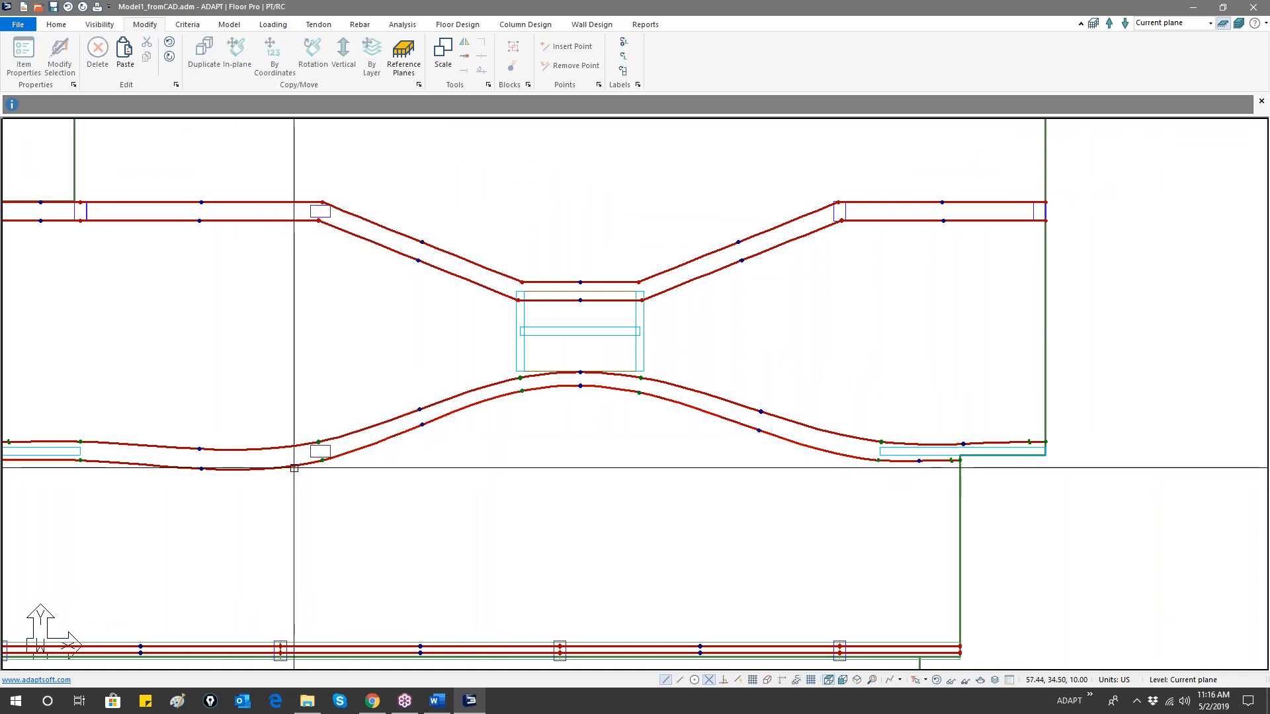
{"action": "right_click", "coordinate": [293, 468]}
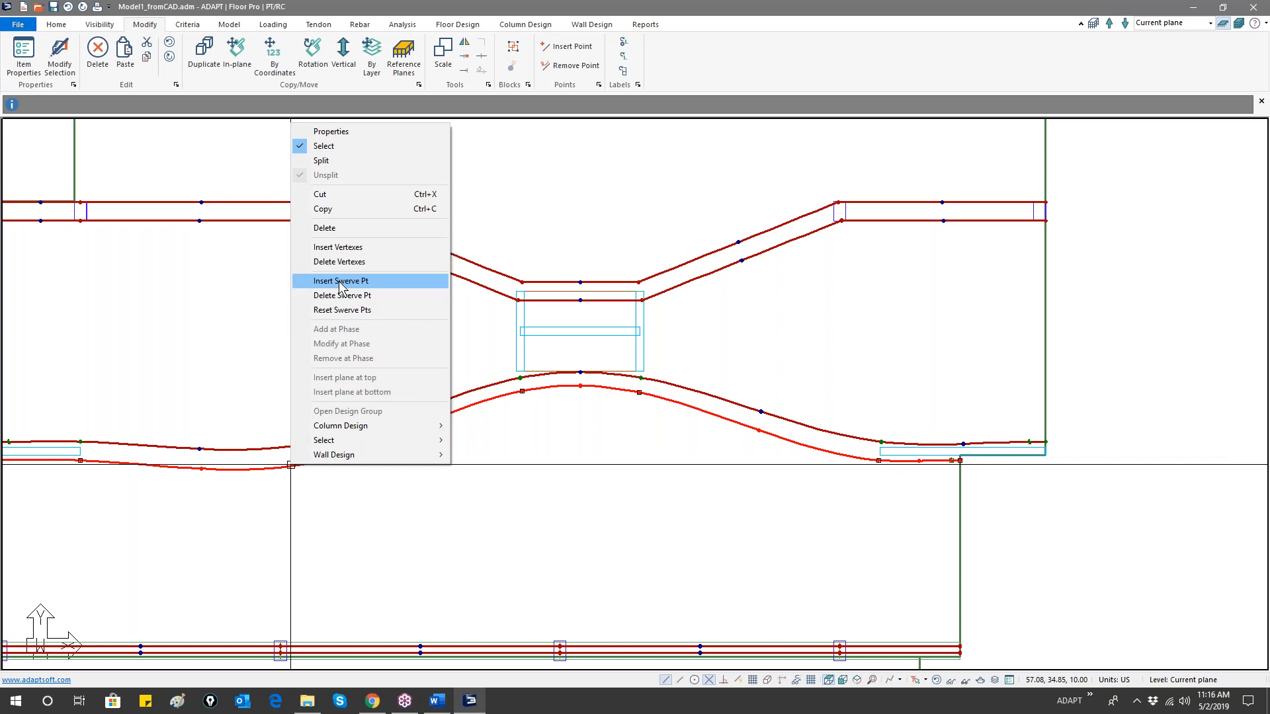
{"action": "left_click", "coordinate": [340, 281]}
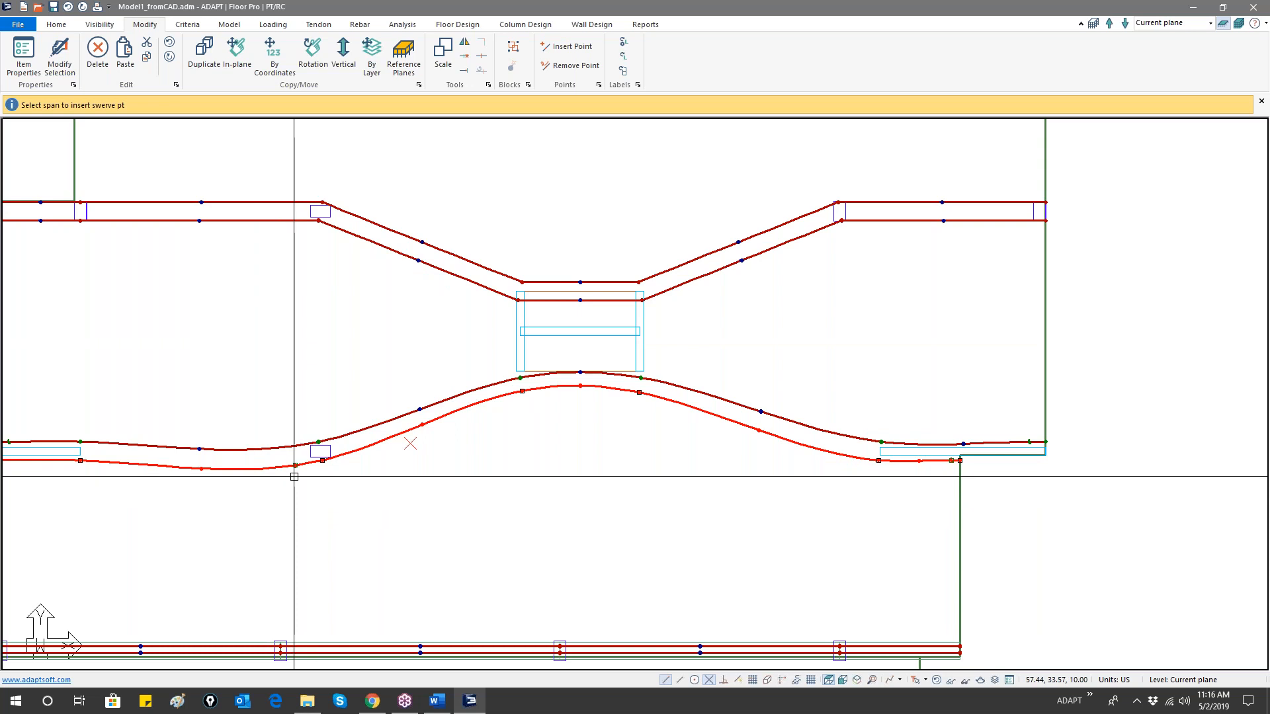
{"action": "scroll", "coordinate": [294, 475], "scroll_direction": "up", "scroll_amount": 5}
{"action": "left_click", "coordinate": [294, 466]}
{"action": "middle_click_drag", "start_coordinate": [338, 455], "coordinate": [460, 431]}
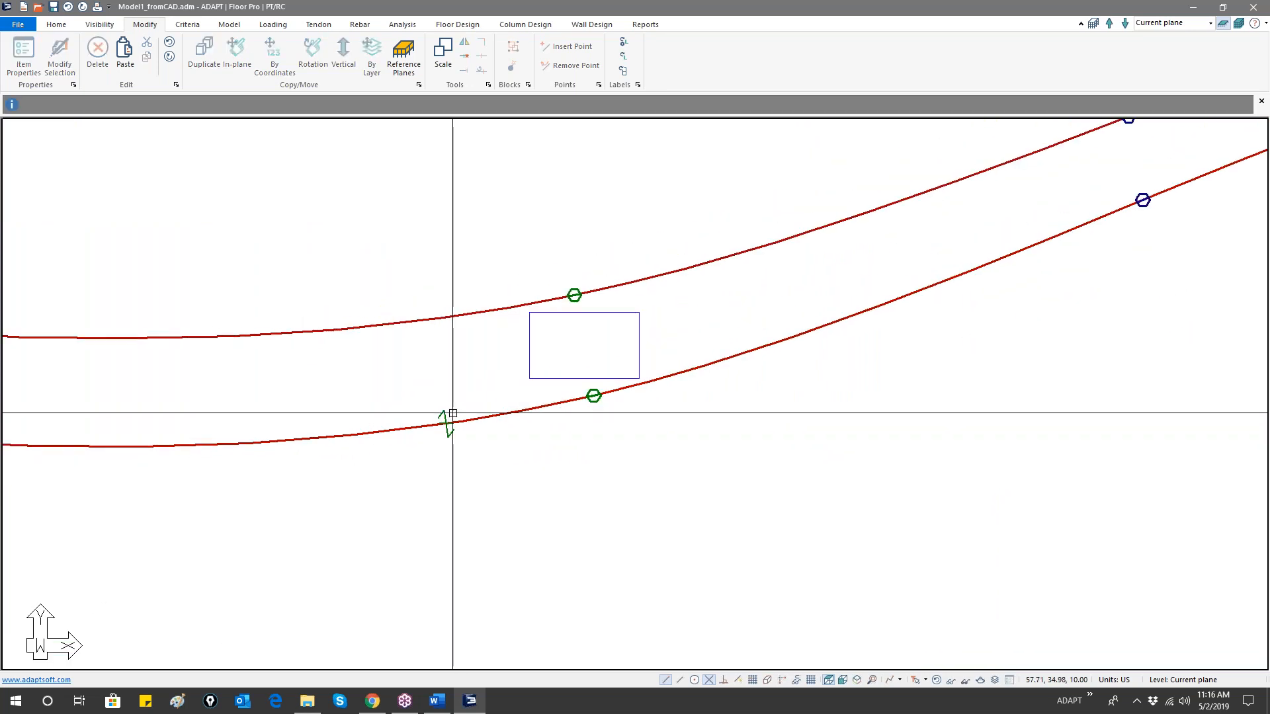
{"action": "left_click", "coordinate": [444, 424]}
{"action": "scroll", "coordinate": [453, 404], "scroll_direction": "down", "scroll_amount": 2}
{"action": "scroll", "coordinate": [451, 405], "scroll_direction": "down", "scroll_amount": 2}
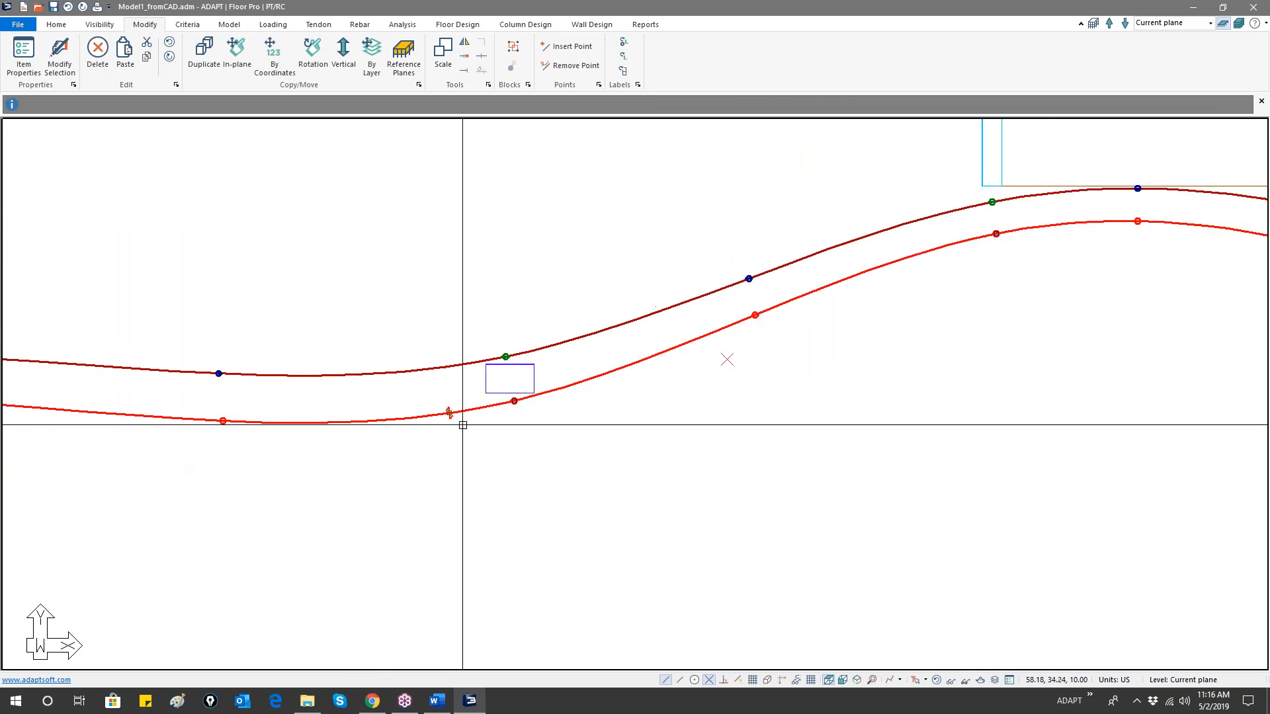
{"action": "mouse_move", "coordinate": [569, 409]}
{"action": "middle_mouse_down"}
{"action": "mouse_move", "coordinate": [385, 446]}
{"action": "mouse_move", "coordinate": [253, 493]}
{"action": "middle_mouse_up"}
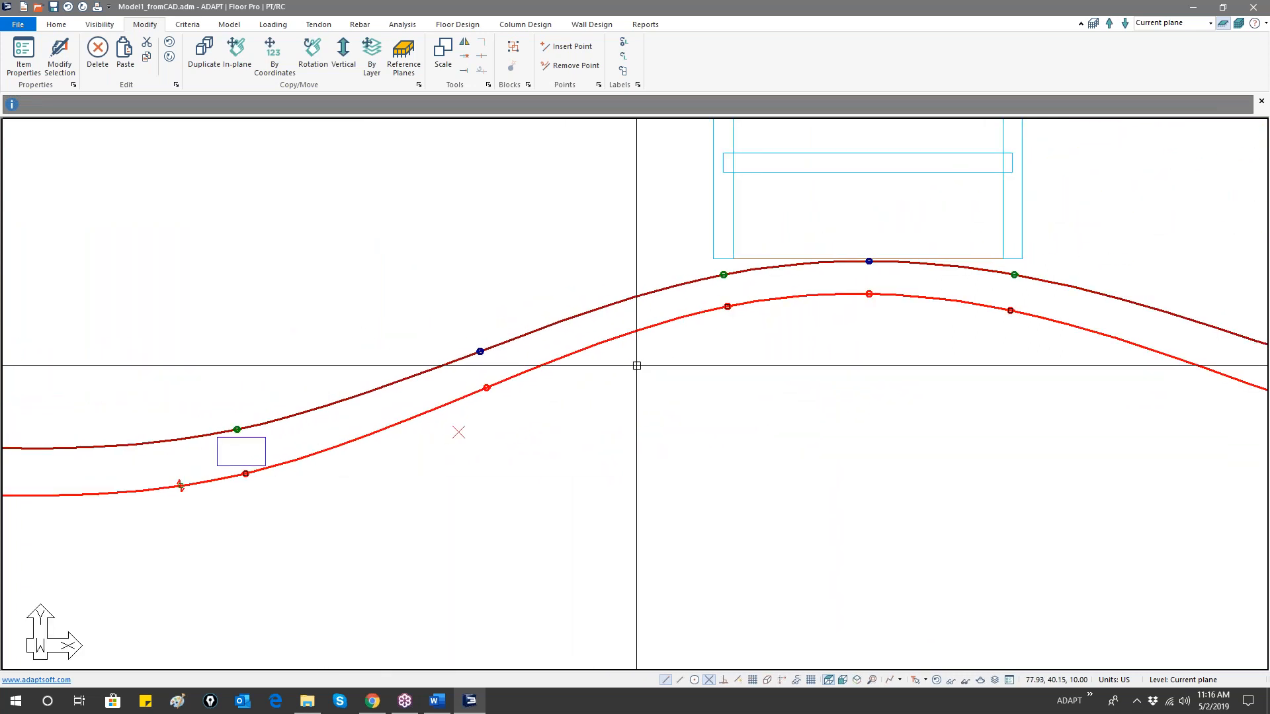
{"action": "right_click", "coordinate": [685, 315]}
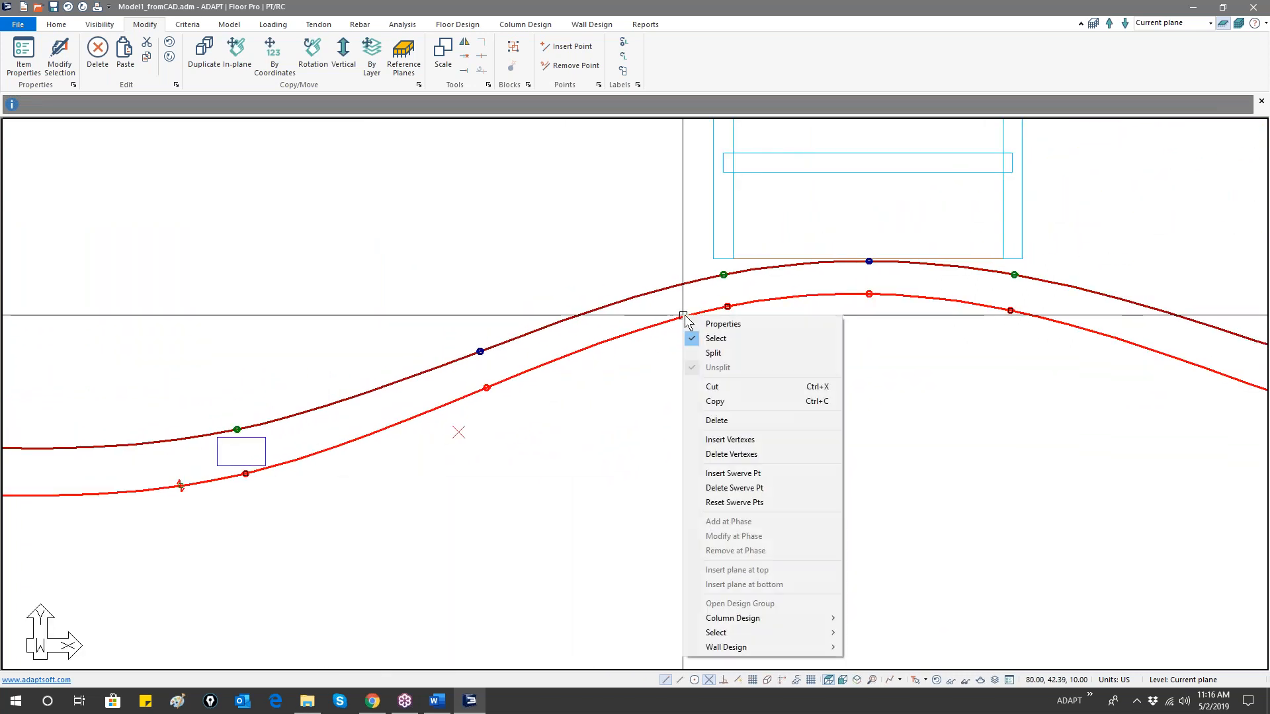
{"action": "left_click", "coordinate": [709, 440]}
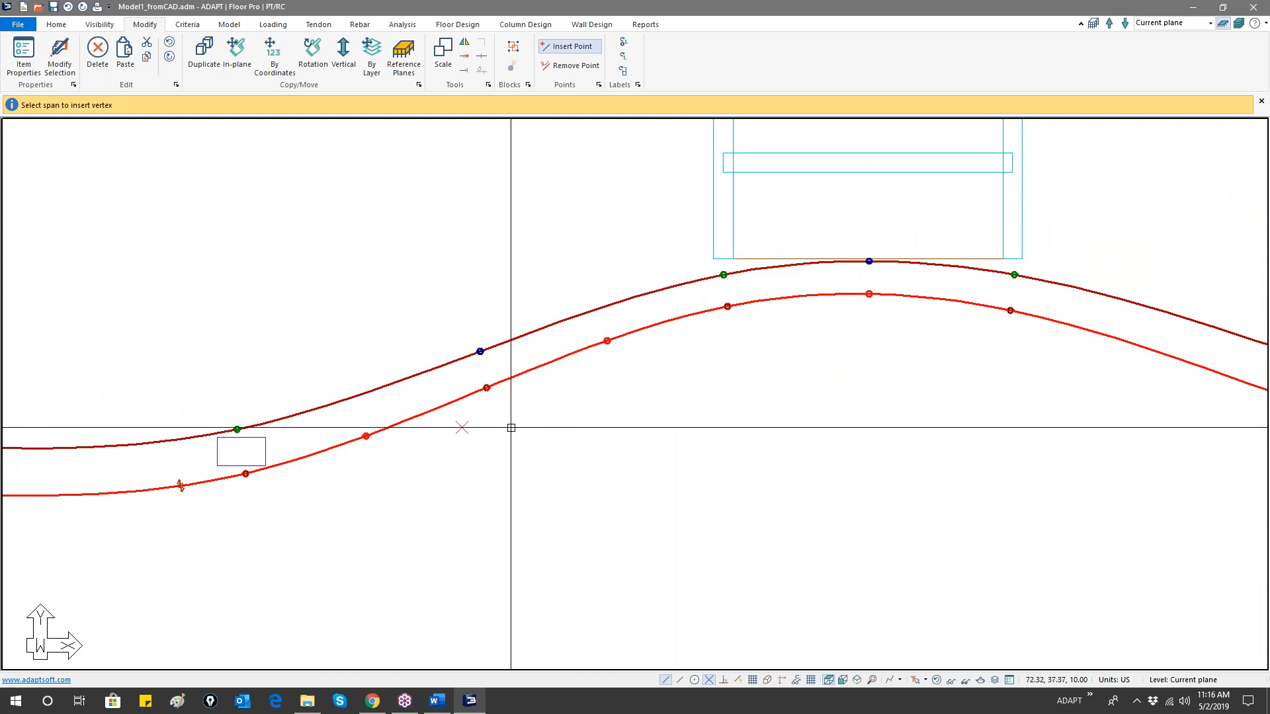
{"action": "right_click", "coordinate": [519, 372]}
{"action": "left_click", "coordinate": [563, 170]}
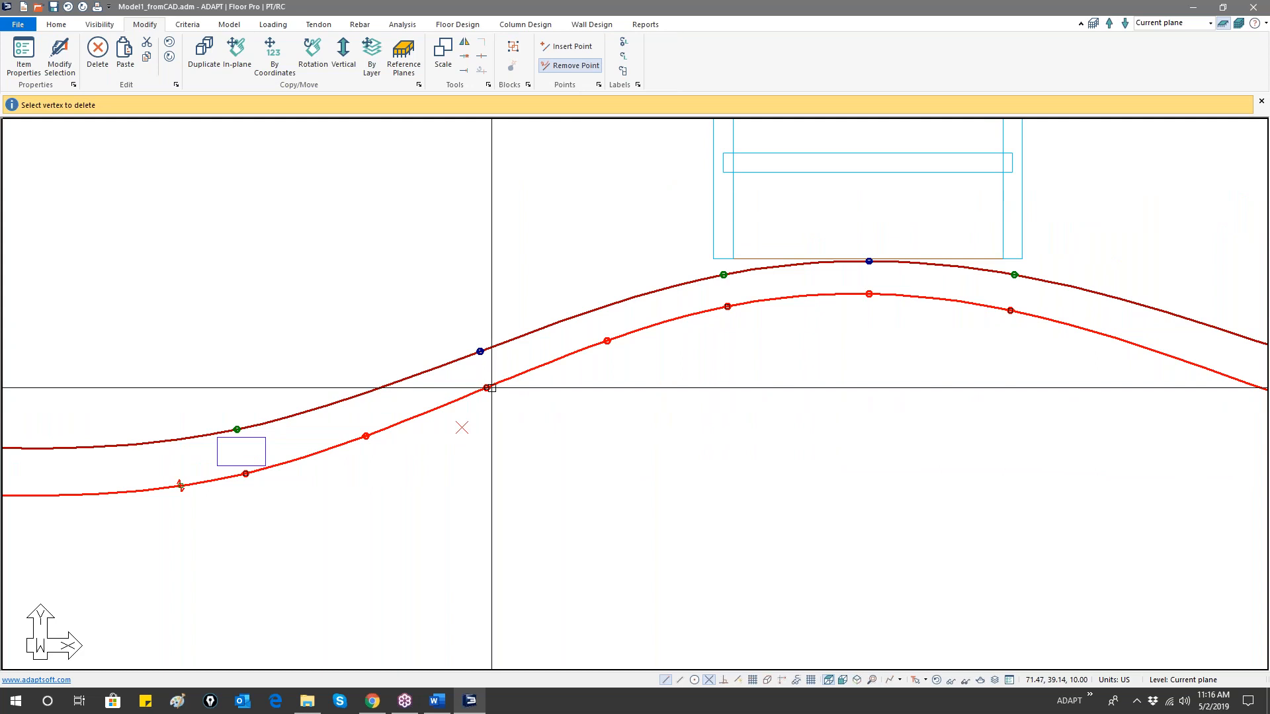
- Insert a swerve point on the lower splined tendon just left of the core's left wall
{"action": "right_click", "coordinate": [569, 357]}
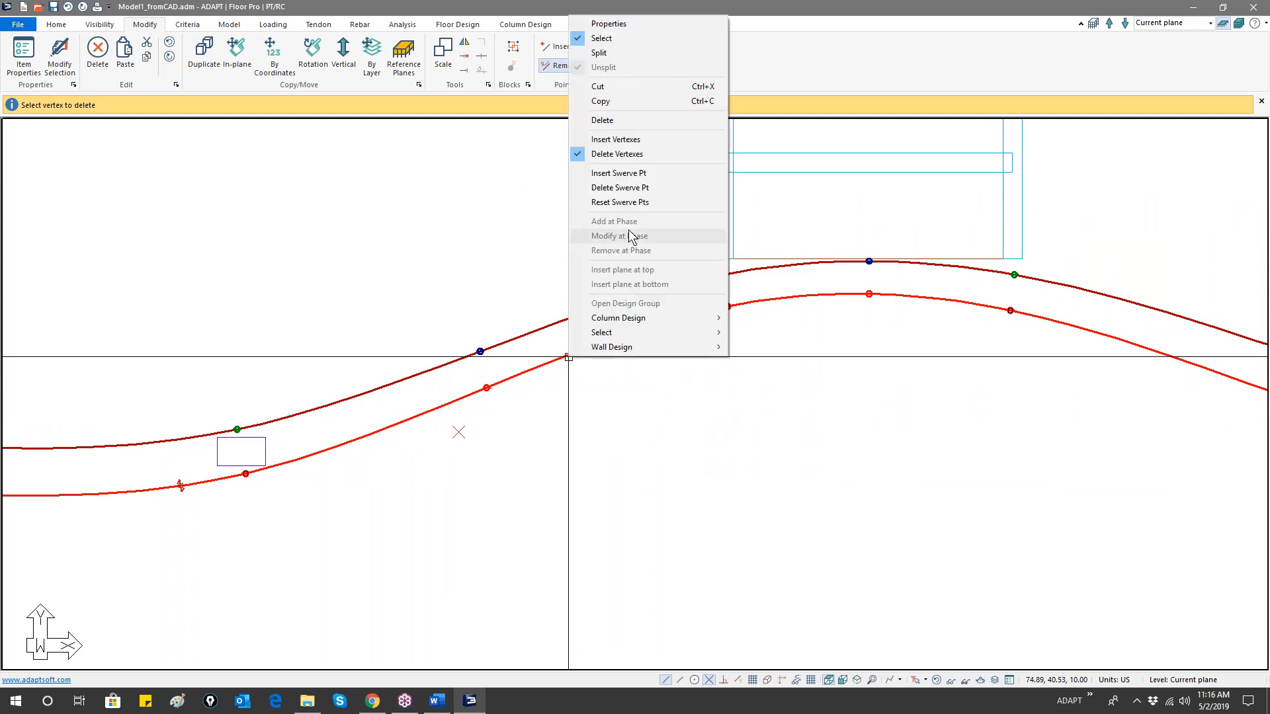
{"action": "left_click", "coordinate": [618, 173]}
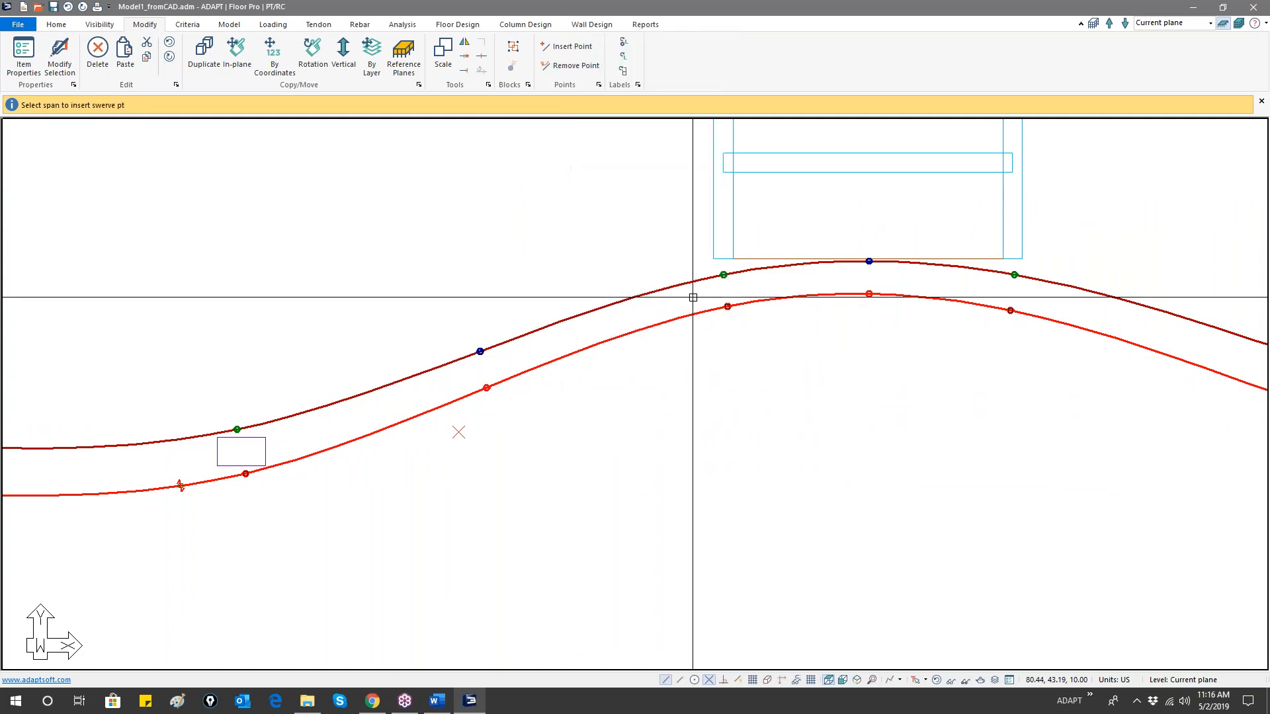
{"action": "left_click", "coordinate": [672, 287]}
{"action": "right_click", "coordinate": [672, 288]}
{"action": "left_click", "coordinate": [725, 413]}
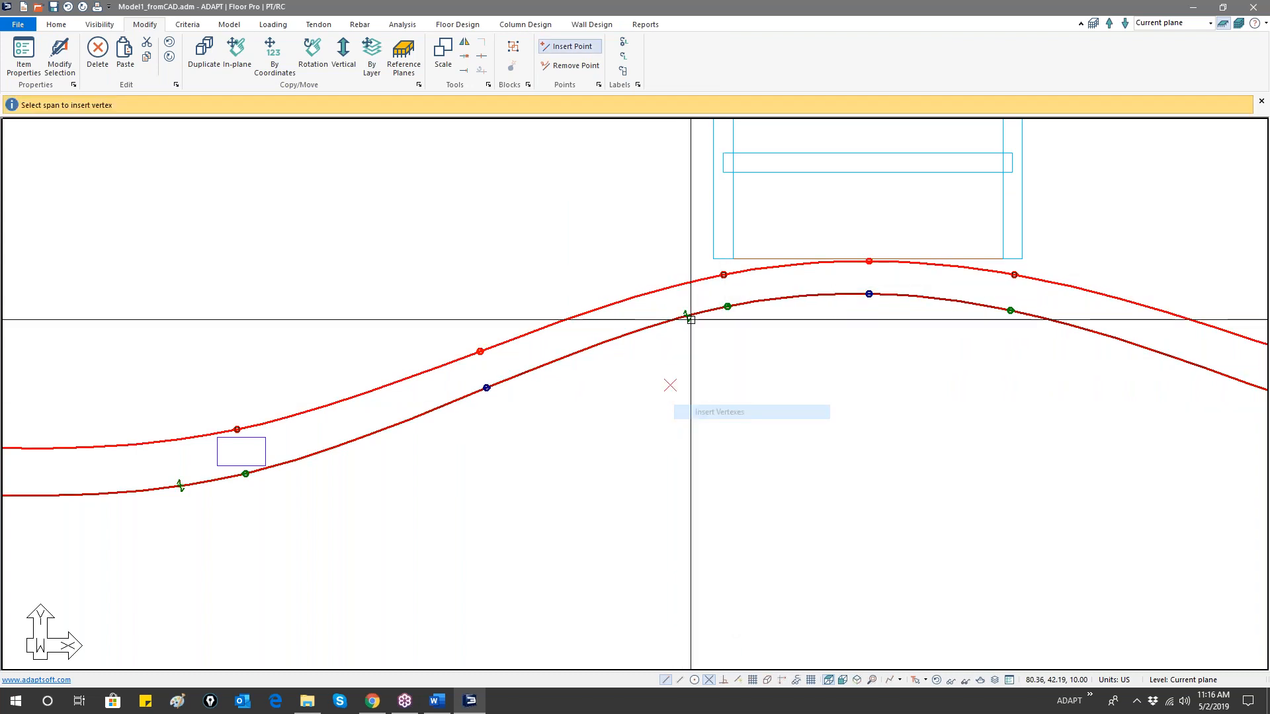
{"action": "left_click", "coordinate": [681, 284]}
{"action": "left_click", "coordinate": [447, 364]}
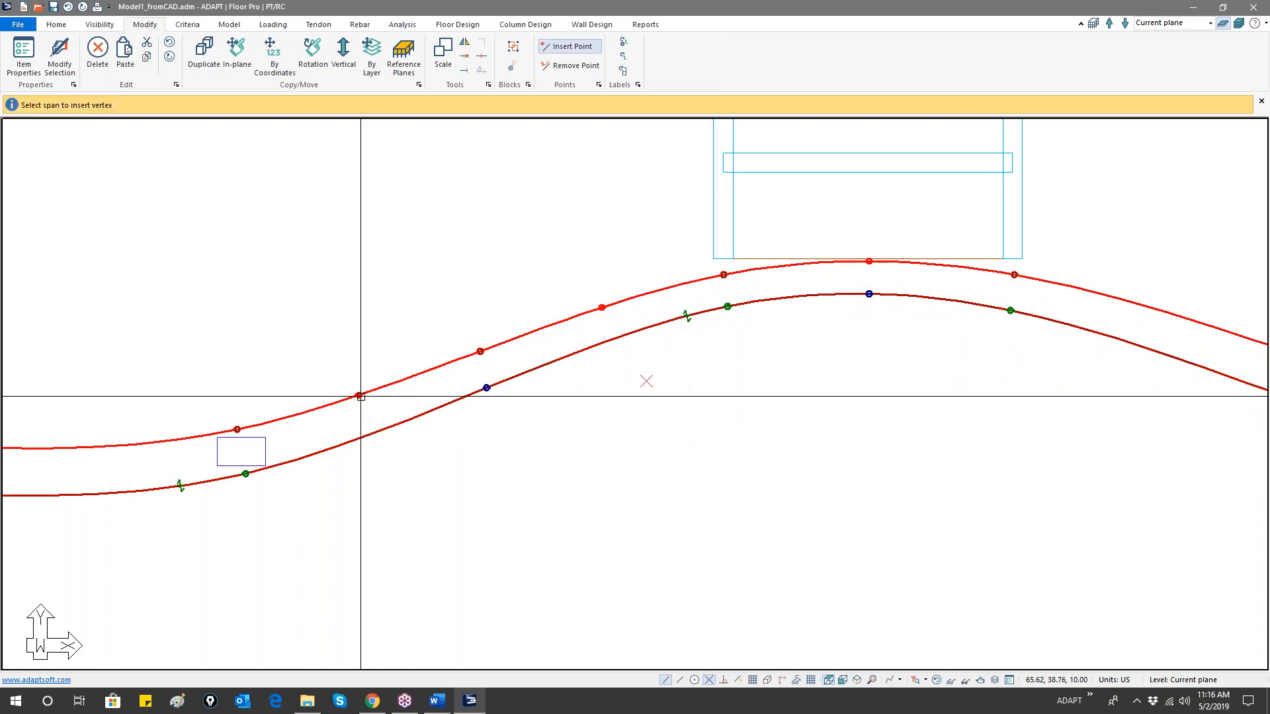
{"action": "right_click", "coordinate": [538, 333]}
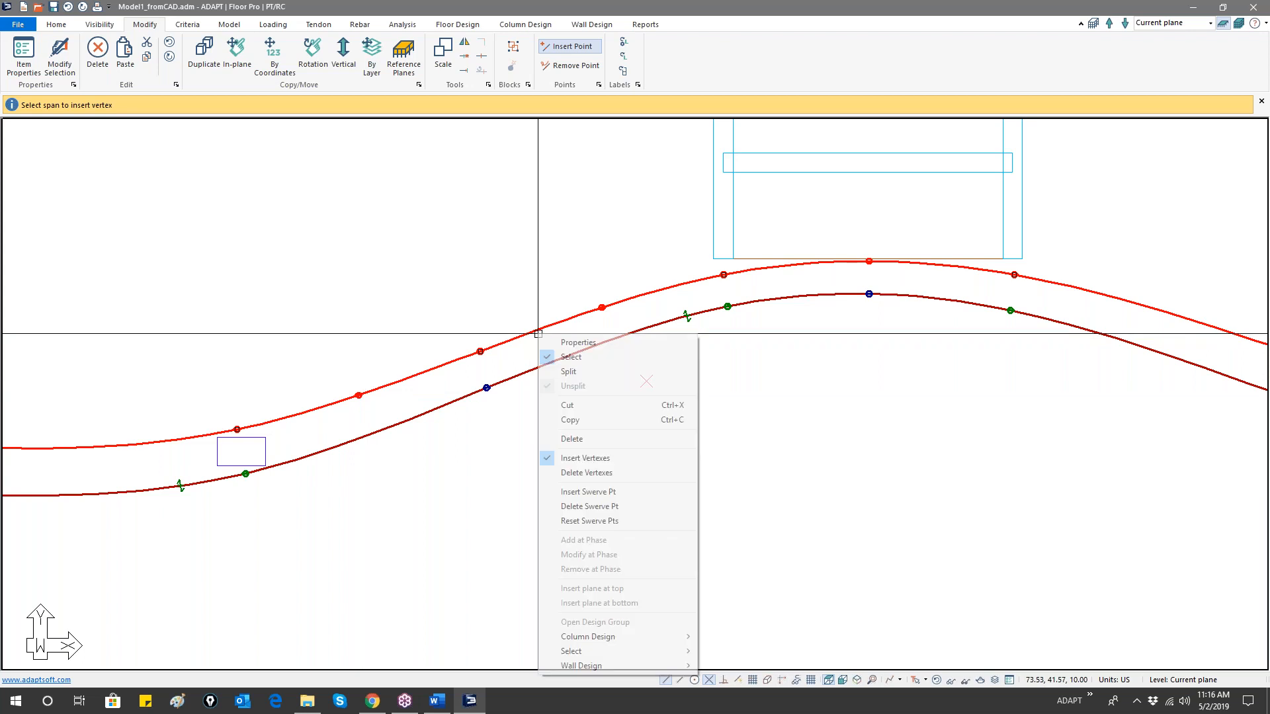
{"action": "left_click", "coordinate": [582, 469]}
{"action": "left_click", "coordinate": [358, 396]}
{"action": "left_click", "coordinate": [602, 308]}
- Insert a swerve point on the upper splined tendon just left of the core's left wall
{"action": "right_click", "coordinate": [642, 295]}
{"action": "left_click", "coordinate": [680, 457]}
{"action": "left_click", "coordinate": [680, 283]}
{"action": "middle_click_drag", "start_coordinate": [587, 321], "coordinate": [662, 276]}
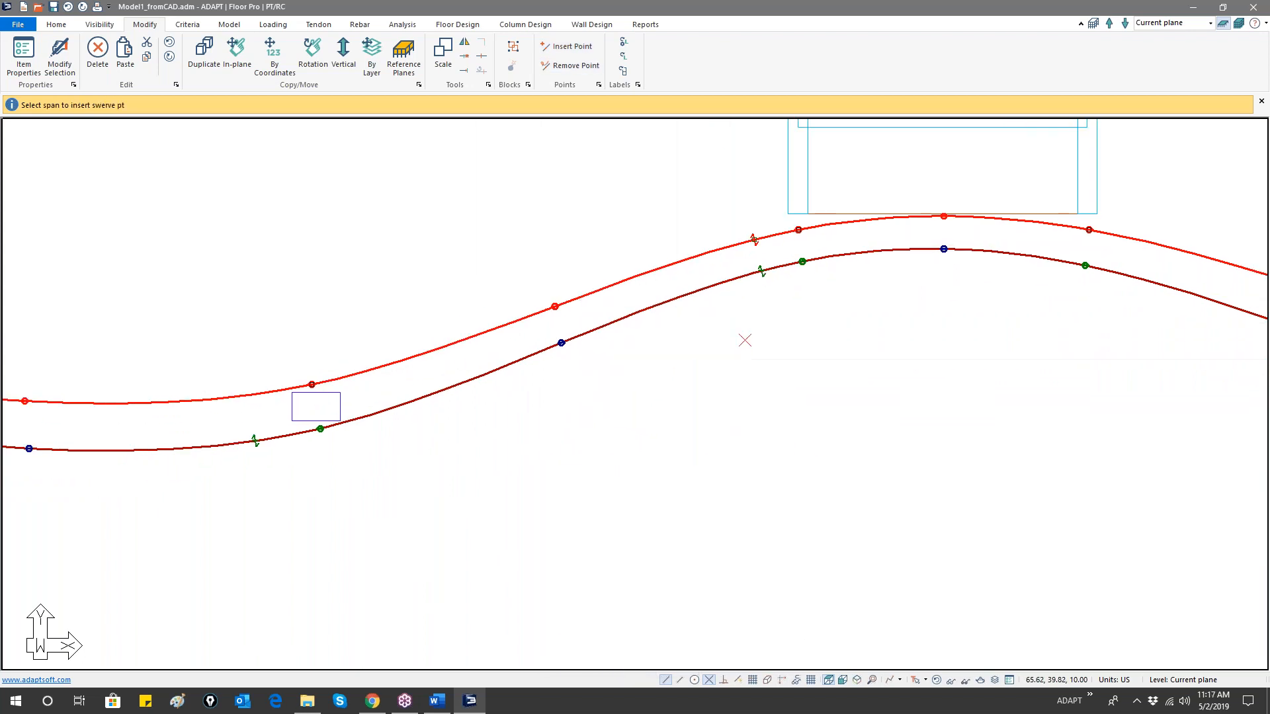
- Insert a swerve point on each splined tendon just past the column, on its side facing the core
{"action": "left_click", "coordinate": [318, 26]}
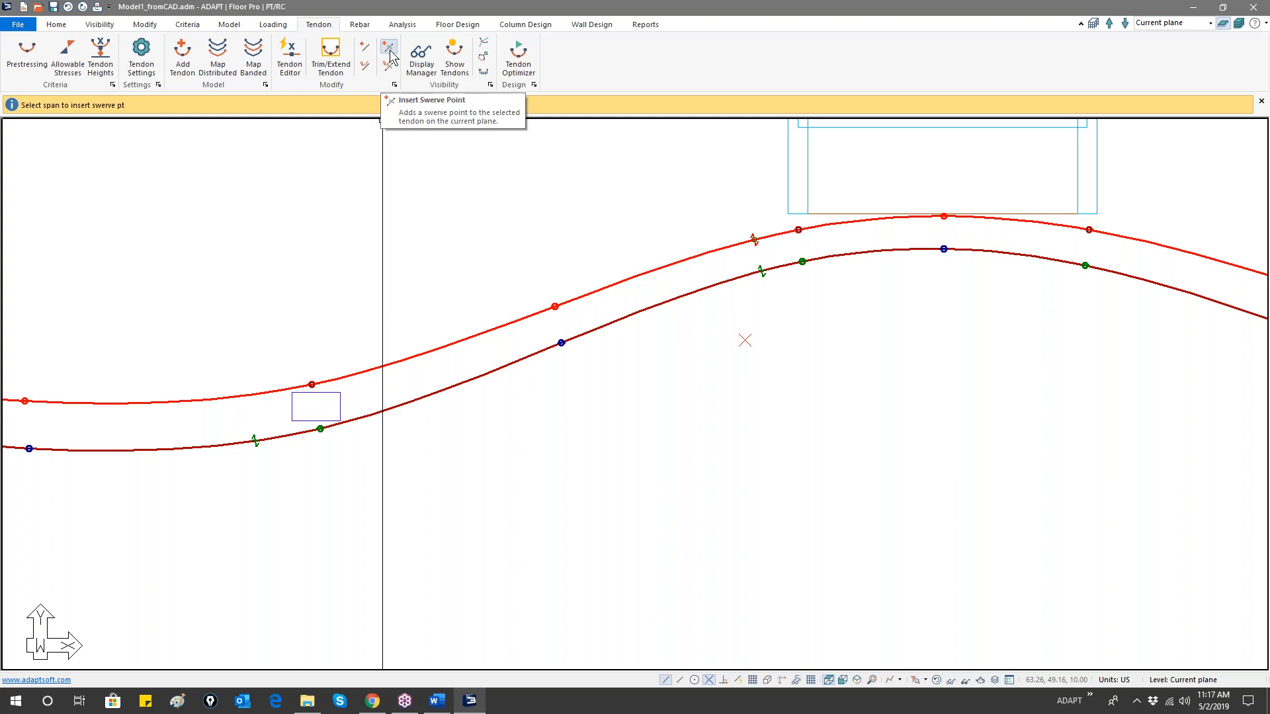
{"action": "left_click", "coordinate": [401, 362]}
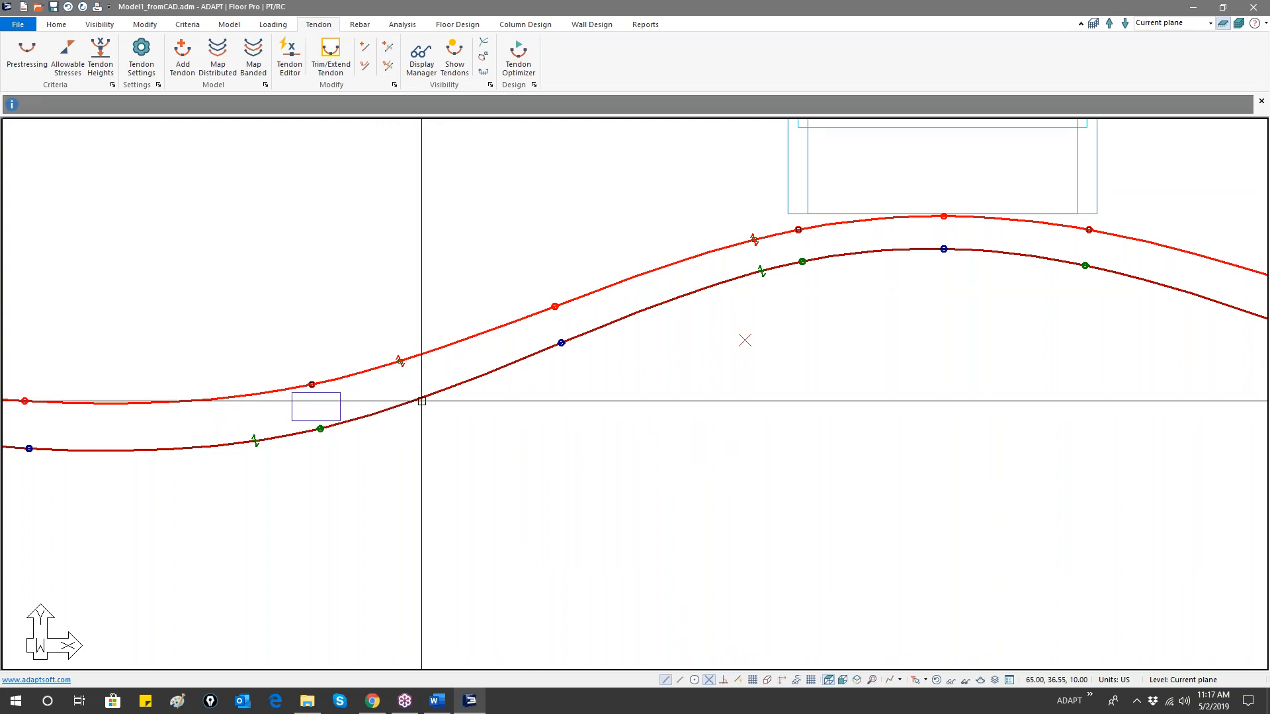
{"action": "right_click", "coordinate": [390, 412]}
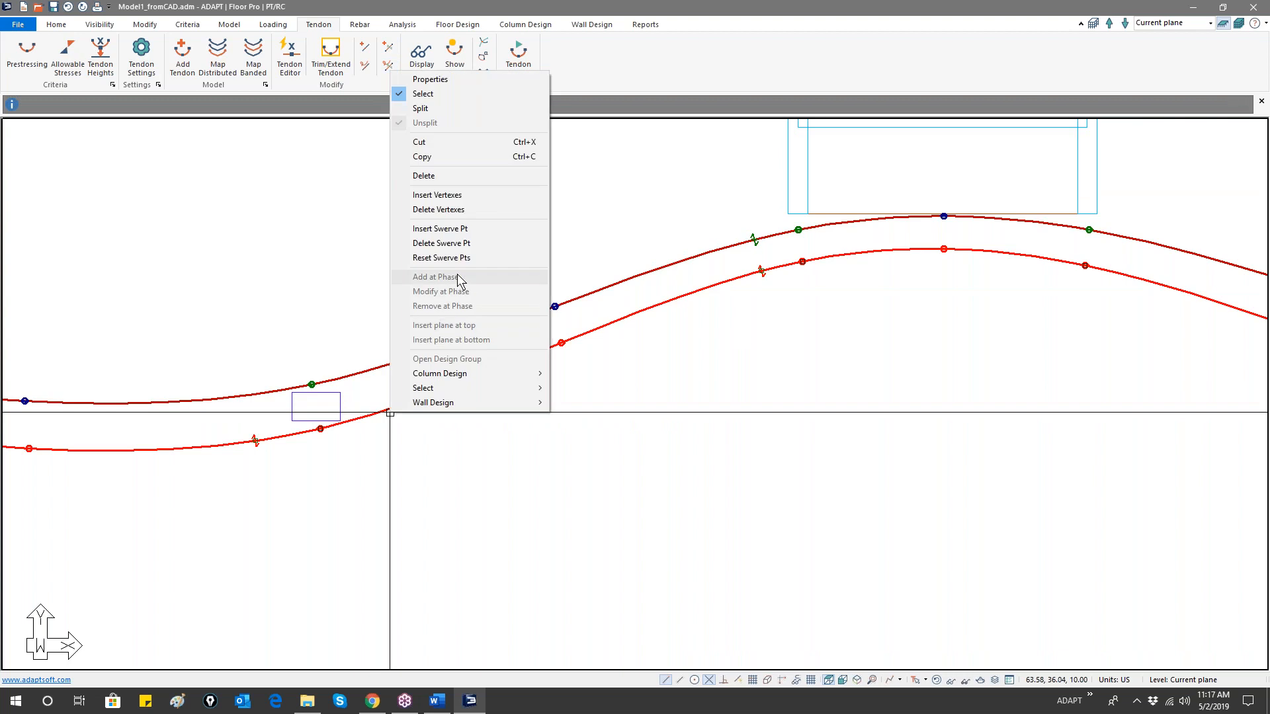
{"action": "left_click", "coordinate": [469, 230]}
{"action": "left_click", "coordinate": [403, 404]}
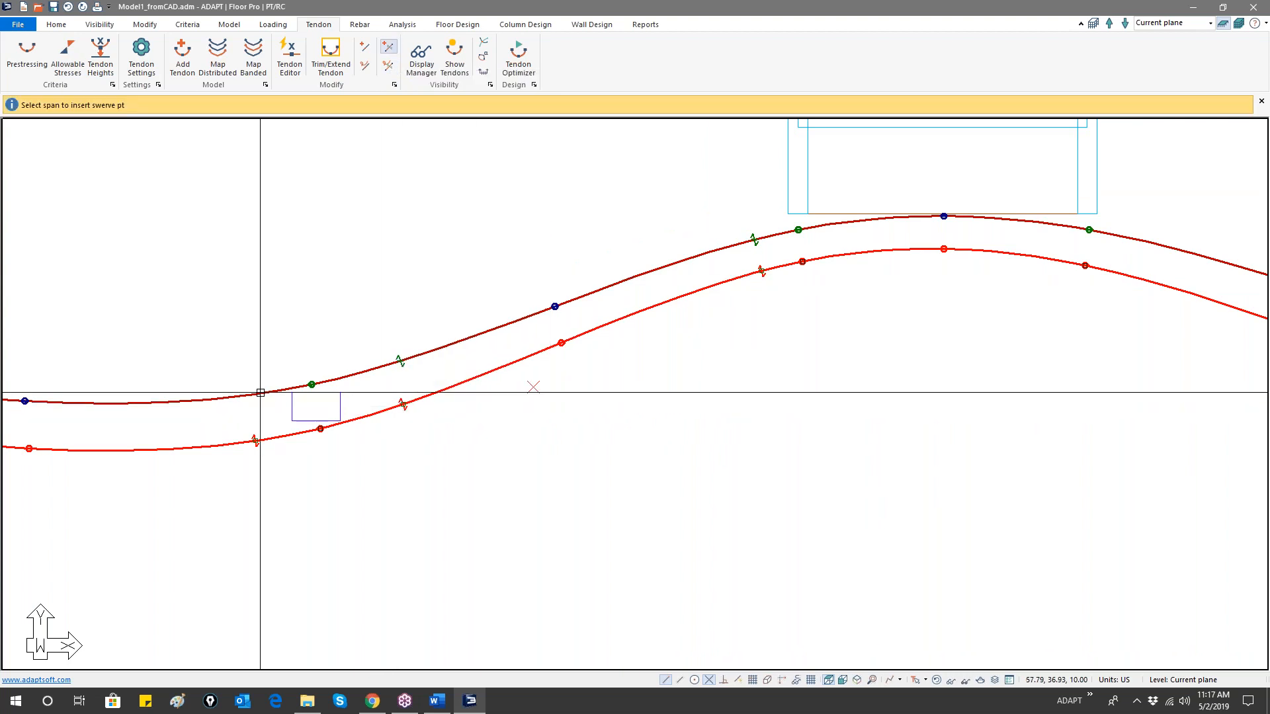
- Insert a swerve point on the upper splined tendon beside the column, on the side away from the core
{"action": "right_click", "coordinate": [258, 392]}
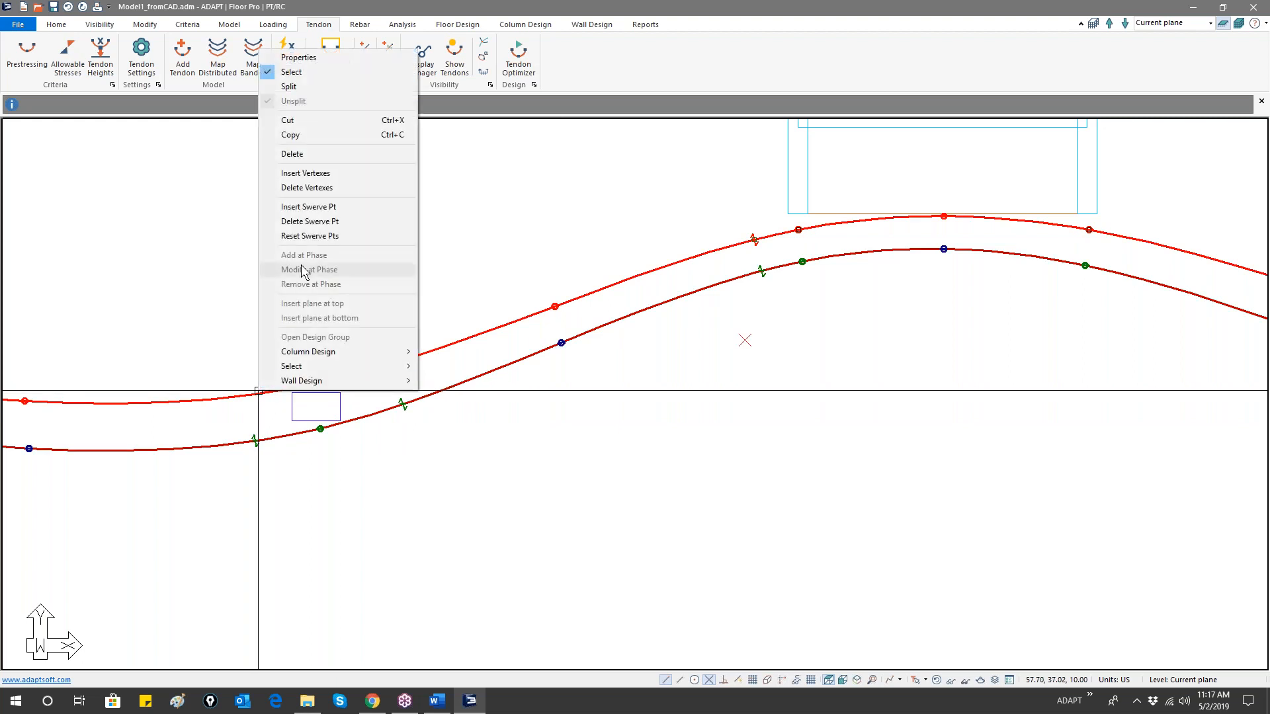
{"action": "left_click", "coordinate": [309, 212]}
{"action": "left_click", "coordinate": [247, 395]}
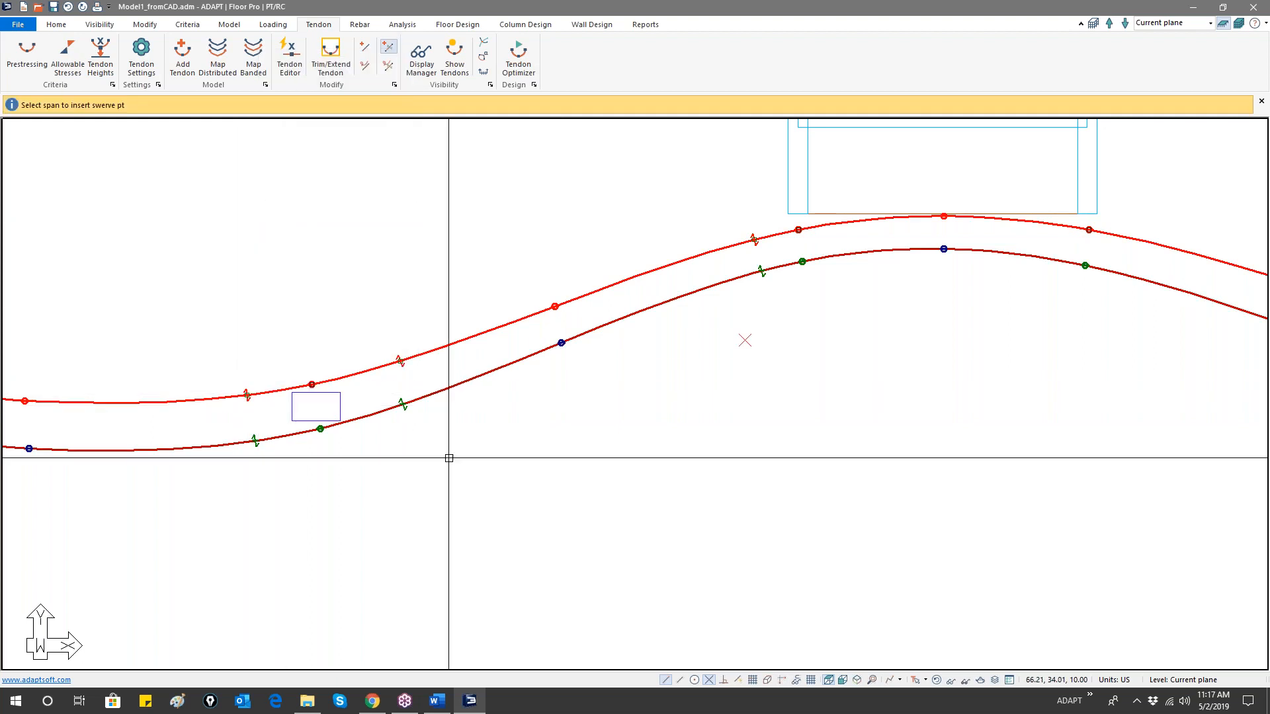
- Insert swerve points on the upper splined tendon just right of the core and near the start of the right-hand wall
{"action": "scroll", "coordinate": [499, 412], "scroll_direction": "down", "scroll_amount": 4}
{"action": "middle_click_drag", "start_coordinate": [989, 320], "coordinate": [626, 341]}
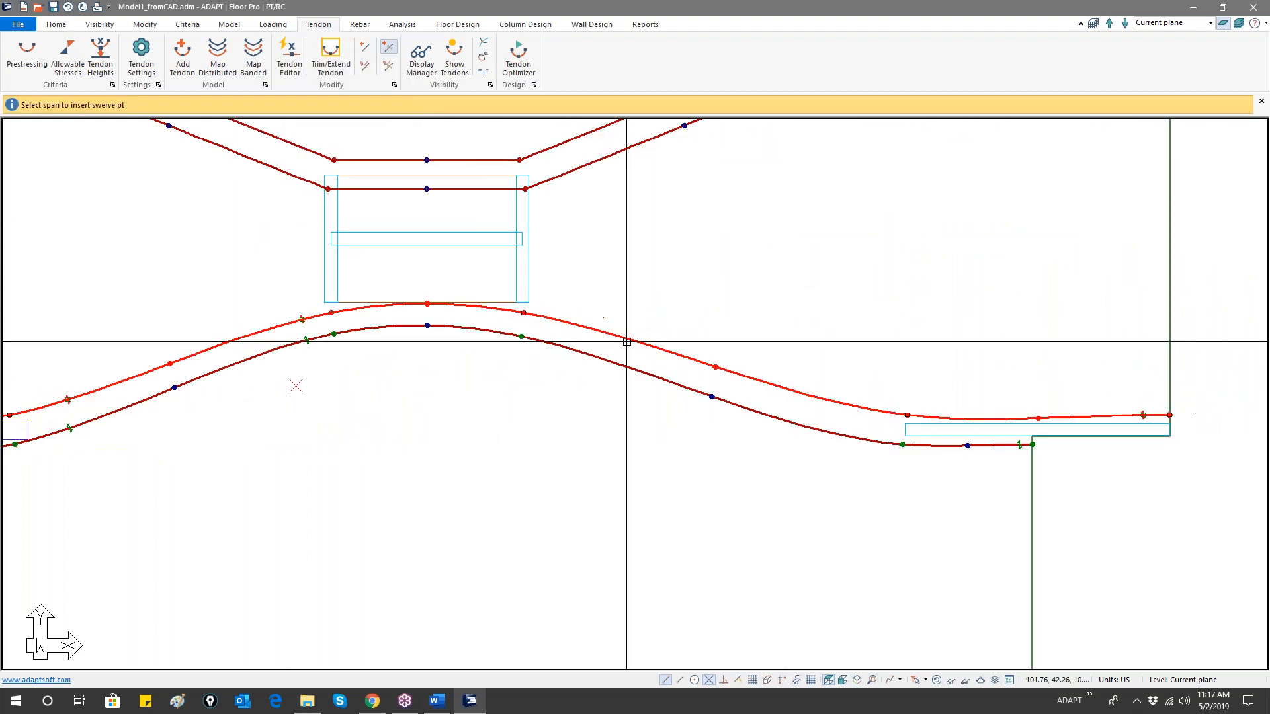
{"action": "left_click", "coordinate": [544, 317]}
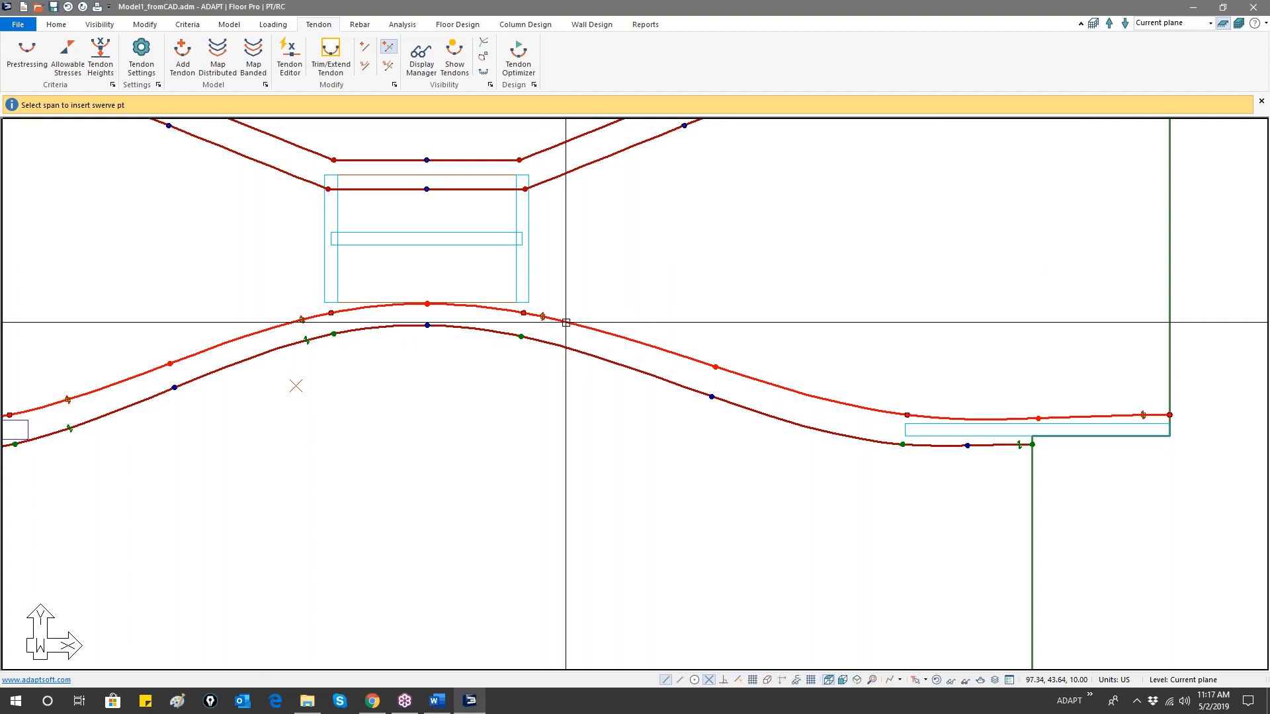
{"action": "left_click", "coordinate": [938, 418]}
{"action": "key", "text": "Escape"}
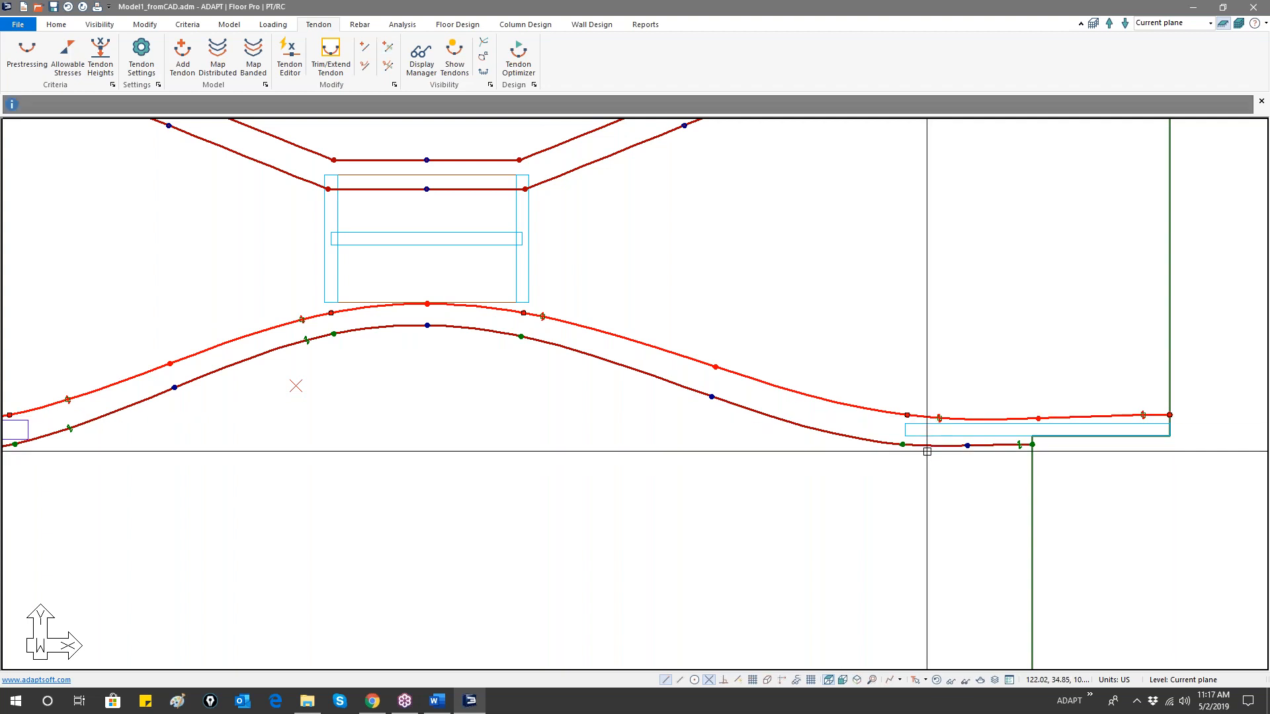
- Insert swerve points on the lower splined tendon just right of the core and near the start of the right-hand wall
{"action": "left_click", "coordinate": [844, 437]}
{"action": "right_click", "coordinate": [845, 438]}
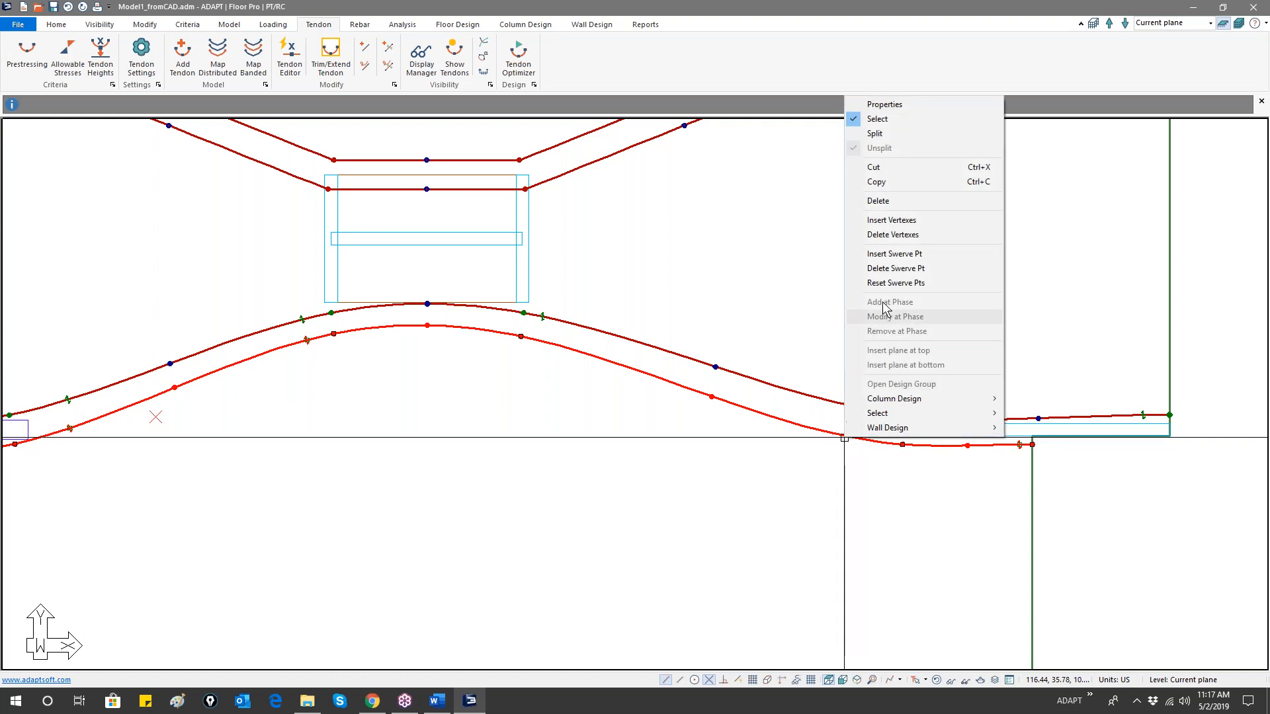
{"action": "left_click", "coordinate": [894, 254]}
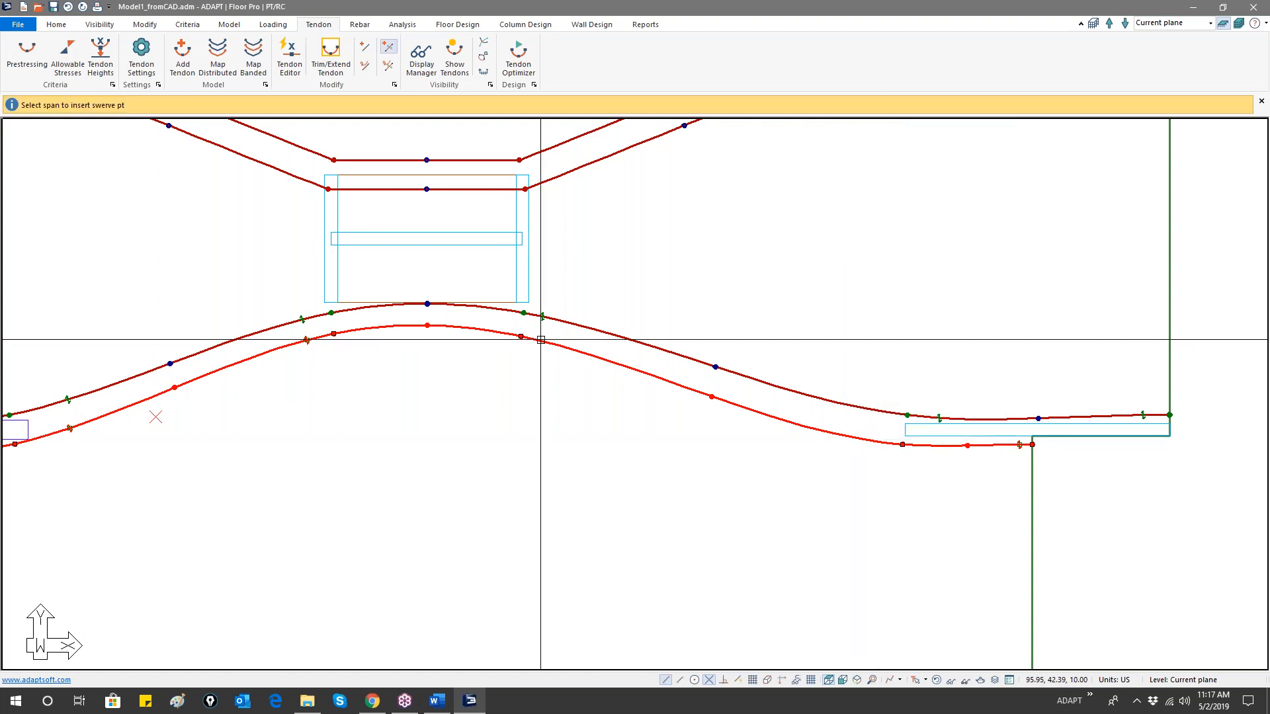
{"action": "left_click", "coordinate": [933, 449]}
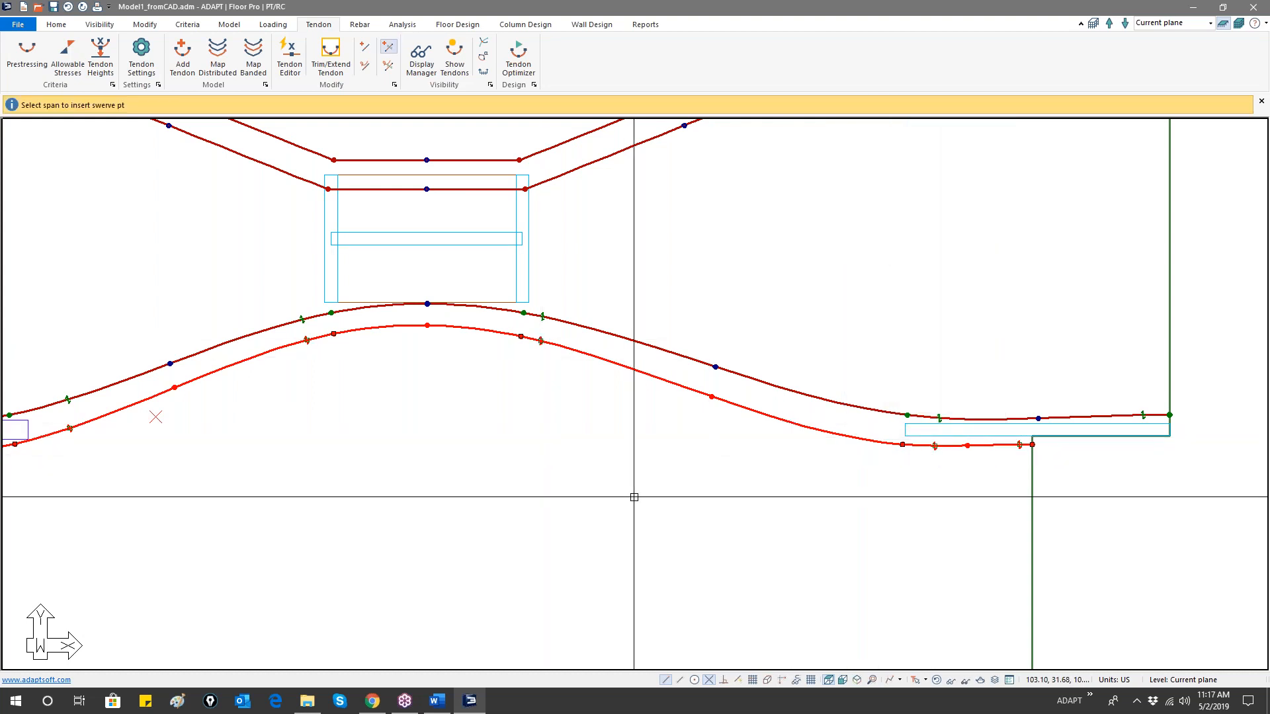
{"action": "scroll", "coordinate": [509, 481], "scroll_direction": "down", "scroll_amount": 1}
{"action": "key", "text": "Escape"}
- Move the upper tendon's two swerve points flanking the core outward and up so it runs straight beneath the core walls
{"action": "middle_click_drag", "start_coordinate": [610, 377], "coordinate": [721, 388]}
{"action": "scroll", "coordinate": [485, 381], "scroll_direction": "up", "scroll_amount": 4}
{"action": "left_click", "coordinate": [428, 324]}
{"action": "left_click_drag", "start_coordinate": [416, 328], "coordinate": [406, 321]}
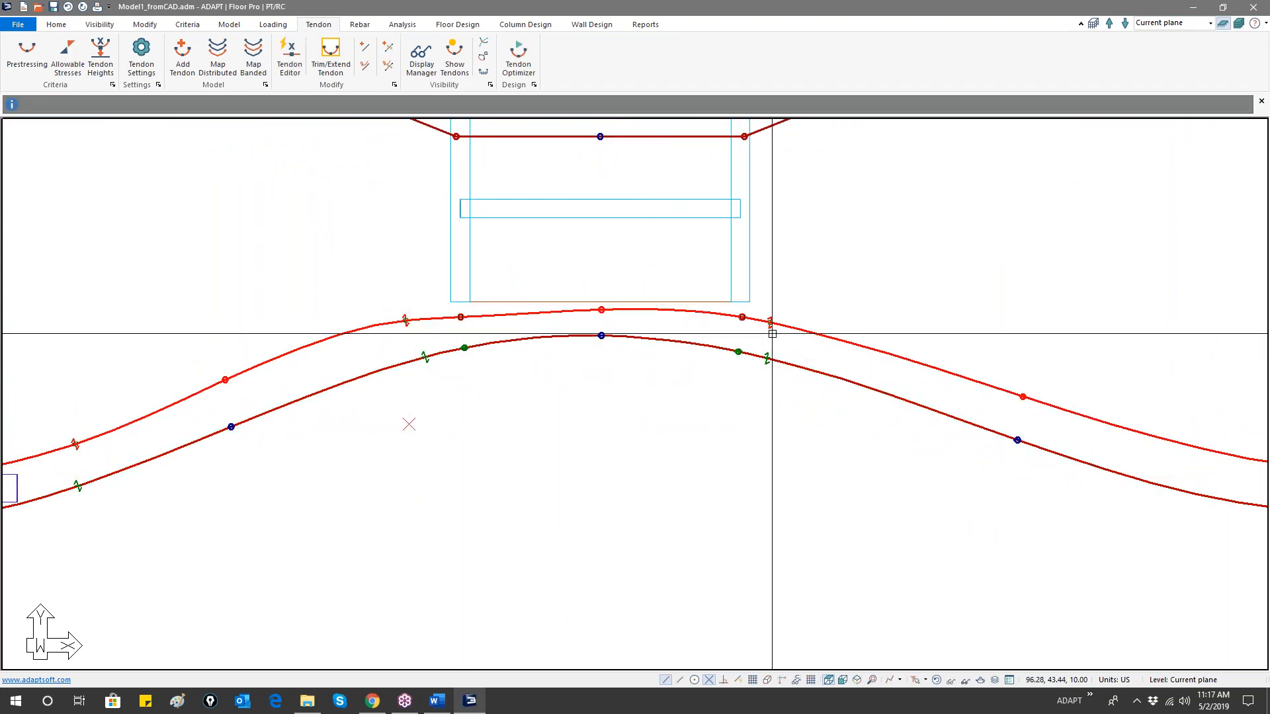
{"action": "left_click_drag", "start_coordinate": [771, 322], "coordinate": [798, 318]}
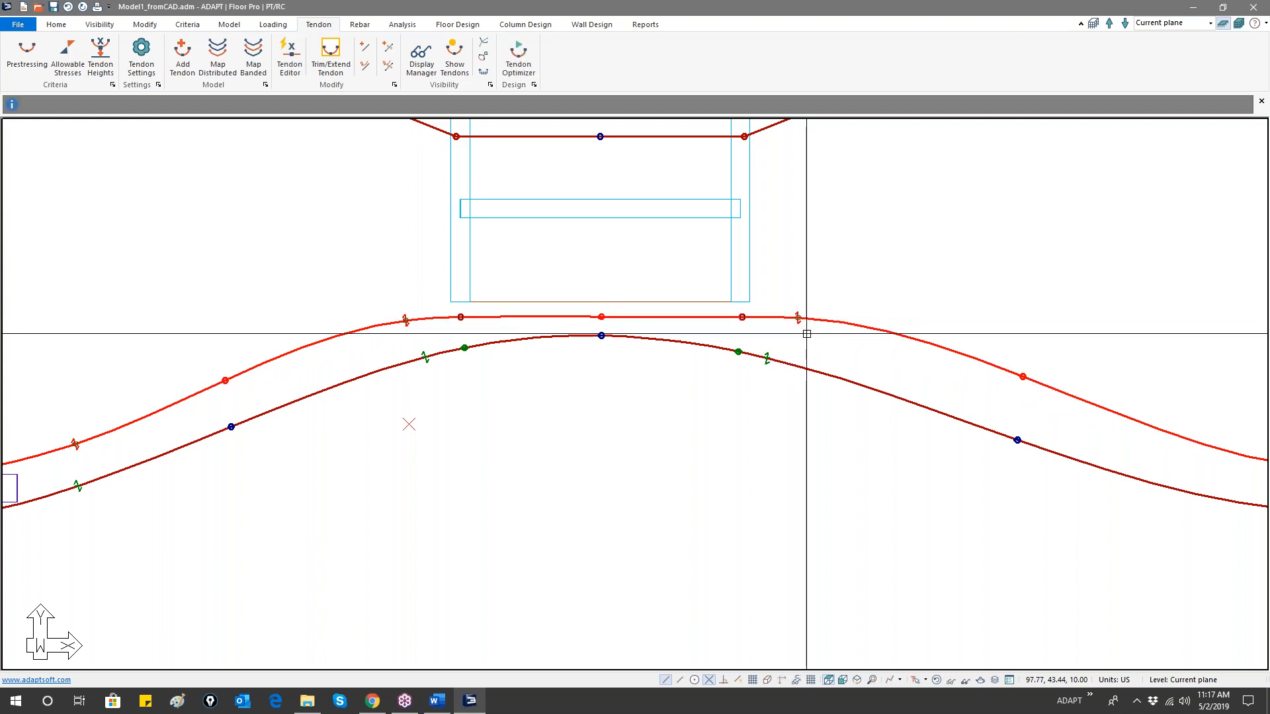
- Move the upper splined tendon's swerve point on the left side of the column left and up to flatten the tendon
{"action": "scroll", "coordinate": [569, 344], "scroll_direction": "down", "scroll_amount": 4}
{"action": "middle_click_drag", "start_coordinate": [227, 470], "coordinate": [507, 431]}
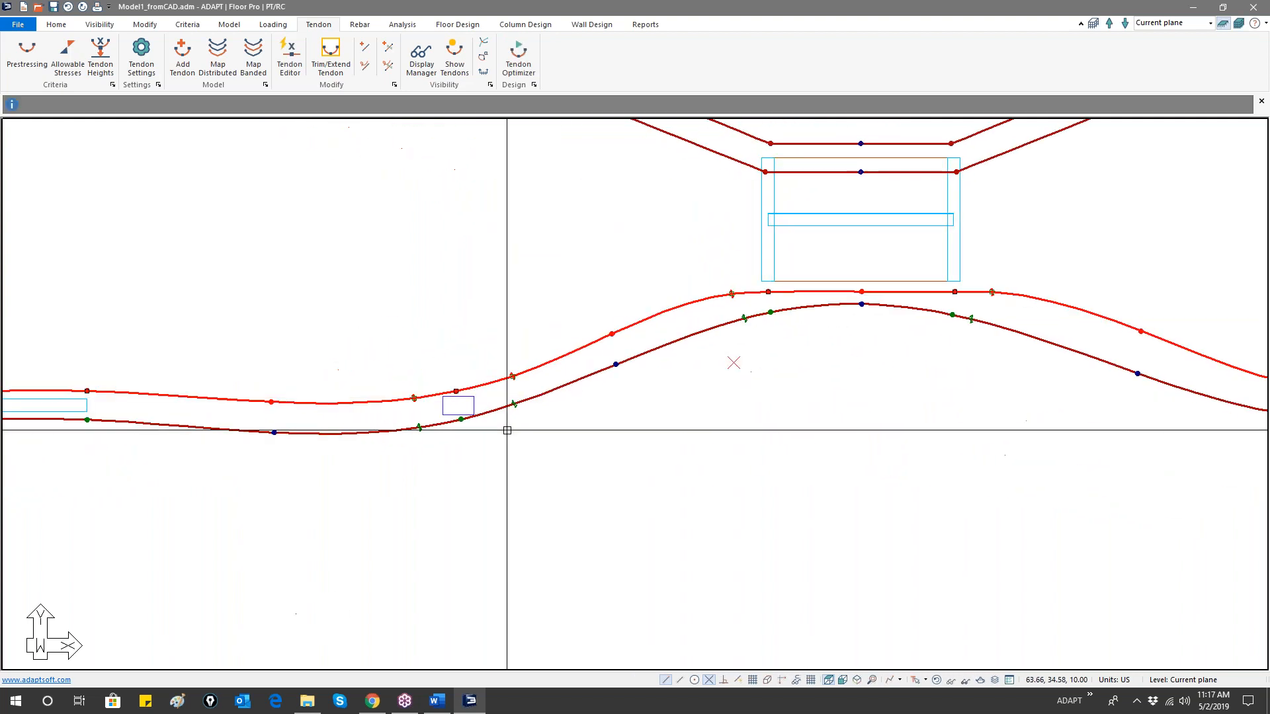
{"action": "left_click_drag", "start_coordinate": [413, 397], "coordinate": [411, 388]}
{"action": "left_click", "coordinate": [410, 388]}
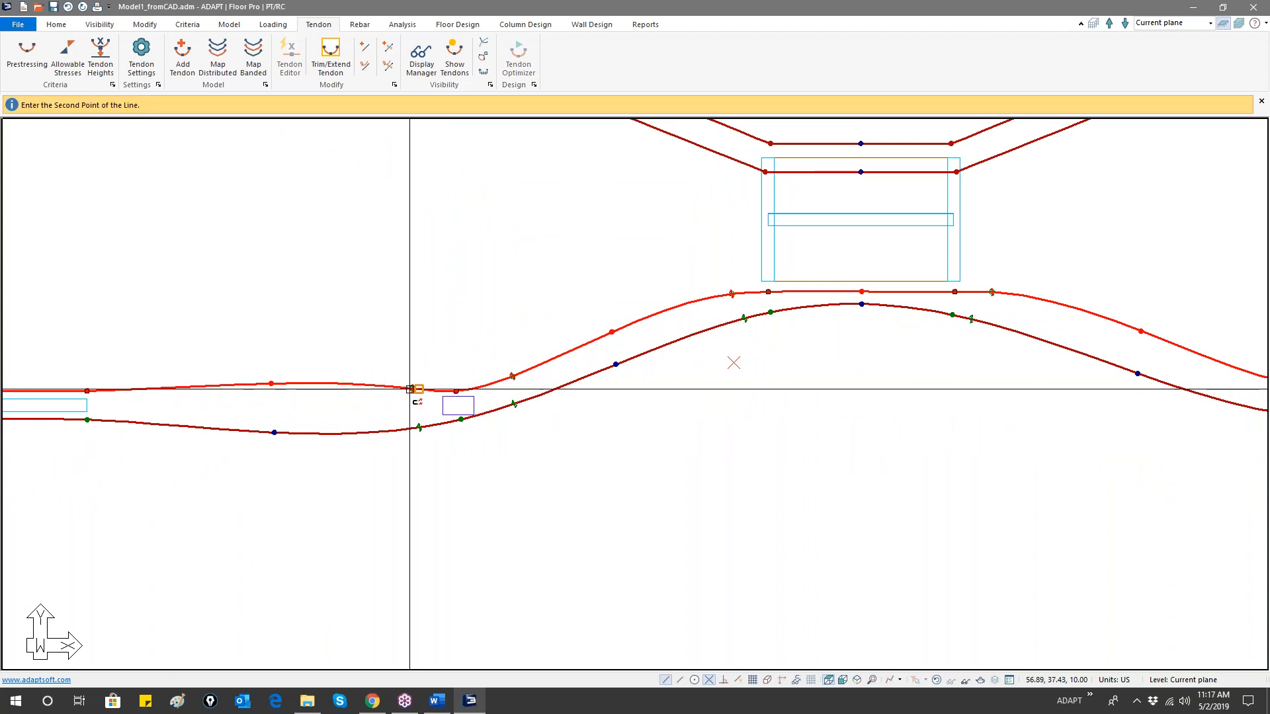
{"action": "left_click", "coordinate": [401, 395]}
{"action": "left_click", "coordinate": [399, 395]}
{"action": "left_click", "coordinate": [409, 392]}
{"action": "left_click", "coordinate": [409, 392]}
{"action": "left_click", "coordinate": [402, 394]}
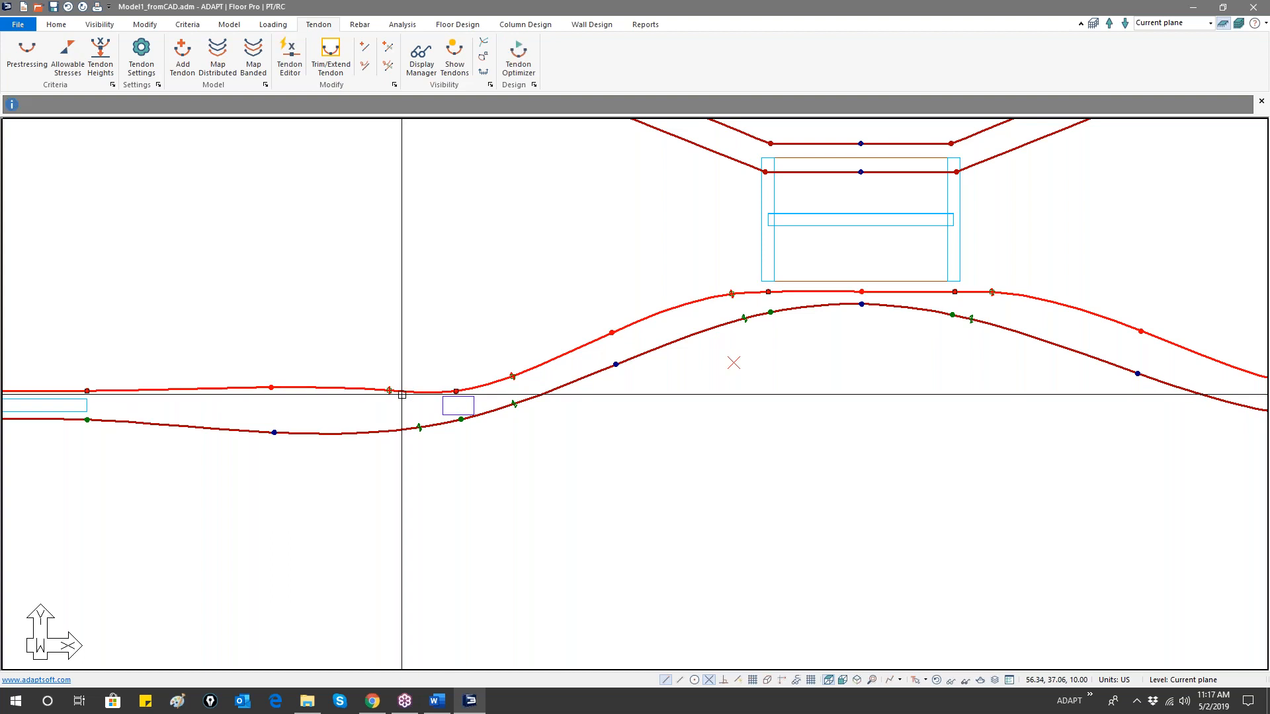
{"action": "left_click", "coordinate": [388, 391]}
{"action": "scroll", "coordinate": [393, 394], "scroll_direction": "up", "scroll_amount": 2}
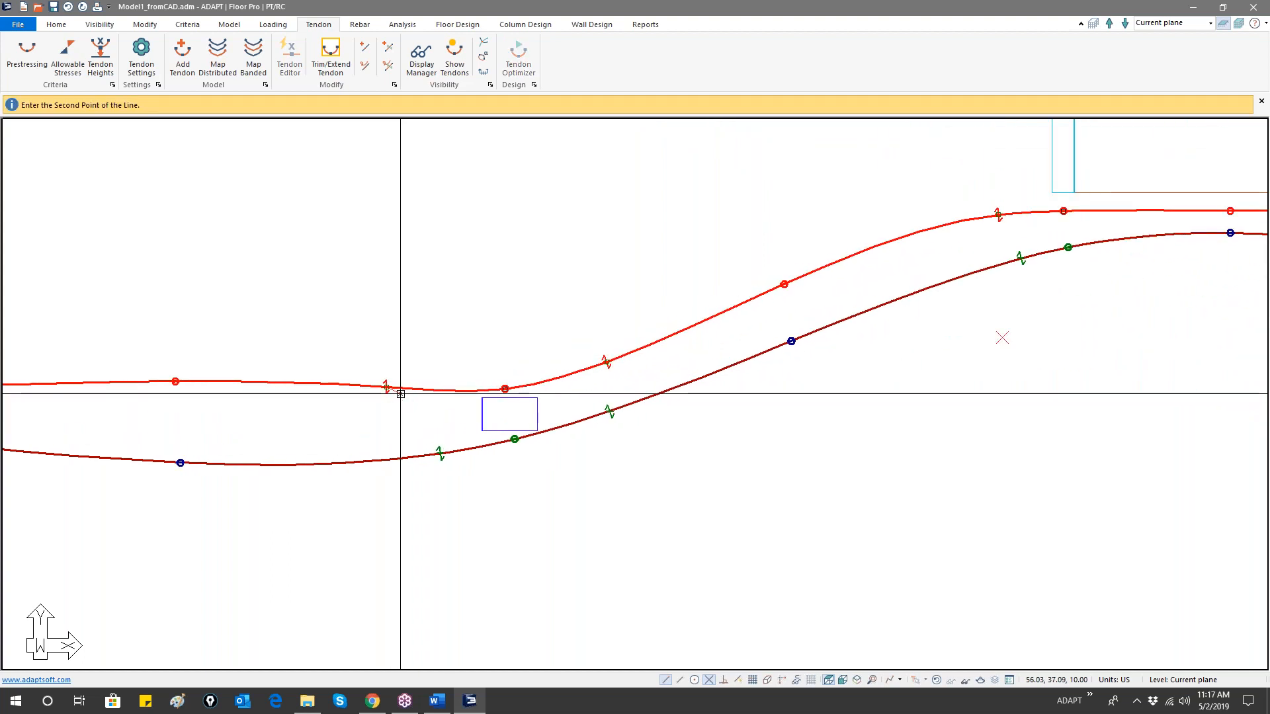
{"action": "left_click", "coordinate": [399, 396]}
- Move the lower tendon's swerve points on both sides of the column outward so it runs flatter beneath the column
{"action": "scroll", "coordinate": [423, 410], "scroll_direction": "down", "scroll_amount": 3}
{"action": "left_click", "coordinate": [420, 405]}
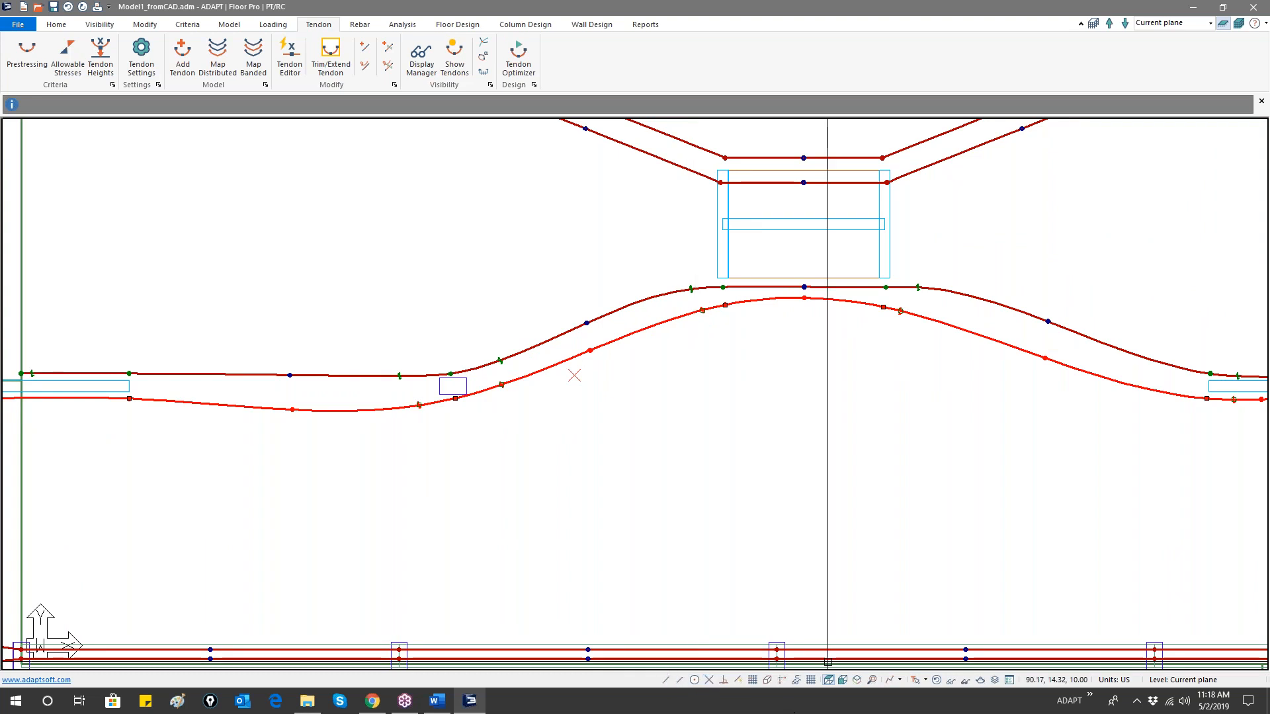
{"action": "left_click", "coordinate": [422, 406]}
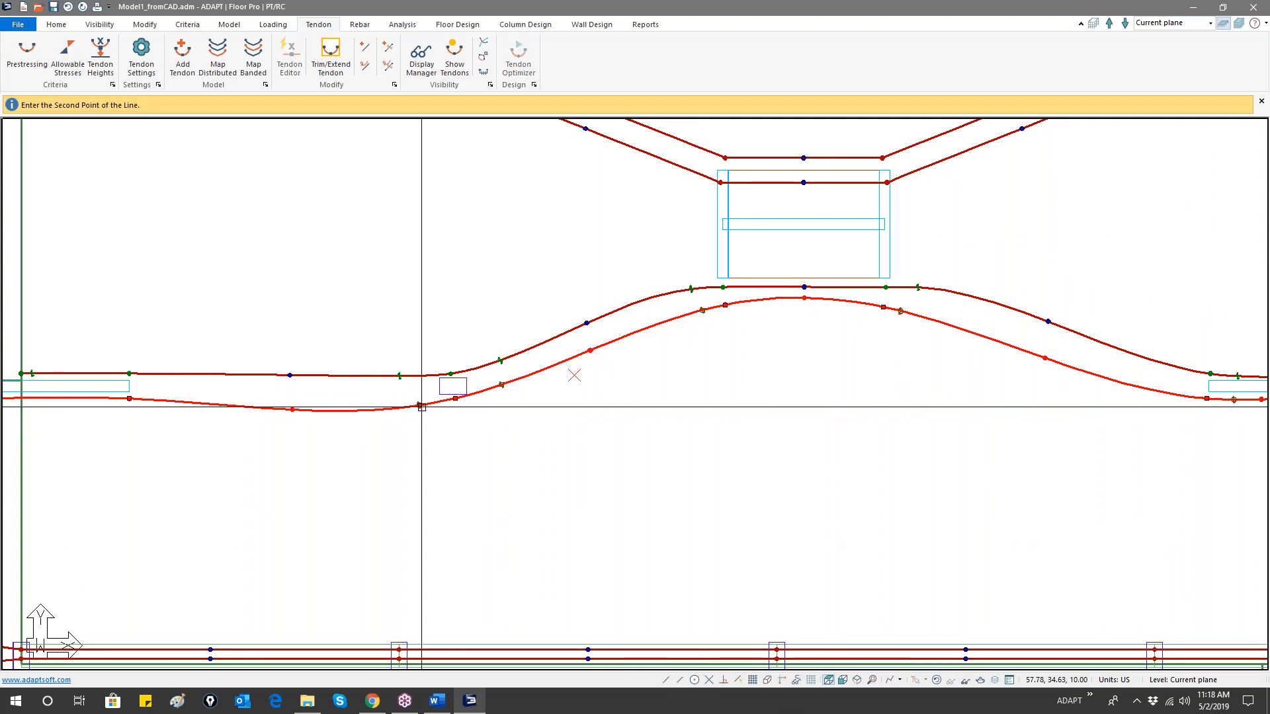
{"action": "left_click", "coordinate": [508, 391]}
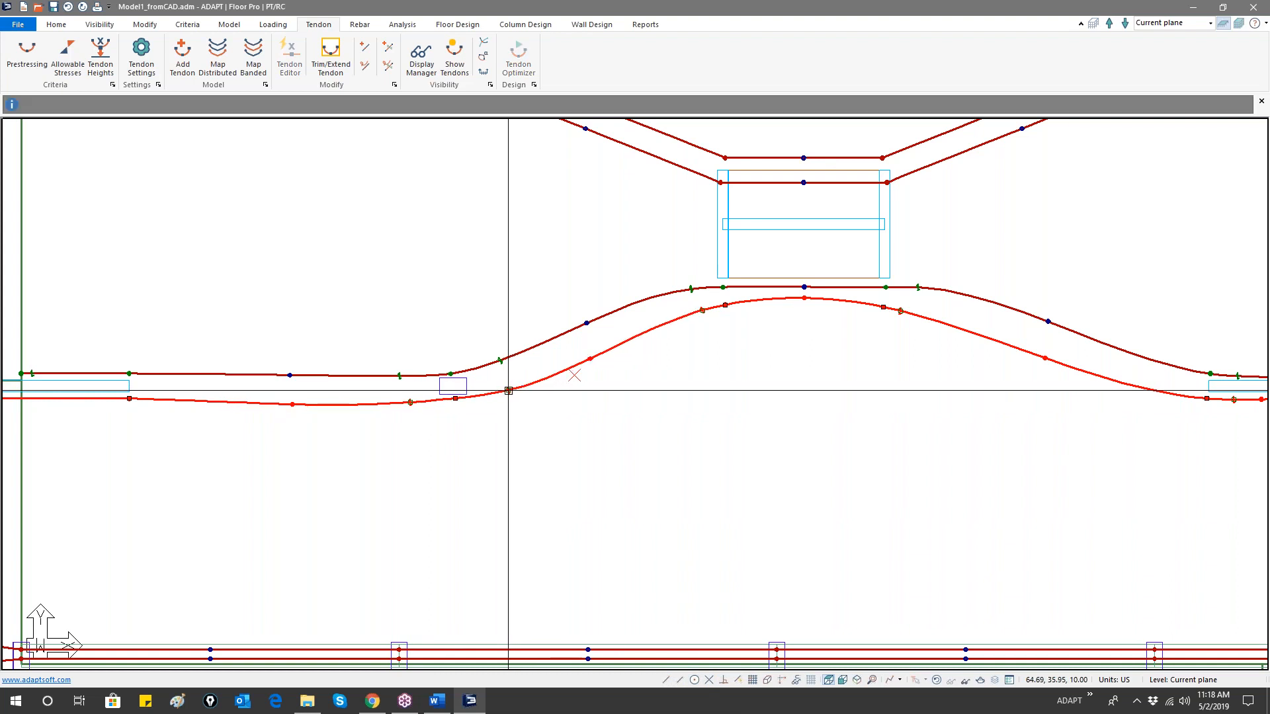
{"action": "left_click", "coordinate": [402, 401]}
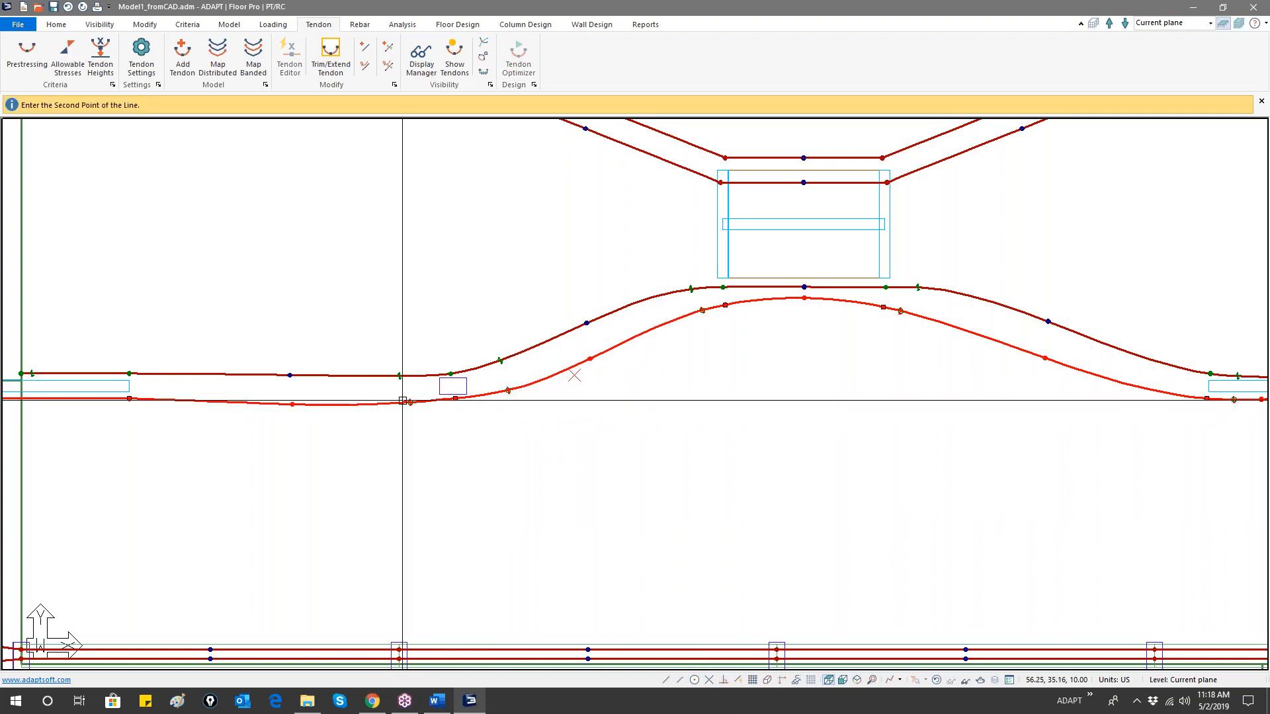
{"action": "left_click", "coordinate": [402, 401]}
- Move the lower tendon's two swerve points flanking the core outward so it runs nearly straight beneath the core walls
{"action": "middle_click_drag", "start_coordinate": [884, 382], "coordinate": [538, 433]}
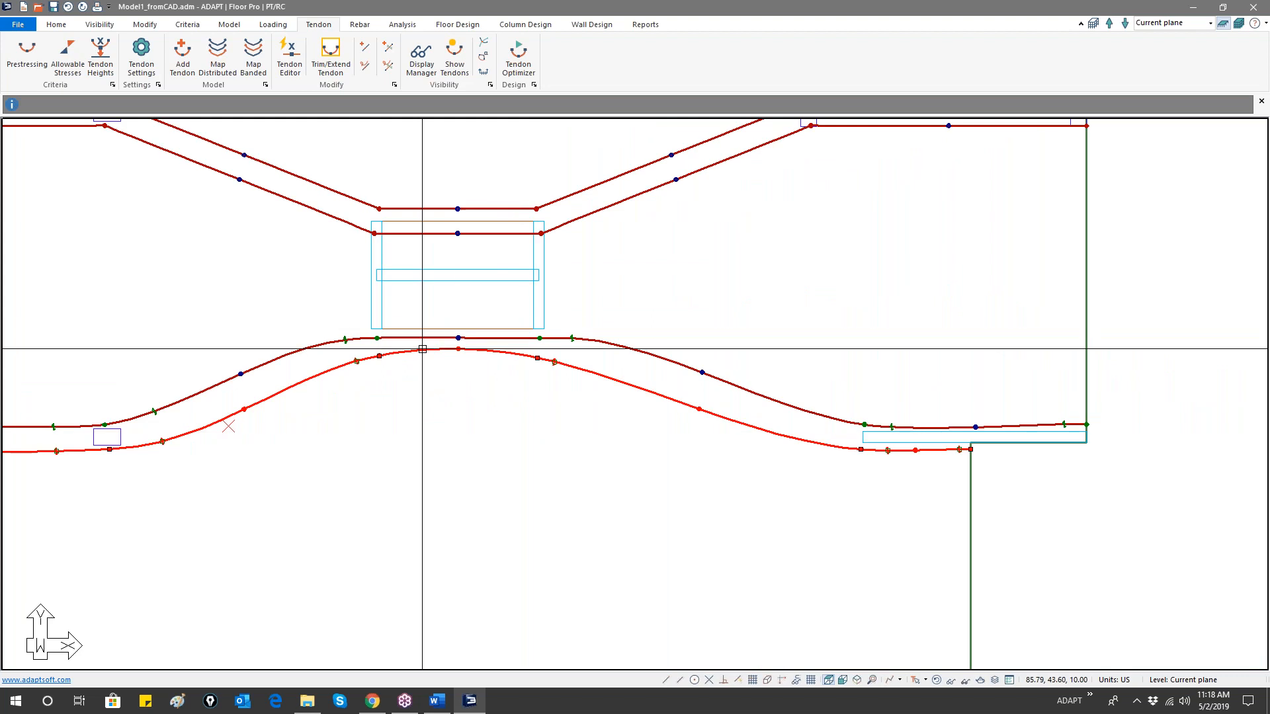
{"action": "left_click", "coordinate": [356, 359]}
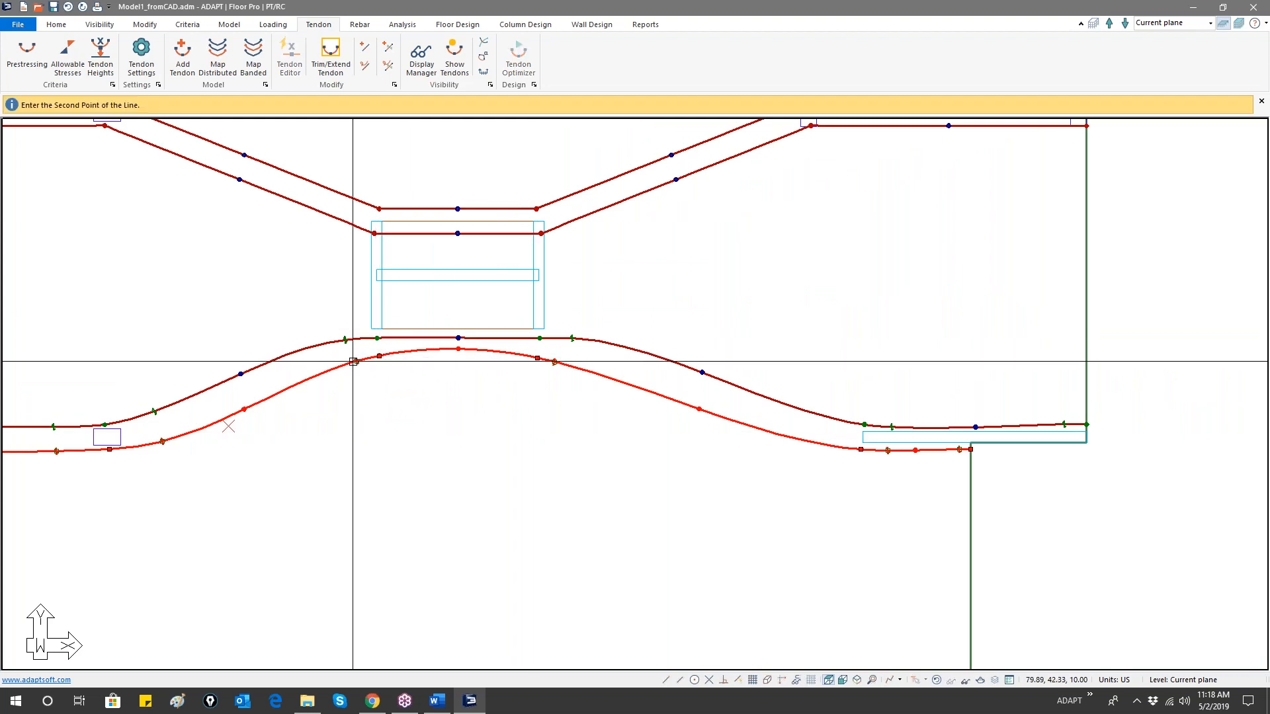
{"action": "left_click", "coordinate": [347, 357]}
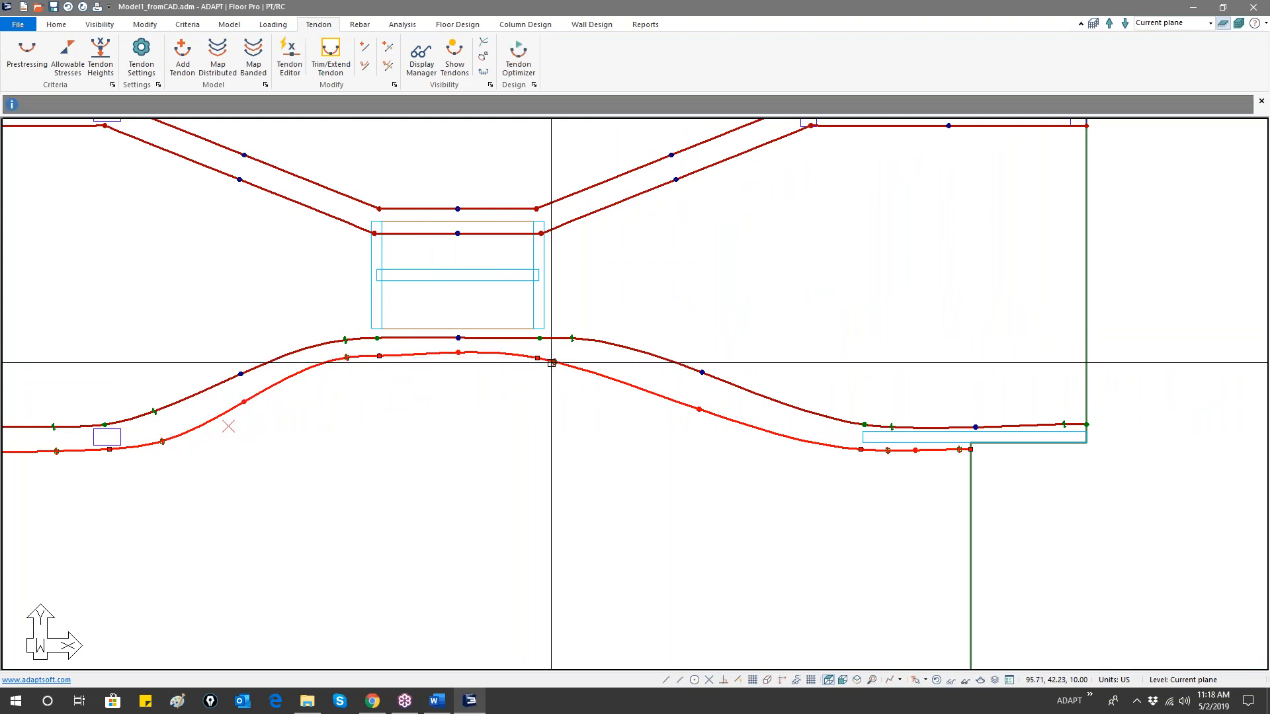
{"action": "left_click", "coordinate": [577, 360]}
{"action": "left_click", "coordinate": [574, 360]}
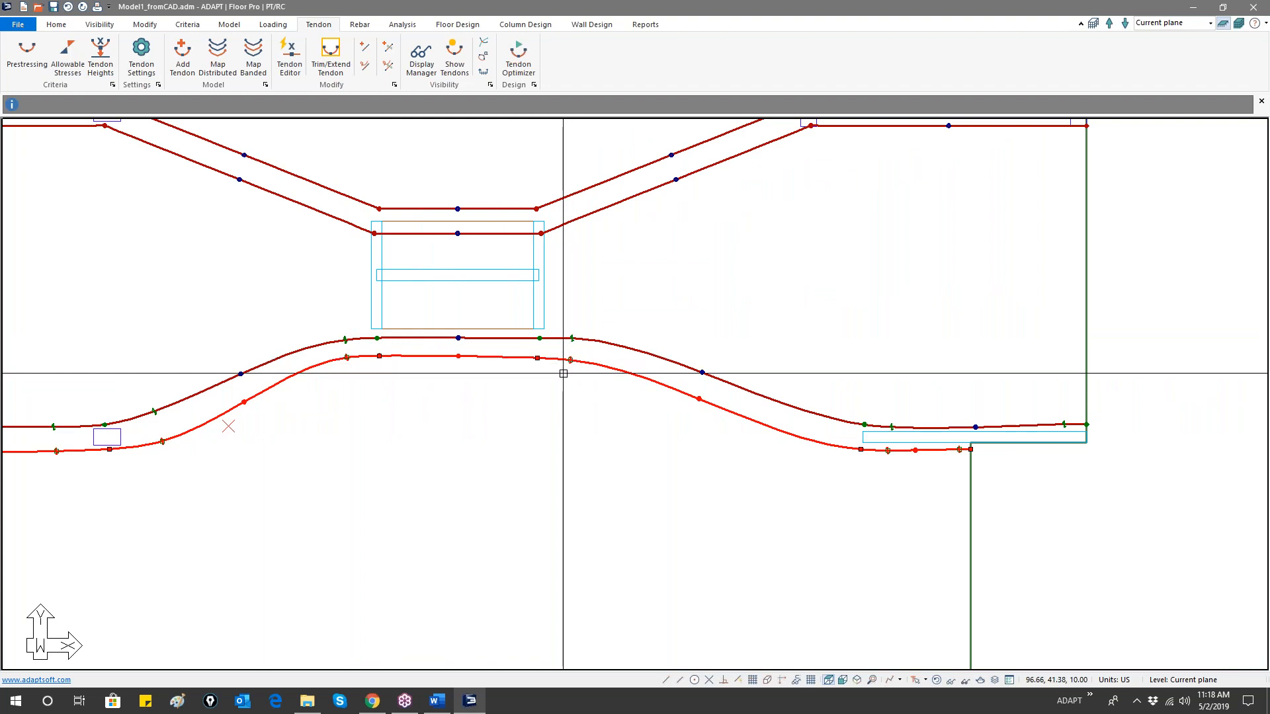
- Adjust the upper tendon's swerve point near the start of the right-hand wall so the tendon runs straight along it, and clear the selection
{"action": "scroll", "coordinate": [632, 420], "scroll_direction": "down", "scroll_amount": 2}
{"action": "scroll", "coordinate": [865, 431], "scroll_direction": "up", "scroll_amount": 2}
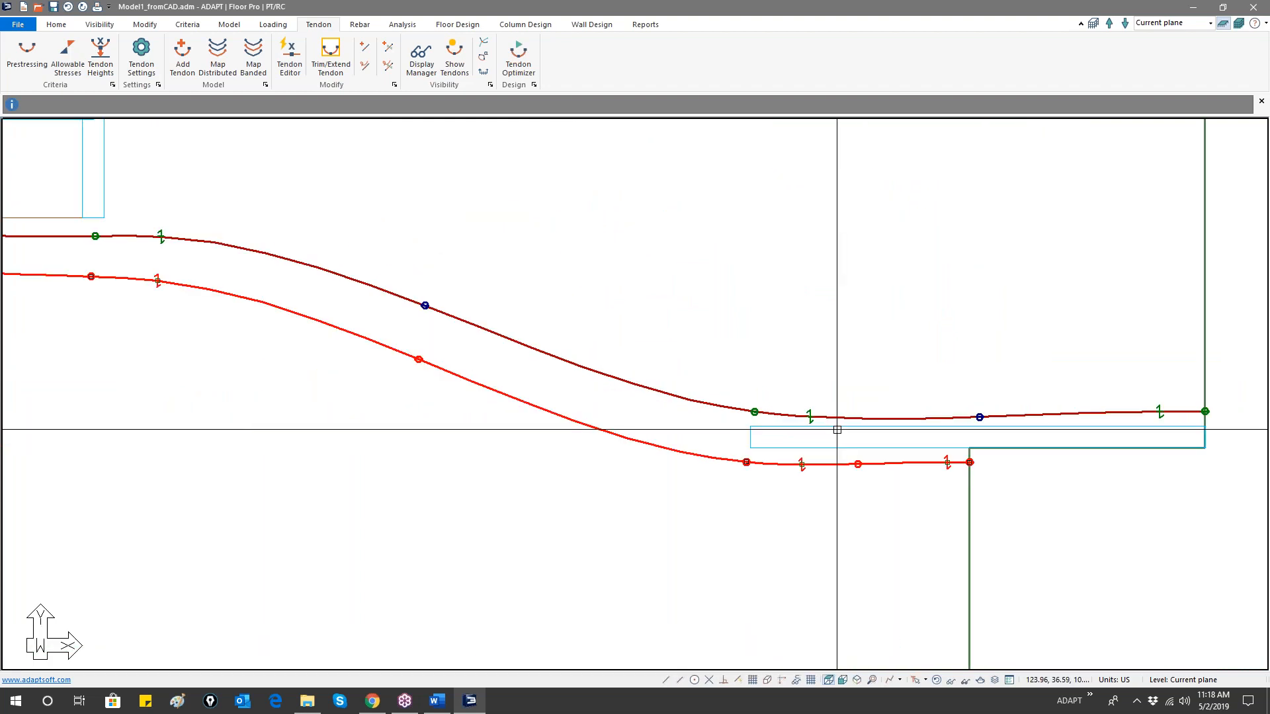
{"action": "left_click", "coordinate": [830, 413]}
{"action": "left_click", "coordinate": [815, 416]}
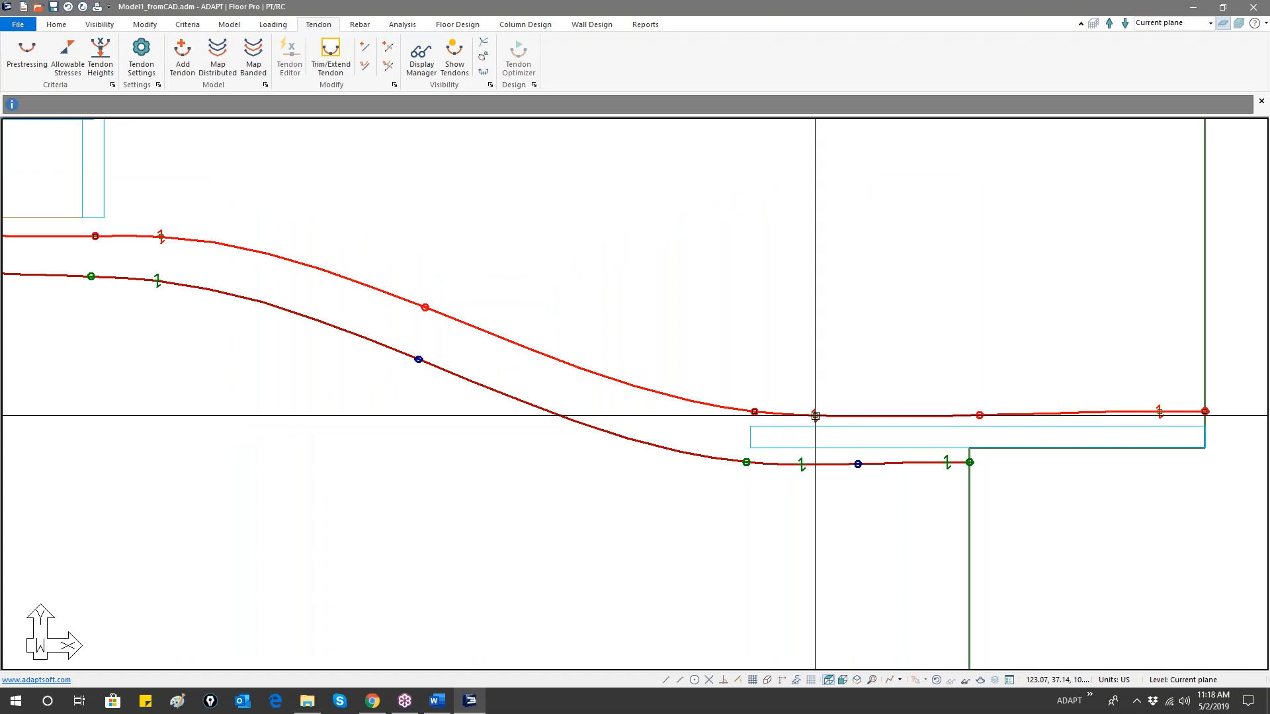
{"action": "left_click", "coordinate": [814, 416]}
{"action": "left_click", "coordinate": [814, 414]}
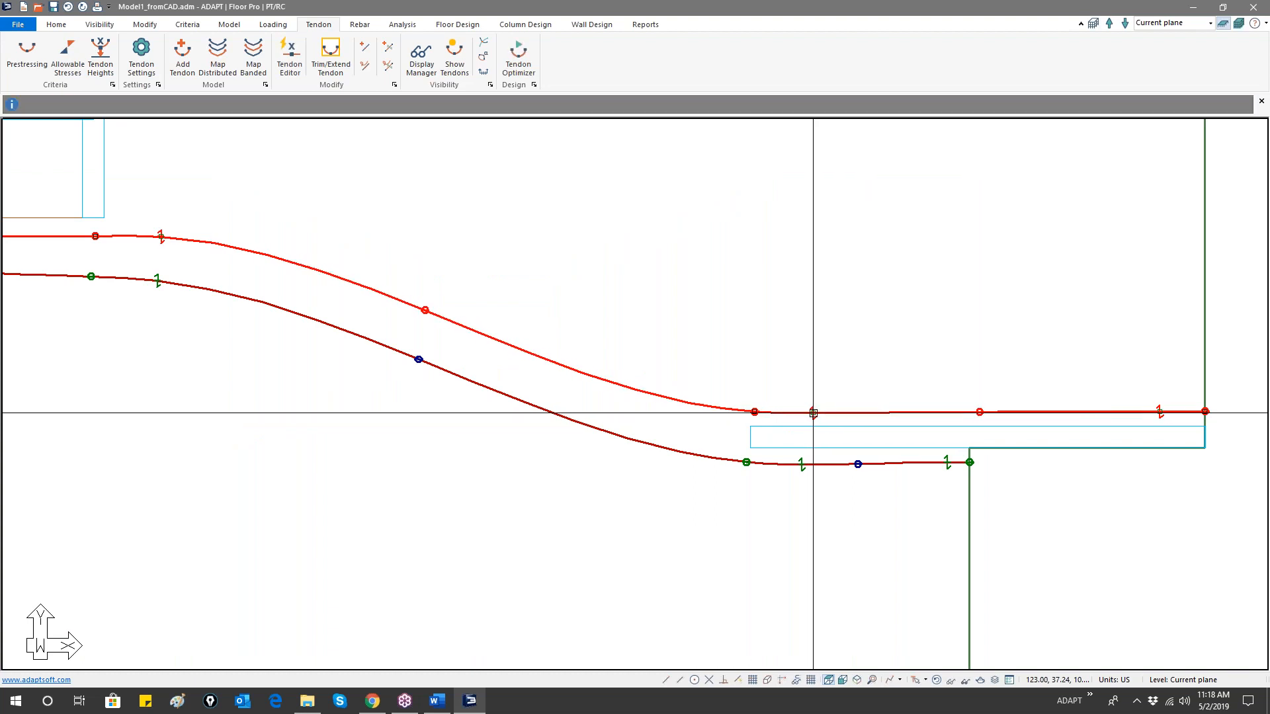
{"action": "scroll", "coordinate": [507, 420], "scroll_direction": "down", "scroll_amount": 3}
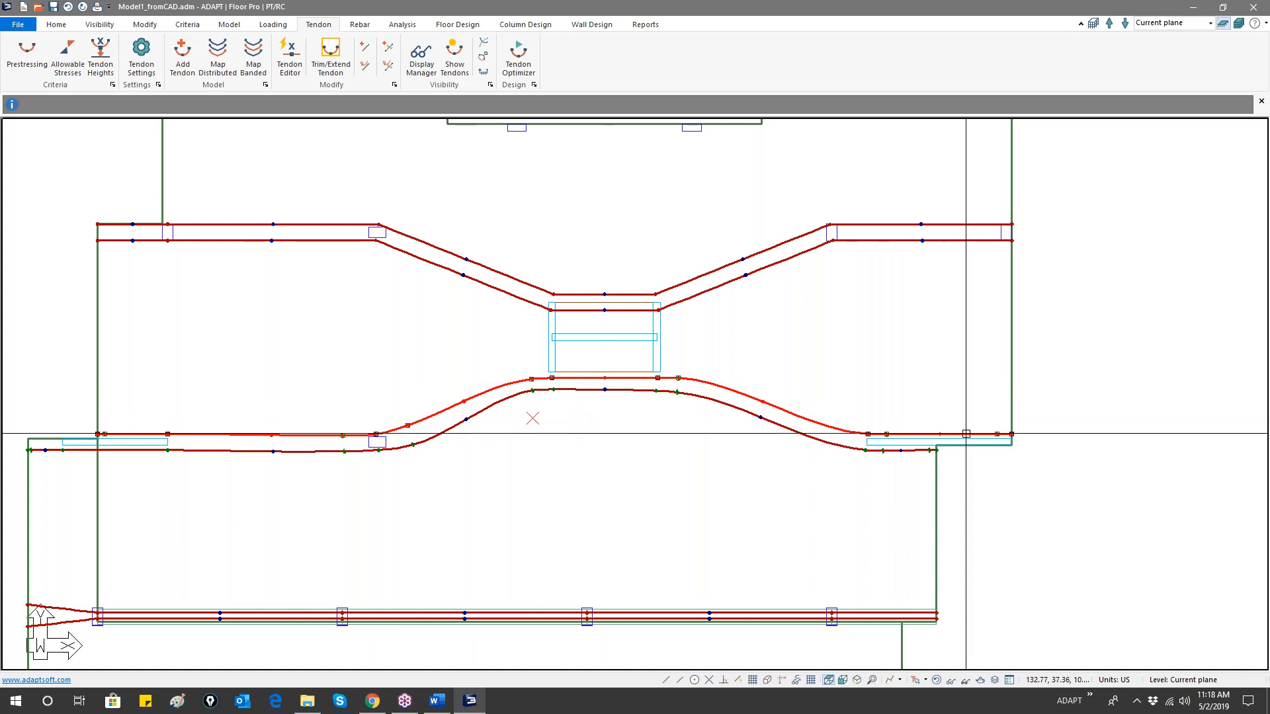
{"action": "scroll", "coordinate": [523, 397], "scroll_direction": "down", "scroll_amount": 3}
{"action": "key", "text": "Escape"}
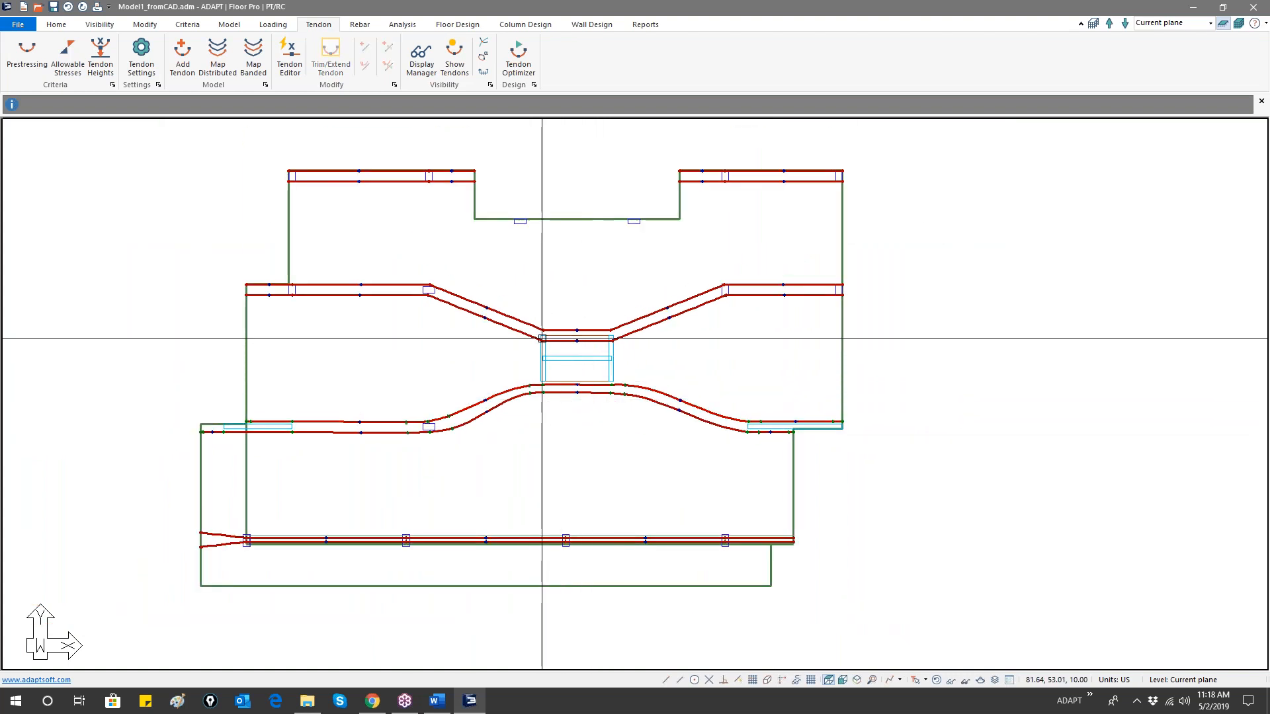
- Examine the upper splined tendon's general properties and its shape profile along all spans, and close its properties
{"action": "scroll", "coordinate": [542, 338], "scroll_direction": "up", "scroll_amount": 3}
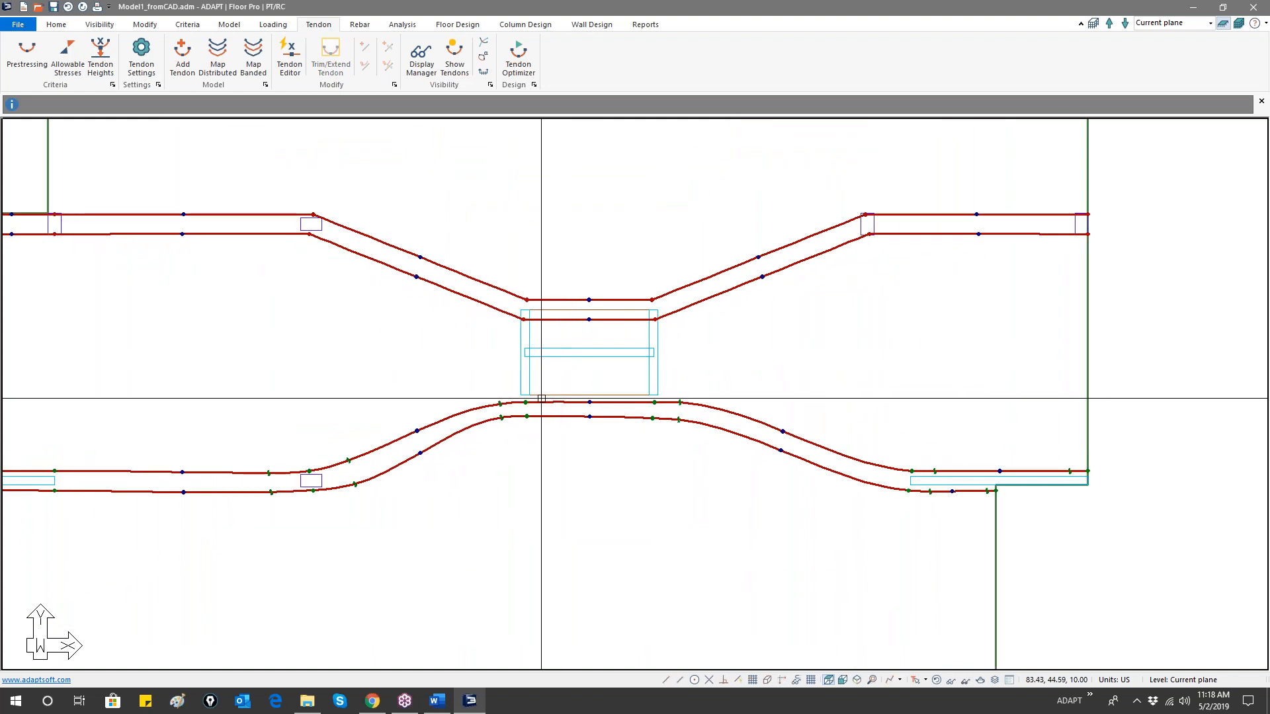
{"action": "left_click", "coordinate": [491, 404]}
{"action": "double_click", "coordinate": [491, 405]}
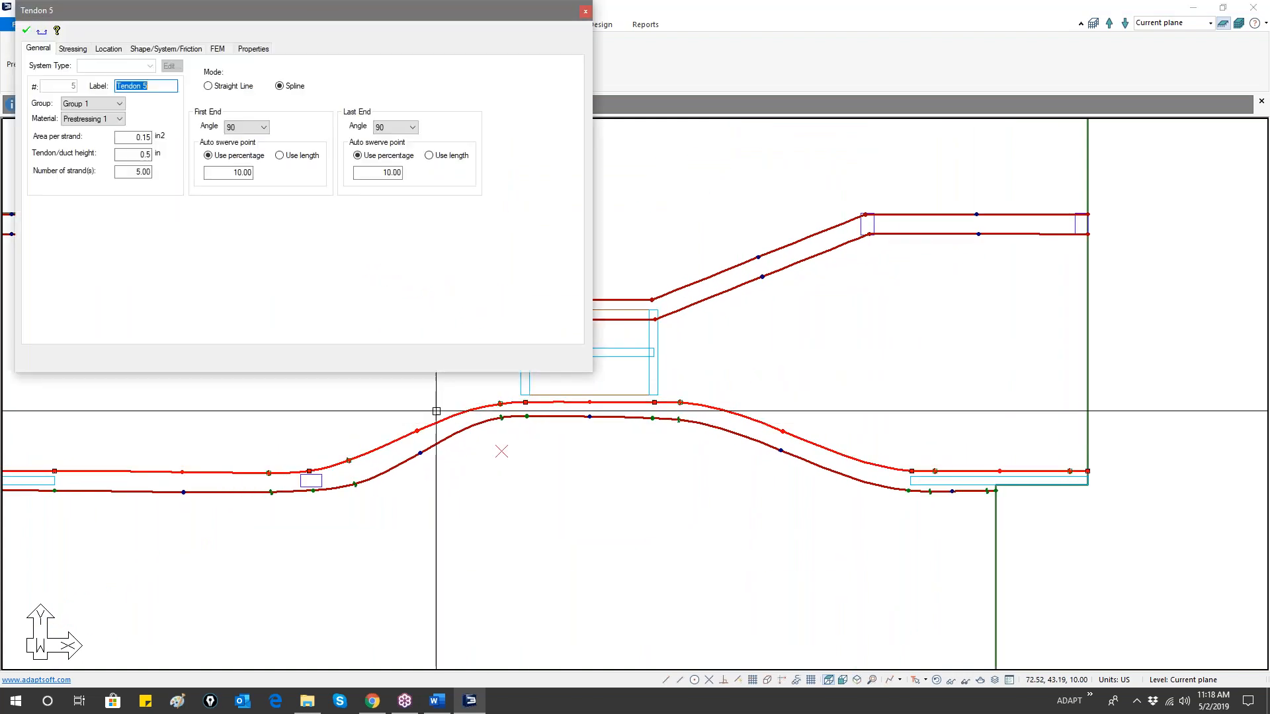
{"action": "key", "text": "Escape"}
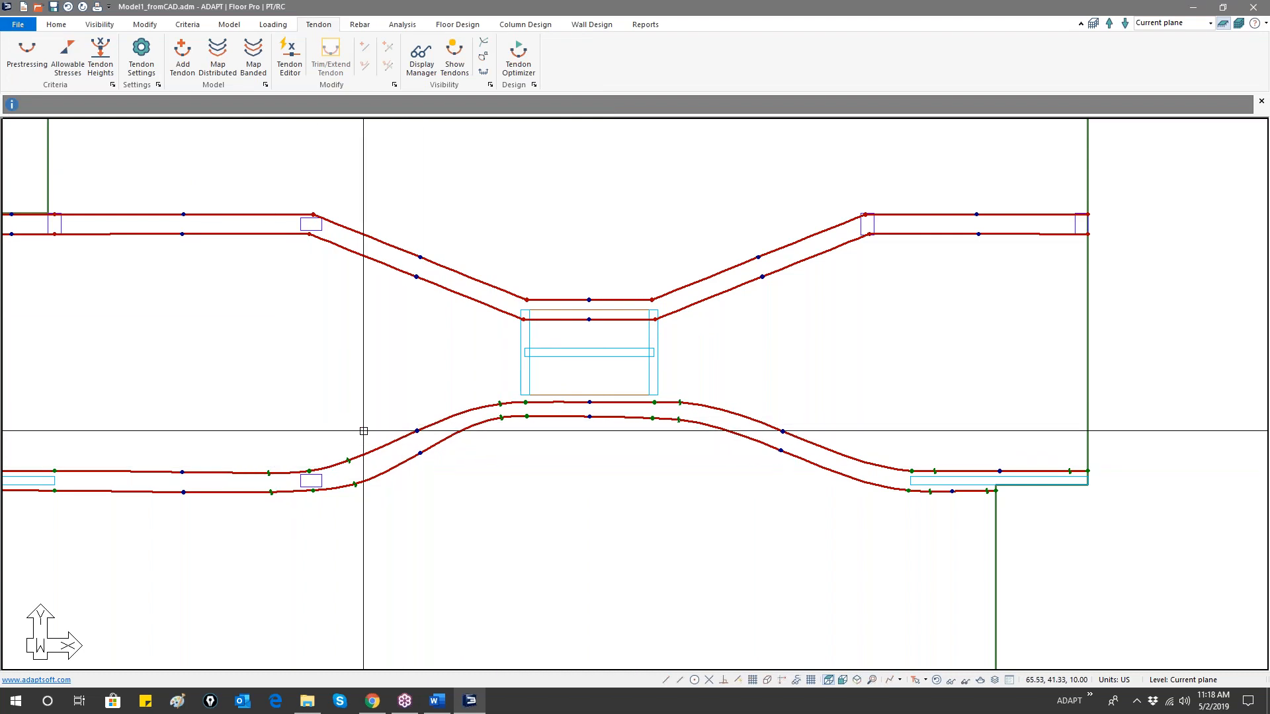
{"action": "left_click", "coordinate": [395, 440]}
{"action": "double_click", "coordinate": [395, 440]}
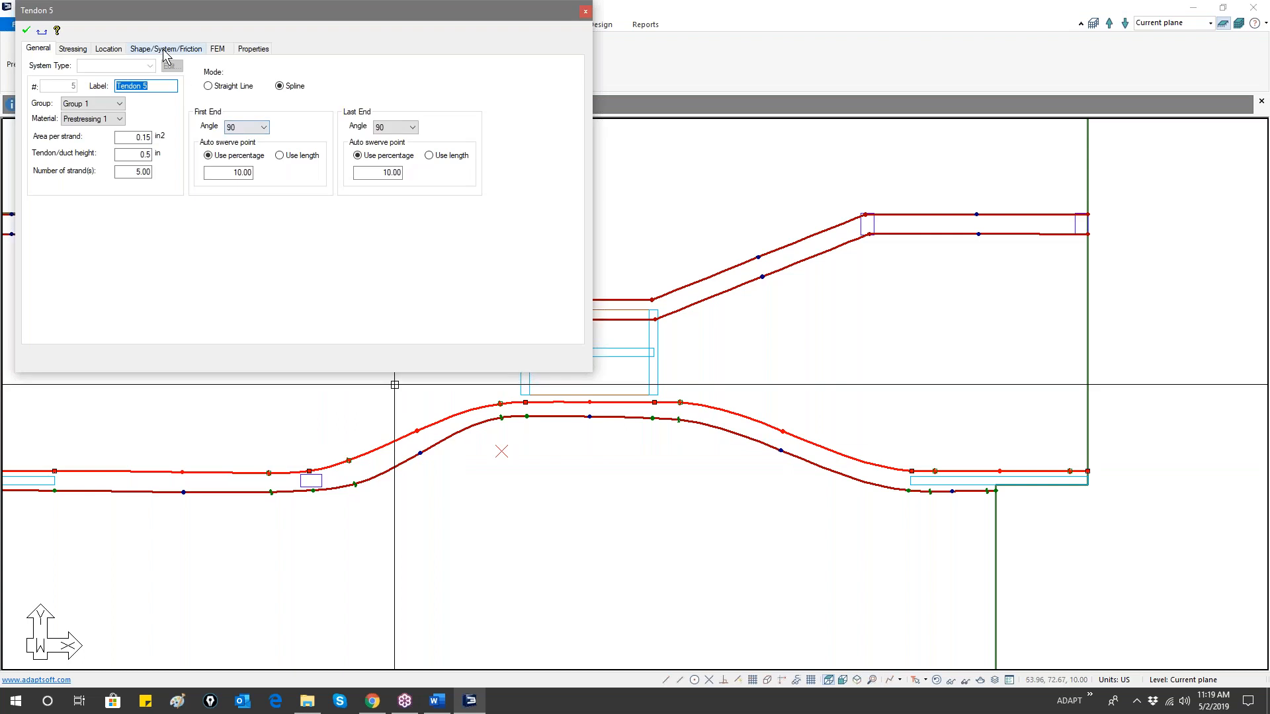
{"action": "left_click", "coordinate": [165, 51]}
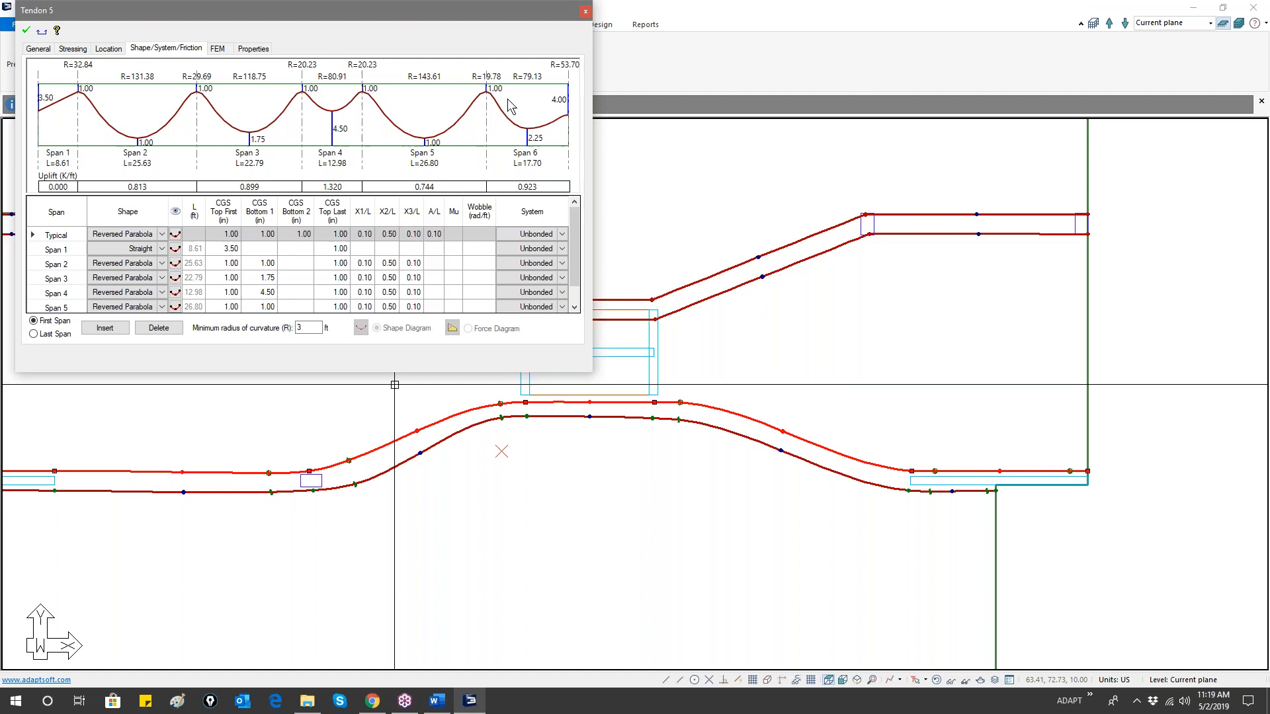
{"action": "left_click", "coordinate": [585, 11]}
- Open the shape settings of the lower splined tendon, Tendon 4, and set the shape of Span 1 to Cantilever Down
{"action": "scroll", "coordinate": [491, 383], "scroll_direction": "down", "scroll_amount": 2}
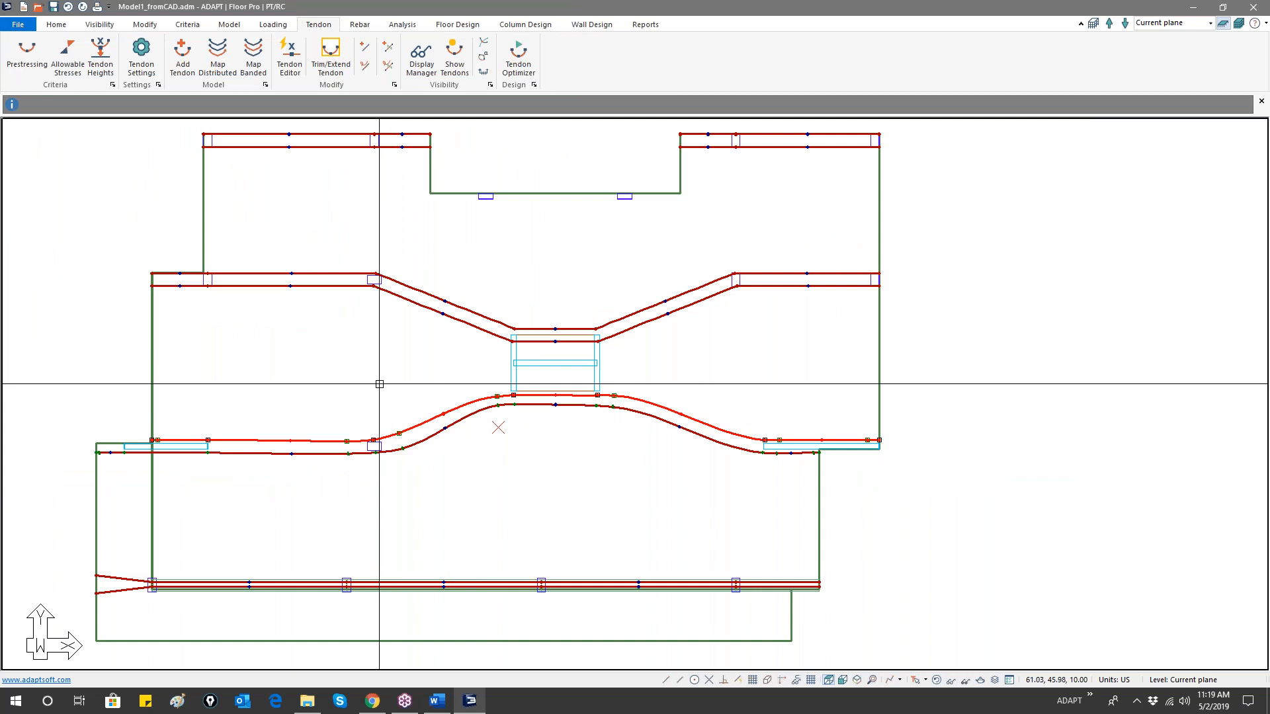
{"action": "scroll", "coordinate": [340, 431], "scroll_direction": "up", "scroll_amount": 2}
{"action": "double_click", "coordinate": [297, 453]}
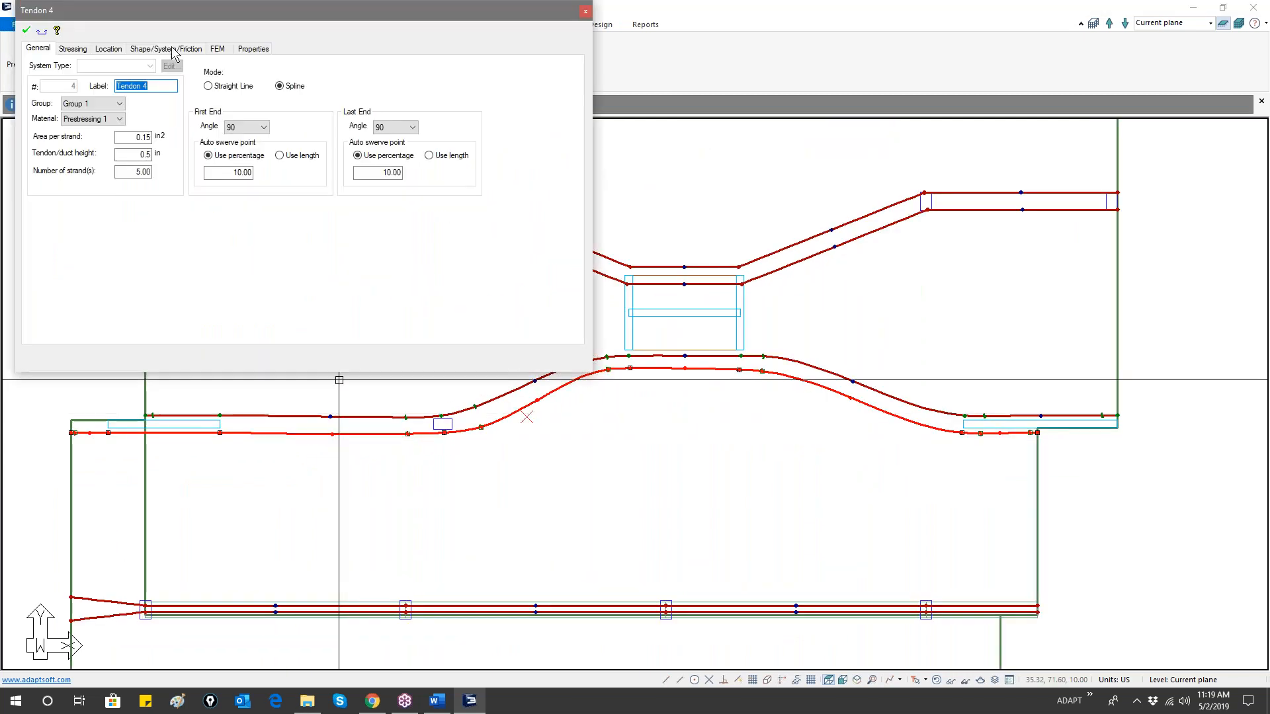
{"action": "left_click", "coordinate": [171, 50]}
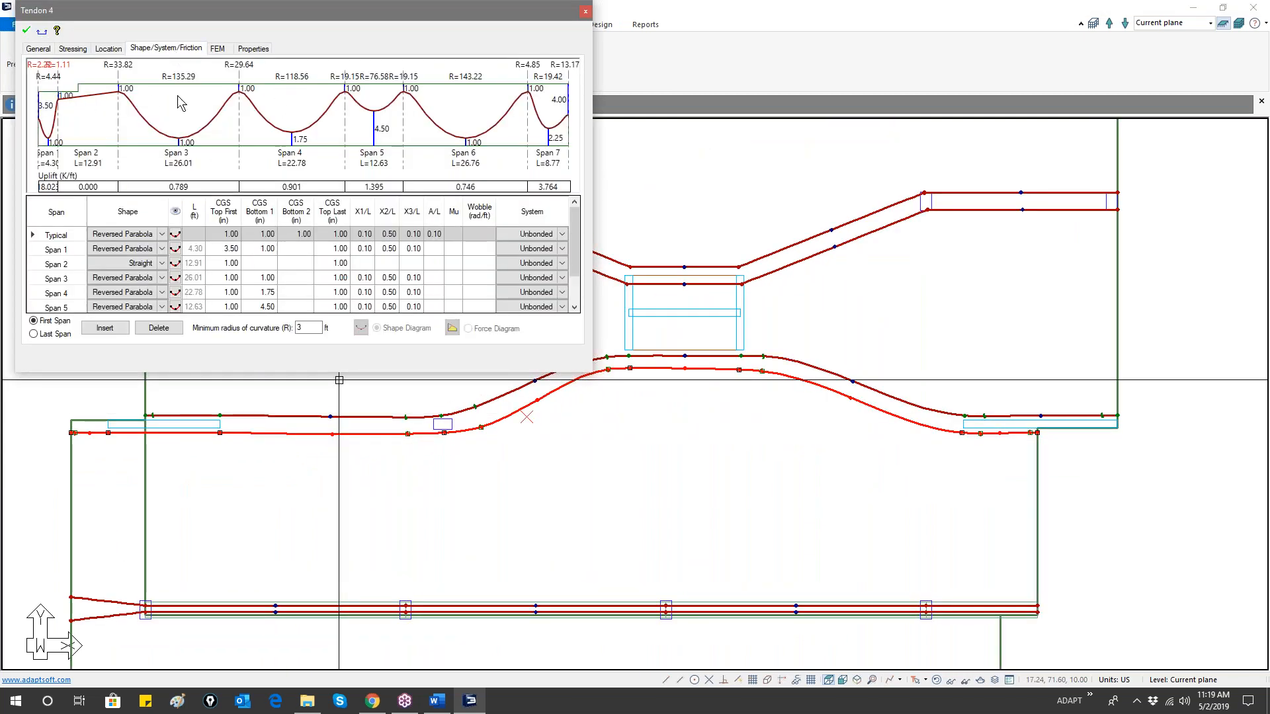
{"action": "left_click", "coordinate": [162, 249]}
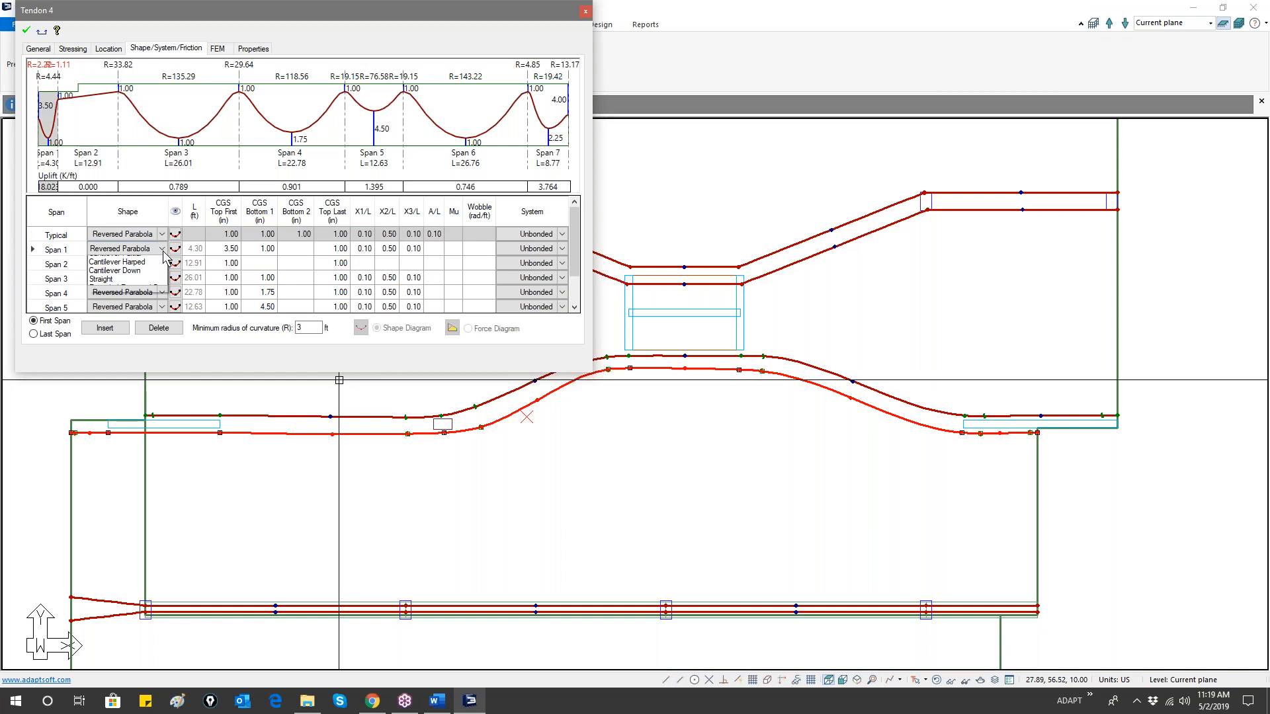
{"action": "left_click", "coordinate": [123, 325]}
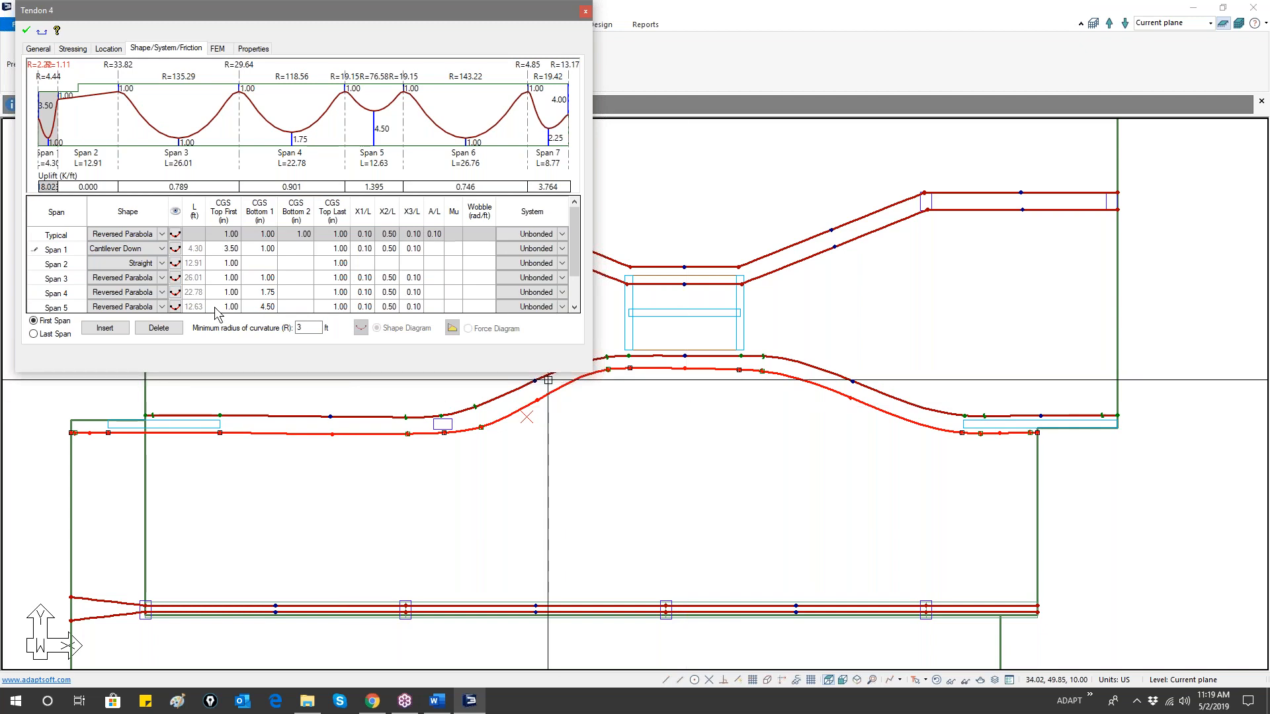
- Switch the shape of Tendon 4's Span 5 to Straight and back to Reversed Parabola
{"action": "left_click", "coordinate": [161, 307]}
{"action": "left_click", "coordinate": [126, 340]}
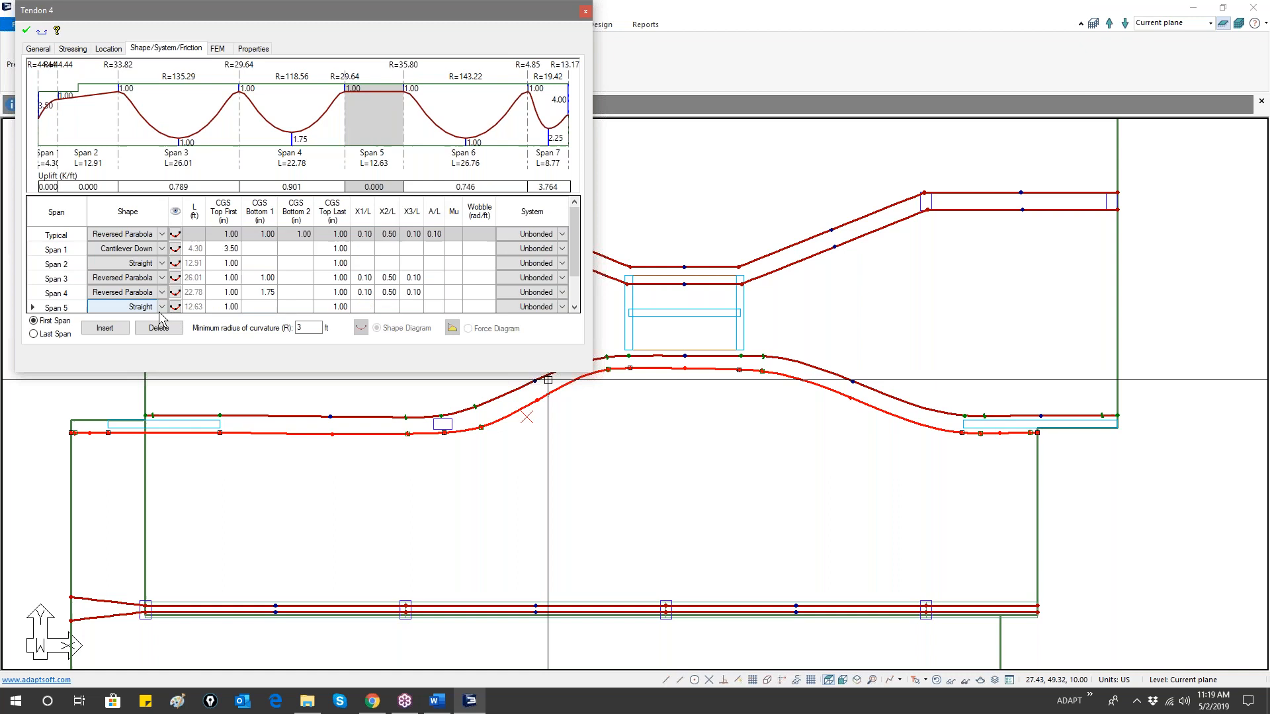
{"action": "left_click", "coordinate": [153, 320]}
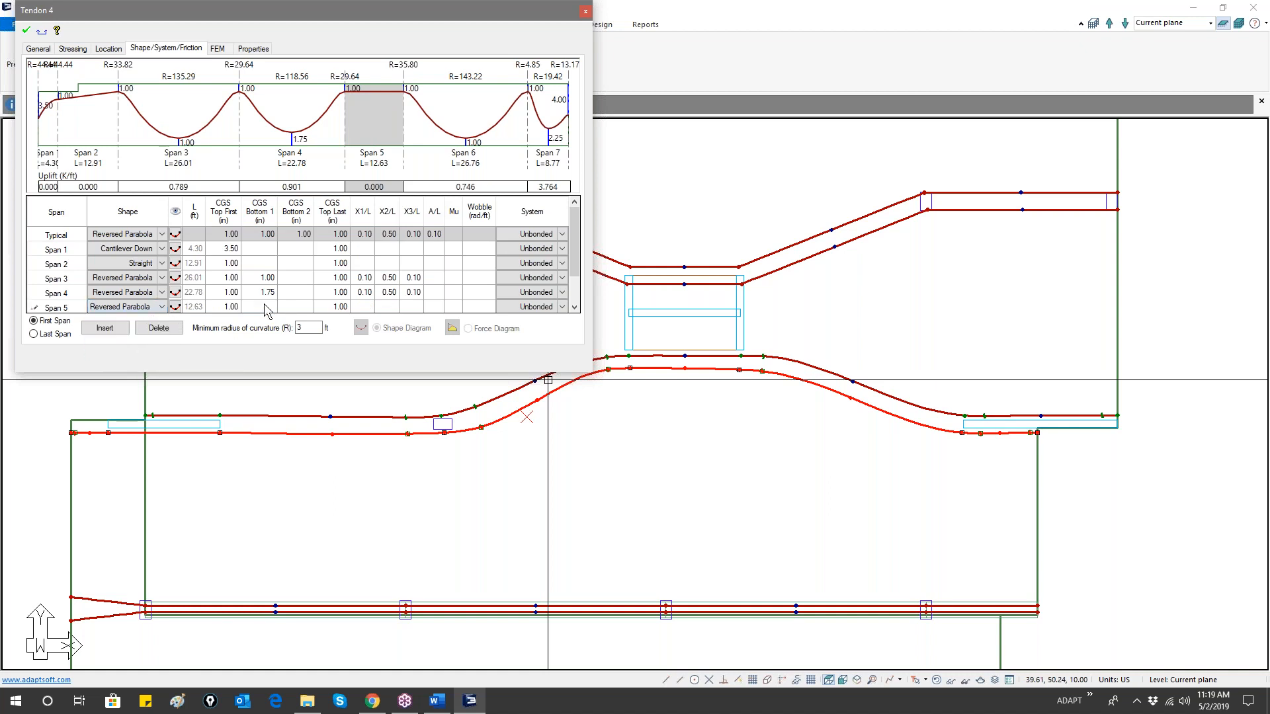
- Set the shape of Tendon 4's Span 7 to Straight and apply the changes
{"action": "scroll", "coordinate": [303, 304], "scroll_direction": "down", "scroll_amount": 1}
{"action": "left_click", "coordinate": [161, 291]}
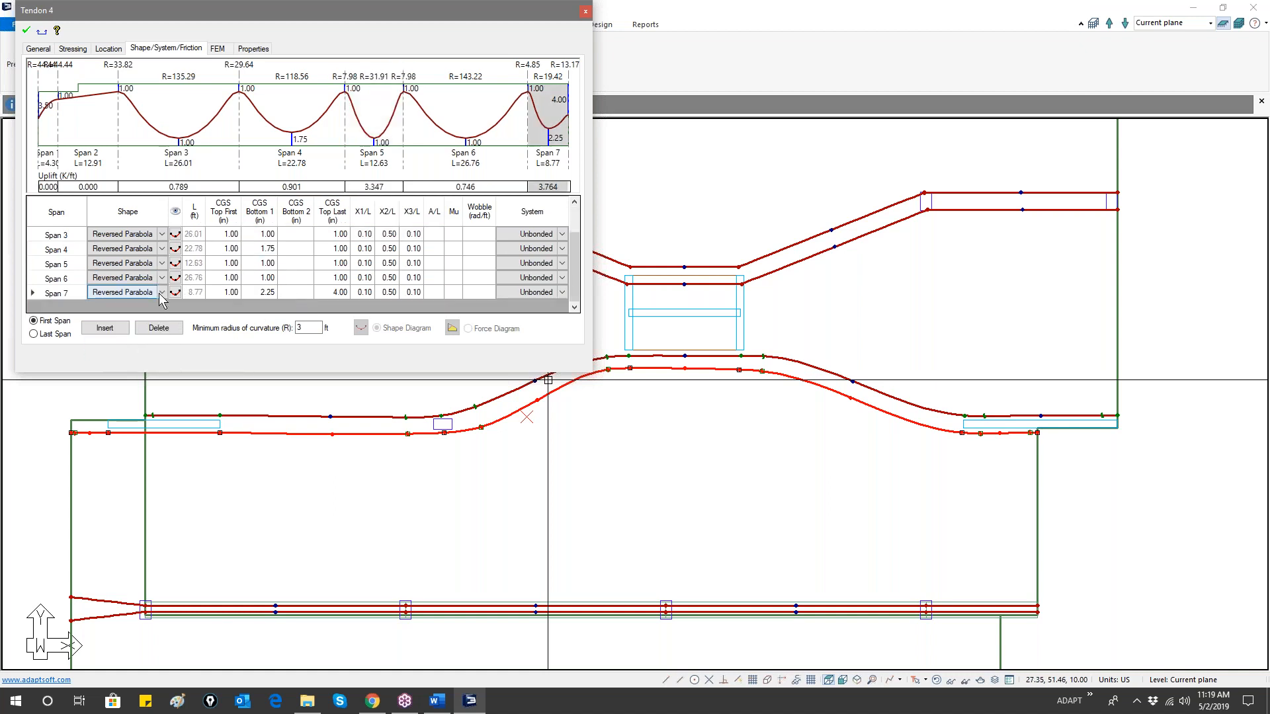
{"action": "left_click", "coordinate": [138, 364]}
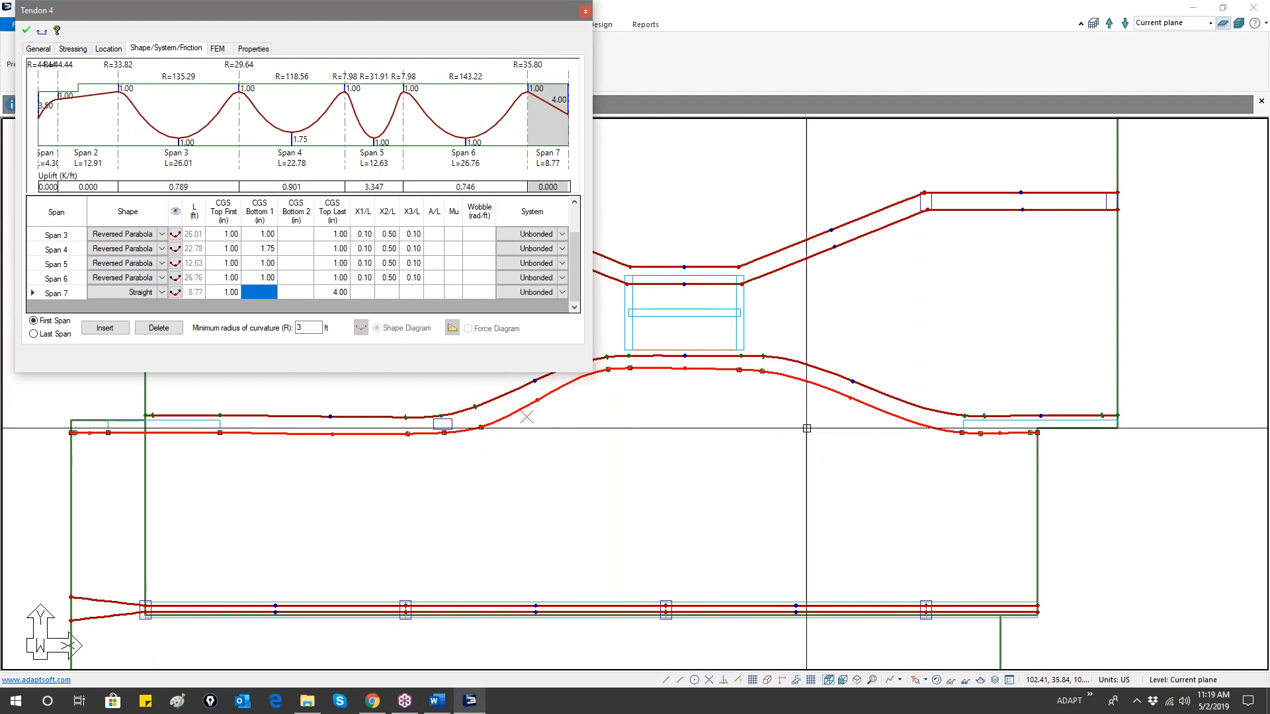
{"action": "left_click", "coordinate": [25, 33]}
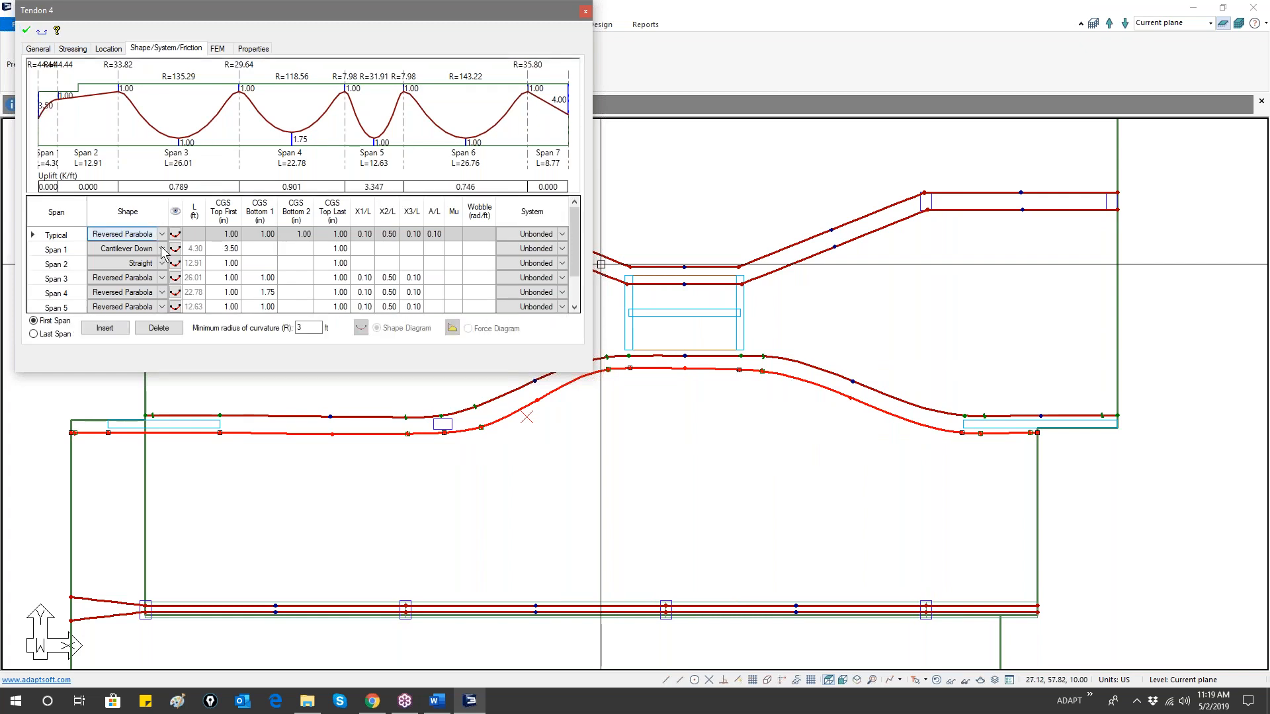
- Set CGS Top Last of Tendon 4's Span 2 to 2.00 in and apply the change
{"action": "left_click", "coordinate": [332, 265]}
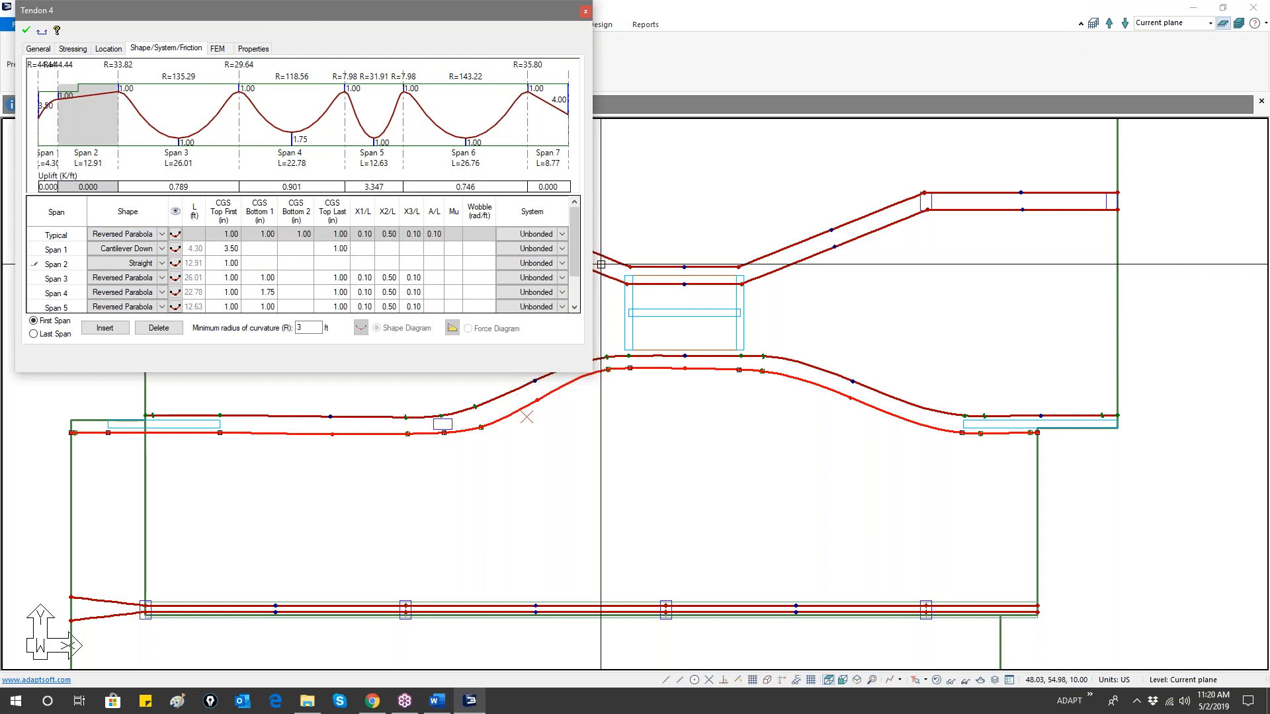
{"action": "type", "text": "2"}
{"action": "key", "text": "Return"}
{"action": "left_click", "coordinate": [26, 30]}
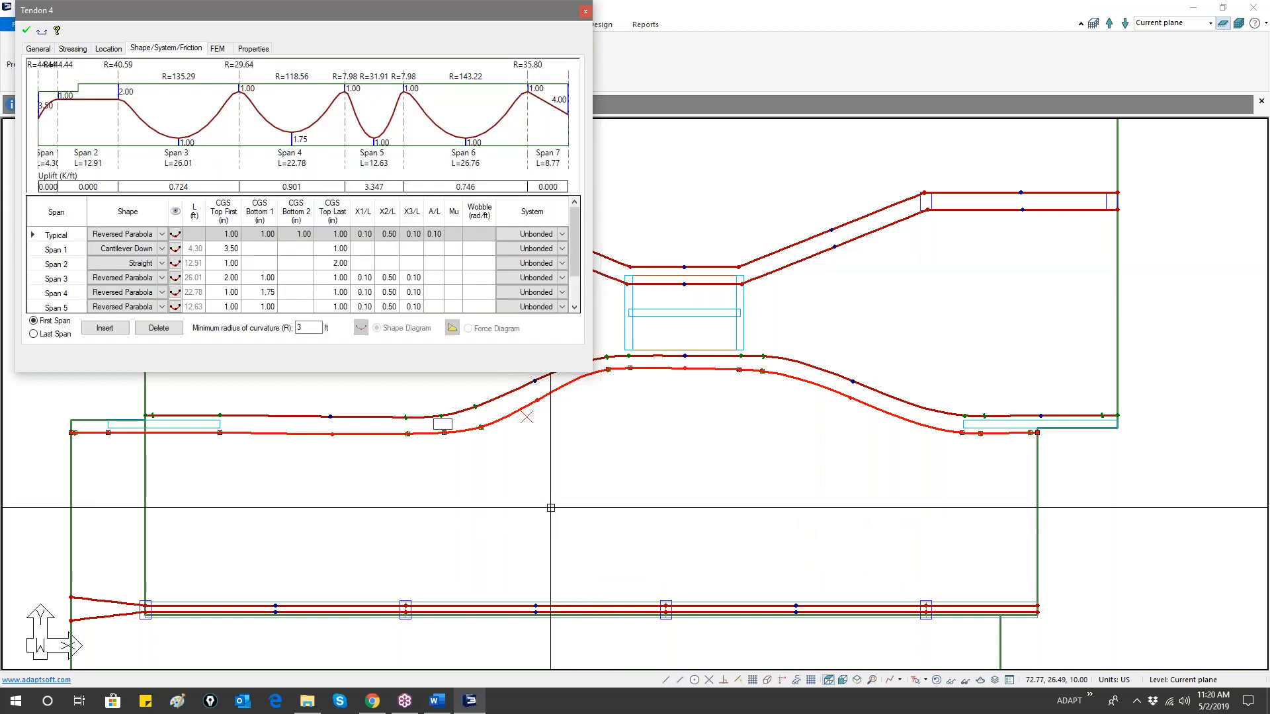
- Set the shape of Span 6 of Tendon 5, the upper of the two splined tendons below the core, to Straight and apply it
{"action": "double_click", "coordinate": [318, 416]}
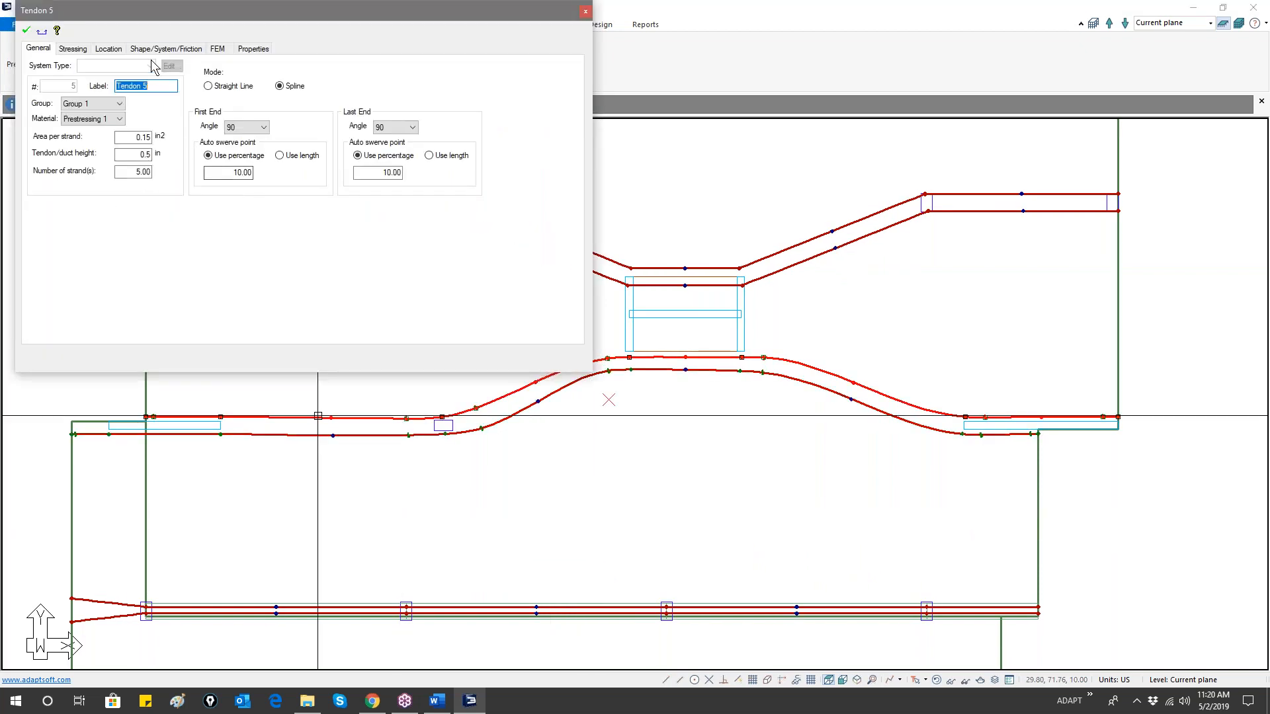
{"action": "left_click", "coordinate": [153, 50]}
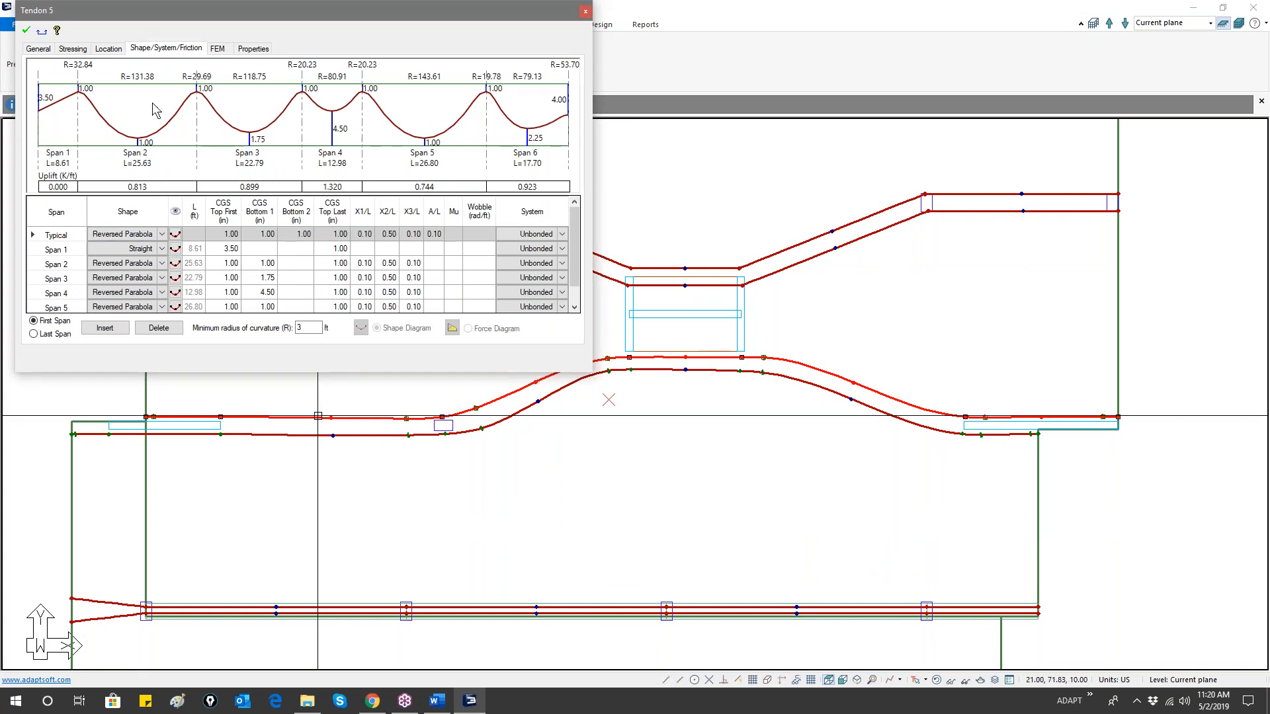
{"action": "left_click", "coordinate": [159, 309]}
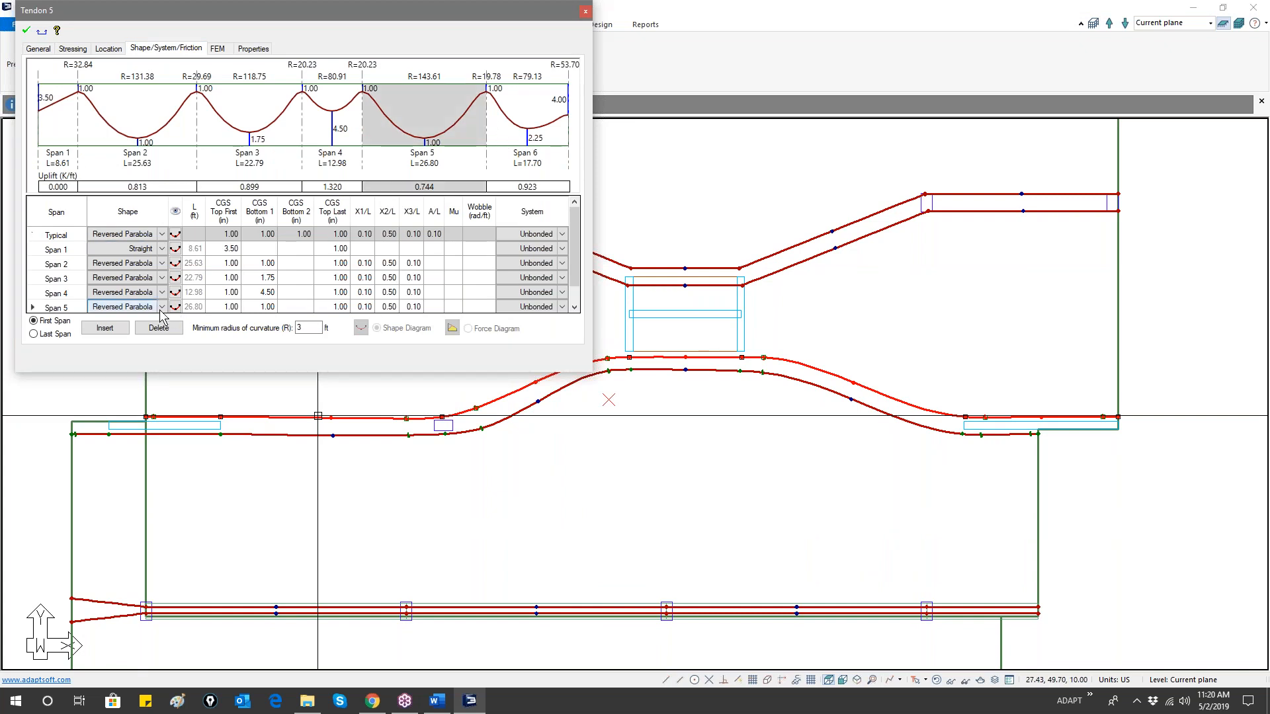
{"action": "scroll", "coordinate": [126, 309], "scroll_direction": "down", "scroll_amount": 1}
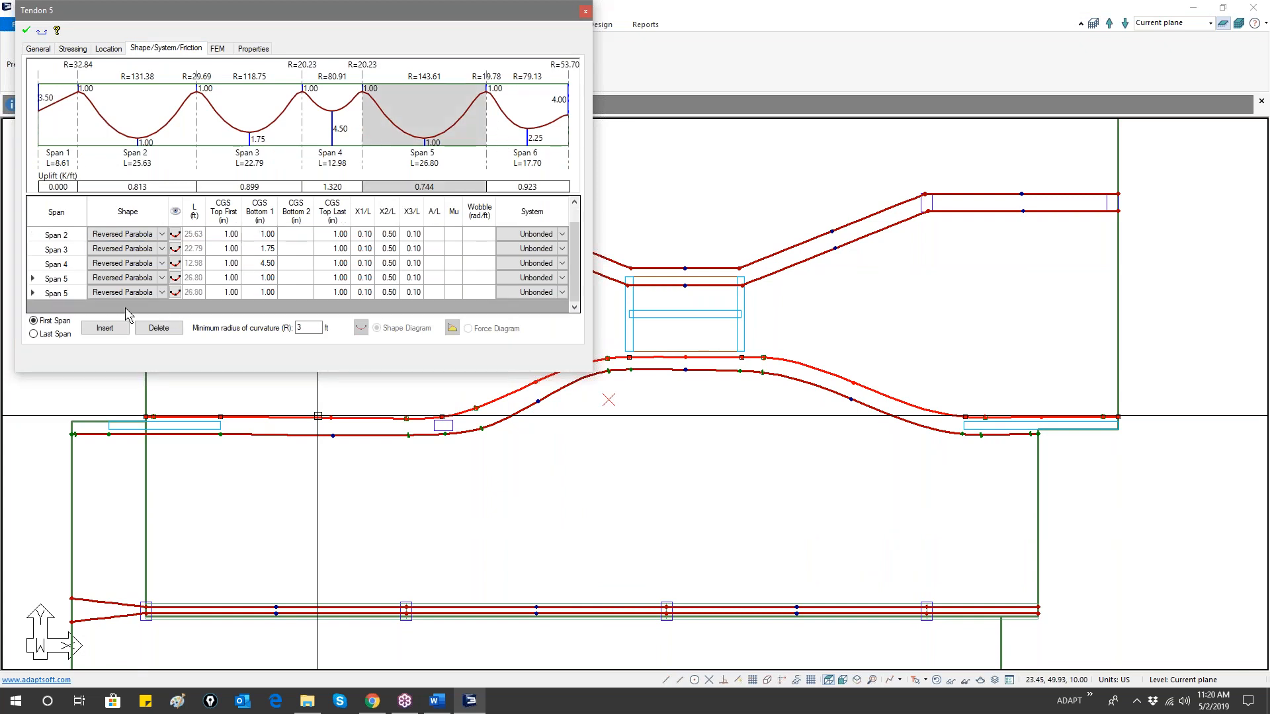
{"action": "left_click", "coordinate": [161, 294]}
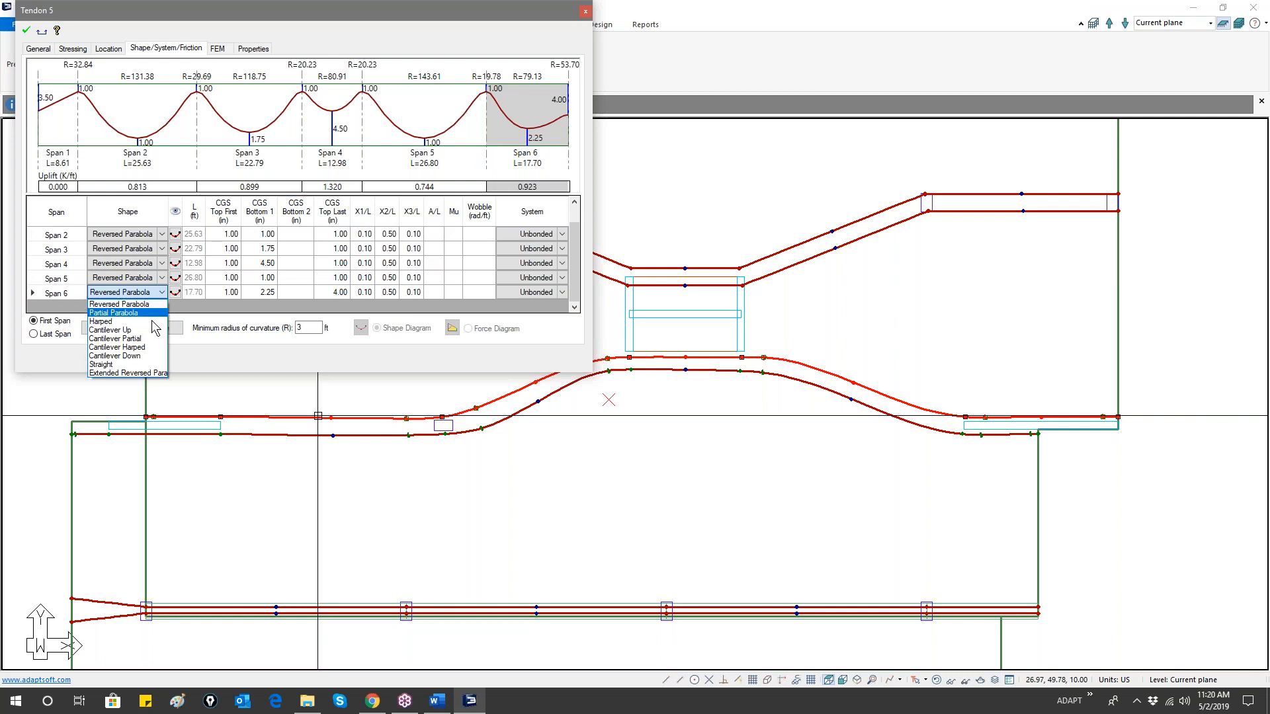
{"action": "left_click", "coordinate": [144, 365]}
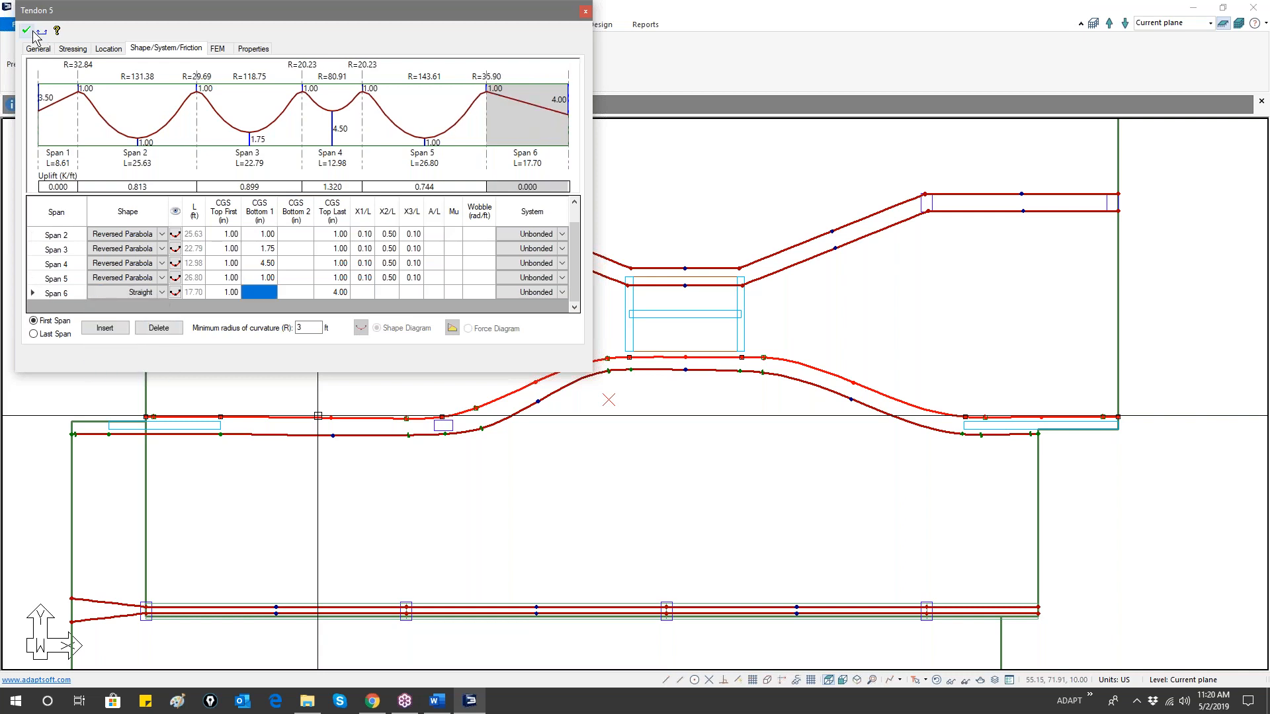
{"action": "left_click", "coordinate": [27, 30]}
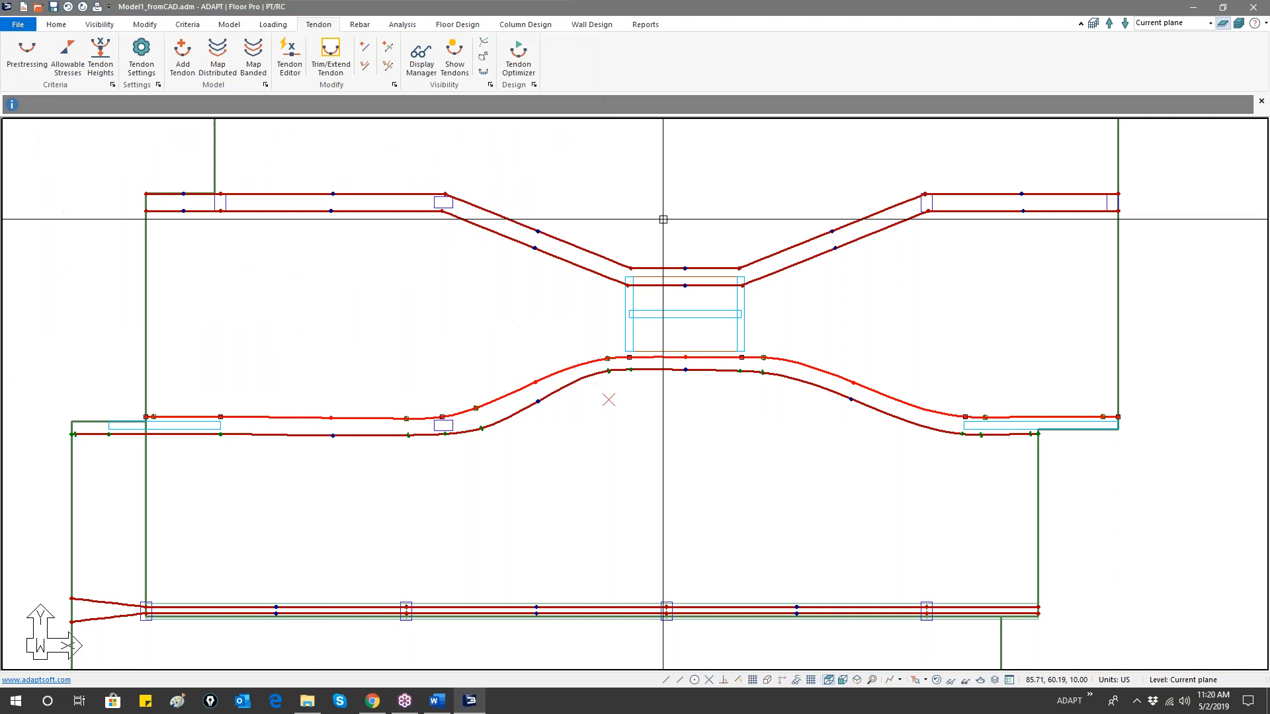
{"action": "middle_click_drag", "start_coordinate": [773, 277], "coordinate": [561, 375]}
{"action": "scroll", "coordinate": [560, 377], "scroll_direction": "down", "scroll_amount": 2}
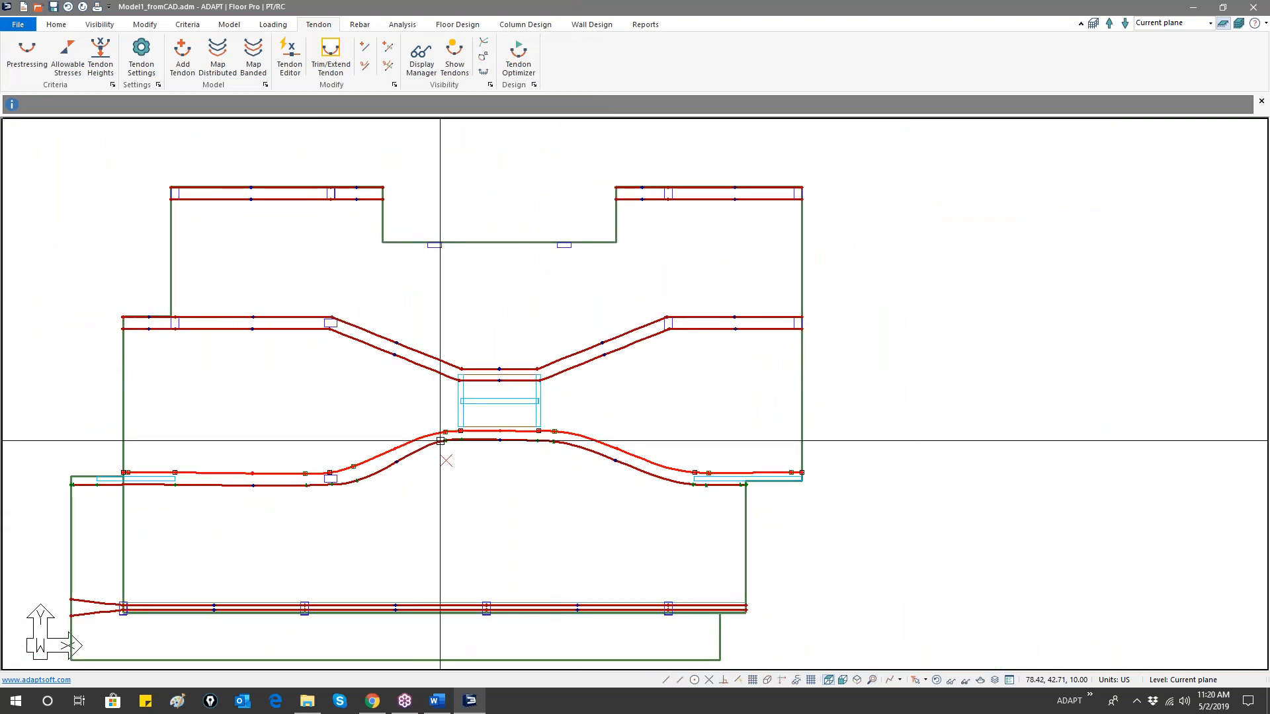
{"action": "left_click", "coordinate": [445, 358]}
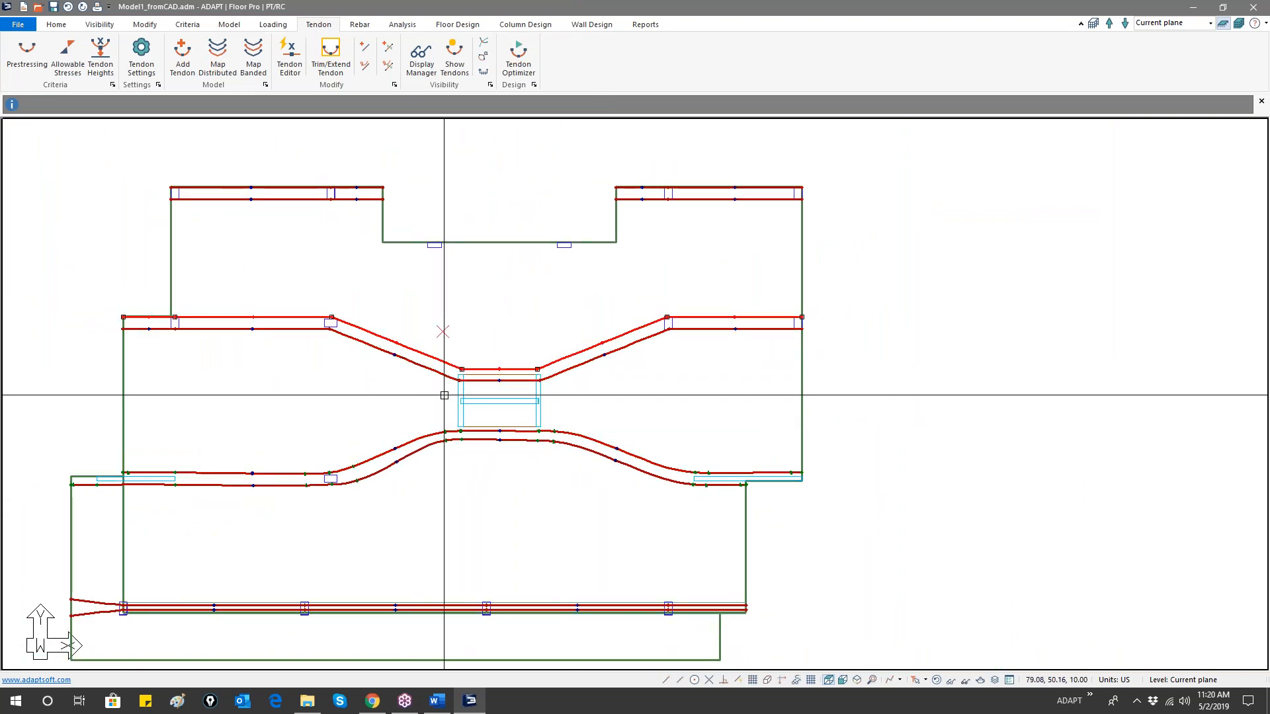
{"action": "left_click", "coordinate": [443, 374]}
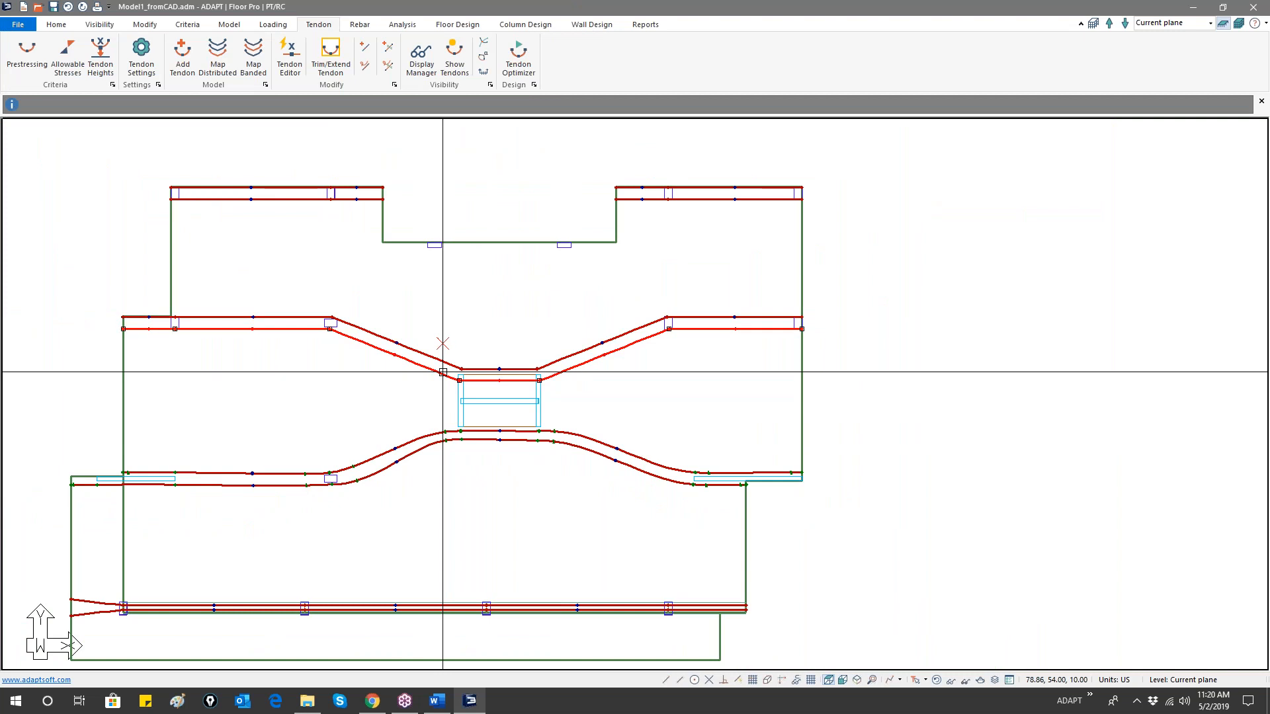
{"action": "left_click", "coordinate": [442, 361]}
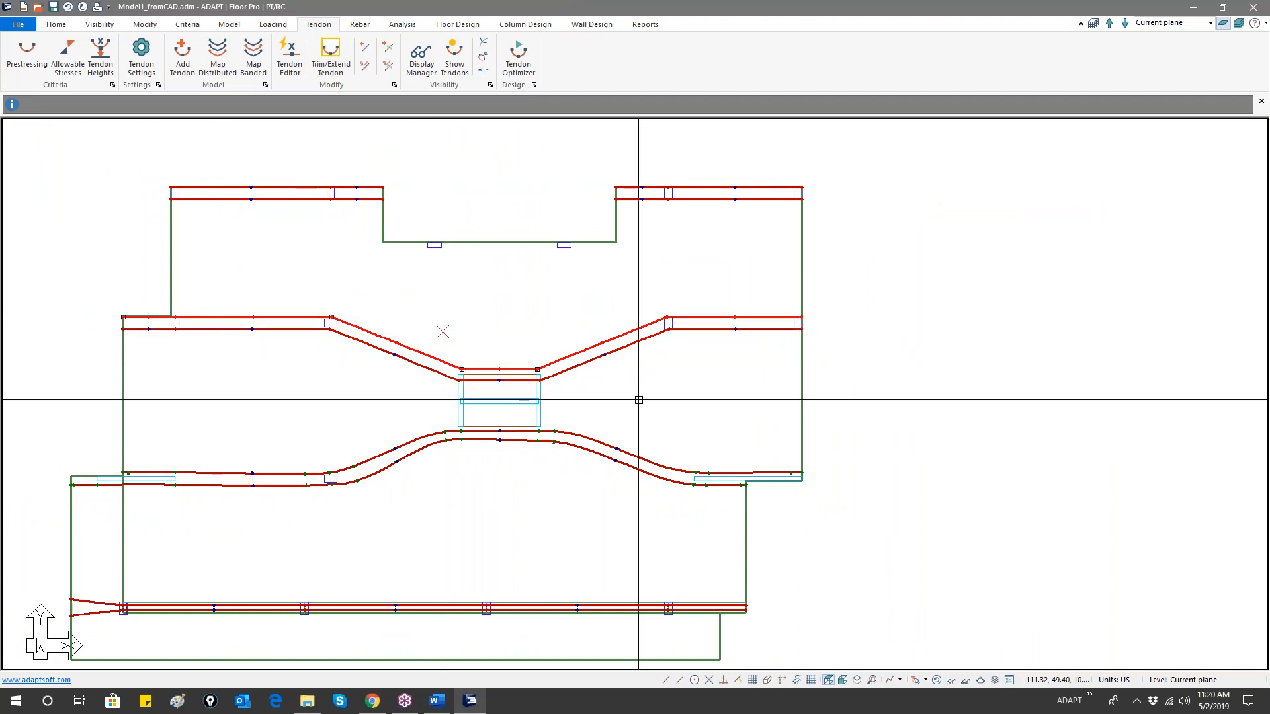
- Turn on nearest-point snapping while trying to move the notch-side end of the upper-left slab's lower tendon, and cancel the move
{"action": "scroll", "coordinate": [553, 238], "scroll_direction": "up", "scroll_amount": 1}
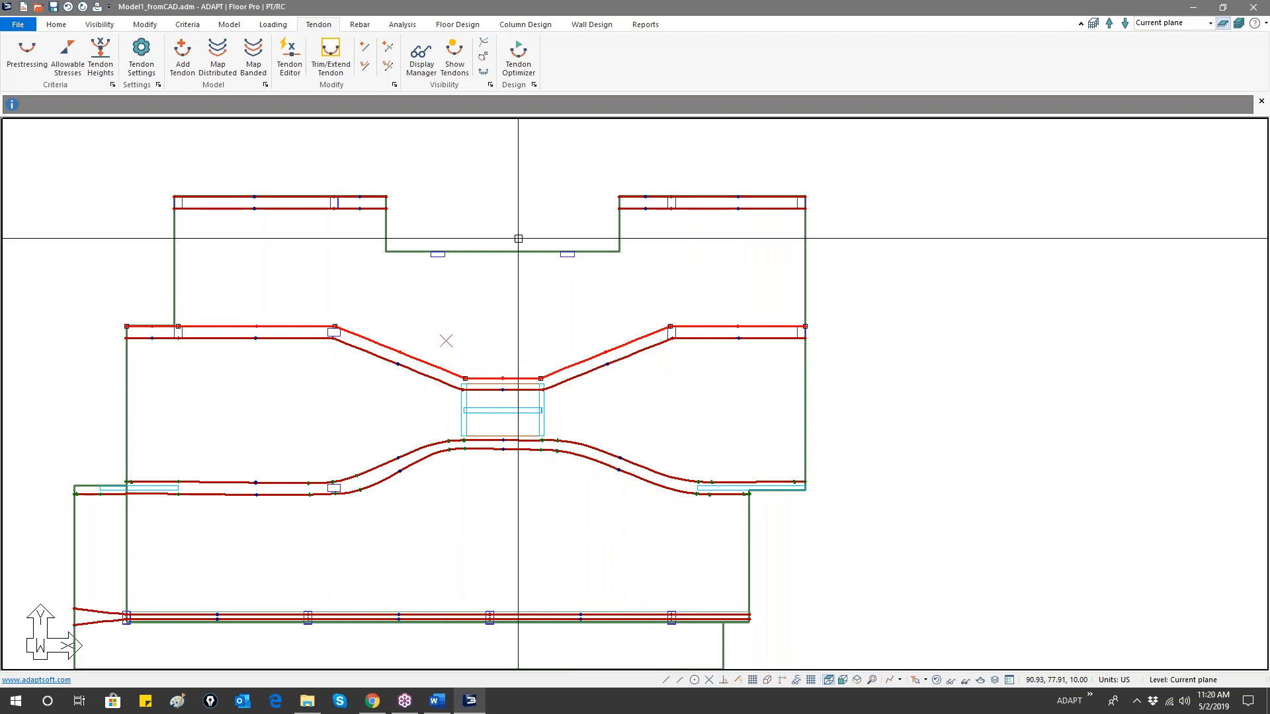
{"action": "scroll", "coordinate": [357, 201], "scroll_direction": "up", "scroll_amount": 1}
{"action": "scroll", "coordinate": [363, 199], "scroll_direction": "up", "scroll_amount": 3}
{"action": "middle_click_drag", "start_coordinate": [367, 200], "coordinate": [557, 219]}
{"action": "scroll", "coordinate": [504, 219], "scroll_direction": "down", "scroll_amount": 2}
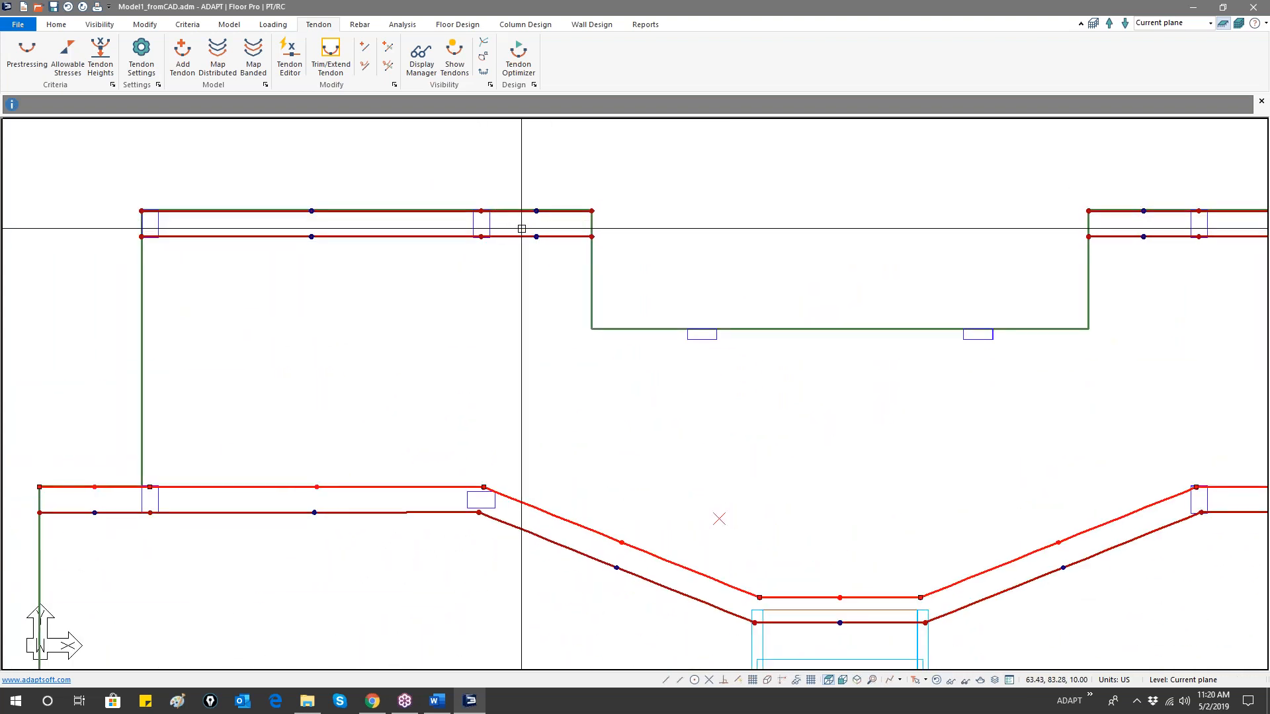
{"action": "left_click", "coordinate": [433, 232]}
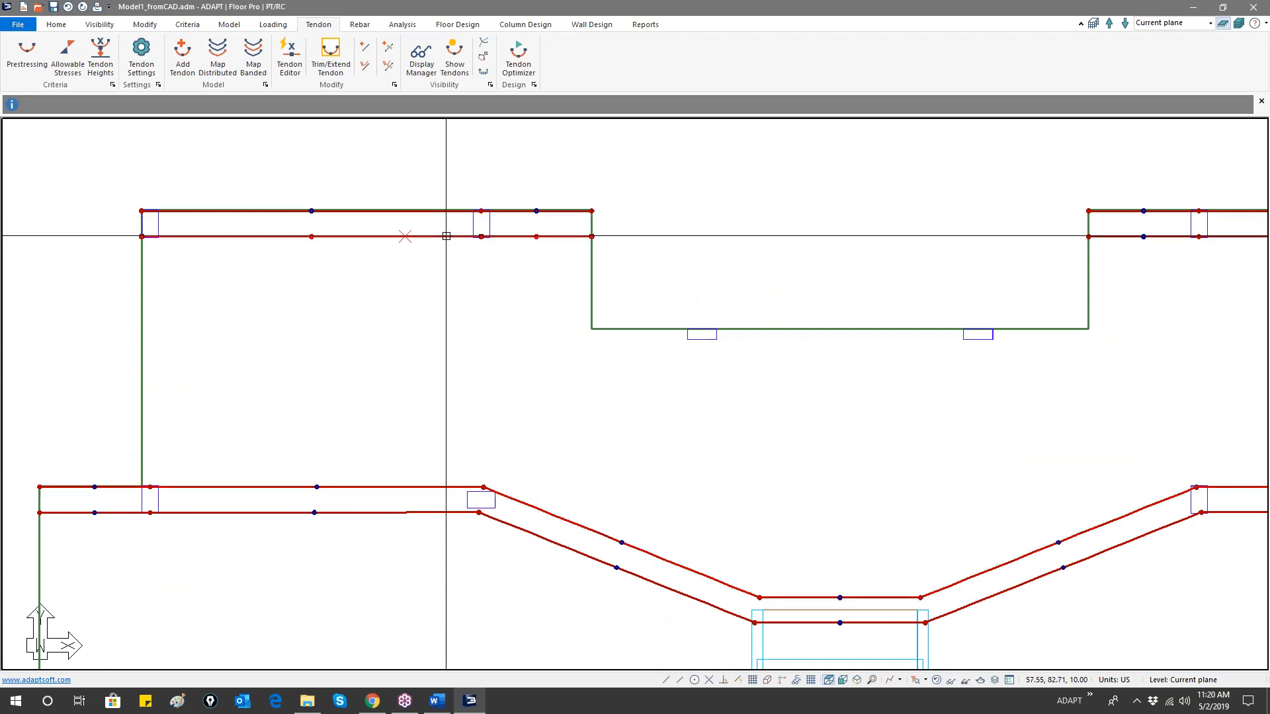
{"action": "left_click", "coordinate": [592, 236]}
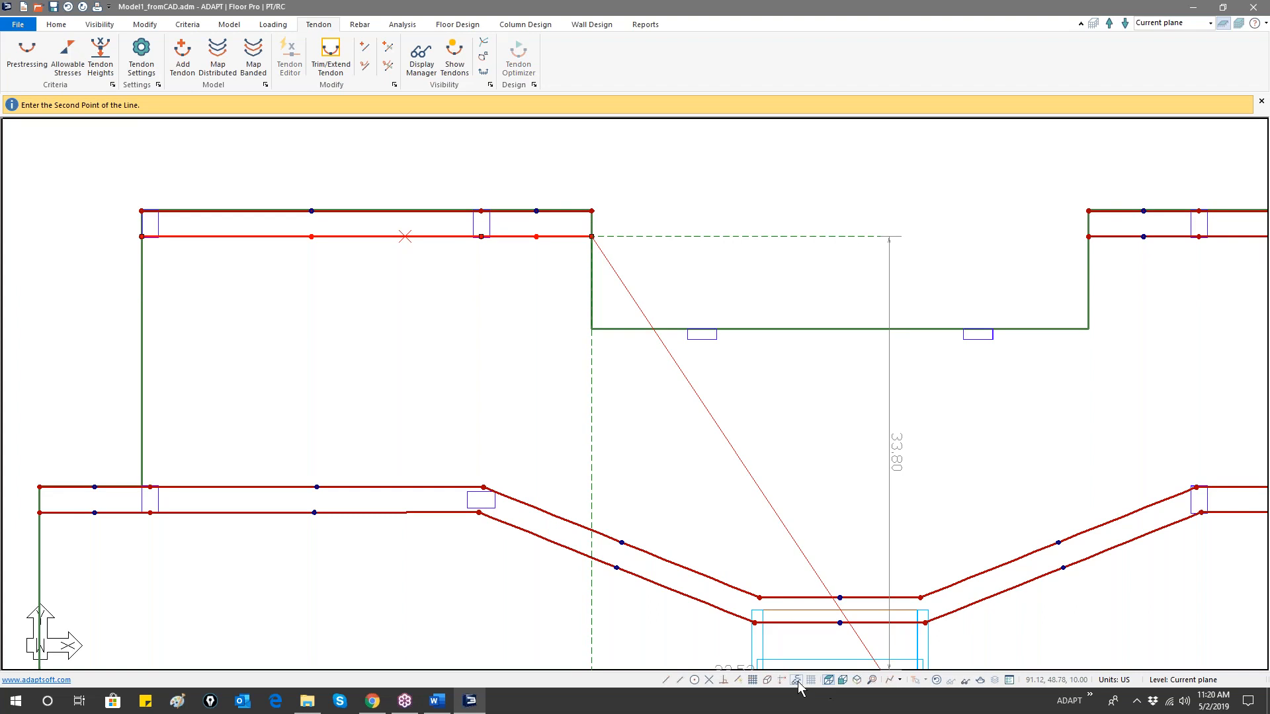
{"action": "left_click", "coordinate": [738, 680]}
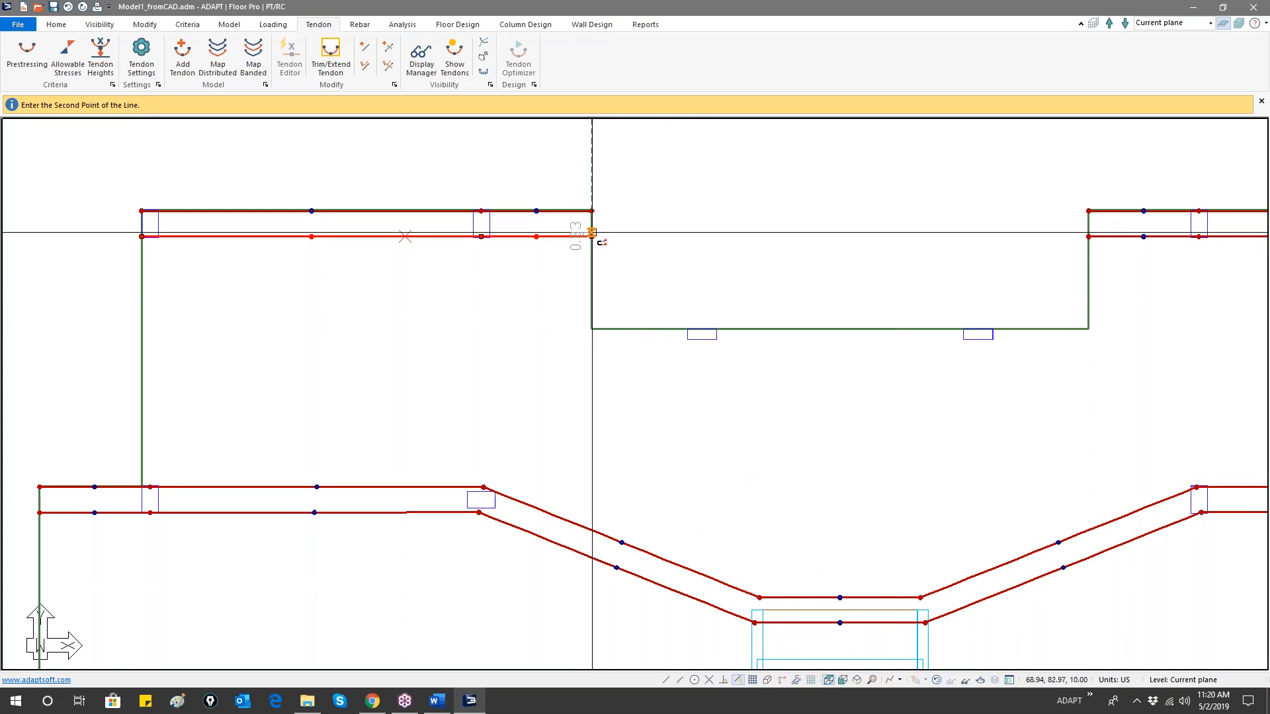
{"action": "right_click", "coordinate": [617, 242]}
{"action": "left_click", "coordinate": [638, 246]}
- Delete the two tendons running along the slab's uppermost edges on both sides of the notch
{"action": "scroll", "coordinate": [604, 241], "scroll_direction": "down", "scroll_amount": 2}
{"action": "scroll", "coordinate": [605, 249], "scroll_direction": "down", "scroll_amount": 1}
{"action": "middle_click_drag", "start_coordinate": [660, 250], "coordinate": [477, 248]}
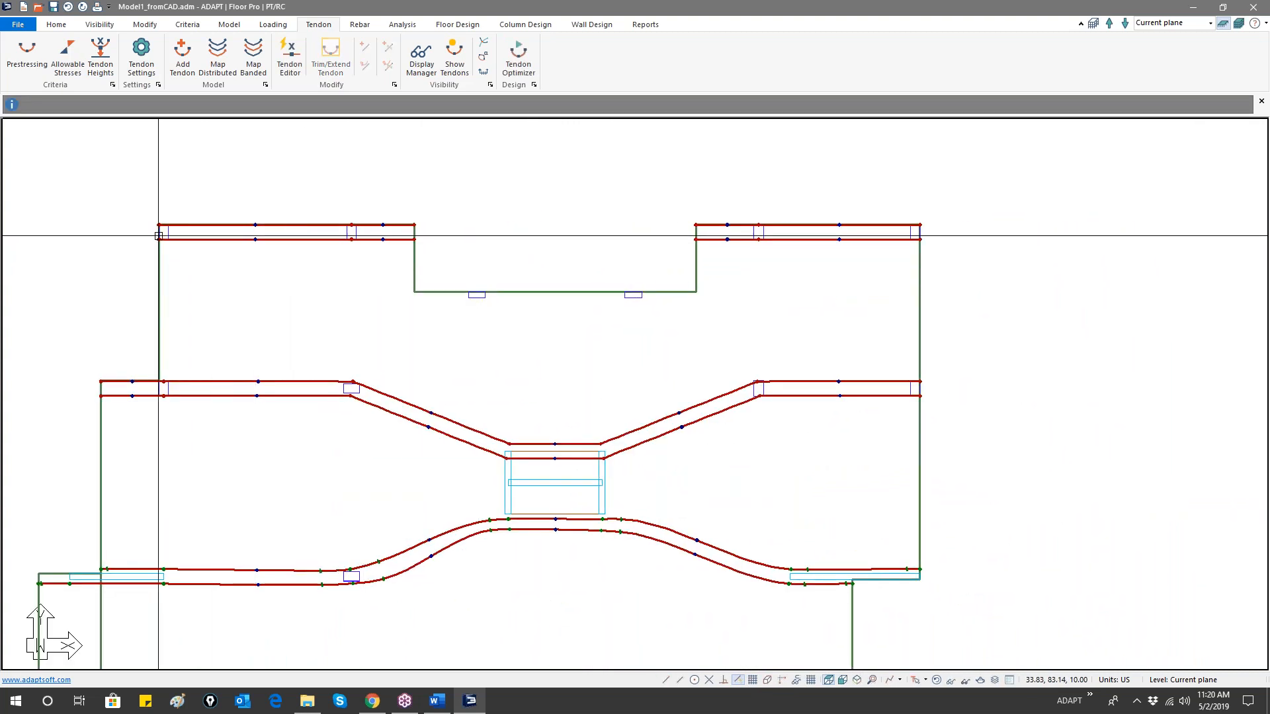
{"action": "scroll", "coordinate": [222, 235], "scroll_direction": "up", "scroll_amount": 5}
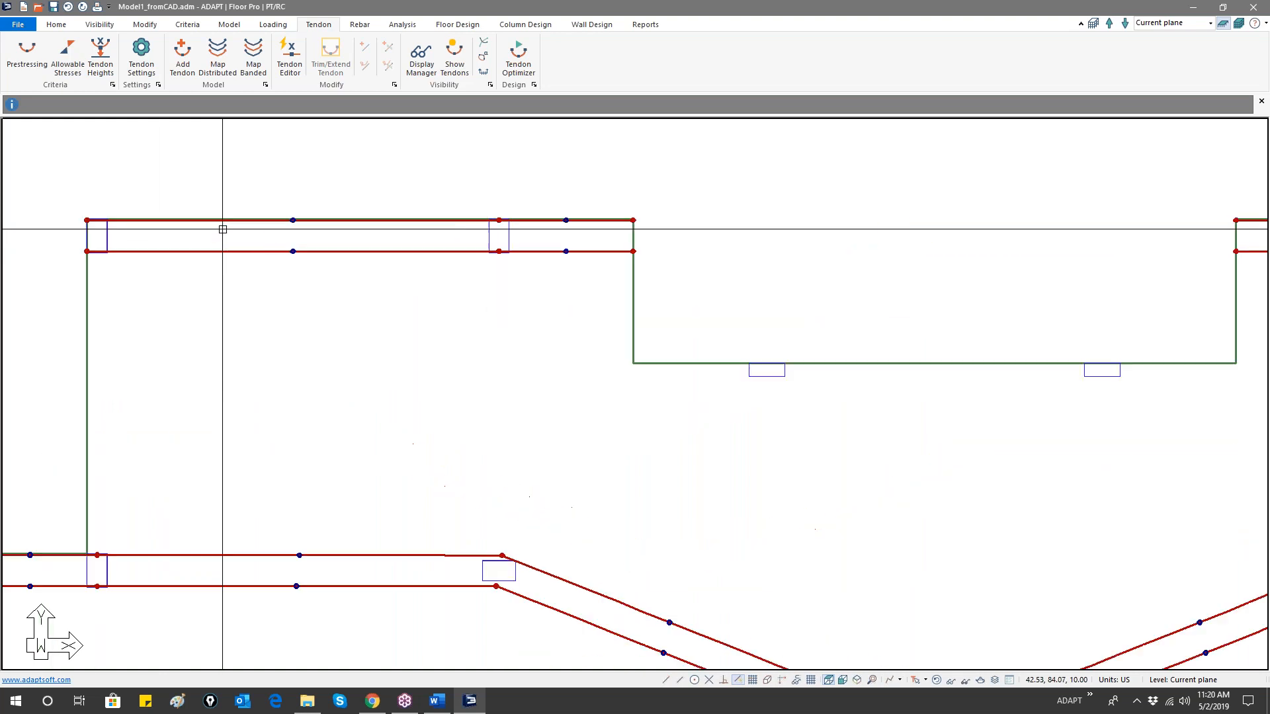
{"action": "scroll", "coordinate": [344, 205], "scroll_direction": "down", "scroll_amount": 5}
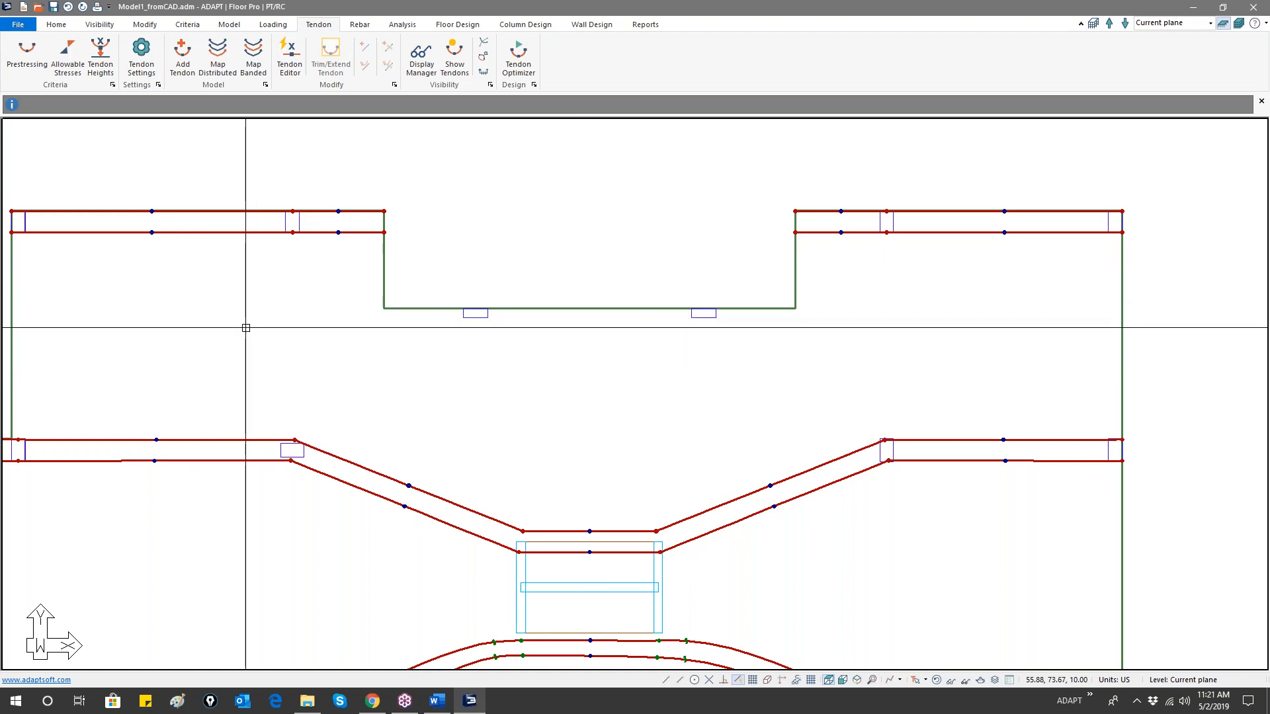
{"action": "scroll", "coordinate": [453, 389], "scroll_direction": "down", "scroll_amount": 1}
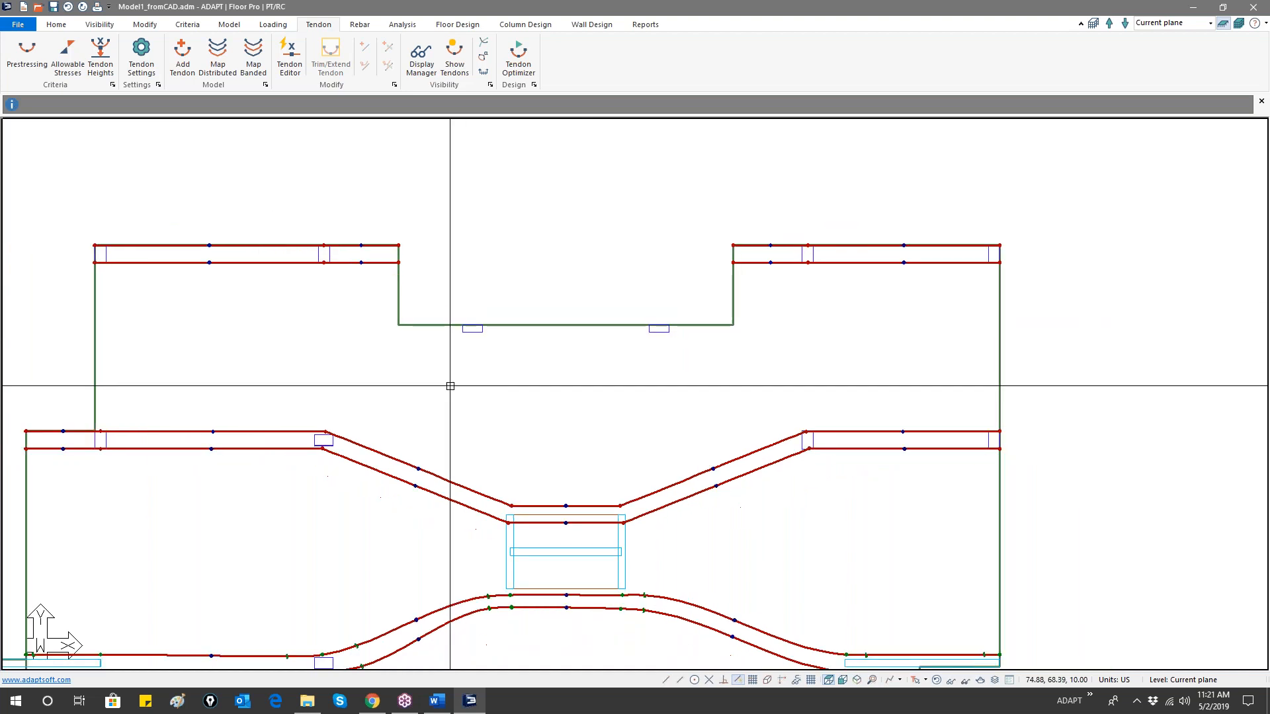
{"action": "left_click", "coordinate": [205, 250]}
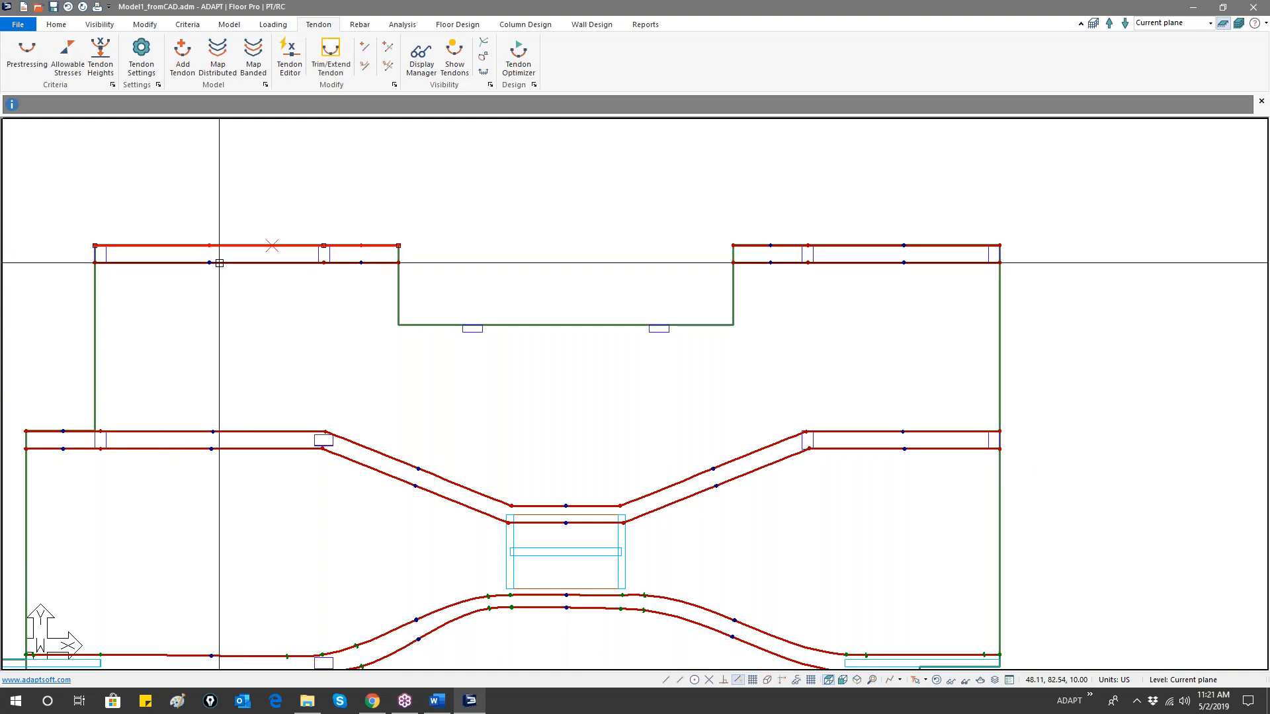
{"action": "double_click", "coordinate": [771, 251]}
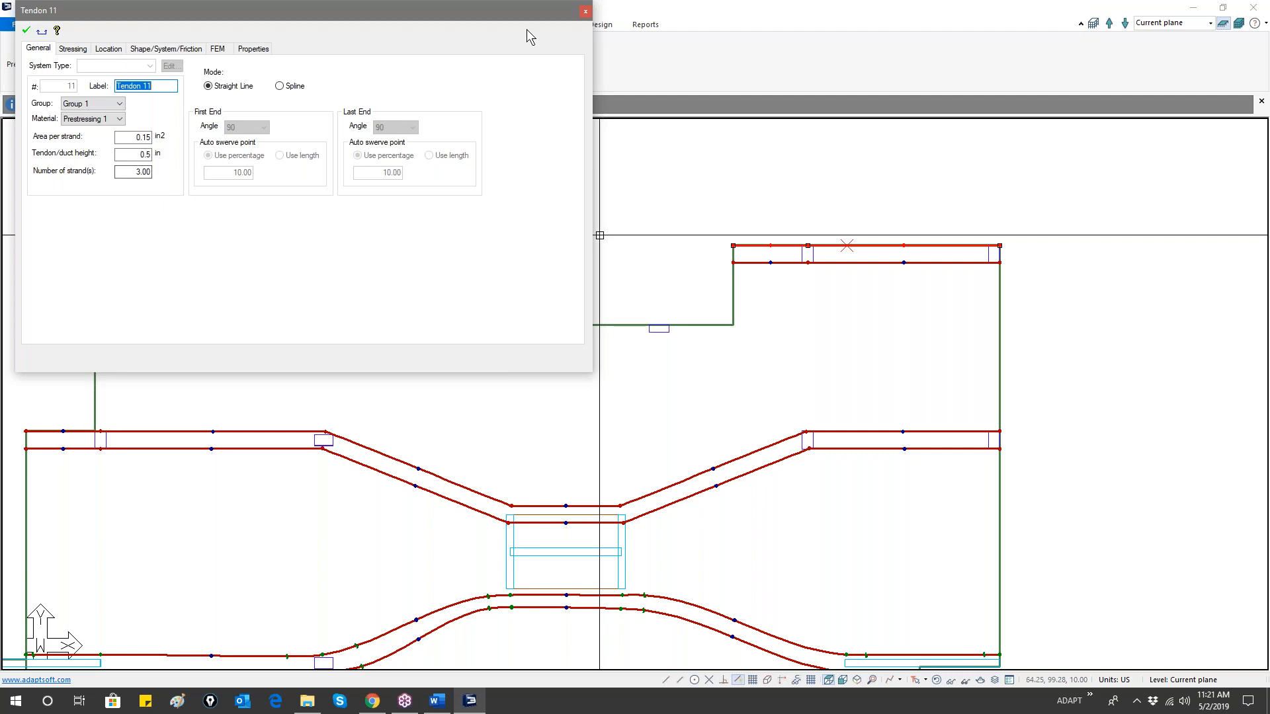
{"action": "left_click", "coordinate": [586, 11]}
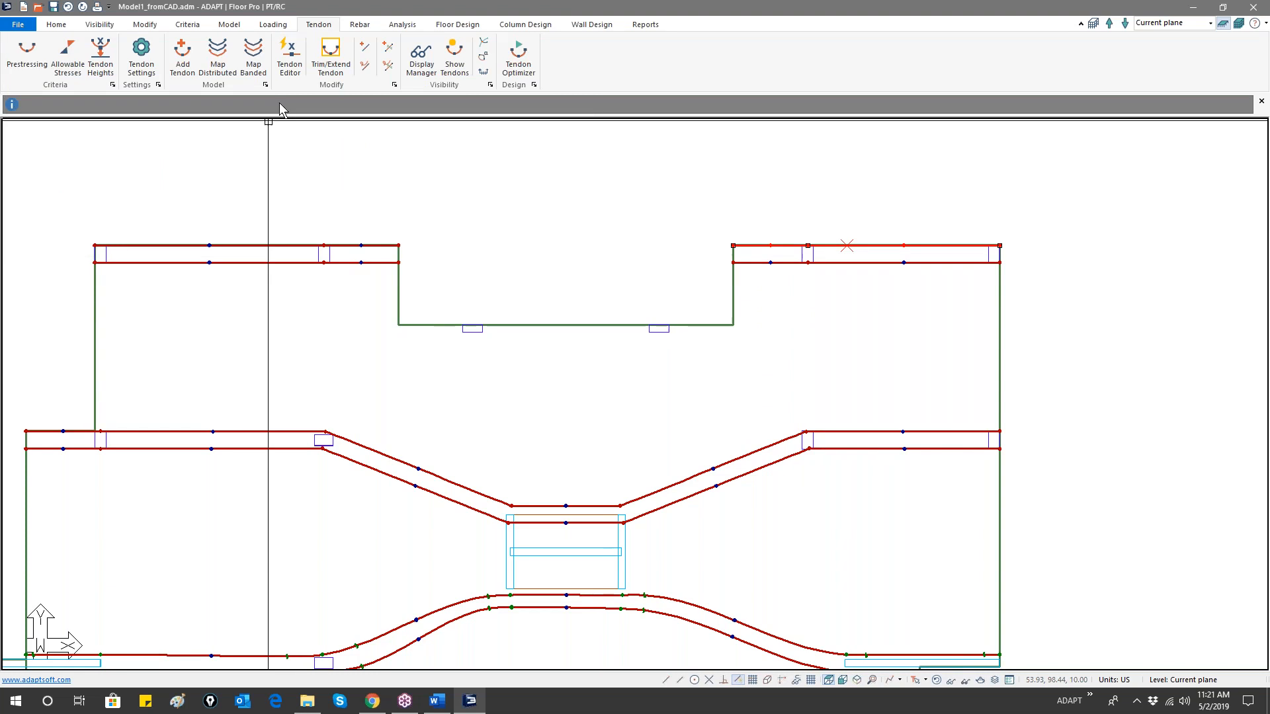
{"action": "left_click", "coordinate": [282, 248], "text": "ctrl"}
{"action": "key", "text": "Escape"}
{"action": "left_click", "coordinate": [301, 250]}
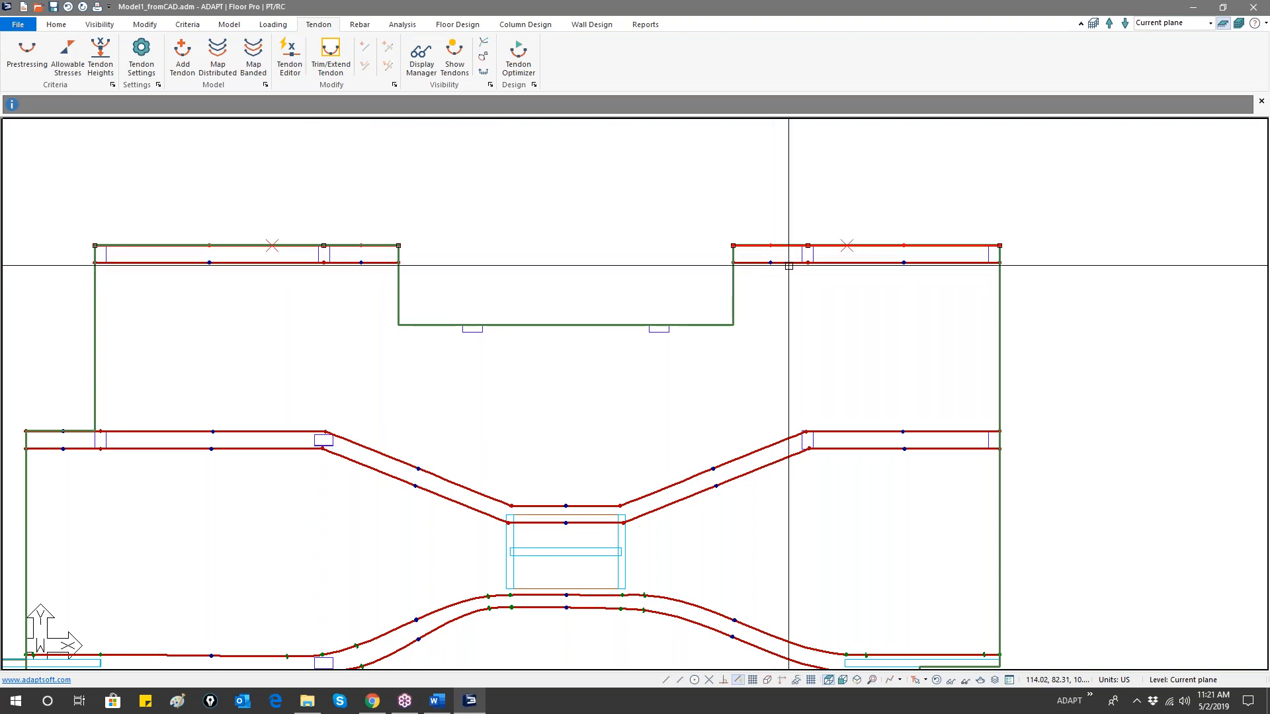
- Draw a six-point splined tendon from the upper-left slab edge, dipping below the two notch columns, to the upper-right slab edge
{"action": "left_click", "coordinate": [182, 56]}
{"action": "left_click", "coordinate": [94, 283]}
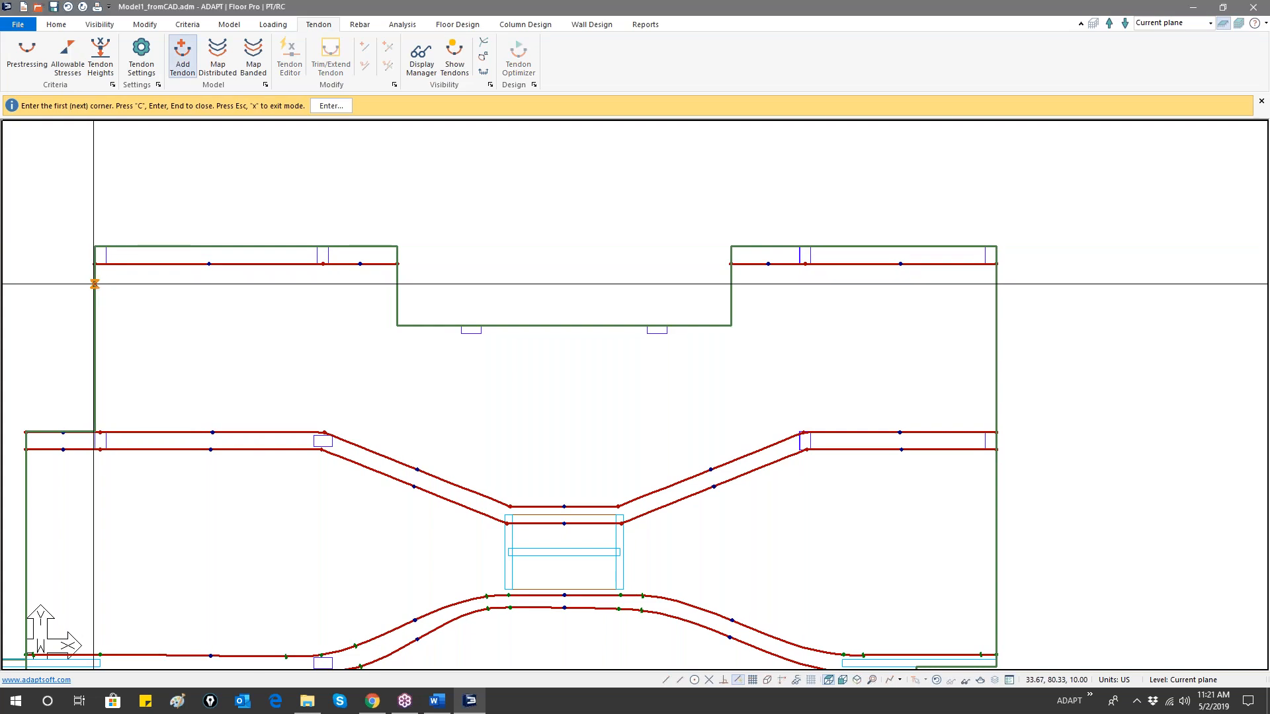
{"action": "left_click", "coordinate": [320, 284]}
{"action": "left_click", "coordinate": [468, 342]}
{"action": "left_click", "coordinate": [658, 341]}
{"action": "left_click", "coordinate": [804, 279]}
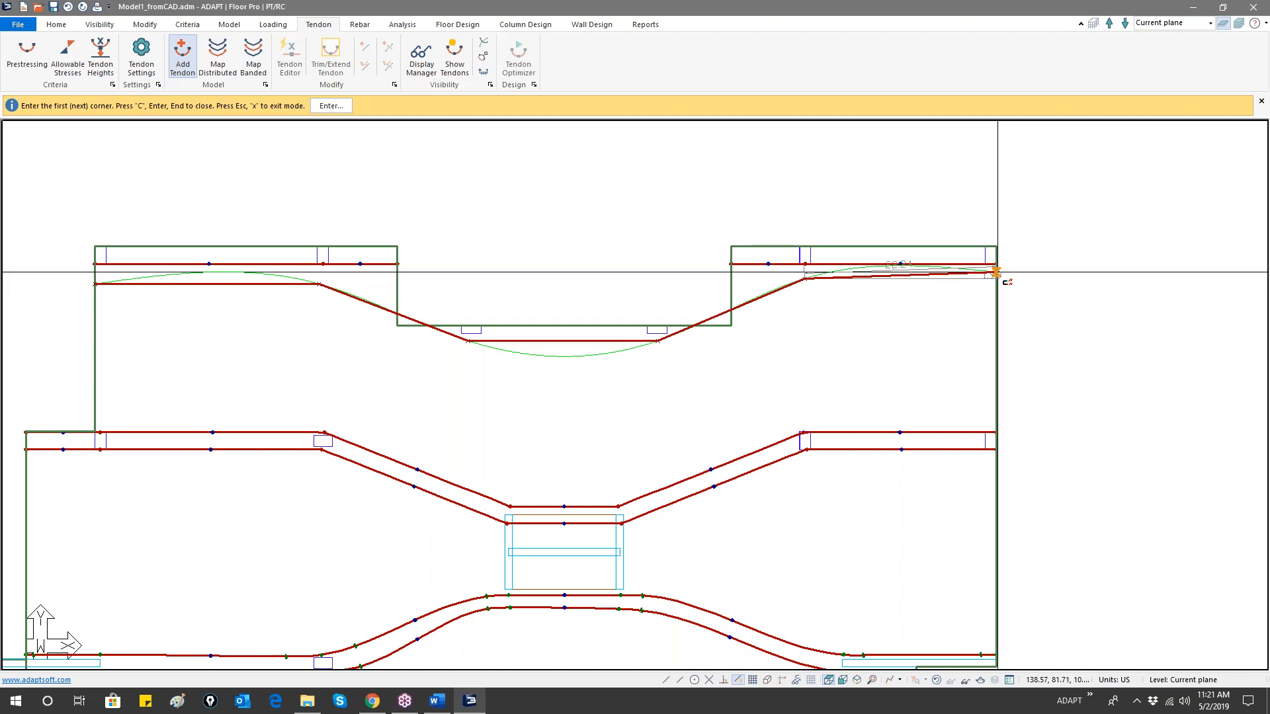
{"action": "left_click", "coordinate": [996, 276]}
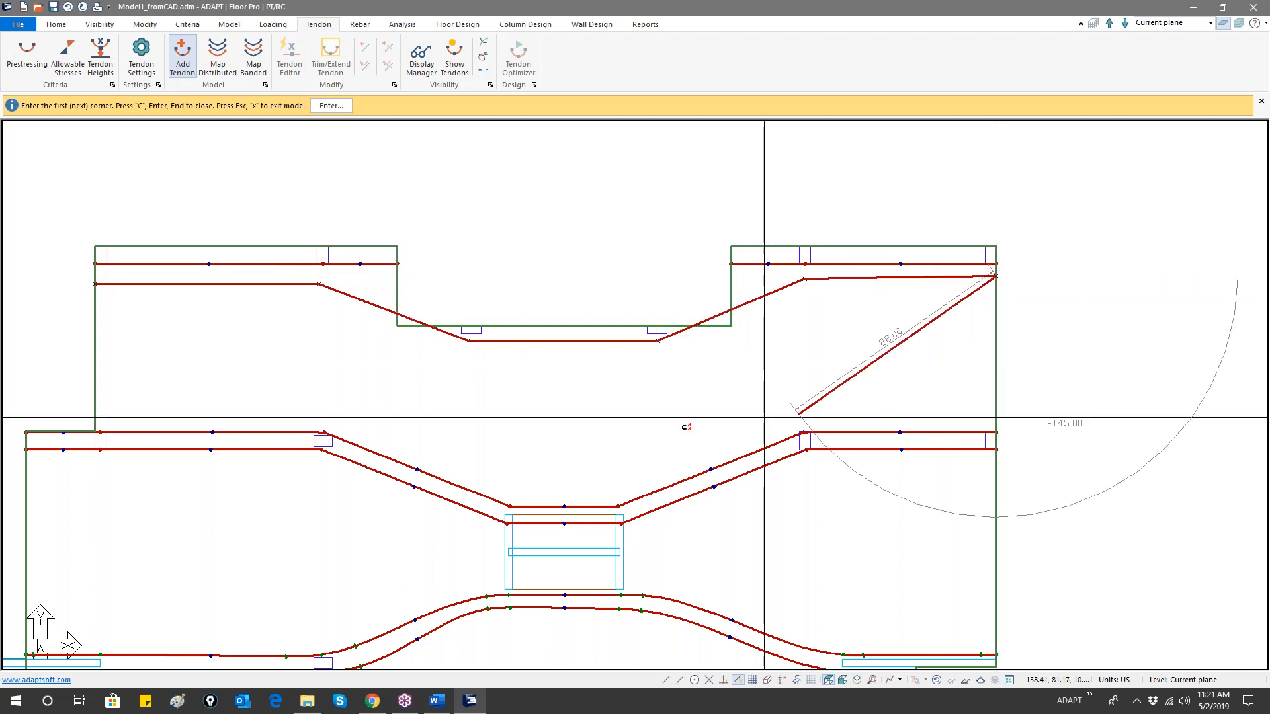
{"action": "right_click", "coordinate": [643, 353]}
{"action": "left_click", "coordinate": [666, 359]}
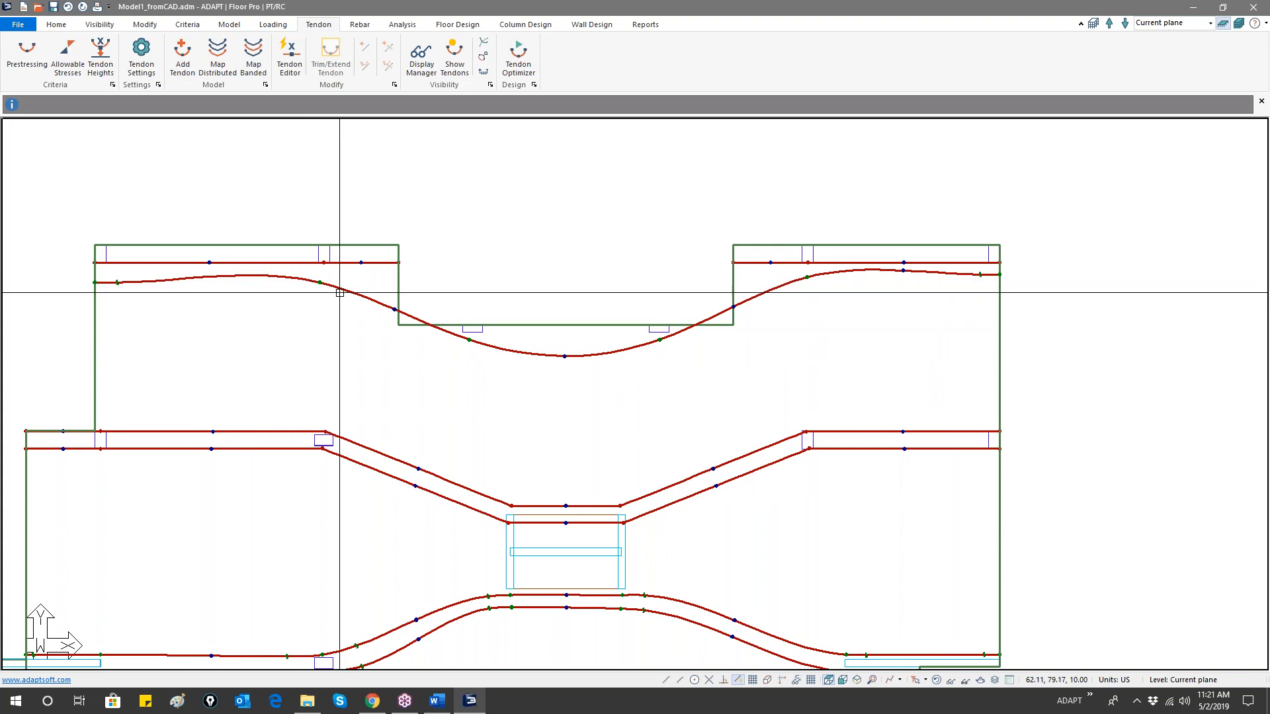
- Review the general properties of the new splined tendon around the notch and close them without changes
{"action": "double_click", "coordinate": [345, 292]}
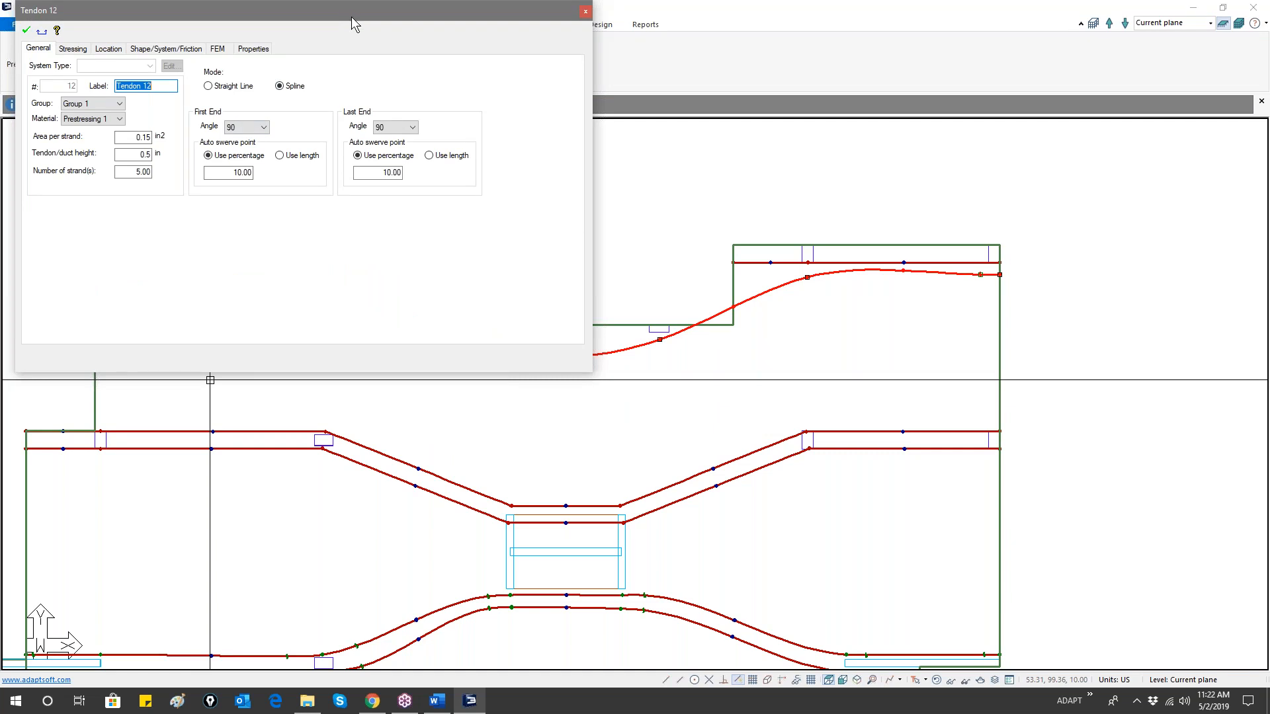
{"action": "left_click_drag", "start_coordinate": [352, 17], "coordinate": [569, 212]}
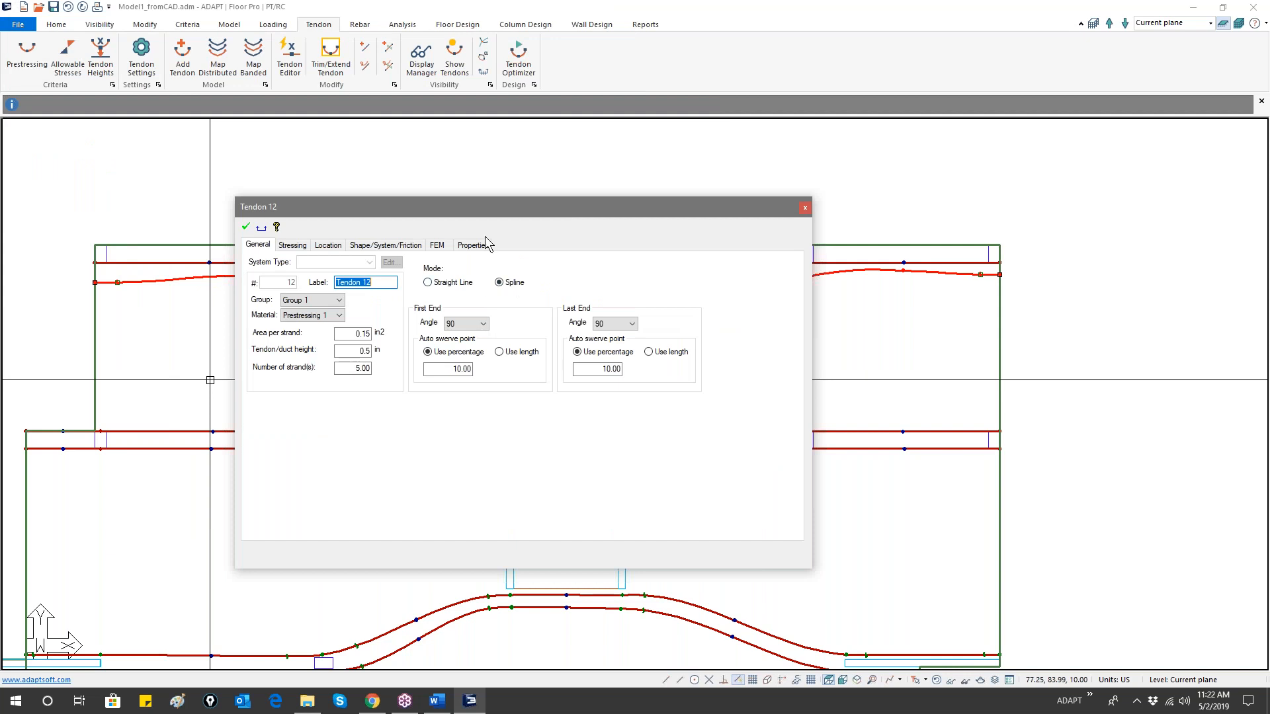
{"action": "mouse_move", "coordinate": [553, 209]}
{"action": "left_mouse_down"}
{"action": "mouse_move", "coordinate": [852, 174]}
{"action": "mouse_move", "coordinate": [834, 88]}
{"action": "mouse_move", "coordinate": [799, 91]}
{"action": "left_mouse_up"}
{"action": "left_click", "coordinate": [1051, 91]}
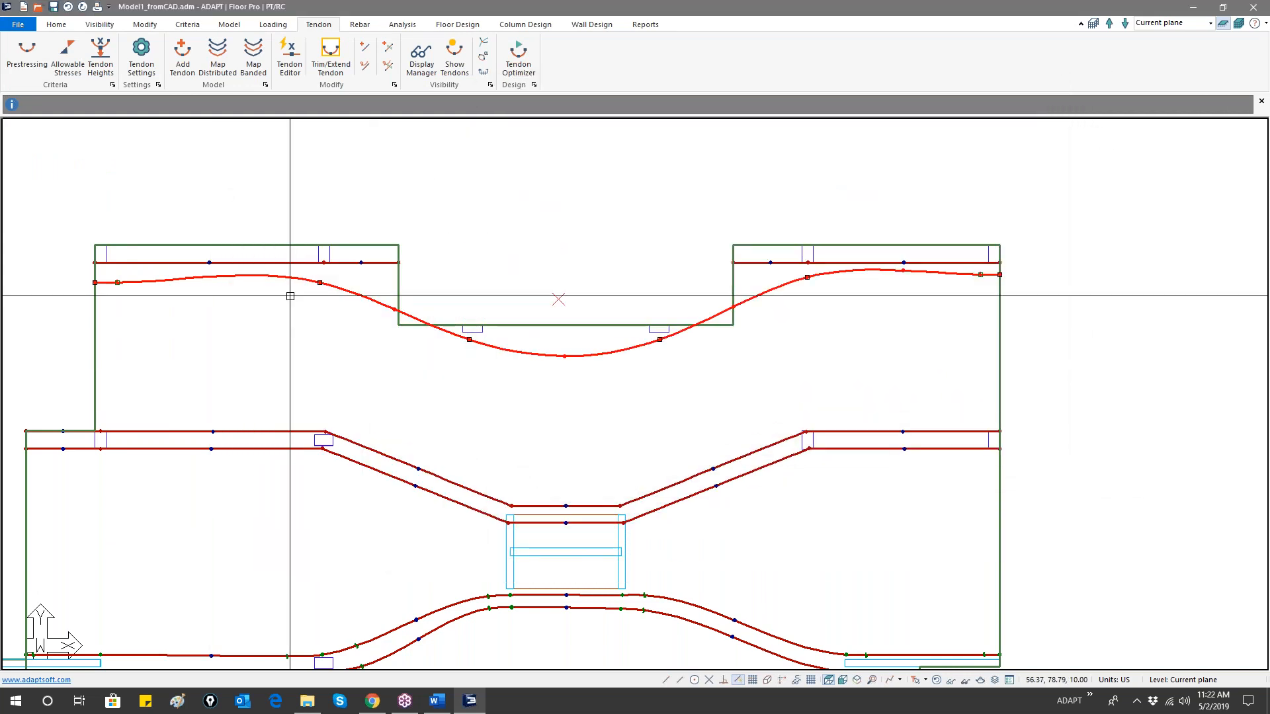
- Insert swerve points in the new tendon on both sides of the two upper columns and on the outer sides of the notch columns
{"action": "right_click", "coordinate": [292, 276]}
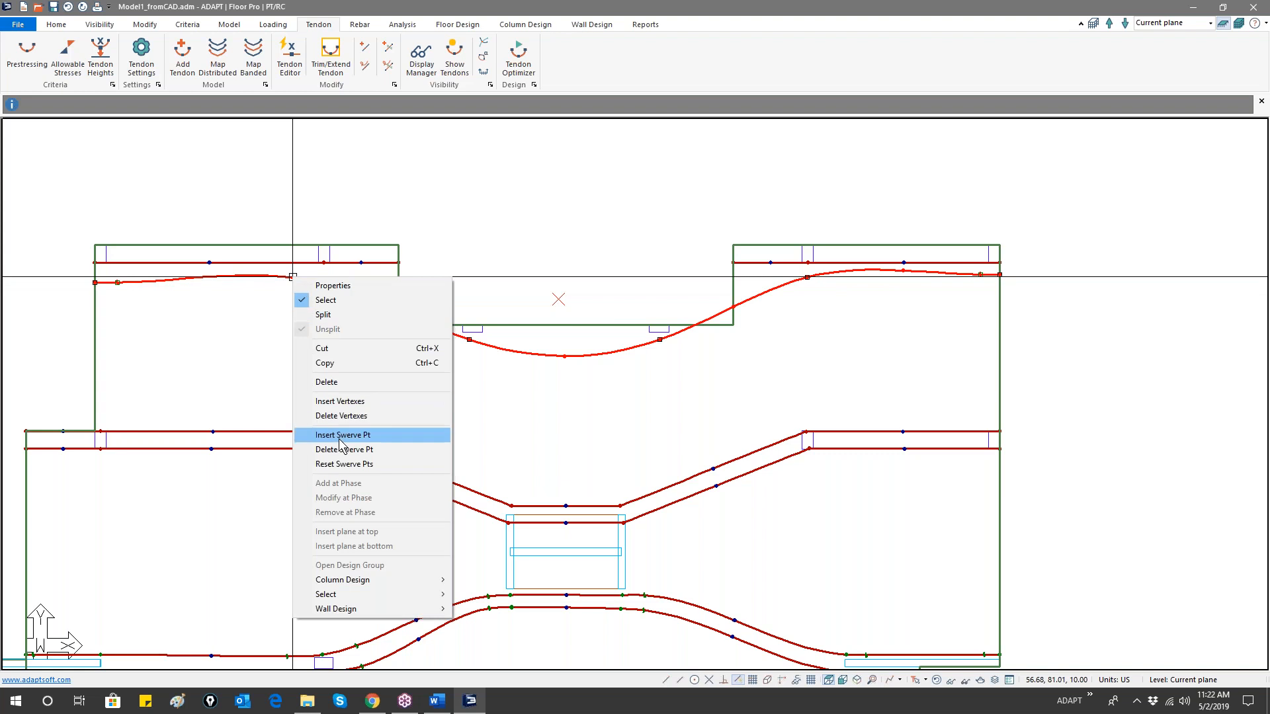
{"action": "left_click", "coordinate": [340, 437]}
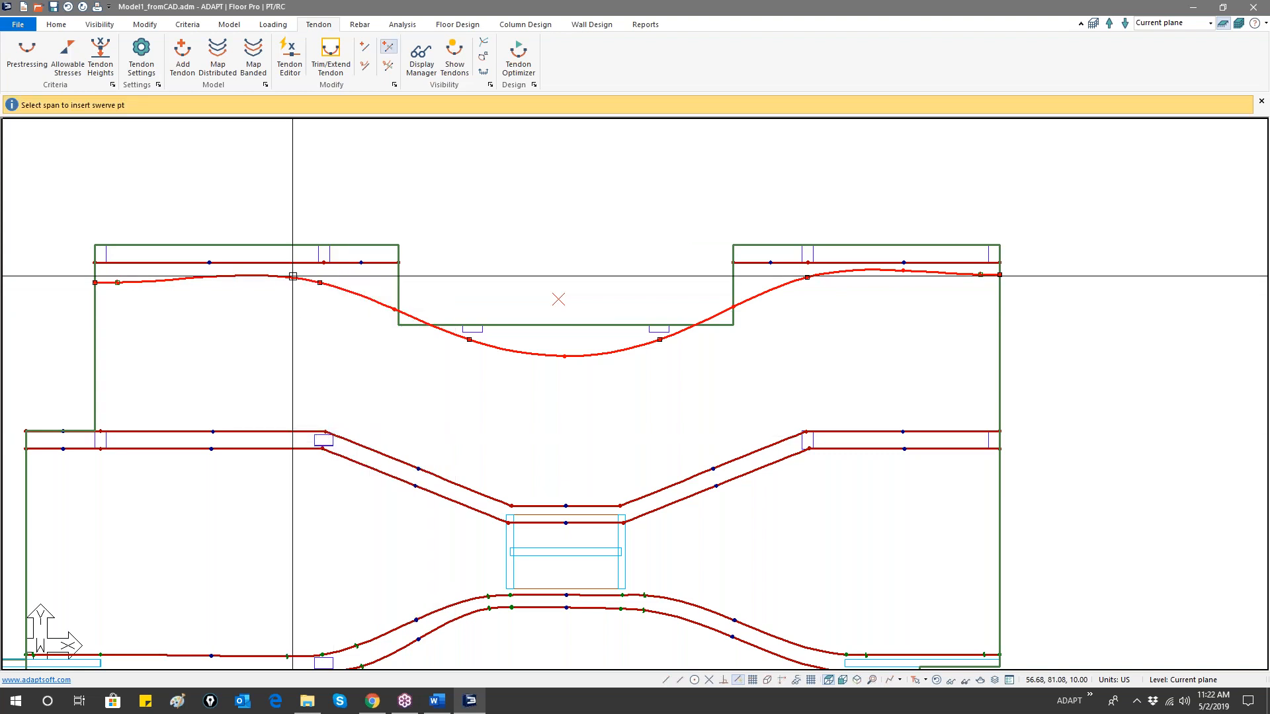
{"action": "left_click", "coordinate": [683, 332]}
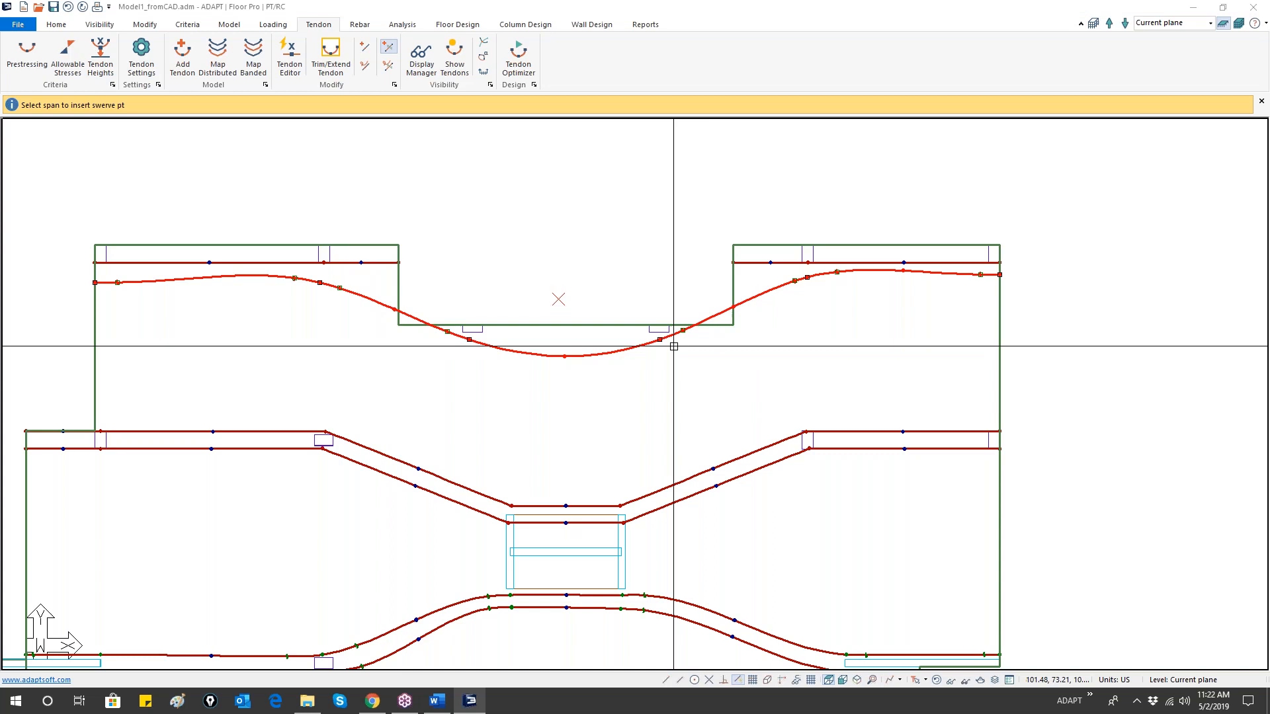
{"action": "left_click", "coordinate": [388, 50]}
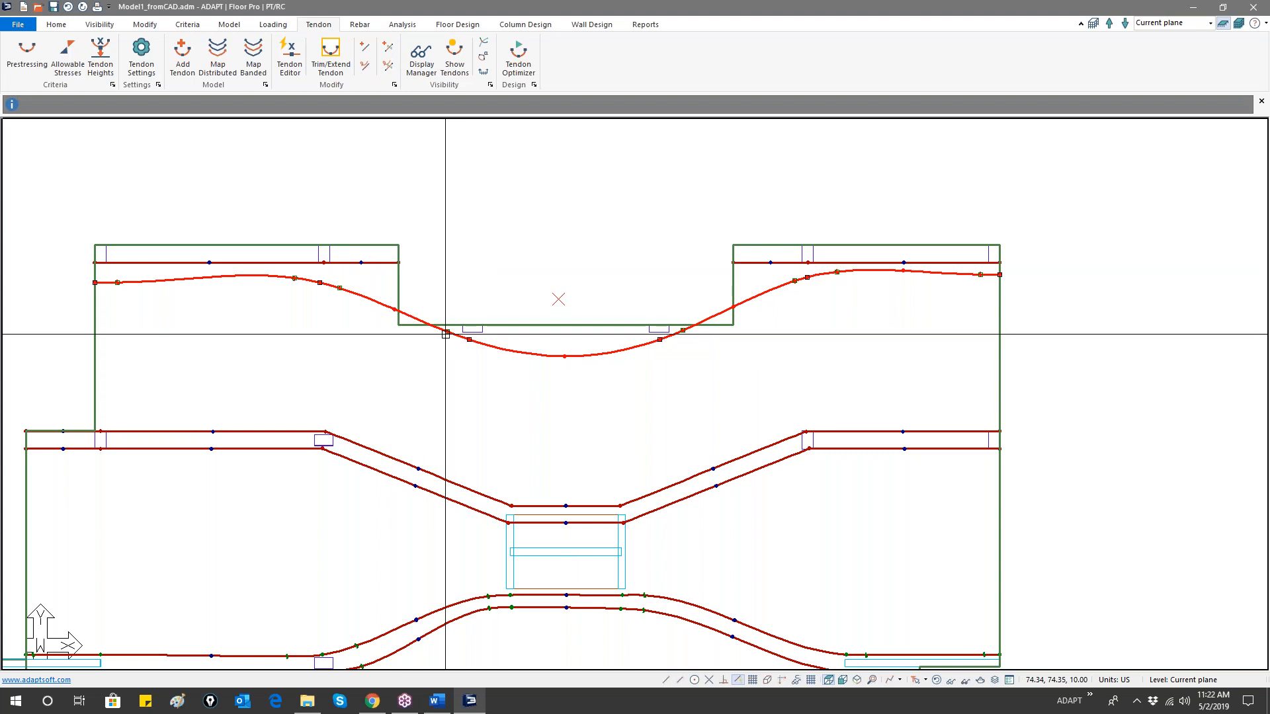
- Move the swerve point outside the left notch column outward and down, and the one right of the upper-left column slightly outward
{"action": "left_click", "coordinate": [446, 334]}
{"action": "left_click", "coordinate": [422, 344]}
{"action": "left_click", "coordinate": [340, 288]}
{"action": "left_click", "coordinate": [351, 288]}
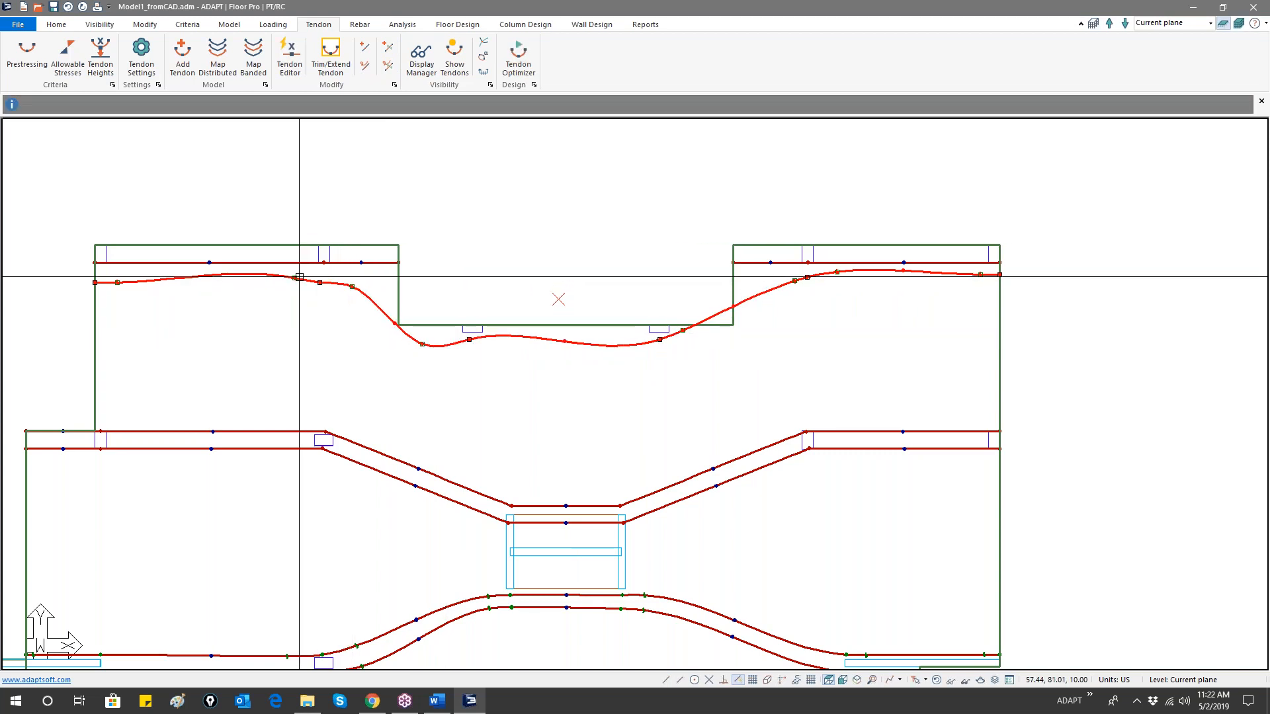
- Lower the swerve point left of the upper-left column until the tendon's first span runs straight
{"action": "left_click", "coordinate": [292, 285]}
{"action": "left_click", "coordinate": [292, 284]}
{"action": "left_click", "coordinate": [291, 283]}
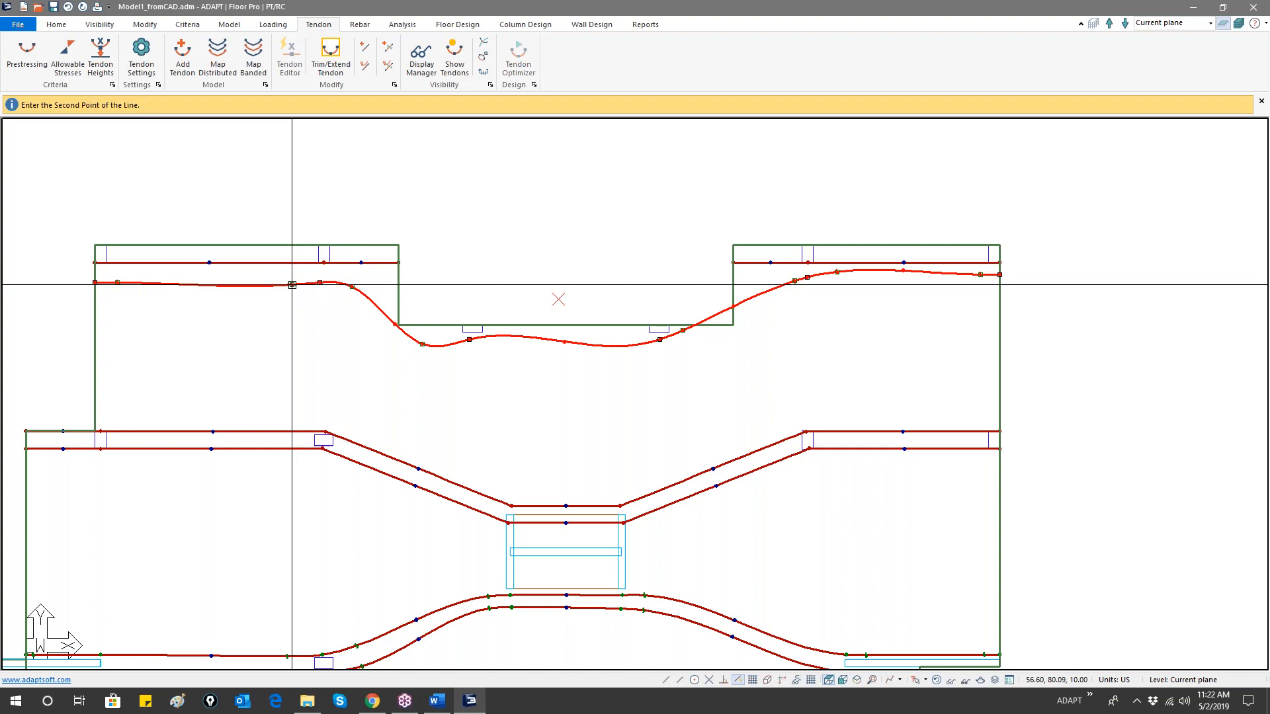
{"action": "left_click", "coordinate": [291, 283]}
{"action": "scroll", "coordinate": [291, 282], "scroll_direction": "up", "scroll_amount": 4}
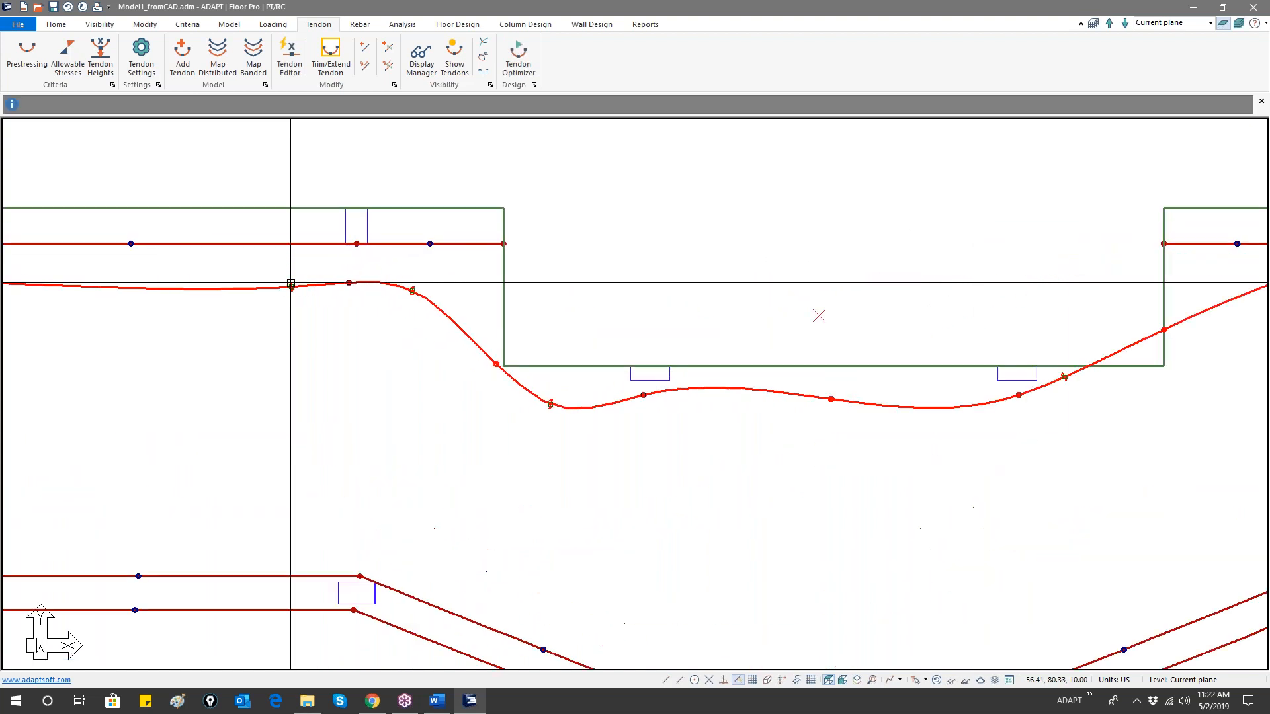
{"action": "left_click", "coordinate": [293, 285]}
{"action": "left_click", "coordinate": [293, 285]}
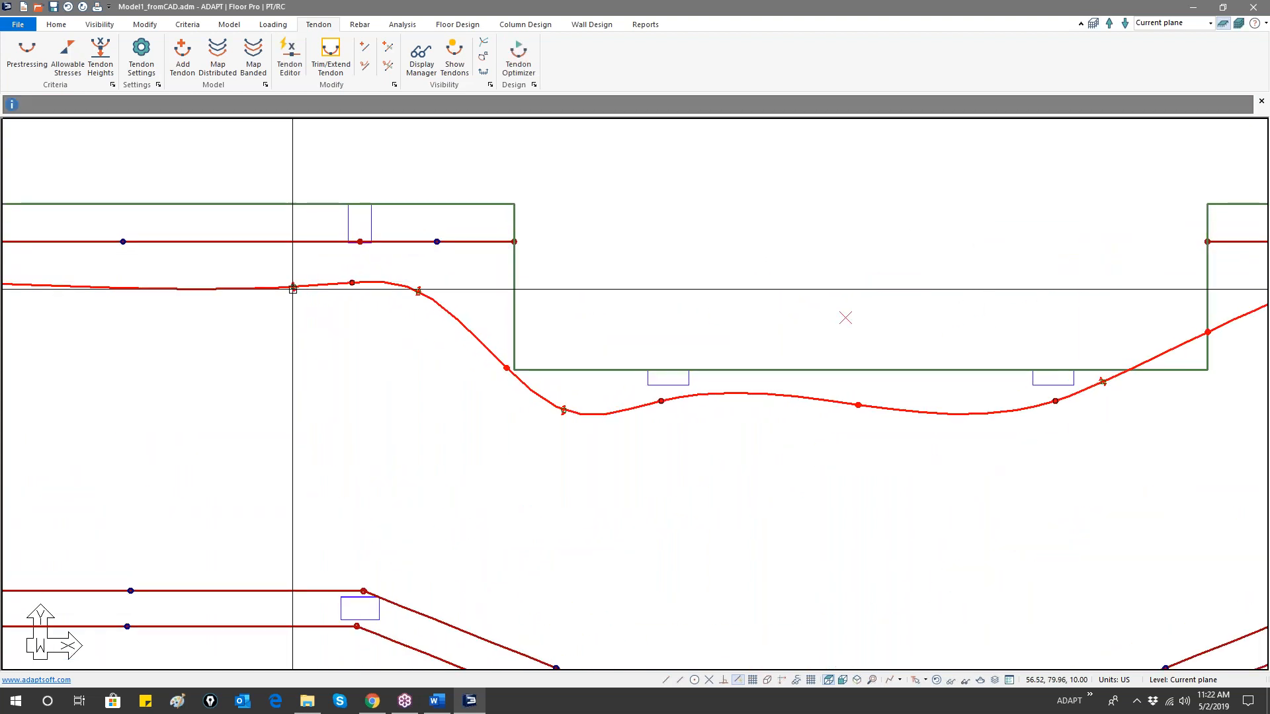
{"action": "left_click", "coordinate": [294, 285]}
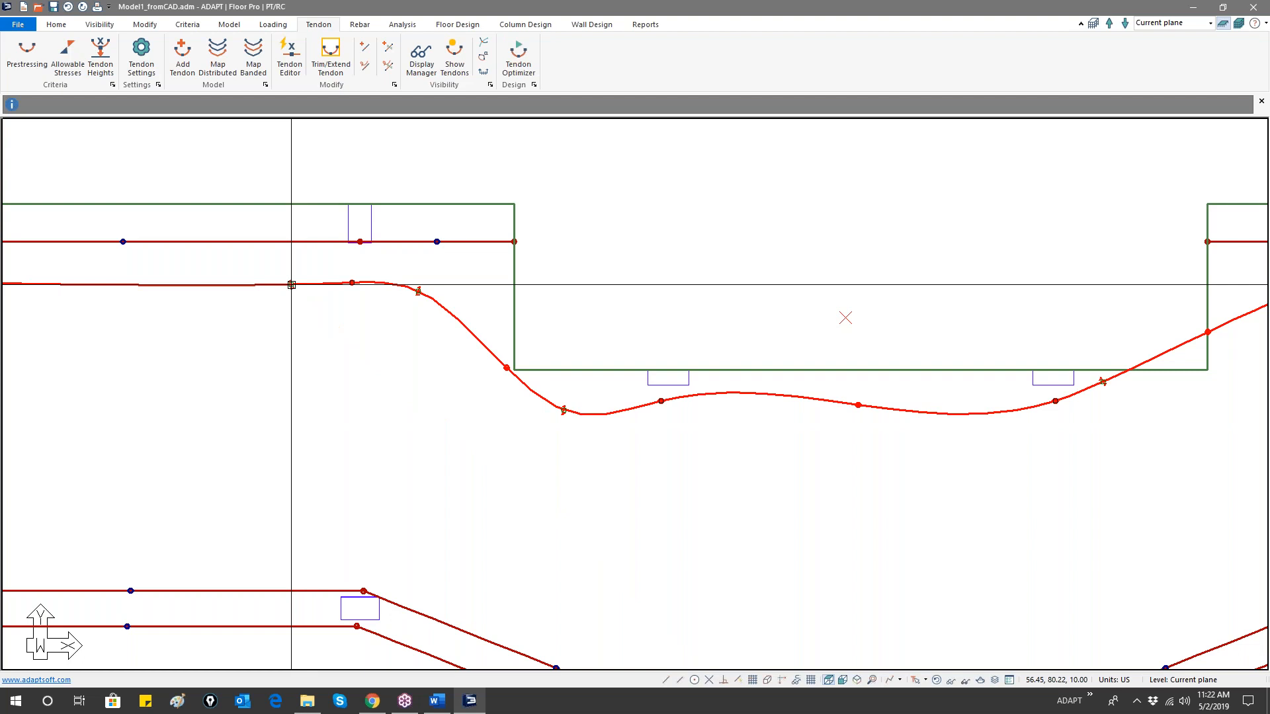
{"action": "left_click", "coordinate": [292, 285]}
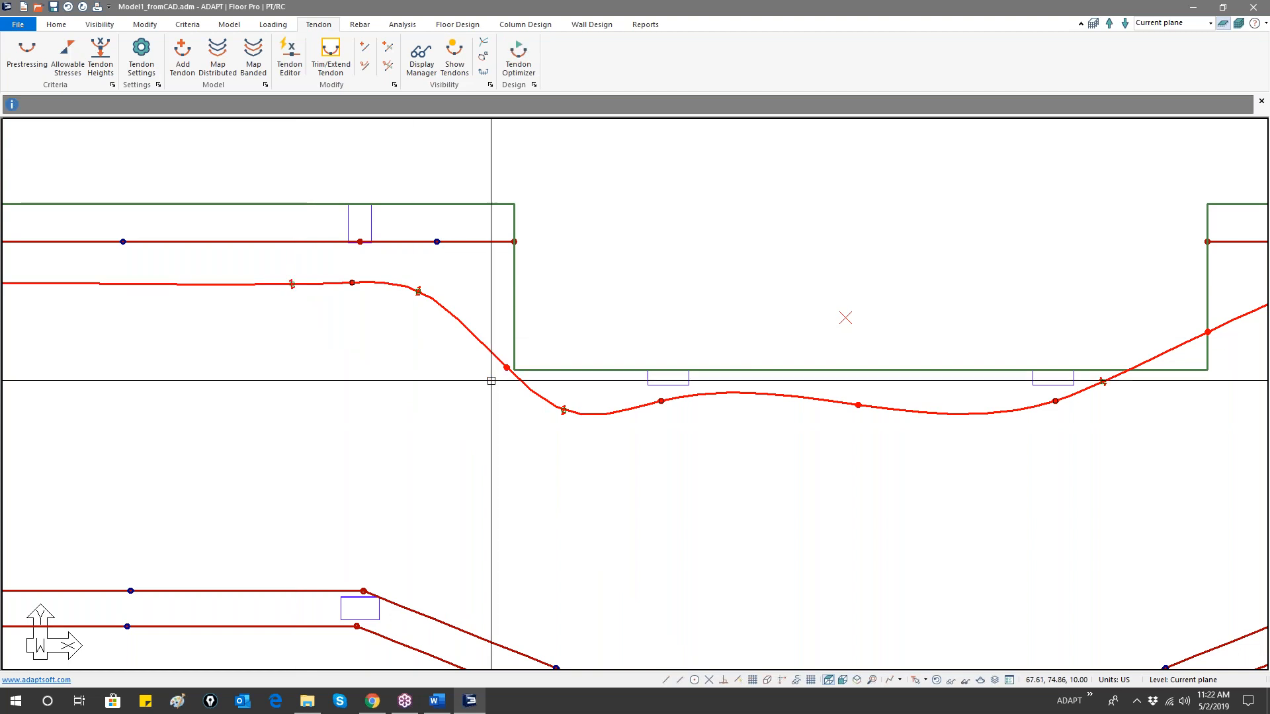
- Shift the swerve point outside the left notch column to below the notch's lower-left corner
{"action": "middle_click_drag", "start_coordinate": [496, 354], "coordinate": [356, 252]}
{"action": "left_click", "coordinate": [425, 309]}
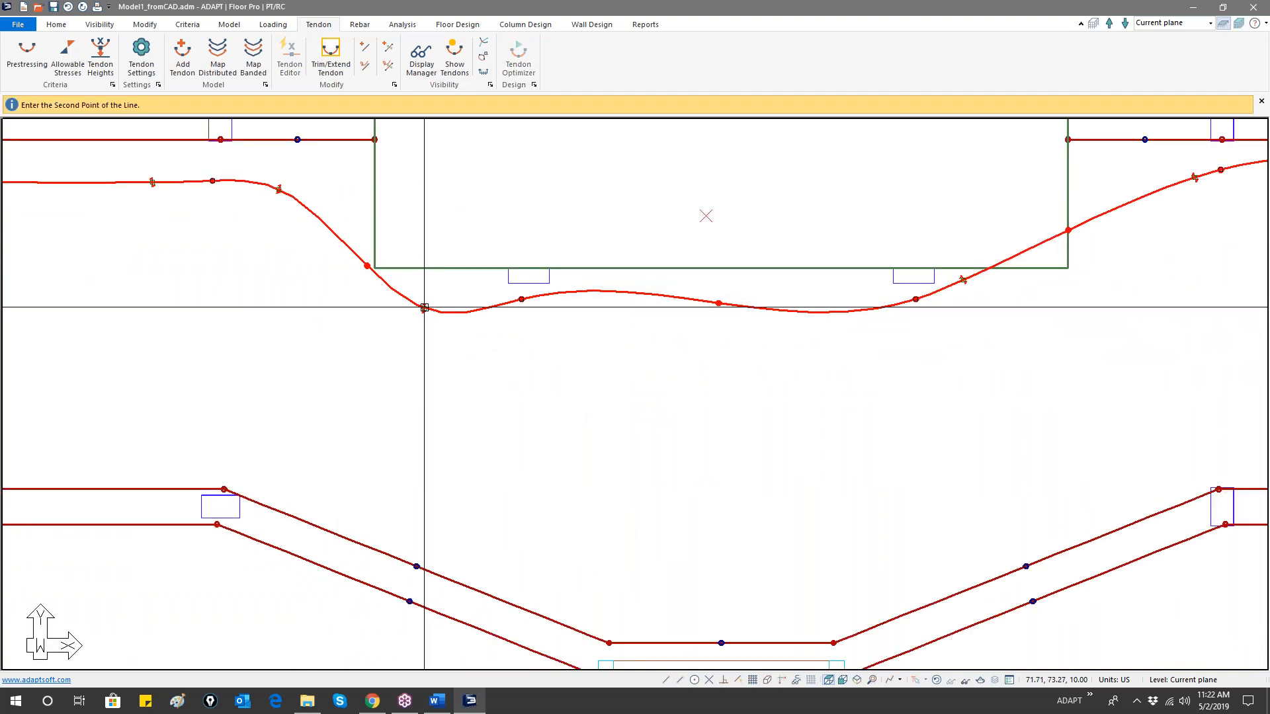
{"action": "left_click", "coordinate": [392, 304]}
{"action": "left_click", "coordinate": [390, 304]}
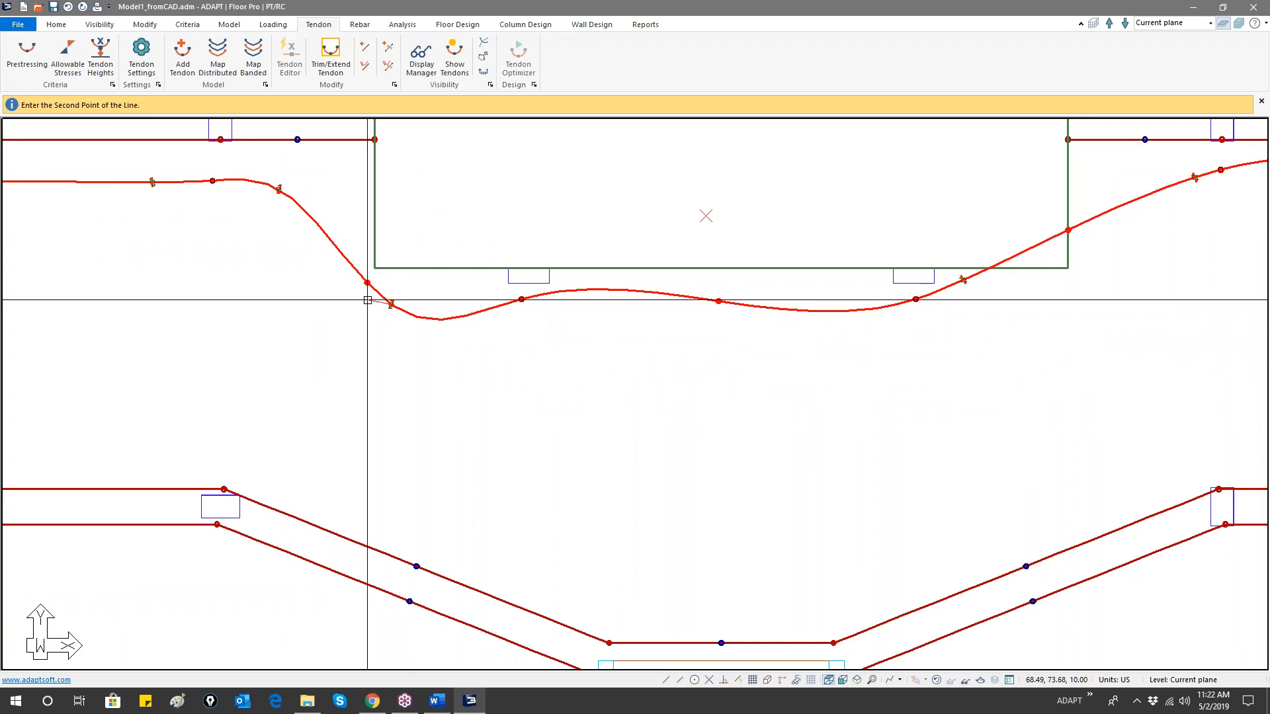
{"action": "left_click", "coordinate": [368, 298]}
- Insert two swerve points in the tendon between the notch columns, one near the inner side of each column
{"action": "right_click", "coordinate": [591, 290]}
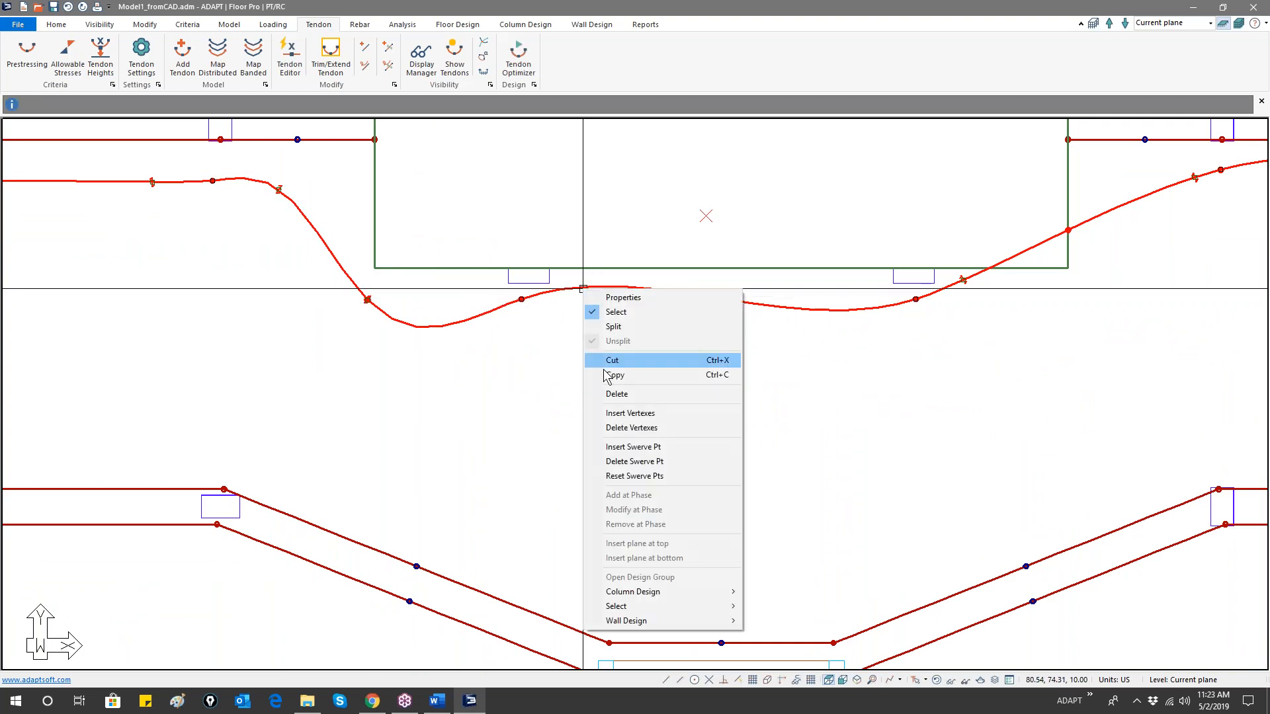
{"action": "left_click", "coordinate": [626, 447]}
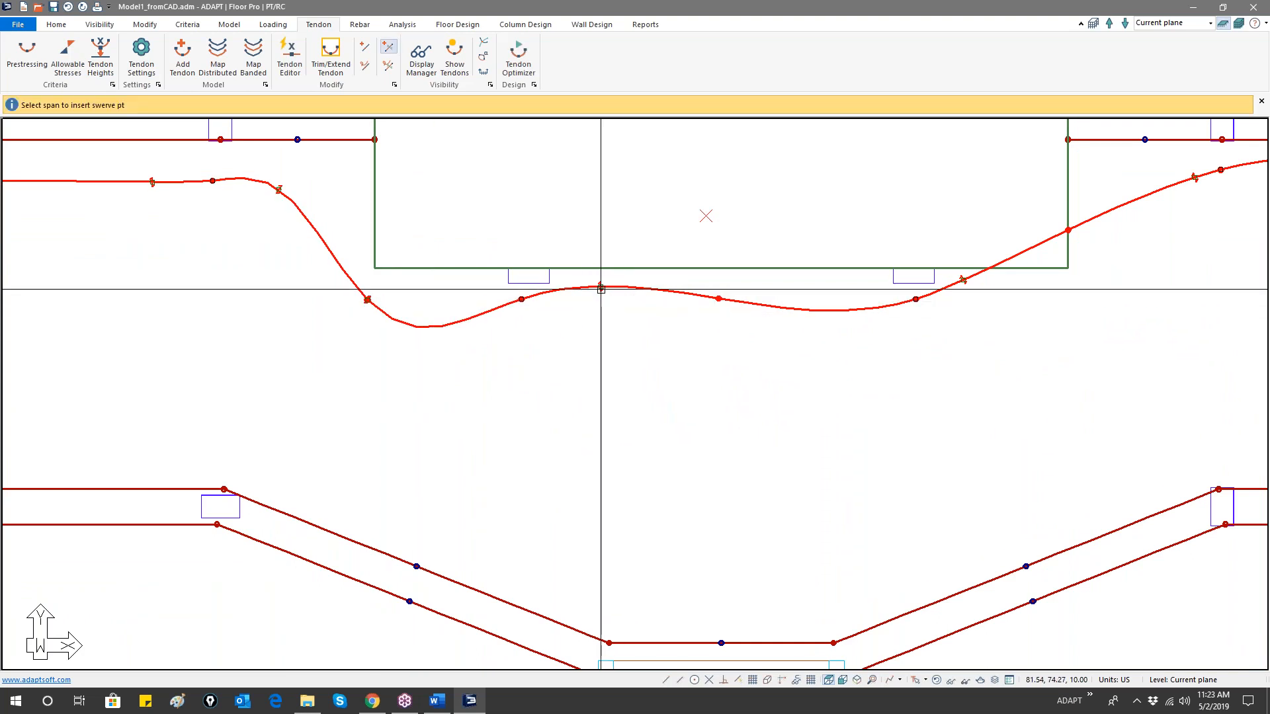
{"action": "left_click", "coordinate": [601, 287]}
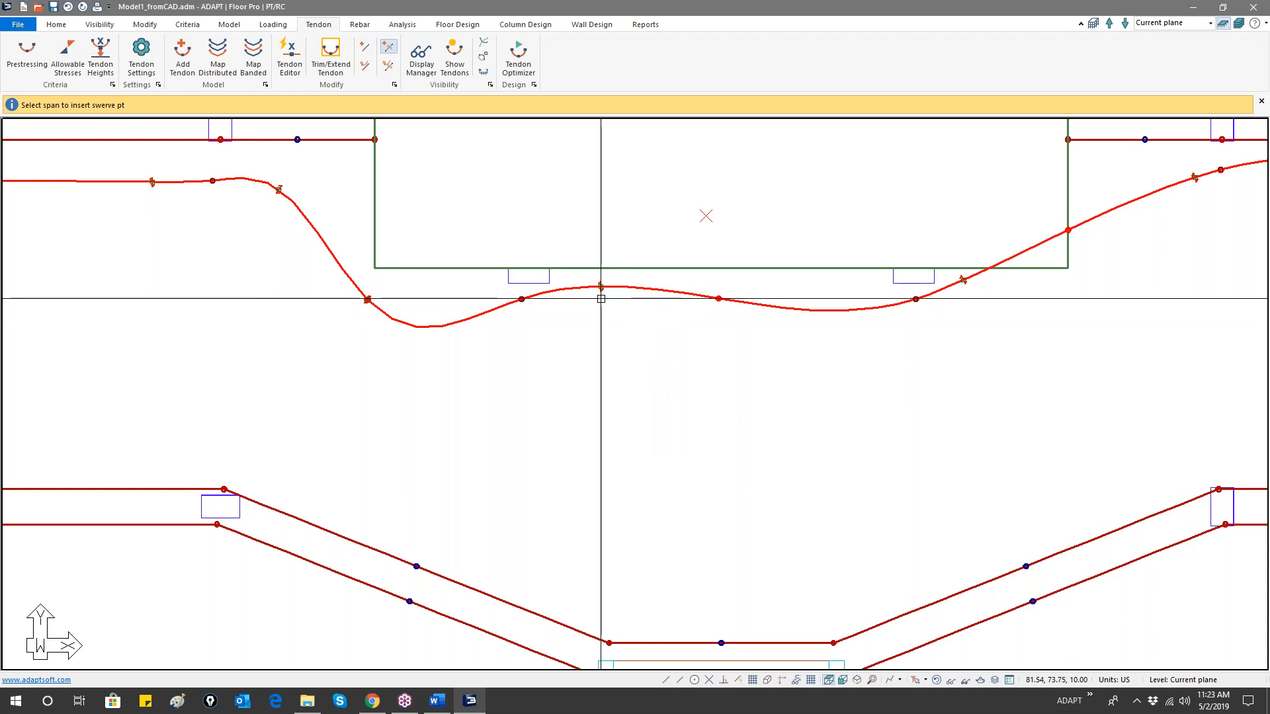
{"action": "right_click", "coordinate": [842, 306]}
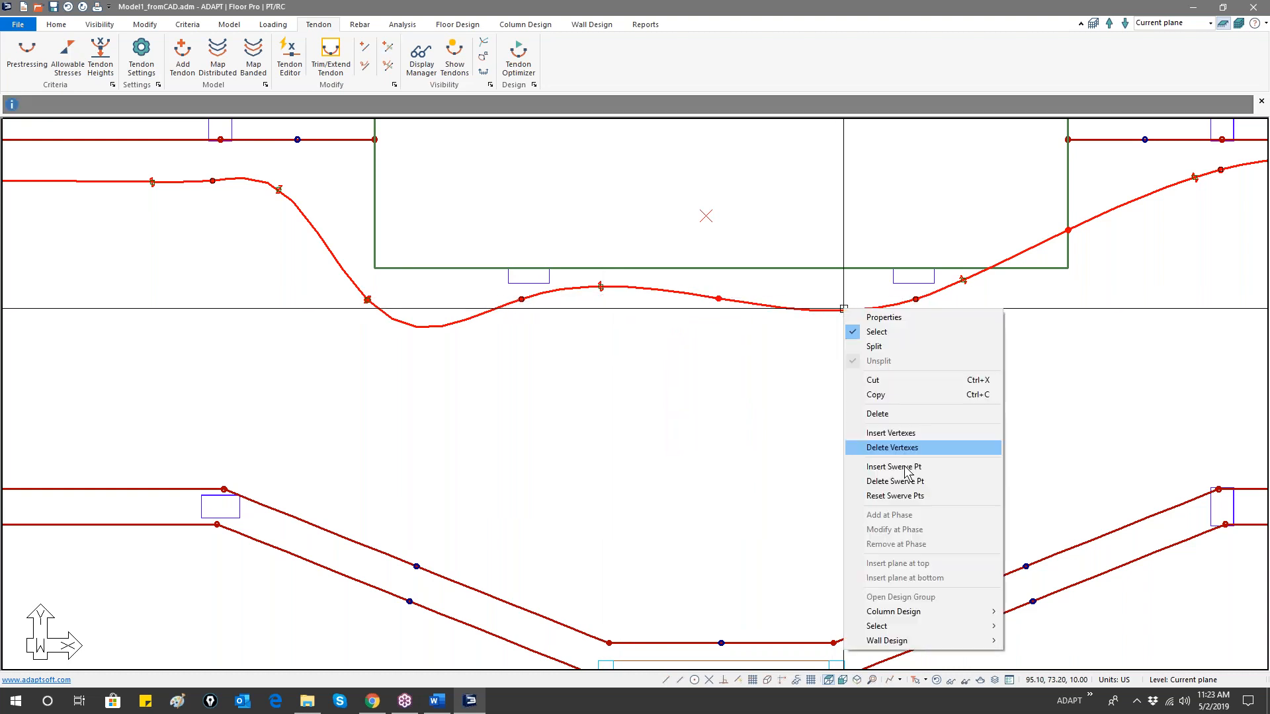
{"action": "left_click", "coordinate": [883, 465]}
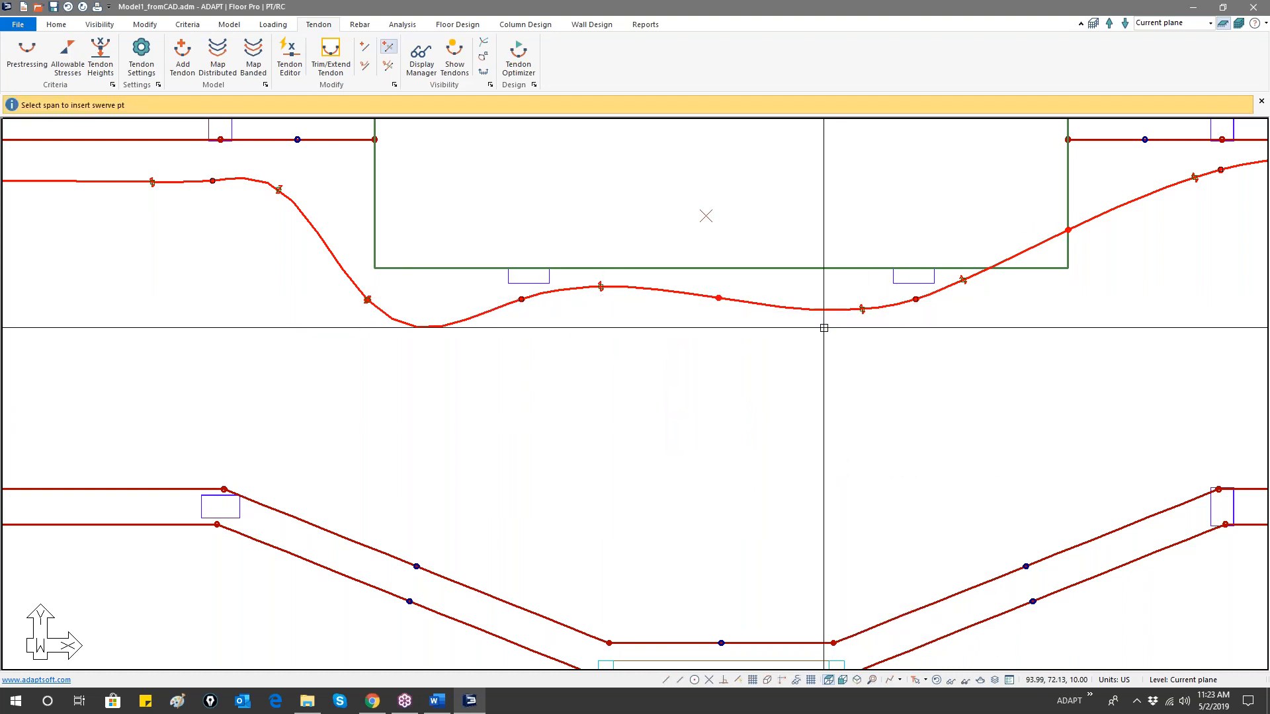
{"action": "right_click", "coordinate": [813, 305]}
{"action": "left_click", "coordinate": [854, 463]}
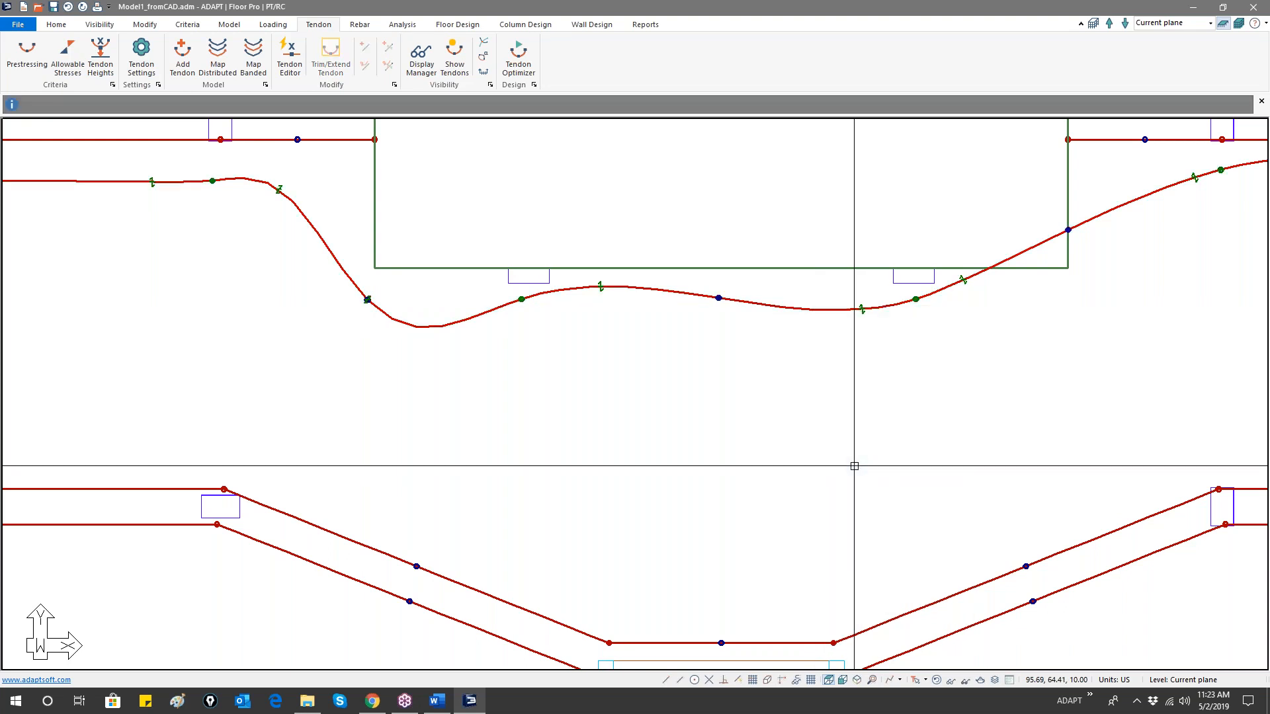
- Adjust the swerve points on the inner sides of the notch columns and move the outer ones just beyond the notch's lower corners
{"action": "left_click", "coordinate": [603, 288]}
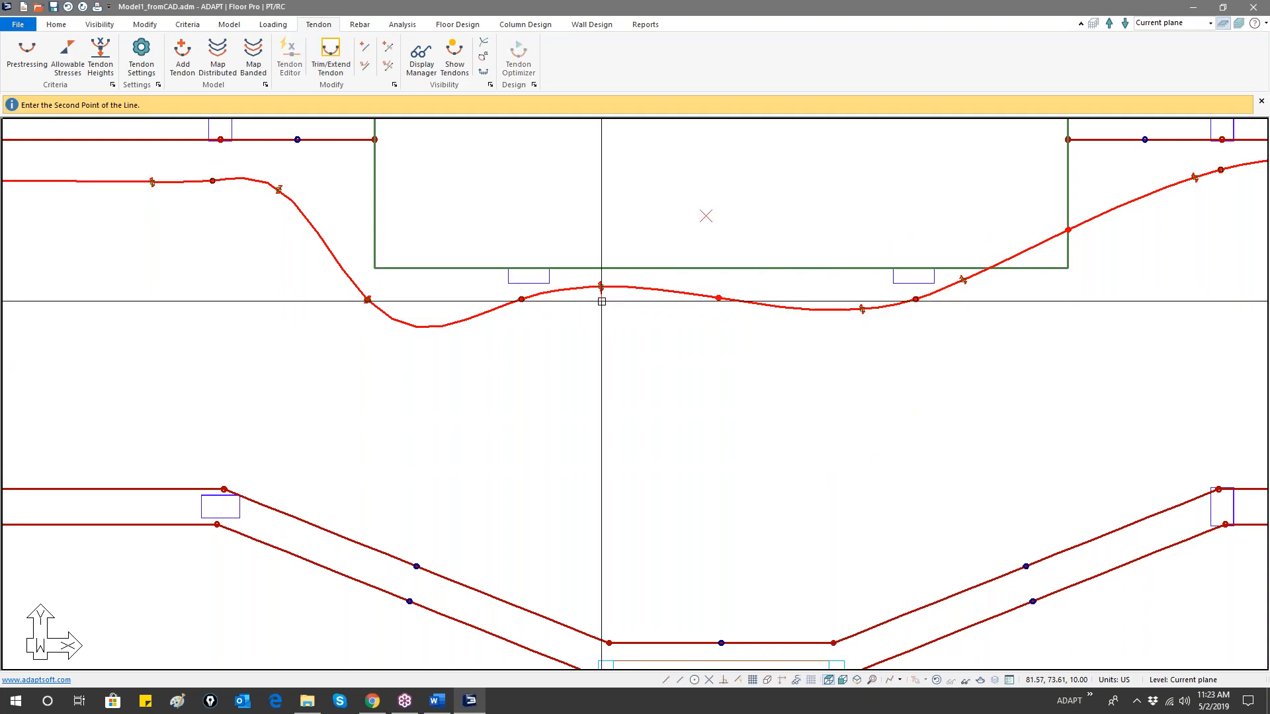
{"action": "left_click", "coordinate": [602, 301]}
{"action": "left_click", "coordinate": [368, 299]}
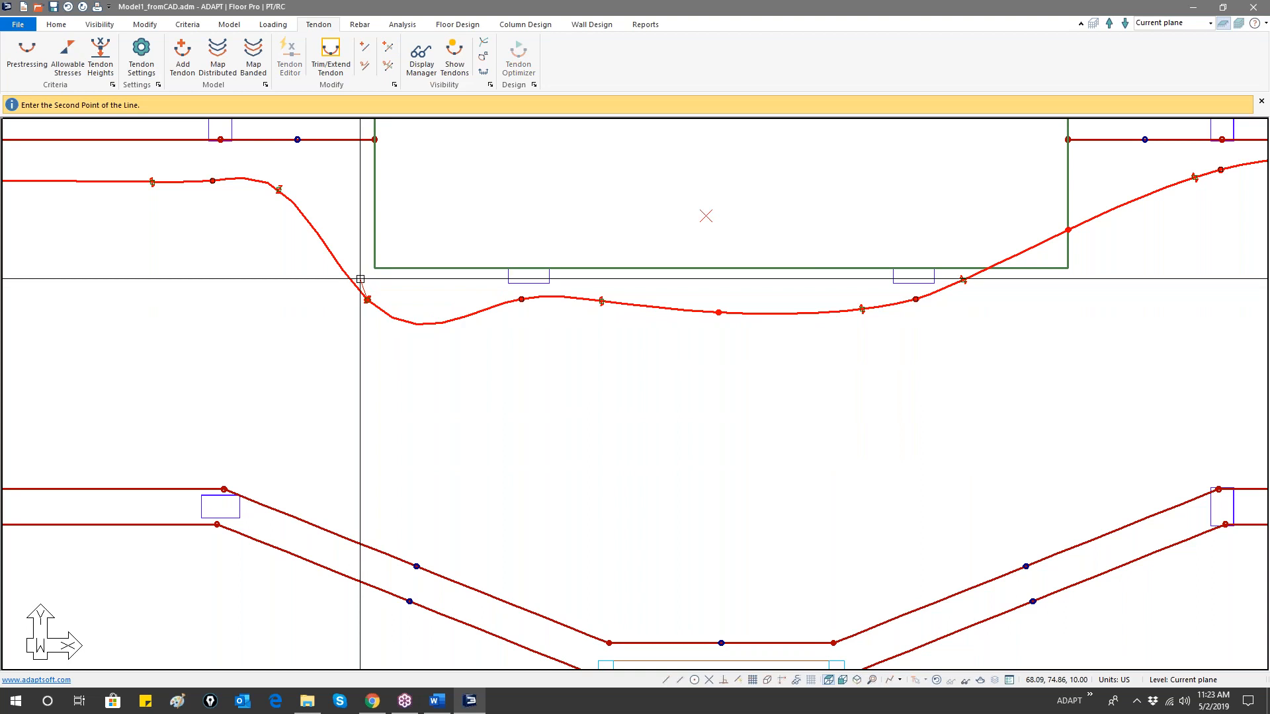
{"action": "left_click", "coordinate": [359, 275]}
{"action": "left_click", "coordinate": [359, 275]}
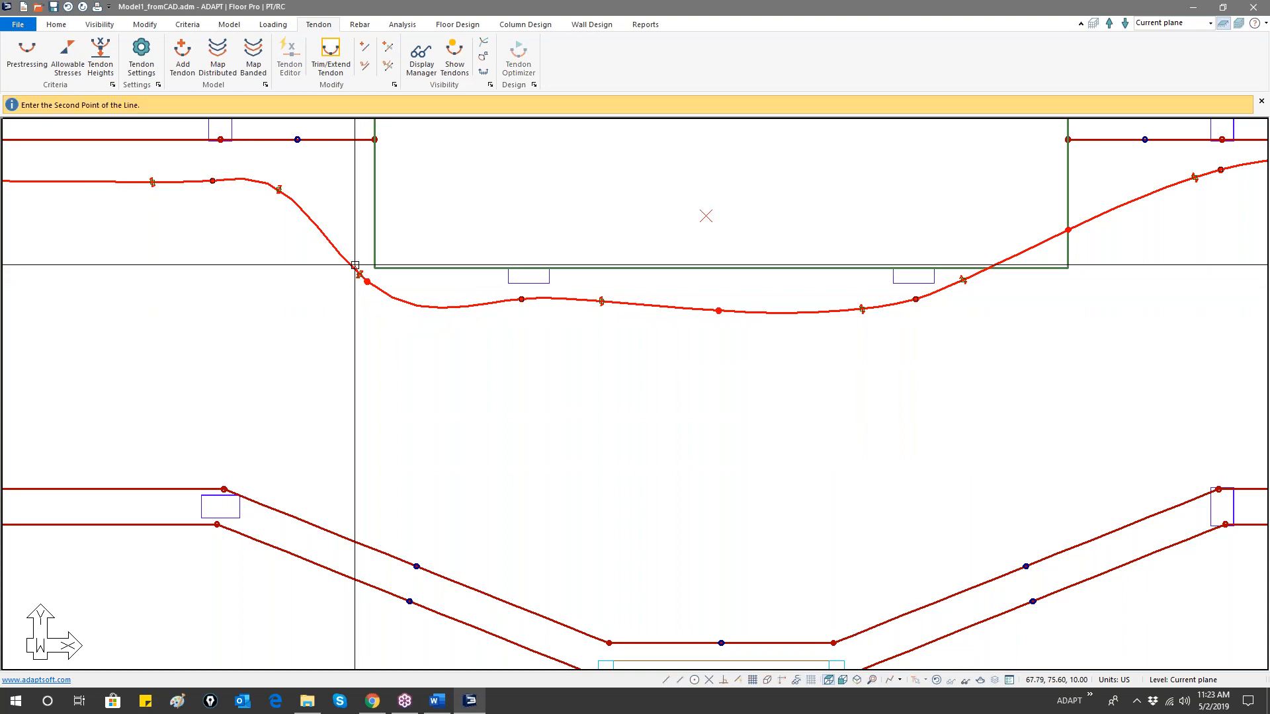
{"action": "left_click", "coordinate": [355, 265]}
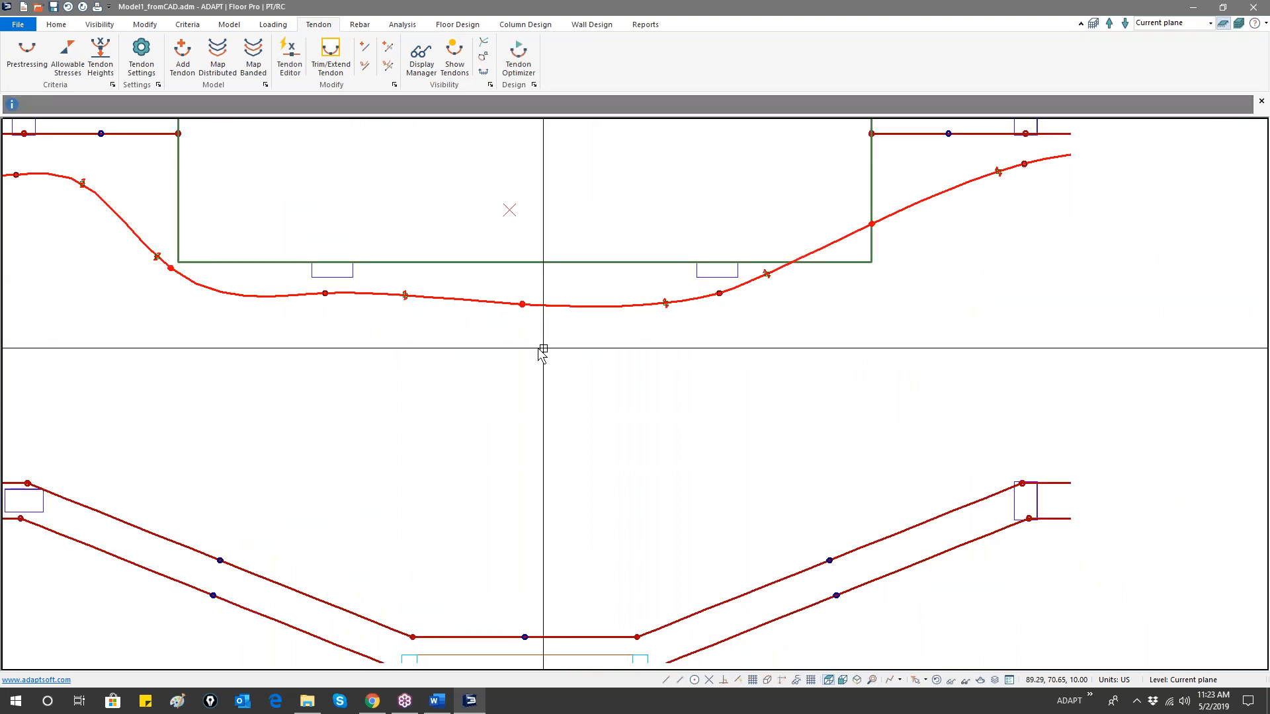
{"action": "left_click", "coordinate": [662, 299]}
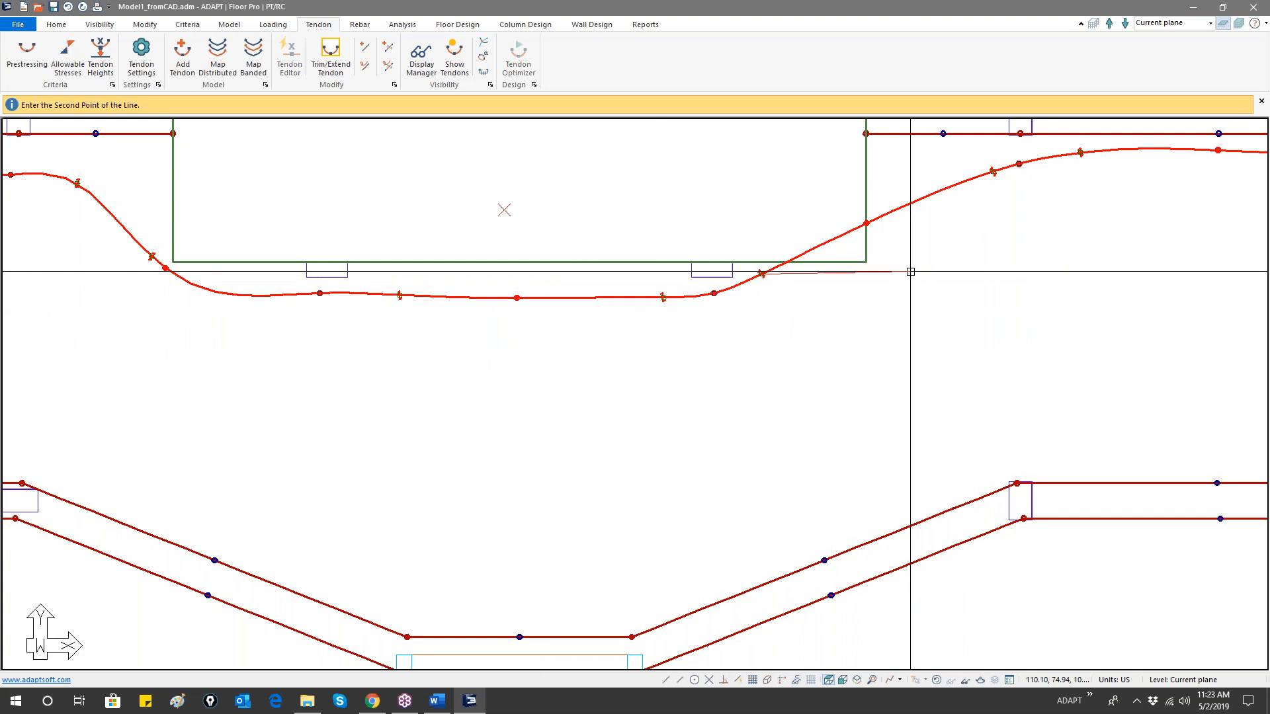
{"action": "left_click", "coordinate": [888, 264]}
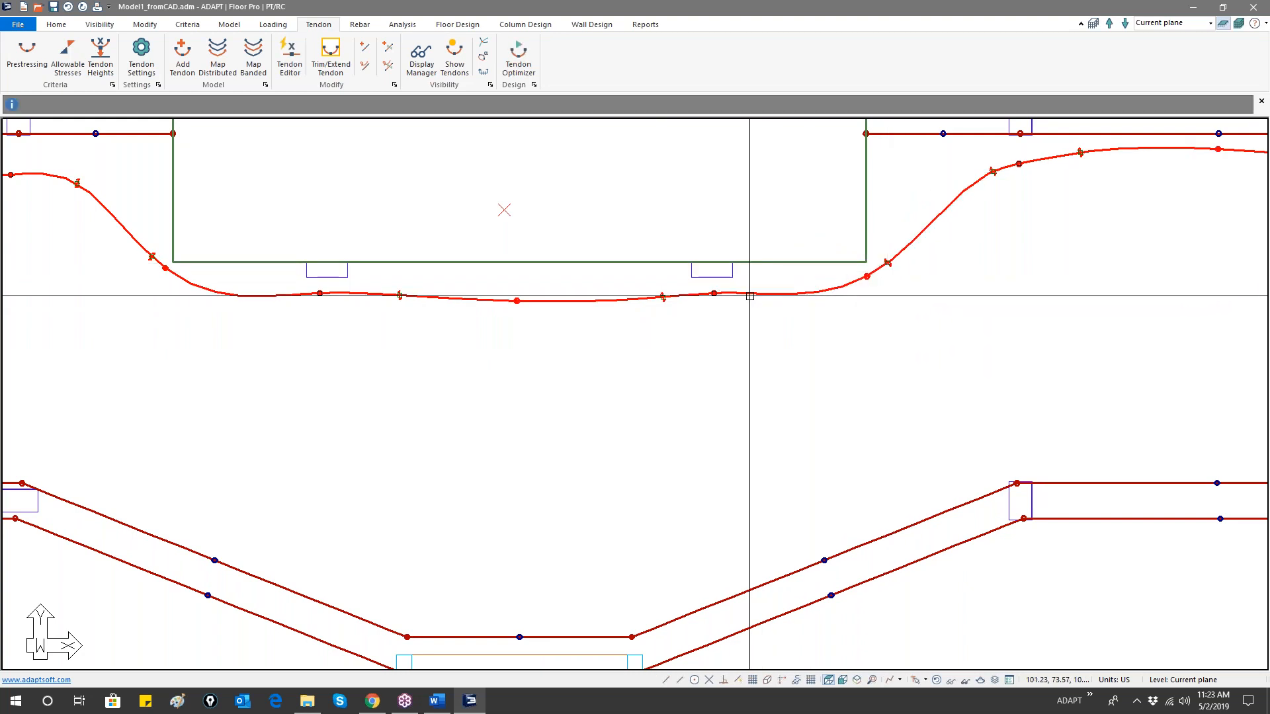
- Raise both swerve points between the notch columns so the tendon runs level below the notch edge
{"action": "left_click", "coordinate": [660, 295]}
{"action": "left_click", "coordinate": [660, 291]}
{"action": "left_click", "coordinate": [660, 292]}
{"action": "left_click", "coordinate": [662, 294]}
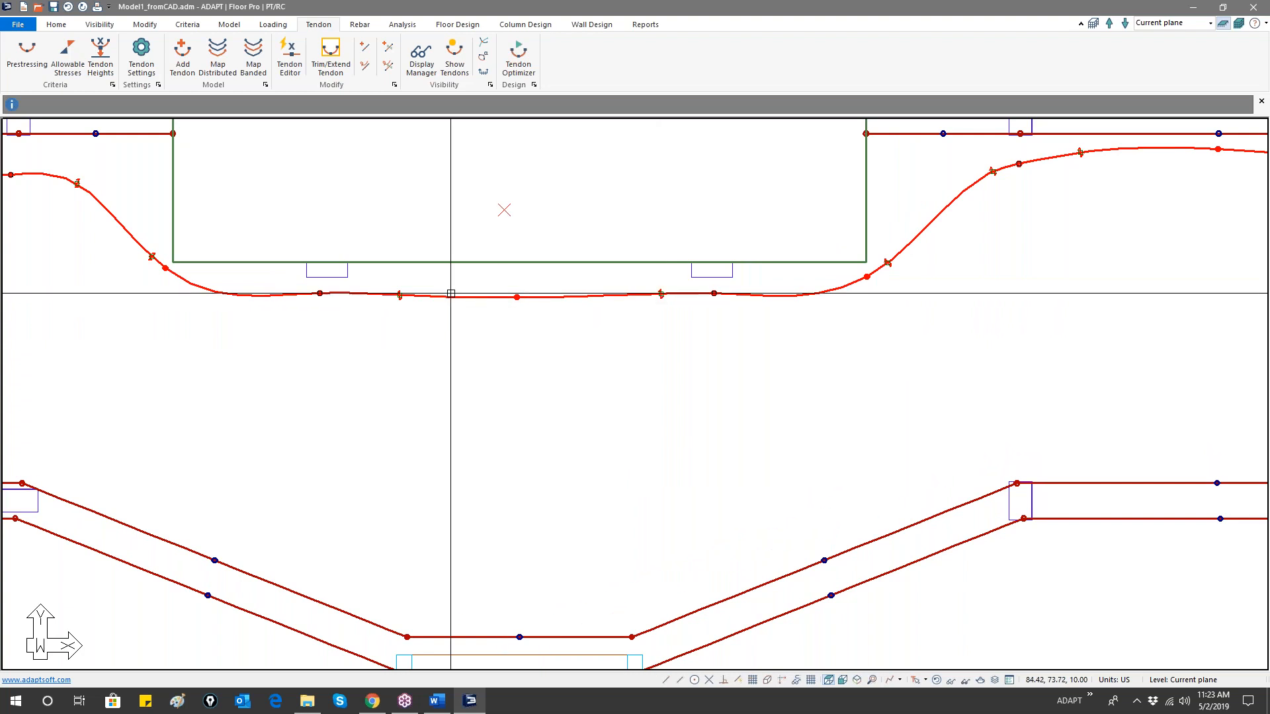
{"action": "left_click", "coordinate": [399, 293]}
{"action": "left_click", "coordinate": [400, 293]}
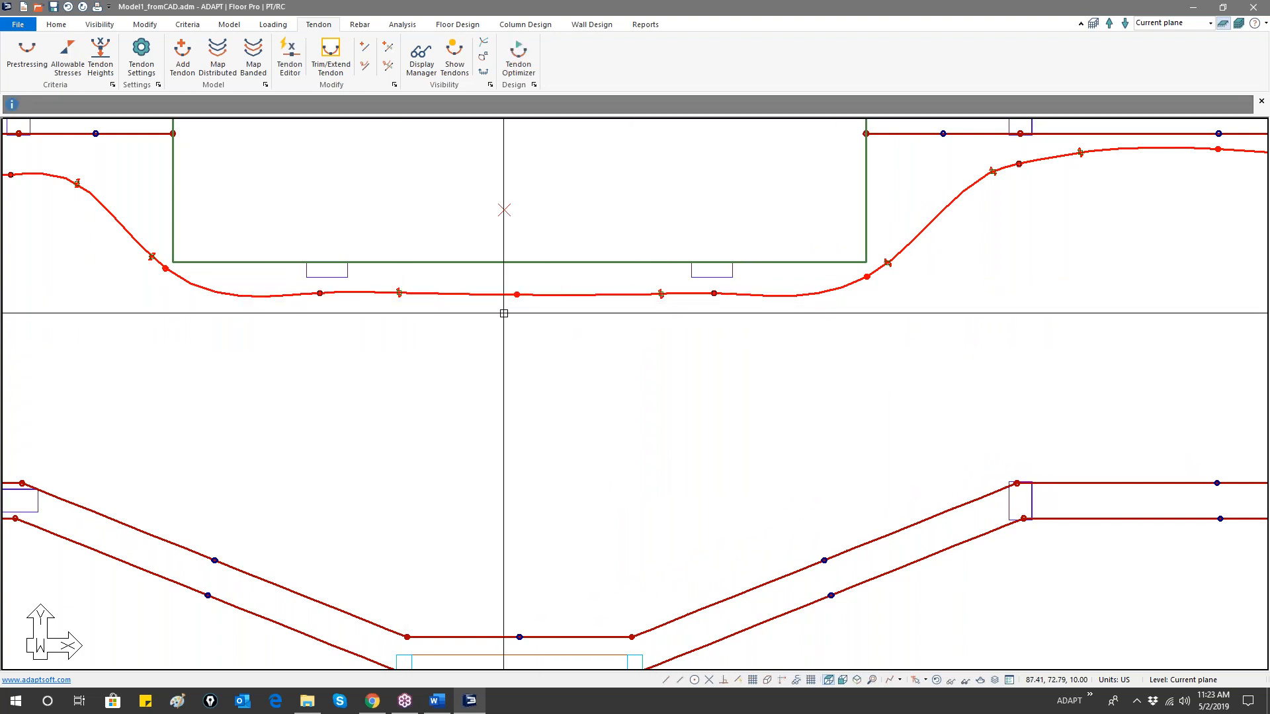
- Lower the swerve point right of the upper-right column to straighten the tendon's last span
{"action": "scroll", "coordinate": [488, 371], "scroll_direction": "down", "scroll_amount": 3}
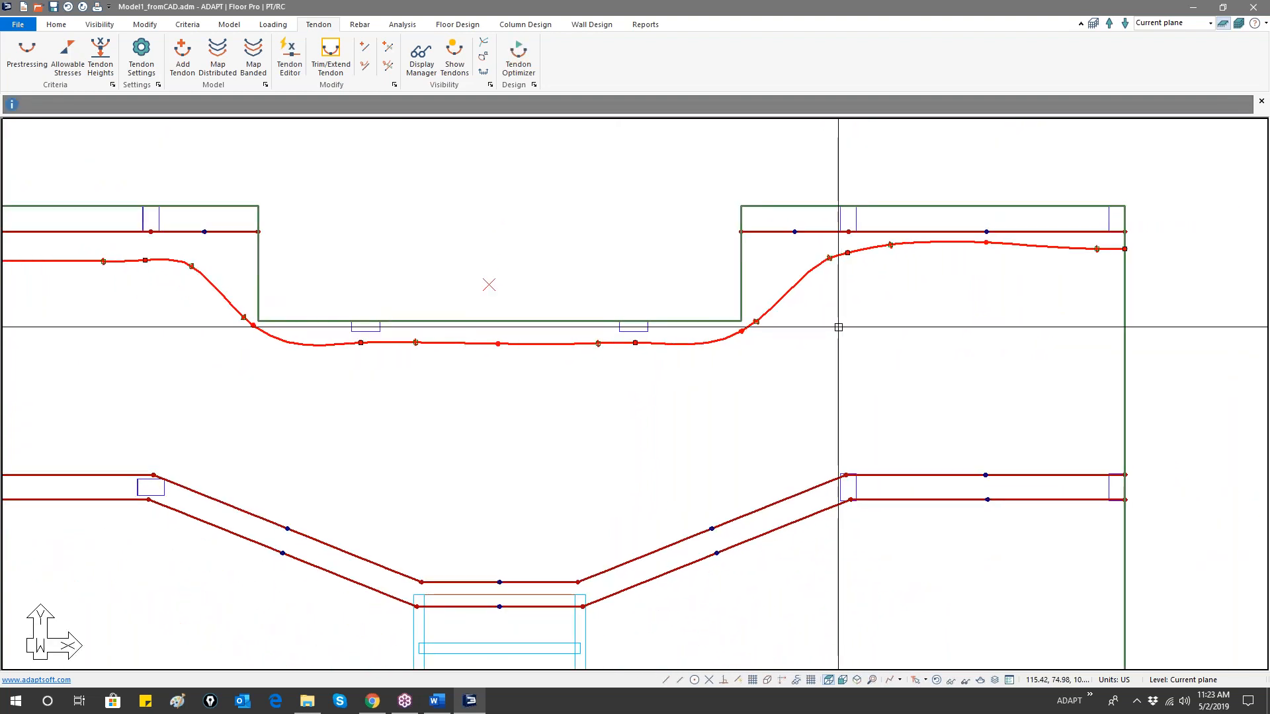
{"action": "scroll", "coordinate": [787, 278], "scroll_direction": "up", "scroll_amount": 3}
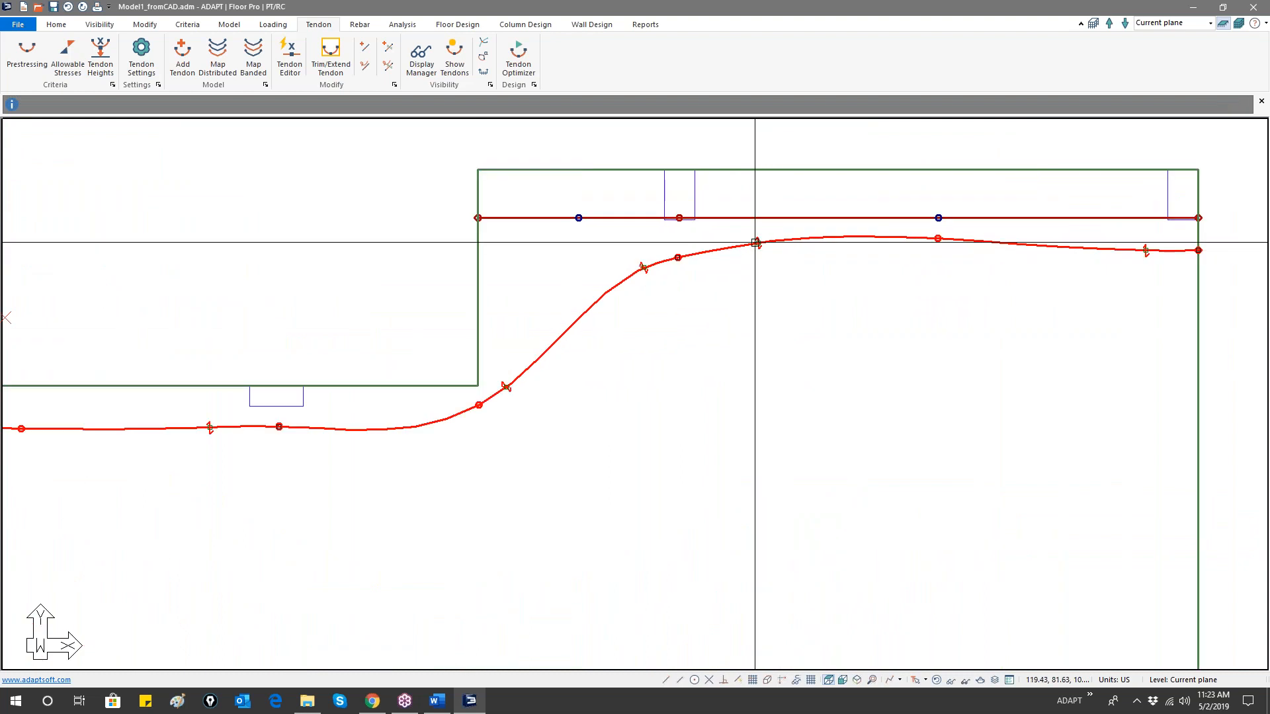
{"action": "left_click", "coordinate": [756, 244]}
{"action": "left_click", "coordinate": [759, 251]}
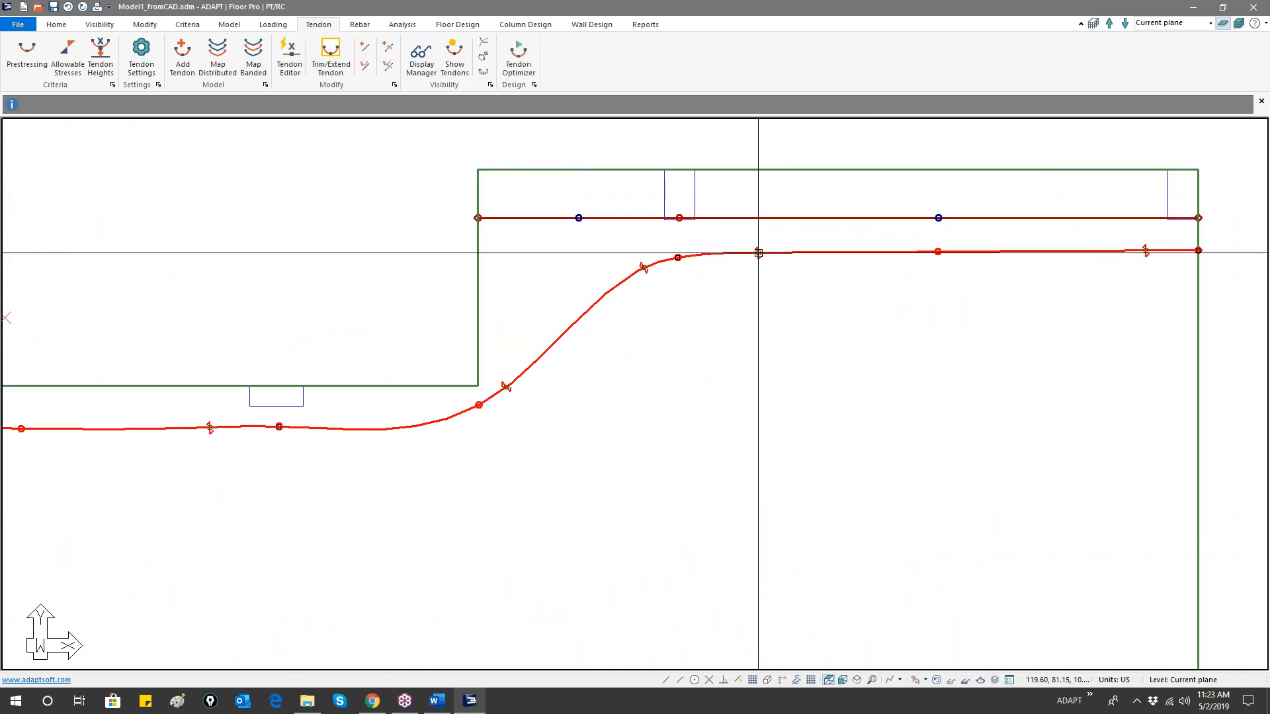
- Set the number of strands of the splined notch tendon to 3 in its general properties and close them
{"action": "scroll", "coordinate": [658, 278], "scroll_direction": "down", "scroll_amount": 4}
{"action": "middle_click_drag", "start_coordinate": [663, 273], "coordinate": [885, 269]}
{"action": "scroll", "coordinate": [595, 332], "scroll_direction": "down", "scroll_amount": 2}
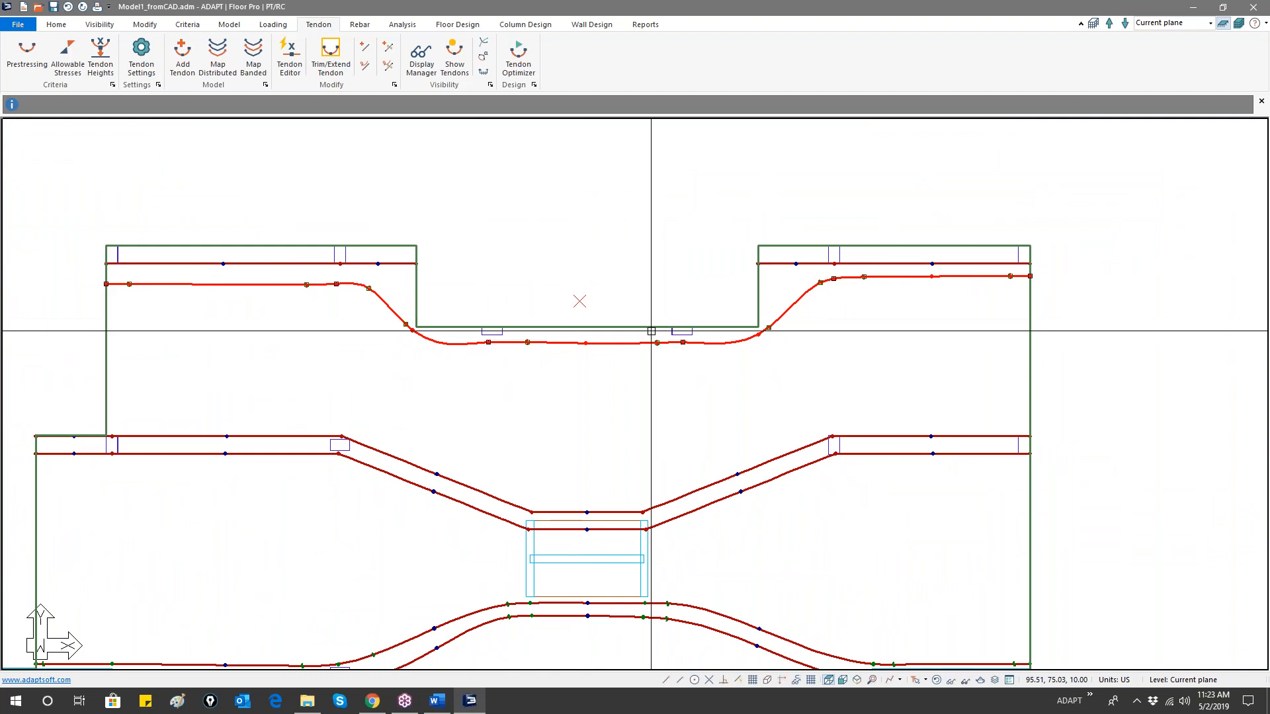
{"action": "middle_click_drag", "start_coordinate": [578, 318], "coordinate": [503, 291]}
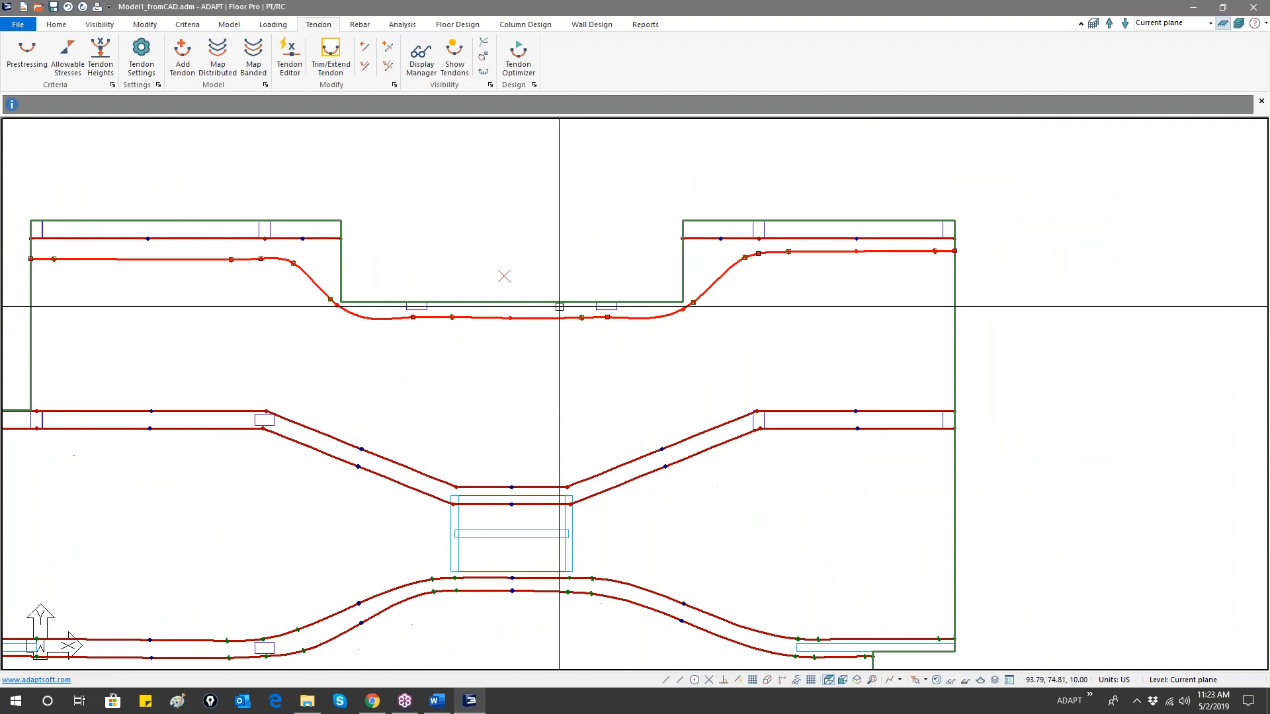
{"action": "double_click", "coordinate": [721, 273]}
{"action": "double_click", "coordinate": [135, 173]}
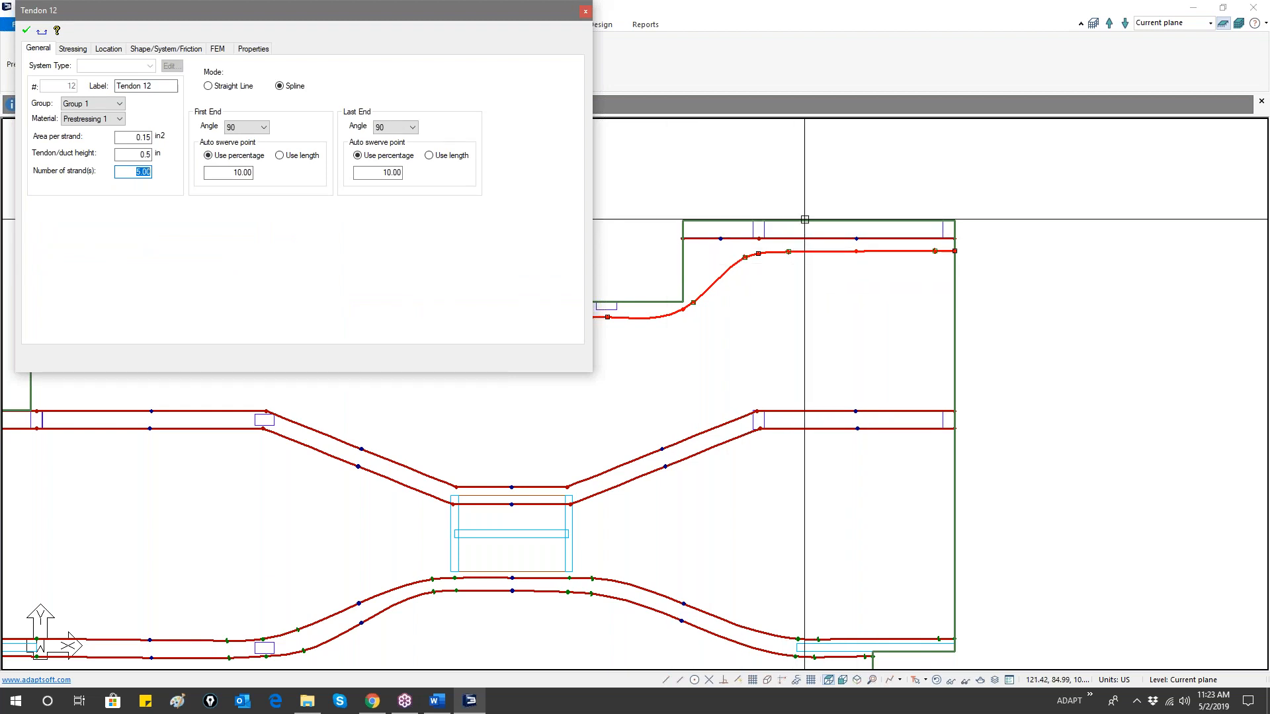
{"action": "type", "text": "3"}
{"action": "left_click", "coordinate": [29, 30]}
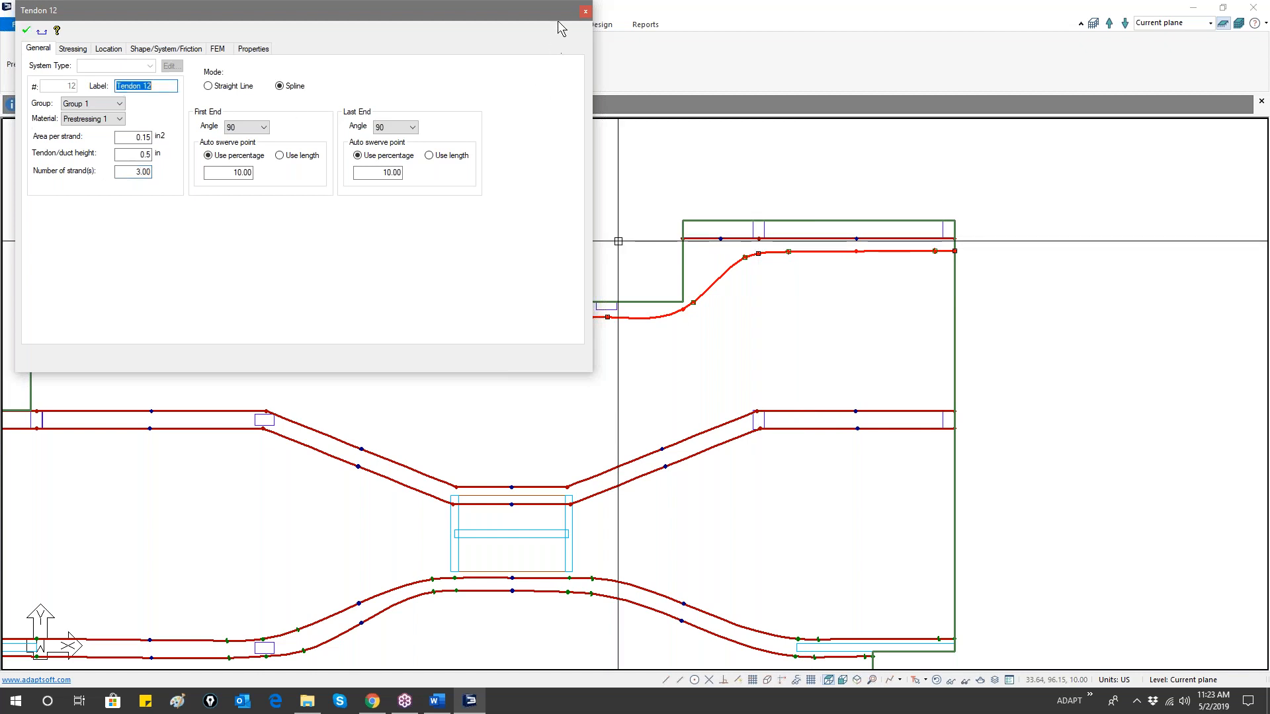
{"action": "left_click", "coordinate": [584, 13]}
- Open the shape settings of the splined notch tendon and bring up the shape choices for Span 1
{"action": "scroll", "coordinate": [610, 354], "scroll_direction": "down", "scroll_amount": 2}
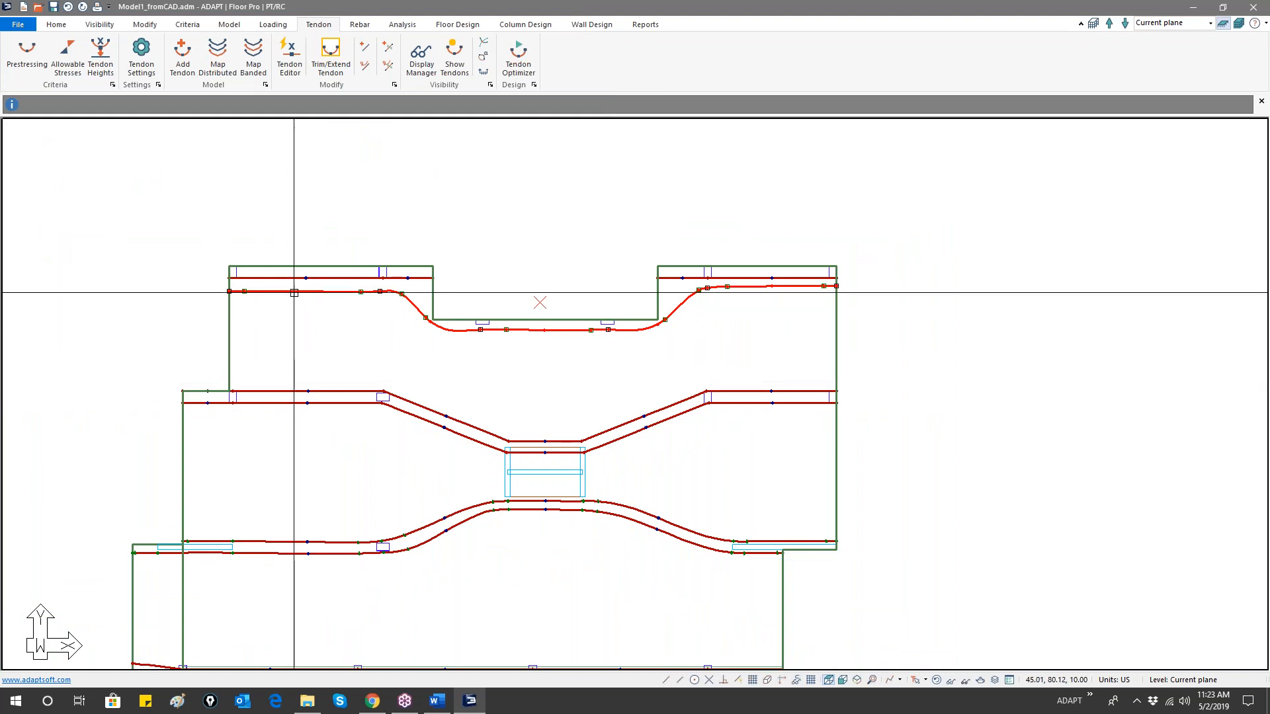
{"action": "double_click", "coordinate": [331, 291]}
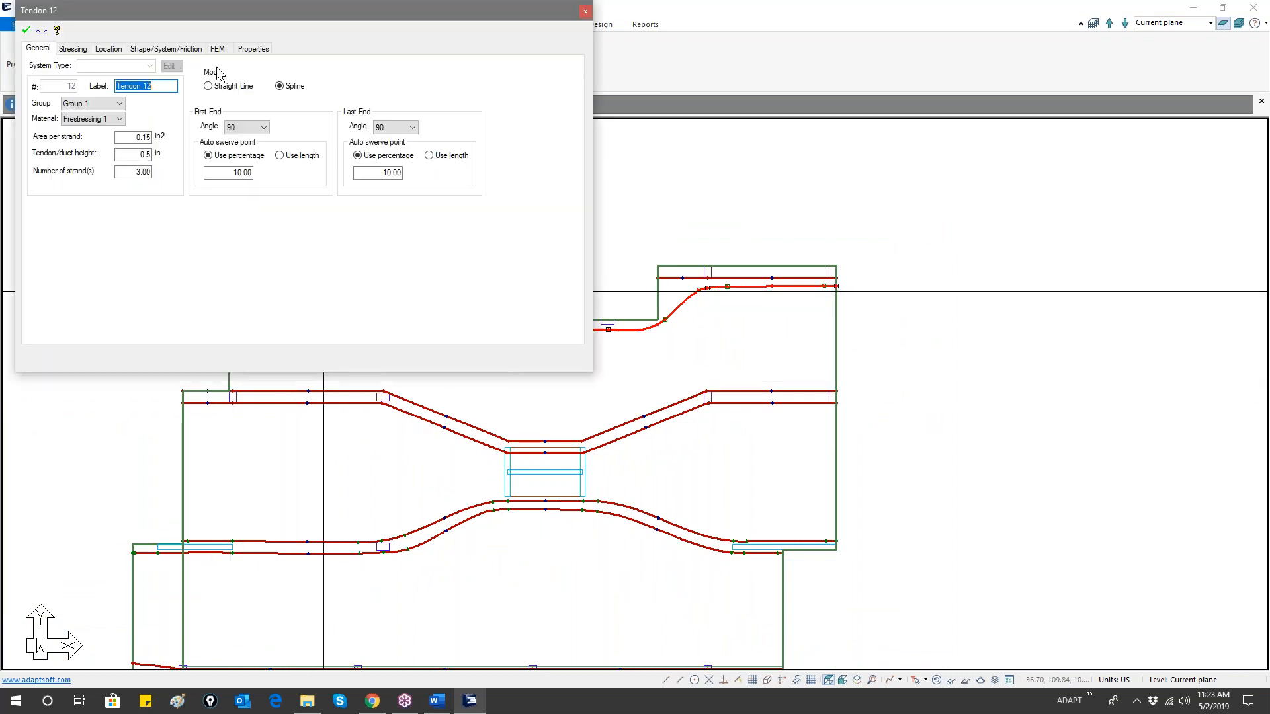
{"action": "left_click", "coordinate": [201, 52]}
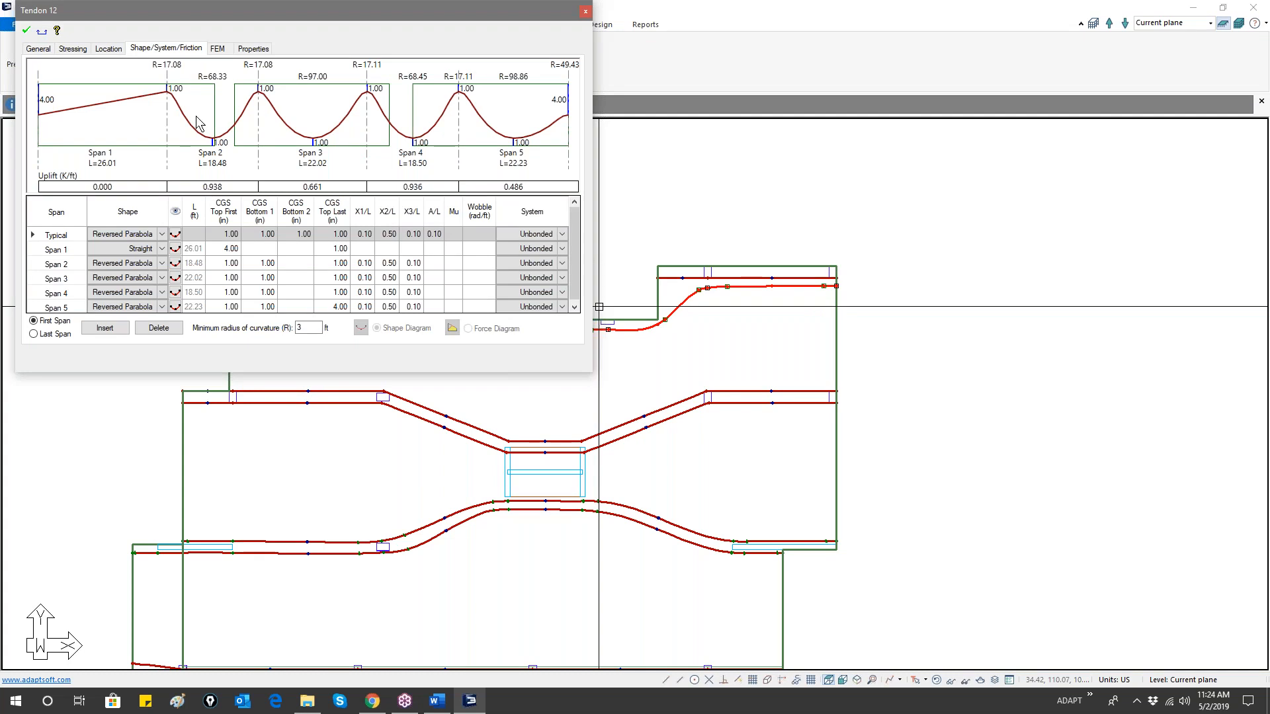
{"action": "left_click", "coordinate": [162, 249]}
{"action": "left_click", "coordinate": [162, 249]}
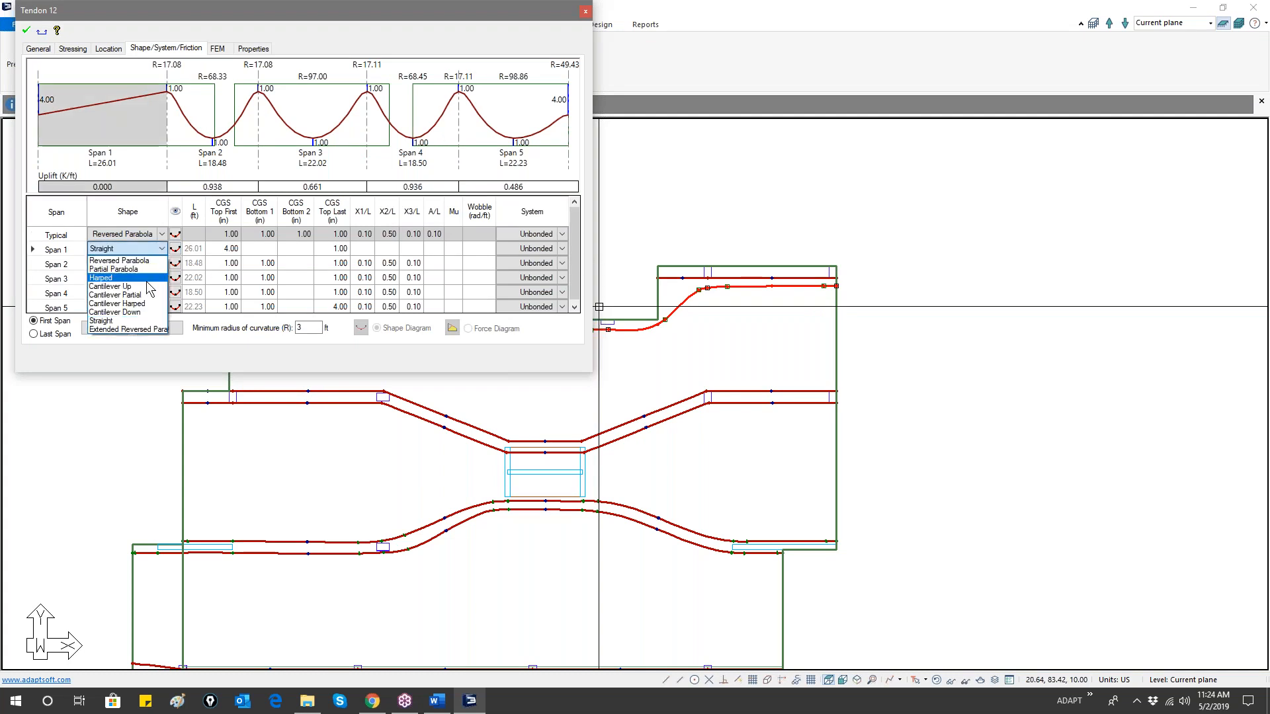
- Change the shape of the tendon's Span 1 to Reversed Parabola, apply it and close the tendon properties
{"action": "left_click", "coordinate": [119, 260]}
{"action": "left_click", "coordinate": [224, 249]}
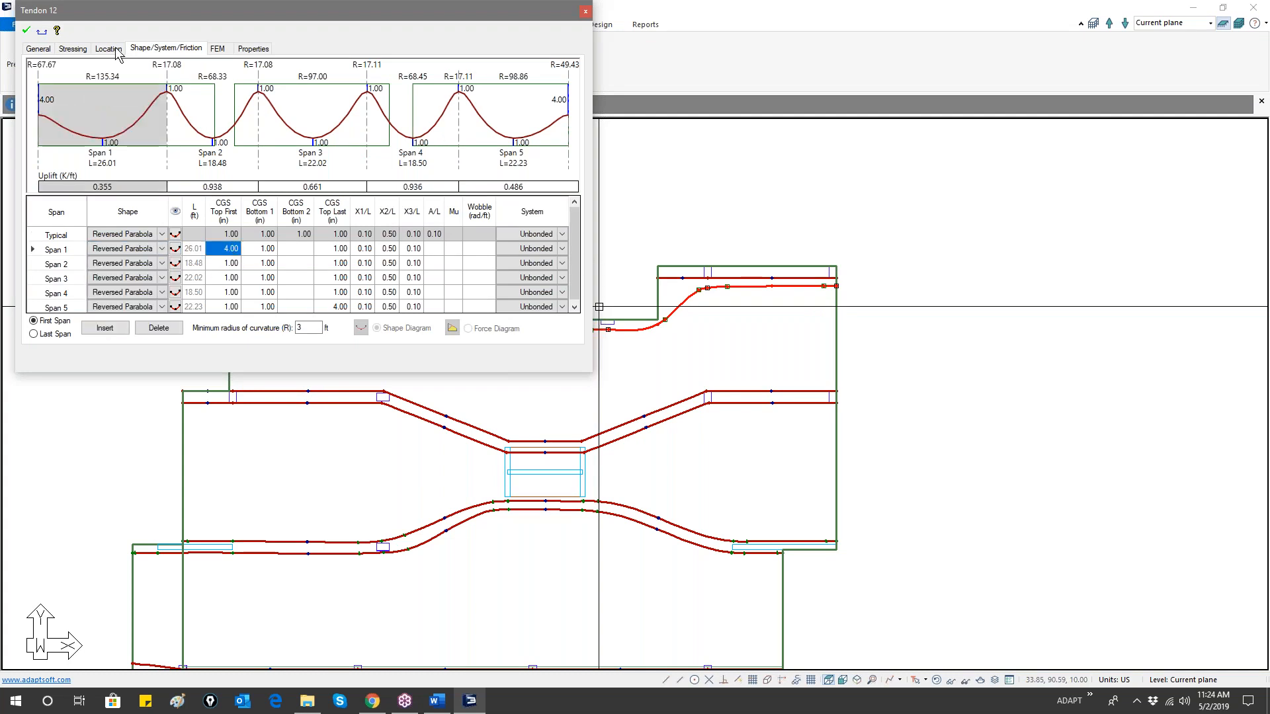
{"action": "left_click", "coordinate": [28, 31]}
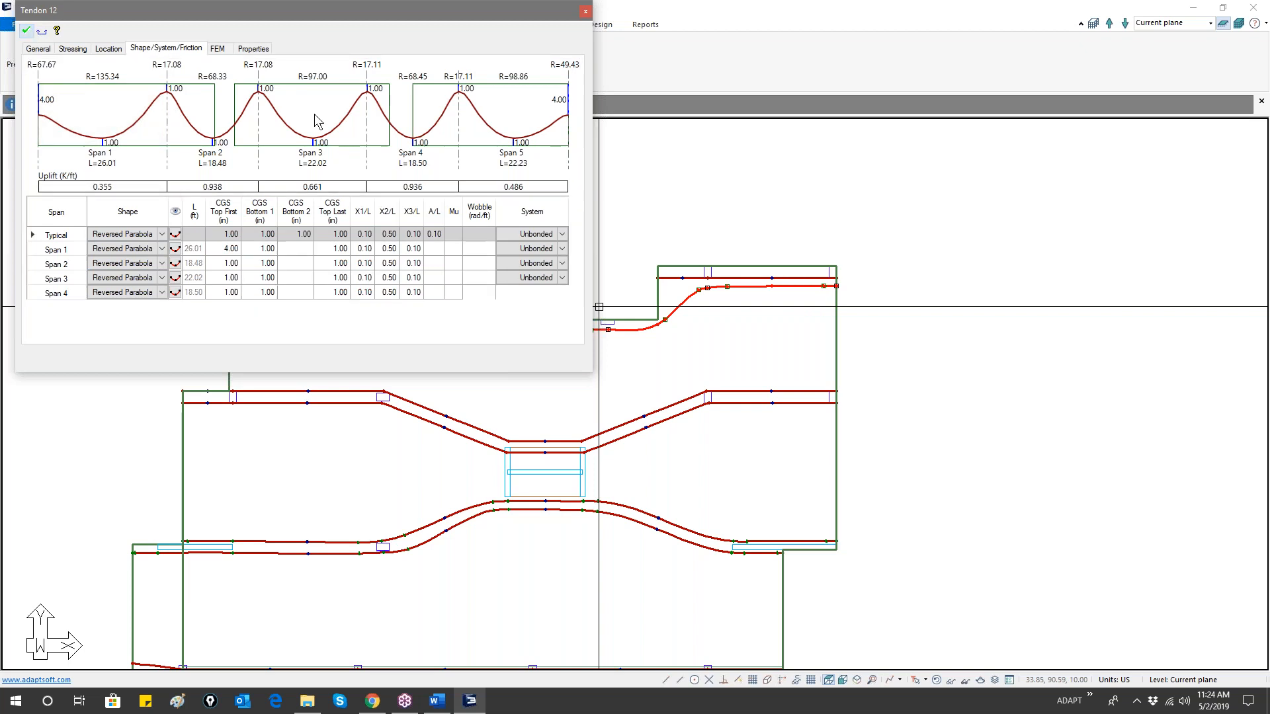
{"action": "left_click", "coordinate": [585, 13]}
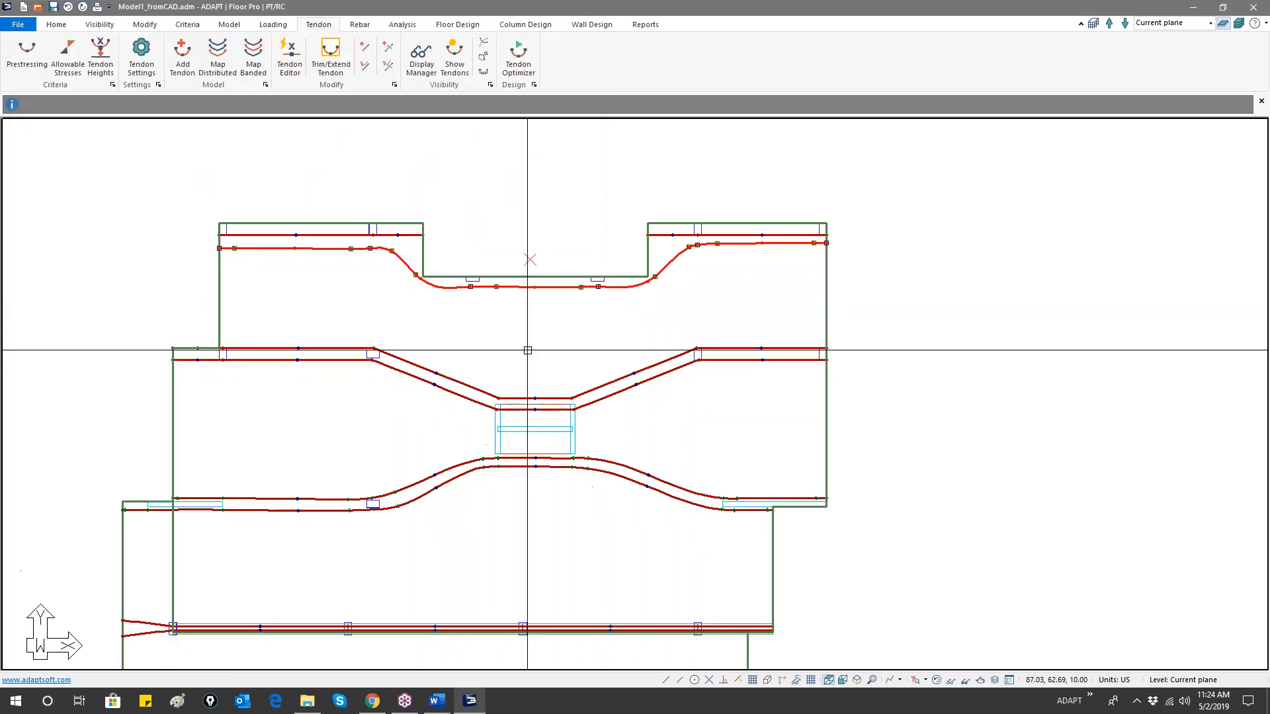
{"action": "scroll", "coordinate": [527, 350], "scroll_direction": "down", "scroll_amount": 2}
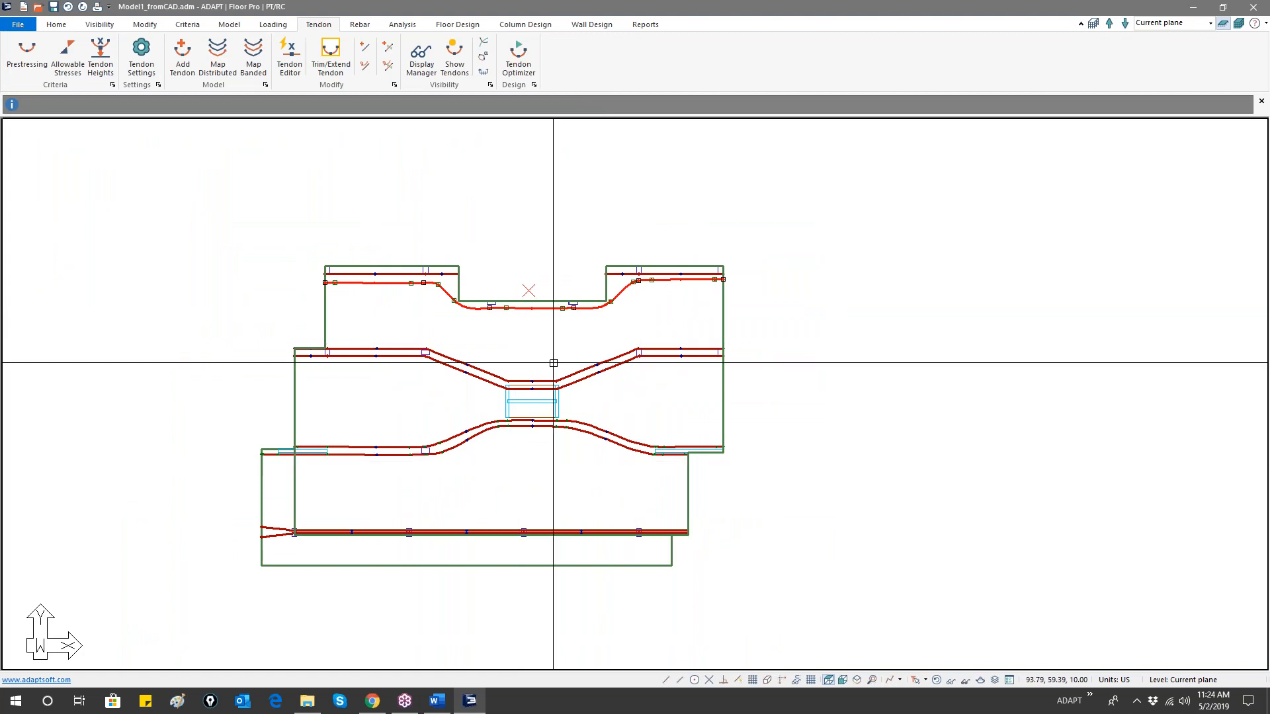
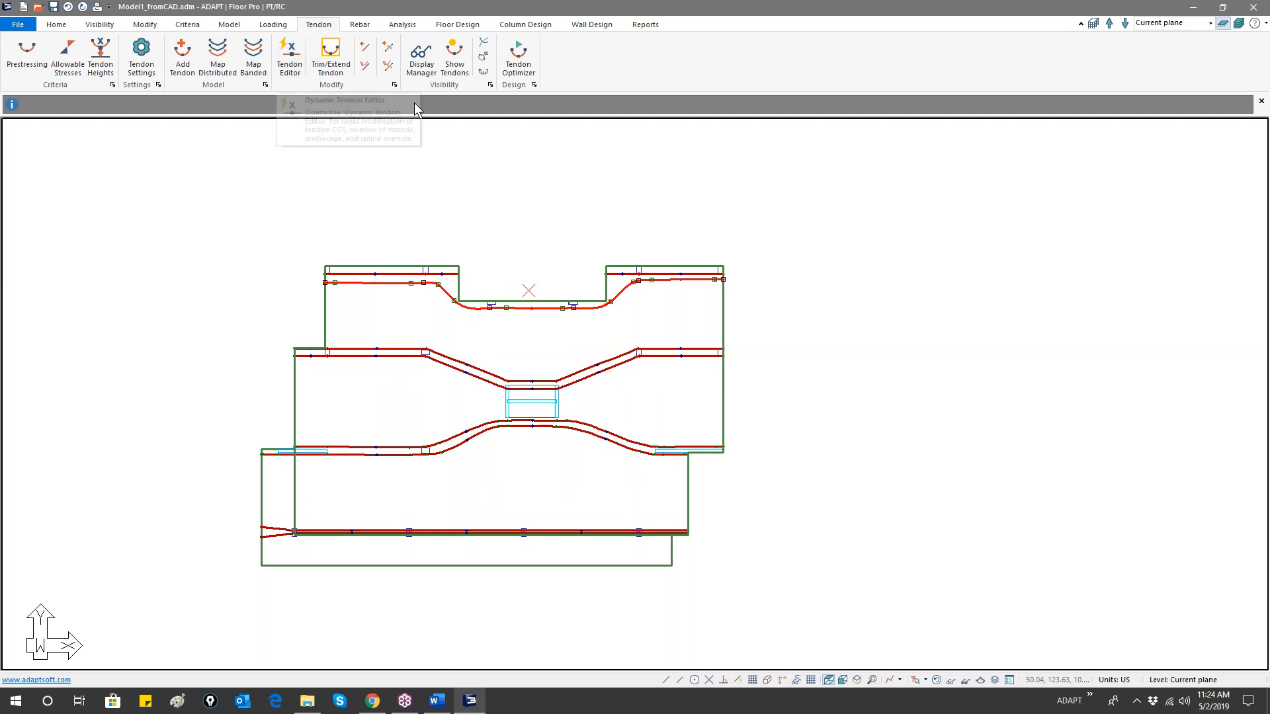
{"action": "left_click", "coordinate": [456, 25]}
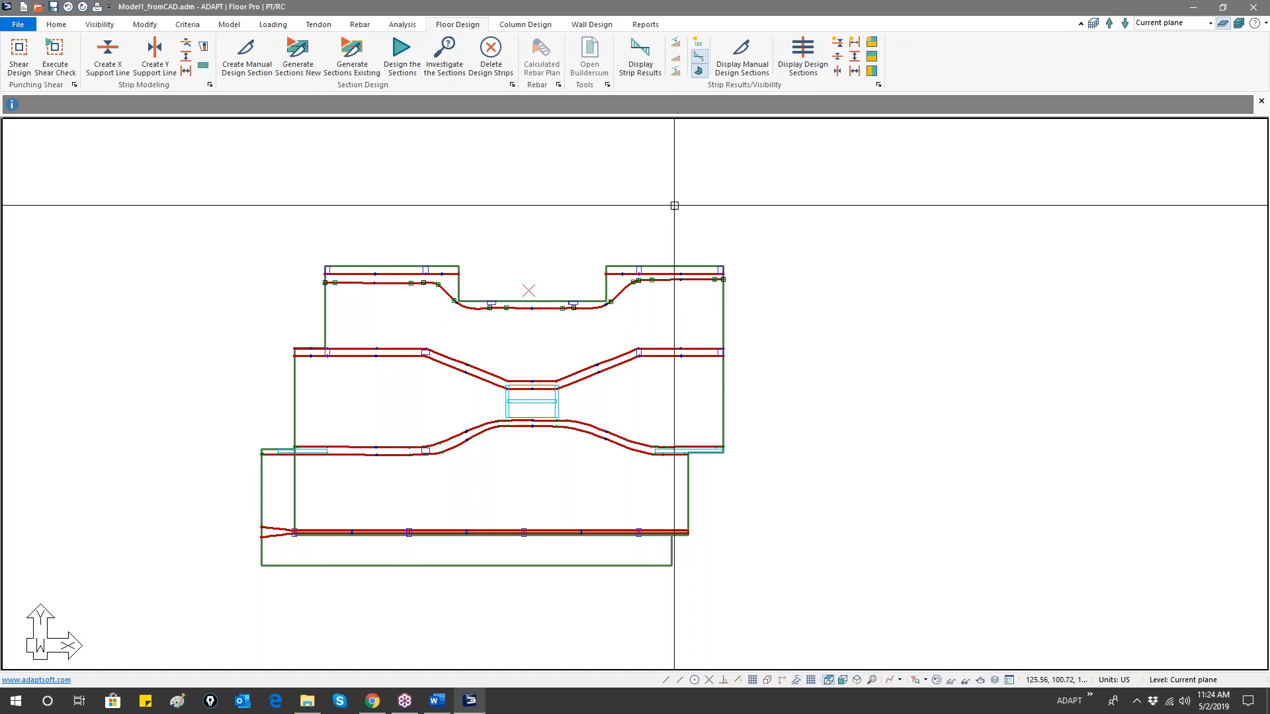
{"action": "scroll", "coordinate": [457, 354], "scroll_direction": "up", "scroll_amount": 2}
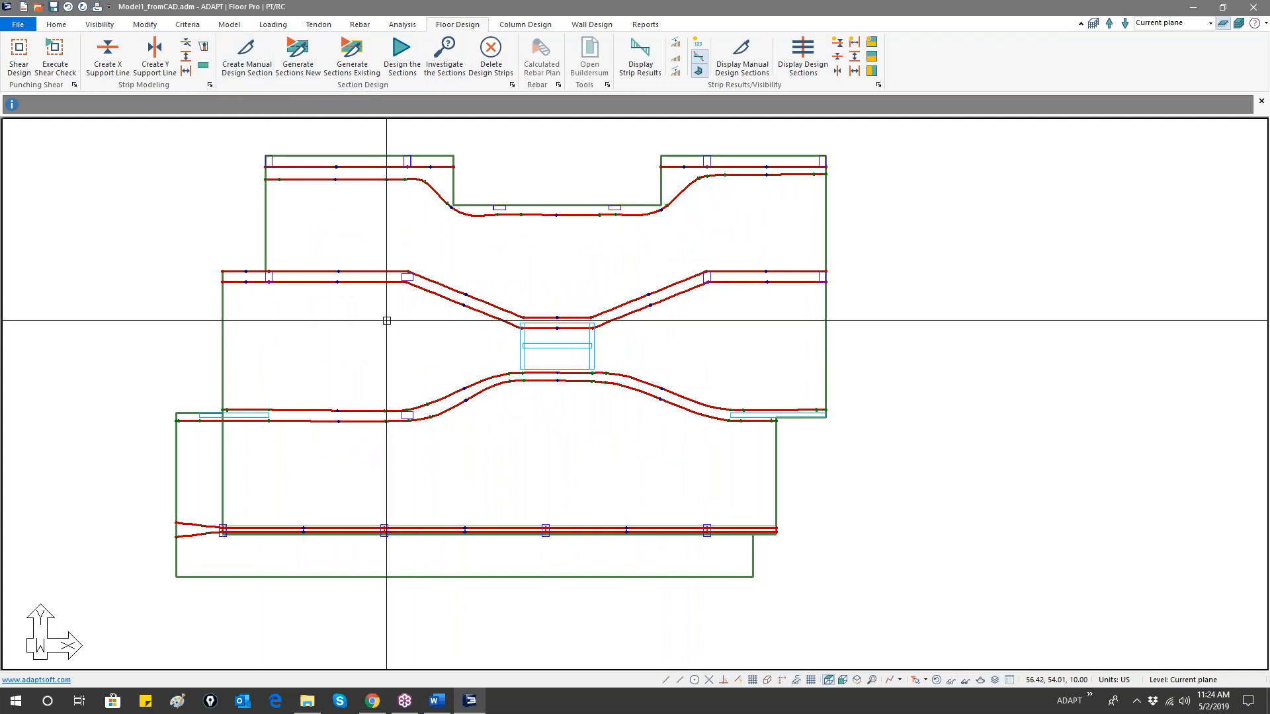
{"action": "left_click", "coordinate": [326, 25]}
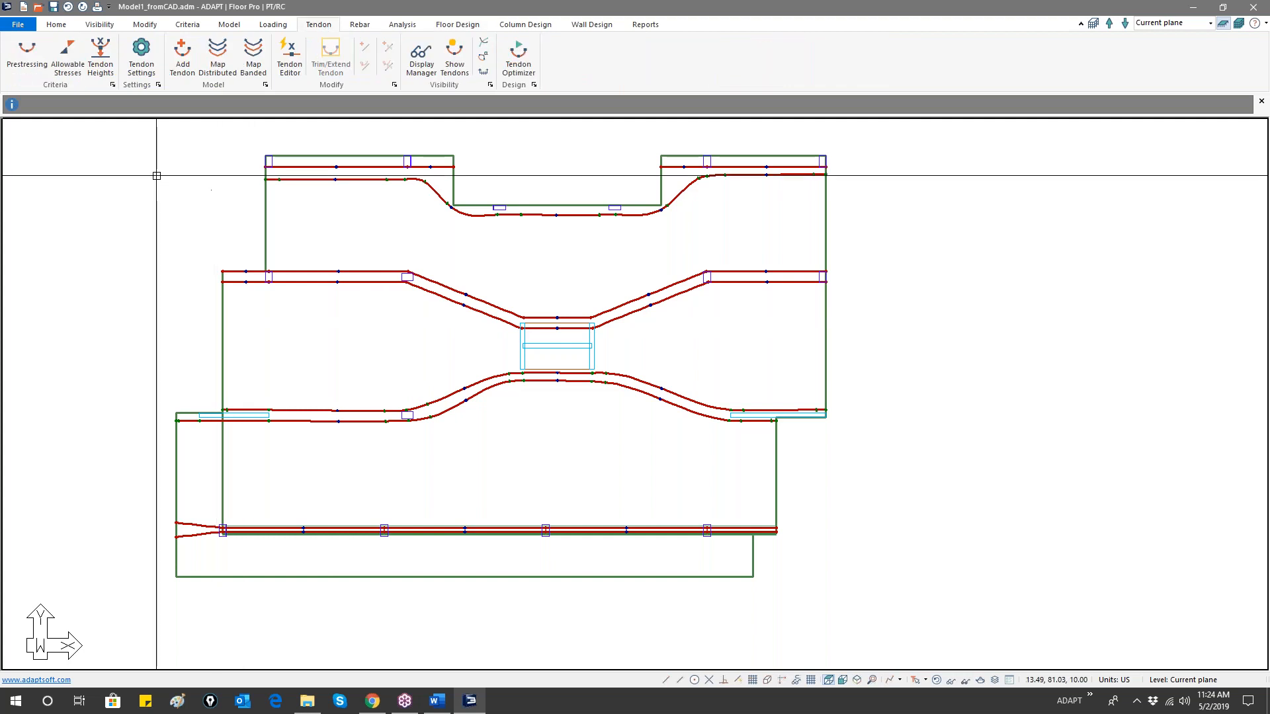
{"action": "middle_click_drag", "start_coordinate": [147, 164], "coordinate": [144, 175]}
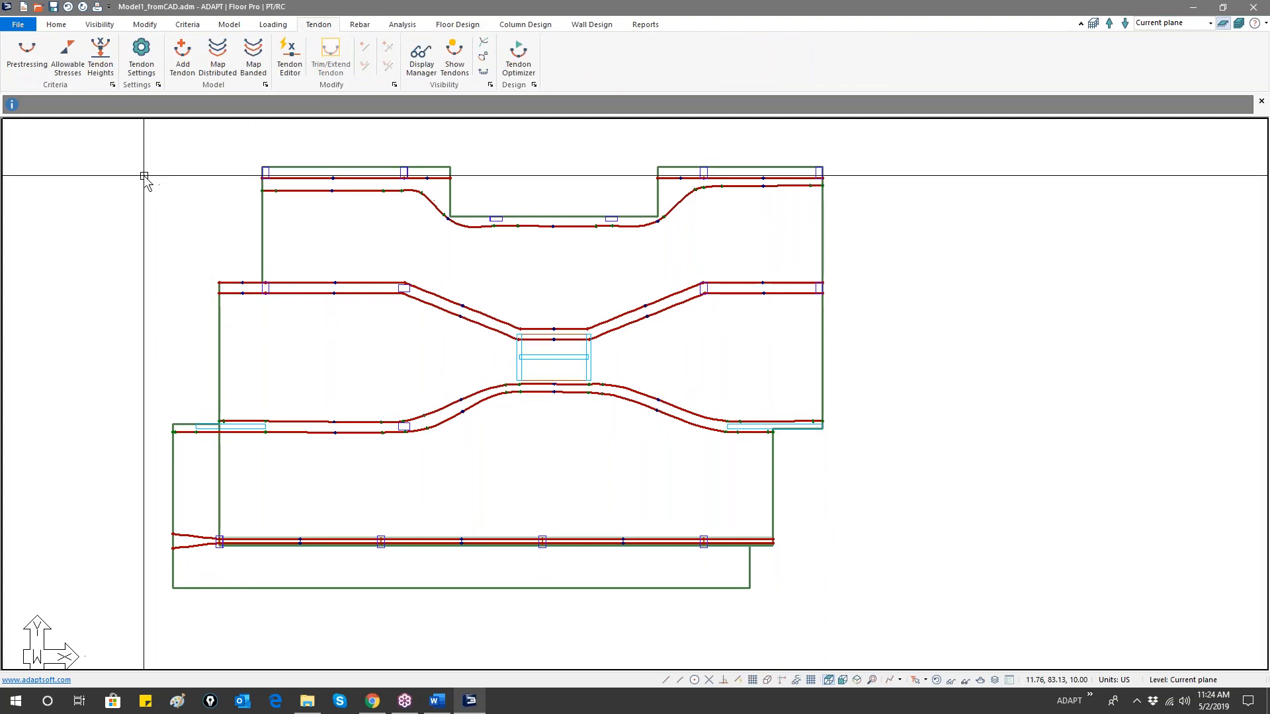
- Add a tendon perpendicular from the lower slab edge across the lower beam, through the interior column line to the upper slab edge, using perpendicular and endpoint snaps
{"action": "left_click", "coordinate": [181, 58]}
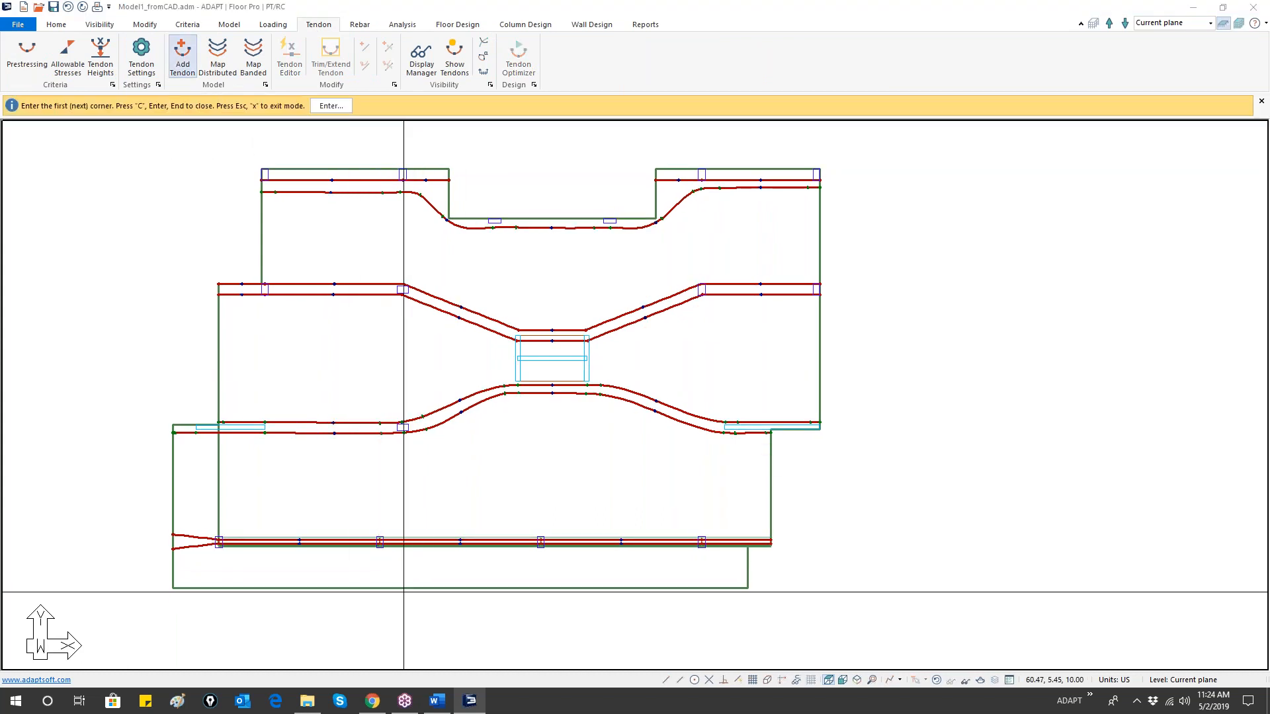
{"action": "left_click", "coordinate": [723, 680]}
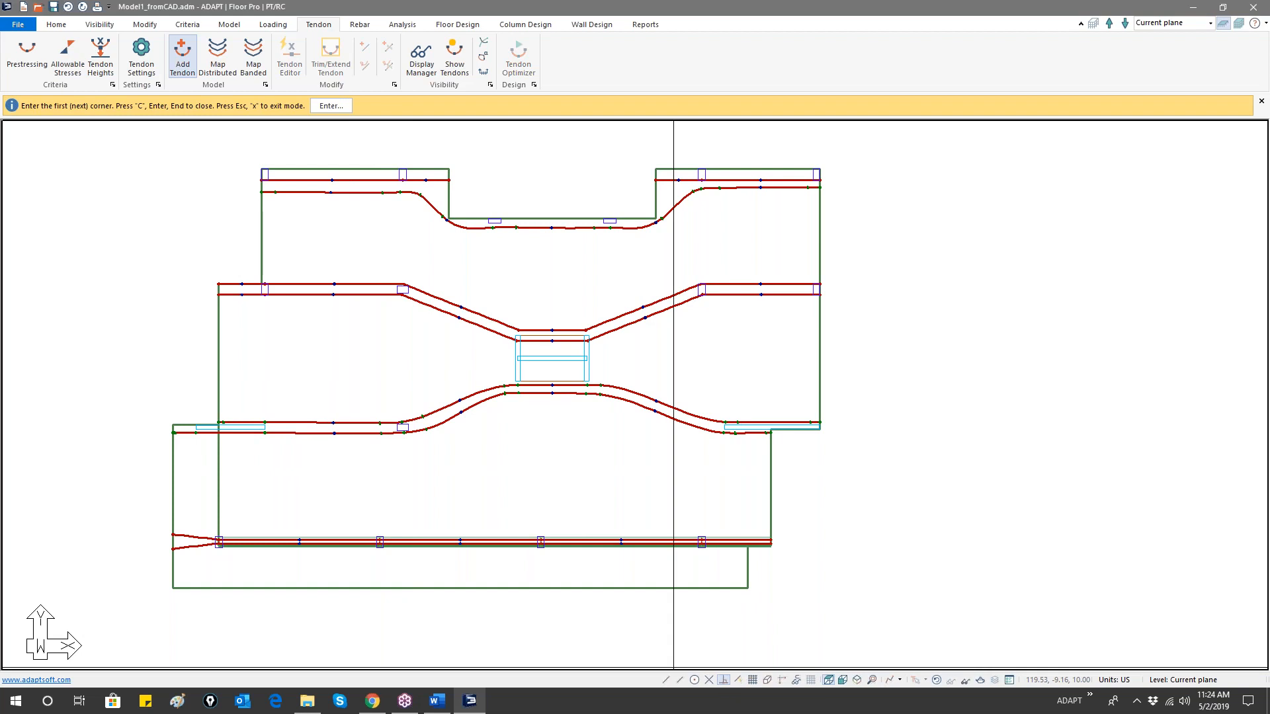
{"action": "left_click", "coordinate": [402, 588]}
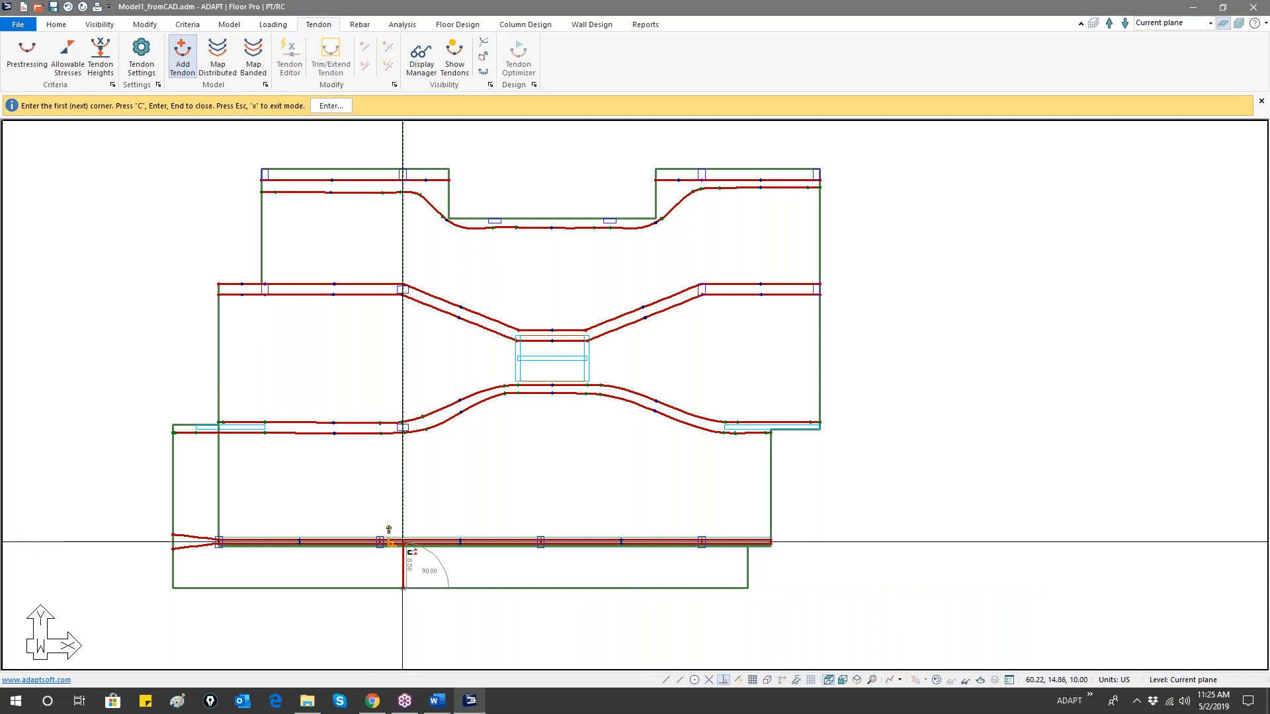
{"action": "left_click", "coordinate": [403, 542]}
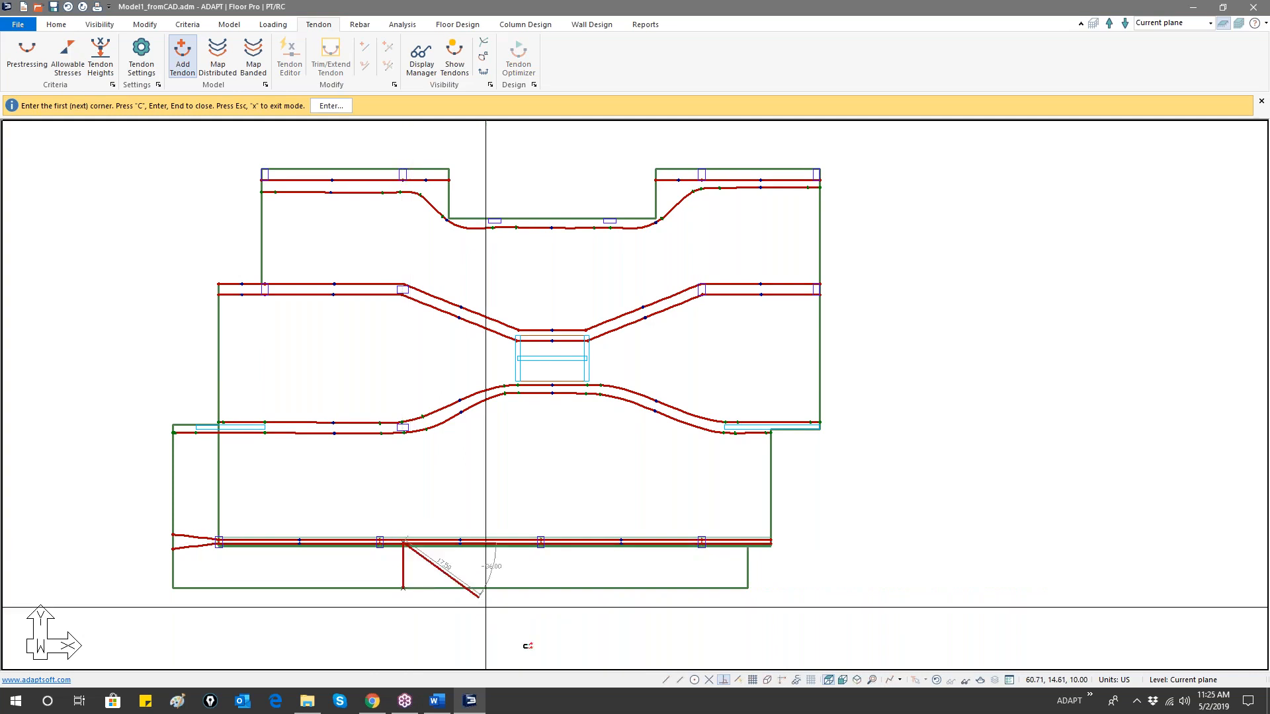
{"action": "left_click", "coordinate": [665, 681]}
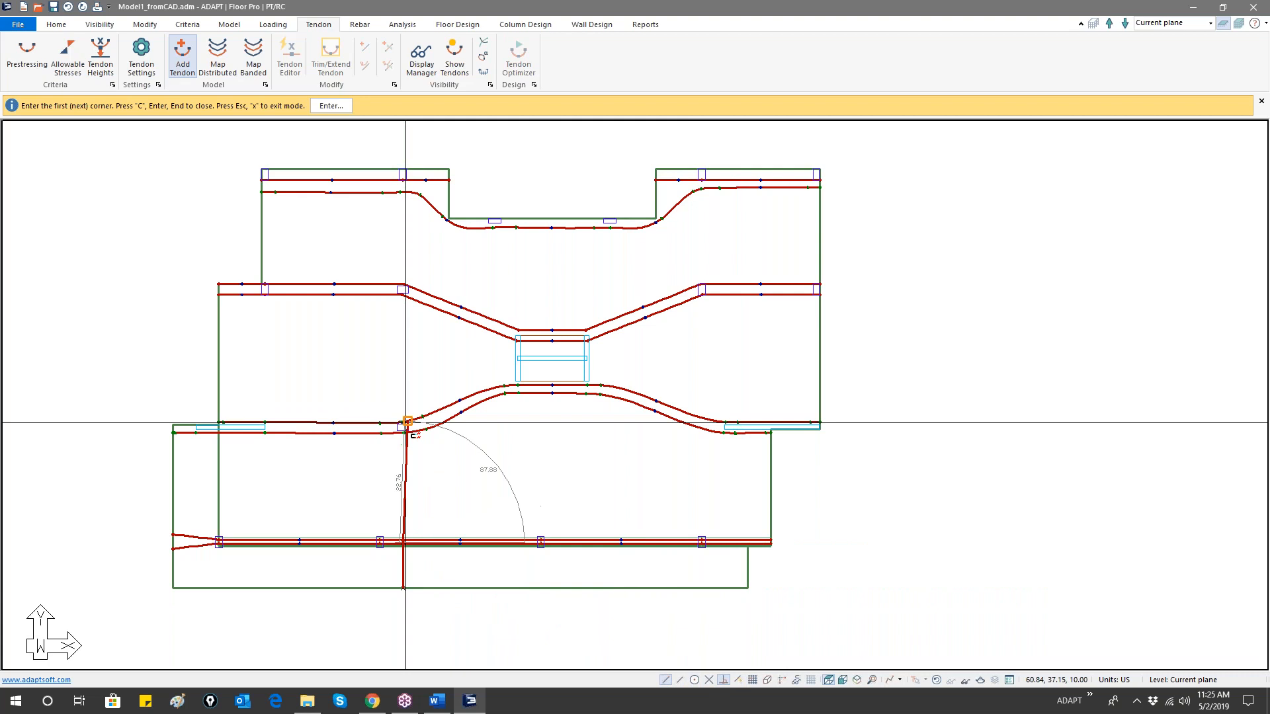
{"action": "left_click", "coordinate": [403, 290]}
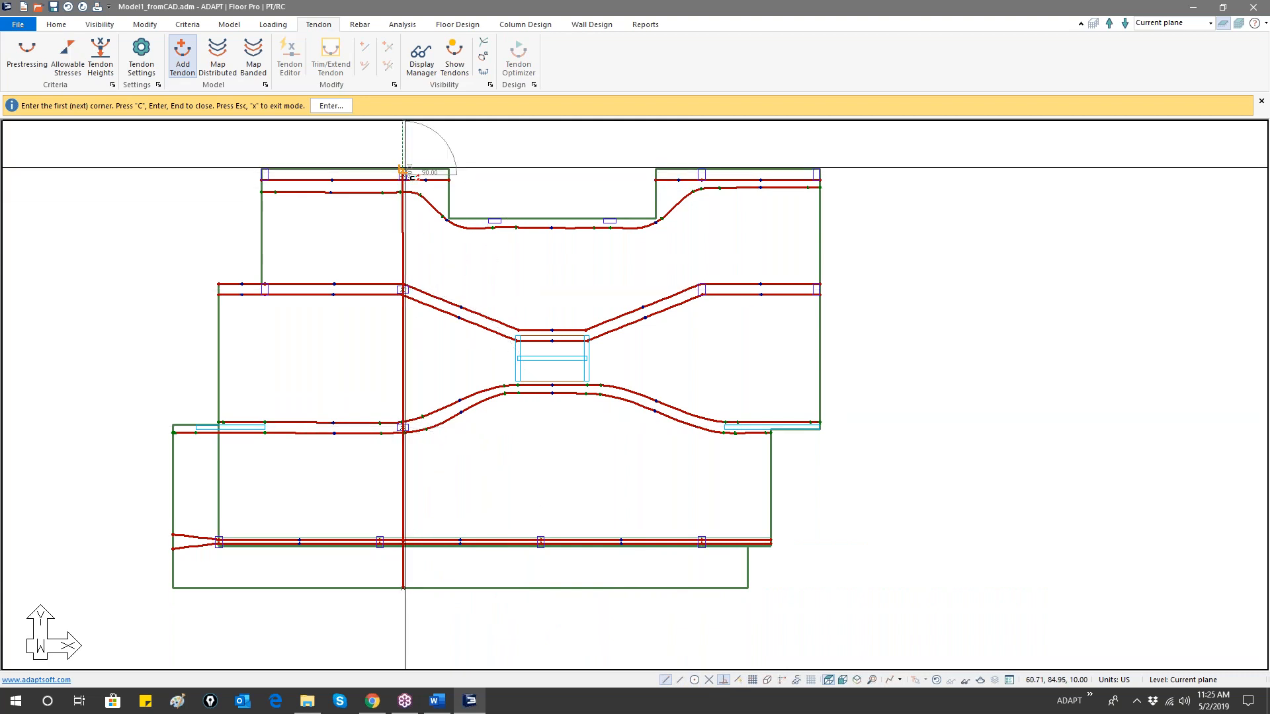
{"action": "key", "text": "Escape"}
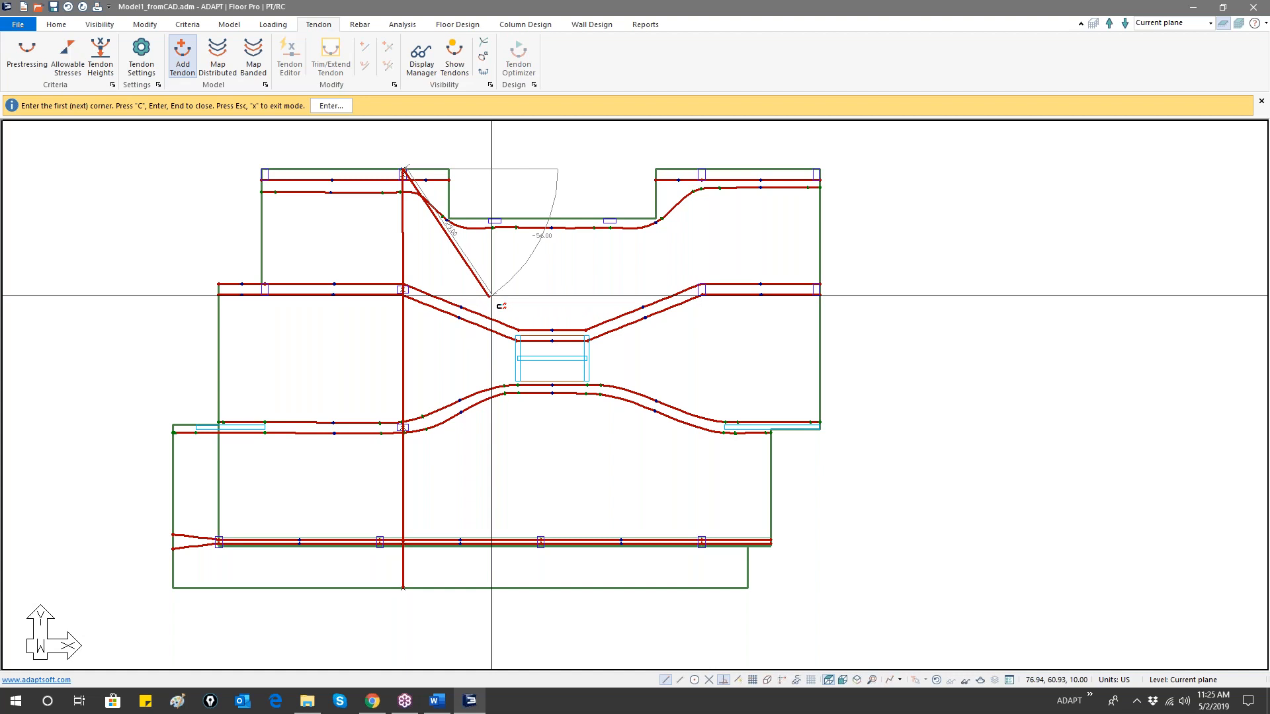
{"action": "key", "text": "Return"}
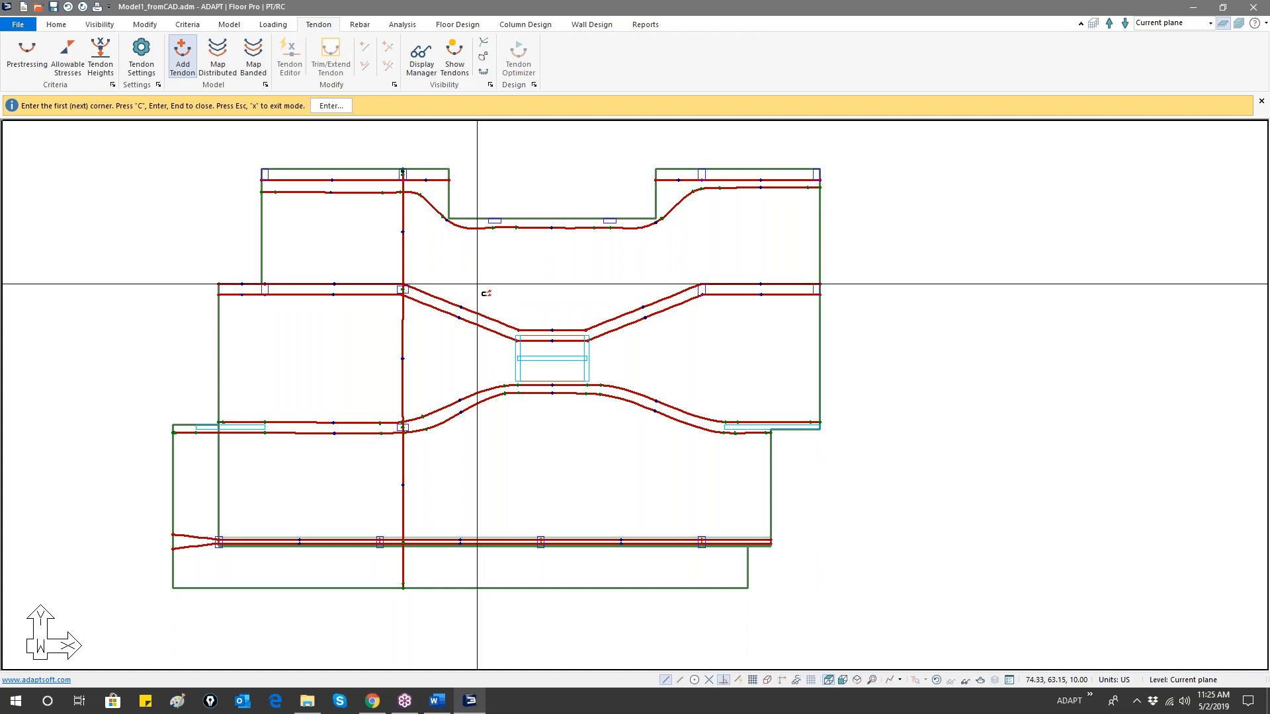
{"action": "right_click", "coordinate": [446, 264]}
{"action": "left_click", "coordinate": [463, 273]}
- Delete the extra vertex near the new tendon's upper end at the edge column and end the vertex deletion
{"action": "scroll", "coordinate": [406, 192], "scroll_direction": "up", "scroll_amount": 5}
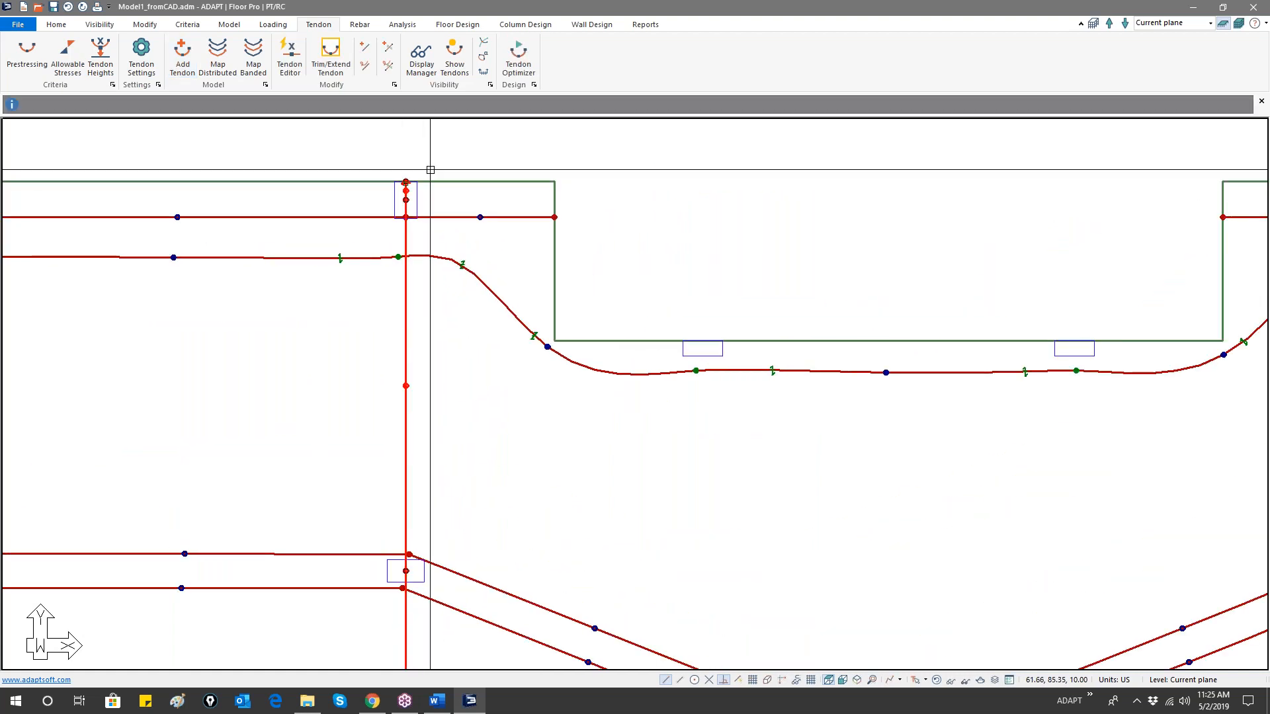
{"action": "right_click", "coordinate": [406, 205]}
{"action": "left_click", "coordinate": [453, 345]}
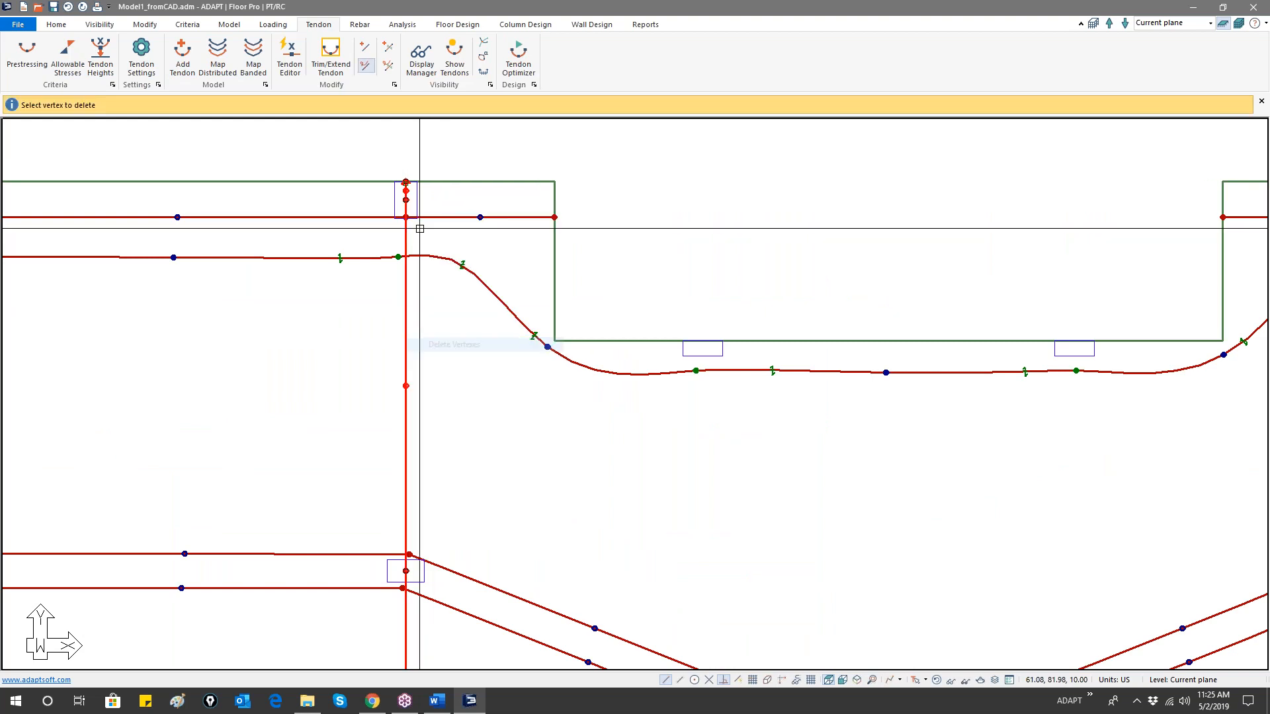
{"action": "scroll", "coordinate": [409, 199], "scroll_direction": "down", "scroll_amount": 3}
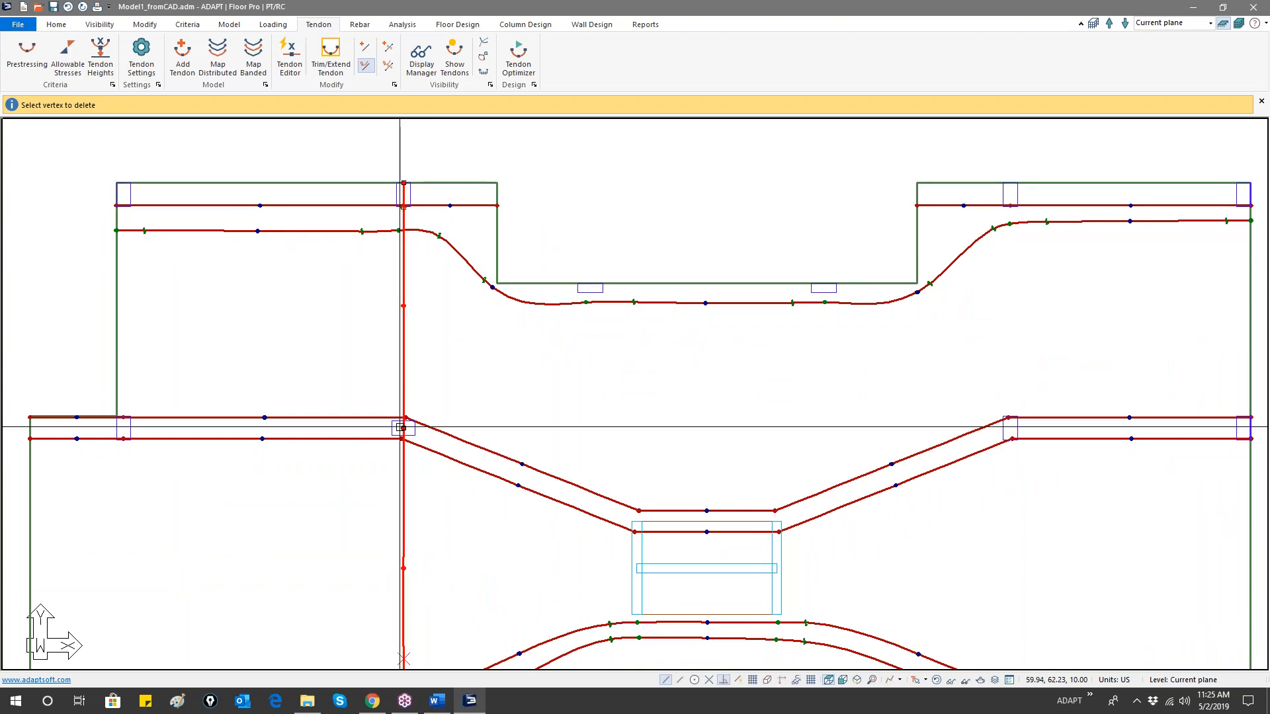
{"action": "middle_click_drag", "start_coordinate": [467, 507], "coordinate": [439, 267]}
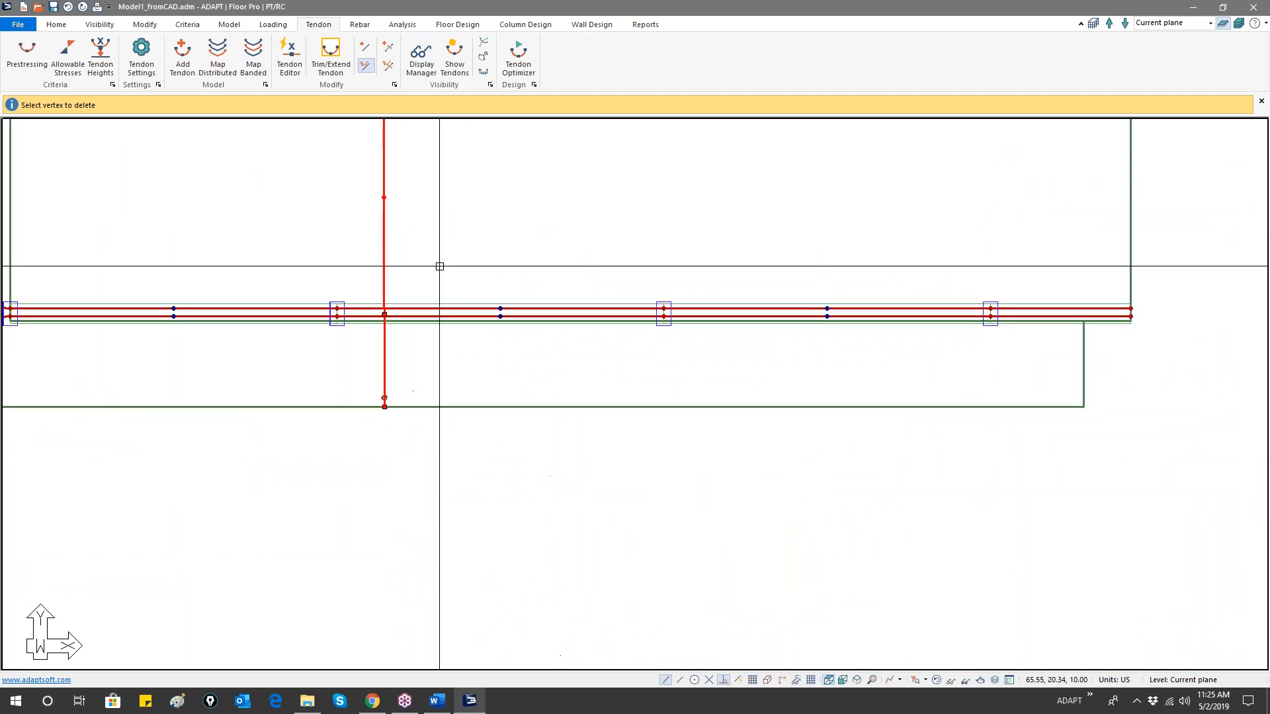
{"action": "scroll", "coordinate": [428, 403], "scroll_direction": "down", "scroll_amount": 6}
{"action": "scroll", "coordinate": [437, 400], "scroll_direction": "down", "scroll_amount": 3}
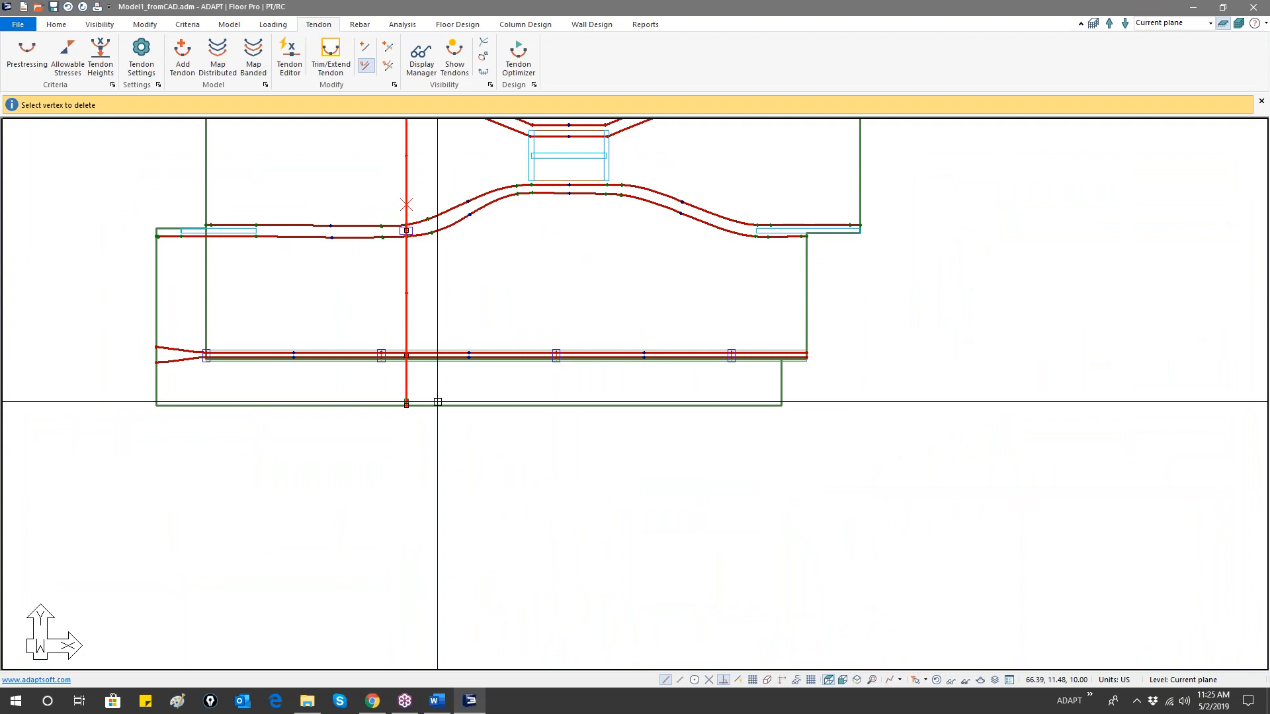
{"action": "middle_click_drag", "start_coordinate": [454, 166], "coordinate": [428, 350]}
{"action": "right_click", "coordinate": [427, 350]}
{"action": "left_click", "coordinate": [456, 358]}
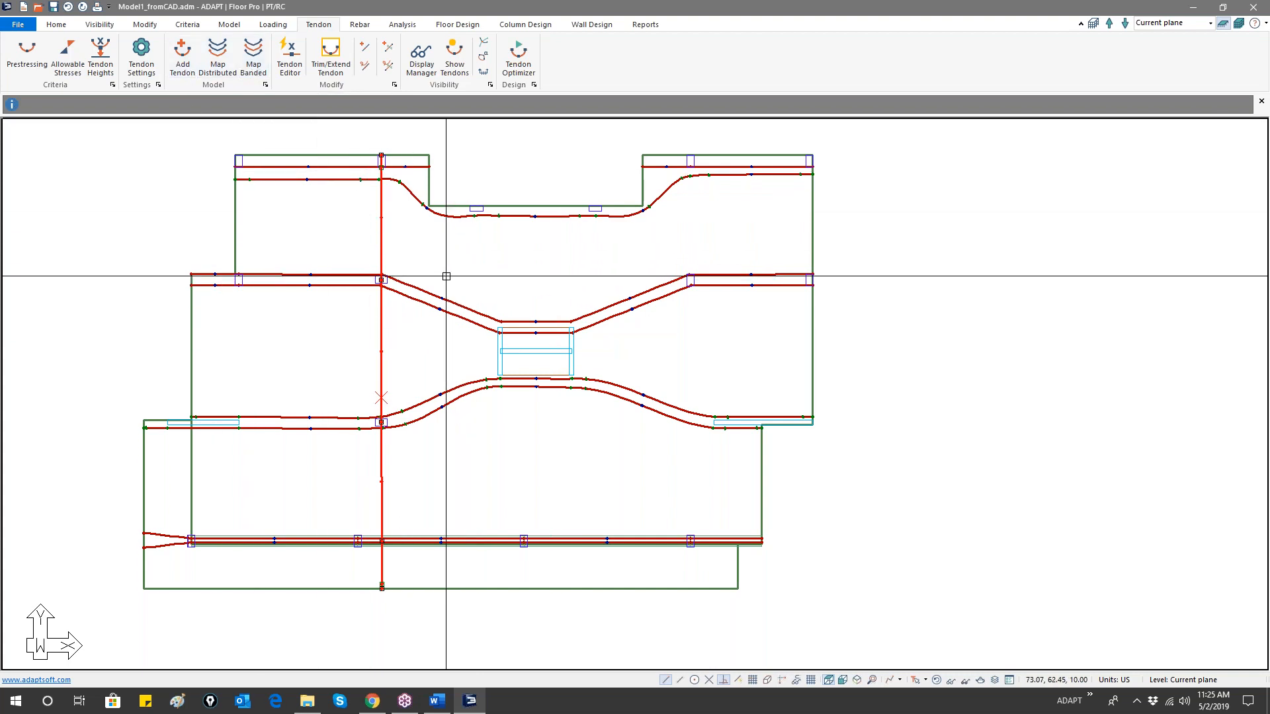
- Start mapping the new tendon as distributed tendons, trying replication without optimization, and save the model
{"action": "left_click", "coordinate": [218, 63]}
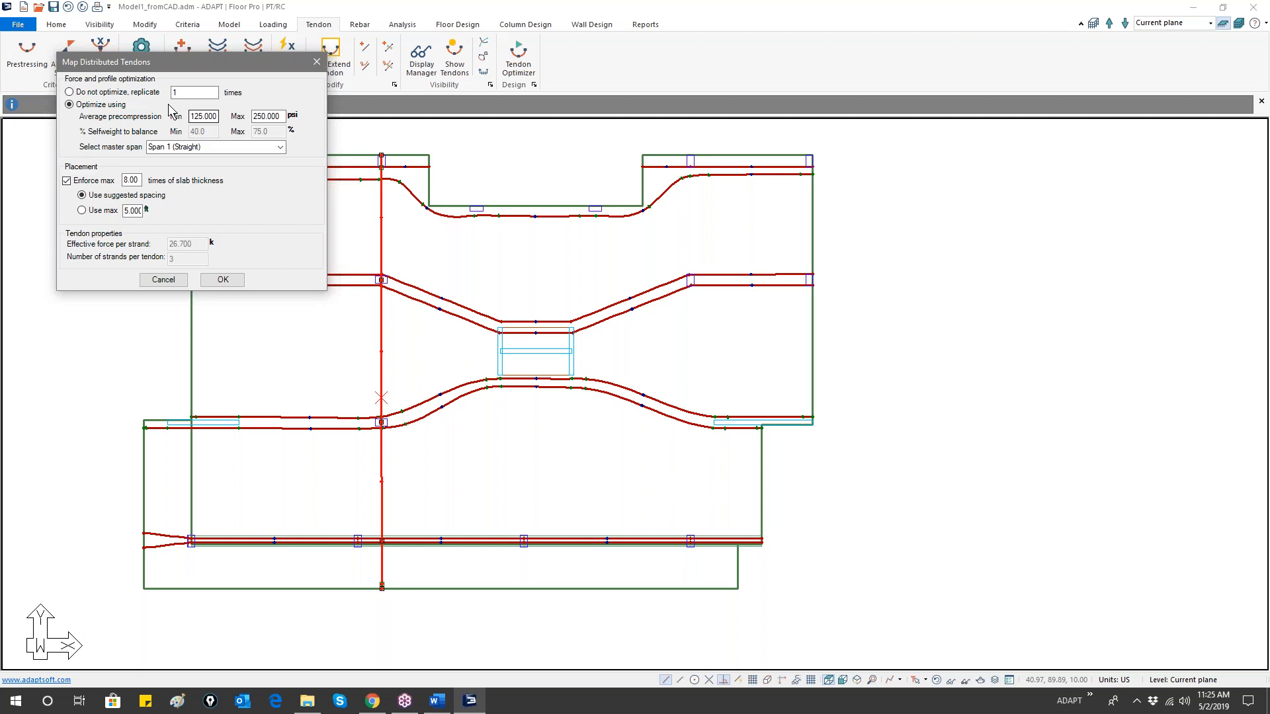
{"action": "left_click", "coordinate": [99, 96]}
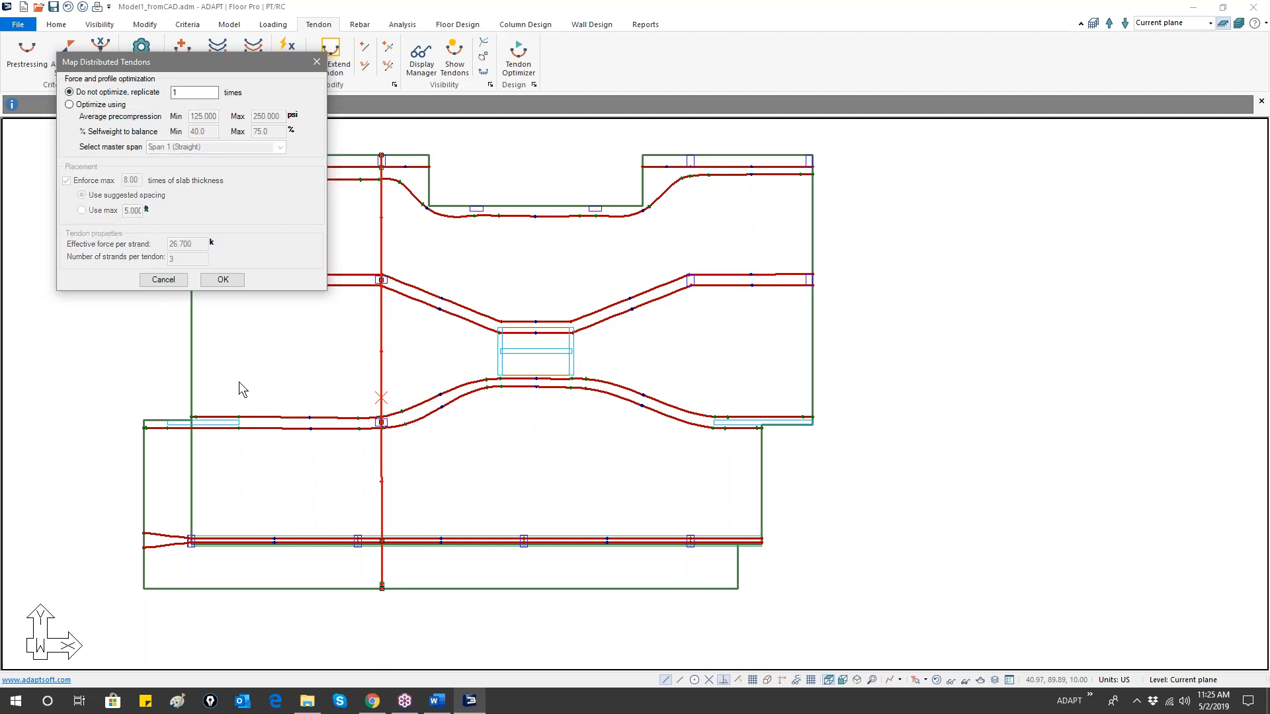
{"action": "mouse_move", "coordinate": [222, 64]}
{"action": "left_mouse_down"}
{"action": "mouse_move", "coordinate": [895, 176]}
{"action": "mouse_move", "coordinate": [909, 193]}
{"action": "left_mouse_up"}
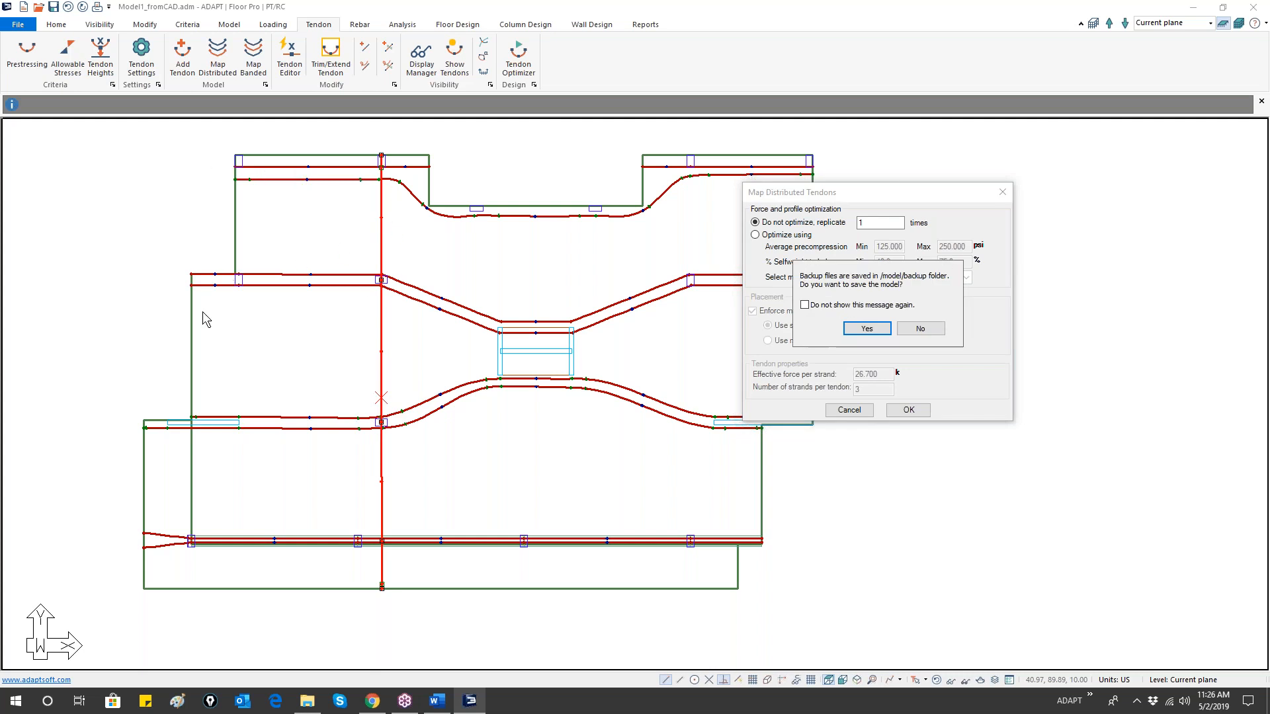
{"action": "left_click", "coordinate": [866, 329]}
{"action": "double_click", "coordinate": [864, 223]}
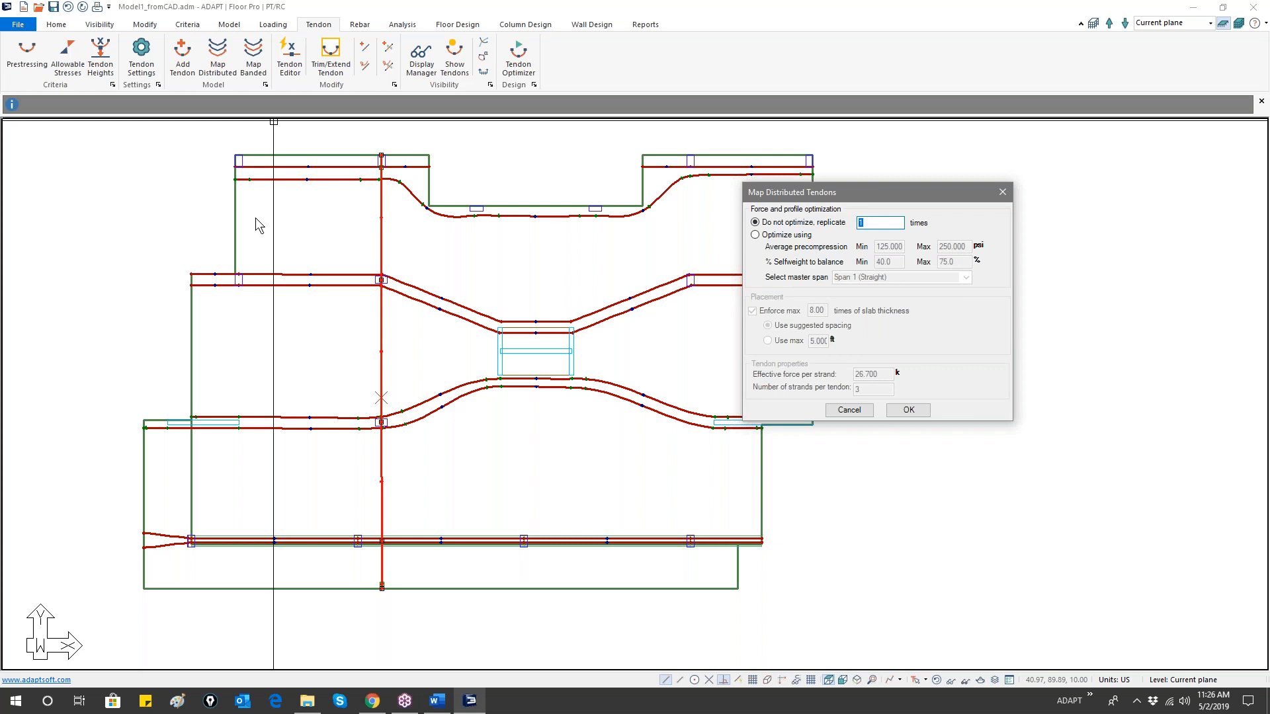
- Set the mapping to optimize with Span 3 (Reversed Parabola) as master span, the slab-thickness limit off and a maximum spacing of 4 ft
{"action": "left_click", "coordinate": [771, 236]}
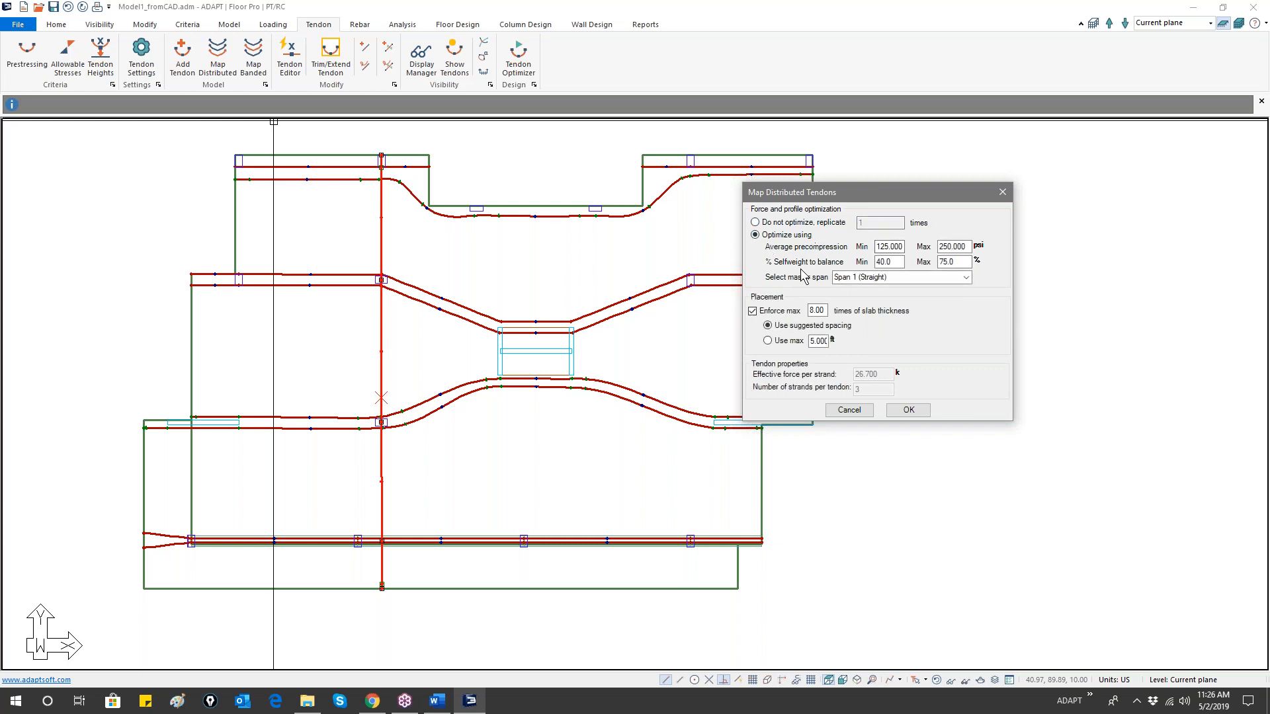
{"action": "left_click", "coordinate": [878, 278]}
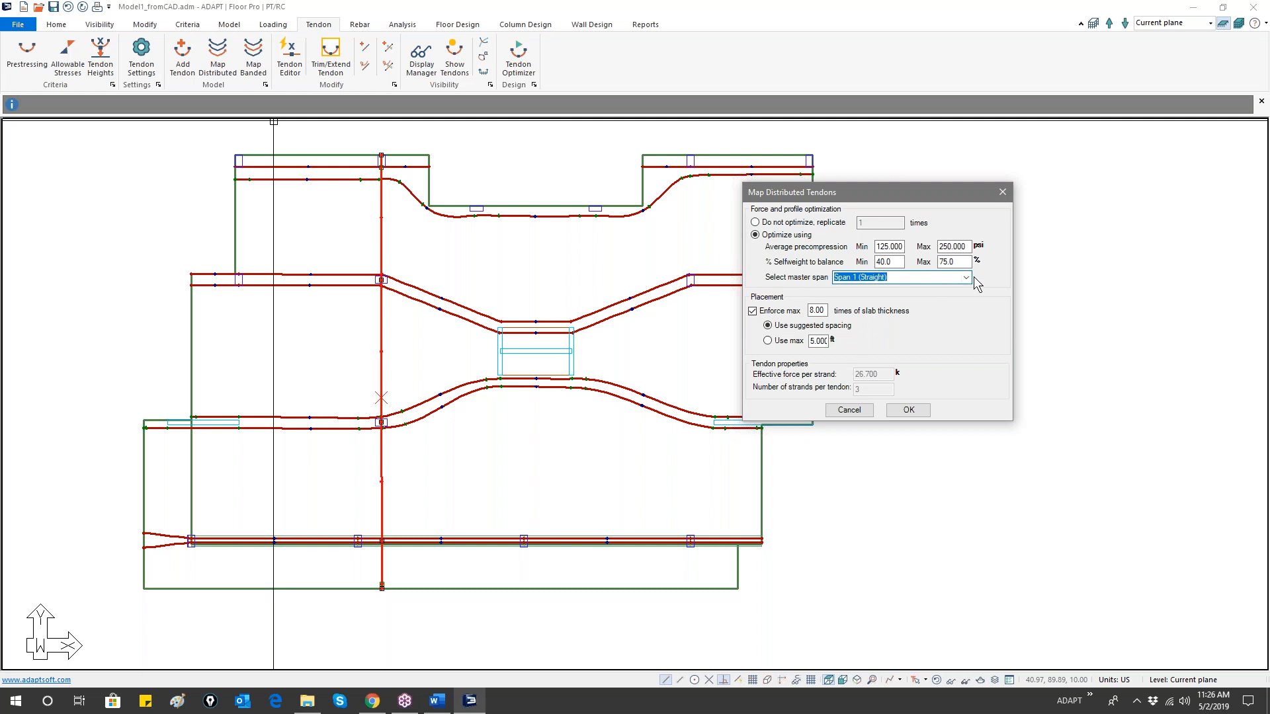
{"action": "left_click", "coordinate": [969, 278]}
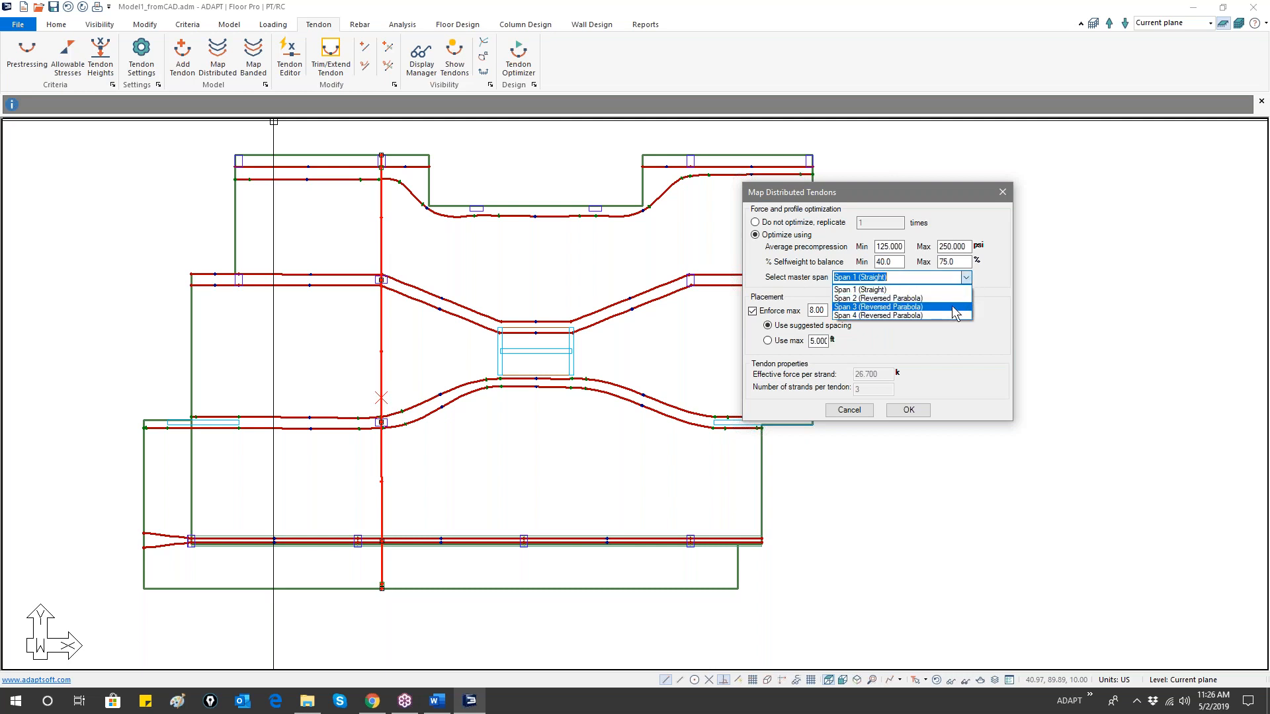
{"action": "left_click", "coordinate": [951, 306]}
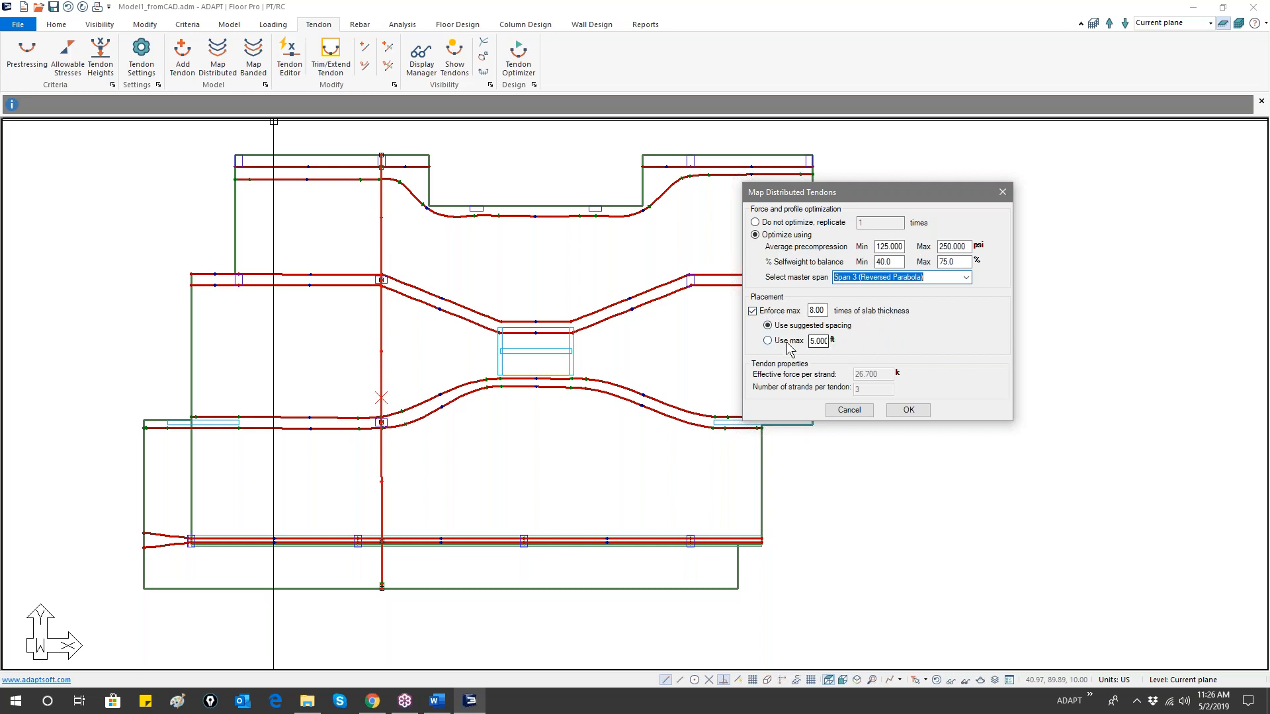
{"action": "left_click", "coordinate": [754, 311]}
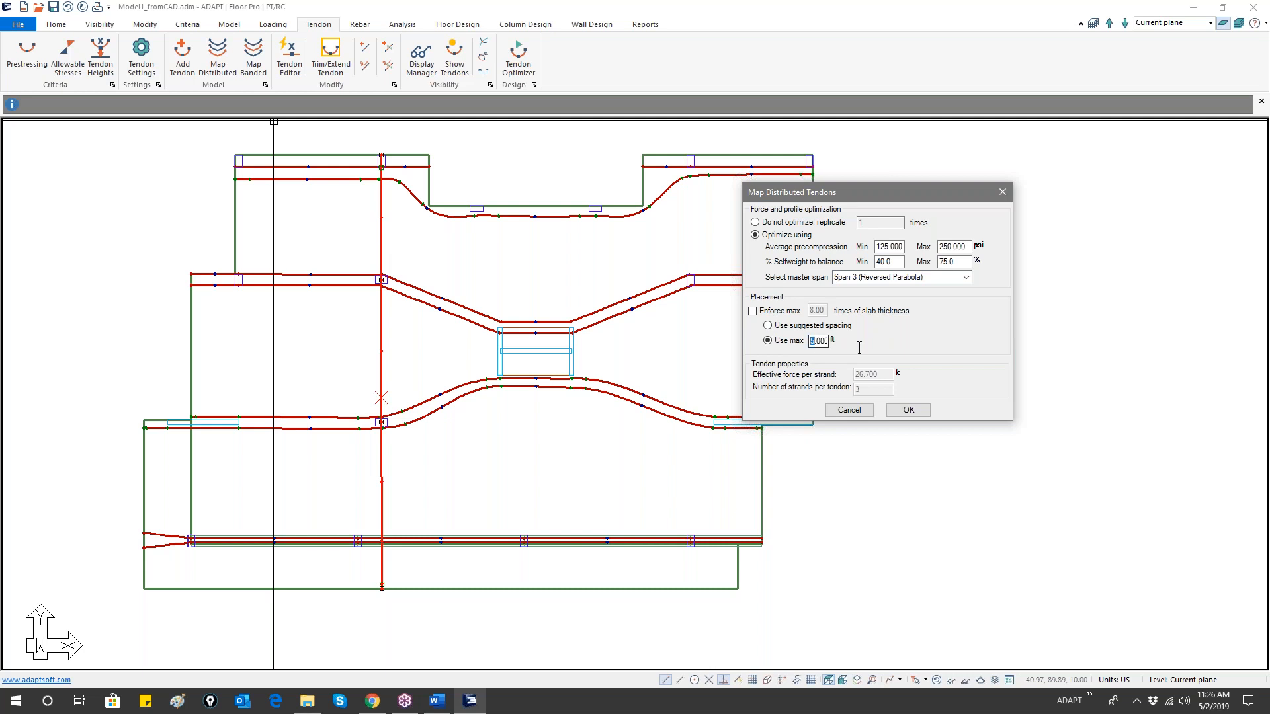
{"action": "type", "text": "4"}
- Accept the distributed mapping and place the boundary points opposite the source tendon's vertices, from the lower beam past the core to the recessed upper slab edge
{"action": "left_click", "coordinate": [908, 410]}
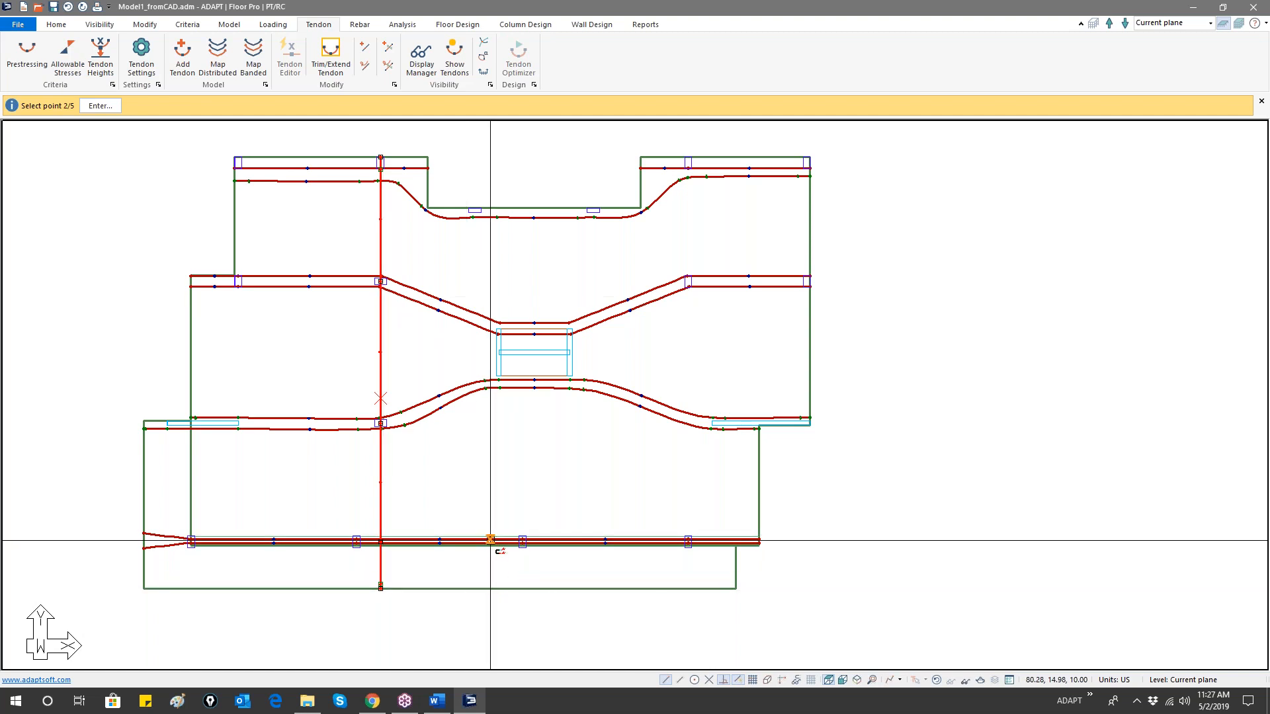
{"action": "scroll", "coordinate": [490, 543], "scroll_direction": "up", "scroll_amount": 2}
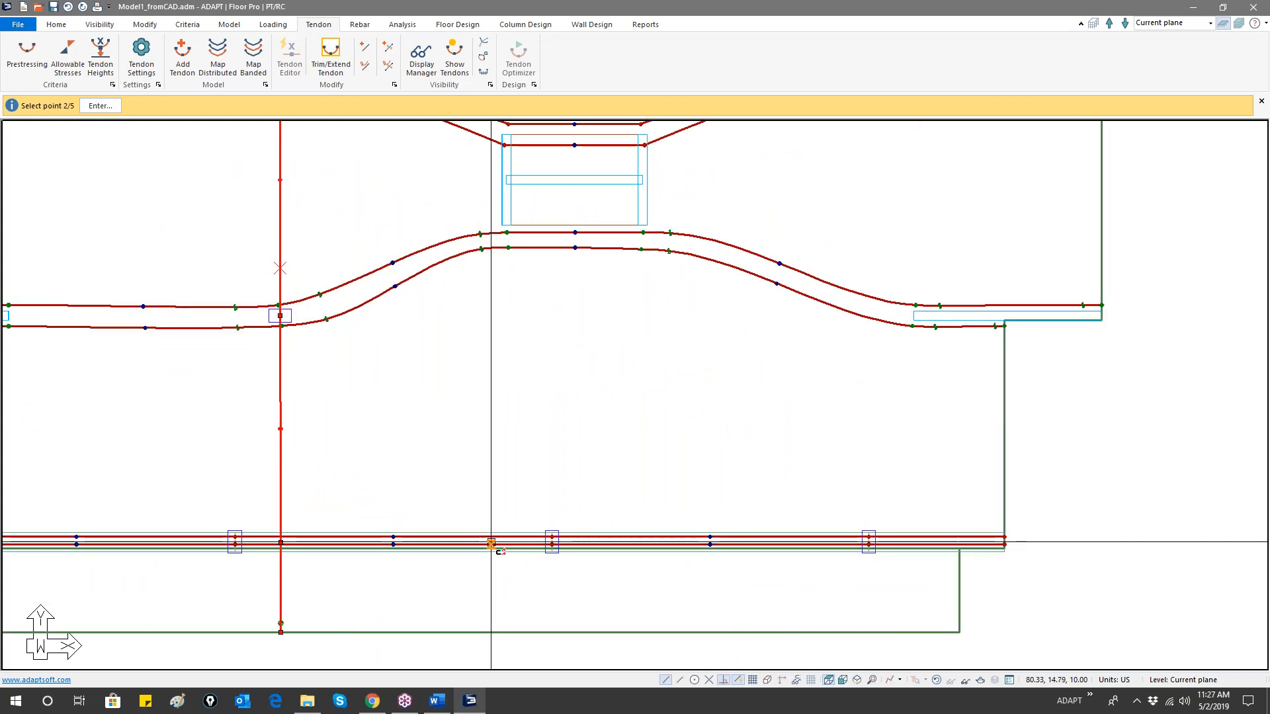
{"action": "left_click", "coordinate": [490, 543]}
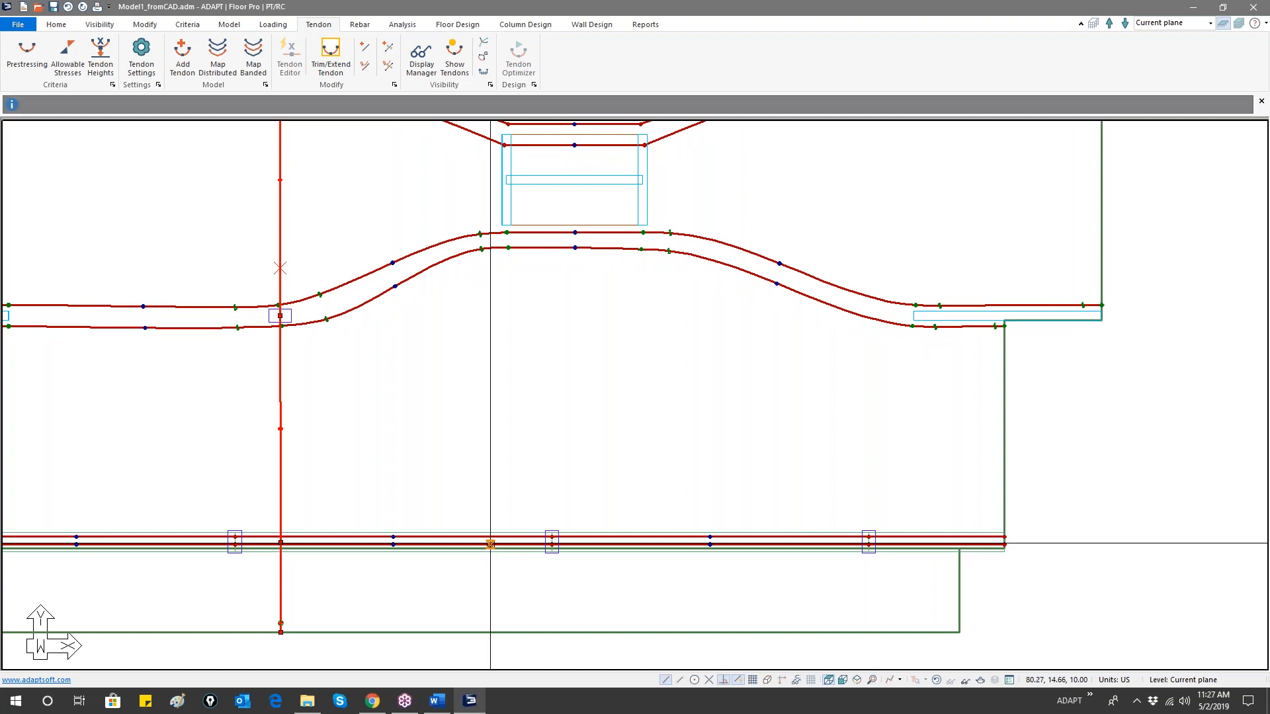
{"action": "left_click", "coordinate": [492, 225]}
{"action": "middle_click_drag", "start_coordinate": [490, 133], "coordinate": [493, 257]}
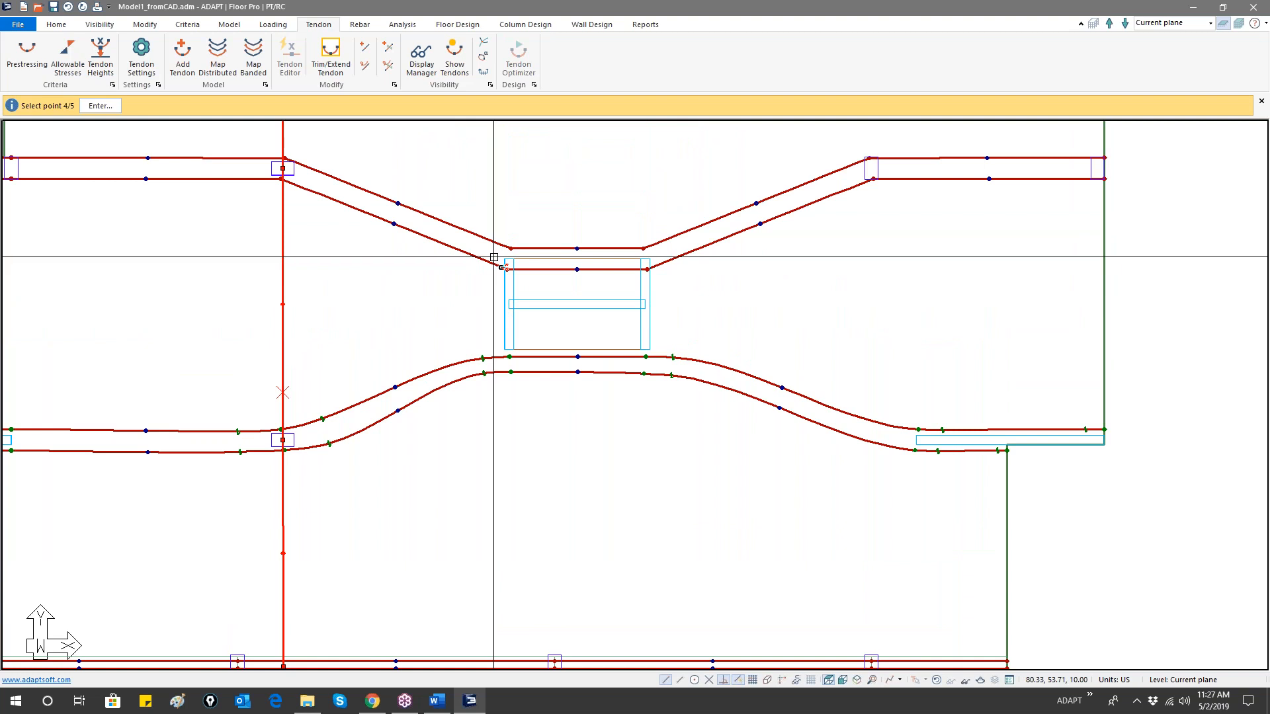
{"action": "left_click", "coordinate": [494, 257]}
{"action": "middle_click_drag", "start_coordinate": [499, 224], "coordinate": [494, 415]}
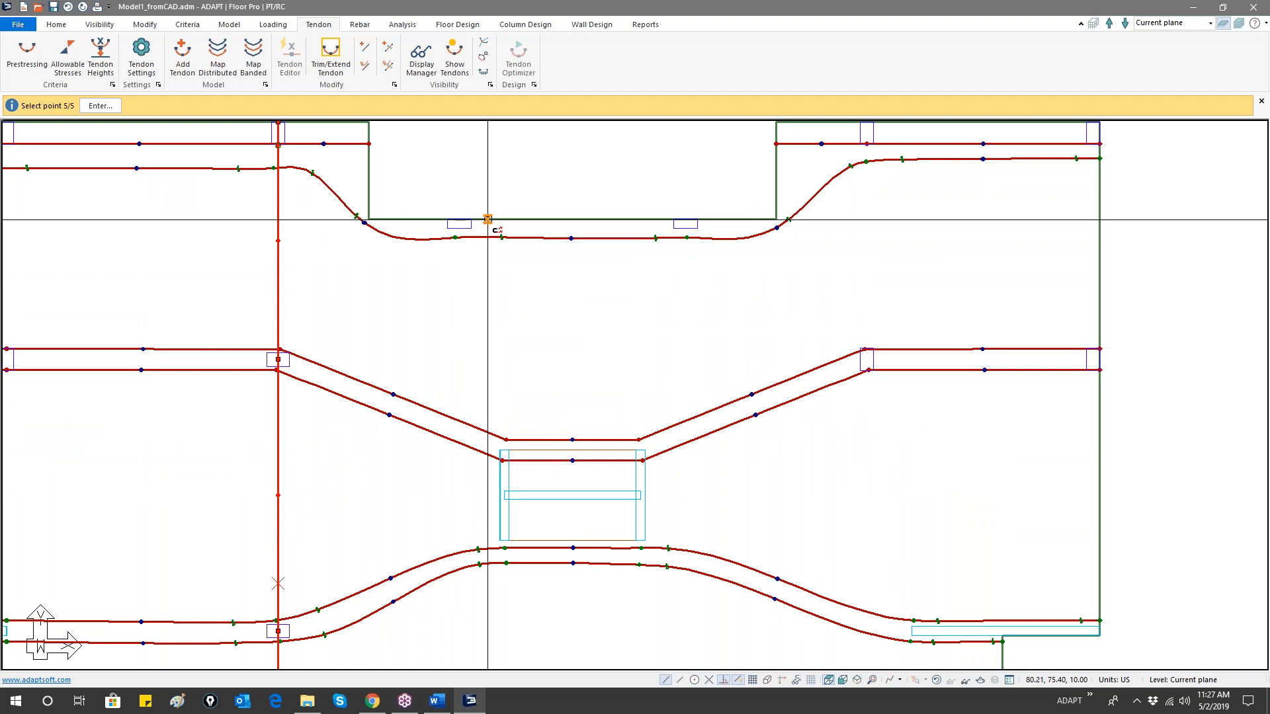
{"action": "left_click", "coordinate": [487, 219]}
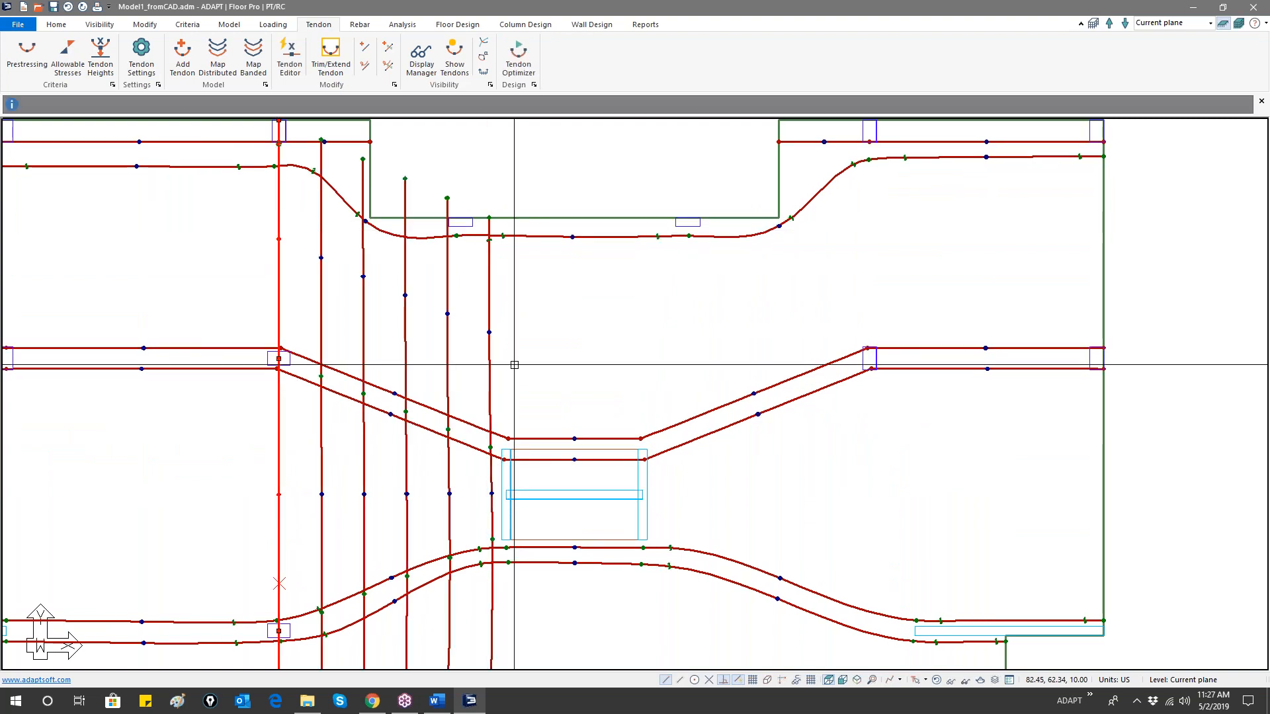
{"action": "scroll", "coordinate": [495, 383], "scroll_direction": "down", "scroll_amount": 4}
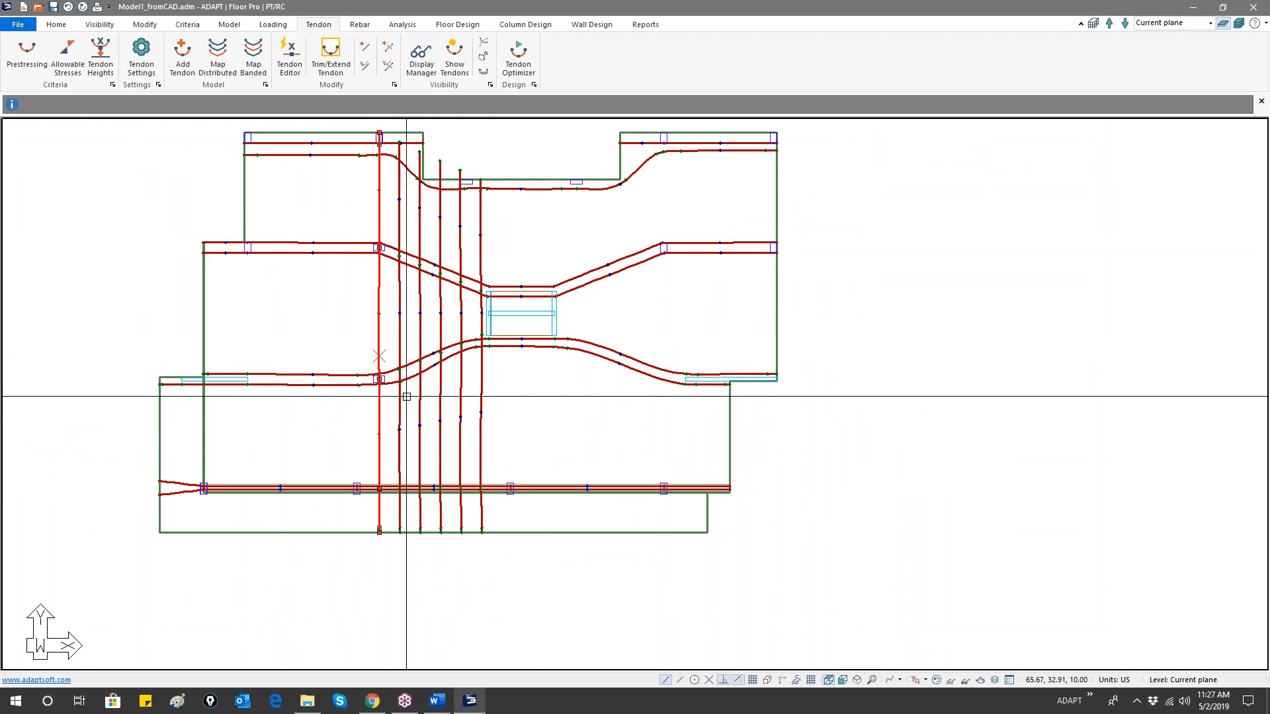
- Examine the mapped distributed tendons individually between the interior column line and the core
{"action": "left_click", "coordinate": [400, 358]}
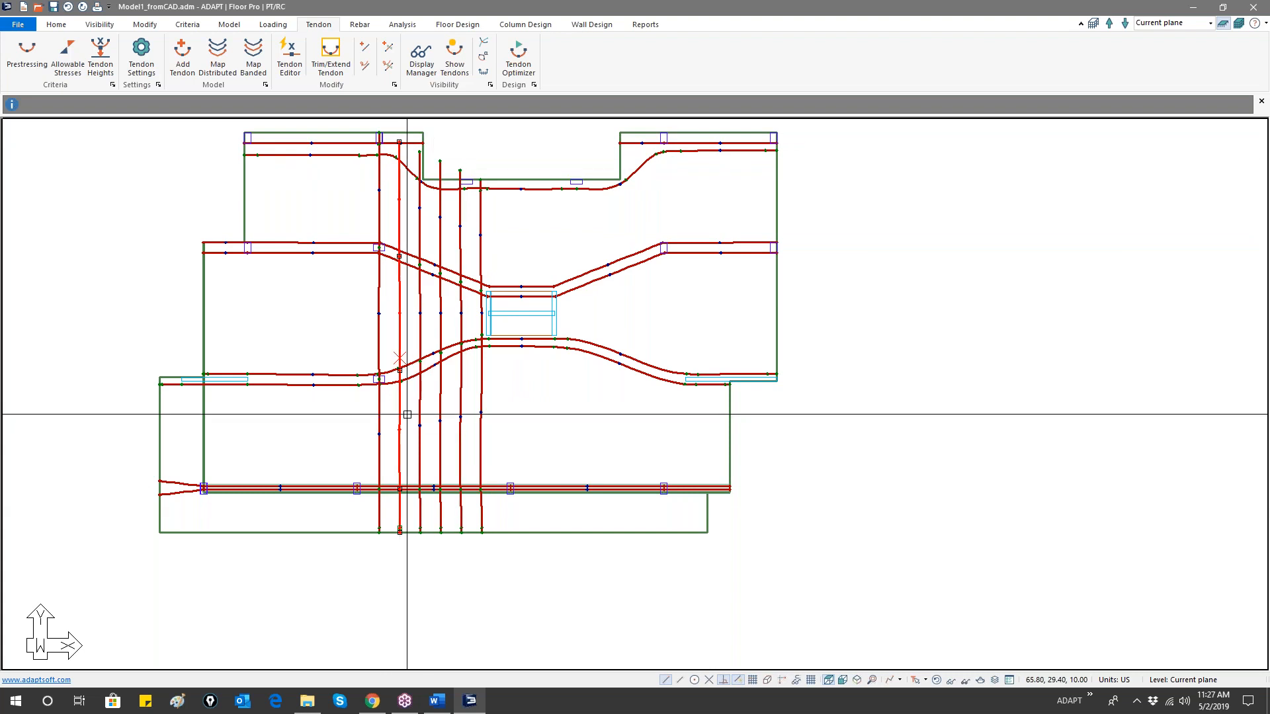
{"action": "left_click", "coordinate": [419, 359]}
{"action": "key", "text": "Escape"}
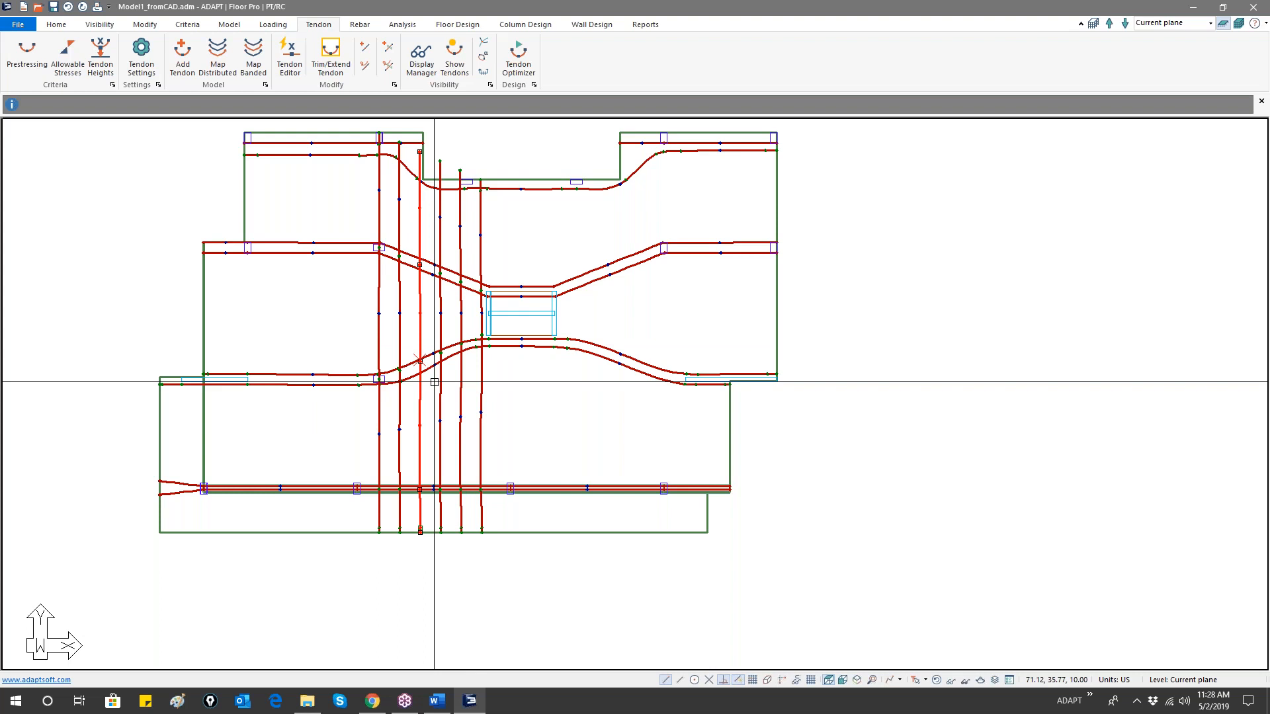
{"action": "left_click", "coordinate": [440, 363]}
{"action": "left_click", "coordinate": [481, 365]}
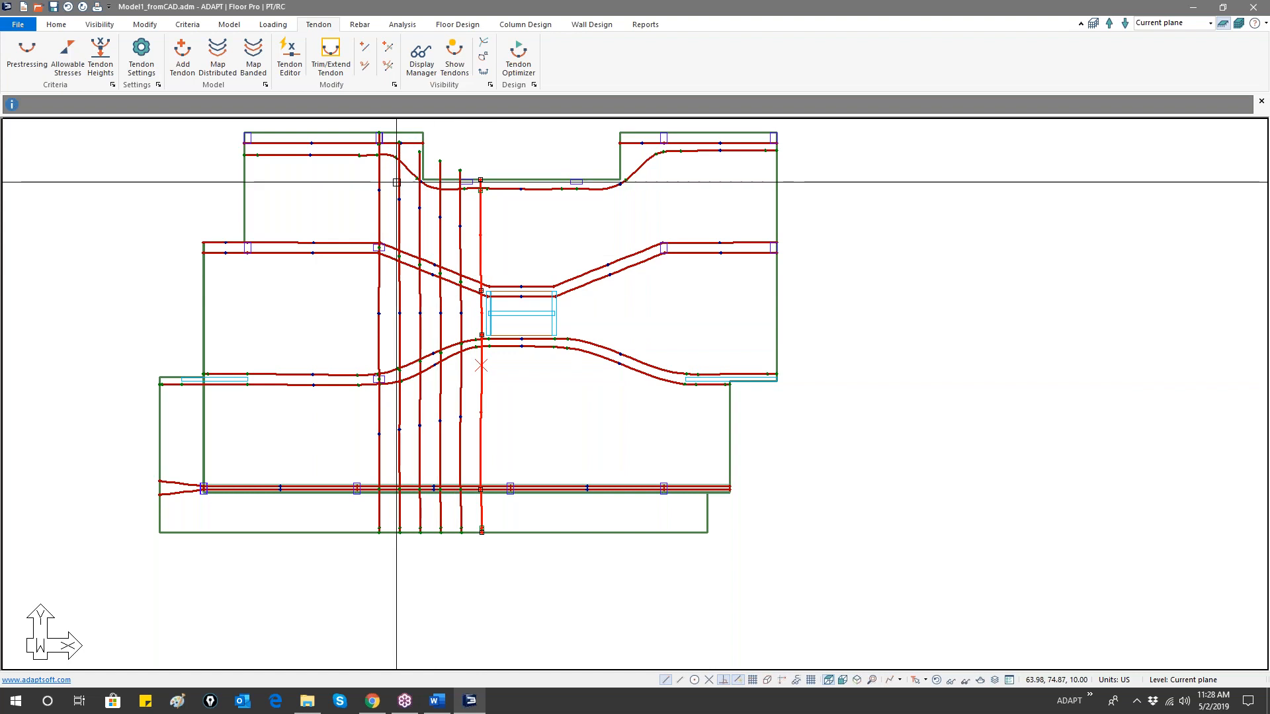
- Using the perpendicular snap, extend the upper ends of the first two mapped tendons beside the source tendon to the upper slab edge
{"action": "scroll", "coordinate": [398, 330], "scroll_direction": "up", "scroll_amount": 2}
{"action": "scroll", "coordinate": [400, 315], "scroll_direction": "up", "scroll_amount": 1}
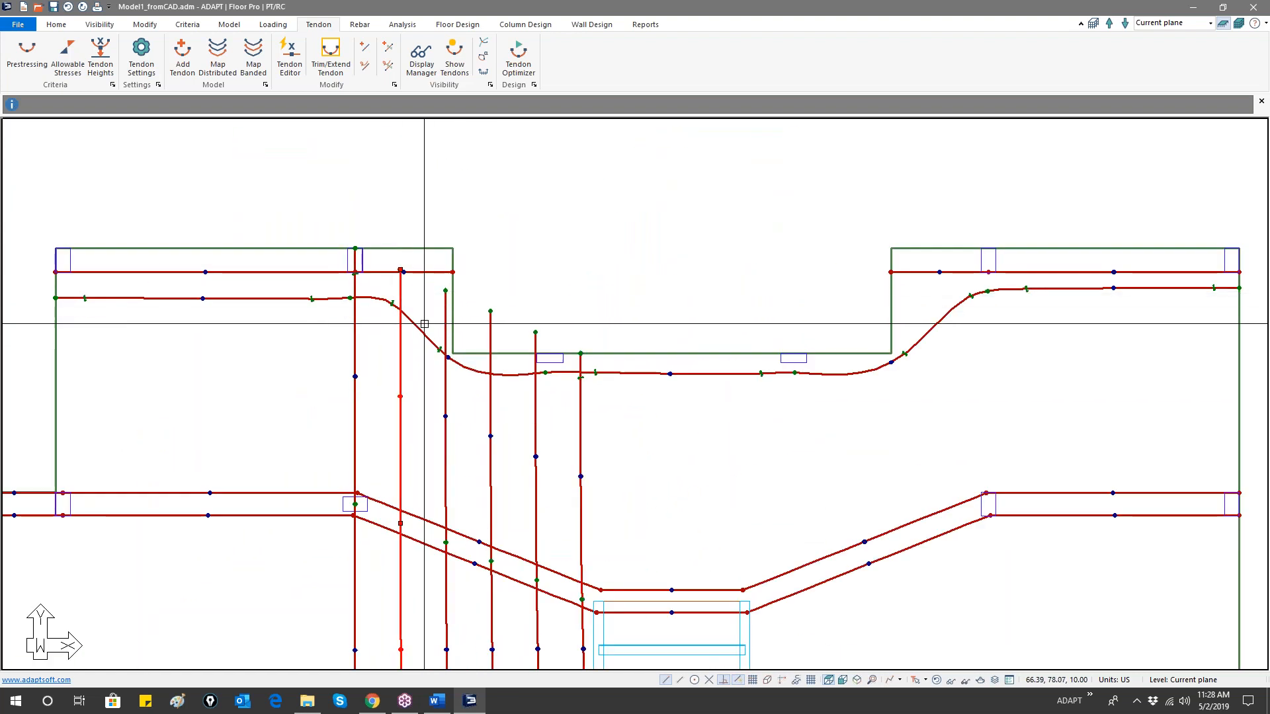
{"action": "middle_click_drag", "start_coordinate": [508, 328], "coordinate": [462, 249]}
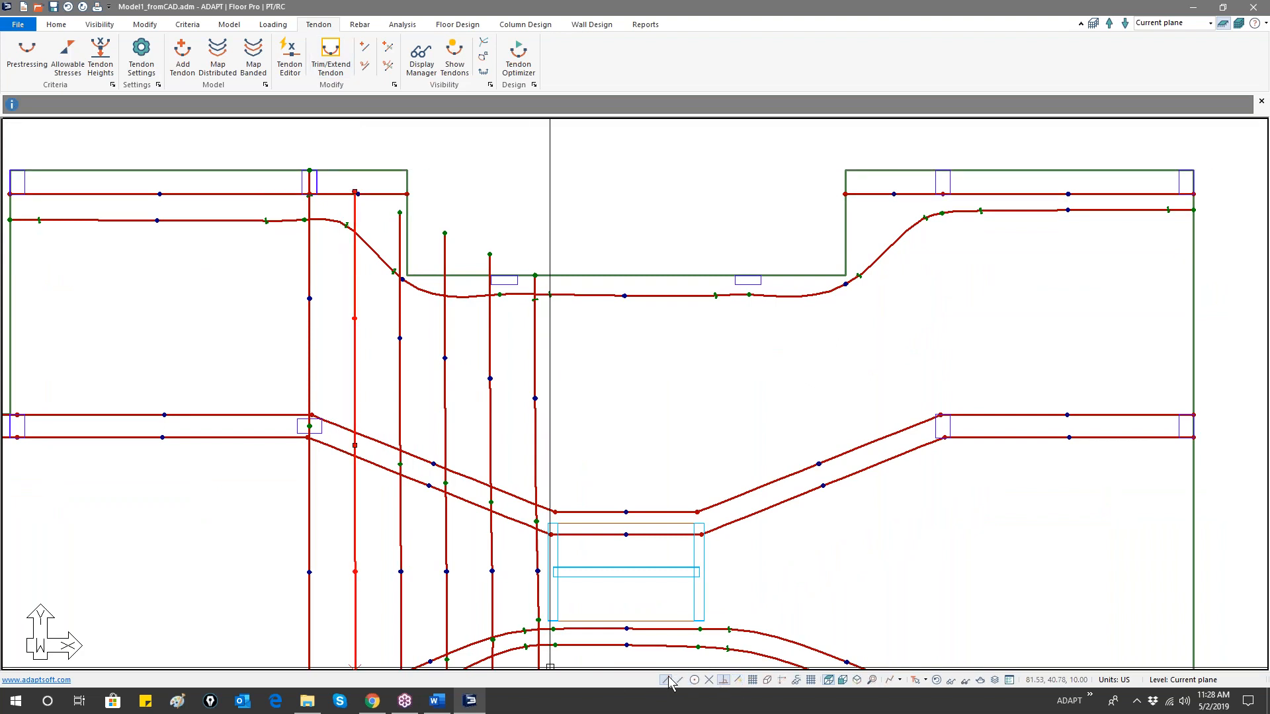
{"action": "left_click", "coordinate": [723, 681]}
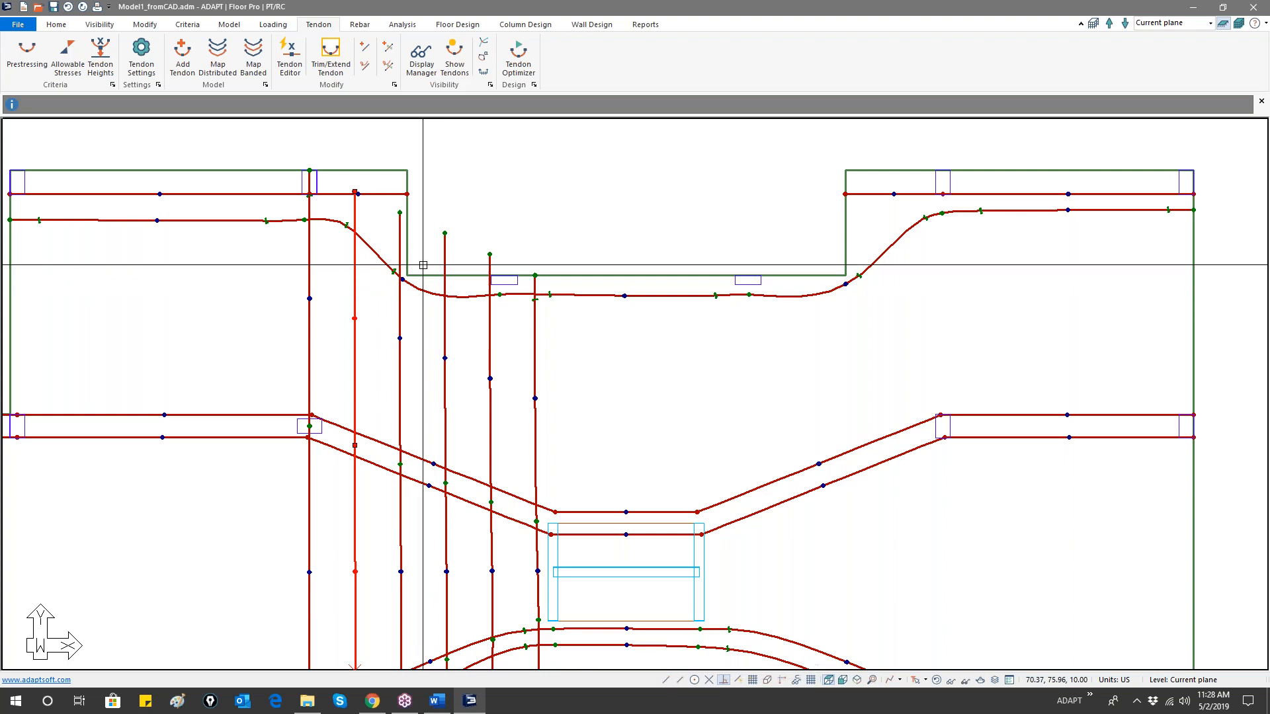
{"action": "left_click", "coordinate": [356, 192]}
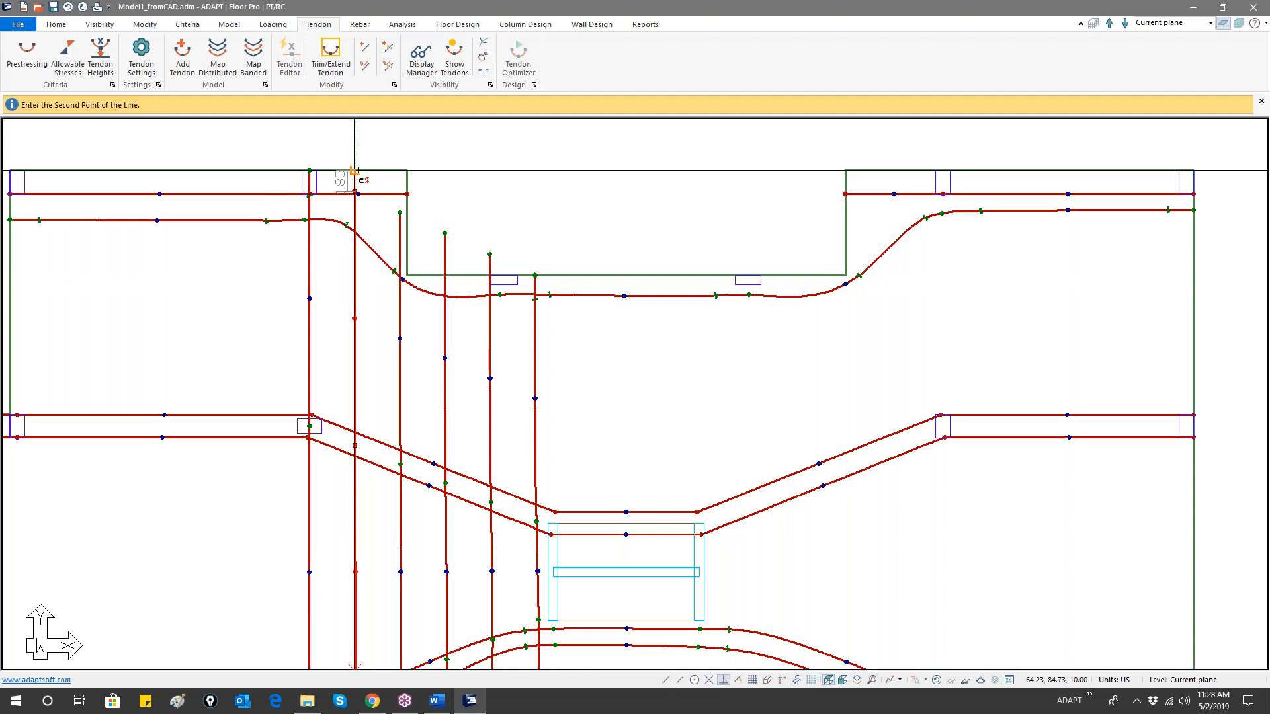
{"action": "left_click", "coordinate": [355, 170]}
{"action": "left_click", "coordinate": [400, 212]}
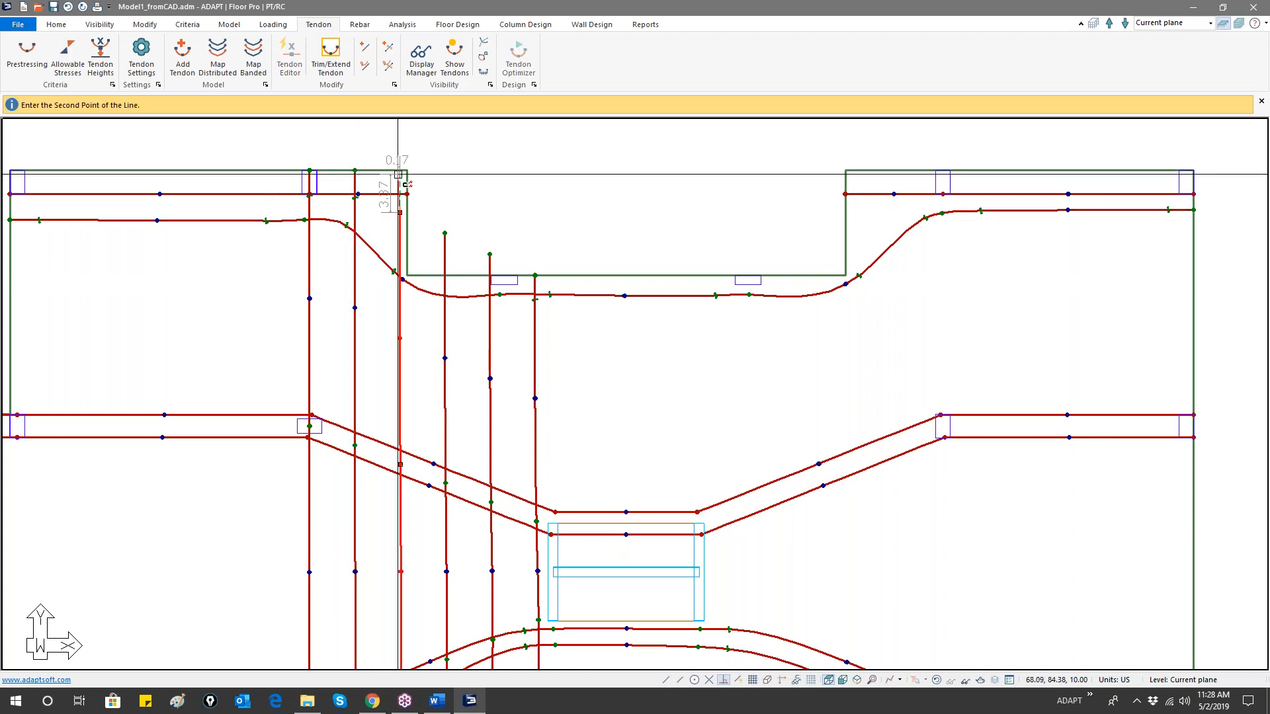
{"action": "left_click", "coordinate": [399, 171]}
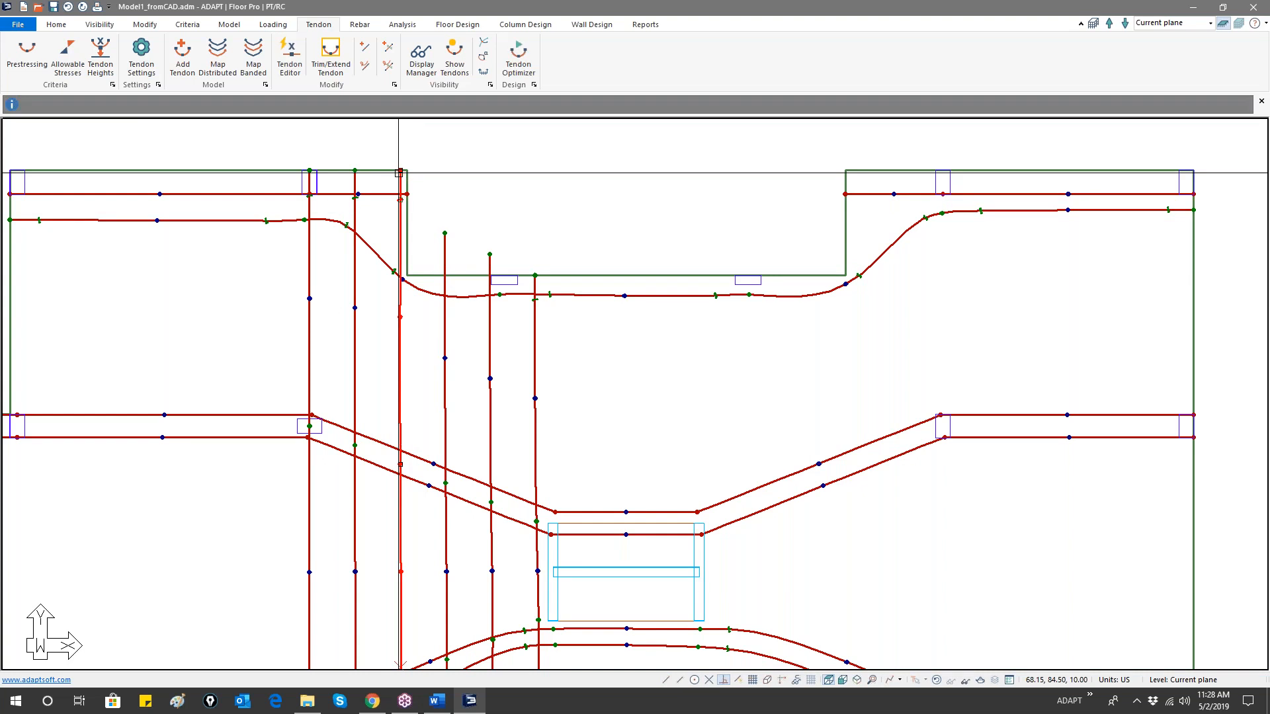
- Pull the overhanging upper ends of the third and fourth mapped tendons back onto the recessed slab edge
{"action": "left_click", "coordinate": [444, 233]}
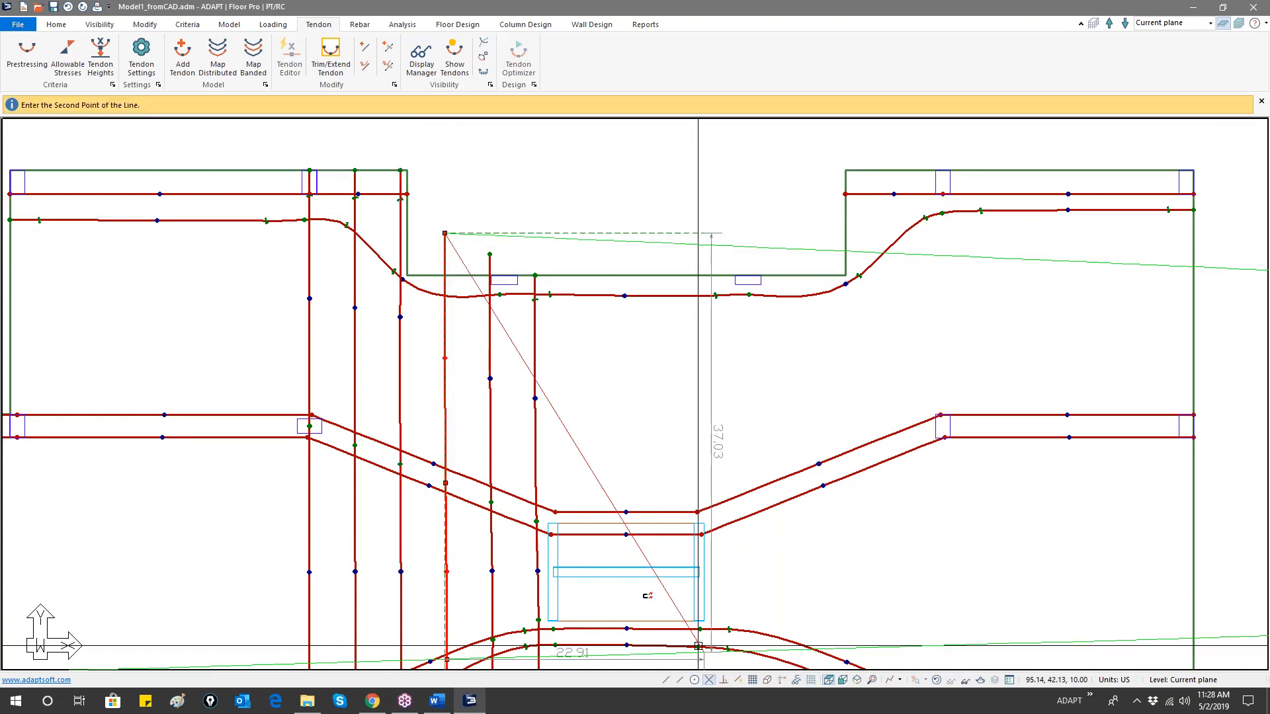
{"action": "left_click", "coordinate": [459, 275]}
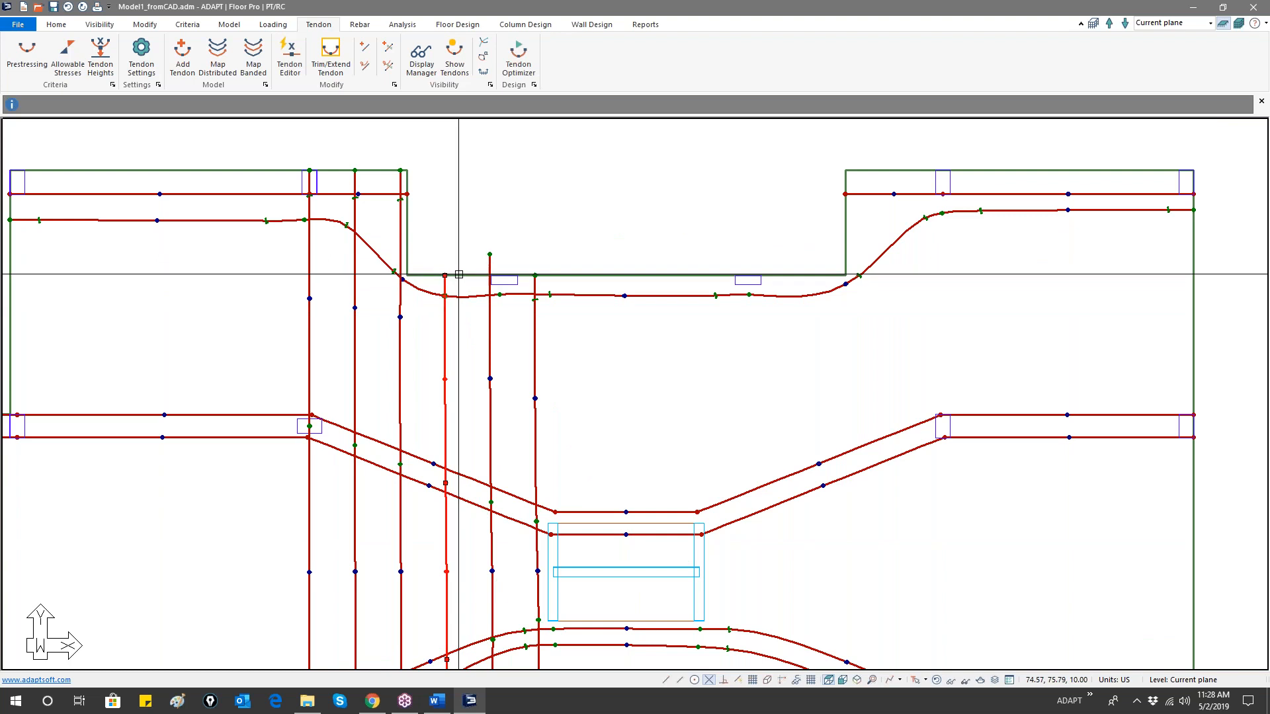
{"action": "left_click", "coordinate": [490, 254]}
{"action": "left_click", "coordinate": [490, 275]}
{"action": "scroll", "coordinate": [489, 249], "scroll_direction": "down", "scroll_amount": 3}
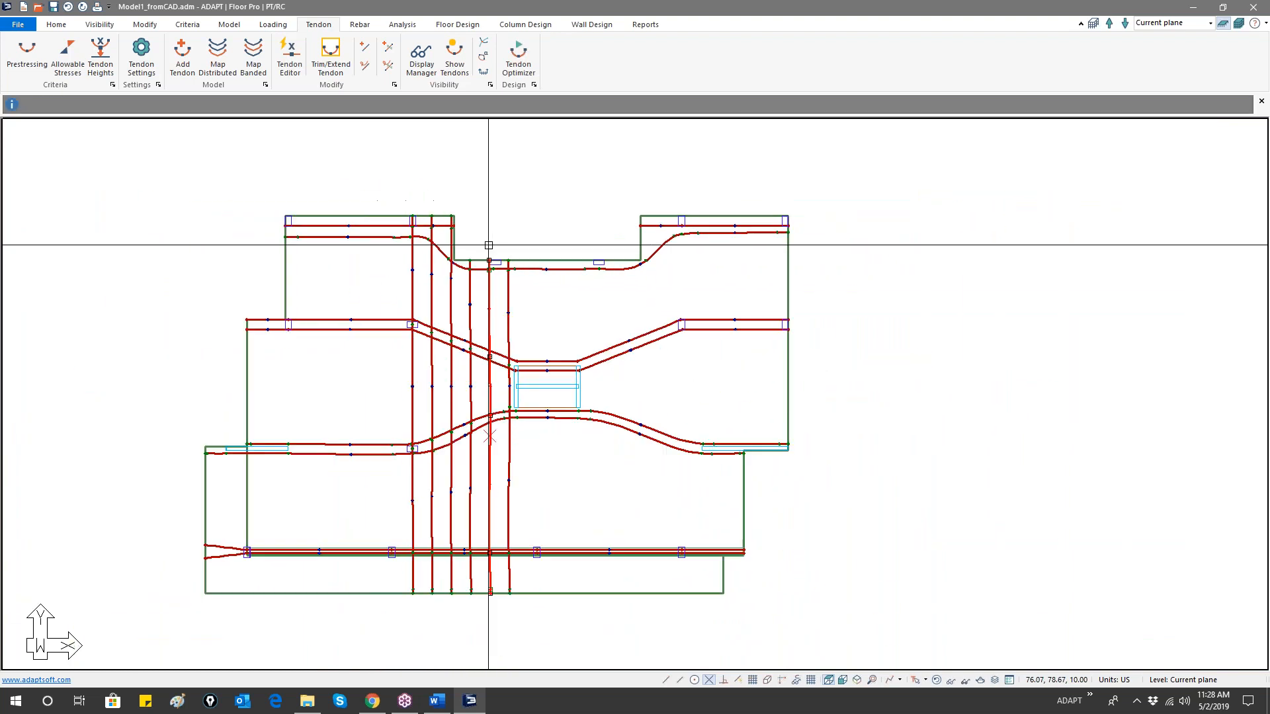
{"action": "scroll", "coordinate": [488, 246], "scroll_direction": "down", "scroll_amount": 1}
- Check the properties of several distributed tendons and examine the span shape profile of Tendon 17
{"action": "double_click", "coordinate": [416, 375]}
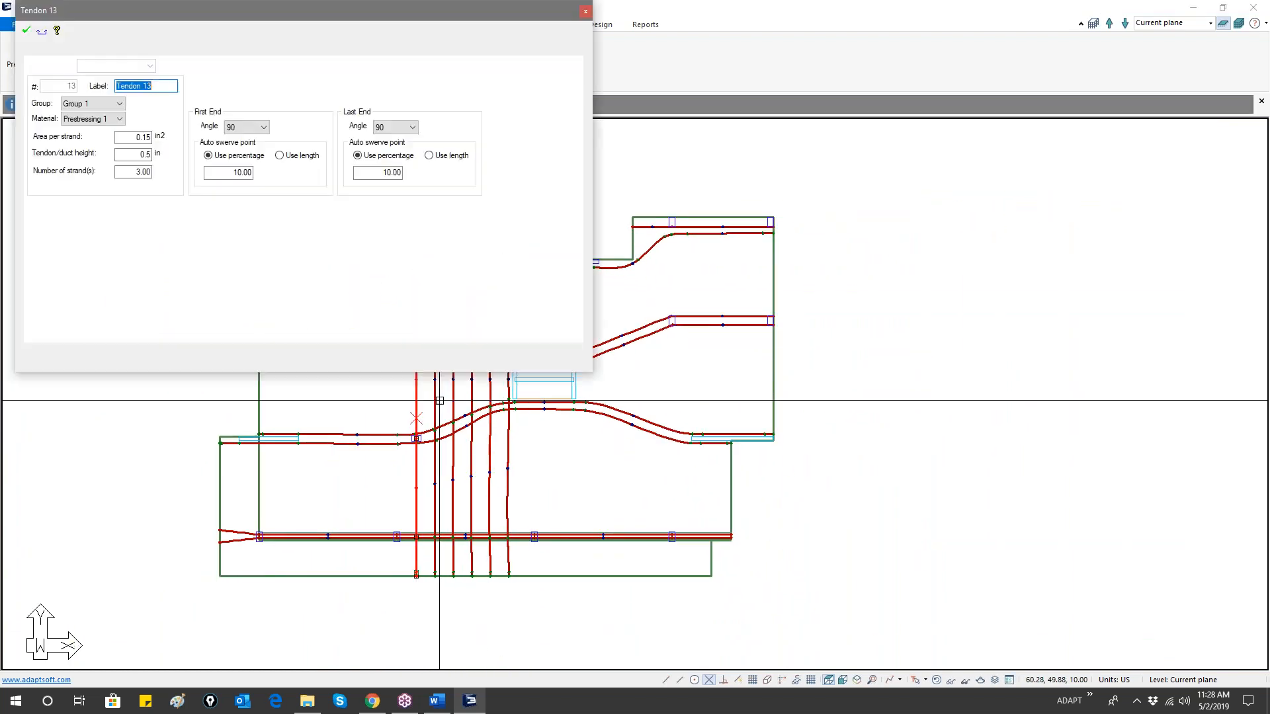
{"action": "key", "text": "Escape"}
{"action": "double_click", "coordinate": [435, 402]}
{"action": "key", "text": "Escape"}
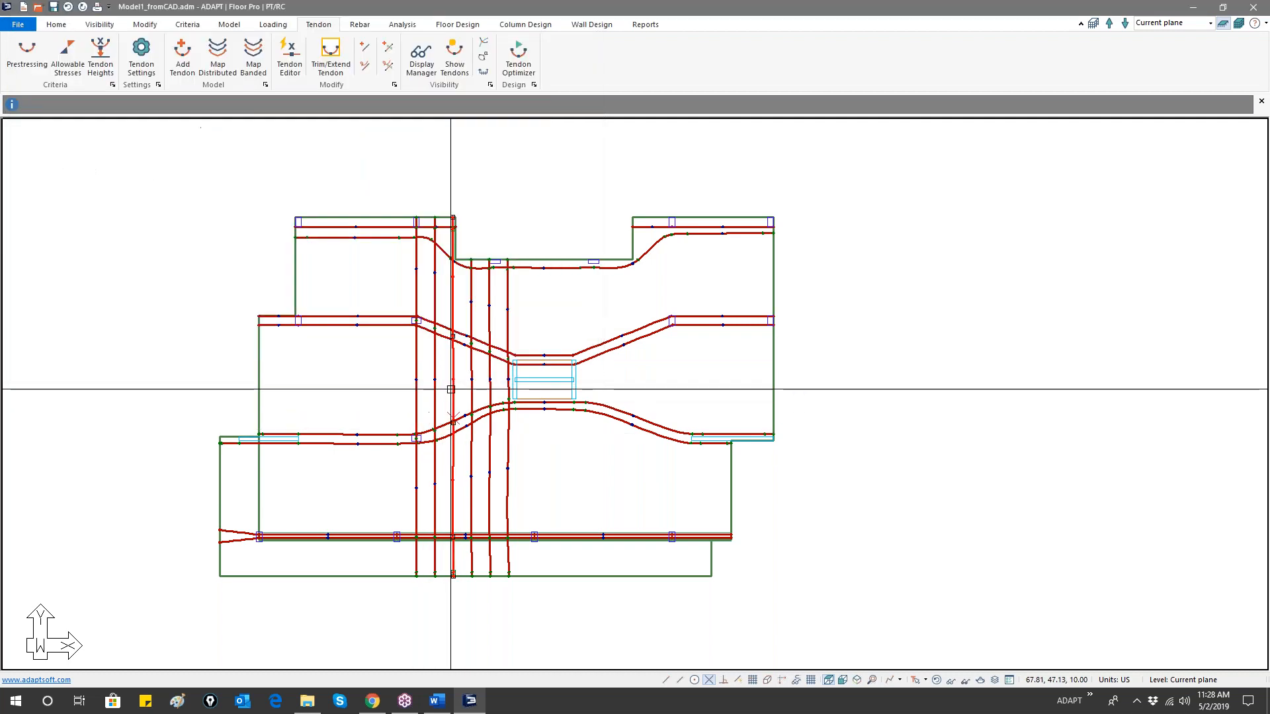
{"action": "double_click", "coordinate": [451, 390]}
{"action": "key", "text": "Escape"}
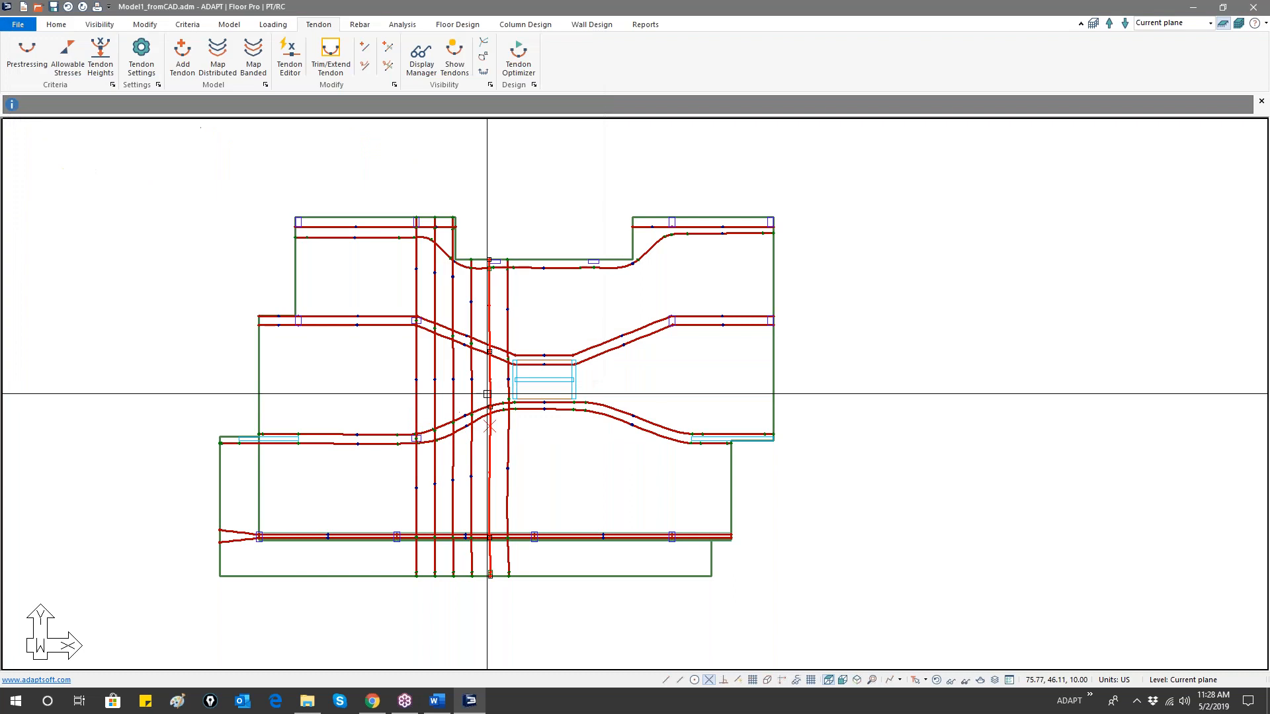
{"action": "double_click", "coordinate": [468, 378]}
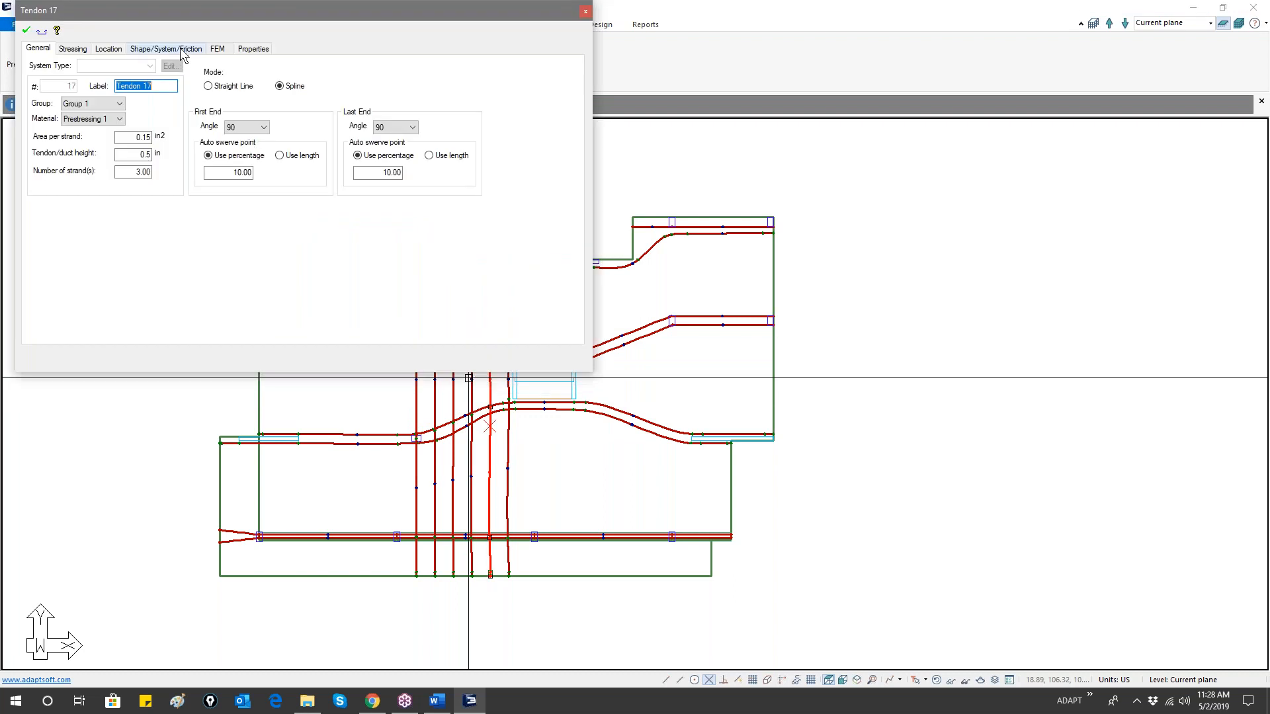
{"action": "left_click", "coordinate": [179, 49]}
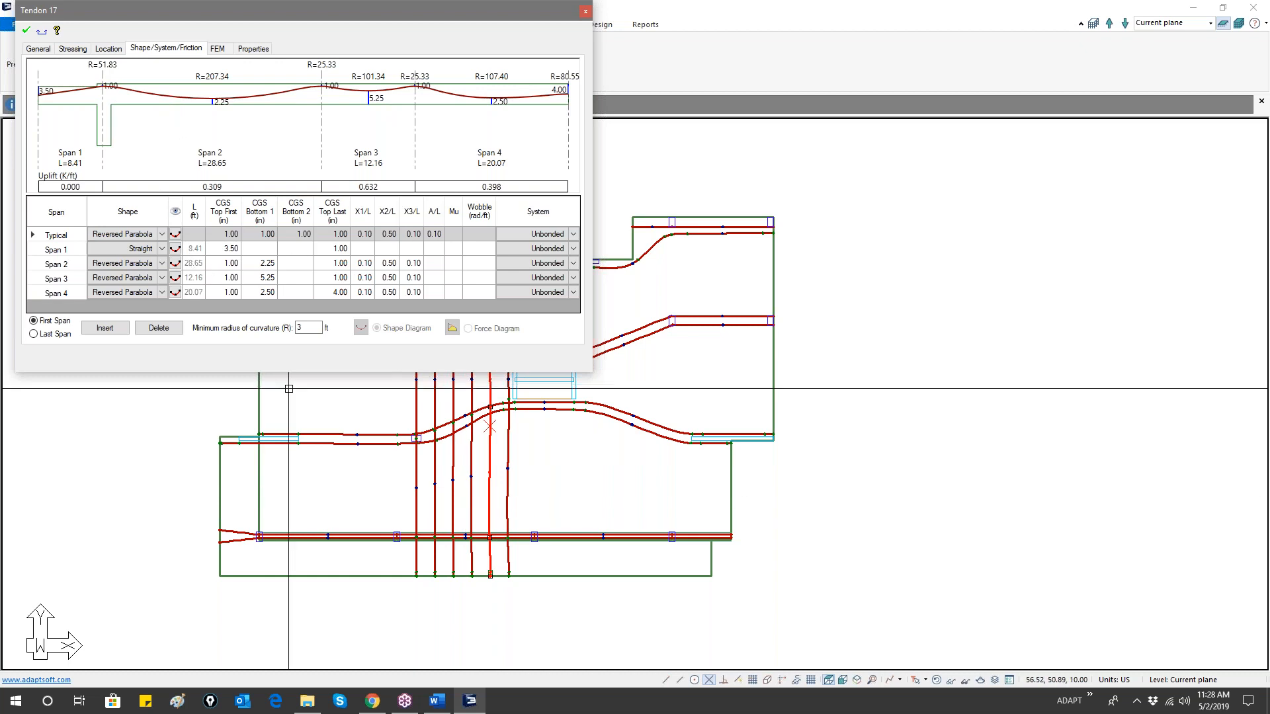
- Change the Span 1 shape of Tendon 13 on the interior column line to Cantilever Down
{"action": "middle_click_drag", "start_coordinate": [445, 463], "coordinate": [457, 421]}
{"action": "scroll", "coordinate": [446, 500], "scroll_direction": "up", "scroll_amount": 5}
{"action": "middle_click_drag", "start_coordinate": [466, 484], "coordinate": [436, 460]}
{"action": "double_click", "coordinate": [370, 372]}
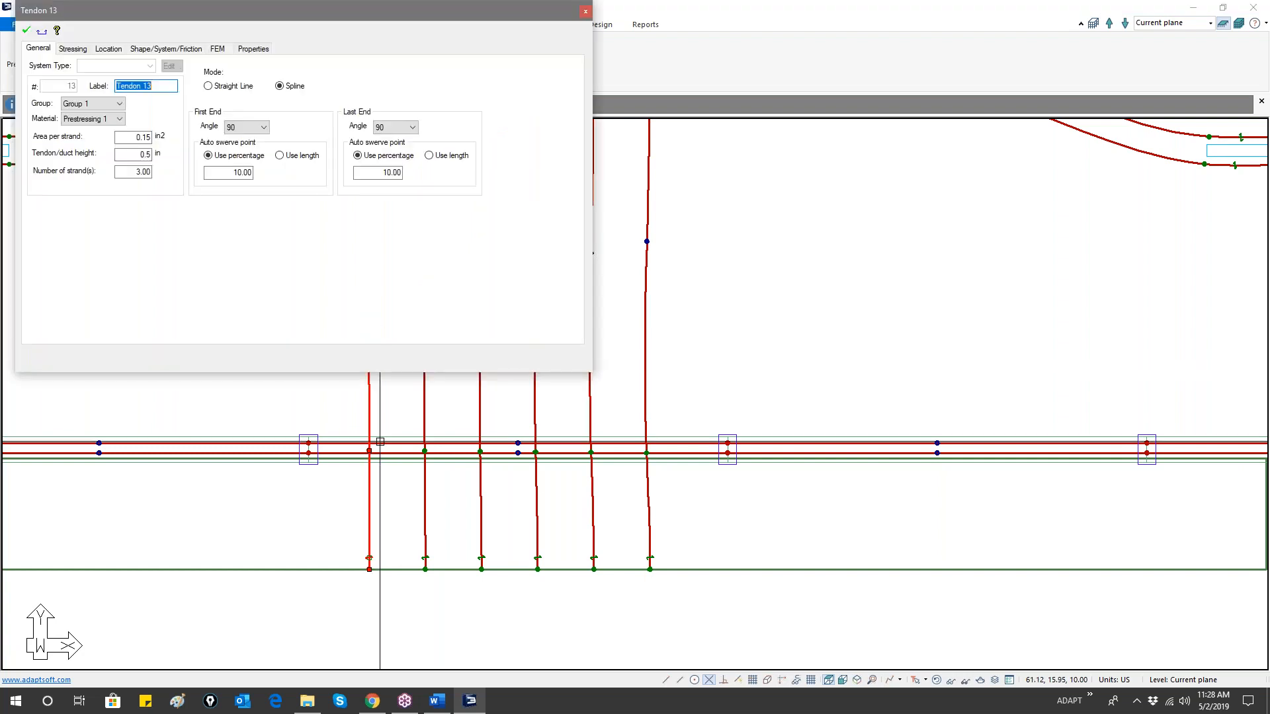
{"action": "left_click", "coordinate": [182, 52]}
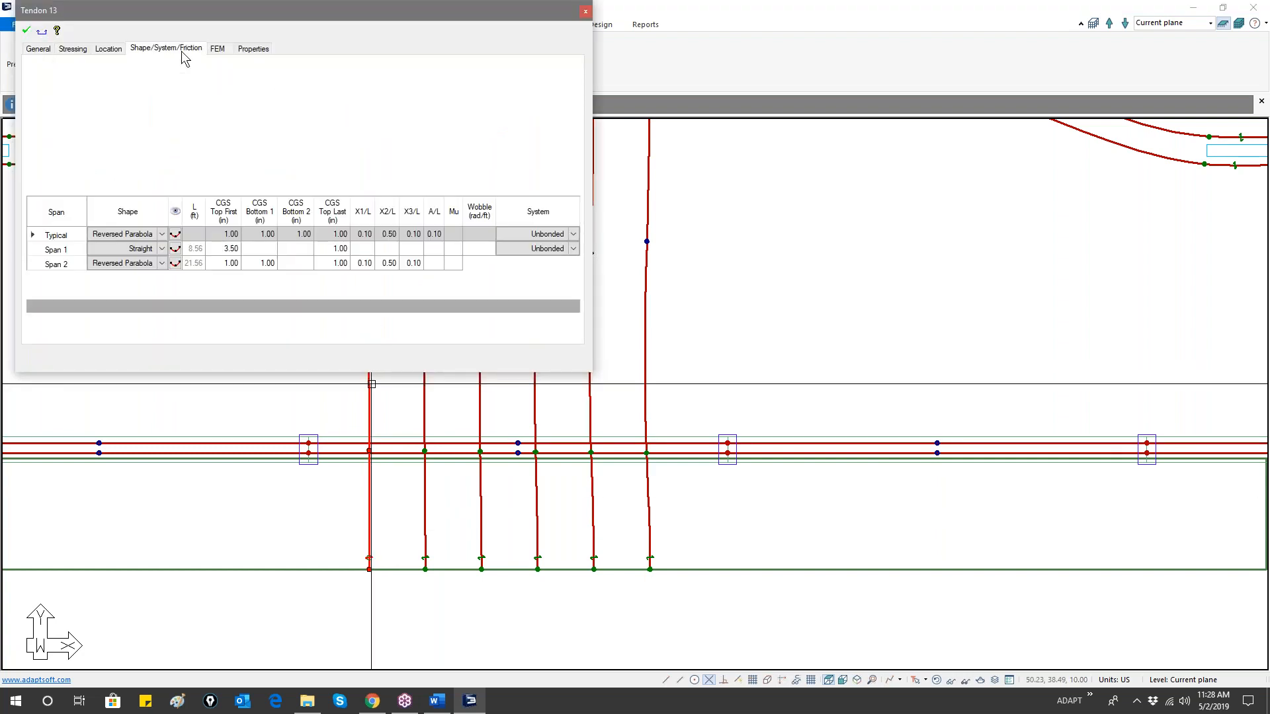
{"action": "left_click", "coordinate": [162, 249]}
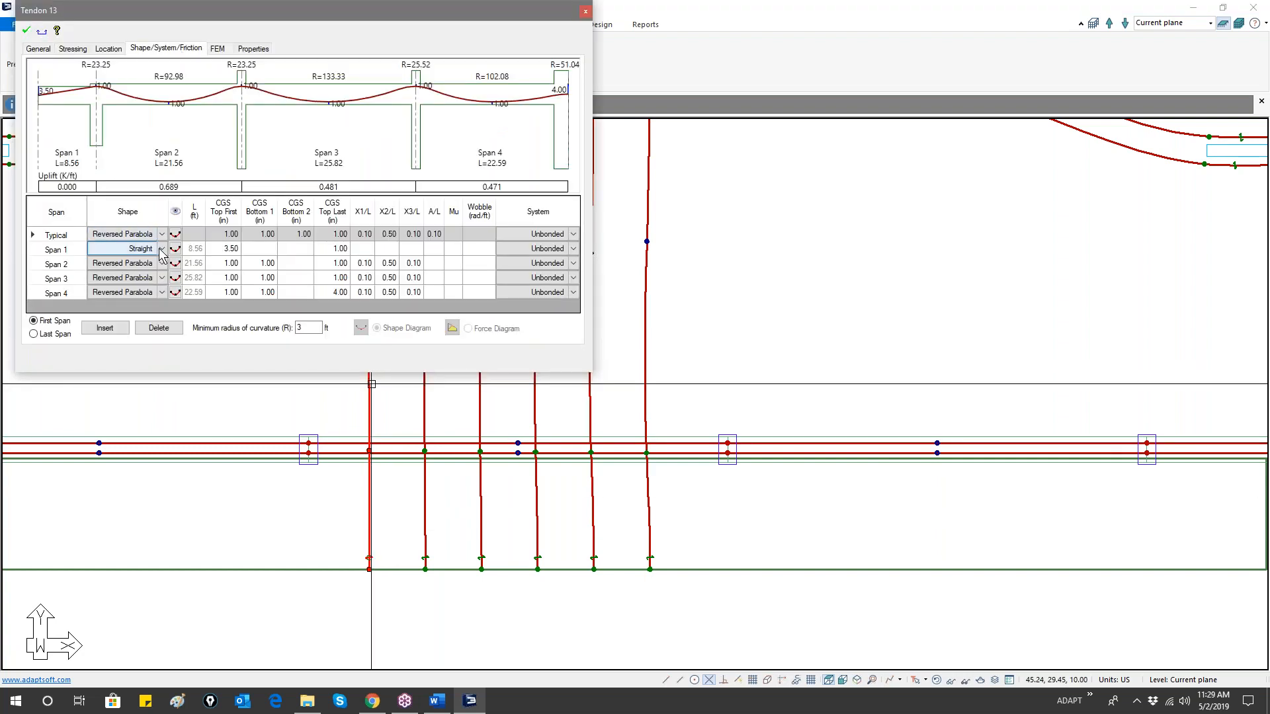
{"action": "left_click", "coordinate": [162, 249]}
{"action": "left_click", "coordinate": [123, 322]}
- Set the CGS Top Last of Span 1 in Tendon 13 to 2 inches and apply the change
{"action": "left_click", "coordinate": [219, 251]}
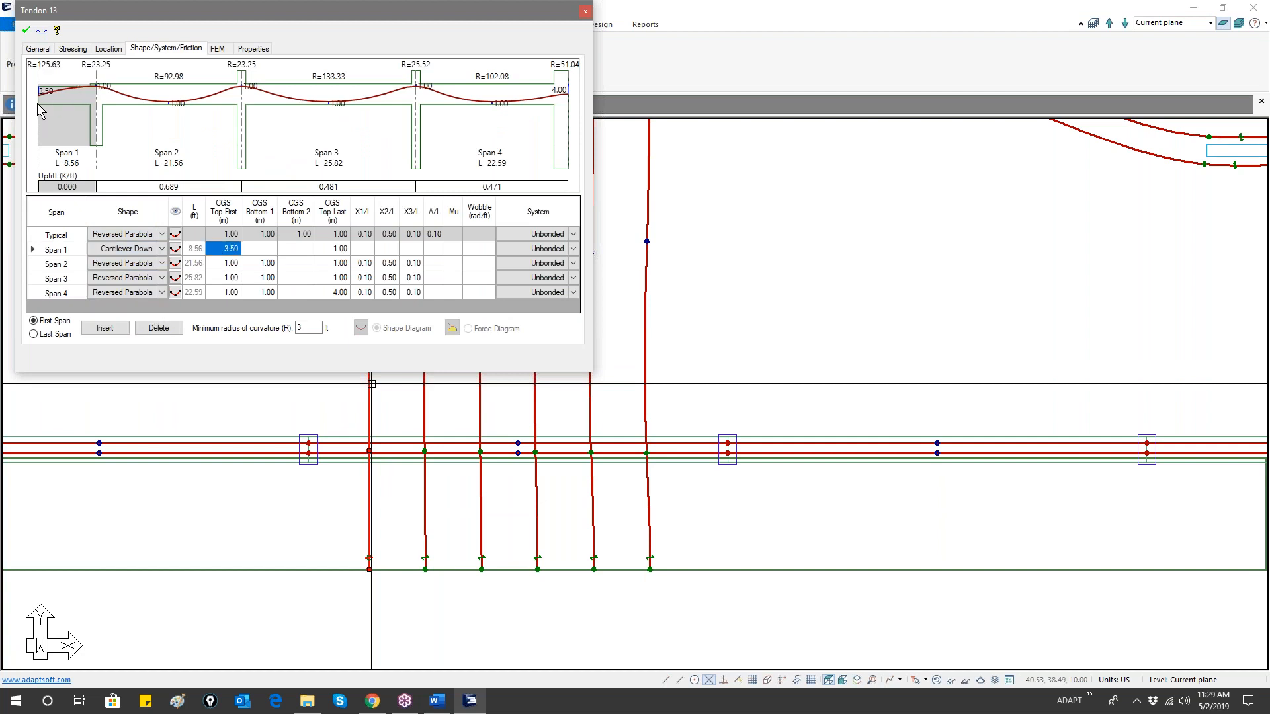
{"action": "left_click", "coordinate": [340, 250]}
{"action": "type", "text": "2"}
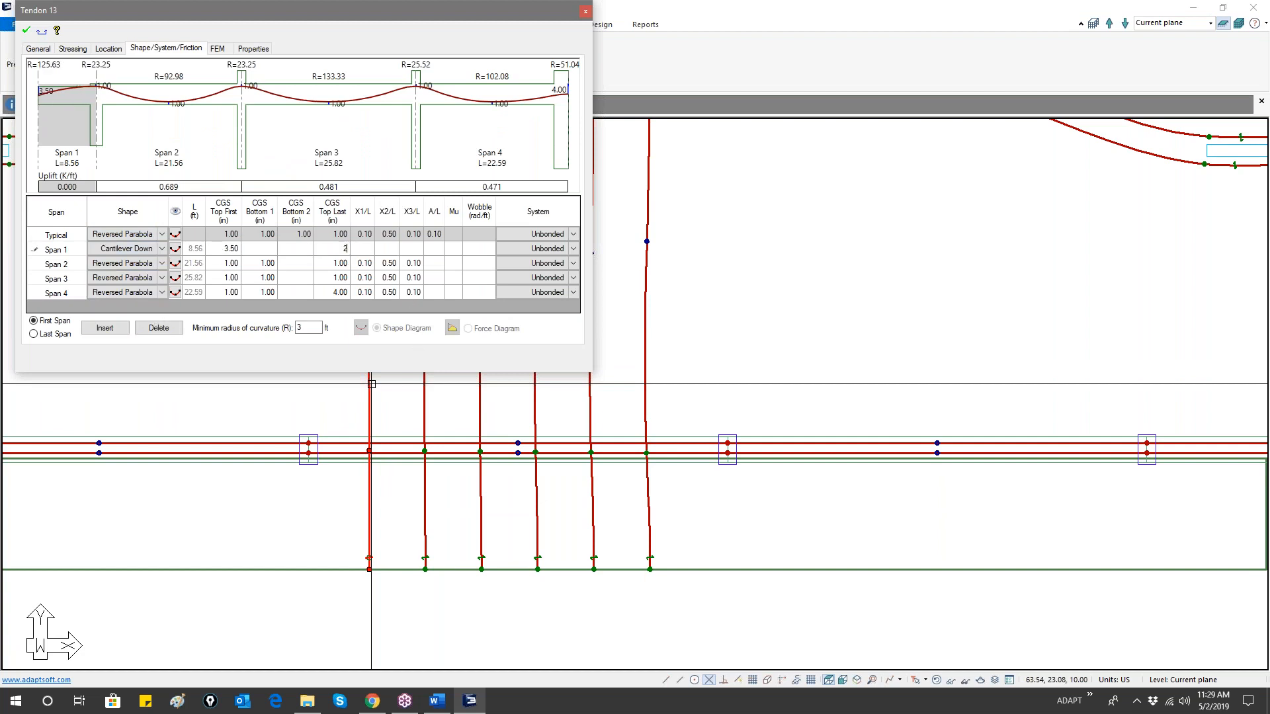
{"action": "left_click", "coordinate": [348, 262]}
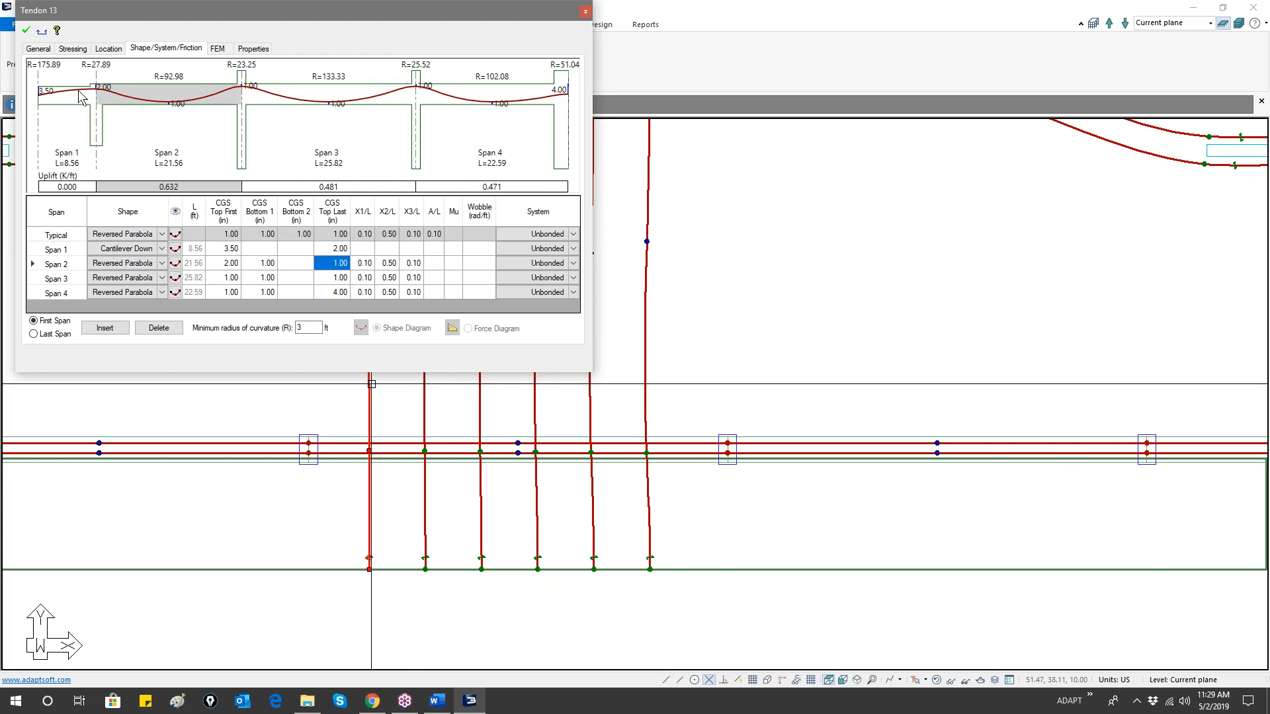
{"action": "left_click", "coordinate": [27, 33]}
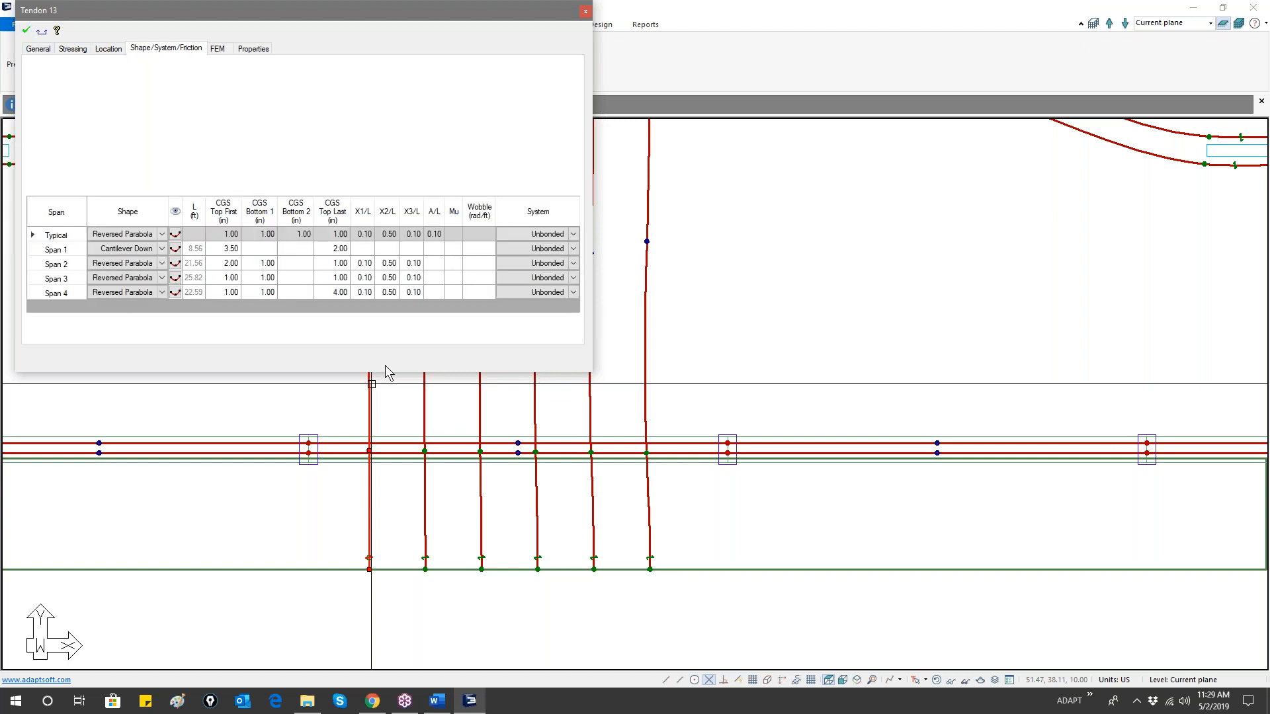
- View the general properties of Tendon 14, then review the overall tendon layout and clear the tendon selection
{"action": "double_click", "coordinate": [424, 481]}
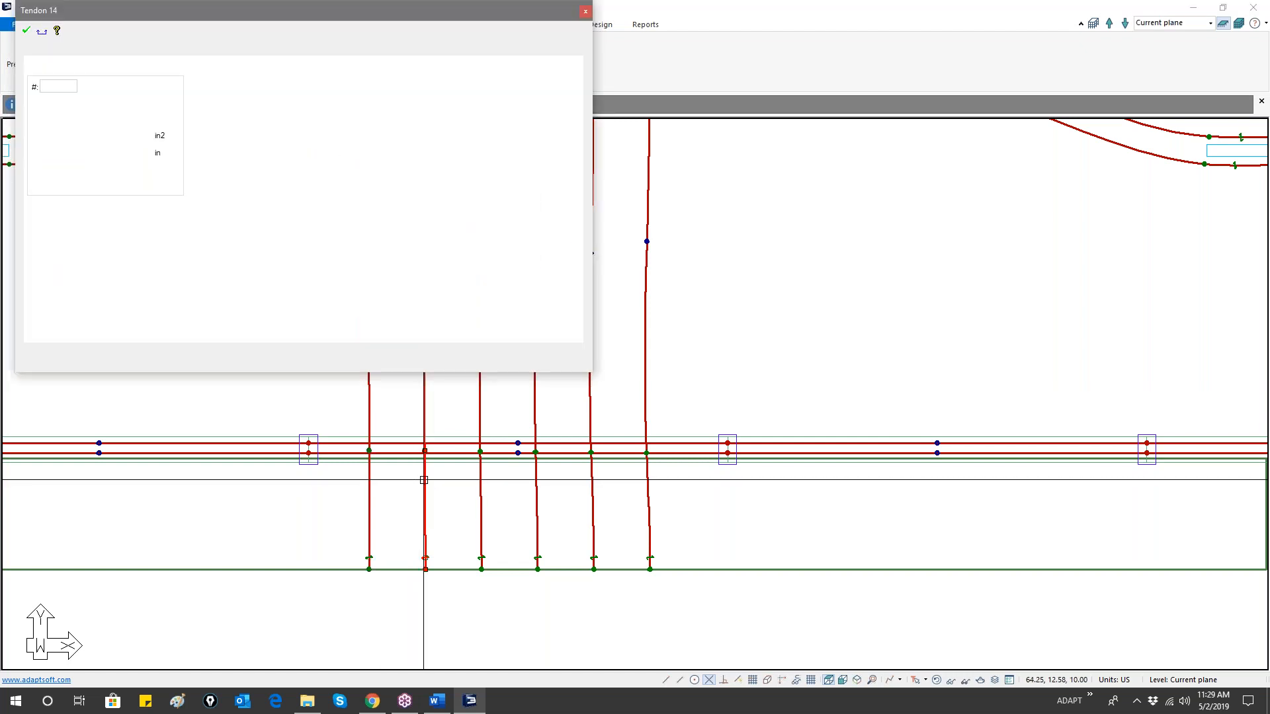
{"action": "scroll", "coordinate": [439, 435], "scroll_direction": "down", "scroll_amount": 1}
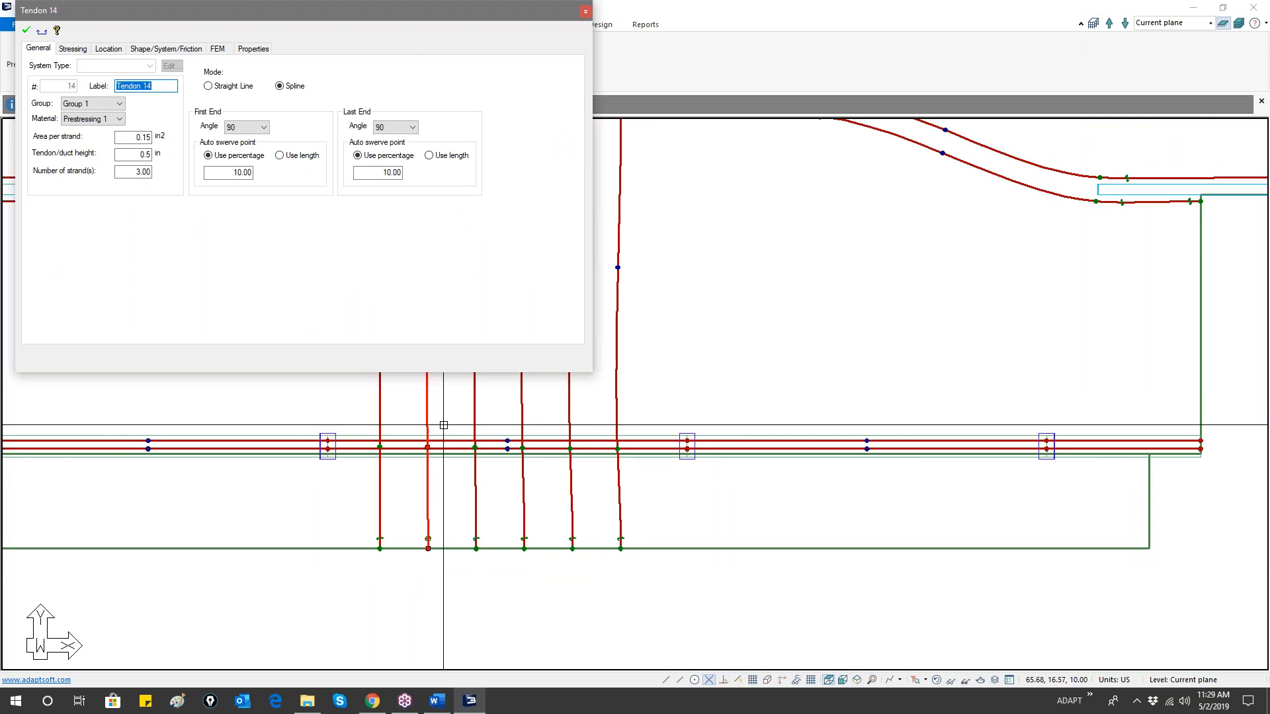
{"action": "scroll", "coordinate": [444, 425], "scroll_direction": "down", "scroll_amount": 2}
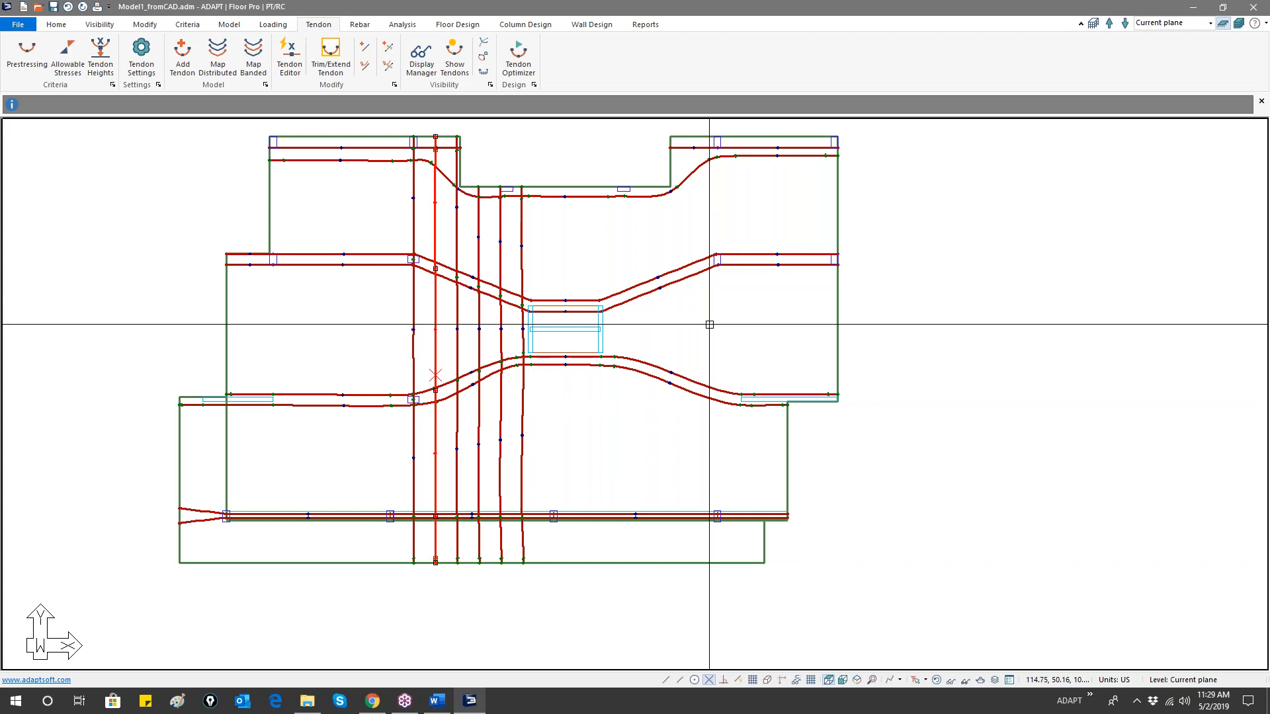
{"action": "left_click", "coordinate": [523, 385]}
{"action": "key", "text": "Escape"}
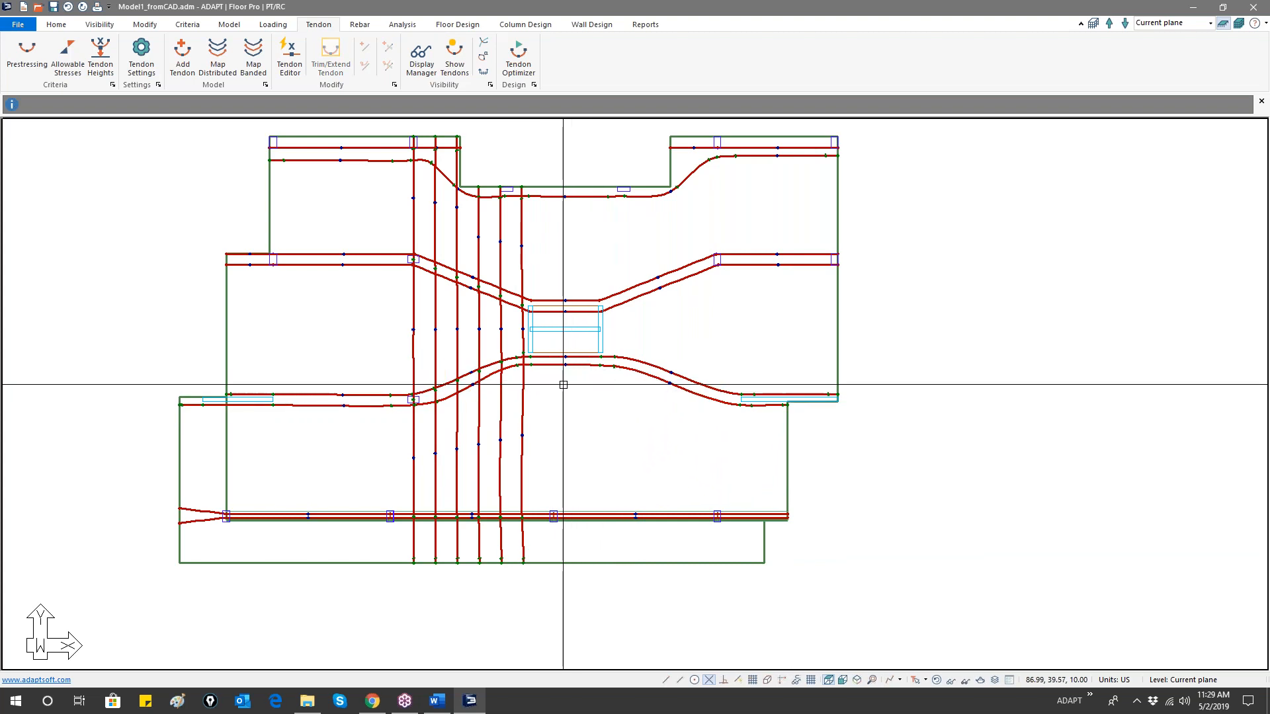
- Open Model1_fromCAD_Complete.adm from the Webinar folder, saving the changes to Model1_fromCAD.adm
{"action": "left_click", "coordinate": [38, 7]}
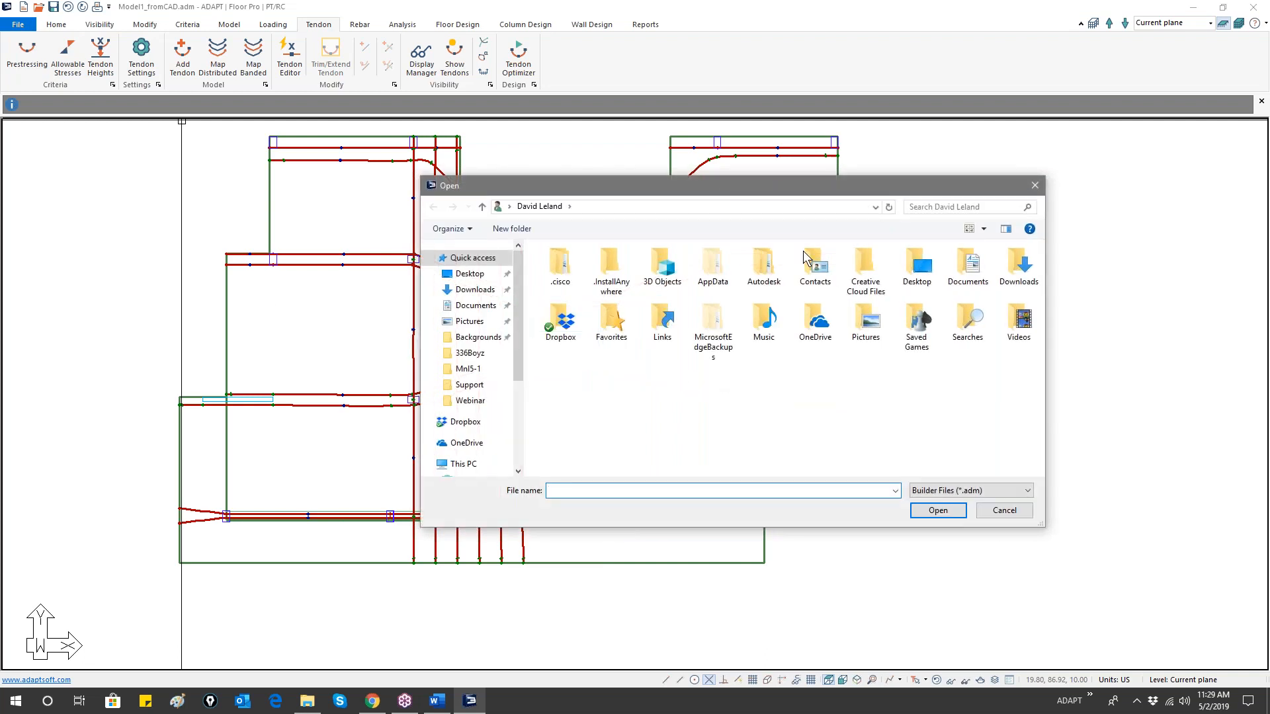
{"action": "scroll", "coordinate": [493, 371], "scroll_direction": "down", "scroll_amount": 1}
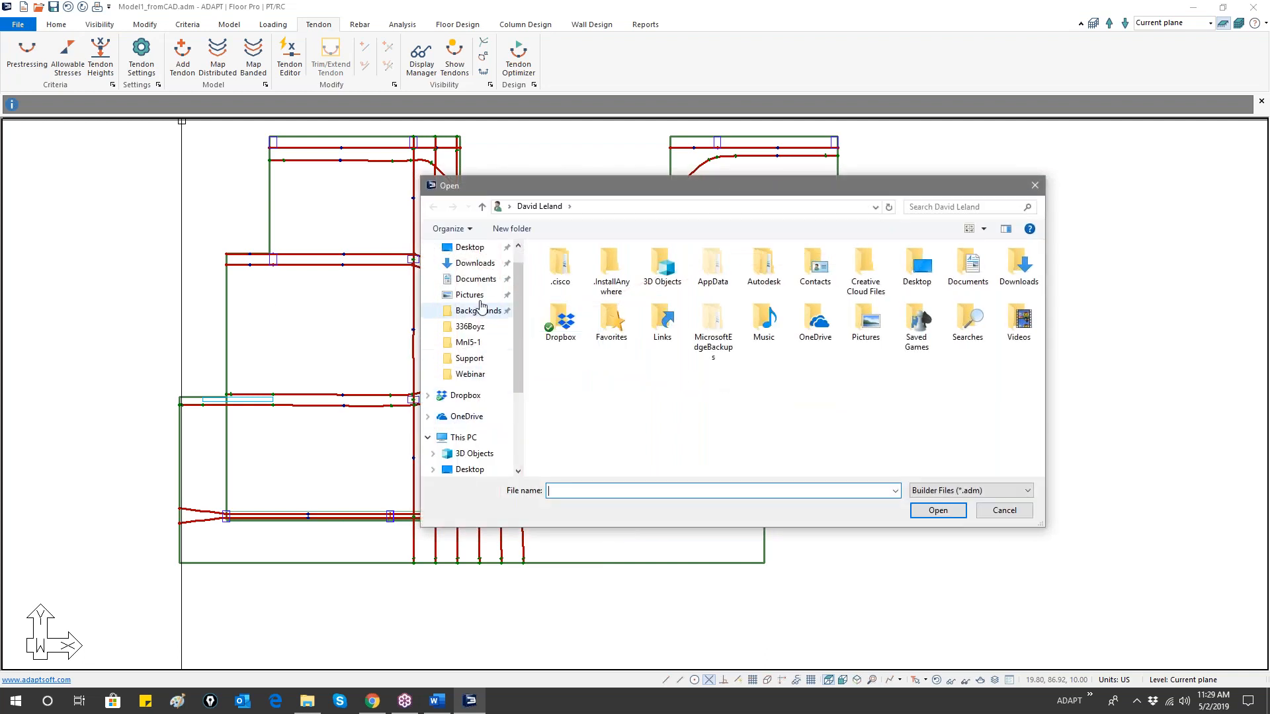
{"action": "left_click", "coordinate": [477, 250]}
{"action": "double_click", "coordinate": [863, 271]}
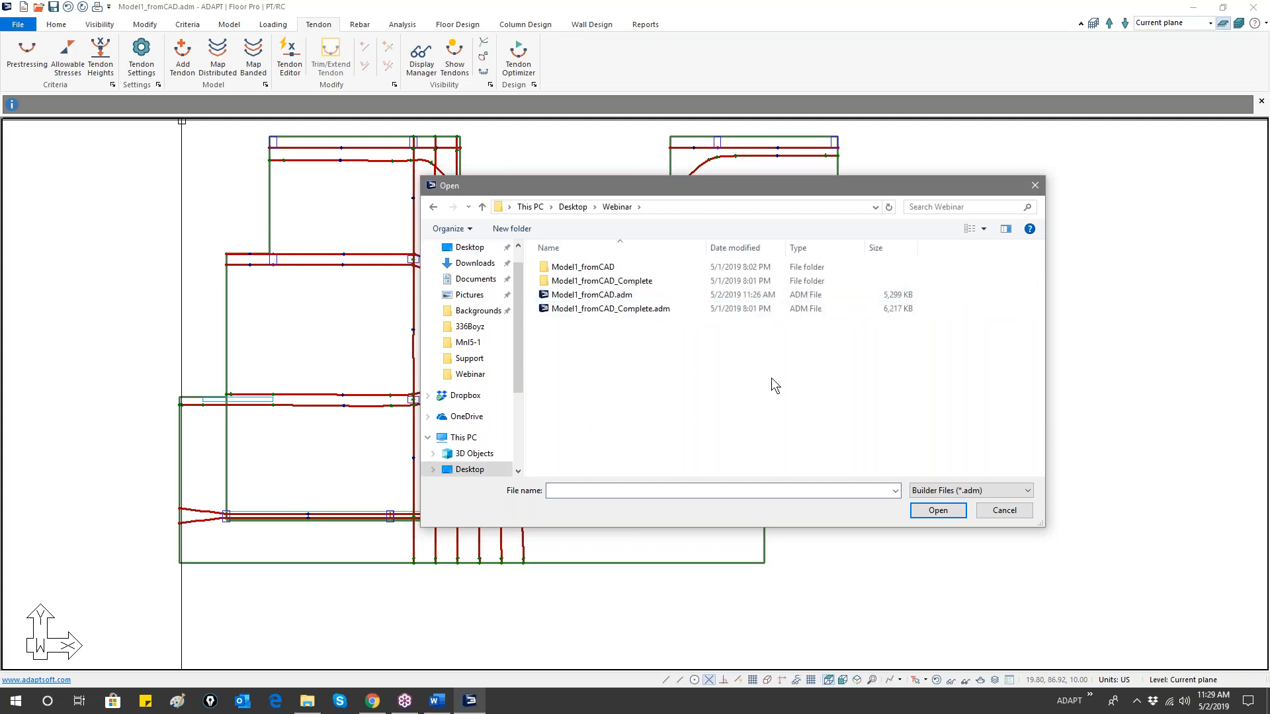
{"action": "double_click", "coordinate": [612, 309]}
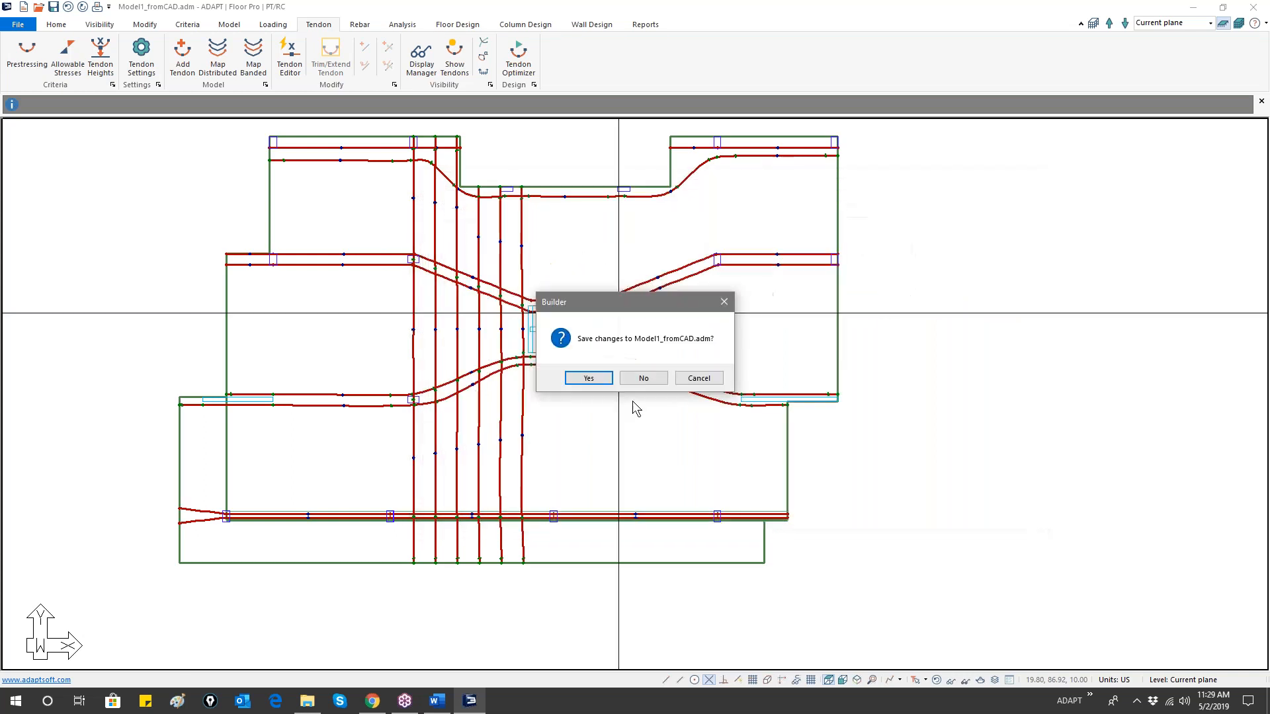
{"action": "left_click", "coordinate": [601, 381]}
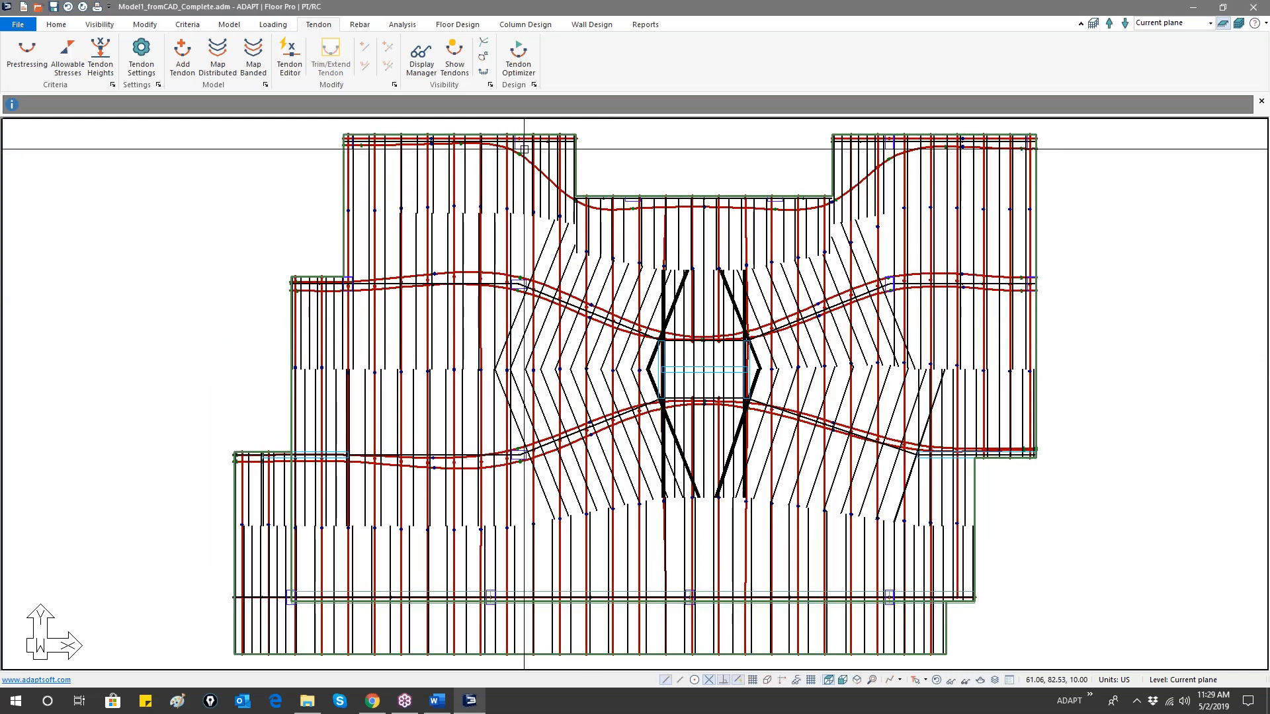
- Bring up the floor design tools and review the full tendon layout of the completed model
{"action": "left_click", "coordinate": [455, 24]}
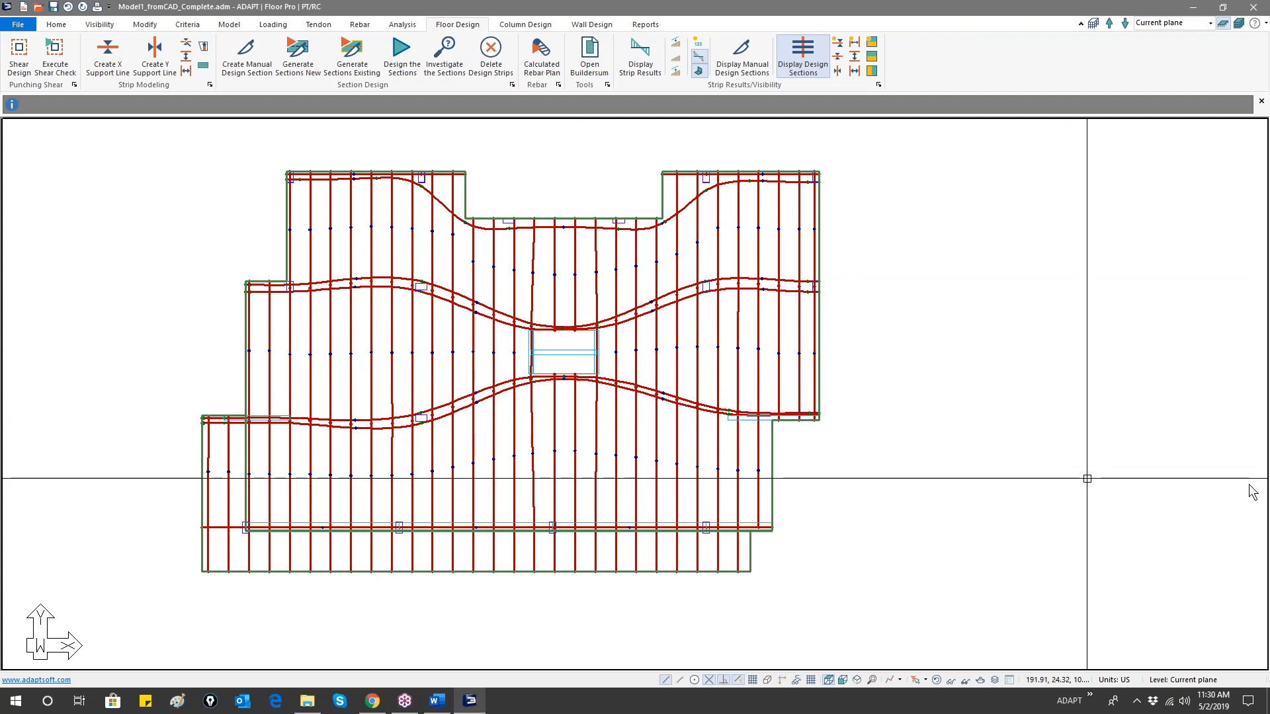
{"action": "left_click", "coordinate": [1256, 478]}
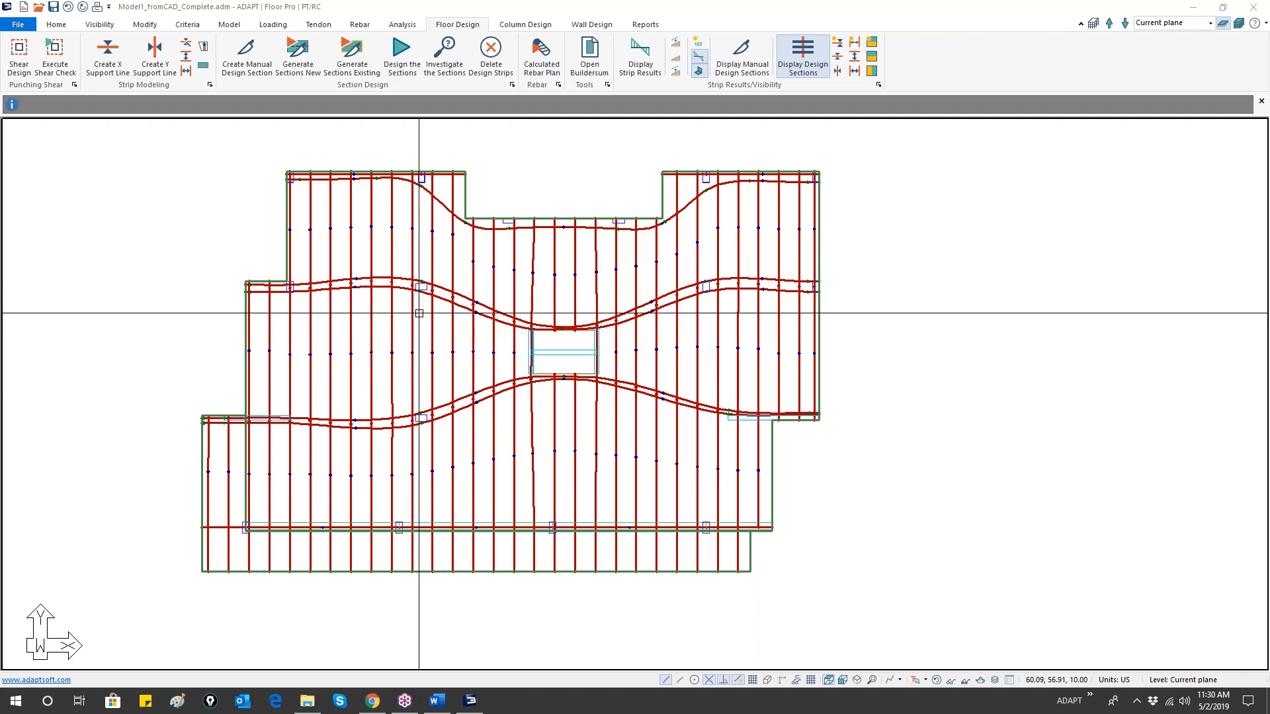
{"action": "scroll", "coordinate": [416, 308], "scroll_direction": "up", "scroll_amount": 3}
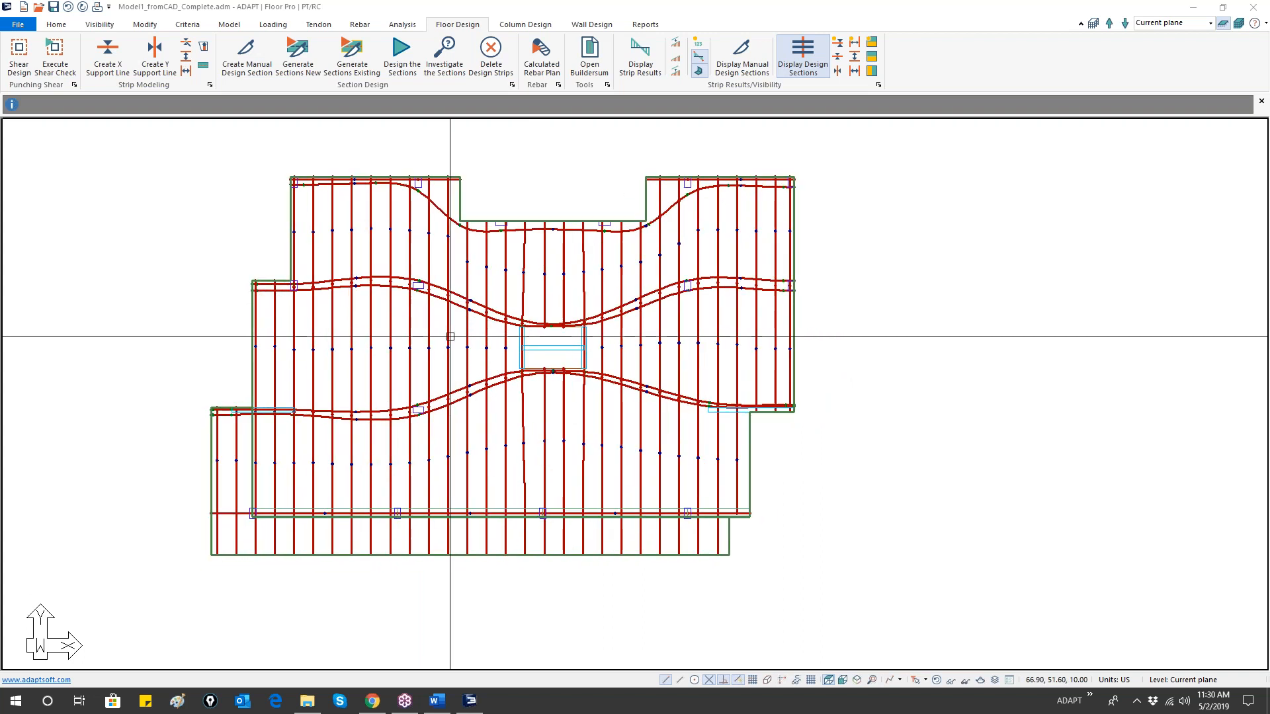
{"action": "scroll", "coordinate": [450, 336], "scroll_direction": "down", "scroll_amount": 2}
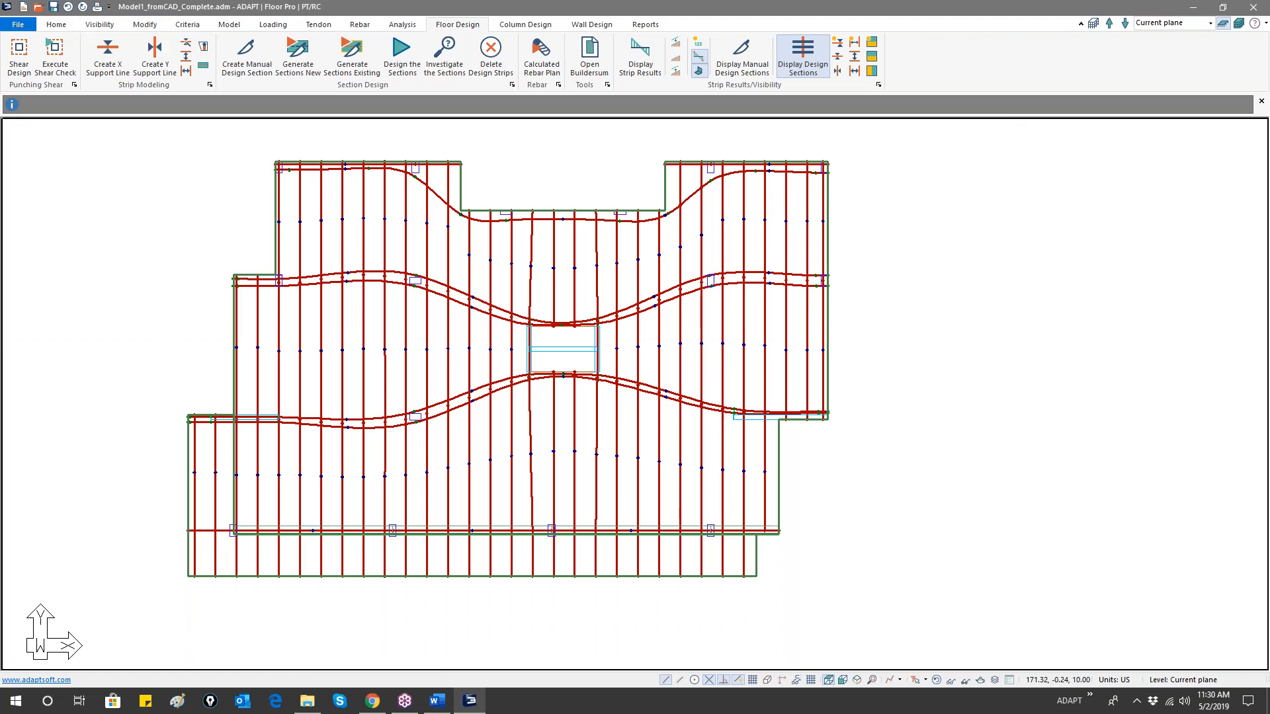
- Open Model1_fromCAD.adm from the Webinar folder on the desktop in Builder Floor Pro with PT/RC and US units
{"action": "left_click", "coordinate": [1267, 708]}
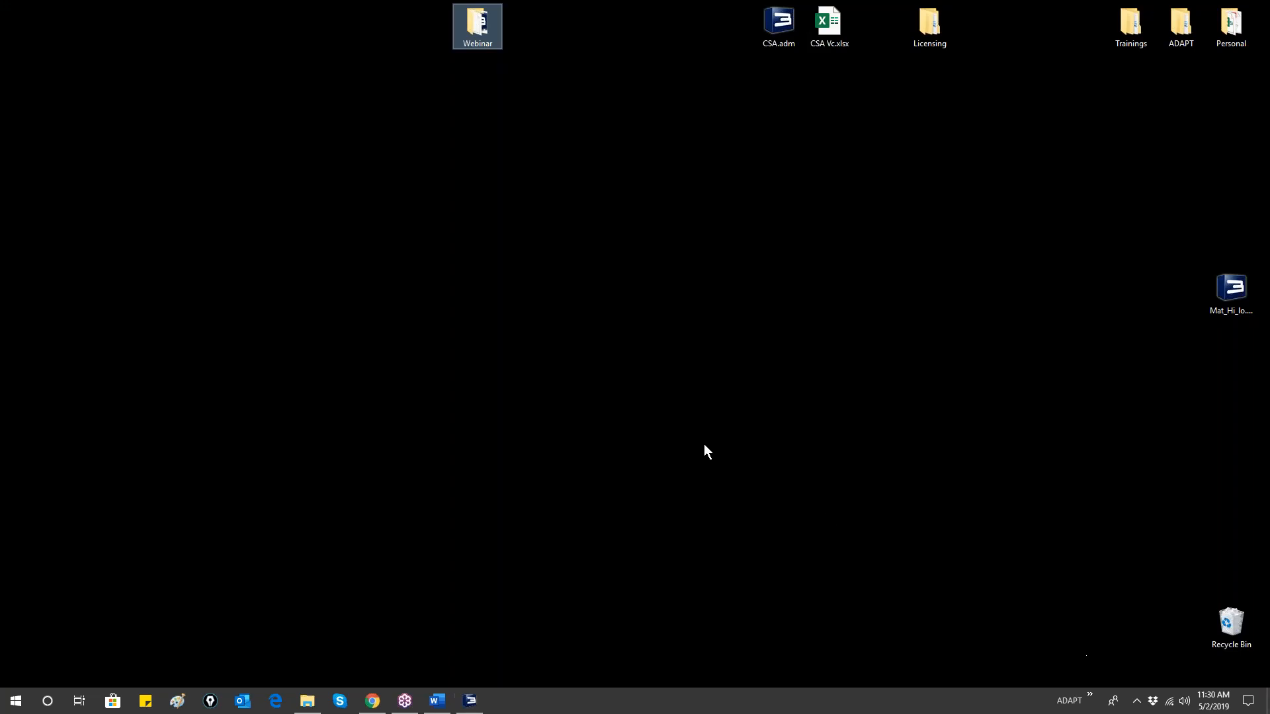
{"action": "double_click", "coordinate": [484, 24]}
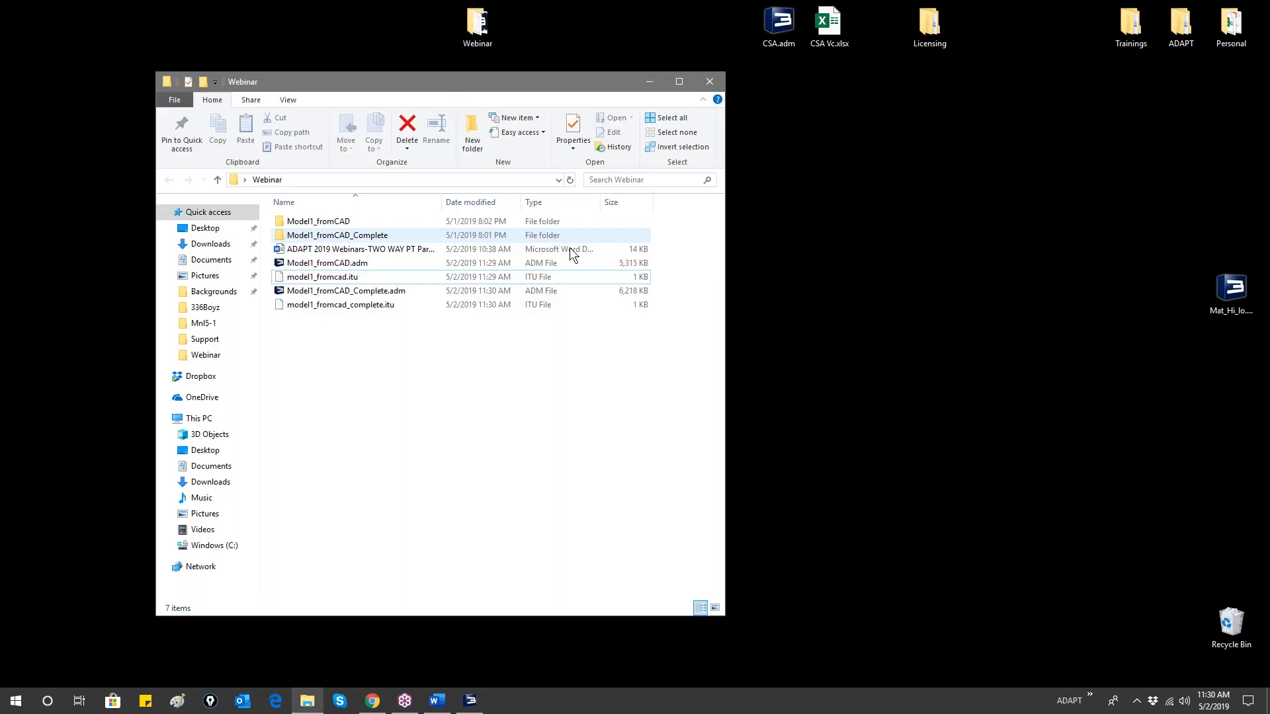
{"action": "left_click", "coordinate": [318, 263]}
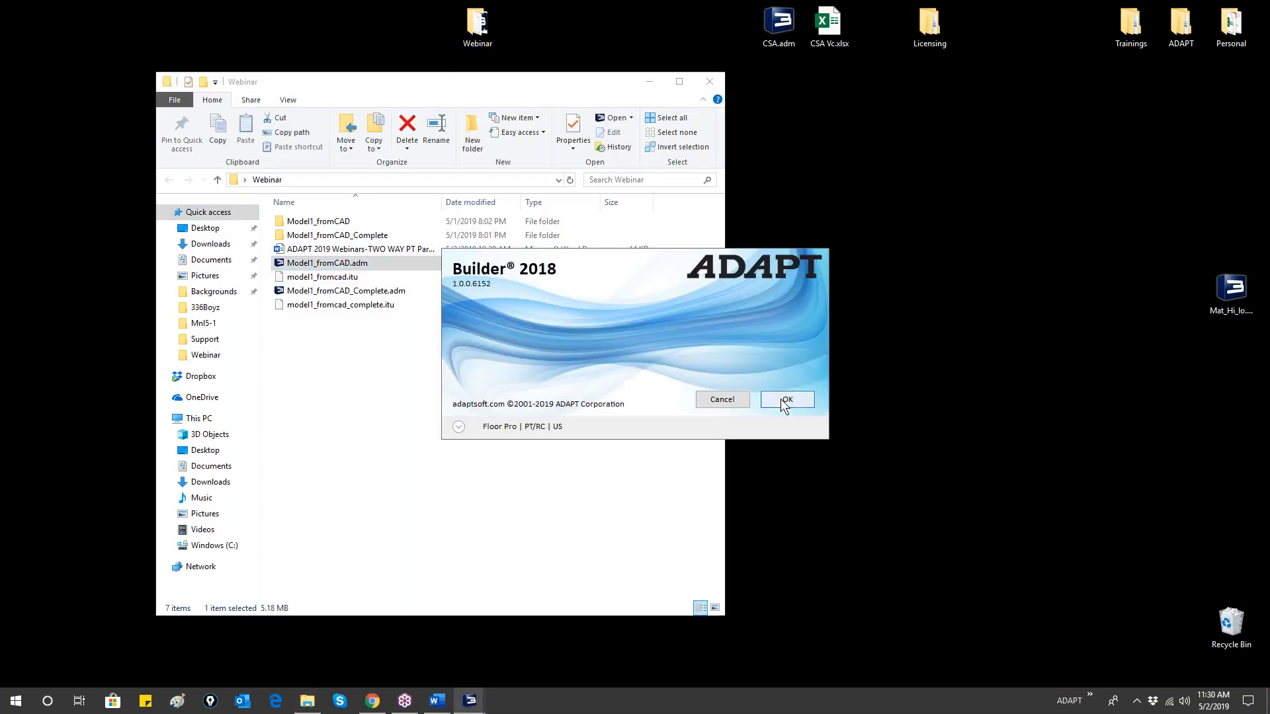
{"action": "left_click", "coordinate": [786, 399]}
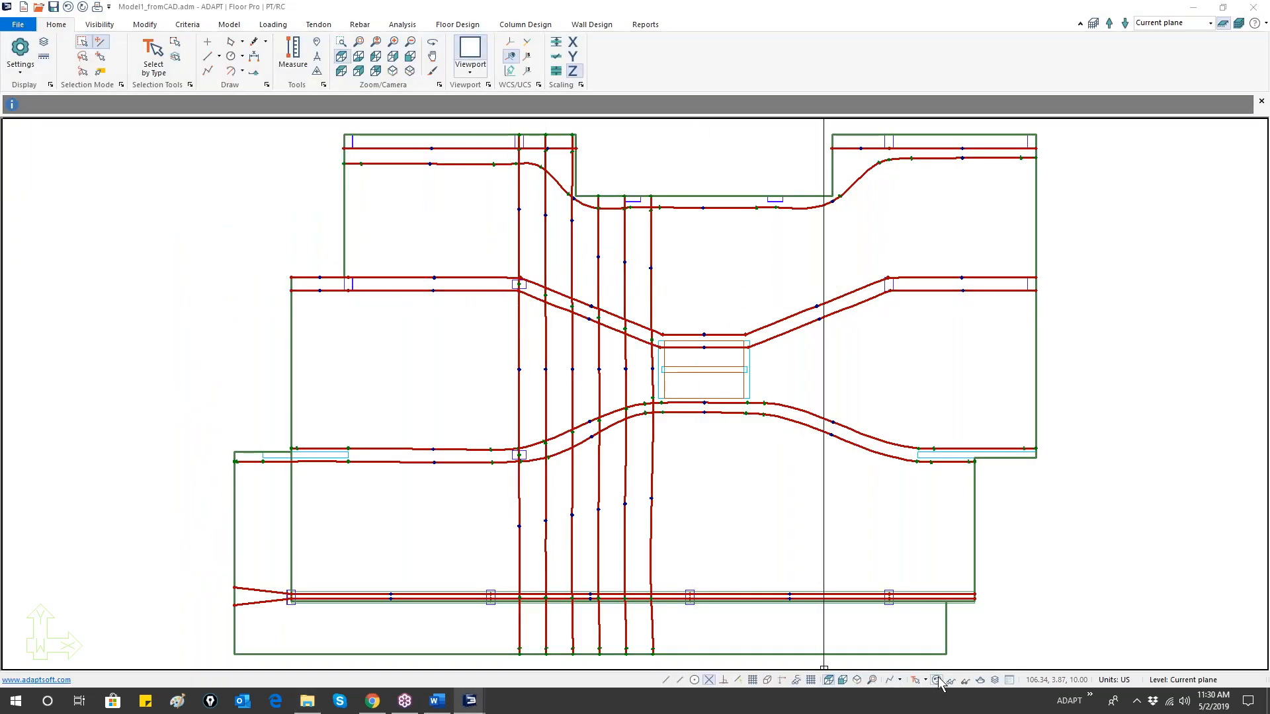
- Select all objects of type Tendon and delete them from the model
{"action": "left_click", "coordinate": [916, 682]}
{"action": "scroll", "coordinate": [653, 347], "scroll_direction": "down", "scroll_amount": 1}
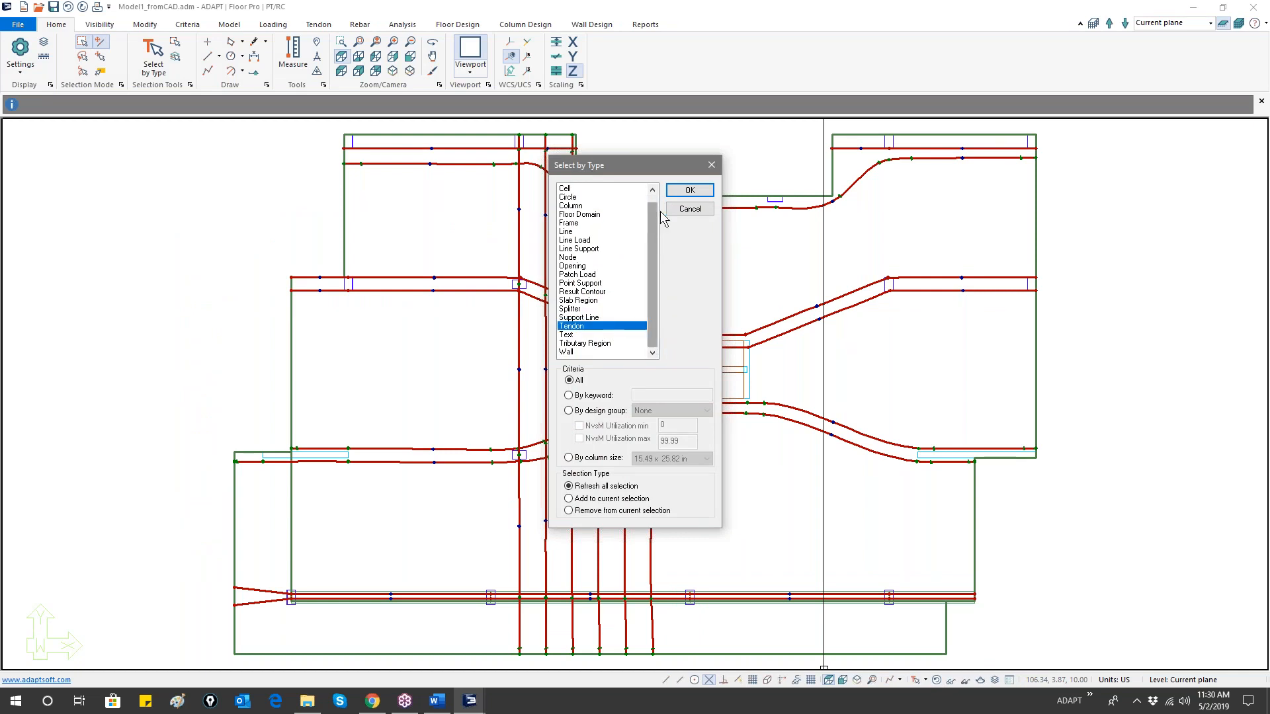
{"action": "left_click", "coordinate": [689, 190]}
{"action": "key", "text": "Delete"}
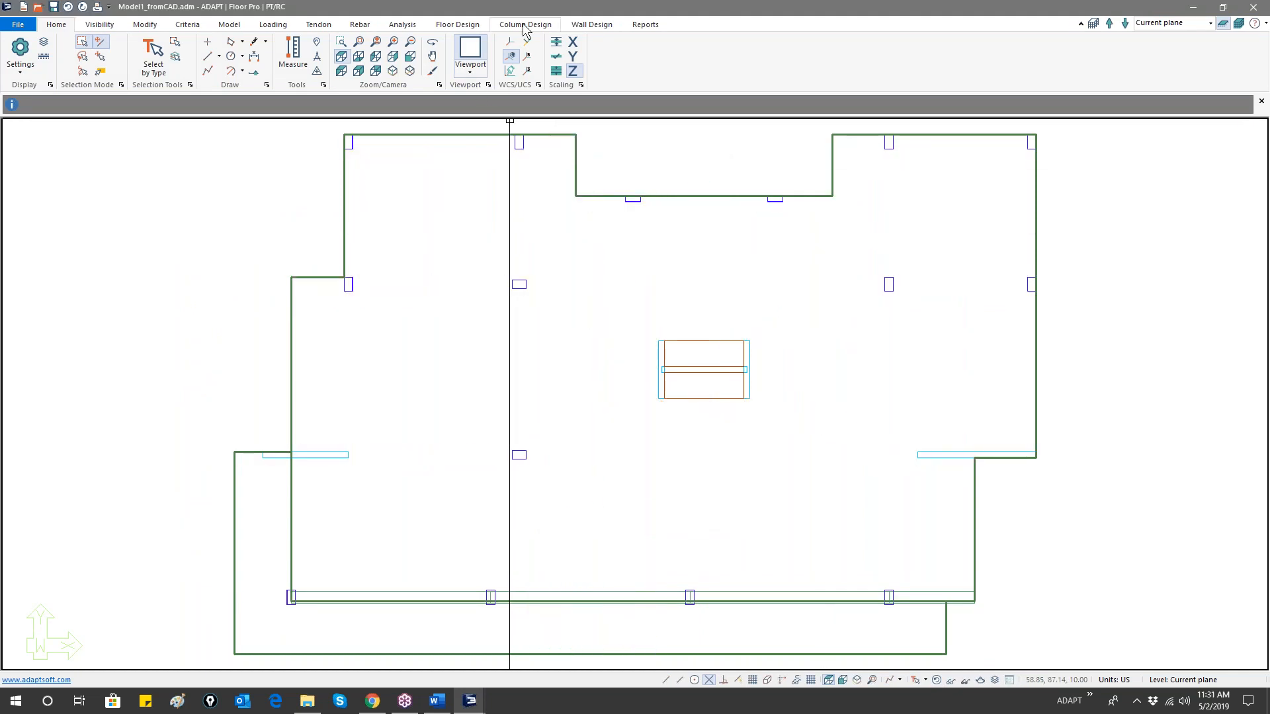
- Display the existing X and Y support lines and splitters, then delete them all from the slab
{"action": "left_click", "coordinate": [457, 24]}
{"action": "left_click", "coordinate": [837, 72]}
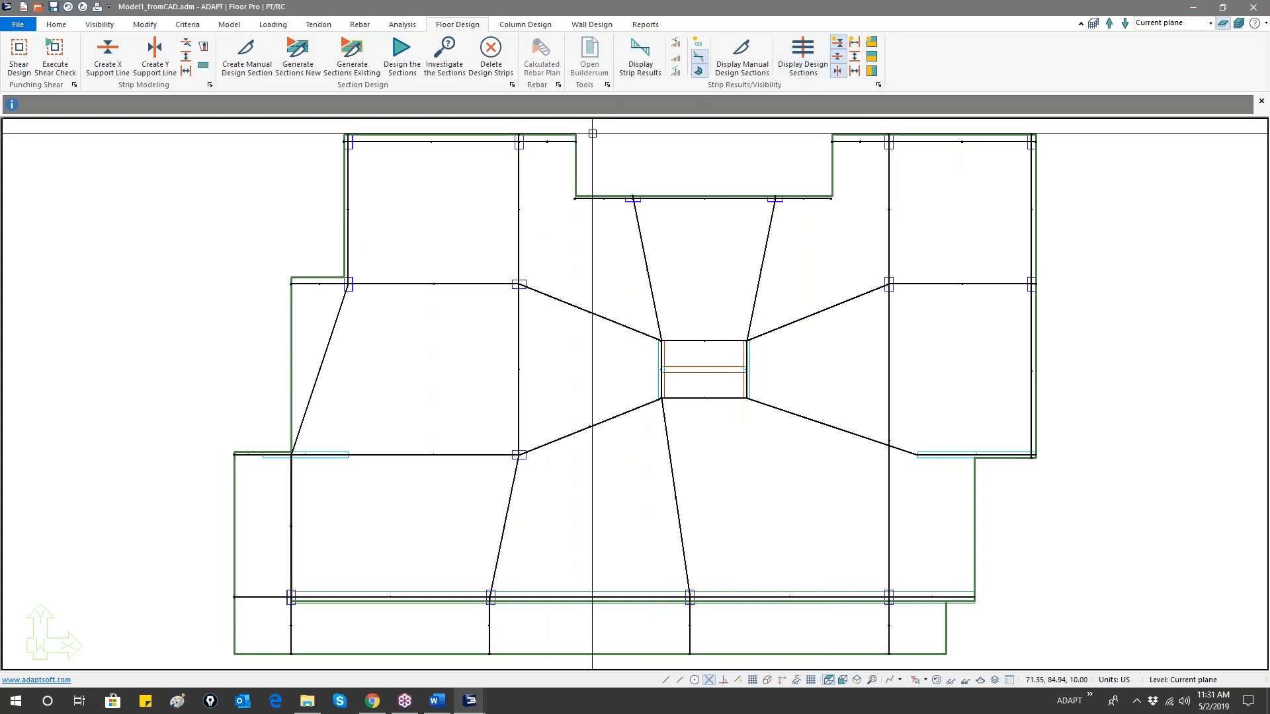
{"action": "scroll", "coordinate": [575, 200], "scroll_direction": "down", "scroll_amount": 1}
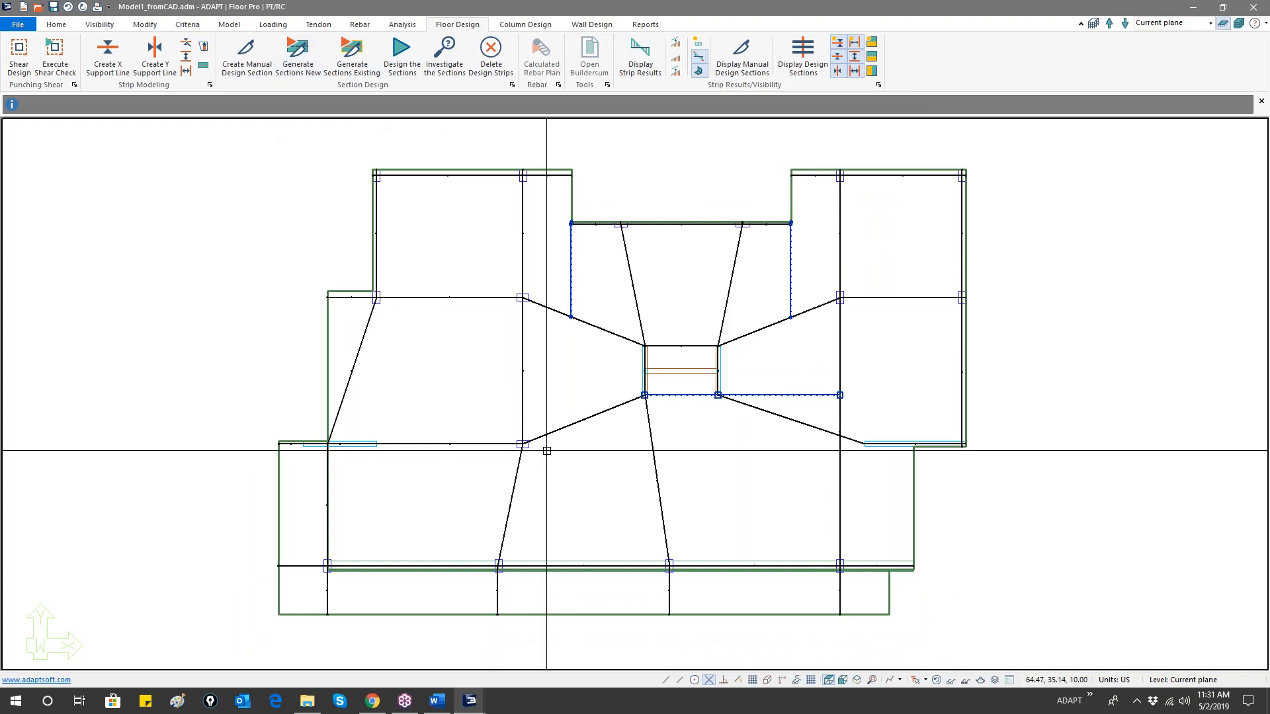
{"action": "left_click", "coordinate": [914, 681]}
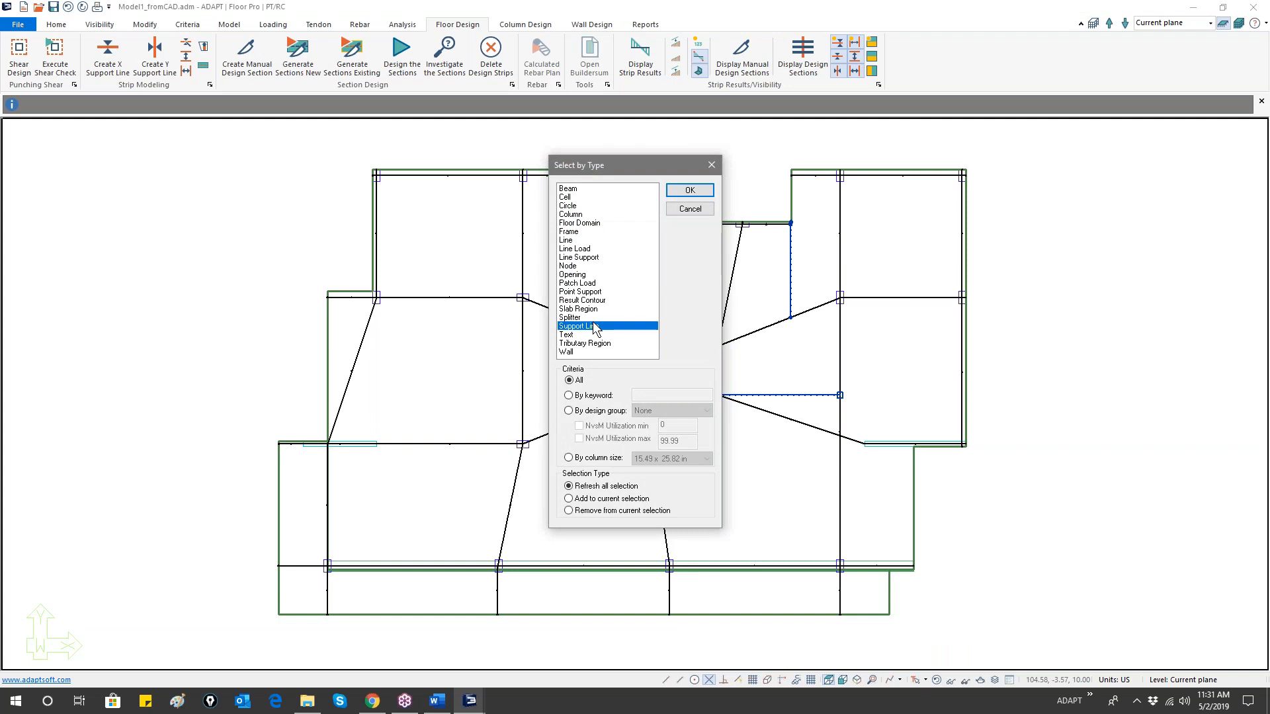
{"action": "left_click", "coordinate": [688, 191]}
{"action": "key", "text": "Delete"}
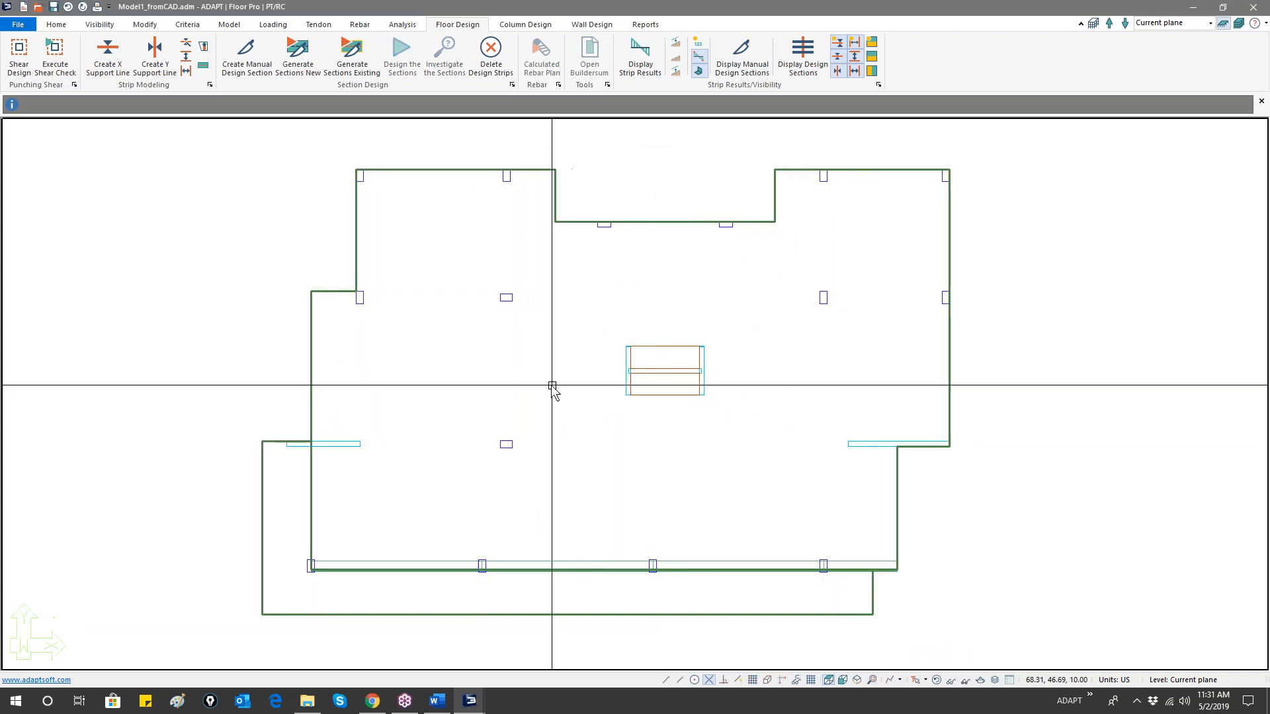
- Turn off the display of support lines and splitters in both directions
{"action": "scroll", "coordinate": [549, 384], "scroll_direction": "up", "scroll_amount": 1}
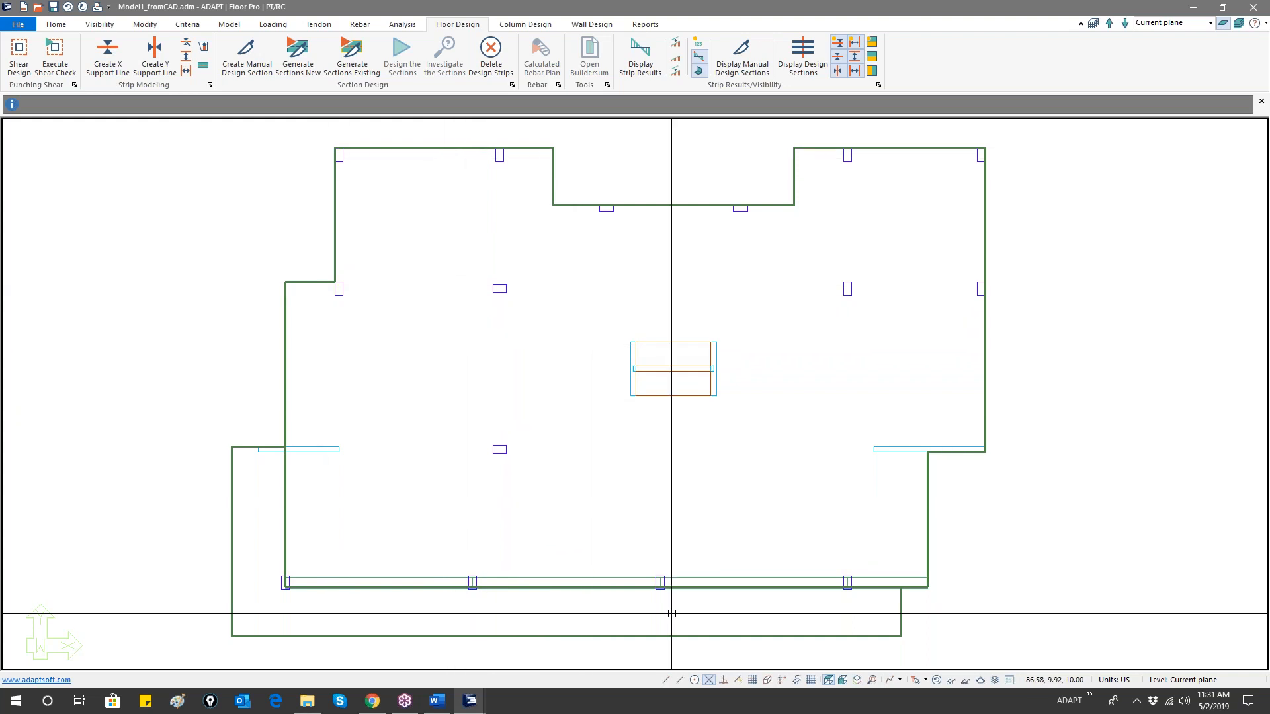
{"action": "middle_click_drag", "start_coordinate": [709, 550], "coordinate": [705, 539]}
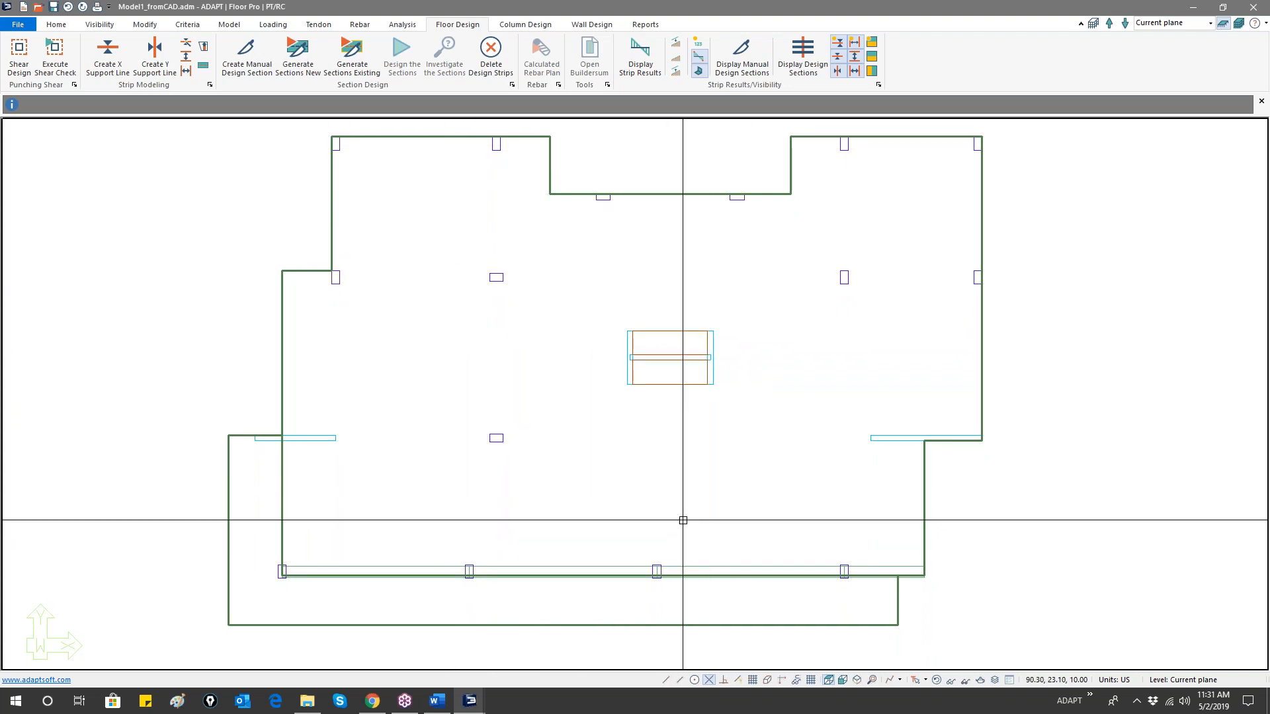
{"action": "scroll", "coordinate": [588, 489], "scroll_direction": "down", "scroll_amount": 1}
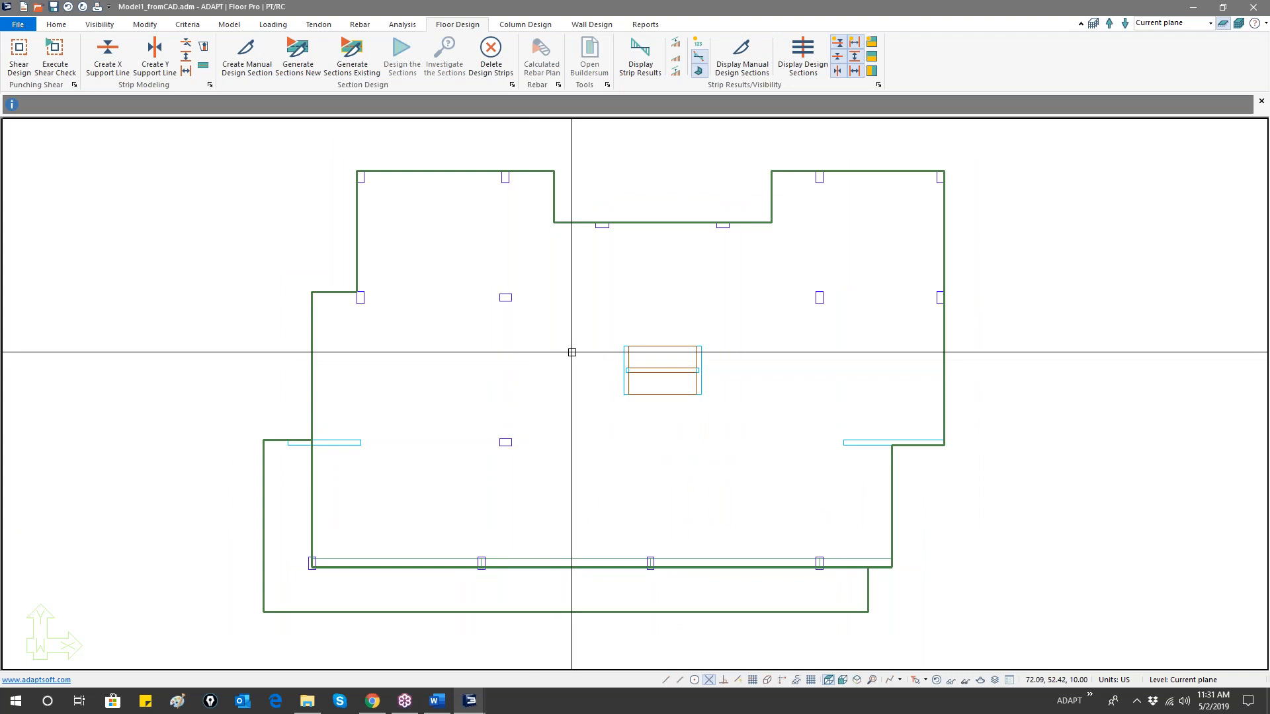
{"action": "left_click", "coordinate": [840, 59]}
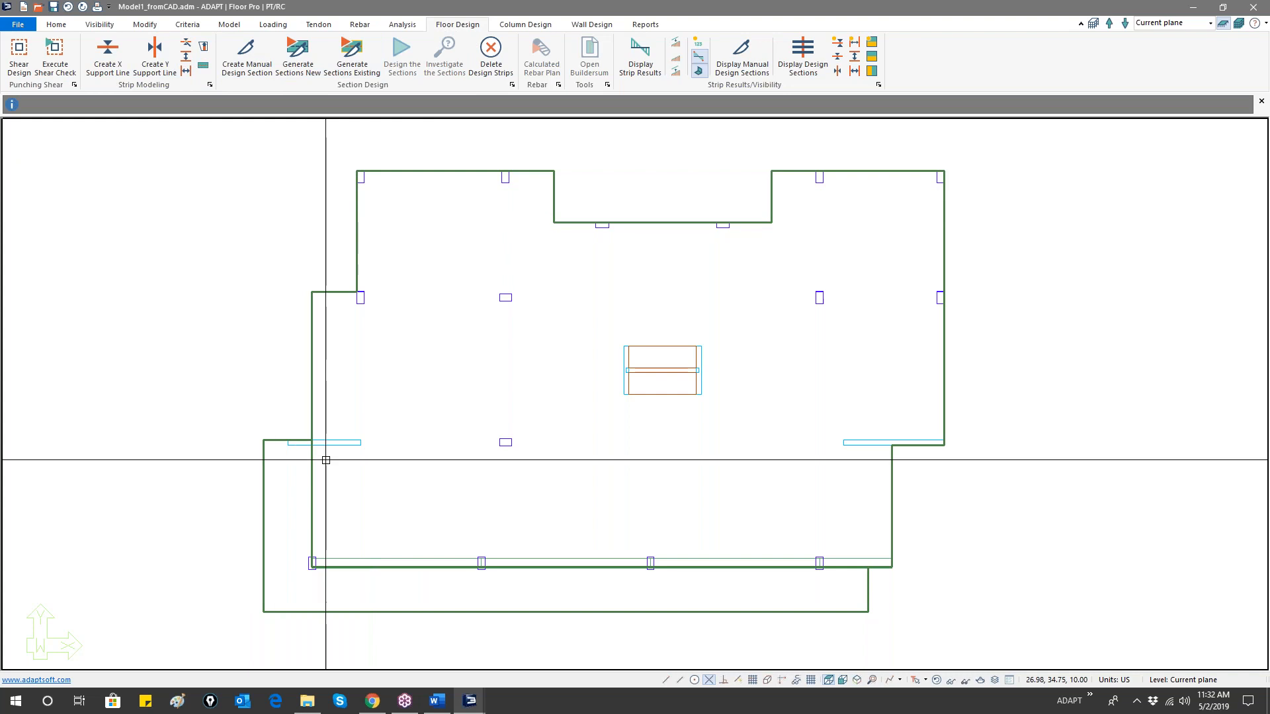
- Create an X-direction support line through the lowest column row, running from the left slab edge to the right slab edge
{"action": "left_click", "coordinate": [108, 51]}
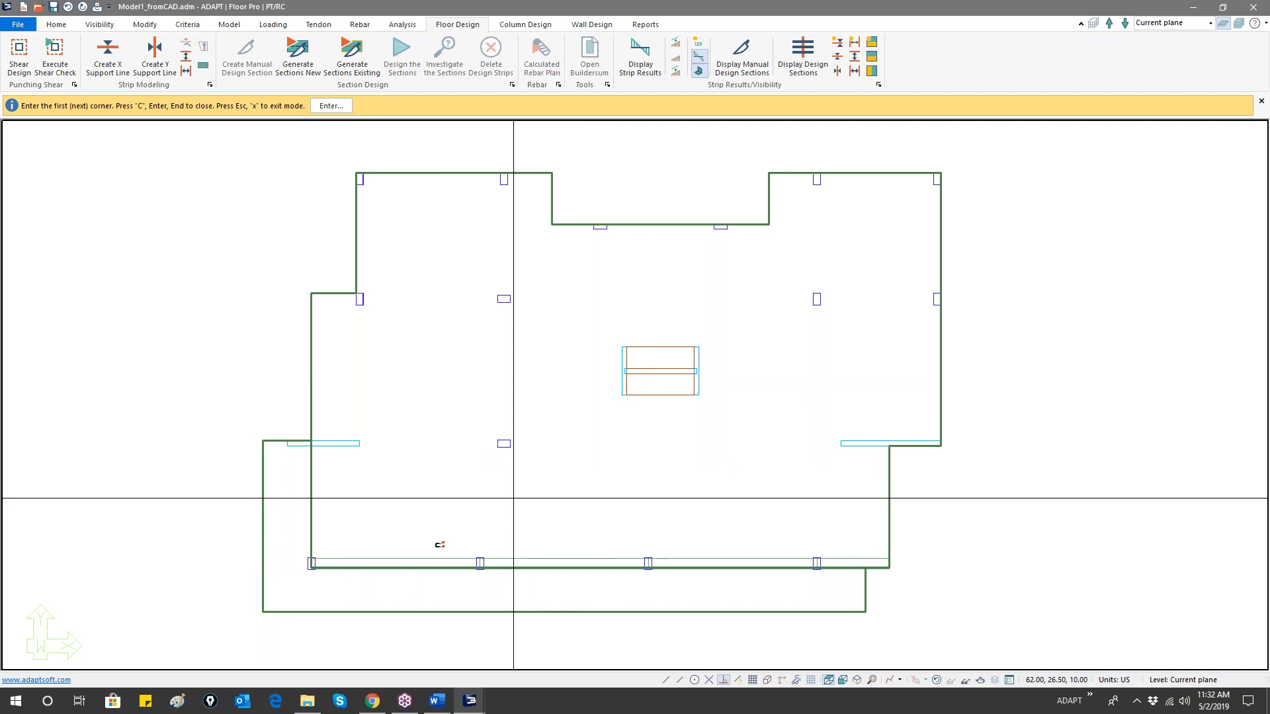
{"action": "left_click", "coordinate": [263, 578]}
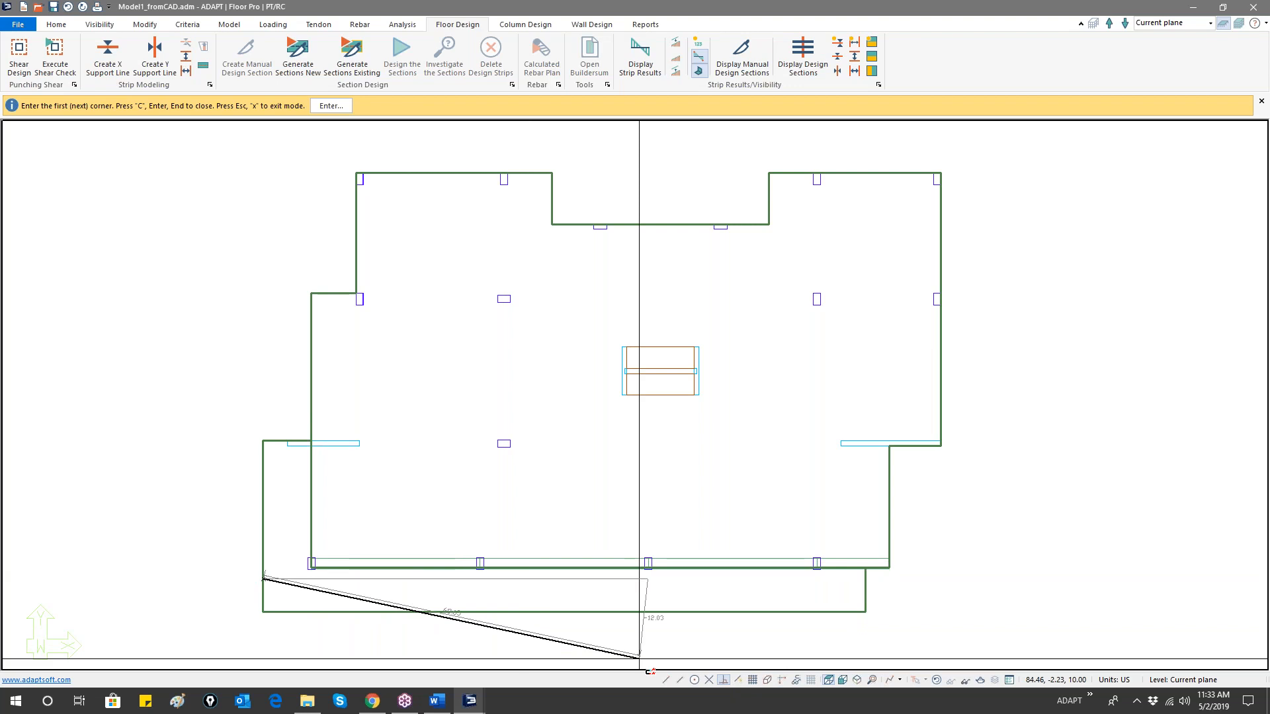
{"action": "left_click", "coordinate": [667, 681]}
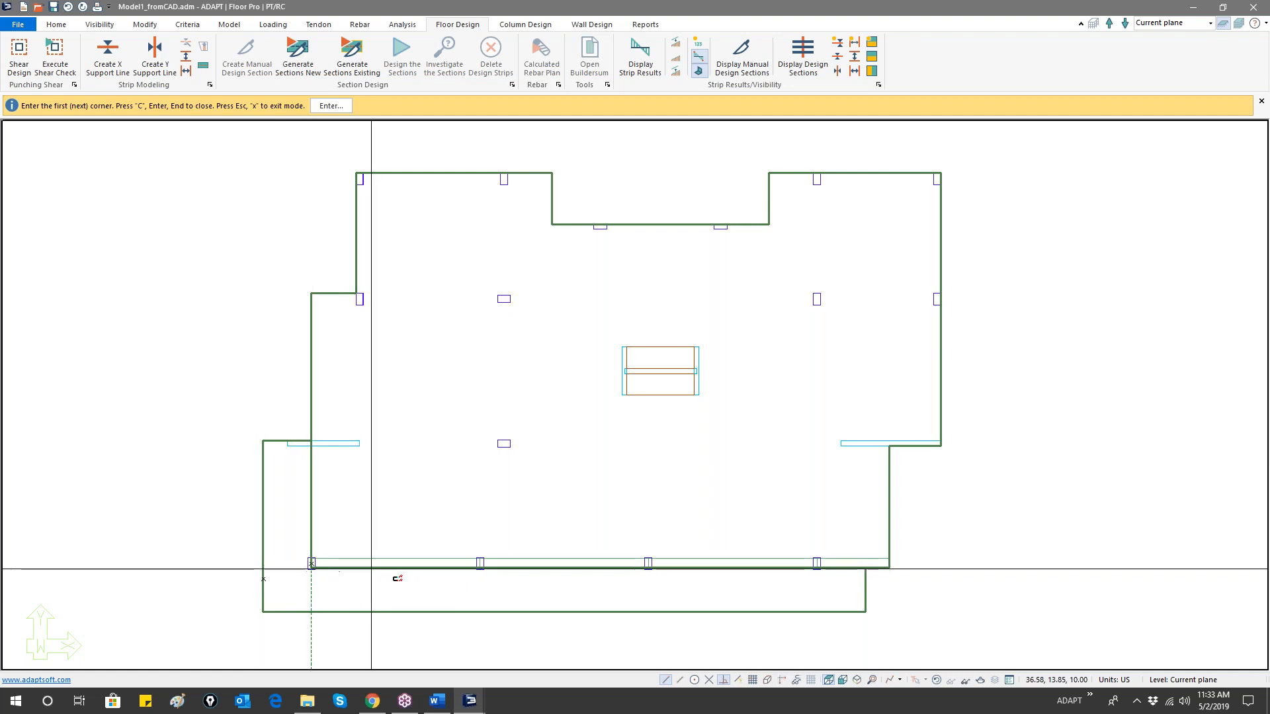
{"action": "left_click", "coordinate": [817, 564]}
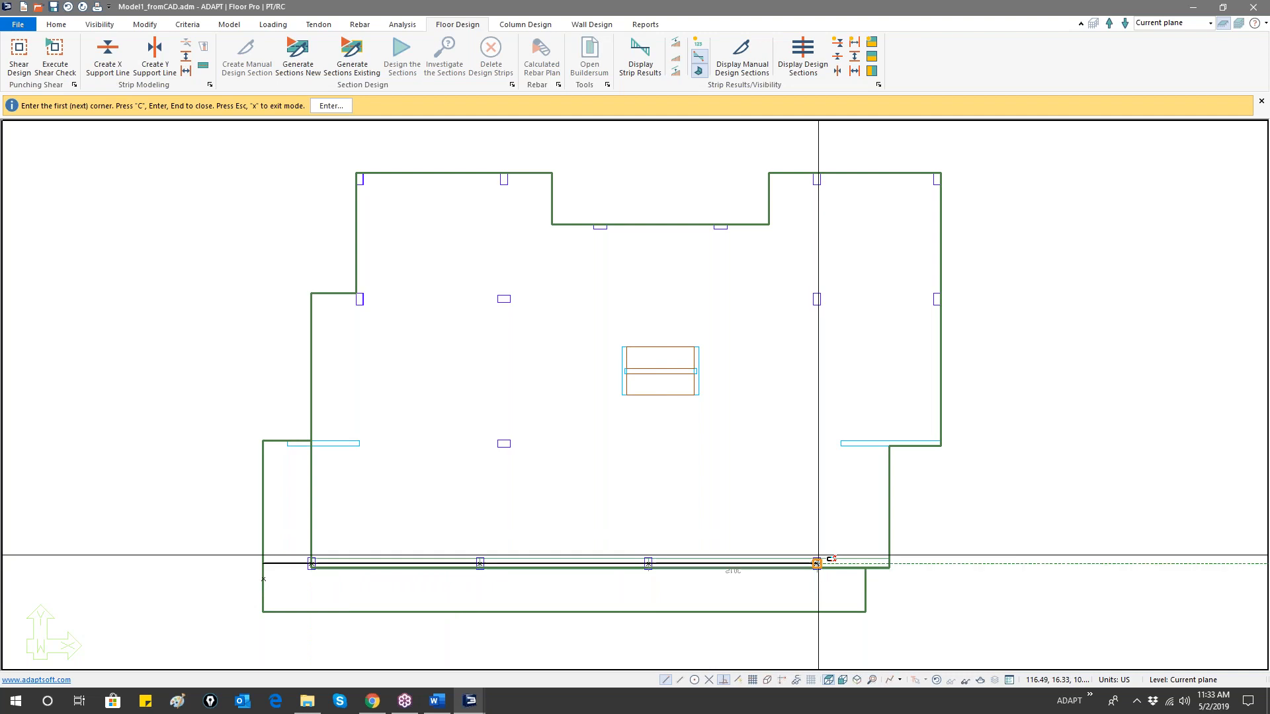
{"action": "left_click", "coordinate": [890, 564]}
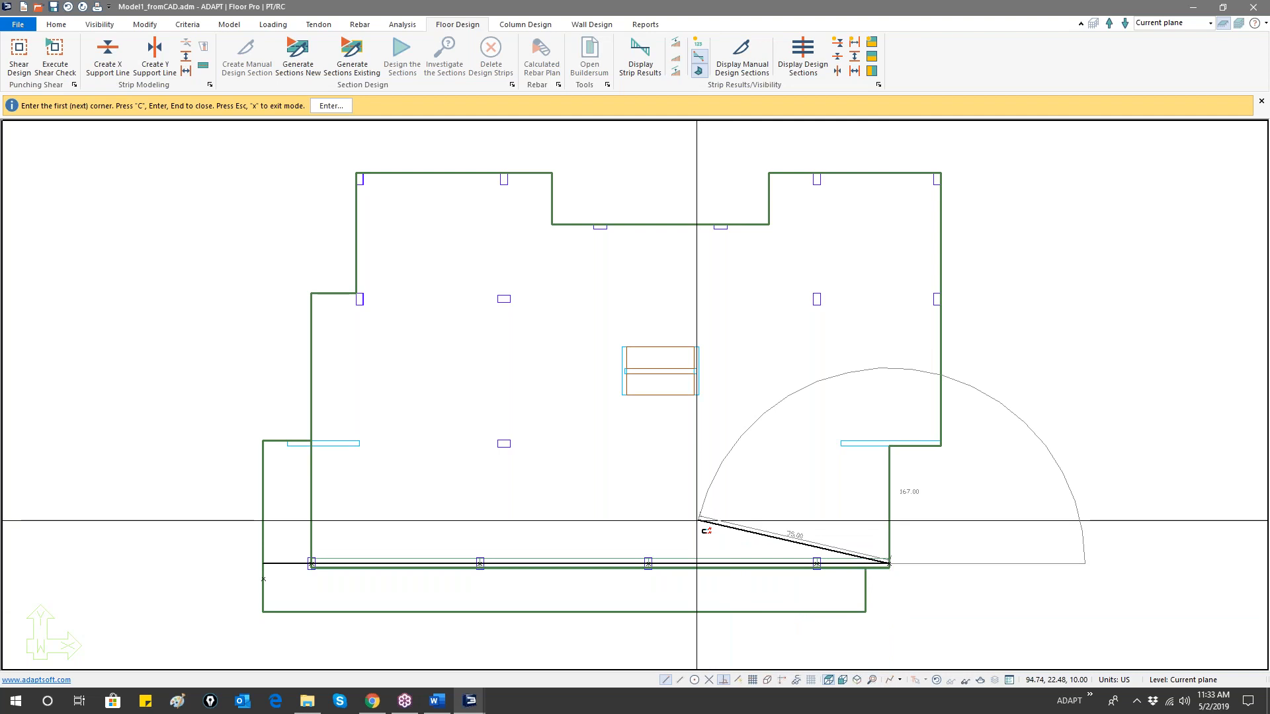
{"action": "right_click", "coordinate": [558, 500]}
{"action": "left_click", "coordinate": [577, 505]}
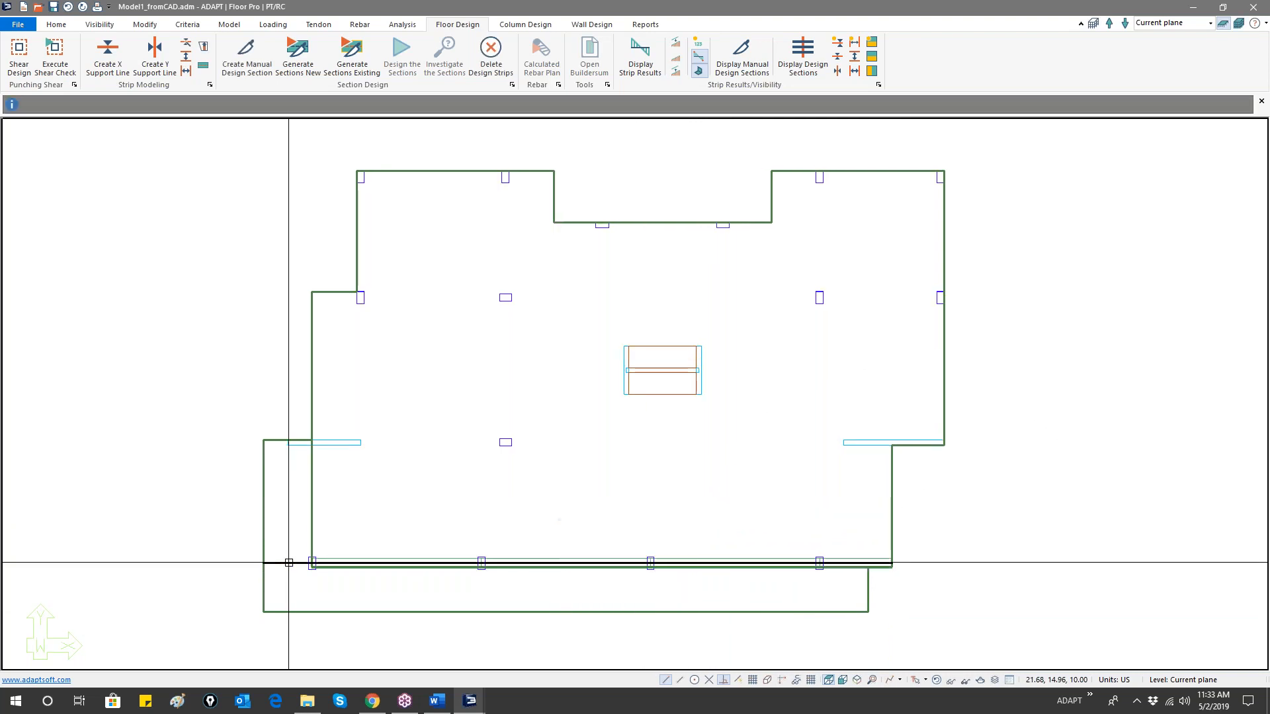
- Examine the design criteria and rebar layer settings of the support line along the lowest column row
{"action": "double_click", "coordinate": [288, 563]}
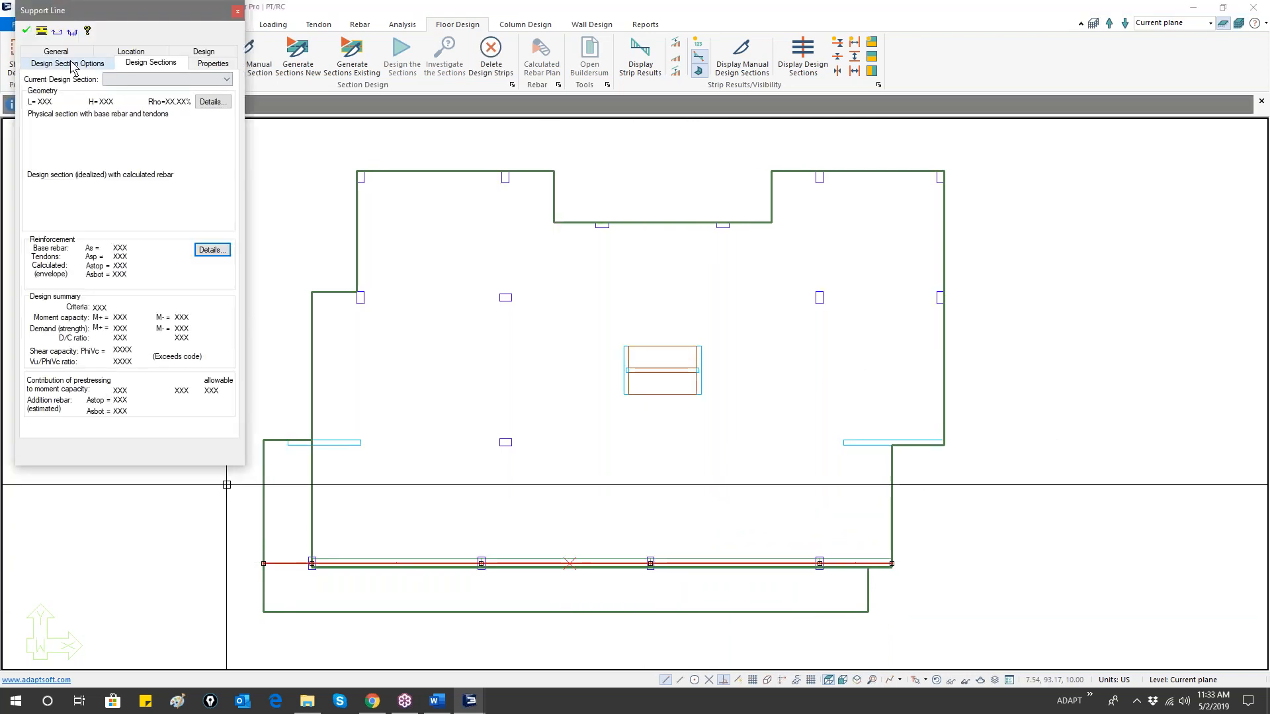
{"action": "left_click", "coordinate": [195, 52]}
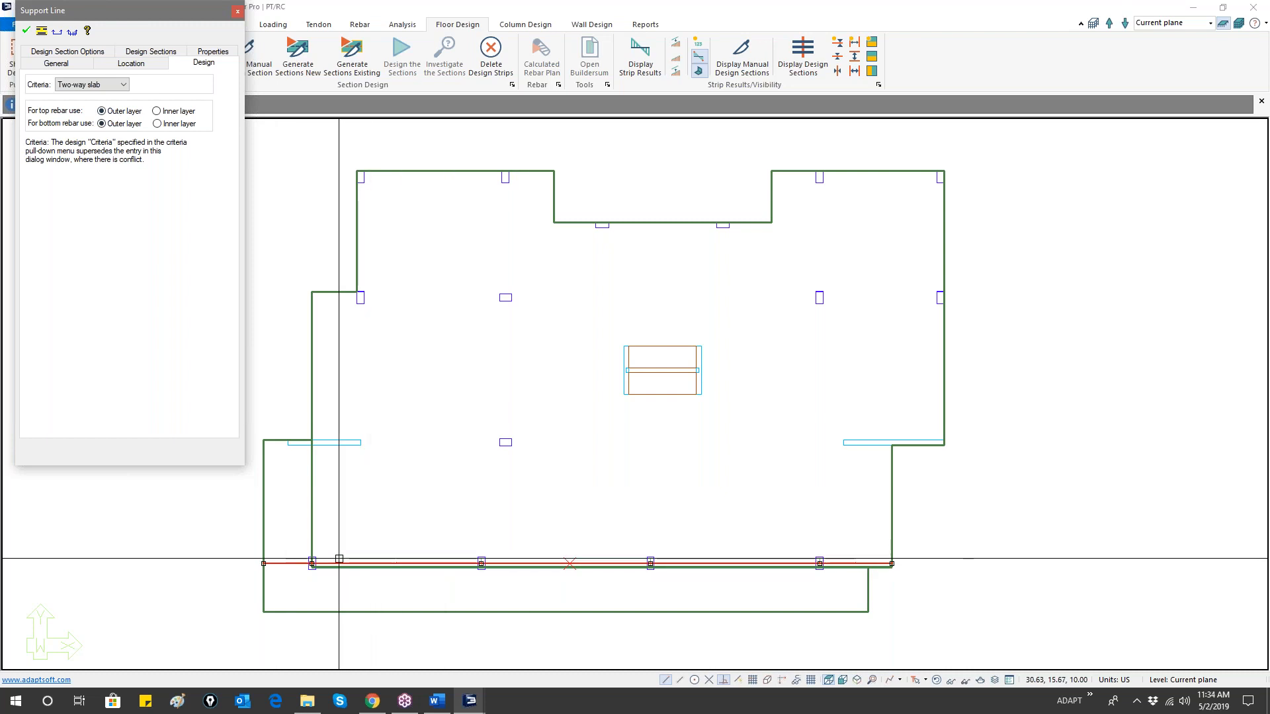
{"action": "key", "text": "Escape"}
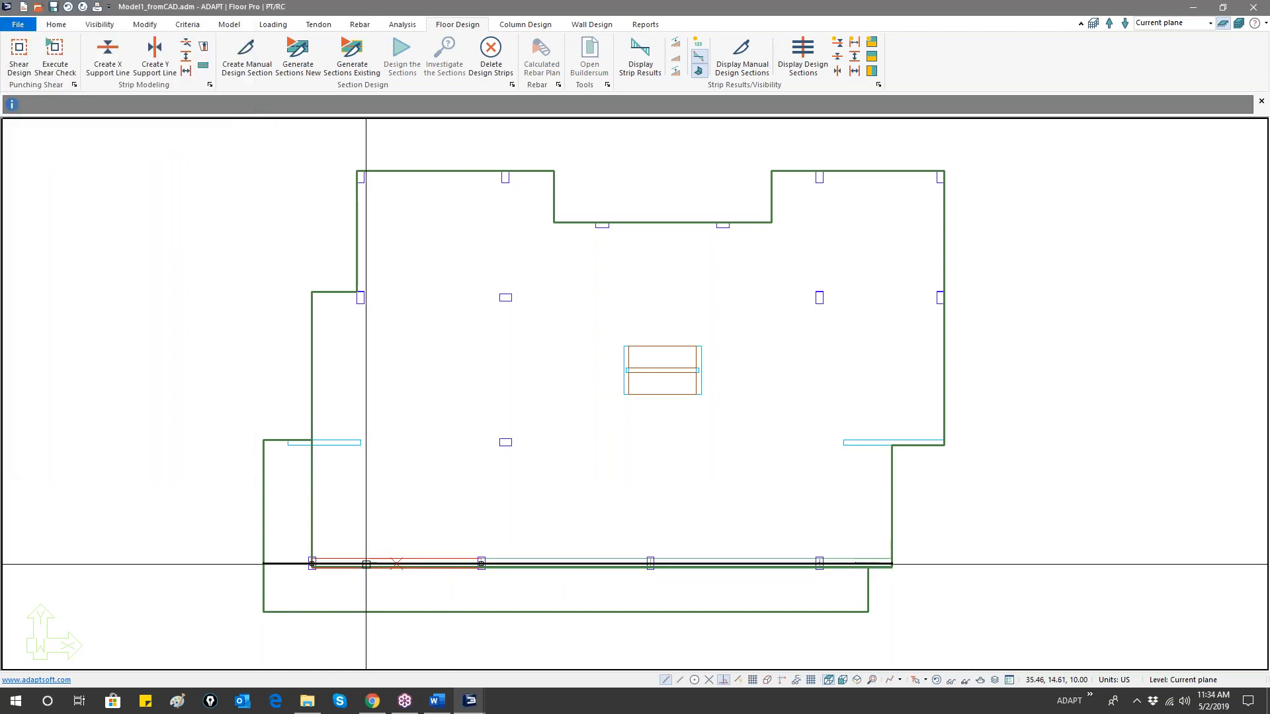
{"action": "double_click", "coordinate": [301, 563]}
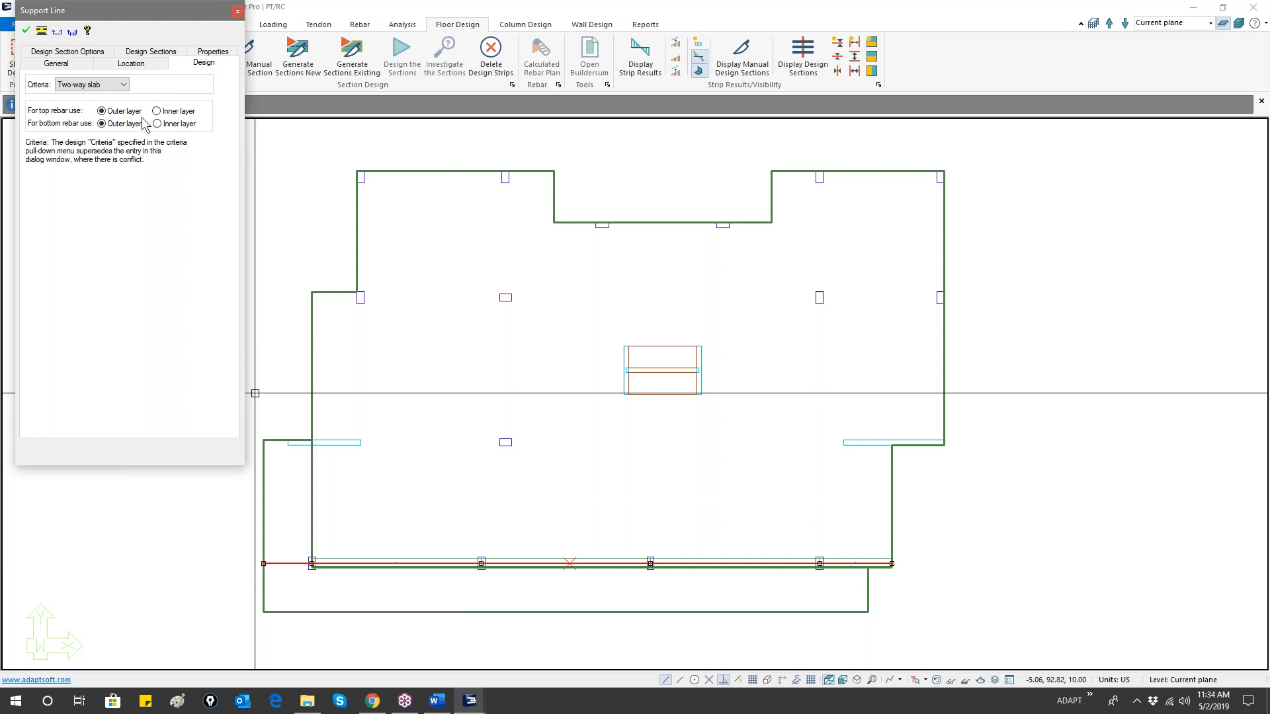
{"action": "left_click", "coordinate": [238, 11]}
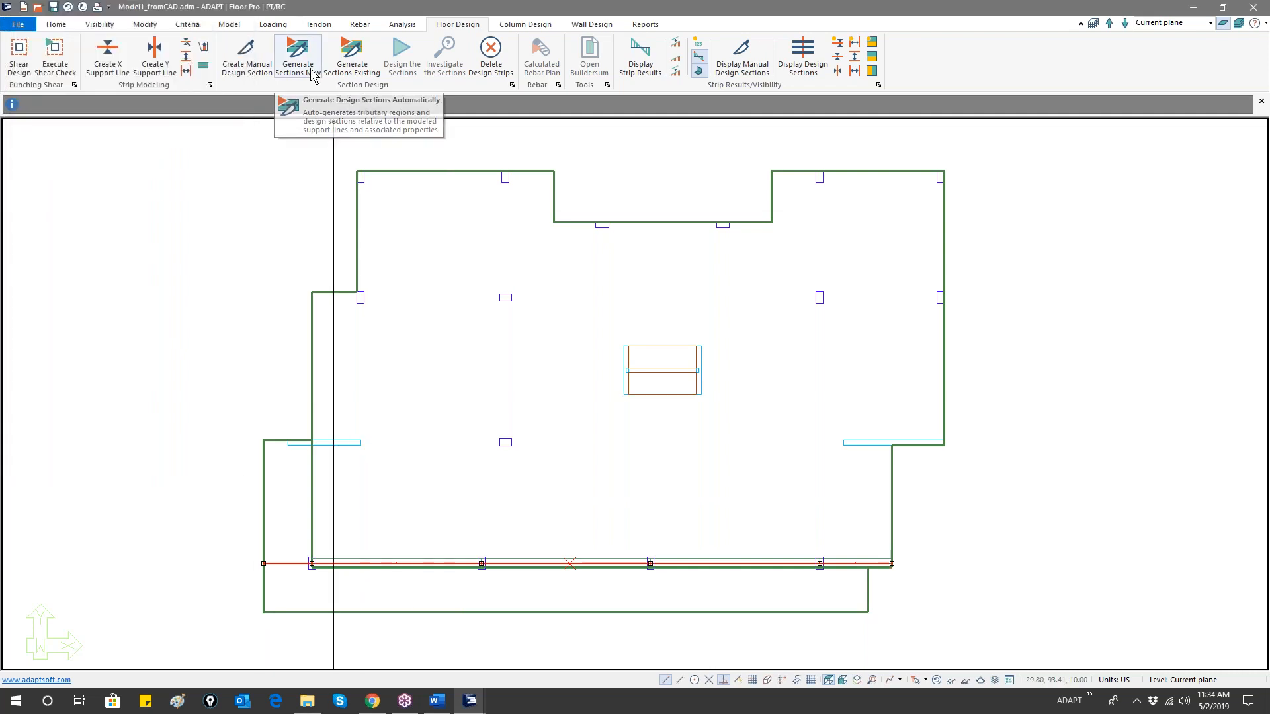
- Draw an X-direction support line from the left slab edge at the left wall through the aligned column and along the core's lower side
{"action": "left_click", "coordinate": [108, 58]}
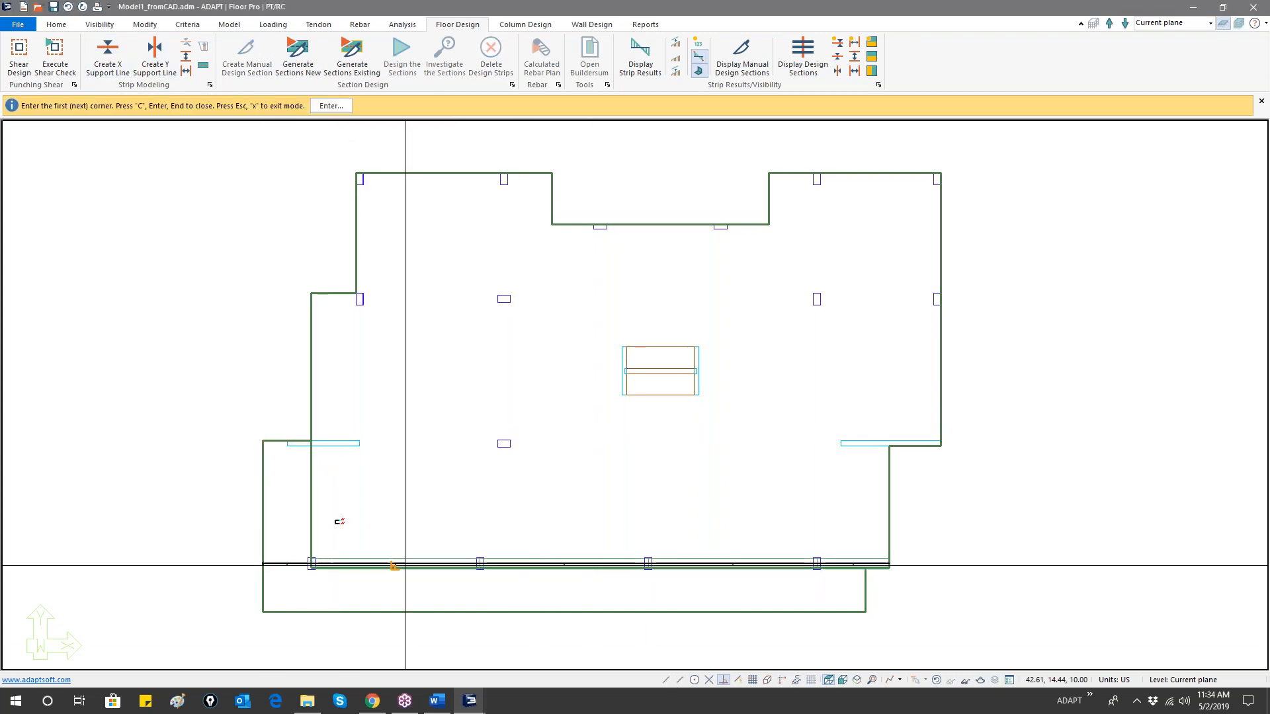
{"action": "left_click", "coordinate": [262, 443]}
{"action": "left_click", "coordinate": [666, 679]}
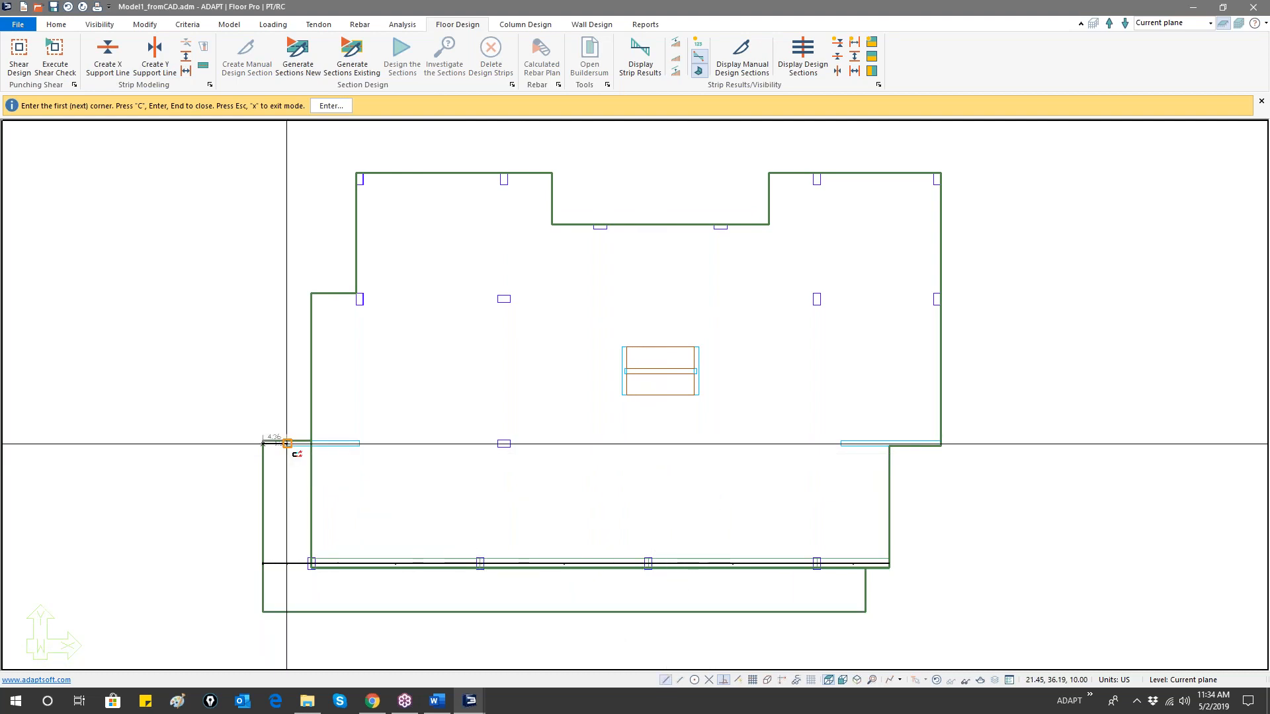
{"action": "left_click", "coordinate": [504, 443]}
{"action": "scroll", "coordinate": [590, 431], "scroll_direction": "up", "scroll_amount": 5}
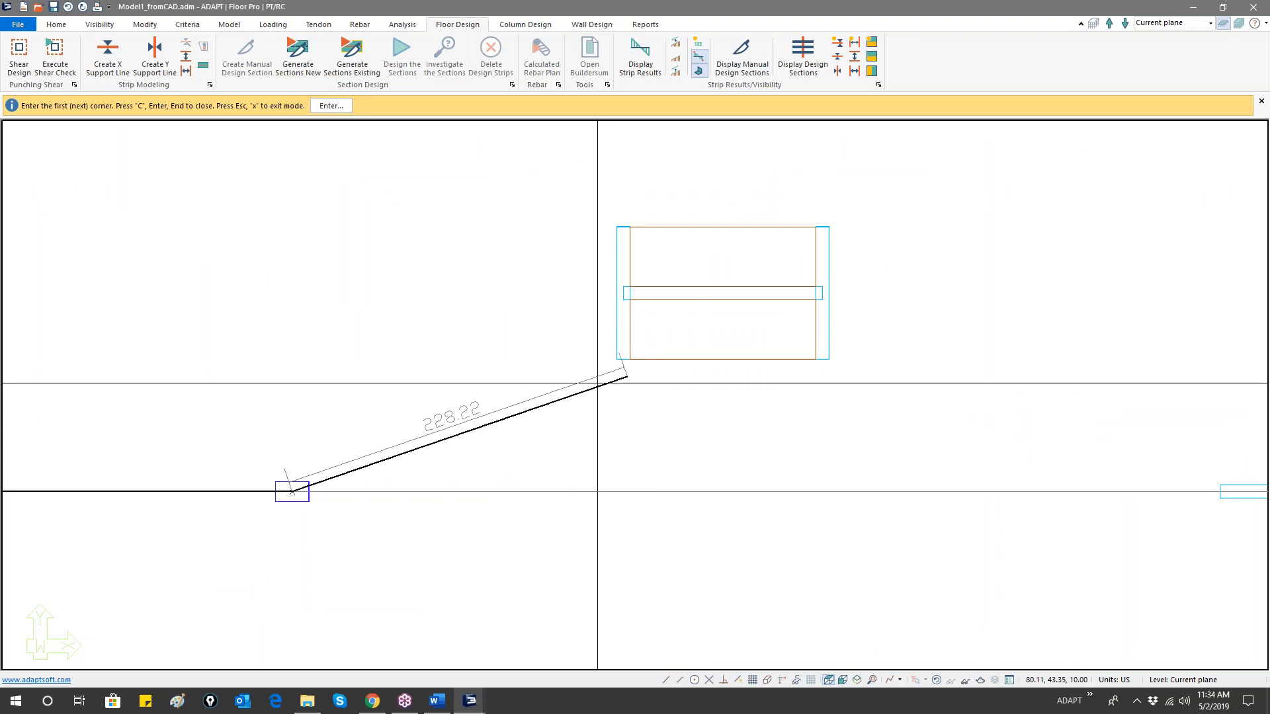
{"action": "left_click", "coordinate": [625, 376]}
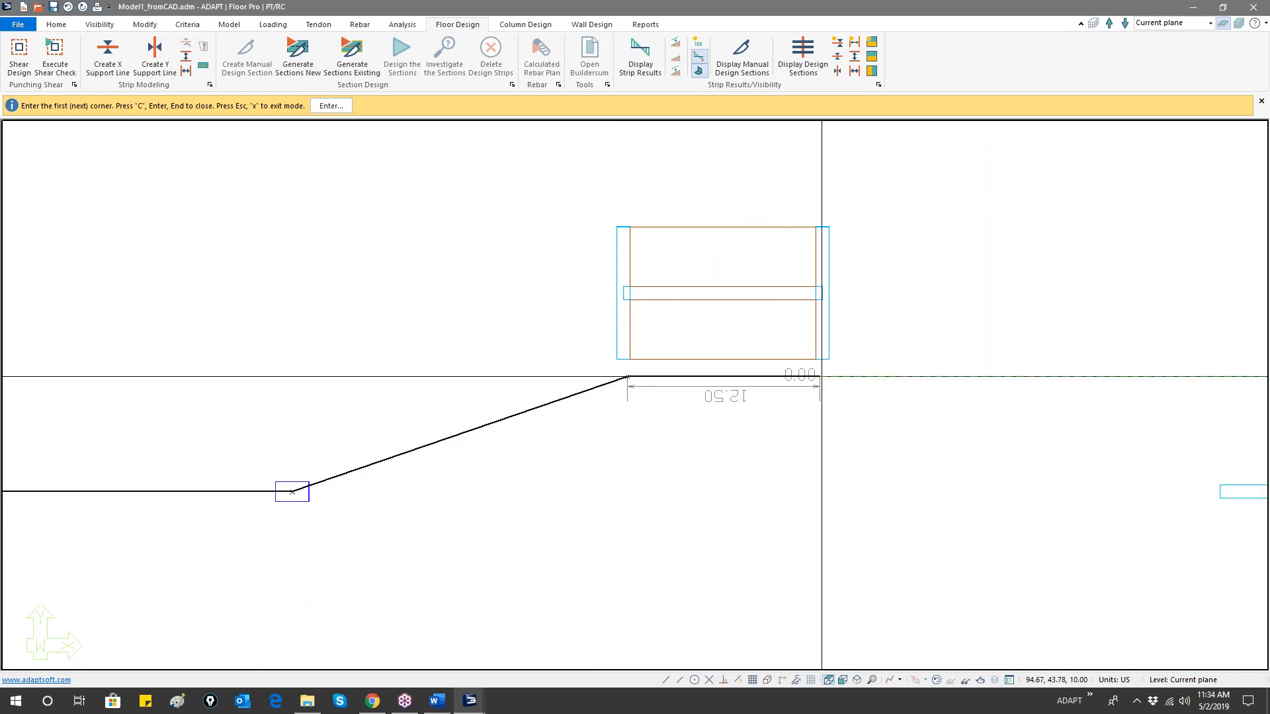
{"action": "left_click", "coordinate": [820, 376]}
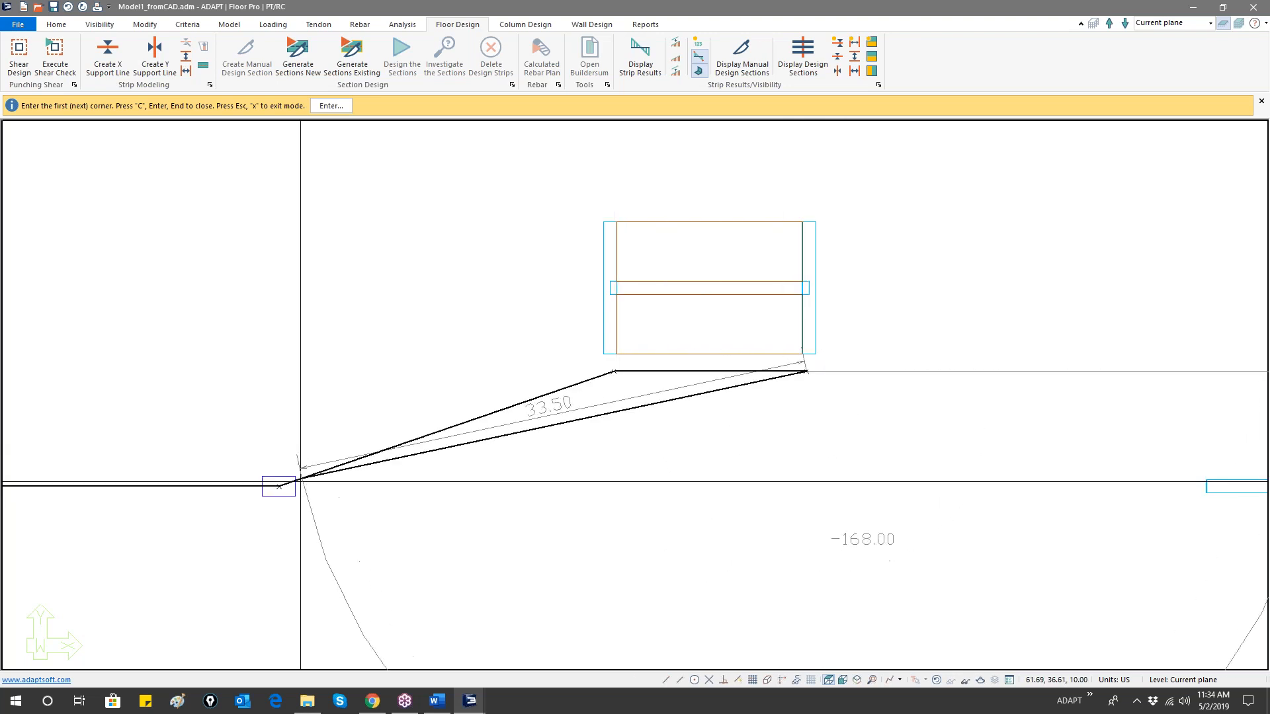
- Continue the support line from the core's lower side to the inner end of the right wall and out to the right slab edge
{"action": "middle_click_drag", "start_coordinate": [936, 445], "coordinate": [433, 386]}
{"action": "scroll", "coordinate": [436, 388], "scroll_direction": "down", "scroll_amount": 2}
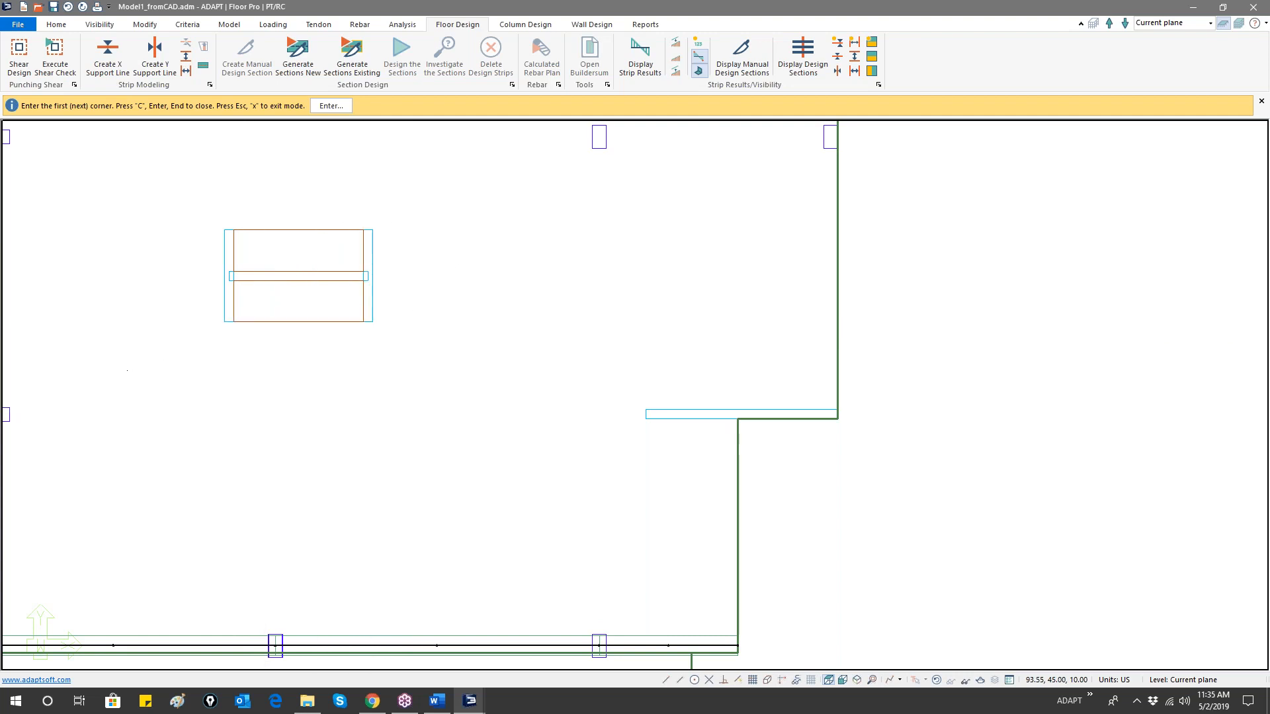
{"action": "left_click", "coordinate": [232, 334]}
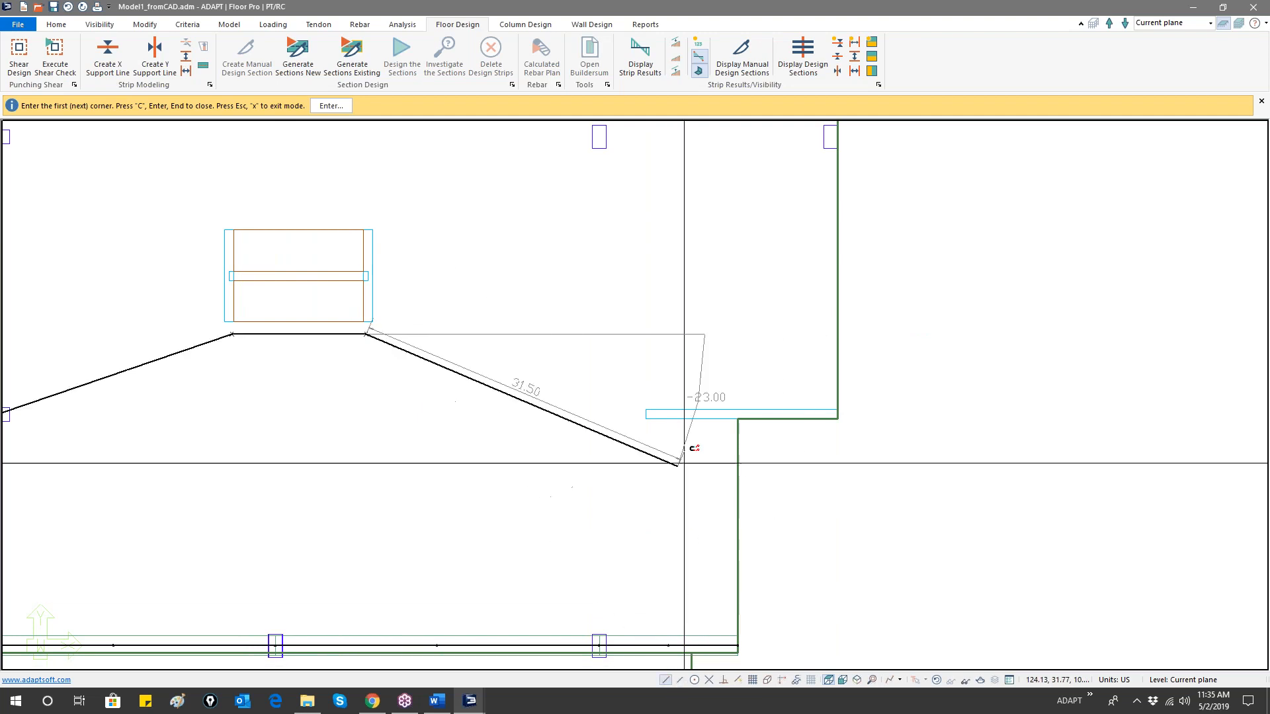
{"action": "left_click", "coordinate": [645, 415]}
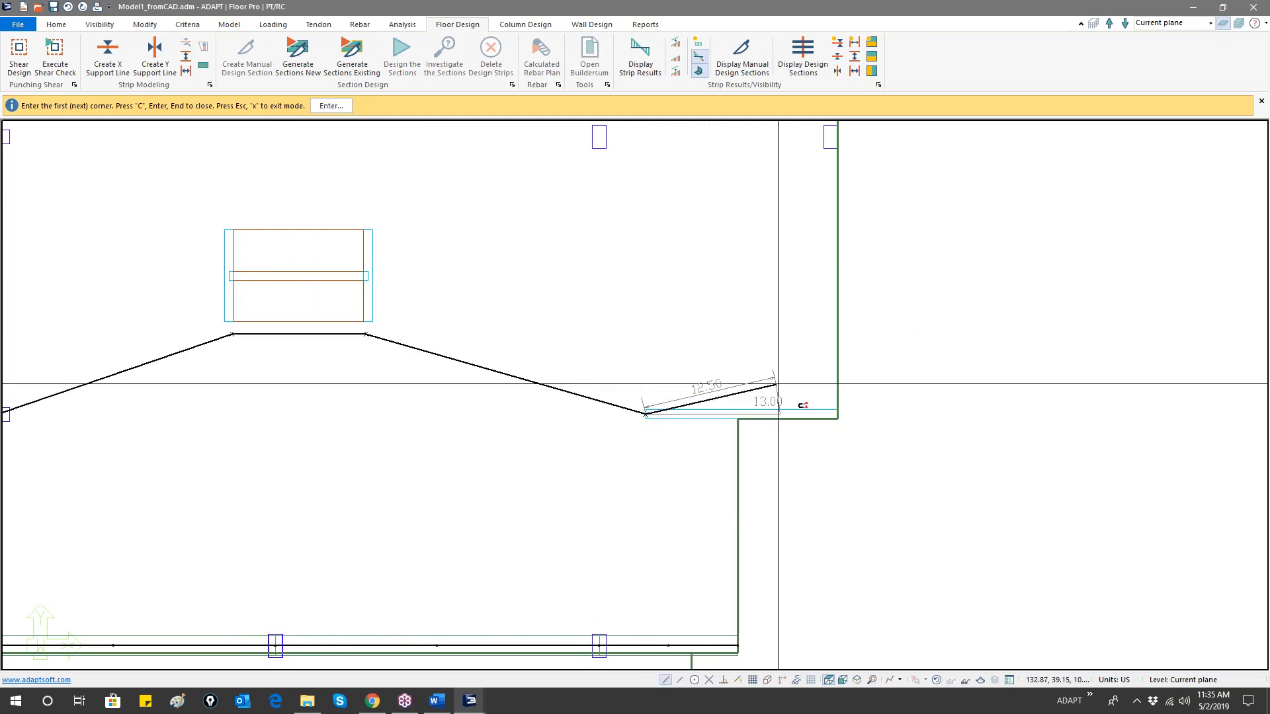
{"action": "left_click", "coordinate": [836, 414]}
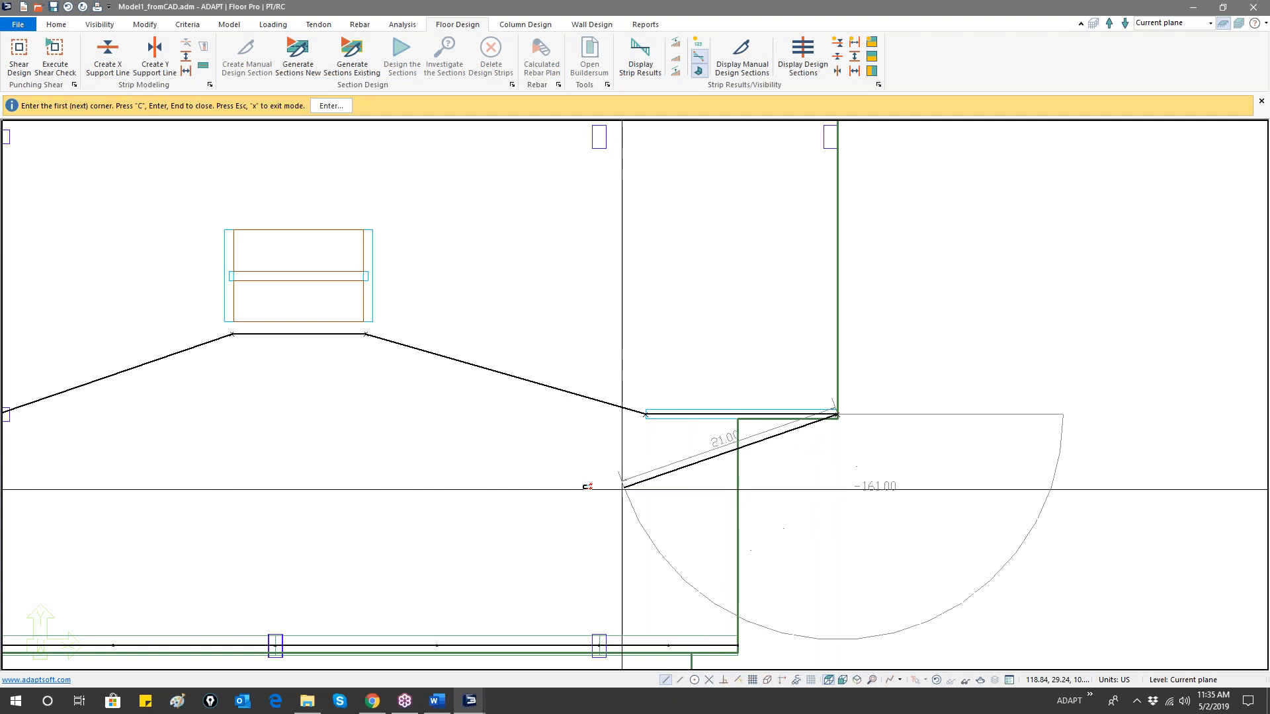
- Start another X-direction support line at the left slab edge, passing through the two upper-middle row columns and along the core's upper side
{"action": "scroll", "coordinate": [472, 400], "scroll_direction": "down", "scroll_amount": 2}
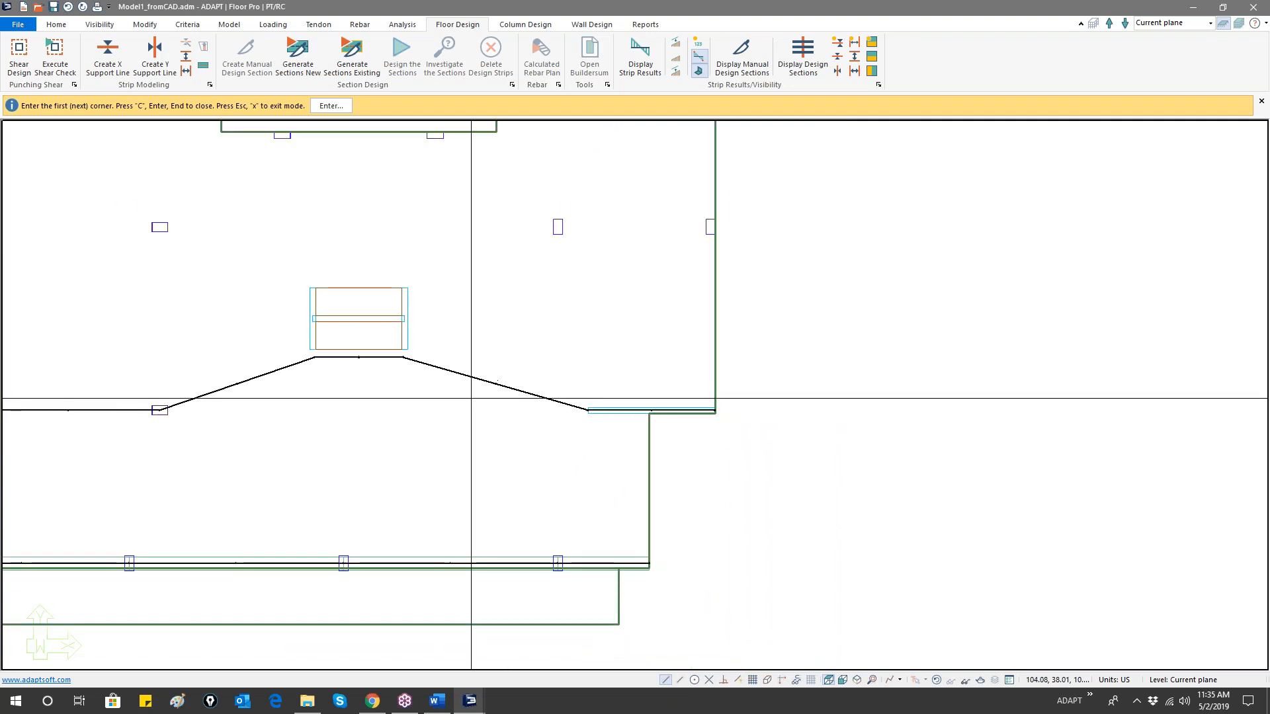
{"action": "scroll", "coordinate": [471, 398], "scroll_direction": "down", "scroll_amount": 1}
{"action": "middle_click_drag", "start_coordinate": [448, 406], "coordinate": [727, 420]}
{"action": "left_click", "coordinate": [664, 681]}
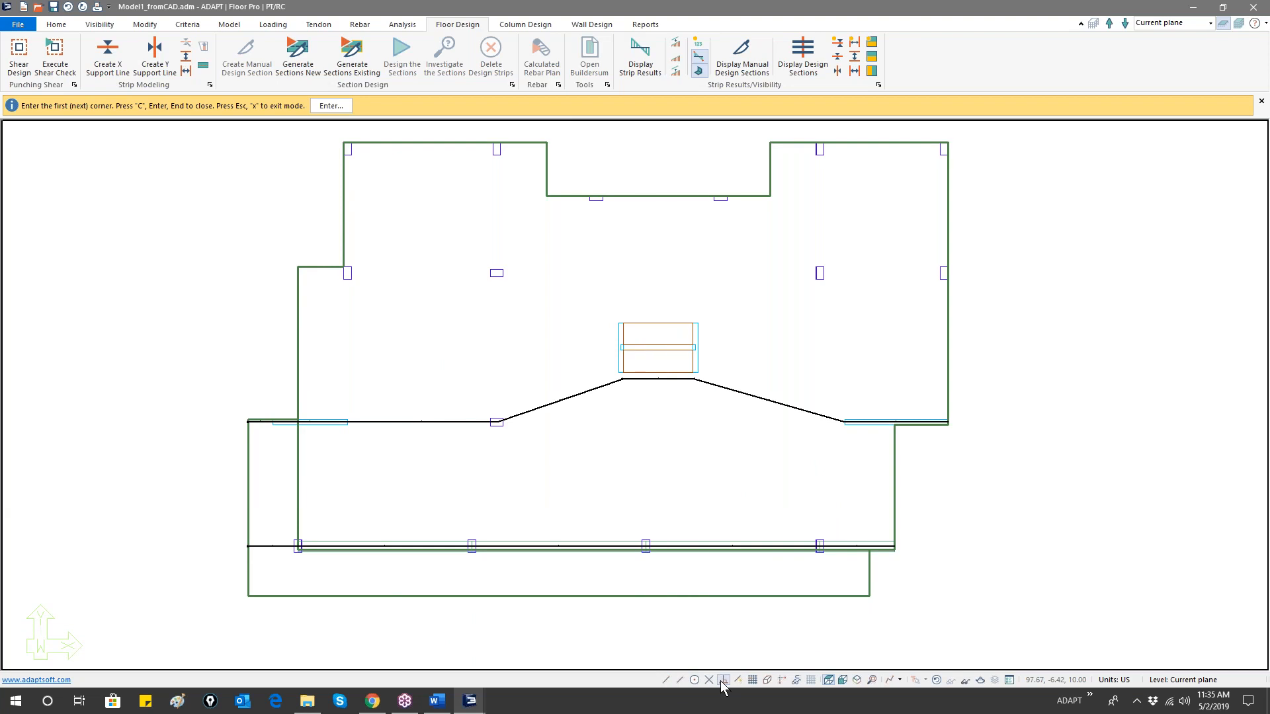
{"action": "left_click", "coordinate": [299, 270]}
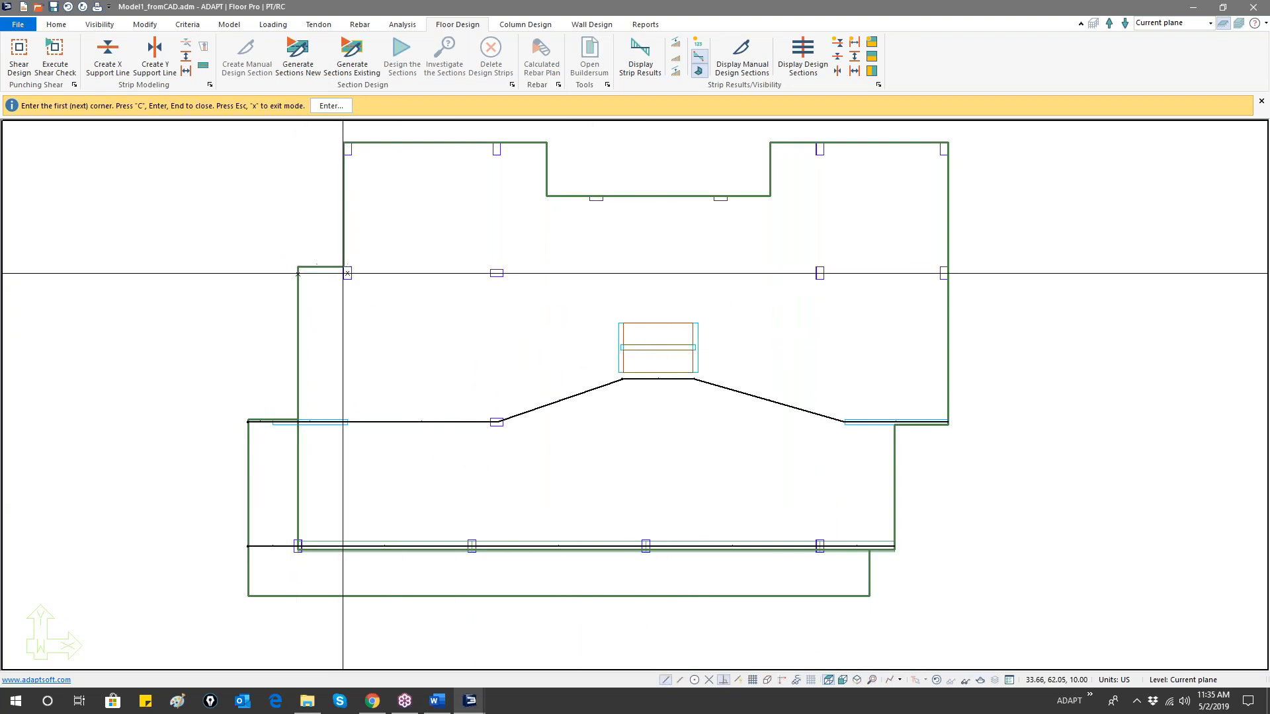
{"action": "left_click", "coordinate": [502, 273]}
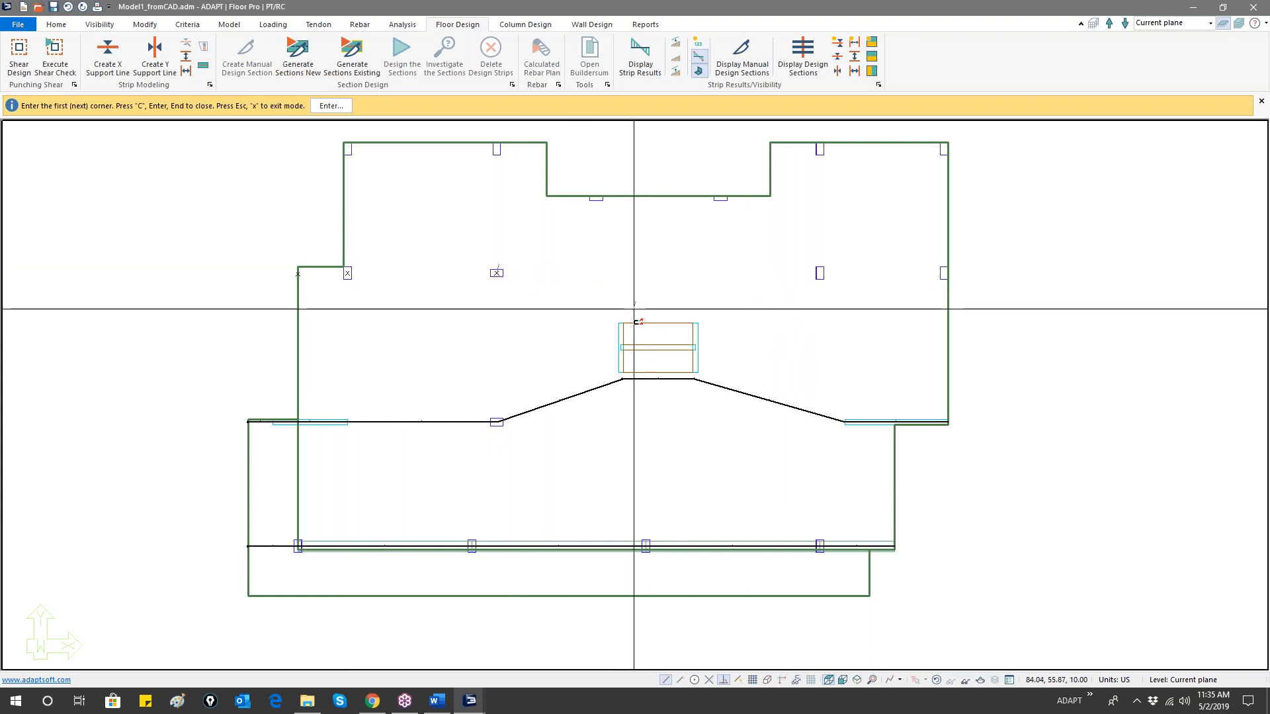
{"action": "scroll", "coordinate": [620, 319], "scroll_direction": "up", "scroll_amount": 4}
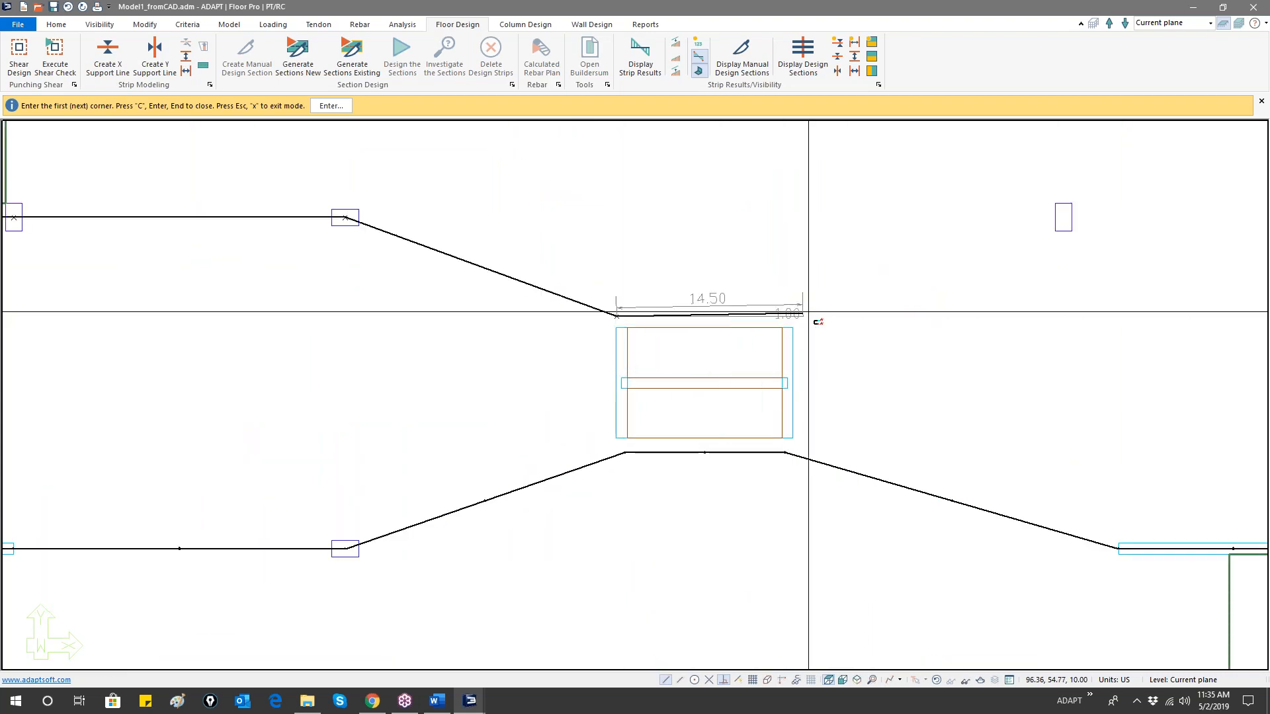
{"action": "left_click", "coordinate": [784, 315]}
- Extend the upper-middle support line through the two columns right of the core to the right slab edge and finish it
{"action": "left_click", "coordinate": [1063, 219]}
{"action": "middle_click_drag", "start_coordinate": [1118, 260], "coordinate": [398, 367]}
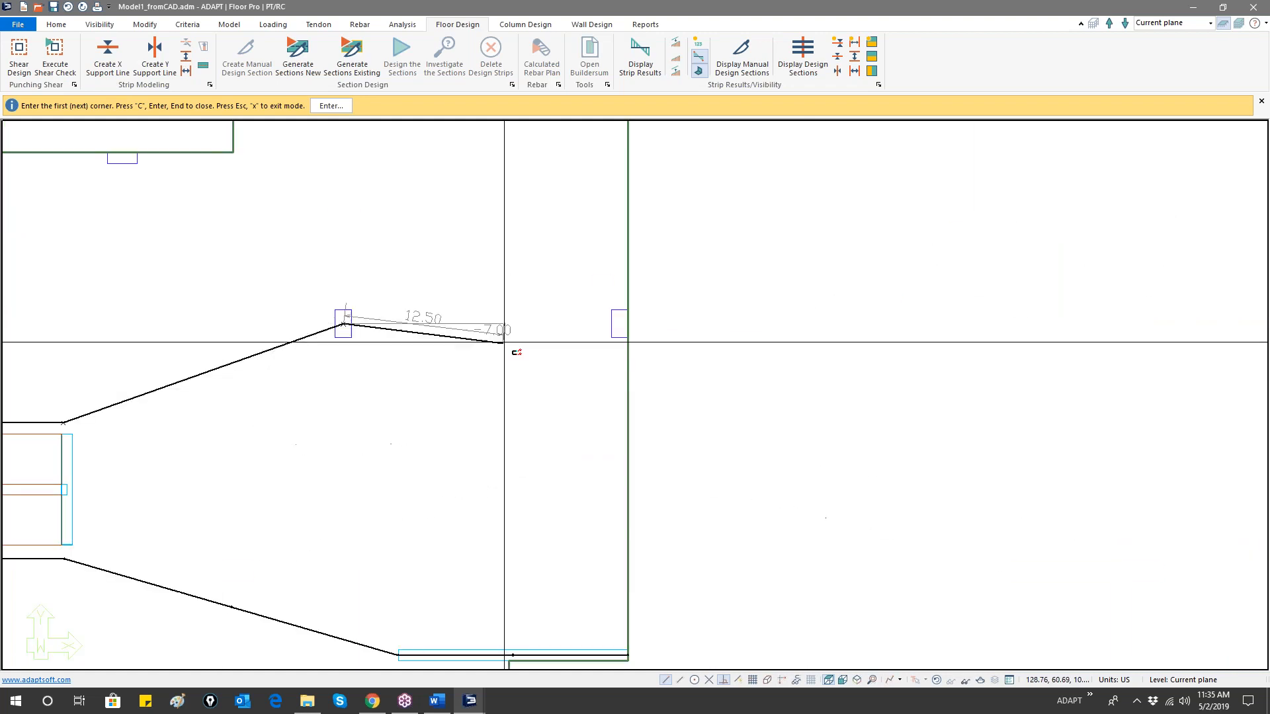
{"action": "scroll", "coordinate": [526, 349], "scroll_direction": "down", "scroll_amount": 1}
{"action": "left_click", "coordinate": [603, 326]}
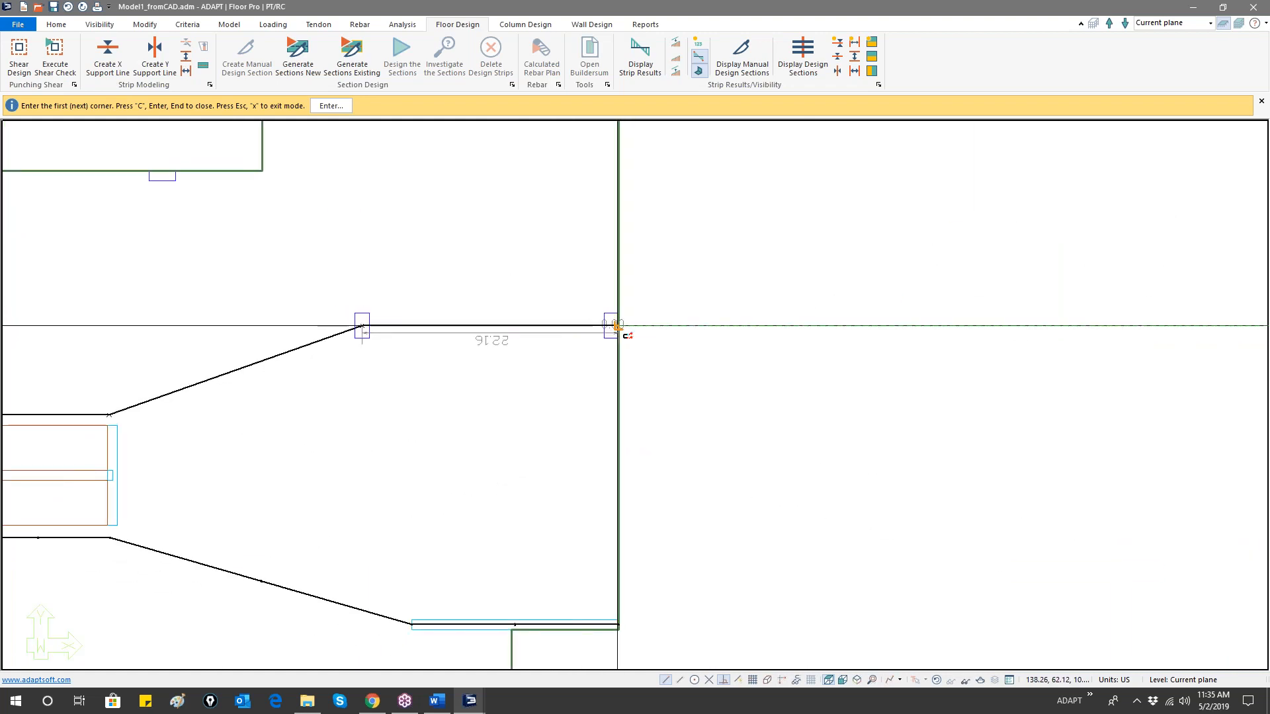
{"action": "left_click", "coordinate": [618, 326]}
{"action": "scroll", "coordinate": [668, 433], "scroll_direction": "down", "scroll_amount": 5}
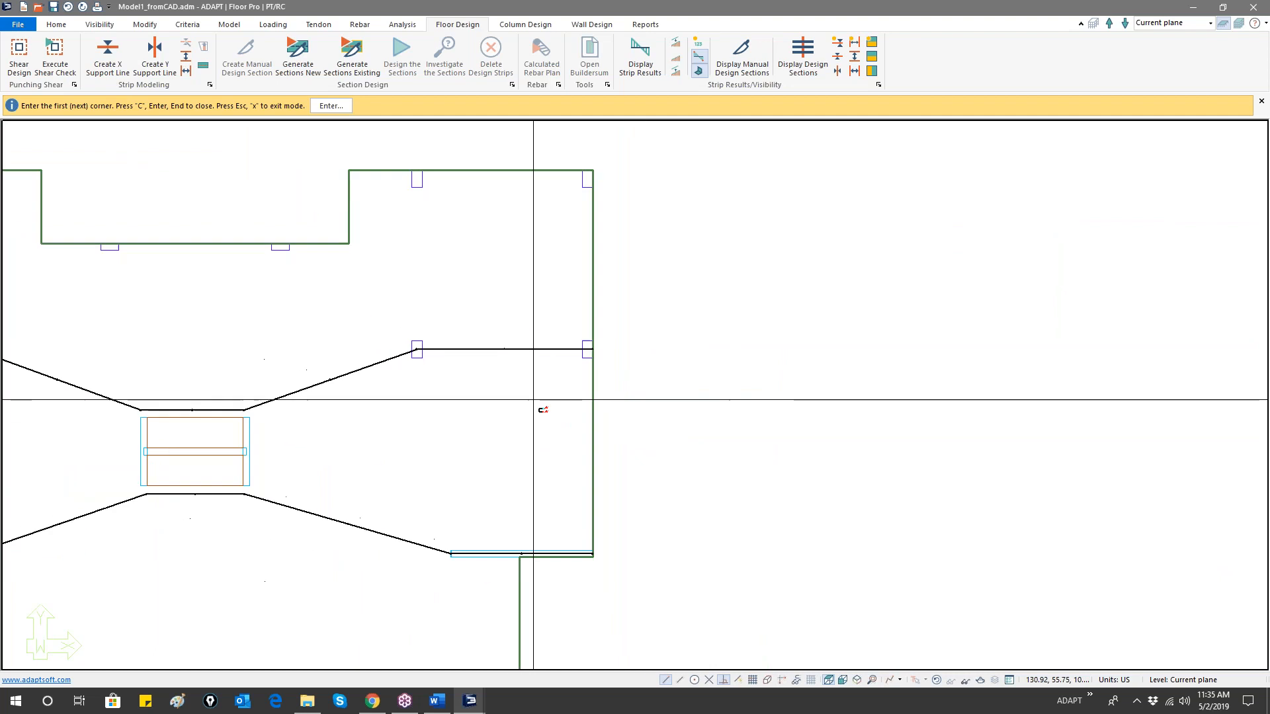
{"action": "mouse_move", "coordinate": [553, 327]}
{"action": "middle_mouse_down"}
{"action": "mouse_move", "coordinate": [536, 383]}
{"action": "mouse_move", "coordinate": [507, 379]}
{"action": "middle_mouse_up"}
{"action": "right_click", "coordinate": [491, 358]}
{"action": "left_click", "coordinate": [495, 361]}
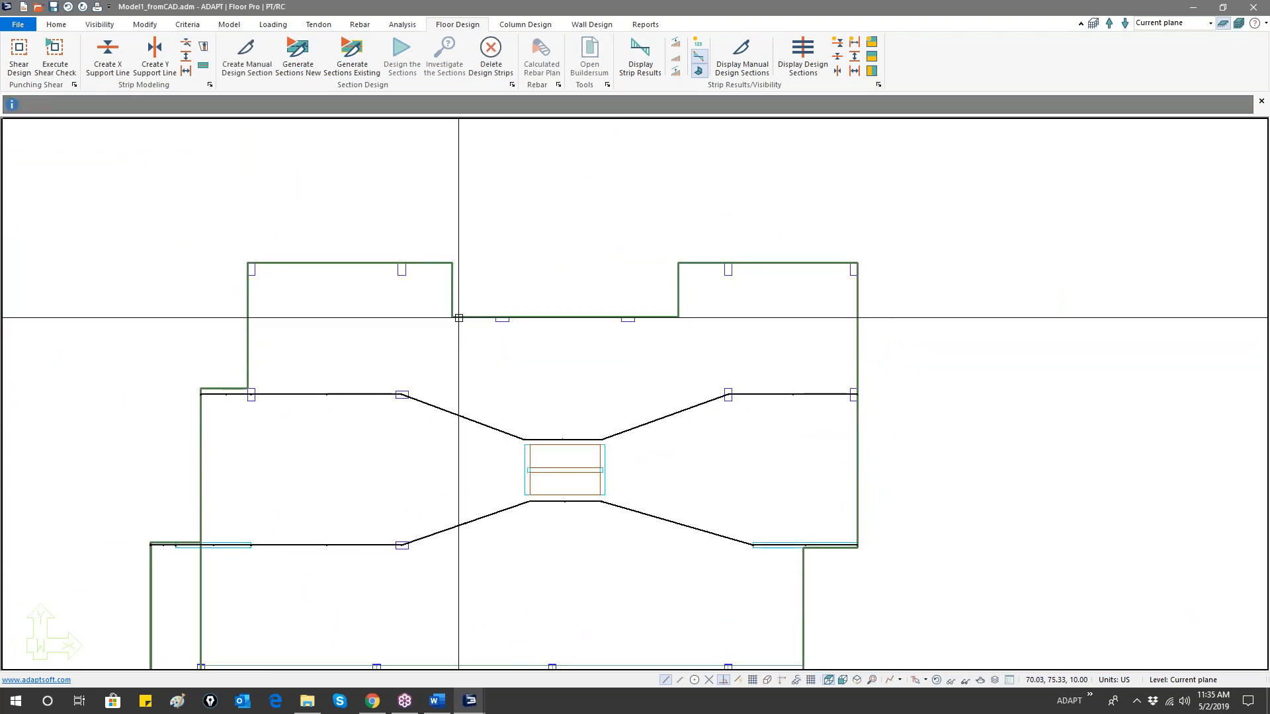
- Create an X-direction support line through the two top-left columns, from the left slab edge to the edge of the top recess
{"action": "scroll", "coordinate": [455, 317], "scroll_direction": "up", "scroll_amount": 3}
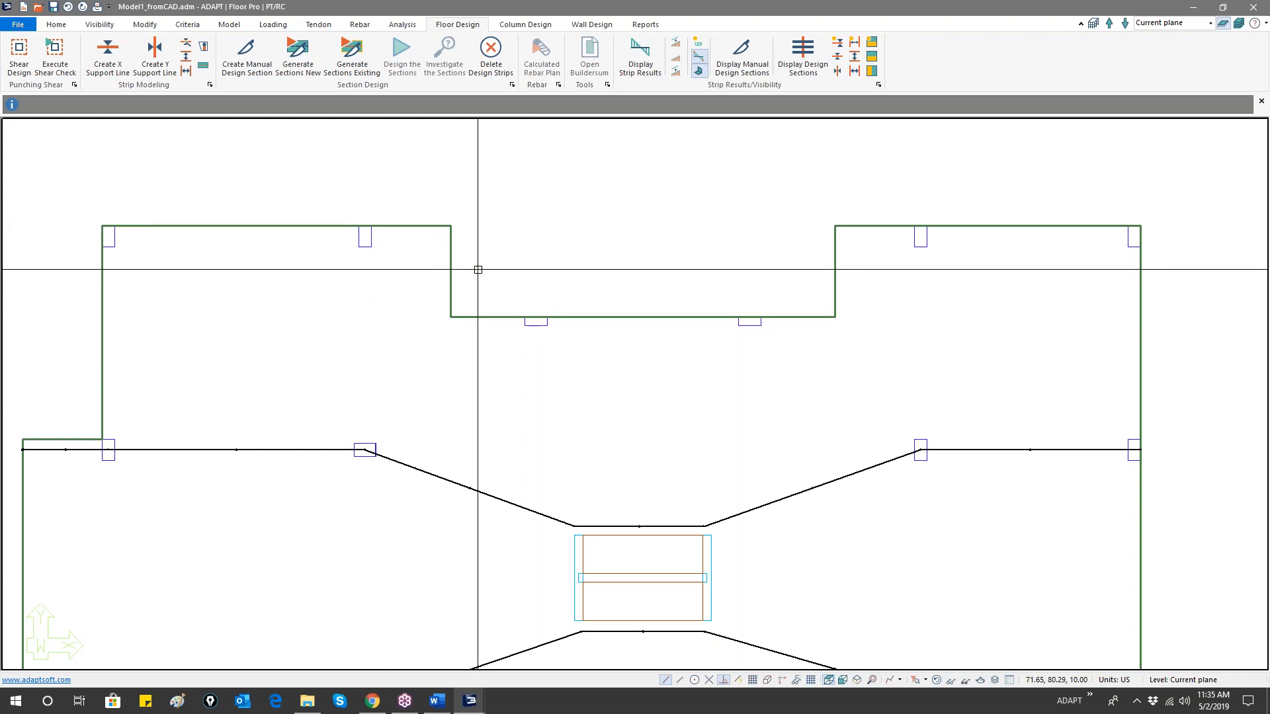
{"action": "middle_click_drag", "start_coordinate": [397, 536], "coordinate": [383, 439]}
{"action": "scroll", "coordinate": [390, 490], "scroll_direction": "down", "scroll_amount": 2}
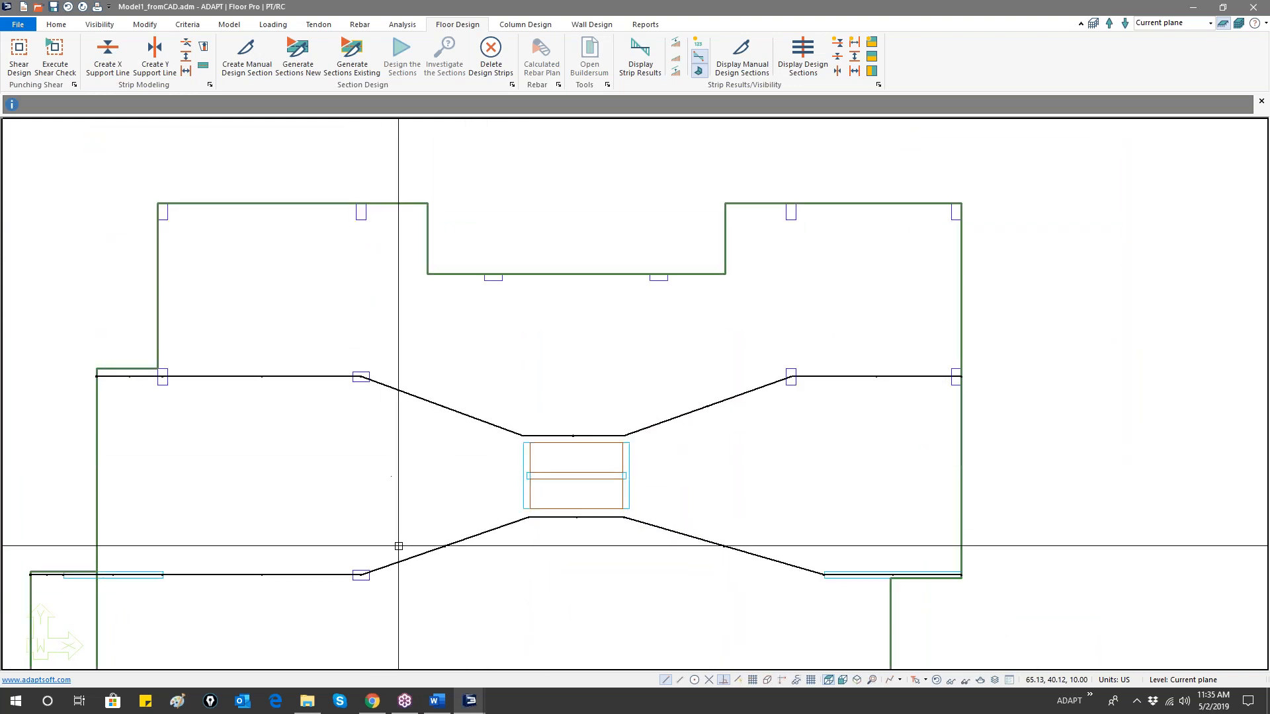
{"action": "left_click", "coordinate": [185, 63]}
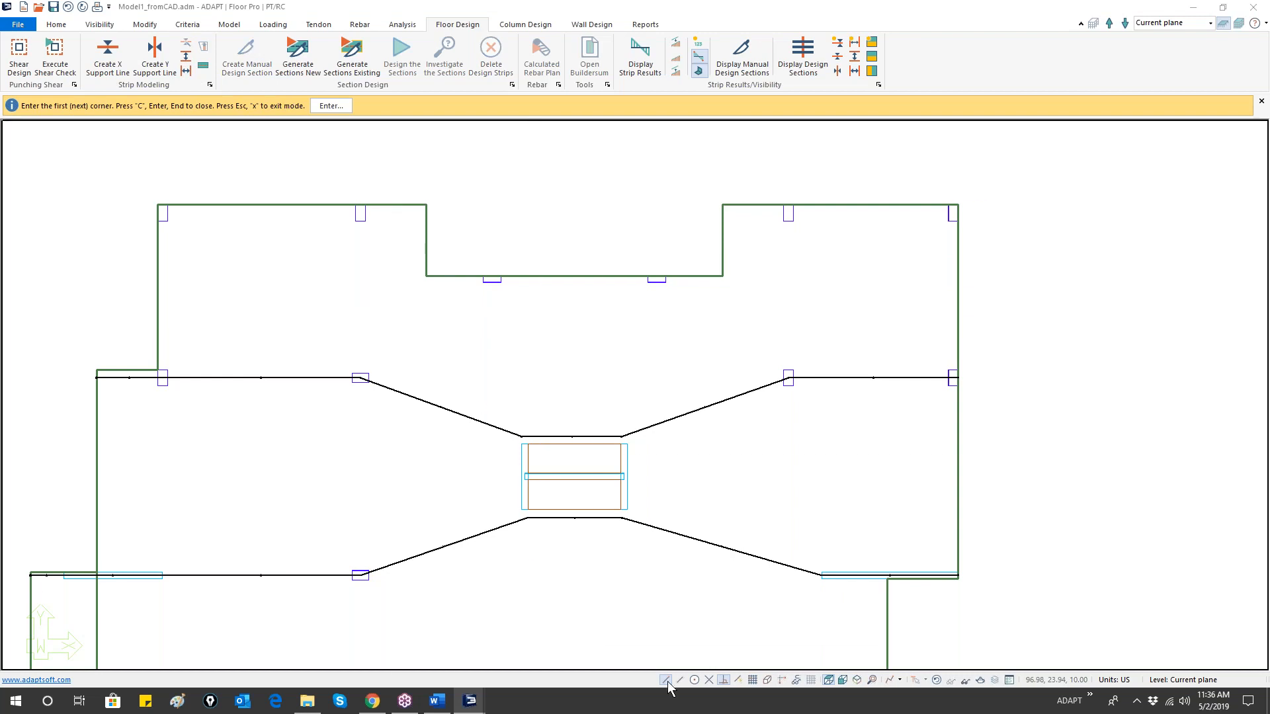
{"action": "left_click", "coordinate": [159, 211]}
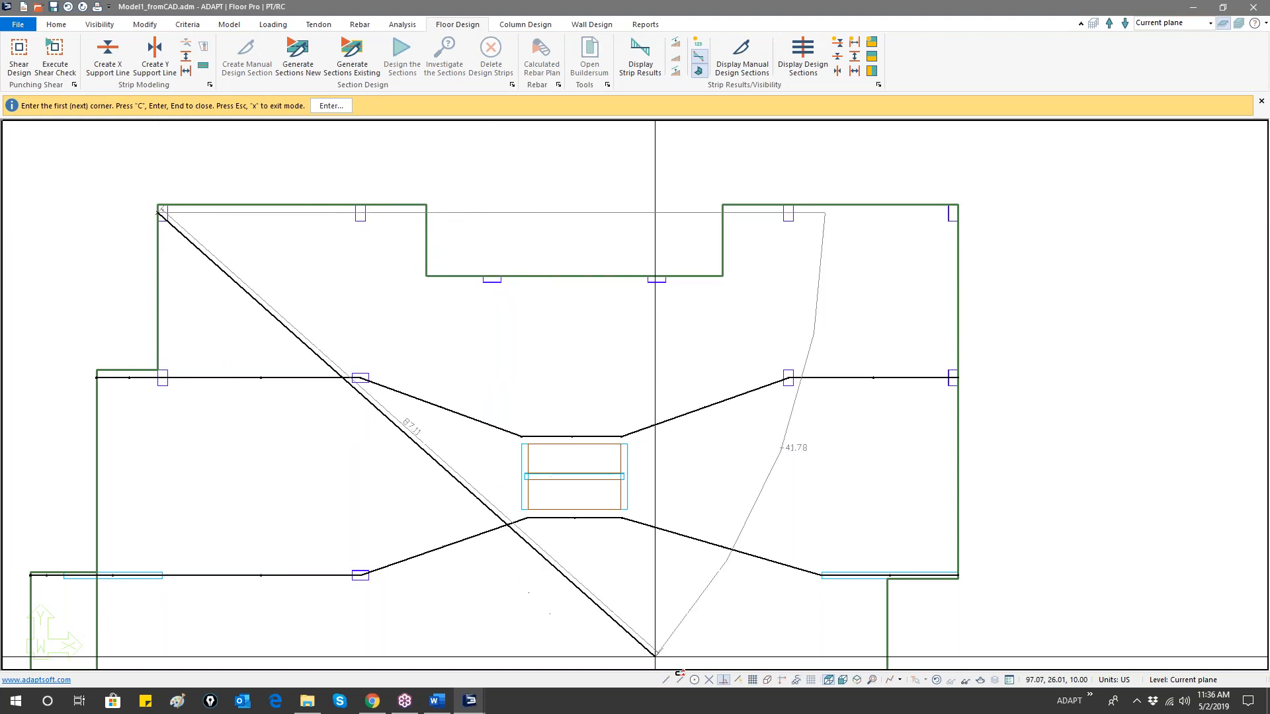
{"action": "left_click", "coordinate": [360, 211]}
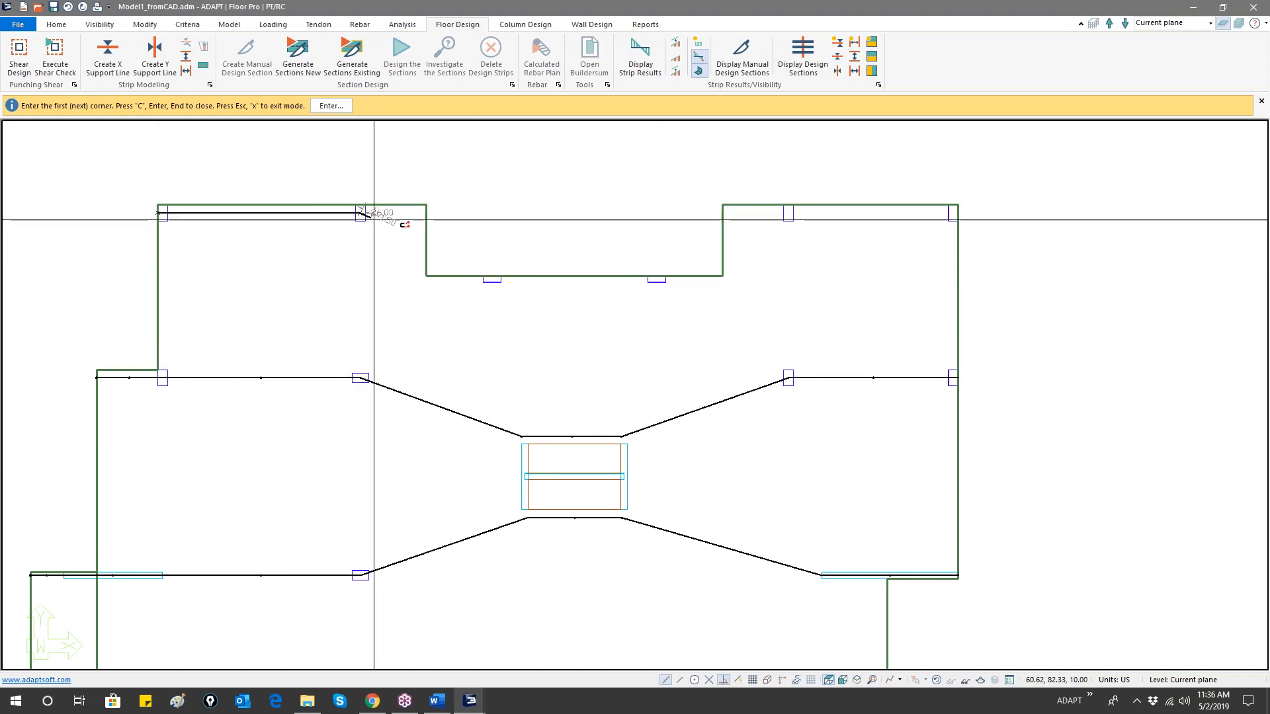
{"action": "left_click", "coordinate": [425, 213]}
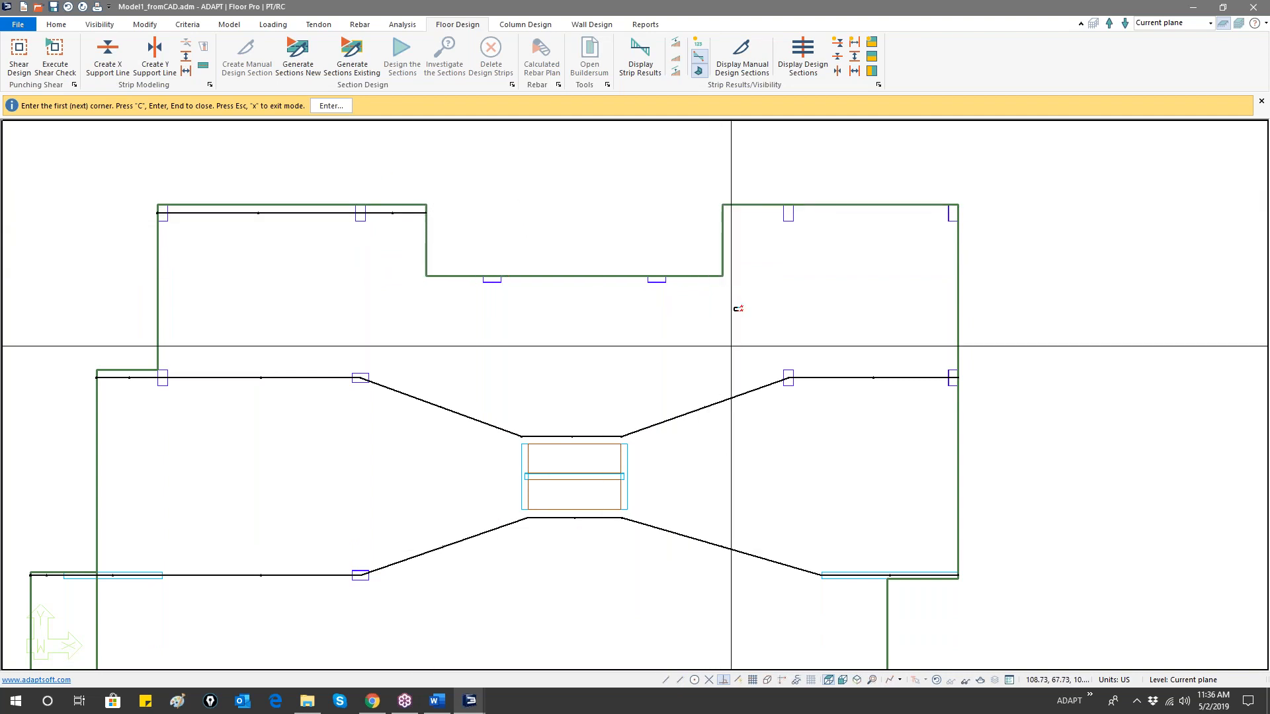
- Create an X-direction support line through the two top-right columns, from the right side of the top recess to the right slab edge
{"action": "left_click", "coordinate": [721, 213]}
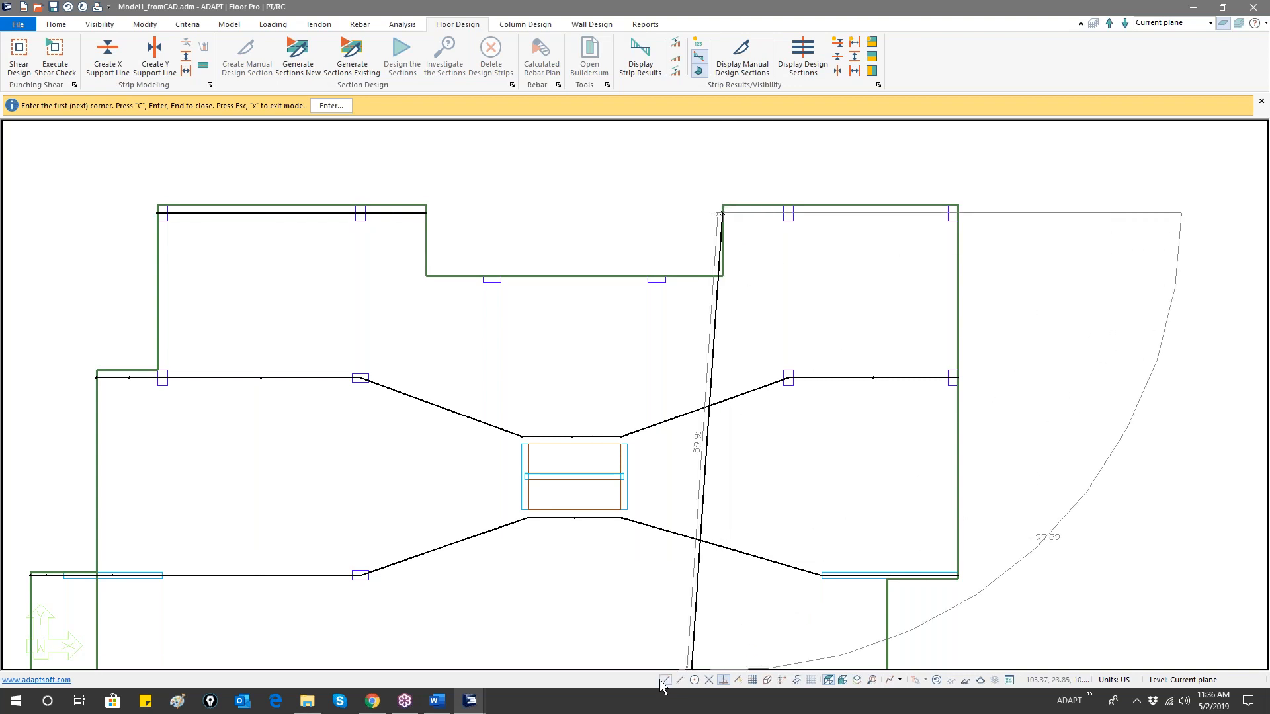
{"action": "left_click", "coordinate": [789, 212]}
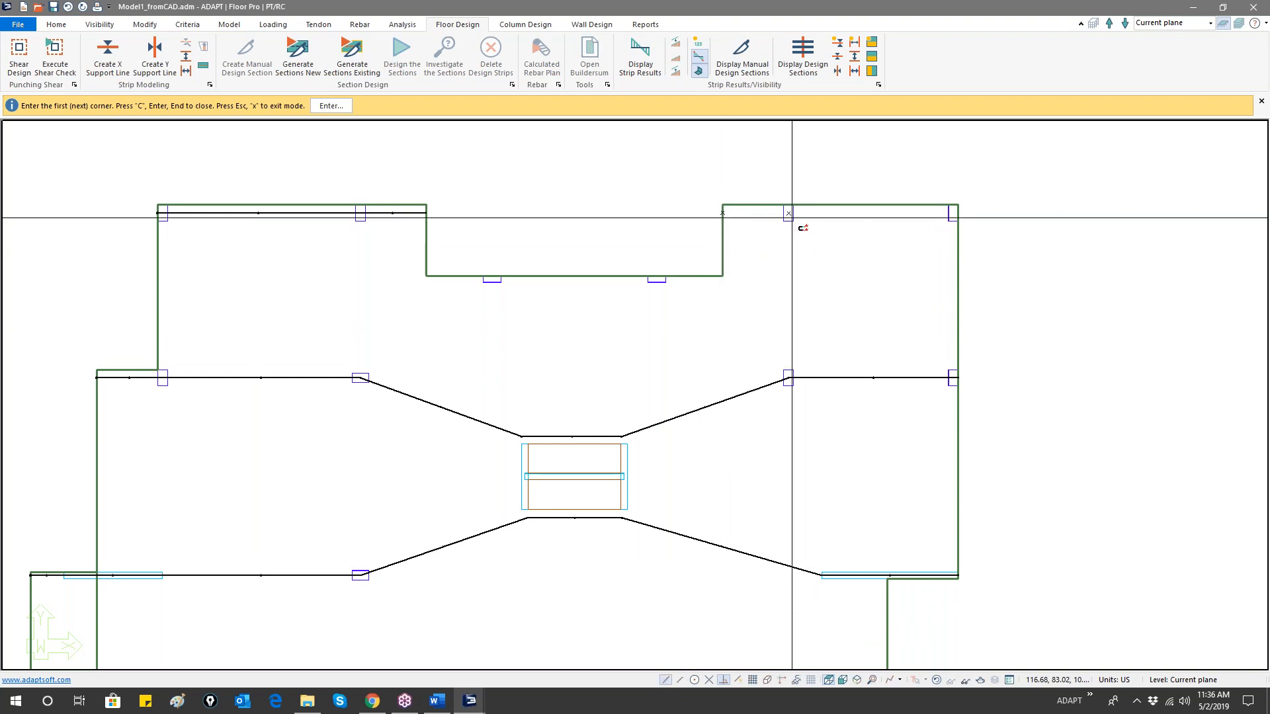
{"action": "left_click", "coordinate": [954, 213]}
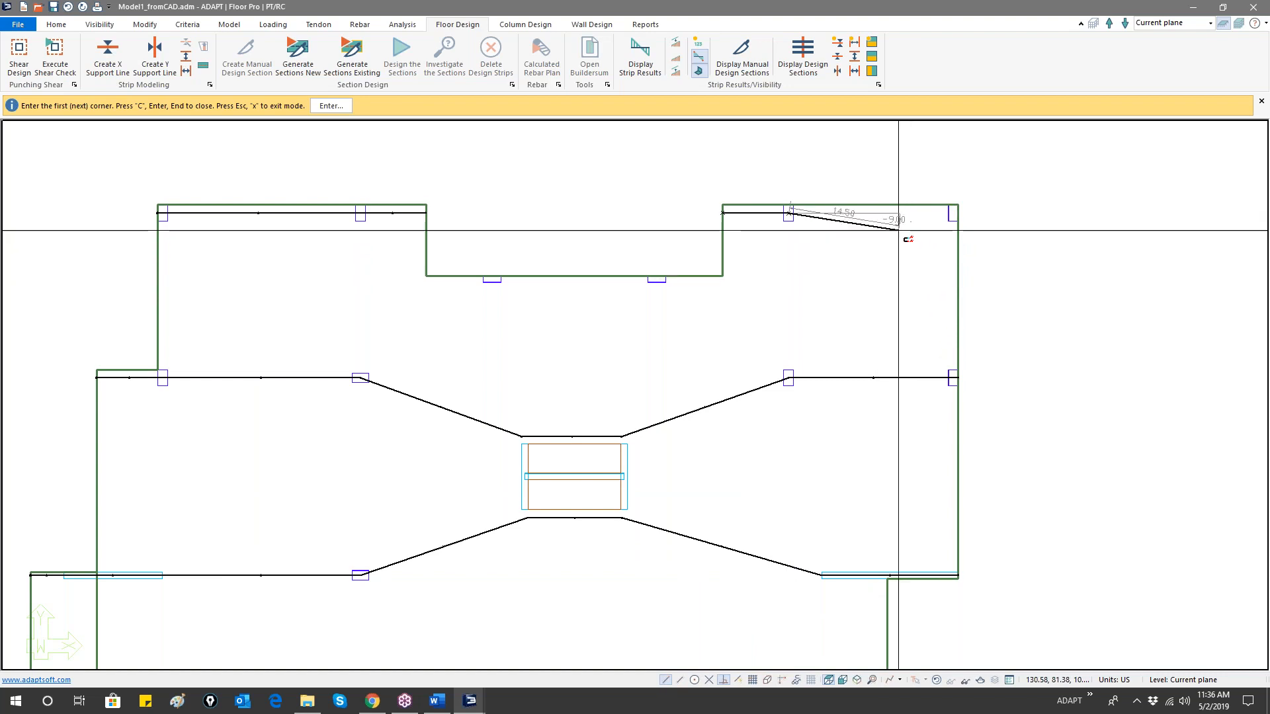
{"action": "left_click", "coordinate": [958, 212]}
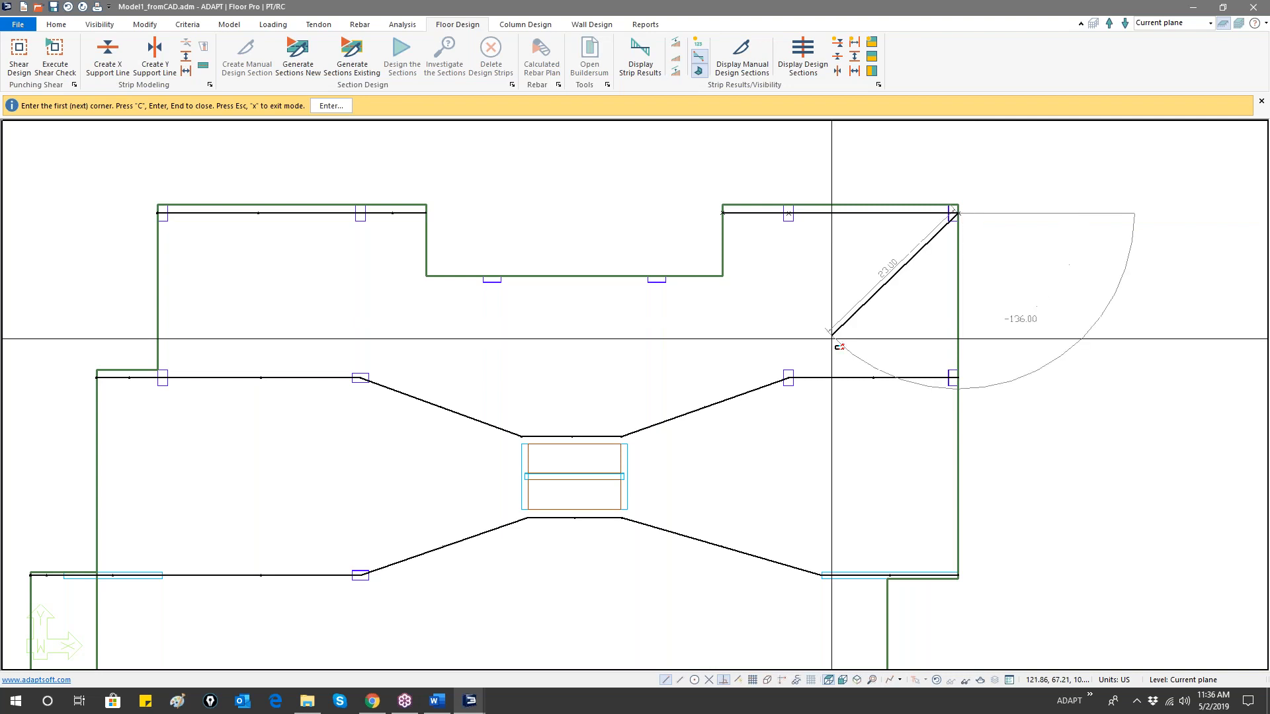
{"action": "key", "text": "c"}
{"action": "right_click", "coordinate": [513, 289]}
{"action": "left_click", "coordinate": [522, 300]}
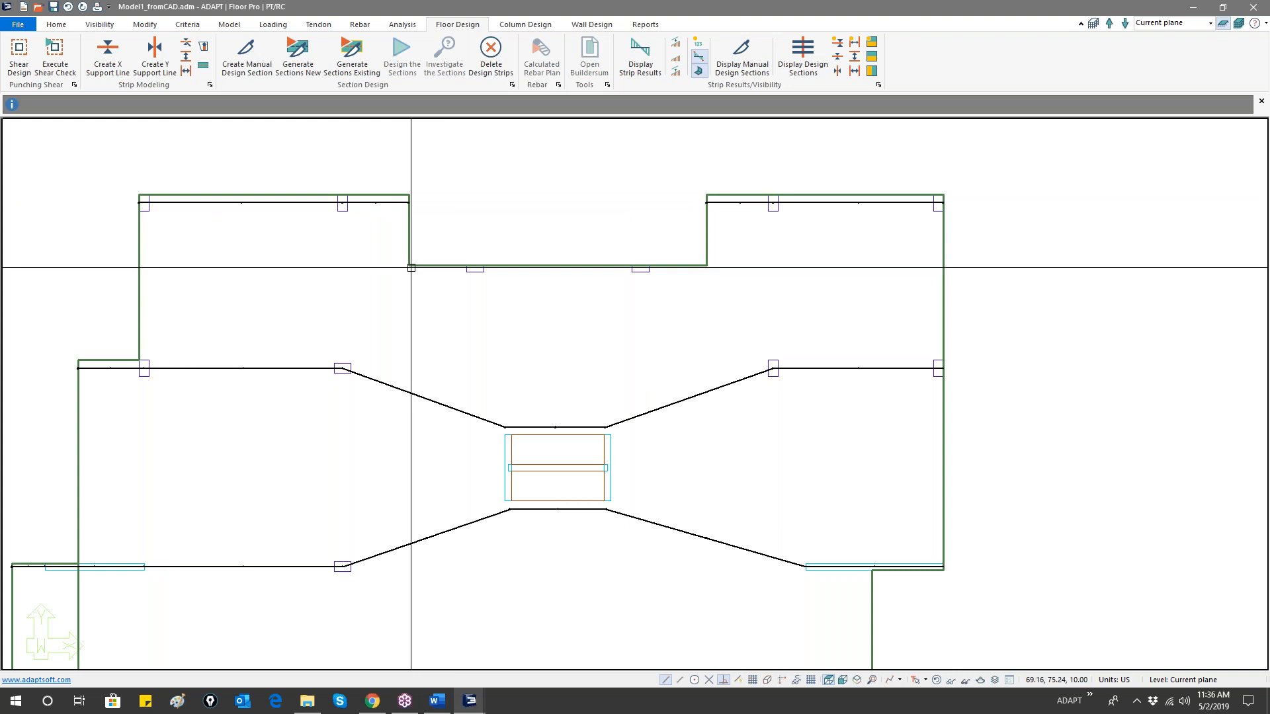
{"action": "left_click", "coordinate": [360, 203]}
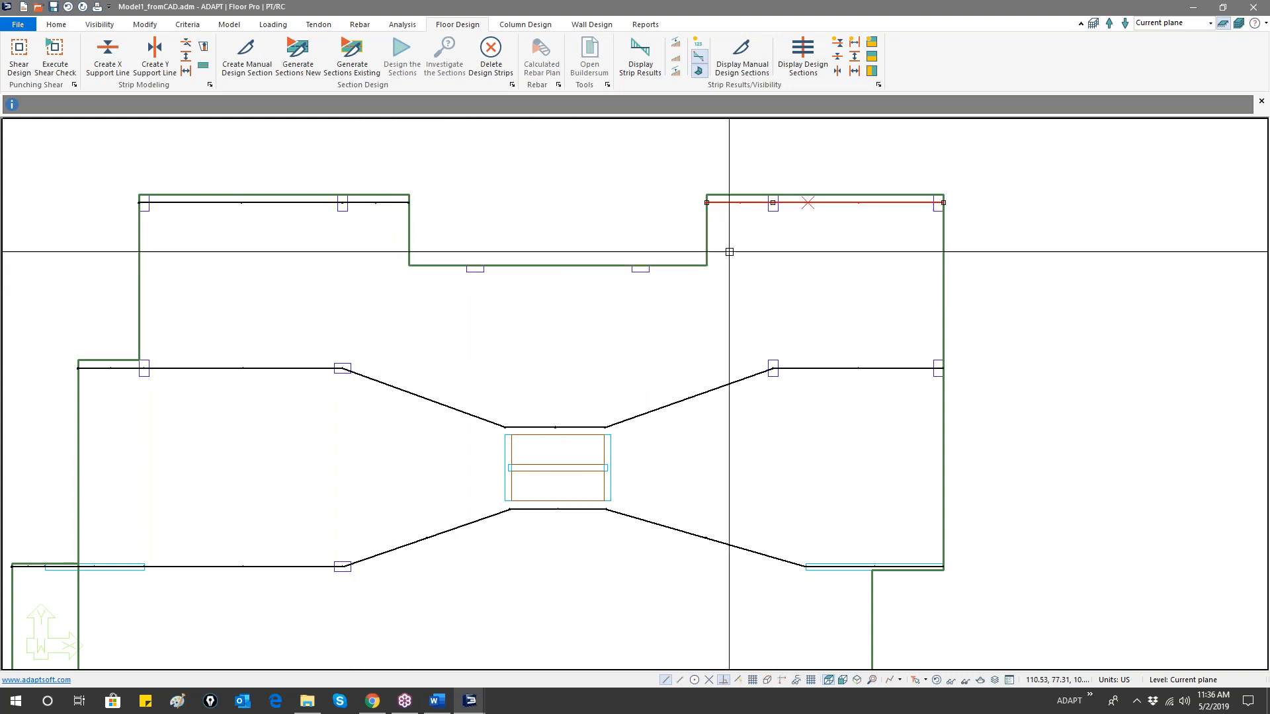
{"action": "key", "text": "Escape"}
{"action": "key", "text": "Escape"}
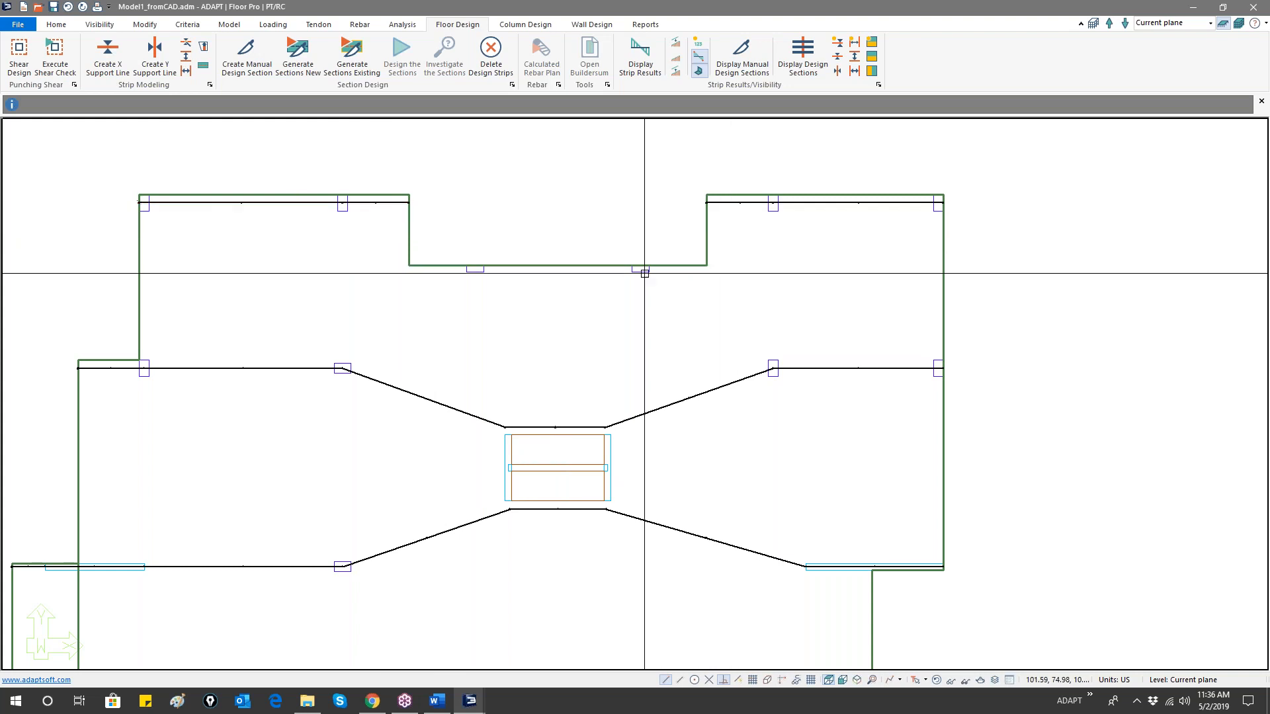
- Create two X-direction splitters running from the top recess's inner corners down past the upper-middle support line
{"action": "left_click", "coordinate": [186, 60]}
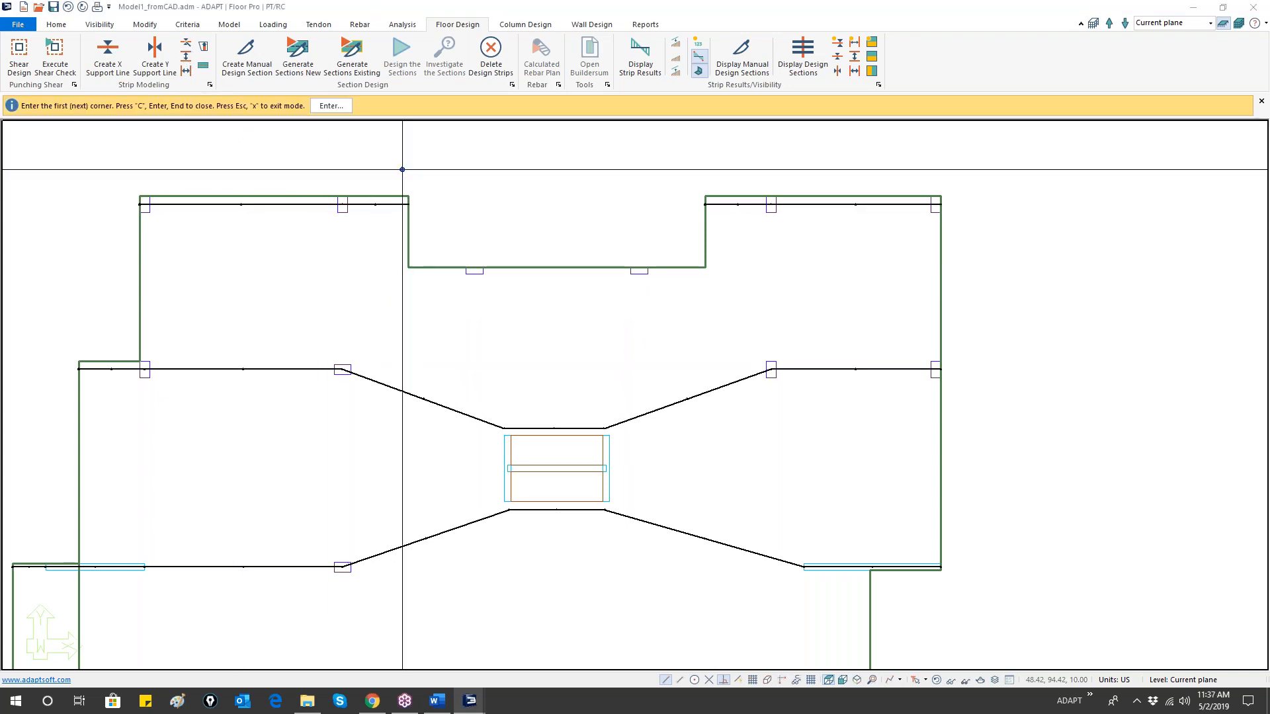
{"action": "left_click", "coordinate": [408, 268]}
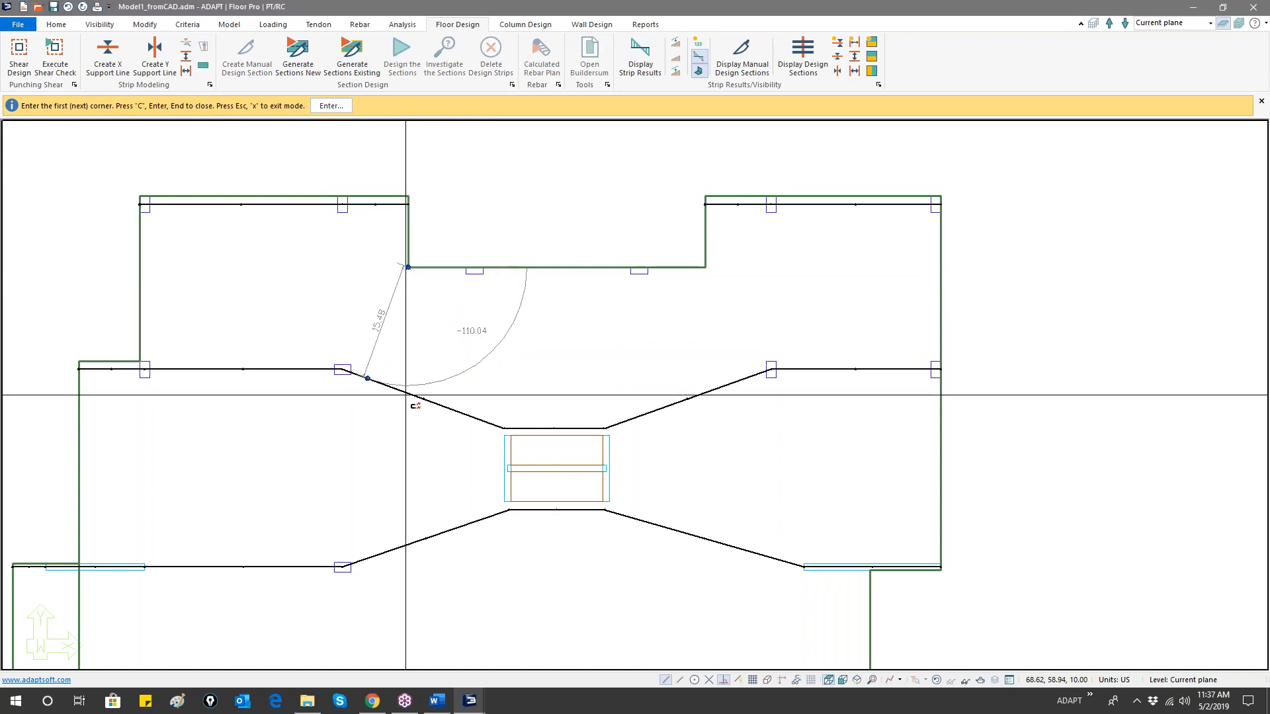
{"action": "left_click", "coordinate": [408, 421]}
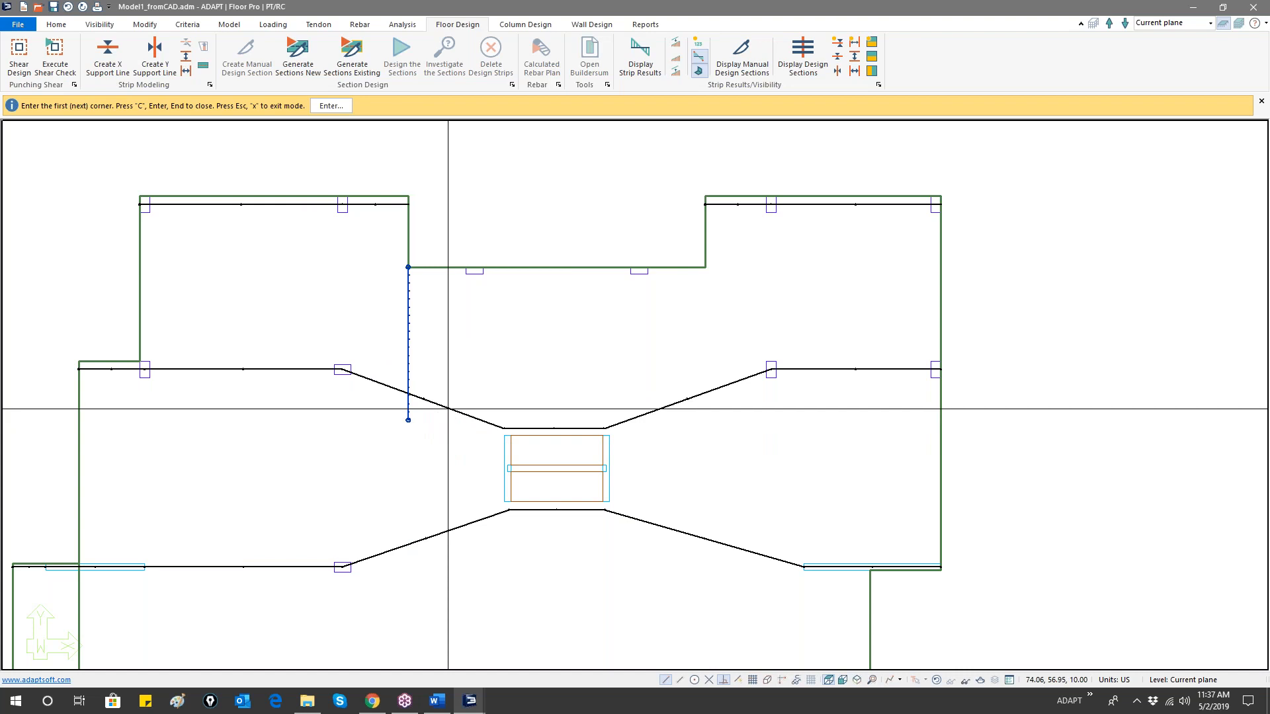
{"action": "left_click", "coordinate": [705, 269]}
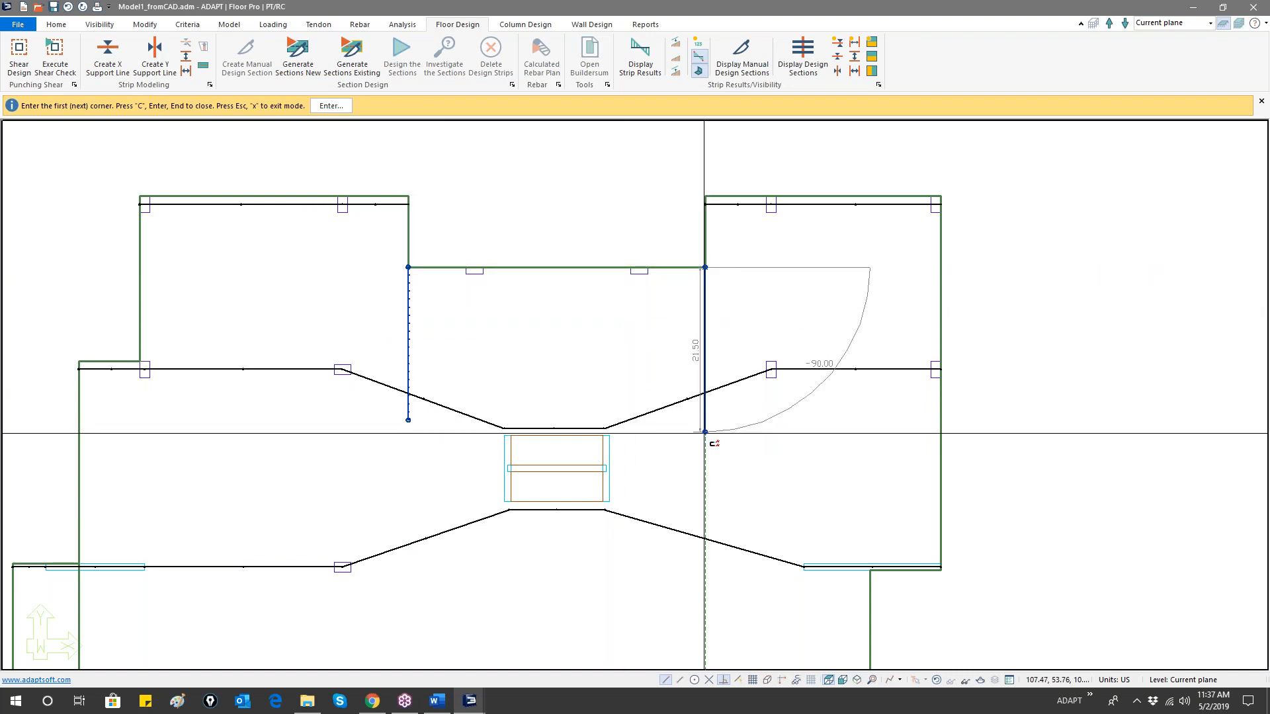
{"action": "left_click", "coordinate": [706, 433]}
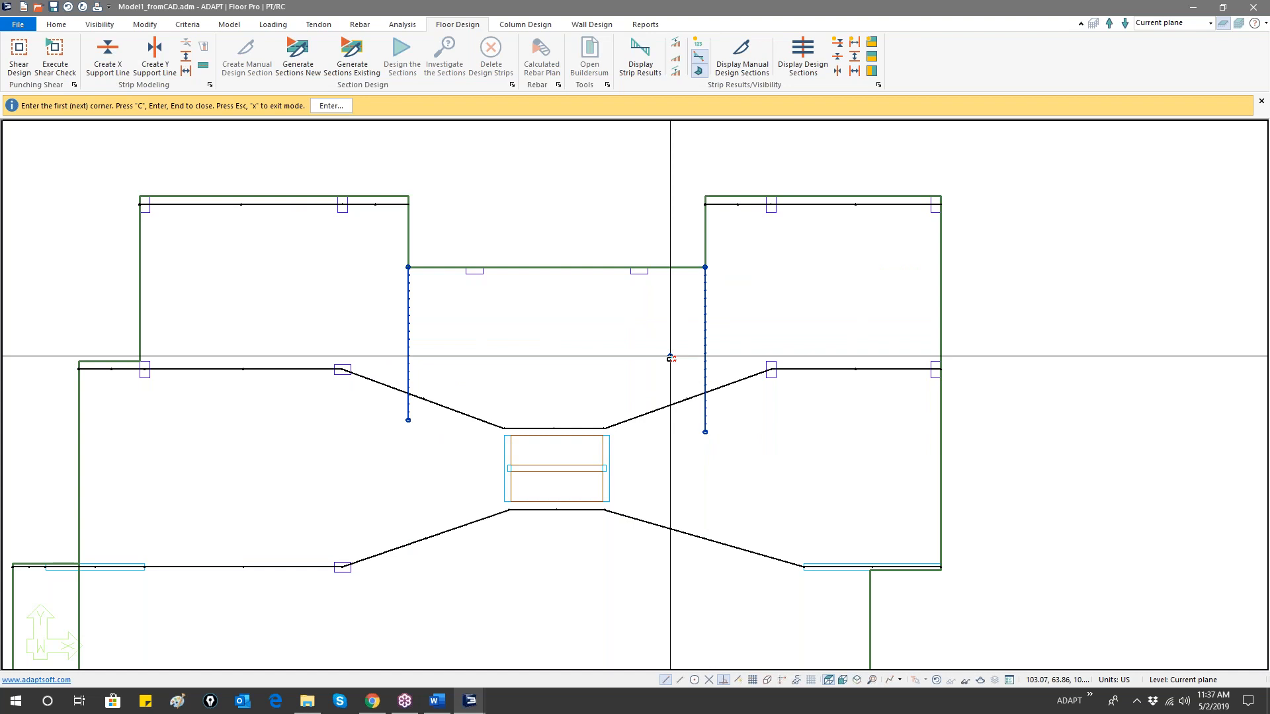
{"action": "key", "text": "Return"}
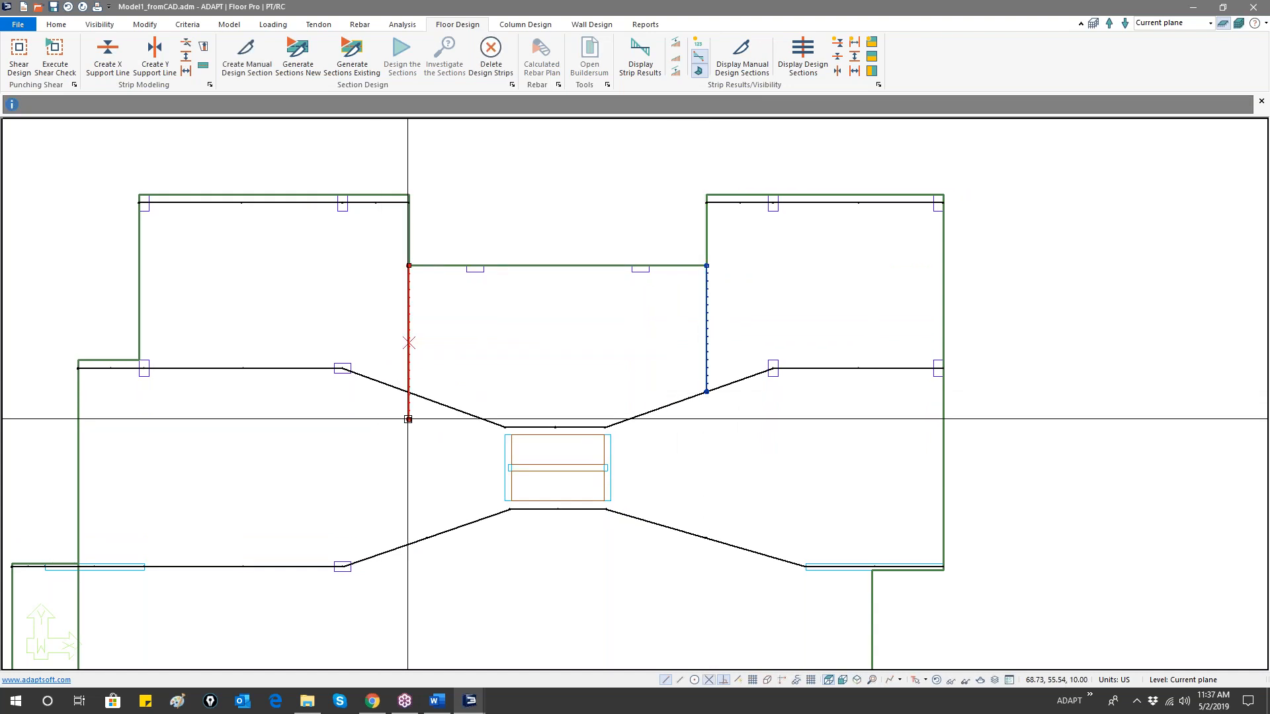
- Move the lower ends of the two recess splitters onto the upper-middle support line
{"action": "left_click", "coordinate": [409, 420]}
{"action": "key", "text": "Return"}
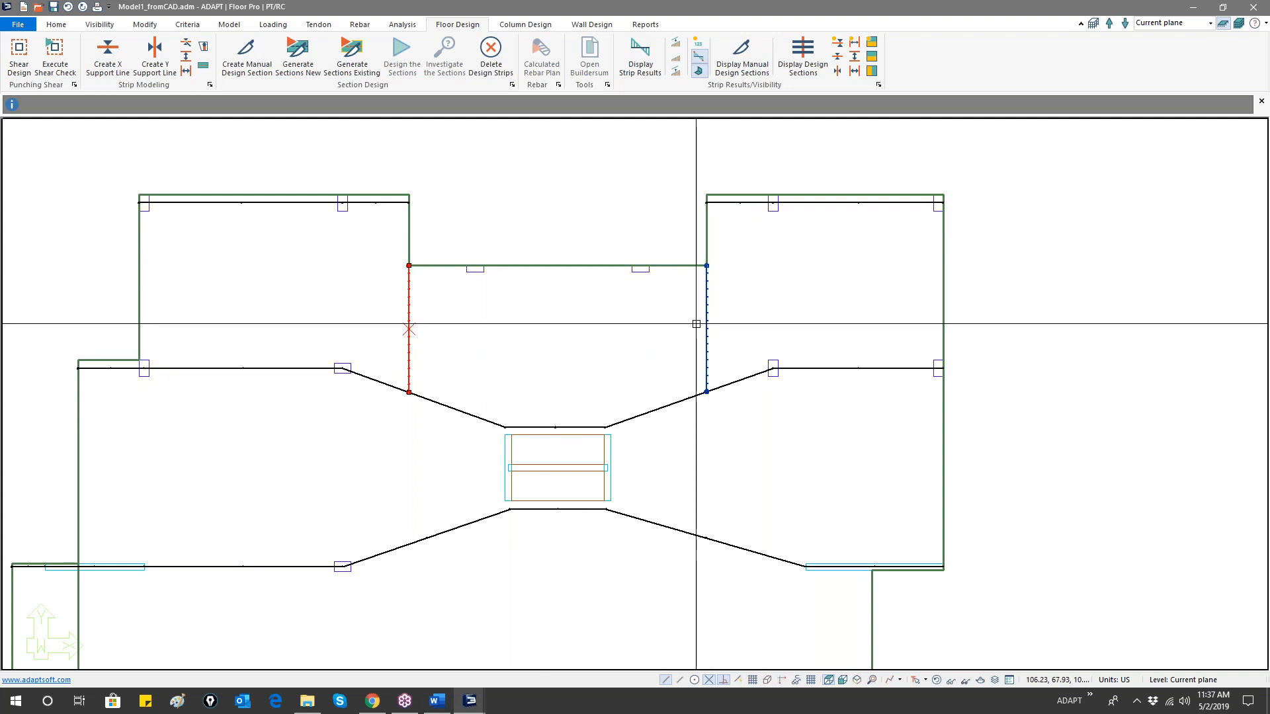
{"action": "key", "text": "Escape"}
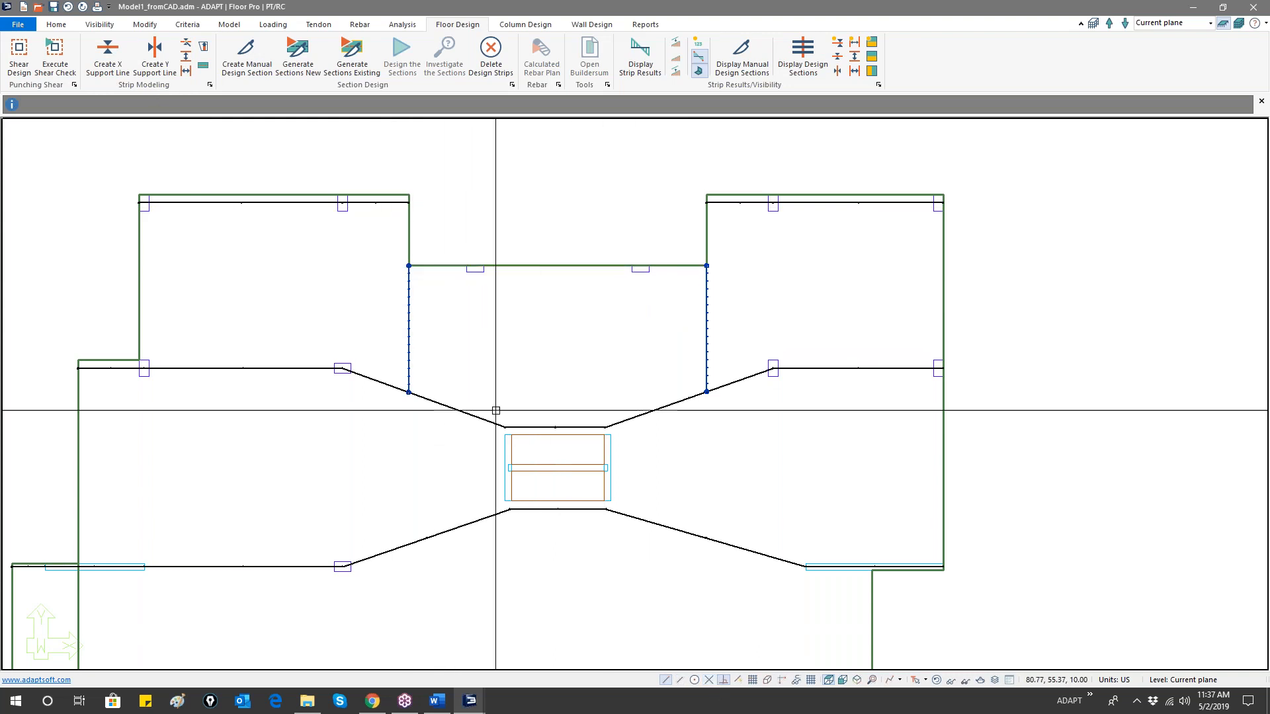
- Create an X-direction support line through the two columns along the recessed top edge, between the two splitters
{"action": "left_click", "coordinate": [666, 679]}
{"action": "left_click", "coordinate": [108, 56]}
{"action": "left_click", "coordinate": [409, 270]}
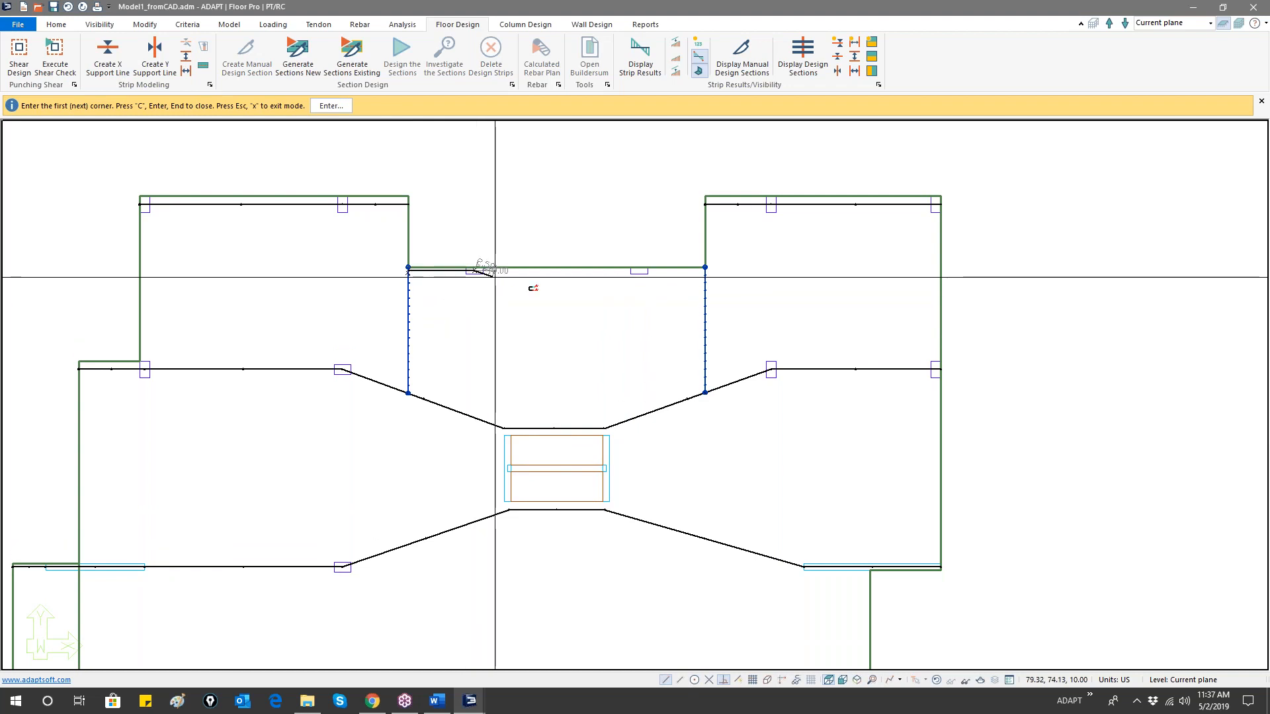
{"action": "left_click", "coordinate": [705, 268]}
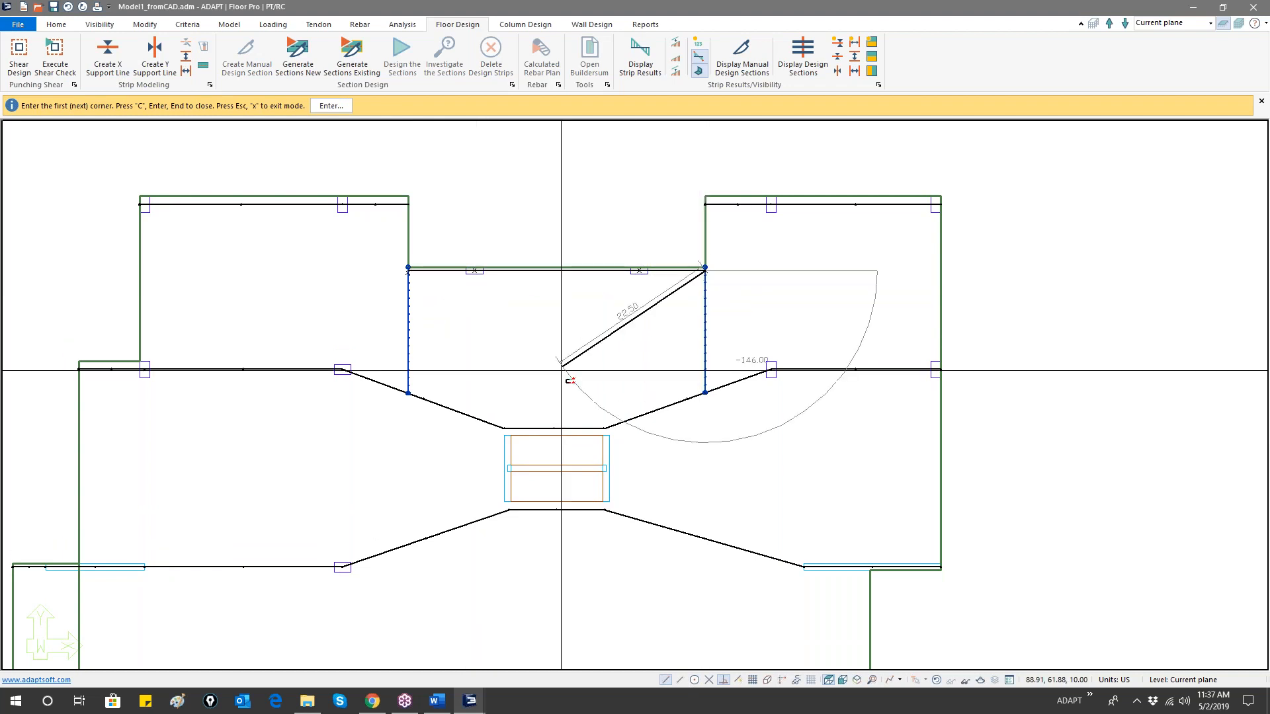
{"action": "middle_click_drag", "start_coordinate": [526, 392], "coordinate": [508, 270]}
{"action": "scroll", "coordinate": [506, 272], "scroll_direction": "down", "scroll_amount": 2}
{"action": "scroll", "coordinate": [538, 264], "scroll_direction": "down", "scroll_amount": 1}
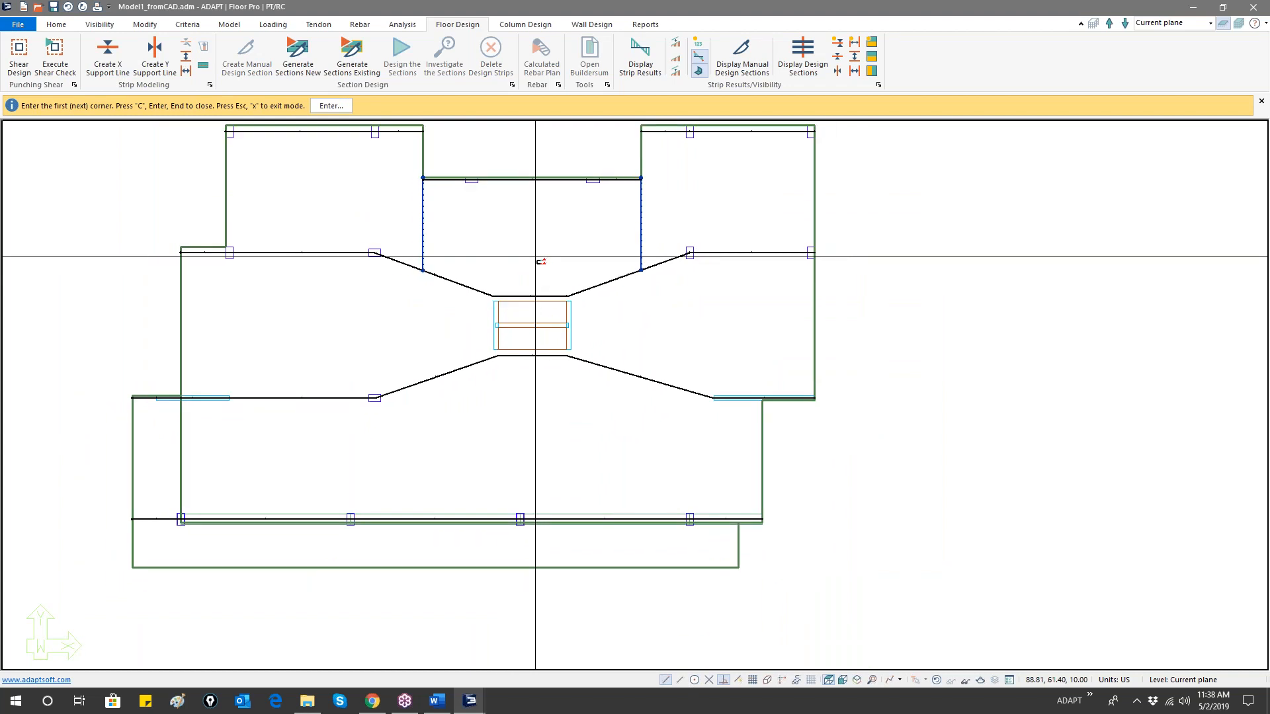
{"action": "right_click", "coordinate": [527, 249]}
{"action": "left_click", "coordinate": [544, 257]}
{"action": "middle_click_drag", "start_coordinate": [534, 248], "coordinate": [554, 284]}
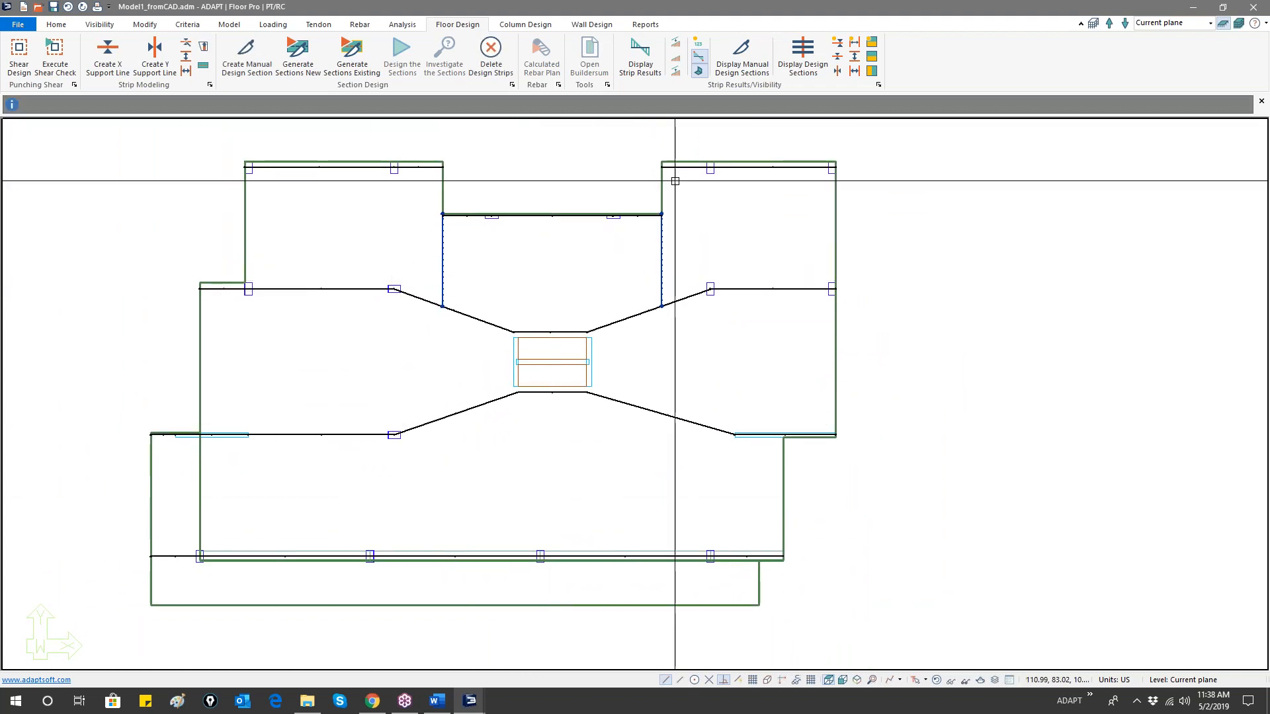
- Generate new design sections and inspect the X-direction strips and their tributary regions around the core opening
{"action": "left_click", "coordinate": [311, 69]}
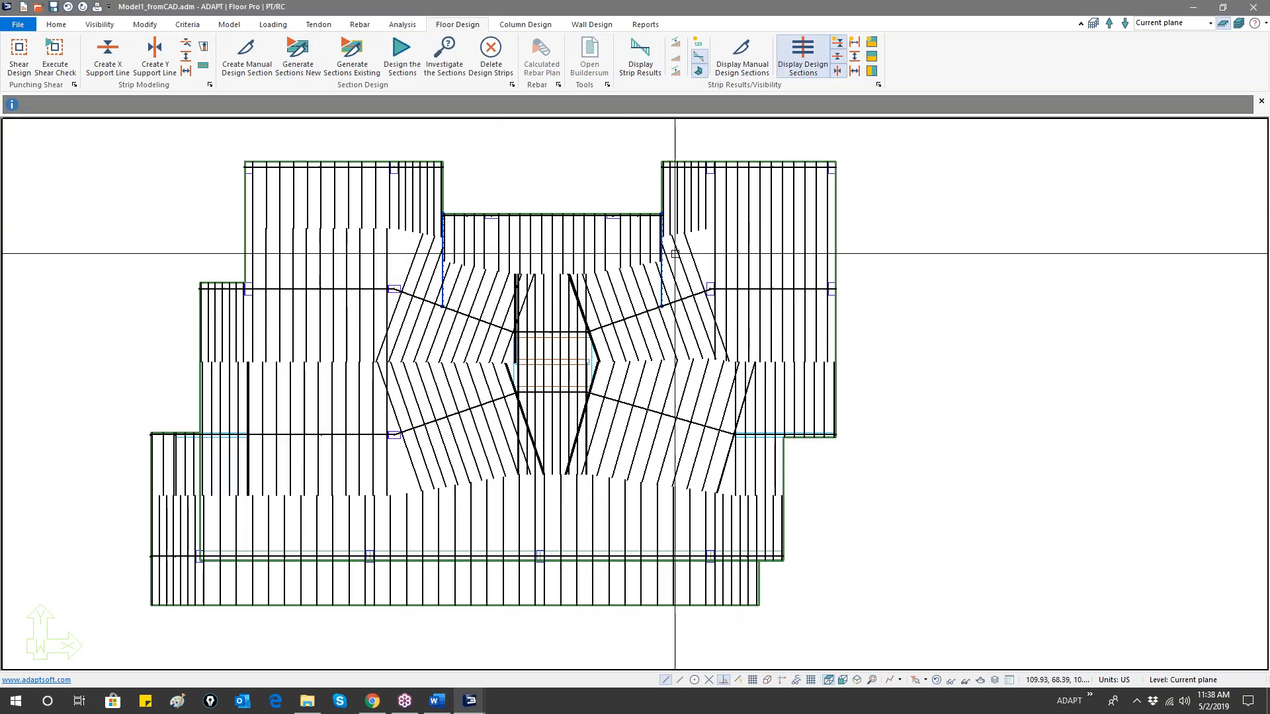
{"action": "left_click", "coordinate": [872, 56]}
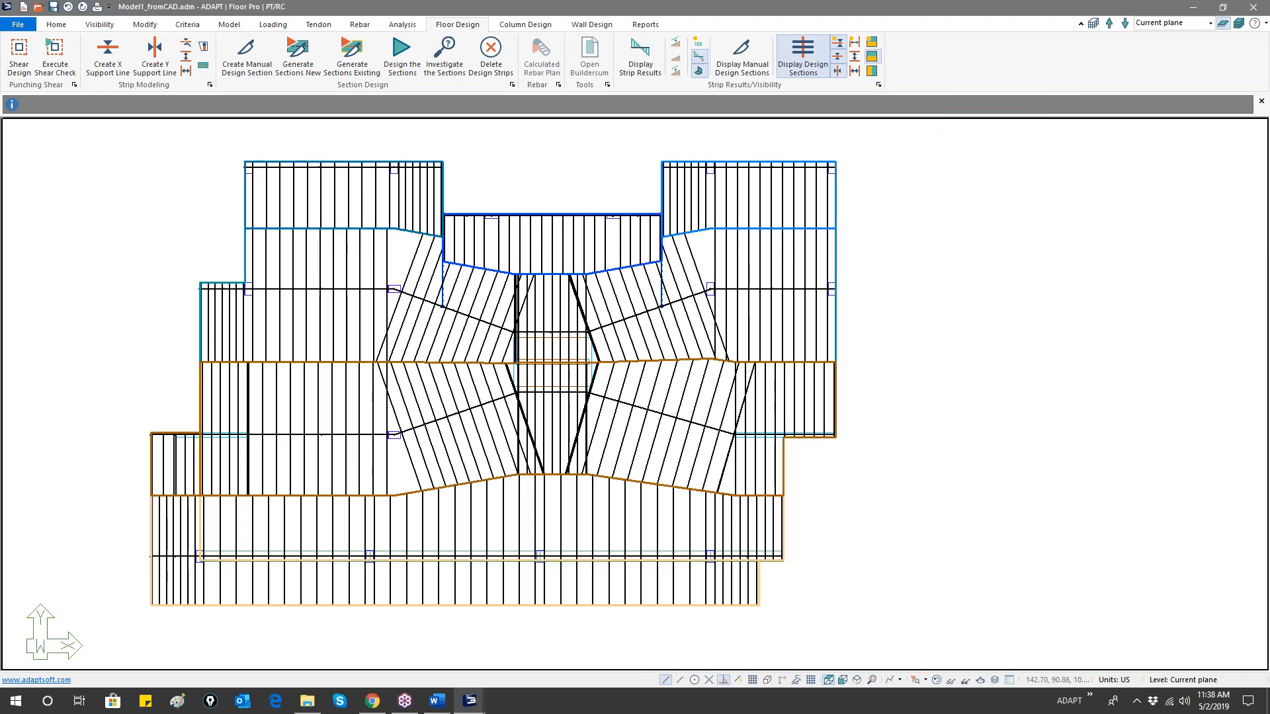
{"action": "left_click", "coordinate": [551, 349]}
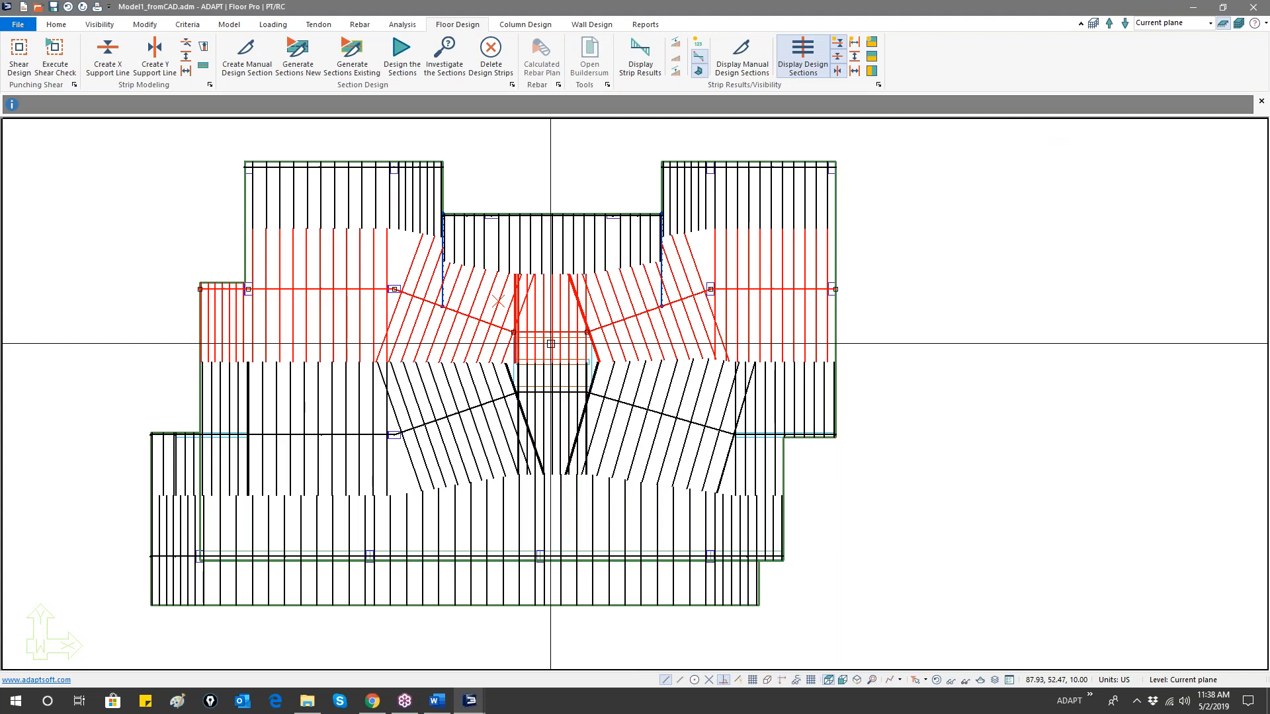
{"action": "scroll", "coordinate": [551, 349], "scroll_direction": "up", "scroll_amount": 3}
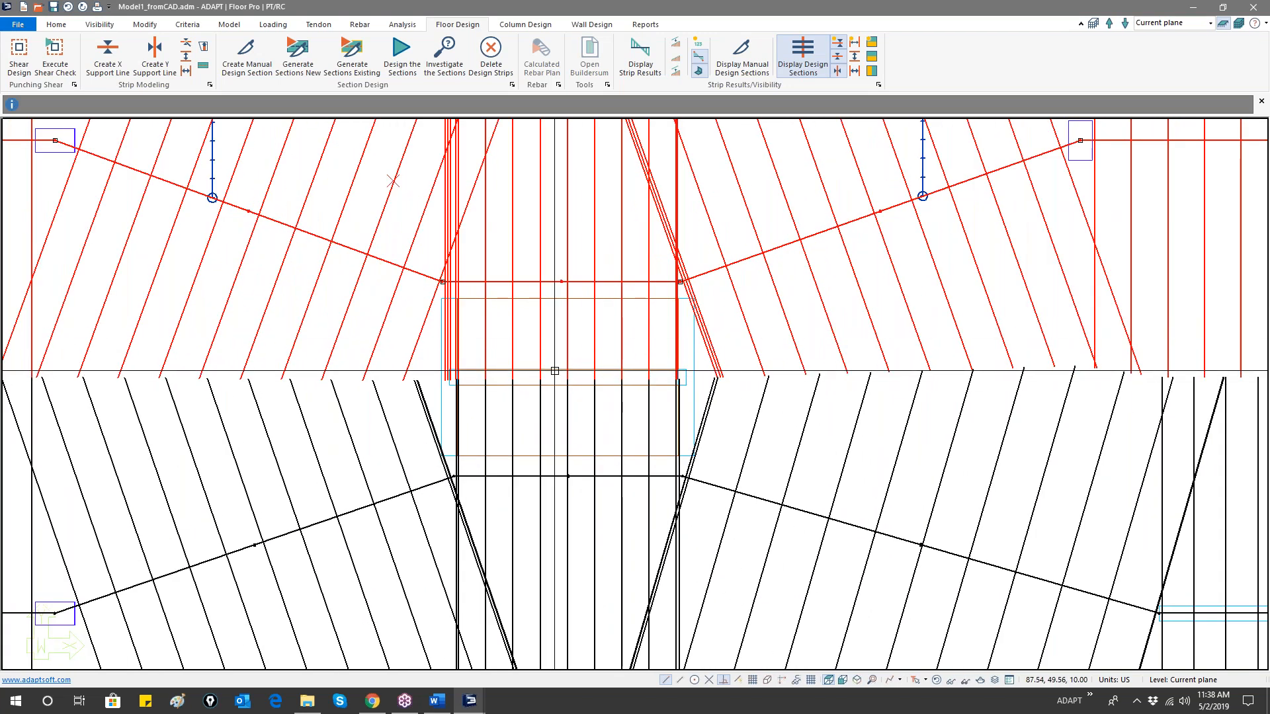
{"action": "scroll", "coordinate": [554, 371], "scroll_direction": "down", "scroll_amount": 4}
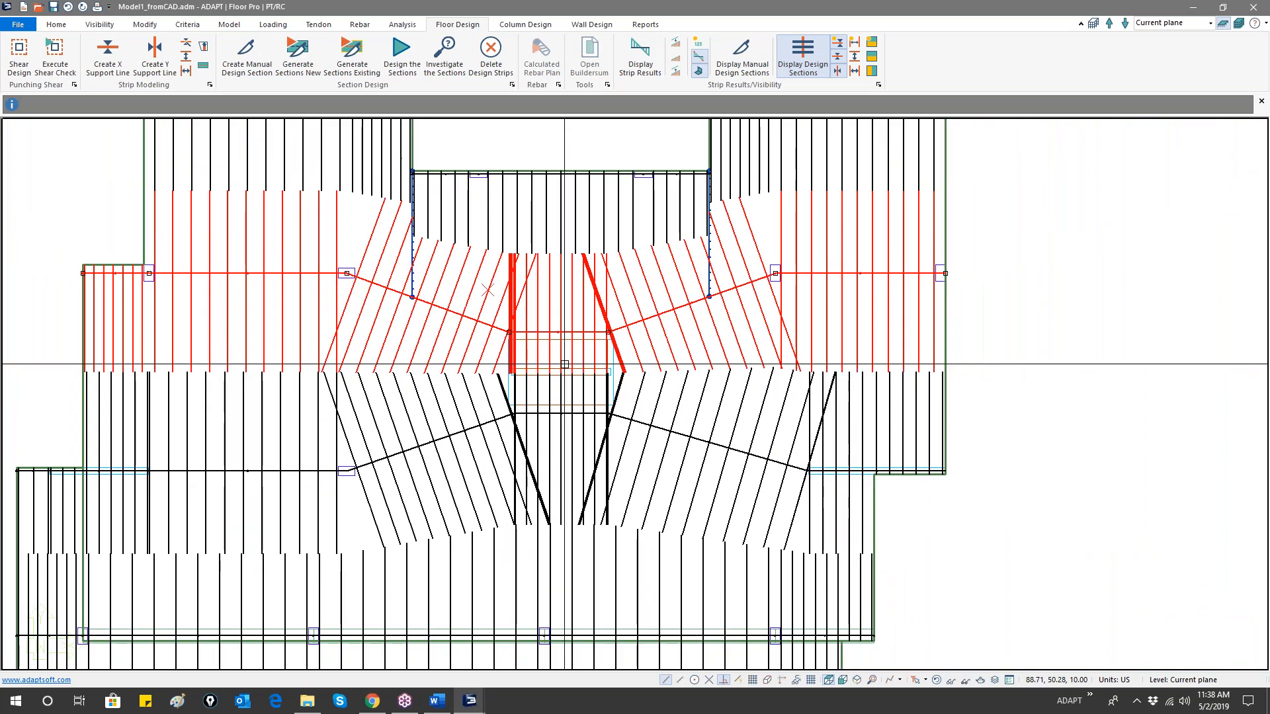
{"action": "left_click", "coordinate": [840, 70]}
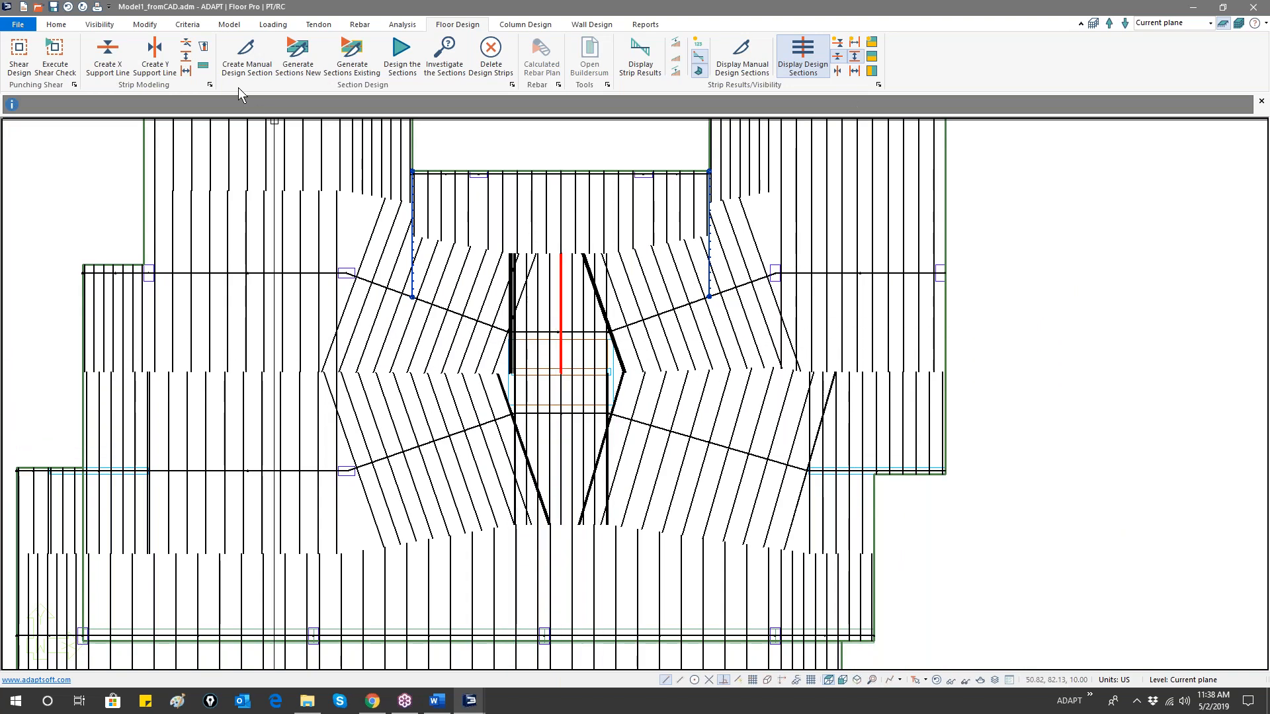
{"action": "left_click", "coordinate": [801, 65]}
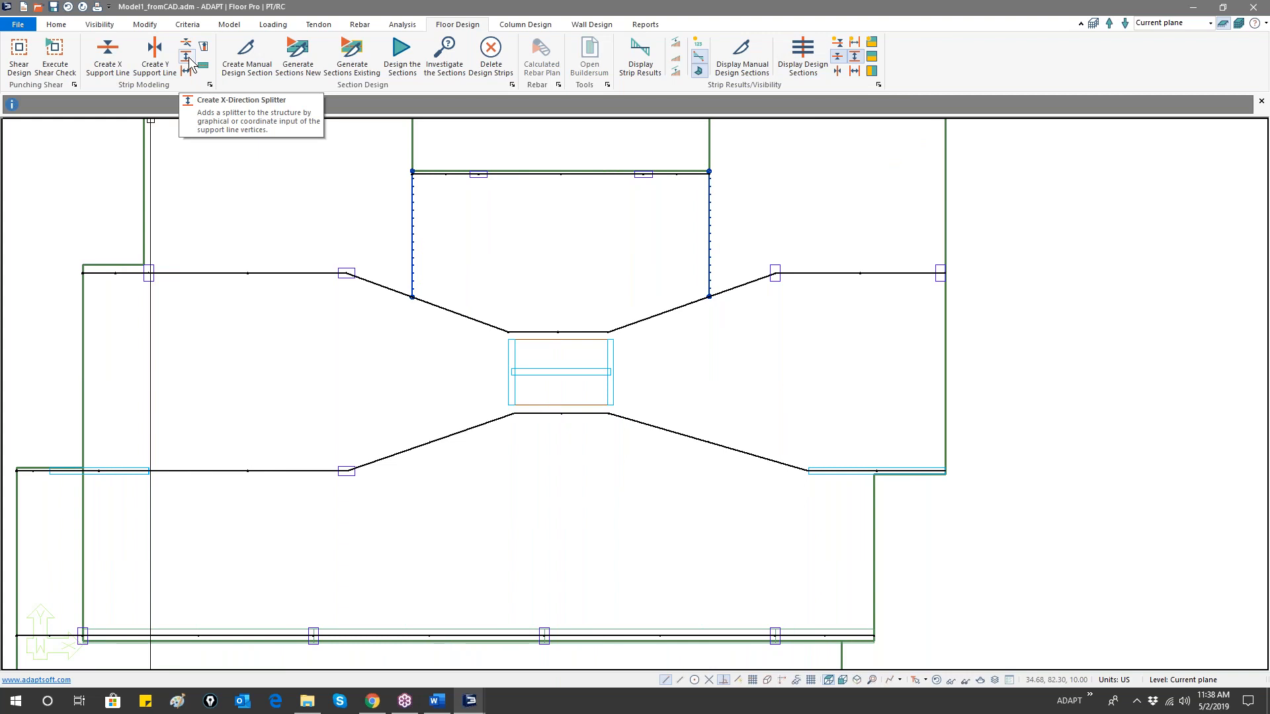
- Create X-direction splitters along all four sides of the core opening
{"action": "left_click", "coordinate": [190, 64]}
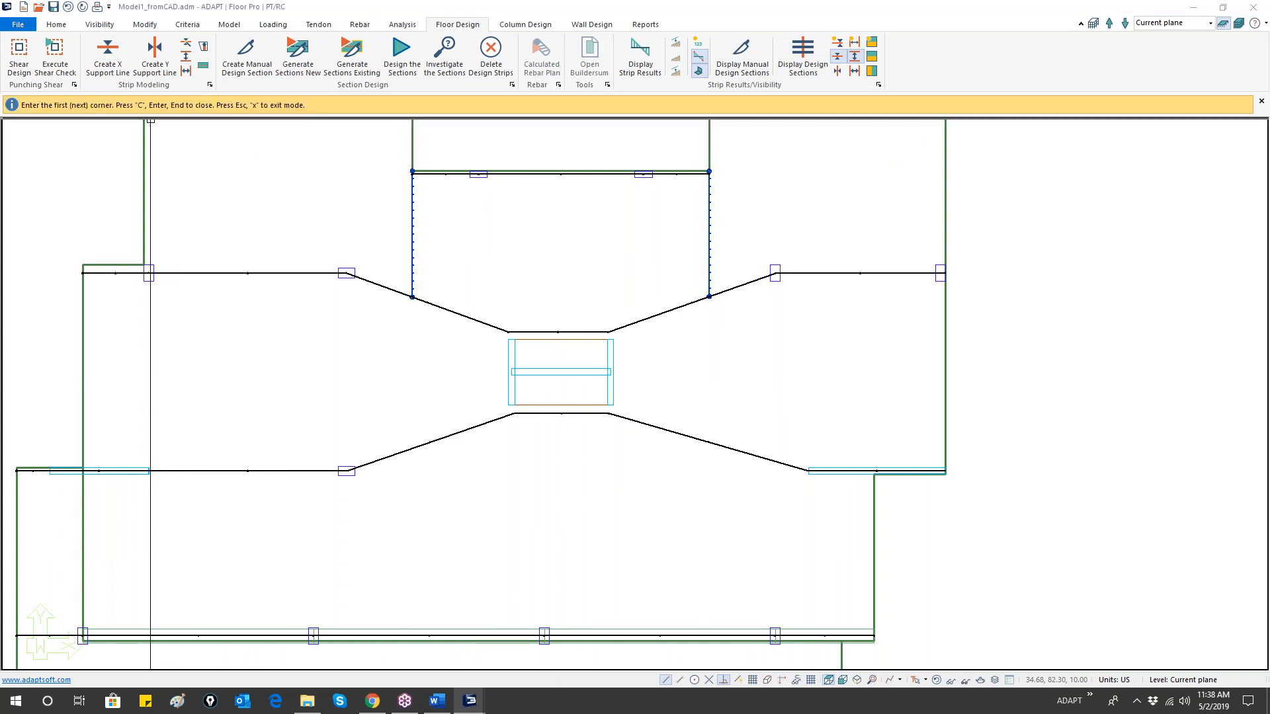
{"action": "scroll", "coordinate": [516, 344], "scroll_direction": "up", "scroll_amount": 5}
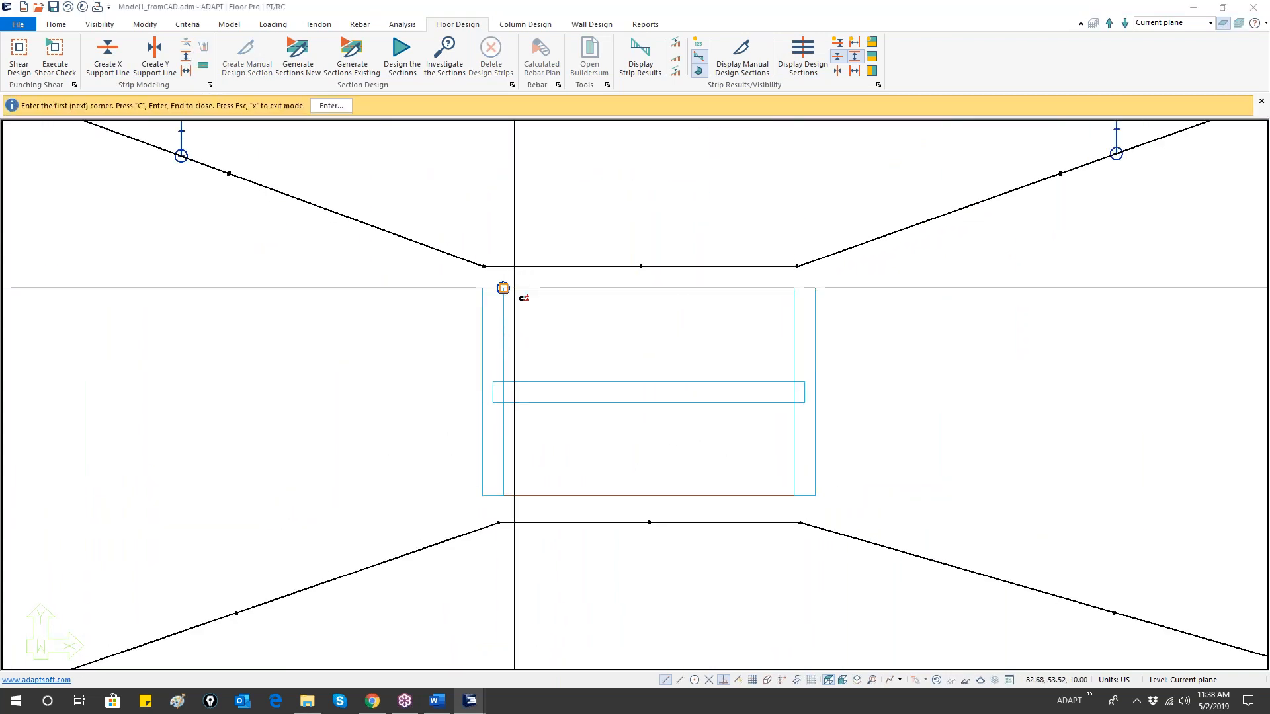
{"action": "left_click", "coordinate": [504, 288]}
{"action": "left_click", "coordinate": [794, 289]}
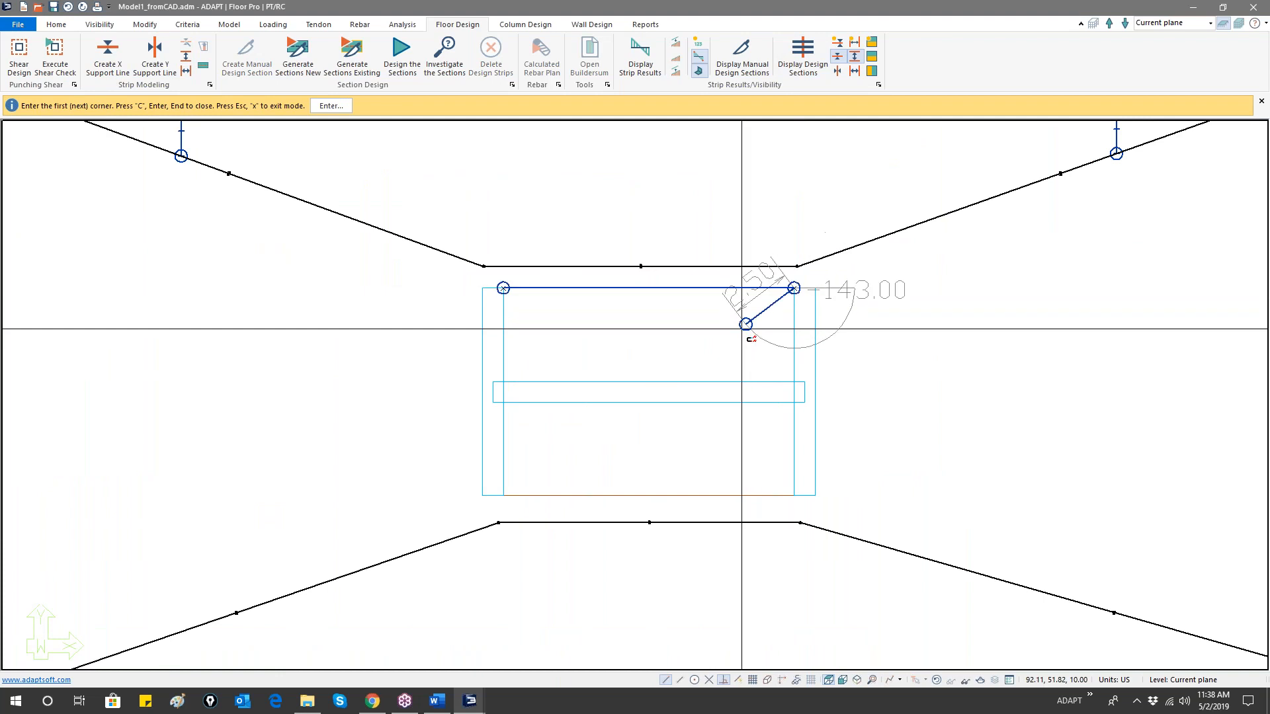
{"action": "left_click", "coordinate": [793, 496]}
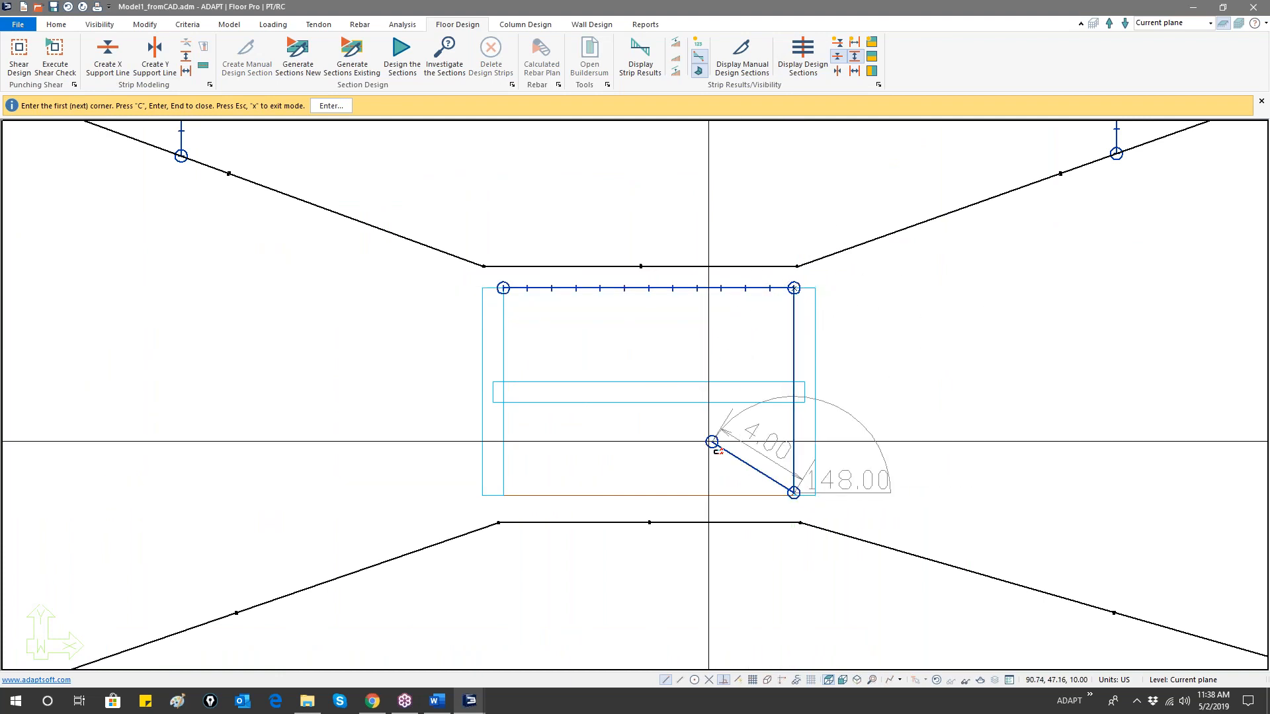
{"action": "key", "text": "ctrl+z"}
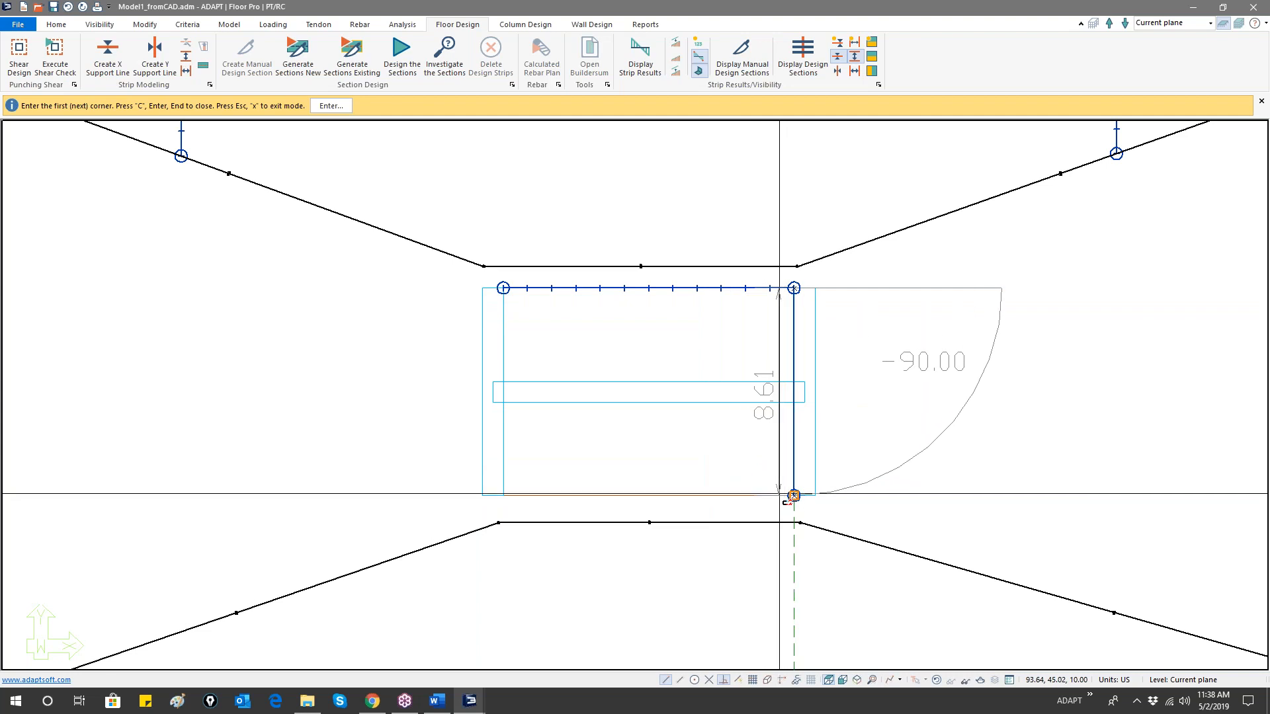
{"action": "left_click", "coordinate": [794, 495]}
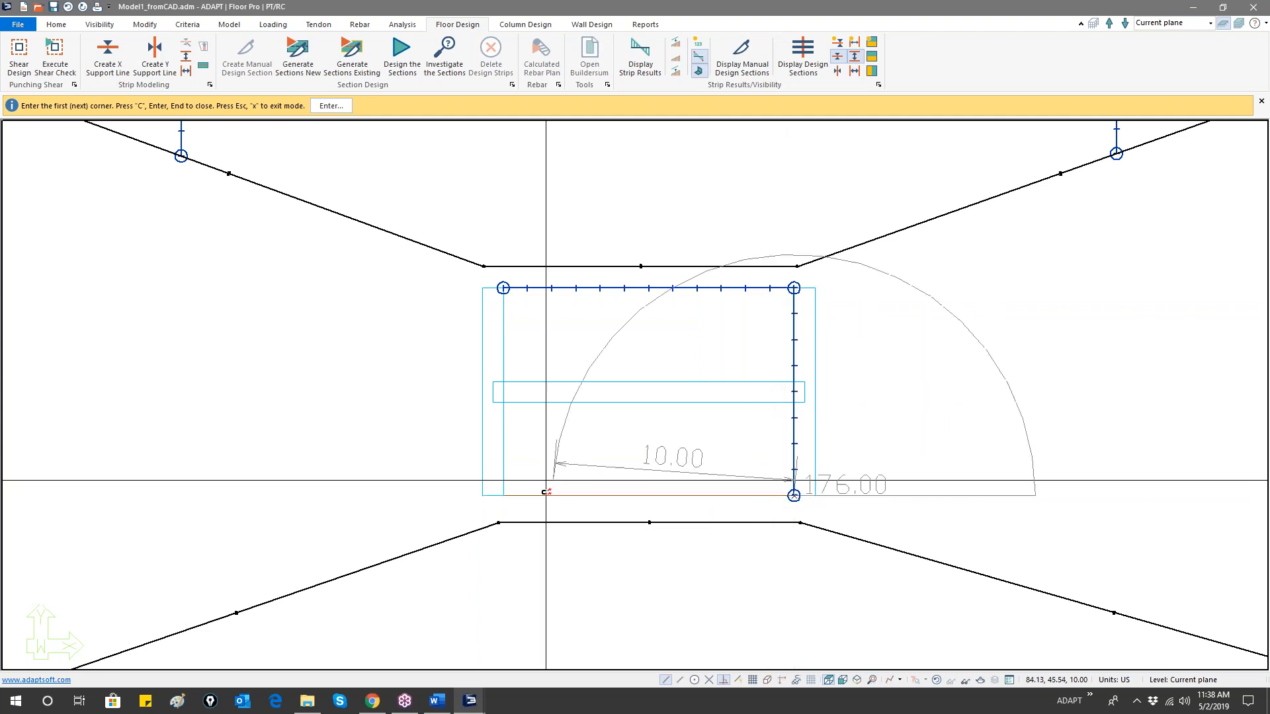
{"action": "left_click", "coordinate": [517, 500]}
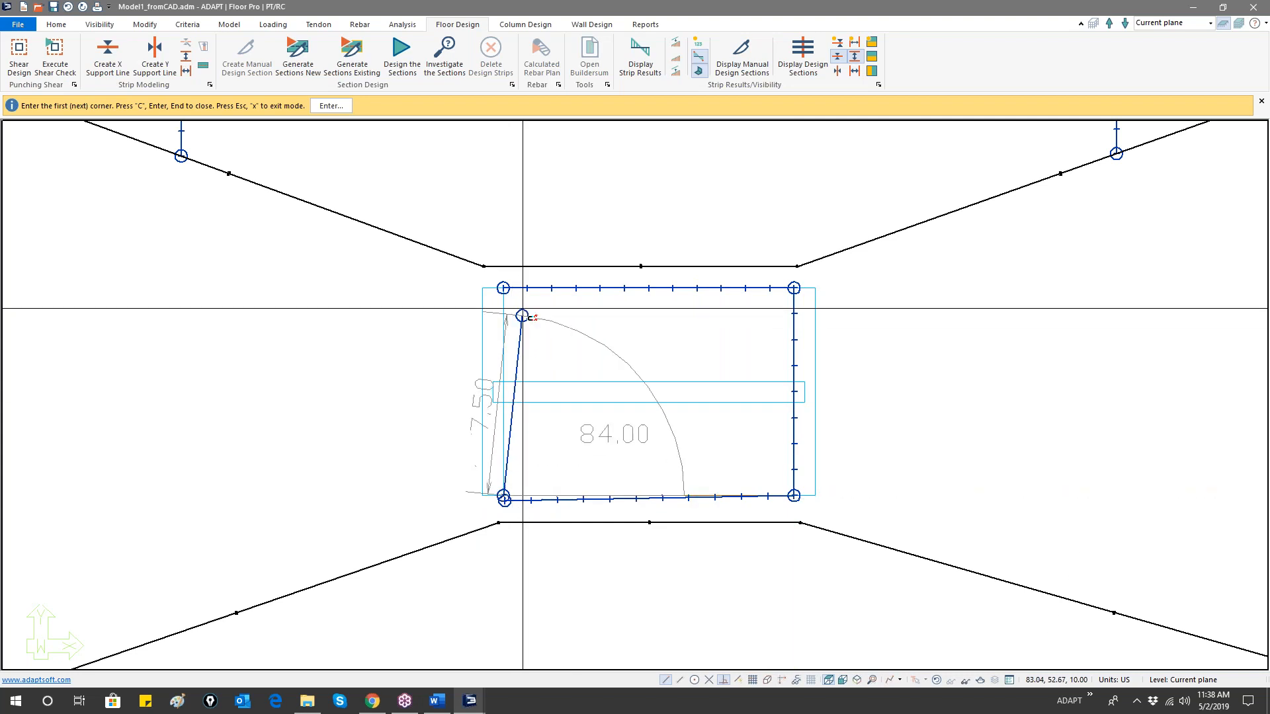
{"action": "left_click", "coordinate": [503, 287]}
{"action": "right_click", "coordinate": [546, 338]}
{"action": "left_click", "coordinate": [551, 344]}
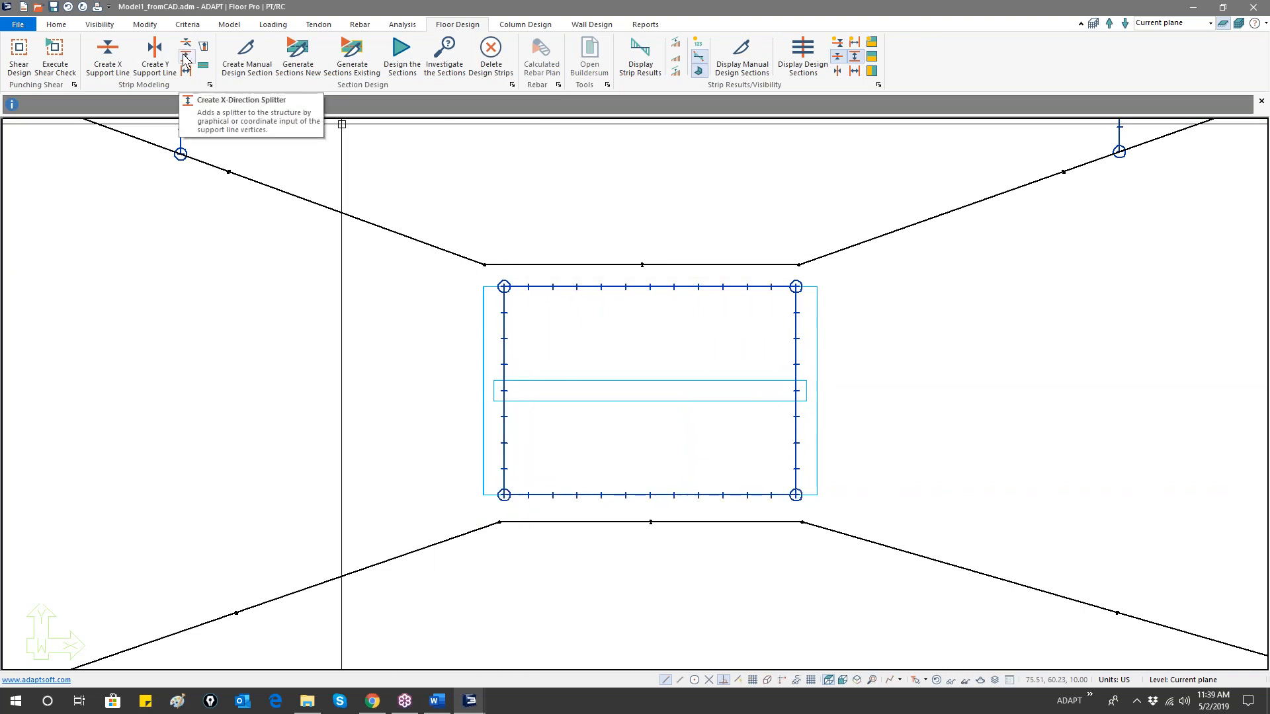
- Add short X-direction splitters from the core opening's four corners to the support lines above and below it
{"action": "left_click", "coordinate": [186, 59]}
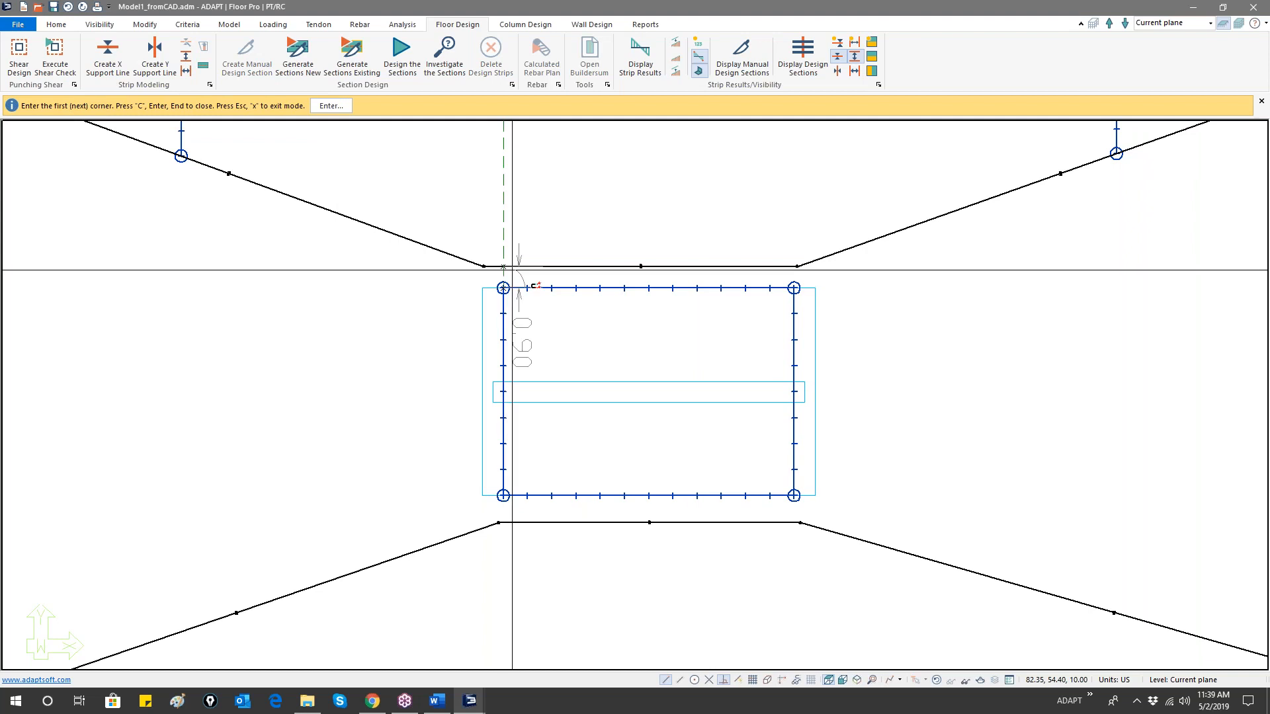
{"action": "left_click", "coordinate": [512, 270]}
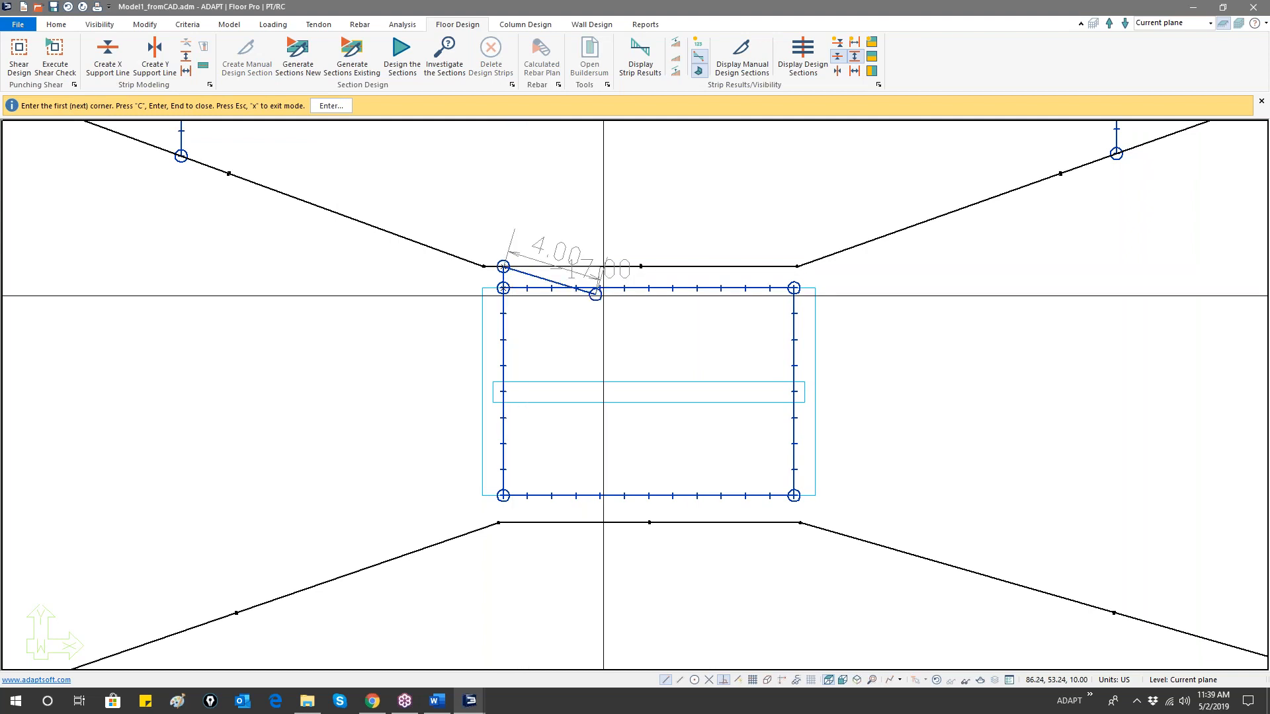
{"action": "left_click", "coordinate": [794, 266]}
{"action": "left_click", "coordinate": [794, 522]}
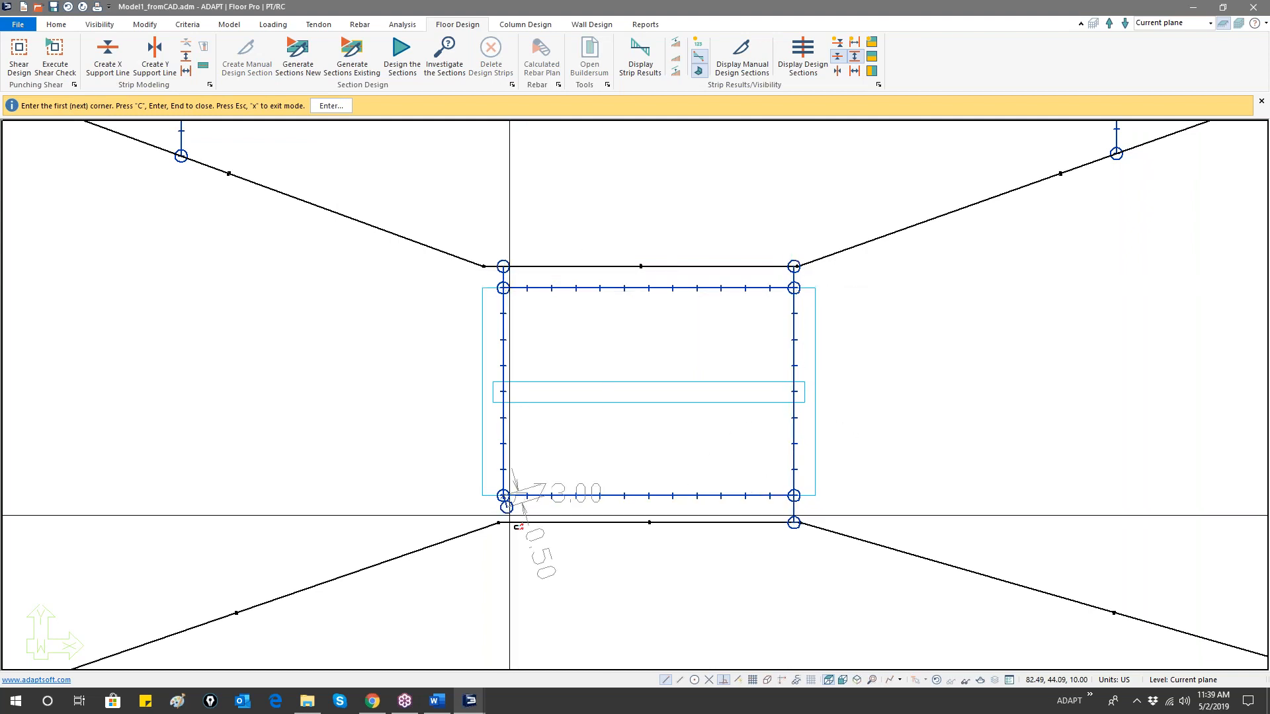
{"action": "left_click", "coordinate": [505, 521]}
{"action": "right_click", "coordinate": [551, 446]}
{"action": "left_click", "coordinate": [572, 459]}
{"action": "scroll", "coordinate": [543, 483], "scroll_direction": "down", "scroll_amount": 4}
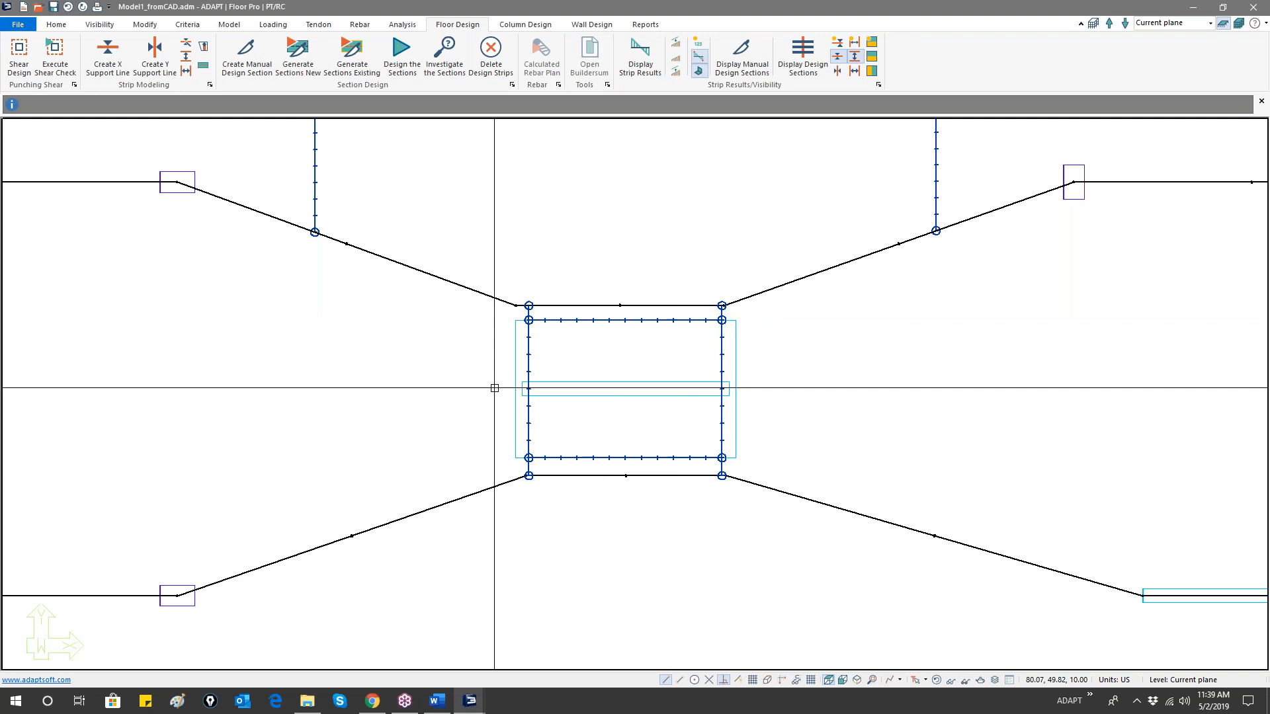
- Regenerate the design sections and display the X-direction sections to check how they split at the core opening
{"action": "left_click", "coordinate": [352, 53]}
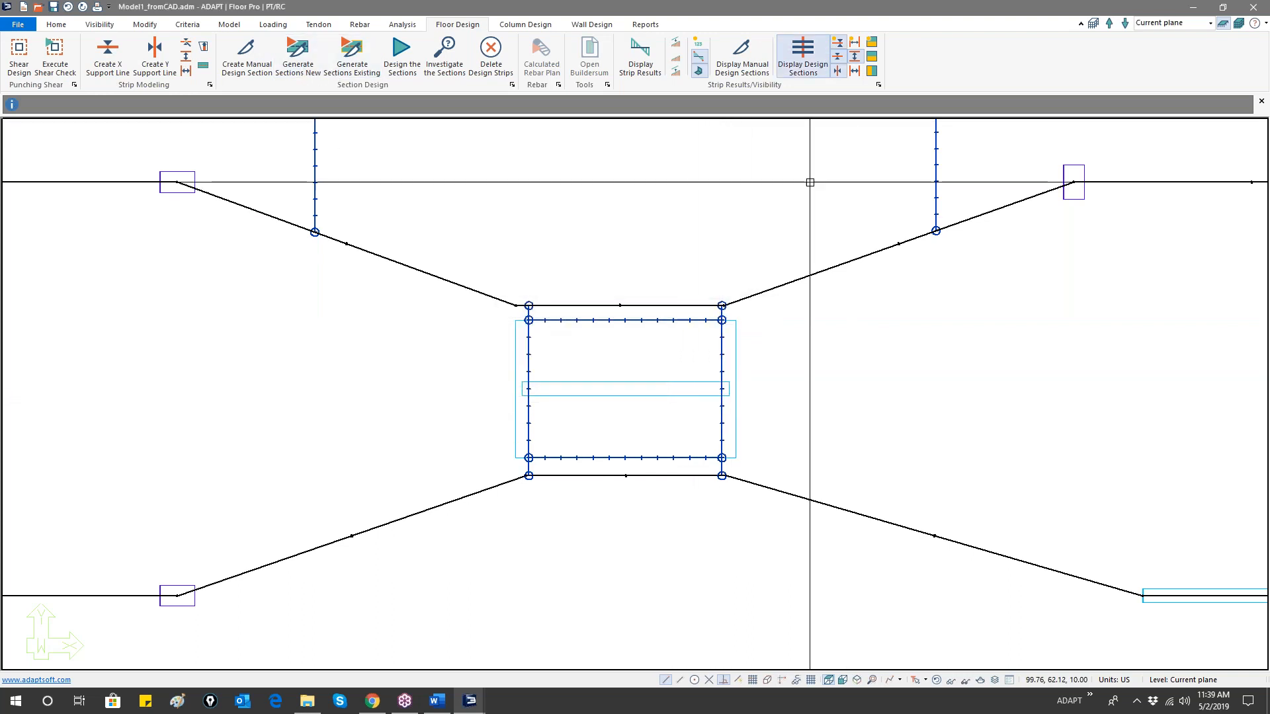
{"action": "left_click", "coordinate": [813, 66]}
{"action": "scroll", "coordinate": [598, 334], "scroll_direction": "down", "scroll_amount": 3}
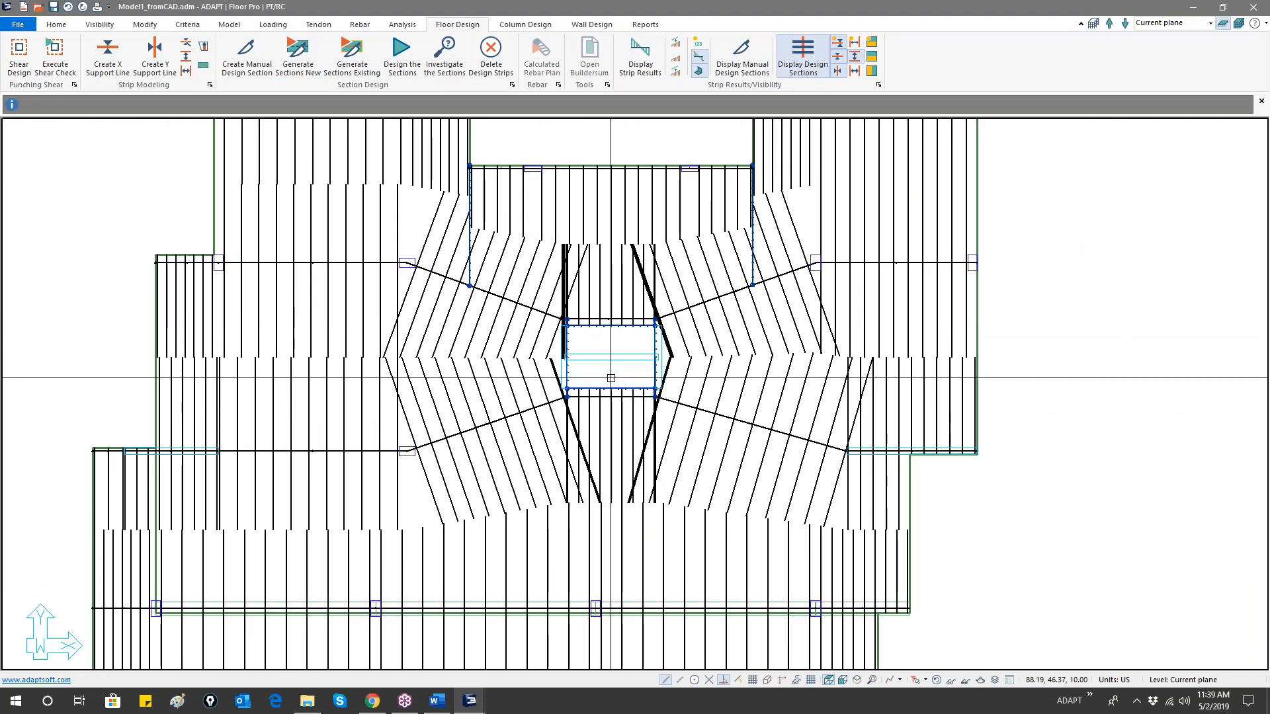
{"action": "scroll", "coordinate": [612, 368], "scroll_direction": "down", "scroll_amount": 2}
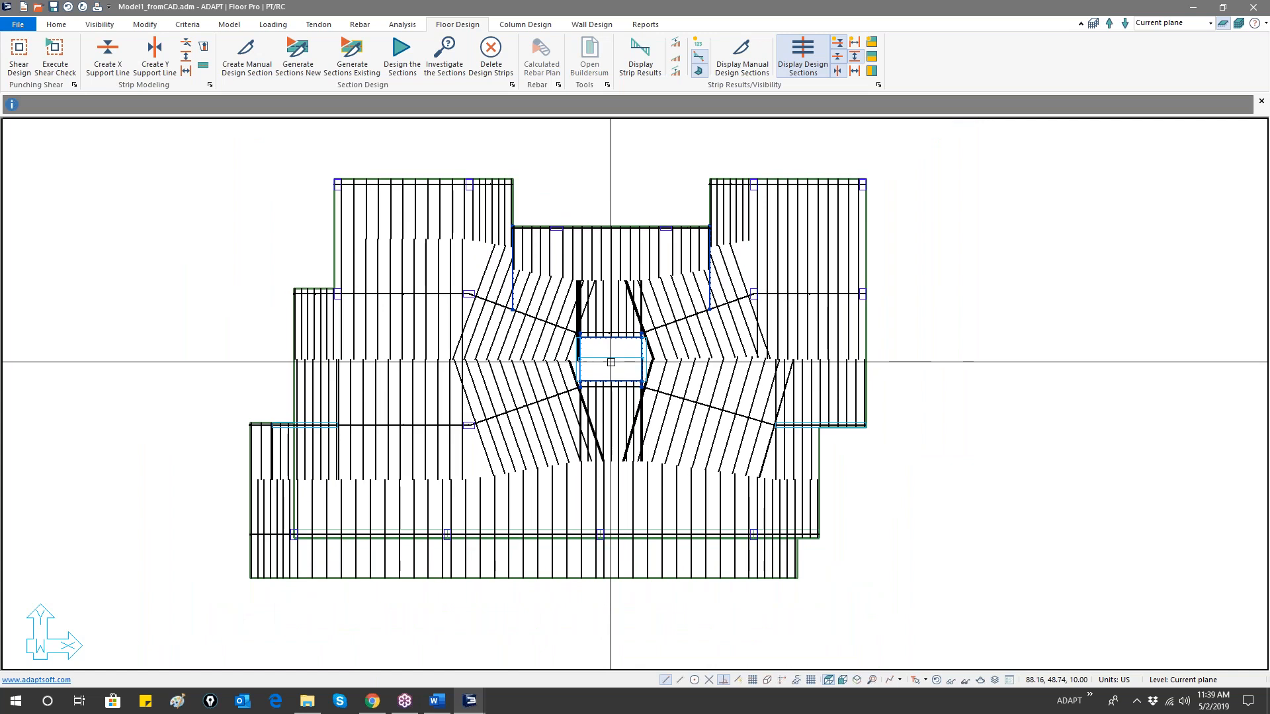
- Hide the X-direction support lines and their design sections, keeping the splitters around the core displayed
{"action": "left_click", "coordinate": [819, 61]}
{"action": "scroll", "coordinate": [609, 367], "scroll_direction": "up", "scroll_amount": 6}
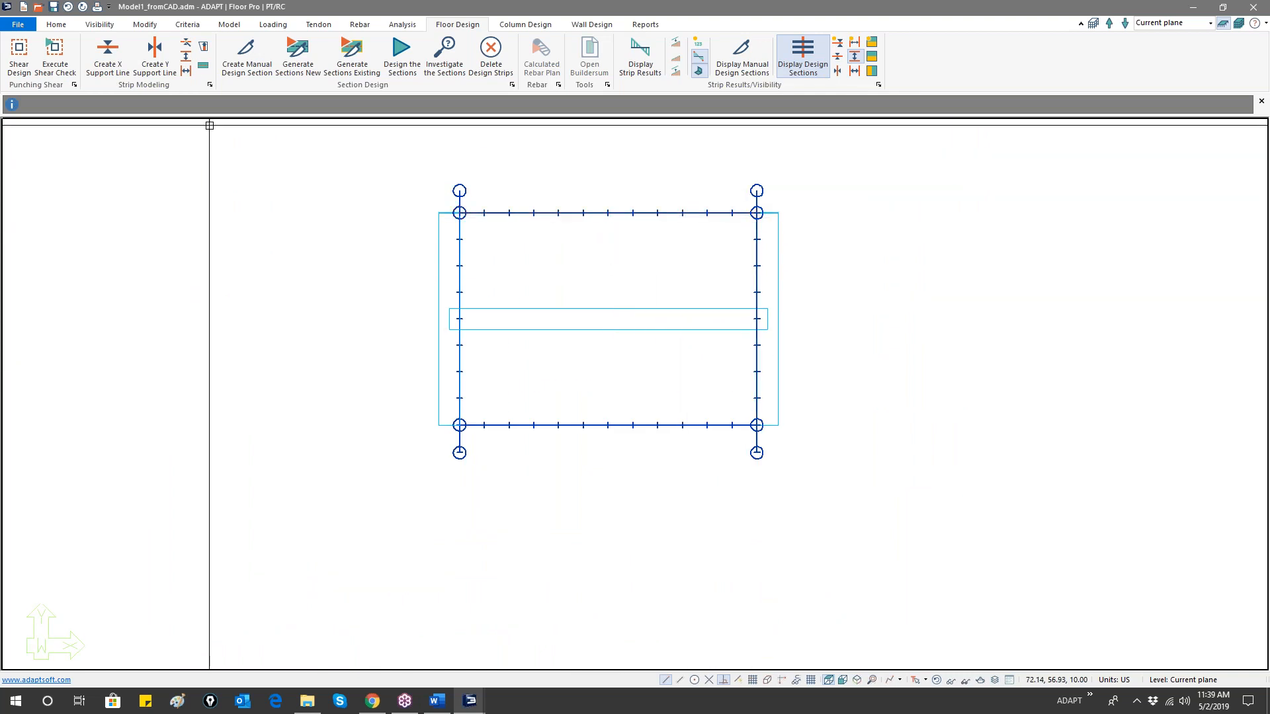
- Create a multi-segment X-direction splitter running through four points in the open slab area left of the core opening
{"action": "left_click", "coordinate": [187, 59]}
{"action": "left_click", "coordinate": [175, 203]}
{"action": "left_click", "coordinate": [347, 208]}
{"action": "left_click", "coordinate": [323, 379]}
{"action": "left_click", "coordinate": [166, 410]}
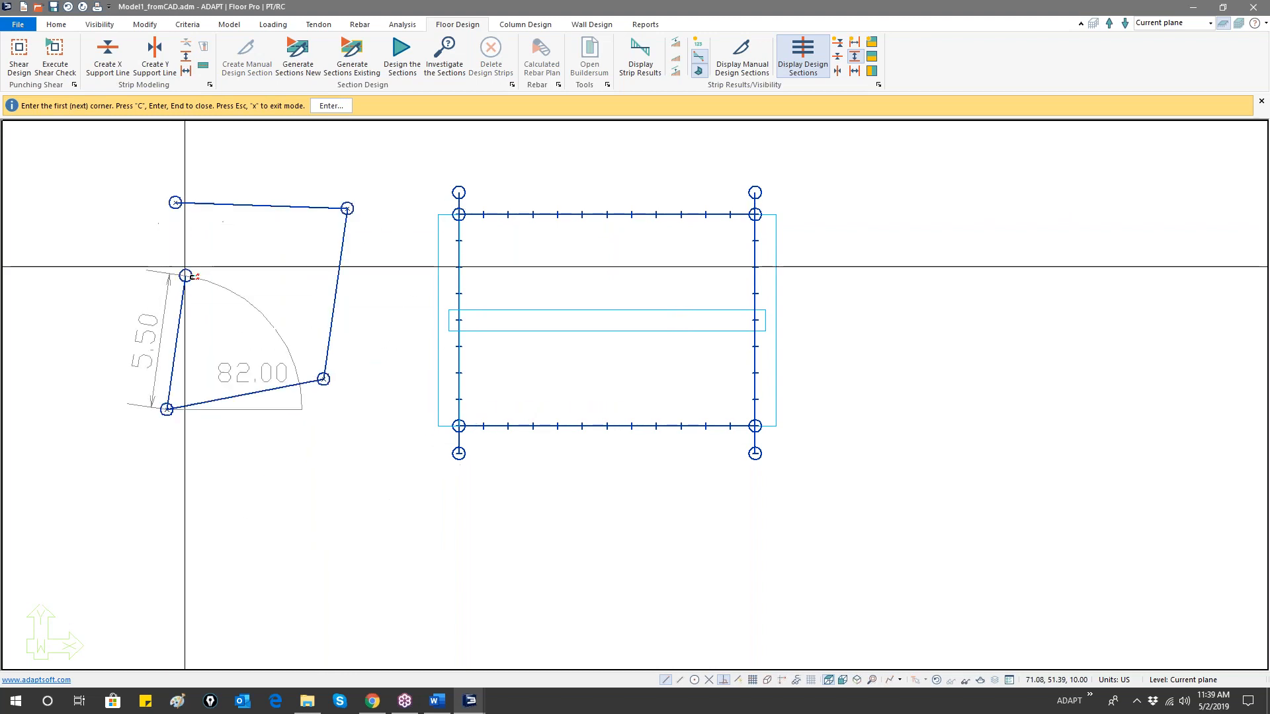
{"action": "right_click", "coordinate": [191, 251]}
{"action": "left_click", "coordinate": [218, 259]}
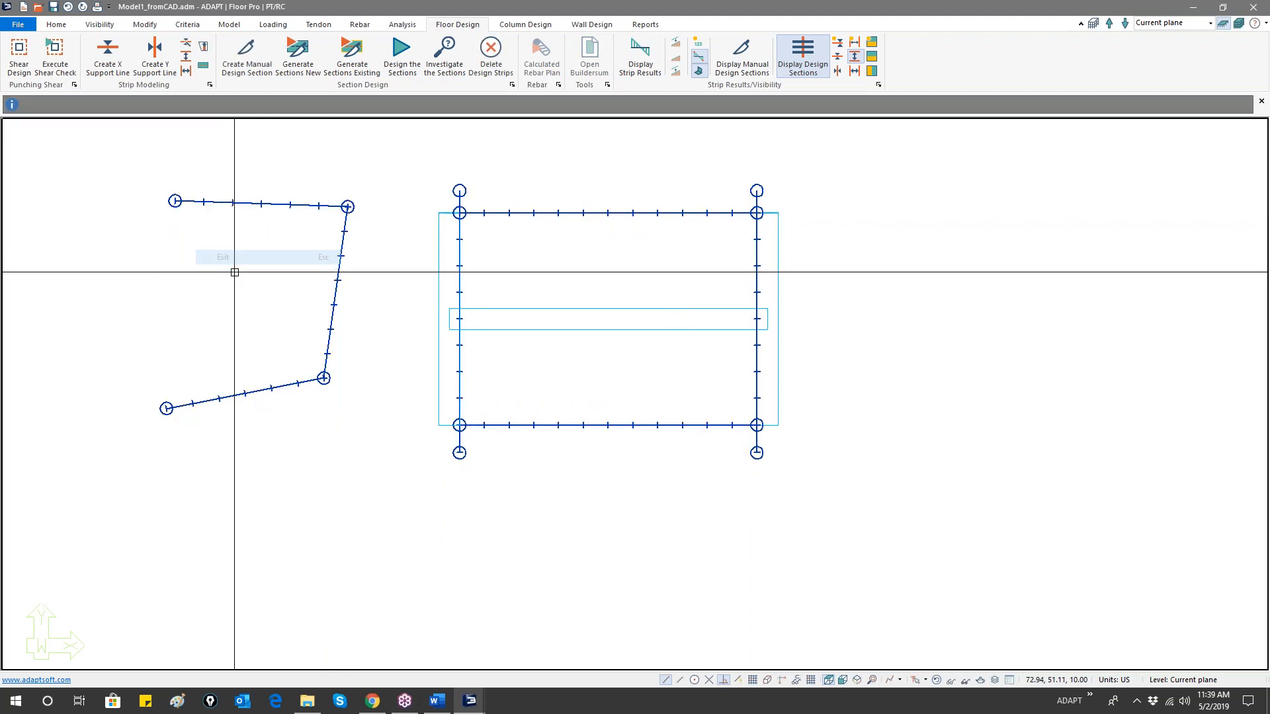
- Delete the trial multi-segment splitter left of the core opening, keeping the splitters around the core
{"action": "left_click", "coordinate": [252, 204]}
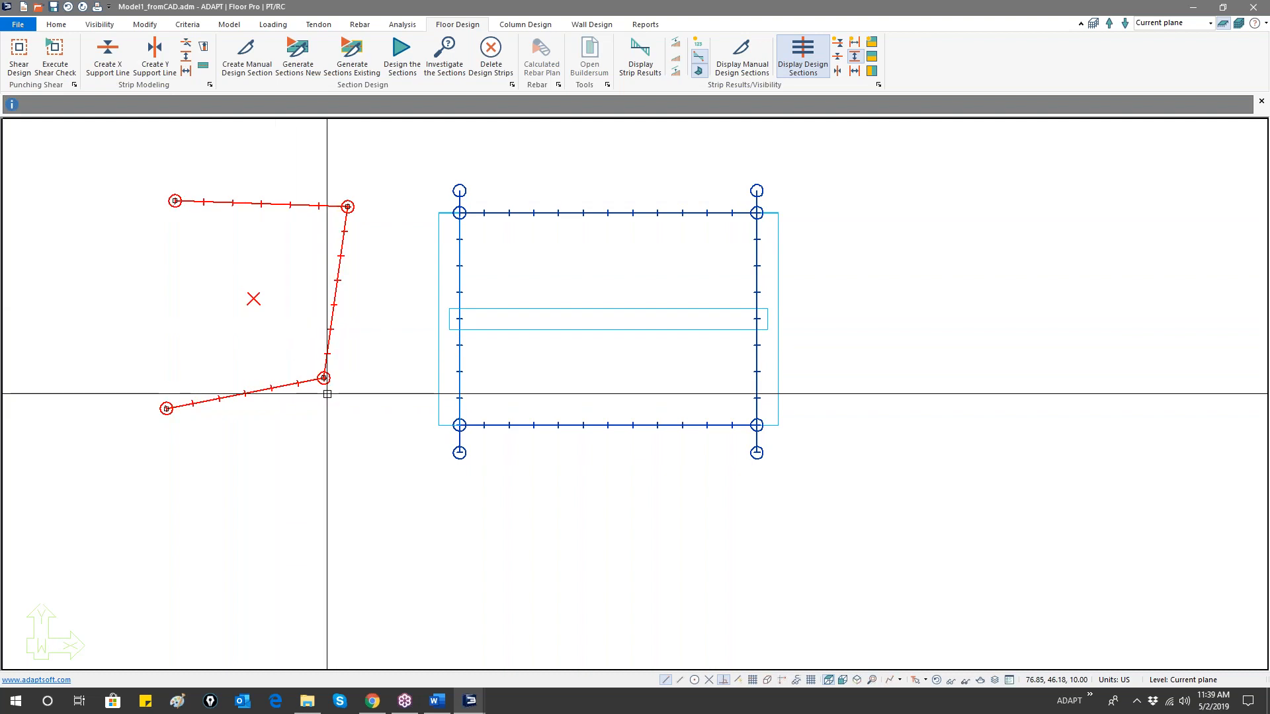
{"action": "key", "text": "Delete"}
{"action": "left_click", "coordinate": [481, 214]}
{"action": "key", "text": "Escape"}
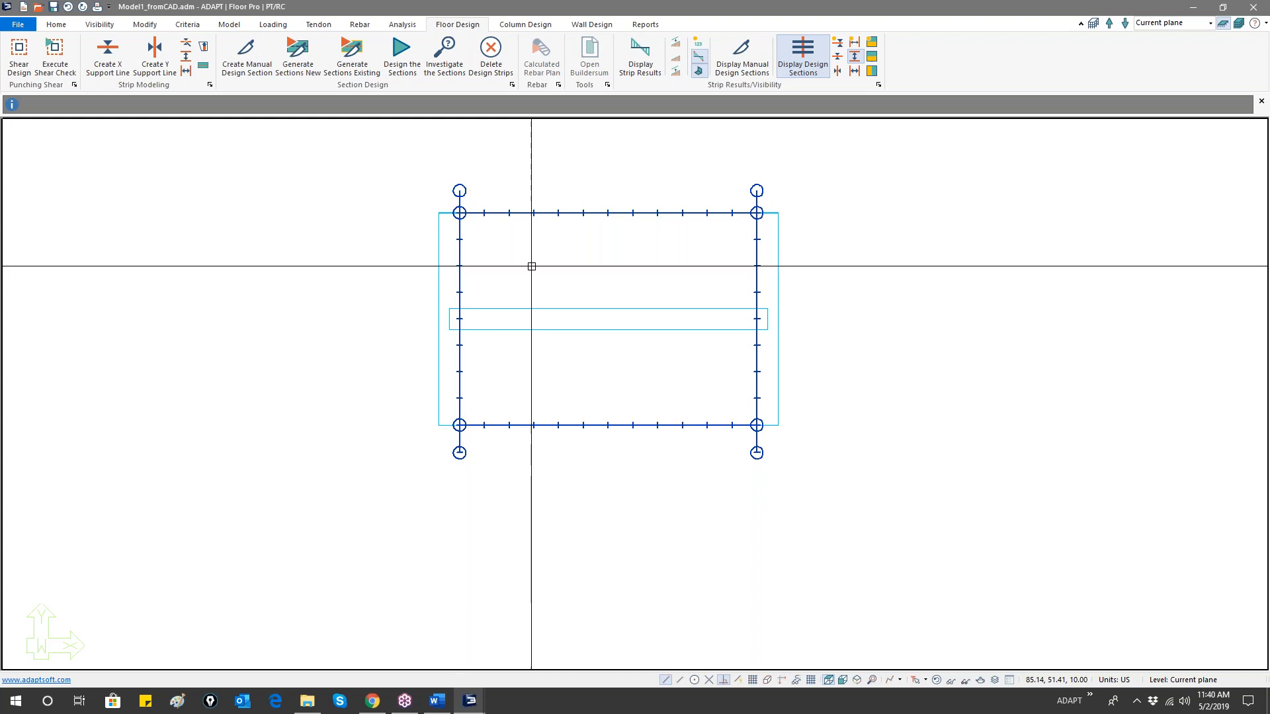
- Hide the X-direction support lines, splitters and design sections to leave only the slab, columns and walls displayed
{"action": "scroll", "coordinate": [527, 268], "scroll_direction": "down", "scroll_amount": 4}
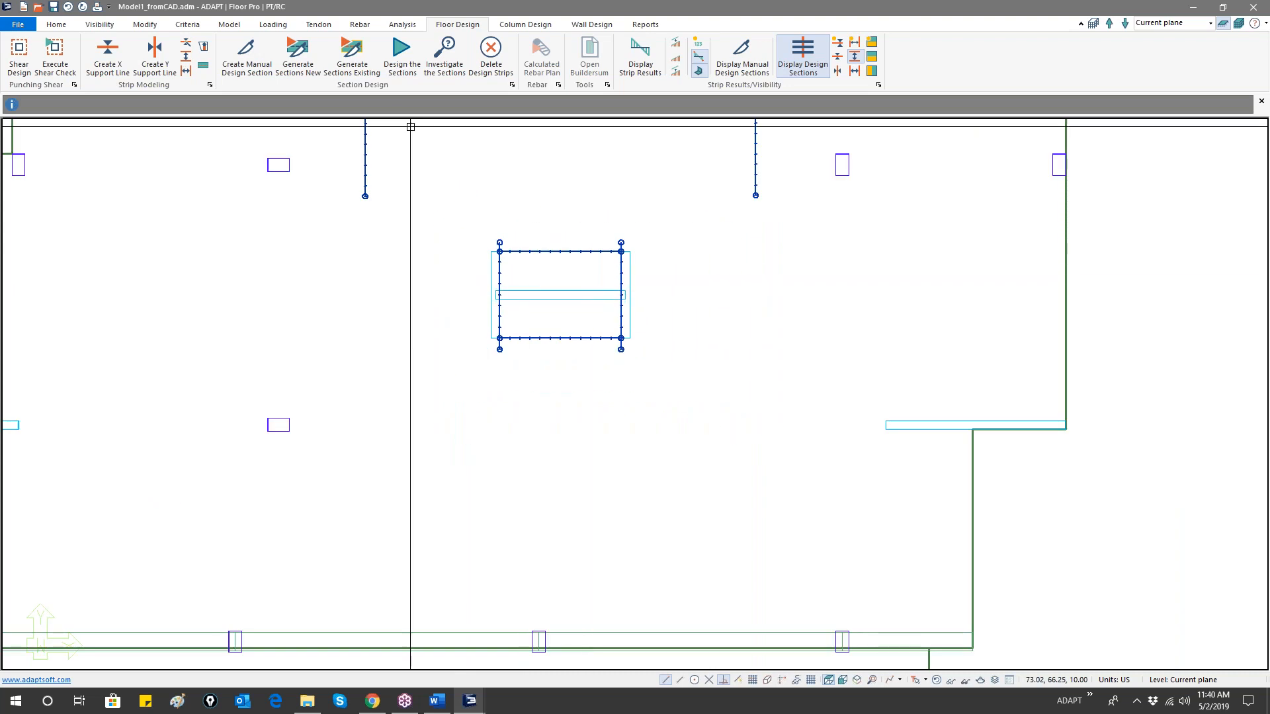
{"action": "left_click", "coordinate": [796, 72]}
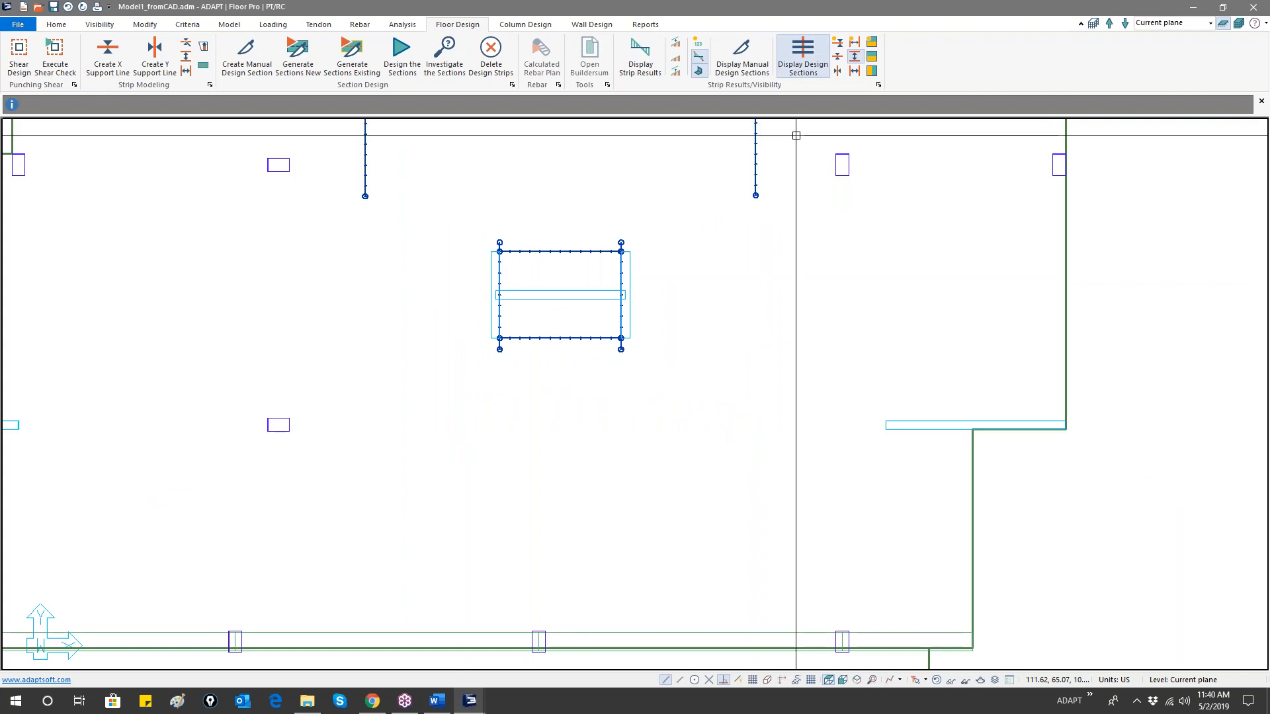
{"action": "scroll", "coordinate": [551, 289], "scroll_direction": "down", "scroll_amount": 2}
{"action": "middle_click_drag", "start_coordinate": [465, 360], "coordinate": [467, 390]}
{"action": "scroll", "coordinate": [467, 391], "scroll_direction": "down", "scroll_amount": 1}
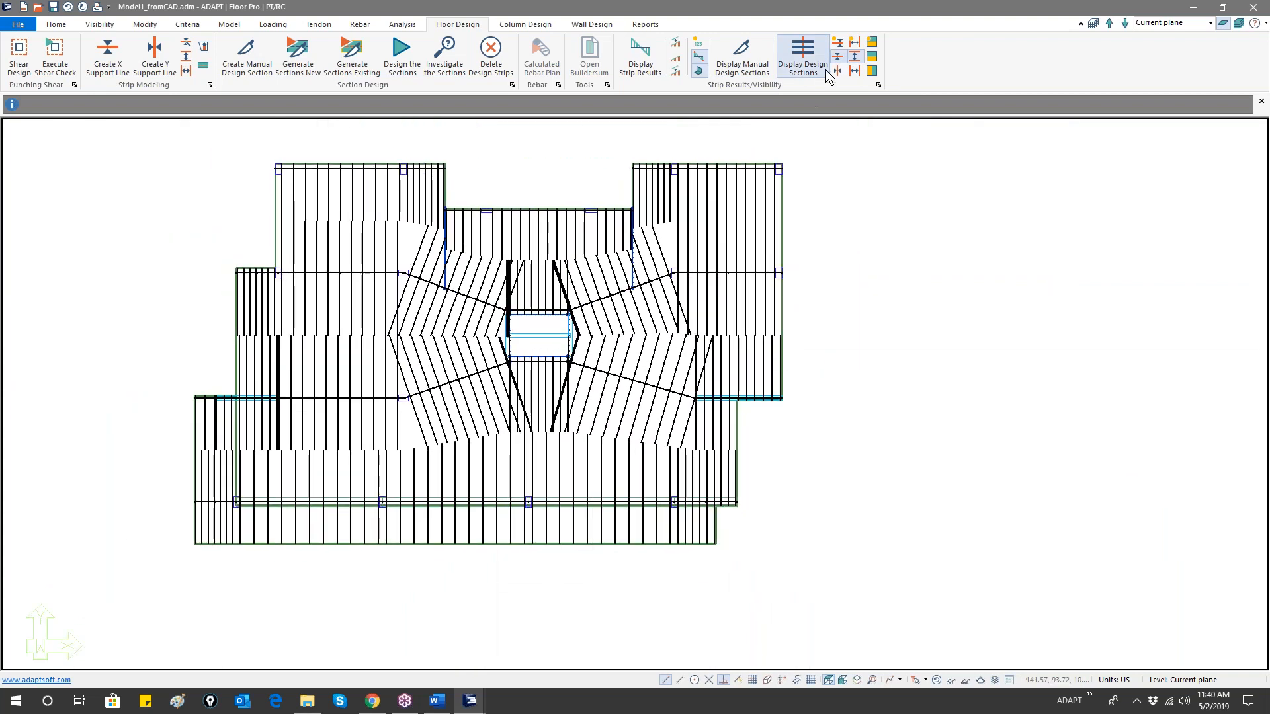
{"action": "left_click", "coordinate": [838, 58]}
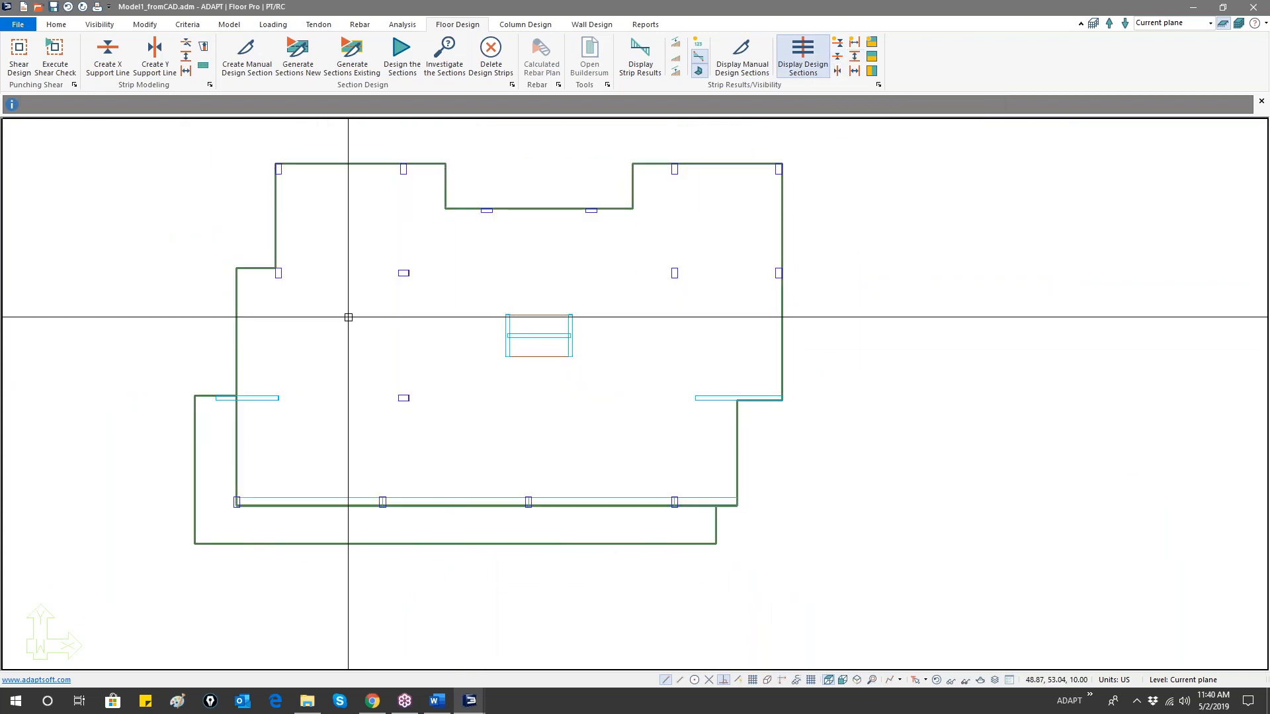
{"action": "middle_click_drag", "start_coordinate": [346, 304], "coordinate": [389, 301]}
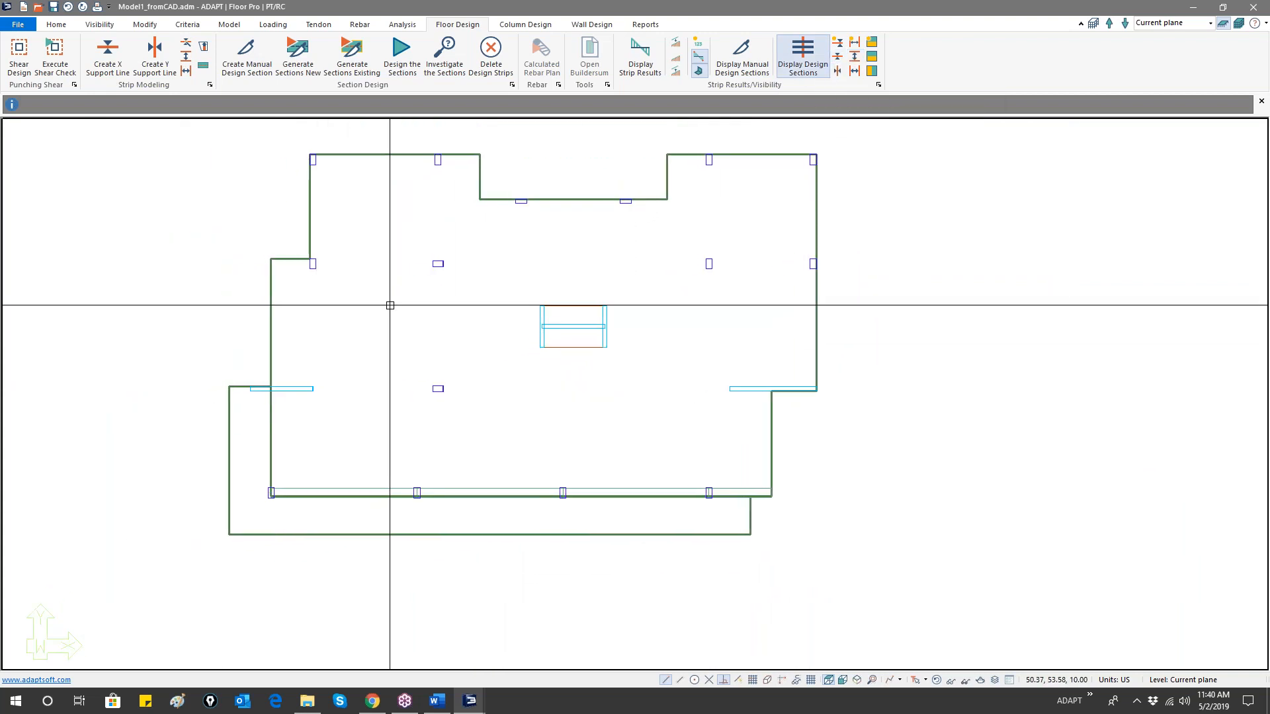
- Create a Y-direction support line from the lower slab edge through the leftmost columns and left wall up to the upper-left corner column
{"action": "left_click", "coordinate": [163, 56]}
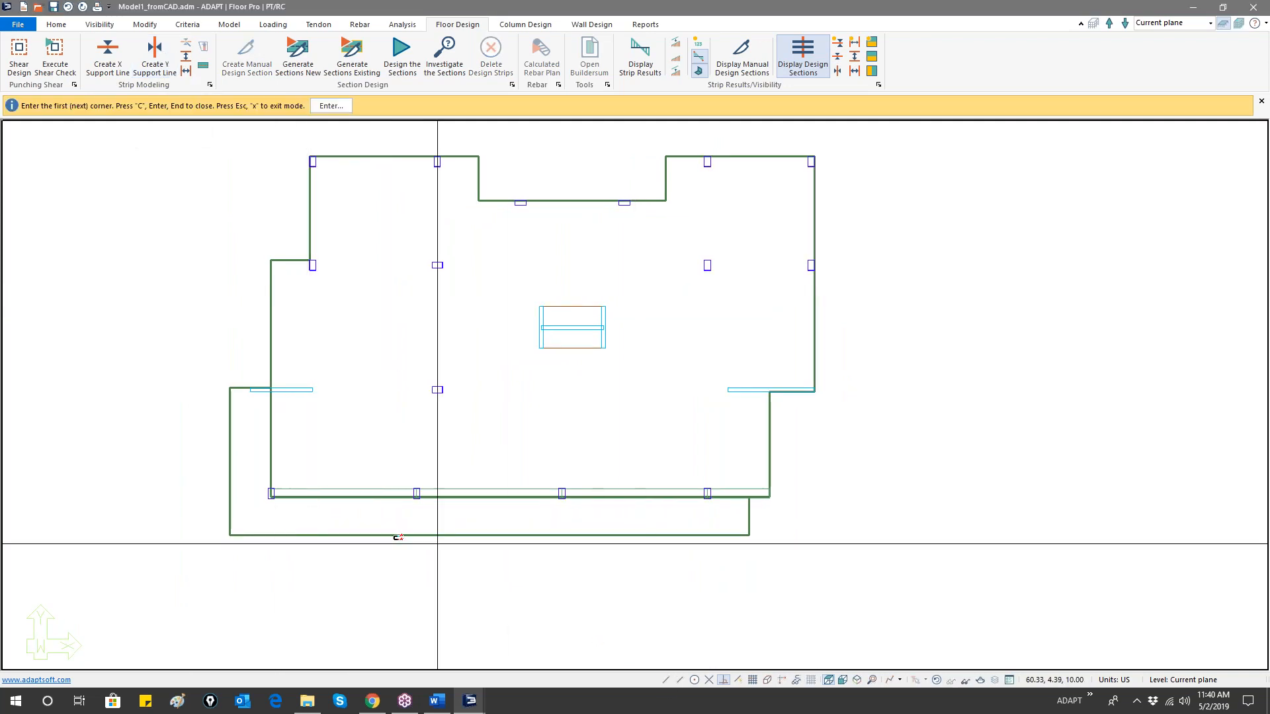
{"action": "left_click", "coordinate": [274, 536]}
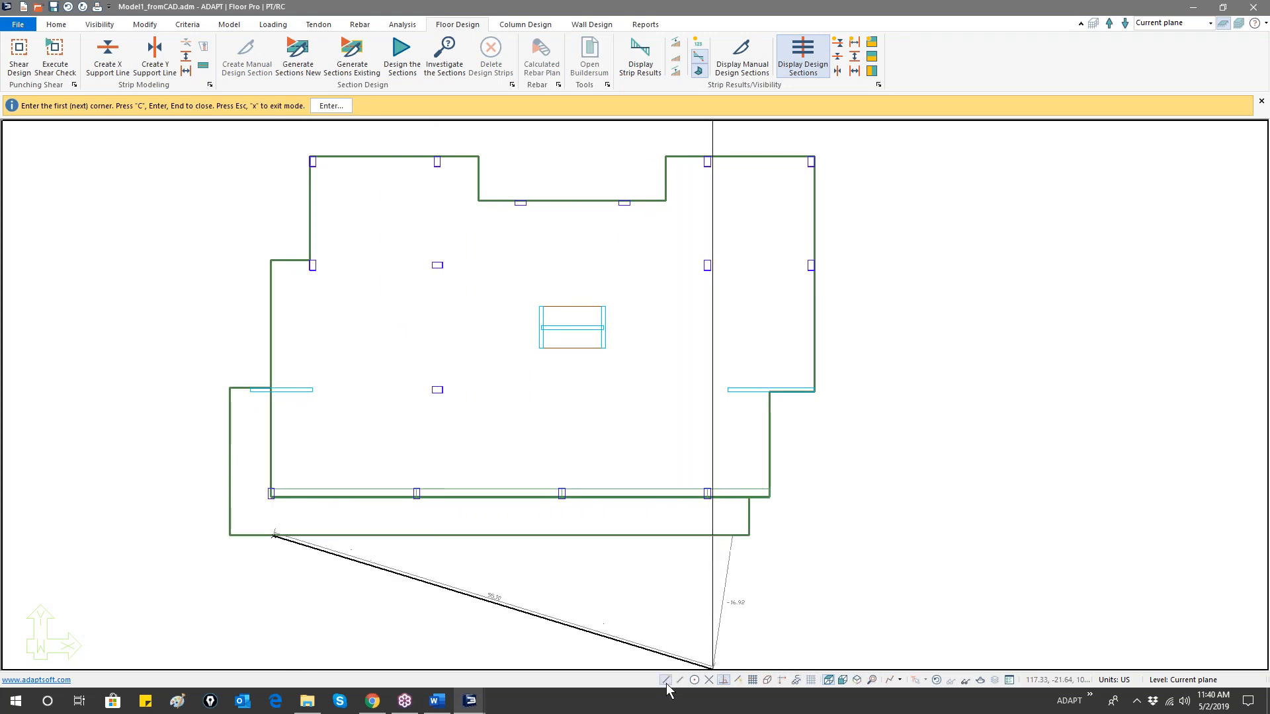
{"action": "left_click", "coordinate": [271, 495]}
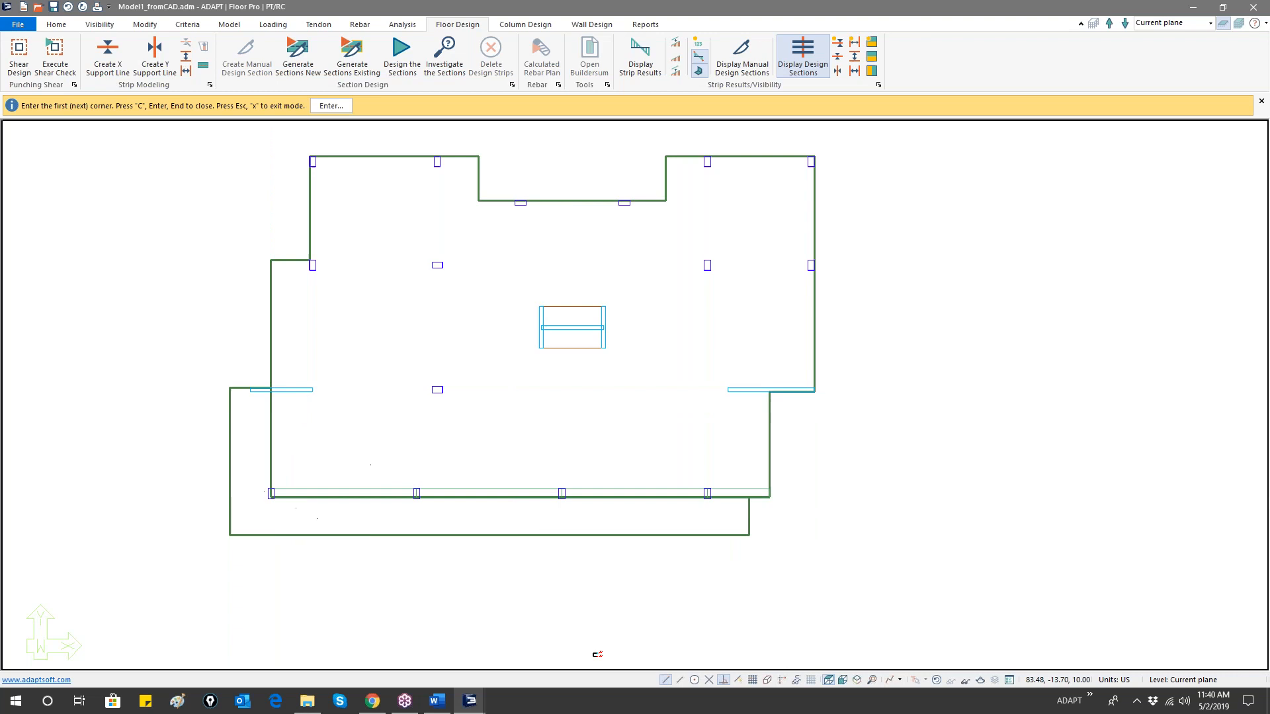
{"action": "left_click", "coordinate": [287, 391]}
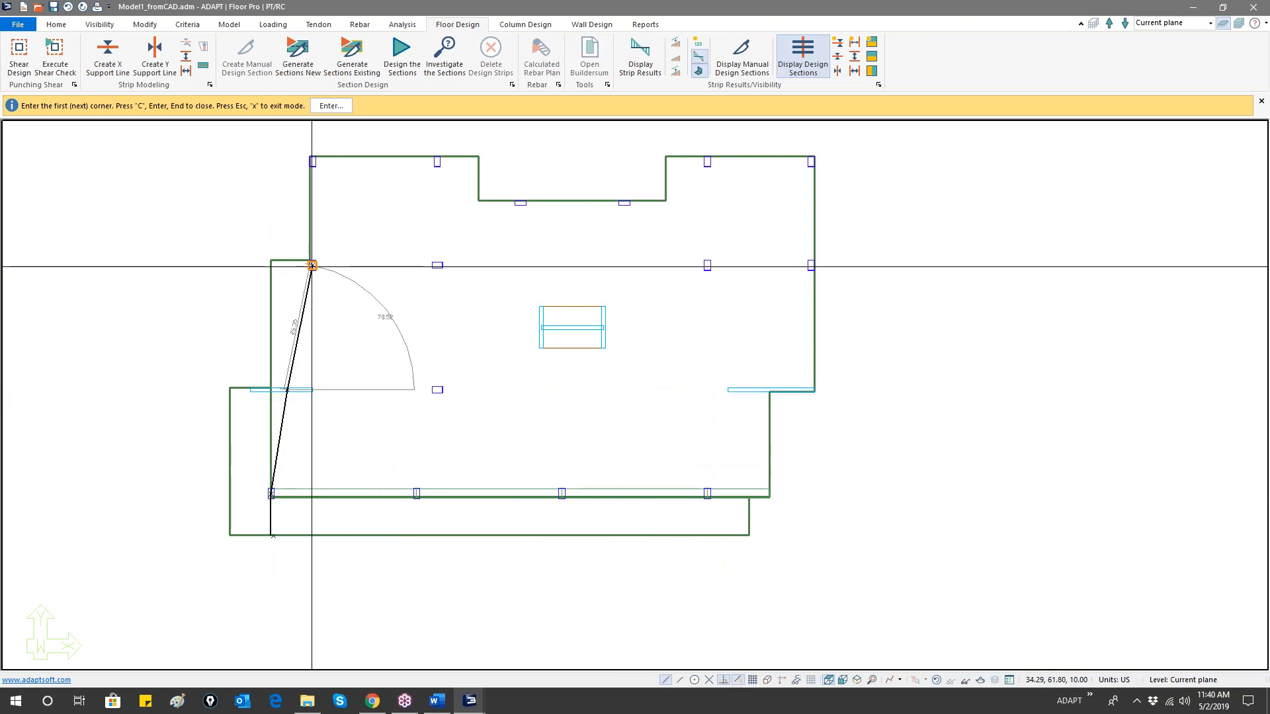
{"action": "left_click", "coordinate": [311, 266]}
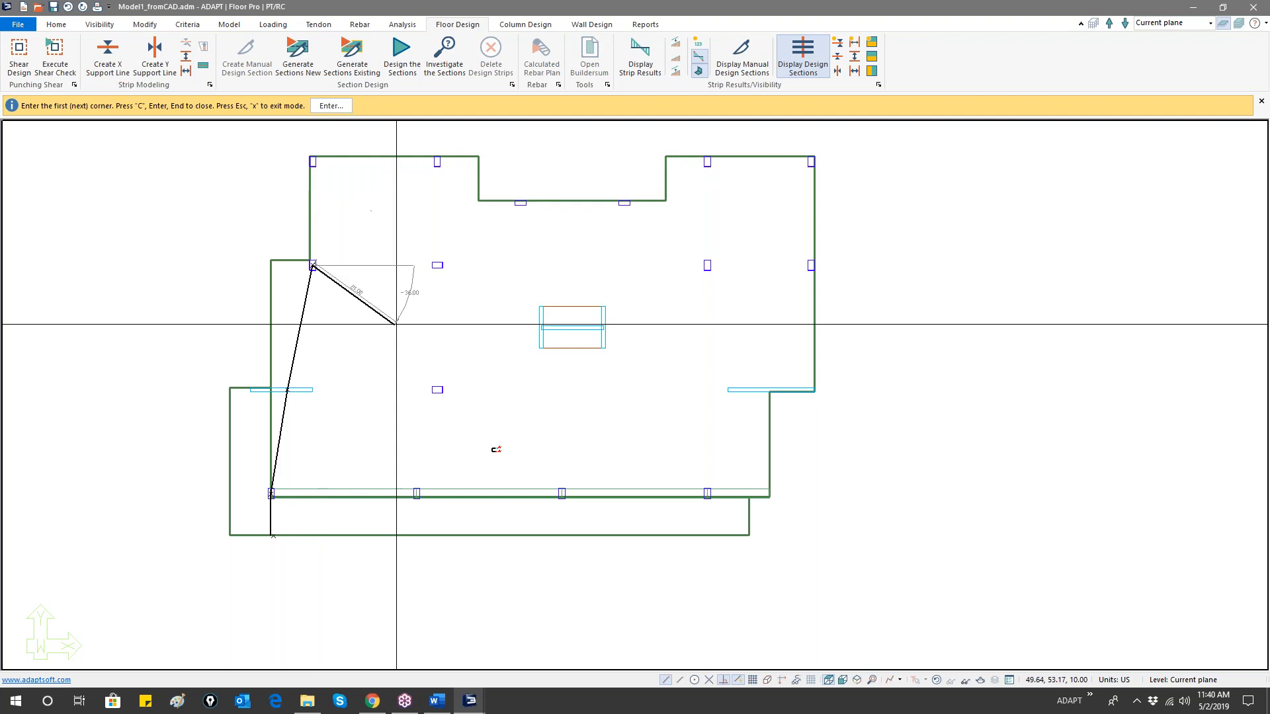
{"action": "left_click", "coordinate": [312, 159]}
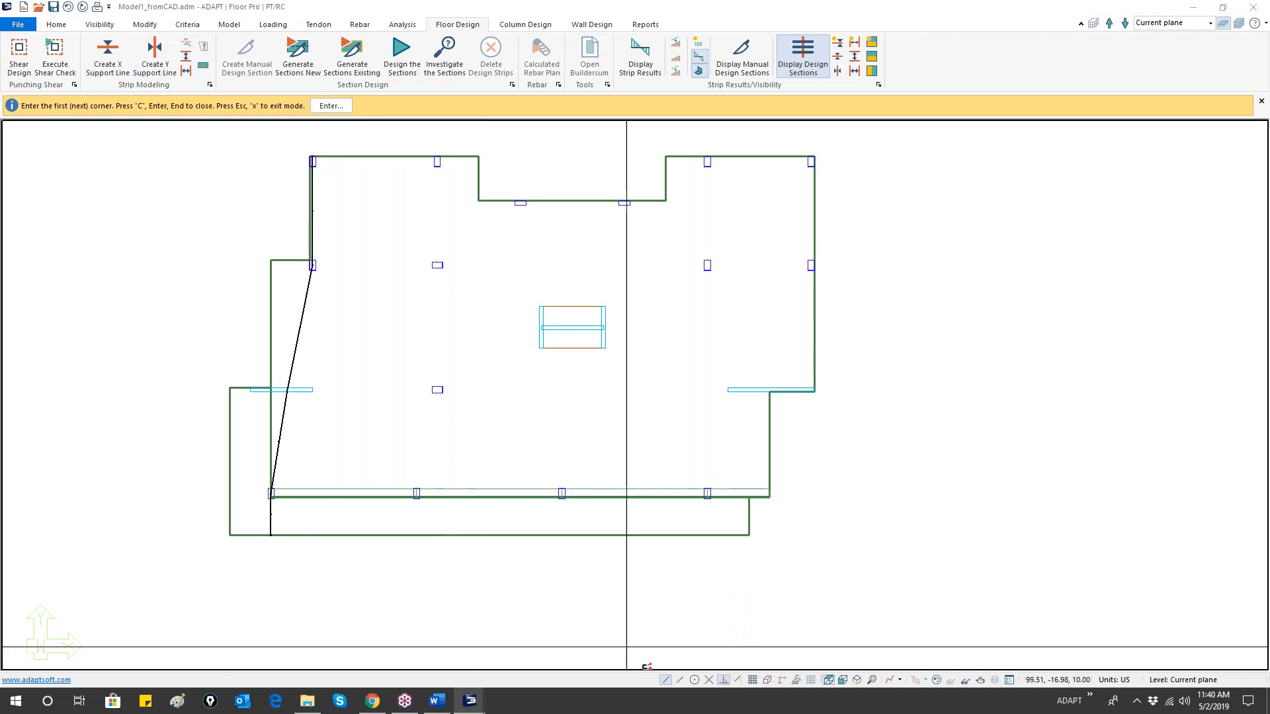
- Create a second Y-direction support line from the lower slab edge through the second column line to the upper slab edge
{"action": "left_click", "coordinate": [417, 534]}
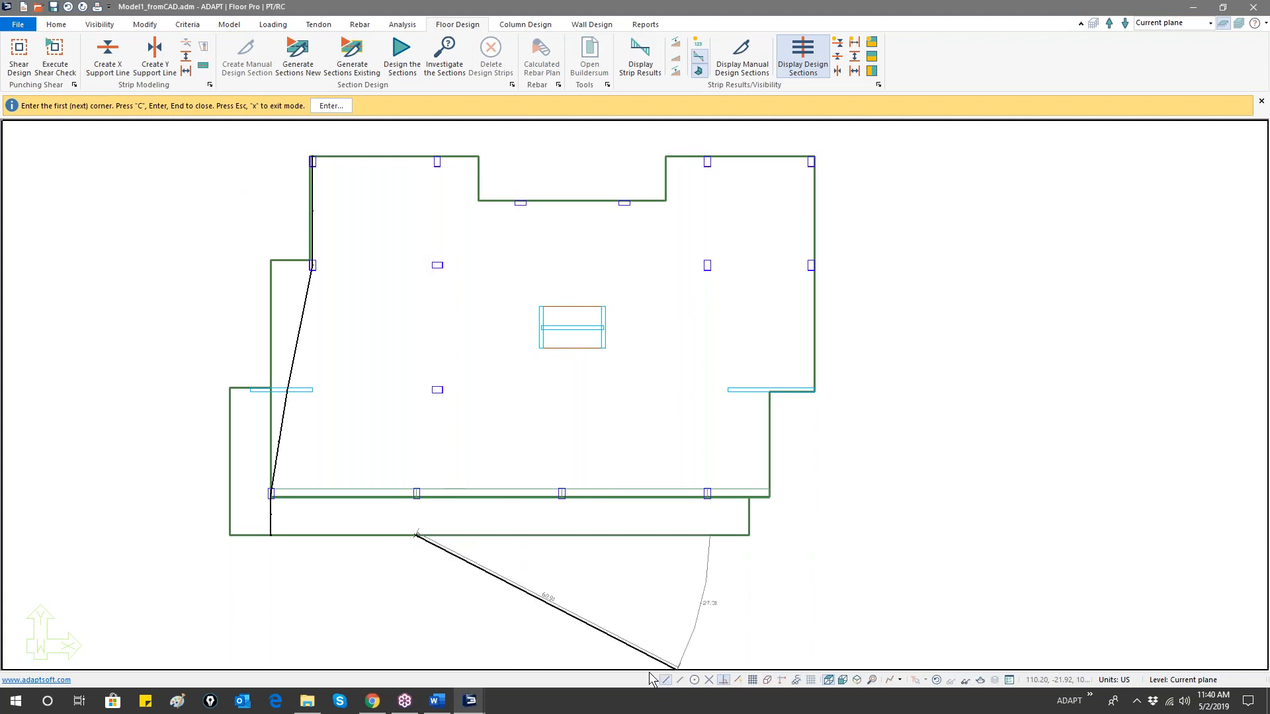
{"action": "left_click", "coordinate": [416, 494]}
{"action": "left_click", "coordinate": [437, 391]}
{"action": "left_click", "coordinate": [437, 265]}
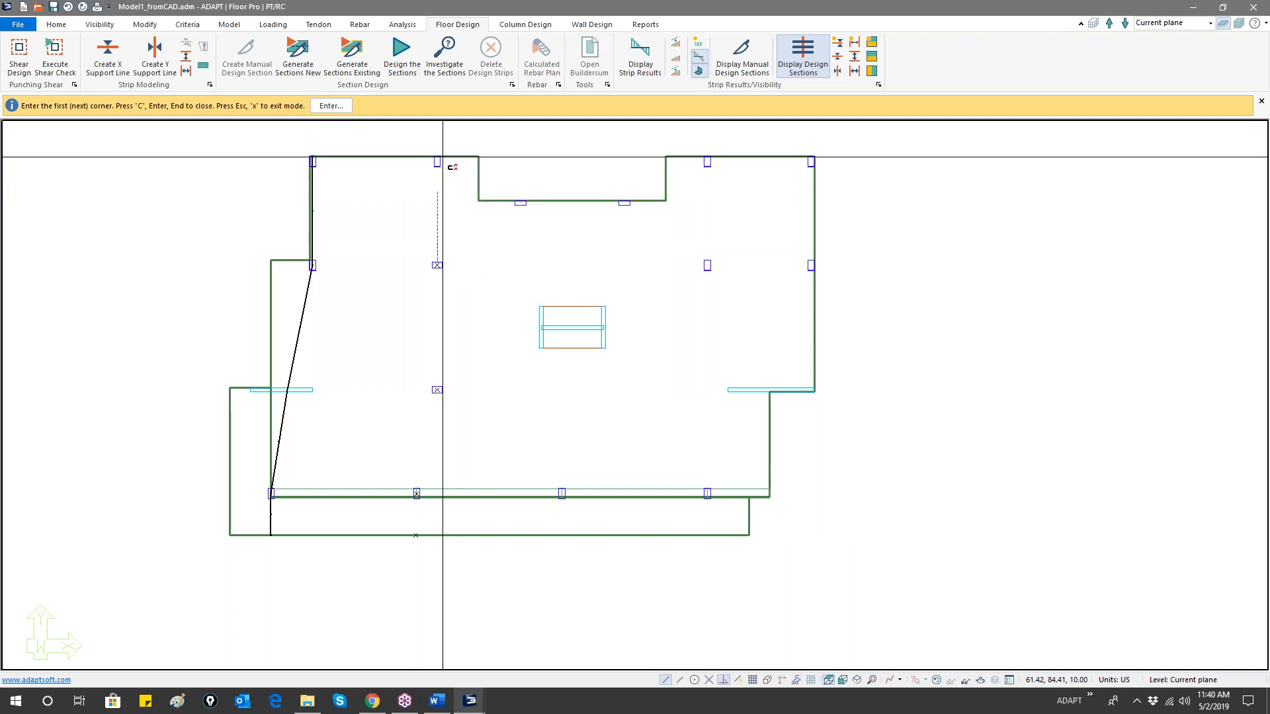
{"action": "left_click", "coordinate": [442, 158]}
{"action": "key", "text": "c"}
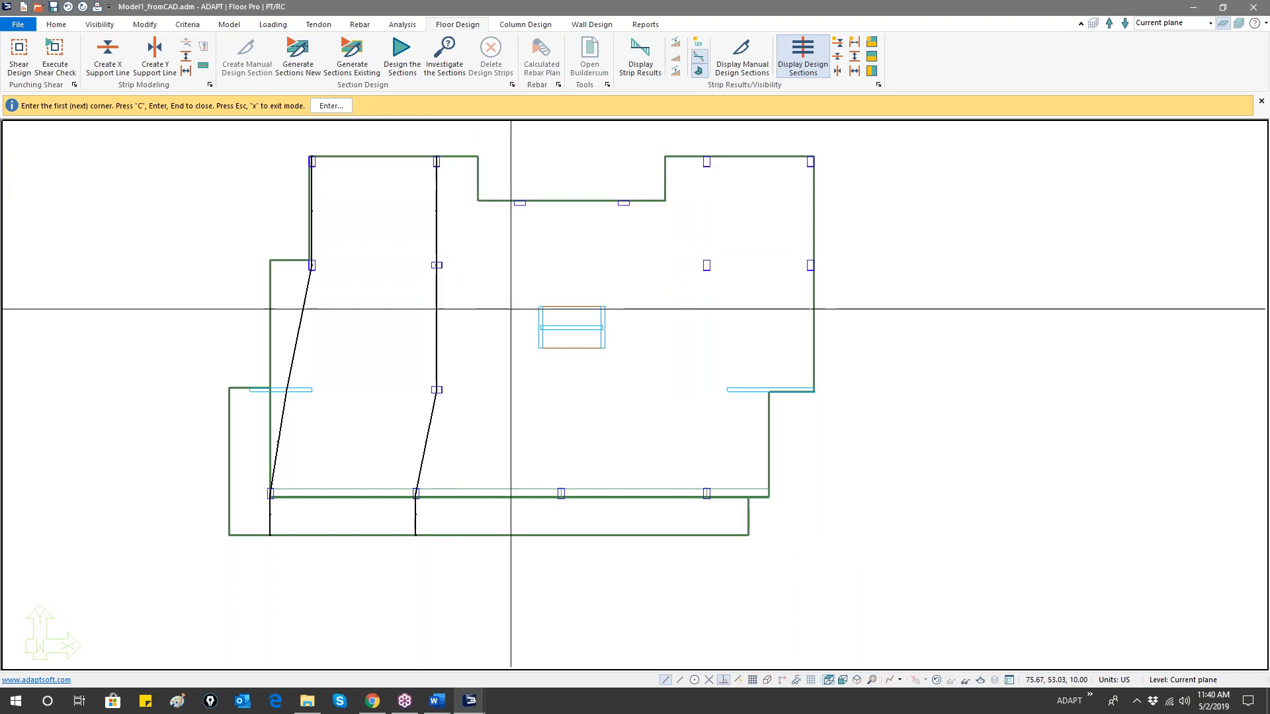
- Create a third Y-direction support line from the lower slab edge through the third bottom column and the core's left wall to the left recess column
{"action": "middle_click_drag", "start_coordinate": [512, 309], "coordinate": [495, 292]}
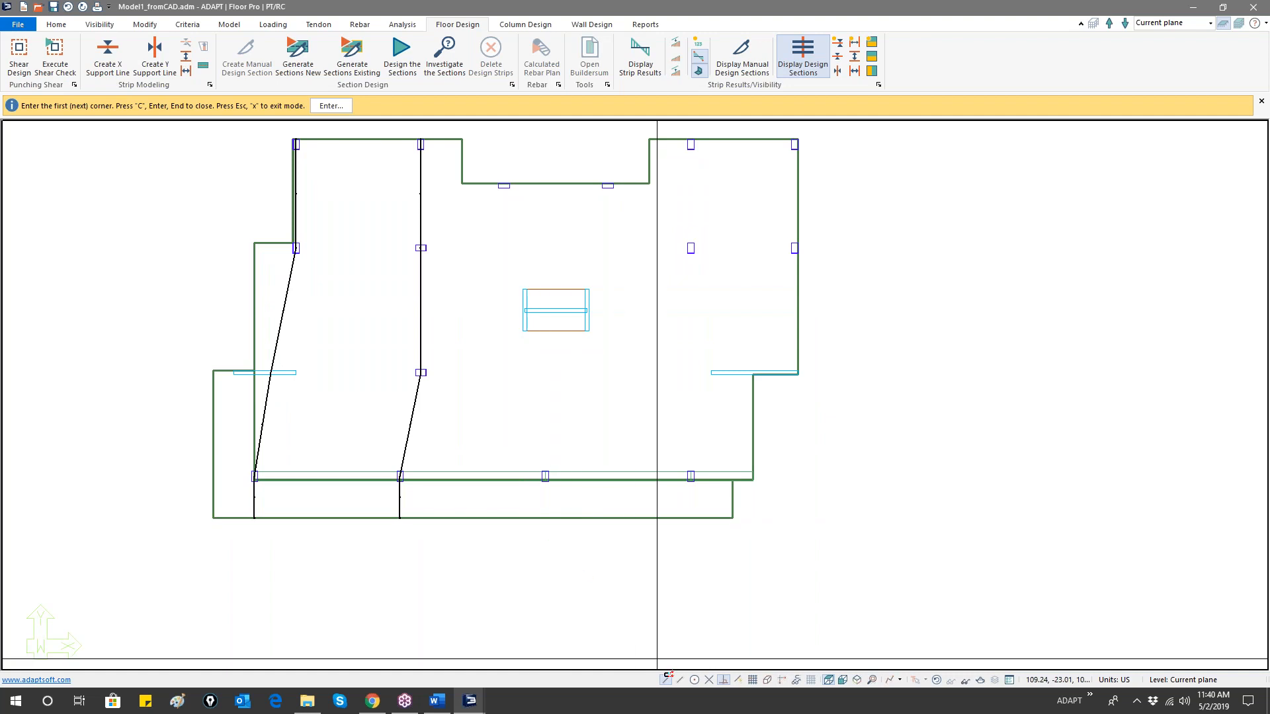
{"action": "left_click", "coordinate": [545, 518]}
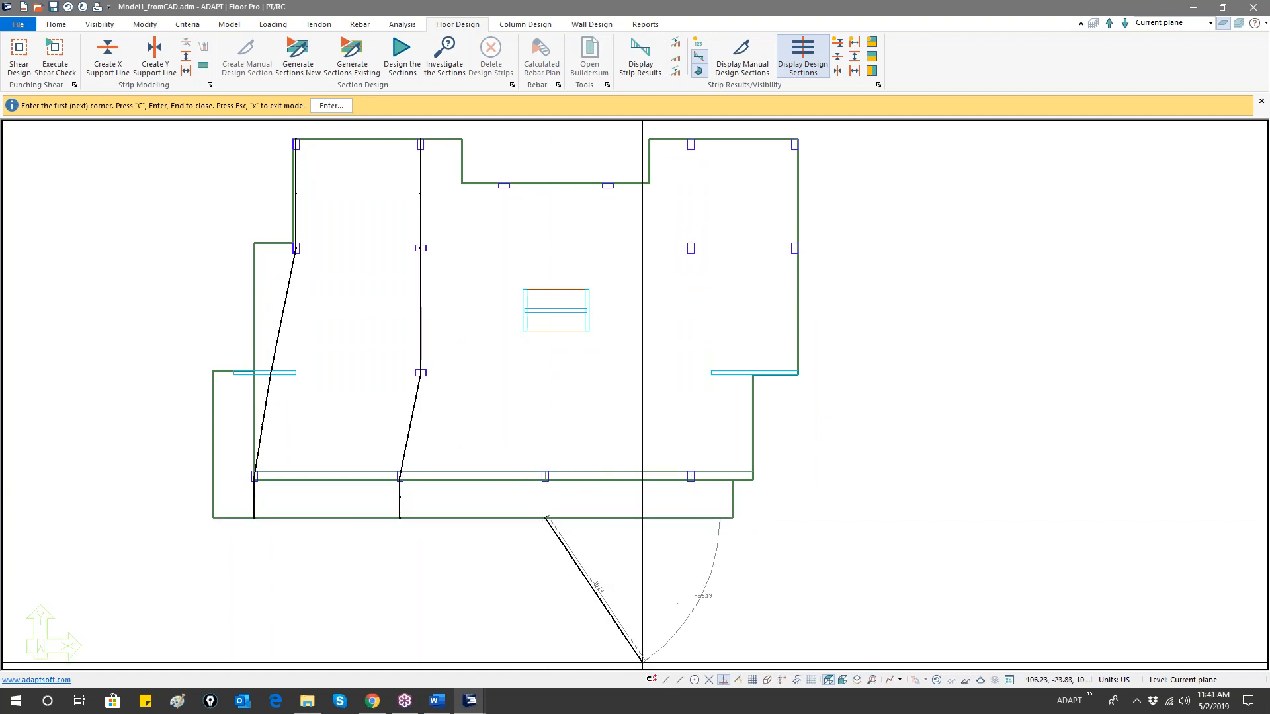
{"action": "left_click", "coordinate": [549, 477]}
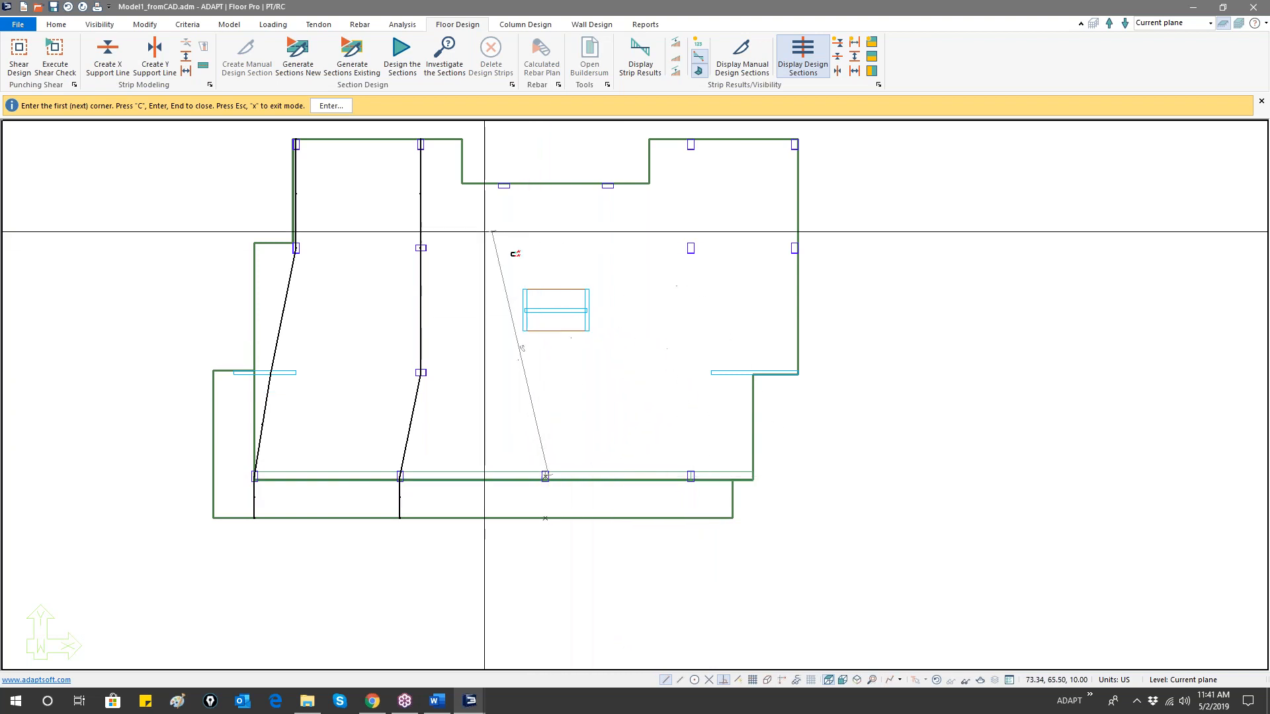
{"action": "left_click", "coordinate": [524, 331]}
{"action": "left_click", "coordinate": [525, 290]}
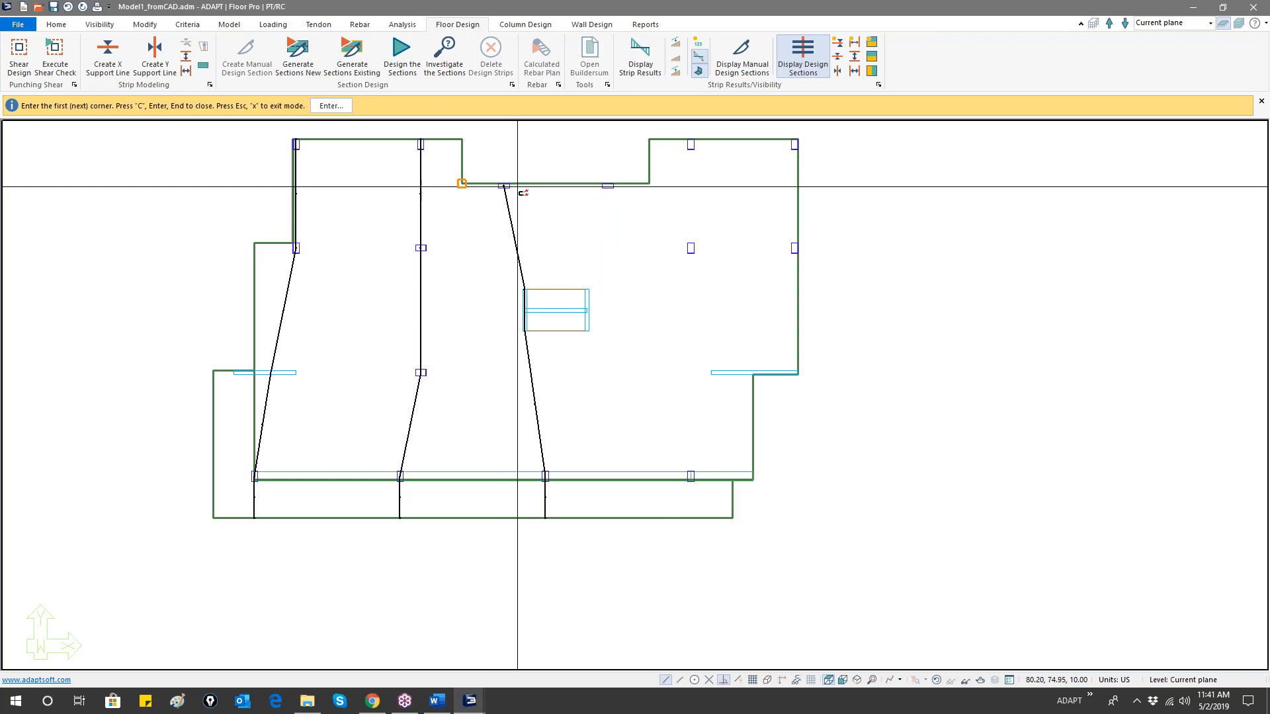
{"action": "right_click", "coordinate": [520, 205]}
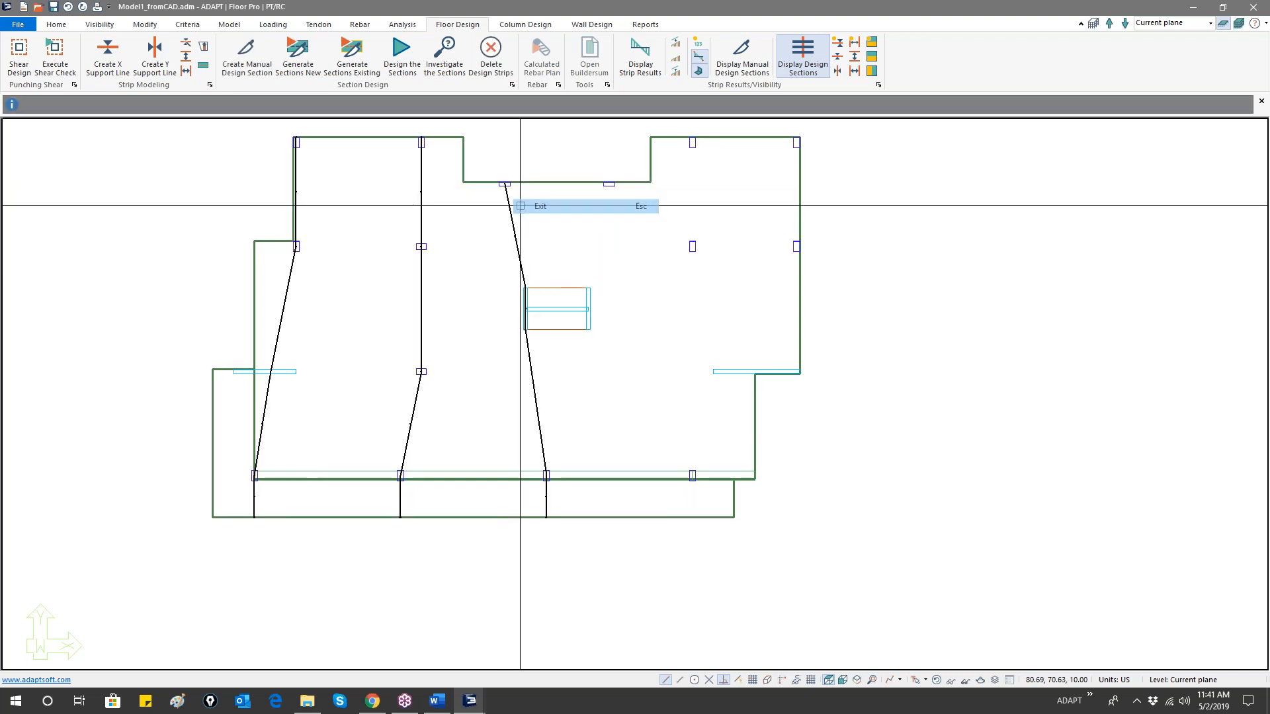
- Adjust the upper end point of the third Y-direction support line at the recessed slab edge
{"action": "left_click", "coordinate": [500, 185]}
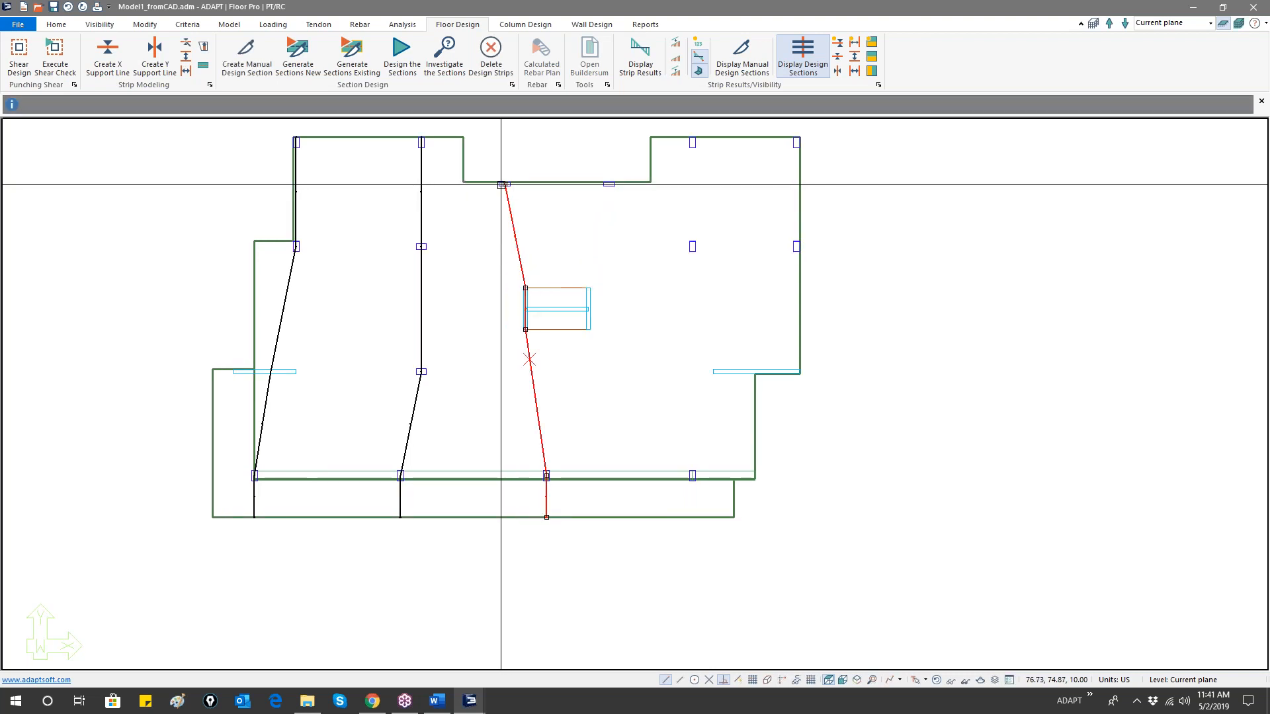
{"action": "scroll", "coordinate": [501, 186], "scroll_direction": "up", "scroll_amount": 4}
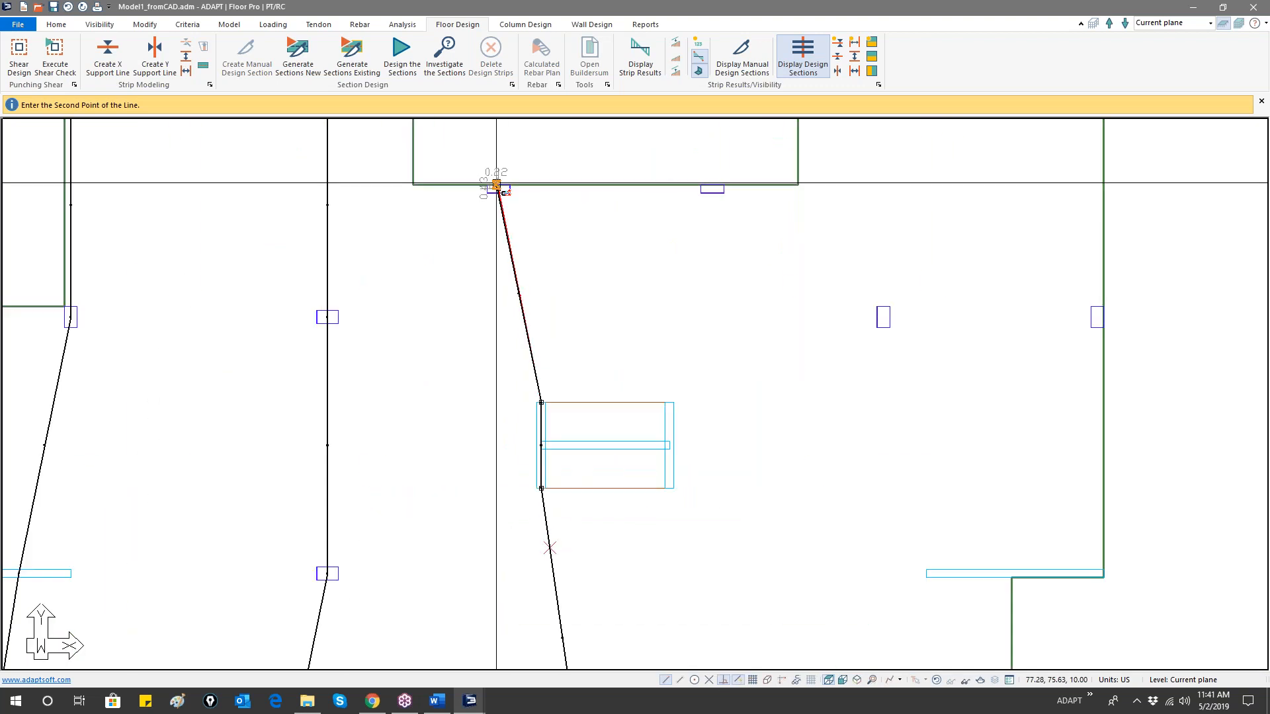
{"action": "scroll", "coordinate": [565, 285], "scroll_direction": "down", "scroll_amount": 4}
{"action": "key", "text": "Escape"}
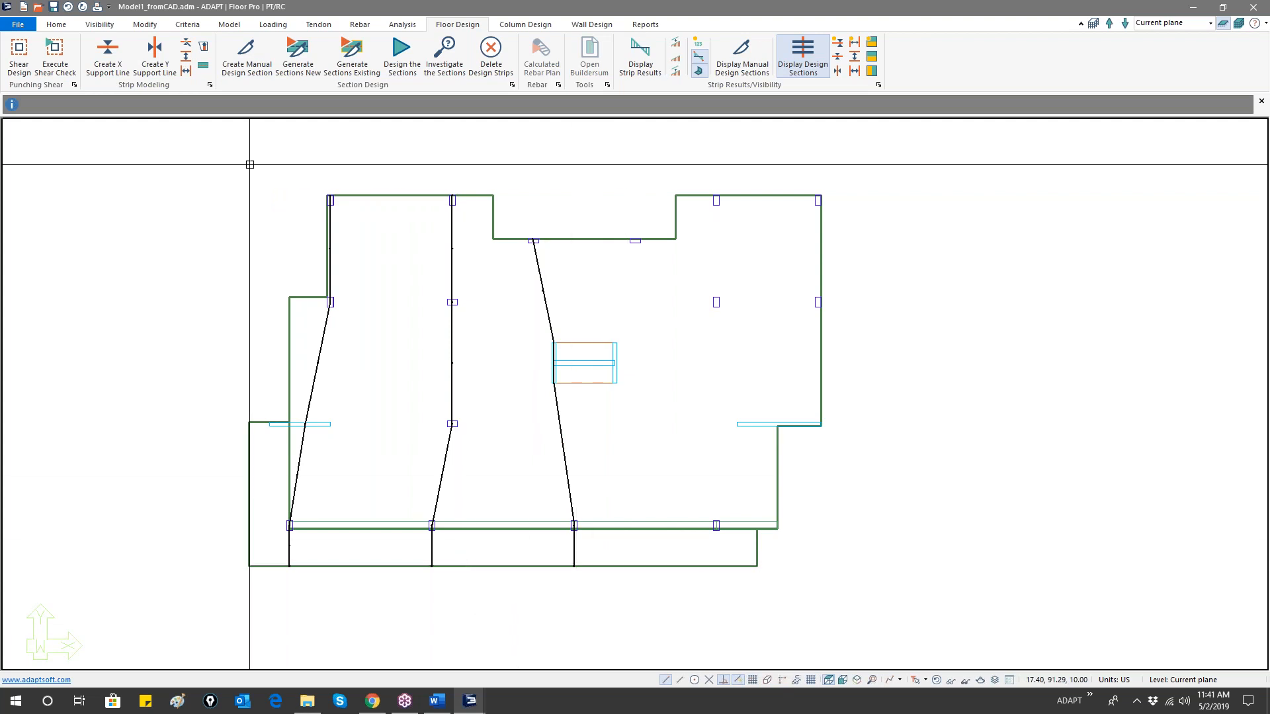
- Create a fourth Y-direction support line from the third bottom column along the core's right wall to the slab edge at the right recess column
{"action": "left_click", "coordinate": [173, 66]}
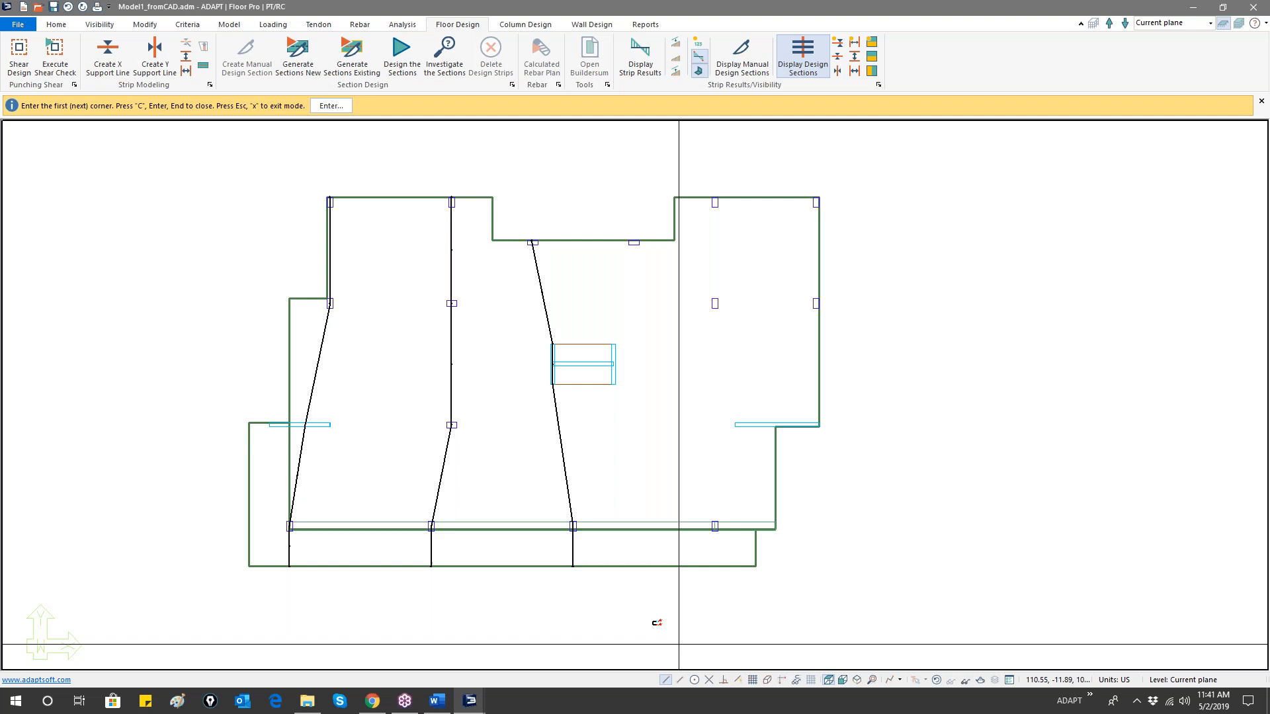
{"action": "left_click", "coordinate": [573, 527]}
{"action": "left_click", "coordinate": [614, 343]}
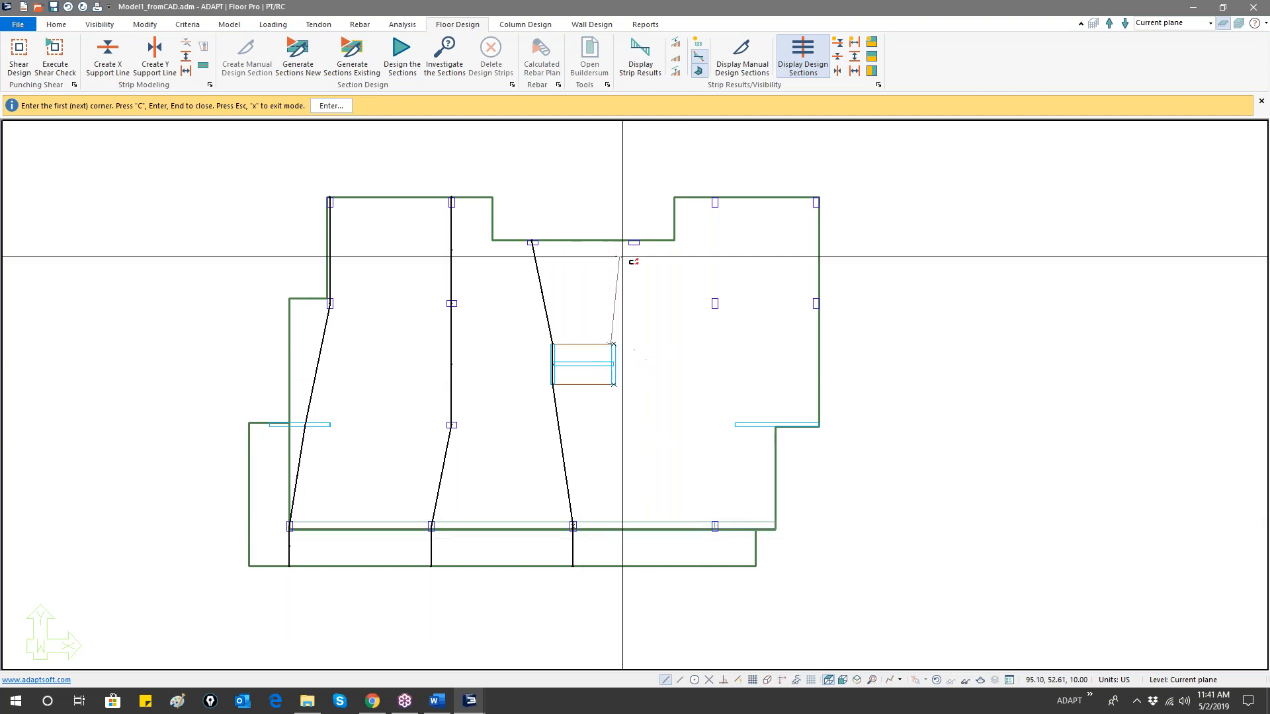
{"action": "left_click", "coordinate": [632, 244]}
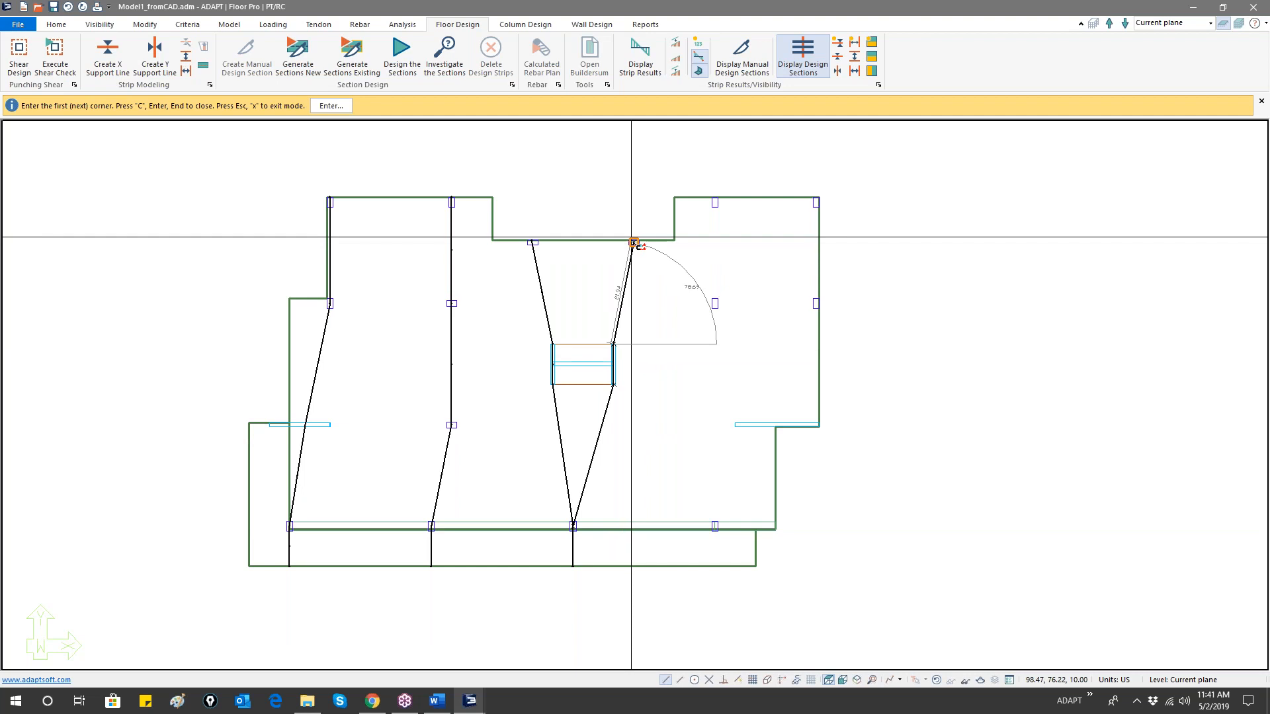
{"action": "left_click", "coordinate": [723, 681]}
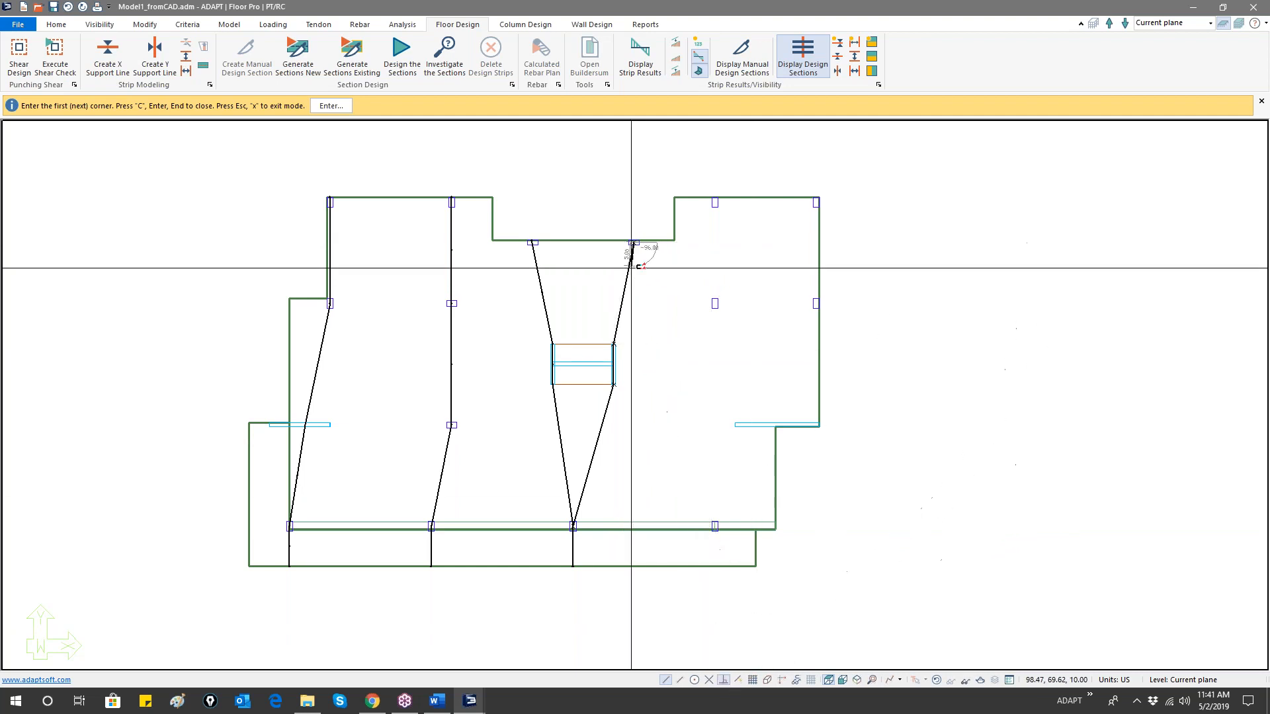
{"action": "left_click", "coordinate": [634, 241]}
{"action": "key", "text": "c"}
{"action": "middle_click_drag", "start_coordinate": [579, 585], "coordinate": [549, 482]}
{"action": "scroll", "coordinate": [549, 482], "scroll_direction": "up", "scroll_amount": 4}
{"action": "right_click", "coordinate": [570, 343]}
{"action": "left_click", "coordinate": [592, 348]}
- Examine where the third and fourth Y-direction support lines meet at their shared bottom column by selecting each line
{"action": "left_click", "coordinate": [540, 354]}
{"action": "left_click", "coordinate": [521, 322]}
{"action": "left_click", "coordinate": [536, 364]}
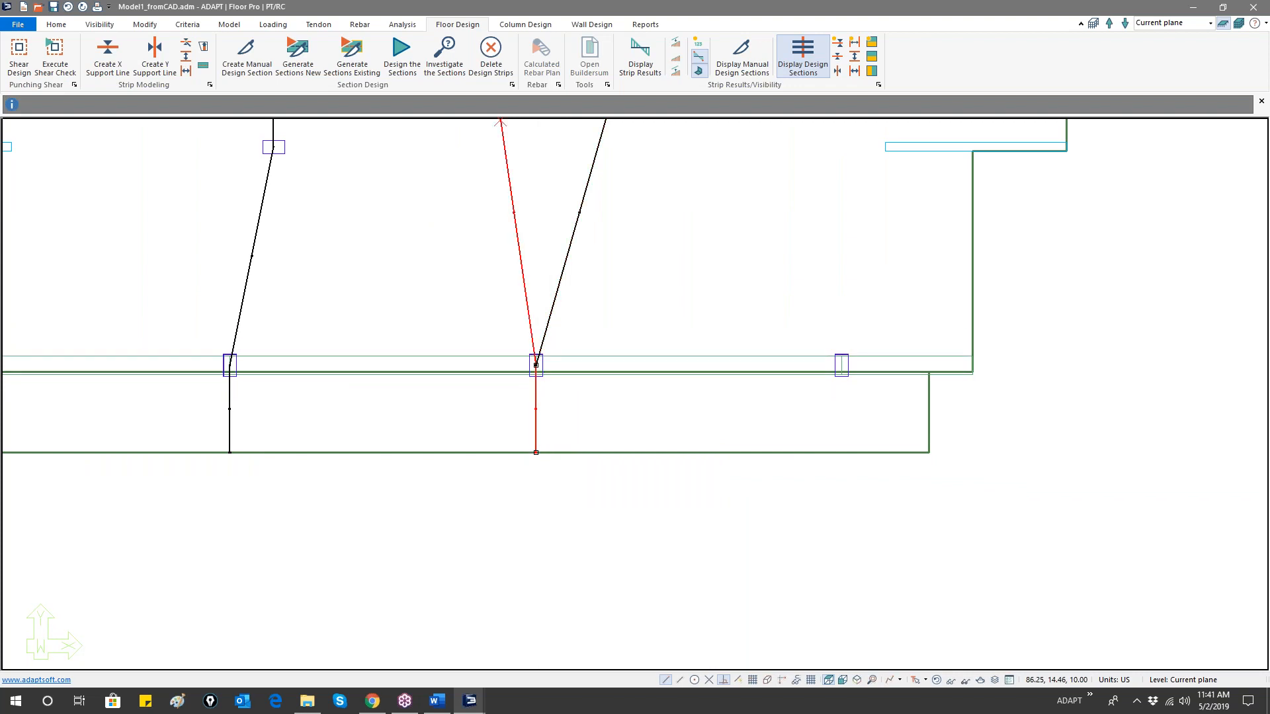
{"action": "left_click", "coordinate": [538, 357]}
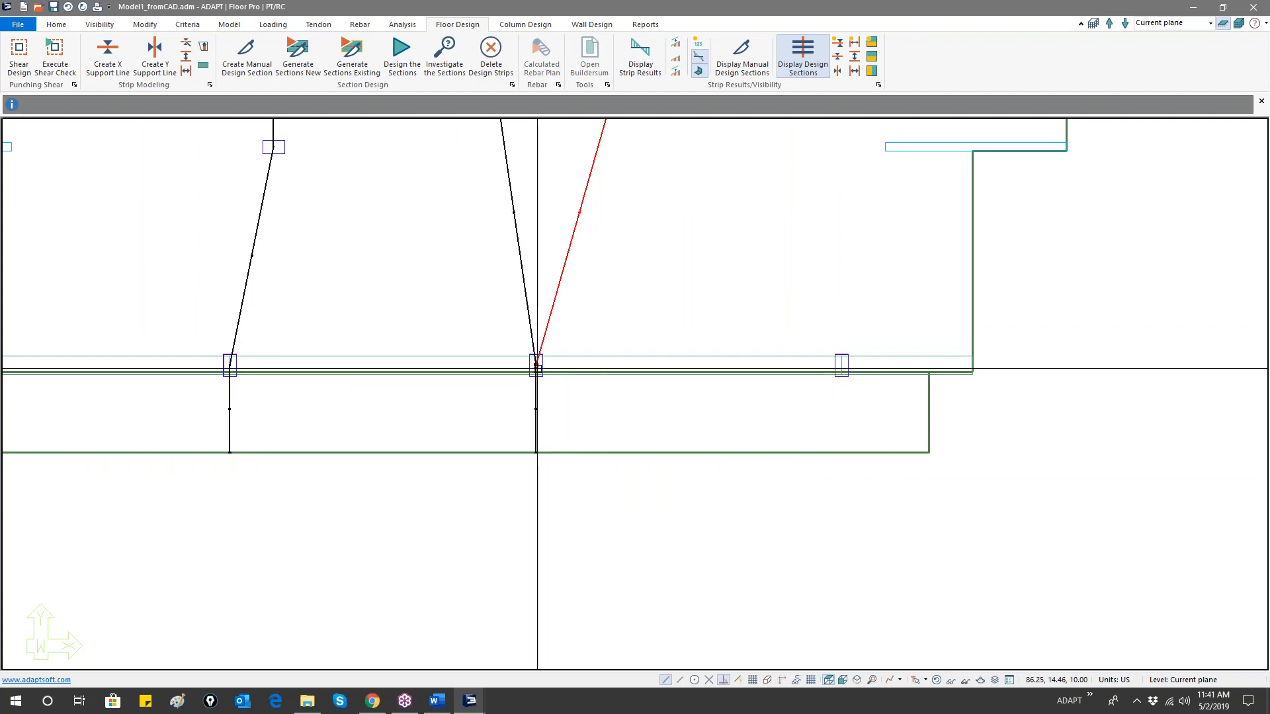
{"action": "scroll", "coordinate": [690, 357], "scroll_direction": "down", "scroll_amount": 4}
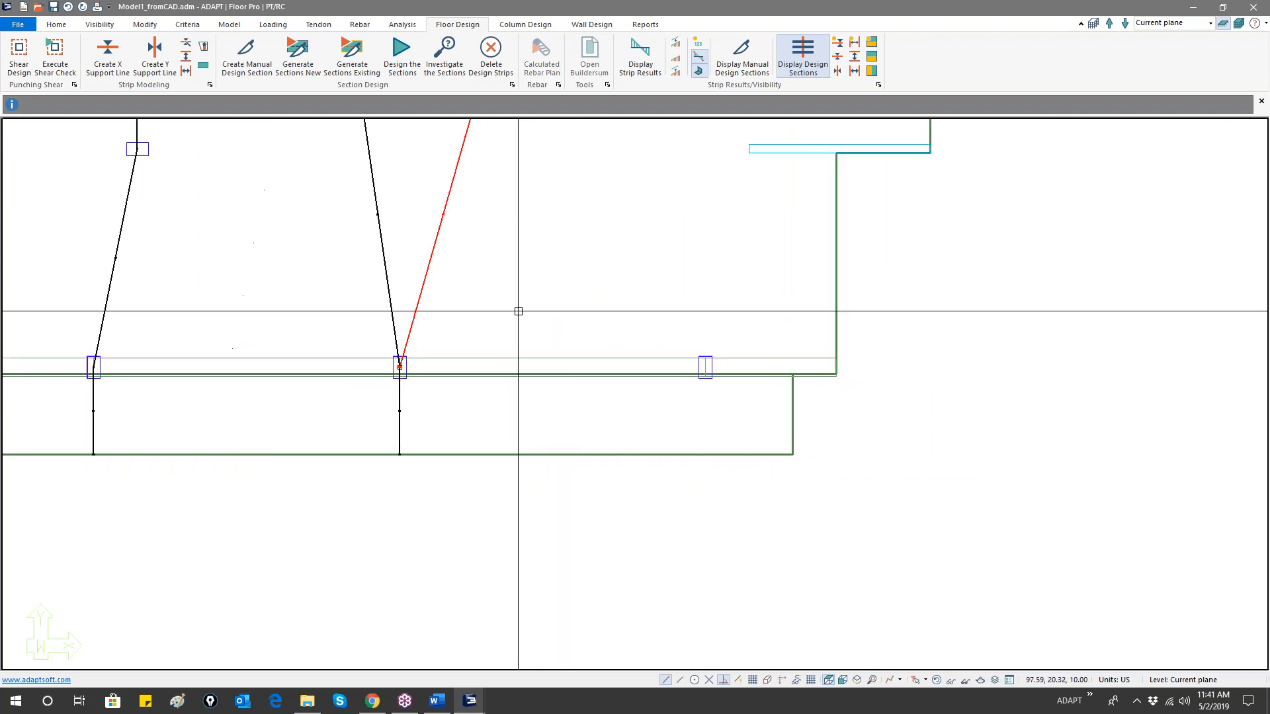
{"action": "middle_click_drag", "start_coordinate": [564, 367], "coordinate": [558, 429]}
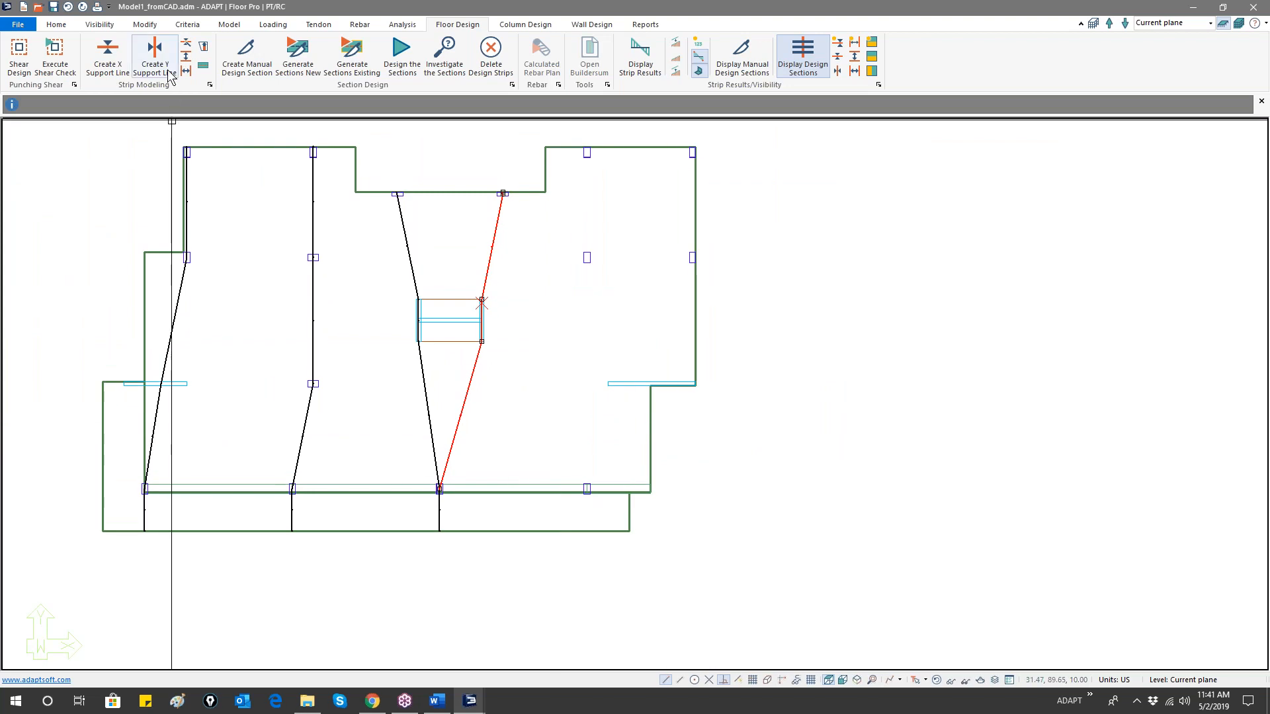
{"action": "key", "text": "Escape"}
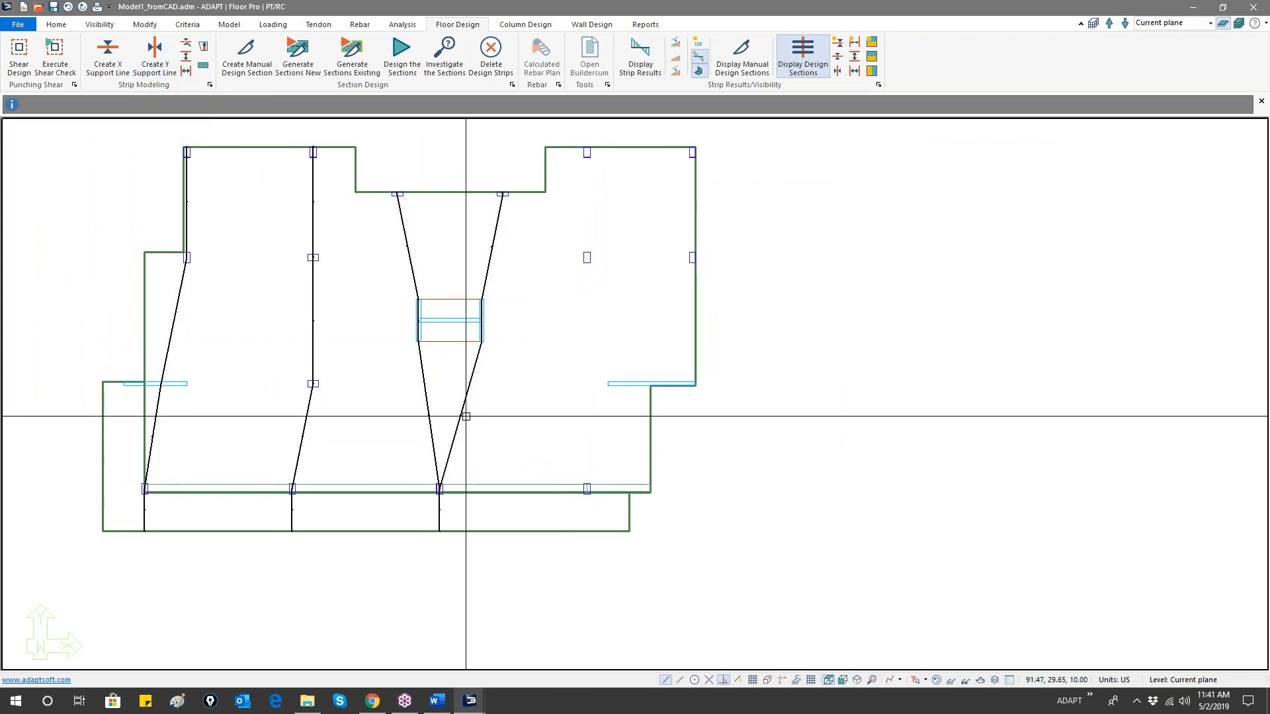
- Move the lower end of the fourth Y-direction support line off the shared bottom column to a point straight below the core's right wall
{"action": "left_click", "coordinate": [465, 400]}
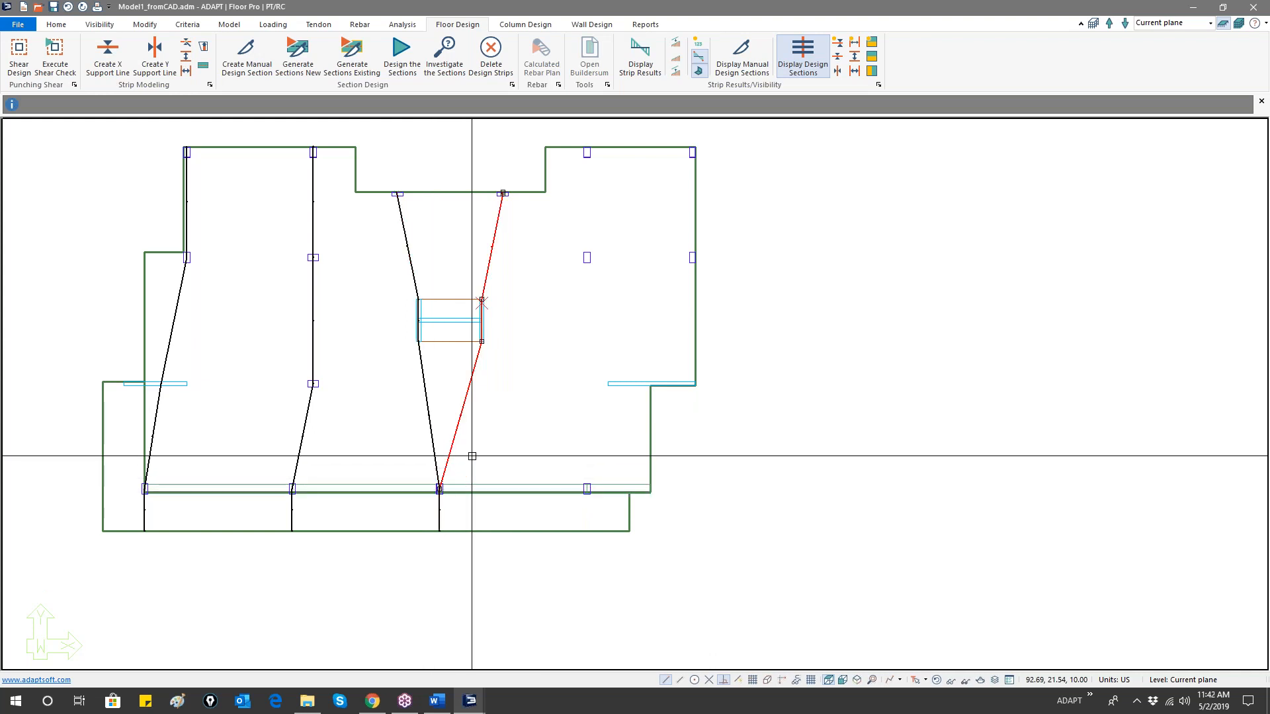
{"action": "left_click", "coordinate": [439, 489]}
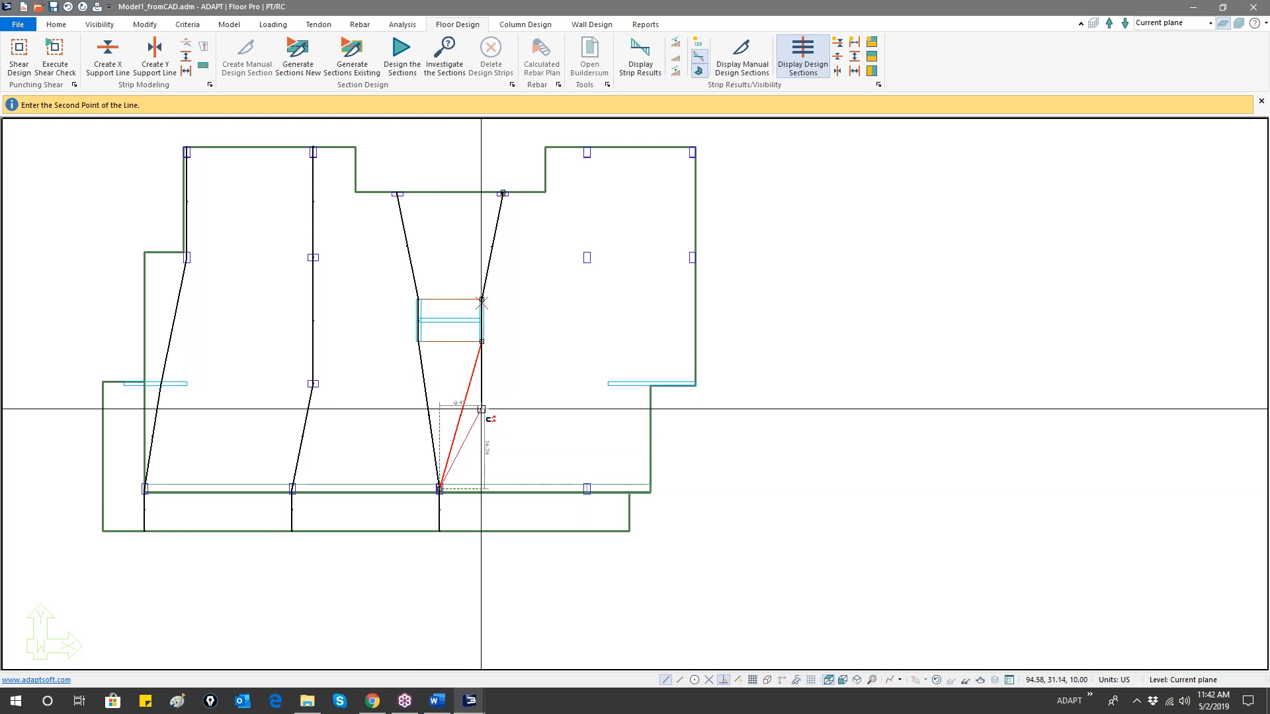
{"action": "left_click", "coordinate": [481, 408]}
- Move the third Y-direction support line's vertex off the bottom column to straight below the core's left wall, and delete its vertex at the lower slab edge
{"action": "left_click", "coordinate": [439, 488]}
{"action": "left_click", "coordinate": [439, 489]}
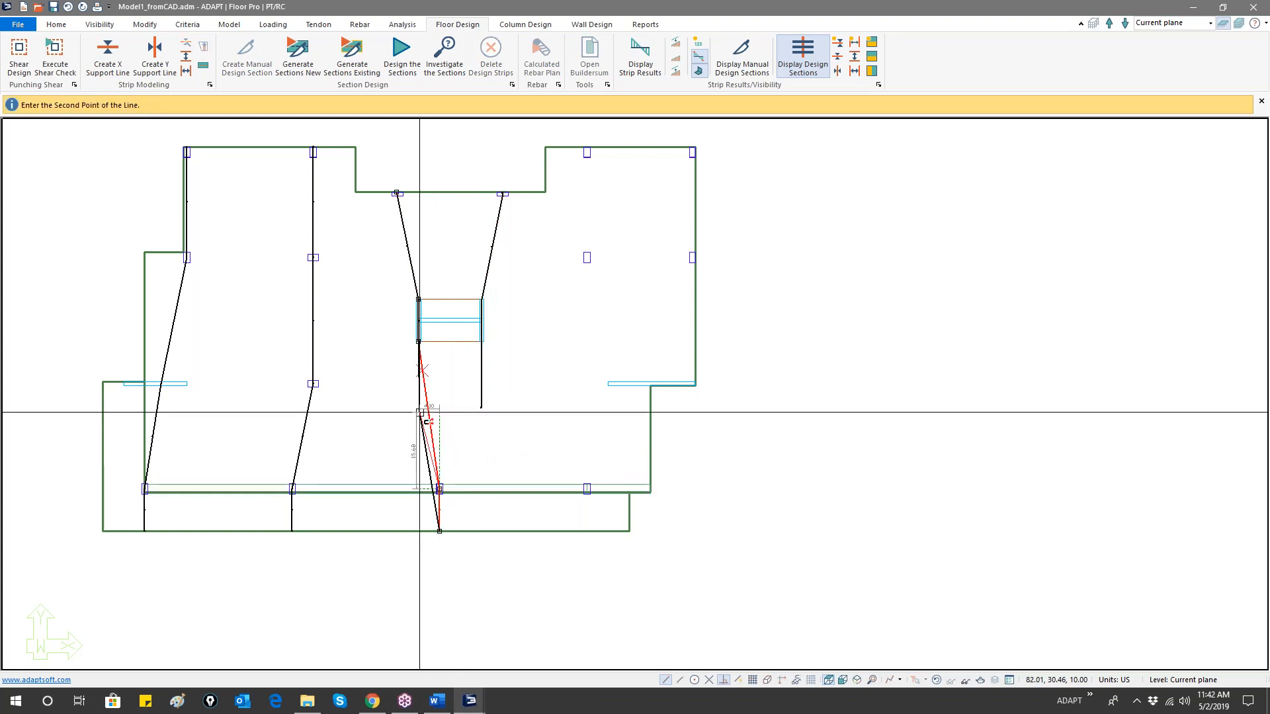
{"action": "left_click", "coordinate": [418, 411]}
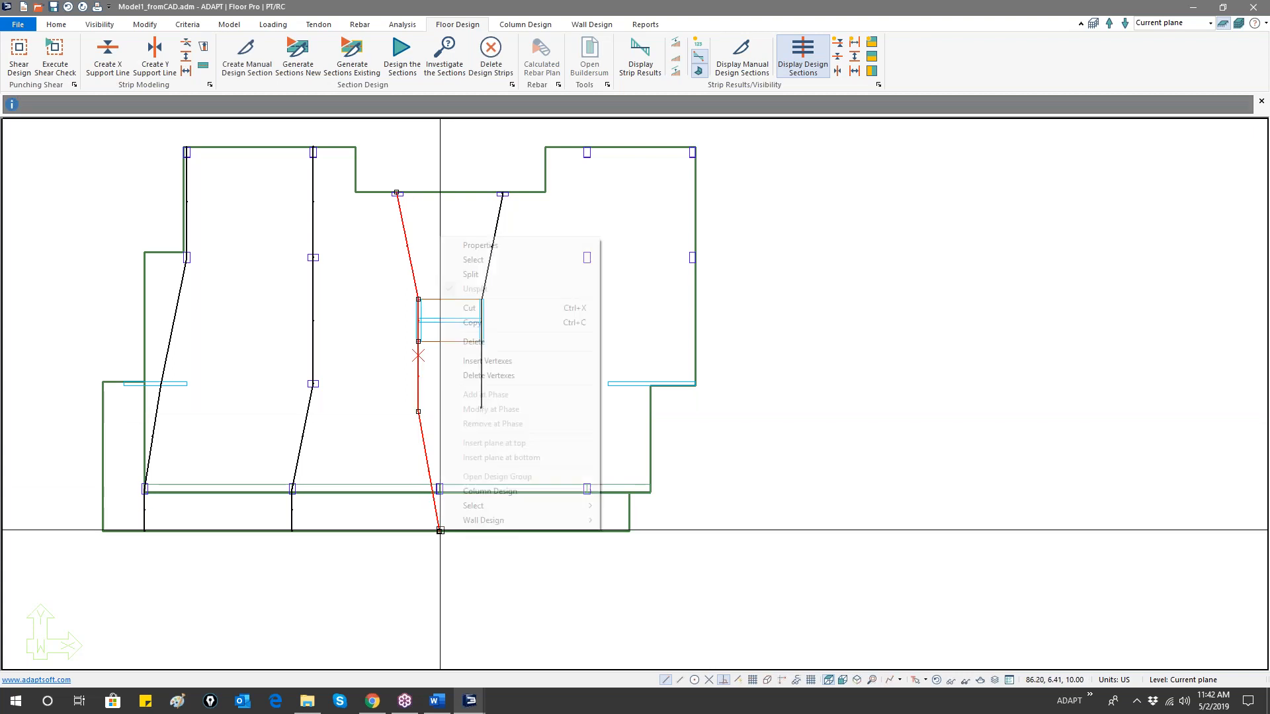
{"action": "right_click", "coordinate": [440, 531]}
{"action": "left_click", "coordinate": [488, 375]}
{"action": "left_click", "coordinate": [439, 531]}
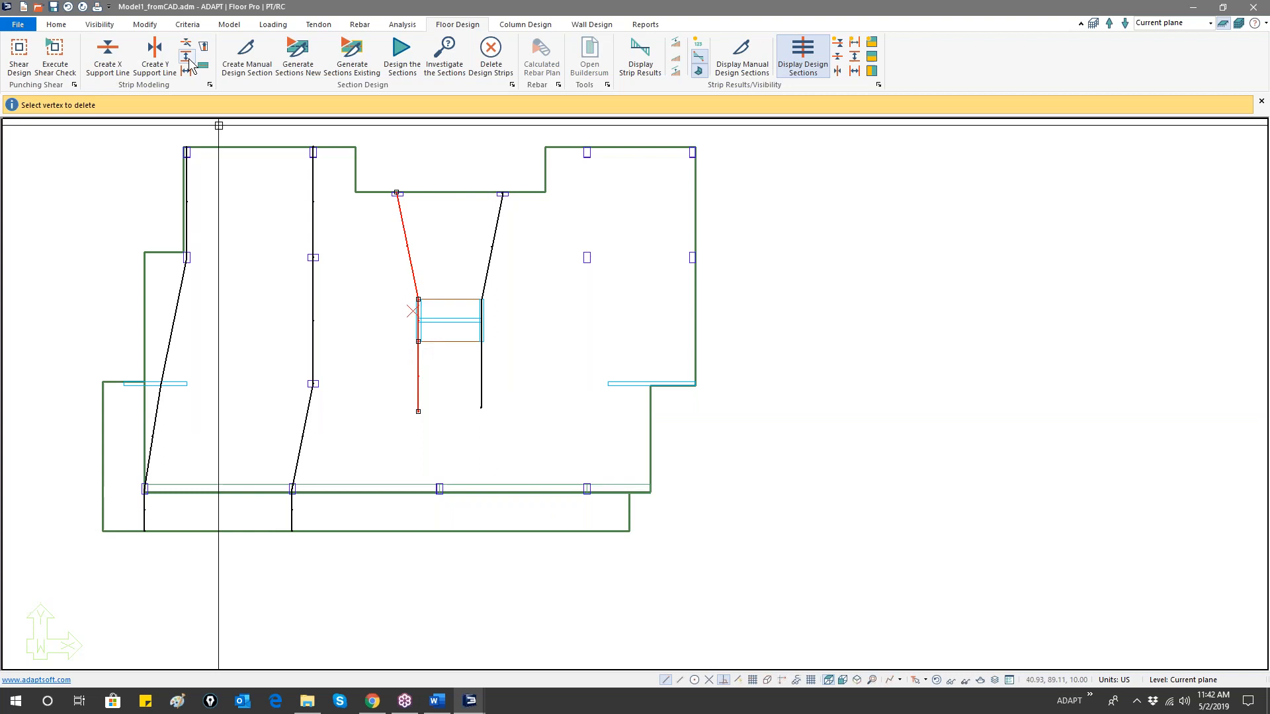
- Create a short Y-direction support line from the lower slab edge through the third bottom column, ending just below the core
{"action": "left_click", "coordinate": [155, 53]}
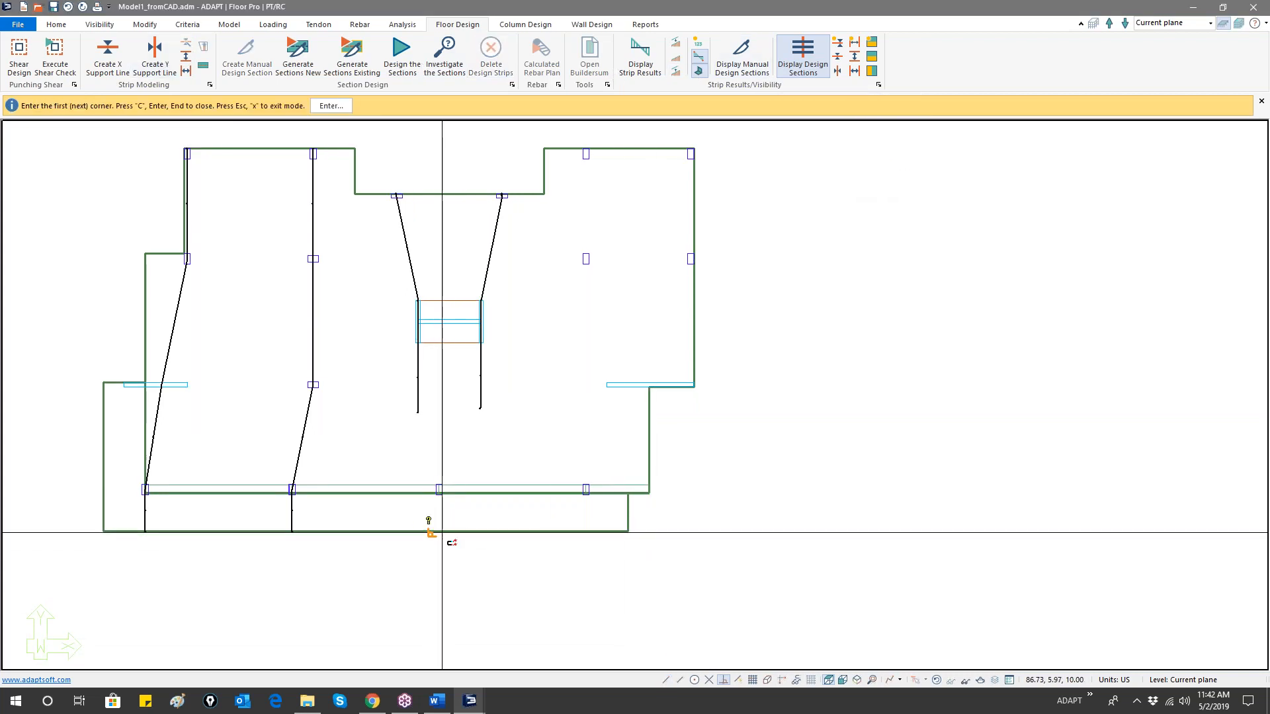
{"action": "left_click", "coordinate": [439, 533]}
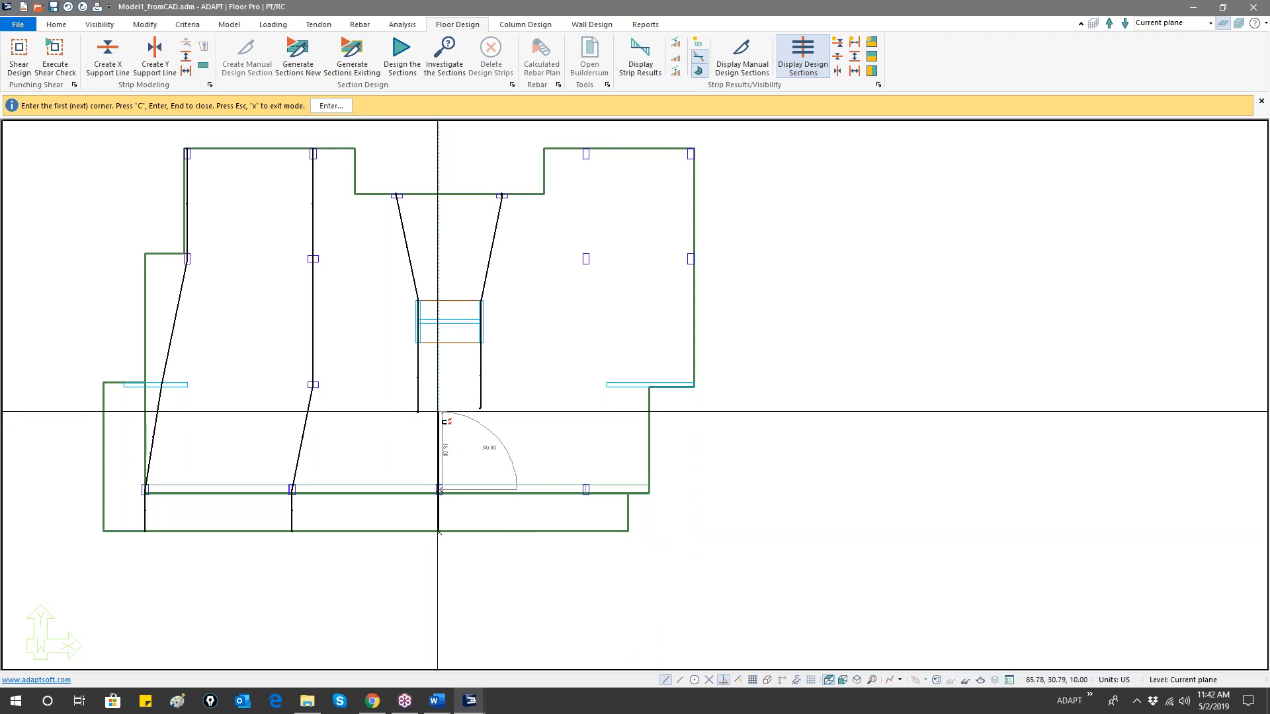
{"action": "key", "text": "c"}
{"action": "right_click", "coordinate": [460, 436]}
{"action": "left_click", "coordinate": [478, 443]}
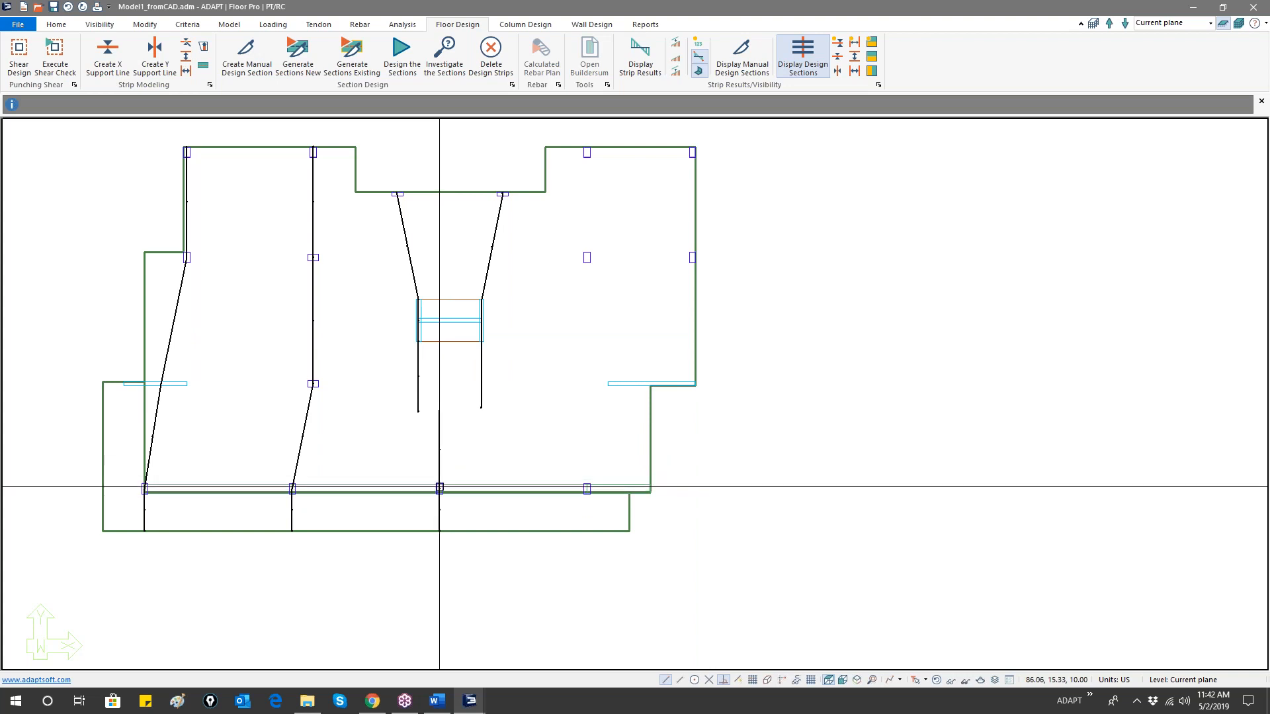
- Create a Y-direction support line from the lower slab edge through the fourth bottom column, the right wall's inner end and the columns above it
{"action": "left_click", "coordinate": [439, 487]}
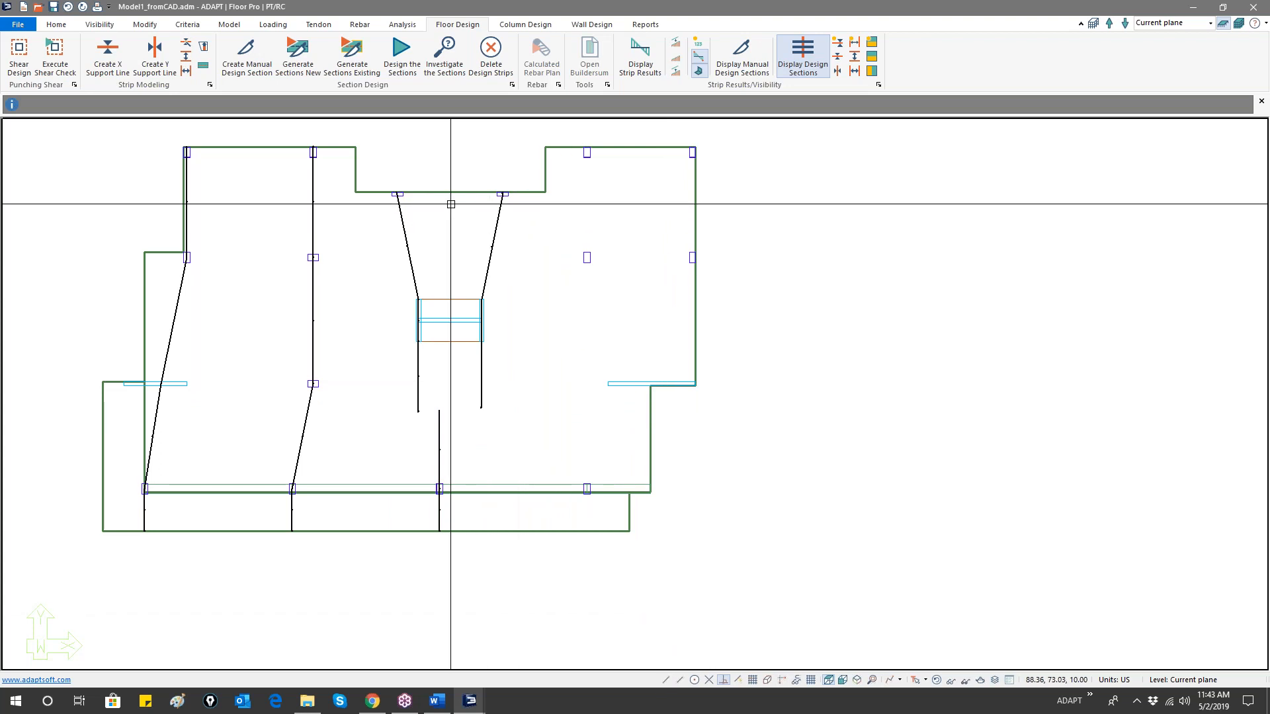
{"action": "middle_click_drag", "start_coordinate": [446, 216], "coordinate": [446, 219]}
{"action": "scroll", "coordinate": [455, 424], "scroll_direction": "up", "scroll_amount": 2}
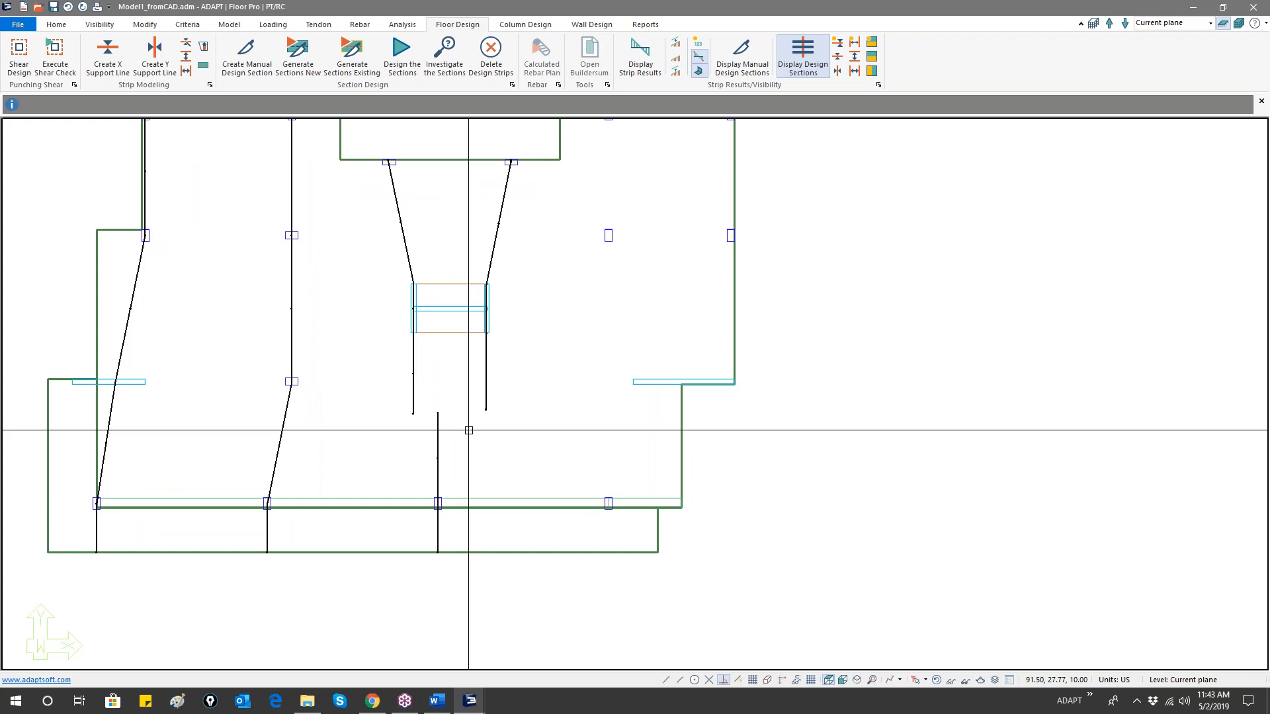
{"action": "left_click", "coordinate": [609, 554]}
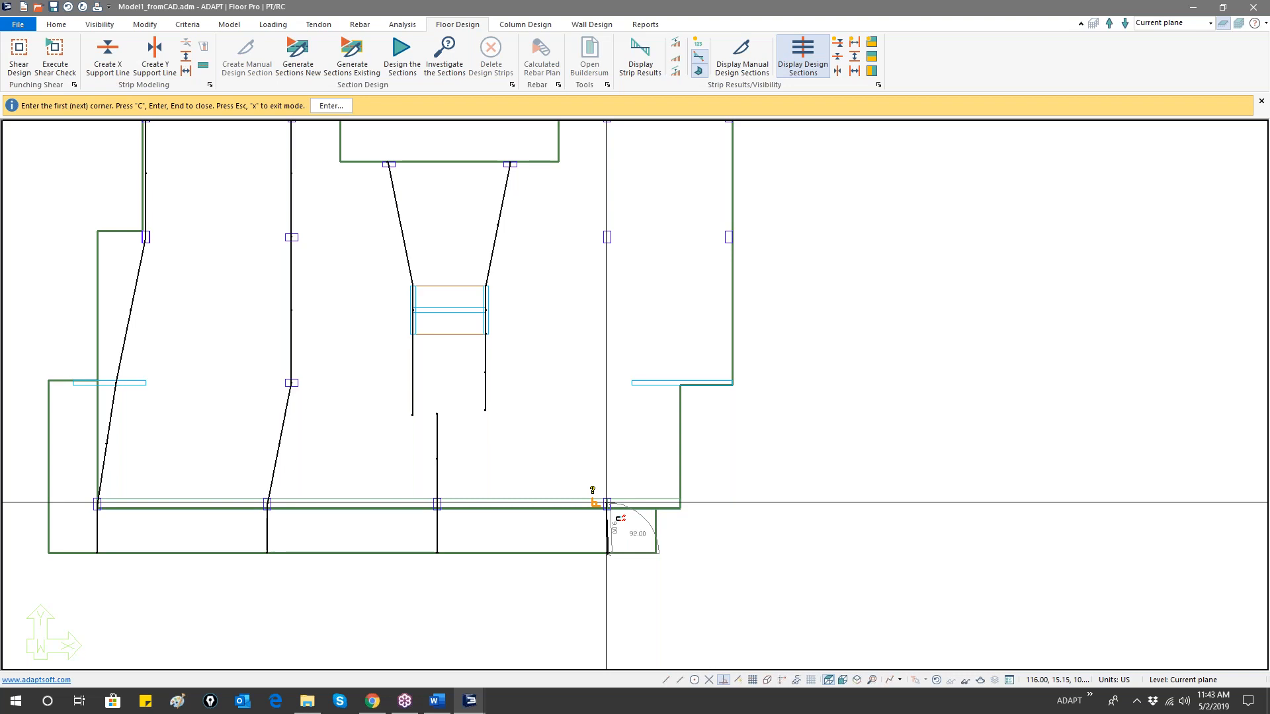
{"action": "middle_click_drag", "start_coordinate": [615, 504], "coordinate": [621, 643]}
- Create a Y-direction support line along the right slab edge from the outer end of the right wall through the two edge columns
{"action": "left_click", "coordinate": [727, 387]}
{"action": "left_click", "coordinate": [734, 377]}
{"action": "left_click", "coordinate": [735, 252]}
{"action": "key", "text": "c"}
{"action": "middle_click_drag", "start_coordinate": [694, 521], "coordinate": [705, 357]}
{"action": "scroll", "coordinate": [706, 357], "scroll_direction": "up", "scroll_amount": 1}
{"action": "middle_click_drag", "start_coordinate": [705, 408], "coordinate": [736, 408]}
{"action": "right_click", "coordinate": [595, 400]}
{"action": "left_click", "coordinate": [606, 409]}
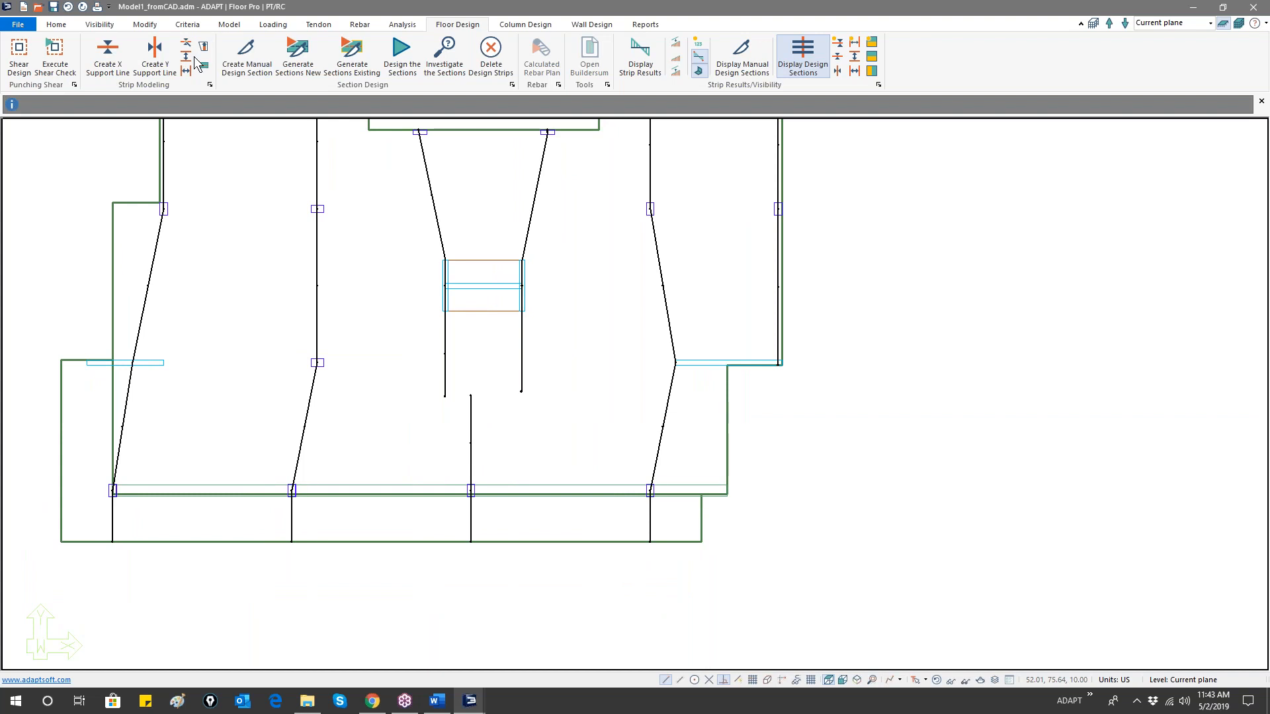
- Draw a horizontal splitter below the core between the second Y-direction support line and the one through the fourth bottom column
{"action": "left_click", "coordinate": [186, 71]}
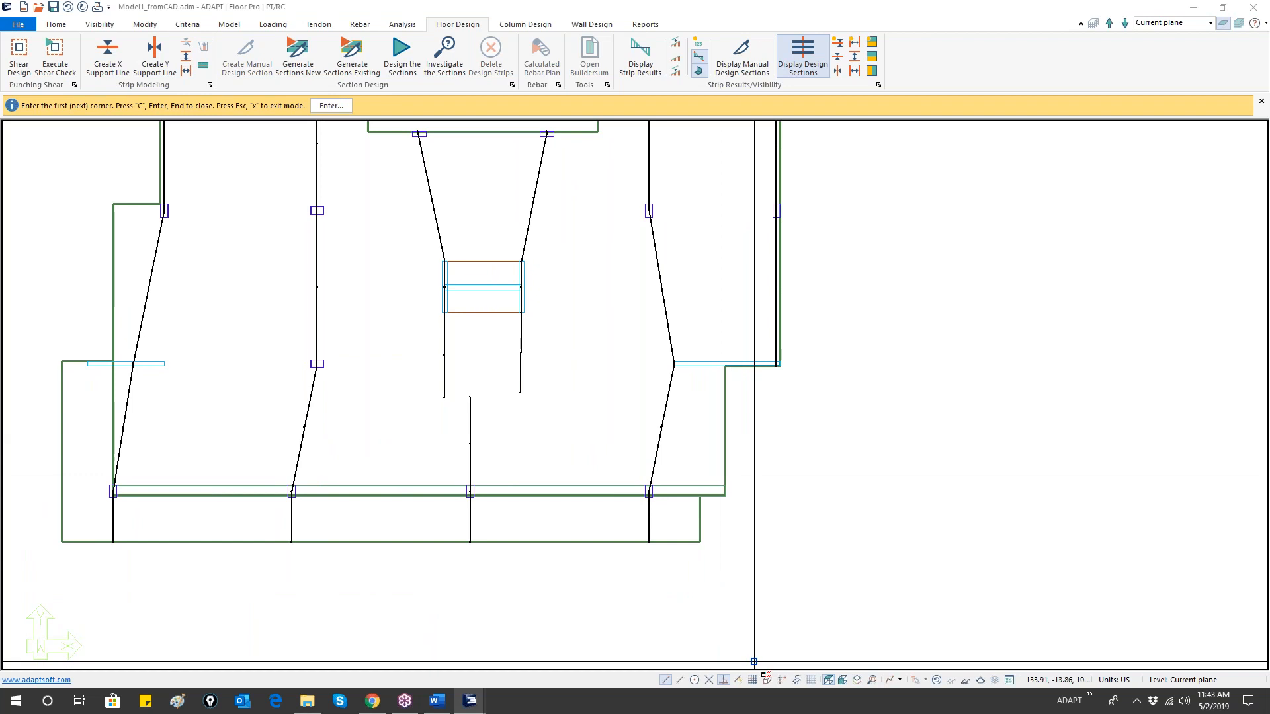
{"action": "left_click", "coordinate": [661, 427]}
{"action": "right_click", "coordinate": [501, 390]}
{"action": "left_click", "coordinate": [526, 398]}
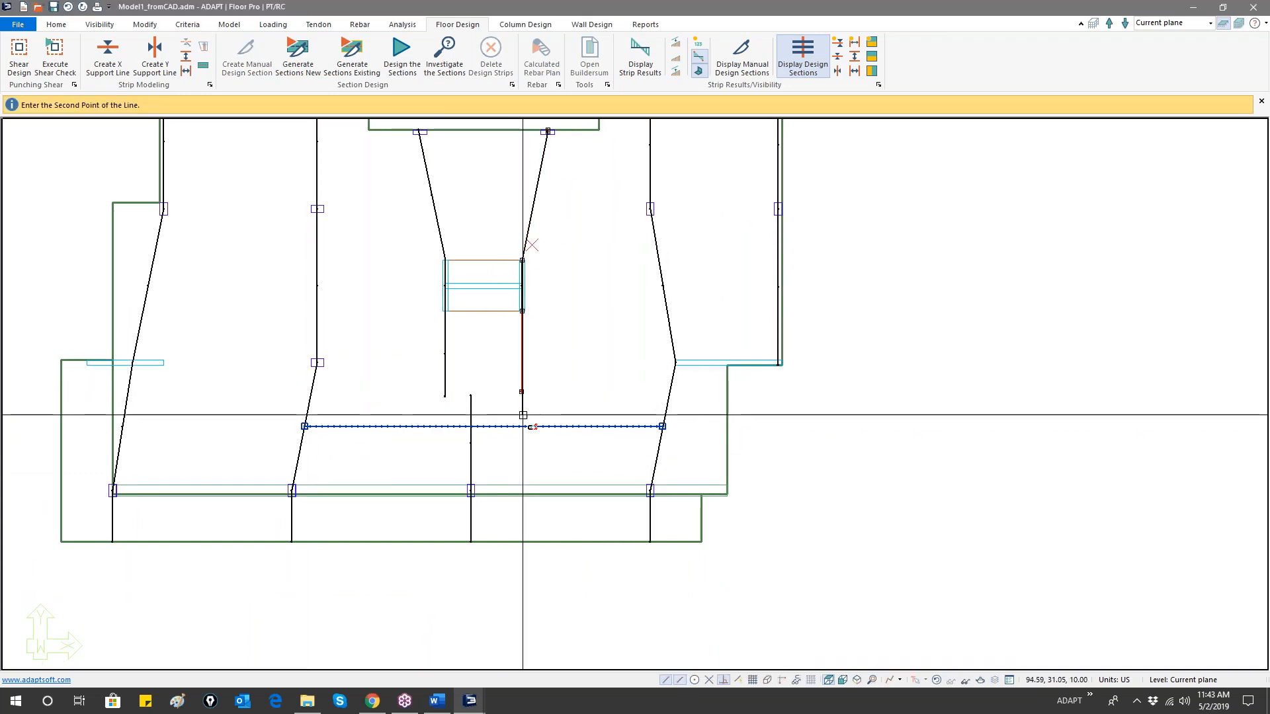
- Extend the lower ends of the two core-wall support lines and the upper end of the short support line to the horizontal splitter
{"action": "left_click", "coordinate": [444, 392]}
{"action": "left_click", "coordinate": [445, 397]}
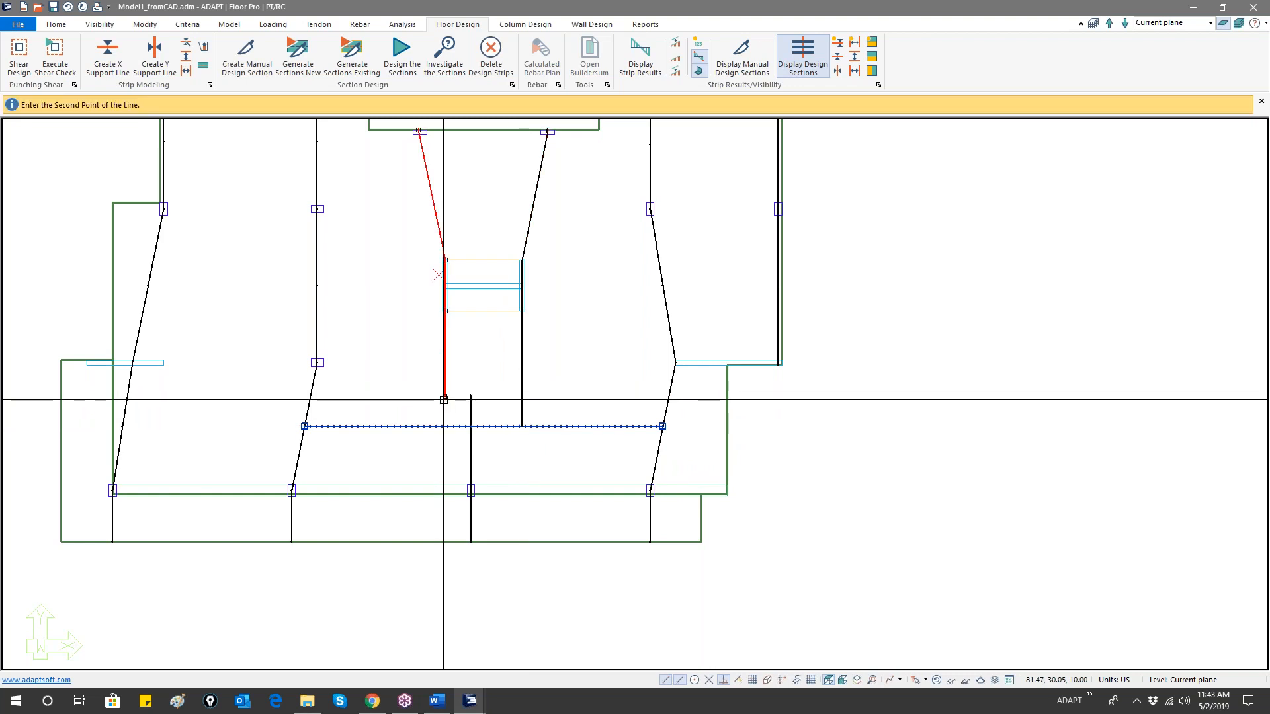
{"action": "left_click", "coordinate": [445, 426]}
{"action": "left_click", "coordinate": [471, 415]}
{"action": "left_click", "coordinate": [470, 397]}
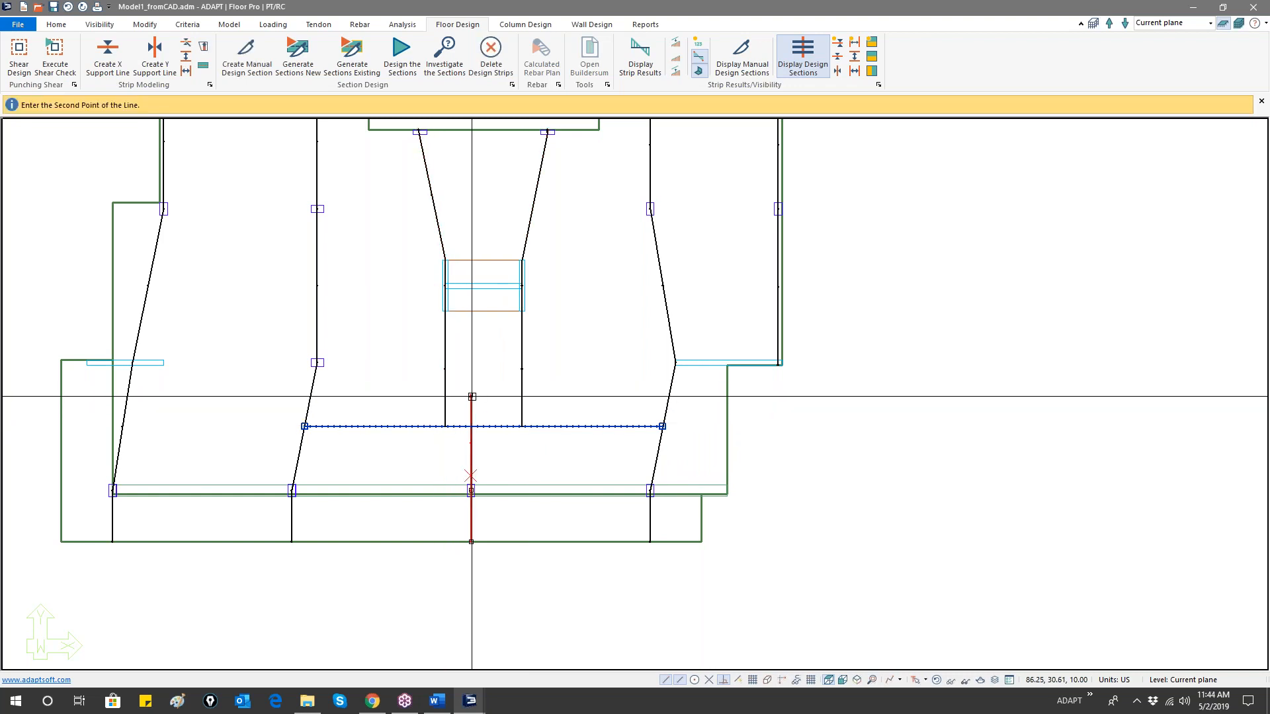
{"action": "left_click", "coordinate": [470, 426]}
{"action": "key", "text": "Escape"}
{"action": "scroll", "coordinate": [556, 386], "scroll_direction": "down", "scroll_amount": 3}
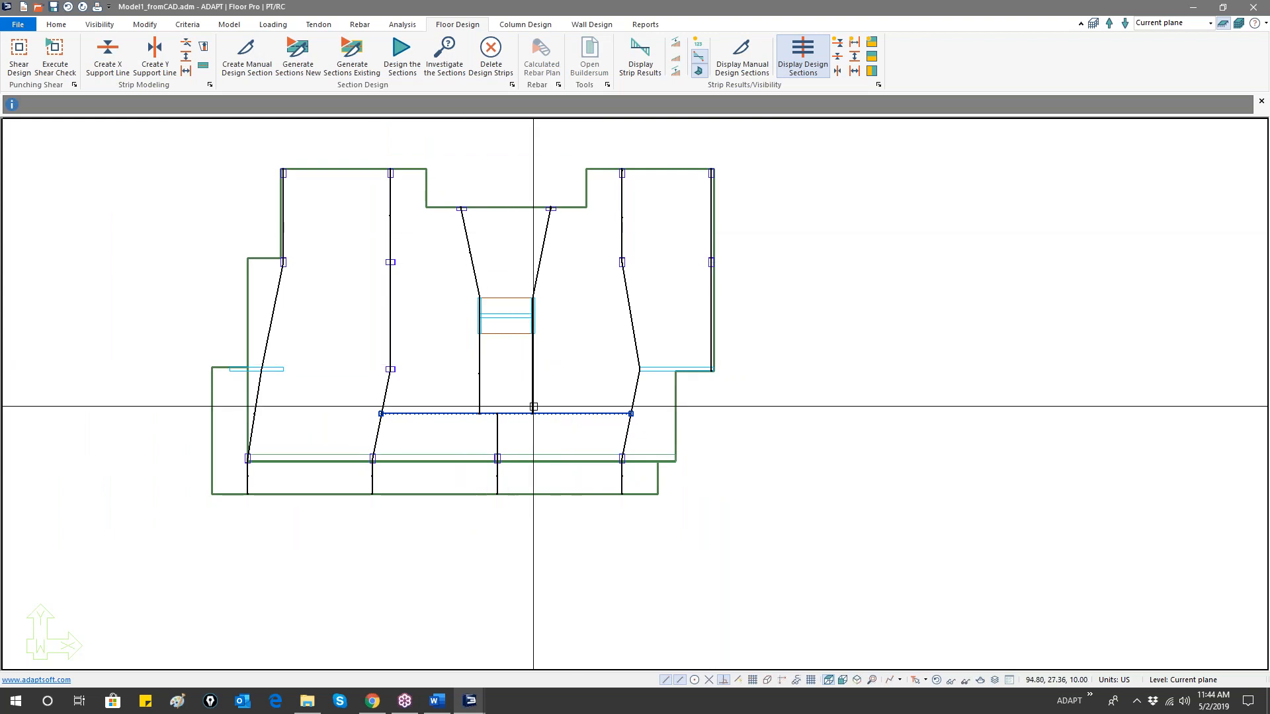
- Draw splitters along all four sides of the core opening, connecting its corners to the adjacent support lines
{"action": "scroll", "coordinate": [506, 305], "scroll_direction": "up", "scroll_amount": 3}
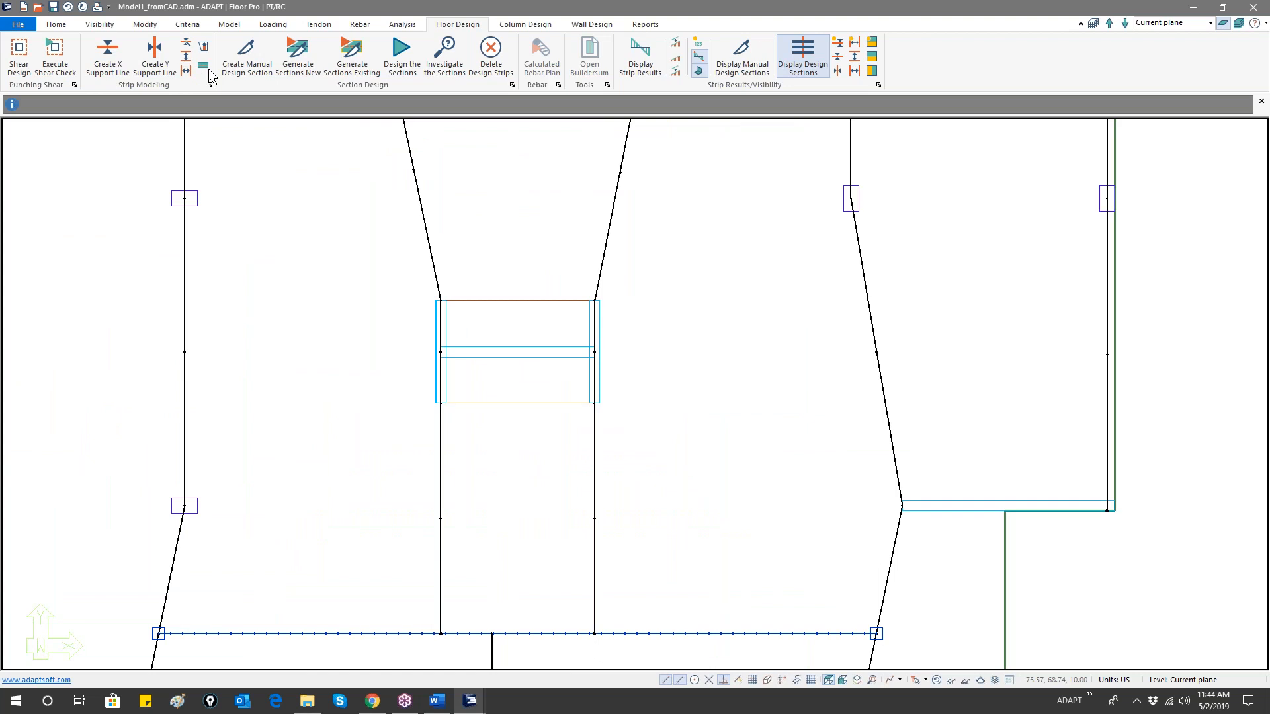
{"action": "left_click", "coordinate": [205, 66]}
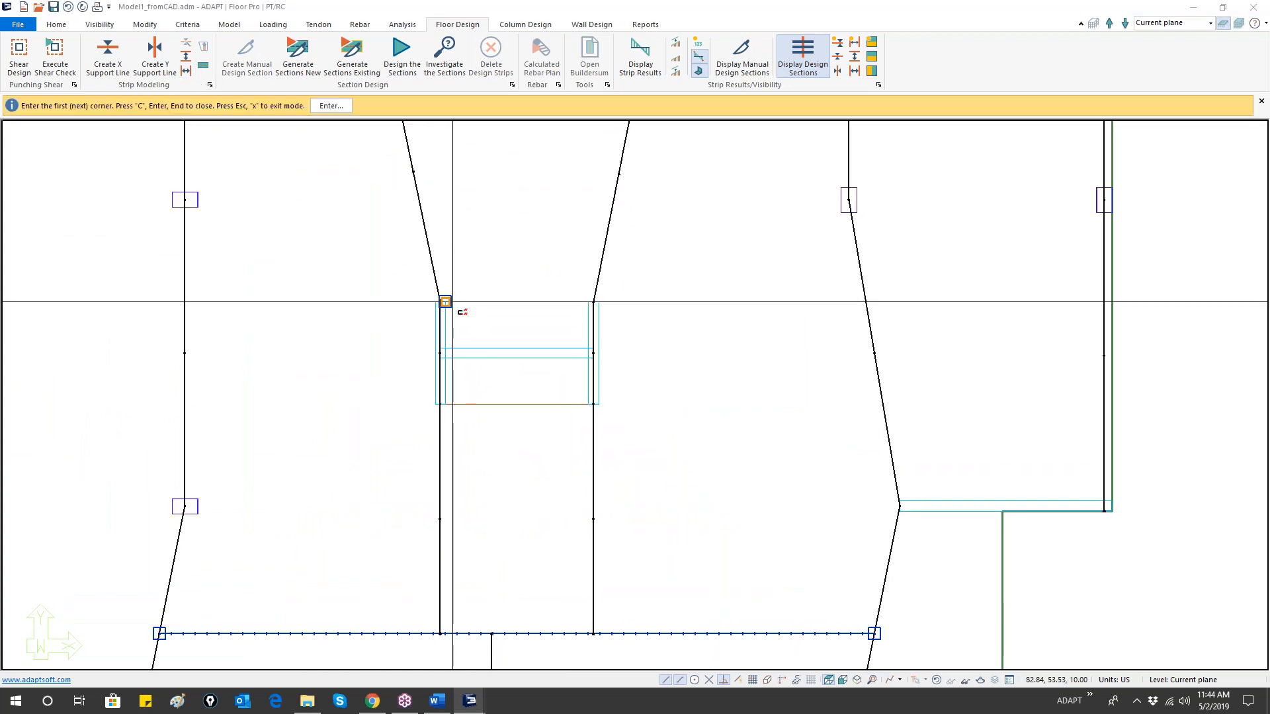
{"action": "left_click", "coordinate": [445, 302]}
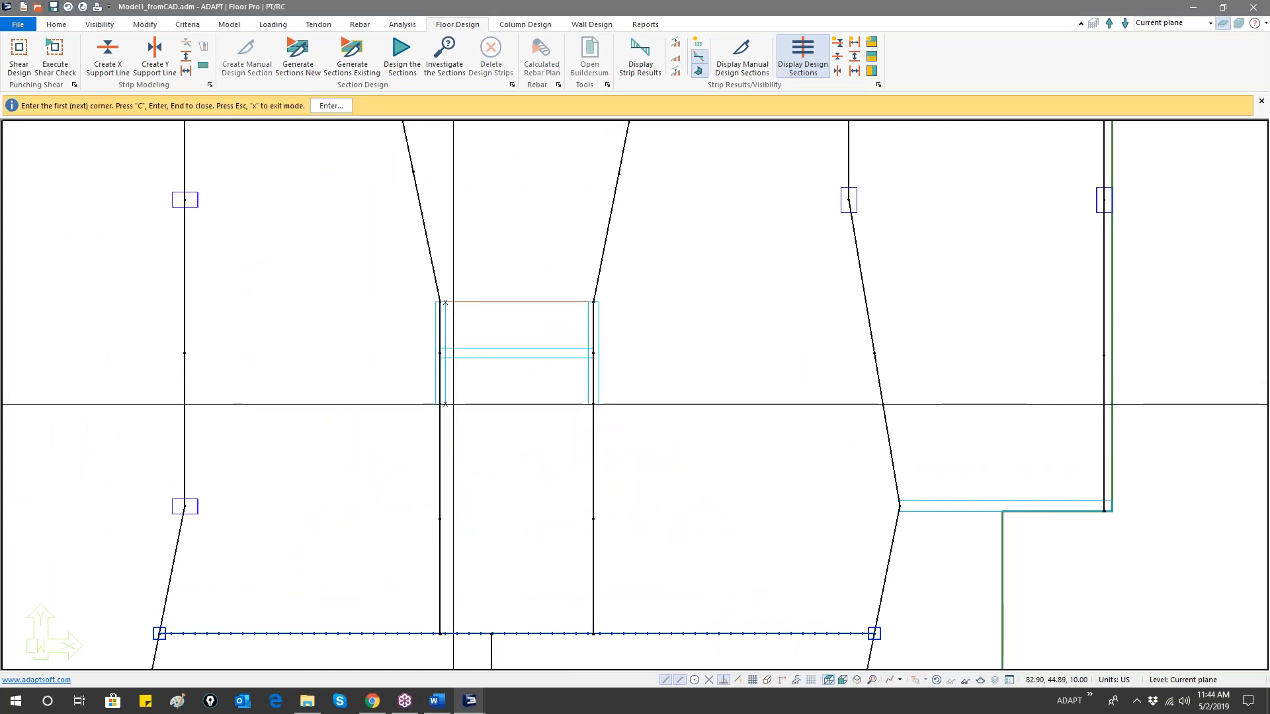
{"action": "left_click", "coordinate": [445, 404]}
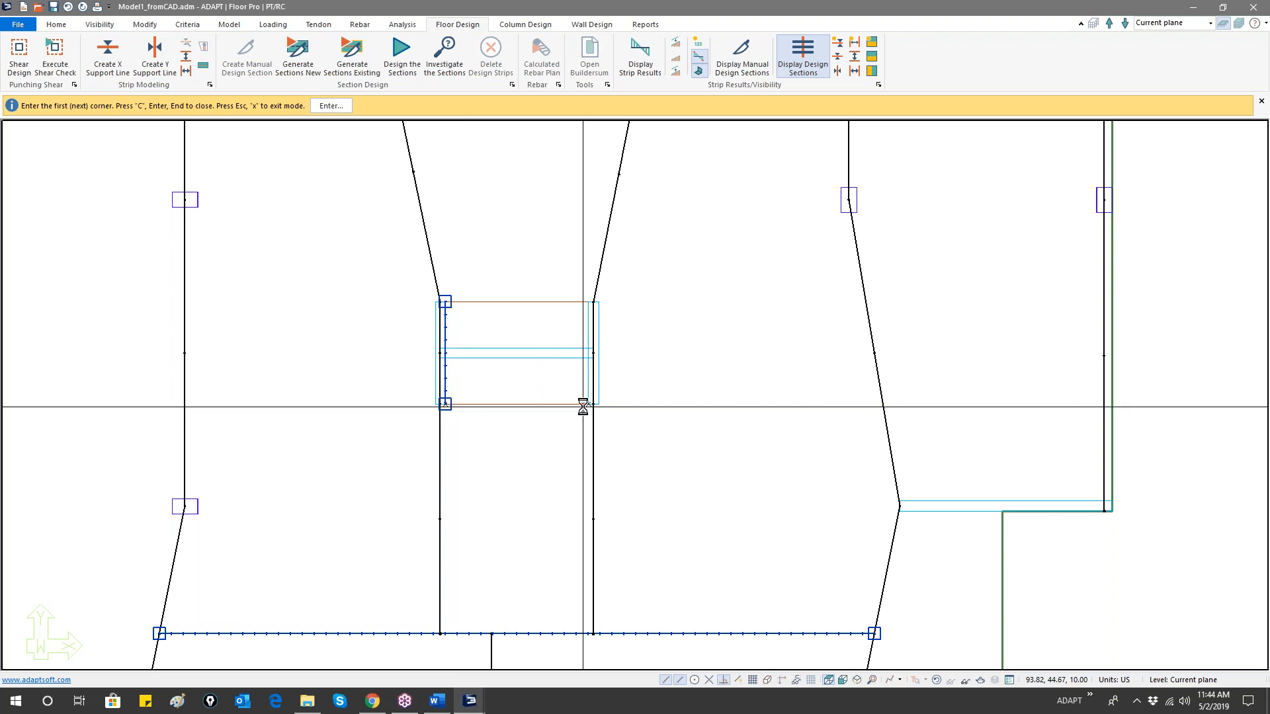
{"action": "left_click", "coordinate": [587, 404]}
{"action": "left_click", "coordinate": [588, 303]}
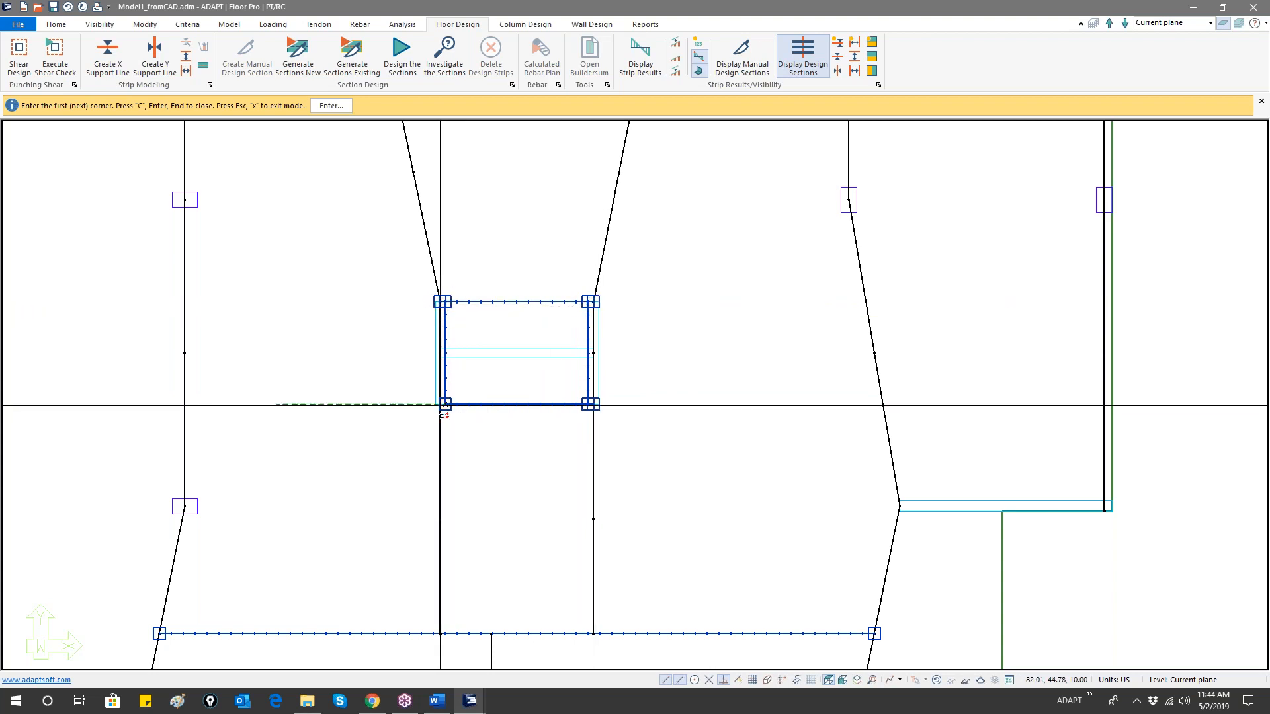
- Draw horizontal splitters from both inner corners of the upper slab recess to the adjacent Y-direction support lines
{"action": "scroll", "coordinate": [501, 306], "scroll_direction": "down", "scroll_amount": 3}
{"action": "scroll", "coordinate": [498, 228], "scroll_direction": "up", "scroll_amount": 3}
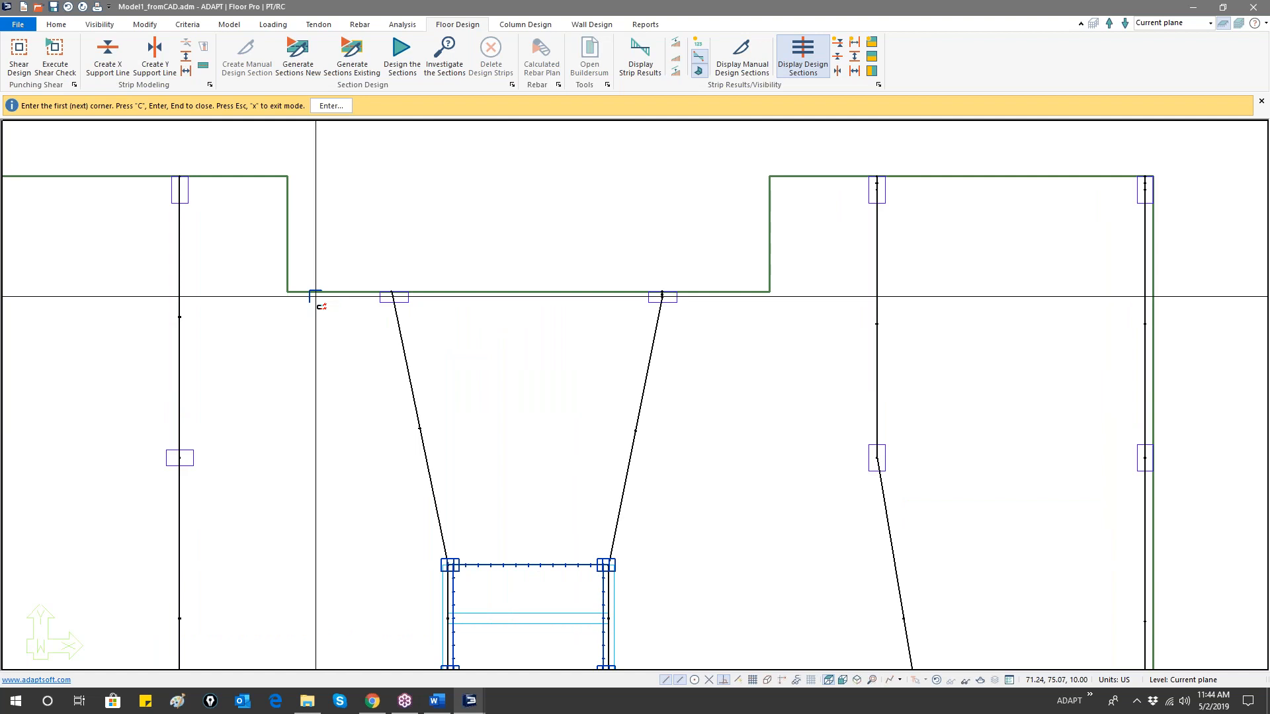
{"action": "left_click", "coordinate": [286, 292]}
{"action": "left_click", "coordinate": [179, 292]}
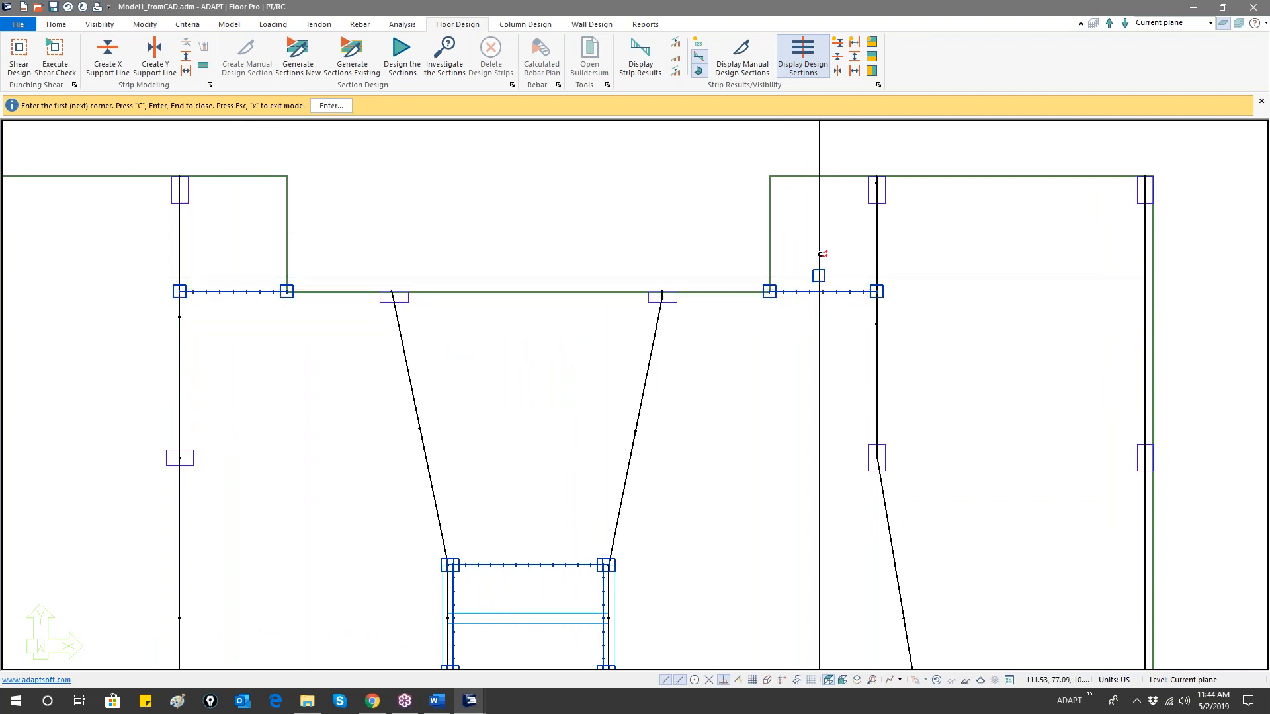
{"action": "right_click", "coordinate": [540, 259]}
{"action": "left_click", "coordinate": [569, 267]}
{"action": "scroll", "coordinate": [569, 271], "scroll_direction": "down", "scroll_amount": 3}
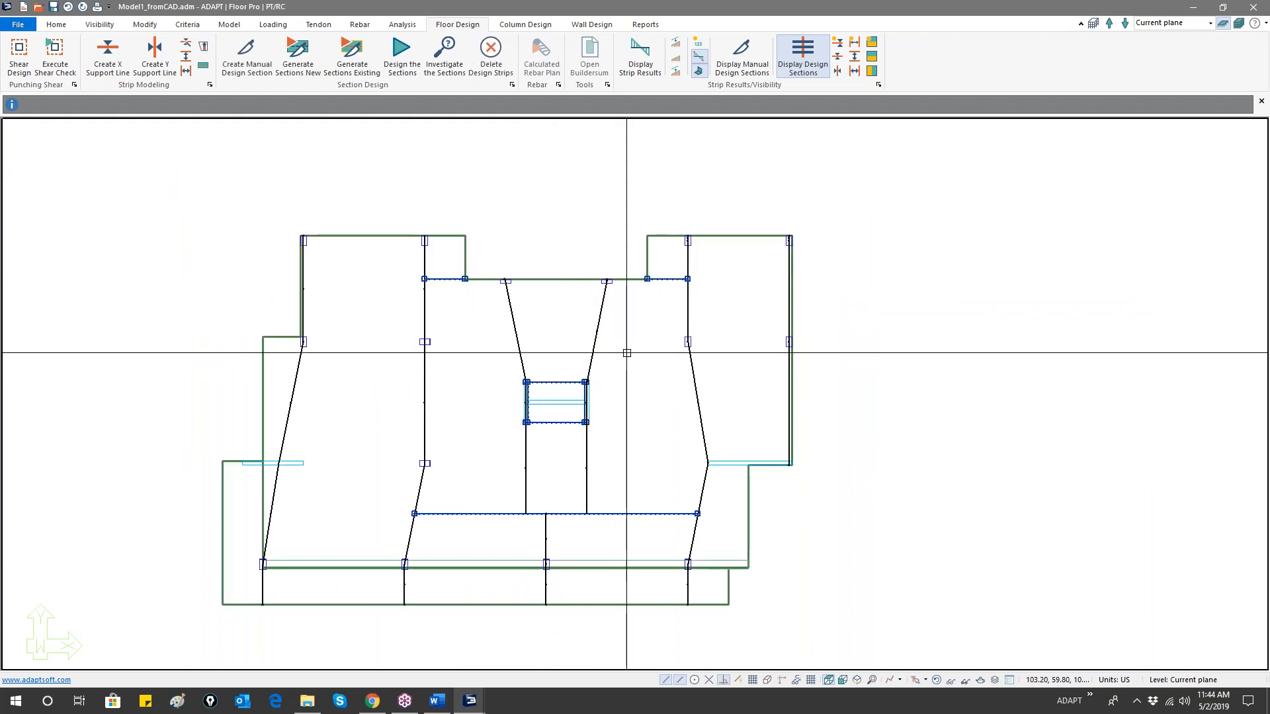
- Generate new design sections and display those of the Y-direction support lines
{"action": "left_click", "coordinate": [311, 75]}
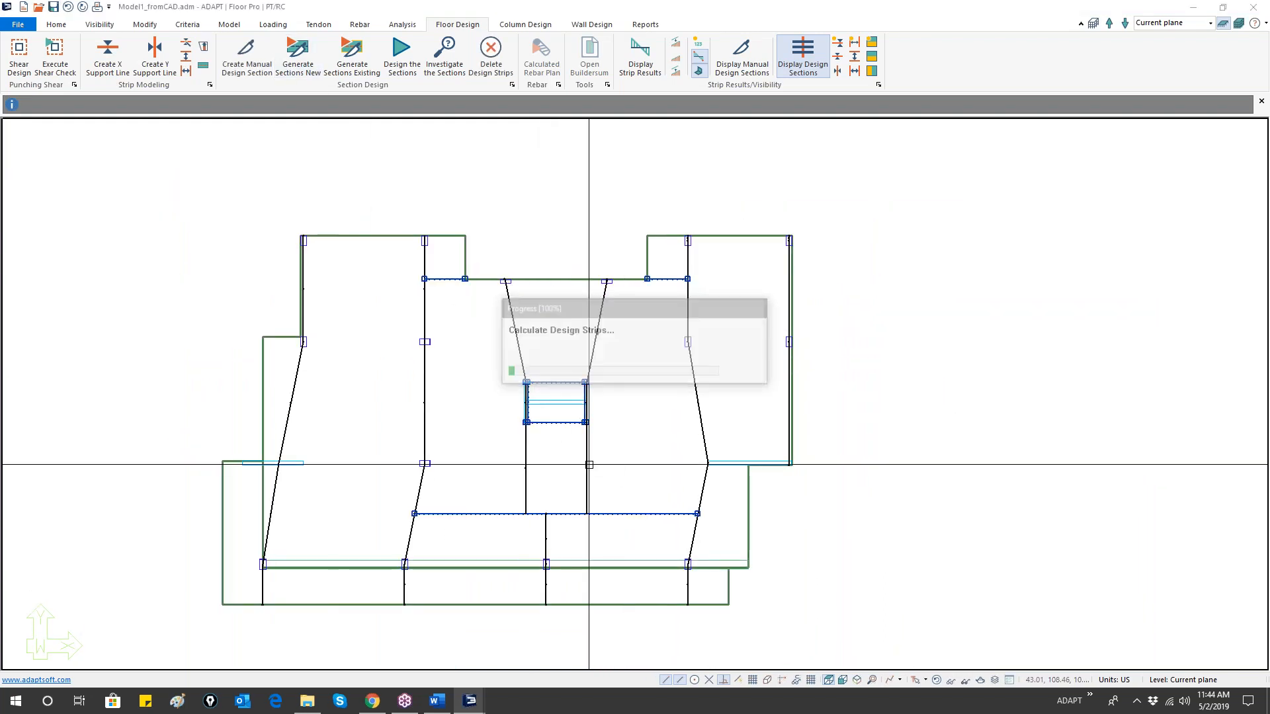
{"action": "left_click", "coordinate": [817, 71]}
{"action": "left_click", "coordinate": [839, 71]}
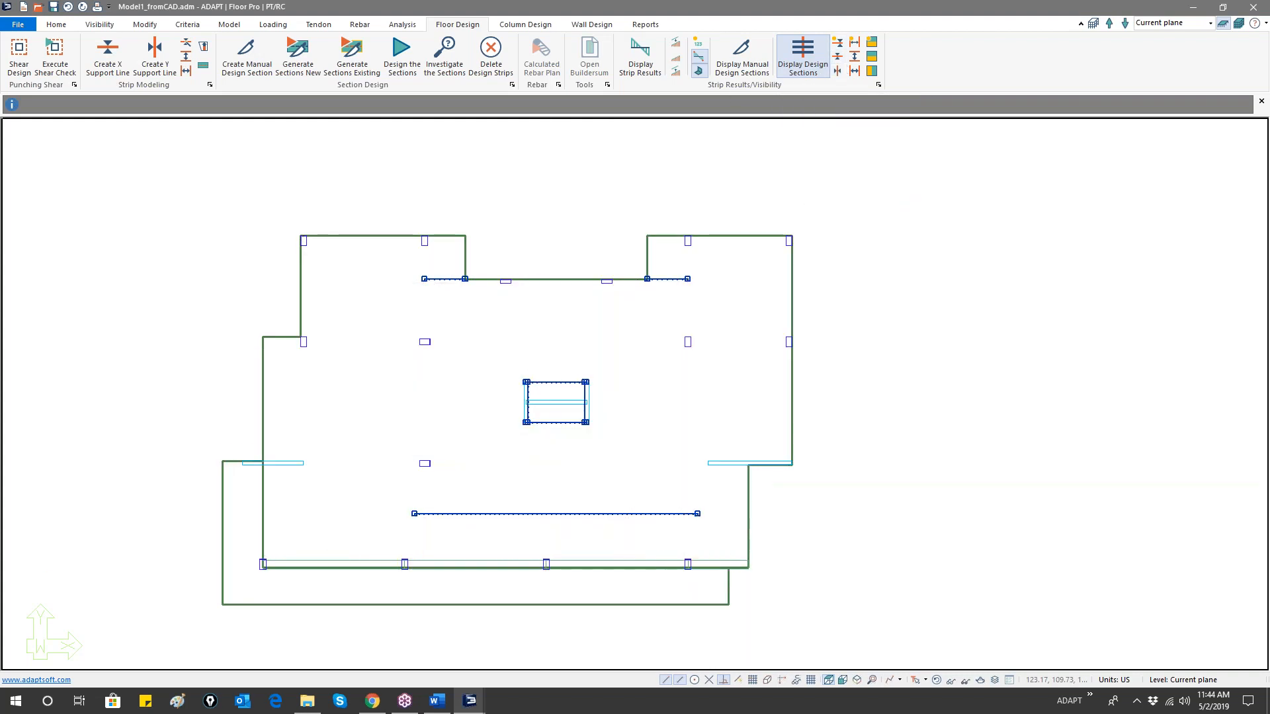
- Examine the splitters and Y-direction design sections at the upper edge of the core opening by selecting them
{"action": "scroll", "coordinate": [565, 360], "scroll_direction": "up", "scroll_amount": 8}
{"action": "scroll", "coordinate": [569, 365], "scroll_direction": "up", "scroll_amount": 5}
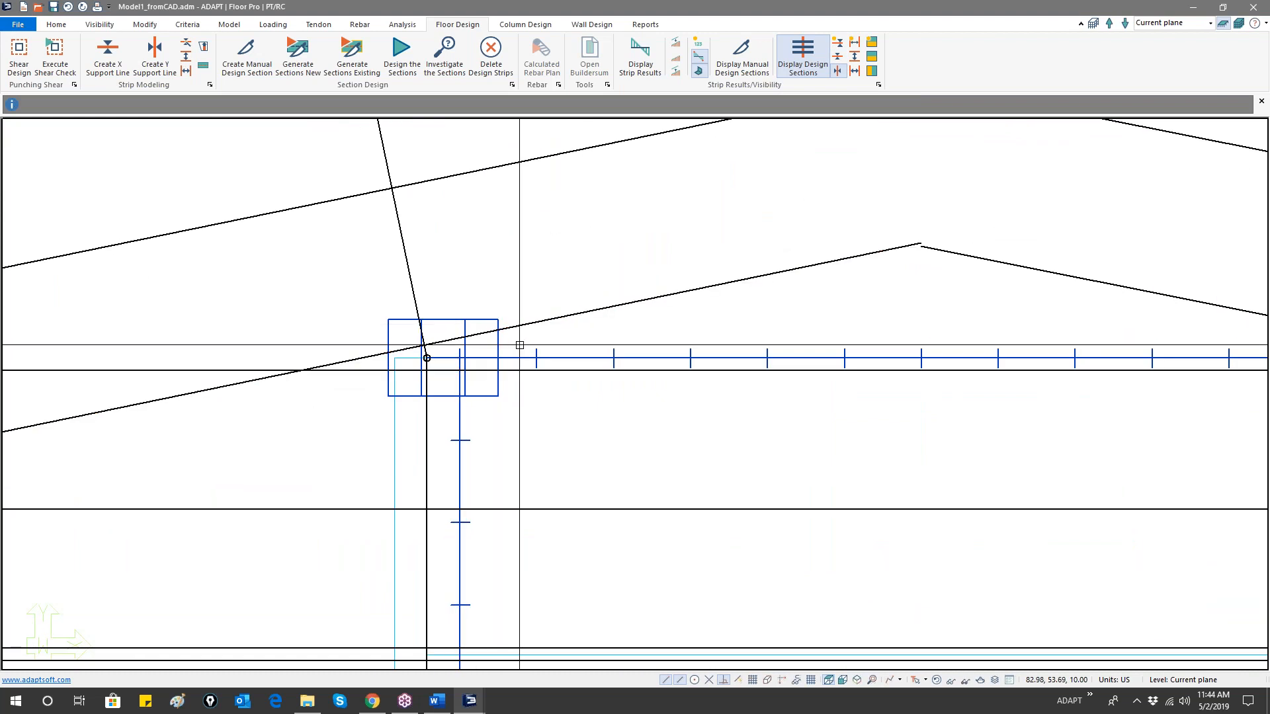
{"action": "left_click", "coordinate": [497, 344]}
{"action": "scroll", "coordinate": [497, 344], "scroll_direction": "down", "scroll_amount": 5}
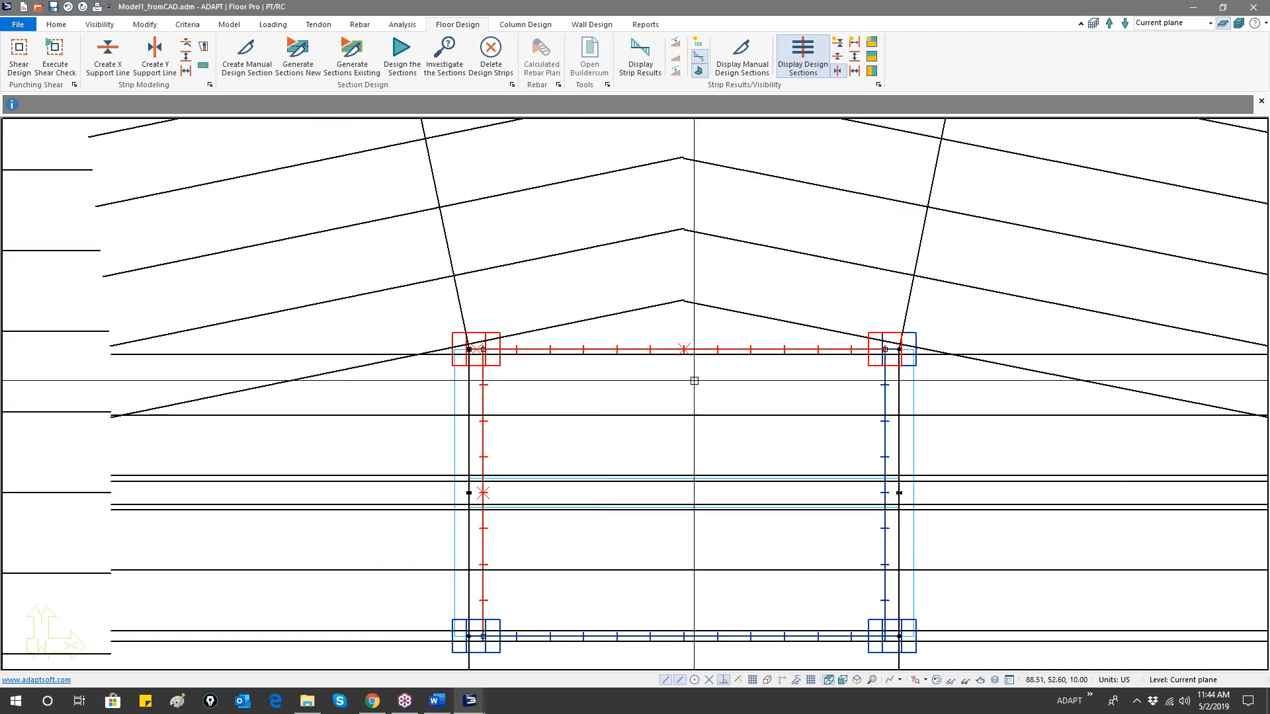
{"action": "left_click", "coordinate": [716, 526]}
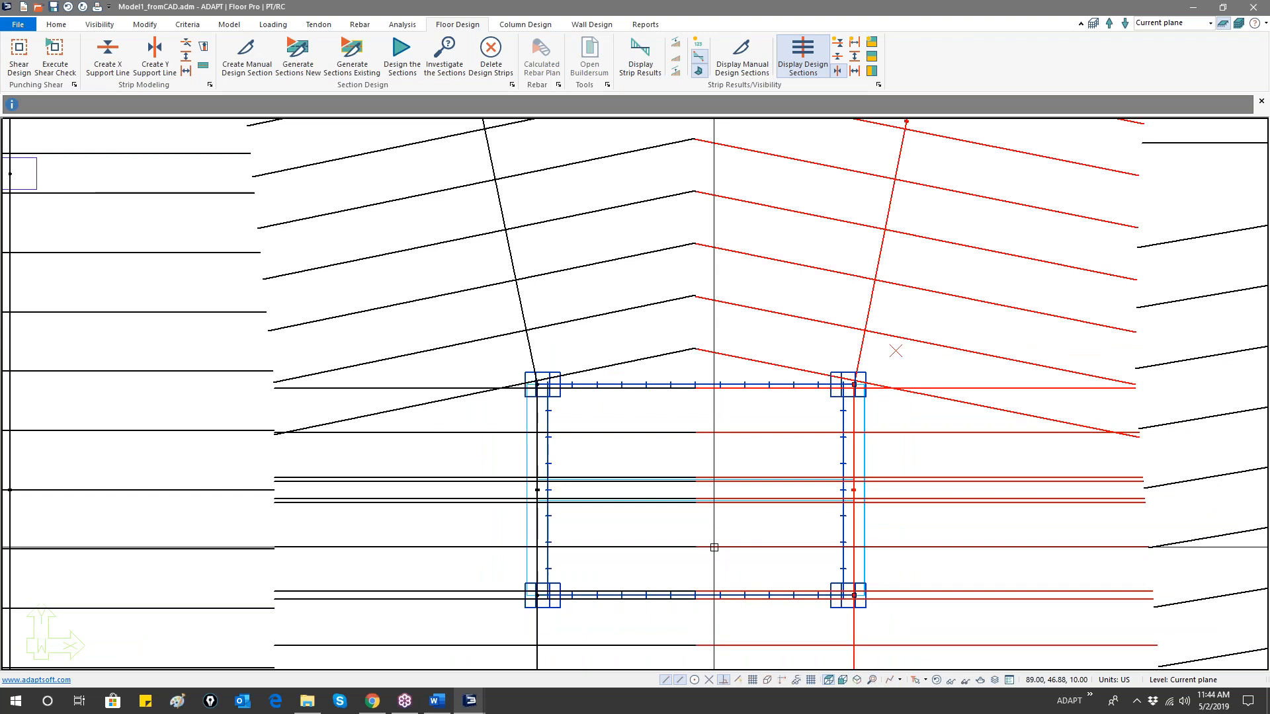
- Inspect how the splitters and design sections meet at the core opening's lower-left corner and along its left wall
{"action": "scroll", "coordinate": [550, 513], "scroll_direction": "up", "scroll_amount": 4}
{"action": "left_click", "coordinate": [514, 487]}
{"action": "scroll", "coordinate": [510, 487], "scroll_direction": "up", "scroll_amount": 5}
{"action": "scroll", "coordinate": [486, 470], "scroll_direction": "up", "scroll_amount": 2}
{"action": "scroll", "coordinate": [570, 431], "scroll_direction": "down", "scroll_amount": 6}
{"action": "scroll", "coordinate": [566, 456], "scroll_direction": "down", "scroll_amount": 4}
{"action": "left_click", "coordinate": [696, 473]}
{"action": "scroll", "coordinate": [597, 468], "scroll_direction": "up", "scroll_amount": 3}
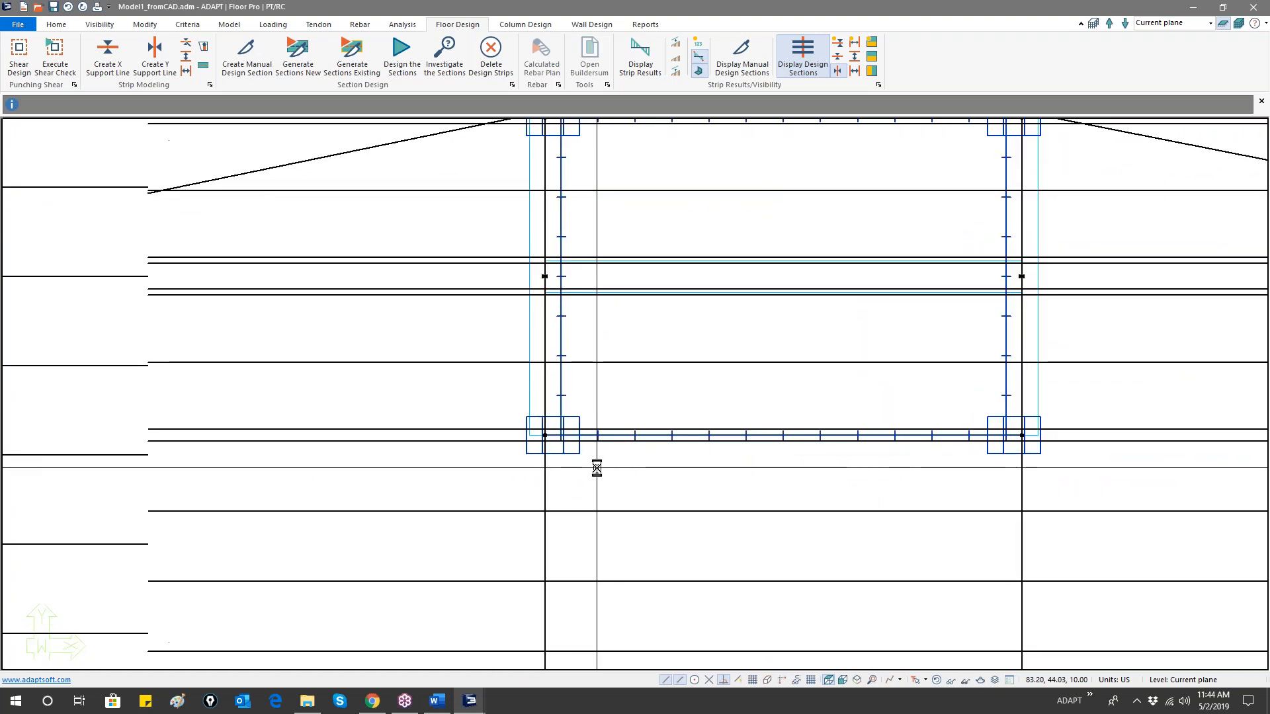
{"action": "scroll", "coordinate": [596, 467], "scroll_direction": "up", "scroll_amount": 2}
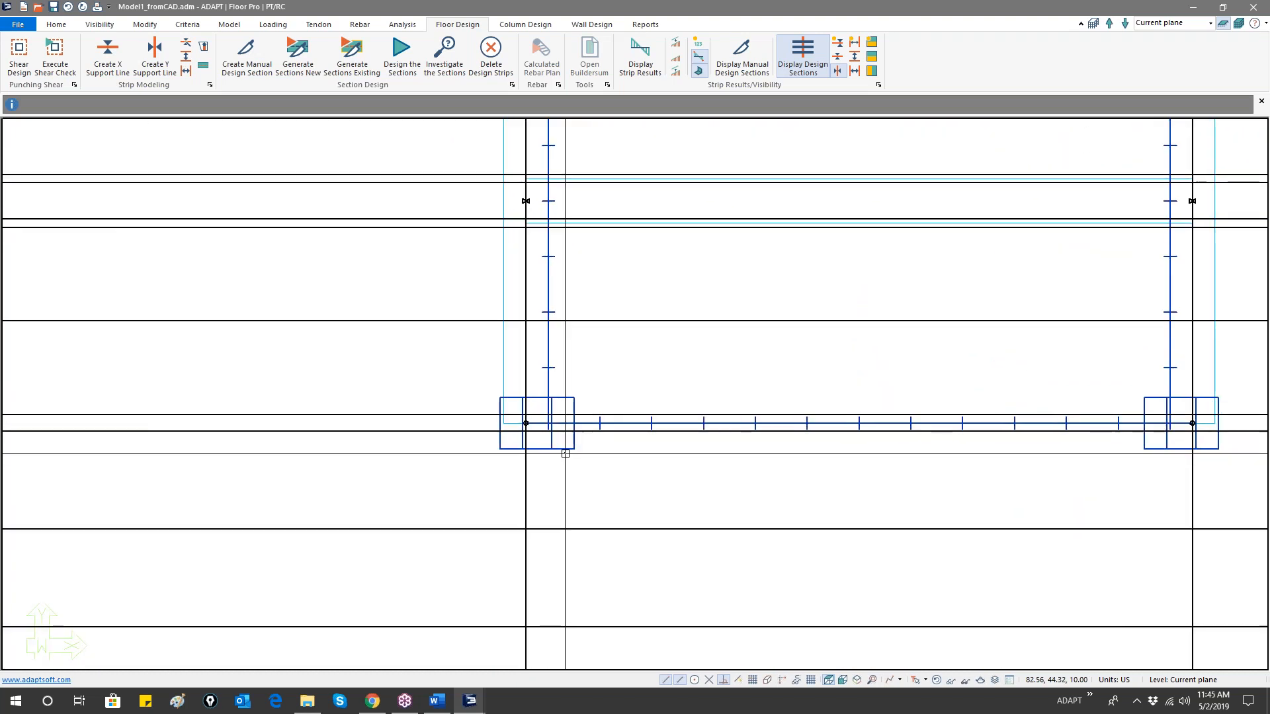
{"action": "scroll", "coordinate": [527, 450], "scroll_direction": "down", "scroll_amount": 1}
{"action": "middle_click_drag", "start_coordinate": [528, 450], "coordinate": [442, 445]}
{"action": "scroll", "coordinate": [454, 437], "scroll_direction": "down", "scroll_amount": 3}
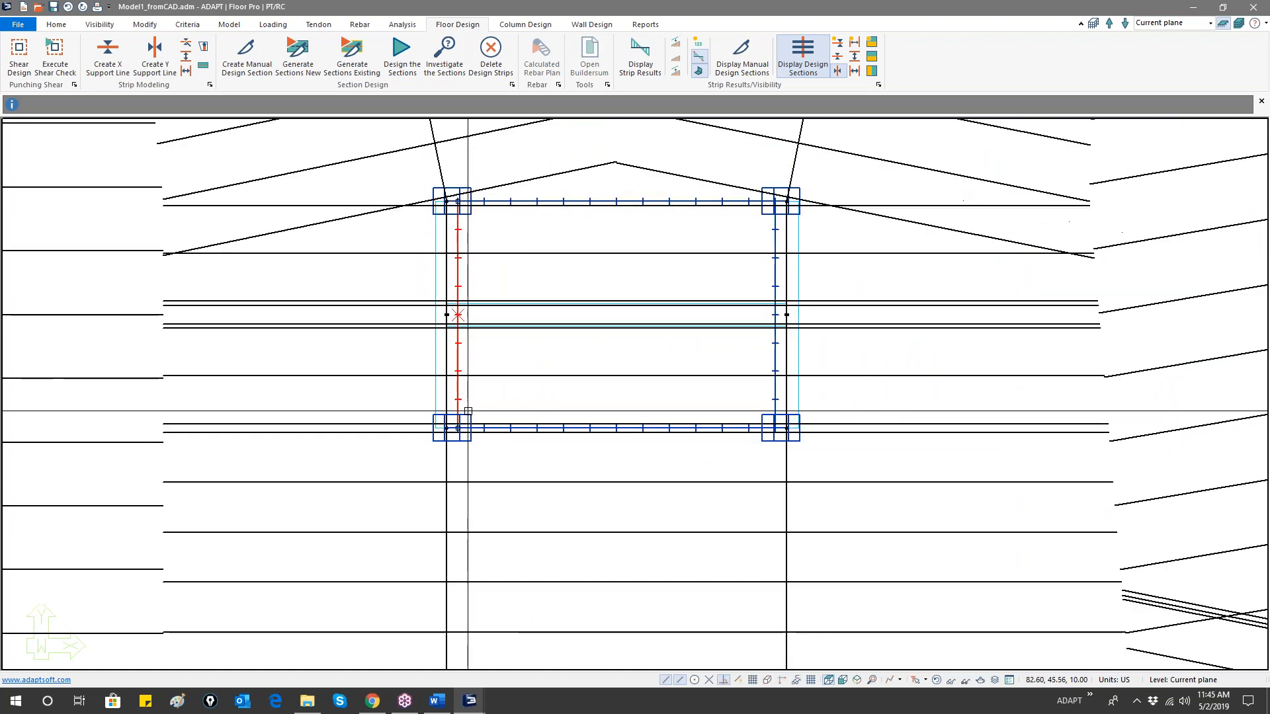
{"action": "key", "text": "Escape"}
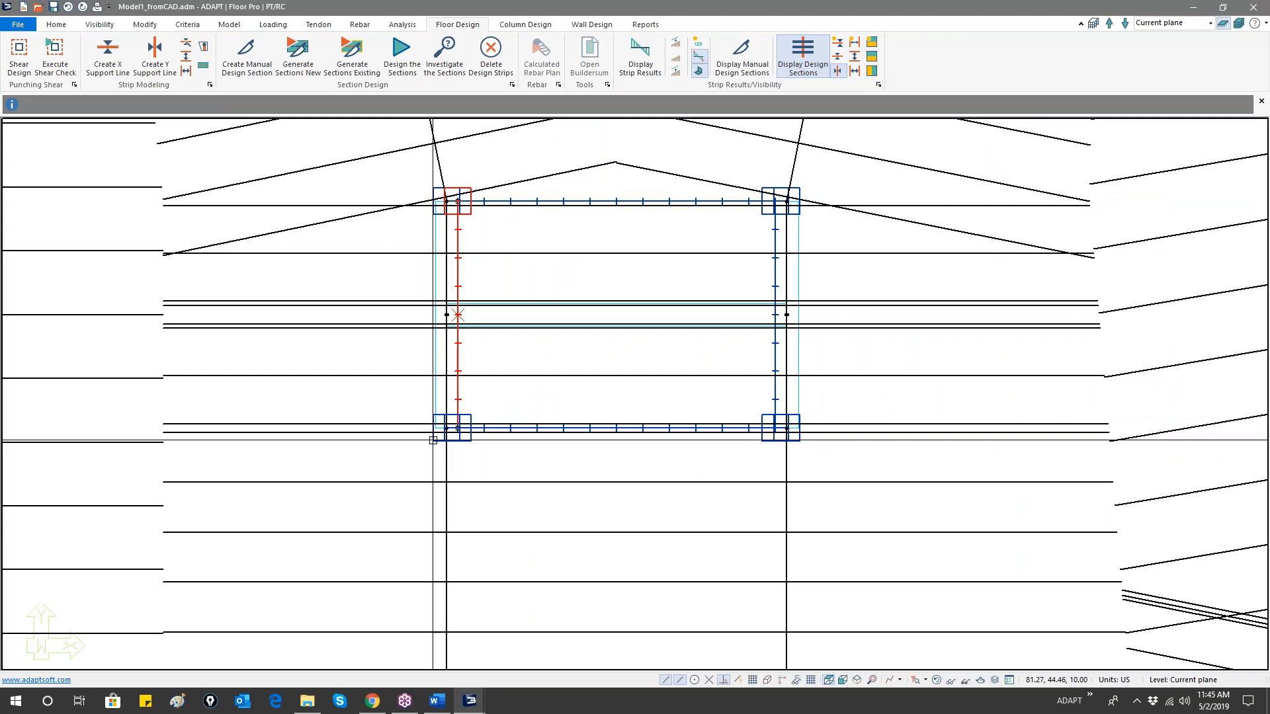
{"action": "scroll", "coordinate": [496, 437], "scroll_direction": "up", "scroll_amount": 5}
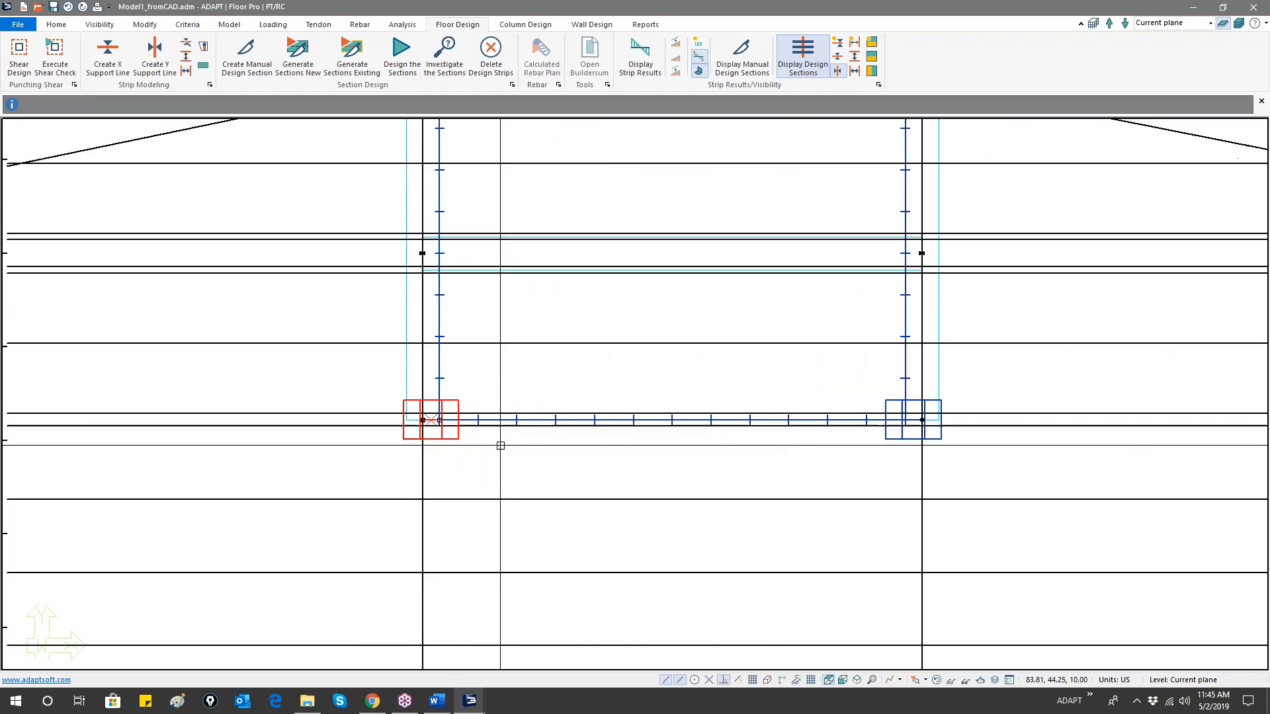
- Stretch the short splitter at the core opening's lower-right corner along the lower edge to the Y-direction support line at the lower-left corner
{"action": "scroll", "coordinate": [513, 427], "scroll_direction": "up", "scroll_amount": 1}
{"action": "left_click", "coordinate": [538, 402]}
{"action": "middle_click_drag", "start_coordinate": [935, 455], "coordinate": [290, 435]}
{"action": "middle_click_drag", "start_coordinate": [822, 422], "coordinate": [684, 412]}
{"action": "left_click", "coordinate": [740, 409]}
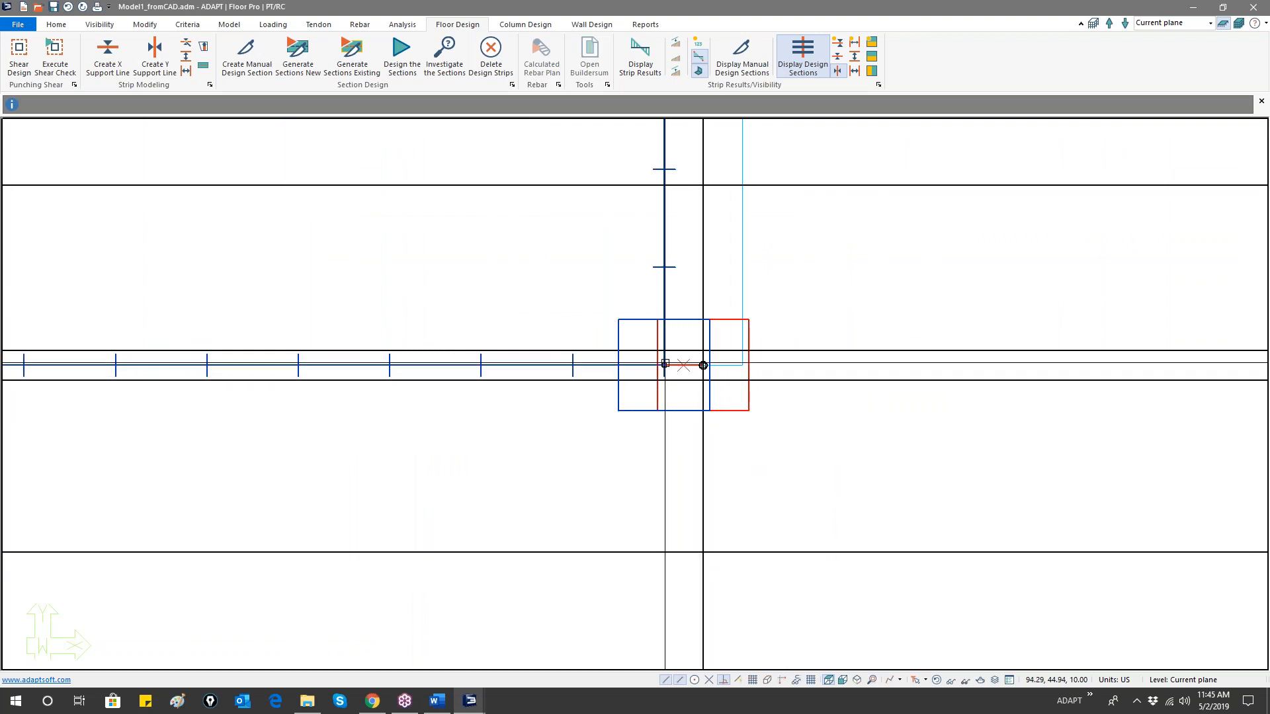
{"action": "left_click", "coordinate": [664, 366]}
{"action": "scroll", "coordinate": [609, 451], "scroll_direction": "down", "scroll_amount": 3}
{"action": "middle_click_drag", "start_coordinate": [513, 450], "coordinate": [803, 423]}
{"action": "left_click", "coordinate": [460, 388]}
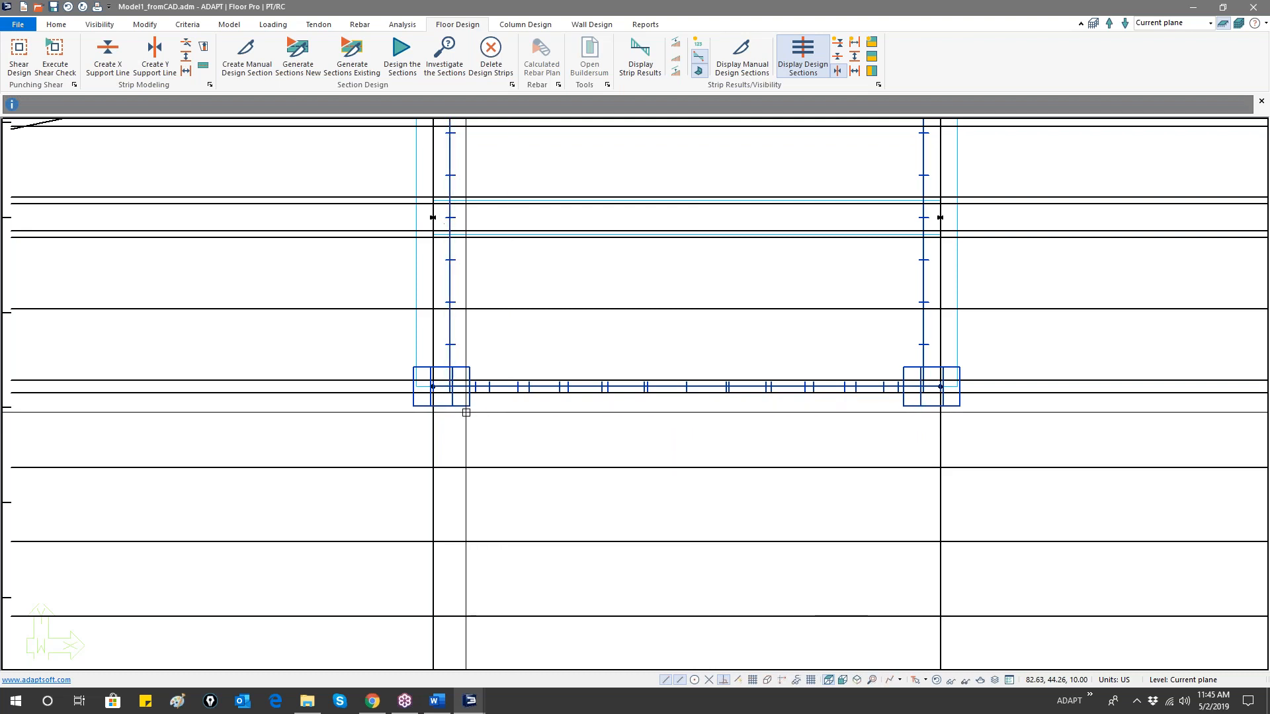
- Delete the shorter overlapping splitter along the core opening's lower edge and check the remaining splitters at both lower corners
{"action": "scroll", "coordinate": [453, 403], "scroll_direction": "up", "scroll_amount": 4}
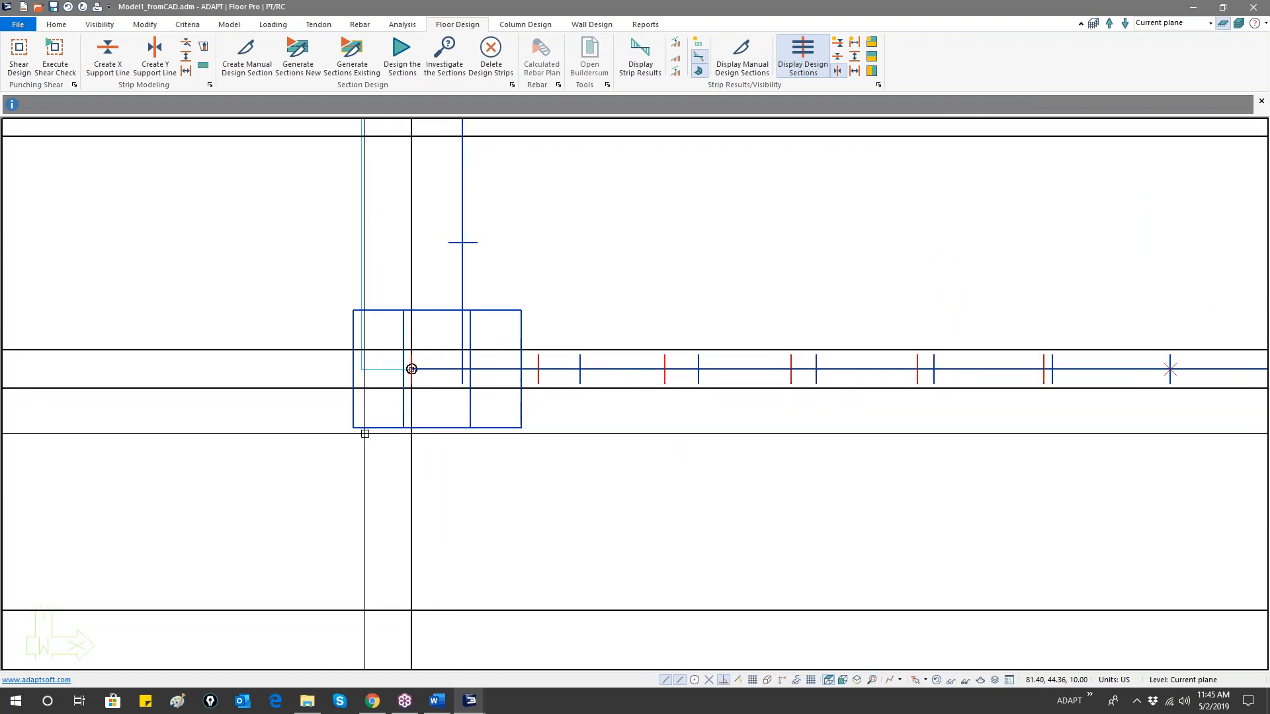
{"action": "left_click", "coordinate": [699, 379]}
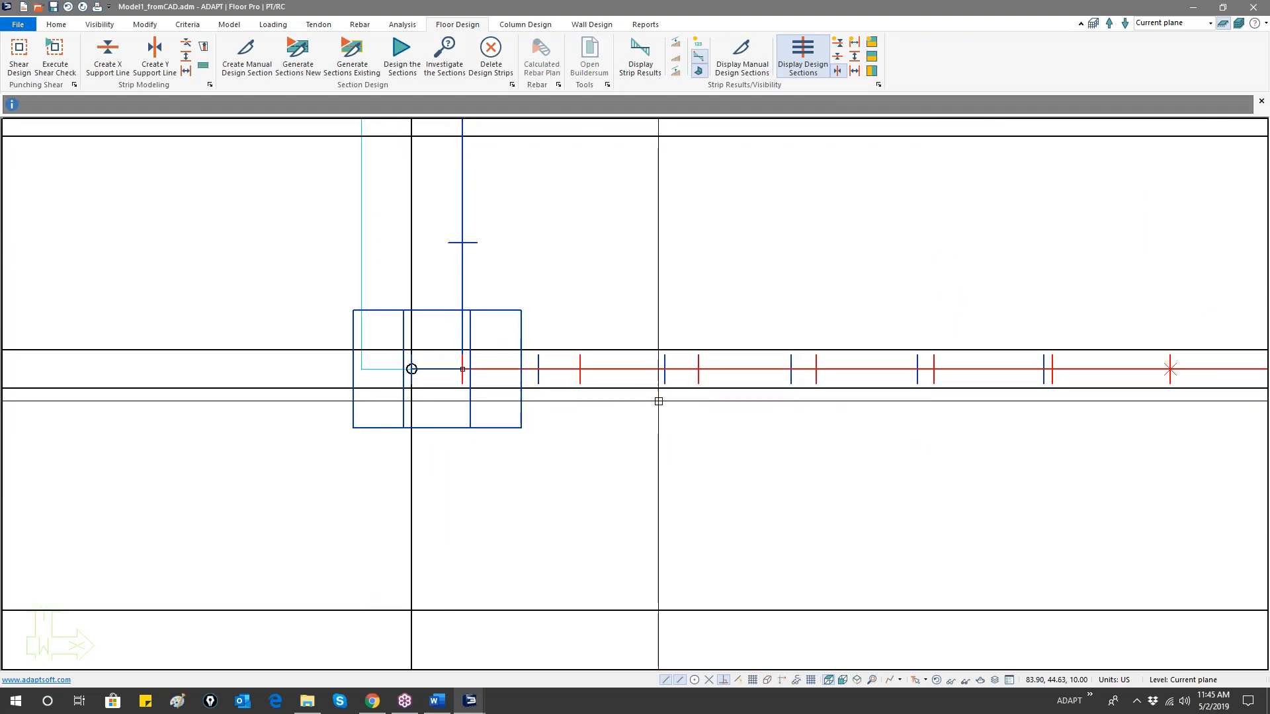
{"action": "key", "text": "Delete"}
{"action": "key", "text": "Escape"}
{"action": "left_click", "coordinate": [503, 424]}
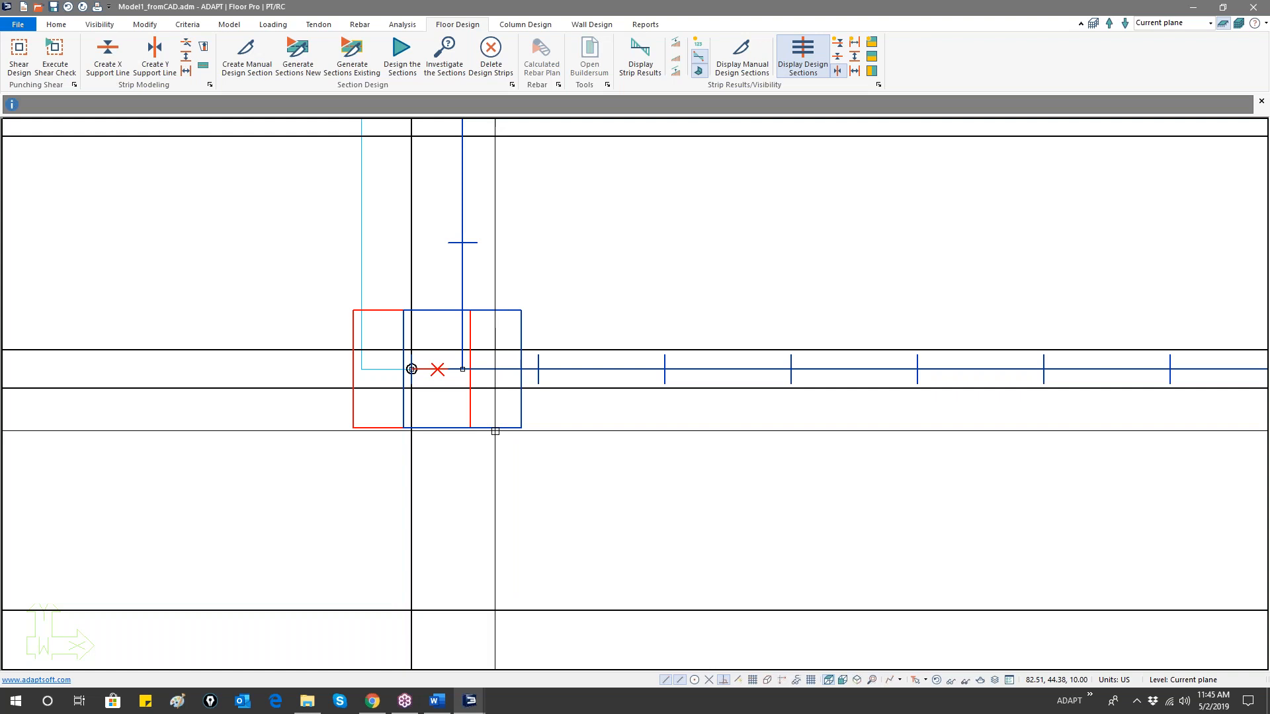
{"action": "middle_click_drag", "start_coordinate": [846, 403], "coordinate": [201, 379]}
{"action": "middle_click_drag", "start_coordinate": [1243, 387], "coordinate": [516, 375]}
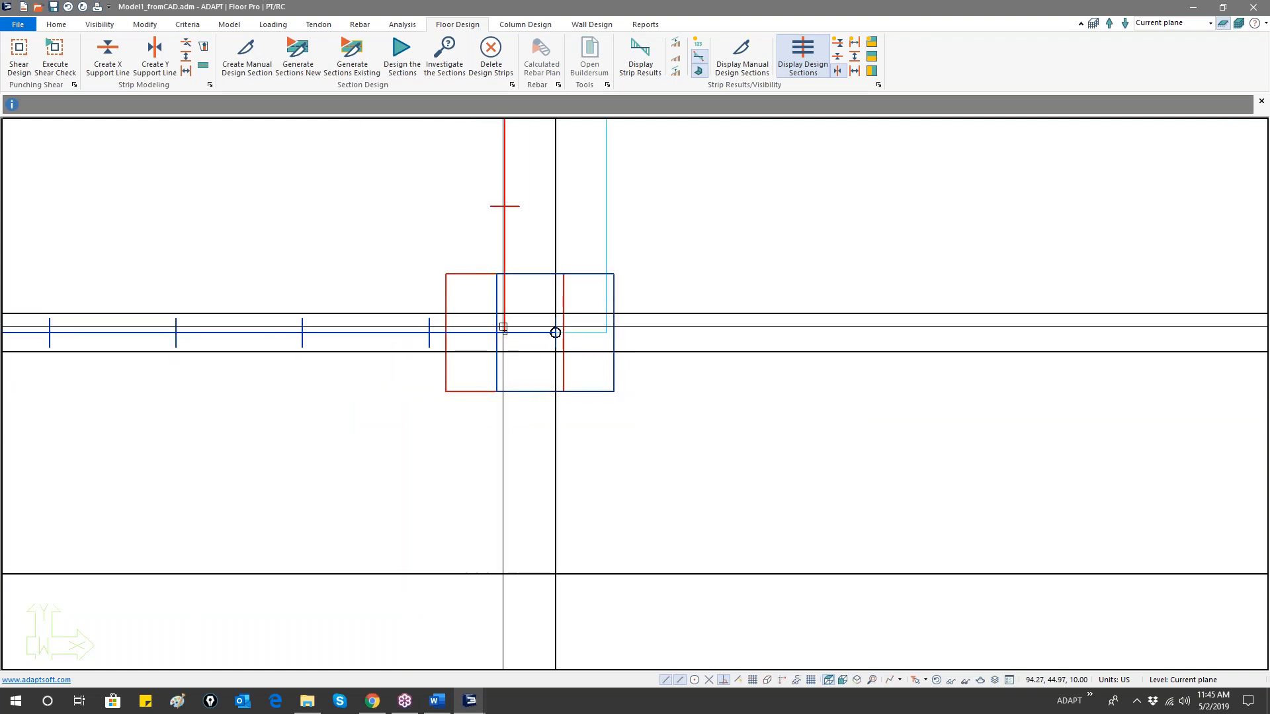
{"action": "key", "text": "Escape"}
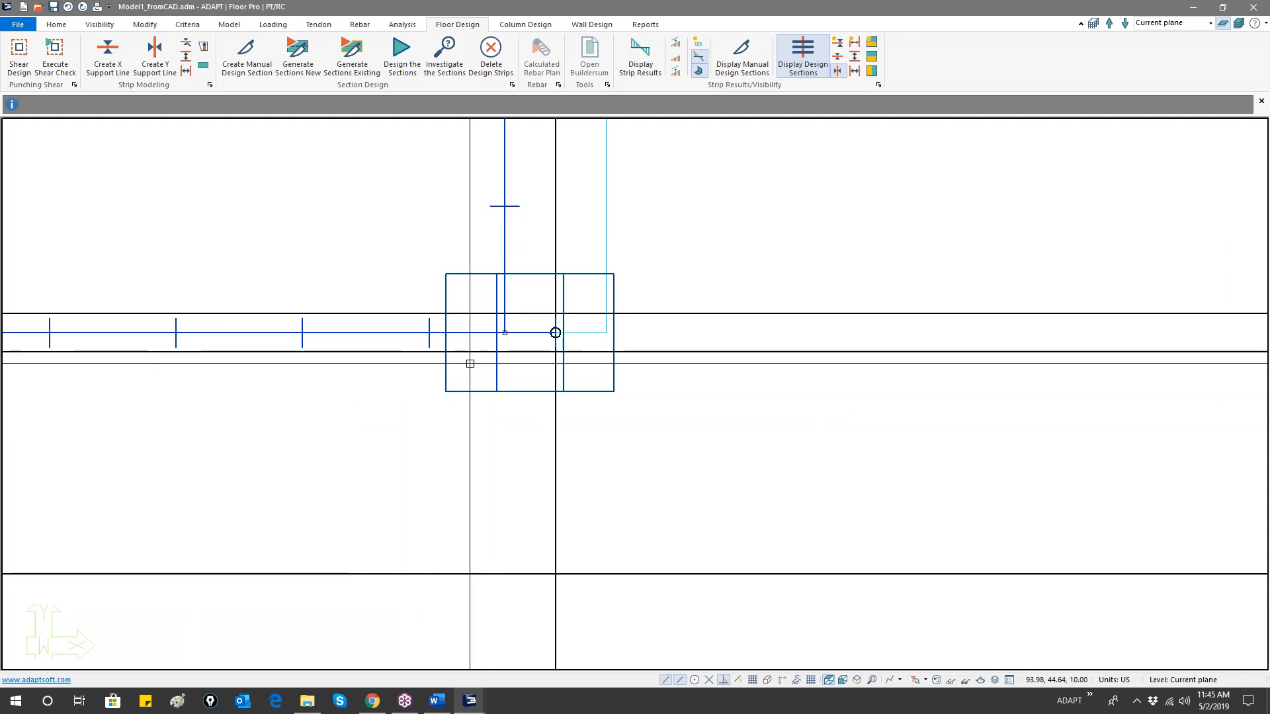
- Stretch both ends of the splitter along the core opening's upper edge to the adjacent Y-direction support lines
{"action": "scroll", "coordinate": [487, 345], "scroll_direction": "down", "scroll_amount": 5}
{"action": "middle_click_drag", "start_coordinate": [469, 359], "coordinate": [520, 385]}
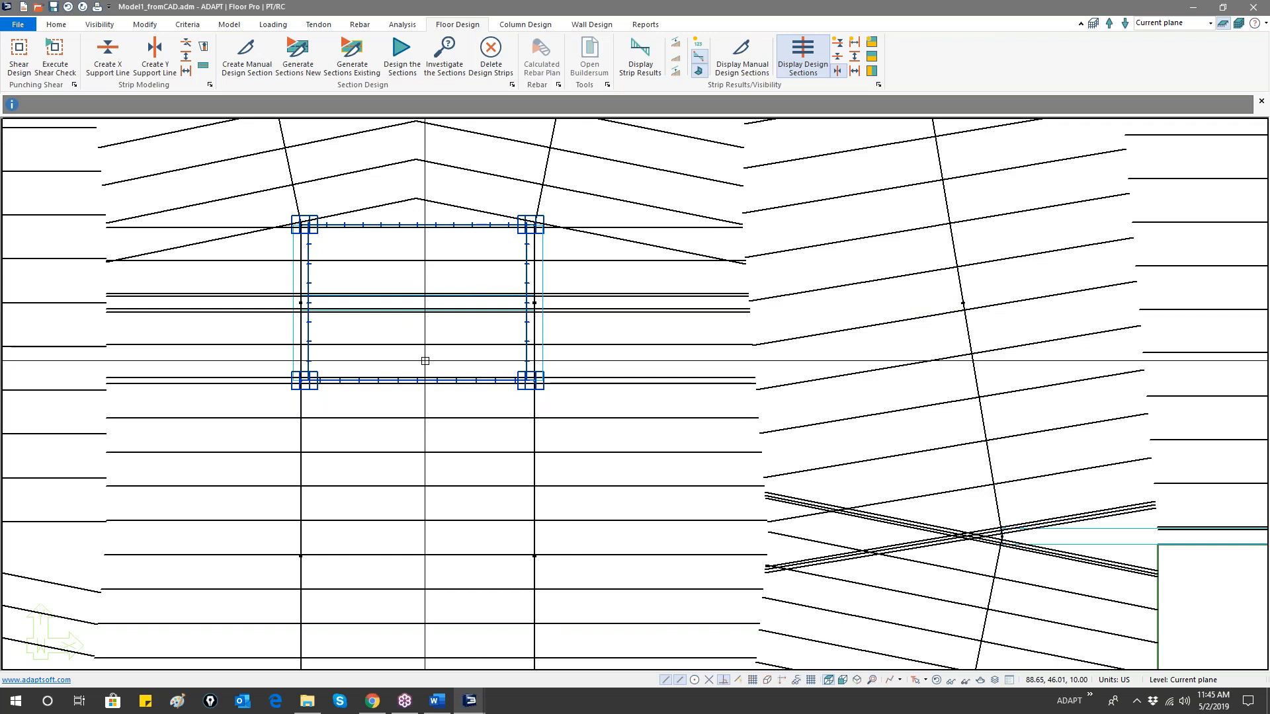
{"action": "scroll", "coordinate": [318, 218], "scroll_direction": "up", "scroll_amount": 4}
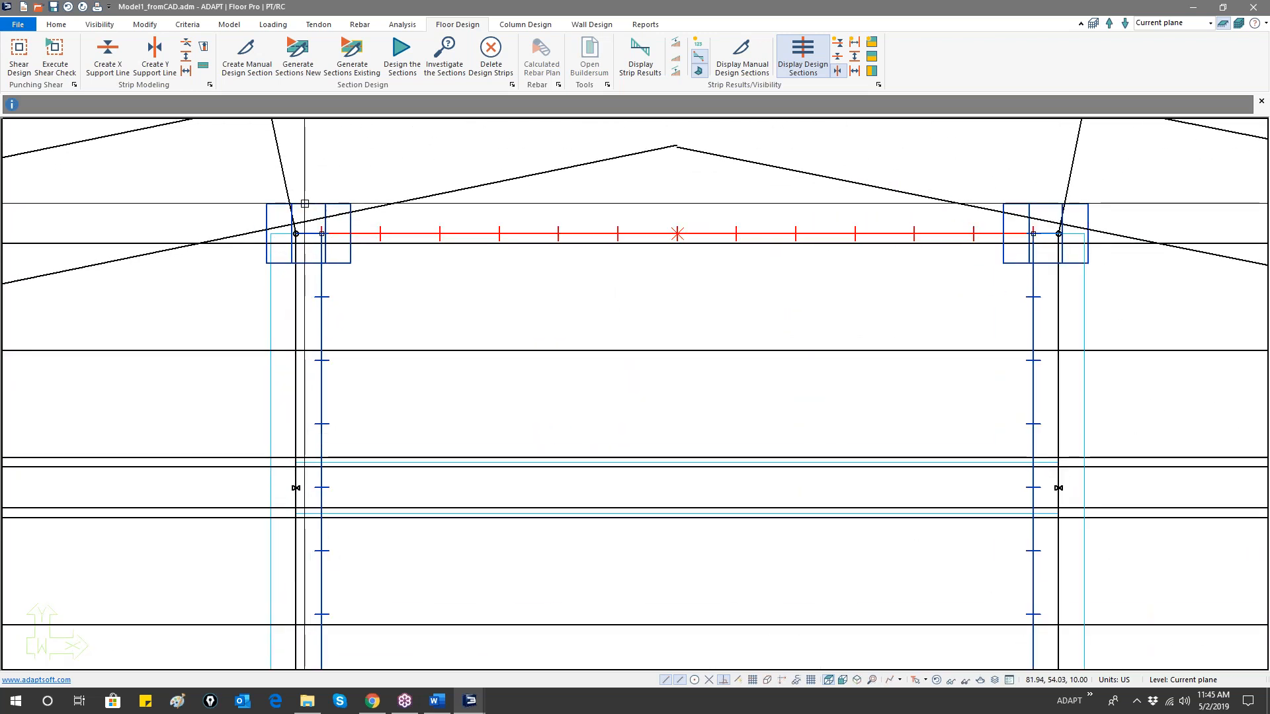
{"action": "left_click", "coordinate": [296, 233]}
{"action": "left_click", "coordinate": [1059, 234]}
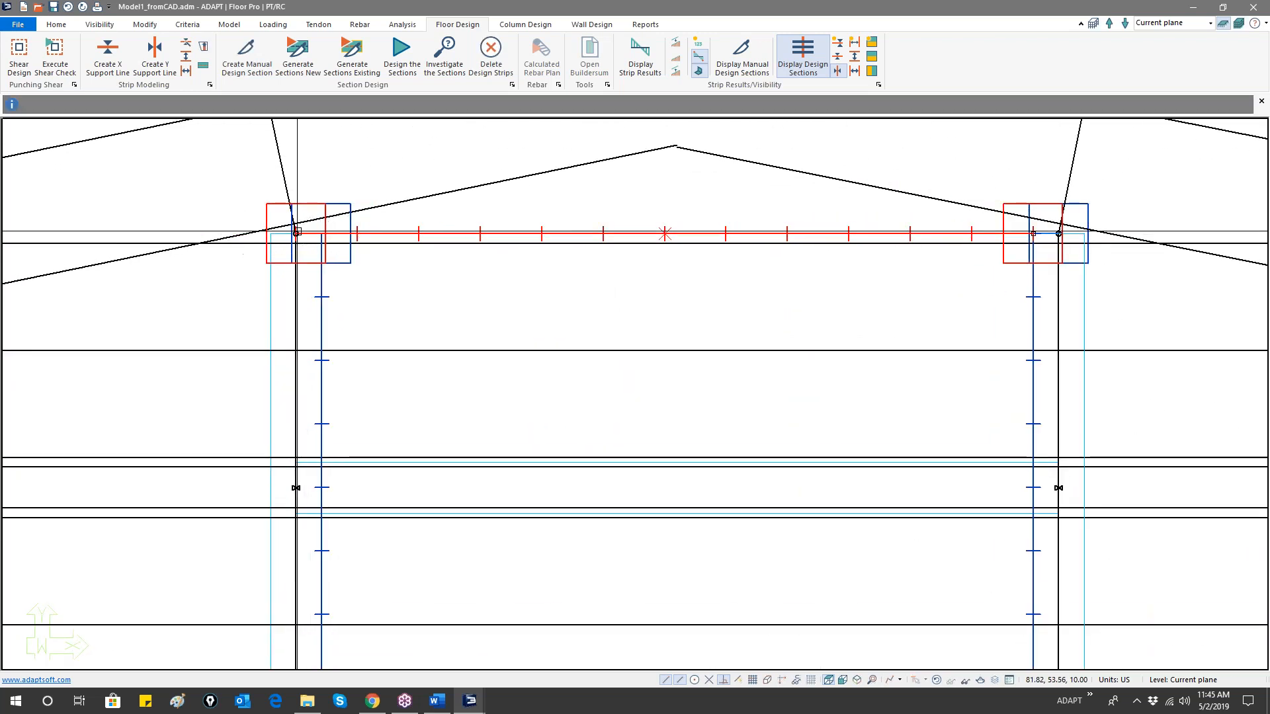
{"action": "left_click", "coordinate": [1033, 234]}
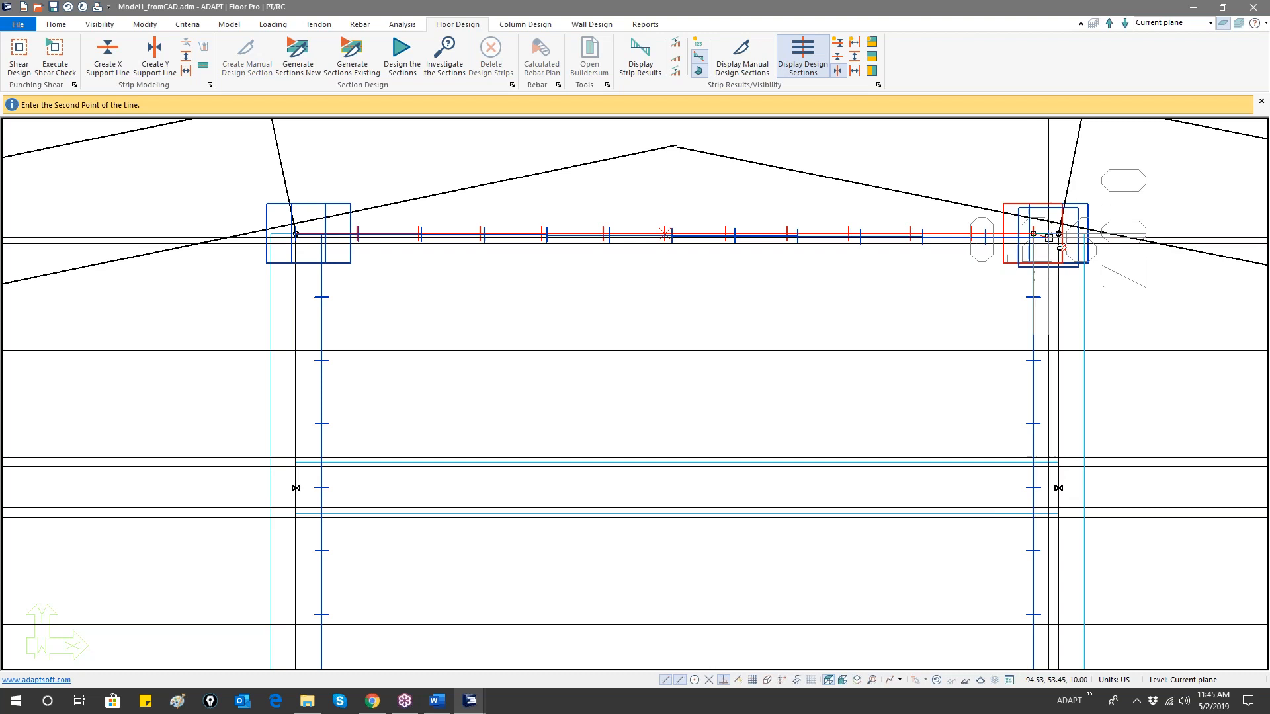
{"action": "left_click", "coordinate": [1059, 234]}
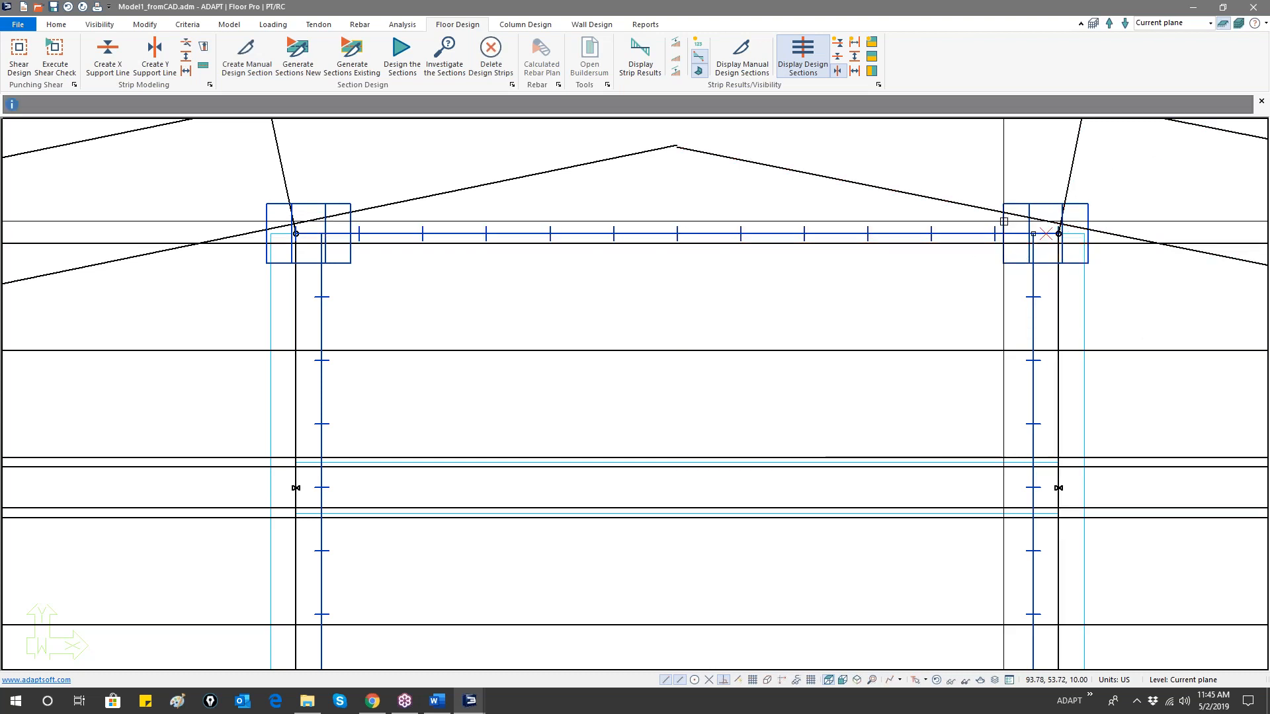
- Generate new design sections and check them around the core opening and across the whole slab
{"action": "scroll", "coordinate": [367, 214], "scroll_direction": "down", "scroll_amount": 3}
{"action": "left_click", "coordinate": [304, 70]}
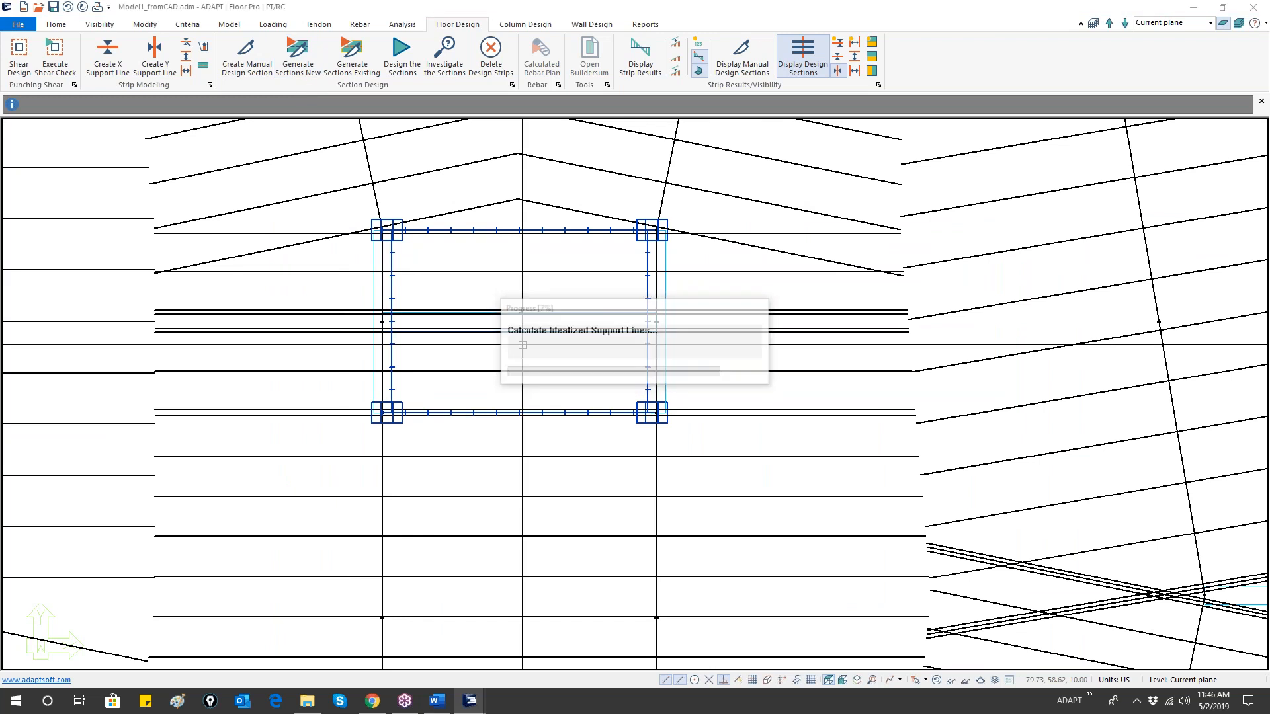
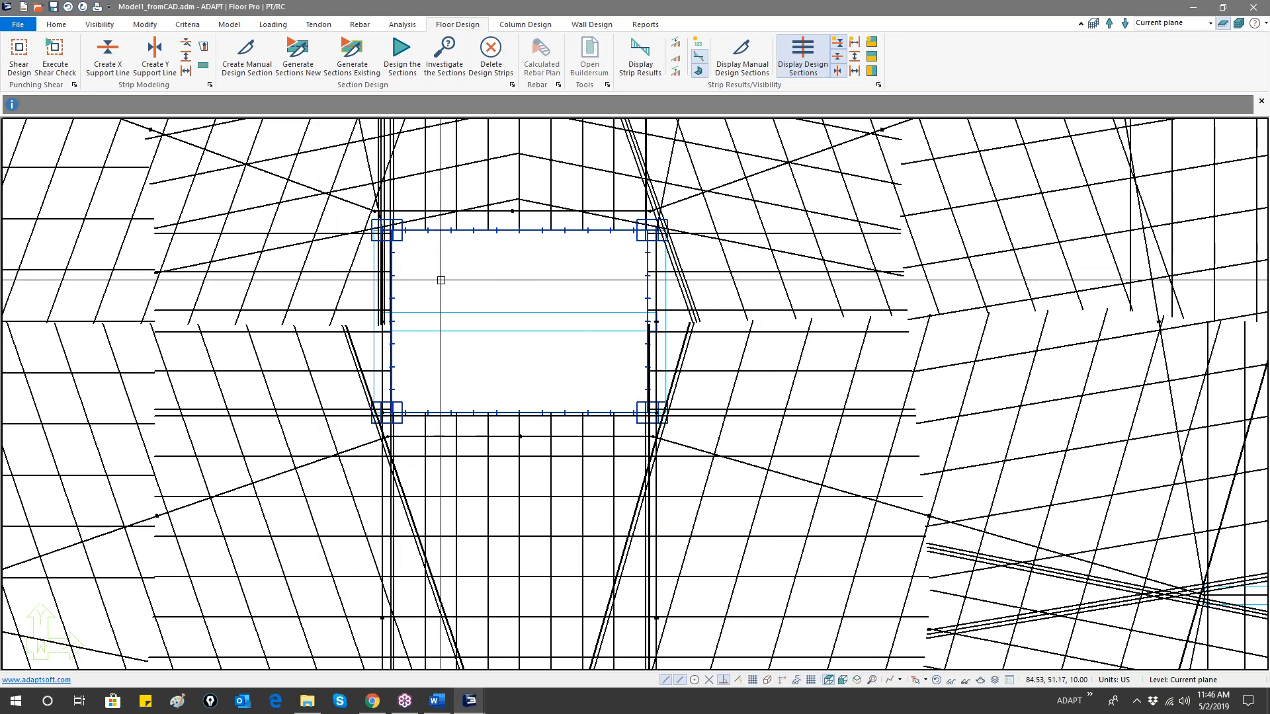
{"action": "scroll", "coordinate": [454, 284], "scroll_direction": "down", "scroll_amount": 5}
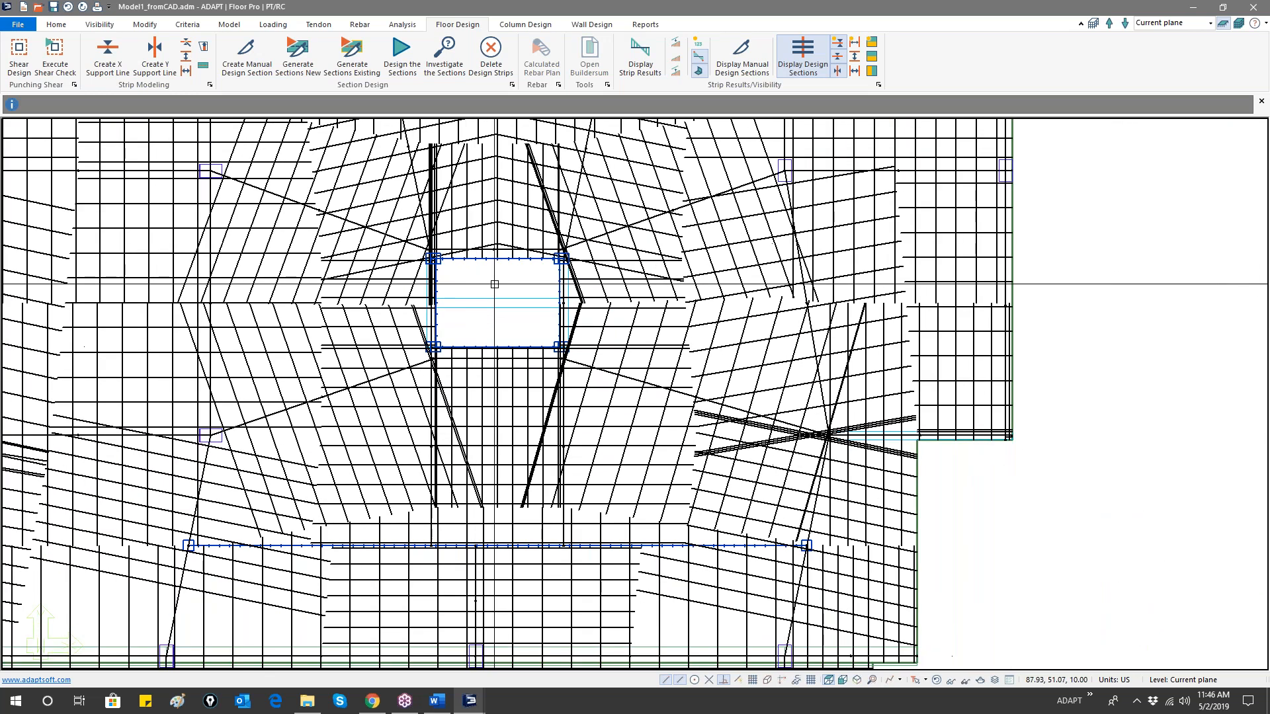
{"action": "scroll", "coordinate": [494, 284], "scroll_direction": "down", "scroll_amount": 1}
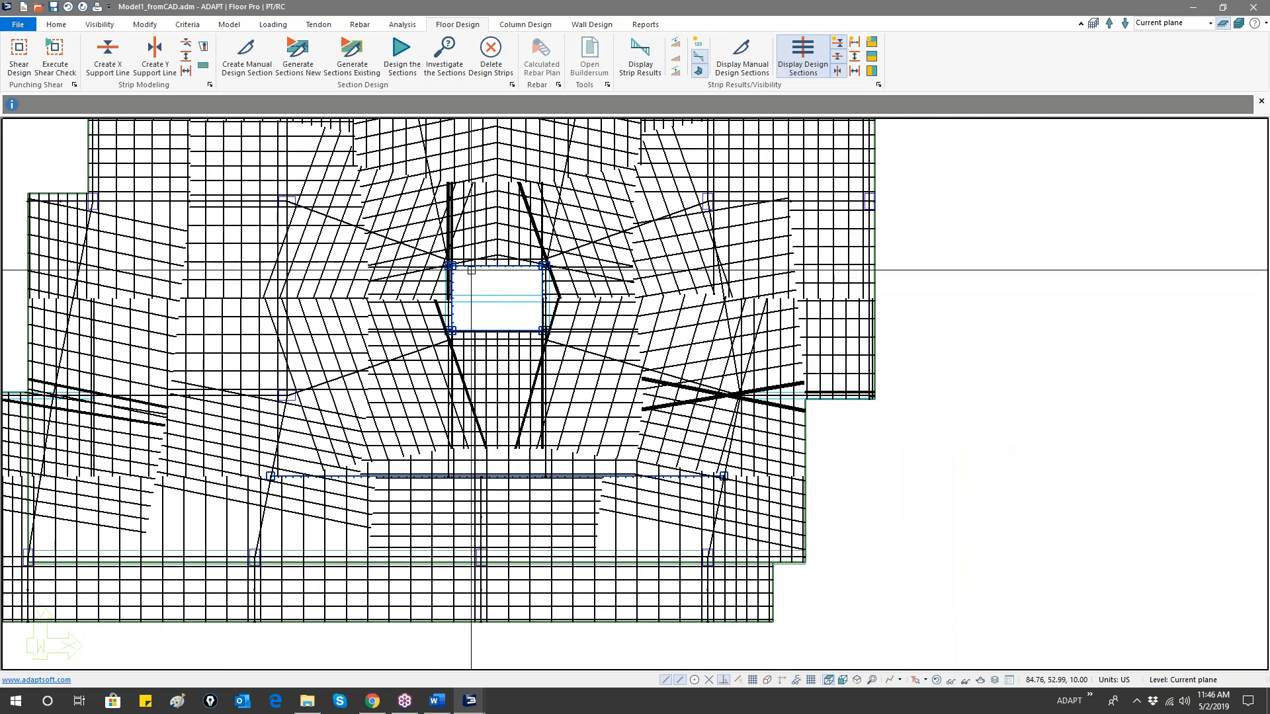
{"action": "scroll", "coordinate": [496, 286], "scroll_direction": "down", "scroll_amount": 1}
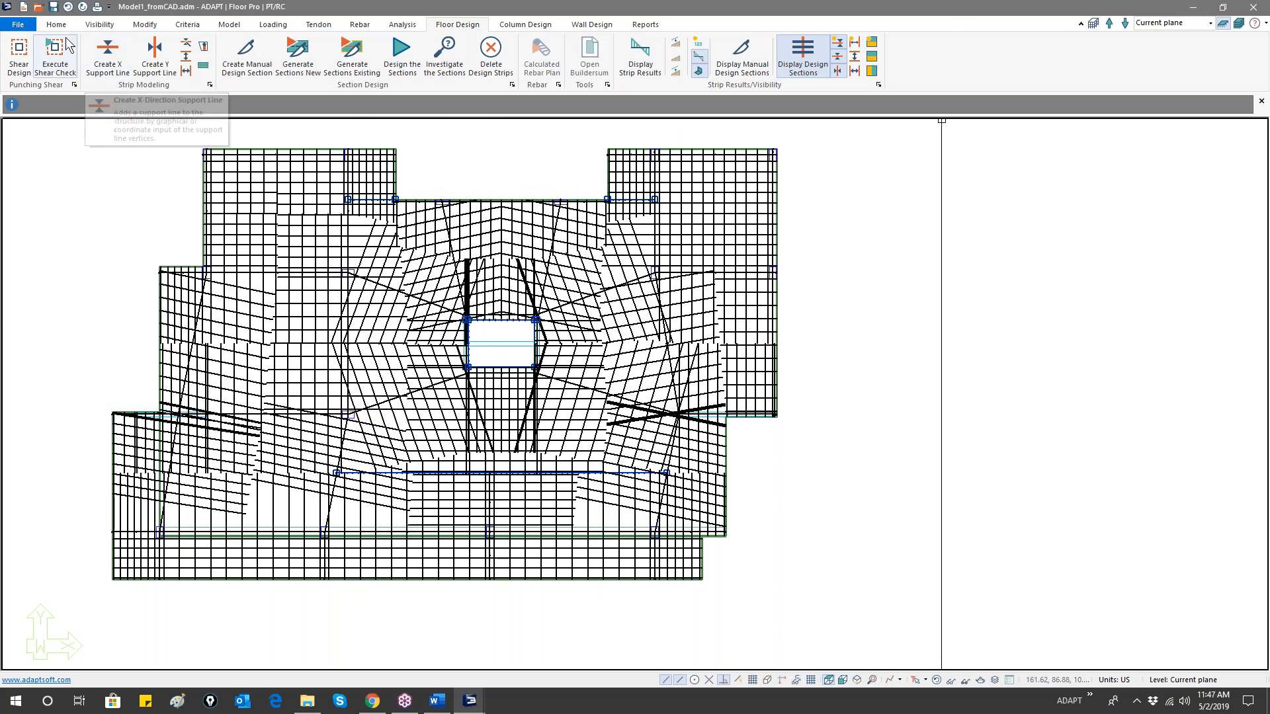
{"action": "left_click", "coordinate": [37, 8]}
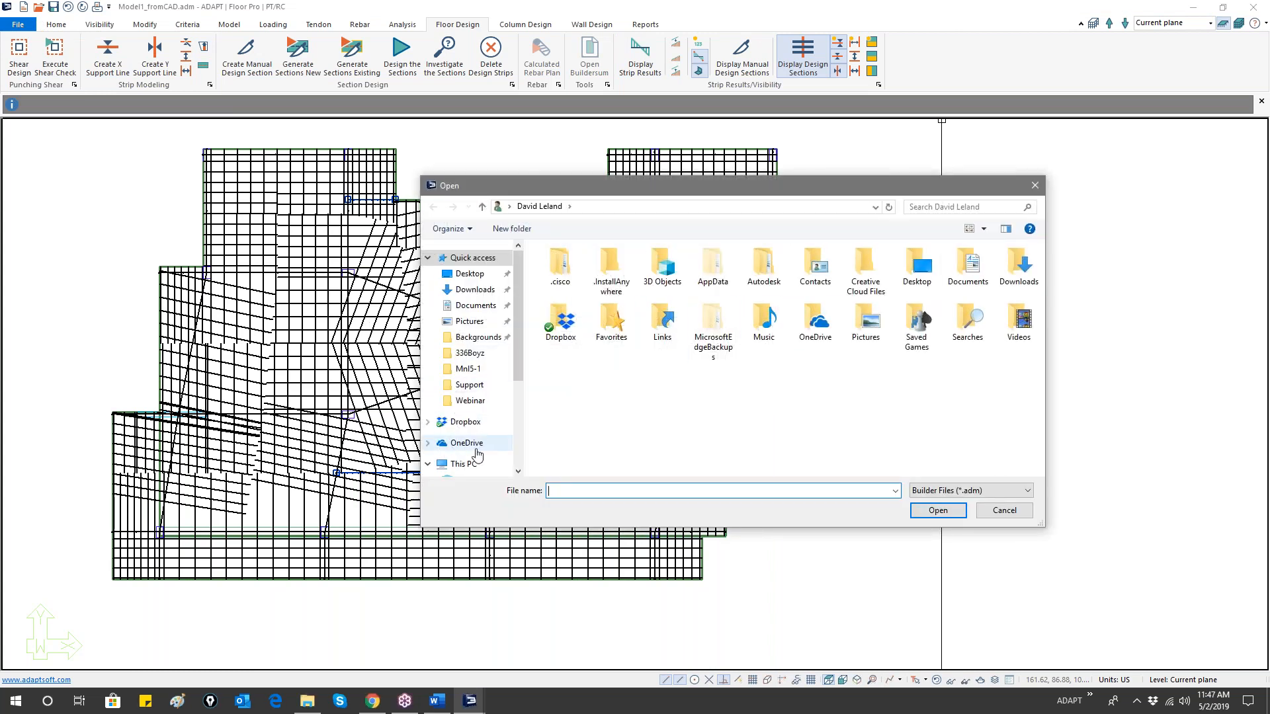
{"action": "left_click", "coordinate": [471, 274]}
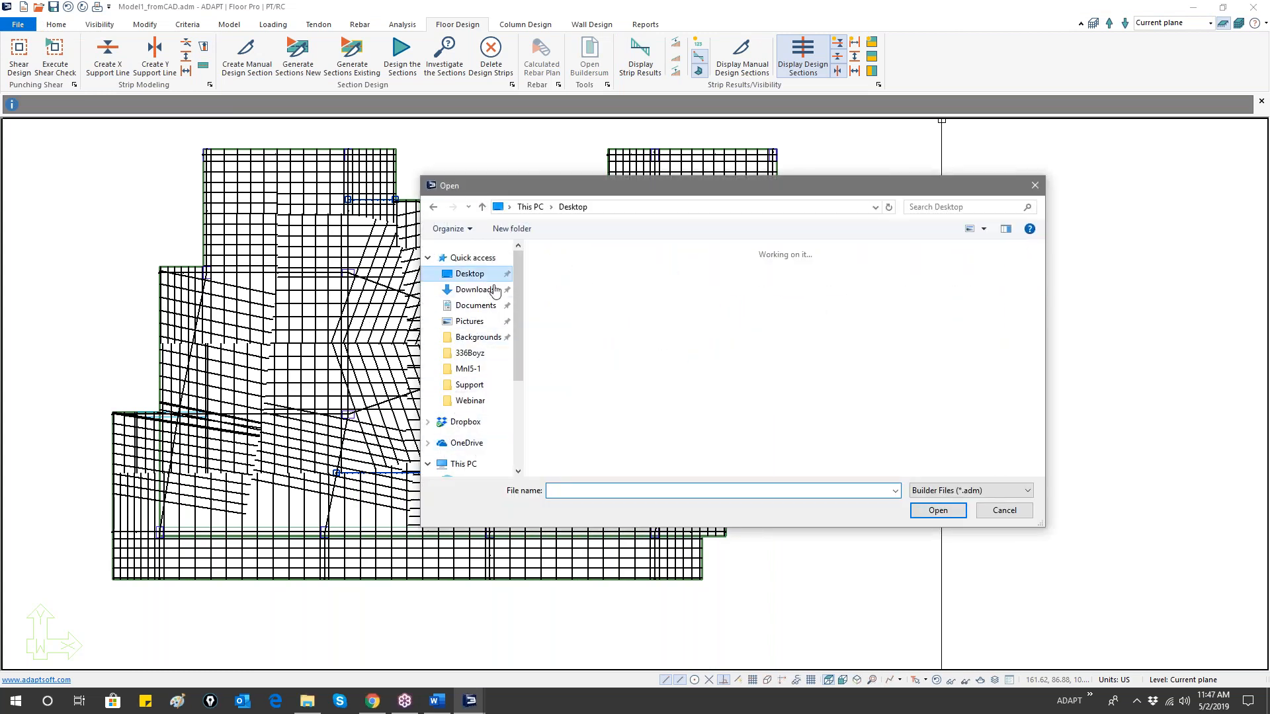
{"action": "left_click", "coordinate": [859, 289]}
{"action": "double_click", "coordinate": [858, 289]}
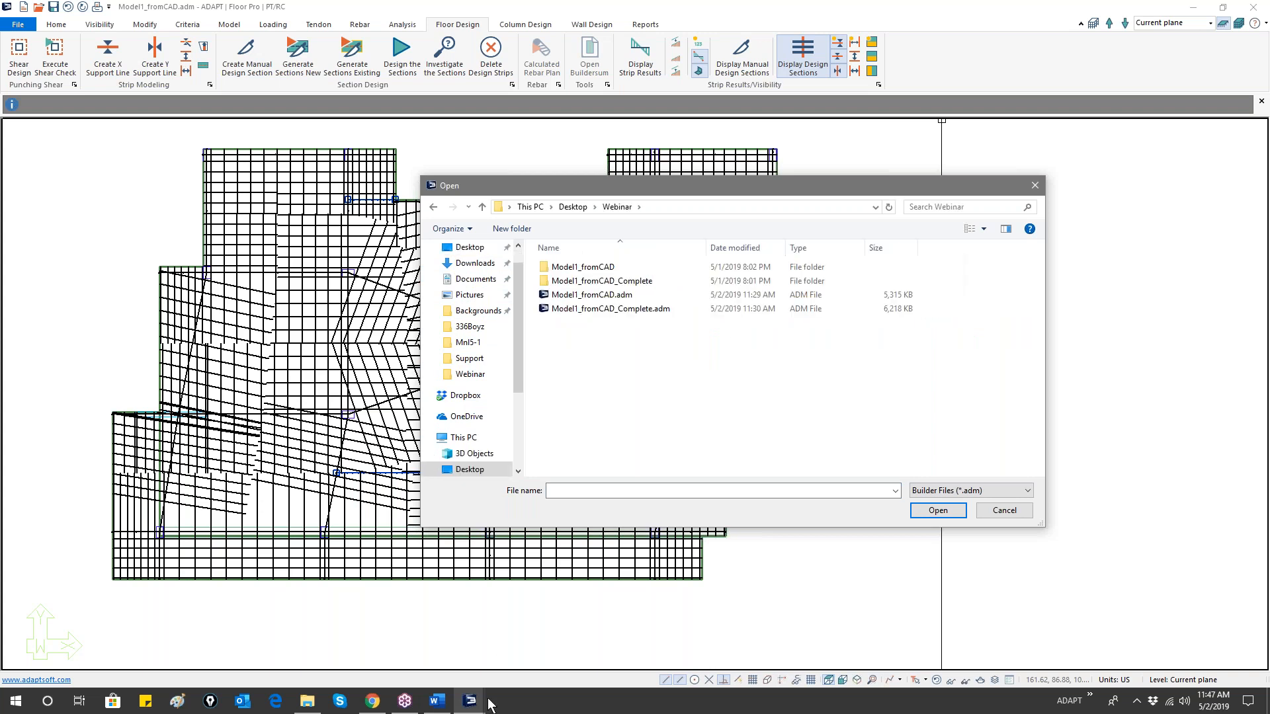
- Switch to the window with Model1_fromCAD_Complete.adm, hide its design sections and inspect the support lines around the core opening
{"action": "mouse_move", "coordinate": [470, 701]}
{"action": "left_click", "coordinate": [453, 655]}
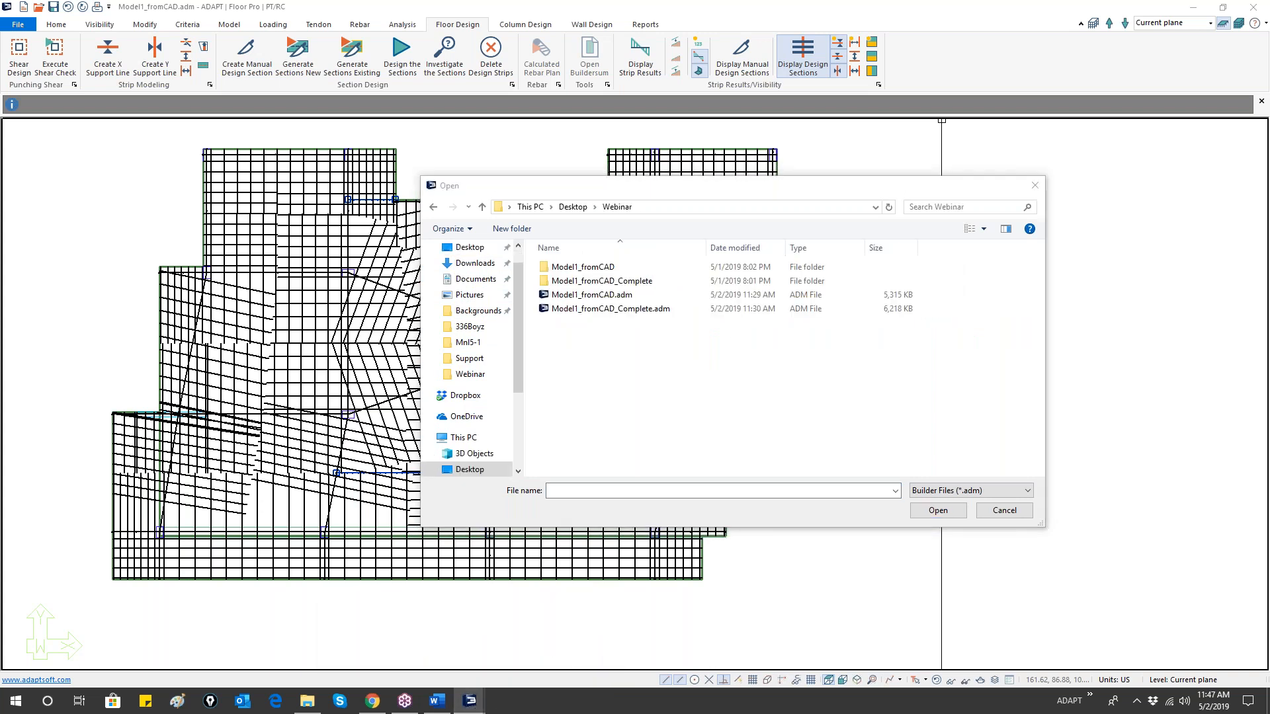
{"action": "left_click", "coordinate": [838, 63]}
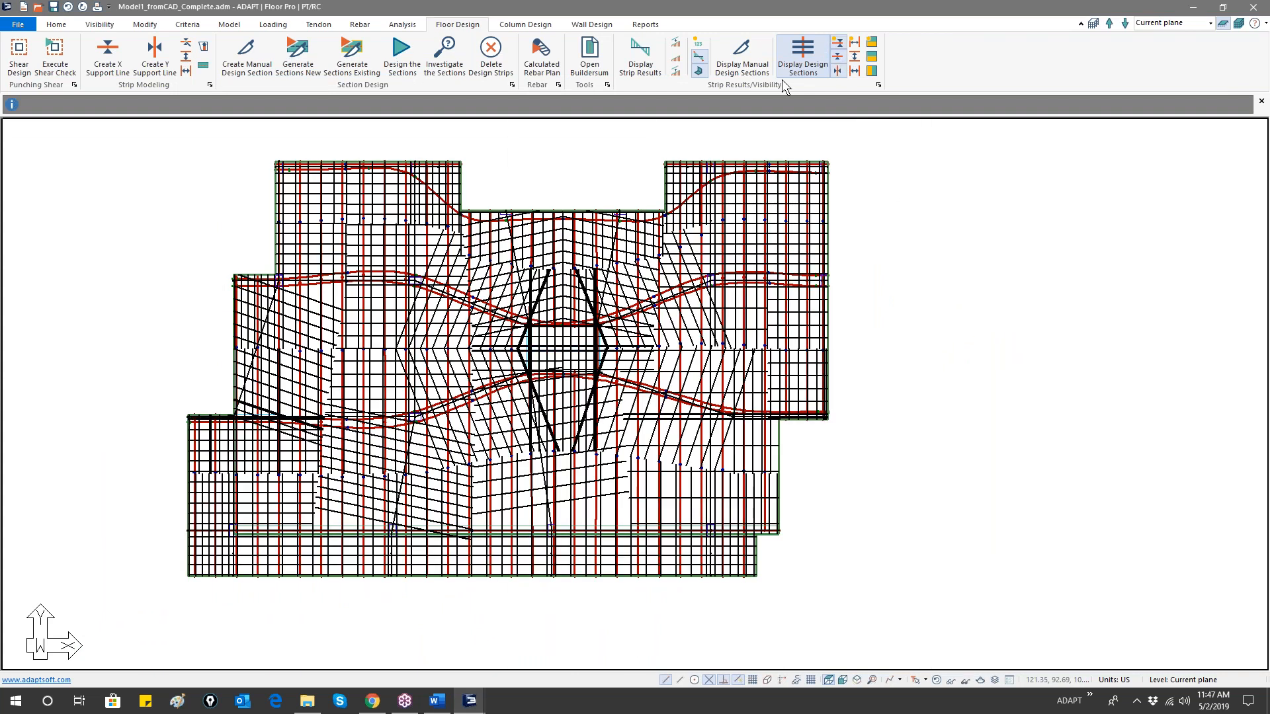
{"action": "left_click", "coordinate": [797, 64]}
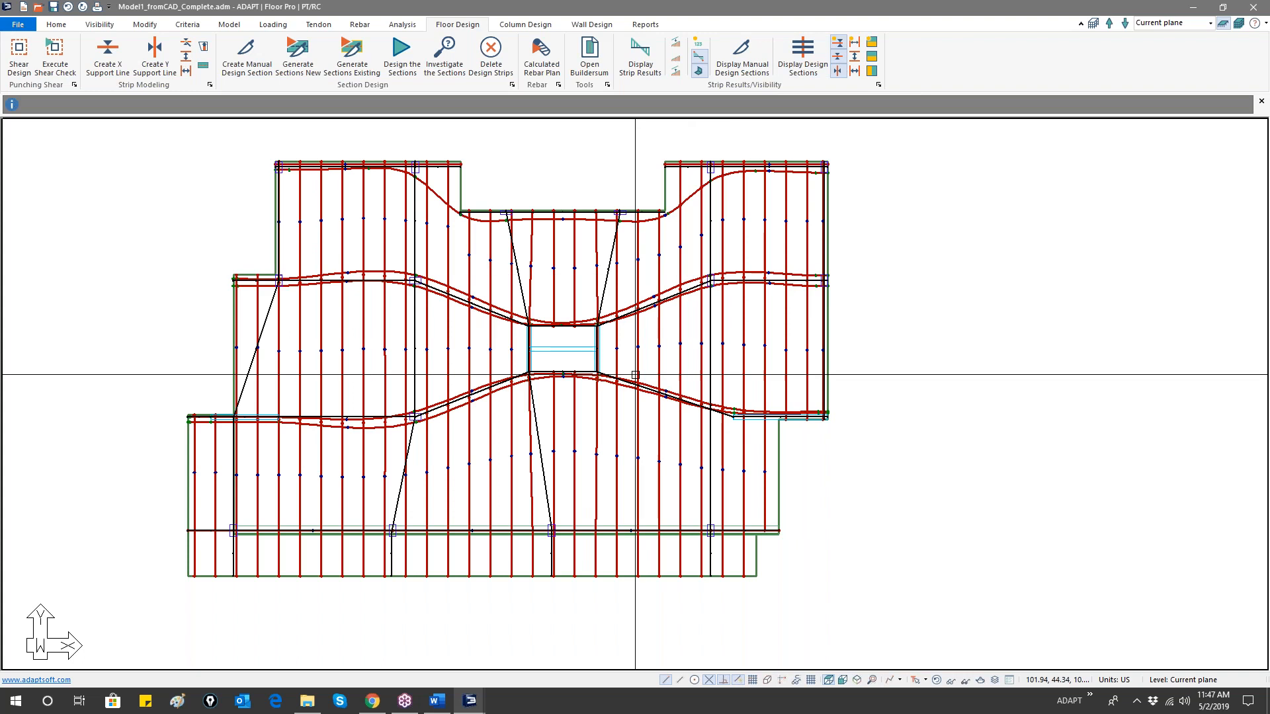
{"action": "scroll", "coordinate": [614, 395], "scroll_direction": "up", "scroll_amount": 2}
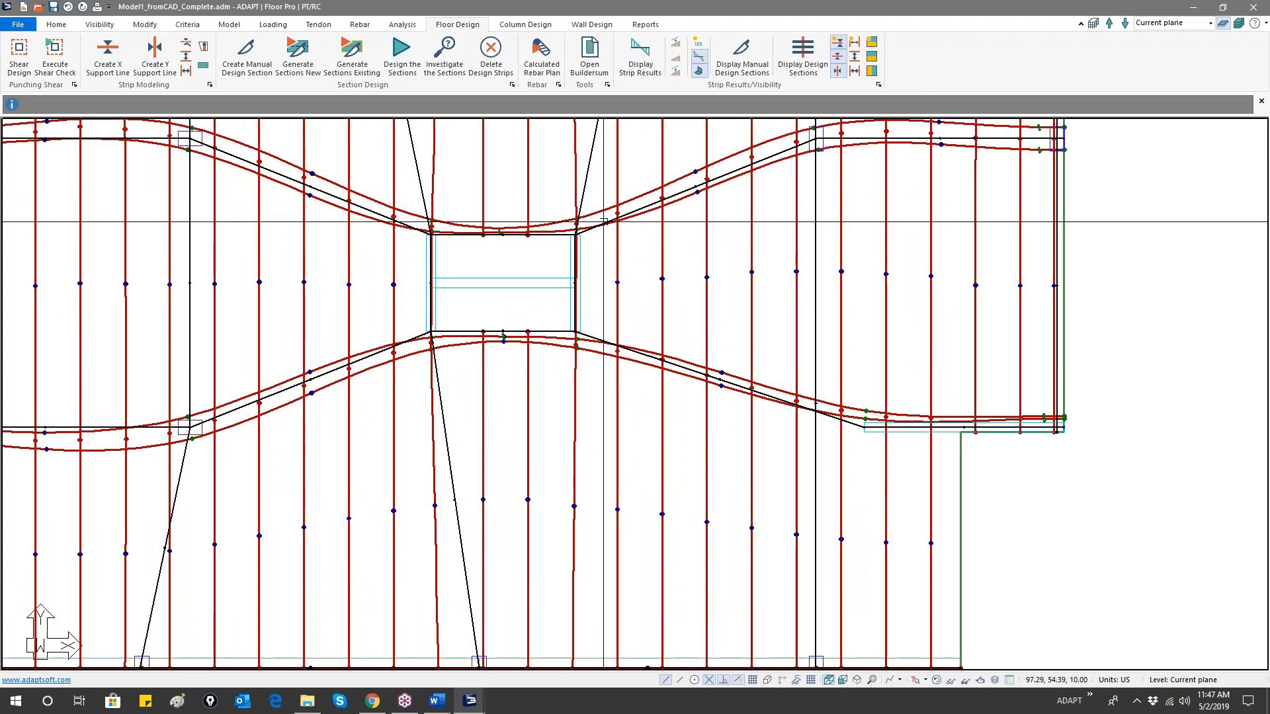
{"action": "left_click", "coordinate": [599, 137]}
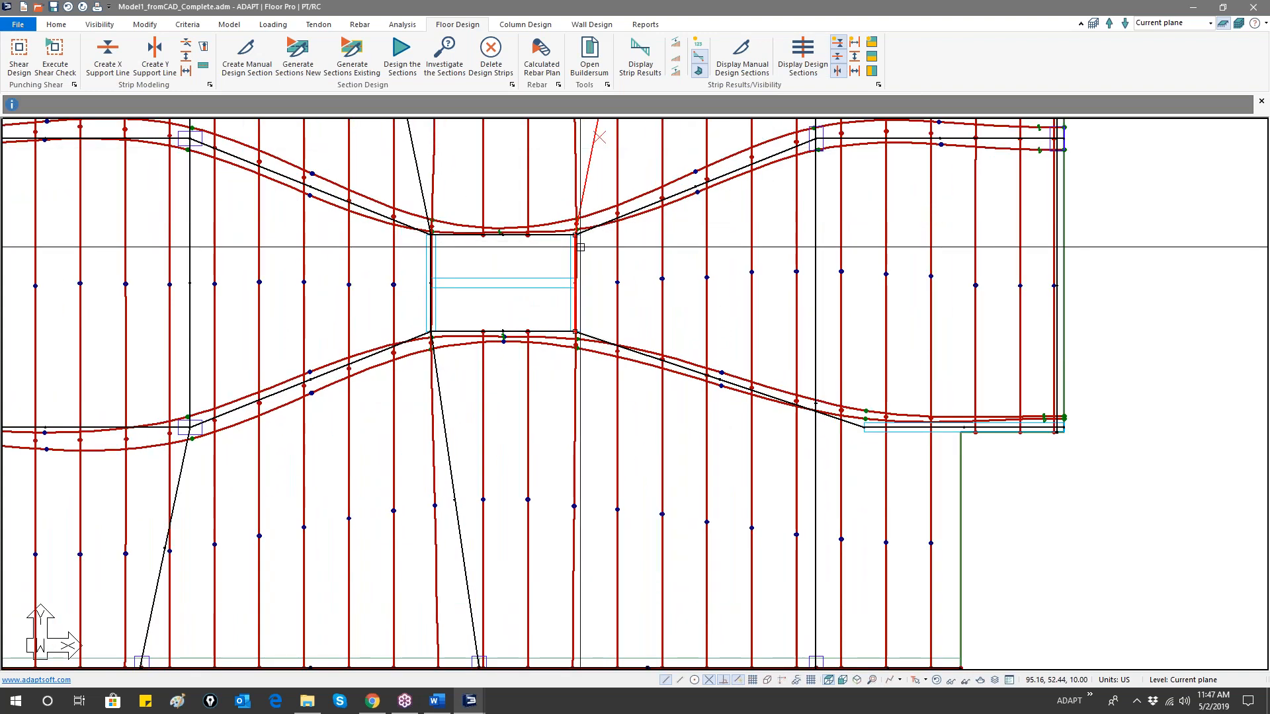
{"action": "scroll", "coordinate": [580, 246], "scroll_direction": "down", "scroll_amount": 1}
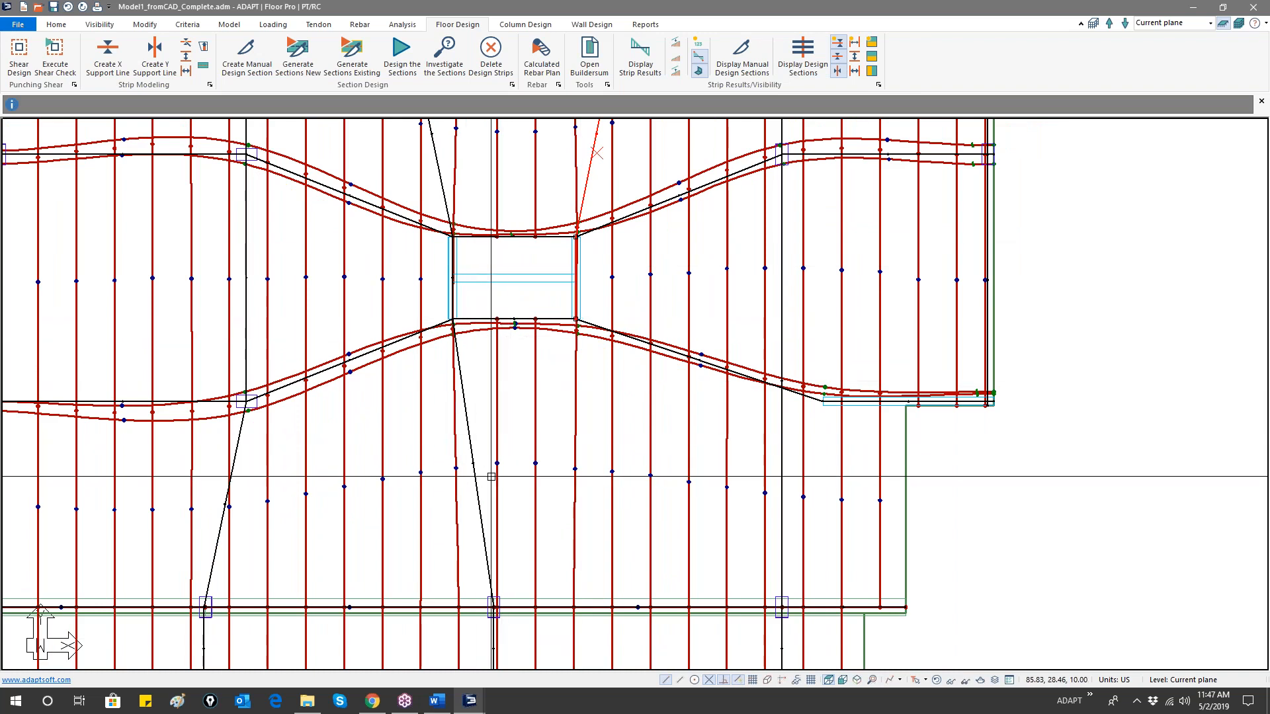
{"action": "scroll", "coordinate": [581, 425], "scroll_direction": "down", "scroll_amount": 5}
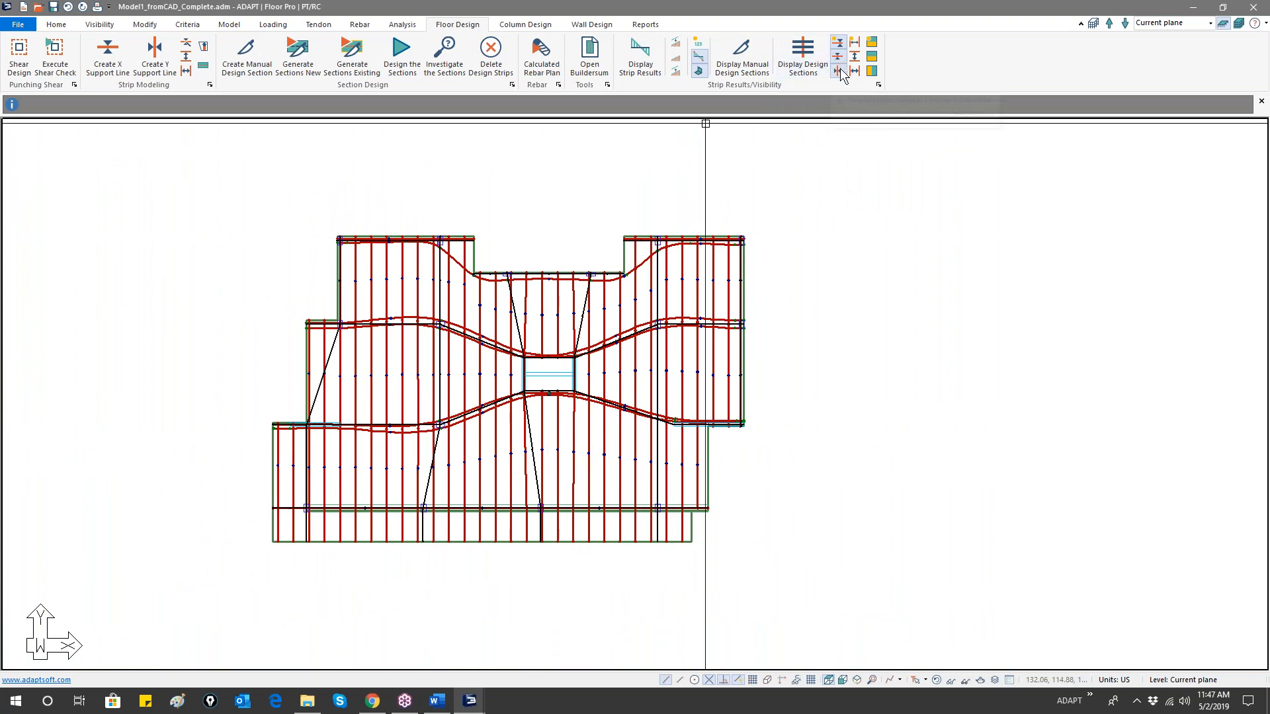
- Execute the analysis of the completed slab model and save the solution
{"action": "left_click", "coordinate": [319, 25]}
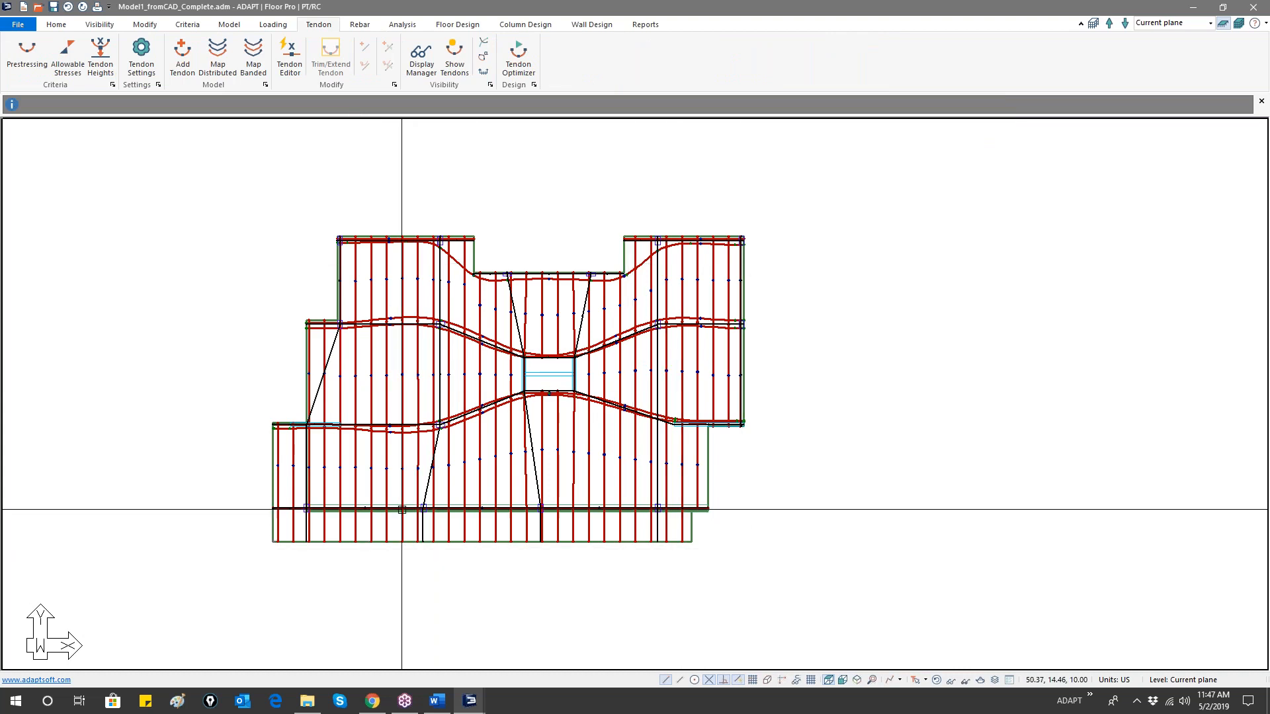
{"action": "left_click", "coordinate": [402, 25]}
{"action": "left_click", "coordinate": [175, 63]}
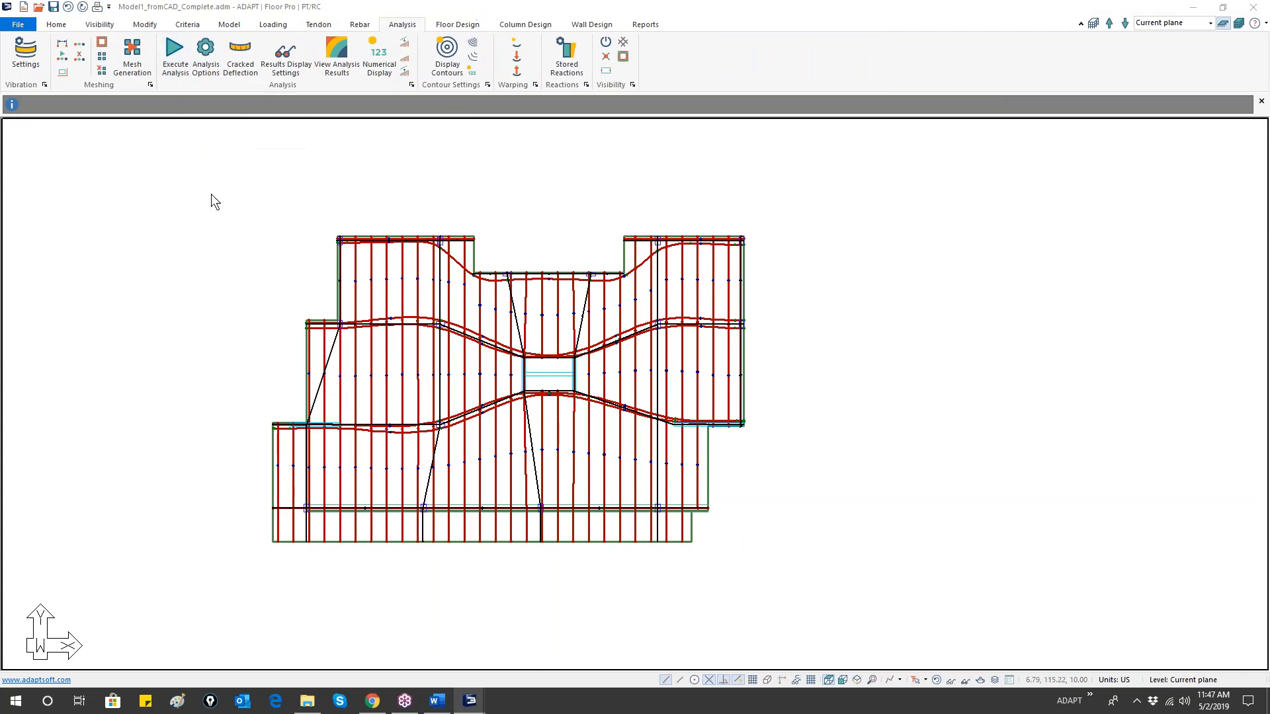
{"action": "left_click", "coordinate": [611, 515]}
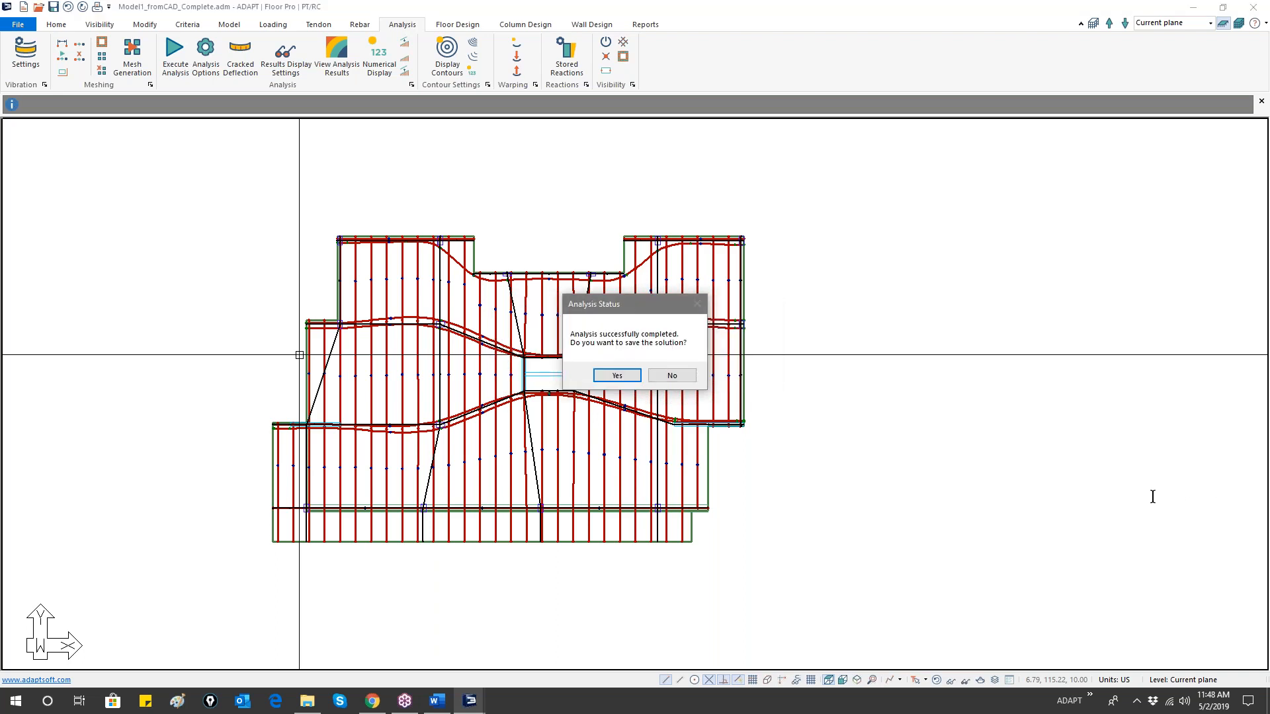
{"action": "left_click", "coordinate": [625, 375]}
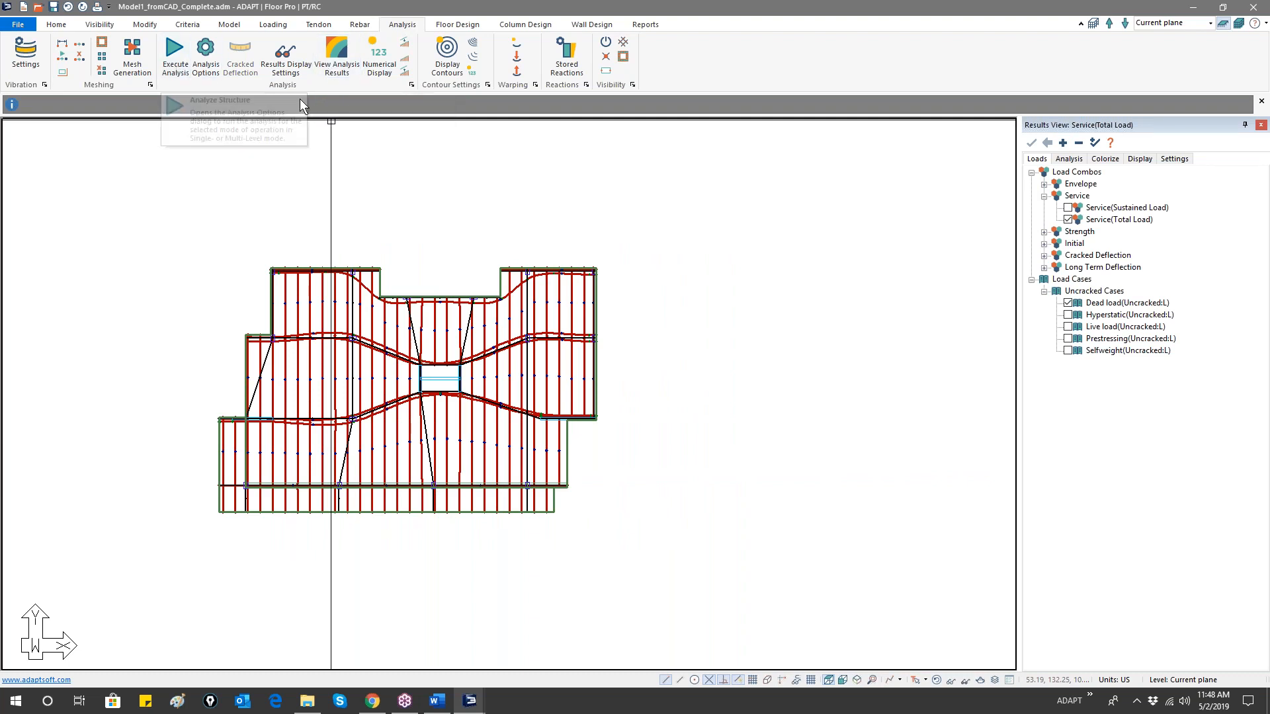
- Design the sections of the completed slab model and save the design results
{"action": "left_click", "coordinate": [457, 24]}
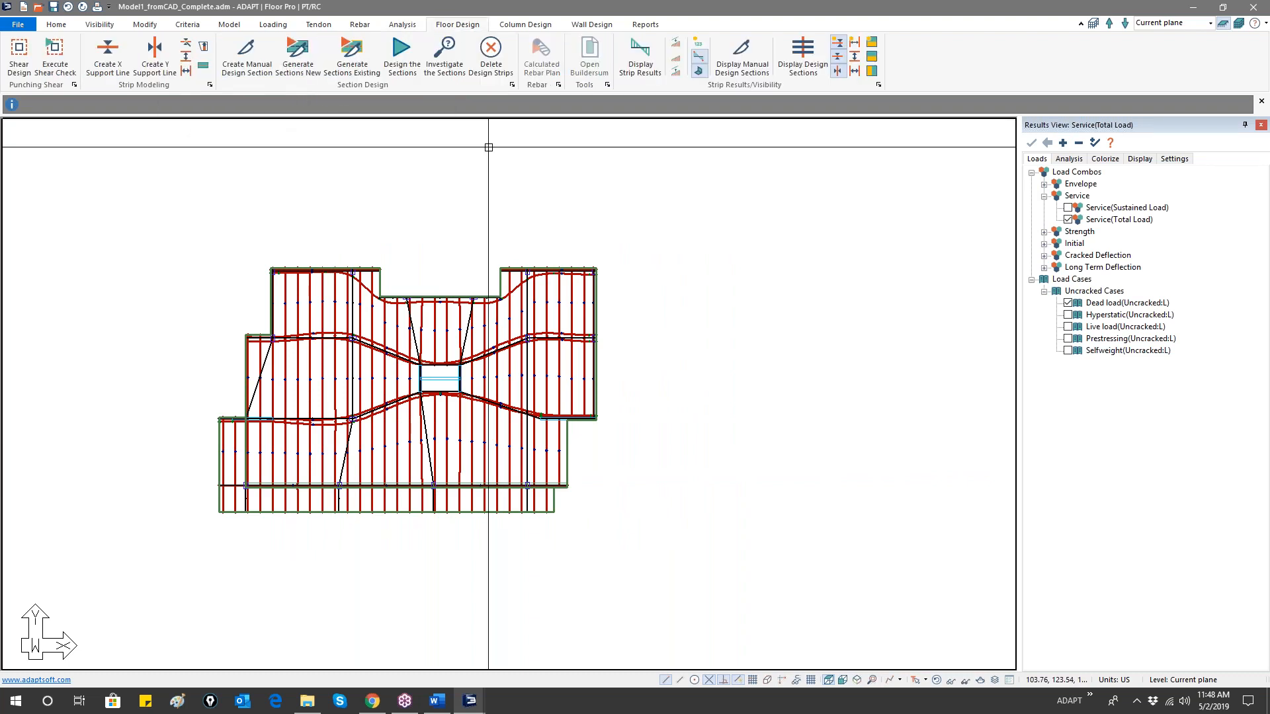
{"action": "left_click", "coordinate": [401, 56]}
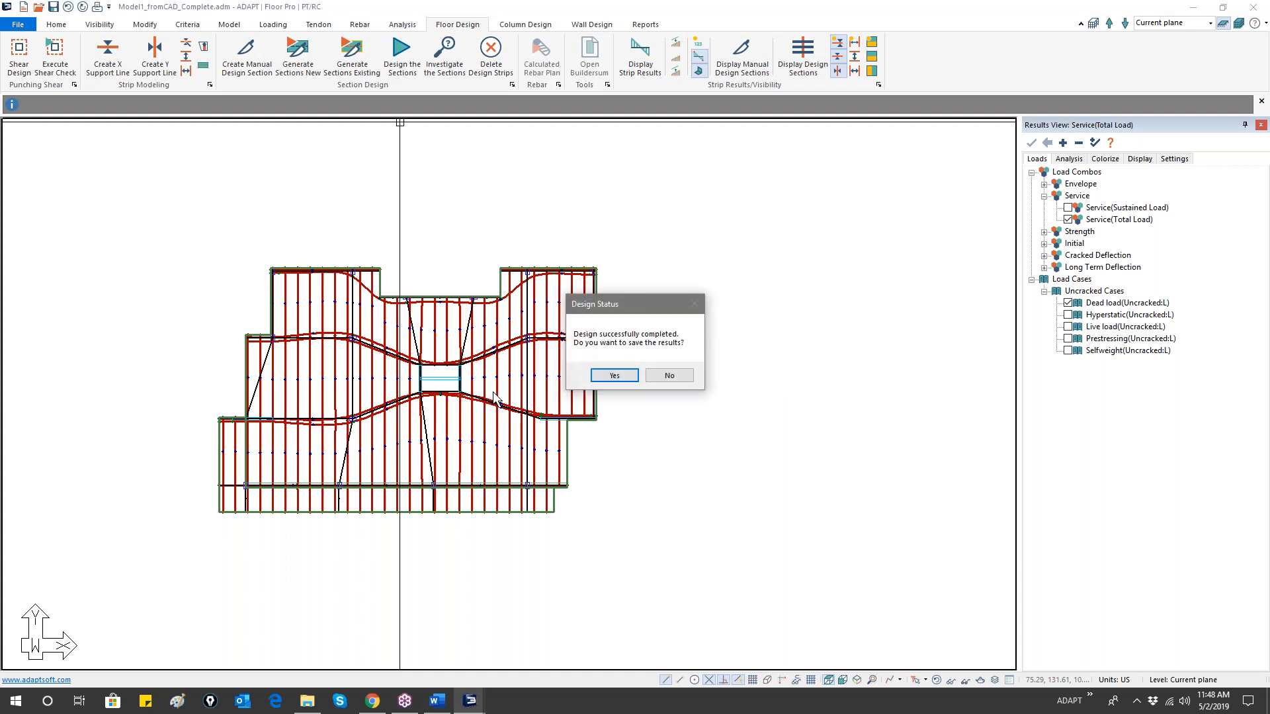
{"action": "left_click", "coordinate": [612, 379]}
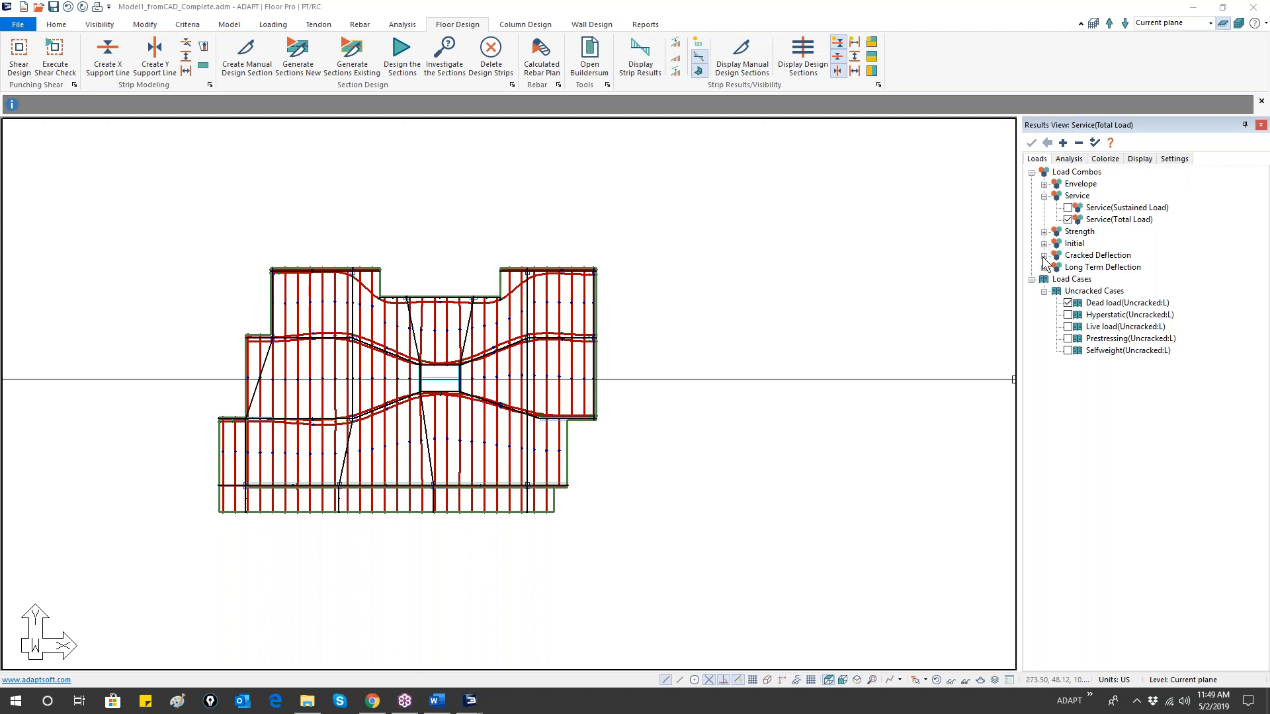
- Bring up the list of analysis result categories in the results view
{"action": "left_click", "coordinate": [1071, 160]}
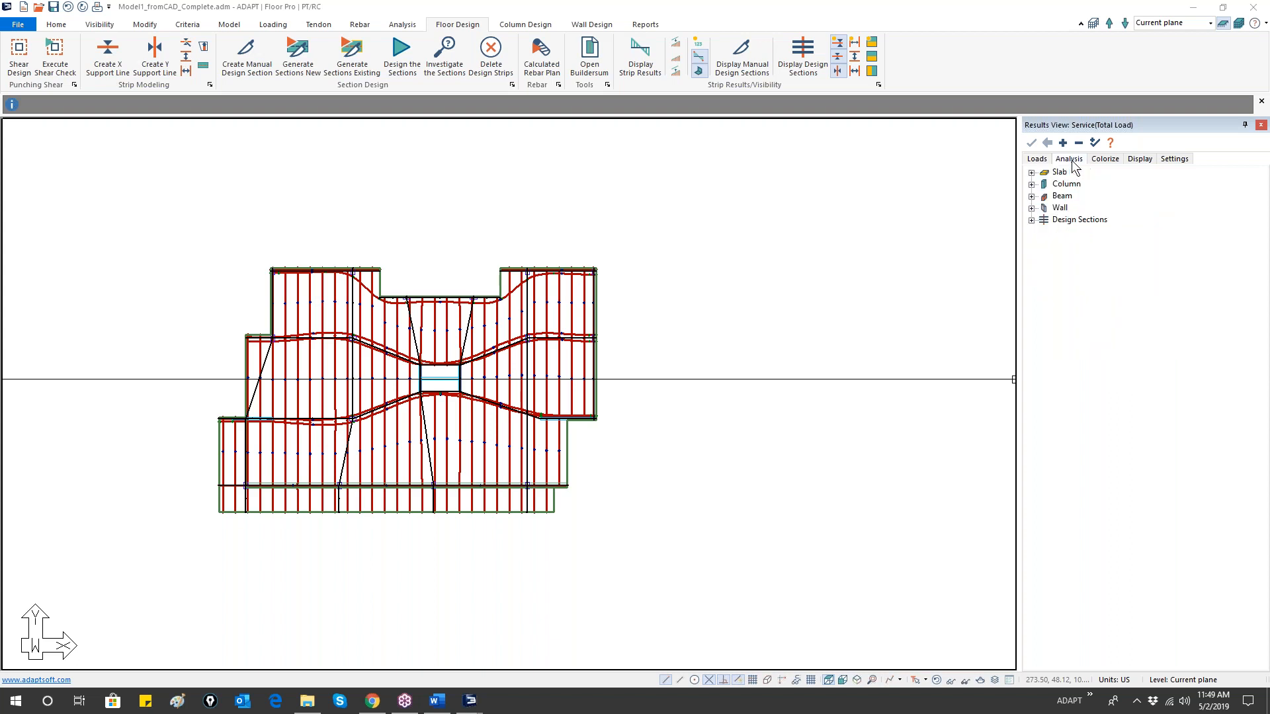
- Display the slab's Z-Translation deformation contour for Service(Total Load), then clear it from the plan
{"action": "left_click", "coordinate": [1032, 173]}
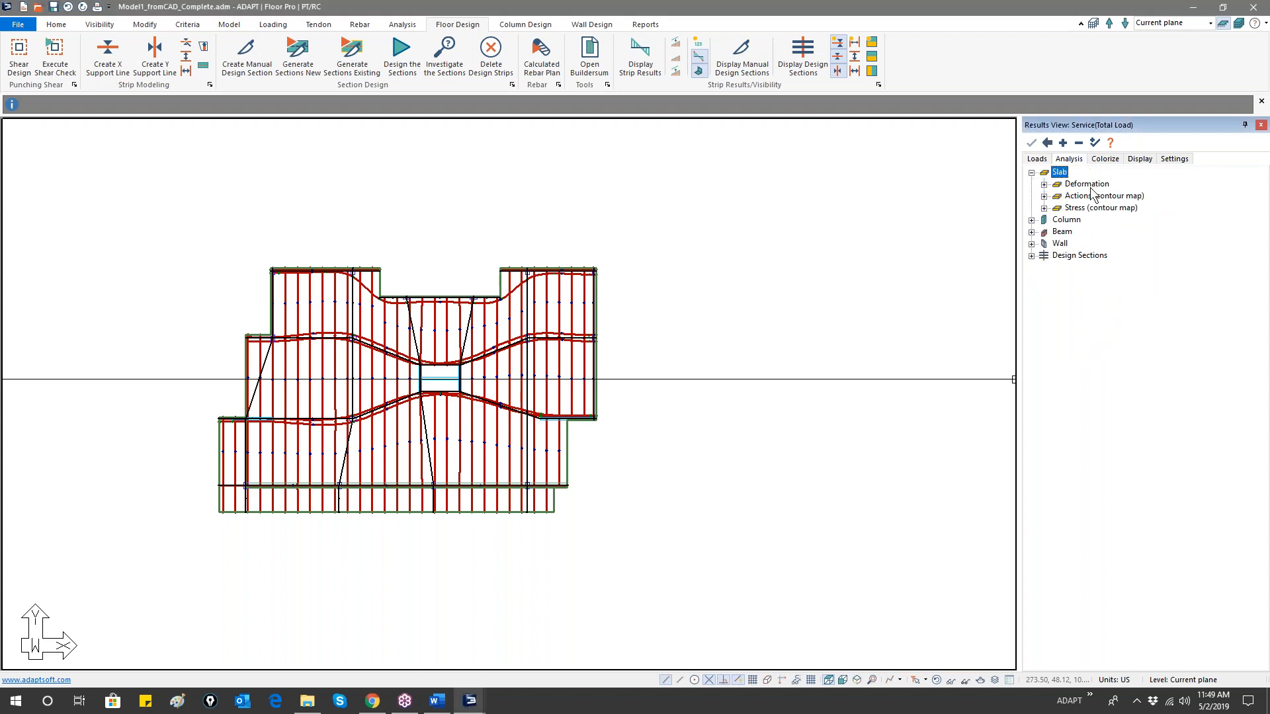
{"action": "left_click", "coordinate": [1032, 172]}
{"action": "left_click", "coordinate": [1032, 173]}
{"action": "left_click", "coordinate": [1045, 185]}
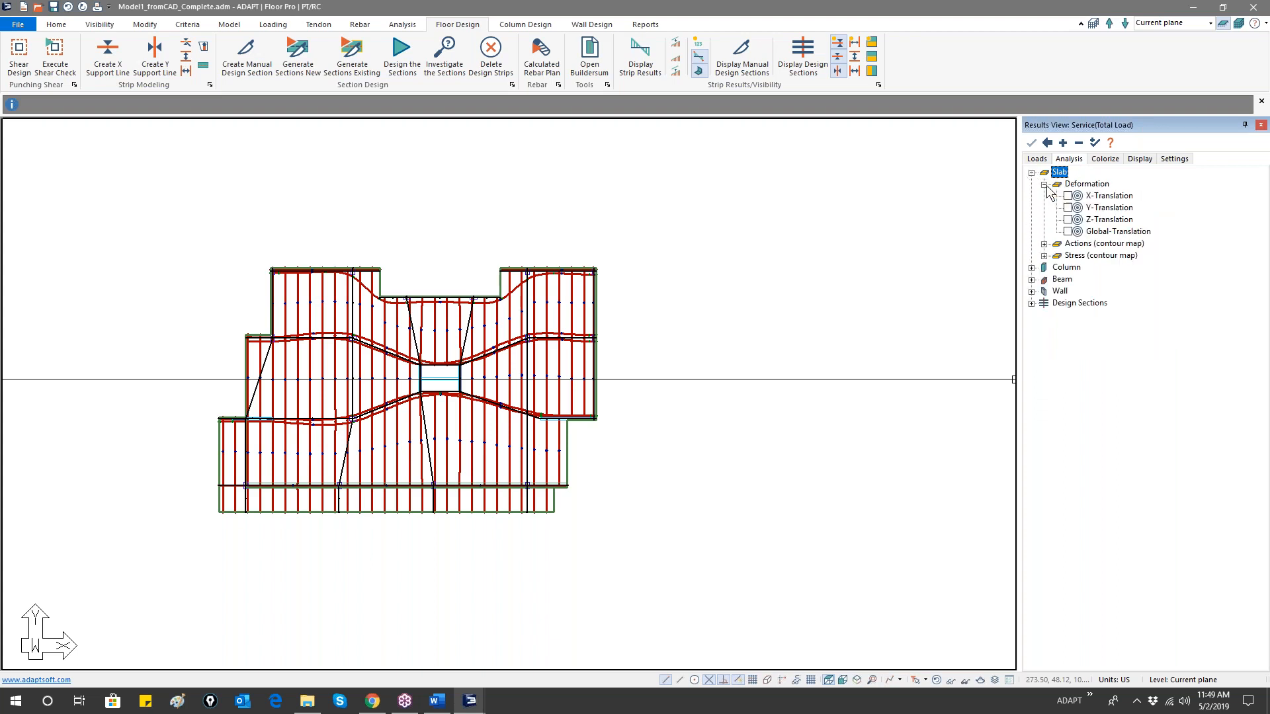
{"action": "left_click", "coordinate": [1069, 222]}
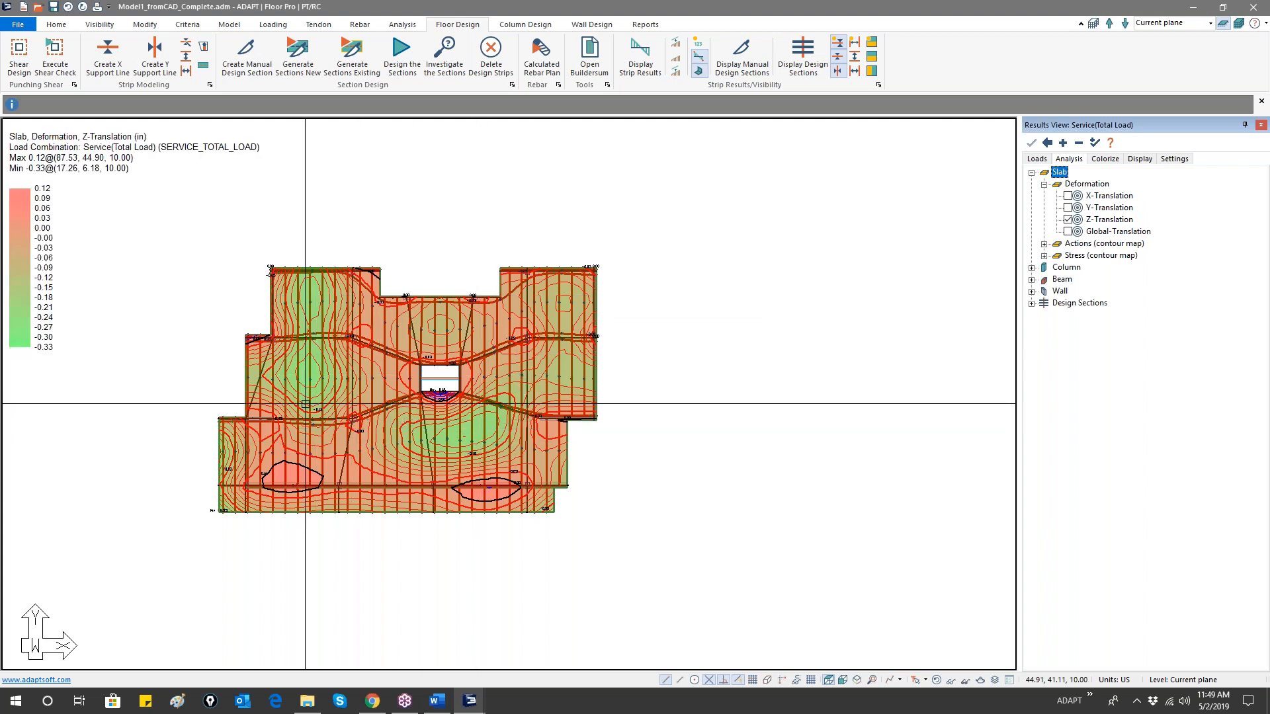
{"action": "left_click", "coordinate": [1067, 220]}
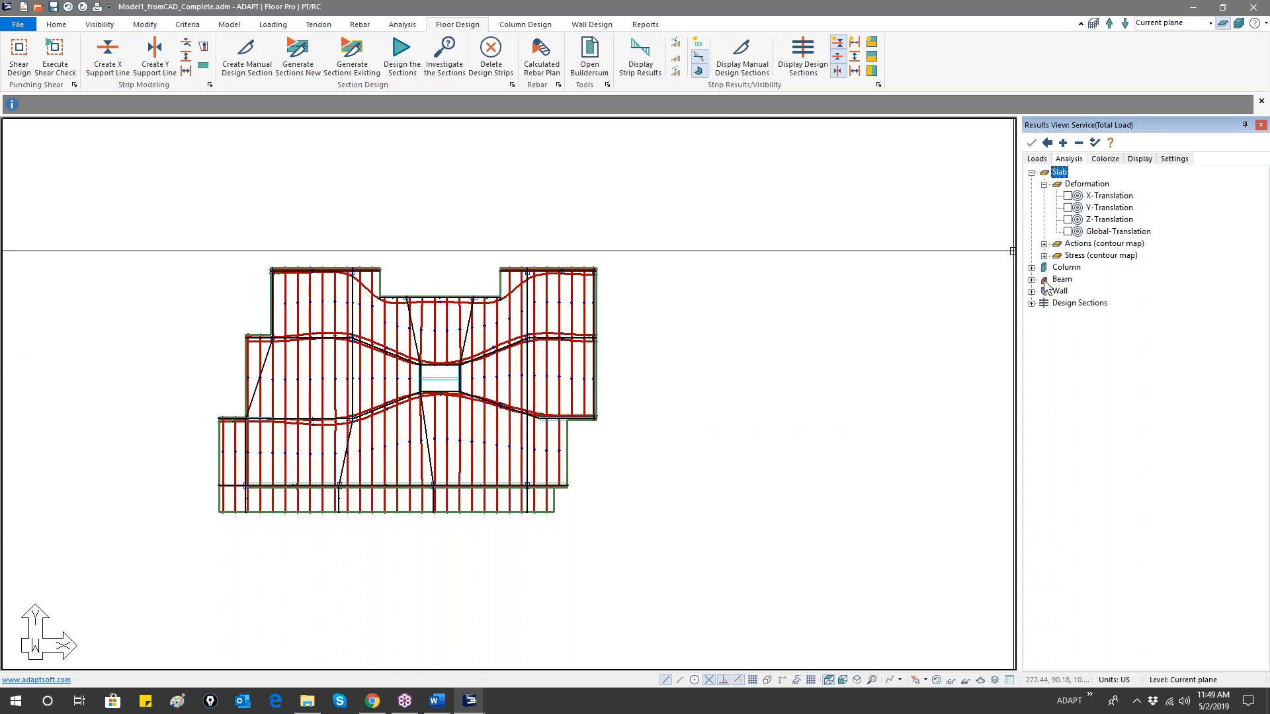
{"action": "left_click", "coordinate": [1044, 184]}
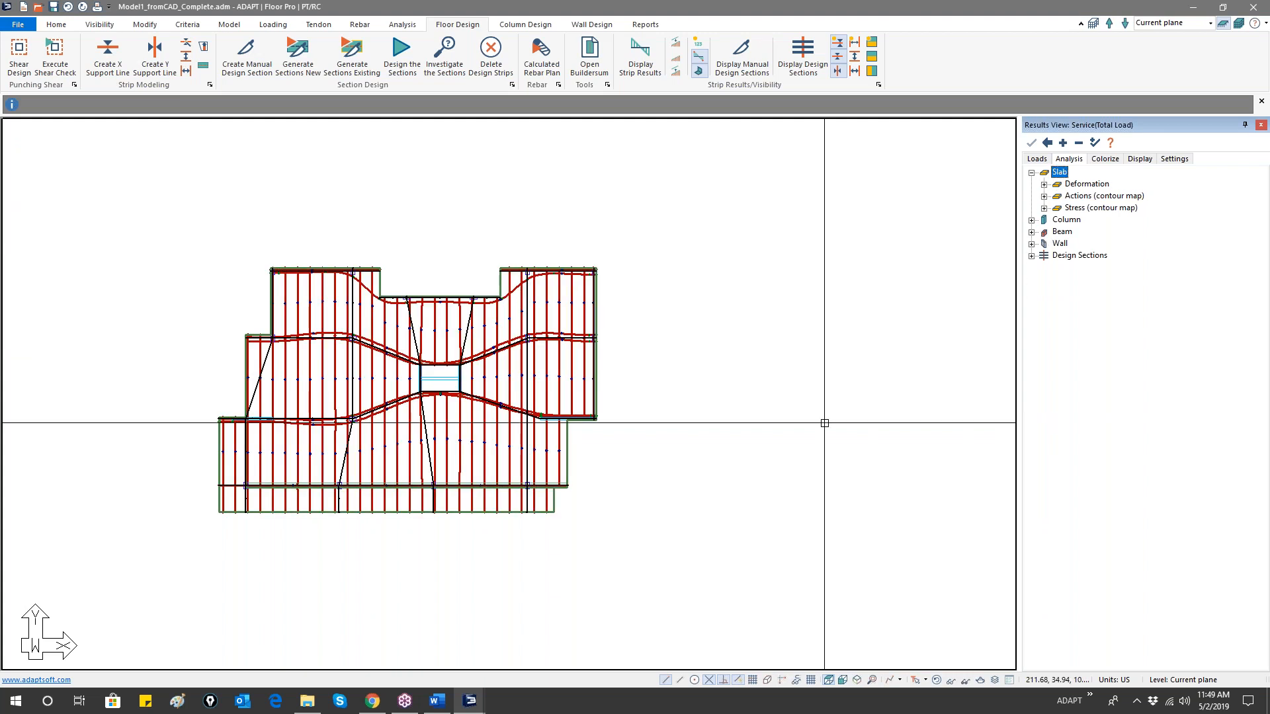
- Switch to an isometric view and display the columns' Axial Force, then Shear along rr under Action (Combination)
{"action": "left_click", "coordinate": [857, 681]}
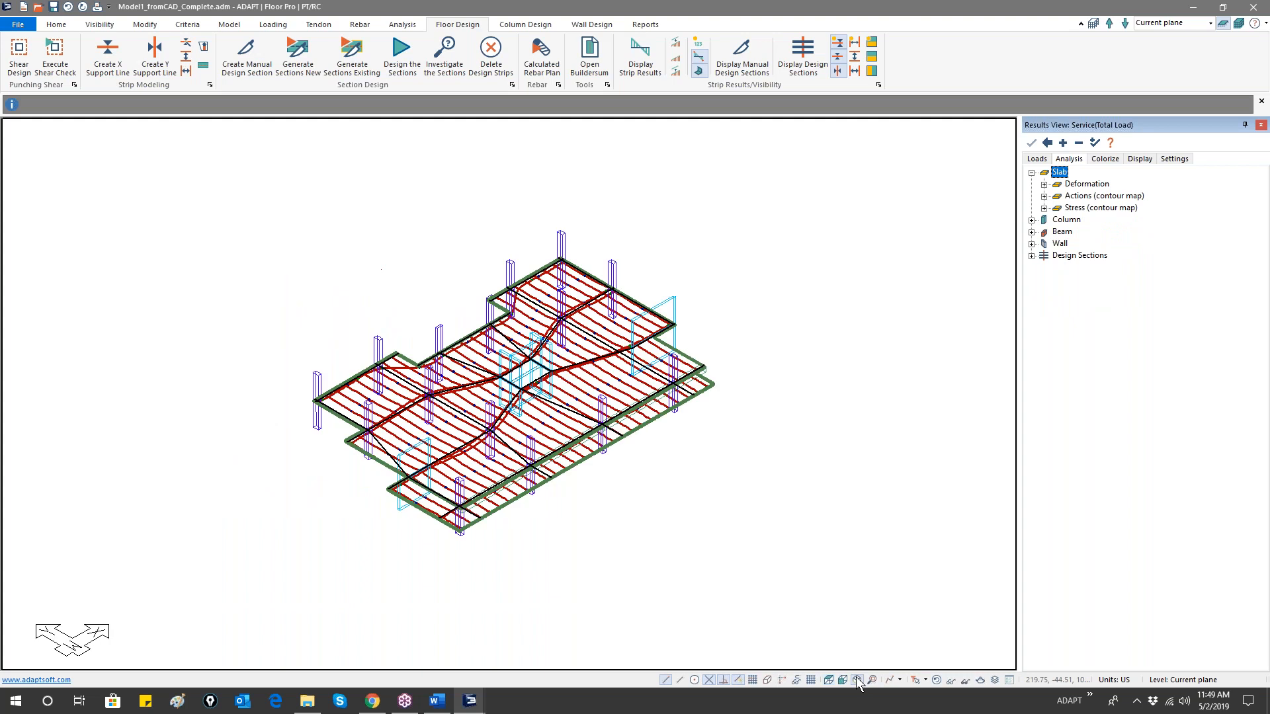
{"action": "left_click", "coordinate": [1032, 220]}
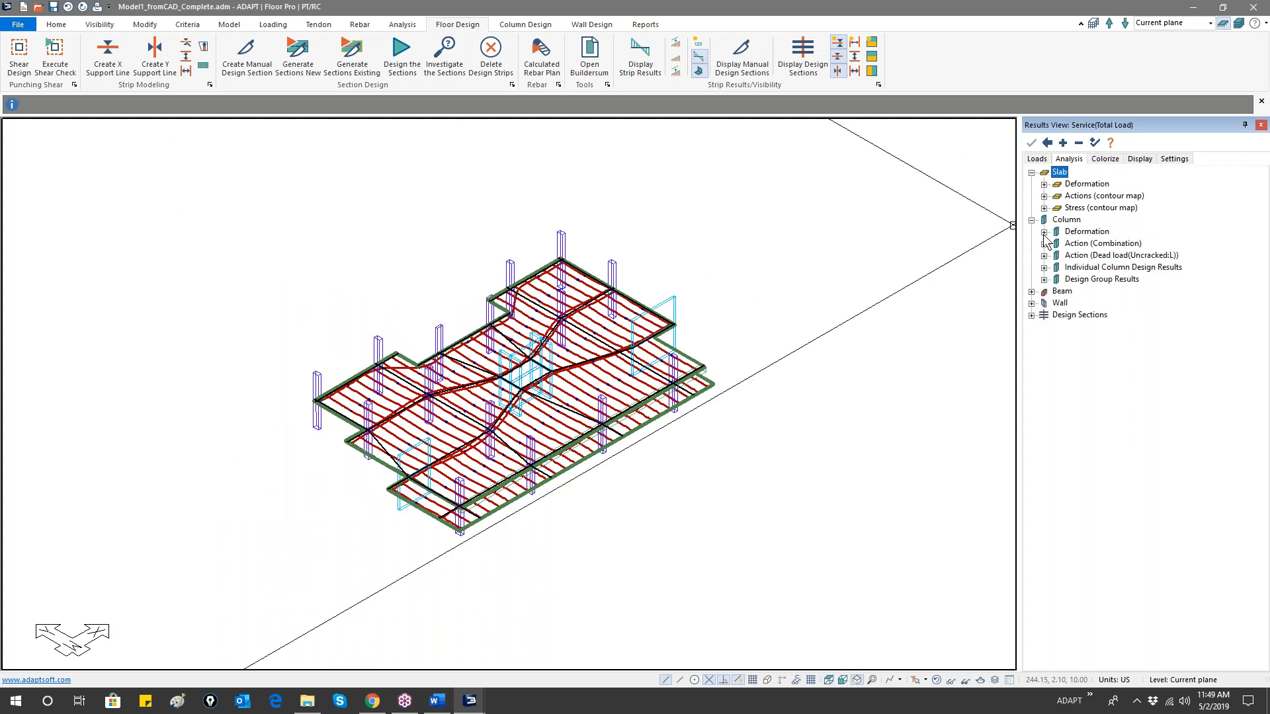
{"action": "left_click", "coordinate": [1044, 232]}
{"action": "left_click", "coordinate": [1044, 232]}
{"action": "left_click", "coordinate": [1044, 244]}
{"action": "left_click", "coordinate": [1069, 256]}
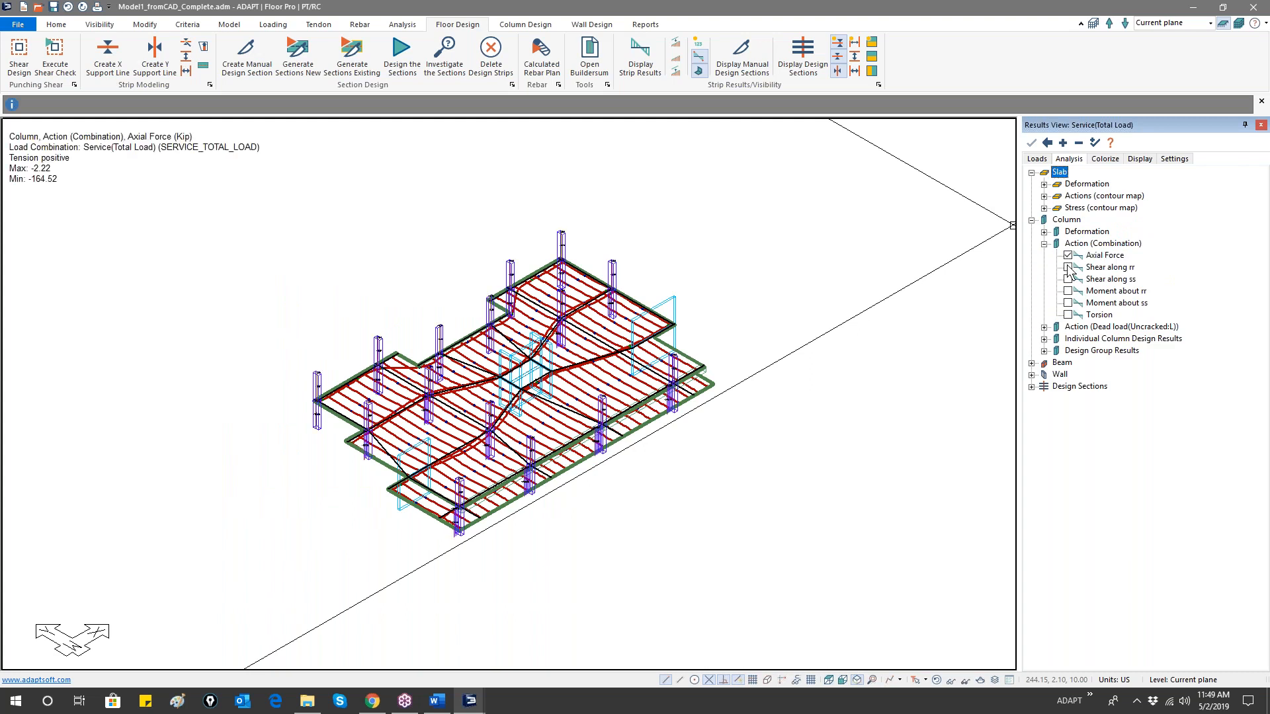
{"action": "left_click", "coordinate": [1068, 268]}
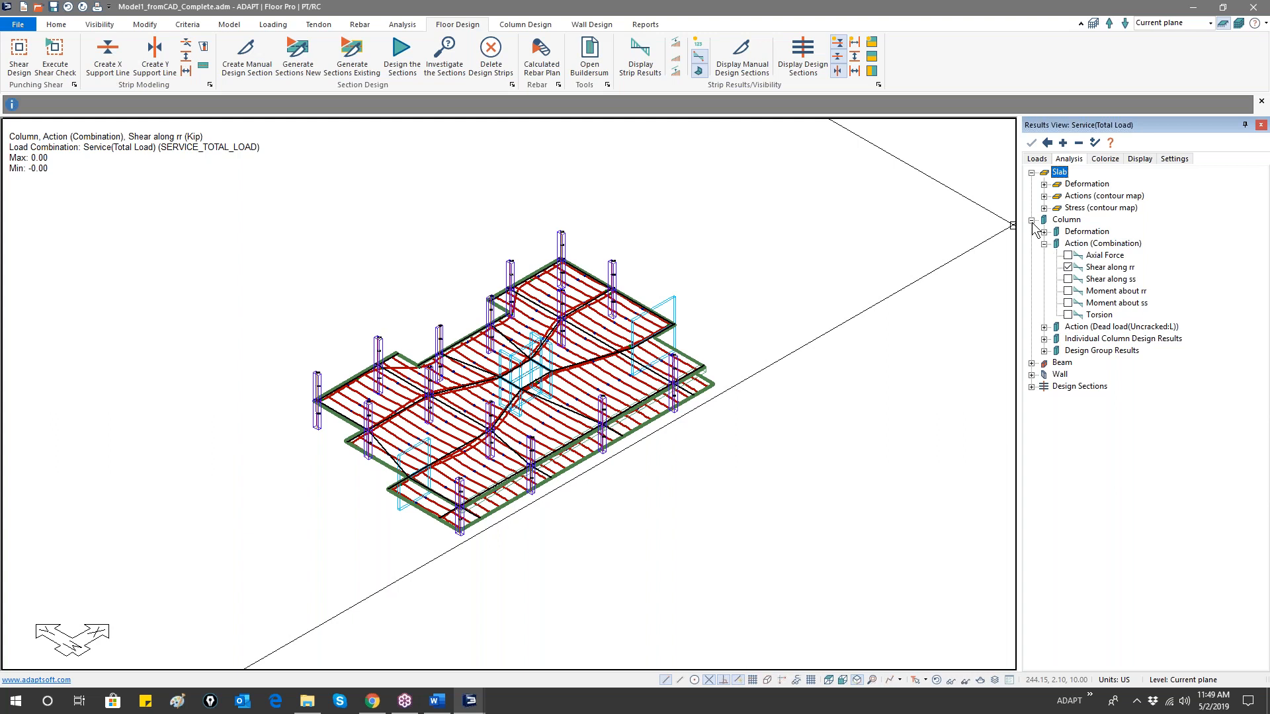
- Return to the plan view and list the deformation results available for the design sections
{"action": "left_click", "coordinate": [1032, 363]}
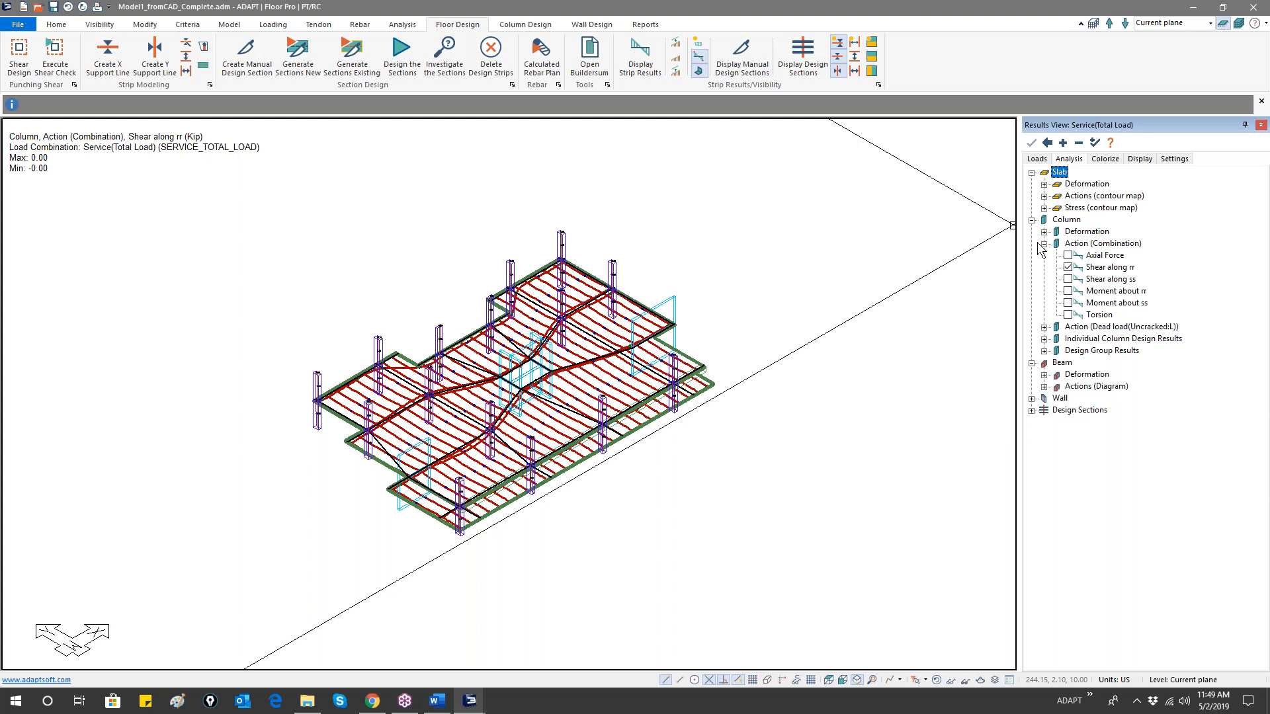
{"action": "left_click", "coordinate": [1032, 220]}
{"action": "left_click", "coordinate": [1032, 172]}
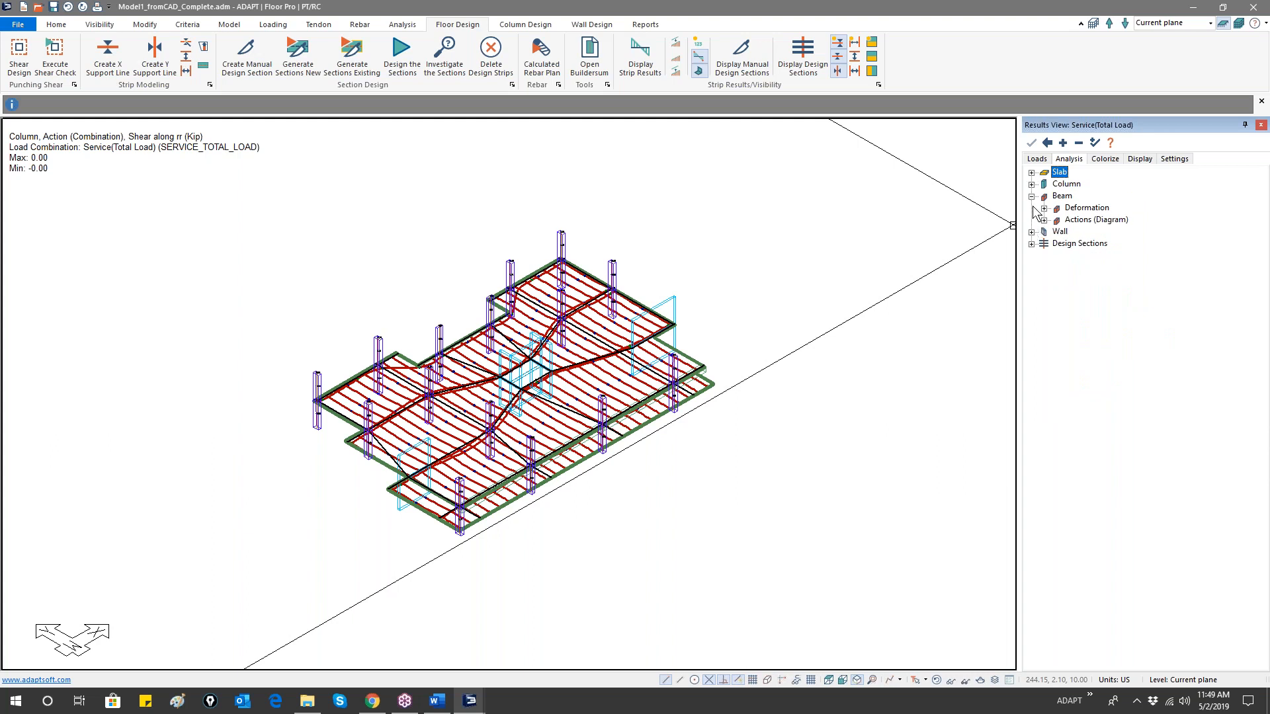
{"action": "left_click", "coordinate": [1032, 196]}
{"action": "left_click", "coordinate": [1032, 220]}
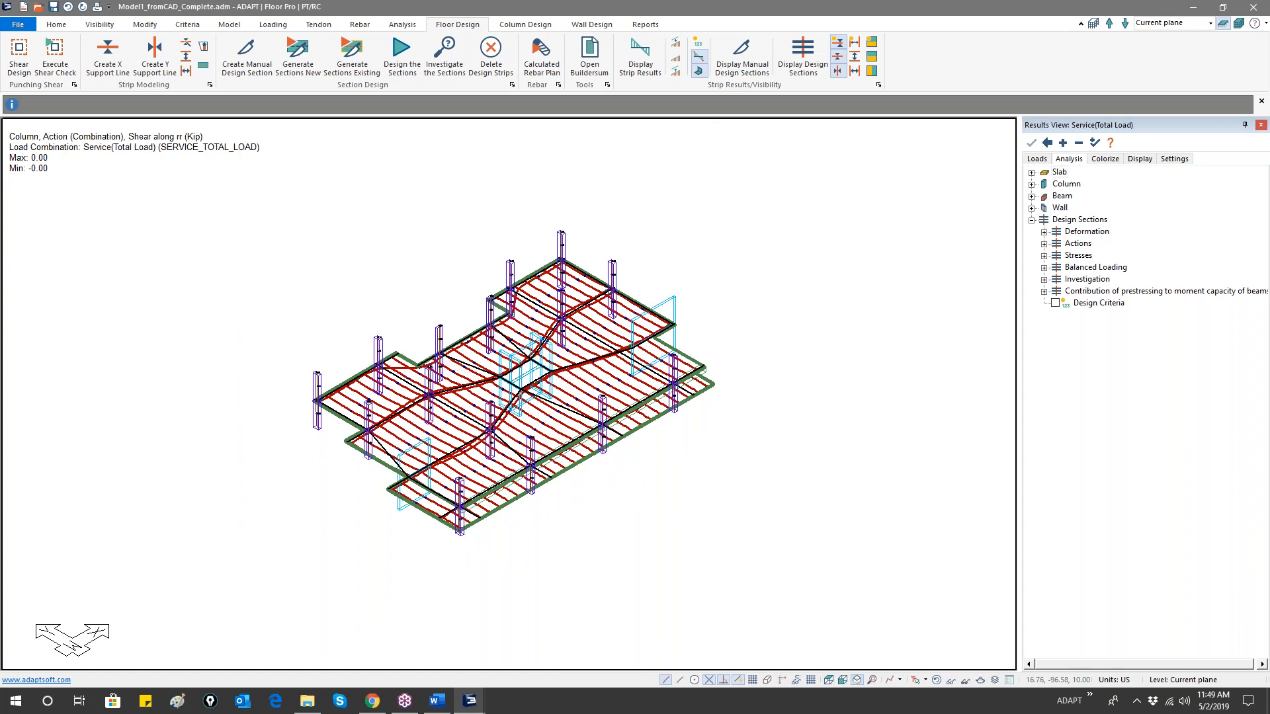
{"action": "left_click", "coordinate": [828, 680]}
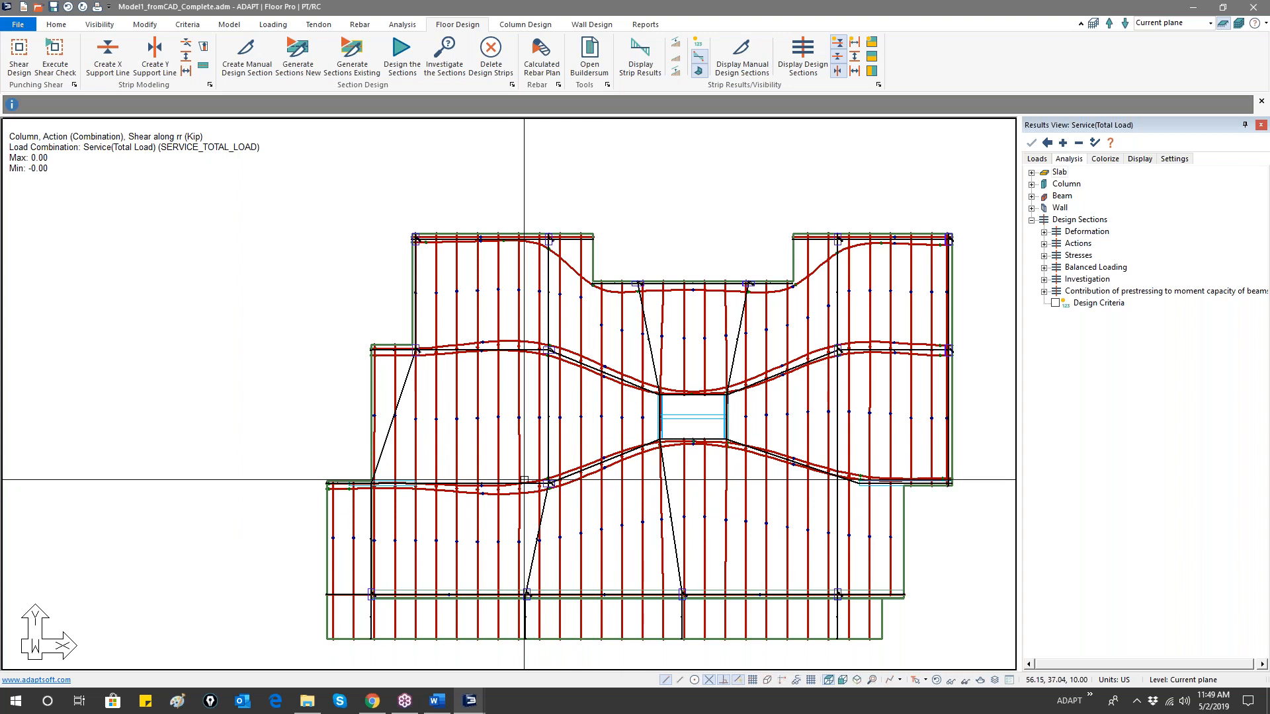
{"action": "left_click", "coordinate": [1044, 231]}
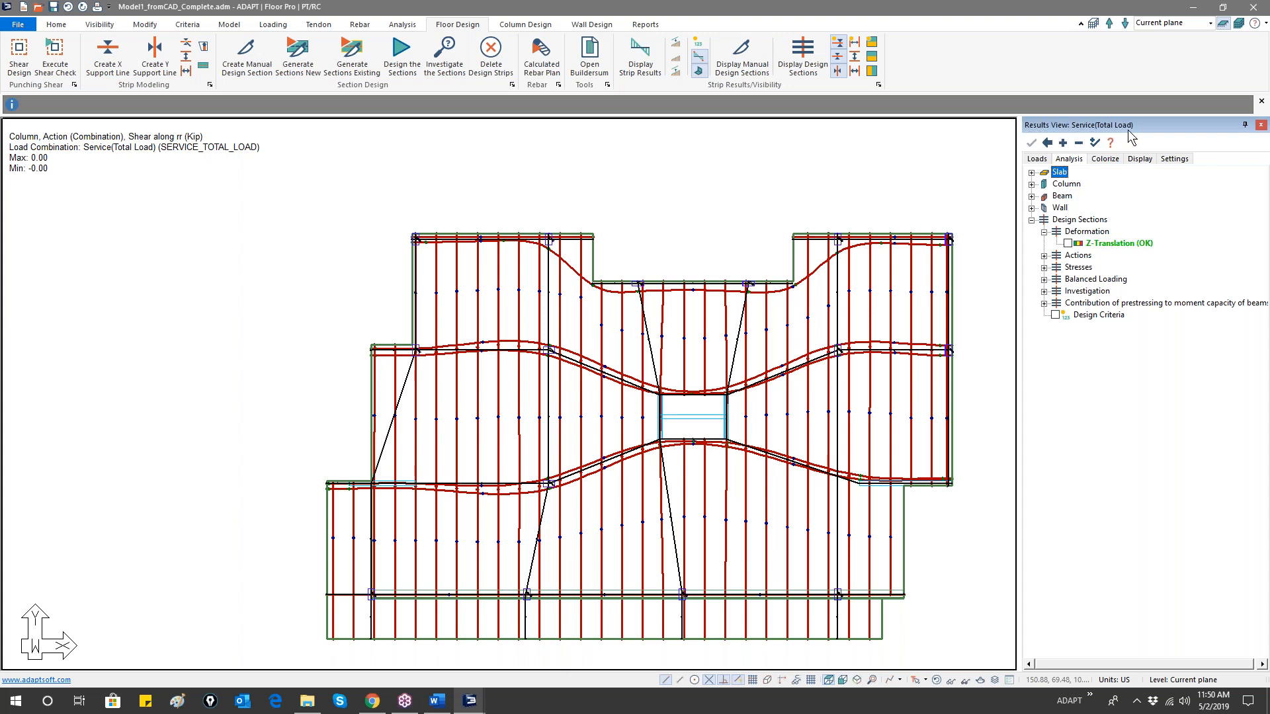
- Make LT_Deflection the active load combination and display the design sections' Z-Translation
{"action": "left_click", "coordinate": [1037, 159]}
{"action": "left_click", "coordinate": [1067, 219]}
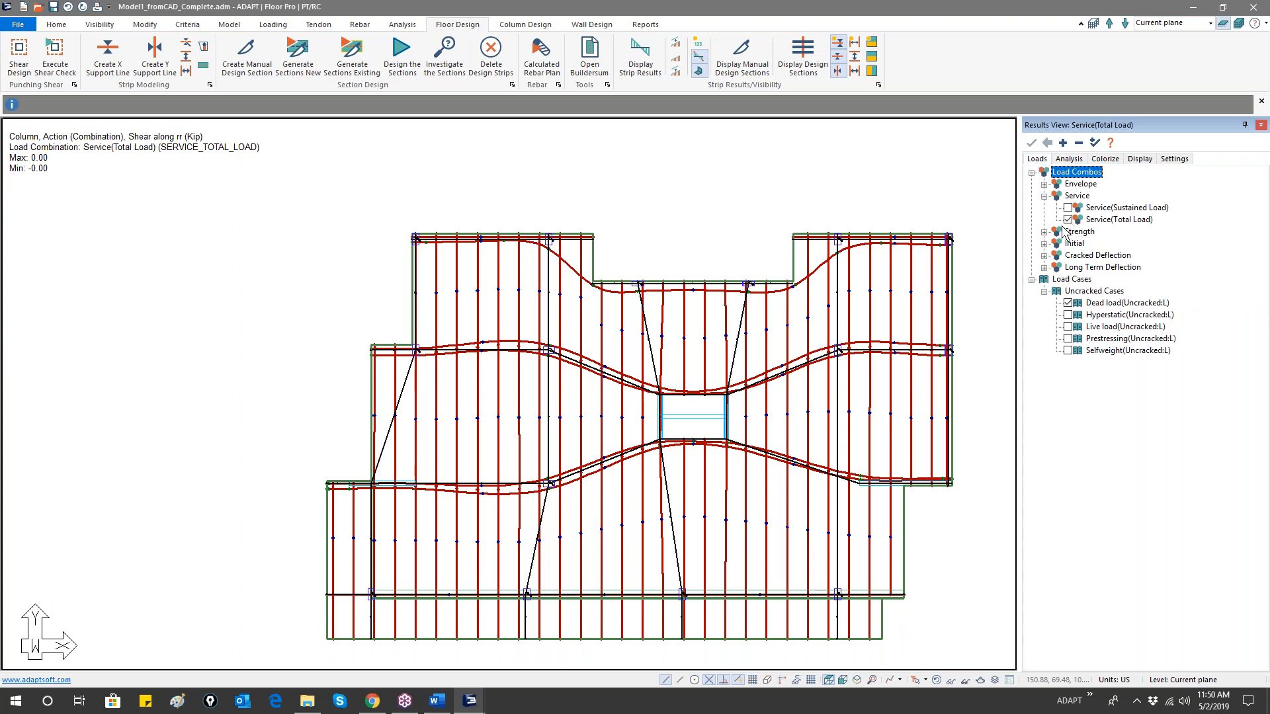
{"action": "left_click", "coordinate": [1045, 268]}
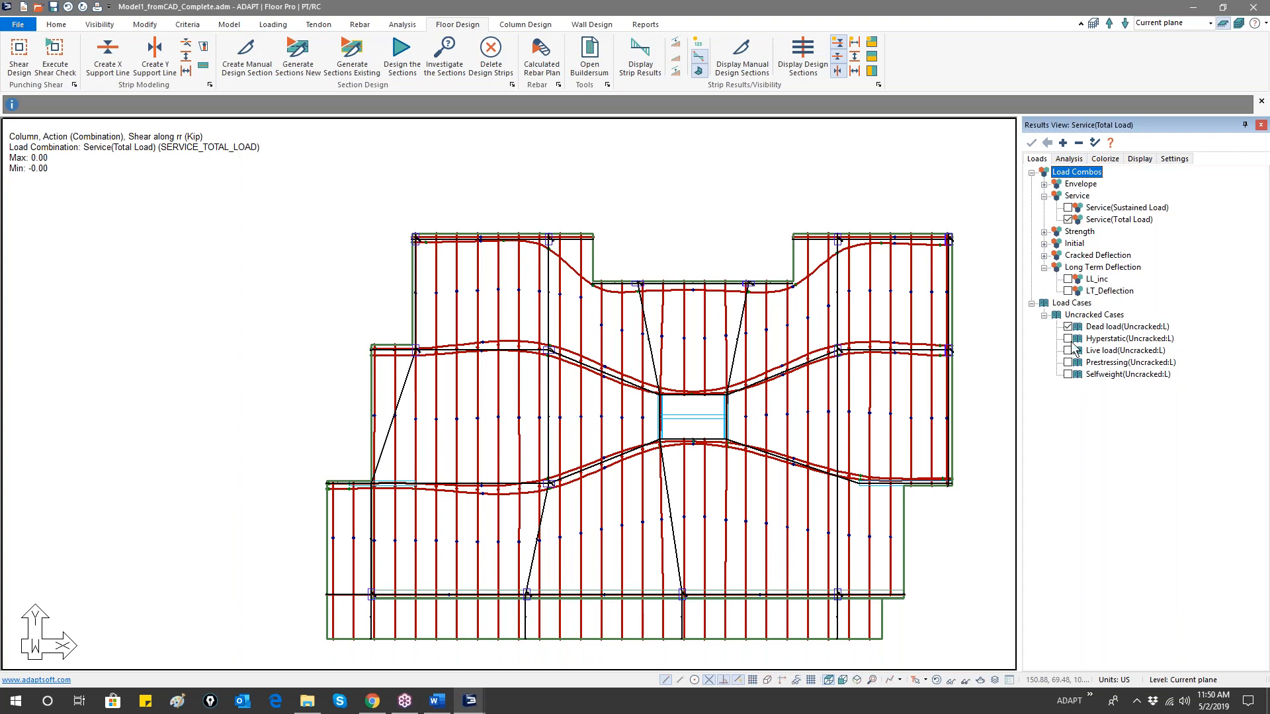
{"action": "left_click", "coordinate": [1069, 291]}
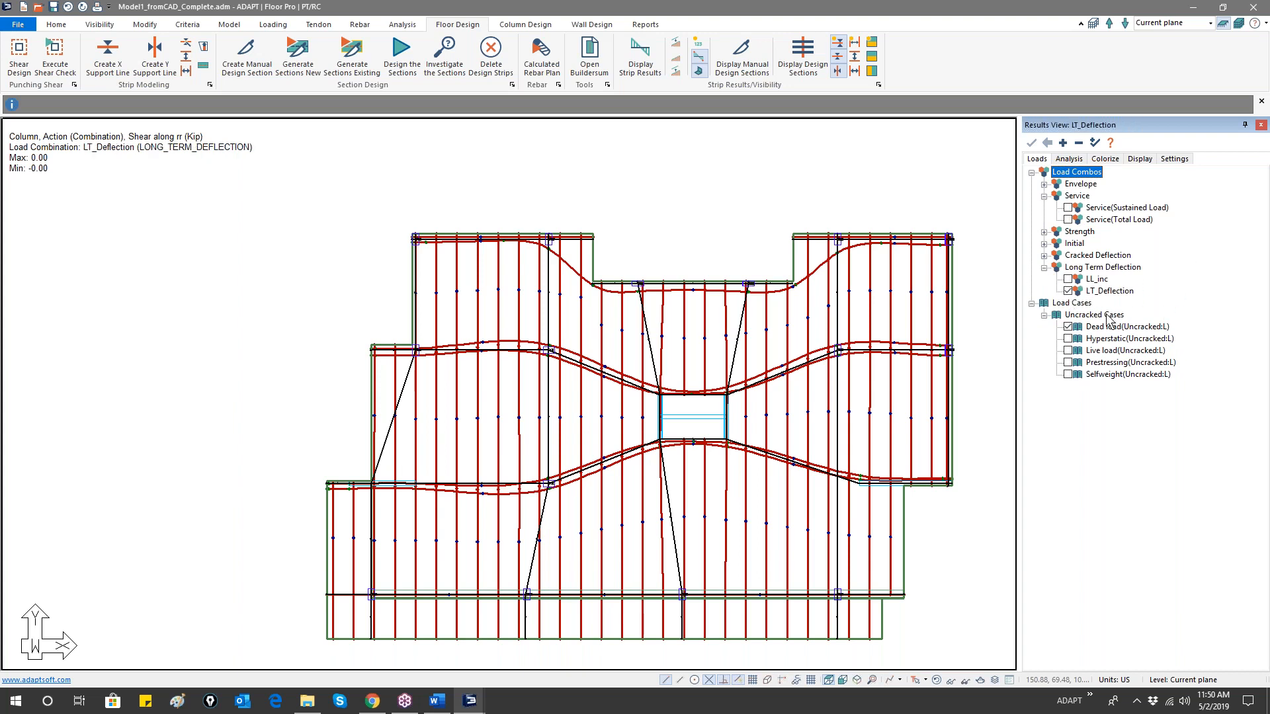
{"action": "left_click", "coordinate": [1073, 161]}
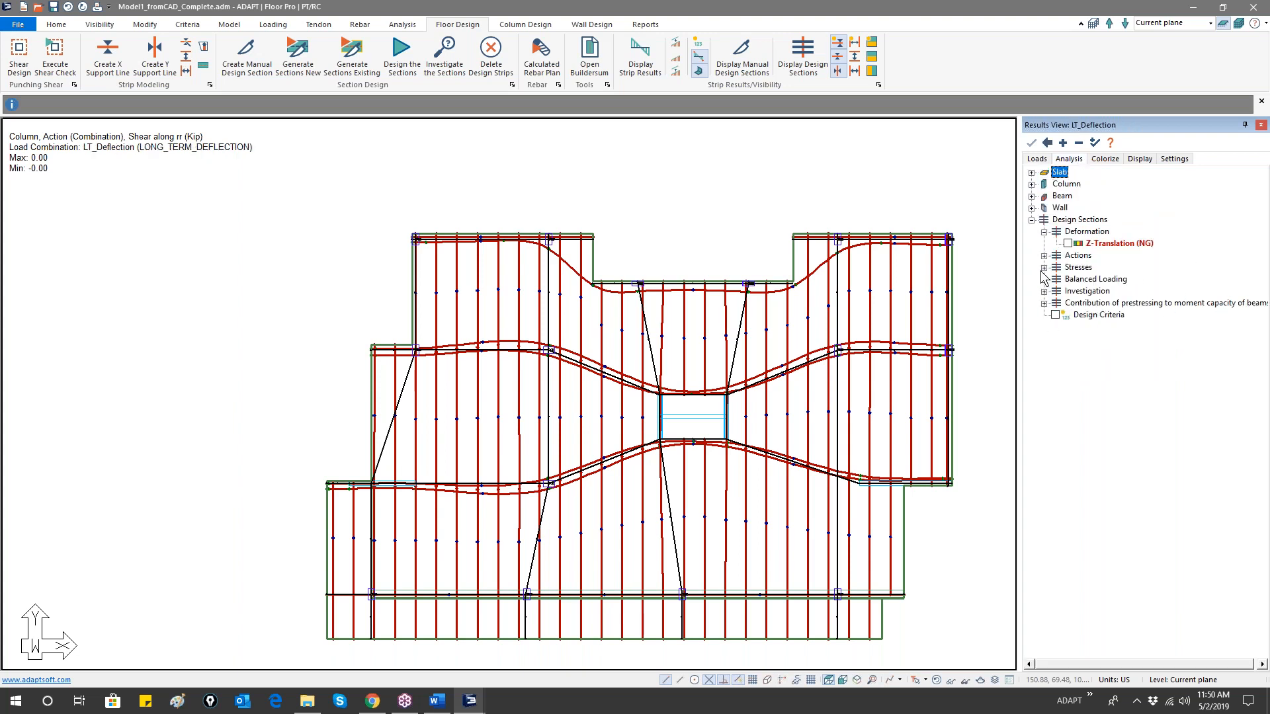
{"action": "left_click", "coordinate": [1068, 244]}
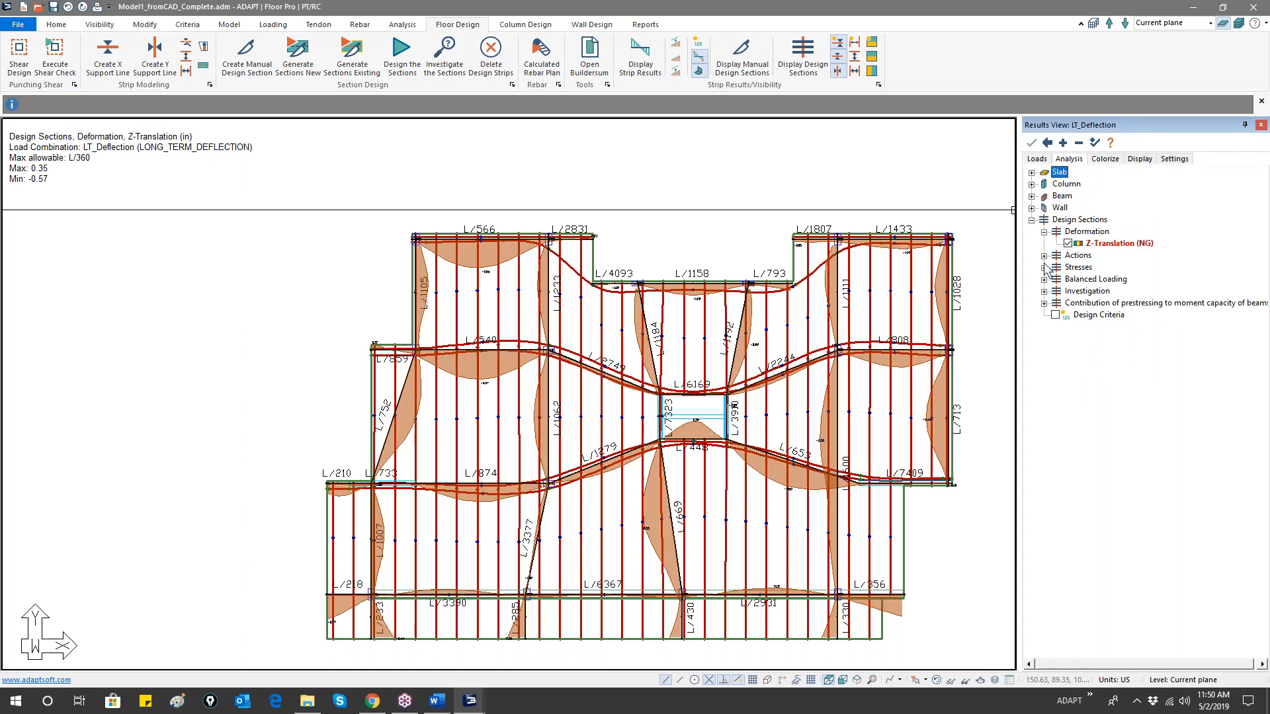
- Display the design sections for the X-direction support lines only and inspect the deflection around the slab's lower-left corner
{"action": "left_click", "coordinate": [803, 57]}
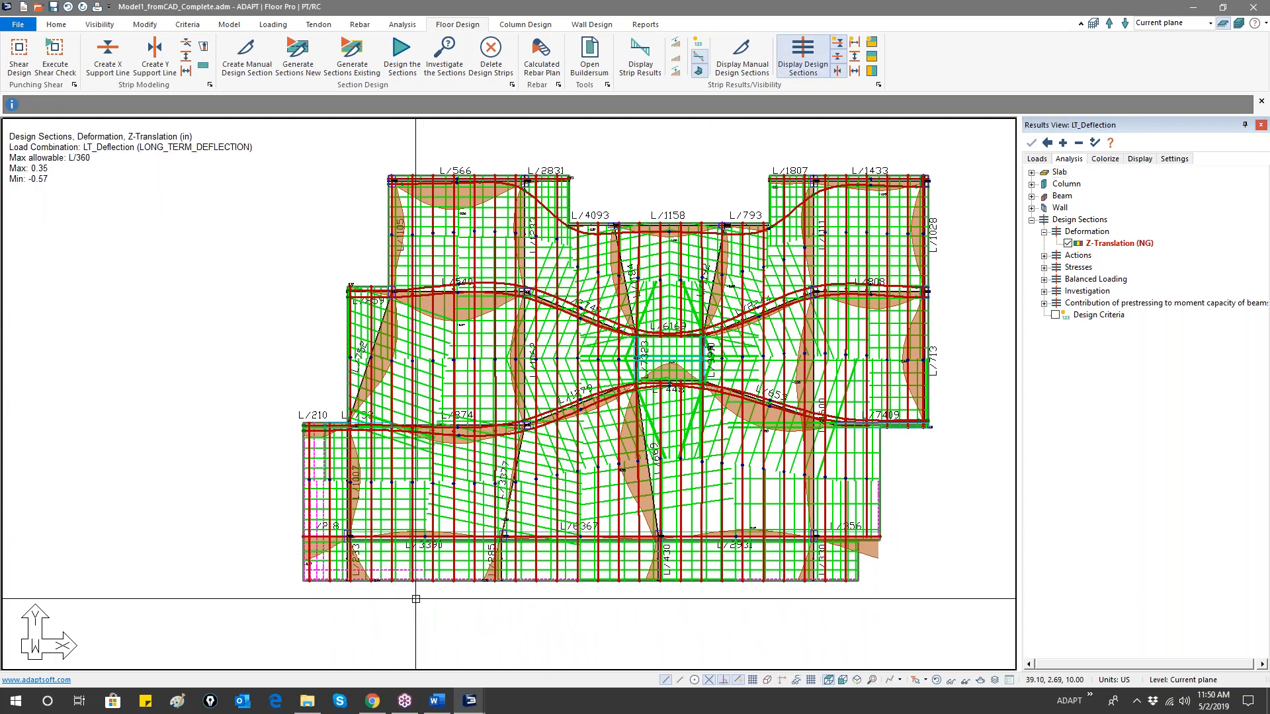
{"action": "scroll", "coordinate": [445, 596], "scroll_direction": "up", "scroll_amount": 5}
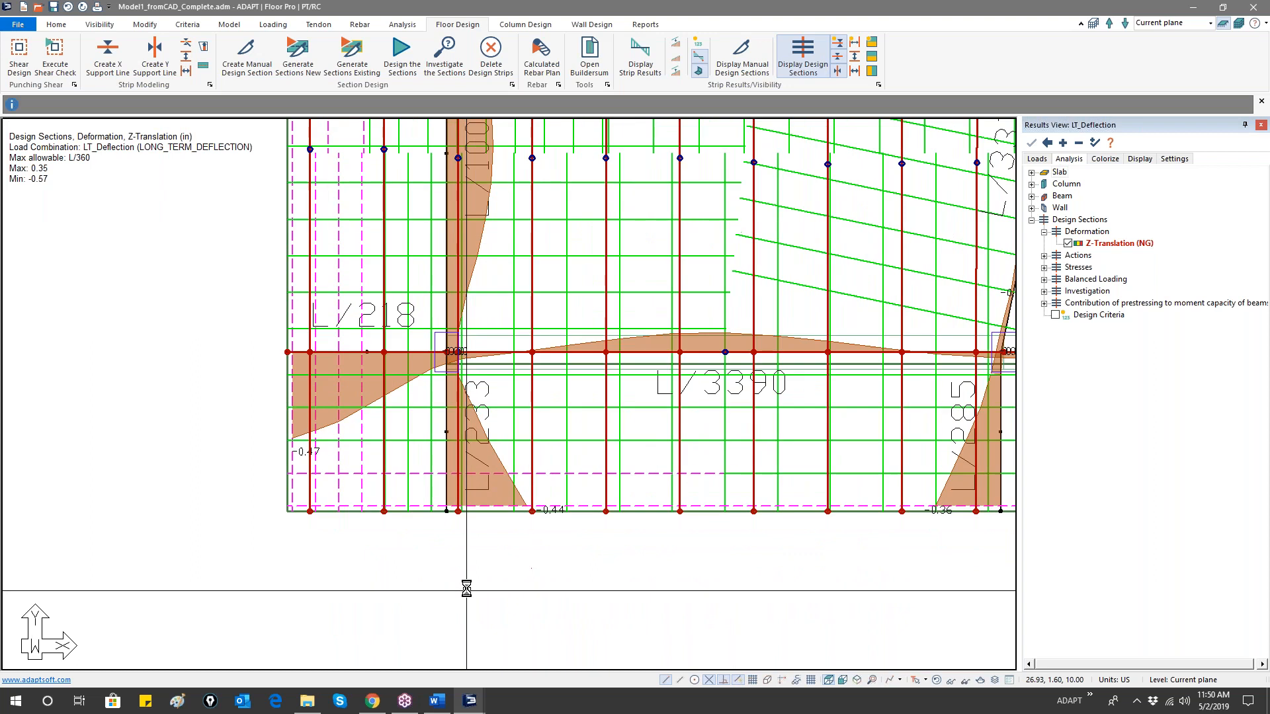
{"action": "scroll", "coordinate": [513, 539], "scroll_direction": "down", "scroll_amount": 3}
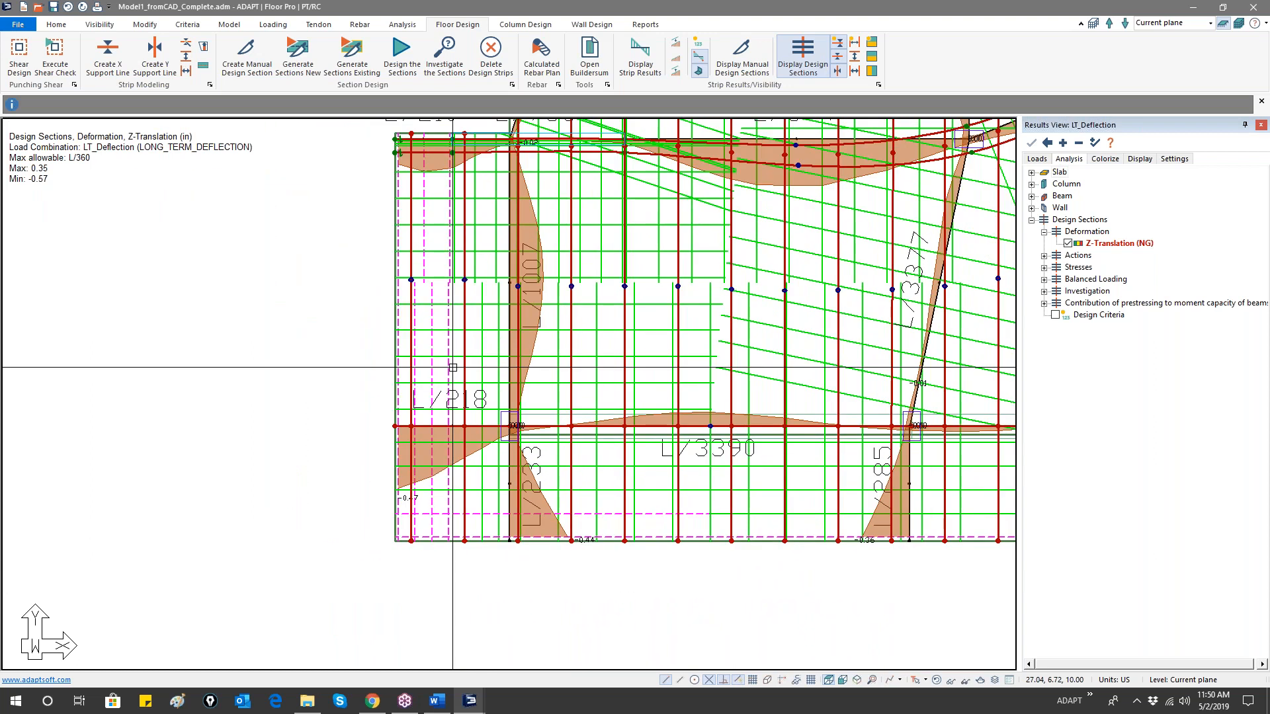
{"action": "left_click", "coordinate": [445, 368]}
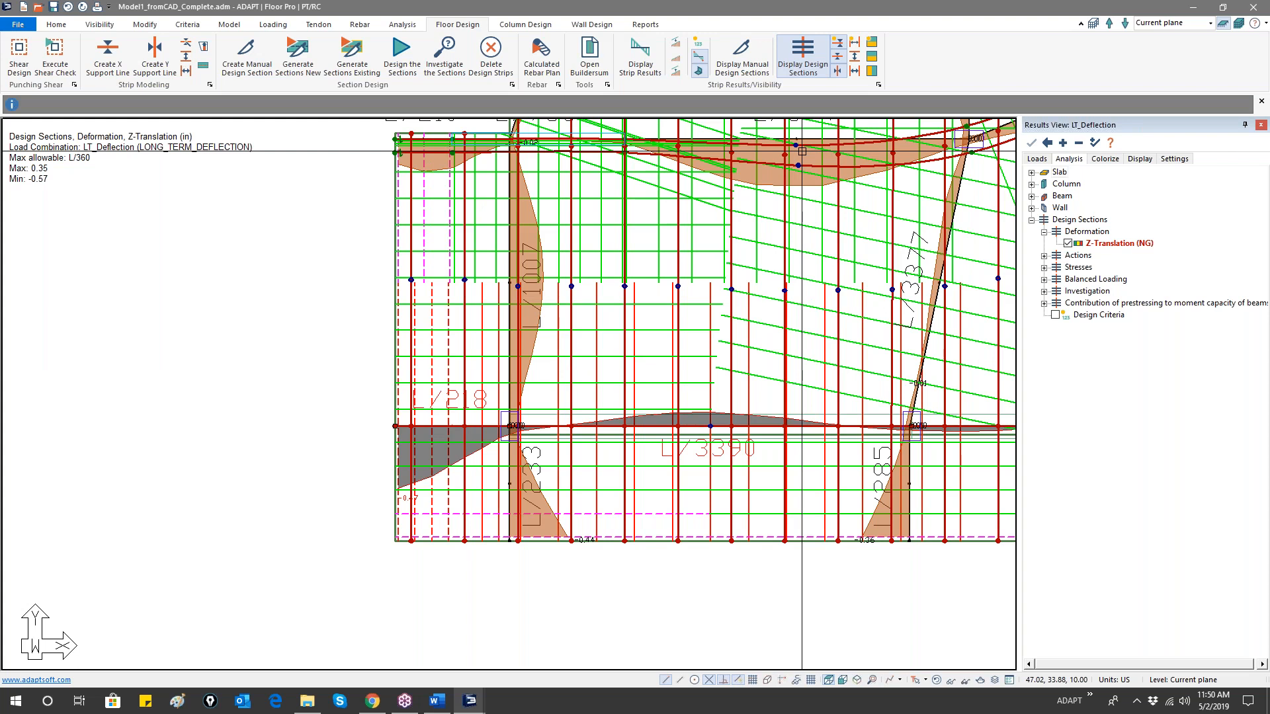
{"action": "scroll", "coordinate": [662, 298], "scroll_direction": "down", "scroll_amount": 4}
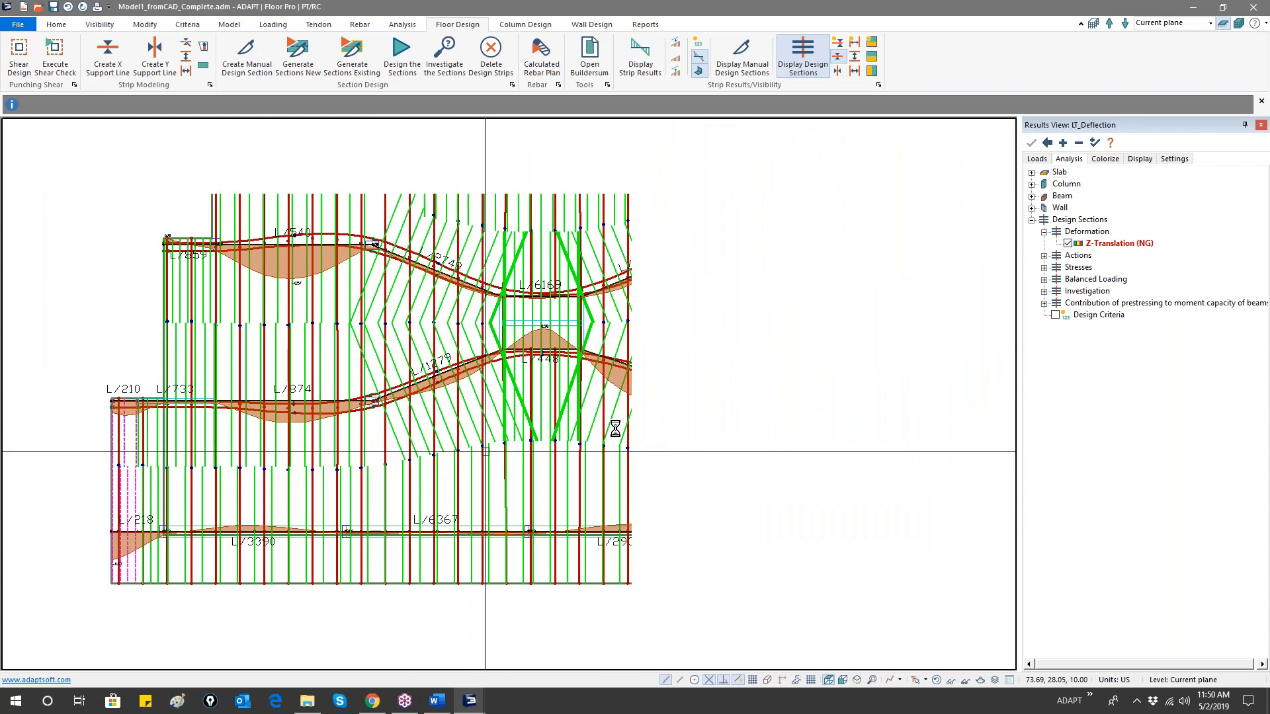
{"action": "scroll", "coordinate": [614, 415], "scroll_direction": "down", "scroll_amount": 2}
{"action": "scroll", "coordinate": [614, 415], "scroll_direction": "down", "scroll_amount": 1}
{"action": "middle_click_drag", "start_coordinate": [614, 415], "coordinate": [751, 410]}
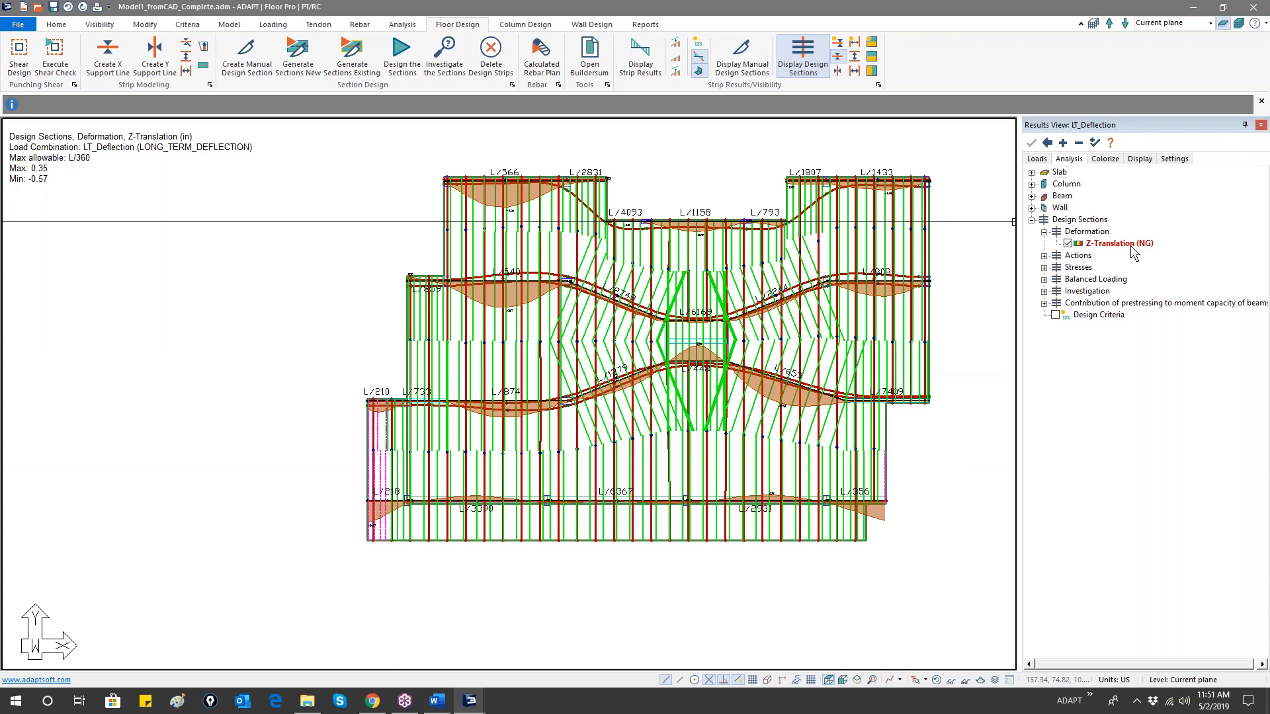
- Set the design sections' maximum span/deflection ratio, L/, to 240 in the results display properties
{"action": "left_click", "coordinate": [1141, 160]}
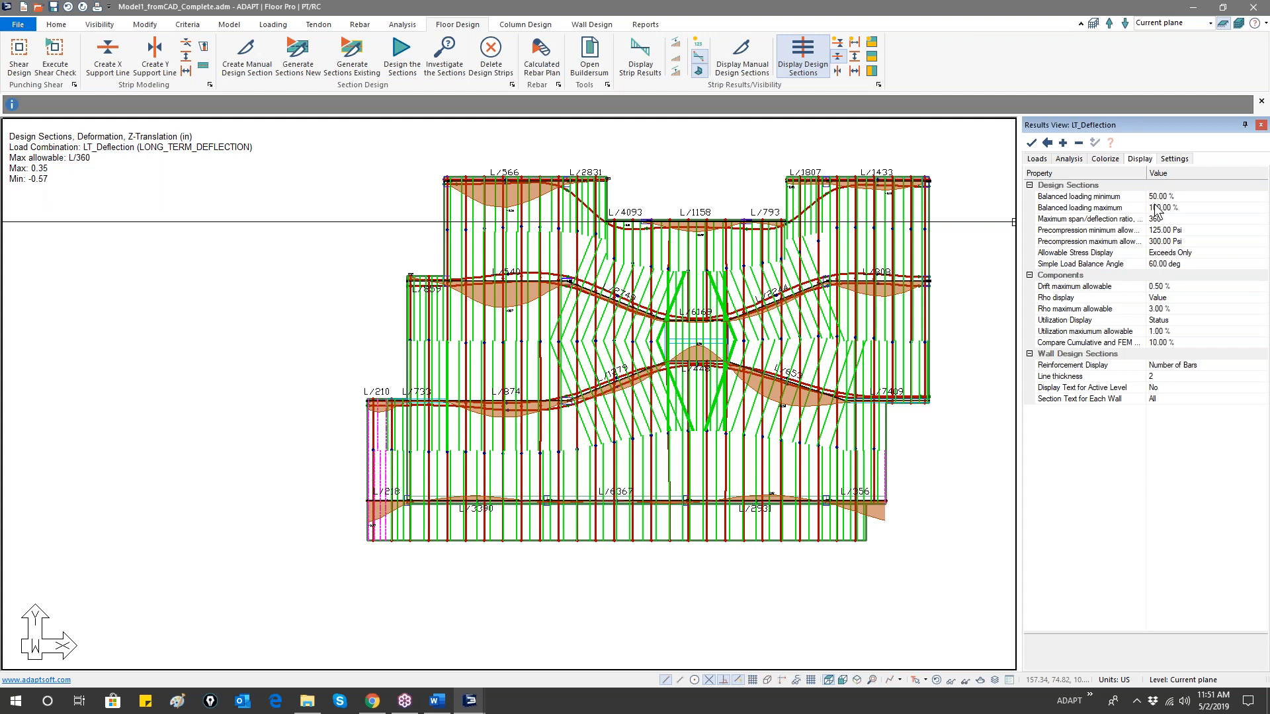
{"action": "left_click_drag", "start_coordinate": [1153, 172], "coordinate": [1183, 172]}
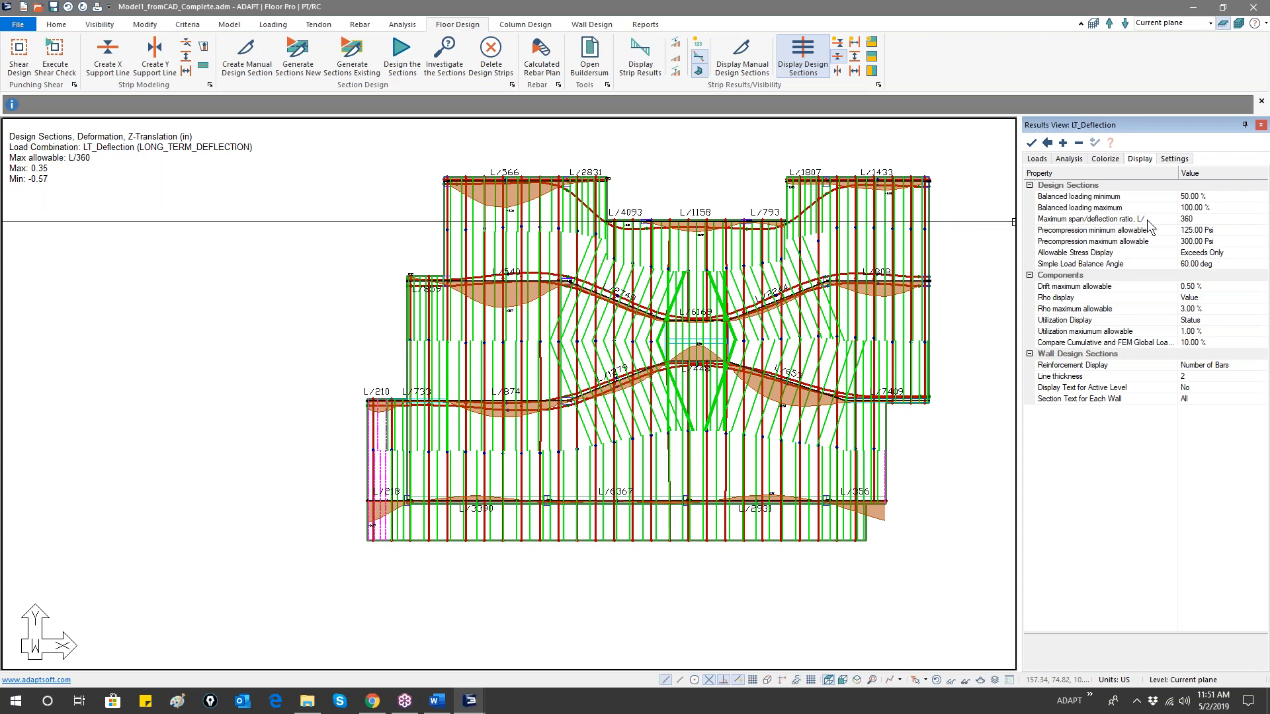
{"action": "left_click", "coordinate": [1189, 220]}
{"action": "double_click", "coordinate": [1191, 215]}
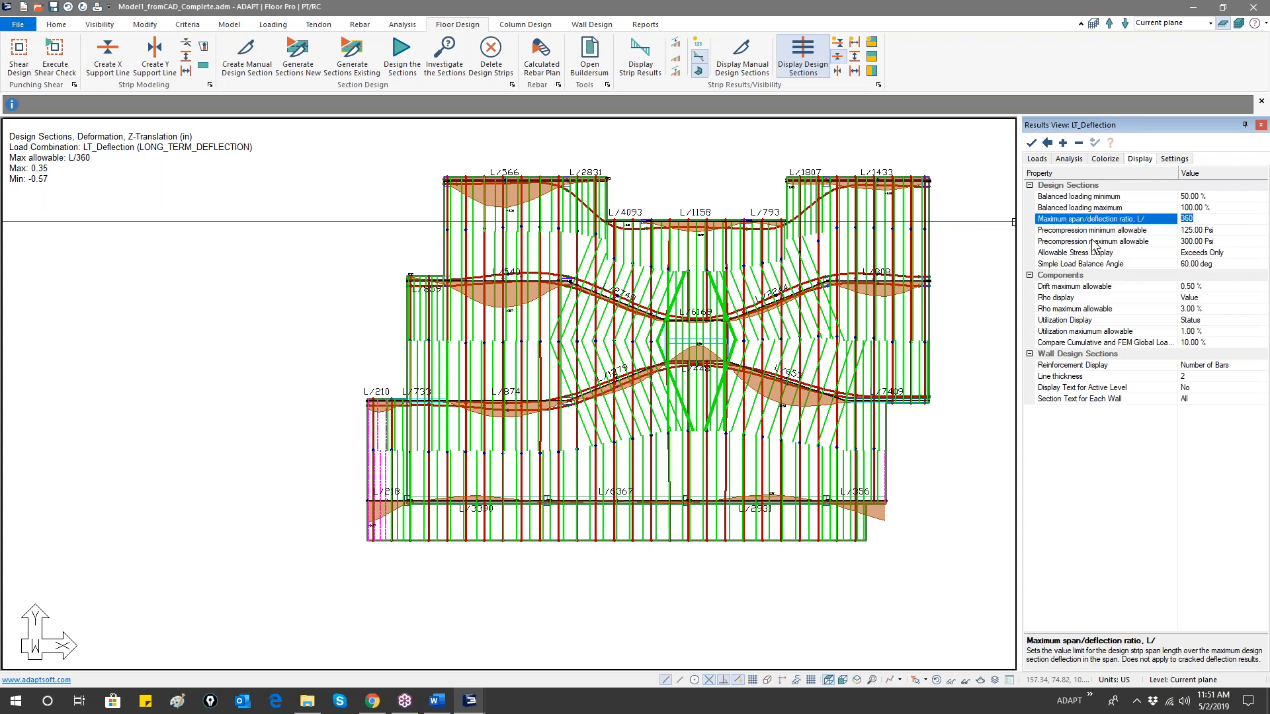
{"action": "type", "text": "240."}
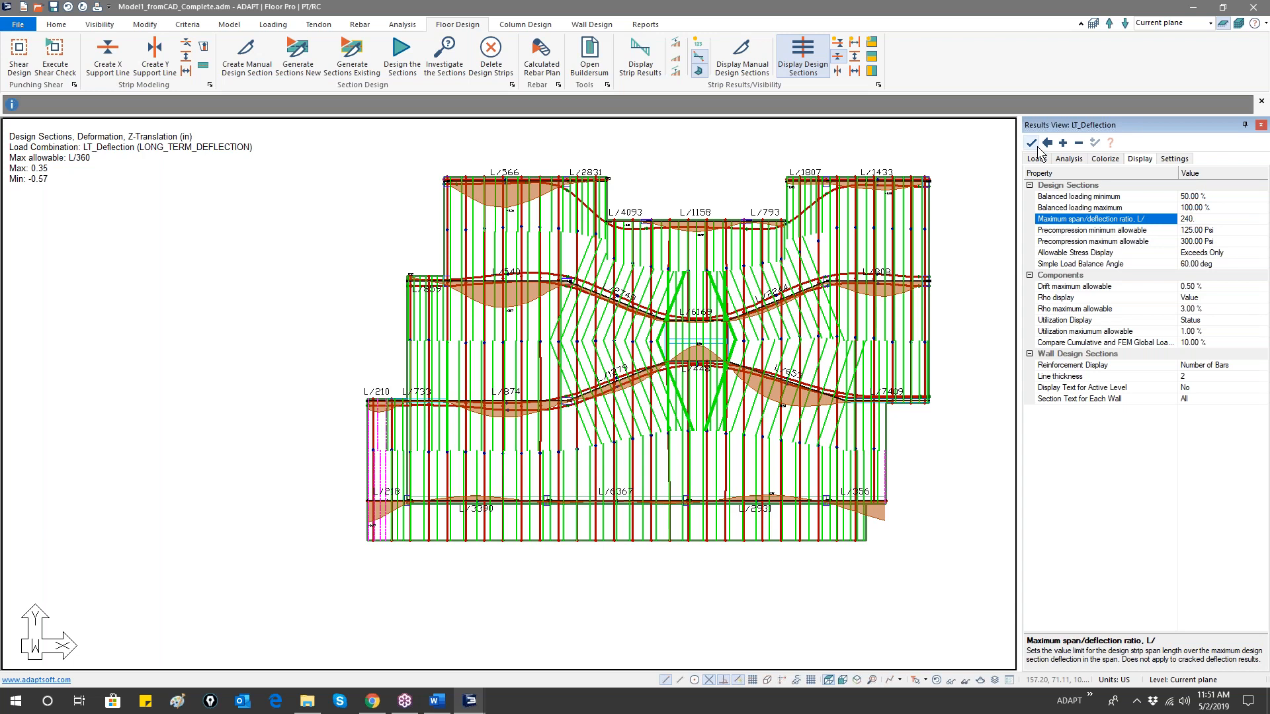
- Examine the long-term Z-Translation results along the cantilever strips at the slab's lower-left corner
{"action": "left_click", "coordinate": [1058, 160]}
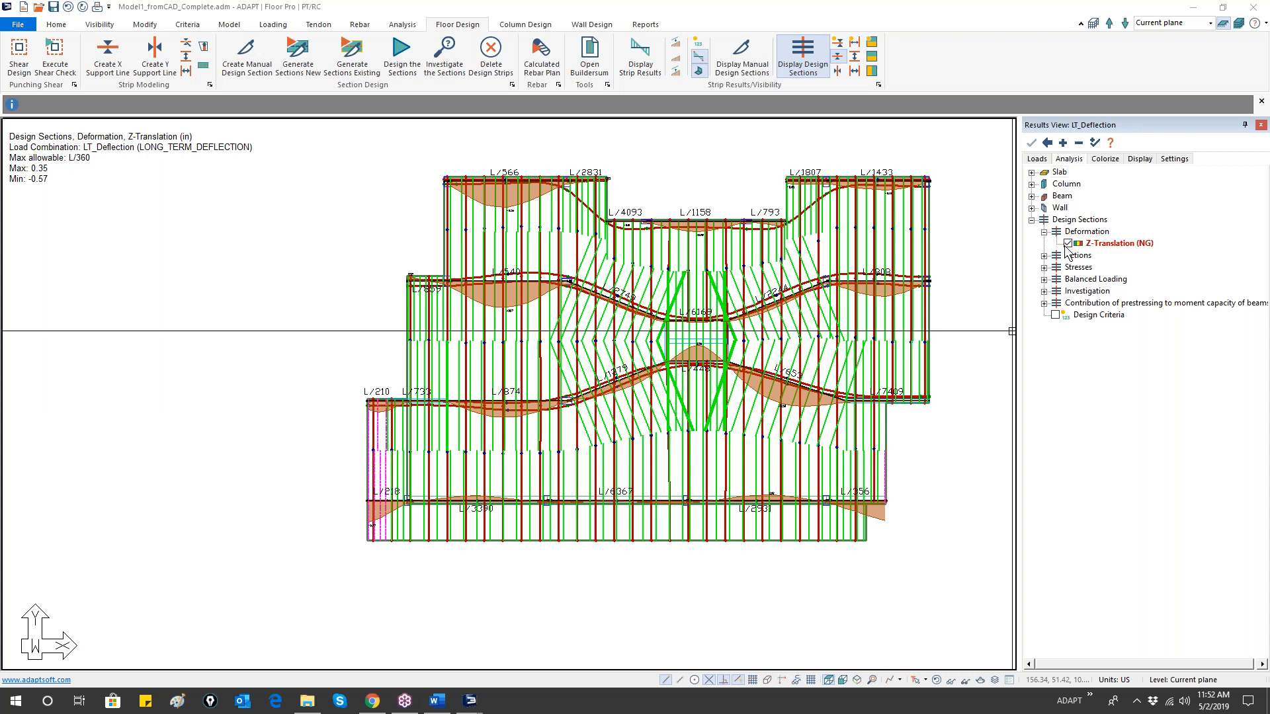
{"action": "scroll", "coordinate": [406, 481], "scroll_direction": "up", "scroll_amount": 3}
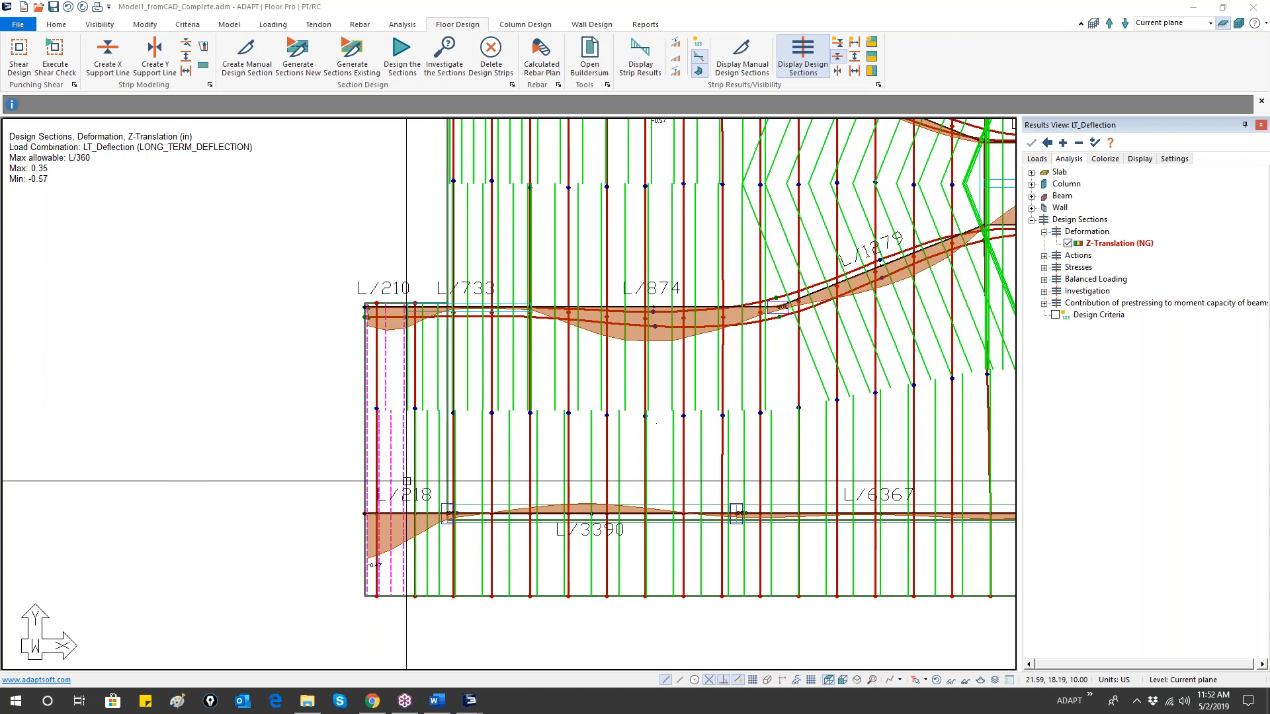
{"action": "middle_click_drag", "start_coordinate": [406, 481], "coordinate": [453, 419]}
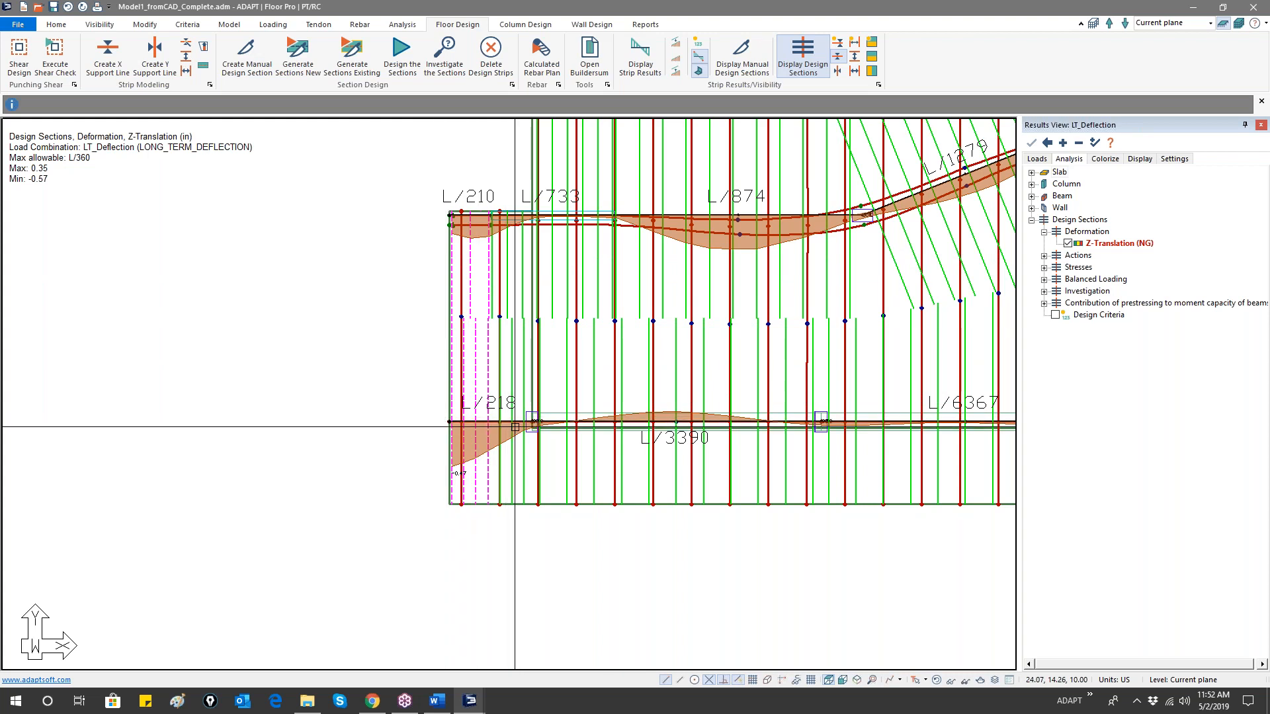
{"action": "scroll", "coordinate": [433, 426], "scroll_direction": "down", "scroll_amount": 3}
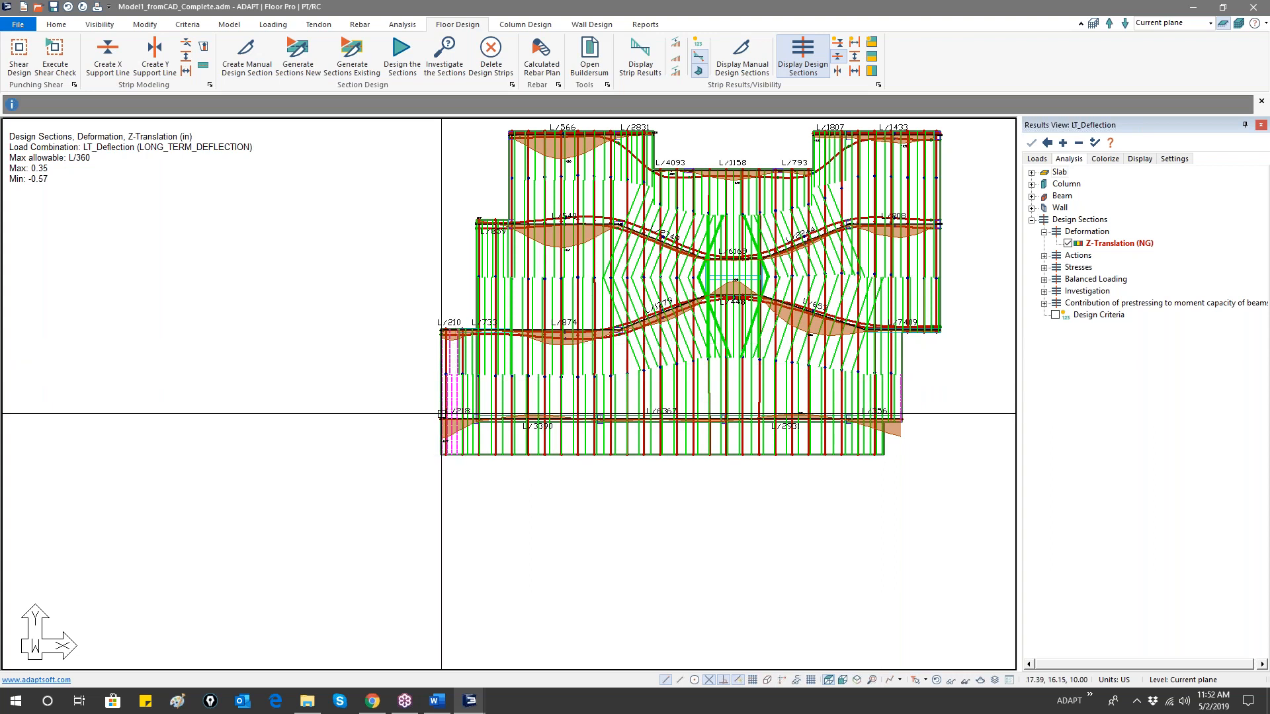
- Display the Top stress results for the design sections under the LT_Deflection combination
{"action": "left_click", "coordinate": [1031, 221]}
{"action": "left_click", "coordinate": [1031, 220]}
{"action": "left_click", "coordinate": [1044, 256]}
{"action": "left_click", "coordinate": [1044, 256]}
{"action": "left_click", "coordinate": [1043, 268]}
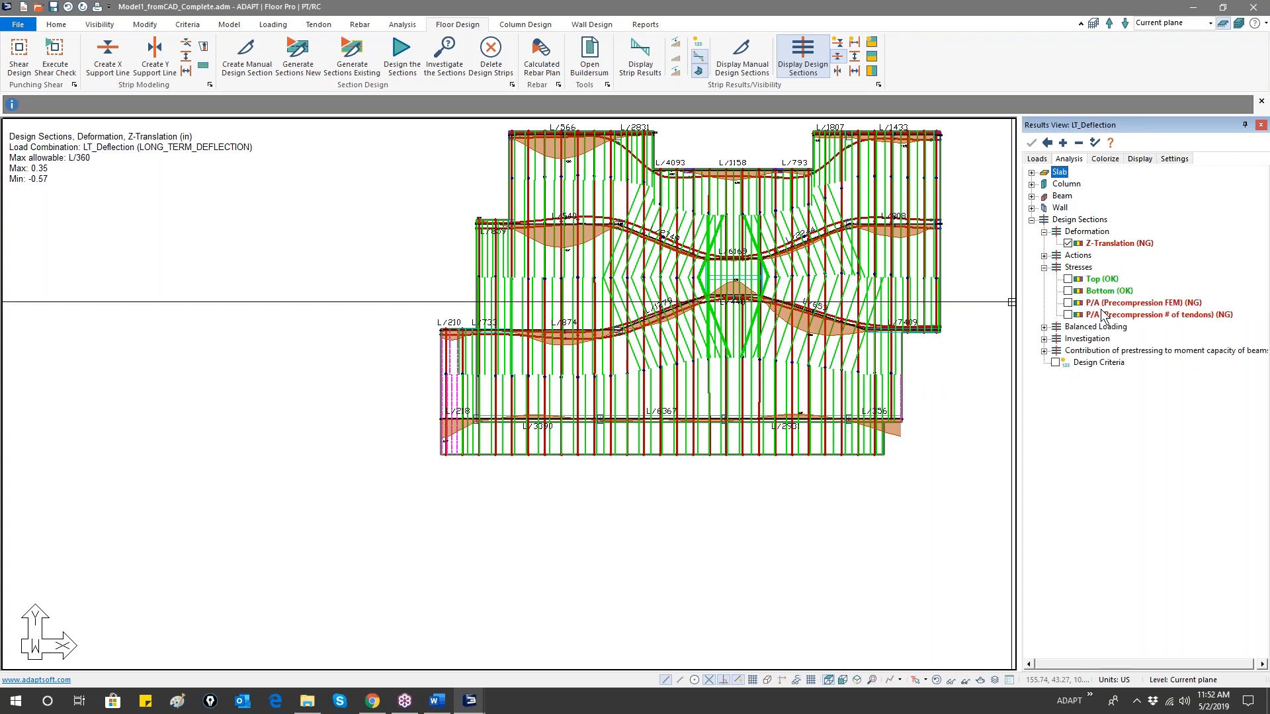
{"action": "left_click", "coordinate": [1067, 279]}
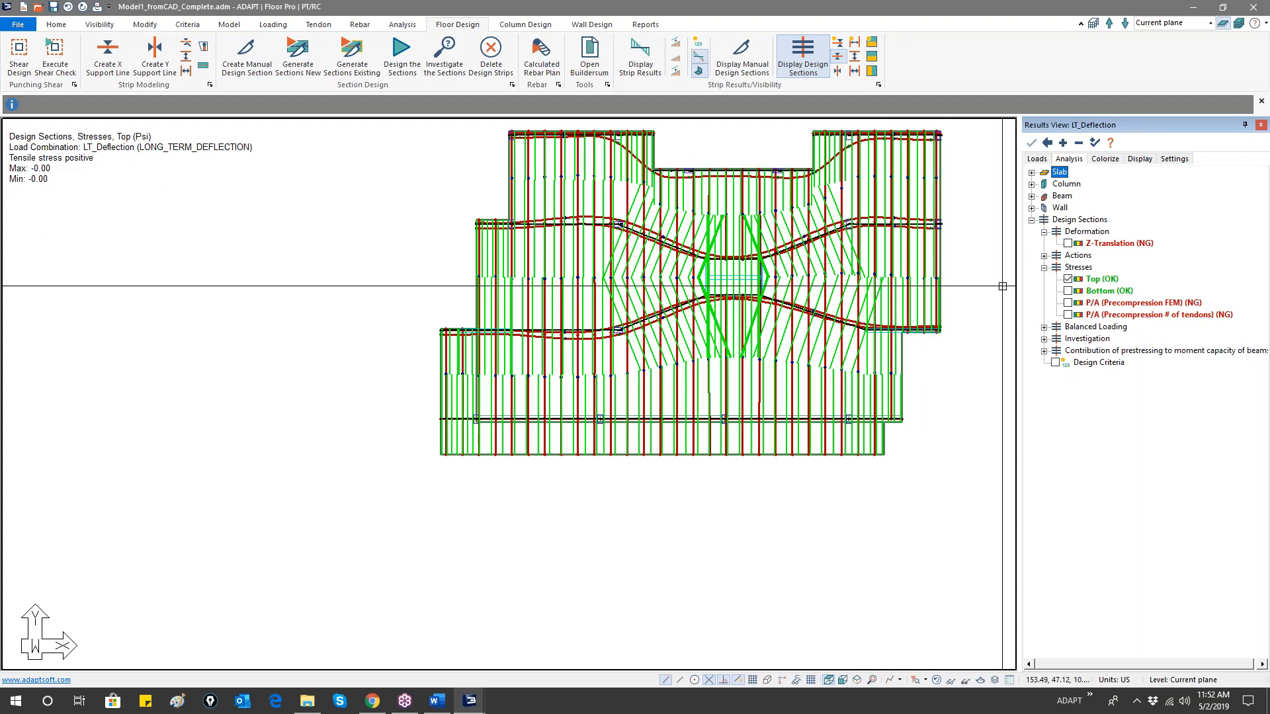
- Toggle the Y-direction design sections on and off, and display the X-direction Bottom stresses under the LT_Deflection combination
{"action": "left_click", "coordinate": [838, 58]}
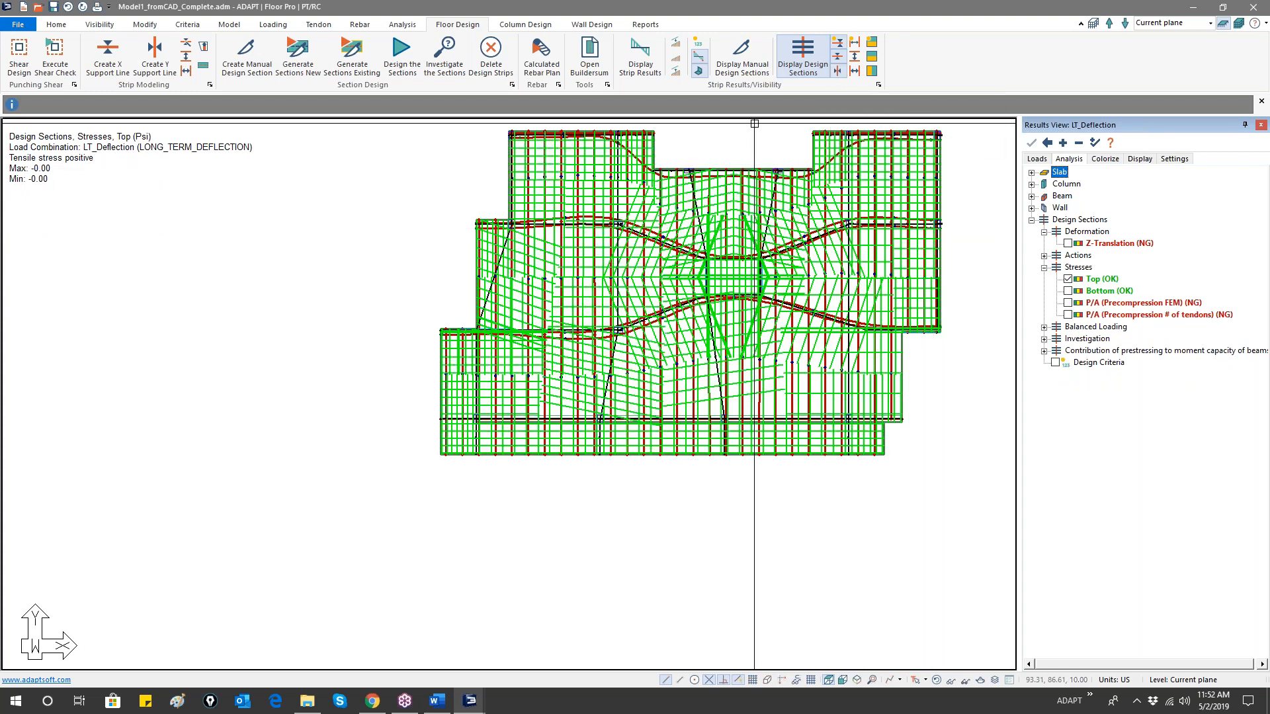
{"action": "left_click", "coordinate": [838, 69]}
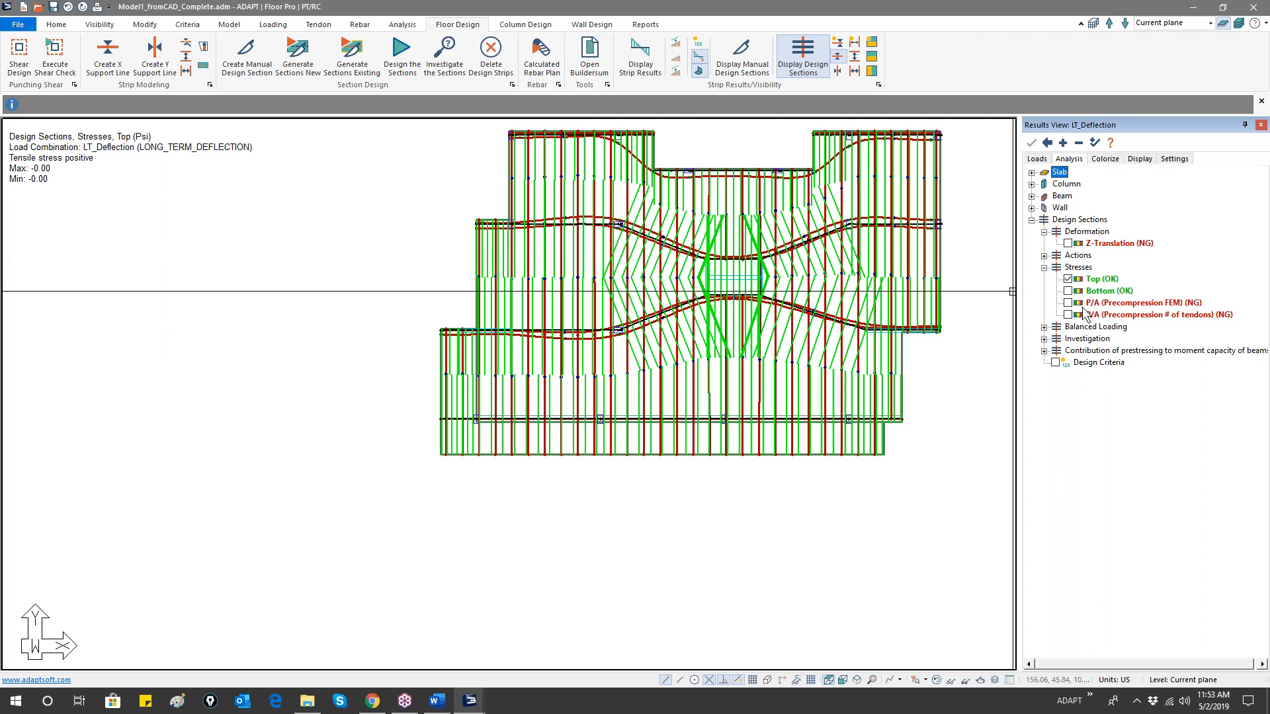
{"action": "left_click", "coordinate": [1068, 291]}
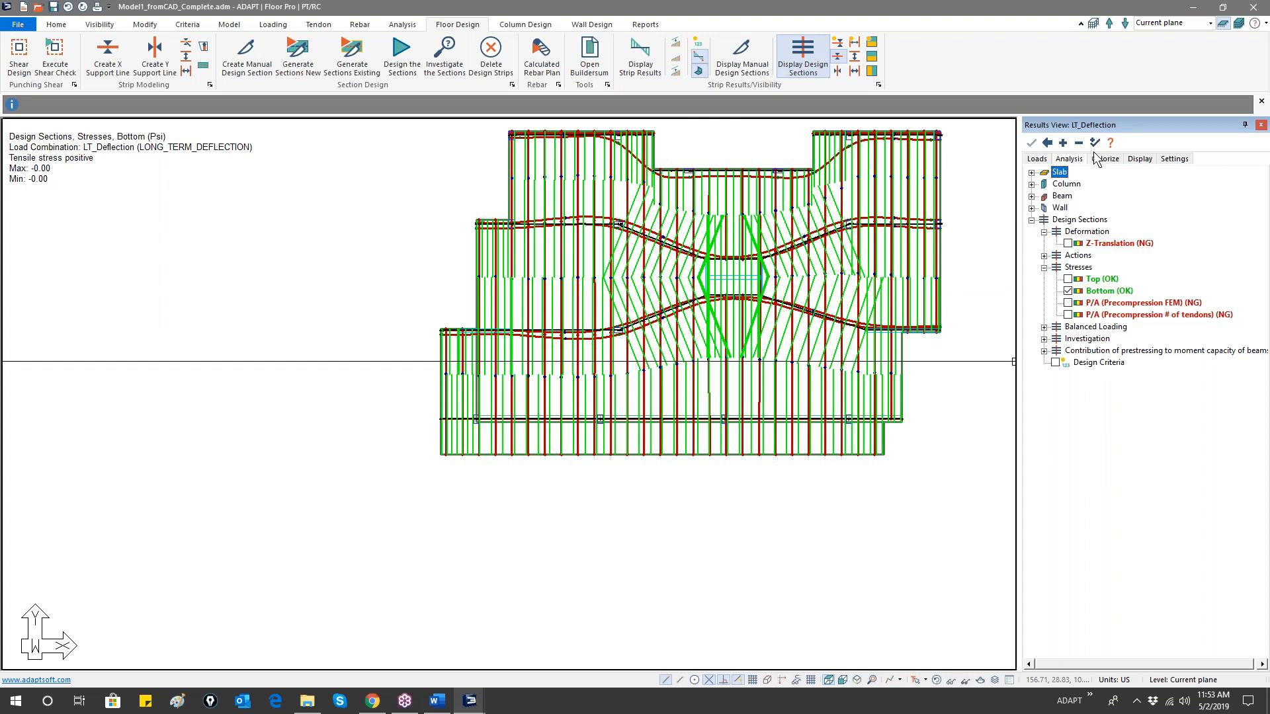
- Switch the results to the Envelope Service load combination and display the design sections' Top stresses
{"action": "left_click", "coordinate": [1037, 159]}
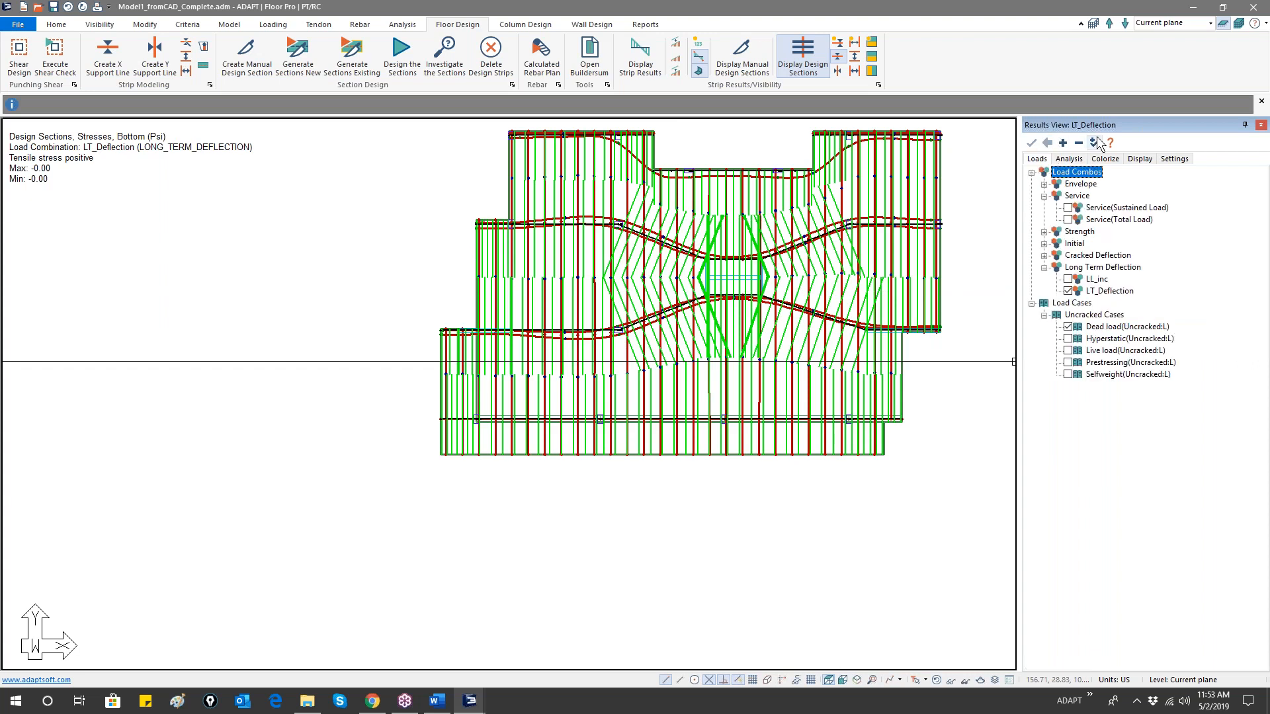
{"action": "left_click", "coordinate": [1044, 185]}
{"action": "left_click", "coordinate": [1069, 208]}
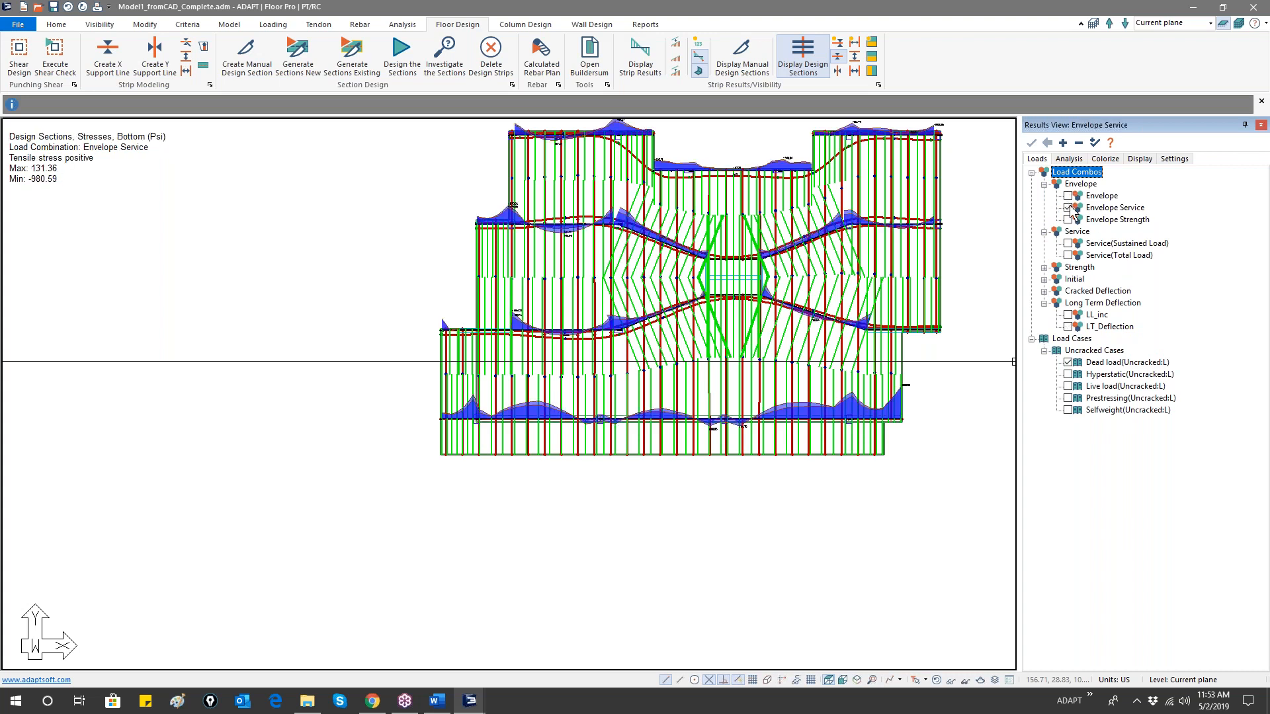
{"action": "left_click", "coordinate": [1069, 160]}
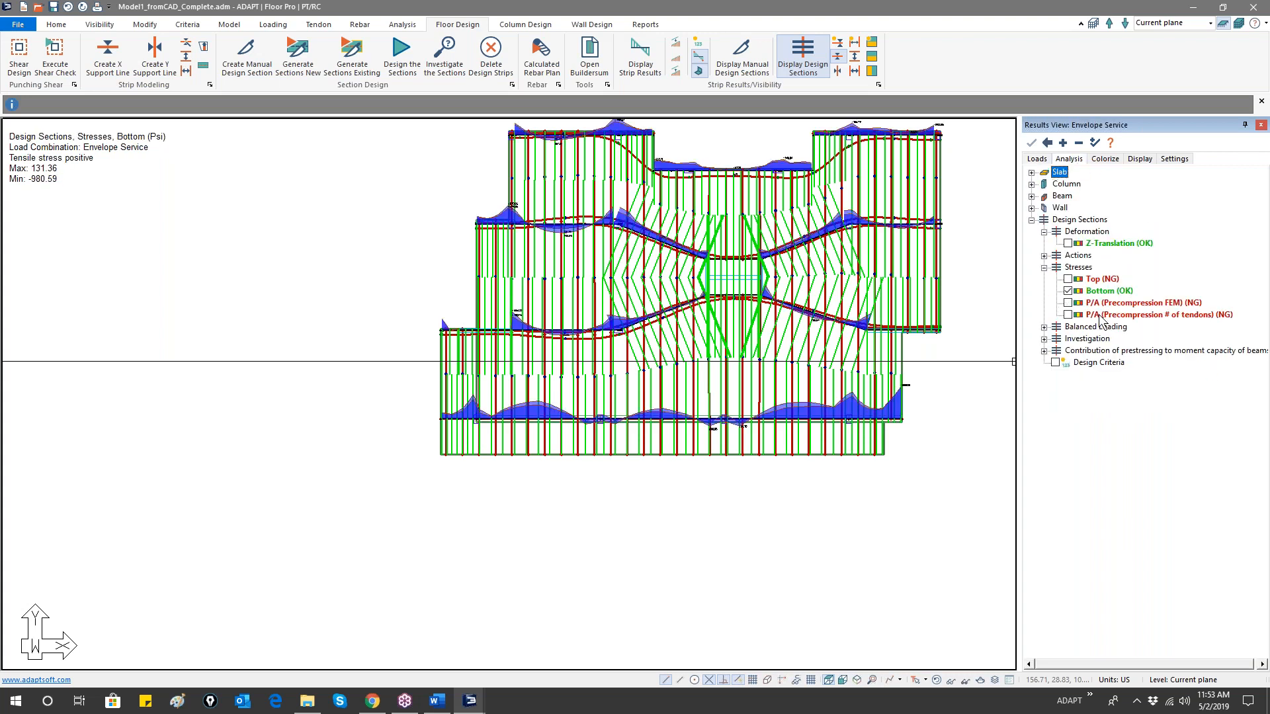
{"action": "left_click", "coordinate": [1069, 280]}
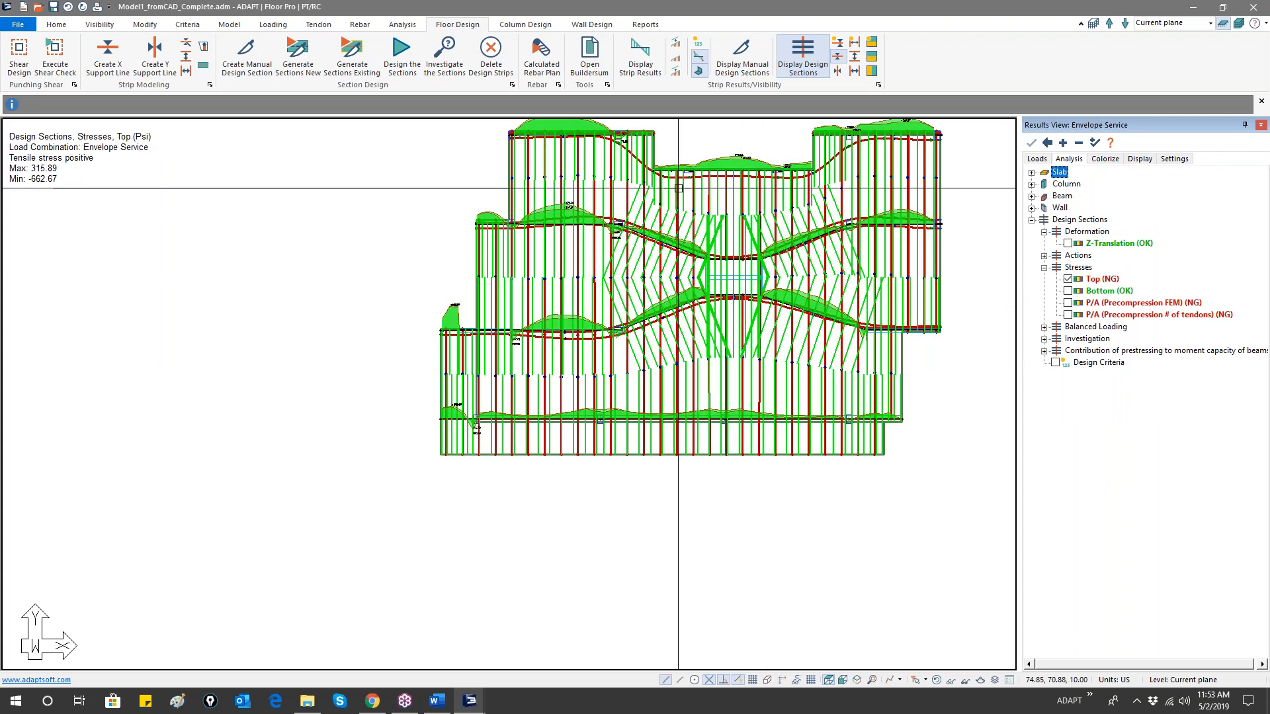
- Display the design sections for the Y-direction support lines only and examine their Top stresses across the slab
{"action": "left_click", "coordinate": [838, 58]}
{"action": "left_click", "coordinate": [837, 71]}
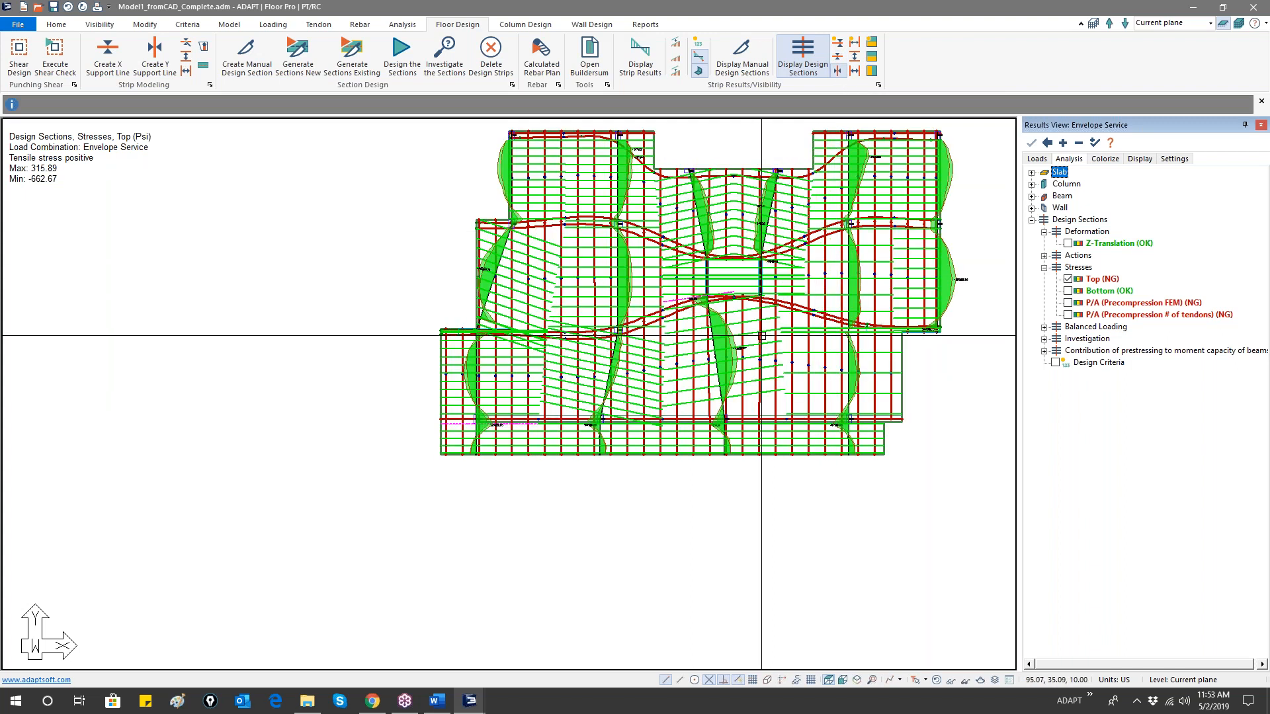
{"action": "scroll", "coordinate": [762, 335], "scroll_direction": "up", "scroll_amount": 3}
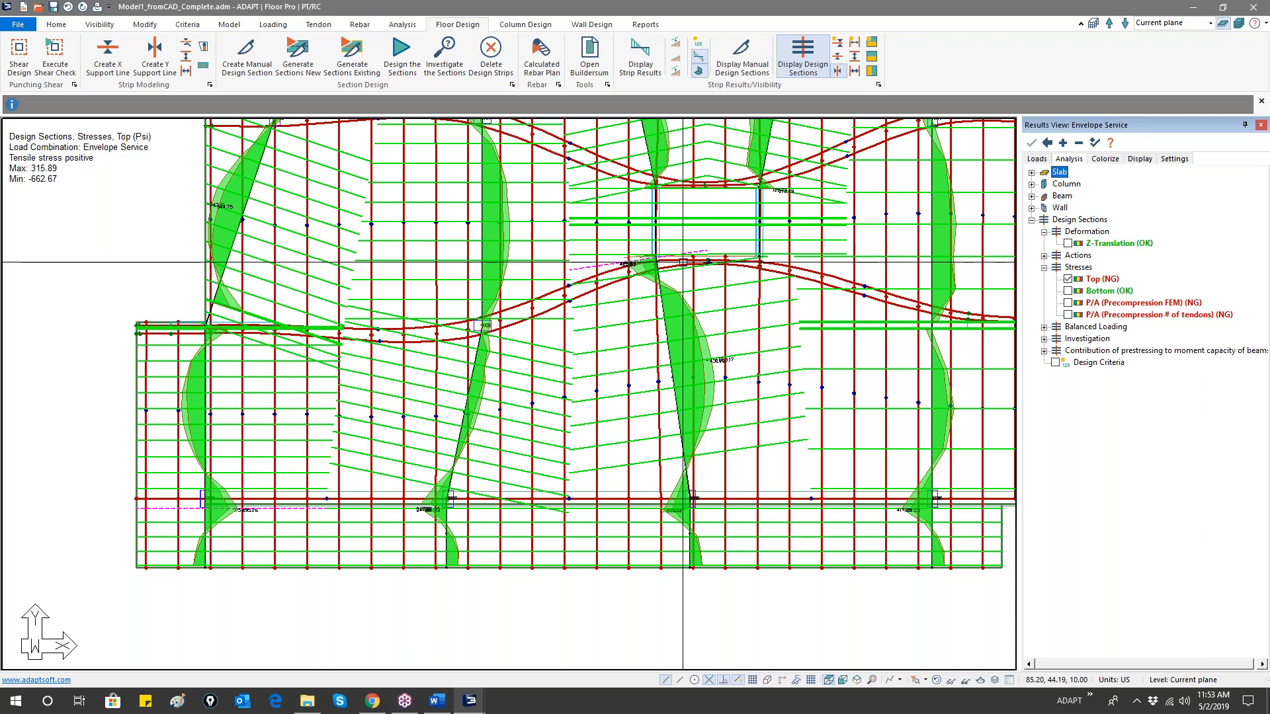
{"action": "scroll", "coordinate": [682, 263], "scroll_direction": "down", "scroll_amount": 2}
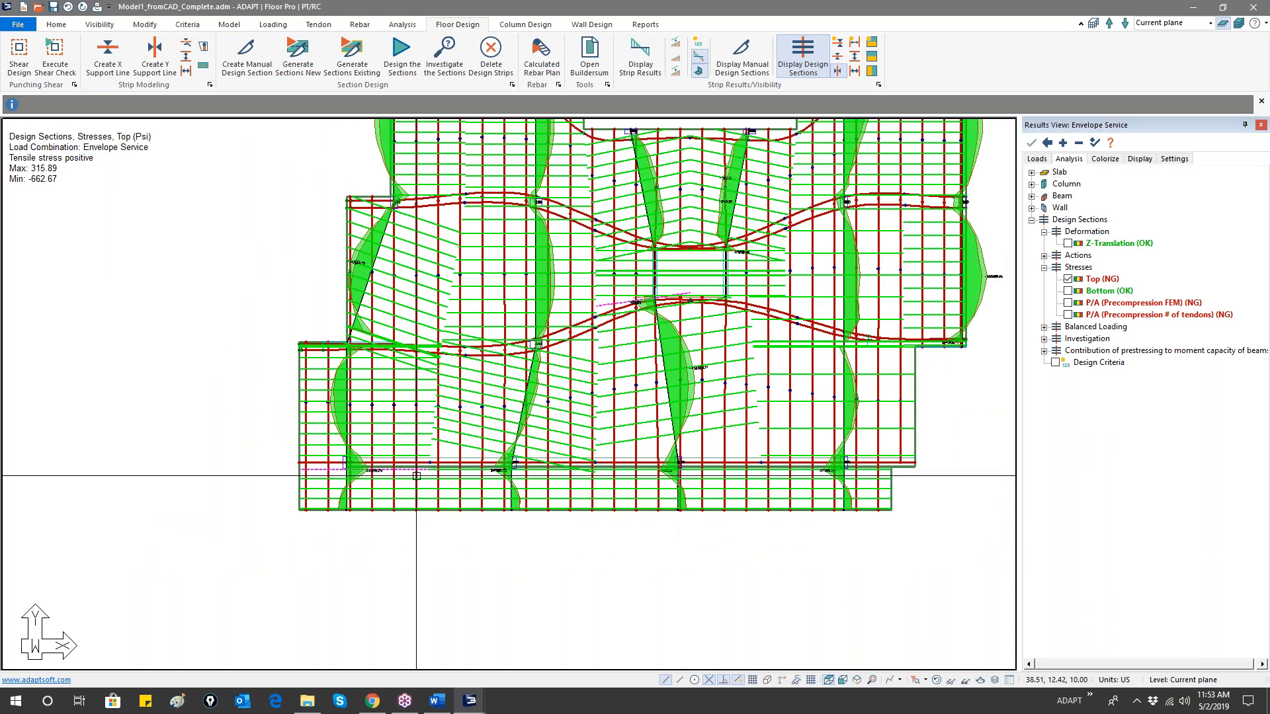
{"action": "middle_click_drag", "start_coordinate": [644, 336], "coordinate": [639, 364]}
{"action": "scroll", "coordinate": [639, 363], "scroll_direction": "down", "scroll_amount": 1}
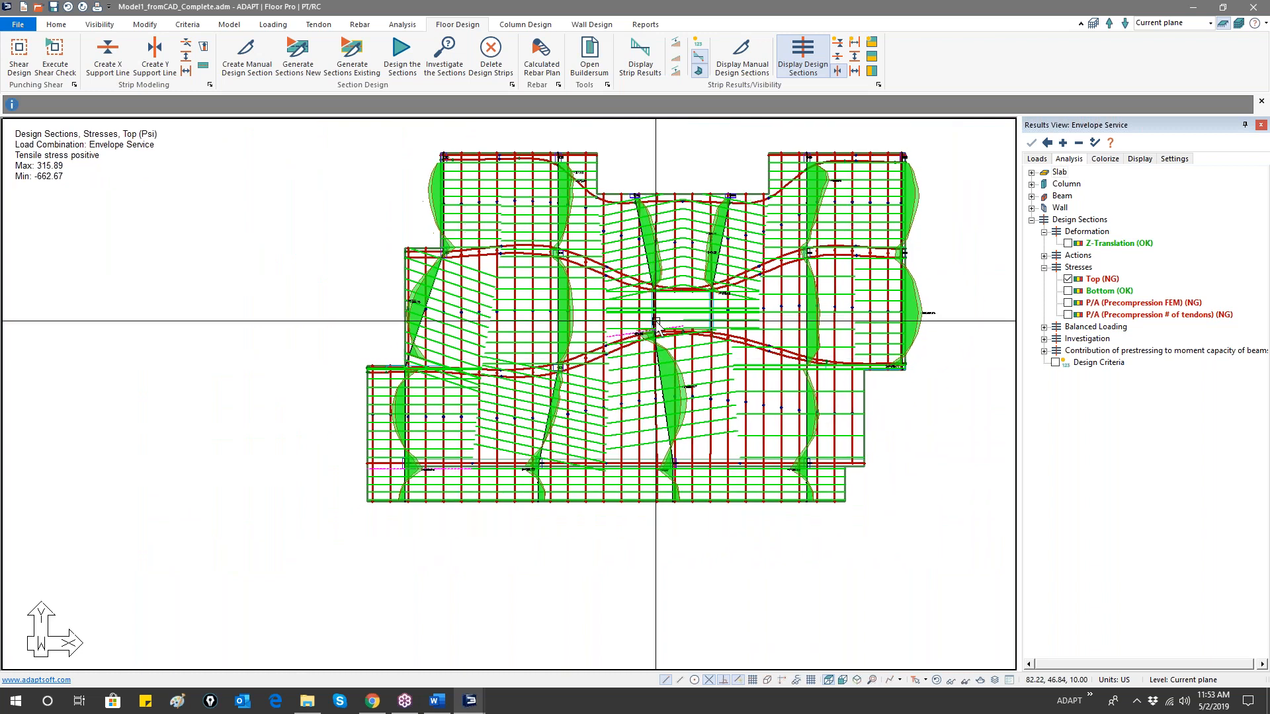
- Display the P/A (Precompression FEM) stresses and examine the magenta design sections around the central core and along the slab's left edge
{"action": "left_click", "coordinate": [1068, 304]}
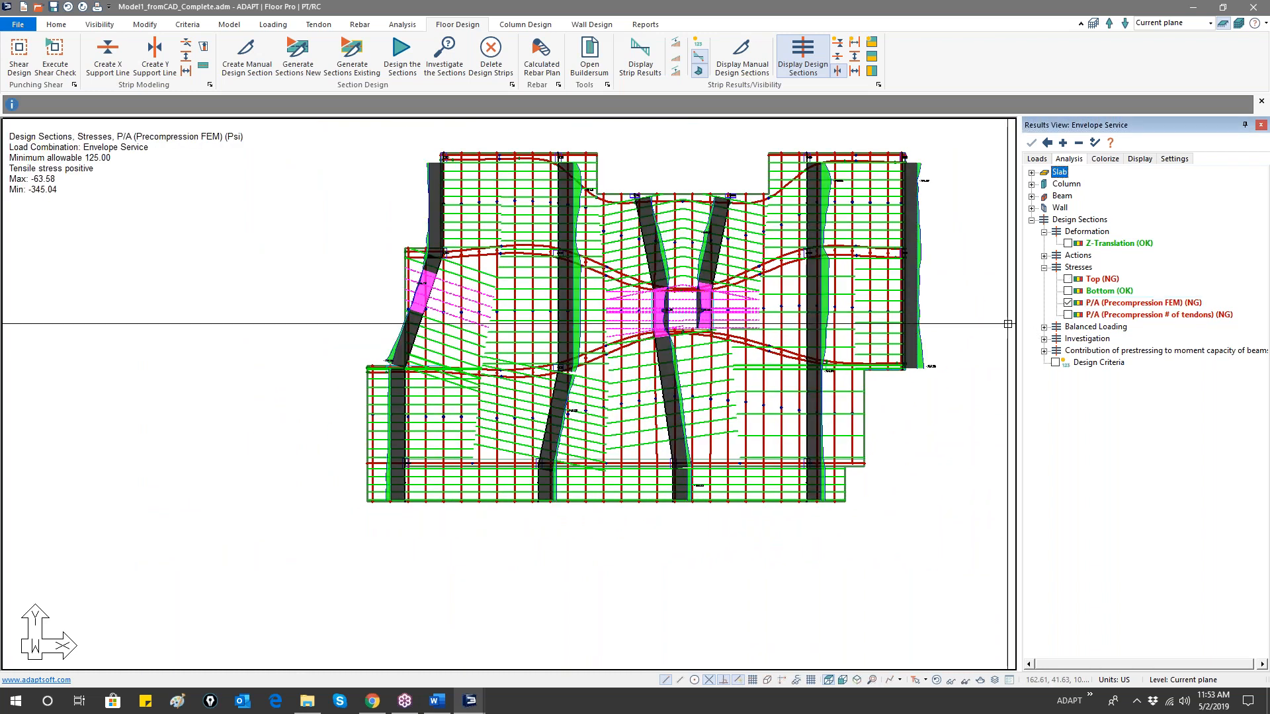
{"action": "scroll", "coordinate": [665, 320], "scroll_direction": "up", "scroll_amount": 1}
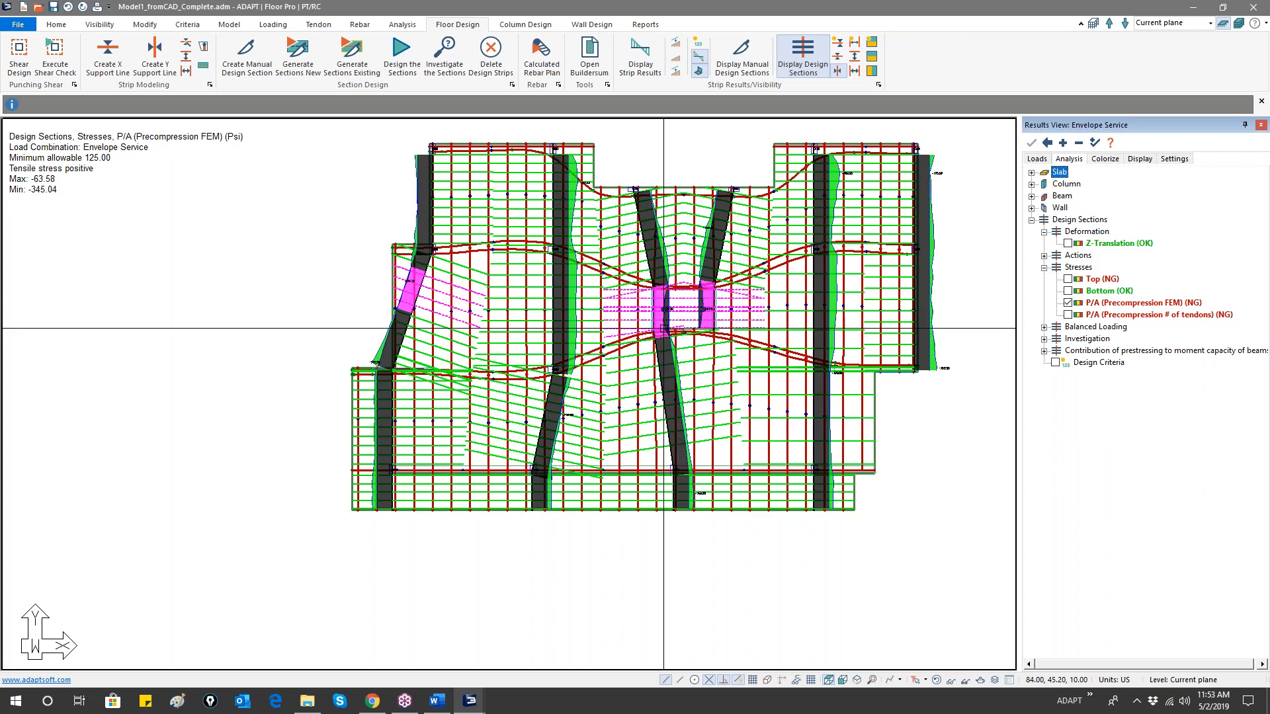
{"action": "scroll", "coordinate": [664, 328], "scroll_direction": "up", "scroll_amount": 1}
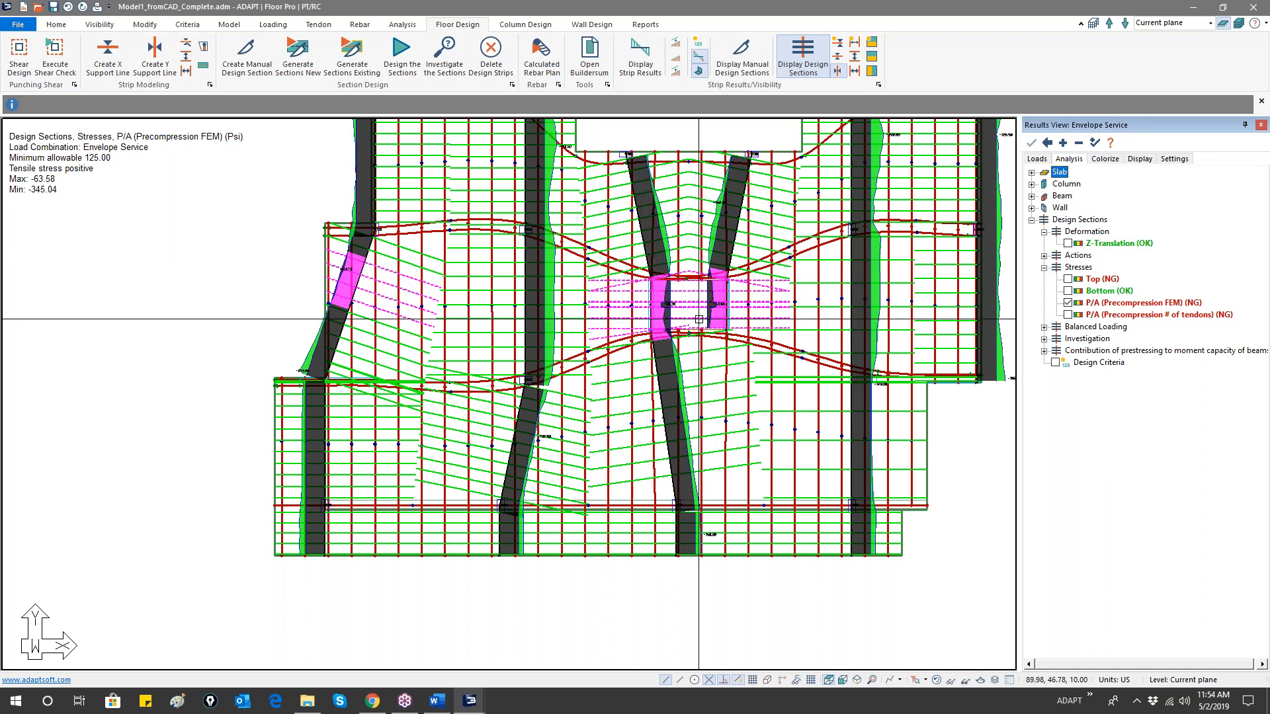
{"action": "scroll", "coordinate": [699, 319], "scroll_direction": "up", "scroll_amount": 1}
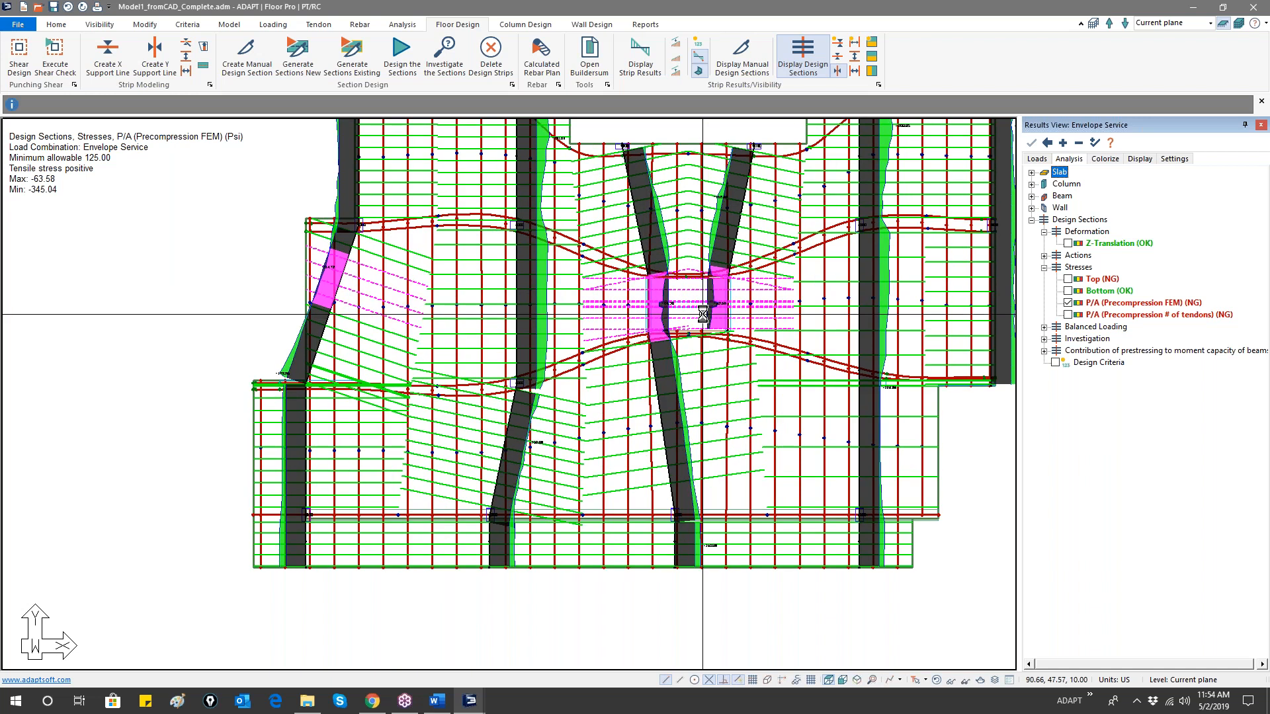
{"action": "scroll", "coordinate": [702, 314], "scroll_direction": "up", "scroll_amount": 2}
{"action": "scroll", "coordinate": [568, 262], "scroll_direction": "down", "scroll_amount": 1}
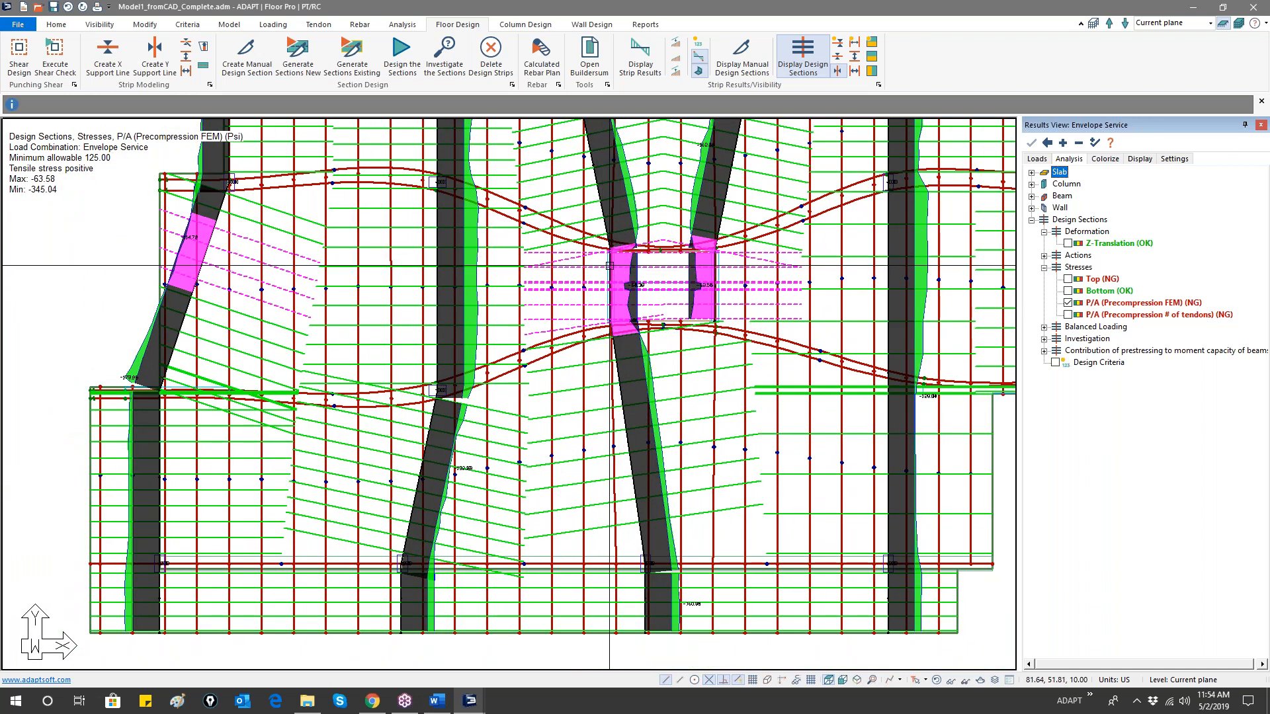
{"action": "scroll", "coordinate": [652, 245], "scroll_direction": "down", "scroll_amount": 2}
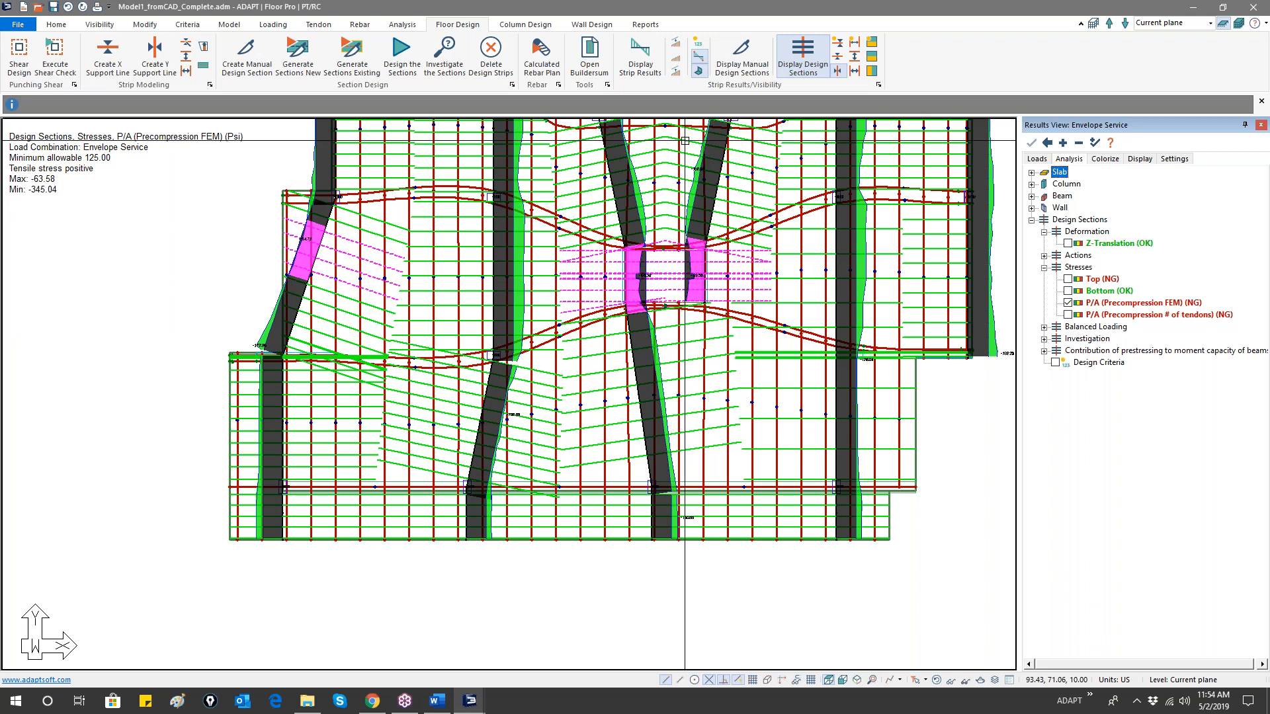
- Display the P/A (Precompression # of tendons) stresses and inspect the magenta design sections near the left interior column and the central core
{"action": "left_click", "coordinate": [1068, 315]}
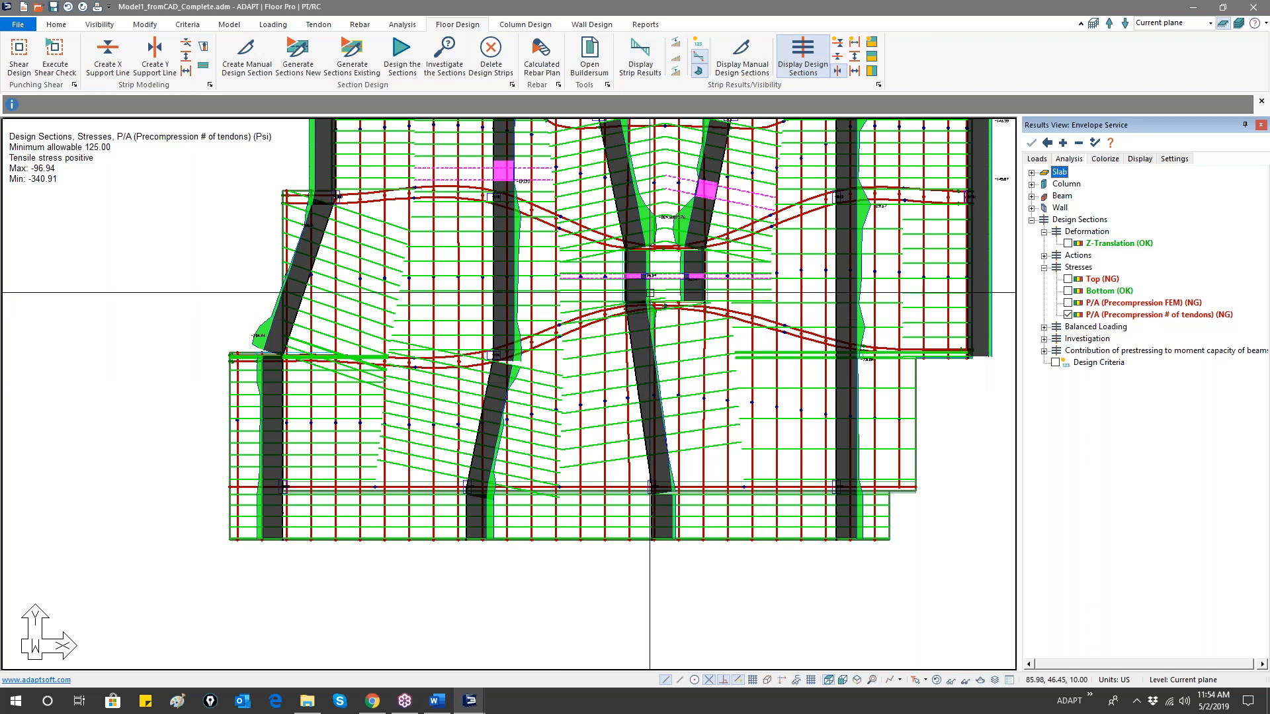
{"action": "scroll", "coordinate": [524, 244], "scroll_direction": "down", "scroll_amount": 3}
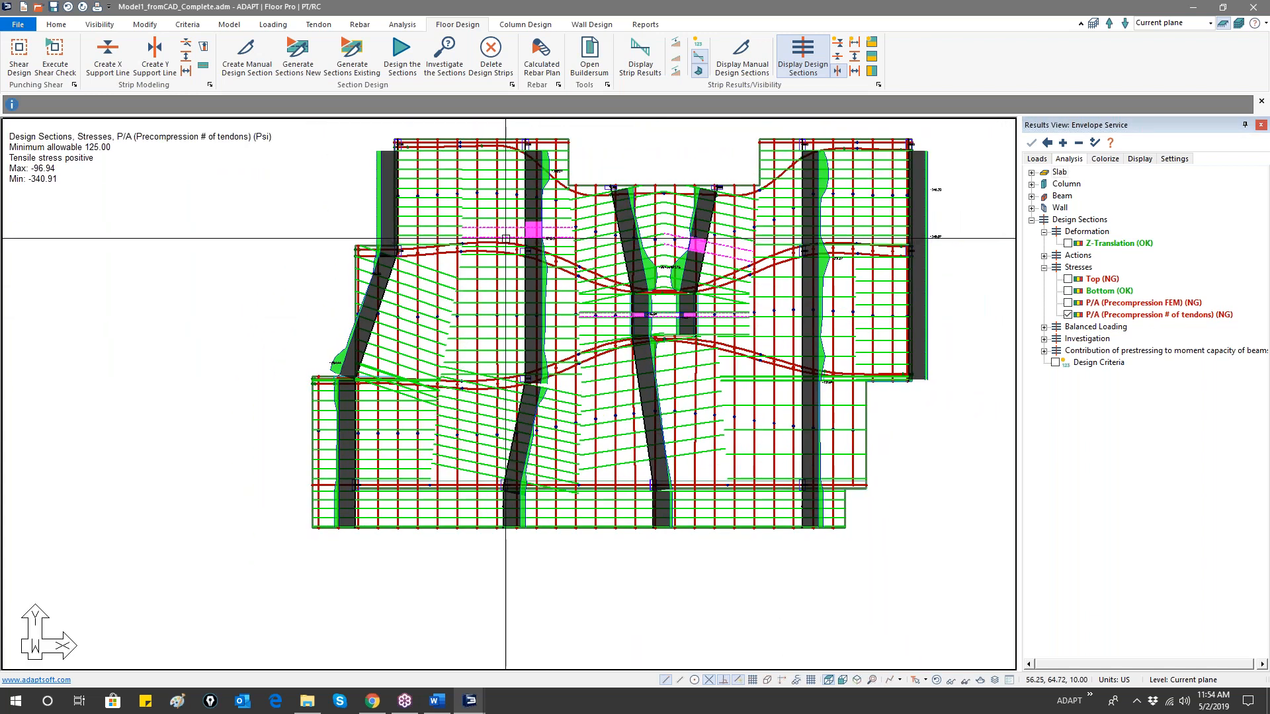
{"action": "scroll", "coordinate": [557, 234], "scroll_direction": "up", "scroll_amount": 3}
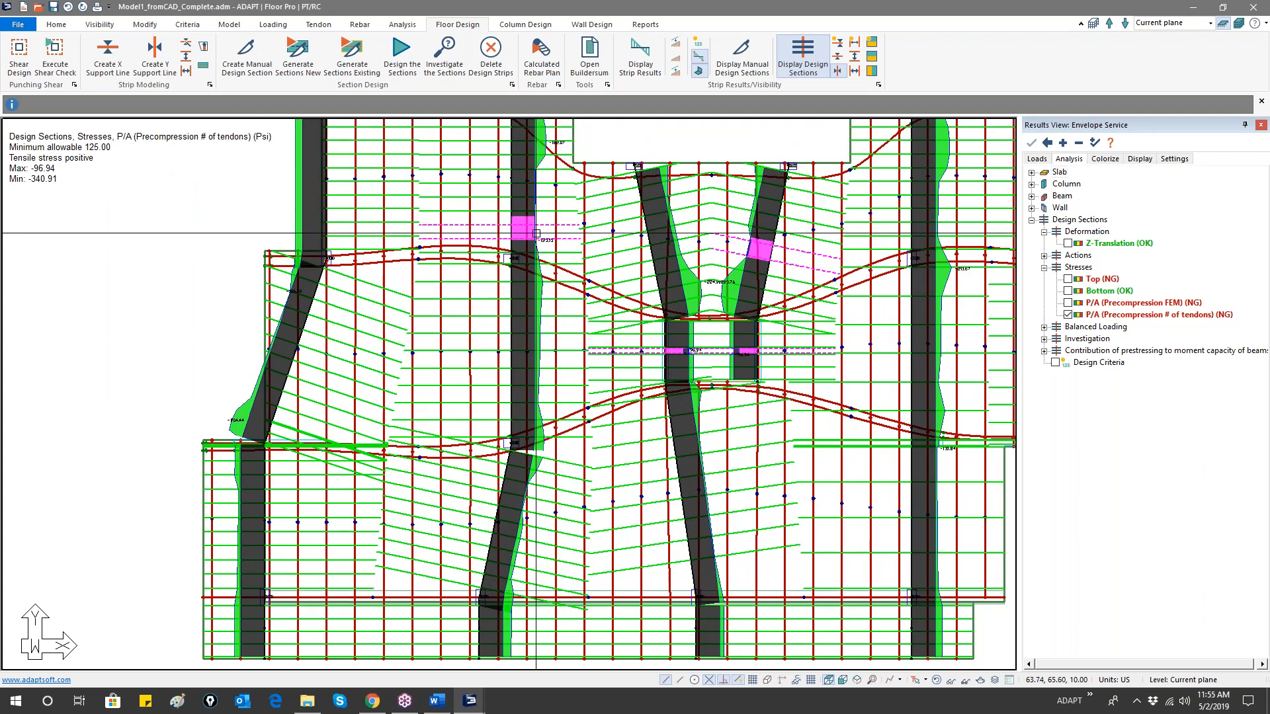
{"action": "scroll", "coordinate": [536, 232], "scroll_direction": "up", "scroll_amount": 3}
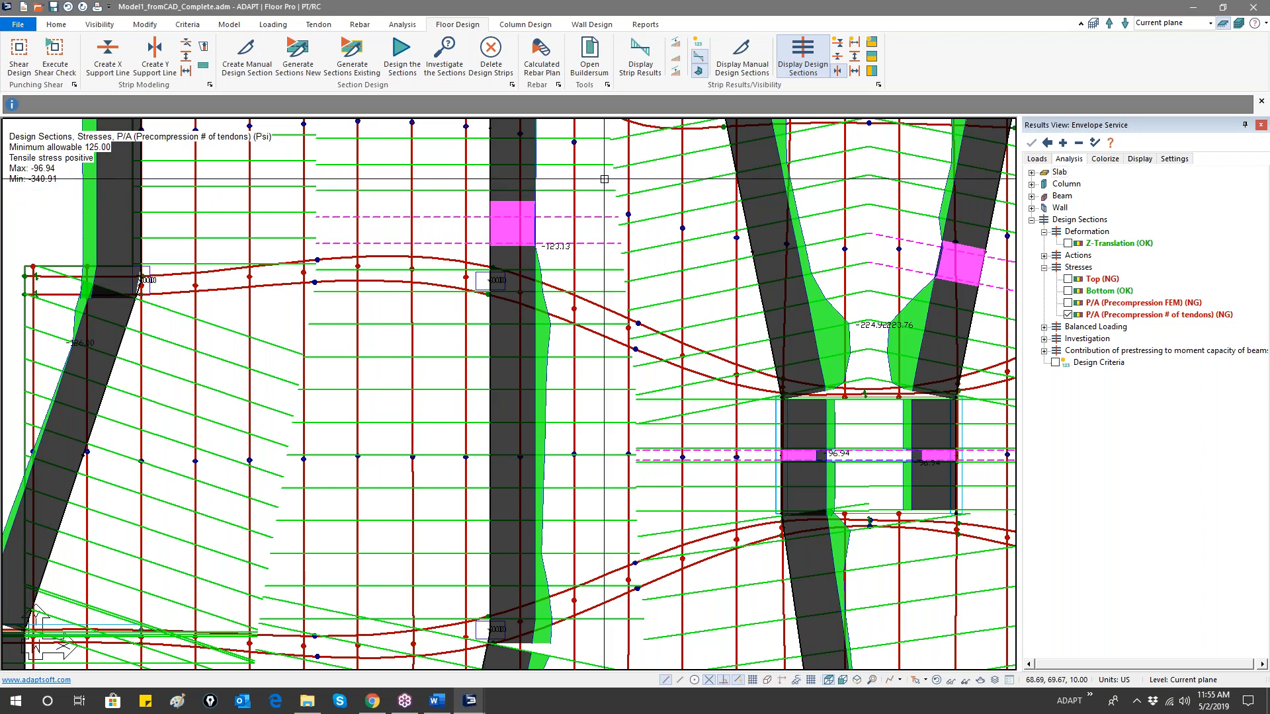
{"action": "left_click", "coordinate": [490, 267]}
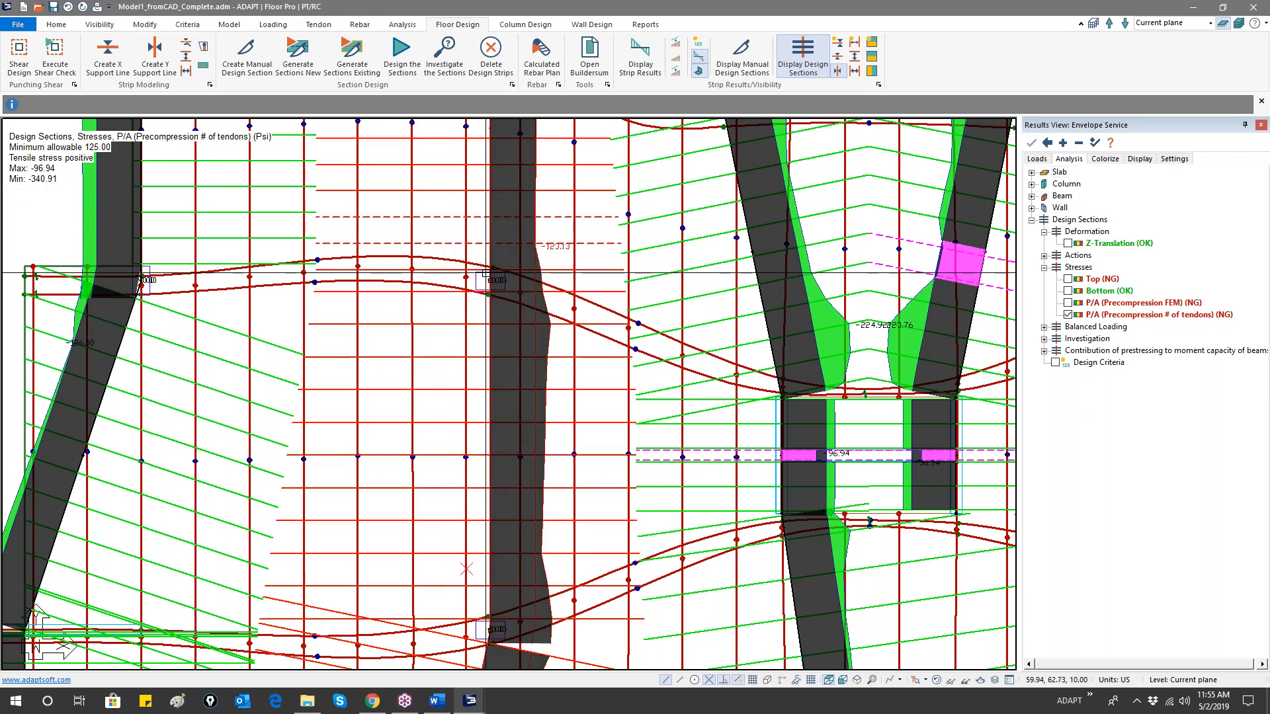
{"action": "left_click", "coordinate": [463, 264]}
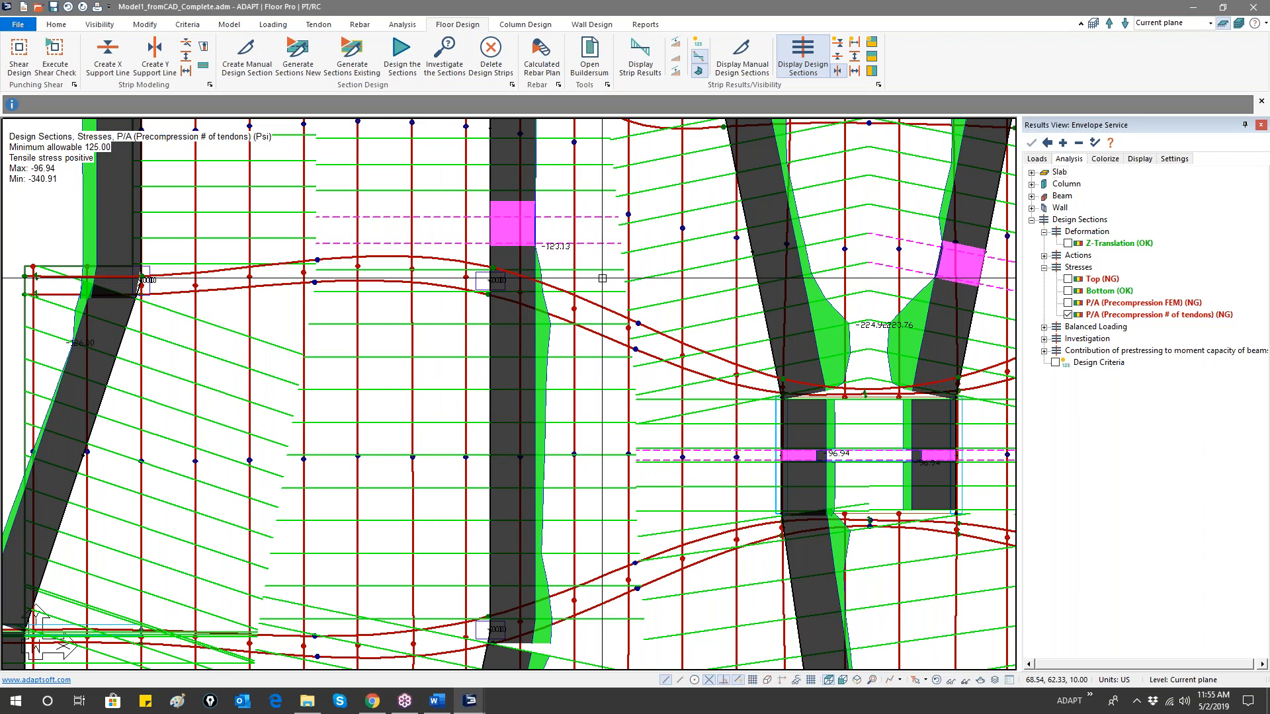
{"action": "scroll", "coordinate": [577, 274], "scroll_direction": "down", "scroll_amount": 1}
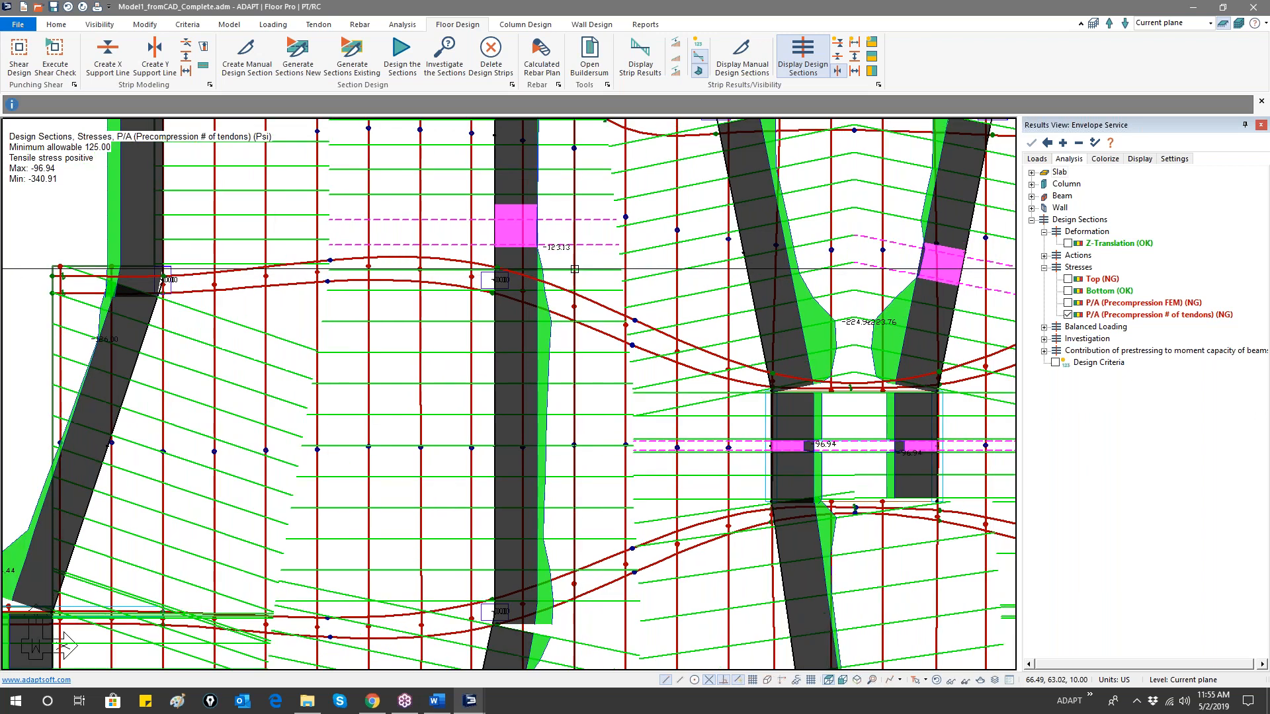
{"action": "scroll", "coordinate": [574, 270], "scroll_direction": "down", "scroll_amount": 2}
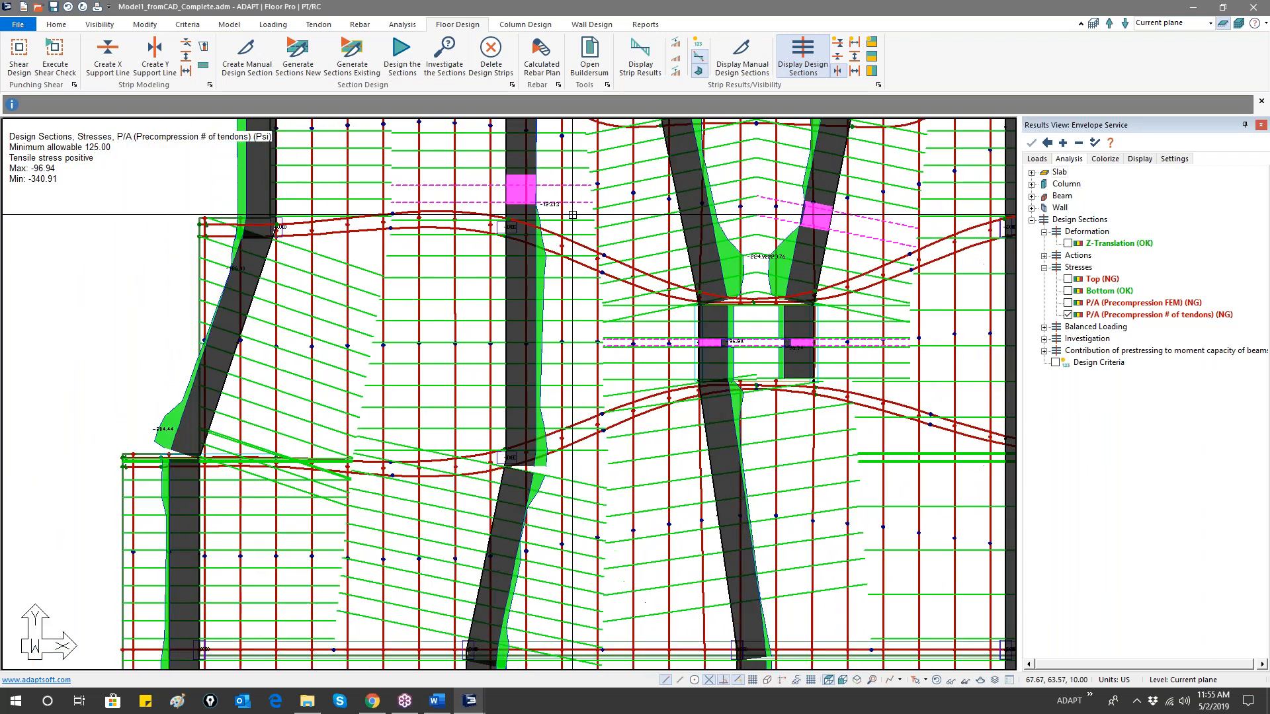
{"action": "scroll", "coordinate": [531, 195], "scroll_direction": "down", "scroll_amount": 2}
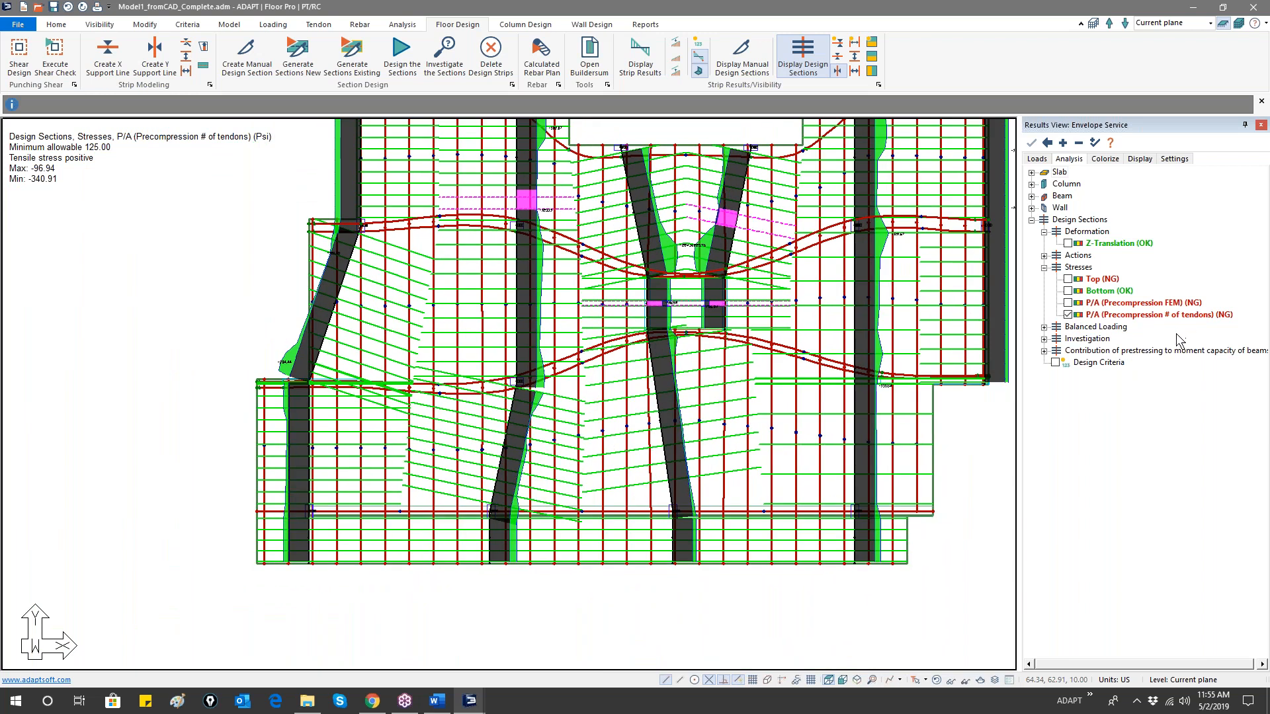
{"action": "middle_click_drag", "start_coordinate": [769, 285], "coordinate": [705, 389]}
{"action": "scroll", "coordinate": [706, 389], "scroll_direction": "down", "scroll_amount": 1}
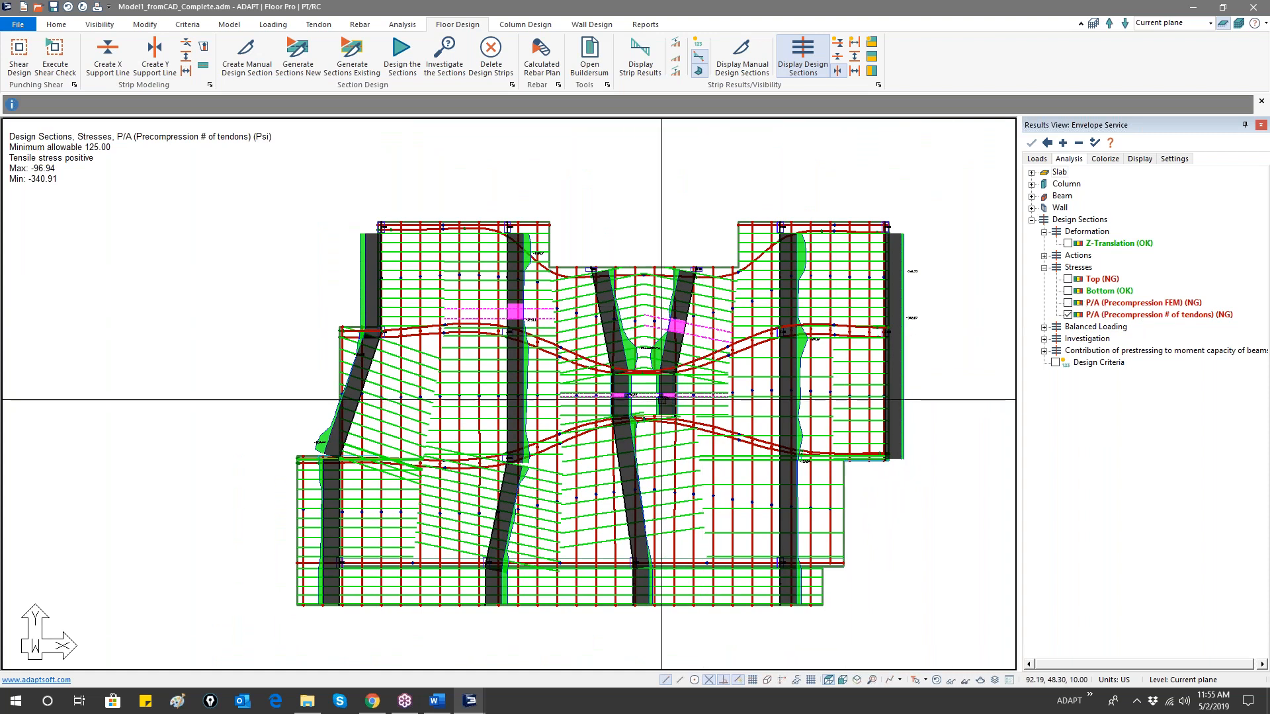
- Display the Balanced Loading (FEM) results for the design sections and examine the magenta span just above the central core
{"action": "left_click", "coordinate": [1044, 327]}
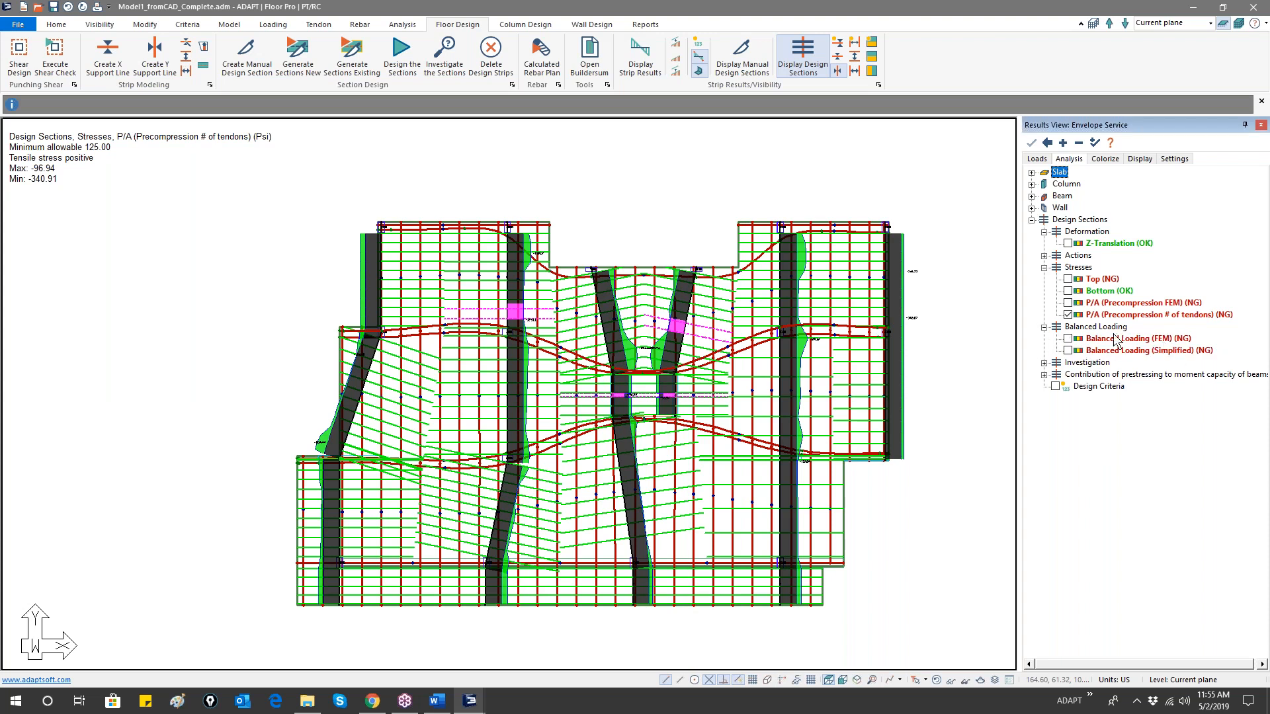
{"action": "left_click", "coordinate": [1068, 339]}
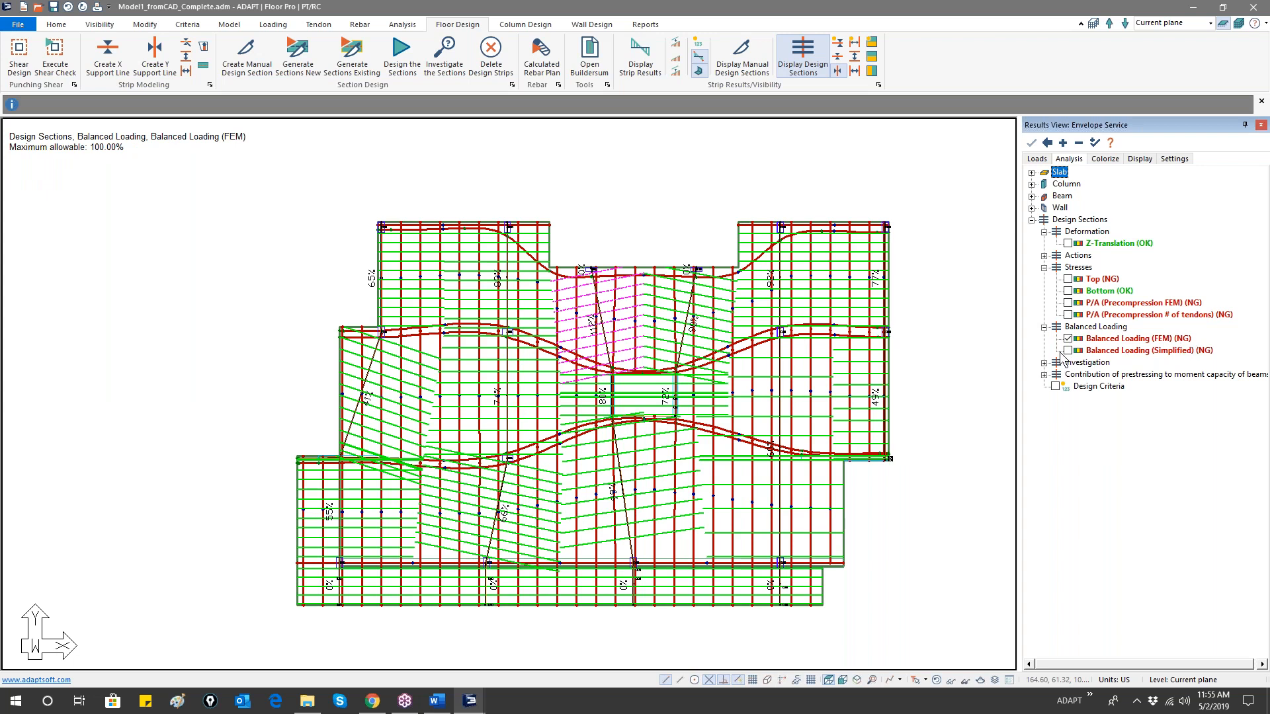
{"action": "scroll", "coordinate": [607, 327], "scroll_direction": "up", "scroll_amount": 2}
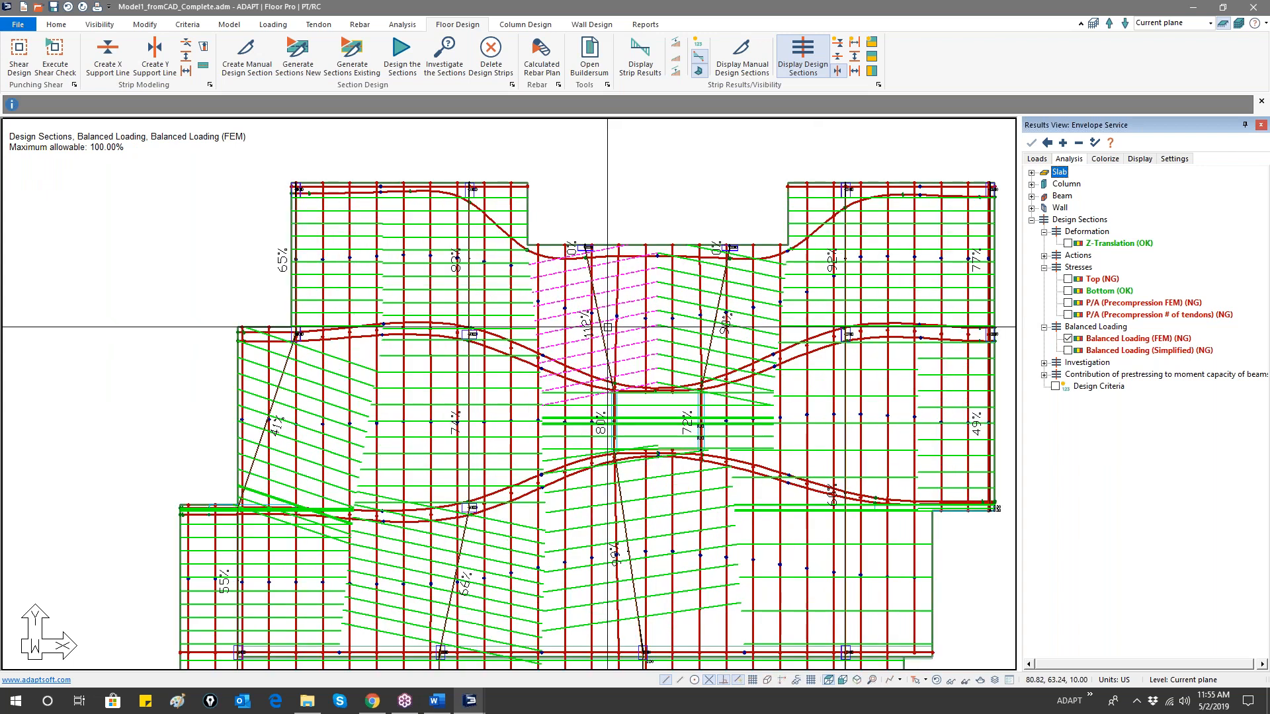
{"action": "scroll", "coordinate": [607, 326], "scroll_direction": "up", "scroll_amount": 2}
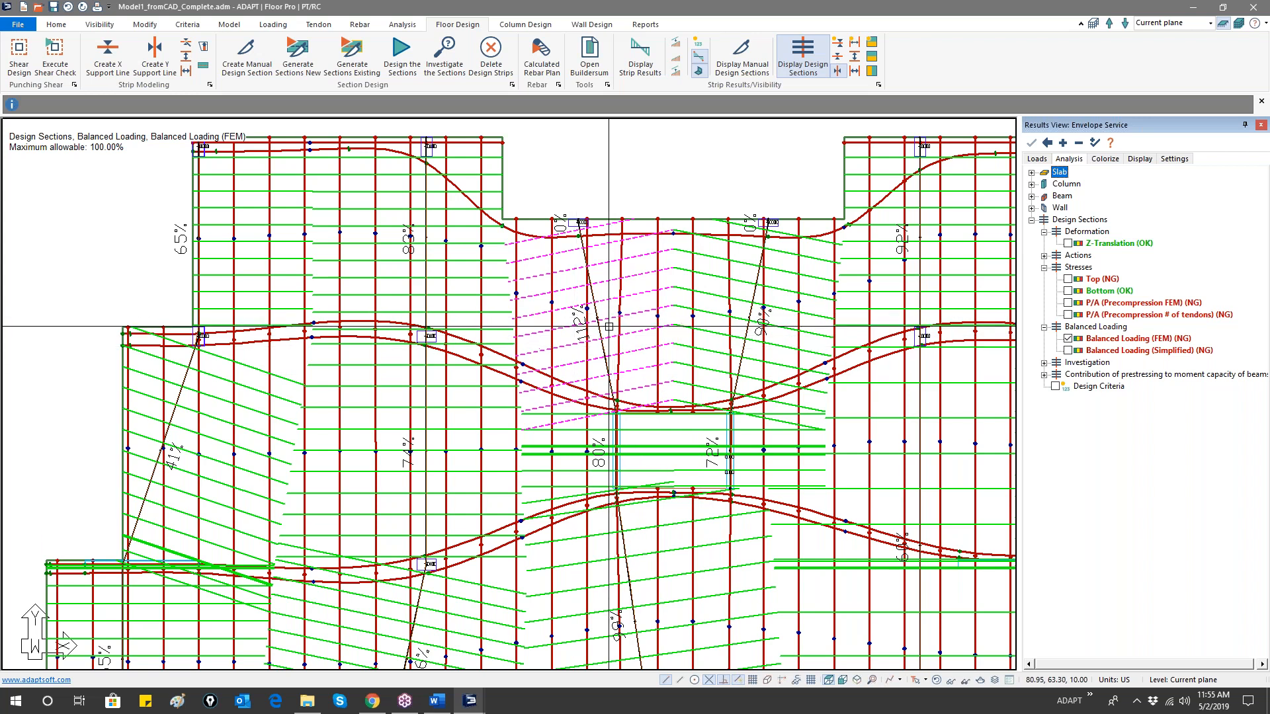
{"action": "scroll", "coordinate": [607, 327], "scroll_direction": "down", "scroll_amount": 4}
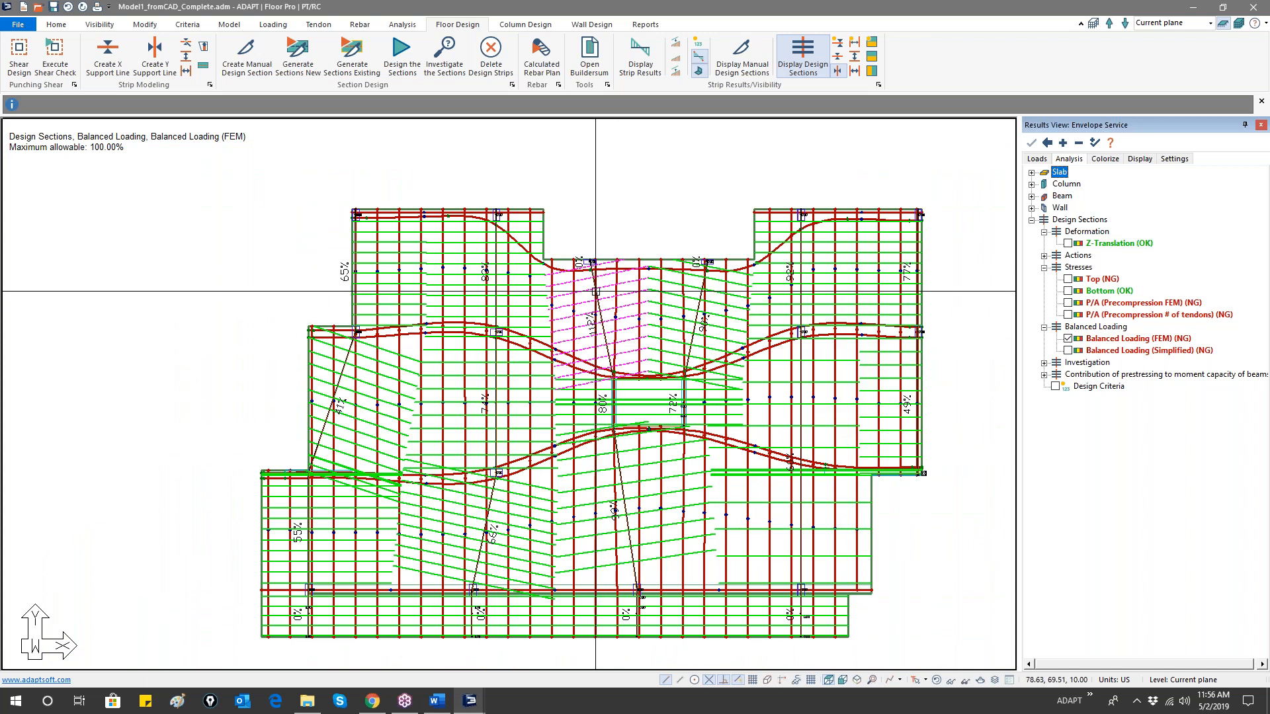
{"action": "scroll", "coordinate": [603, 338], "scroll_direction": "up", "scroll_amount": 5}
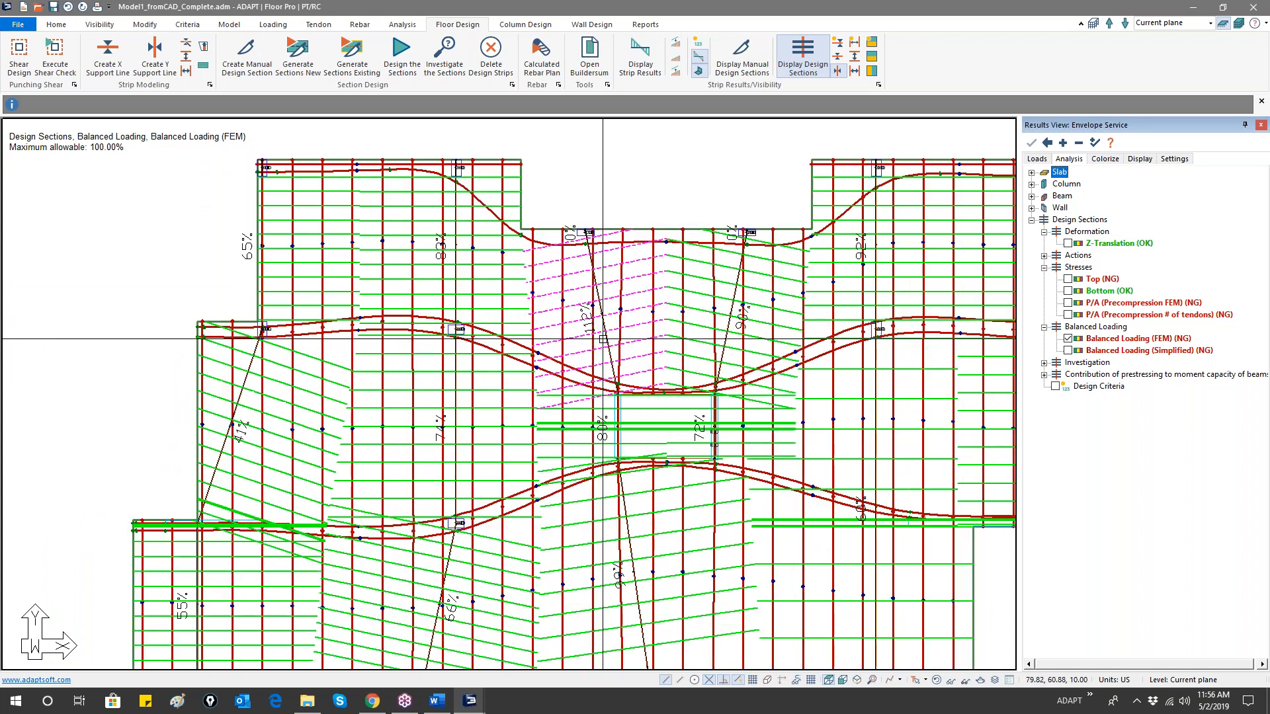
{"action": "scroll", "coordinate": [603, 339], "scroll_direction": "up", "scroll_amount": 1}
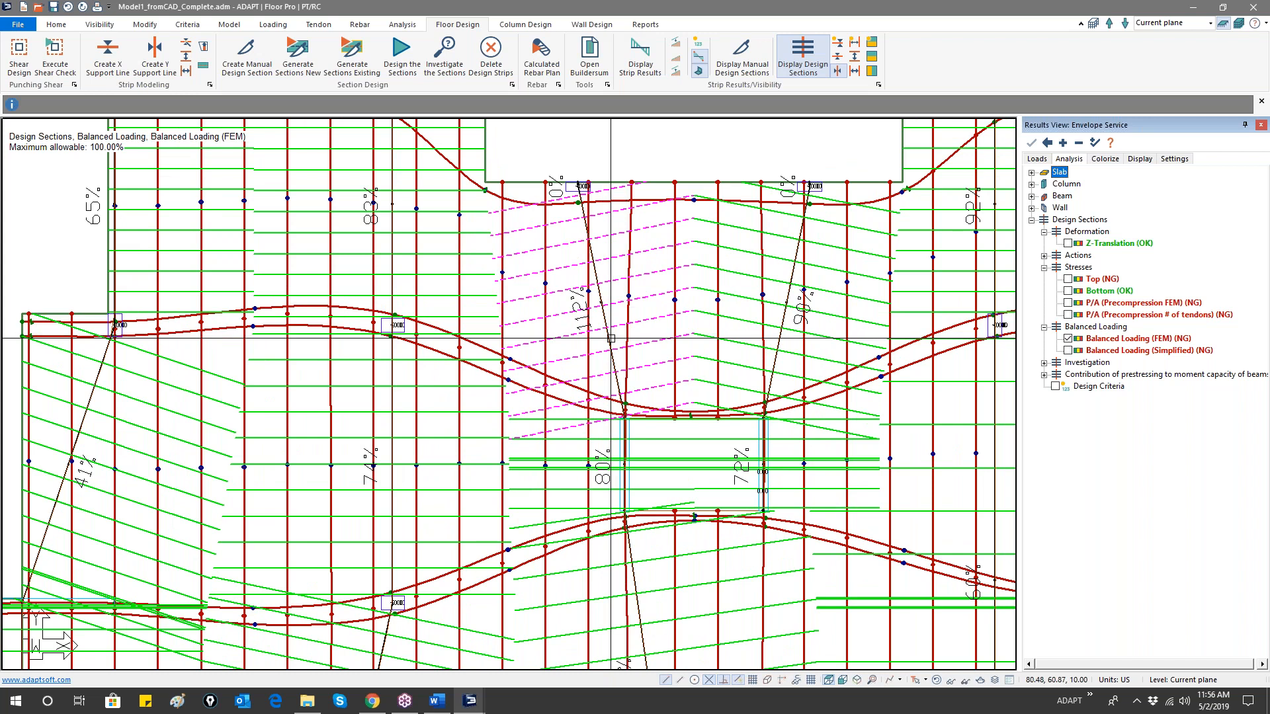
{"action": "scroll", "coordinate": [767, 356], "scroll_direction": "down", "scroll_amount": 2}
- Display the Investigation results for Moment Capacity and Moment Capacity with Demand on the design sections across the slab
{"action": "left_click", "coordinate": [1044, 363]}
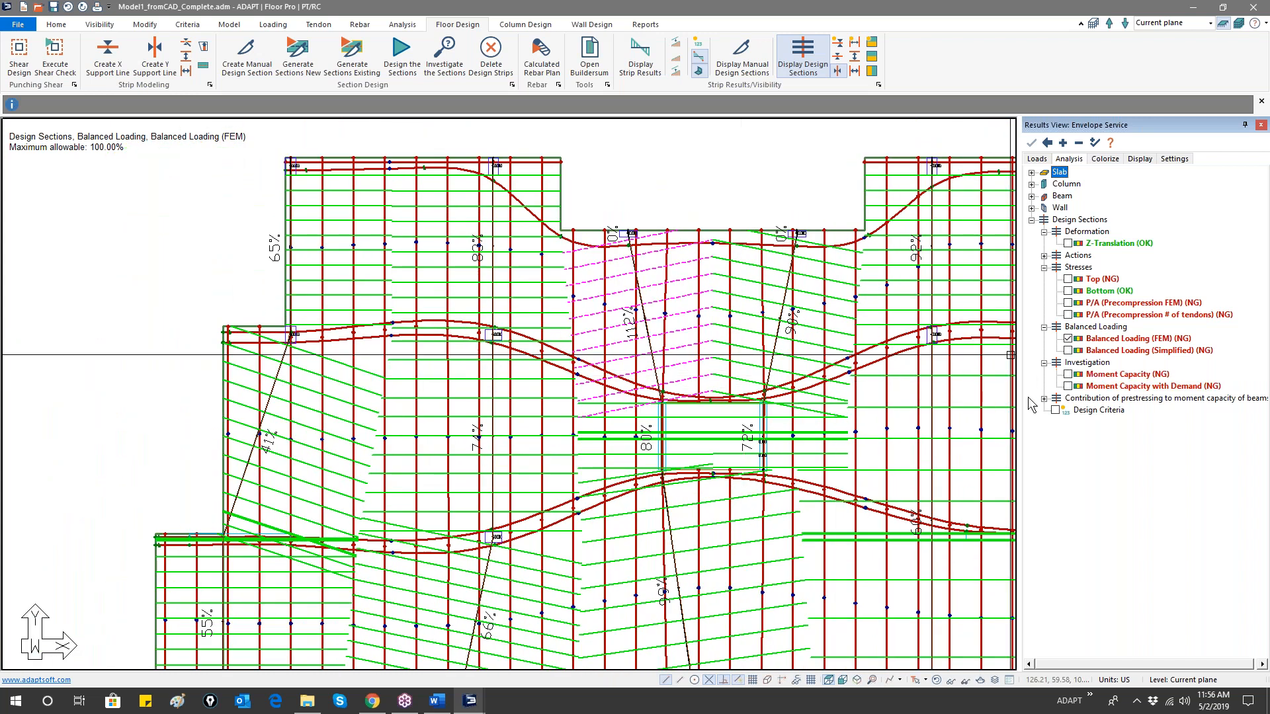
{"action": "left_click", "coordinate": [1068, 374]}
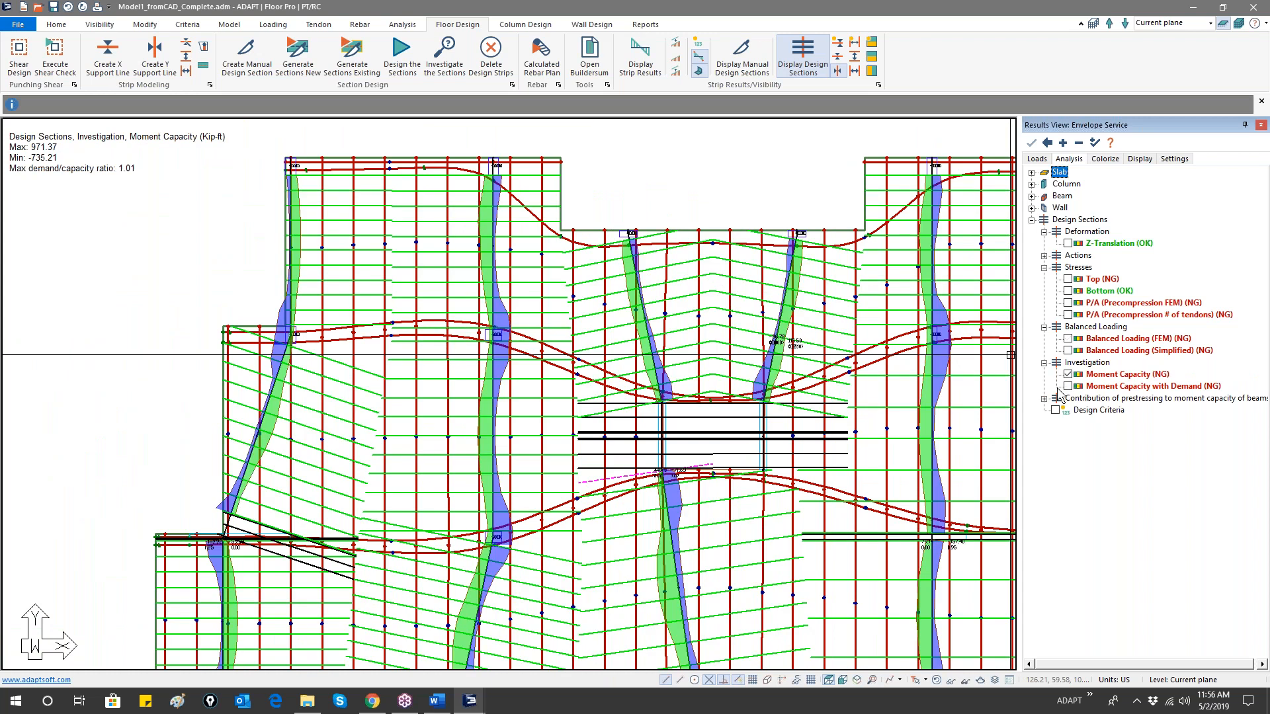
{"action": "left_click", "coordinate": [1068, 386]}
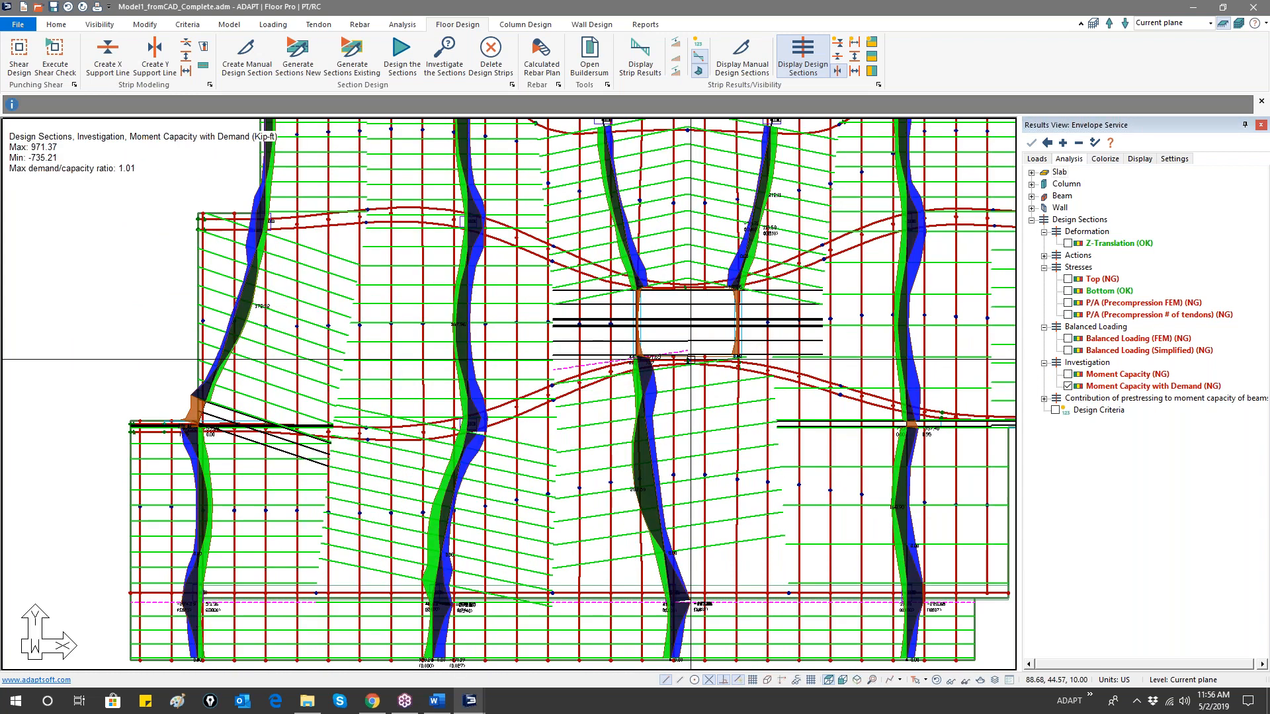
{"action": "scroll", "coordinate": [633, 359], "scroll_direction": "down", "scroll_amount": 5}
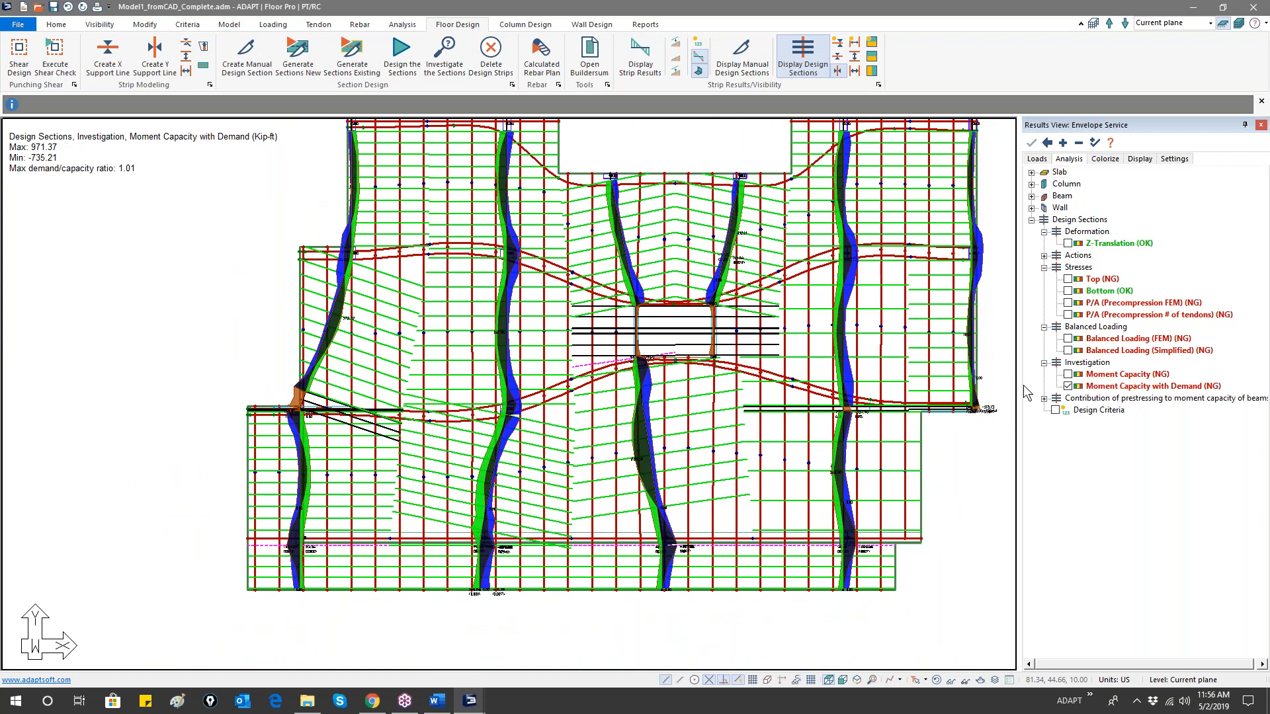
- Inspect the design summary of the dashed magenta design section just below the central core, including moment capacity, demand and D/C ratio
{"action": "double_click", "coordinate": [603, 361]}
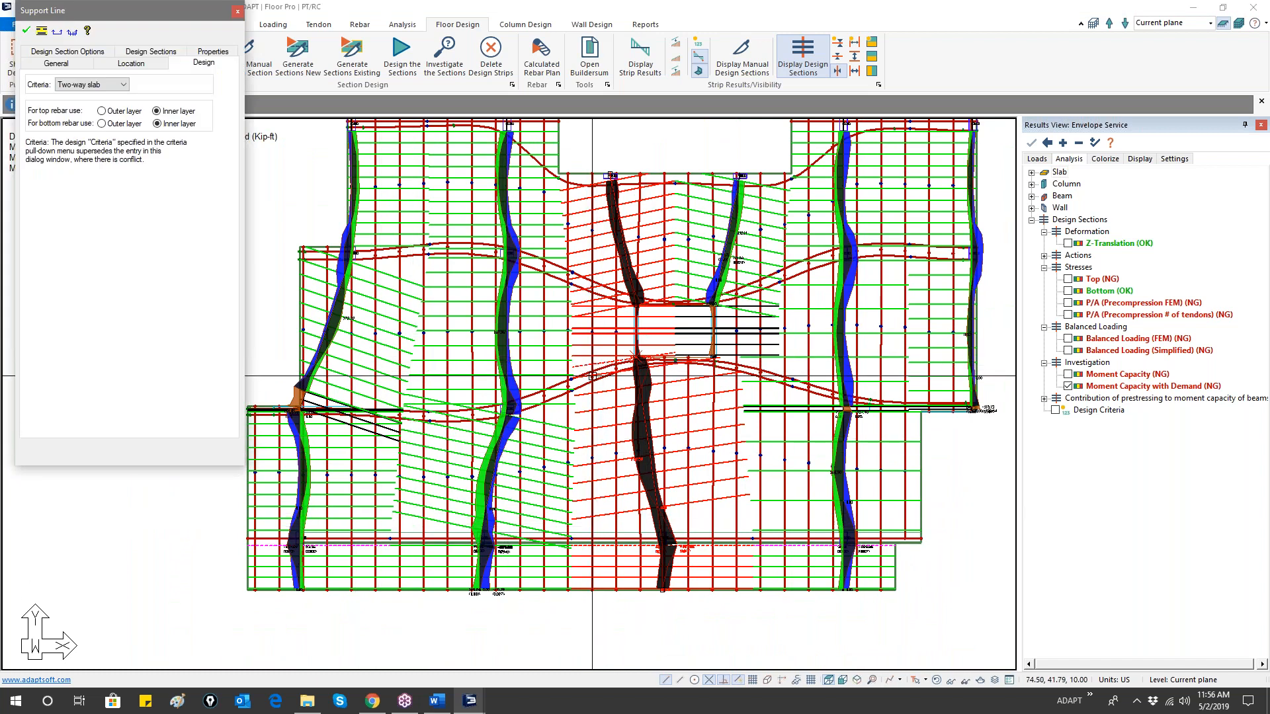
{"action": "scroll", "coordinate": [641, 371], "scroll_direction": "up", "scroll_amount": 5}
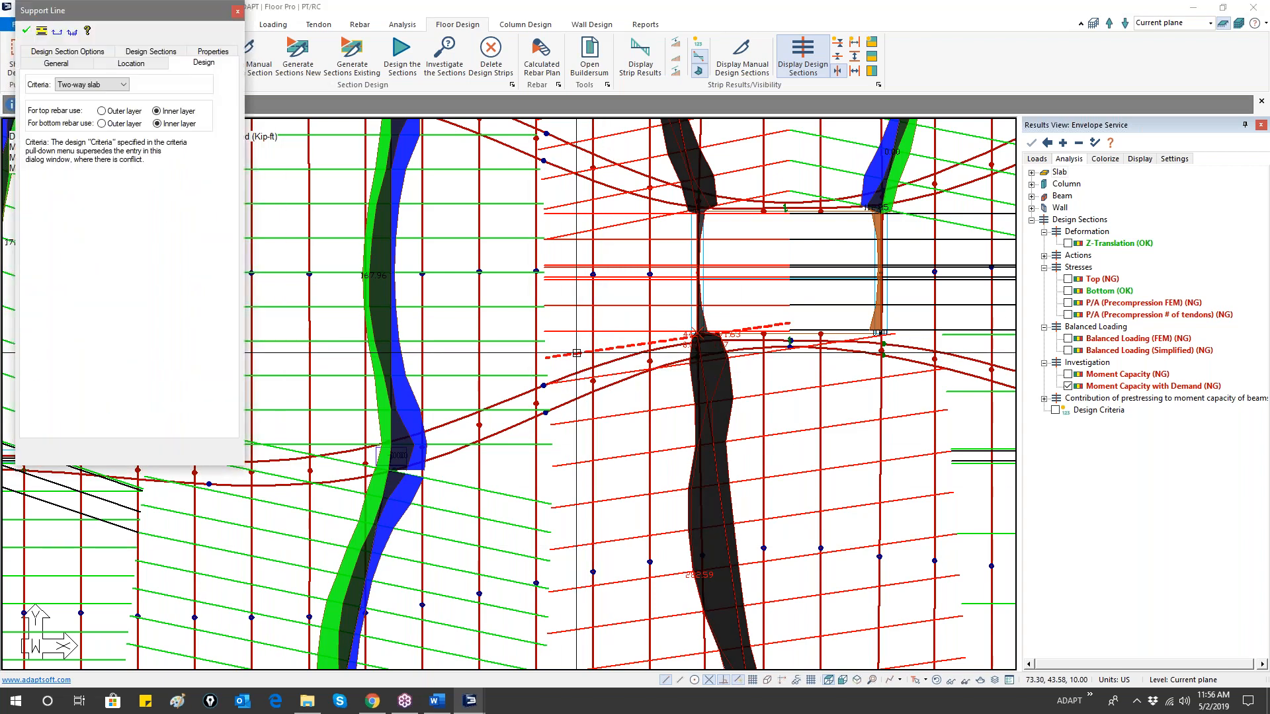
{"action": "left_click_drag", "start_coordinate": [223, 28], "coordinate": [771, 126]}
{"action": "left_click_drag", "start_coordinate": [770, 128], "coordinate": [745, 108]}
{"action": "left_click", "coordinate": [694, 152]}
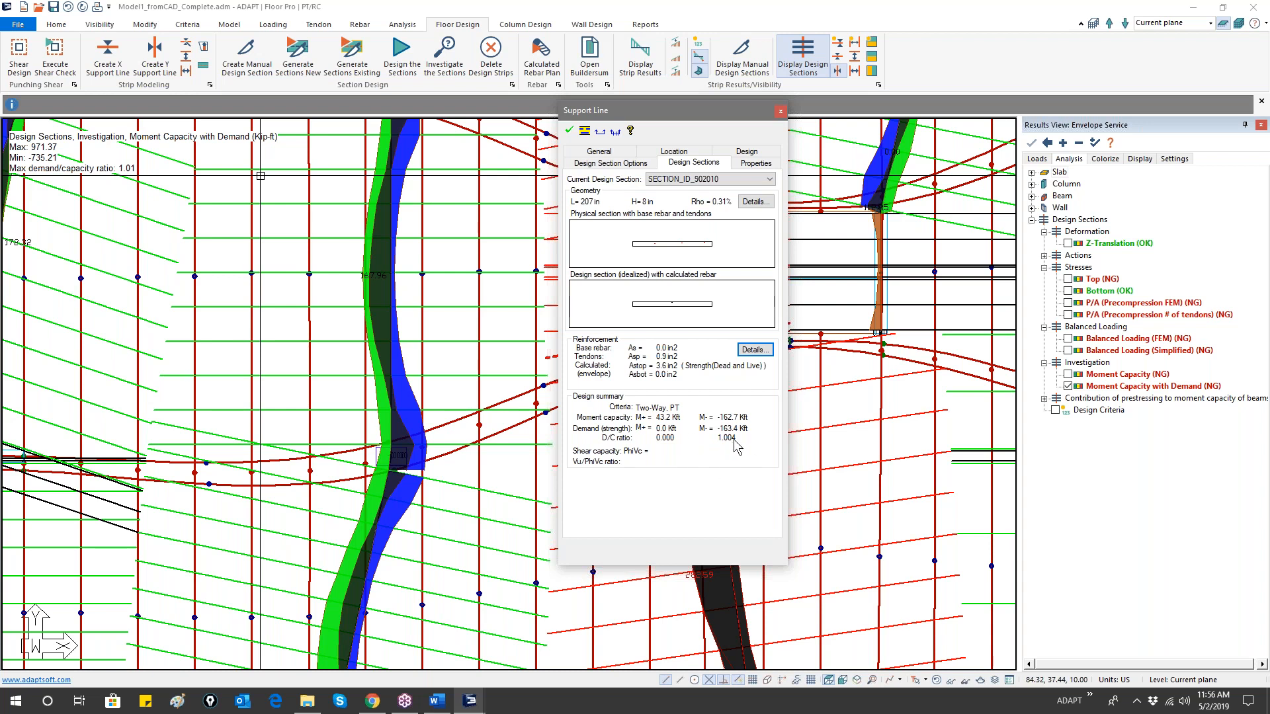
{"action": "left_click", "coordinate": [781, 112]}
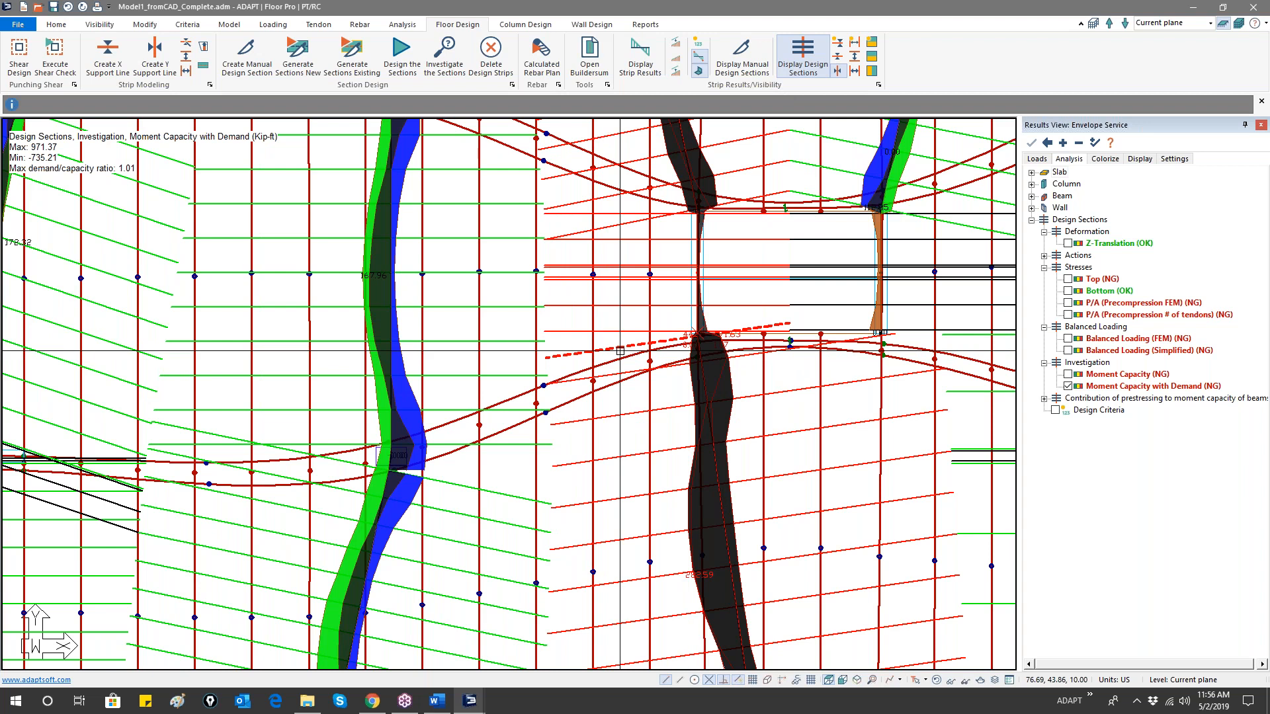
- Examine the Moment Capacity with Demand results along the slab's lower edge, focusing on the dashed magenta section near the lower-left column
{"action": "scroll", "coordinate": [619, 351], "scroll_direction": "down", "scroll_amount": 3}
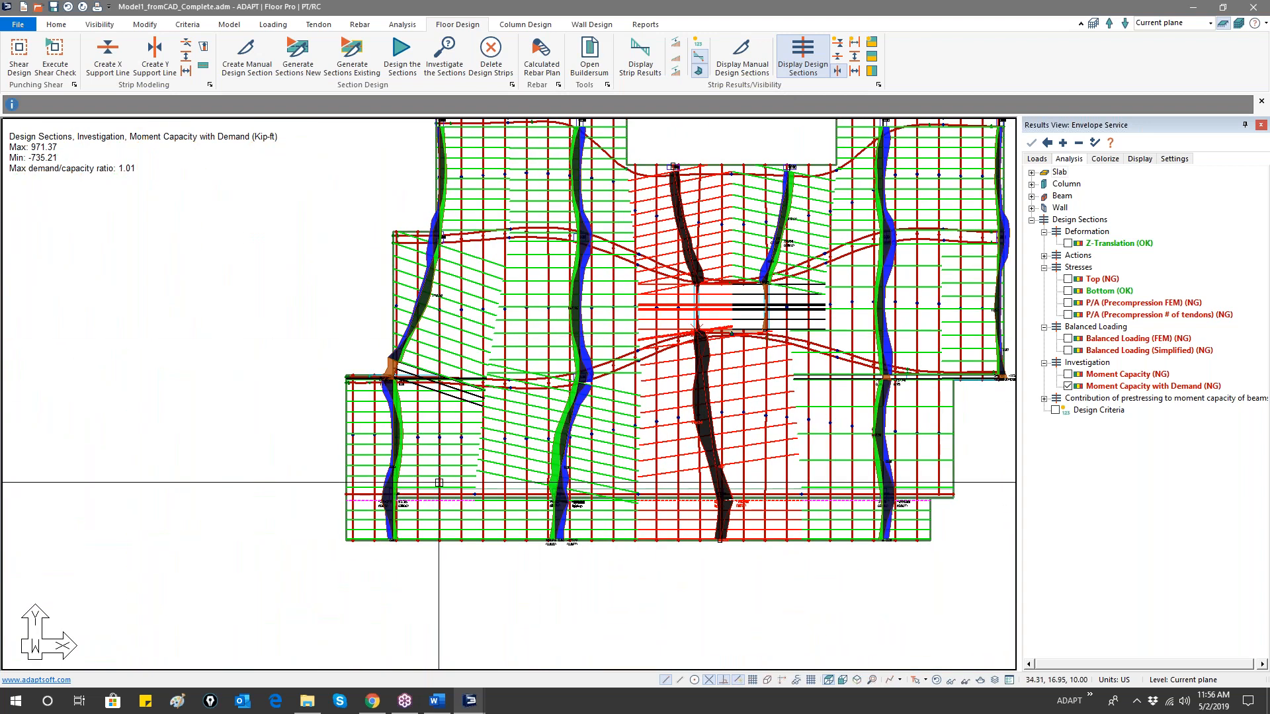
{"action": "scroll", "coordinate": [426, 504], "scroll_direction": "up", "scroll_amount": 5}
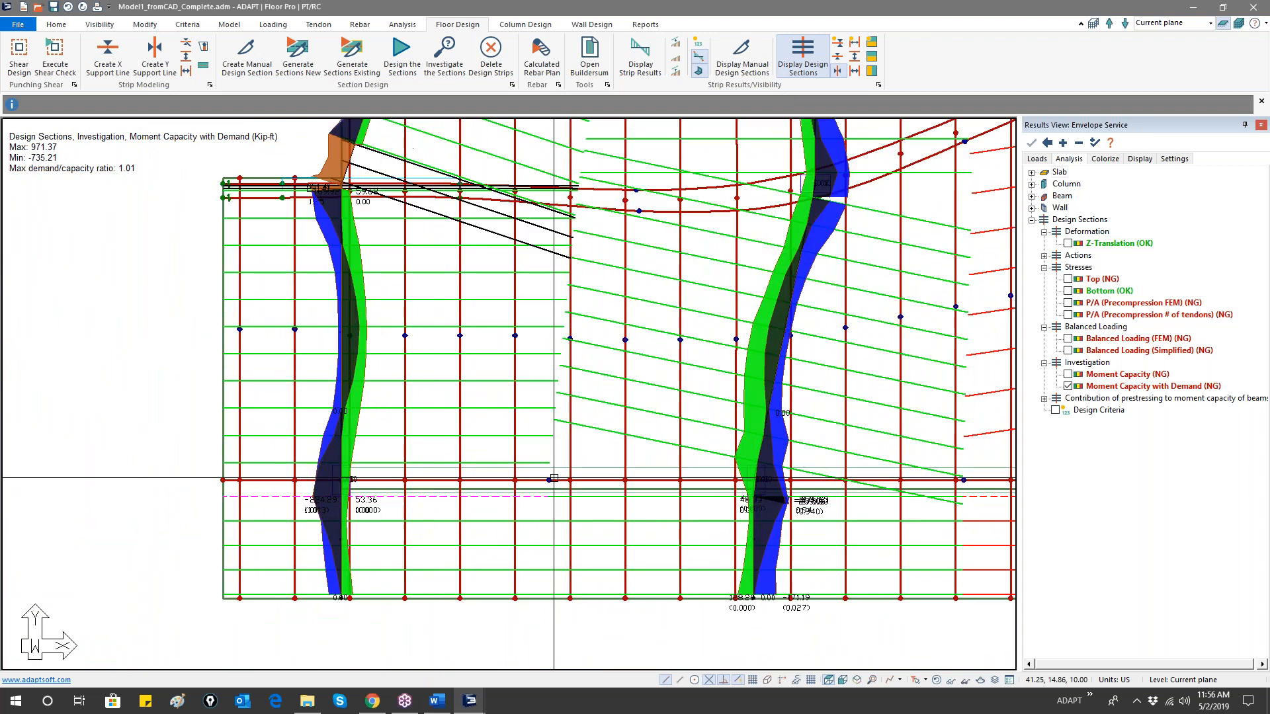
{"action": "scroll", "coordinate": [448, 476], "scroll_direction": "down", "scroll_amount": 2}
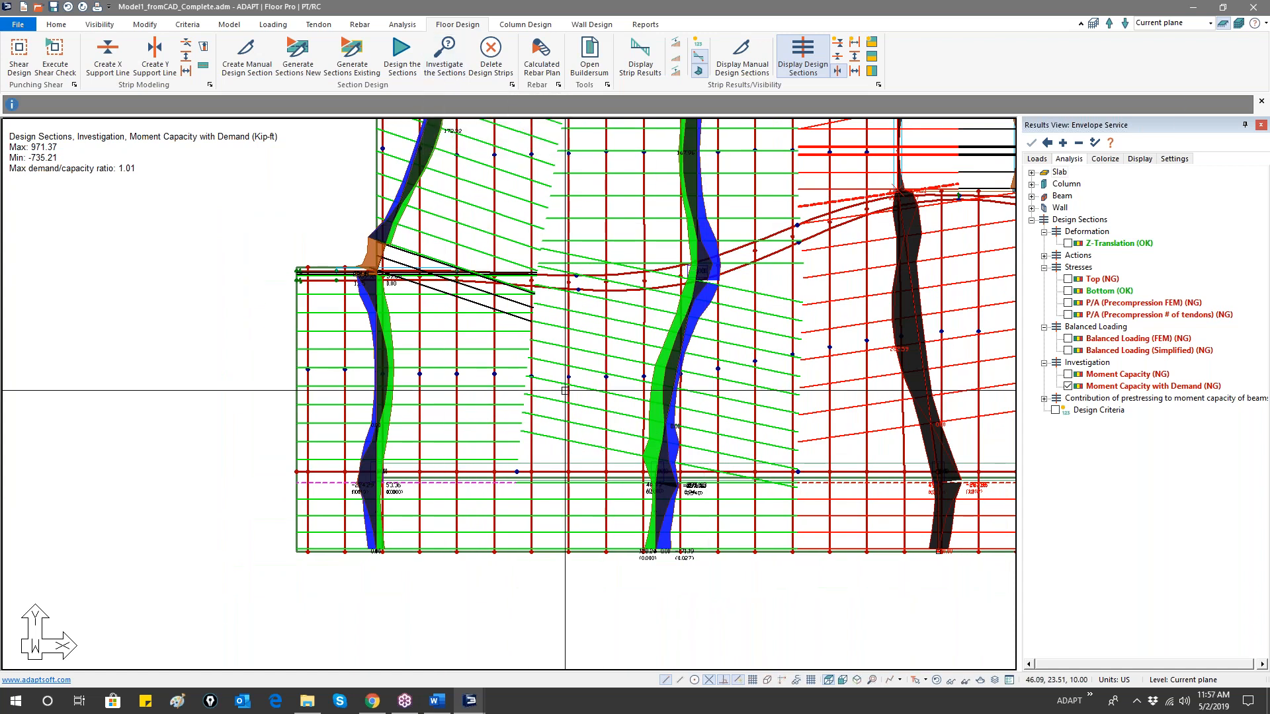
{"action": "left_click", "coordinate": [478, 488]}
{"action": "left_click", "coordinate": [477, 490]}
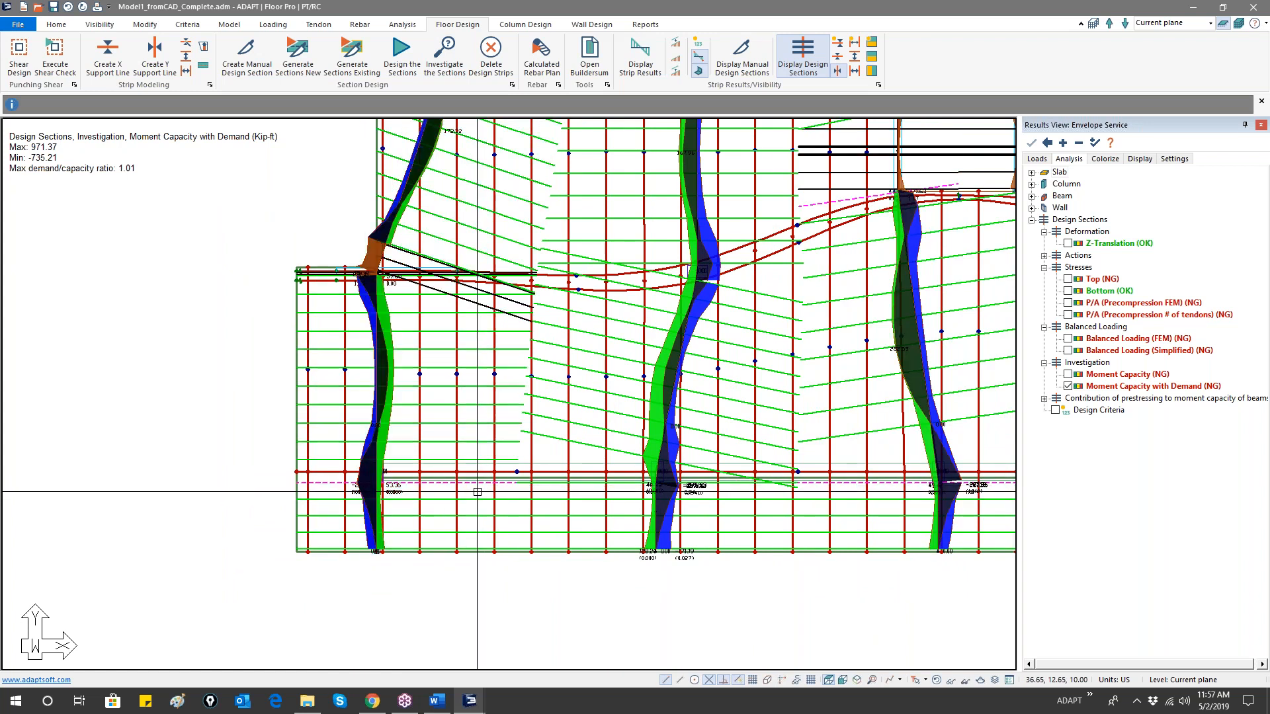
{"action": "scroll", "coordinate": [479, 439], "scroll_direction": "down", "scroll_amount": 5}
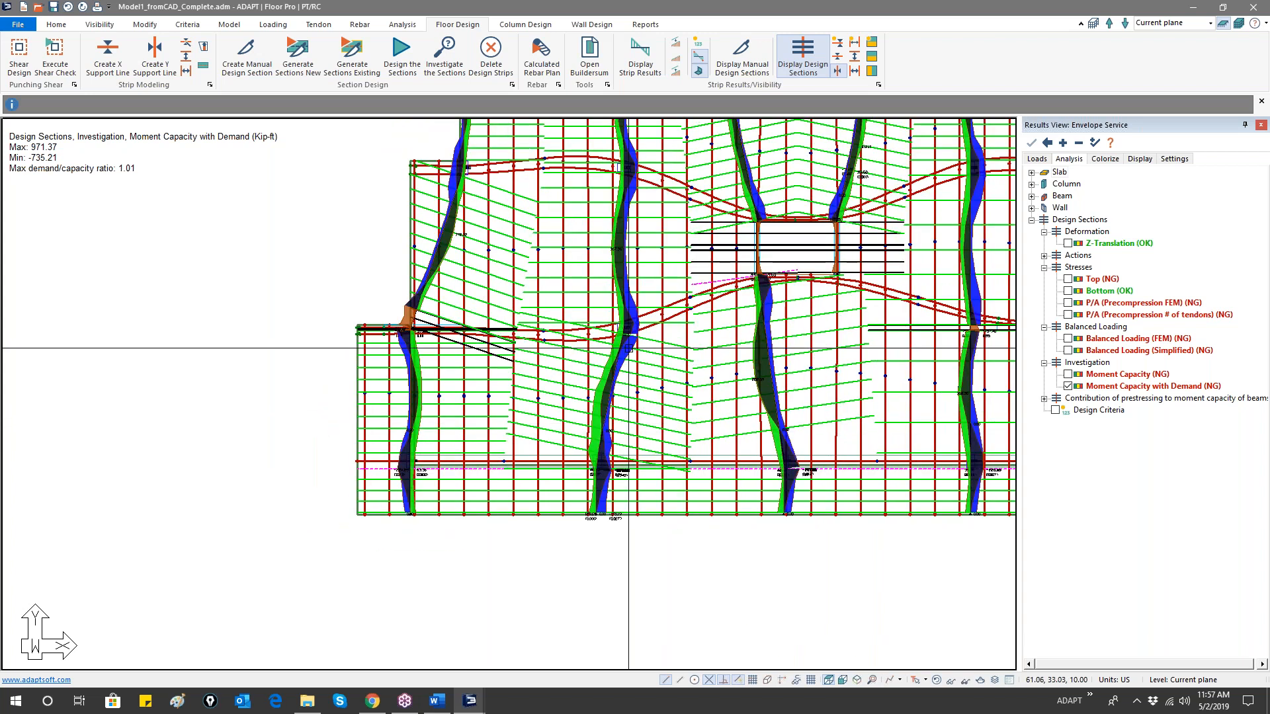
{"action": "middle_click_drag", "start_coordinate": [693, 302], "coordinate": [666, 362]}
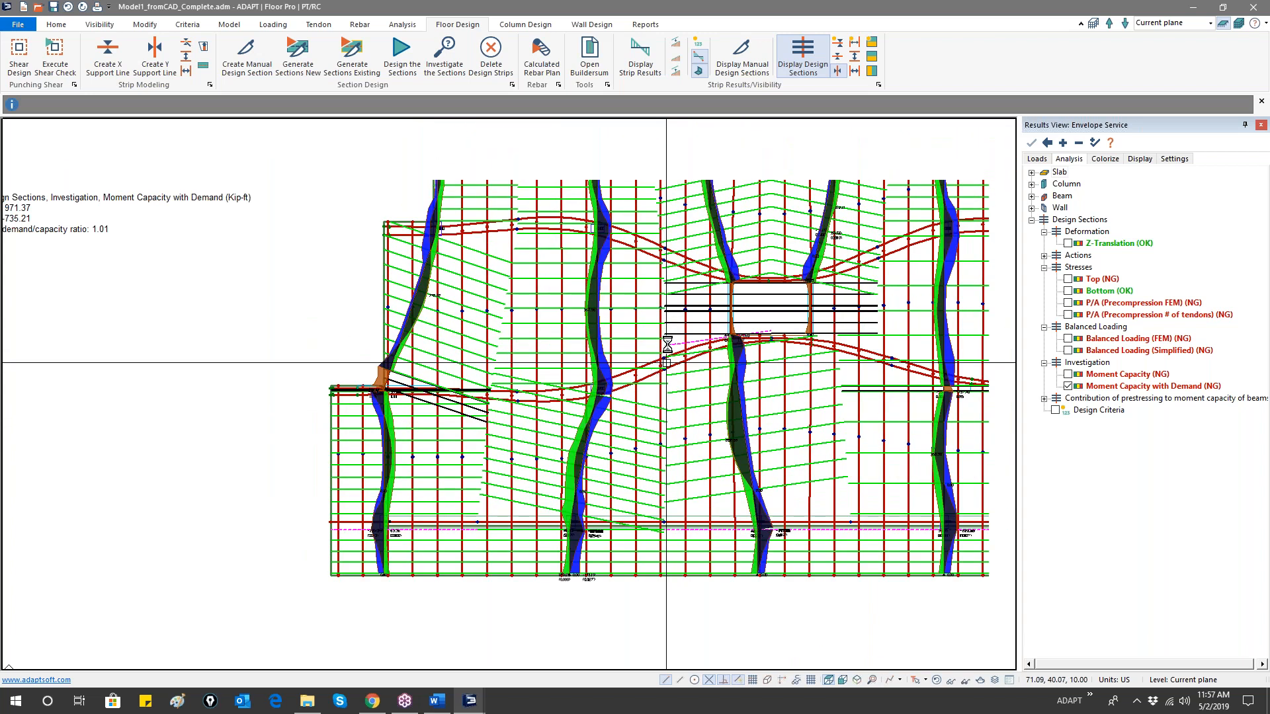
{"action": "scroll", "coordinate": [570, 391], "scroll_direction": "down", "scroll_amount": 2}
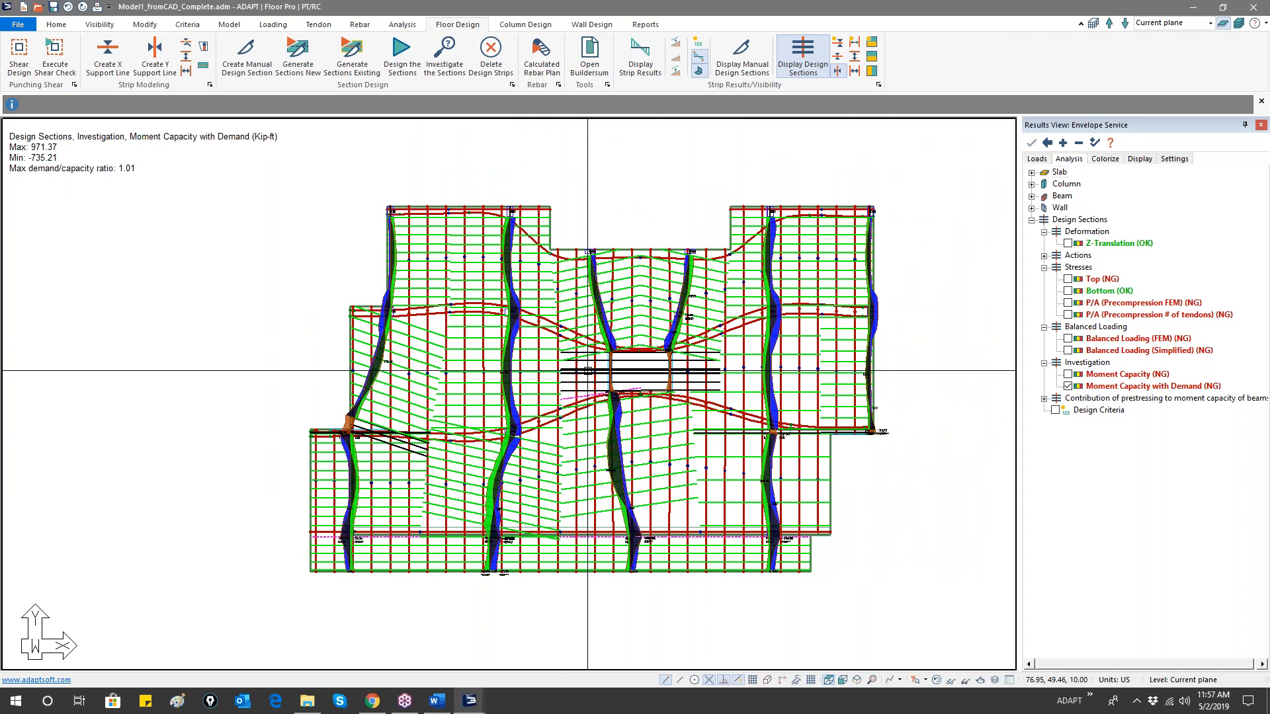
- Show the Top stresses for the design sections and clear the result display from the slab plan
{"action": "left_click", "coordinate": [1069, 279]}
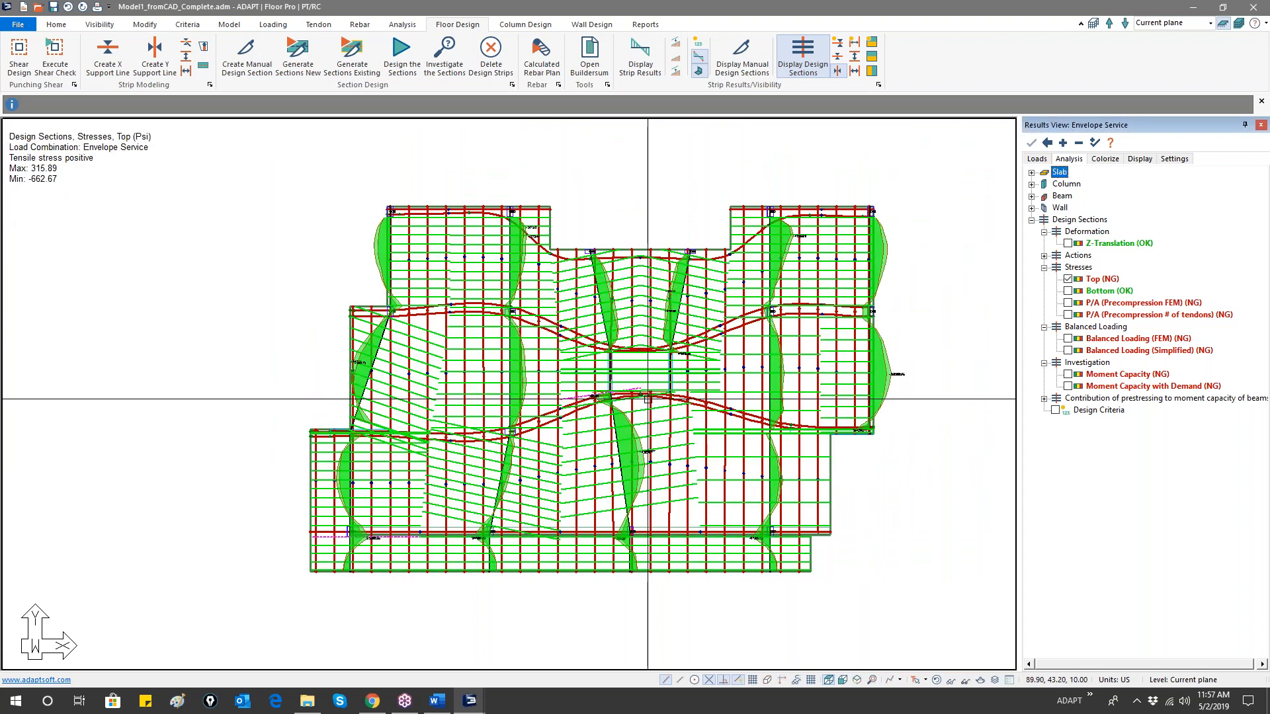
{"action": "middle_click_drag", "start_coordinate": [650, 394], "coordinate": [680, 360]}
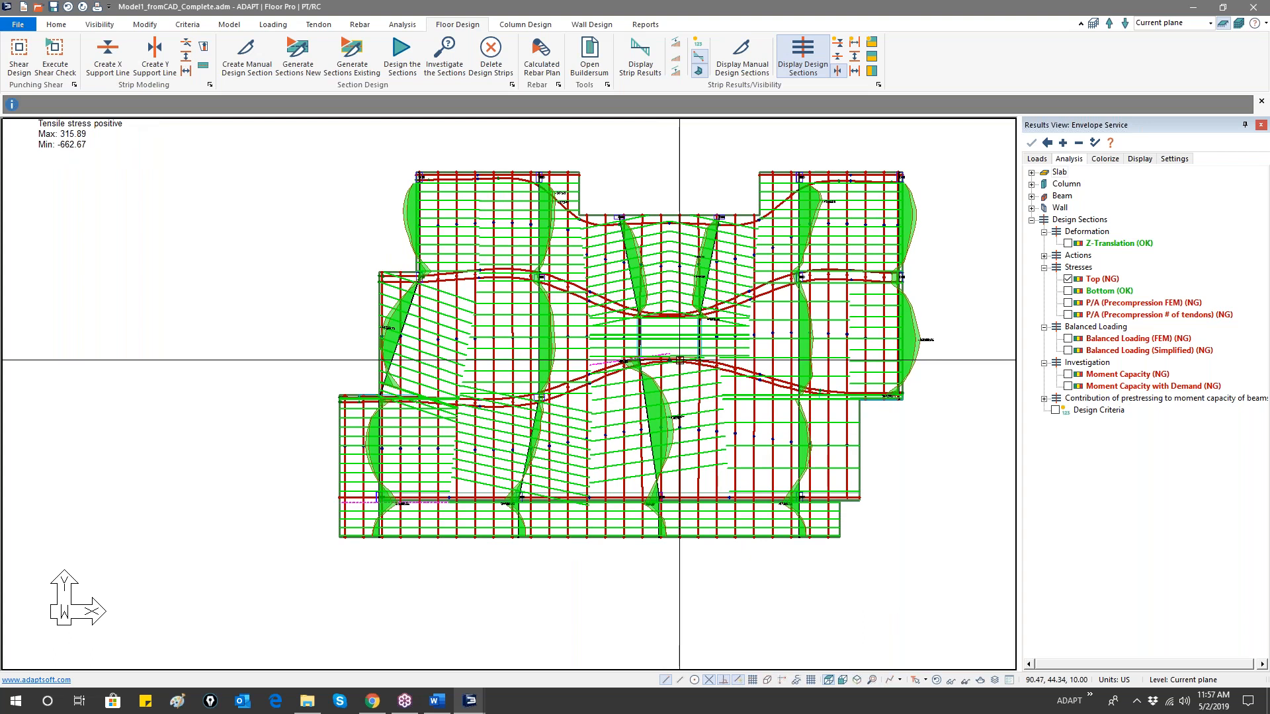
{"action": "key", "text": "Escape"}
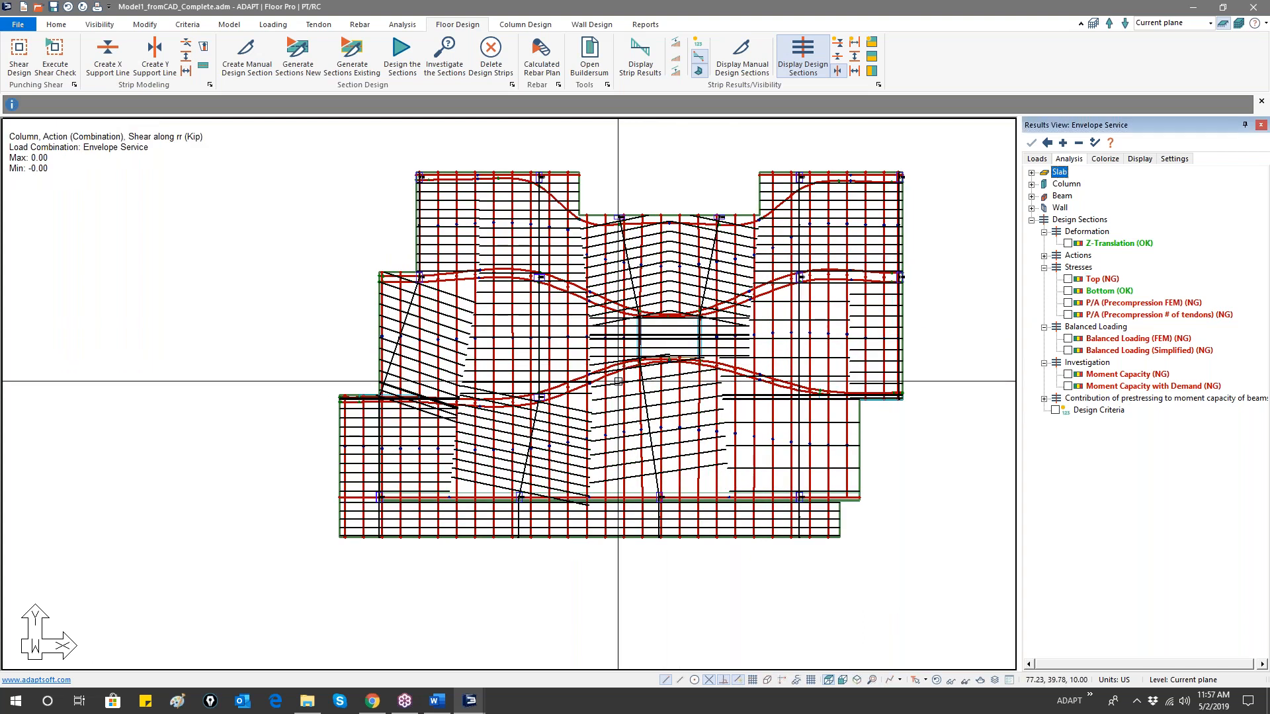
- Open the design section near the slab's left re-entrant corner and review its geometry details, including area, moment of inertia and centroid
{"action": "scroll", "coordinate": [618, 381], "scroll_direction": "up", "scroll_amount": 2}
{"action": "scroll", "coordinate": [617, 297], "scroll_direction": "down", "scroll_amount": 3}
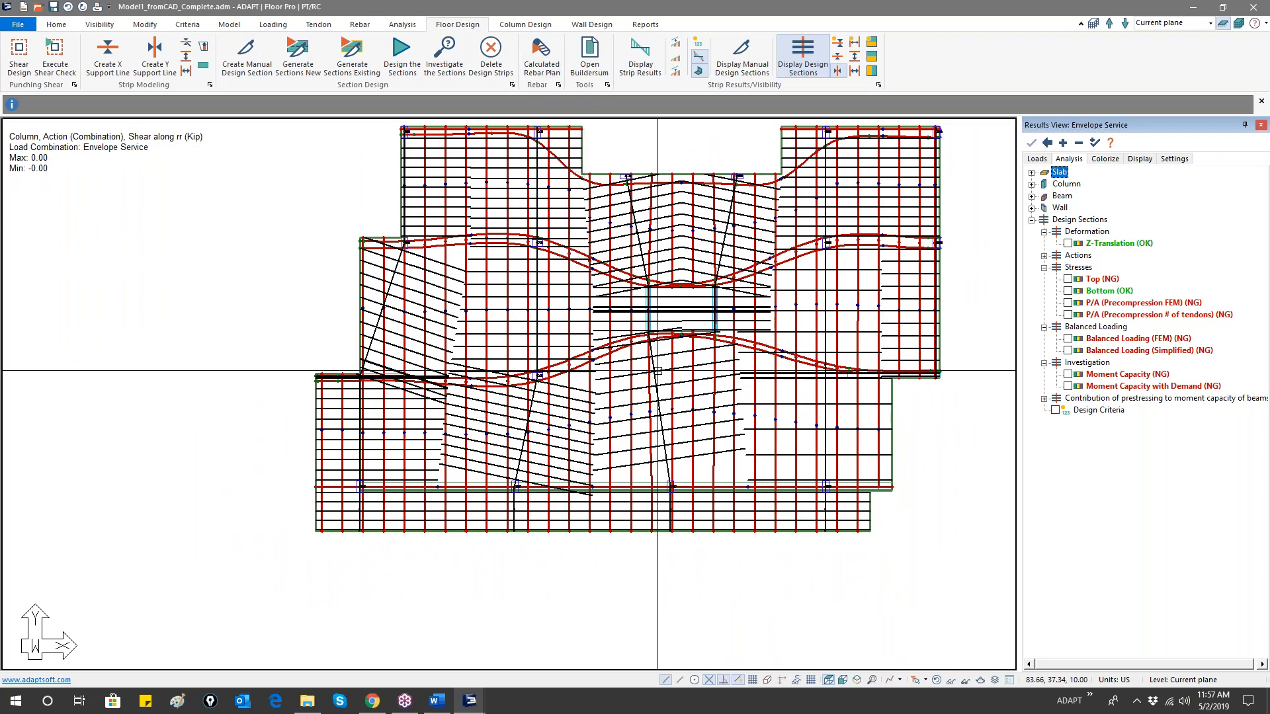
{"action": "scroll", "coordinate": [657, 375], "scroll_direction": "up", "scroll_amount": 3}
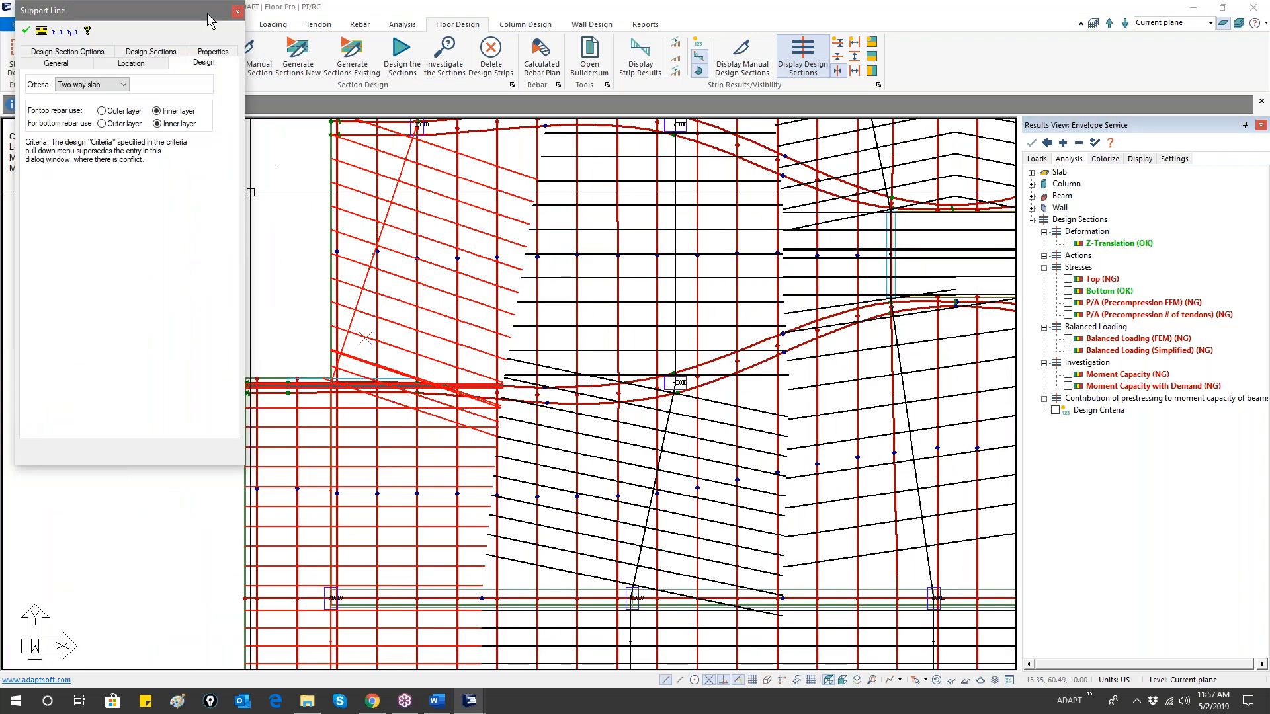
{"action": "left_click_drag", "start_coordinate": [209, 14], "coordinate": [728, 127]}
{"action": "left_click", "coordinate": [672, 167]}
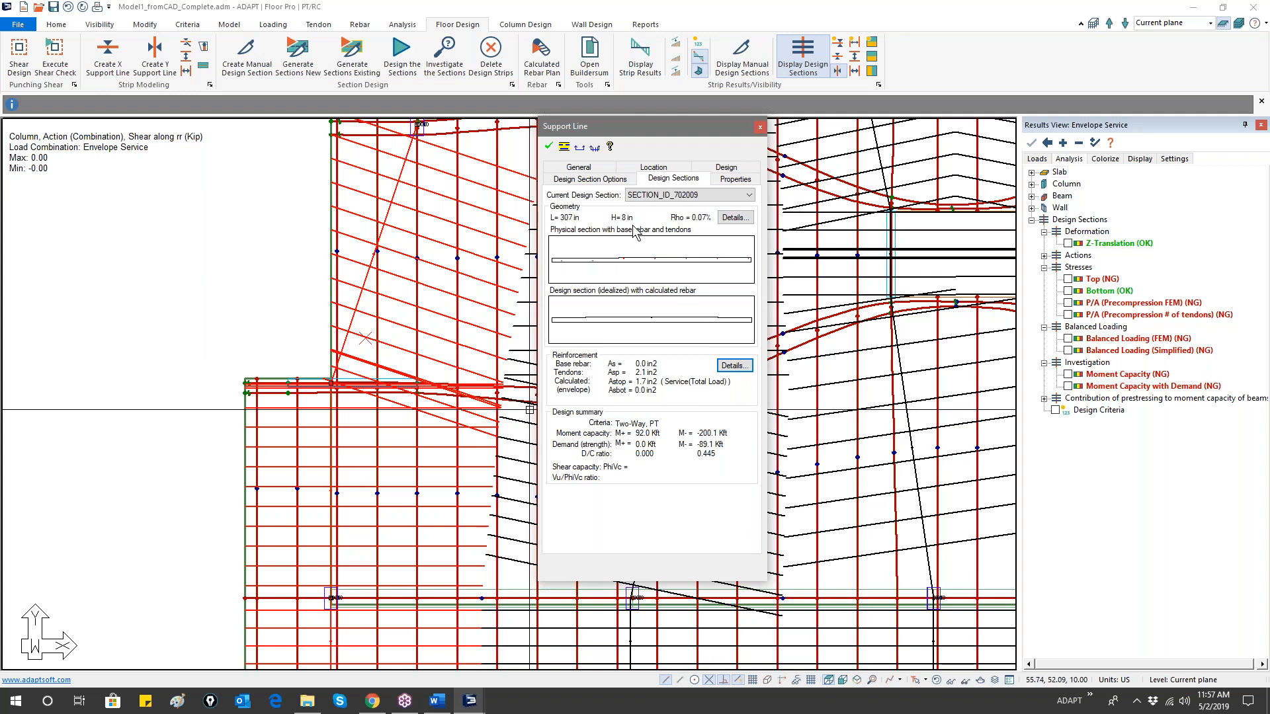
{"action": "left_click", "coordinate": [734, 217]}
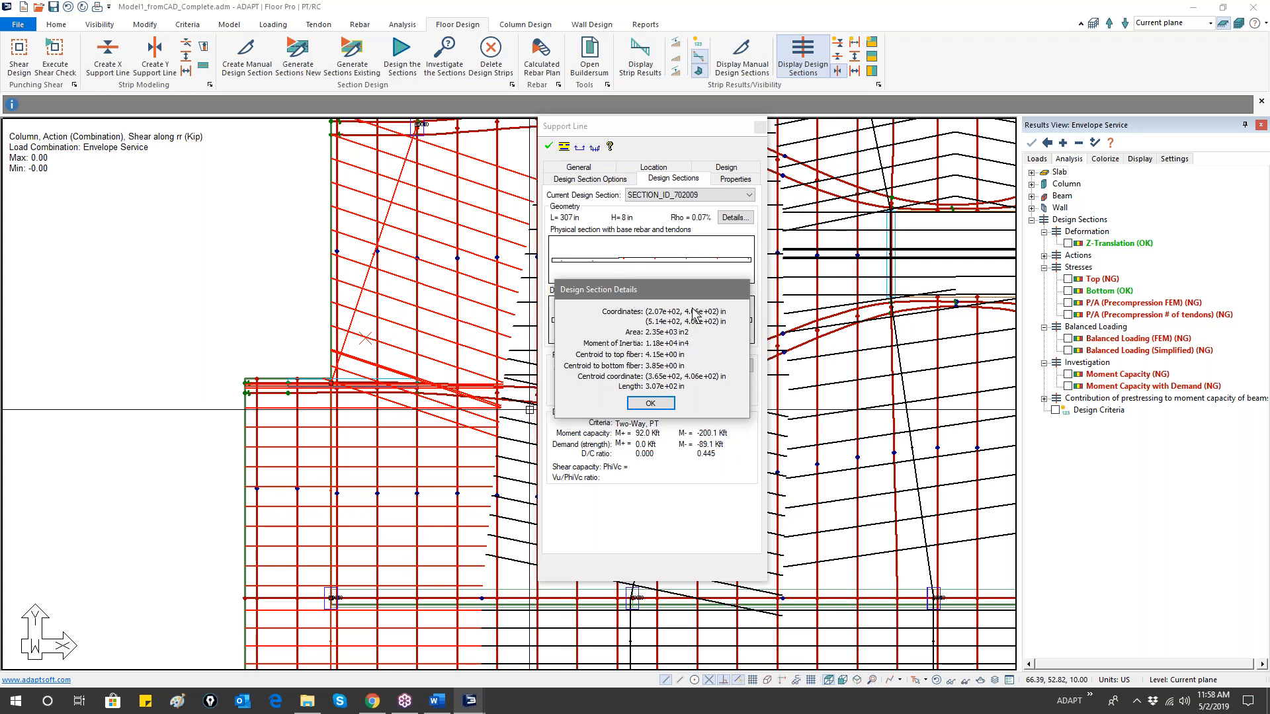
{"action": "left_click", "coordinate": [651, 404]}
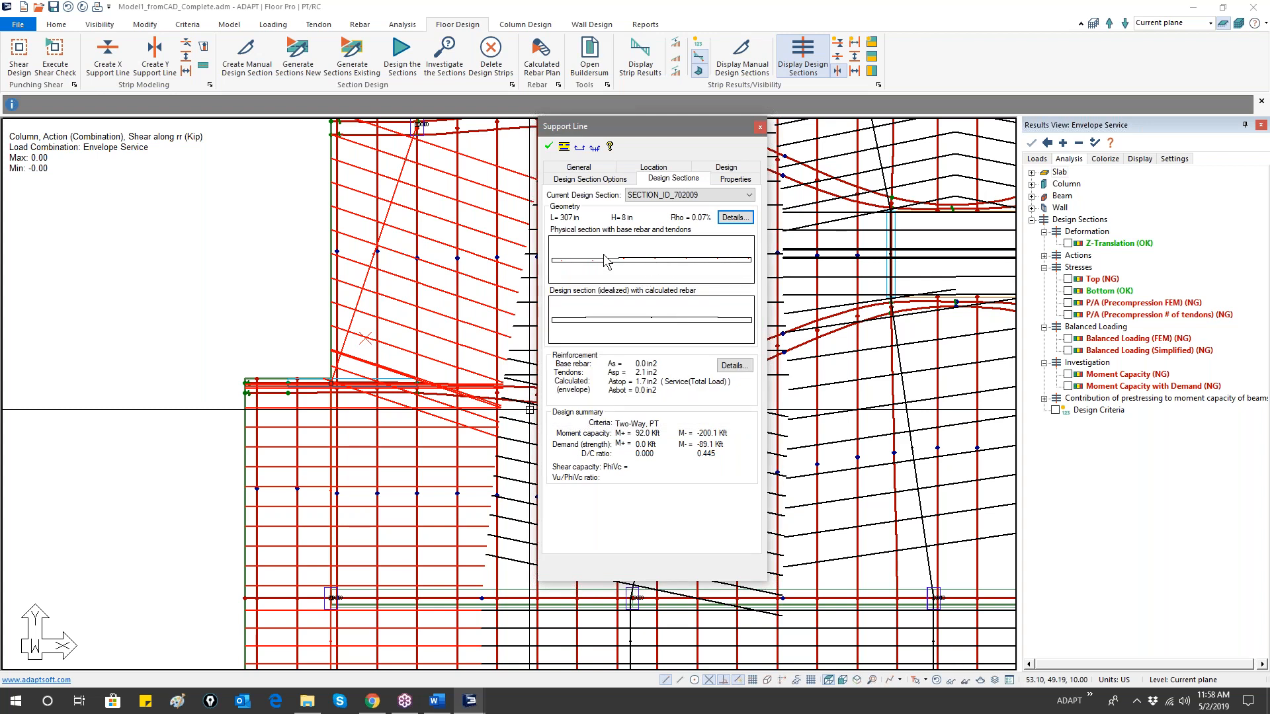
- Enlarge the left corner section's physical and idealized drawings to examine its slab step, tendons and calculated rebar
{"action": "left_click", "coordinate": [661, 268]}
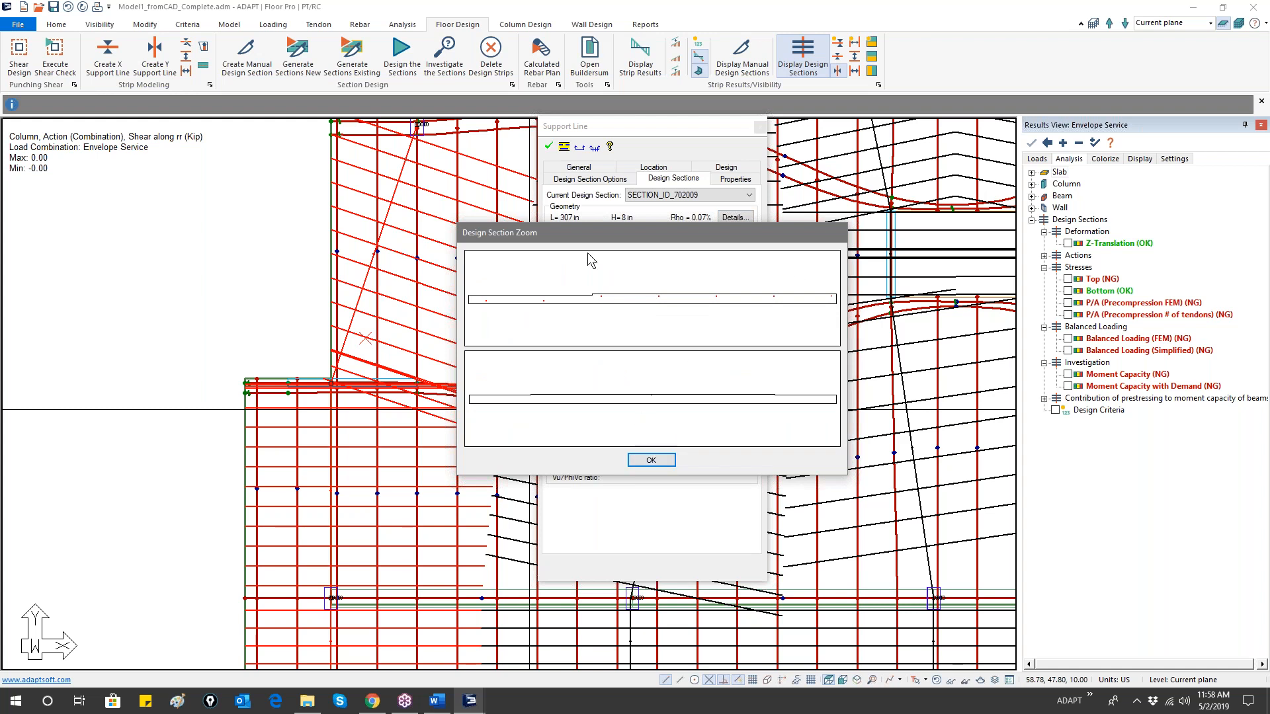
{"action": "left_click", "coordinate": [651, 460]}
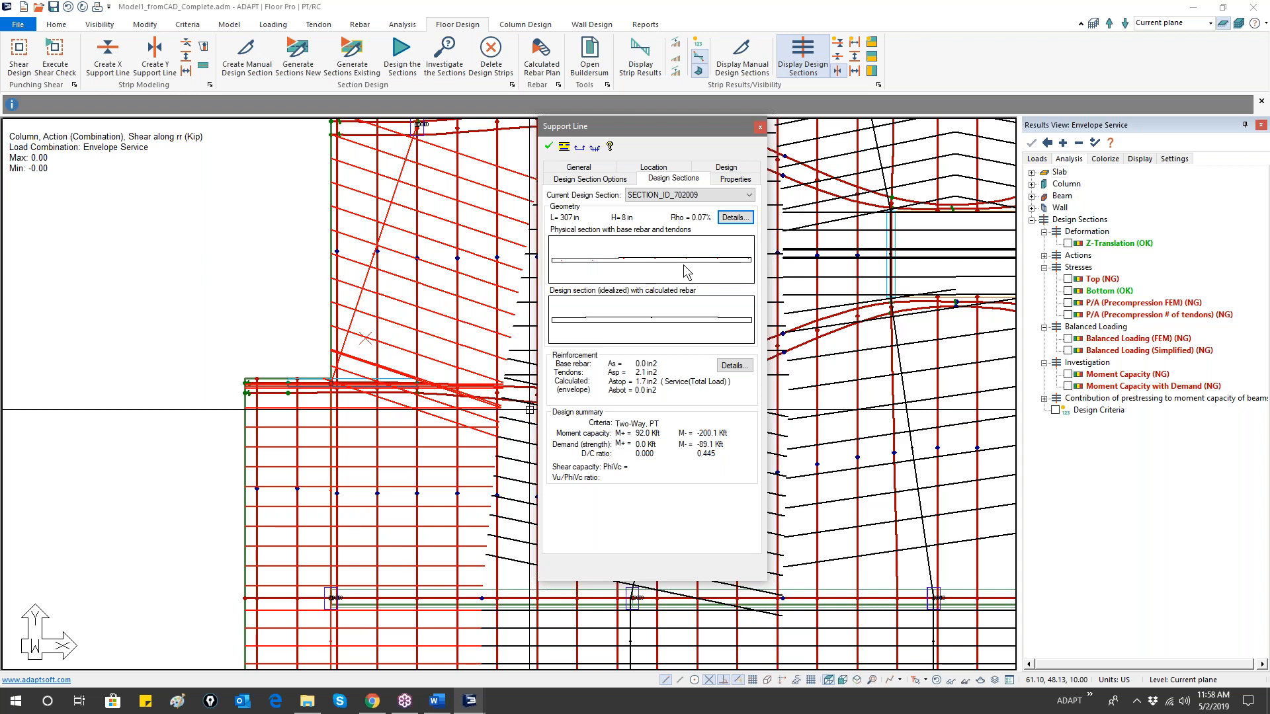
{"action": "double_click", "coordinate": [706, 274]}
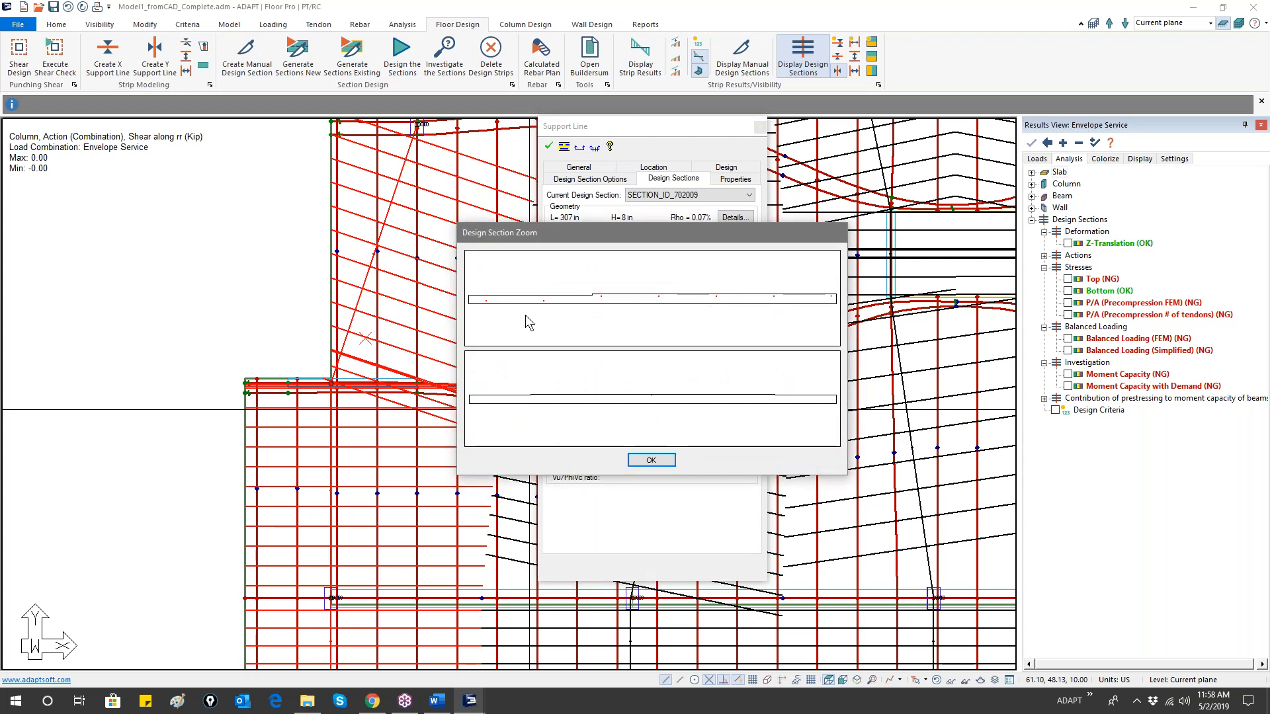
{"action": "left_click", "coordinate": [651, 460]}
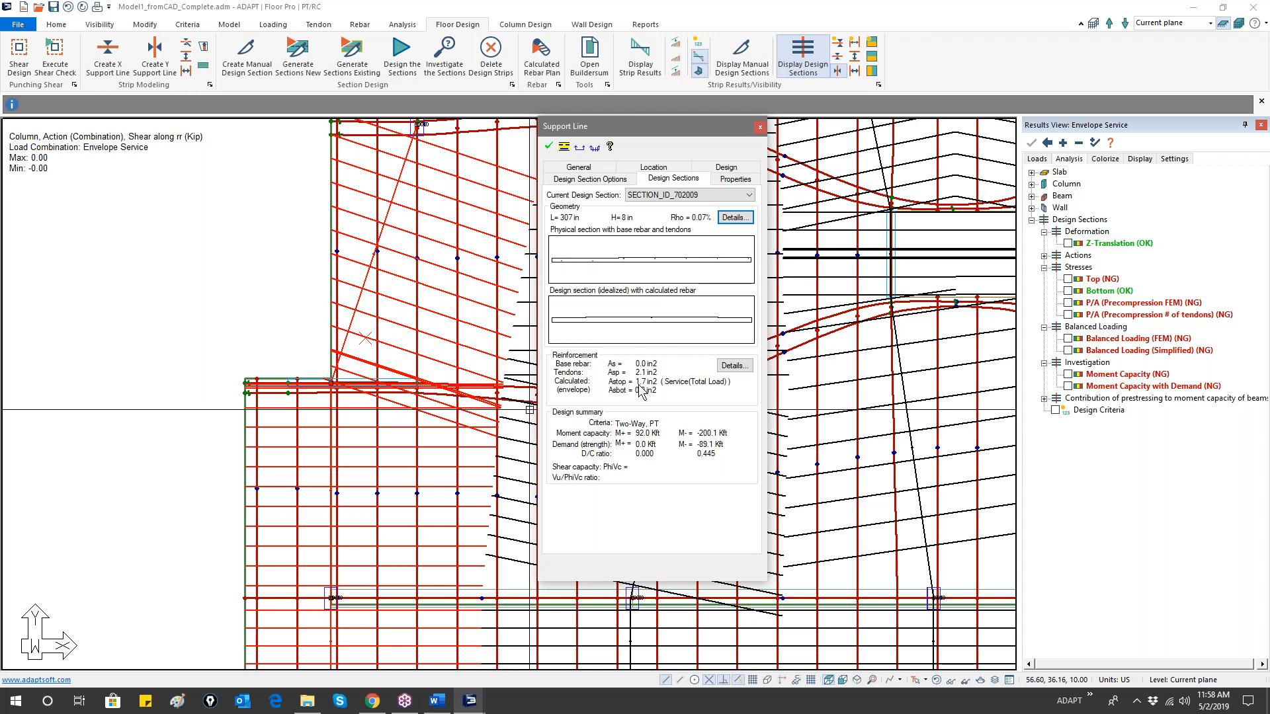
{"action": "double_click", "coordinate": [652, 315]}
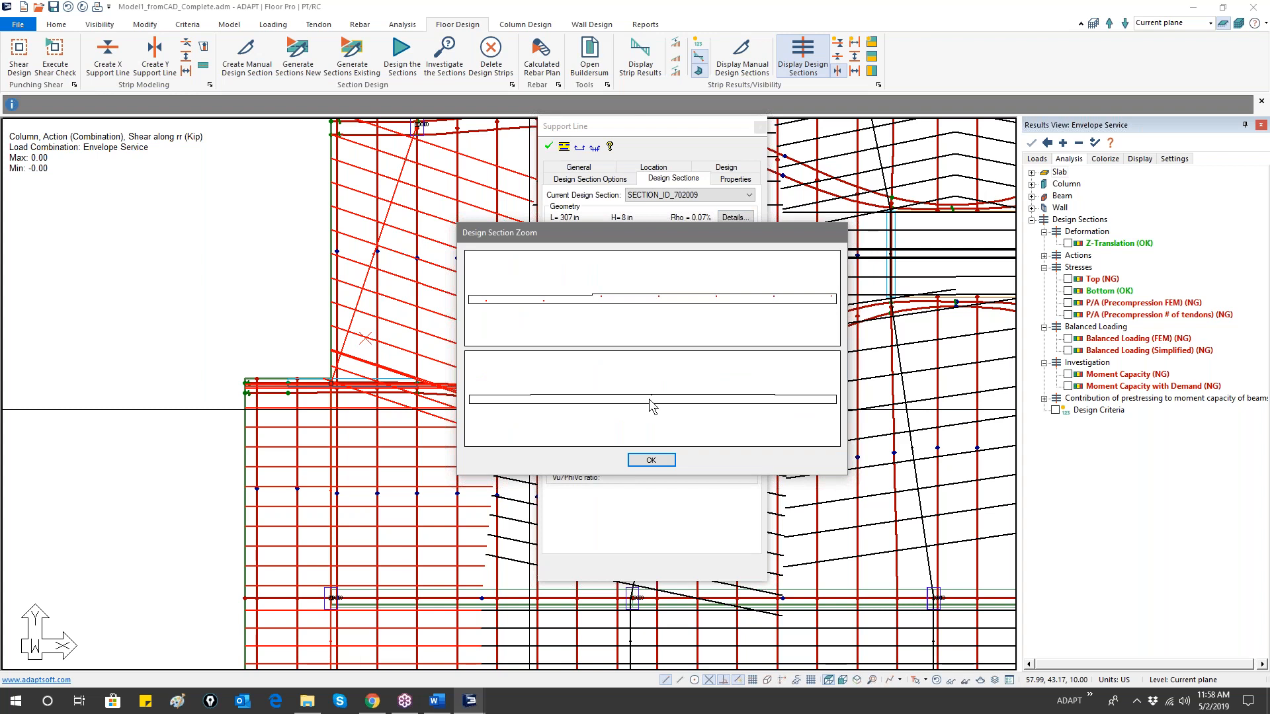
{"action": "left_click", "coordinate": [652, 460]}
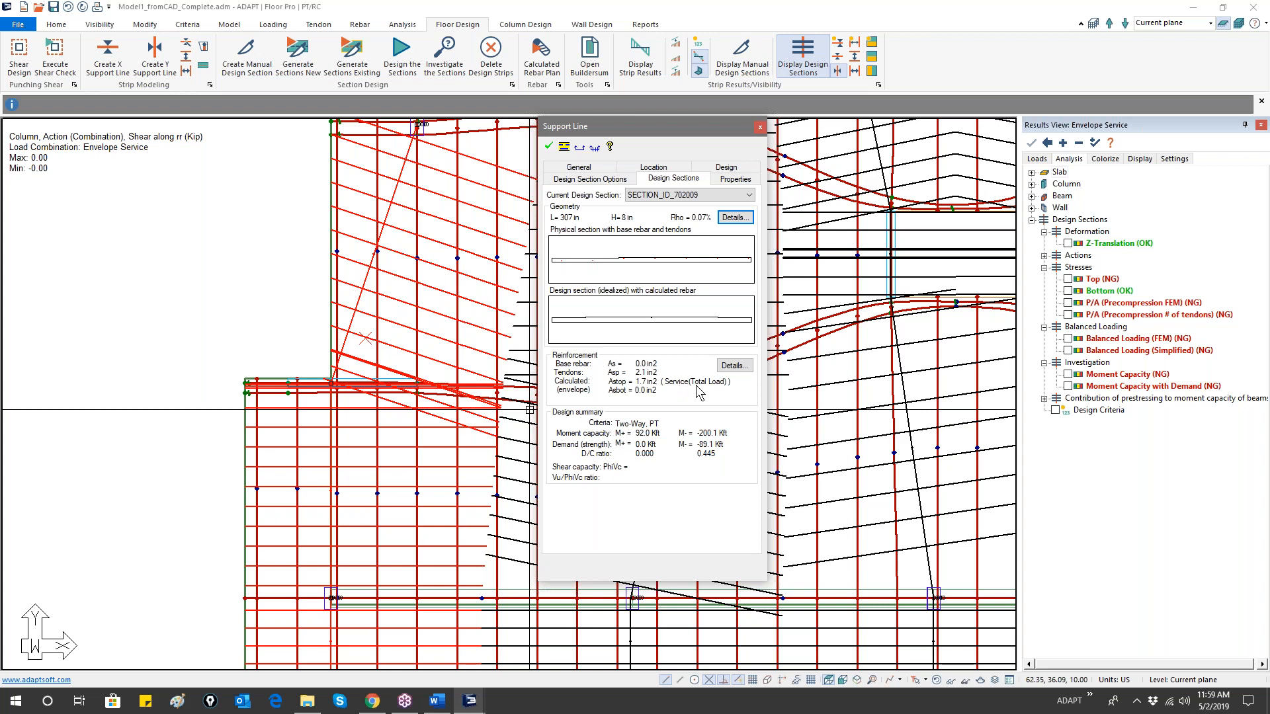
{"action": "left_click", "coordinate": [760, 127]}
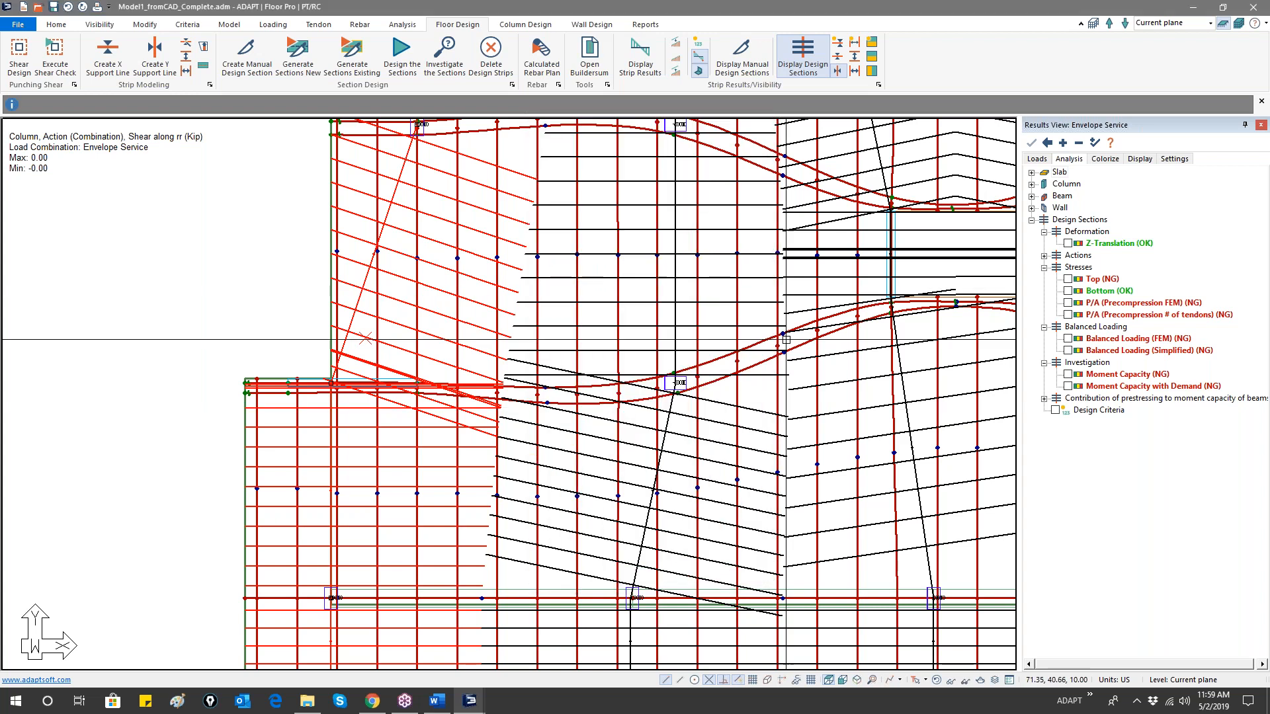
- Reopen the design section just below the central core and review its governing reinforcement combination and design summary
{"action": "middle_click_drag", "start_coordinate": [849, 336], "coordinate": [603, 345]}
{"action": "left_click", "coordinate": [583, 315]}
{"action": "double_click", "coordinate": [583, 315]}
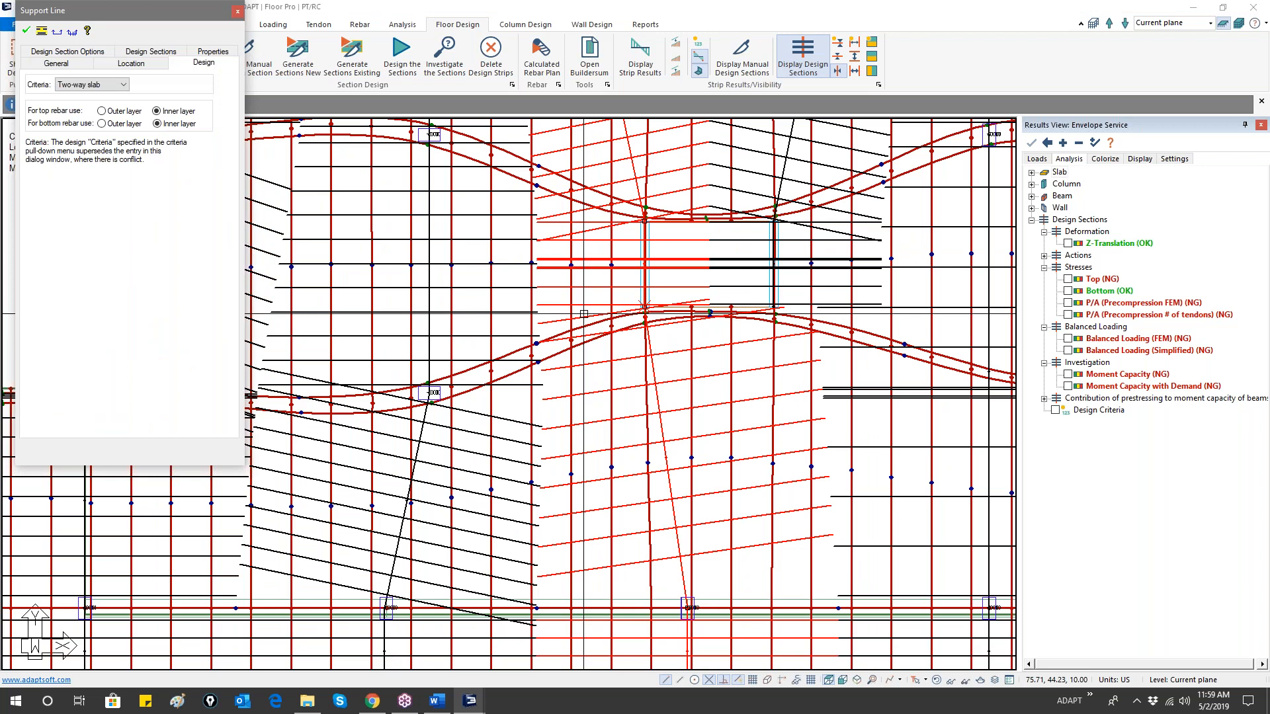
{"action": "left_click", "coordinate": [573, 236]}
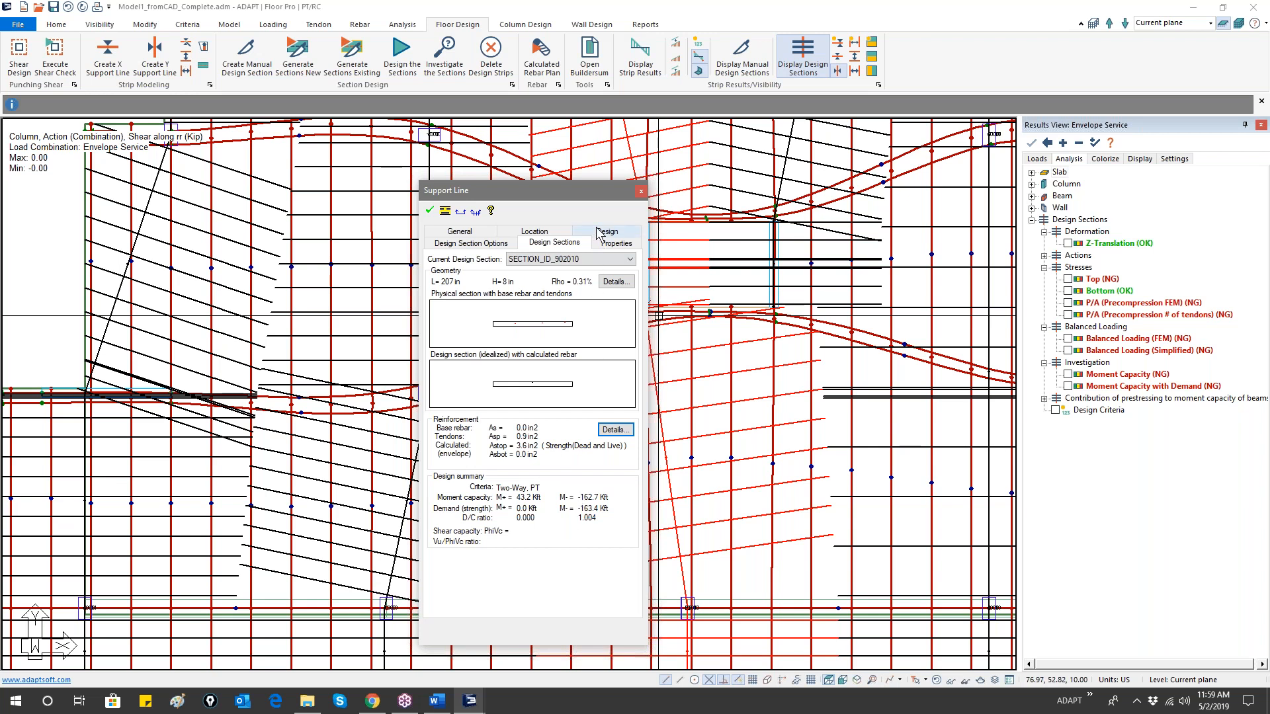
{"action": "left_click", "coordinate": [641, 192]}
{"action": "scroll", "coordinate": [649, 351], "scroll_direction": "down", "scroll_amount": 2}
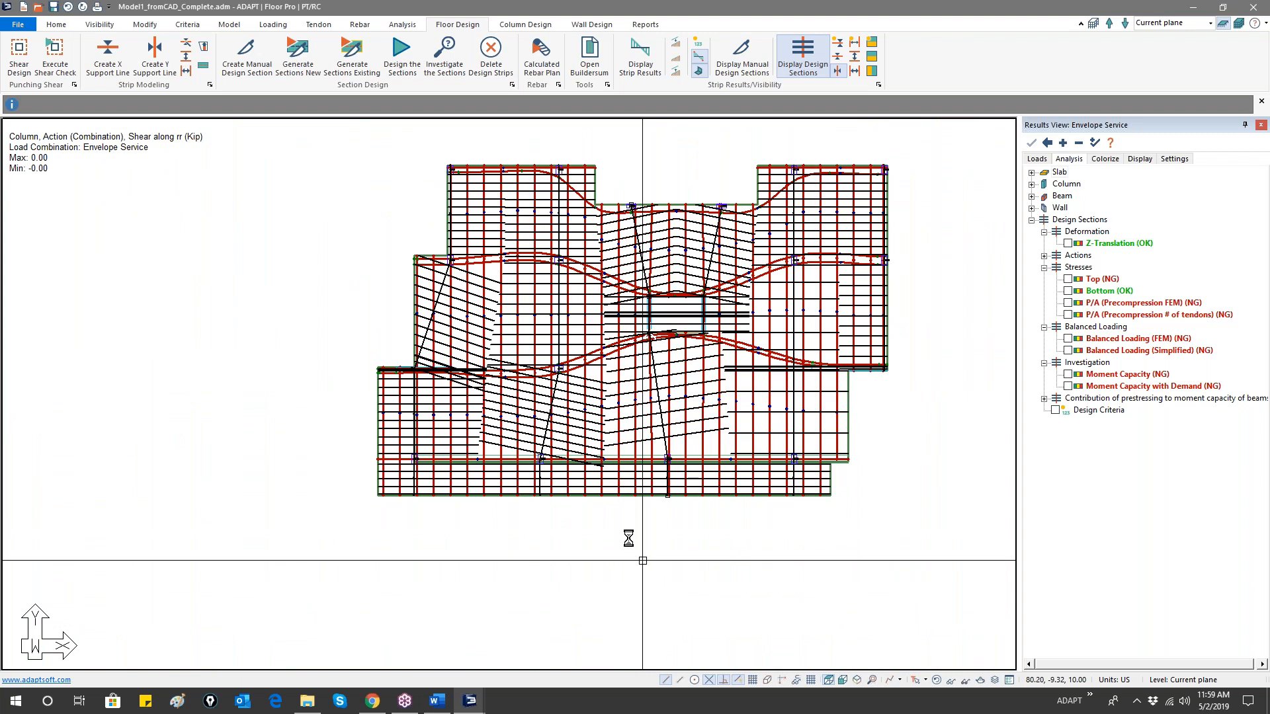
{"action": "middle_click_drag", "start_coordinate": [632, 532], "coordinate": [582, 598]}
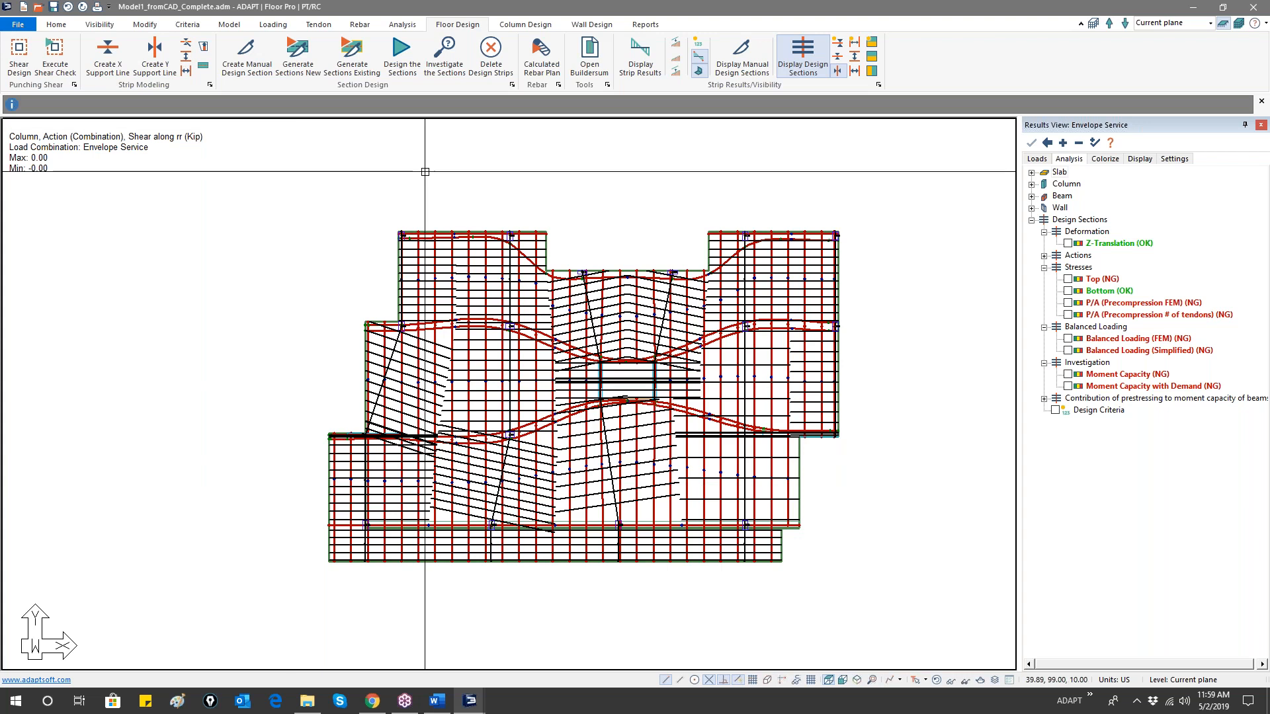
{"action": "middle_click_drag", "start_coordinate": [431, 173], "coordinate": [438, 174]}
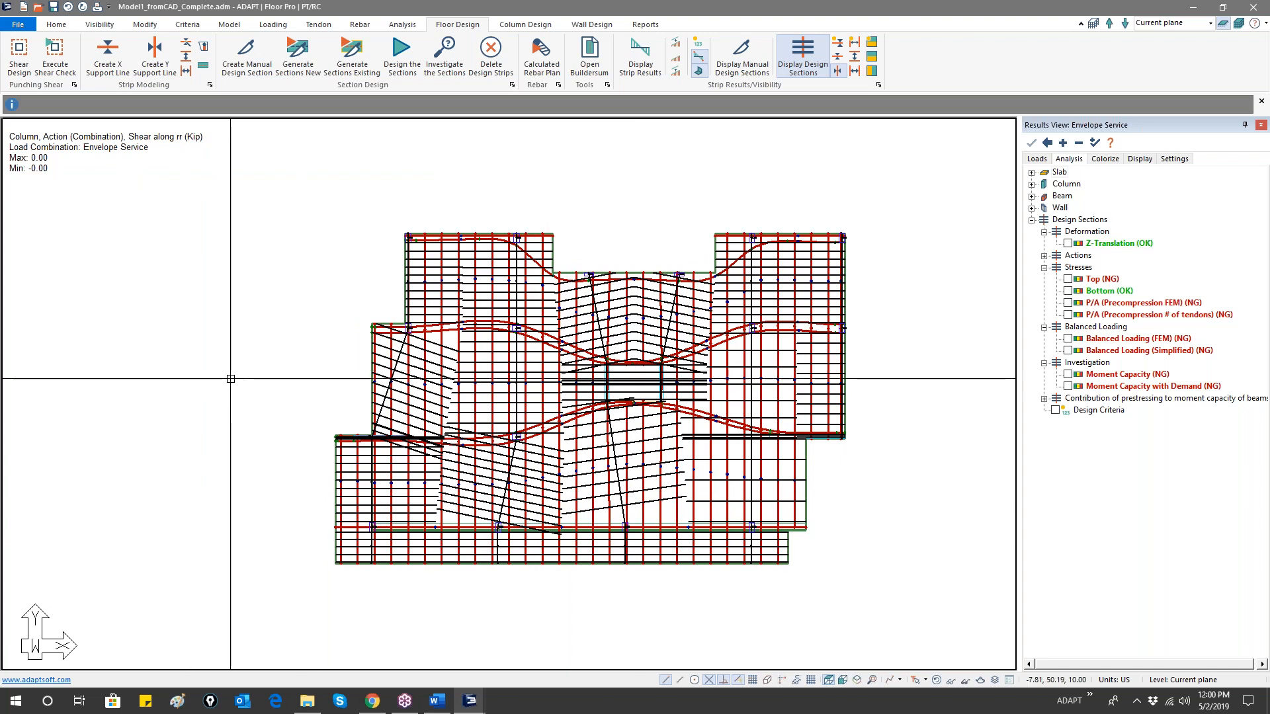
- Display the Top stresses on the design sections and examine them around the lower-left column and the central core
{"action": "scroll", "coordinate": [634, 493], "scroll_direction": "up", "scroll_amount": 1}
{"action": "scroll", "coordinate": [634, 493], "scroll_direction": "up", "scroll_amount": 1}
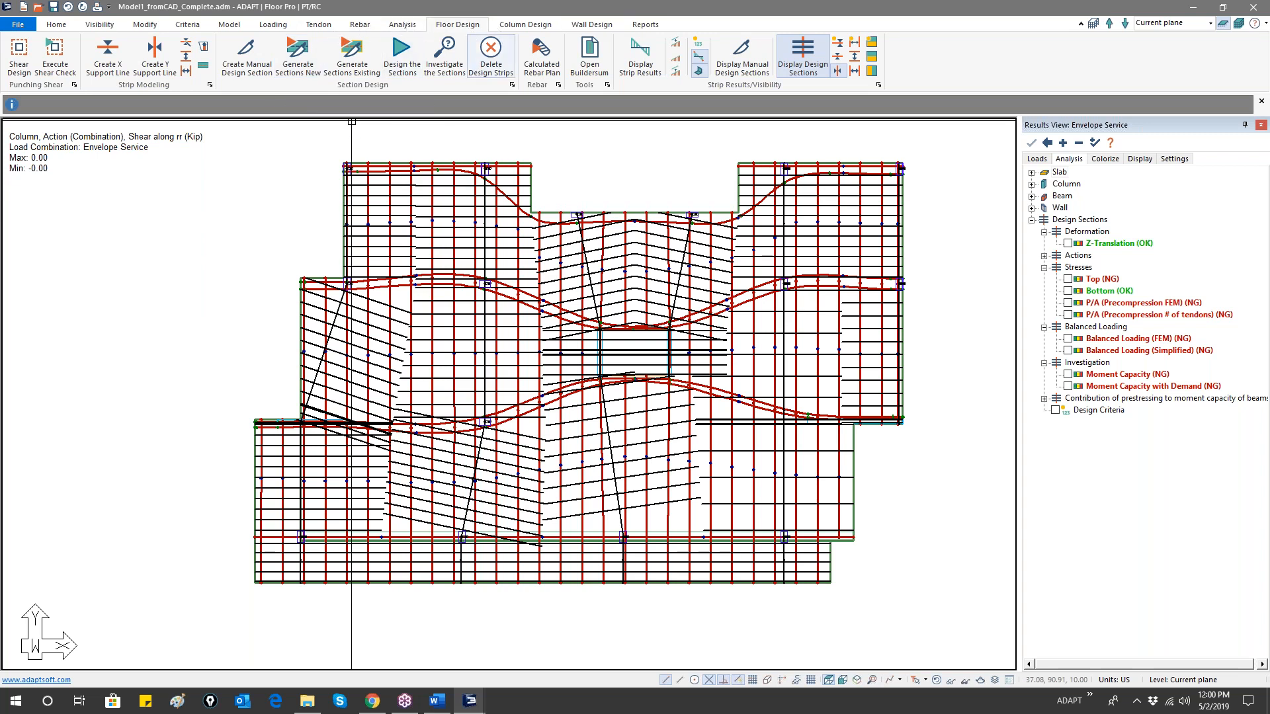
{"action": "left_click", "coordinate": [1067, 279]}
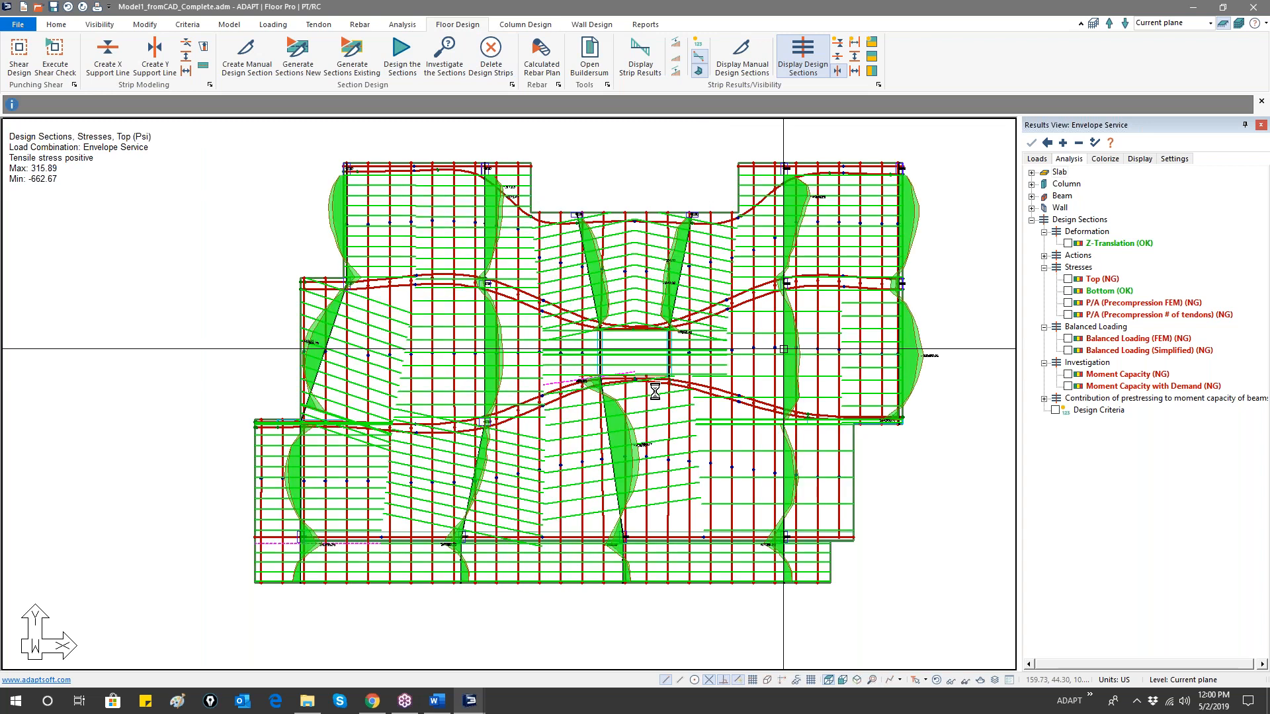
{"action": "scroll", "coordinate": [403, 497], "scroll_direction": "up", "scroll_amount": 3}
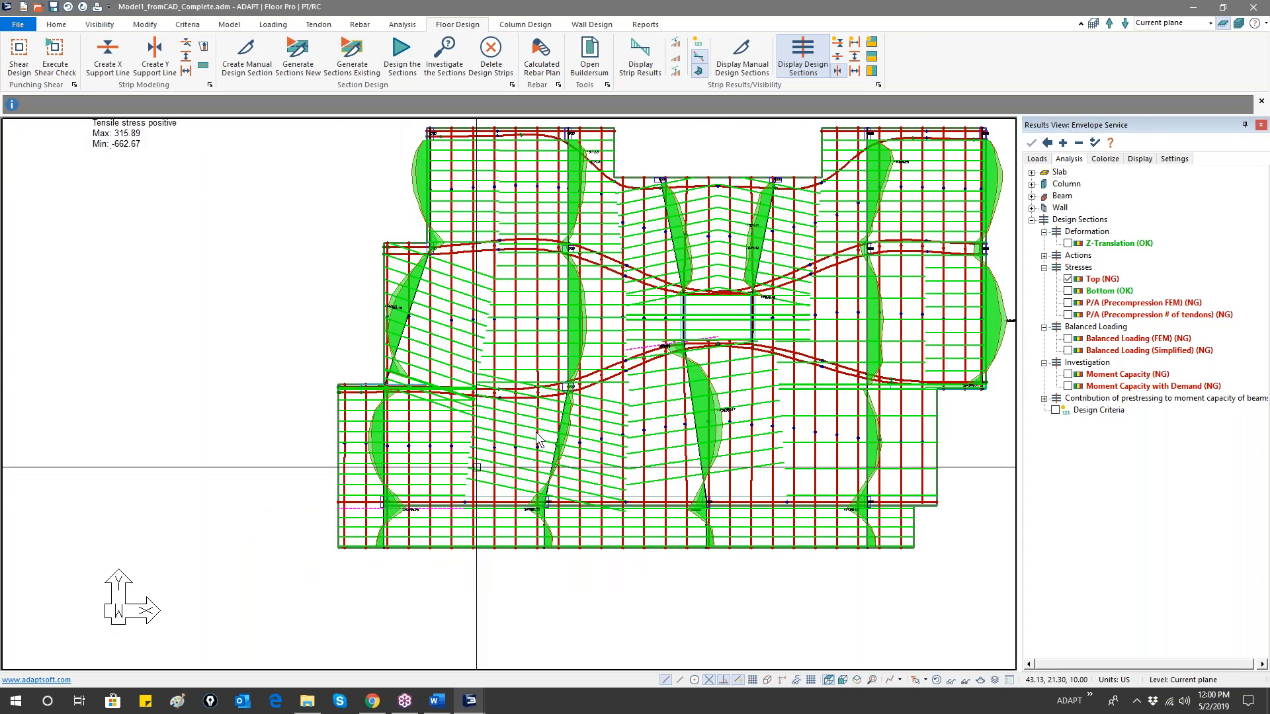
{"action": "scroll", "coordinate": [462, 498], "scroll_direction": "down", "scroll_amount": 3}
{"action": "scroll", "coordinate": [516, 463], "scroll_direction": "up", "scroll_amount": 3}
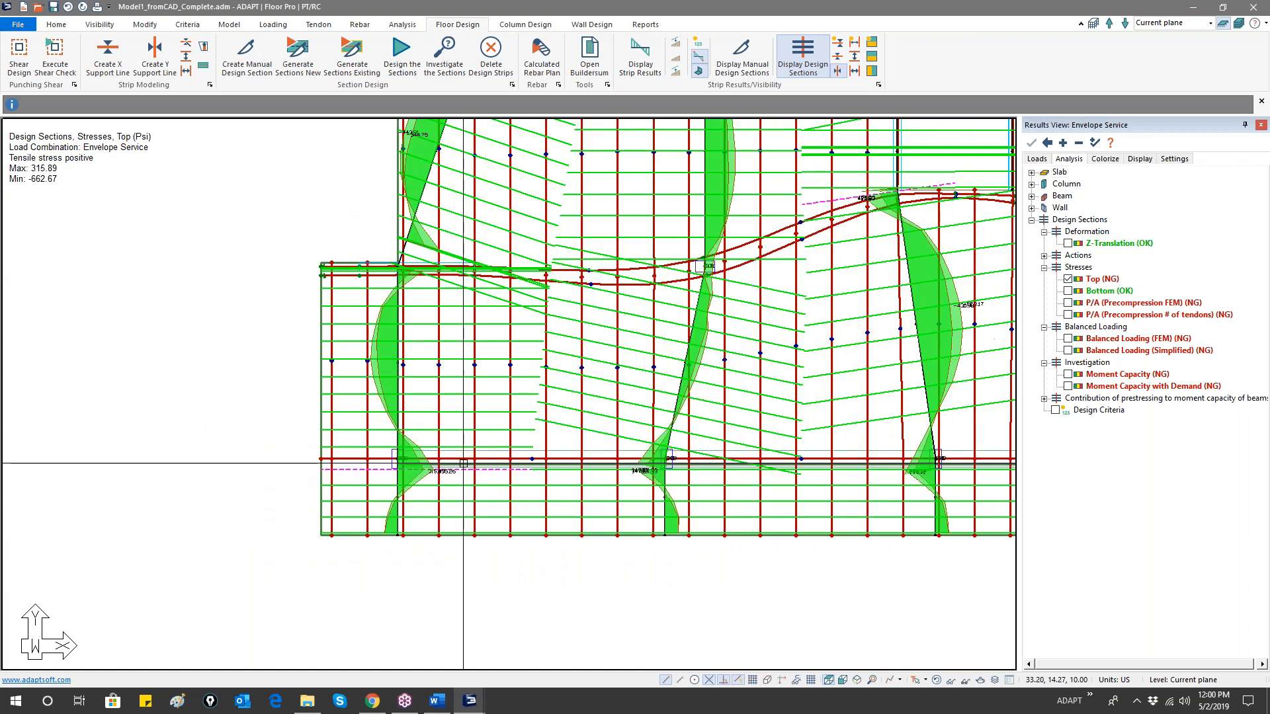
{"action": "scroll", "coordinate": [516, 456], "scroll_direction": "down", "scroll_amount": 2}
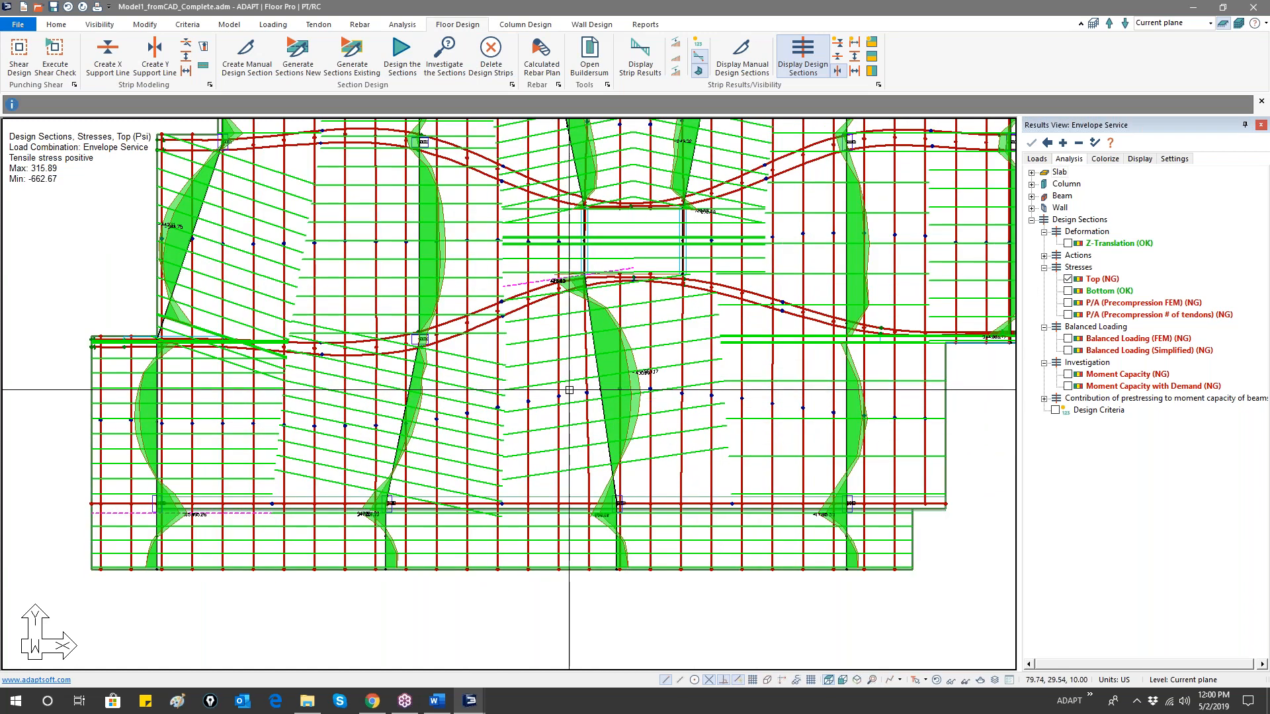
- Display the P/A (Precompression FEM) results and examine the design sections at the central core and the slab's left edge
{"action": "left_click", "coordinate": [318, 25]}
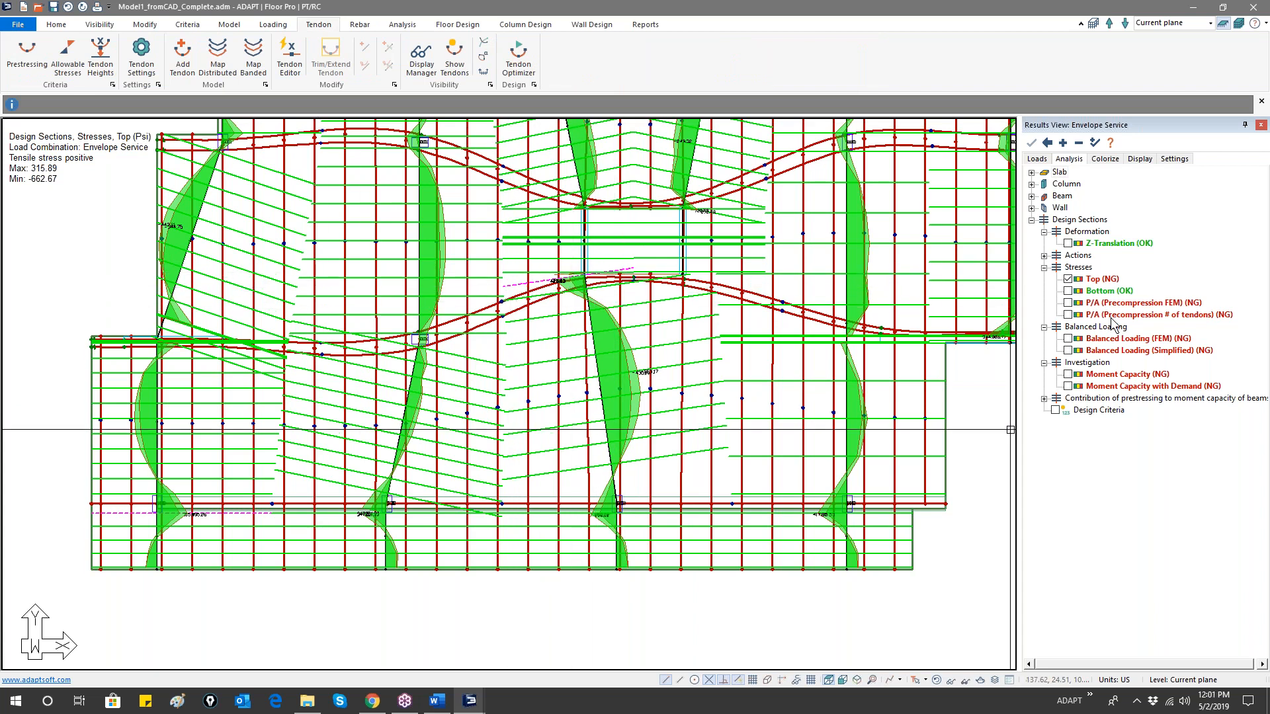
{"action": "left_click", "coordinate": [1067, 303]}
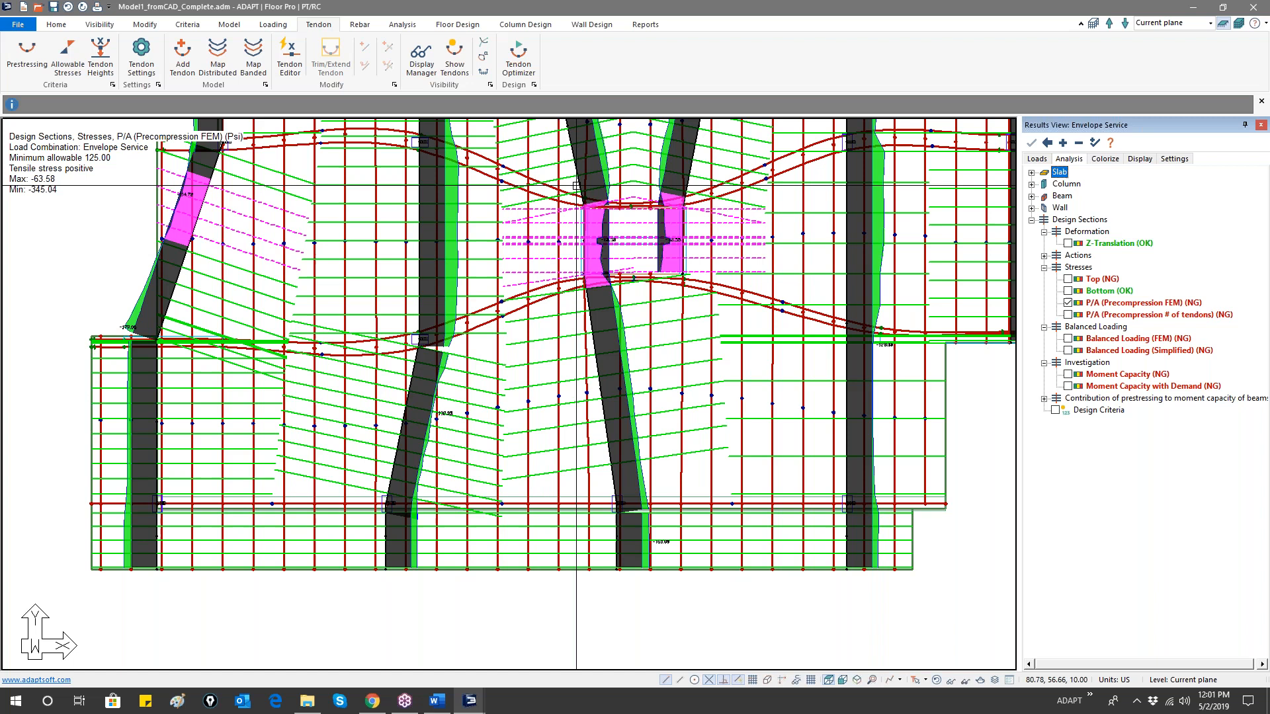
{"action": "middle_click_drag", "start_coordinate": [576, 185], "coordinate": [776, 306]}
{"action": "scroll", "coordinate": [776, 306], "scroll_direction": "up", "scroll_amount": 1}
{"action": "middle_click_drag", "start_coordinate": [949, 484], "coordinate": [711, 368]}
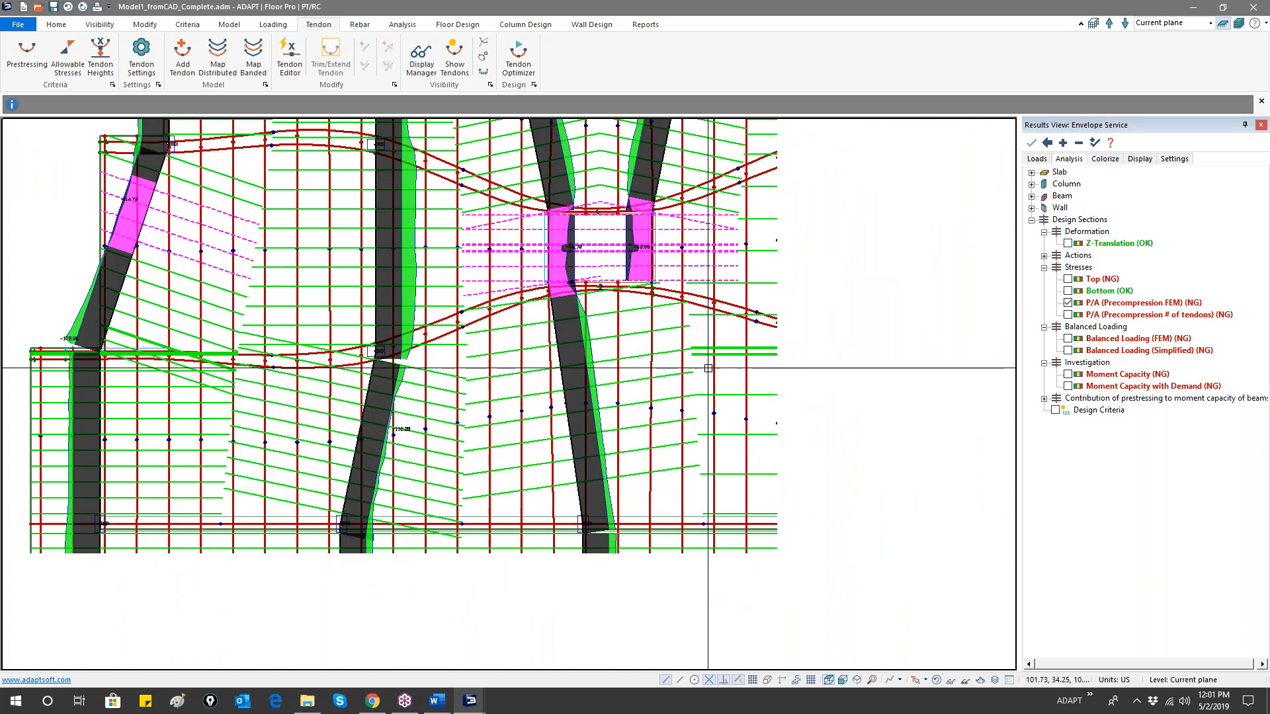
- Return the design section results to Top stresses and review them across the slab plan
{"action": "left_click", "coordinate": [1067, 279]}
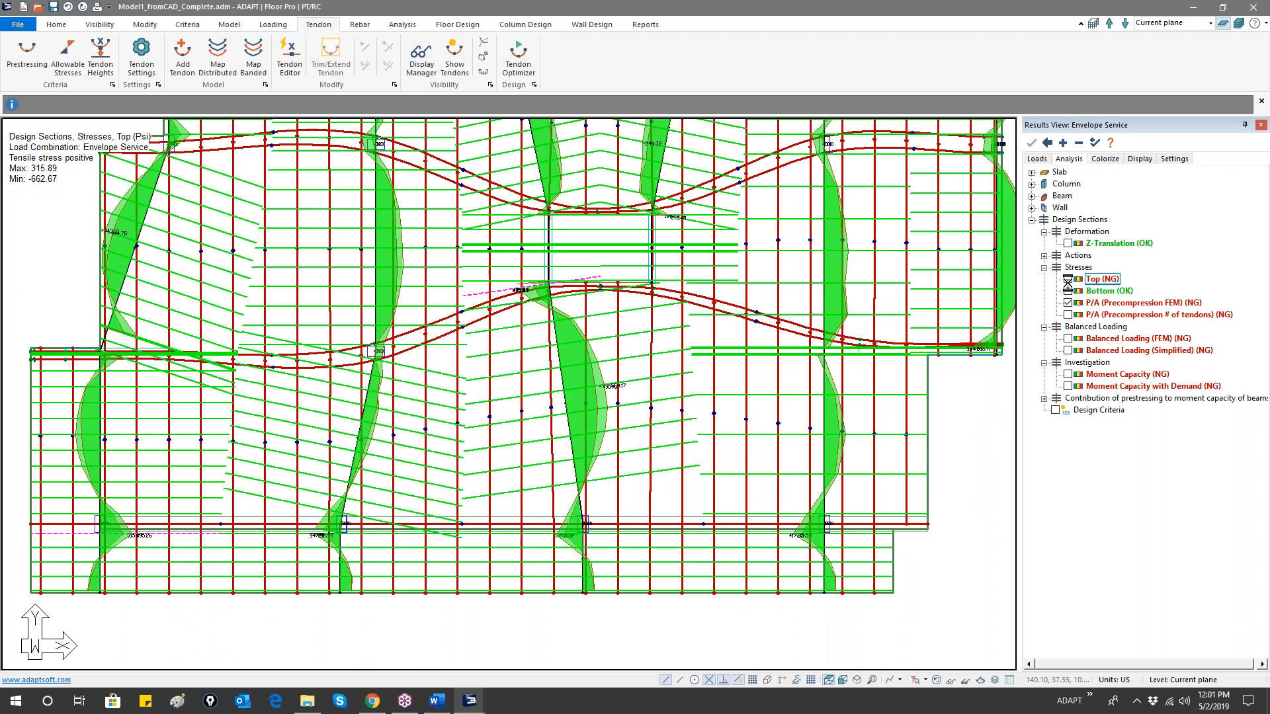
{"action": "middle_click_drag", "start_coordinate": [846, 348], "coordinate": [844, 387]}
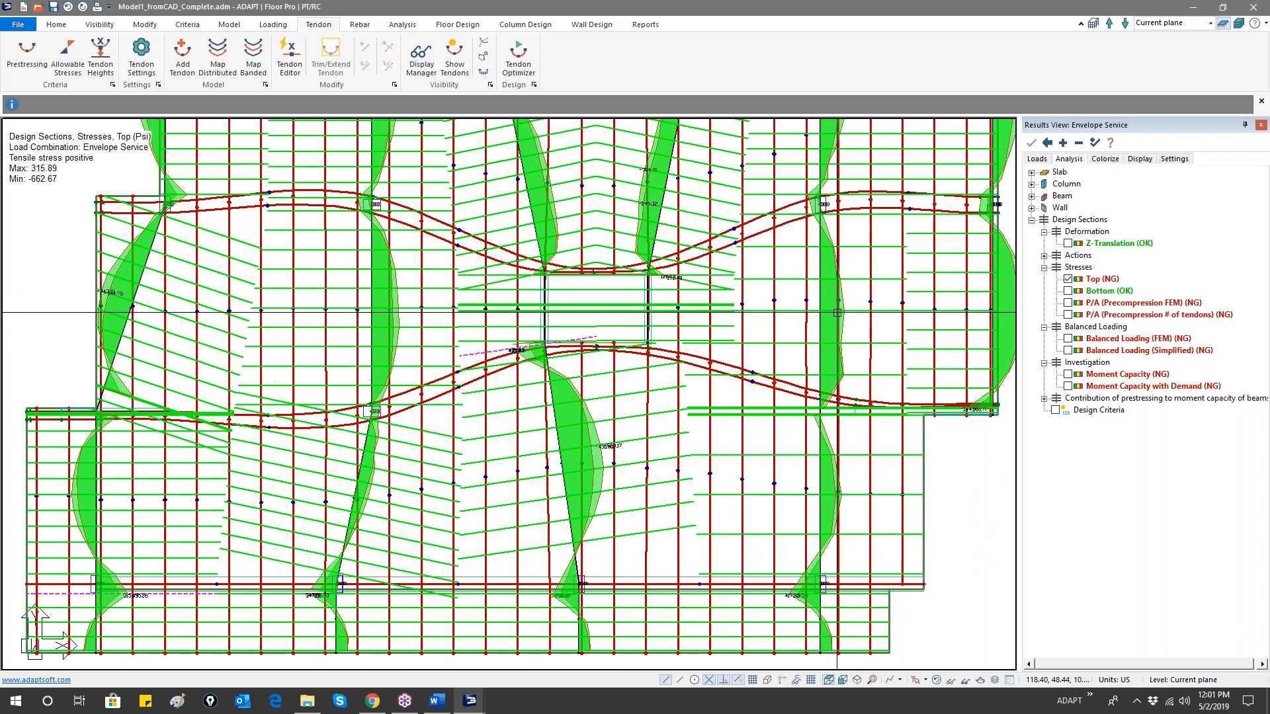
{"action": "scroll", "coordinate": [837, 312], "scroll_direction": "down", "scroll_amount": 1}
{"action": "scroll", "coordinate": [836, 309], "scroll_direction": "down", "scroll_amount": 1}
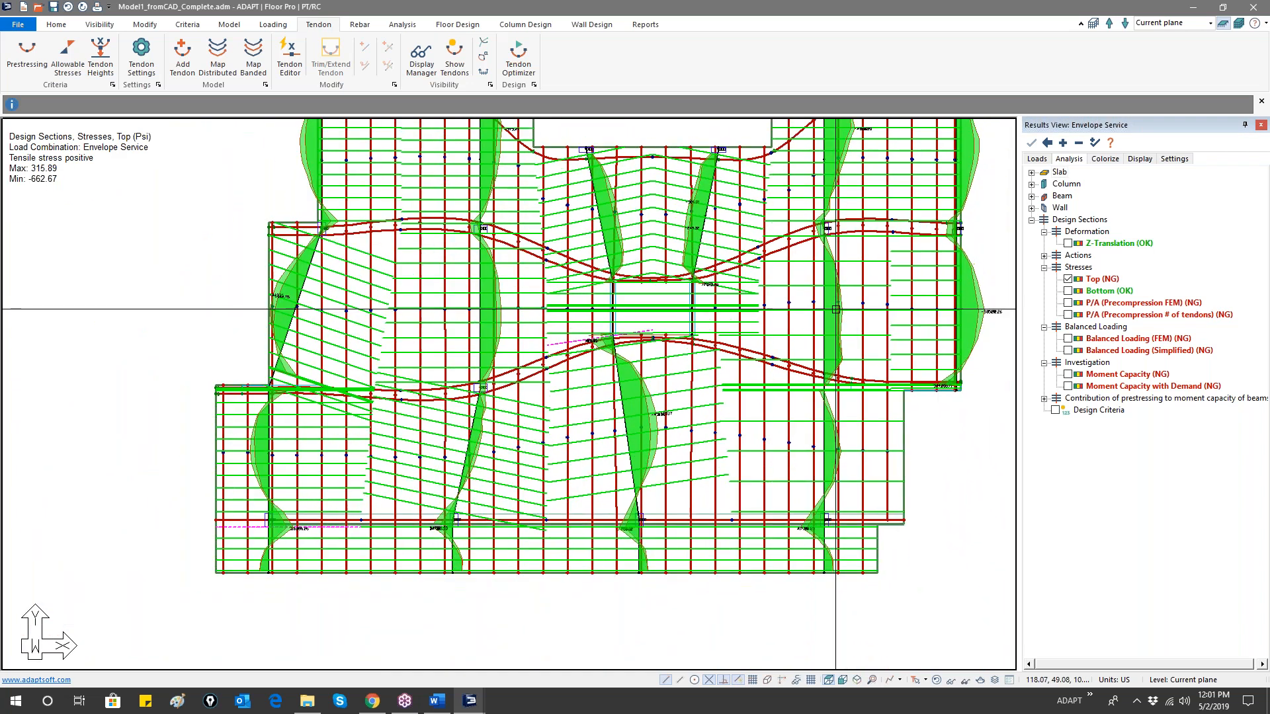
{"action": "middle_click_drag", "start_coordinate": [655, 175], "coordinate": [671, 217]}
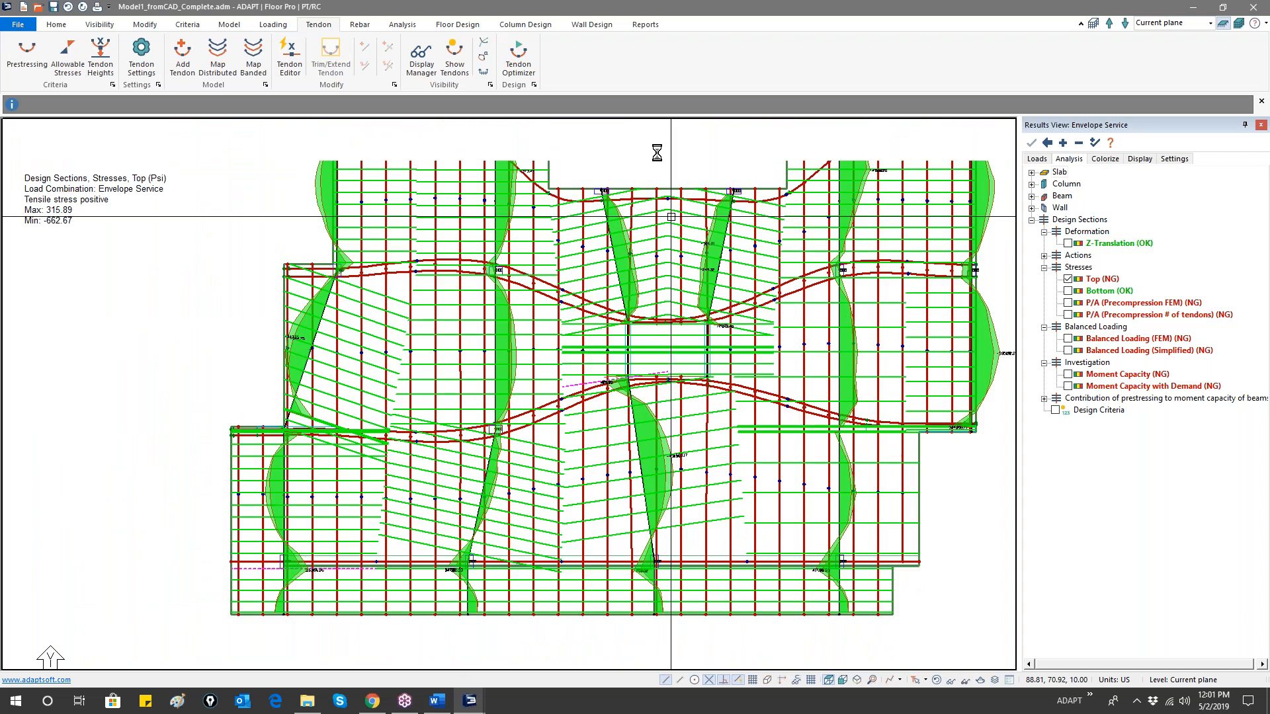
{"action": "scroll", "coordinate": [656, 150], "scroll_direction": "down", "scroll_amount": 1}
- Switch the displayed design sections to the X-direction support lines and review their Top and Bottom stresses
{"action": "left_click", "coordinate": [458, 25]}
{"action": "left_click", "coordinate": [838, 57]}
{"action": "left_click", "coordinate": [838, 71]}
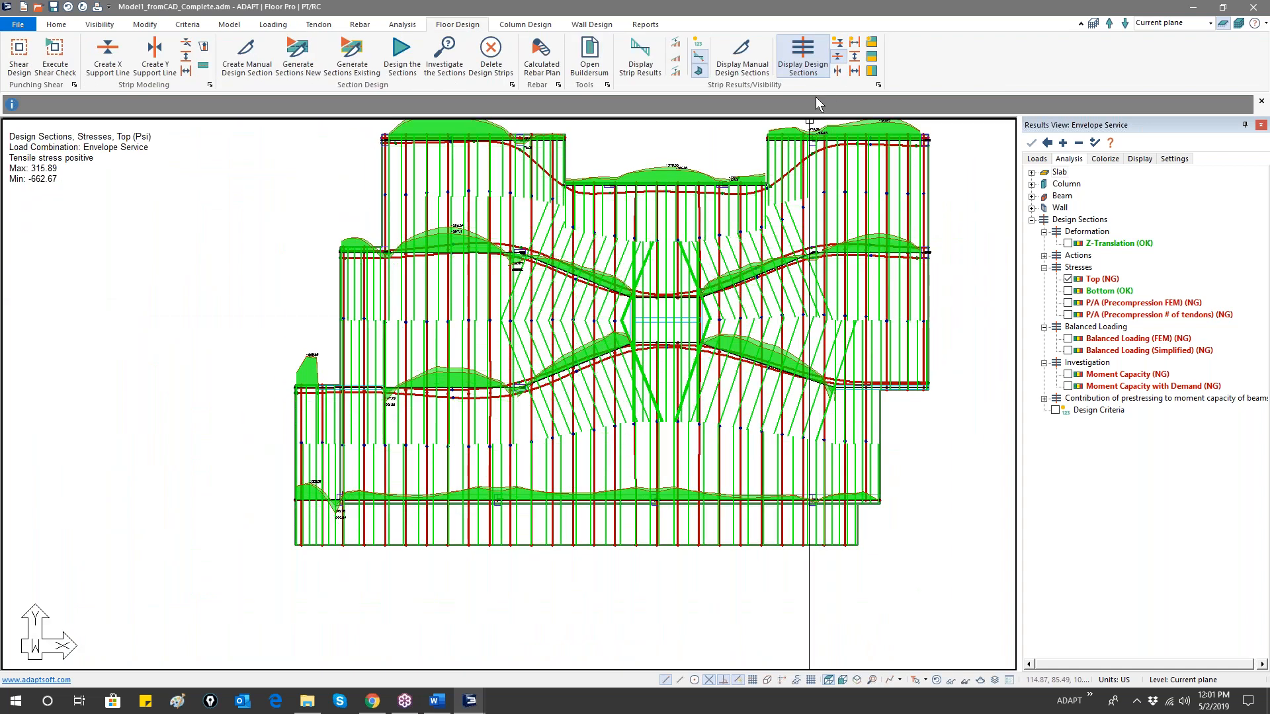
{"action": "left_click", "coordinate": [837, 73]}
{"action": "left_click", "coordinate": [839, 45]}
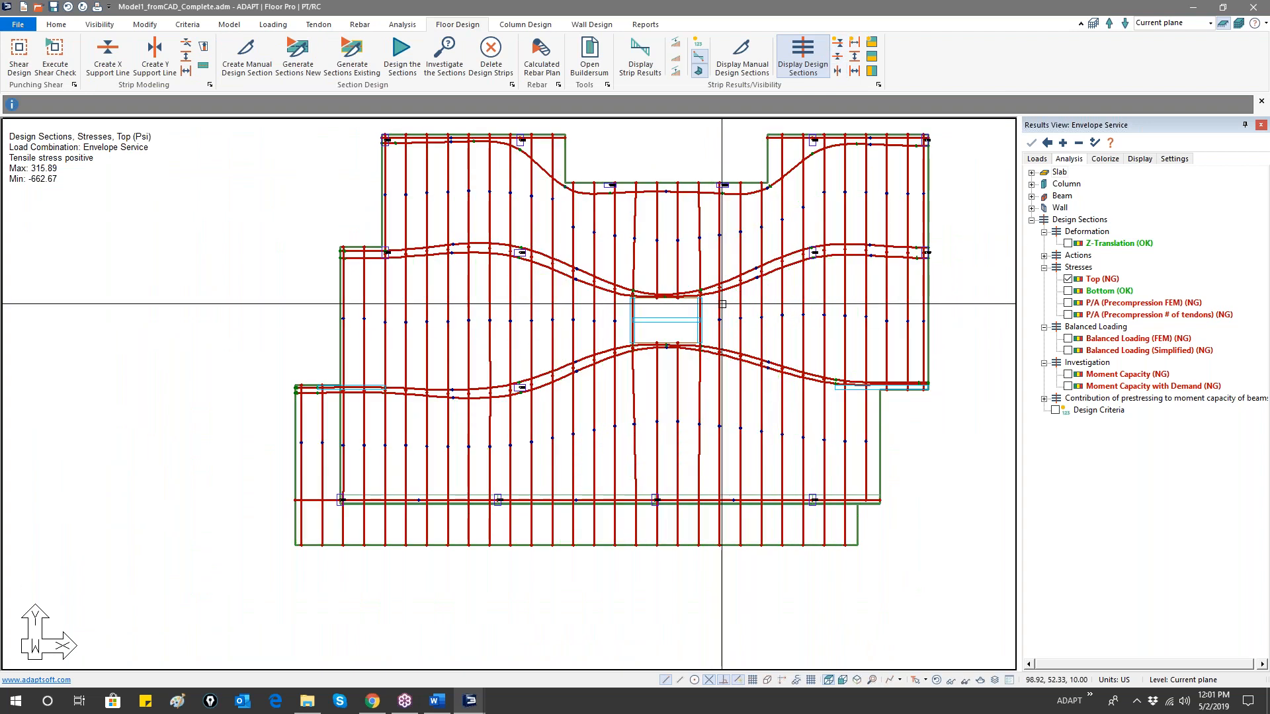
{"action": "left_click", "coordinate": [838, 58]}
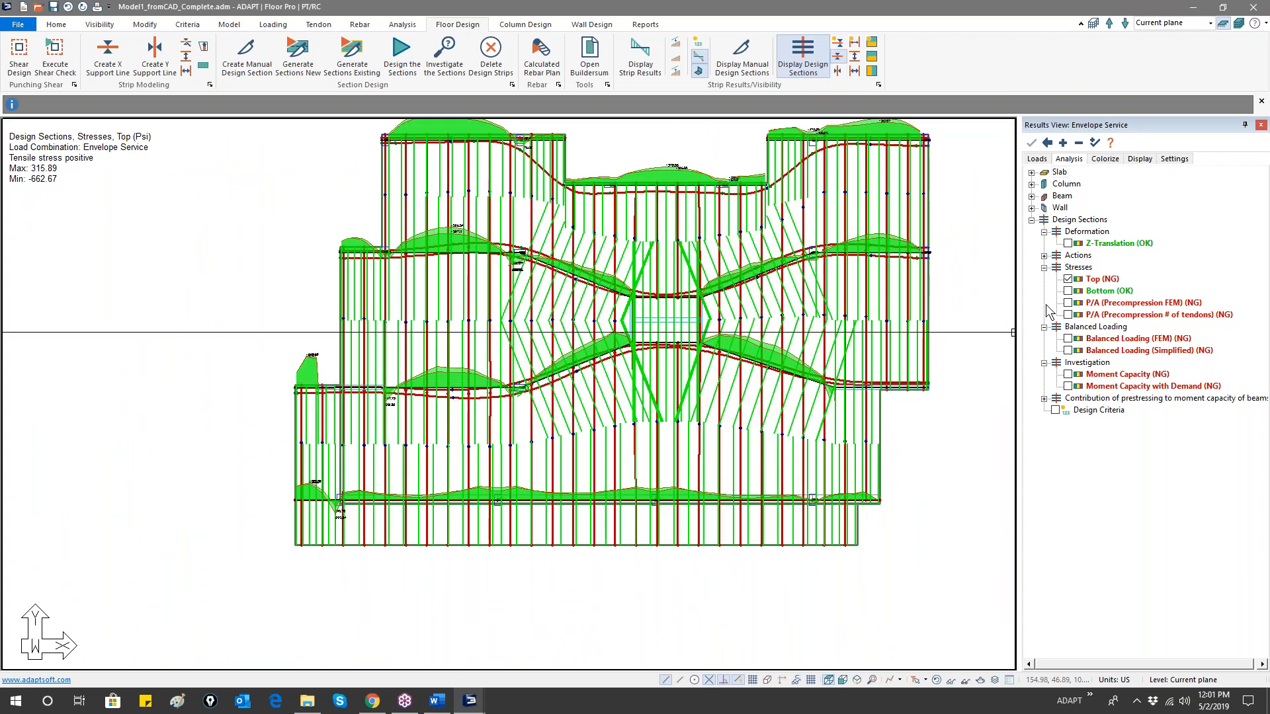
{"action": "left_click", "coordinate": [1103, 291]}
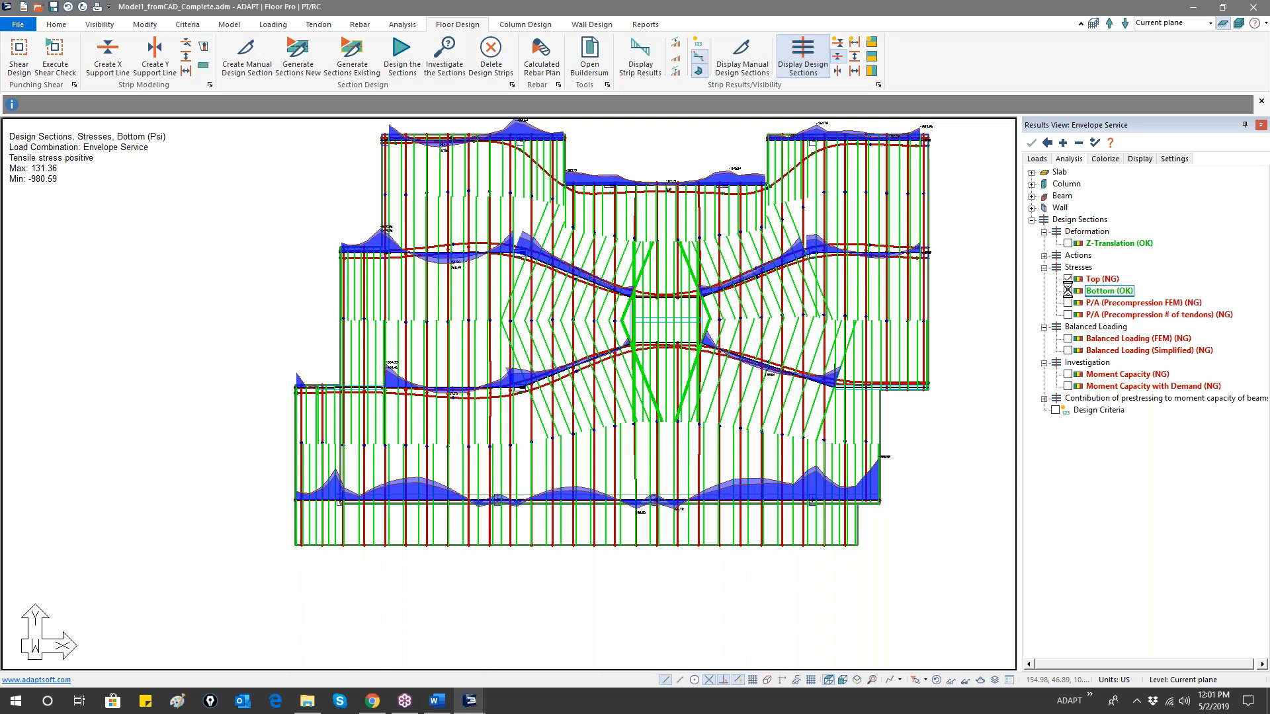
- Show the Top stresses for the Y-direction design sections and examine the section at the slab's lower-left column
{"action": "left_click", "coordinate": [1070, 284]}
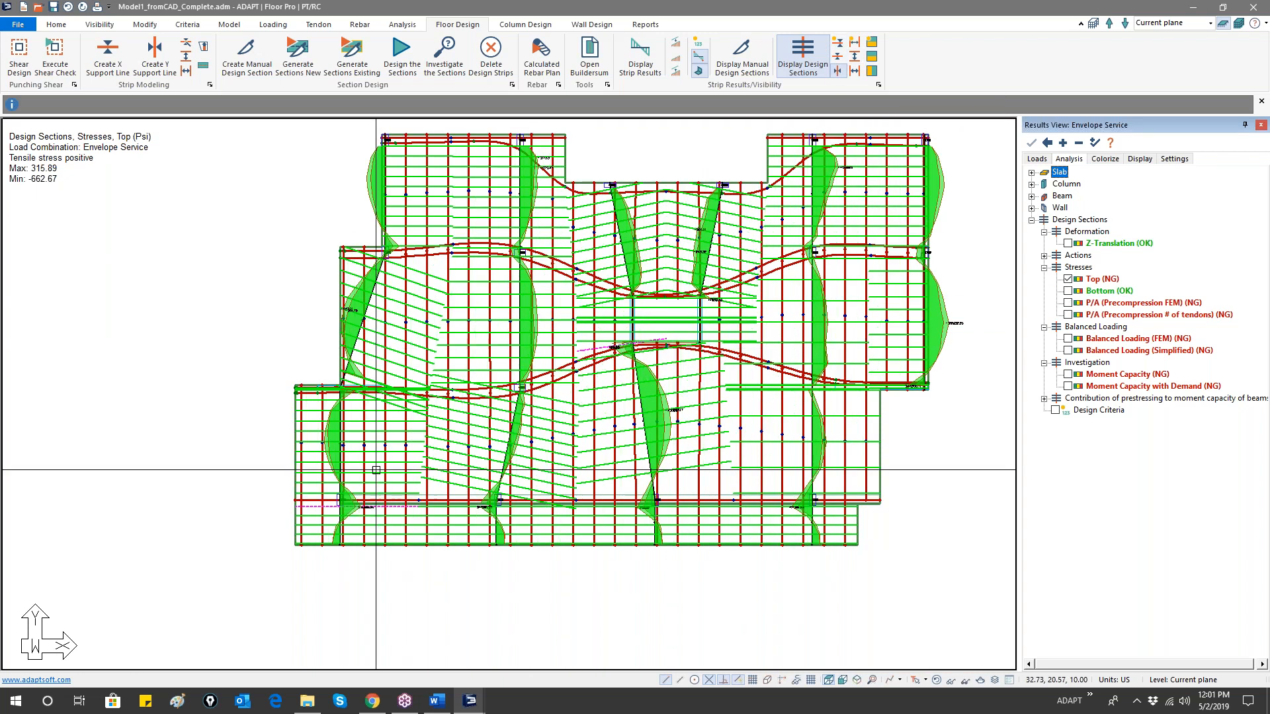
{"action": "scroll", "coordinate": [450, 502], "scroll_direction": "up", "scroll_amount": 5}
{"action": "scroll", "coordinate": [450, 503], "scroll_direction": "up", "scroll_amount": 1}
{"action": "middle_click_drag", "start_coordinate": [533, 465], "coordinate": [640, 417]}
{"action": "scroll", "coordinate": [586, 384], "scroll_direction": "down", "scroll_amount": 4}
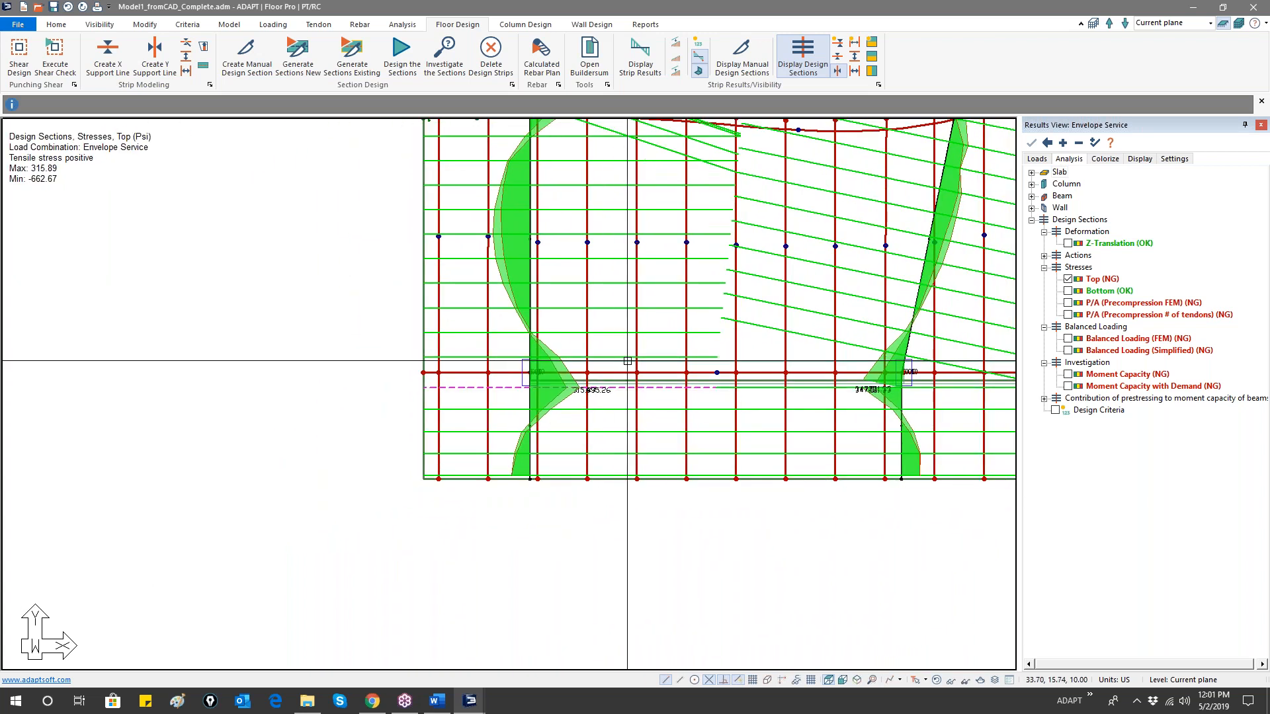
{"action": "middle_click_drag", "start_coordinate": [670, 356], "coordinate": [563, 445]}
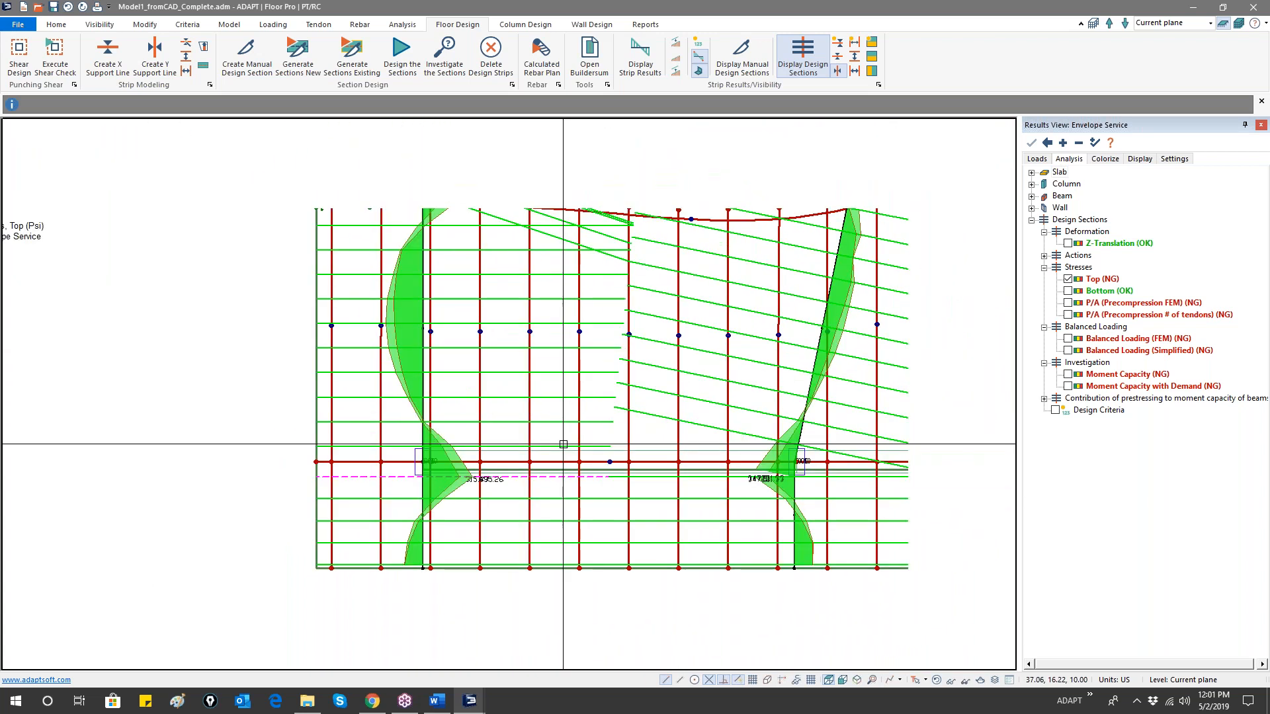
{"action": "scroll", "coordinate": [563, 444], "scroll_direction": "down", "scroll_amount": 1}
{"action": "scroll", "coordinate": [559, 440], "scroll_direction": "down", "scroll_amount": 1}
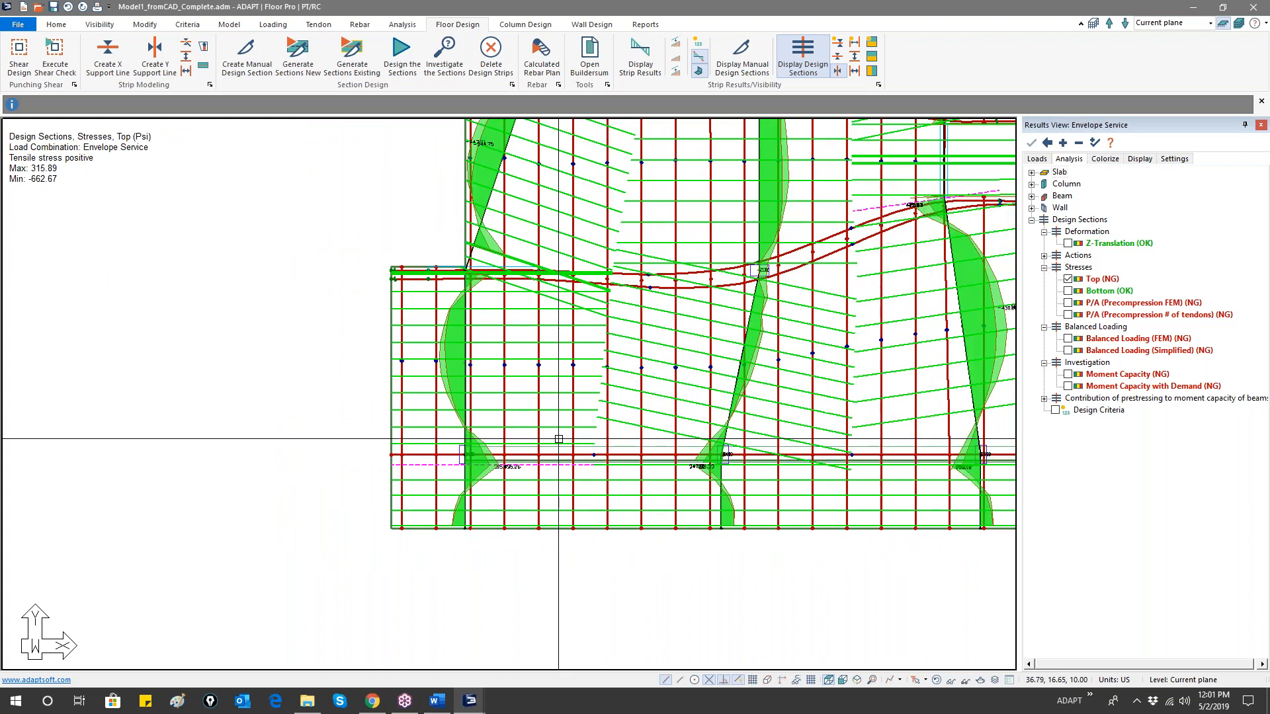
- Inspect the Top stresses around the central core, briefly selecting the support line on the core's right side
{"action": "middle_click_drag", "start_coordinate": [930, 282], "coordinate": [578, 371]}
{"action": "scroll", "coordinate": [580, 372], "scroll_direction": "up", "scroll_amount": 2}
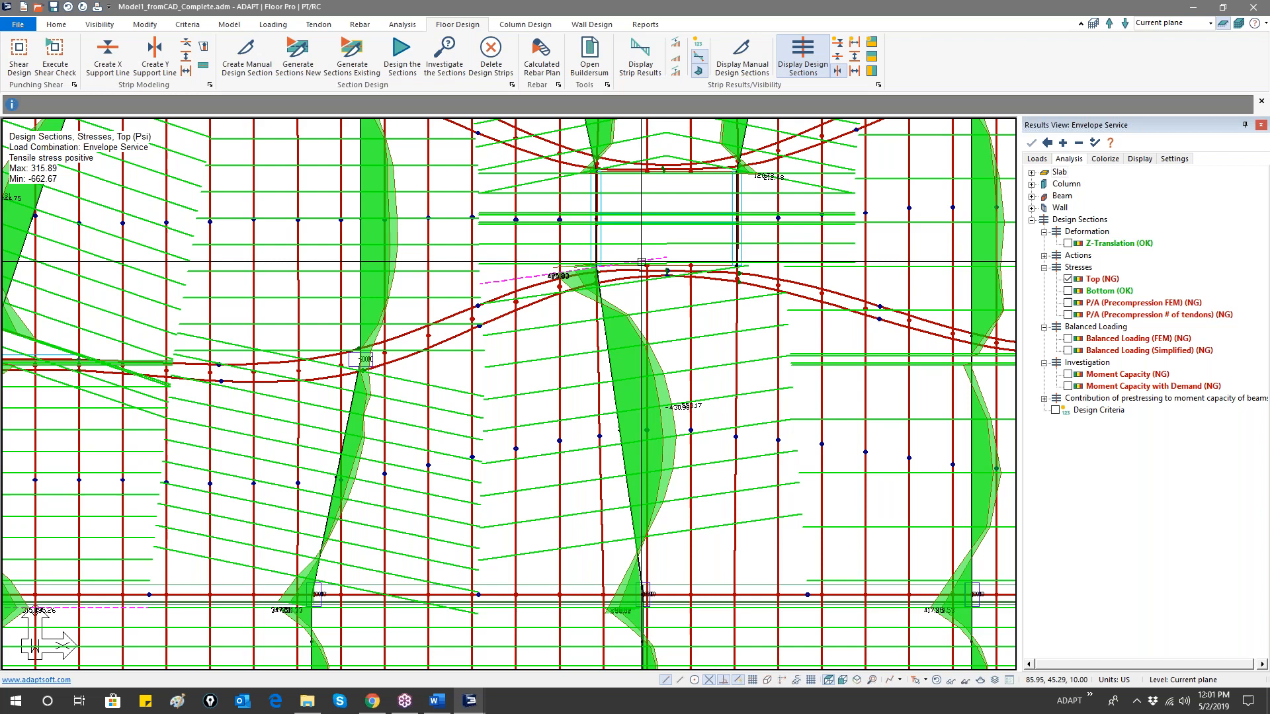
{"action": "left_click", "coordinate": [761, 264]}
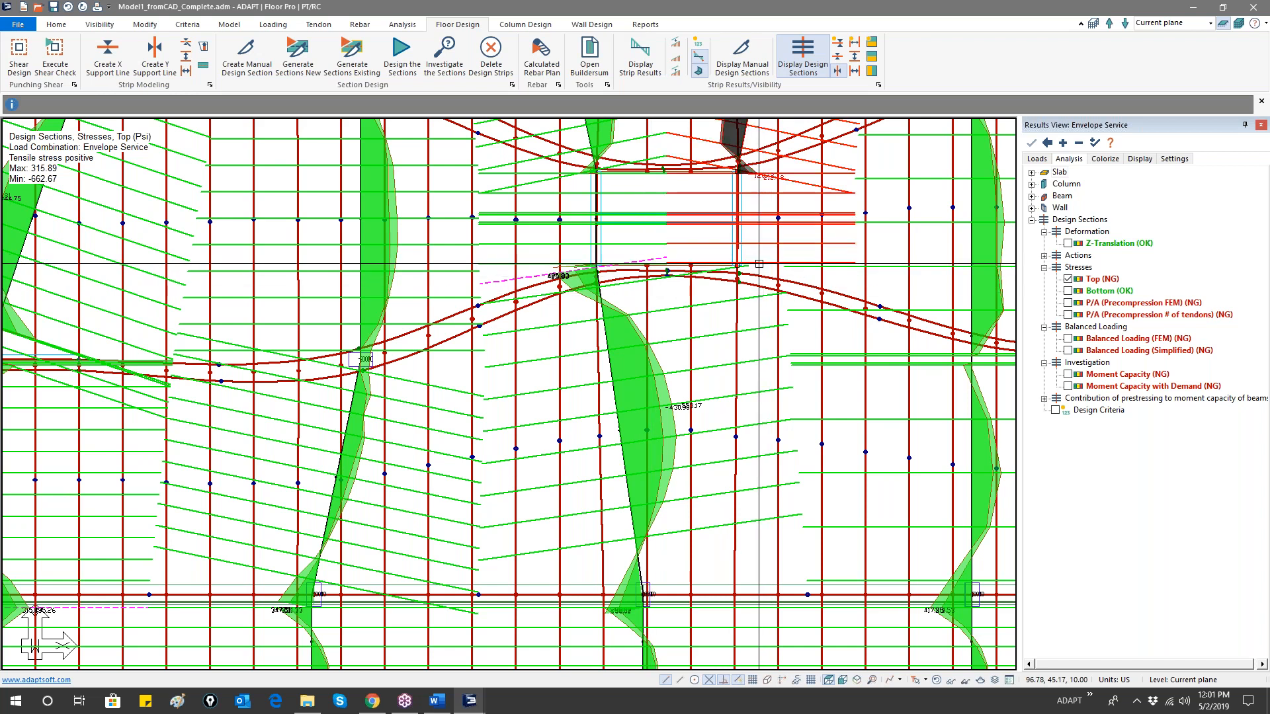
{"action": "key", "text": "Escape"}
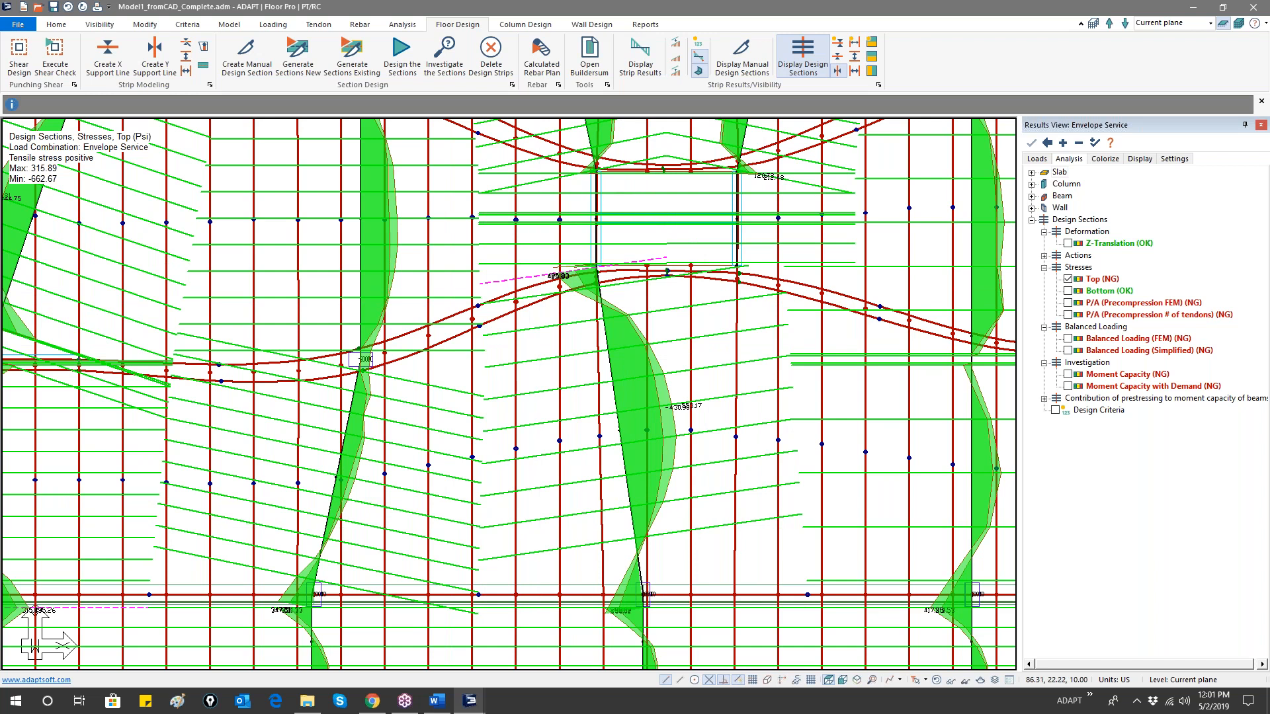
{"action": "scroll", "coordinate": [639, 422], "scroll_direction": "down", "scroll_amount": 2}
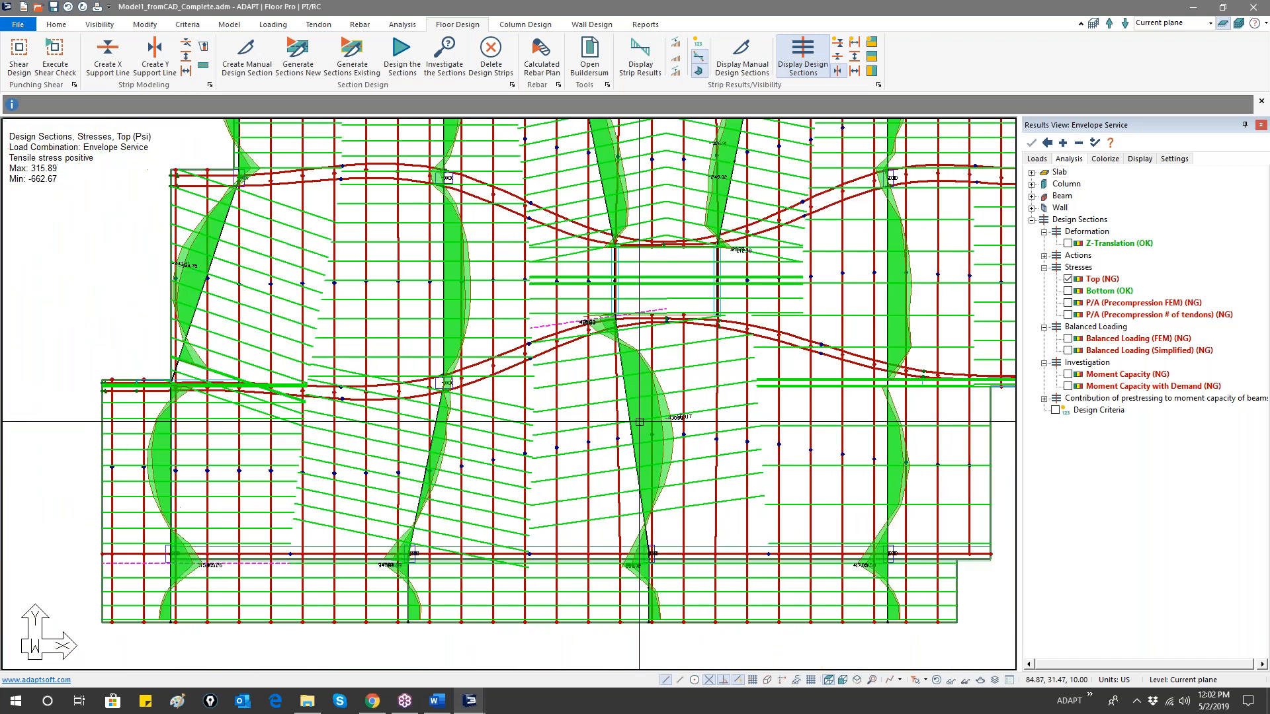
{"action": "middle_click_drag", "start_coordinate": [620, 400], "coordinate": [637, 400]}
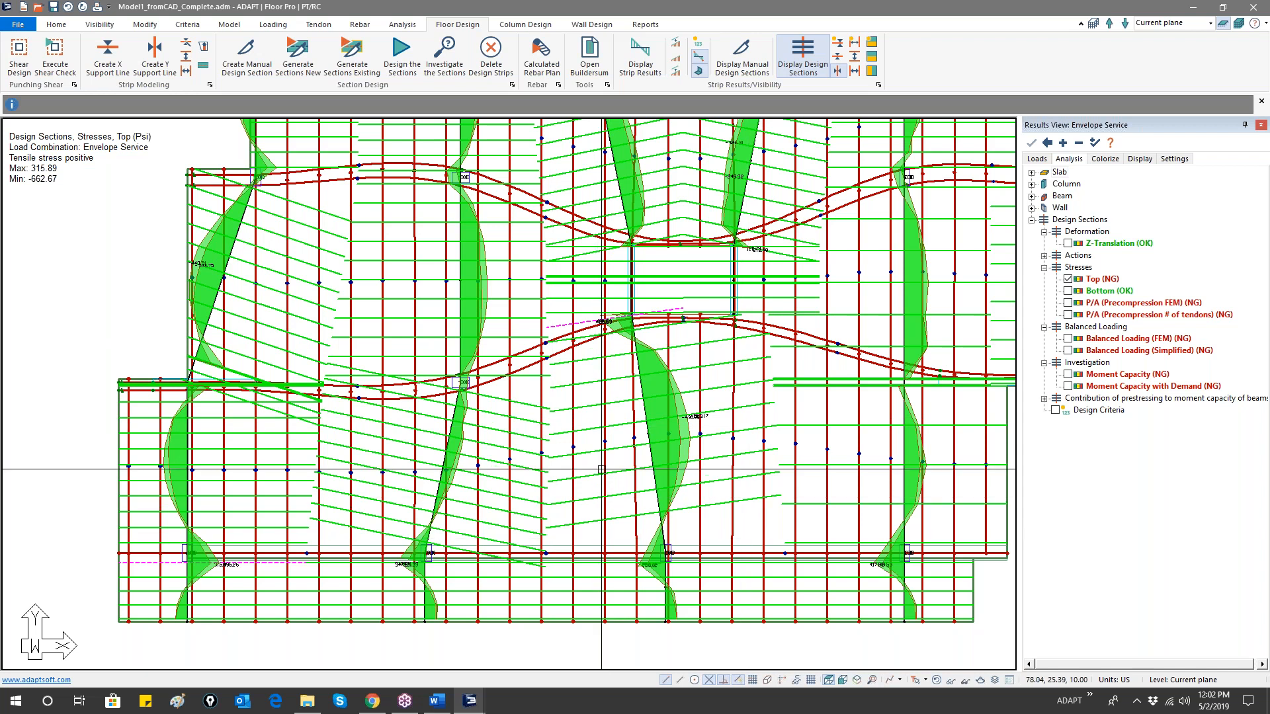
{"action": "scroll", "coordinate": [601, 466], "scroll_direction": "down", "scroll_amount": 1}
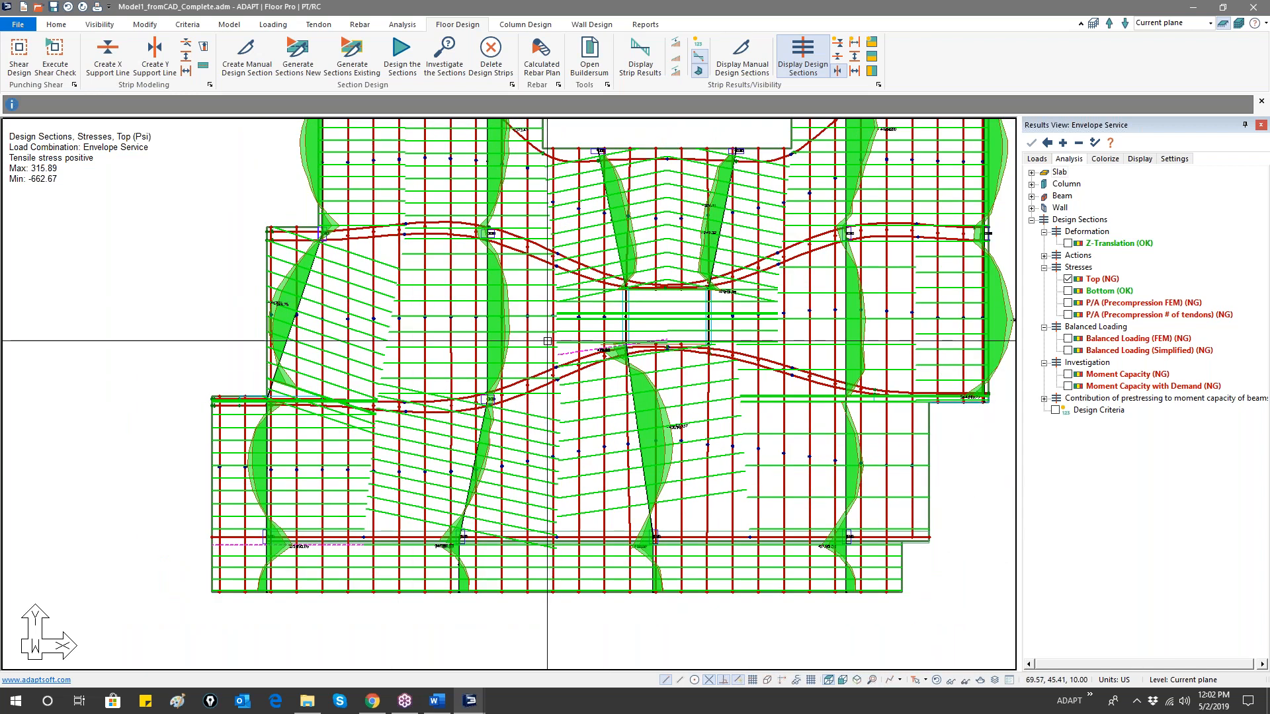
{"action": "mouse_move", "coordinate": [587, 390]}
{"action": "middle_mouse_down"}
{"action": "mouse_move", "coordinate": [593, 408]}
{"action": "mouse_move", "coordinate": [576, 412]}
{"action": "middle_mouse_up"}
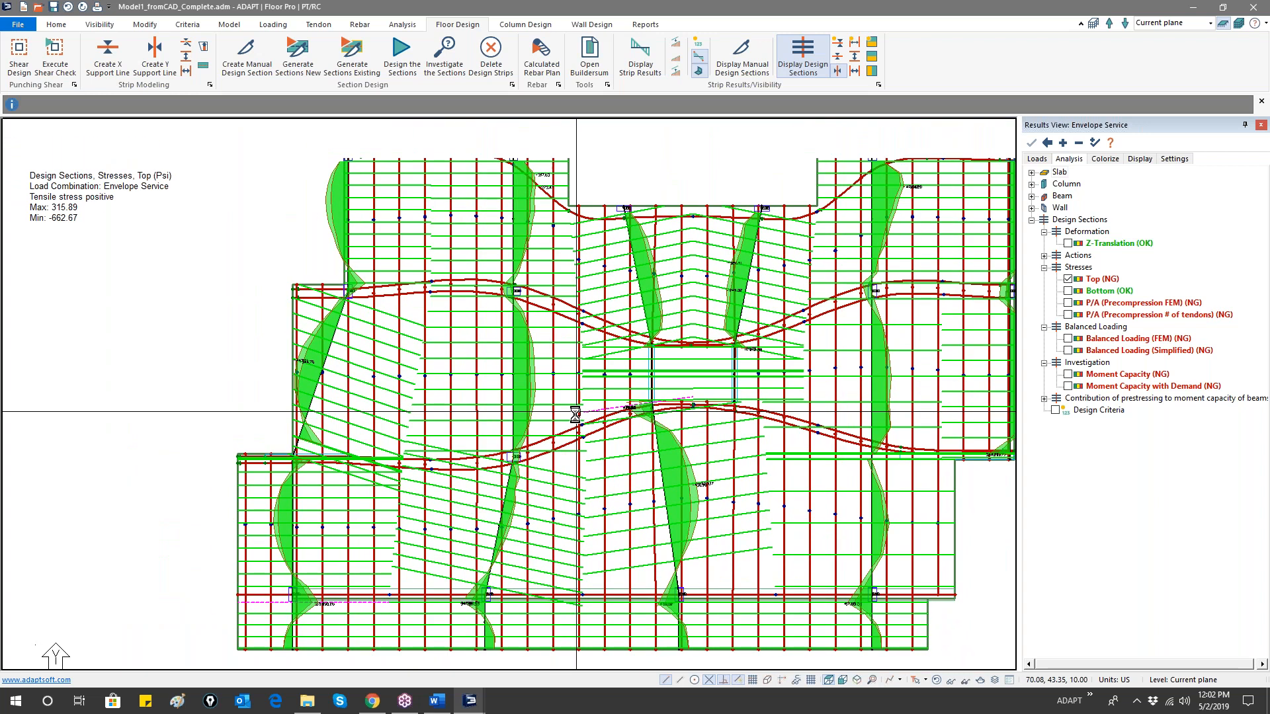
- Compare the P/A (Precompression FEM) results with the P/A (Precompression # of tendons) results across the slab
{"action": "left_click", "coordinate": [1068, 303]}
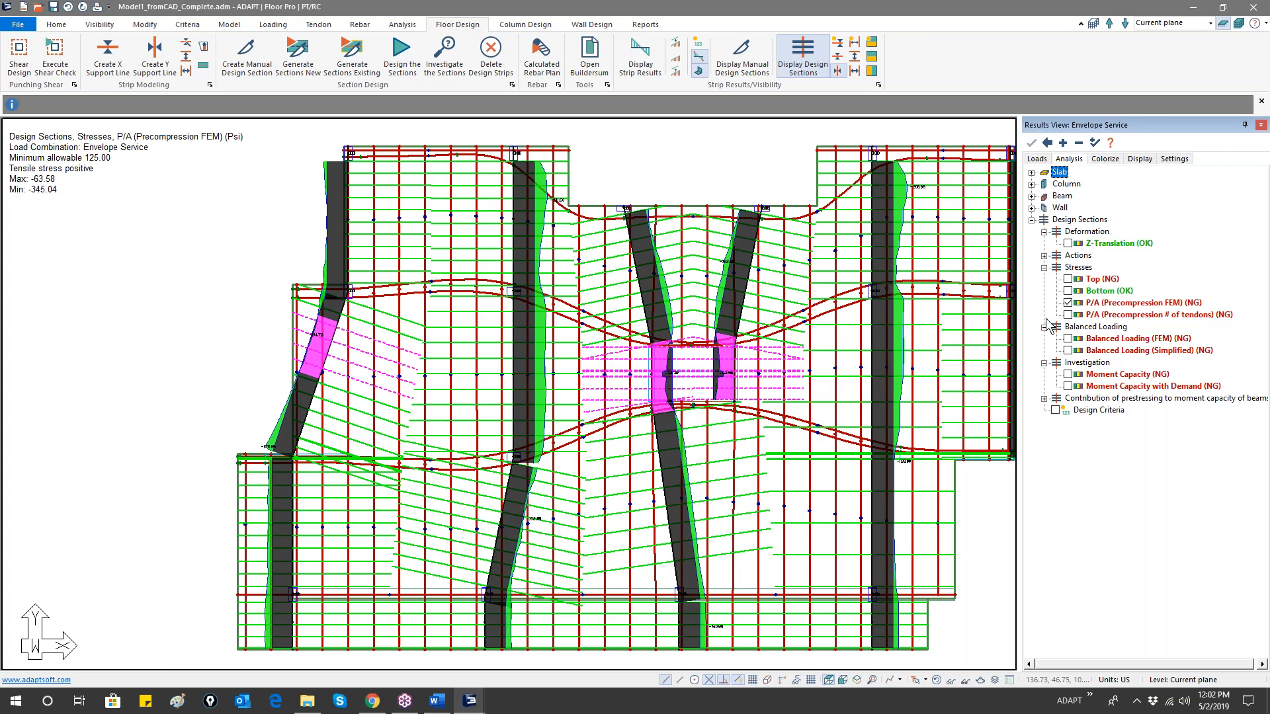
{"action": "middle_click_drag", "start_coordinate": [615, 378], "coordinate": [707, 381]}
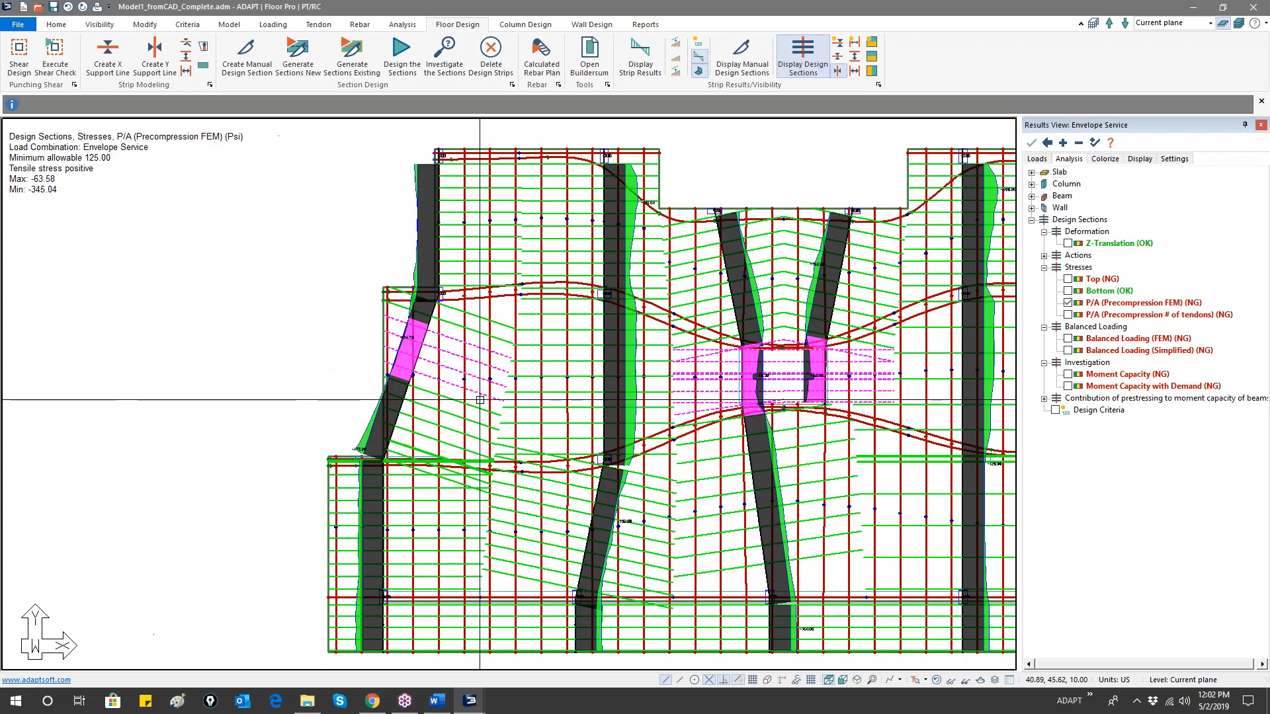
{"action": "middle_click_drag", "start_coordinate": [480, 400], "coordinate": [436, 387]}
{"action": "middle_click_drag", "start_coordinate": [902, 351], "coordinate": [801, 320]}
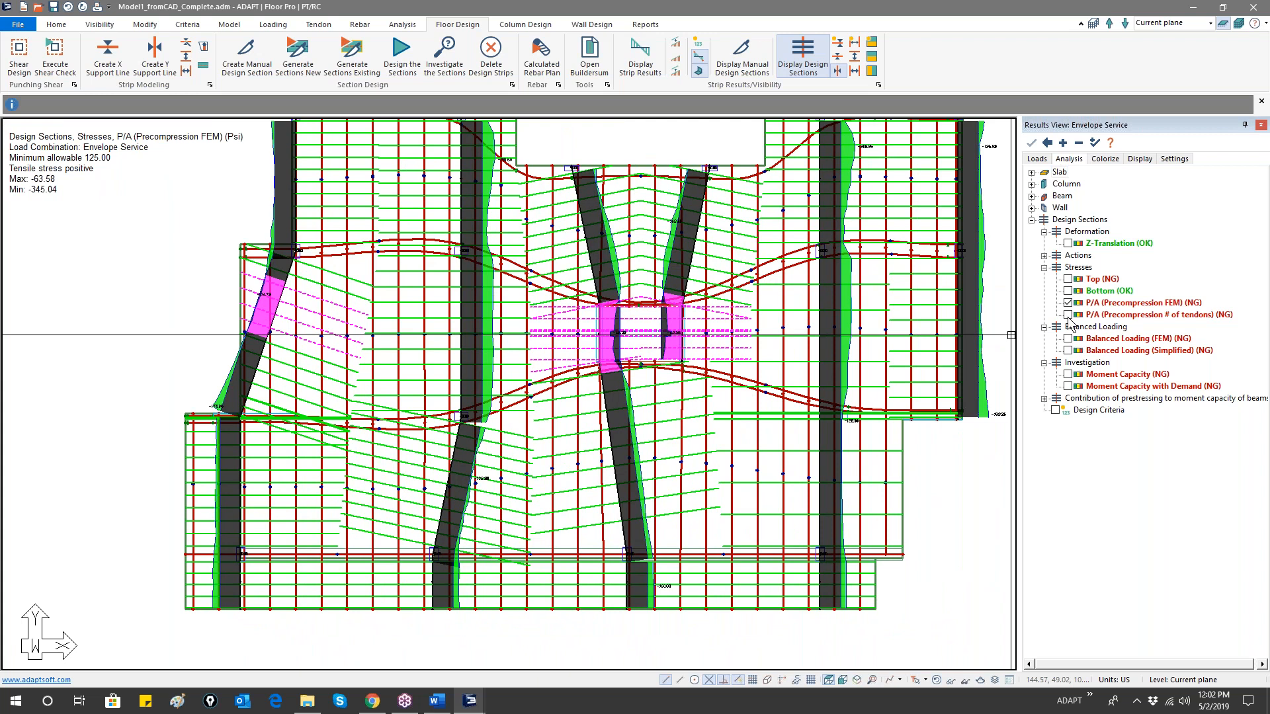
{"action": "left_click", "coordinate": [1067, 315]}
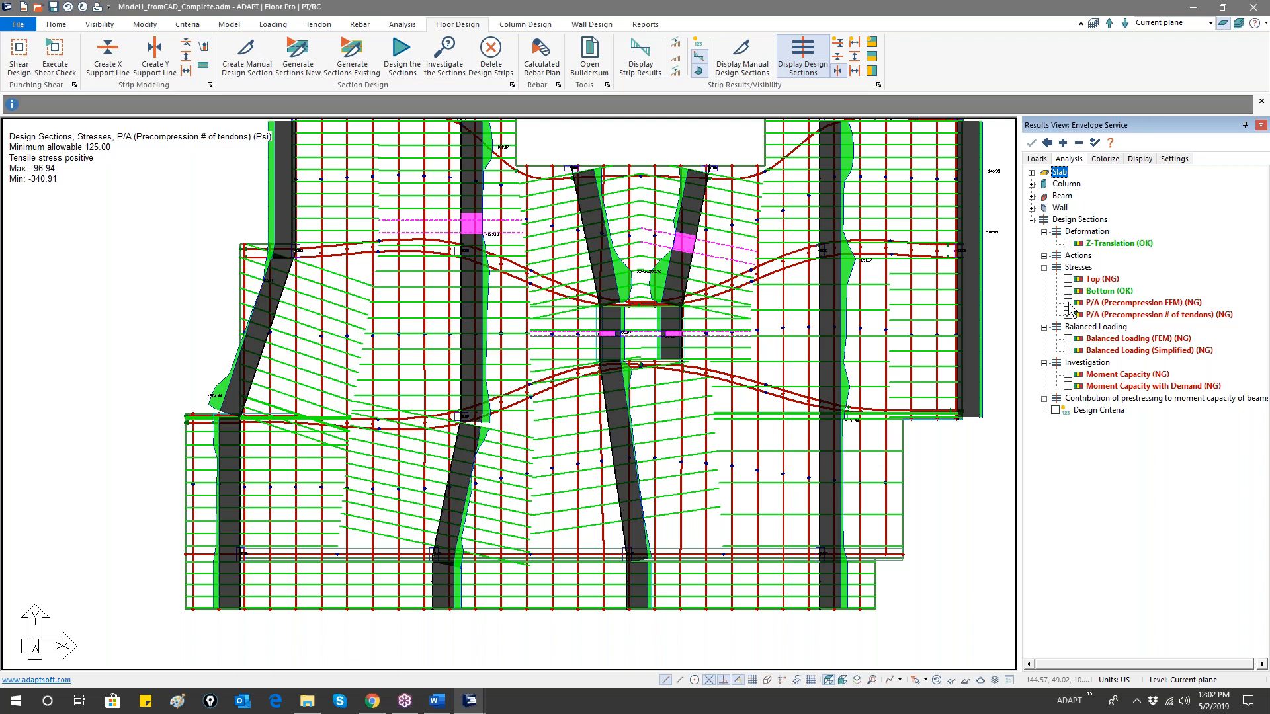
{"action": "left_click", "coordinate": [1068, 303]}
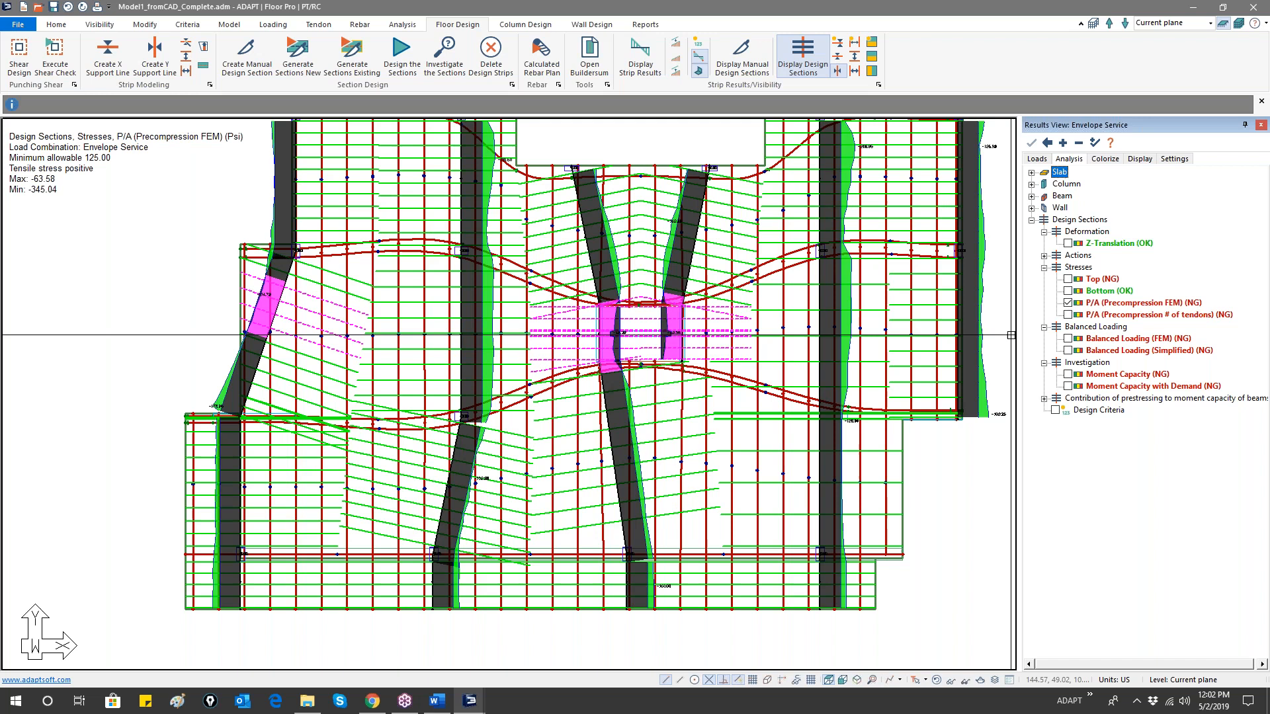
- Recheck the Top stresses just below the central core and switch back to the P/A (Precompression FEM) results
{"action": "left_click", "coordinate": [1068, 279]}
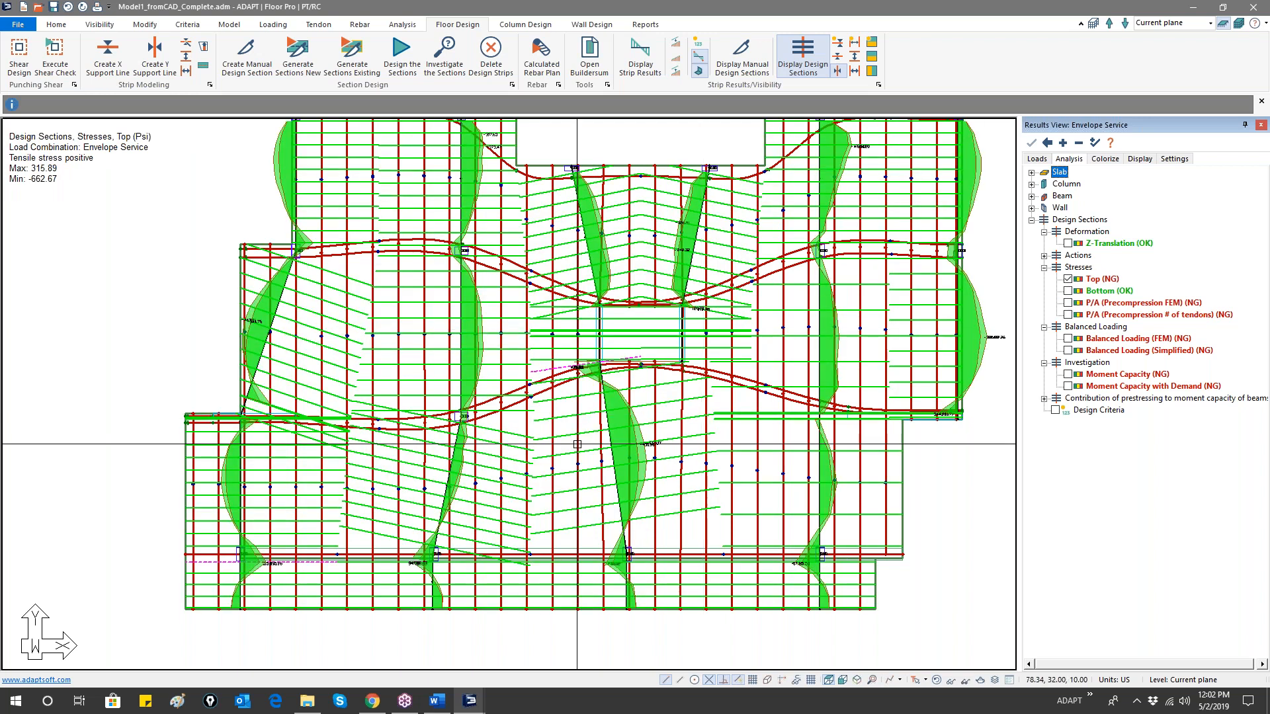
{"action": "scroll", "coordinate": [570, 428], "scroll_direction": "up", "scroll_amount": 2}
{"action": "scroll", "coordinate": [628, 429], "scroll_direction": "up", "scroll_amount": 3}
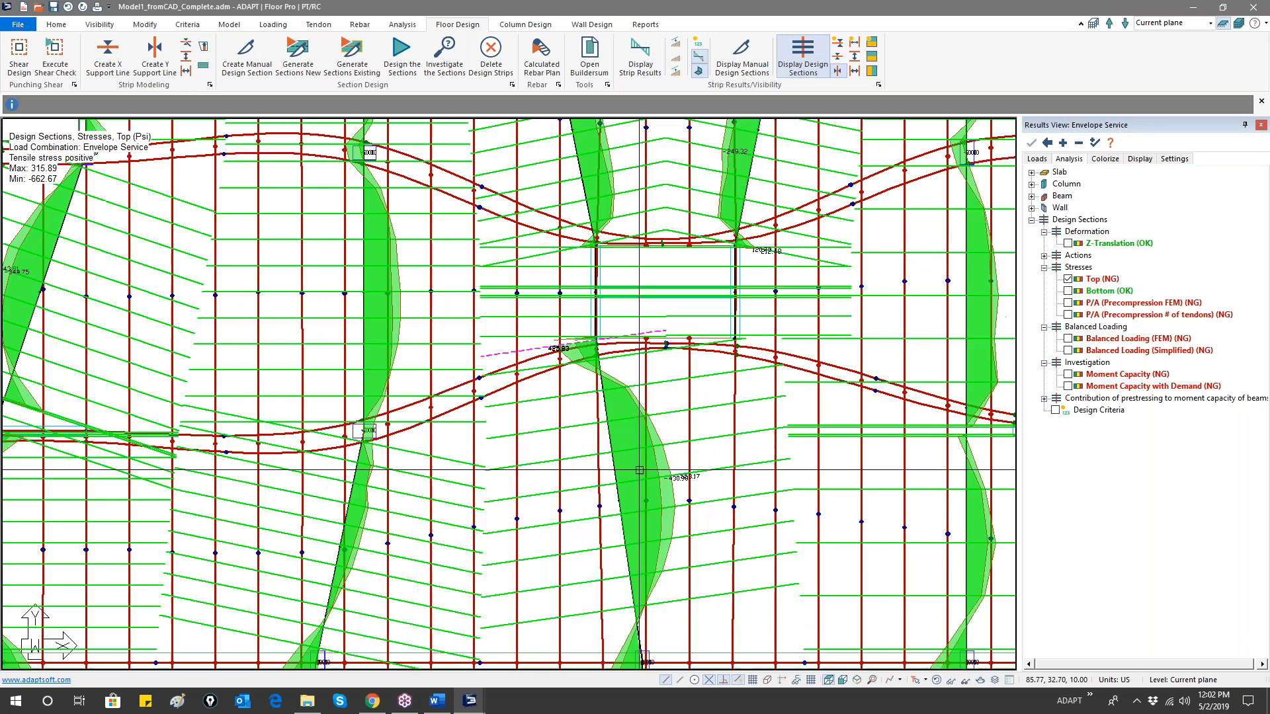
{"action": "left_click", "coordinate": [1068, 303]}
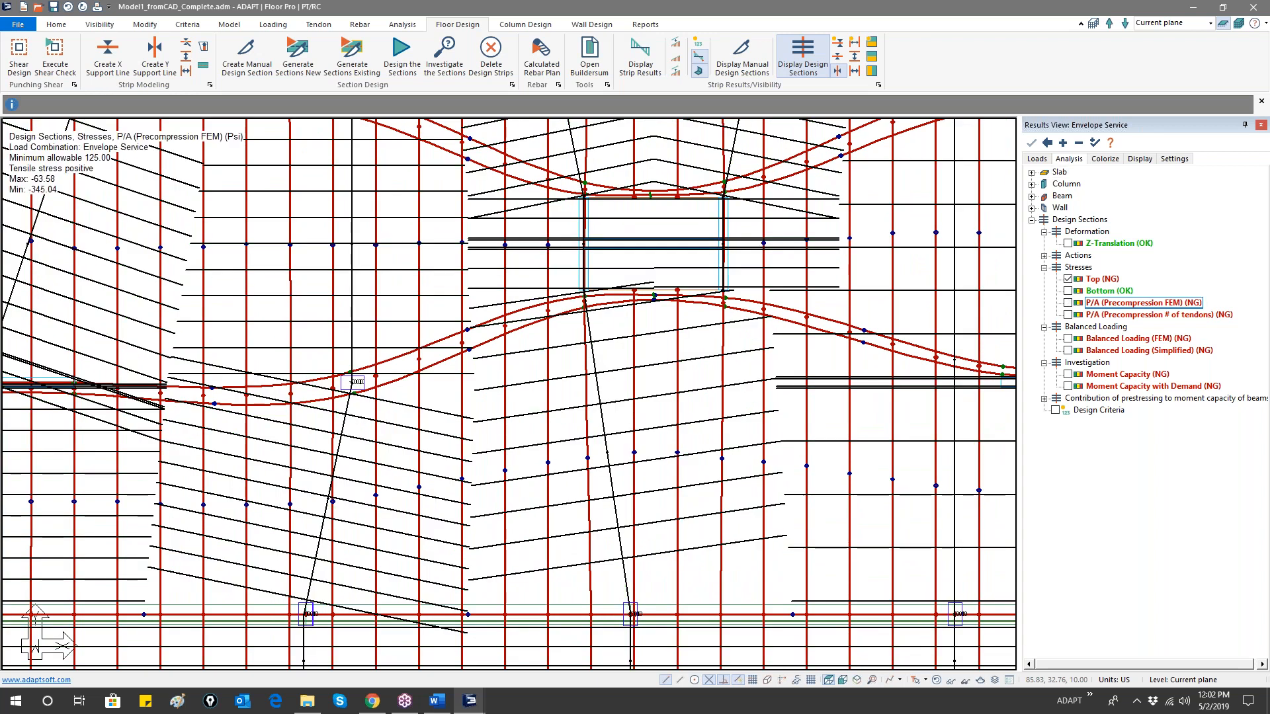
- Compare the Top stresses with the P/A (Precompression FEM) results around the central core, ending on the Top stresses
{"action": "left_click", "coordinate": [1068, 279]}
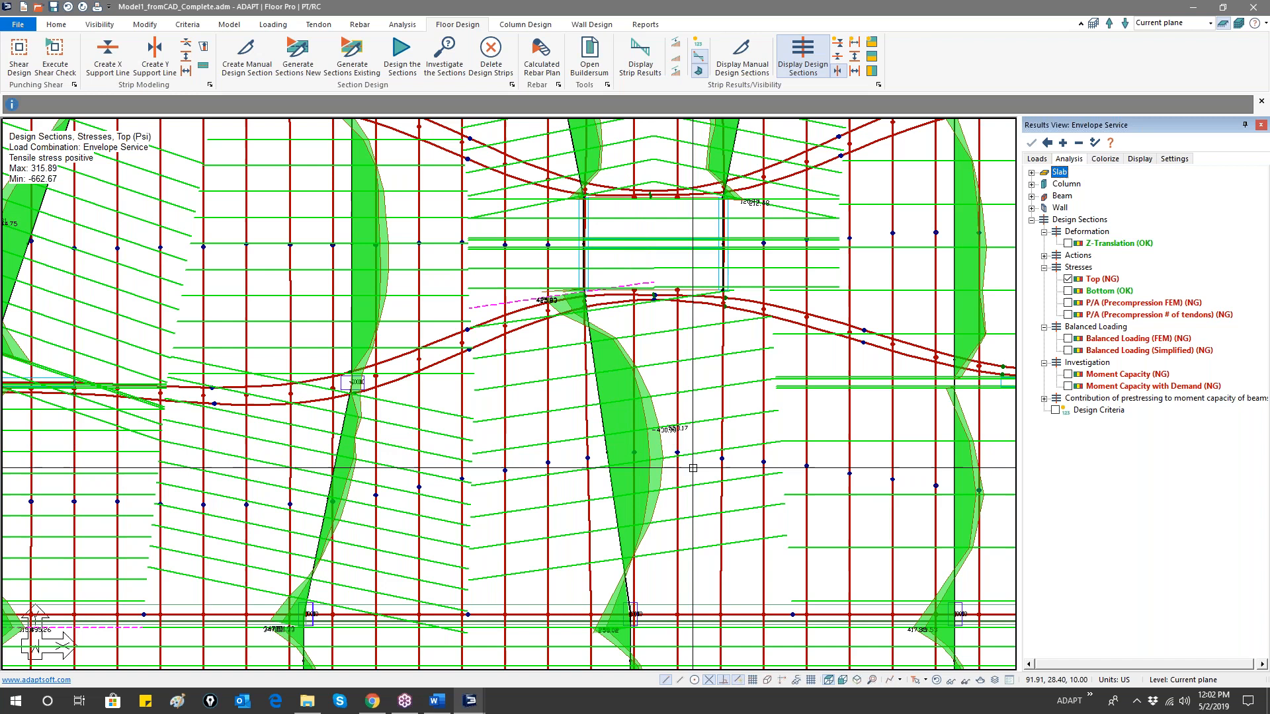
{"action": "left_click", "coordinate": [1068, 302]}
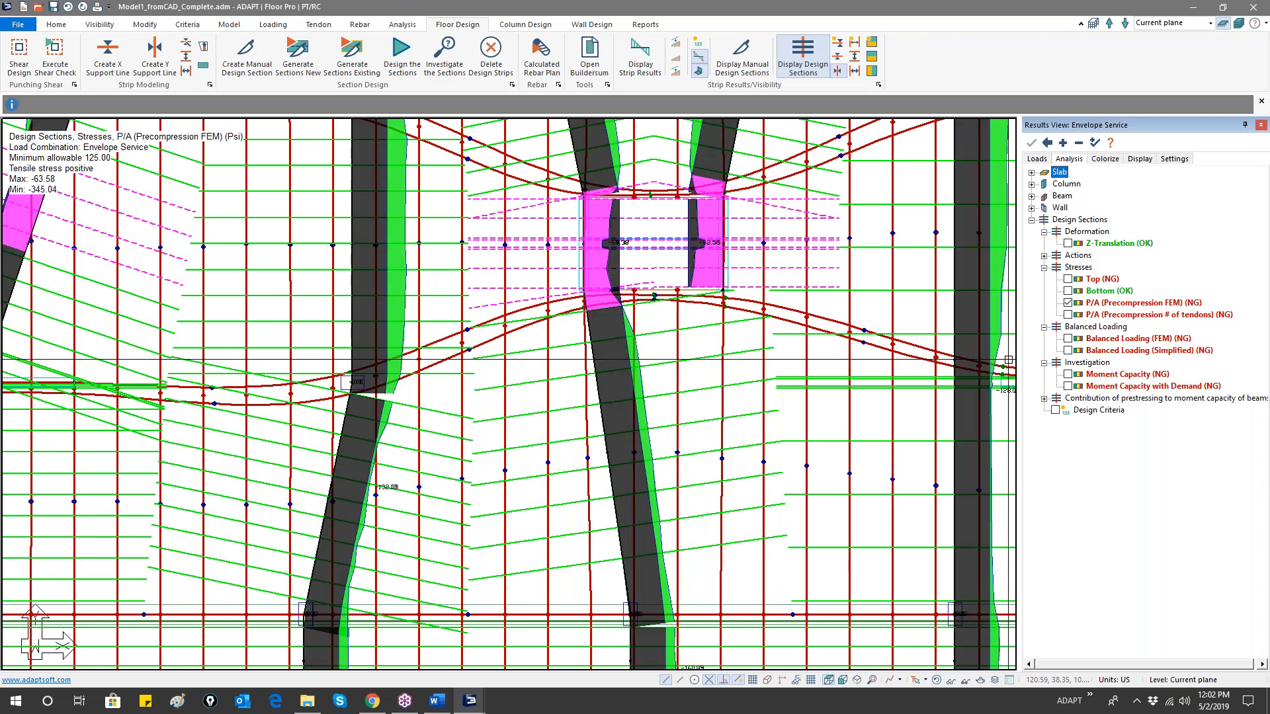
{"action": "left_click", "coordinate": [1067, 280]}
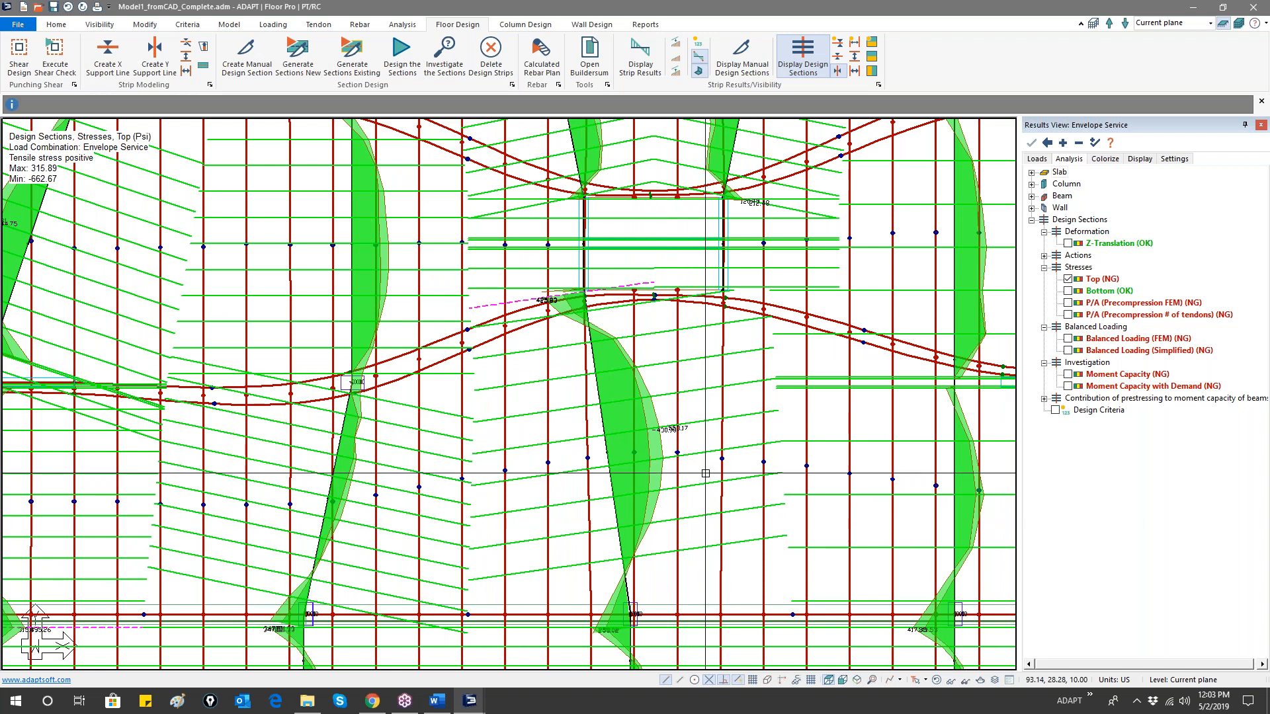
{"action": "scroll", "coordinate": [623, 291], "scroll_direction": "down", "scroll_amount": 2}
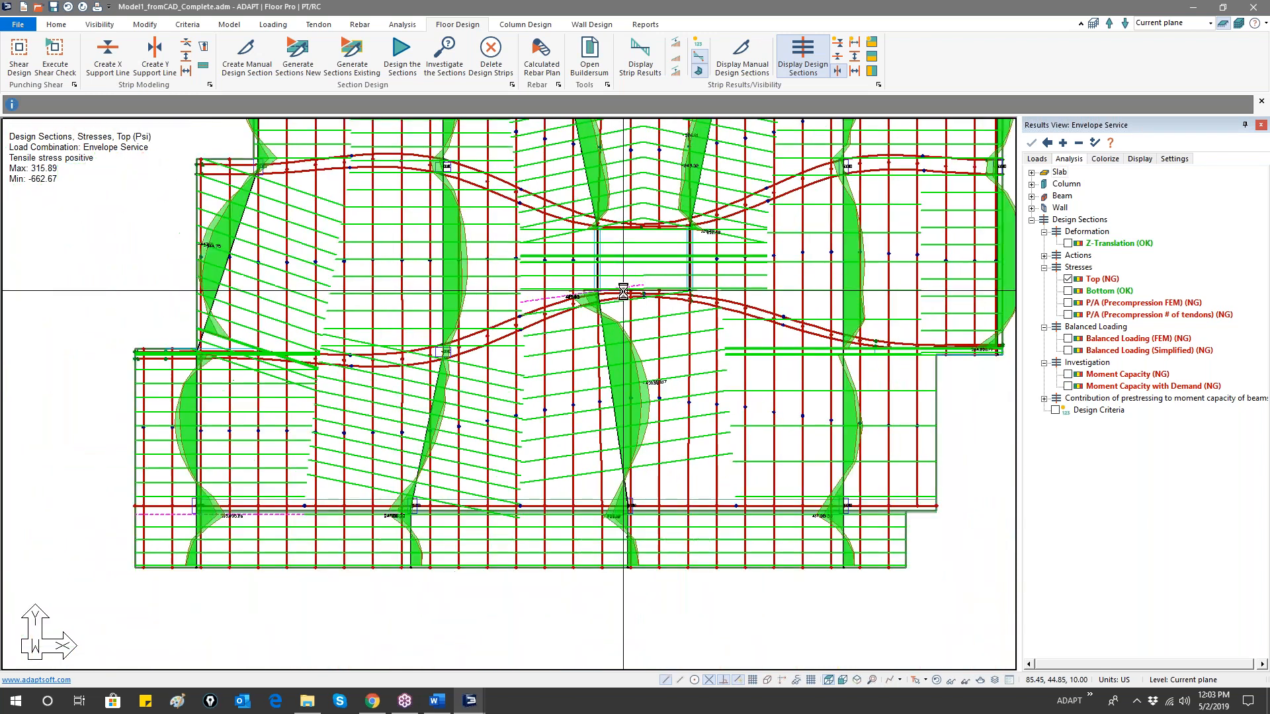
{"action": "scroll", "coordinate": [623, 291], "scroll_direction": "down", "scroll_amount": 1}
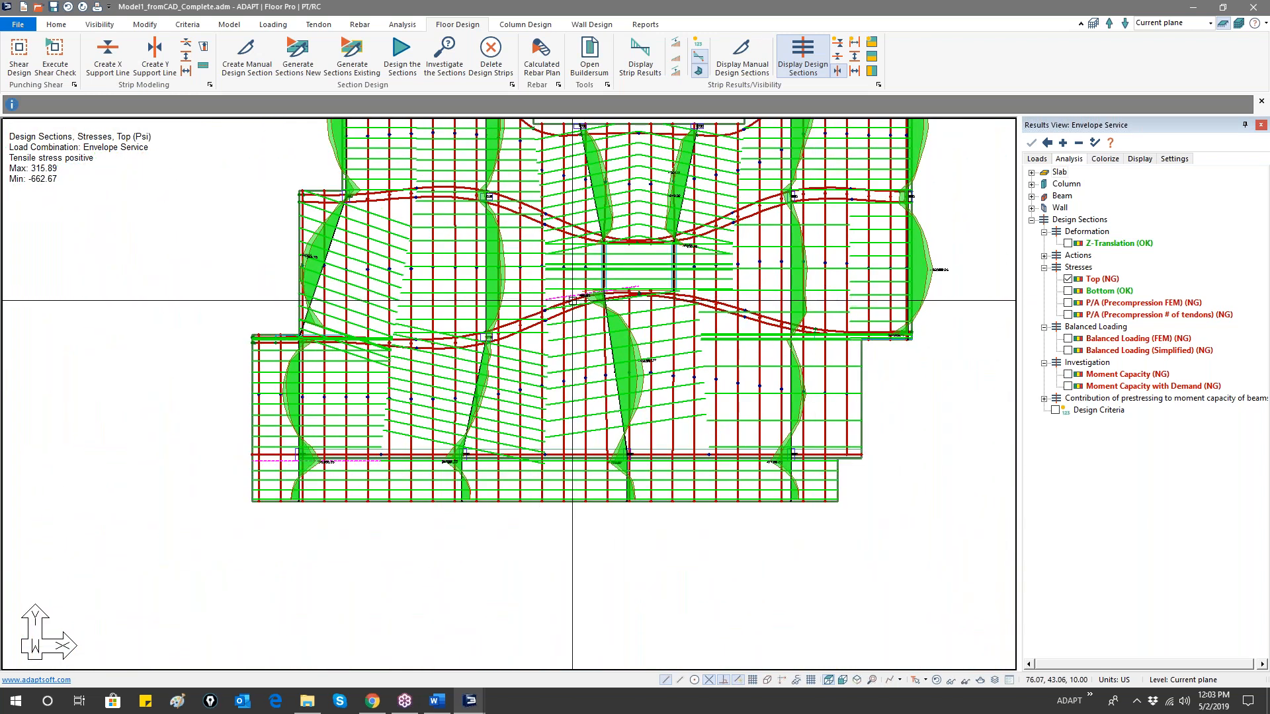
{"action": "scroll", "coordinate": [572, 301], "scroll_direction": "up", "scroll_amount": 2}
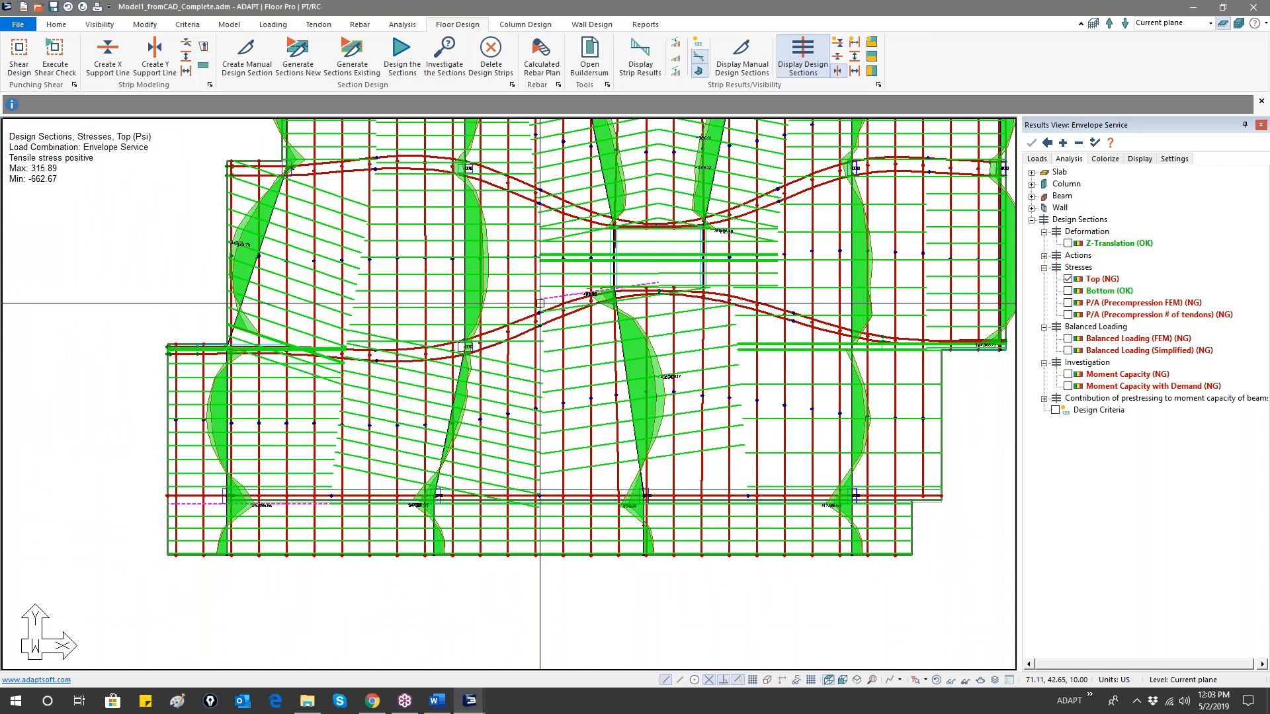
- Start the Tendon Optimizer and select the seven distributed tendon spans directly below the central core
{"action": "left_click", "coordinate": [318, 24]}
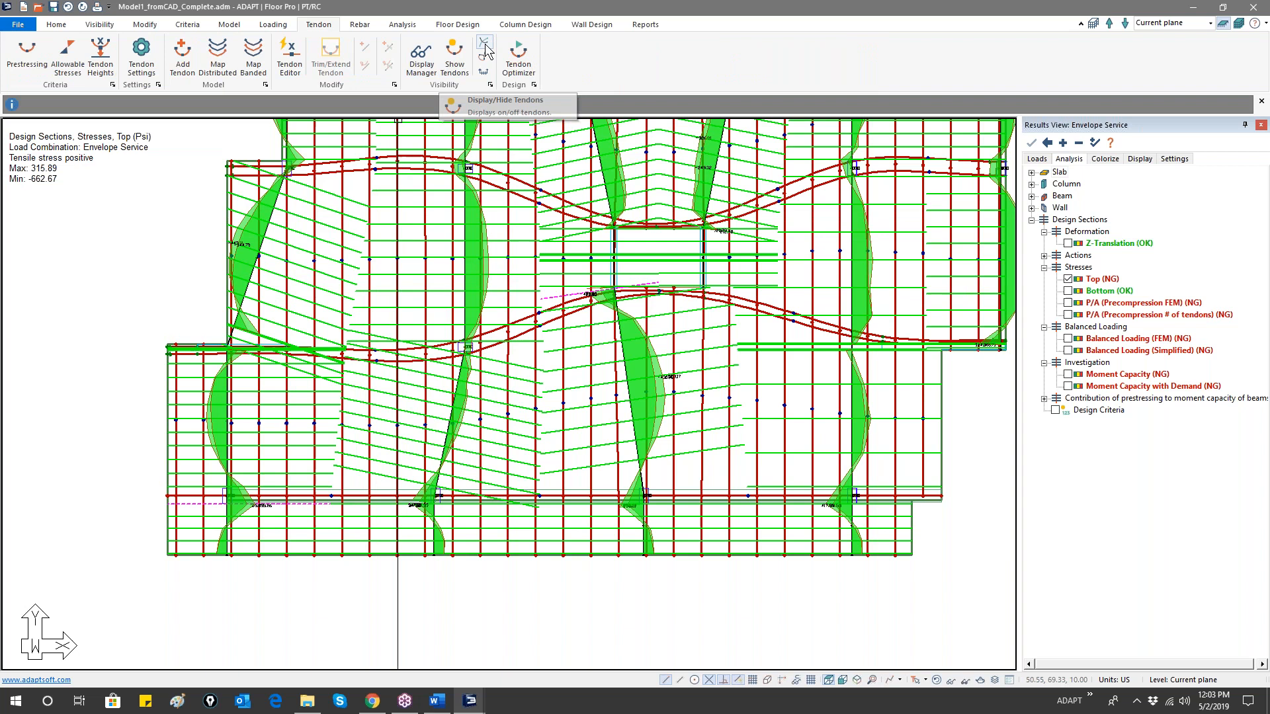
{"action": "left_click", "coordinate": [519, 66]}
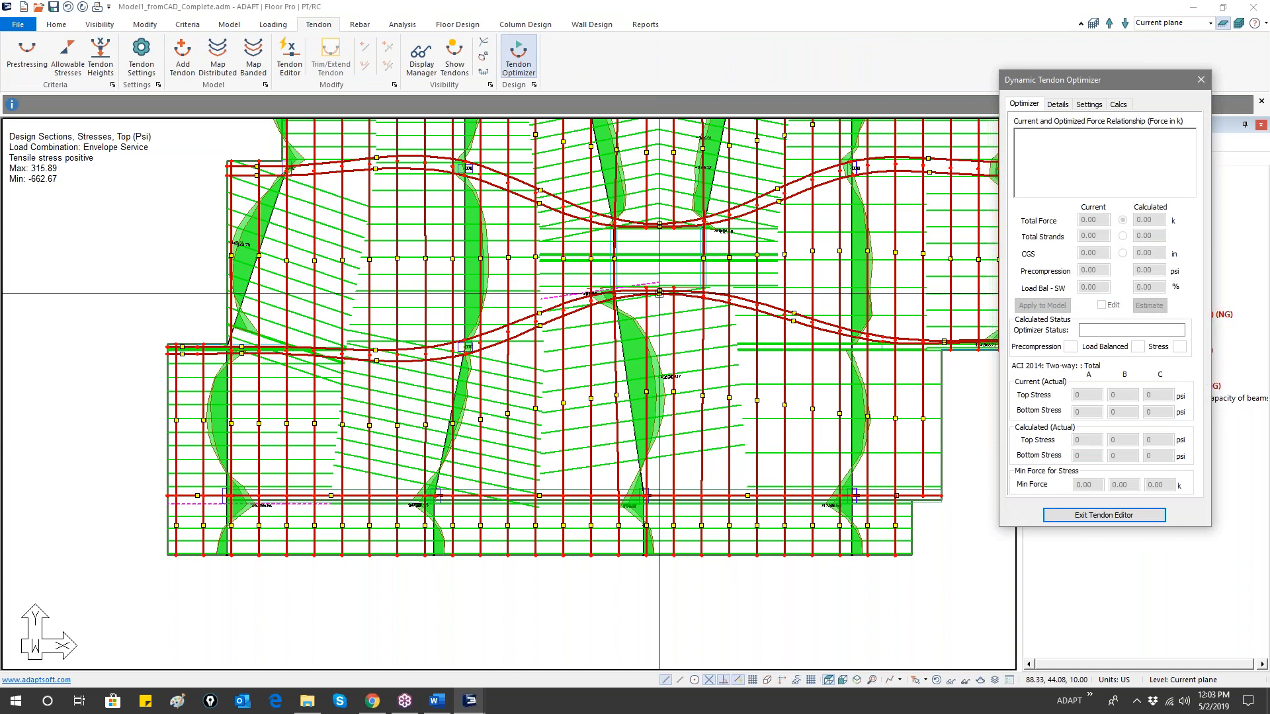
{"action": "mouse_move", "coordinate": [550, 381]}
{"action": "left_mouse_down"}
{"action": "mouse_move", "coordinate": [736, 414]}
{"action": "mouse_move", "coordinate": [757, 403]}
{"action": "mouse_move", "coordinate": [639, 423]}
{"action": "mouse_move", "coordinate": [576, 415]}
{"action": "mouse_move", "coordinate": [701, 411]}
{"action": "left_mouse_up"}
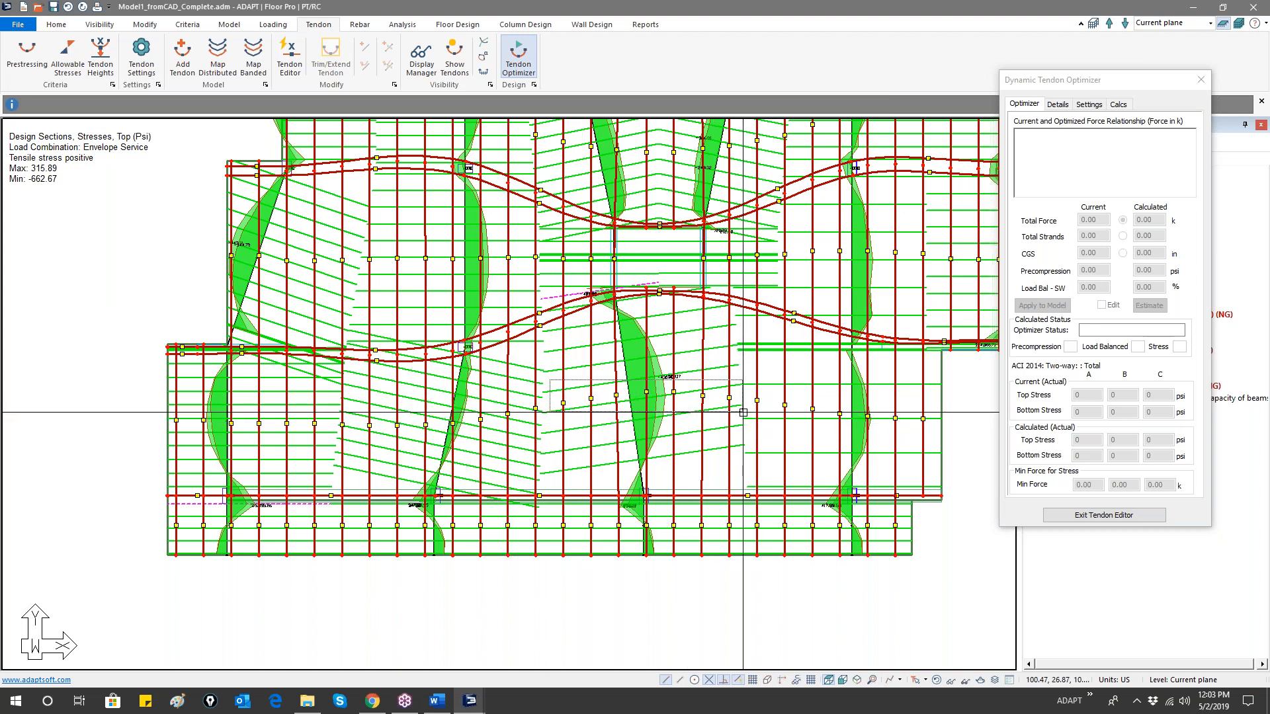
{"action": "left_click_drag", "start_coordinate": [621, 414], "coordinate": [743, 414]}
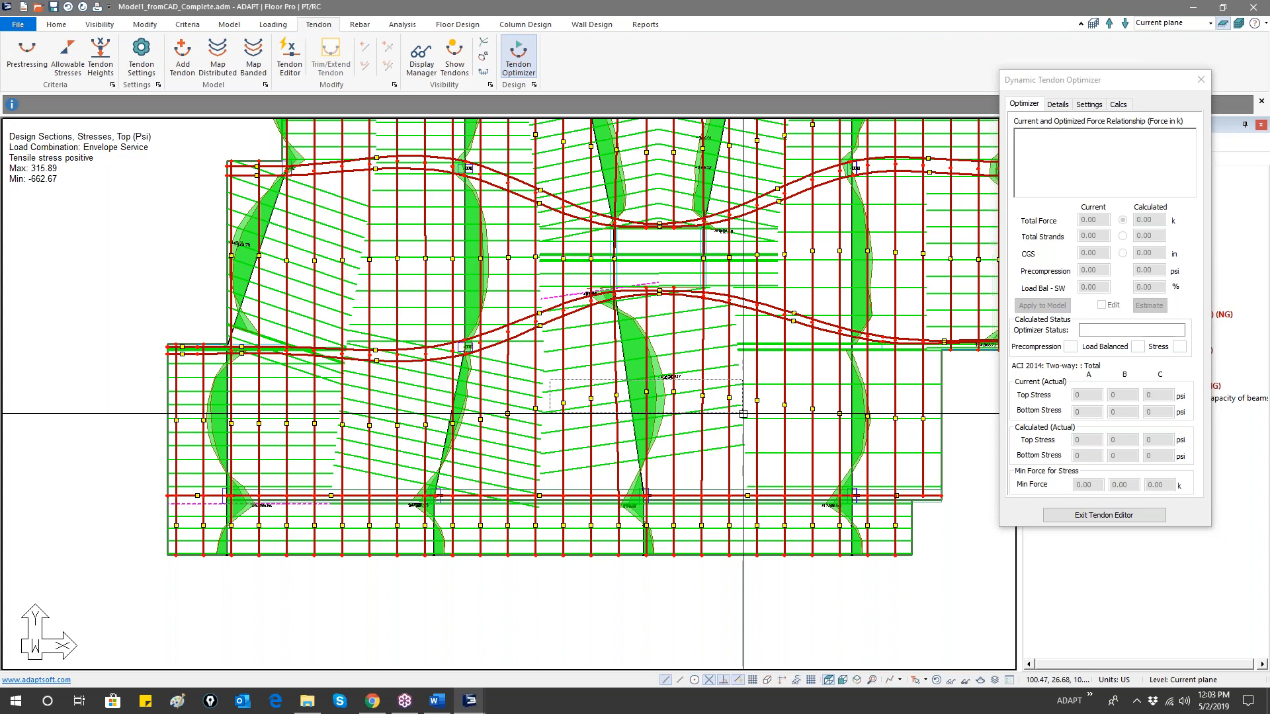
{"action": "left_click_drag", "start_coordinate": [743, 414], "coordinate": [741, 414]}
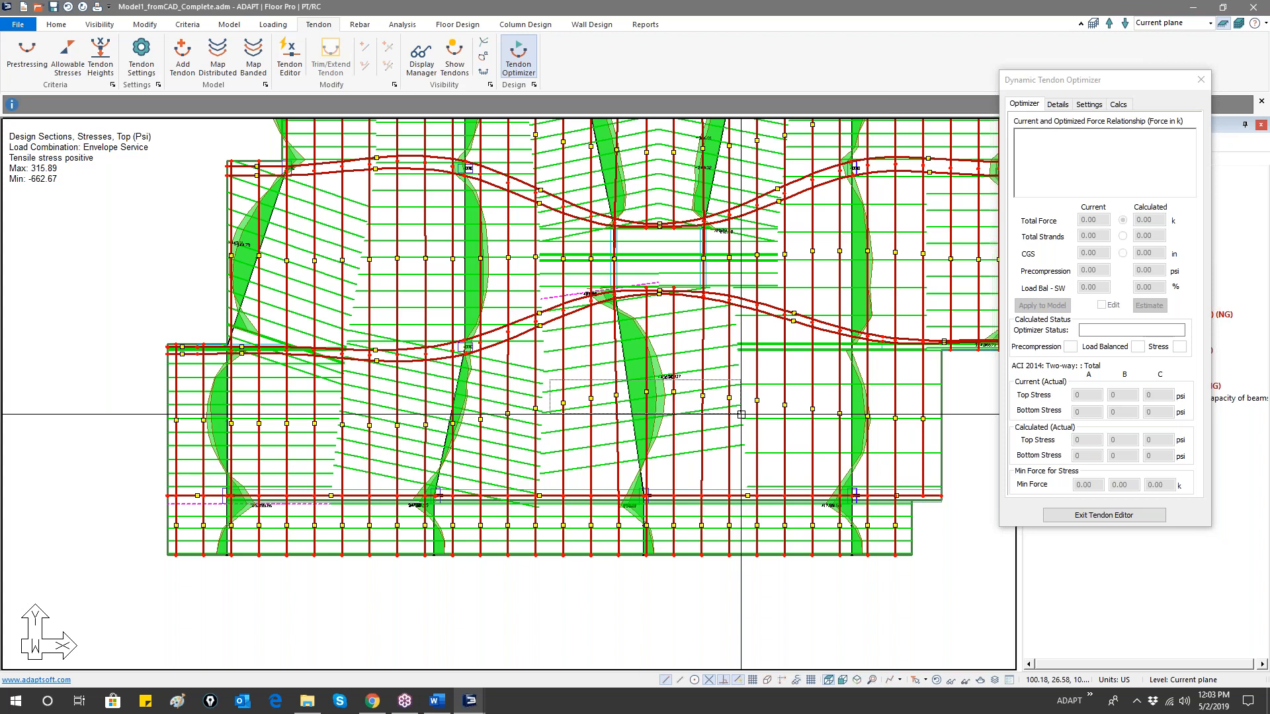
{"action": "left_click_drag", "start_coordinate": [741, 415], "coordinate": [739, 415]}
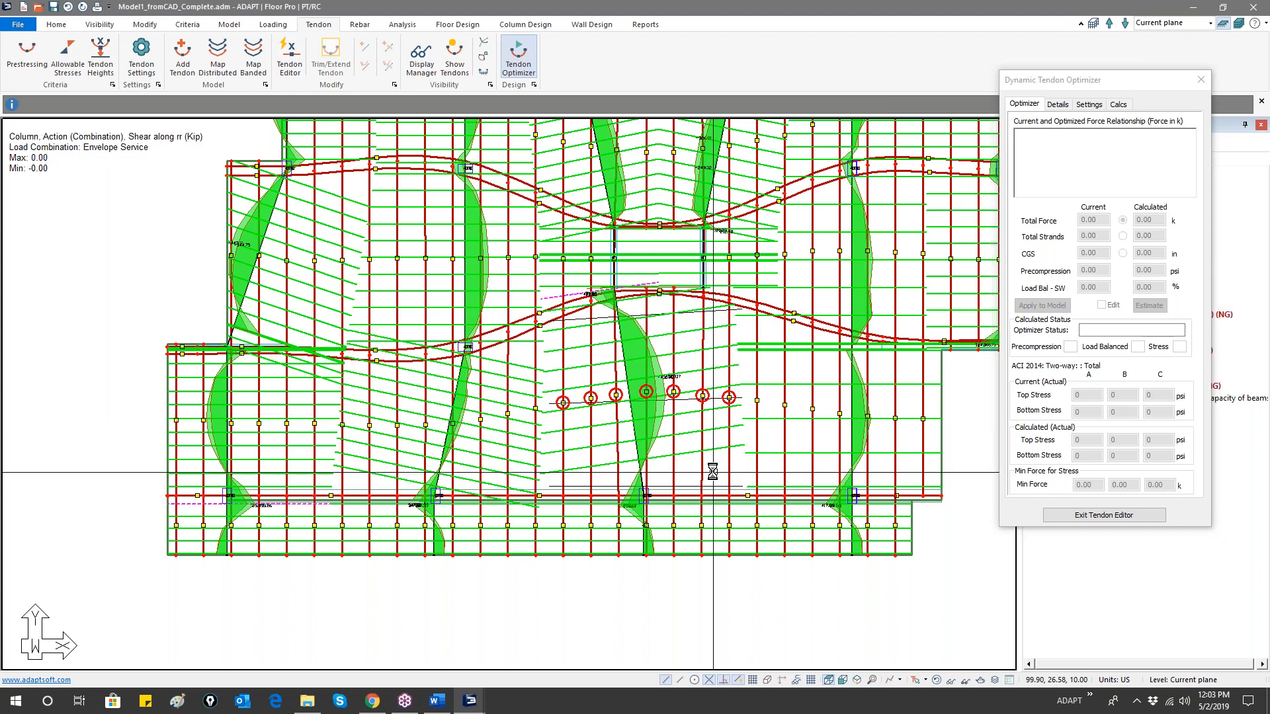
- Examine the optimizer results and tributary region of the tendon spans below the core, and exit the optimizer without applying changes
{"action": "scroll", "coordinate": [663, 355], "scroll_direction": "up", "scroll_amount": 3}
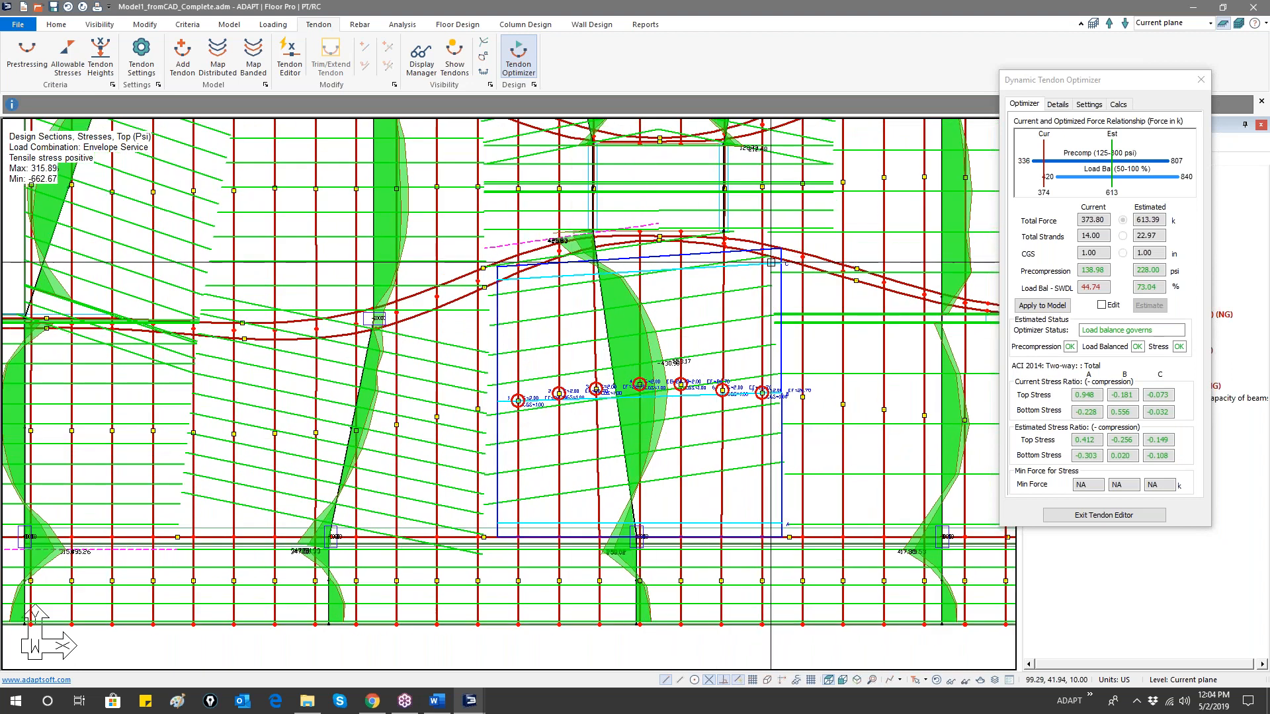
{"action": "scroll", "coordinate": [492, 289], "scroll_direction": "up", "scroll_amount": 2}
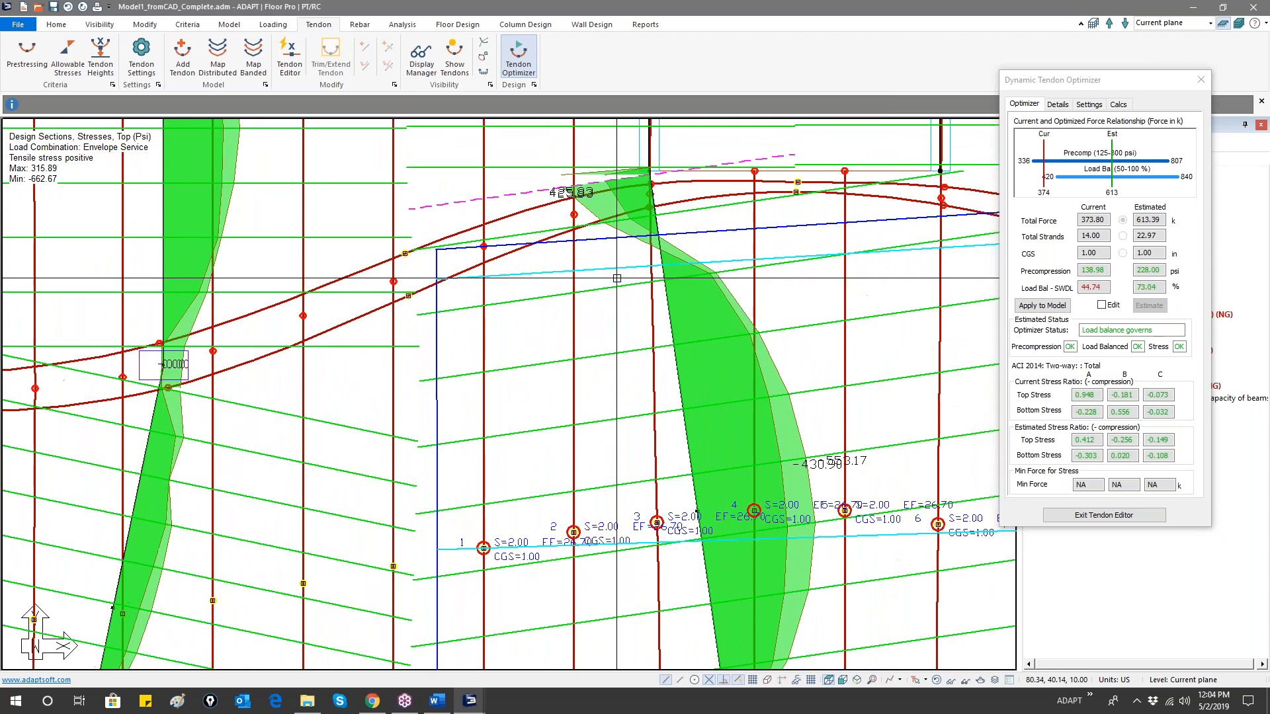
{"action": "scroll", "coordinate": [615, 267], "scroll_direction": "down", "scroll_amount": 2}
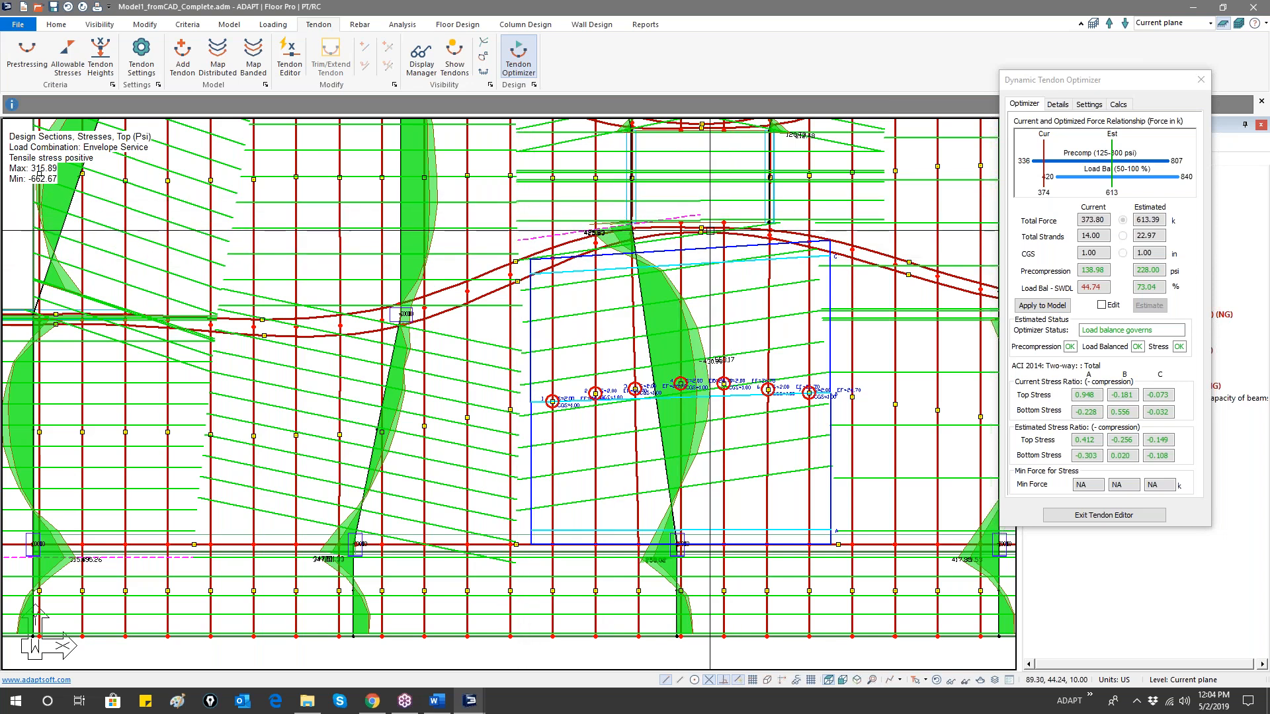
{"action": "scroll", "coordinate": [635, 248], "scroll_direction": "down", "scroll_amount": 3}
{"action": "scroll", "coordinate": [654, 263], "scroll_direction": "up", "scroll_amount": 3}
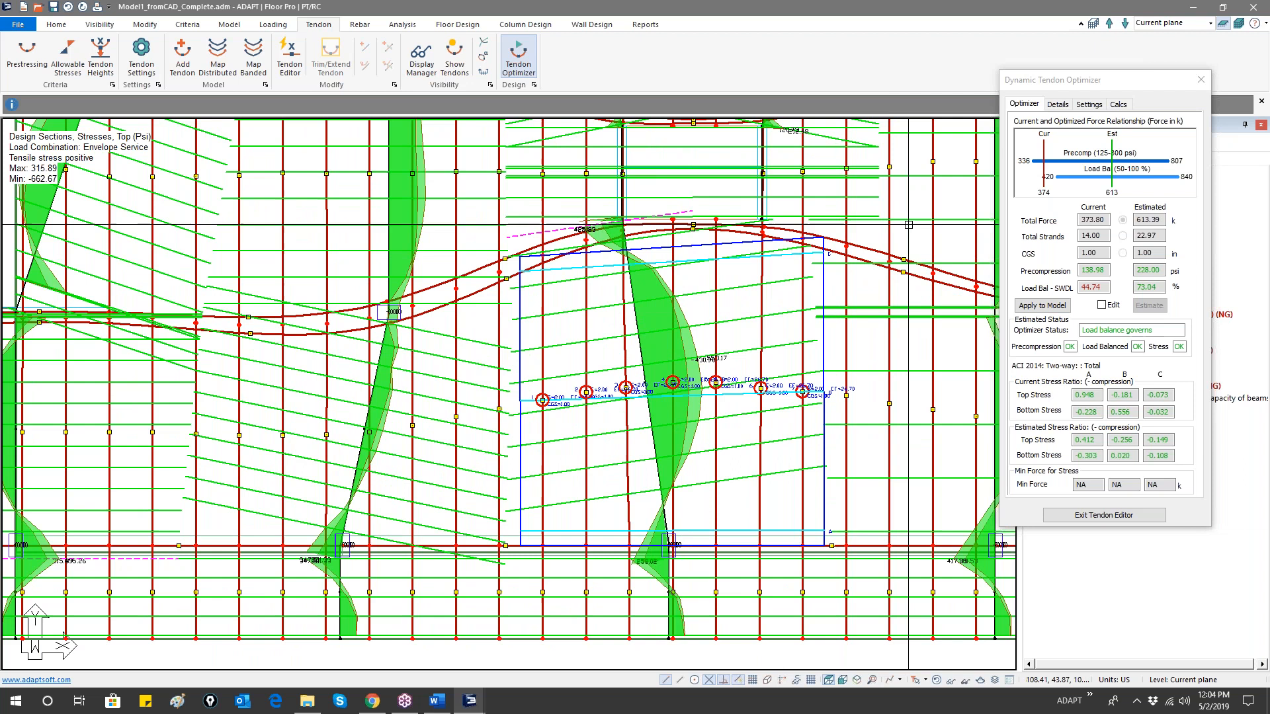
{"action": "left_click", "coordinate": [1103, 515]}
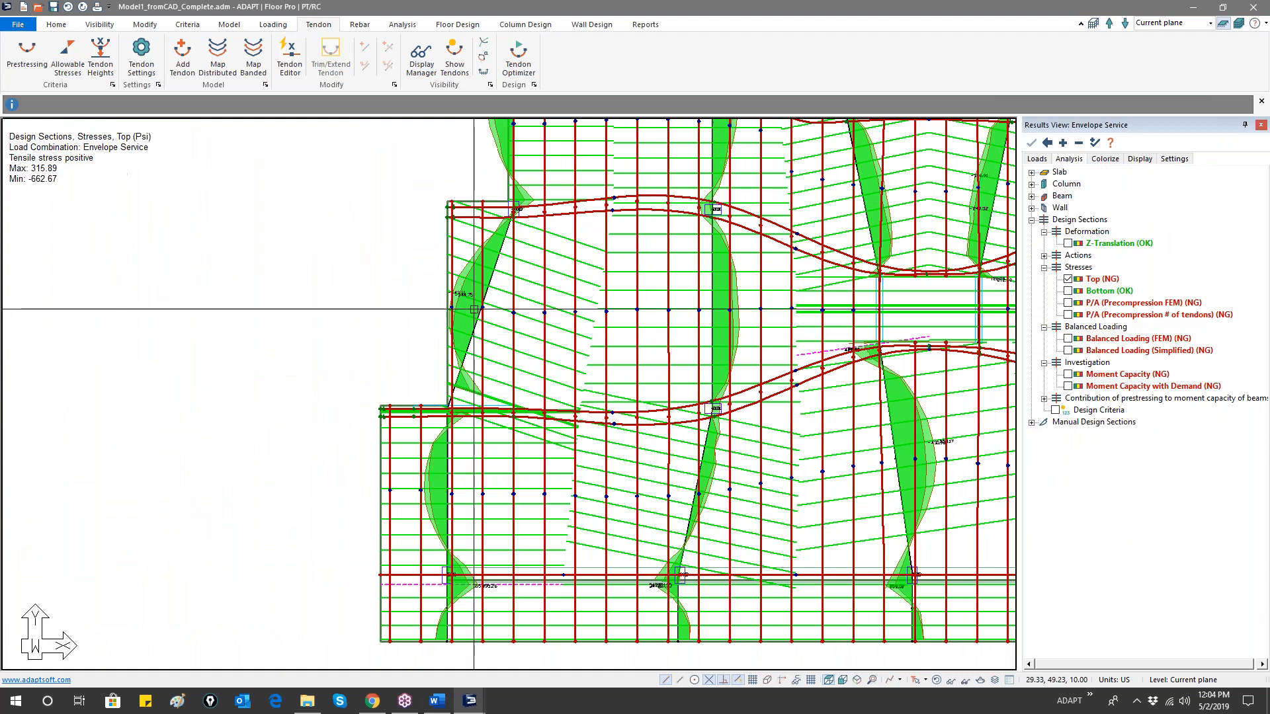
- Run the Tendon Optimizer on the five distributed tendon spans in the leftmost bay above the slab's step
{"action": "scroll", "coordinate": [477, 303], "scroll_direction": "up", "scroll_amount": 2}
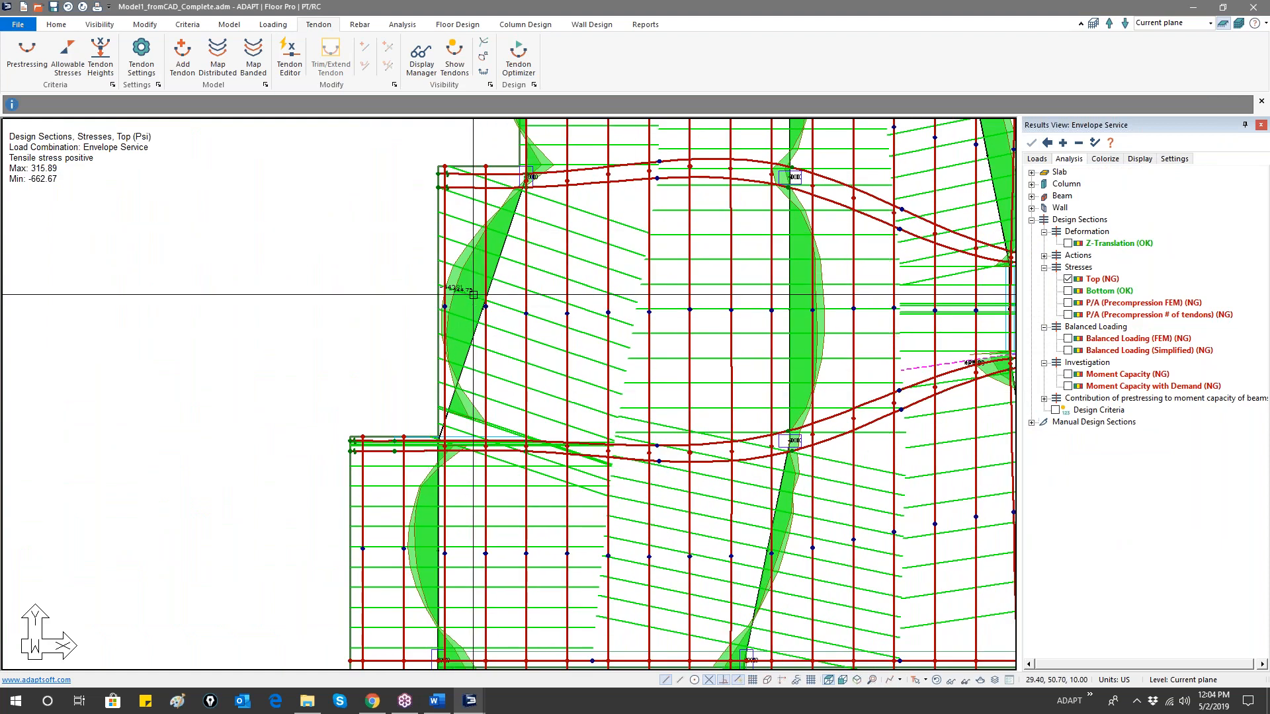
{"action": "middle_click_drag", "start_coordinate": [559, 327], "coordinate": [573, 321]}
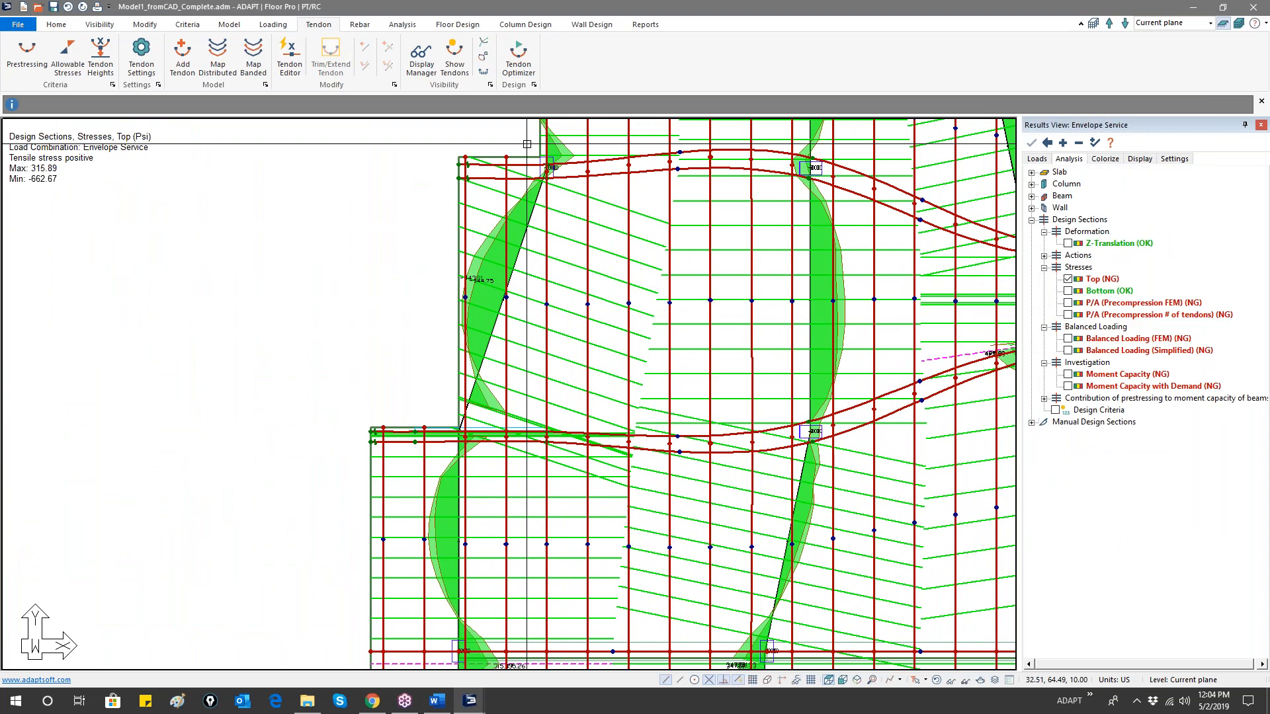
{"action": "left_click", "coordinate": [519, 54]}
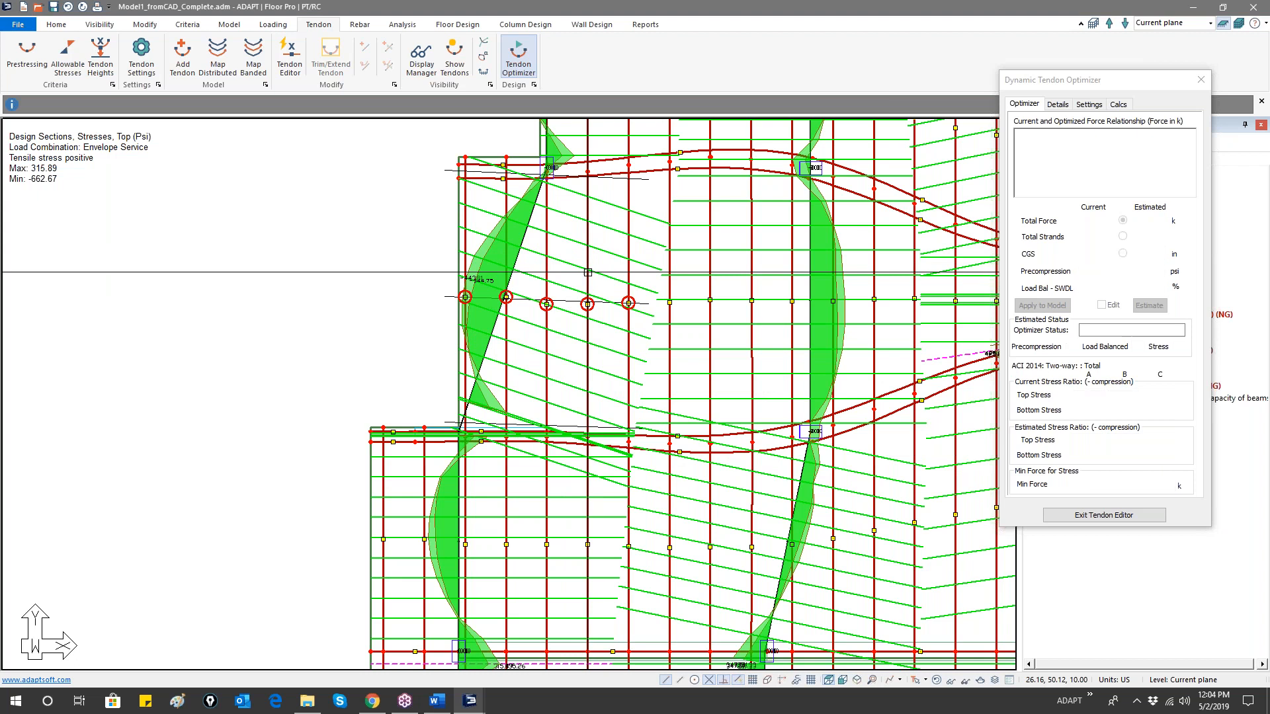
{"action": "scroll", "coordinate": [557, 212], "scroll_direction": "up", "scroll_amount": 1}
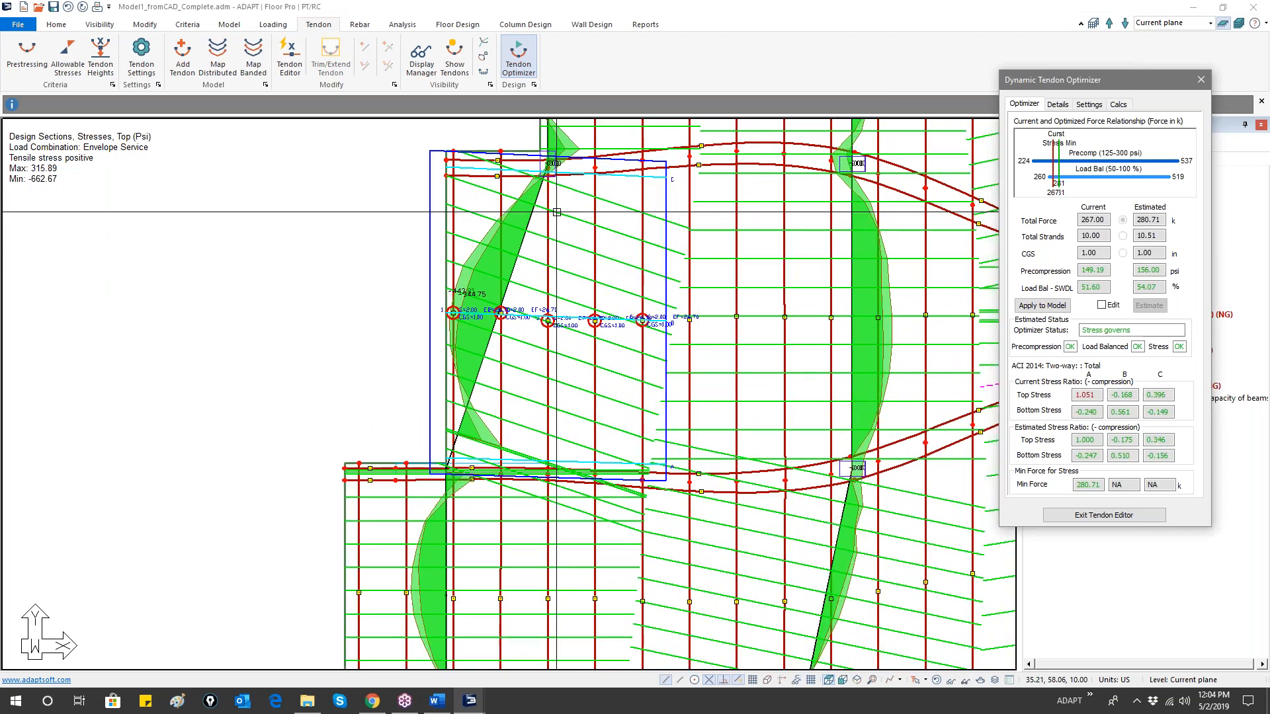
- Examine the leftmost bay's section cuts A, B and C against the optimizer's stress ratios and briefly view its details
{"action": "scroll", "coordinate": [533, 169], "scroll_direction": "up", "scroll_amount": 2}
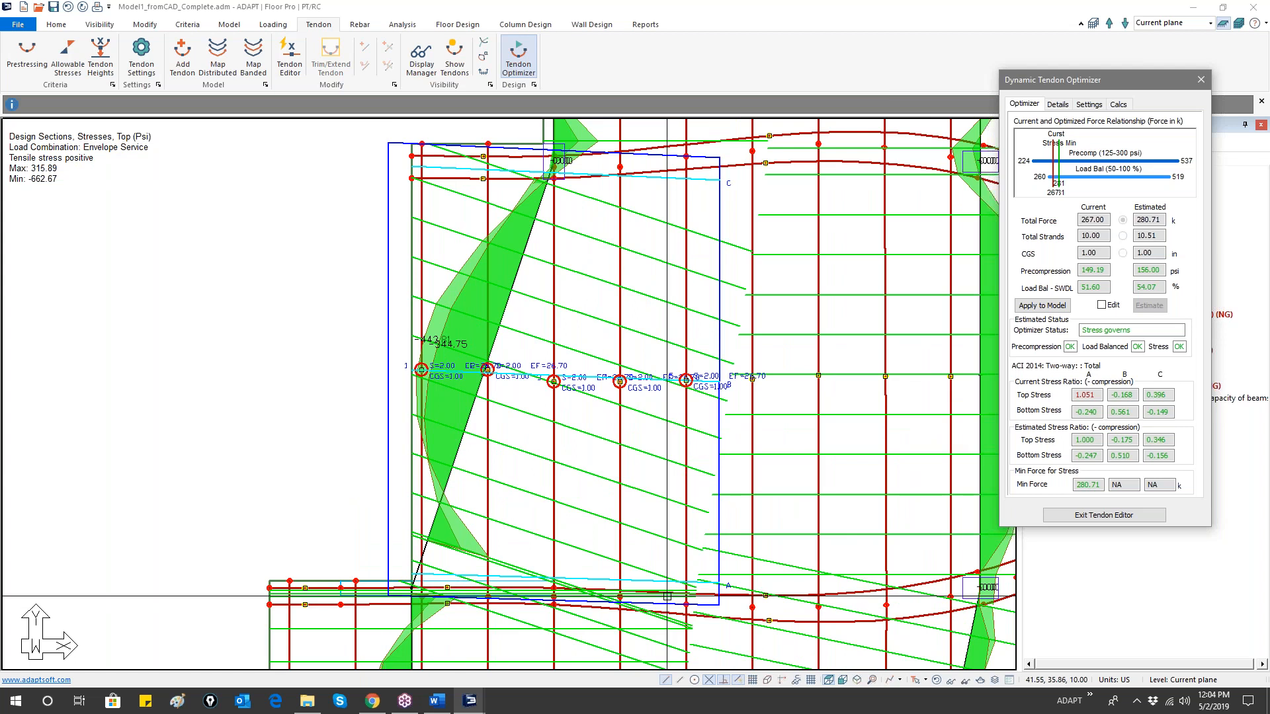
{"action": "scroll", "coordinate": [669, 586], "scroll_direction": "up", "scroll_amount": 1}
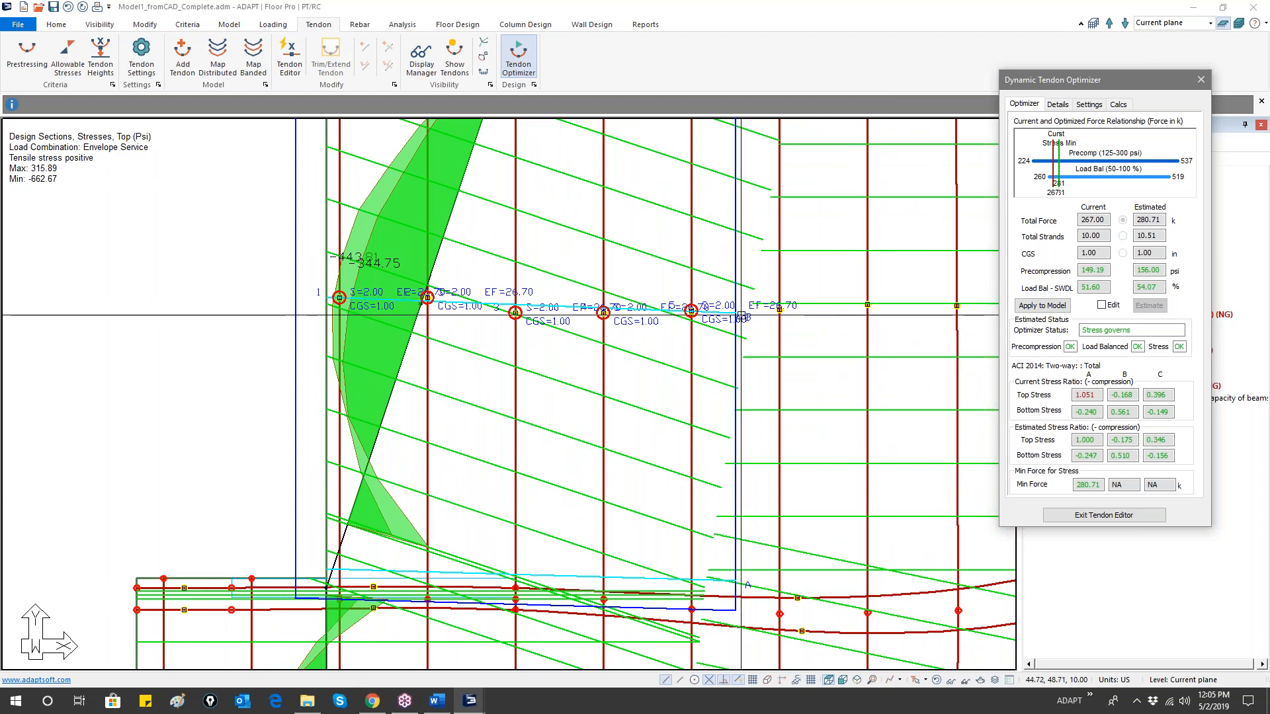
{"action": "middle_click_drag", "start_coordinate": [656, 448], "coordinate": [659, 598]}
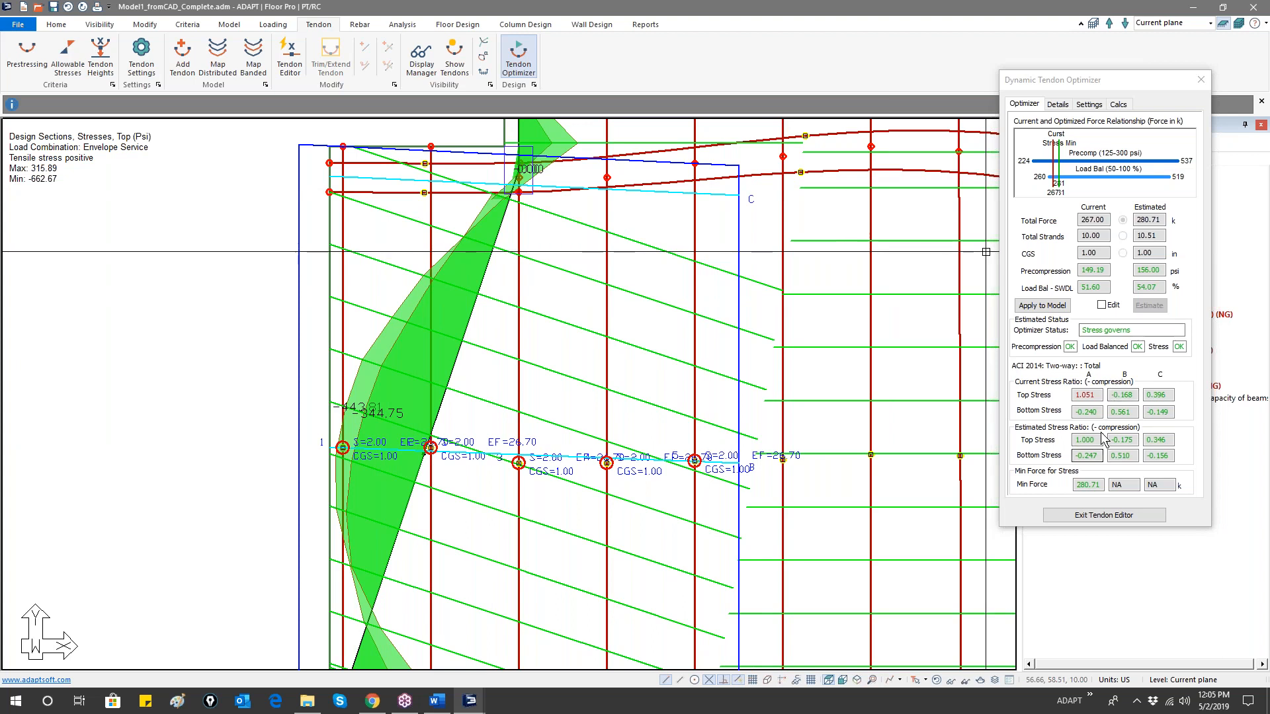
{"action": "left_click", "coordinate": [1057, 104]}
{"action": "left_click", "coordinate": [1035, 105]}
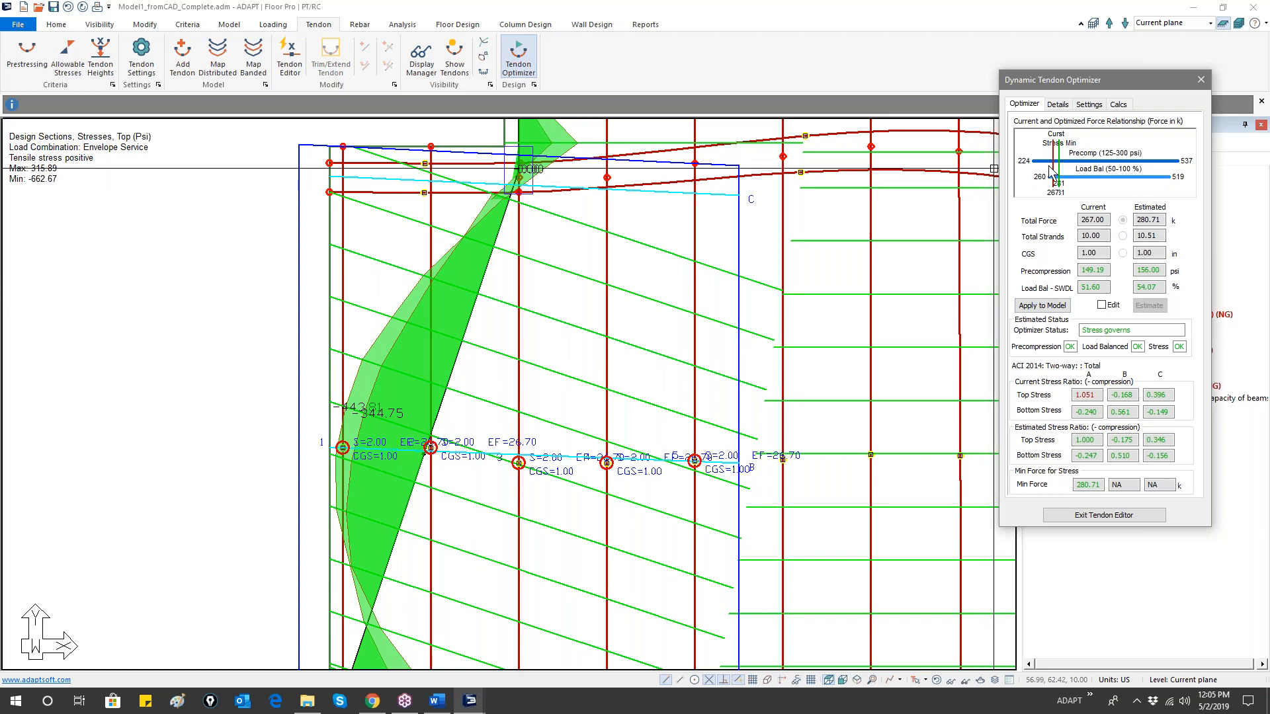
- Update the optimizer's end section cut to 6% of span, and raise it to 7% with another update
{"action": "left_click", "coordinate": [1084, 107]}
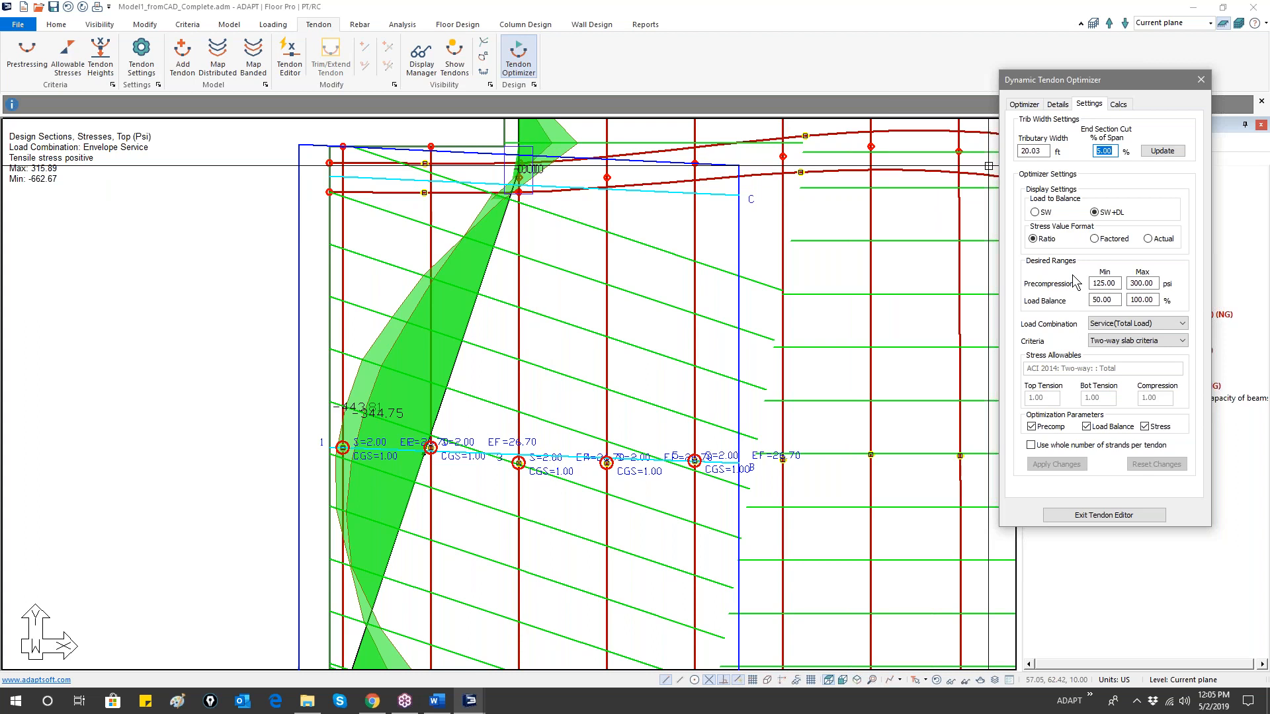
{"action": "left_click", "coordinate": [1162, 152]}
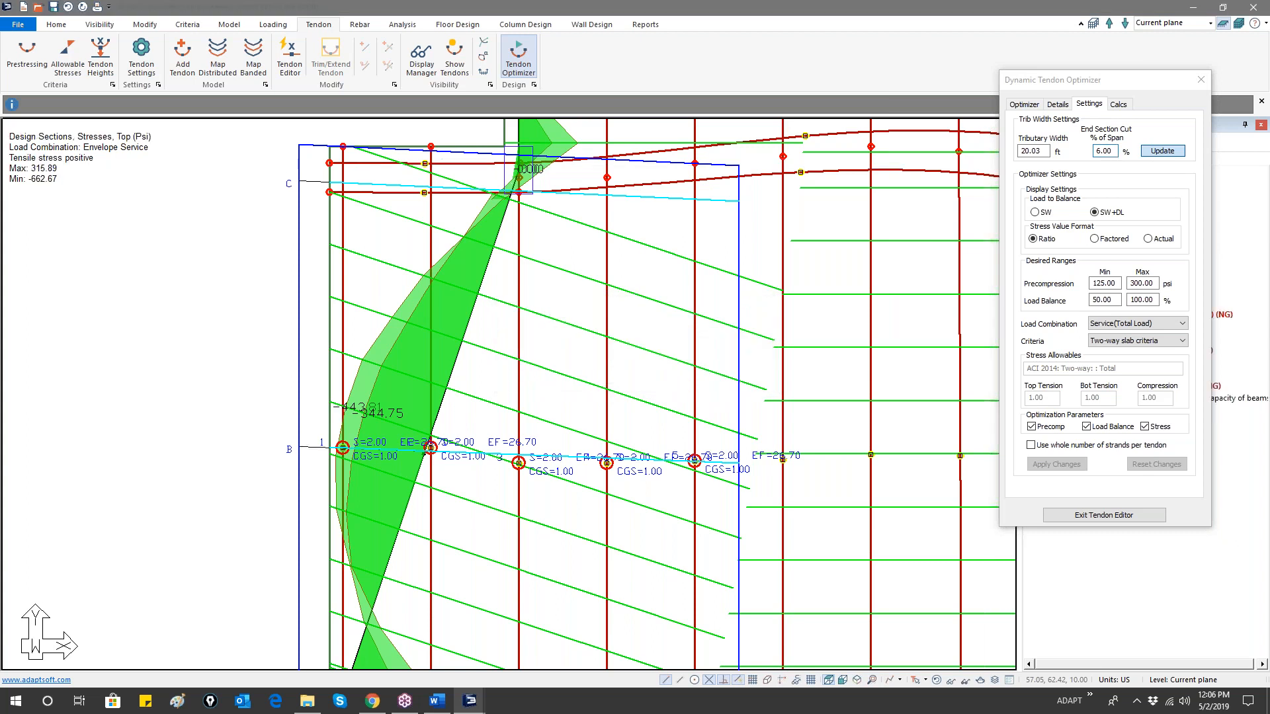
{"action": "left_click_drag", "start_coordinate": [1114, 152], "coordinate": [1086, 156]}
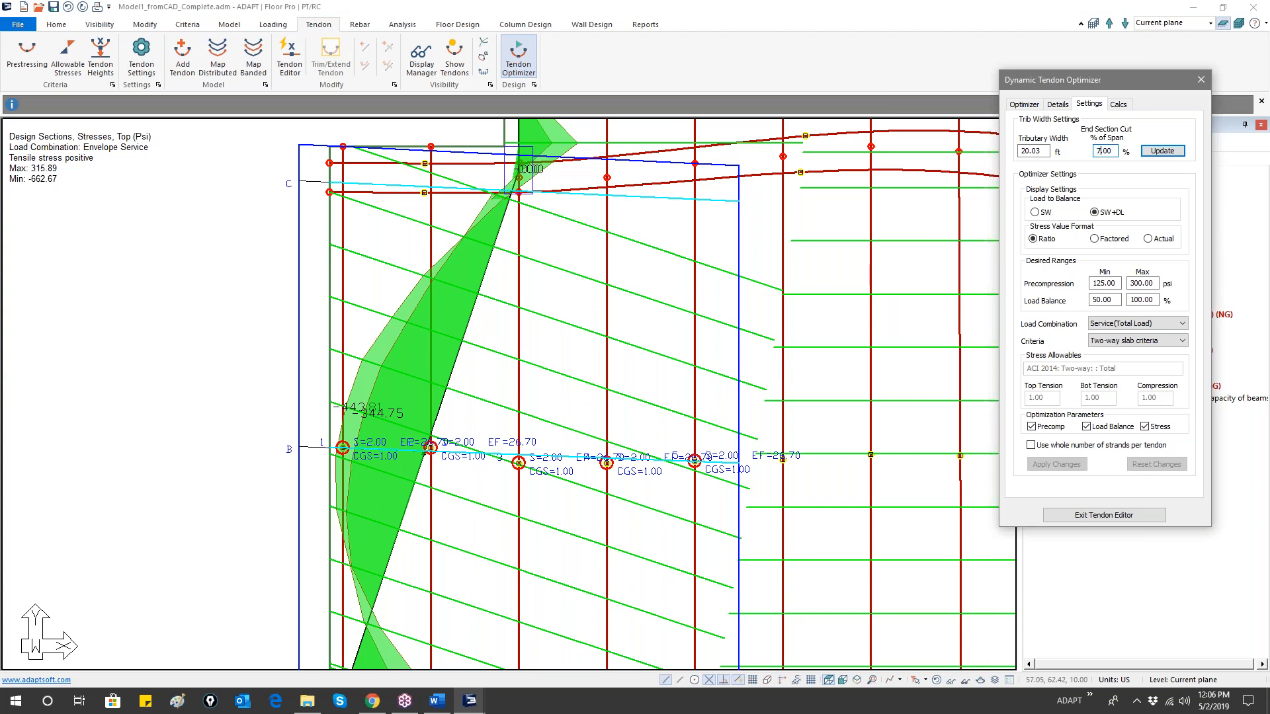
{"action": "left_click", "coordinate": [1162, 152]}
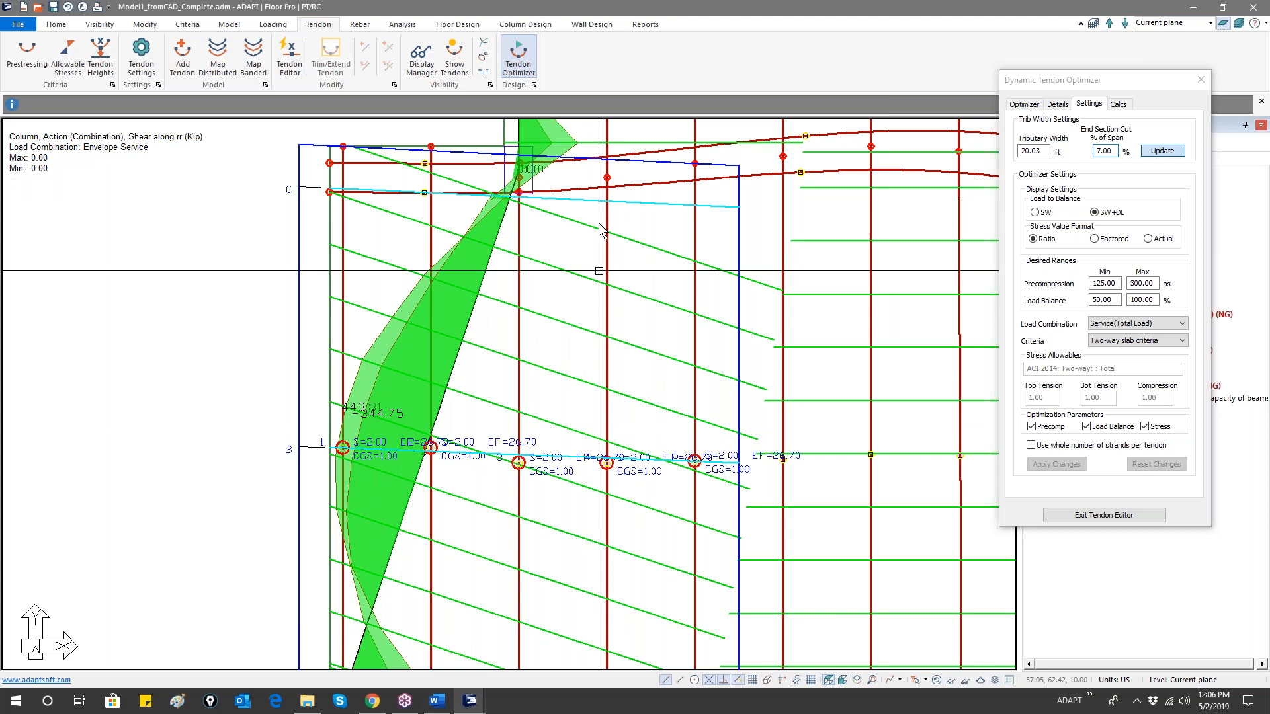
- Check the moved section cuts, keep Service(Total Load) as the load combination, and review the optimizer's stress ratios
{"action": "middle_click_drag", "start_coordinate": [592, 650], "coordinate": [583, 442]}
{"action": "scroll", "coordinate": [500, 514], "scroll_direction": "down", "scroll_amount": 5}
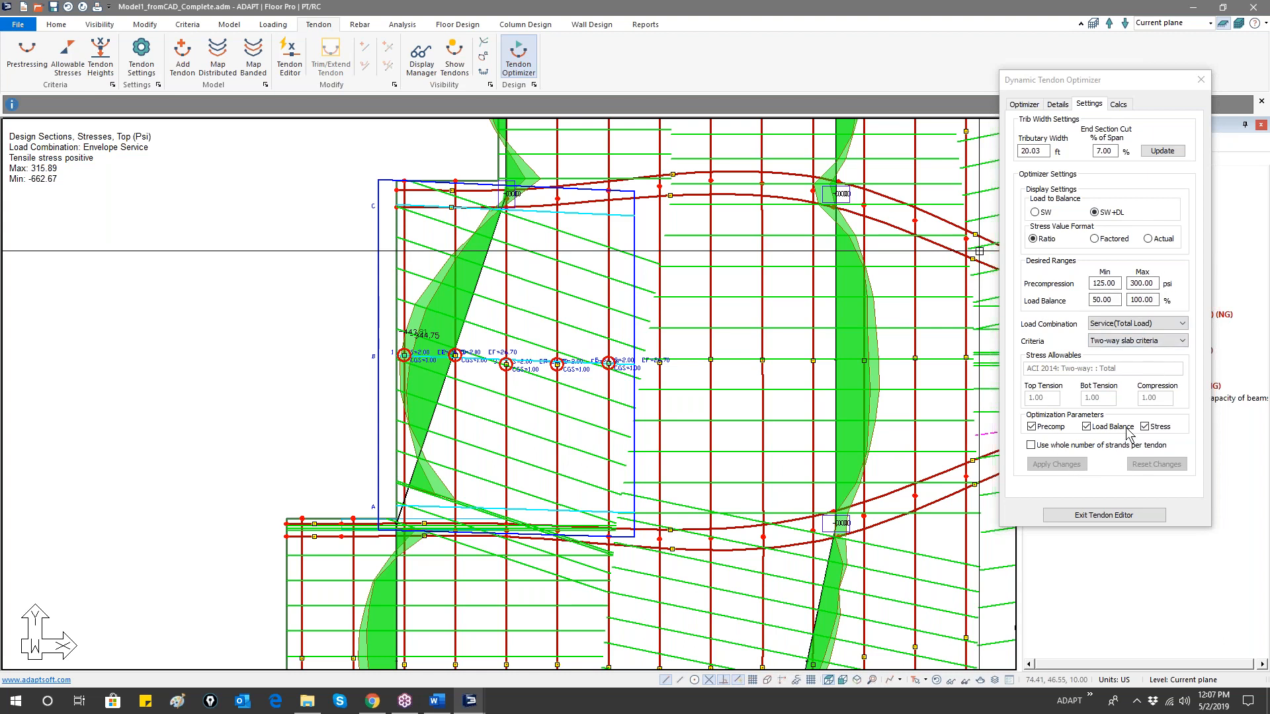
{"action": "left_click", "coordinate": [1138, 323]}
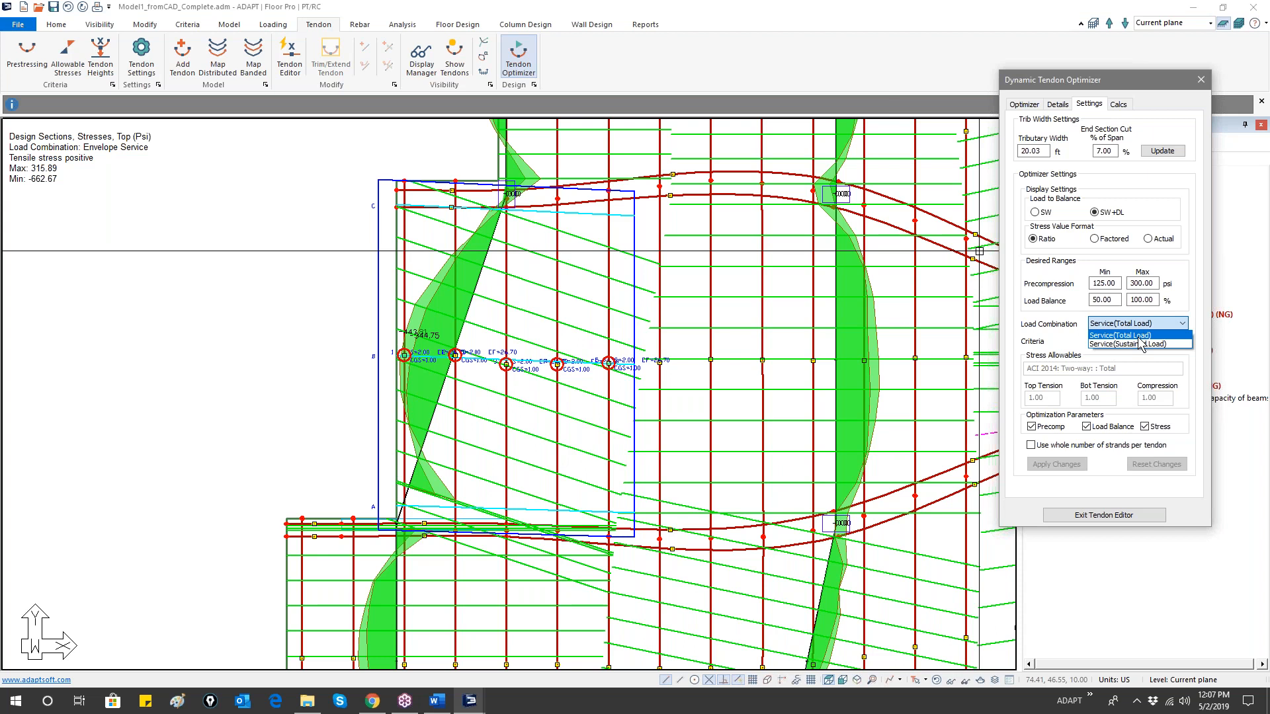
{"action": "left_click", "coordinate": [1125, 336]}
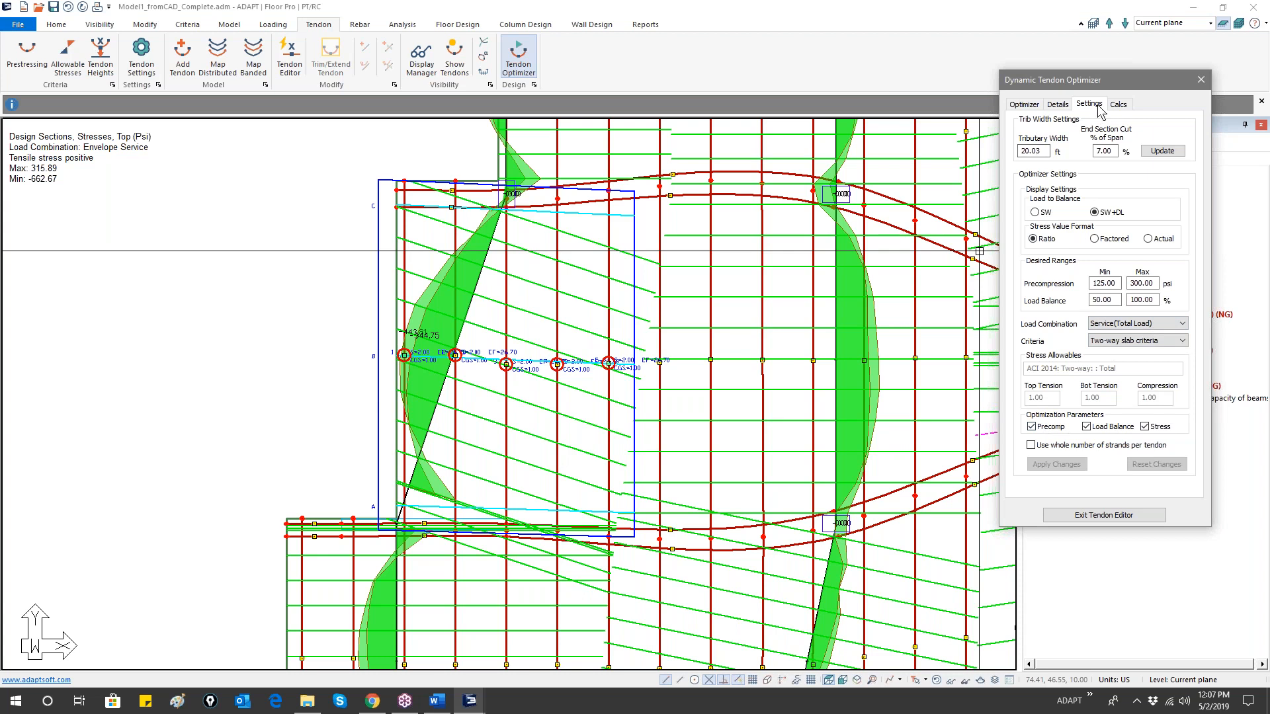
{"action": "left_click", "coordinate": [1025, 105]}
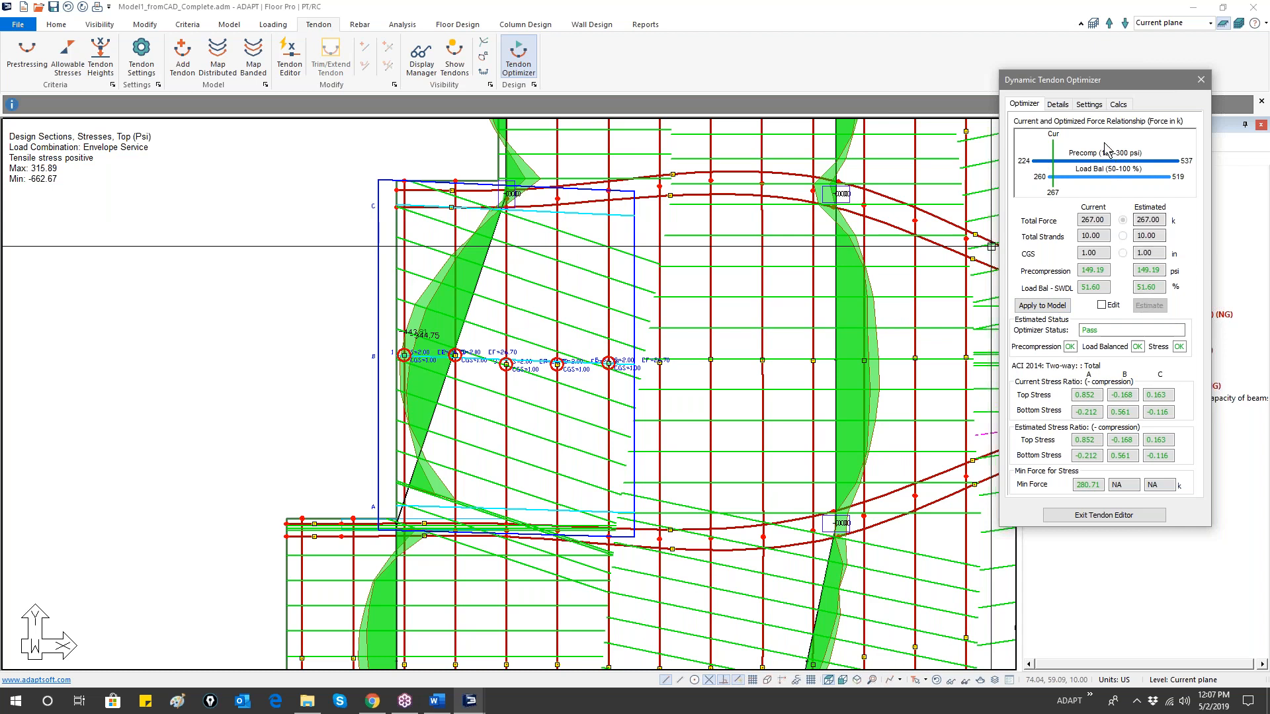
- Set the optimizer's end section cut to 6% of span, update it, and review the recalculated stress ratios
{"action": "left_click", "coordinate": [1060, 106]}
{"action": "left_click", "coordinate": [1088, 106]}
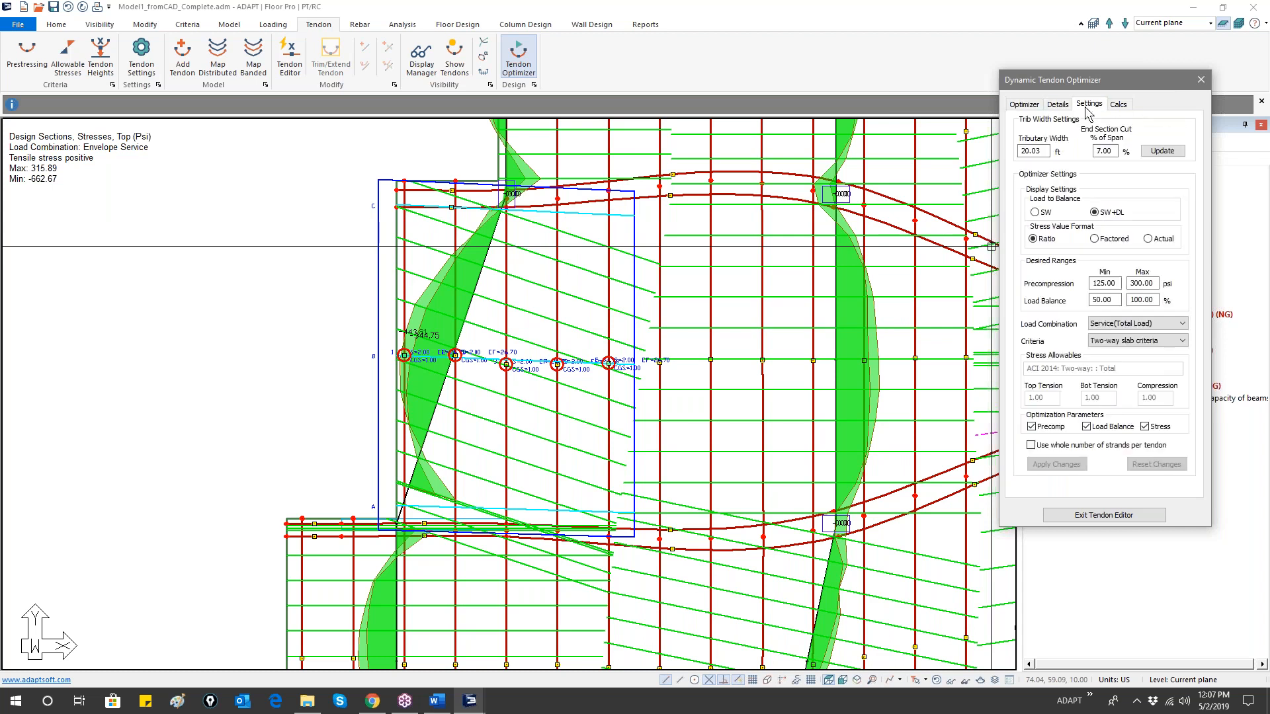
{"action": "double_click", "coordinate": [1107, 152]}
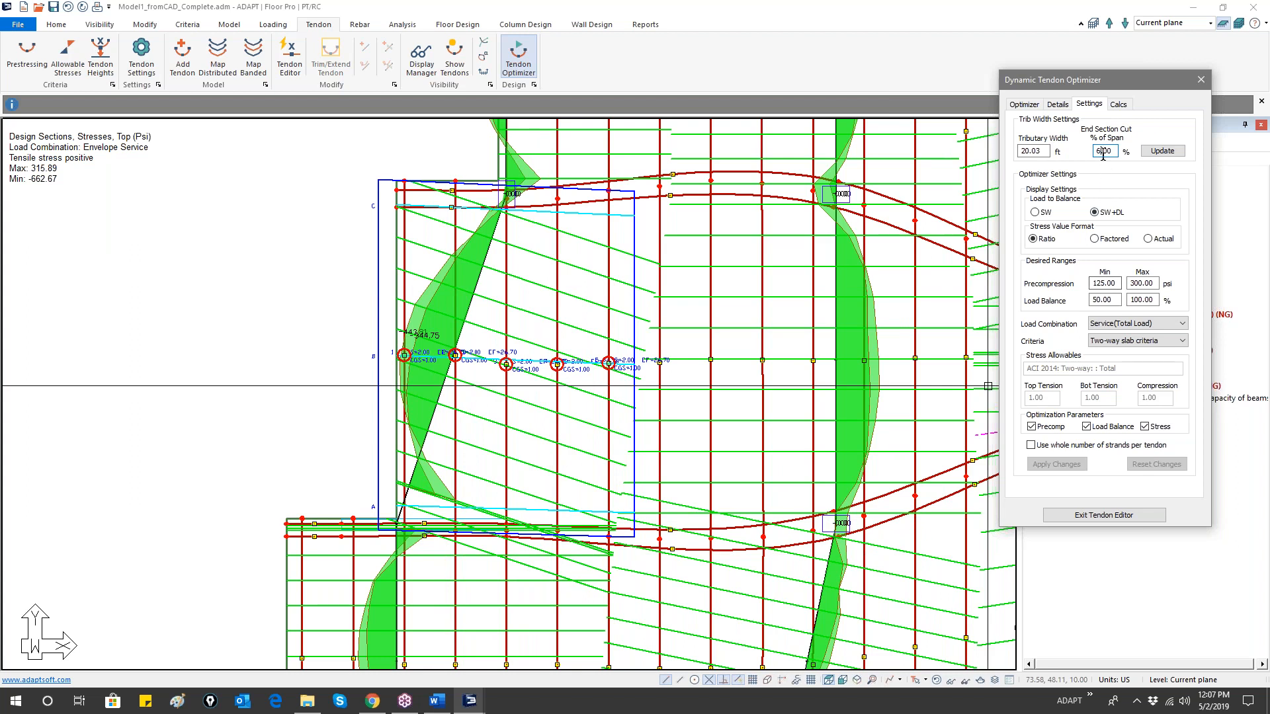
{"action": "left_click", "coordinate": [1162, 151]}
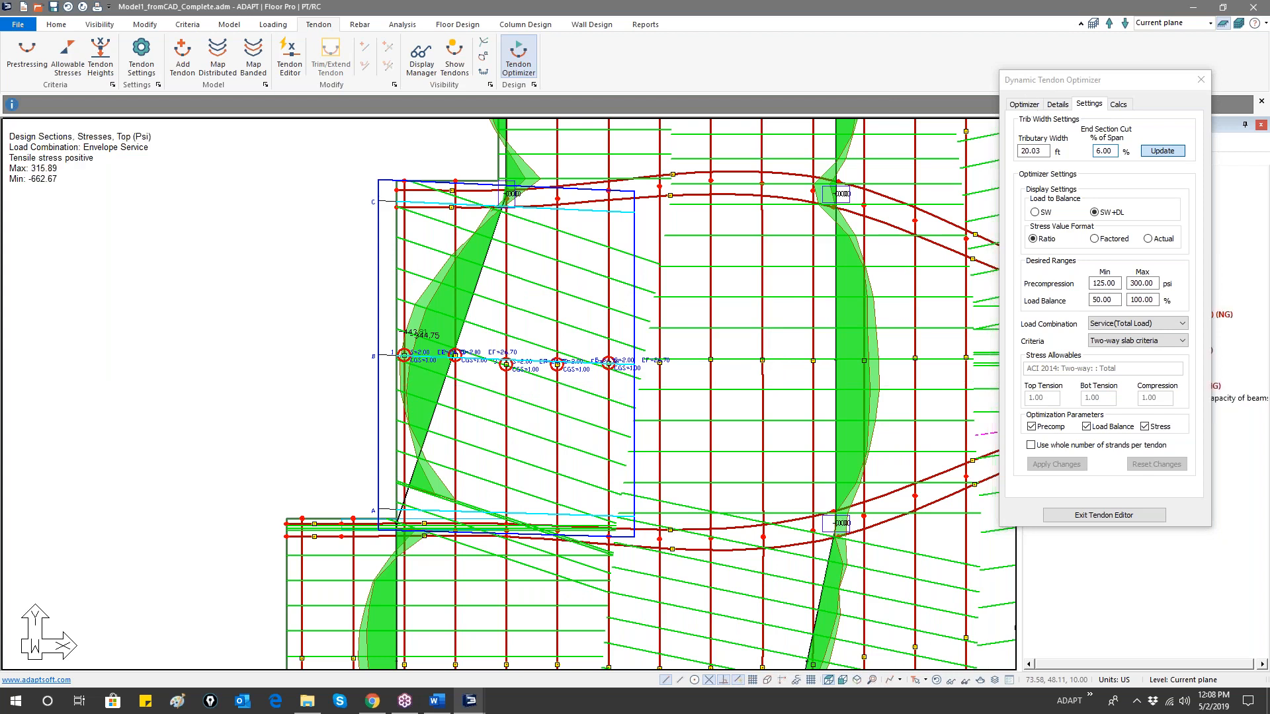
{"action": "left_click", "coordinate": [1028, 105]}
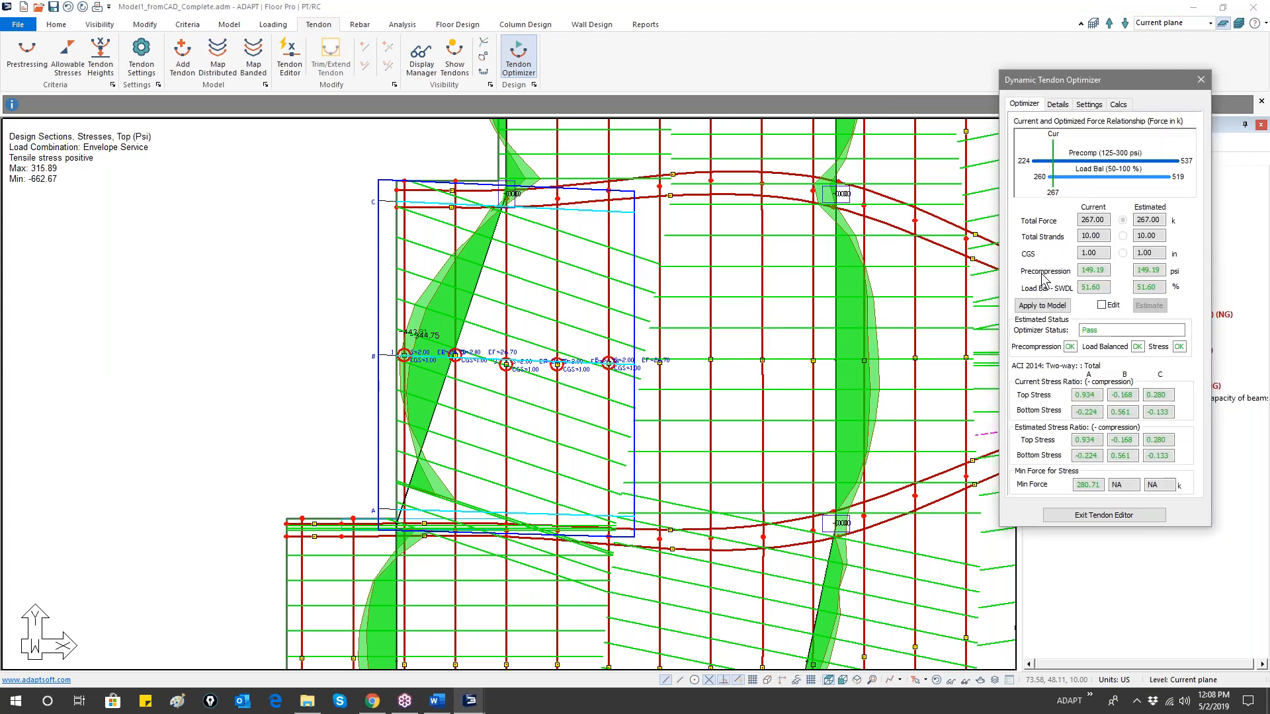
- Exit the optimizer and check the properties of the third distributed tendon in the leftmost bay, including its number of strands
{"action": "left_click", "coordinate": [1201, 81]}
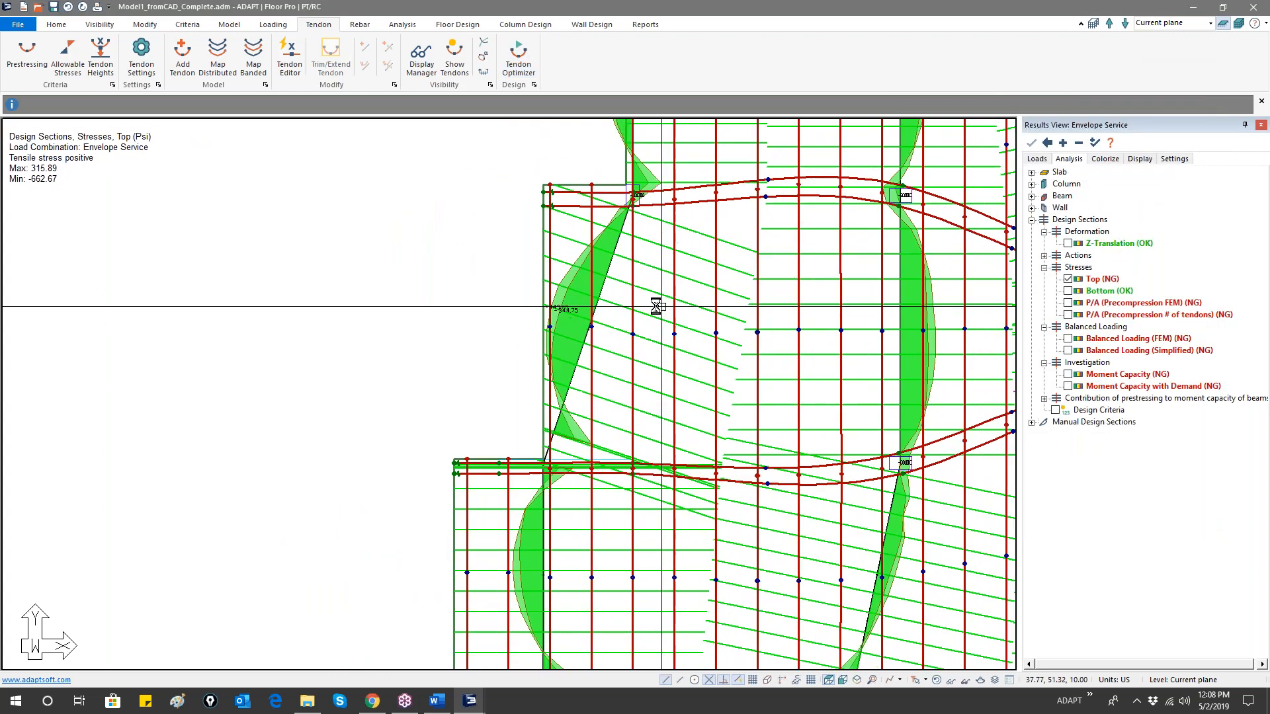
{"action": "double_click", "coordinate": [635, 305]}
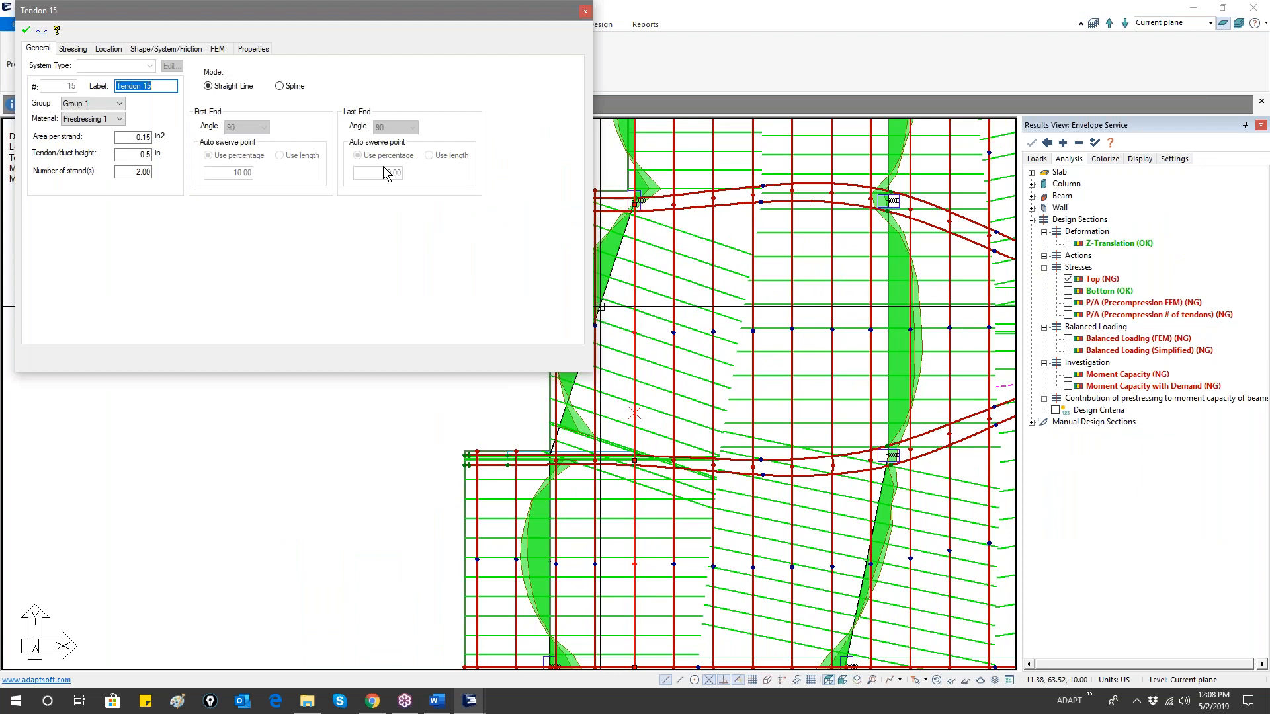
{"action": "left_click_drag", "start_coordinate": [372, 17], "coordinate": [661, 73]}
{"action": "left_click", "coordinate": [875, 67]}
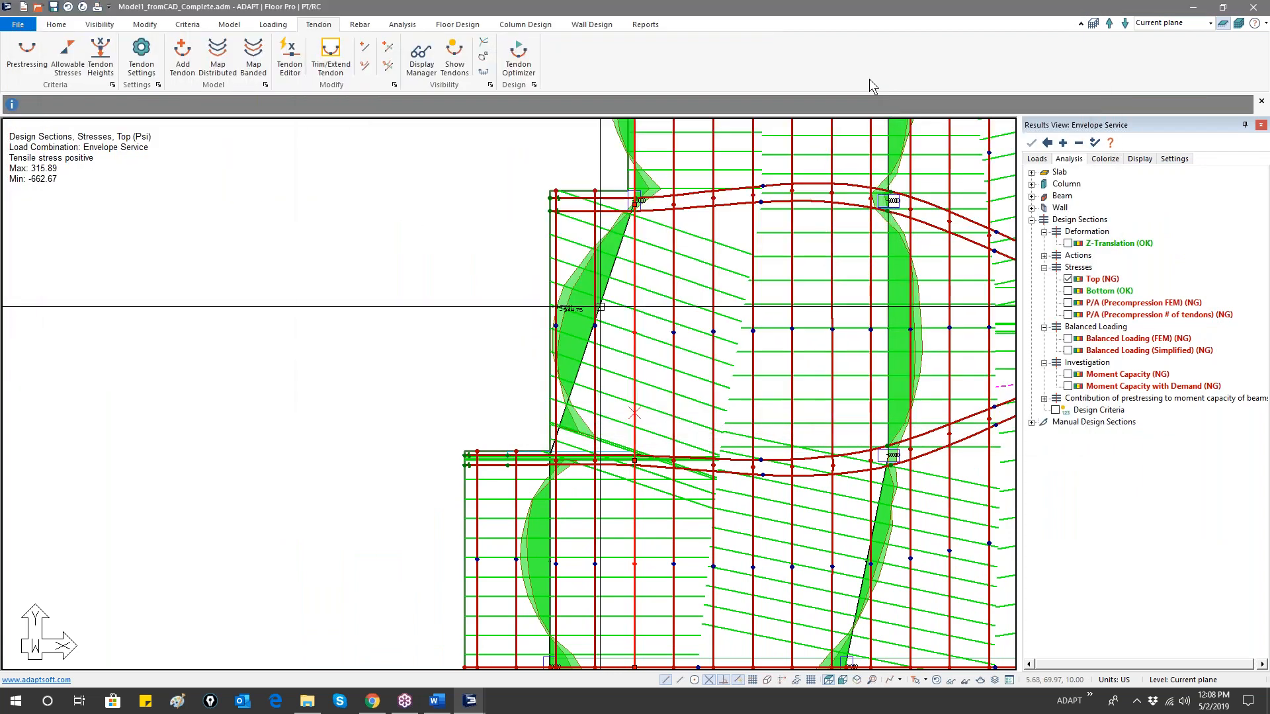
- Run the Tendon Optimizer on the leftmost bay's five distributed tendon spans and check its settings against the stress results
{"action": "left_click", "coordinate": [518, 58]}
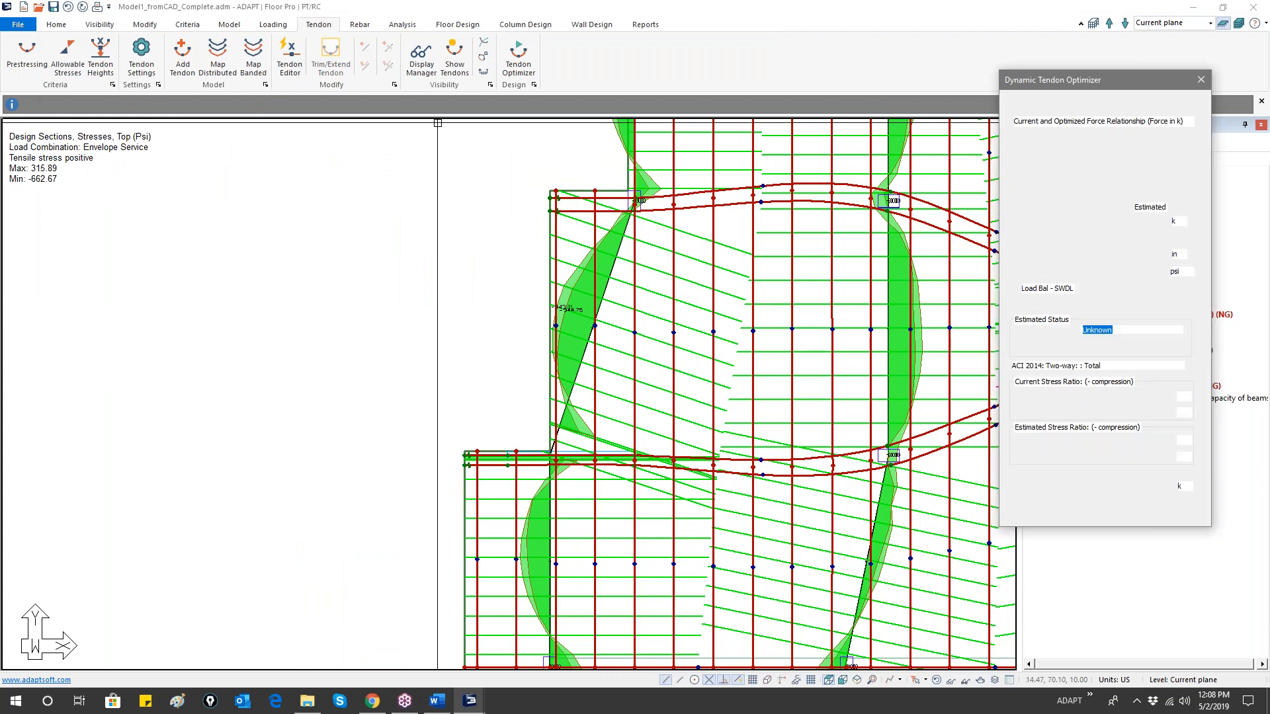
{"action": "left_click_drag", "start_coordinate": [533, 319], "coordinate": [723, 353]}
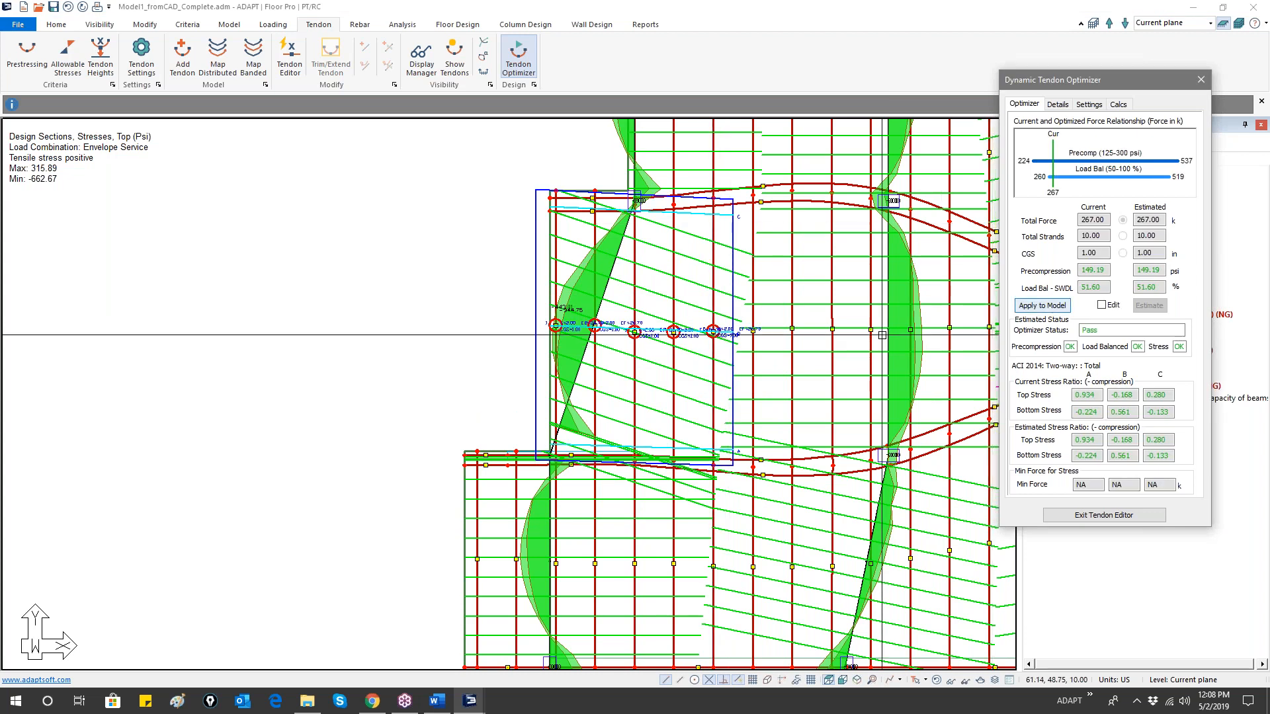
{"action": "scroll", "coordinate": [727, 334], "scroll_direction": "up", "scroll_amount": 3}
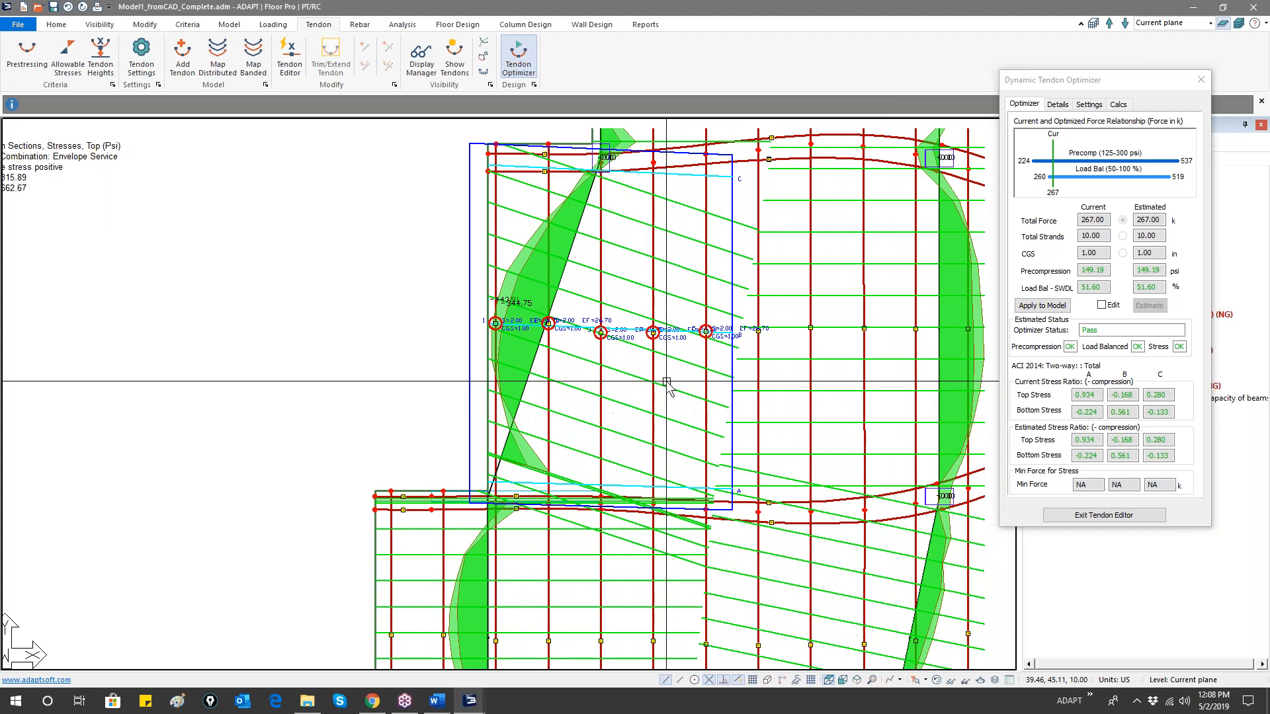
{"action": "left_click", "coordinate": [1058, 104]}
{"action": "left_click", "coordinate": [1088, 105]}
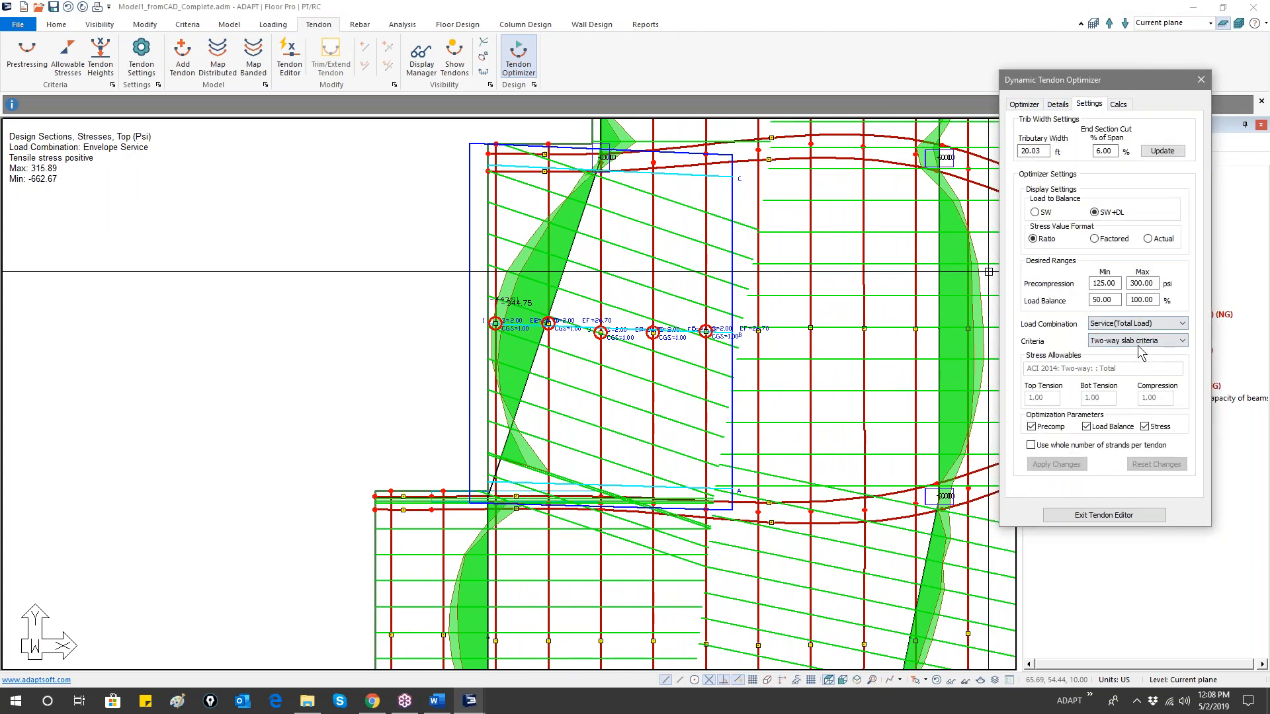
{"action": "left_click", "coordinate": [1025, 105]}
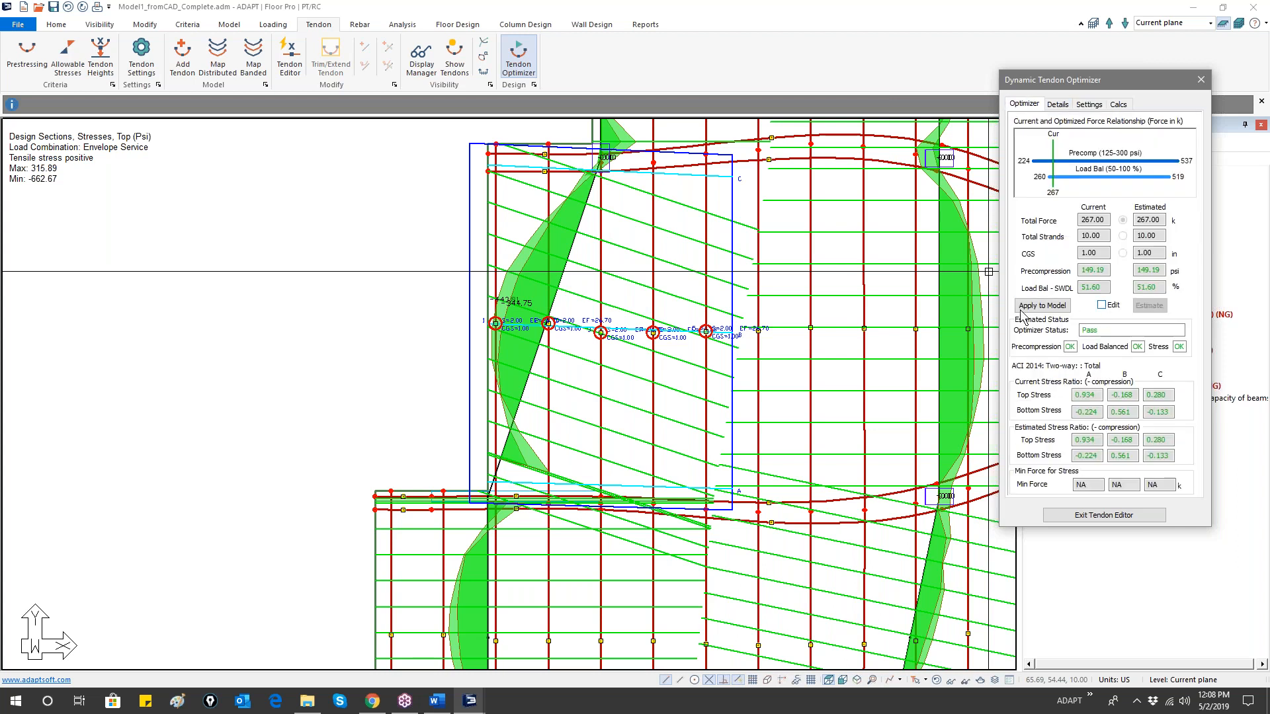
- Display the P/A (Precompression FEM) stresses on the design sections, keeping the optimizer clear of the results list and leftmost bay
{"action": "middle_click_drag", "start_coordinate": [758, 402], "coordinate": [743, 275]}
{"action": "scroll", "coordinate": [744, 276], "scroll_direction": "down", "scroll_amount": 3}
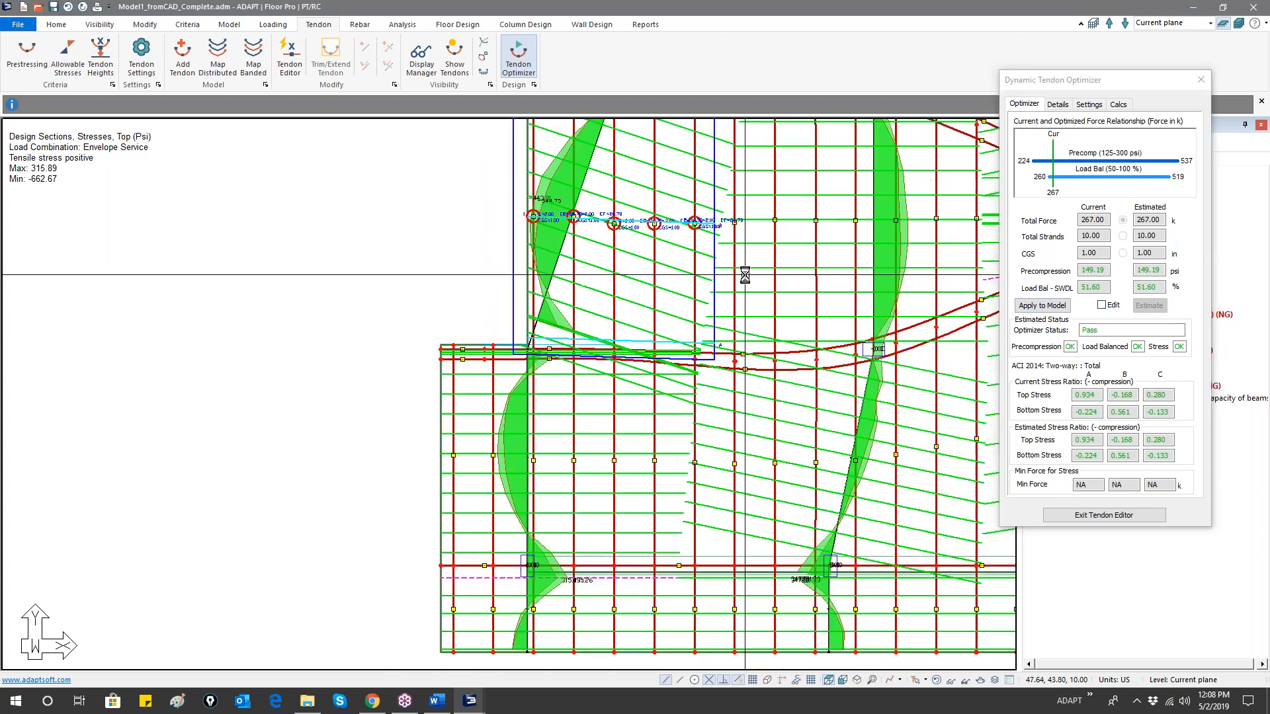
{"action": "left_click", "coordinate": [680, 370]}
{"action": "left_click_drag", "start_coordinate": [1132, 94], "coordinate": [729, 103]}
{"action": "left_click", "coordinate": [1068, 302]}
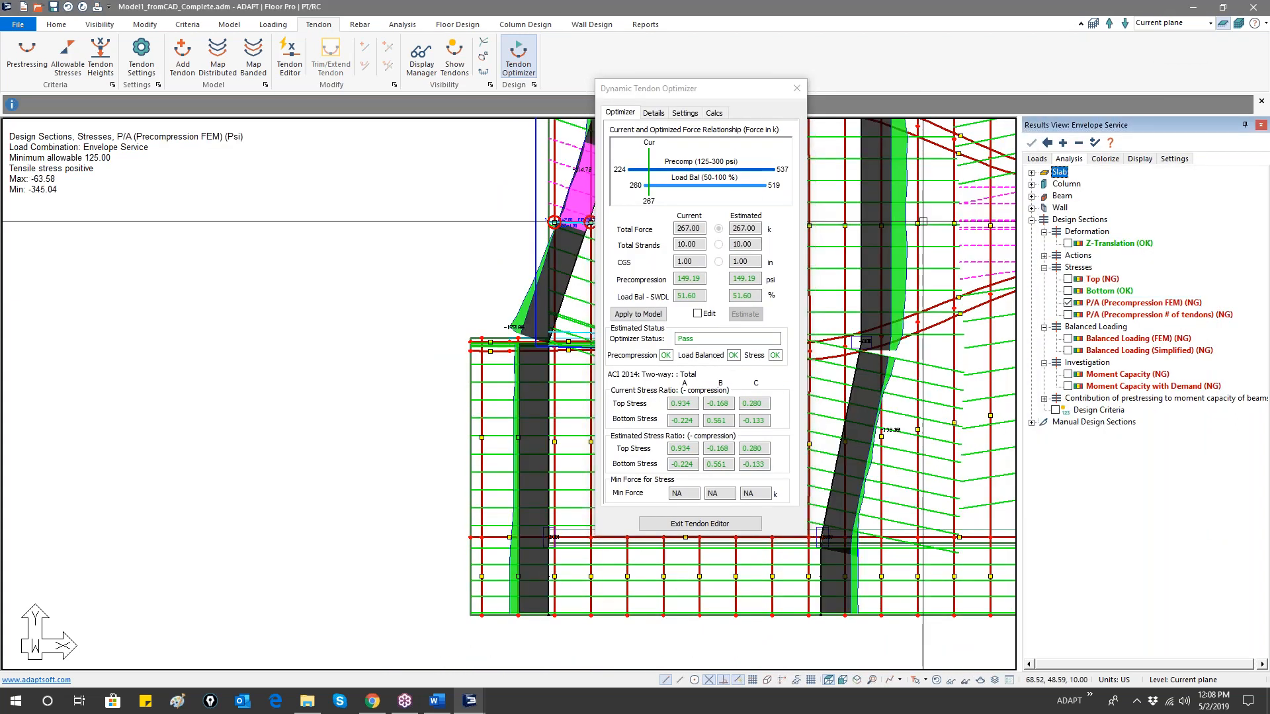
{"action": "left_click_drag", "start_coordinate": [731, 92], "coordinate": [902, 280]}
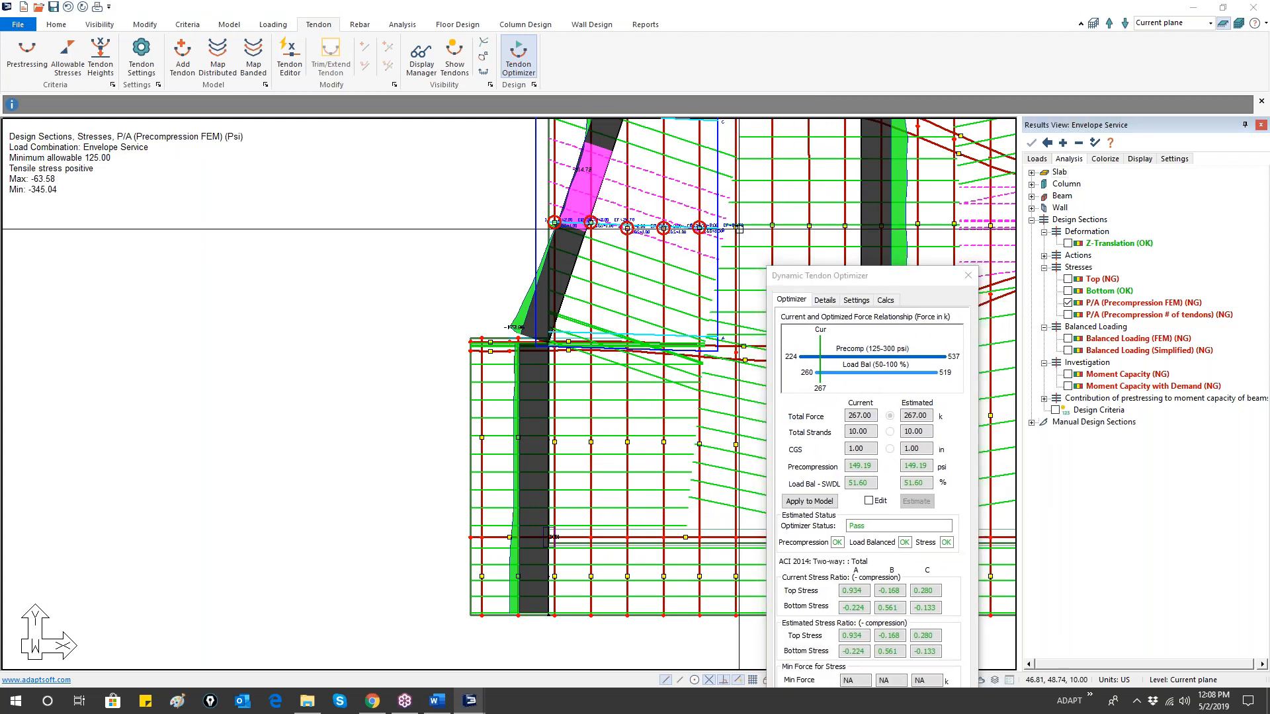
- Compare the leftmost bay's FEM precompression with the strand-based P/A values in the optimizer details for sections A, B and C
{"action": "middle_click_drag", "start_coordinate": [720, 228], "coordinate": [664, 388]}
{"action": "scroll", "coordinate": [664, 408], "scroll_direction": "up", "scroll_amount": 2}
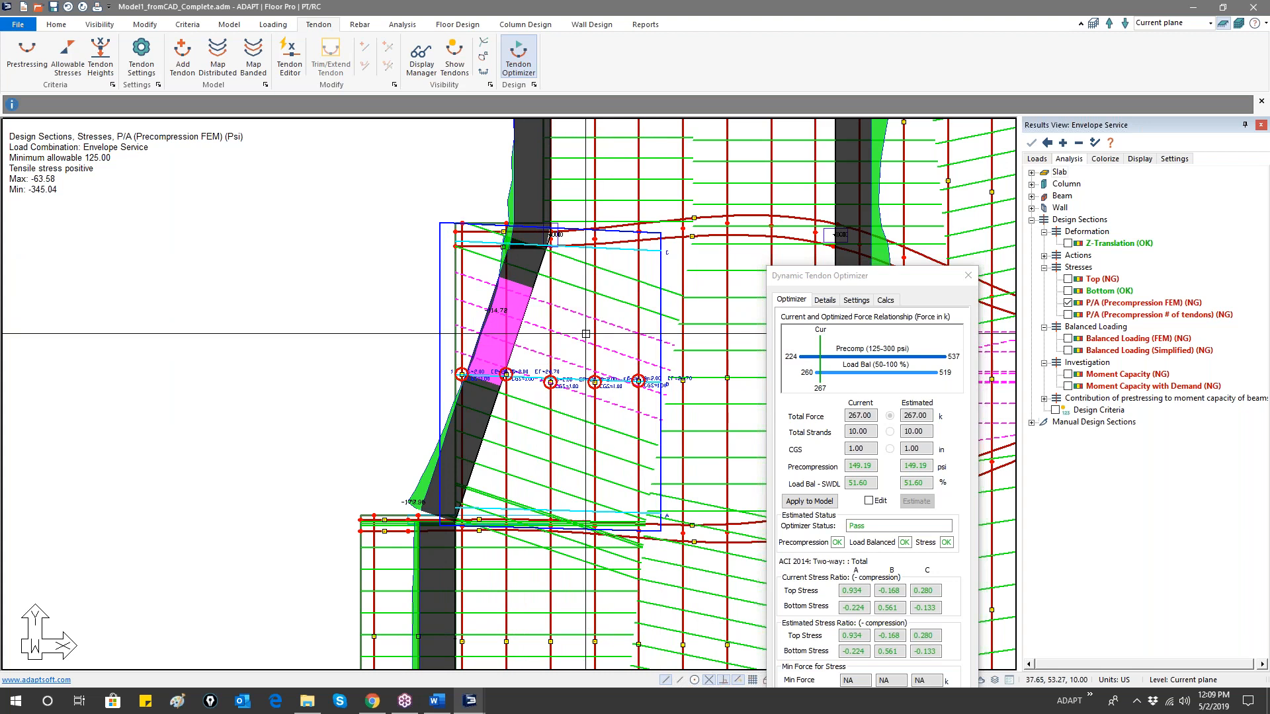
{"action": "left_click", "coordinate": [825, 301]}
{"action": "left_click", "coordinate": [791, 300]}
{"action": "left_click", "coordinate": [825, 300]}
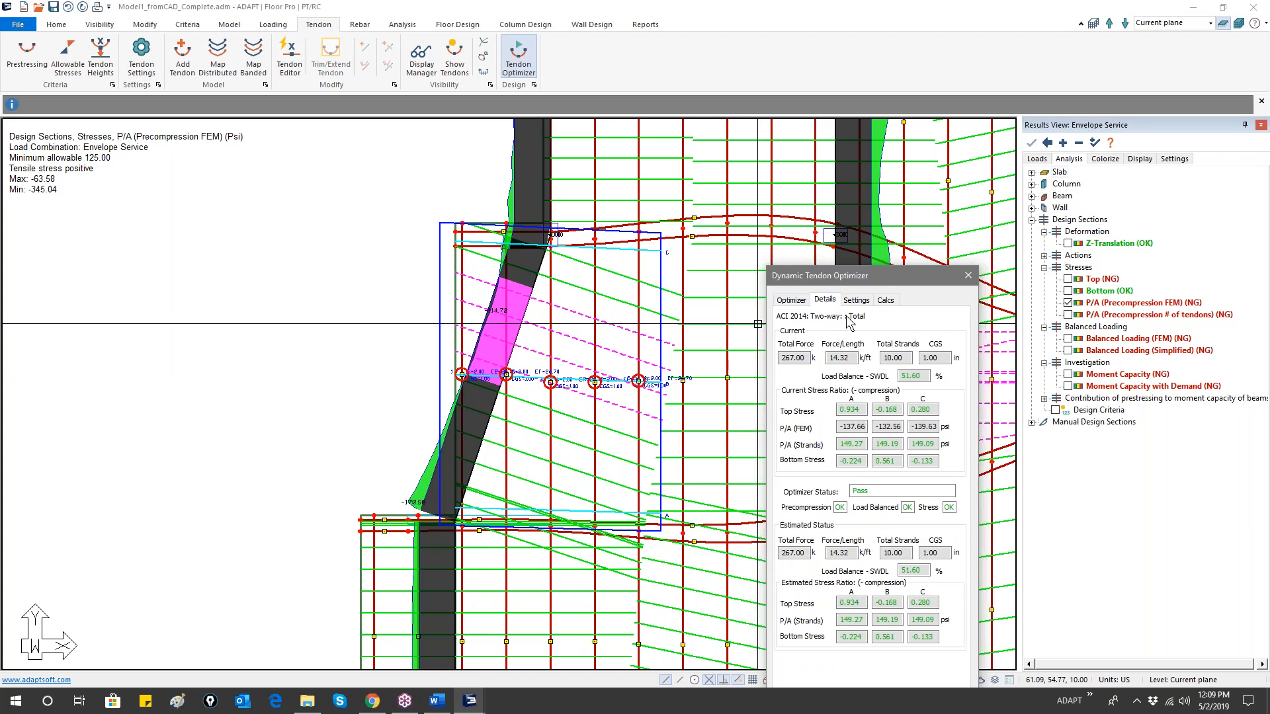
- Update the optimizer's tributary width to 21 ft and review the resulting force ranges and load balance
{"action": "left_click", "coordinate": [856, 299]}
{"action": "double_click", "coordinate": [801, 346]}
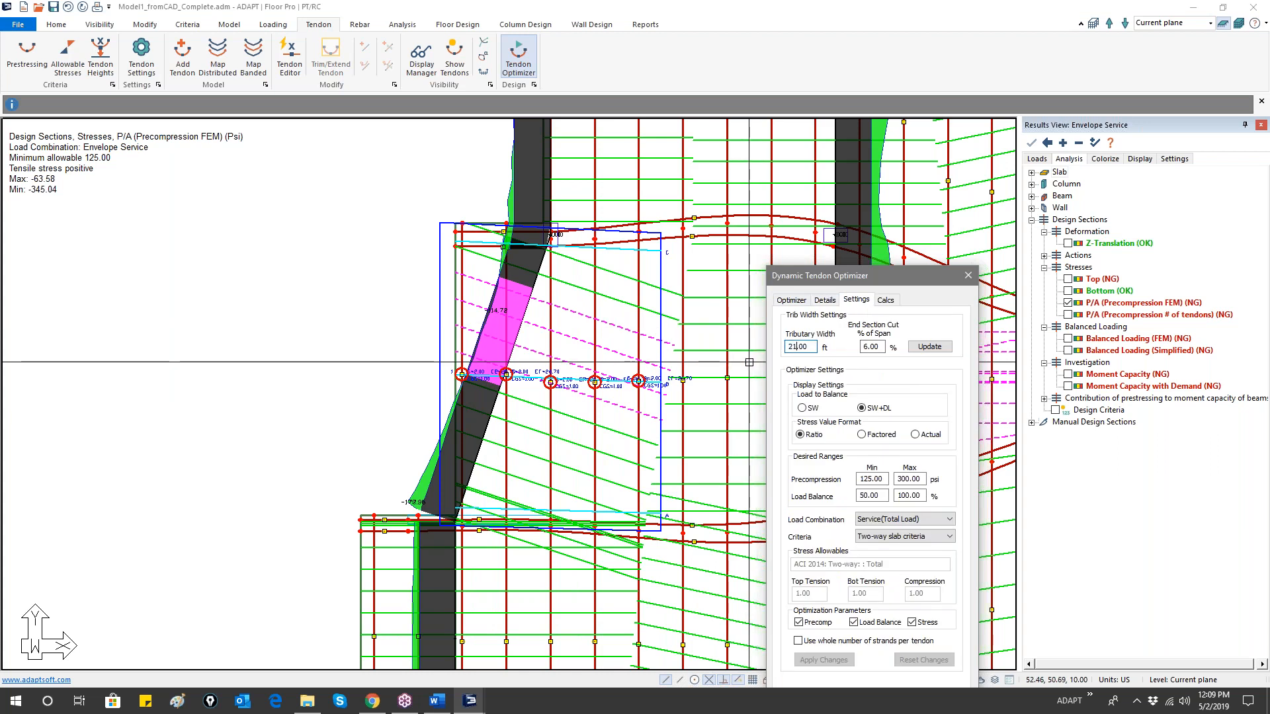
{"action": "left_click", "coordinate": [929, 346]}
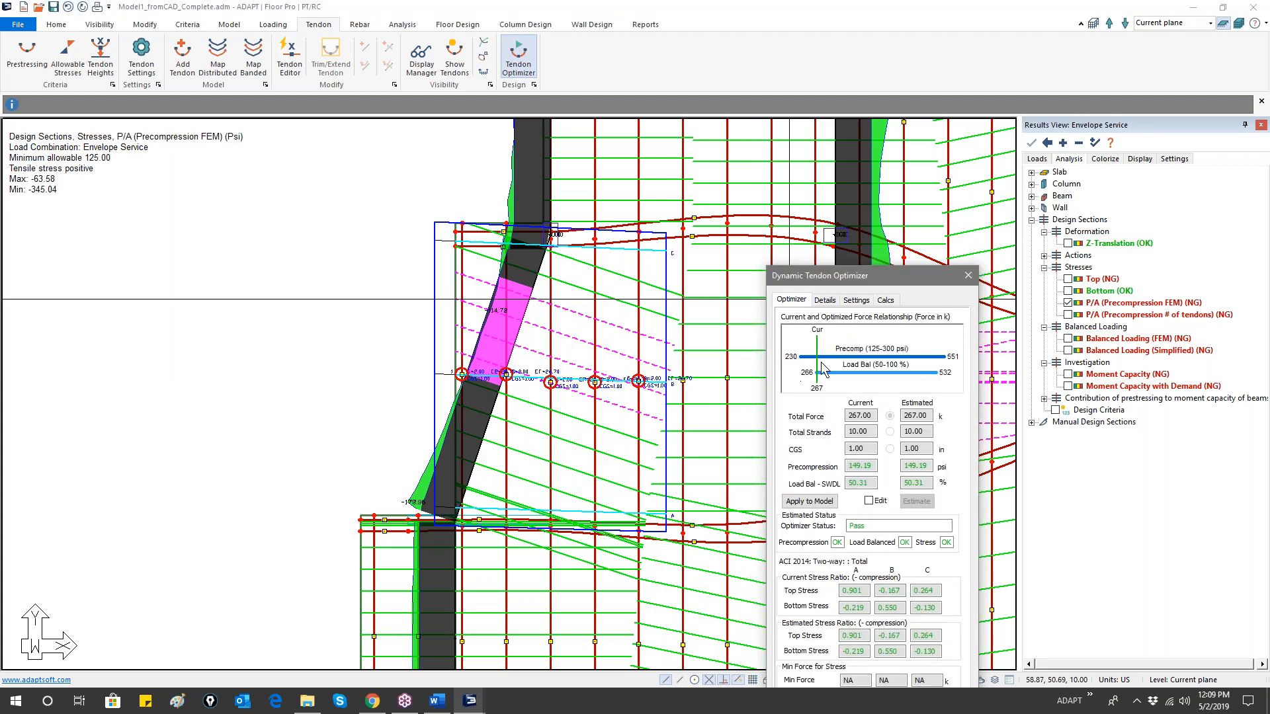
{"action": "left_click", "coordinate": [856, 301]}
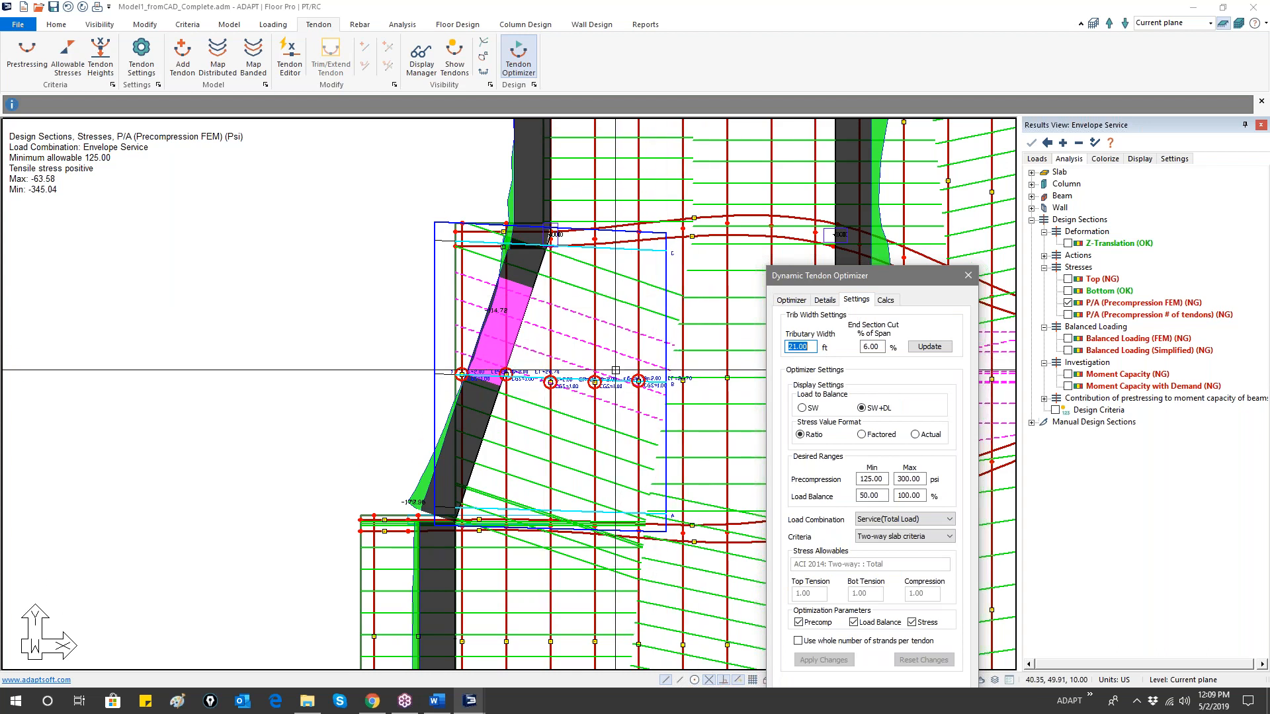
- Survey the precompression across the neighbouring bays and exit the optimizer
{"action": "scroll", "coordinate": [578, 340], "scroll_direction": "down", "scroll_amount": 1}
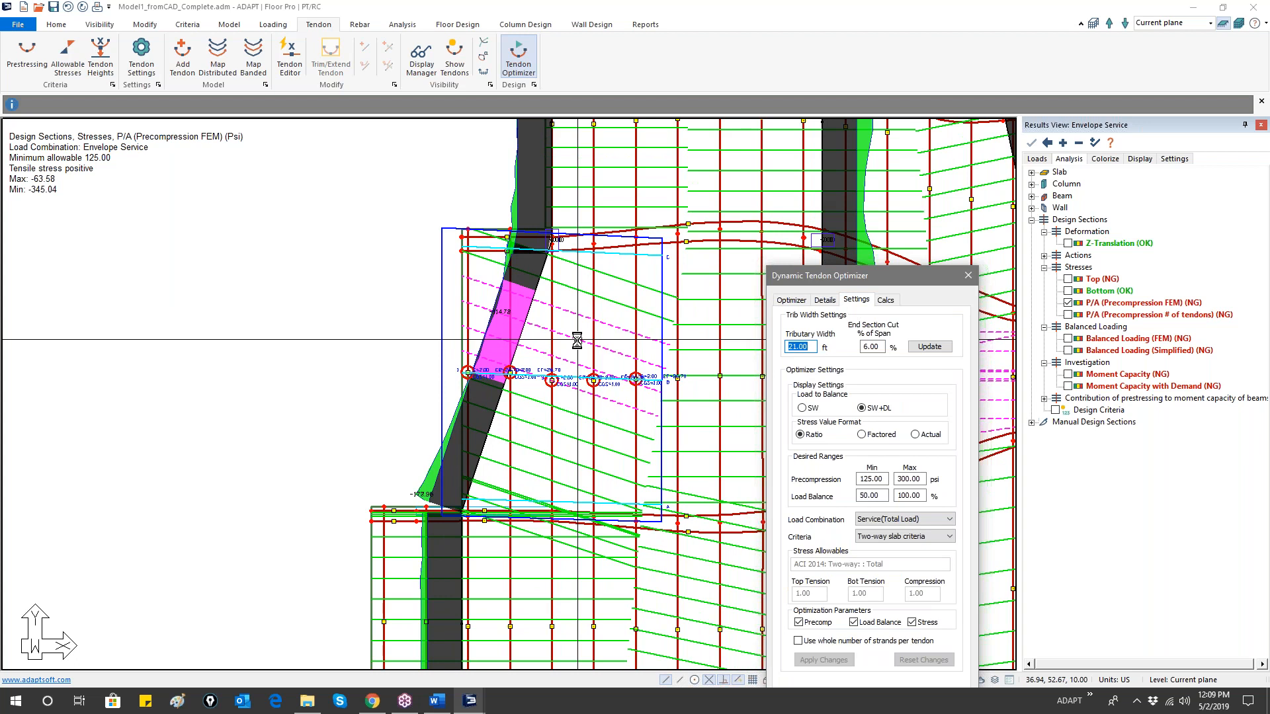
{"action": "scroll", "coordinate": [578, 340], "scroll_direction": "down", "scroll_amount": 2}
{"action": "middle_click_drag", "start_coordinate": [638, 463], "coordinate": [418, 475]}
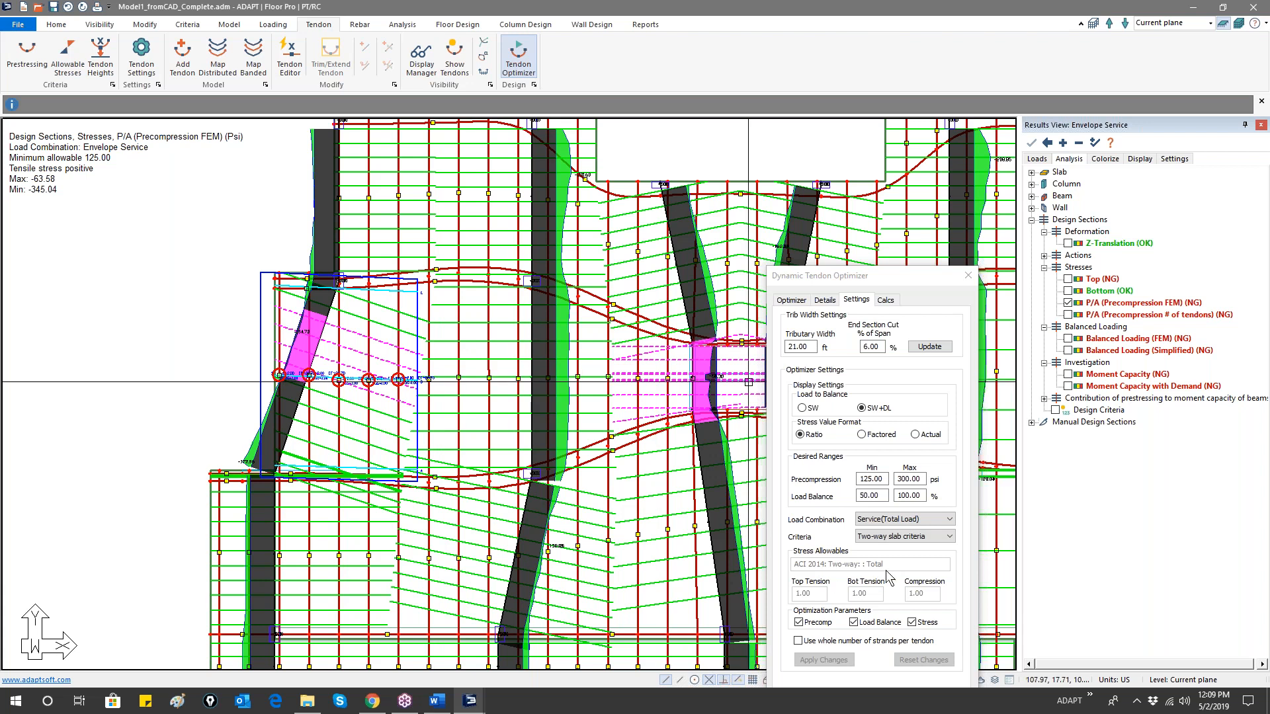
{"action": "left_click_drag", "start_coordinate": [880, 275], "coordinate": [883, 65]}
{"action": "left_click", "coordinate": [864, 499]}
{"action": "scroll", "coordinate": [531, 376], "scroll_direction": "up", "scroll_amount": 5}
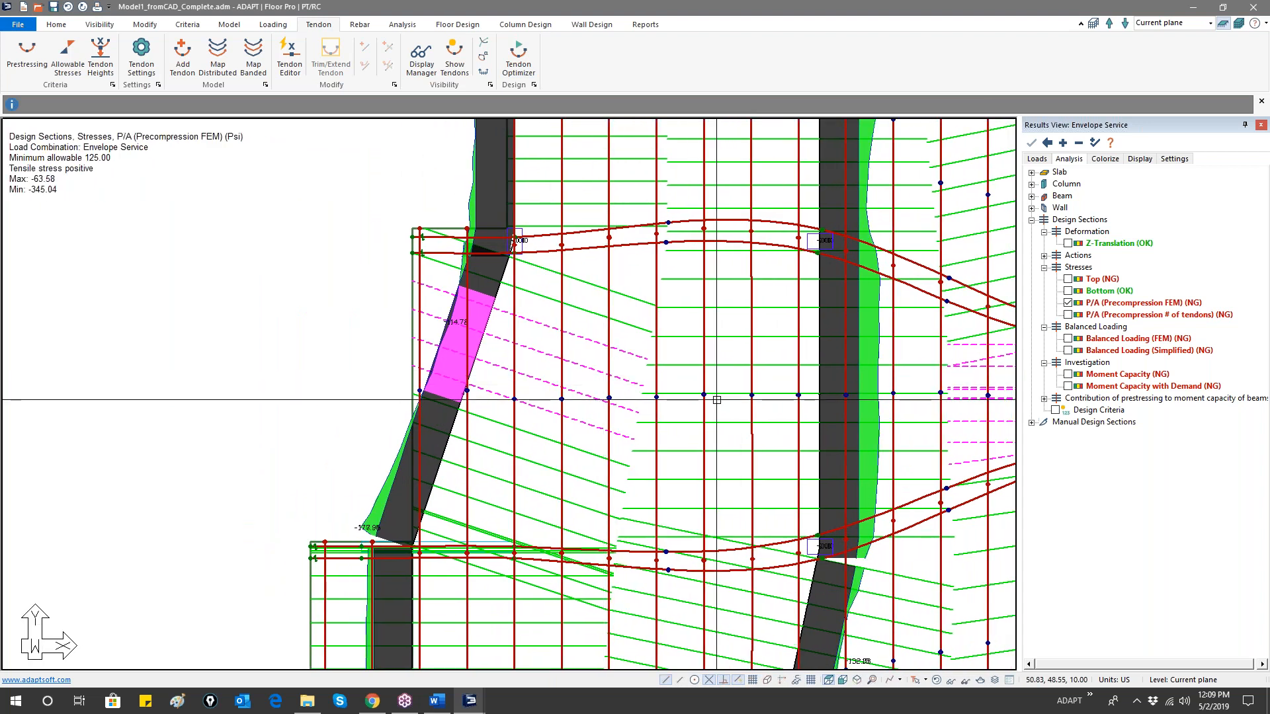
- Restart the Tendon Optimizer on the five distributed tendon spans of the leftmost bay with the precompression results displayed
{"action": "left_click", "coordinate": [519, 58]}
{"action": "left_click_drag", "start_coordinate": [375, 365], "coordinate": [620, 421]}
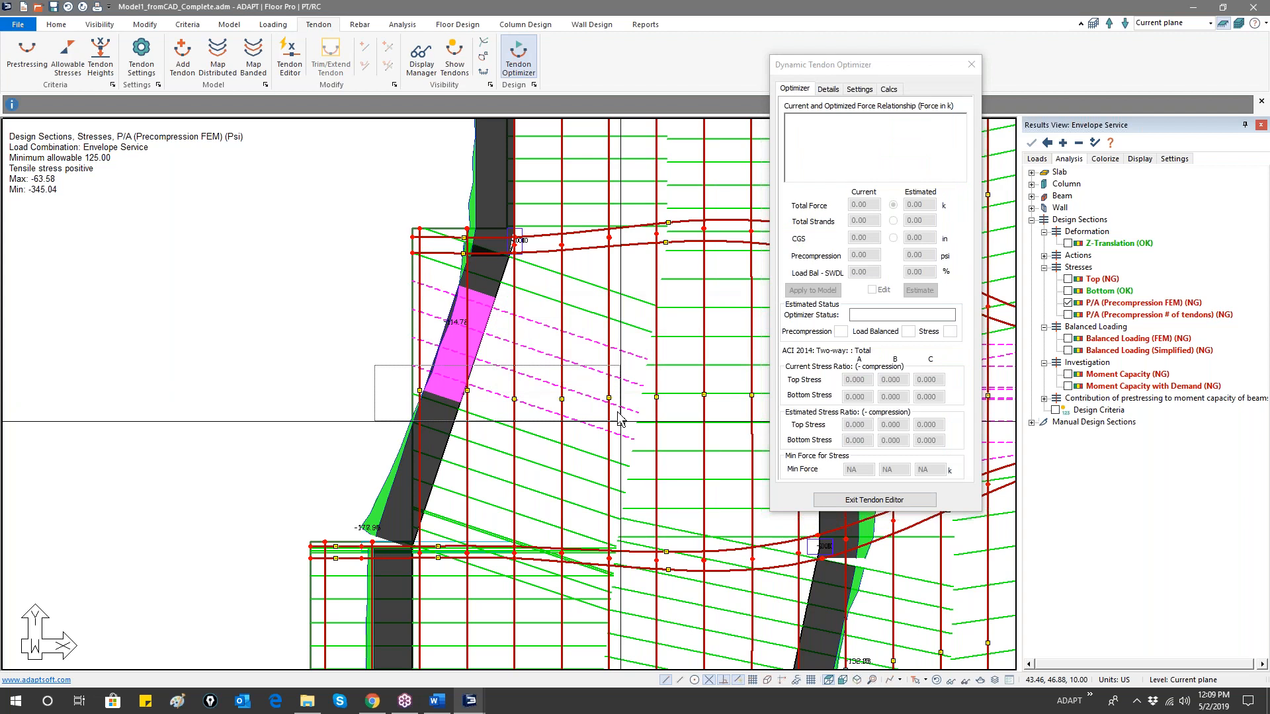
{"action": "left_click_drag", "start_coordinate": [620, 417], "coordinate": [621, 418]}
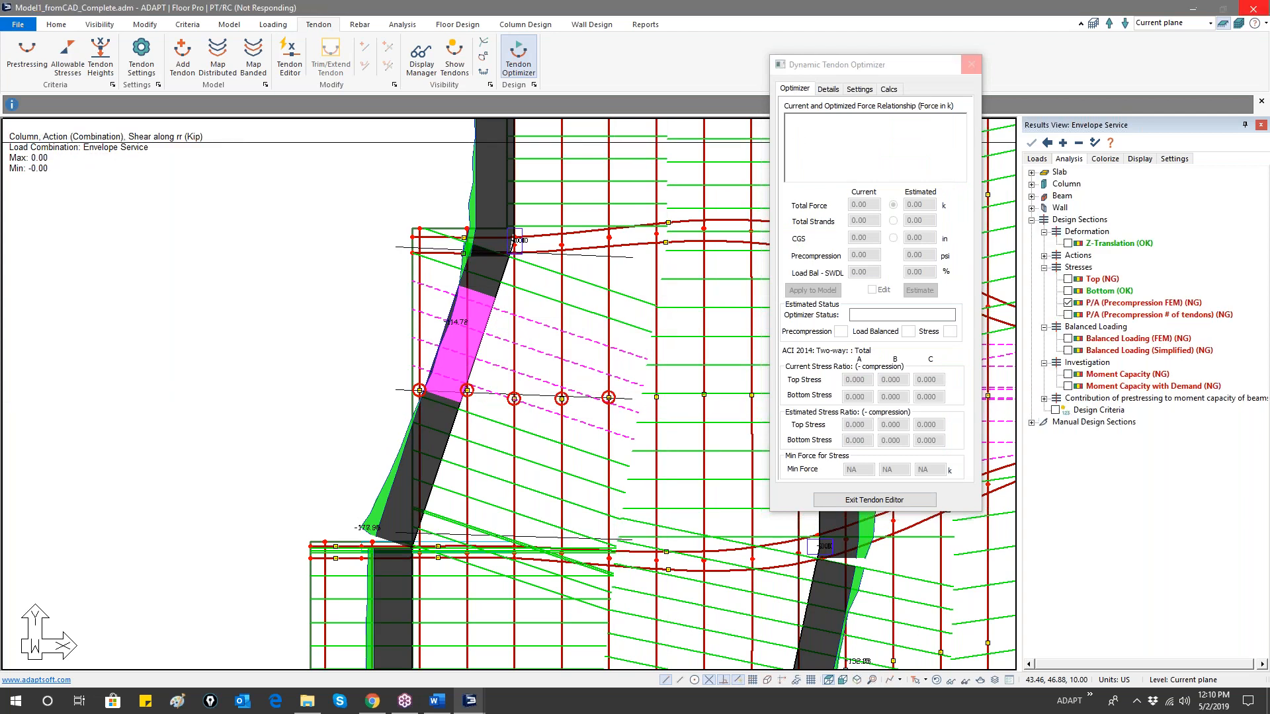
- Update the optimizer's tributary width to 22 ft and review the estimated force, strands and load balance
{"action": "left_click", "coordinate": [828, 90]}
{"action": "left_click", "coordinate": [859, 88]}
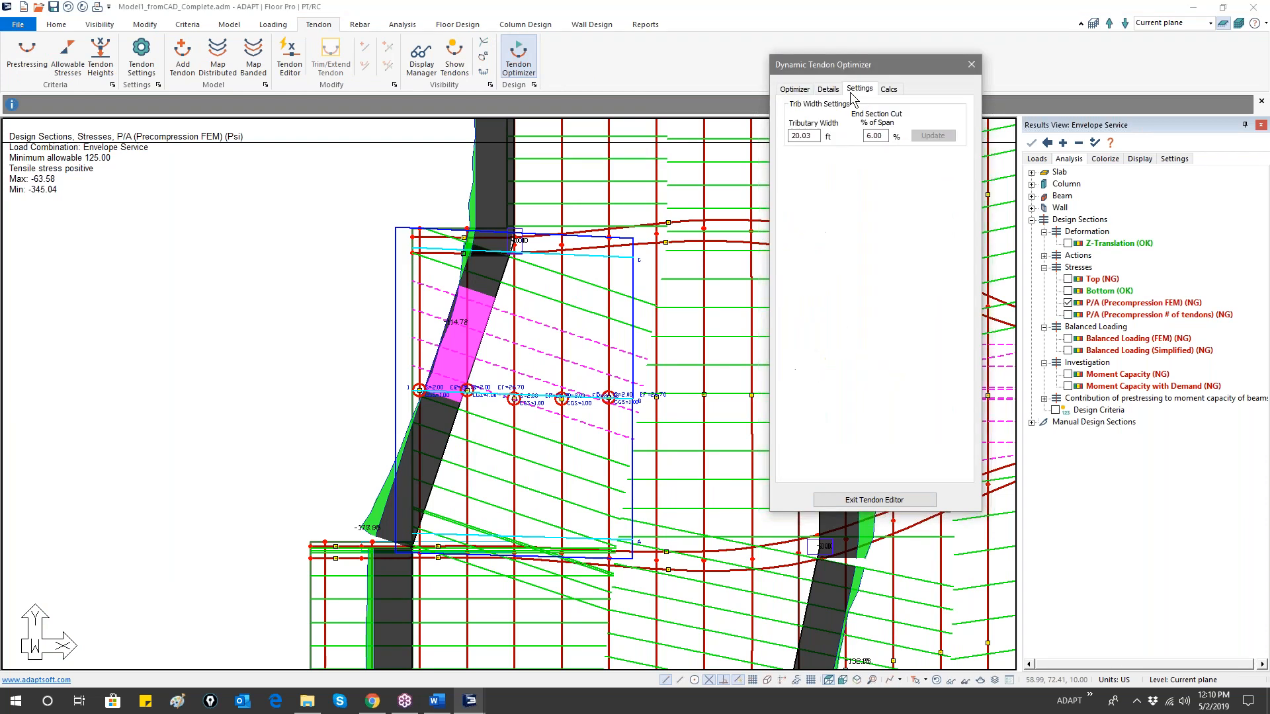
{"action": "type", "text": "22.00"}
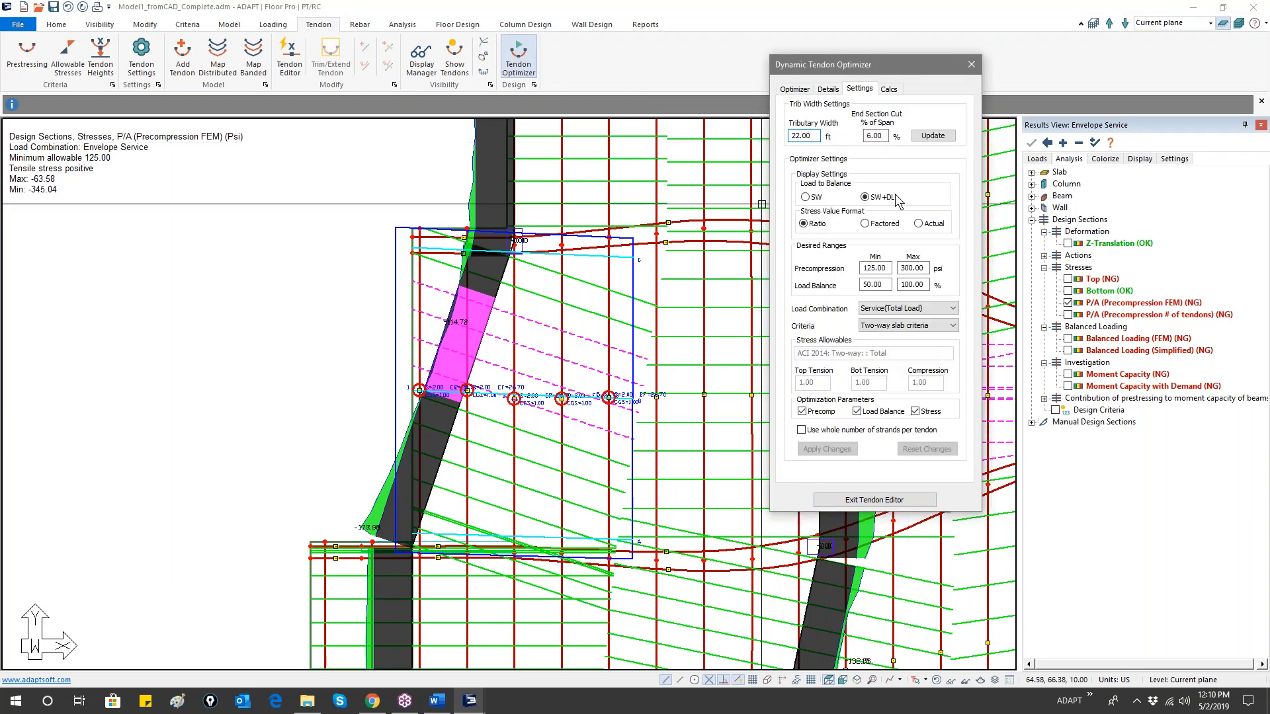
{"action": "left_click", "coordinate": [934, 135]}
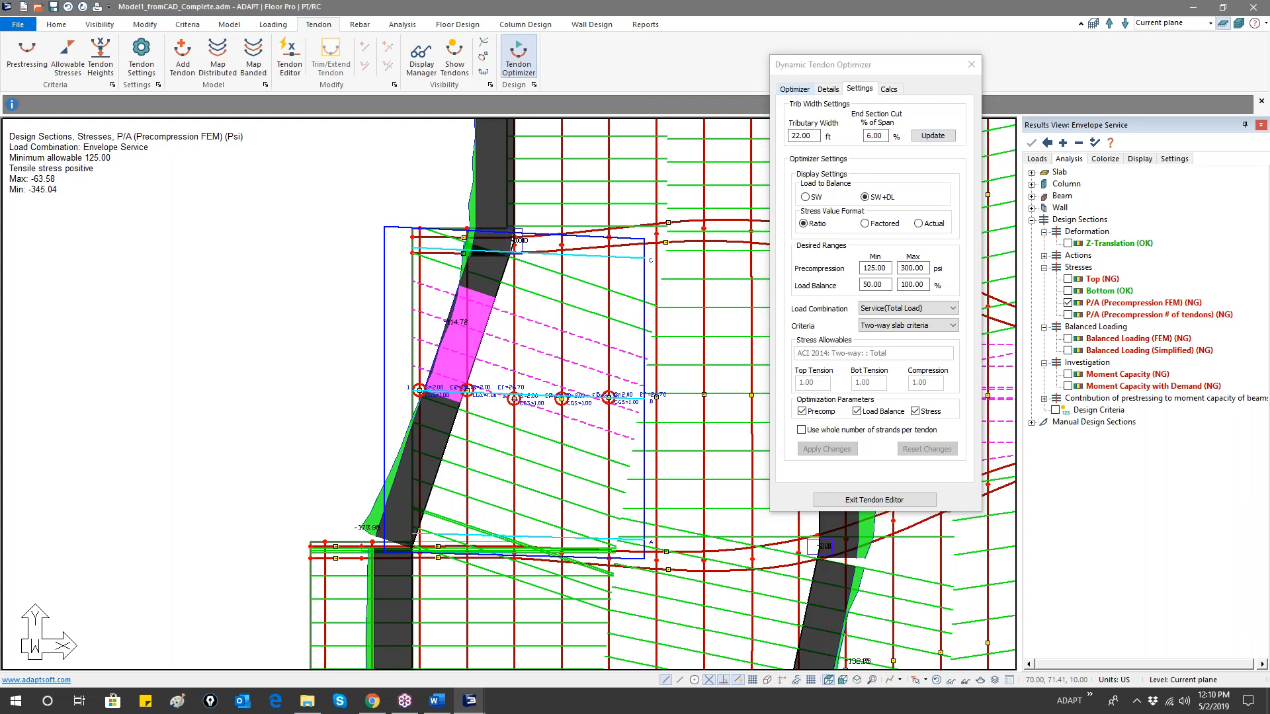
{"action": "left_click", "coordinate": [794, 89]}
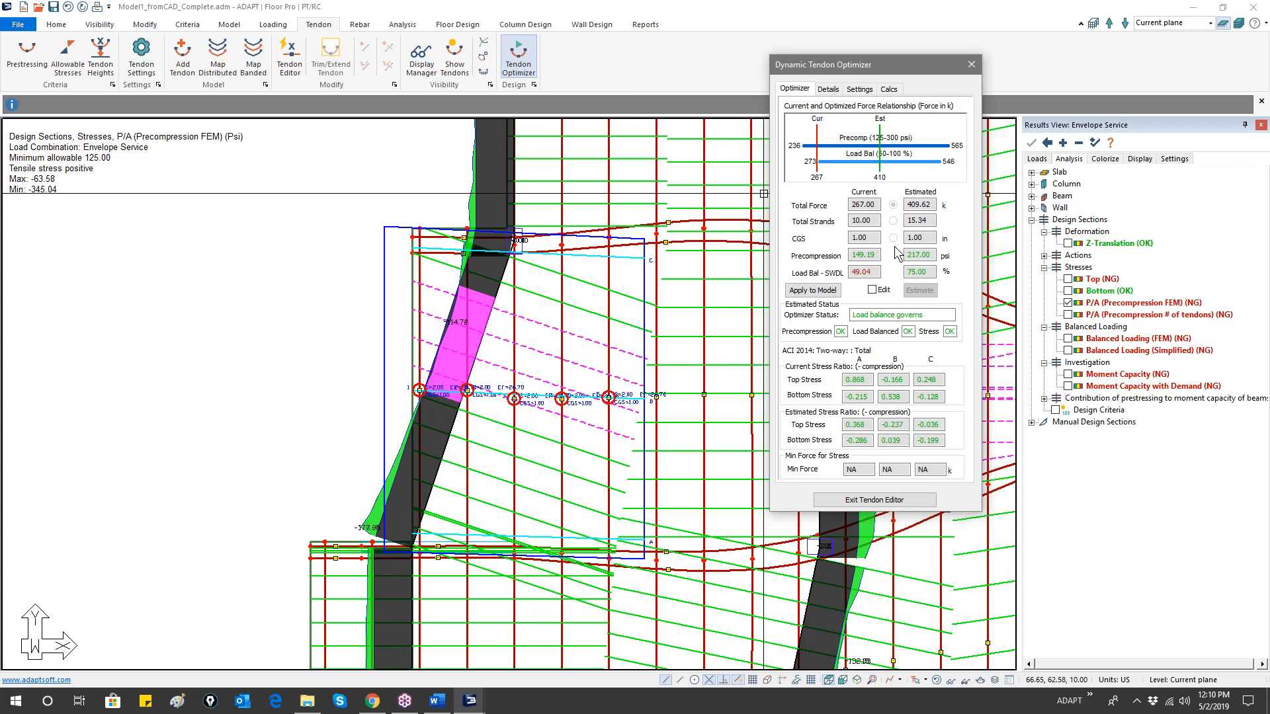
- Enable editing of the estimated values, select the estimated total force, and turn editing off again
{"action": "left_click", "coordinate": [887, 294]}
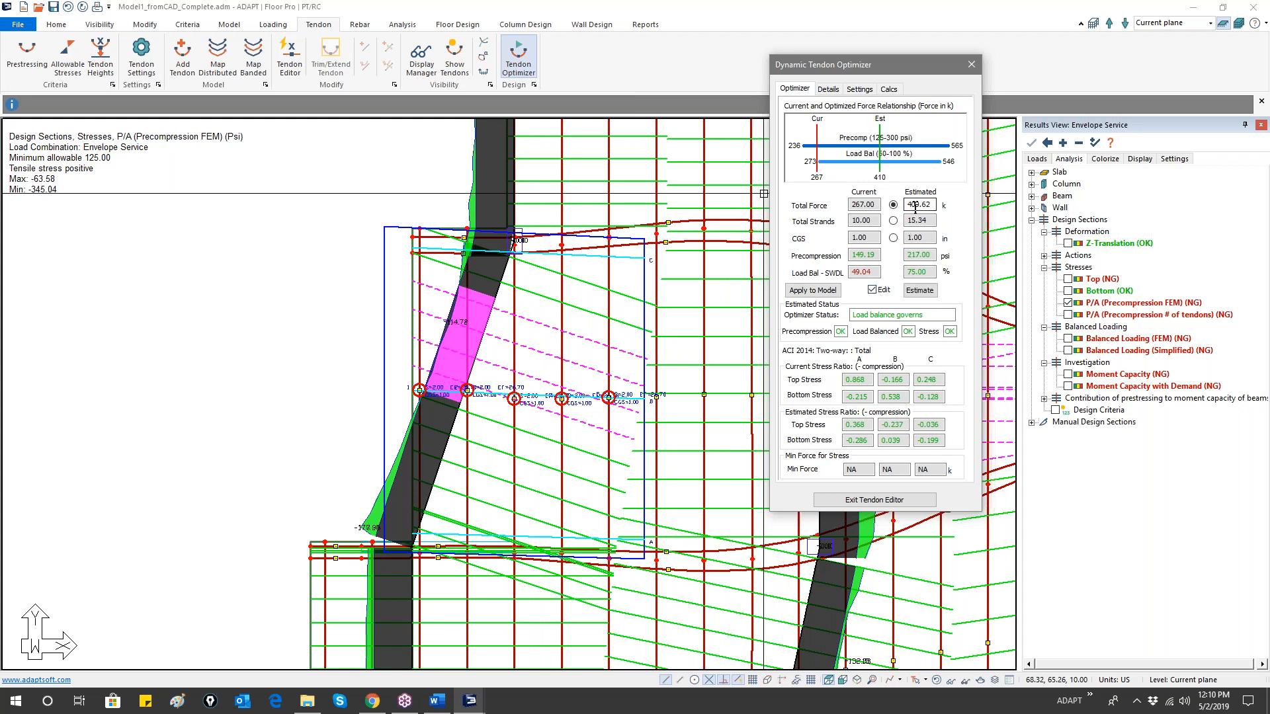
{"action": "left_click_drag", "start_coordinate": [908, 205], "coordinate": [936, 205]}
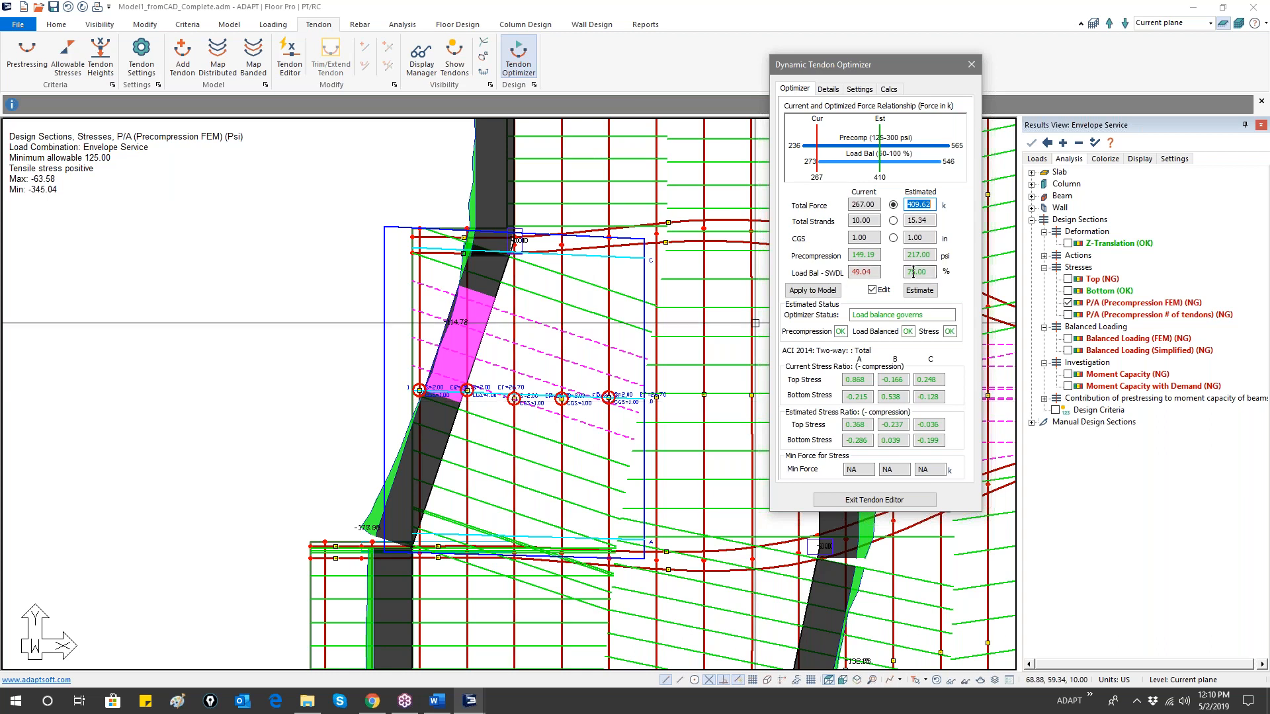
{"action": "left_click_drag", "start_coordinate": [930, 205], "coordinate": [900, 204]}
{"action": "left_click", "coordinate": [872, 290]}
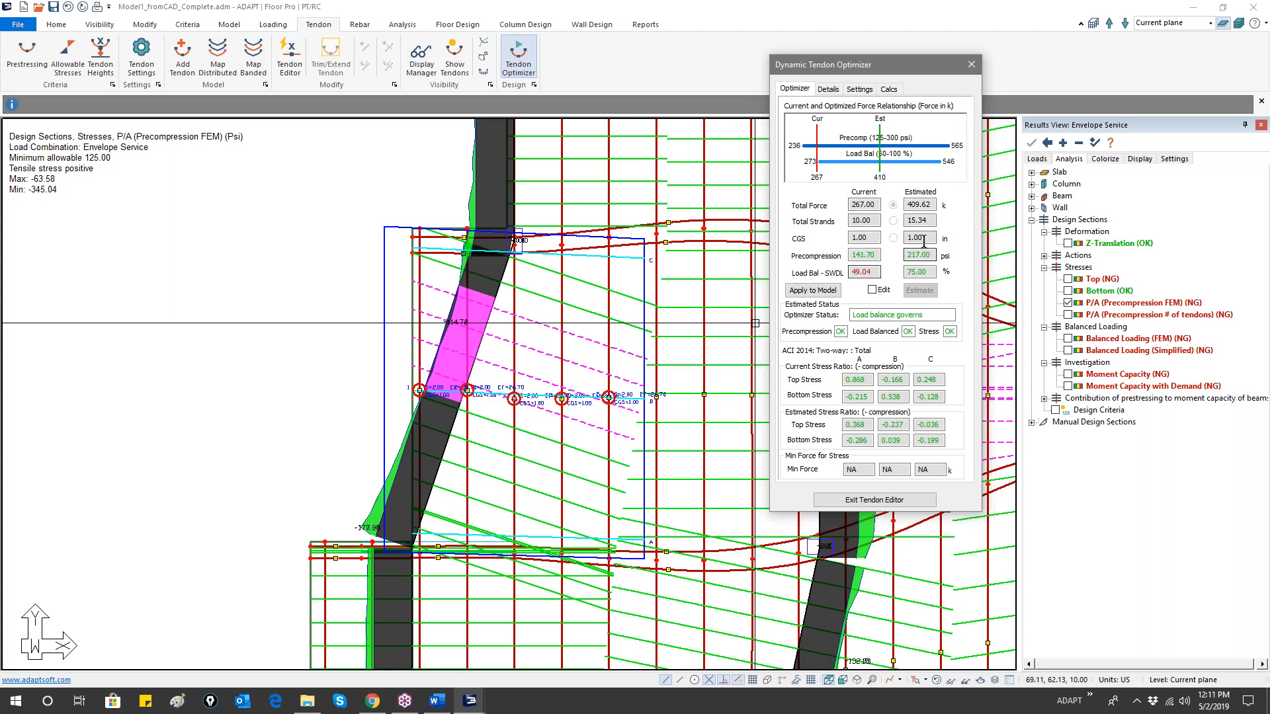
- Start applying the estimate to the model and compare the Distribute, Single and New Tendons options
{"action": "left_click", "coordinate": [815, 291]}
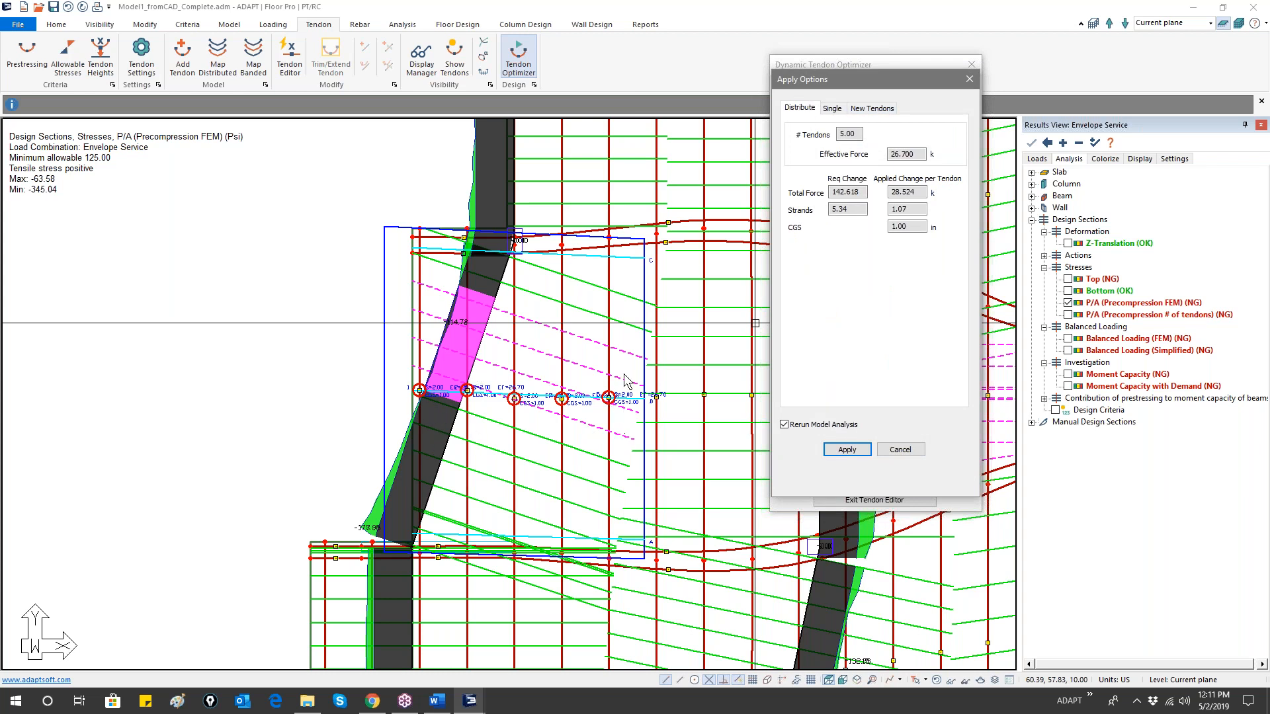
{"action": "left_click", "coordinate": [830, 108]}
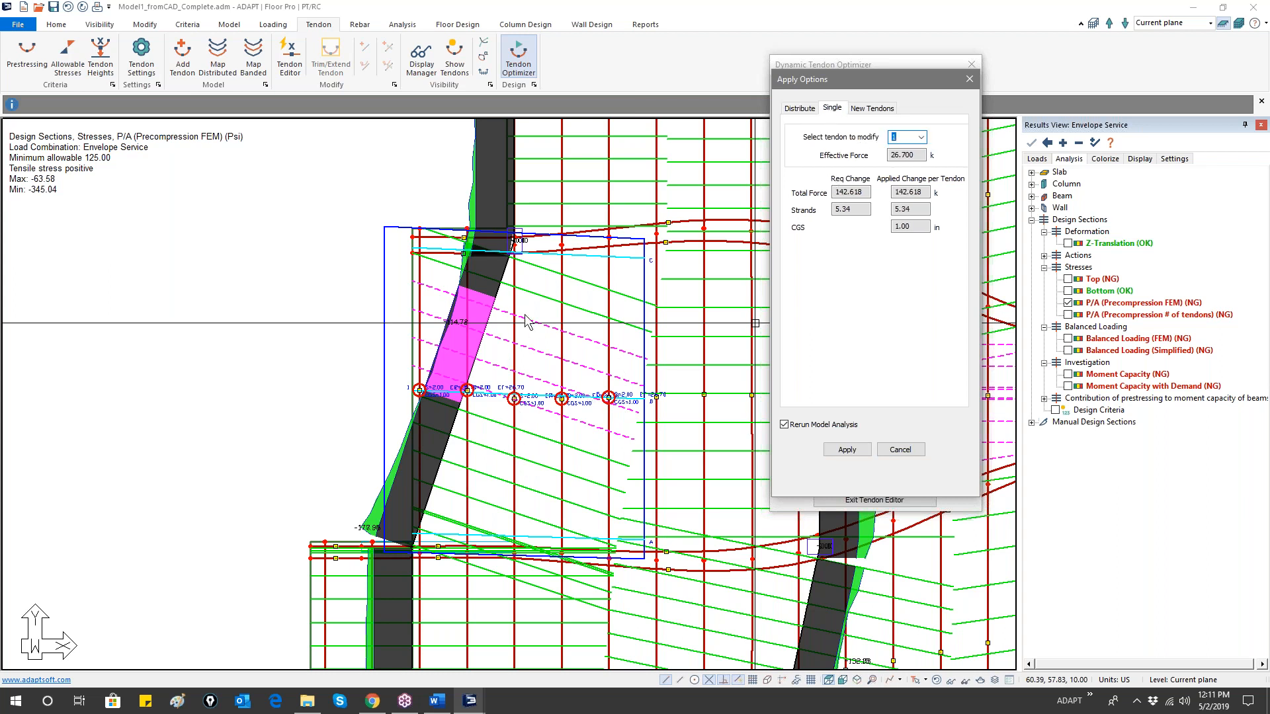
{"action": "left_click", "coordinate": [865, 108]}
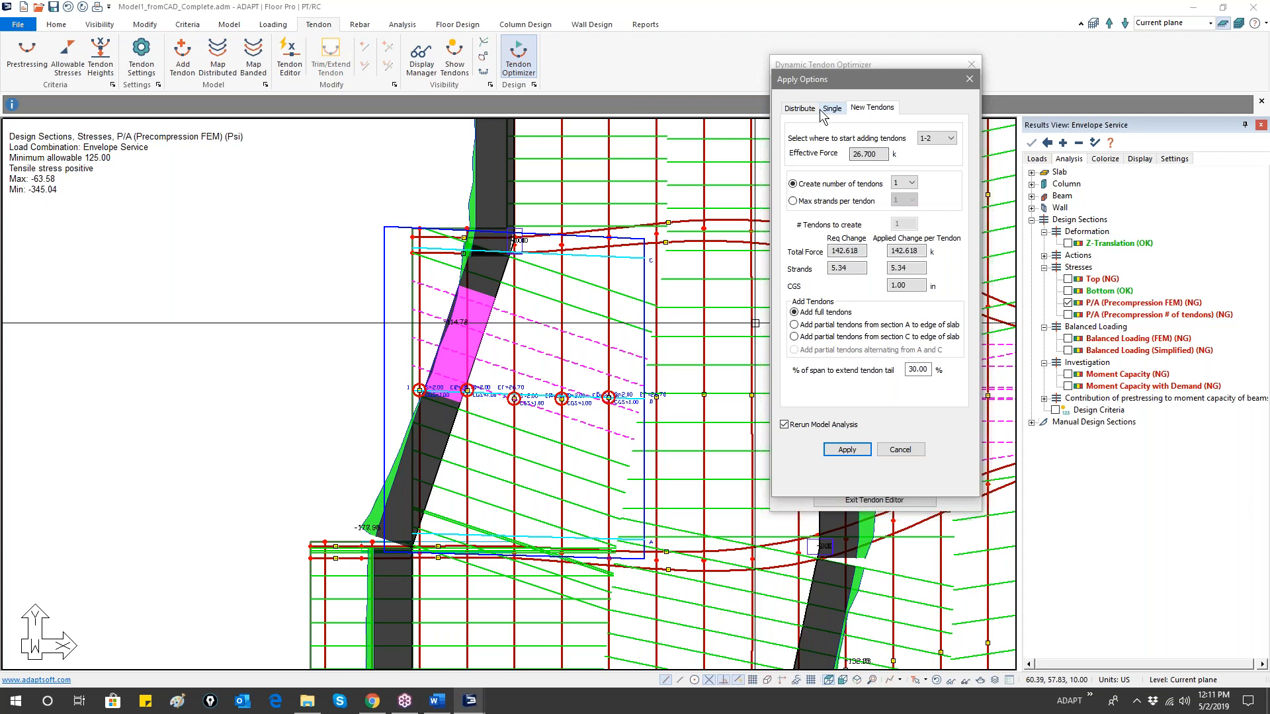
- Apply the estimated force change to the model by distributing it over the five tendons, with Rerun Model Analysis turned off
{"action": "left_click", "coordinate": [800, 108]}
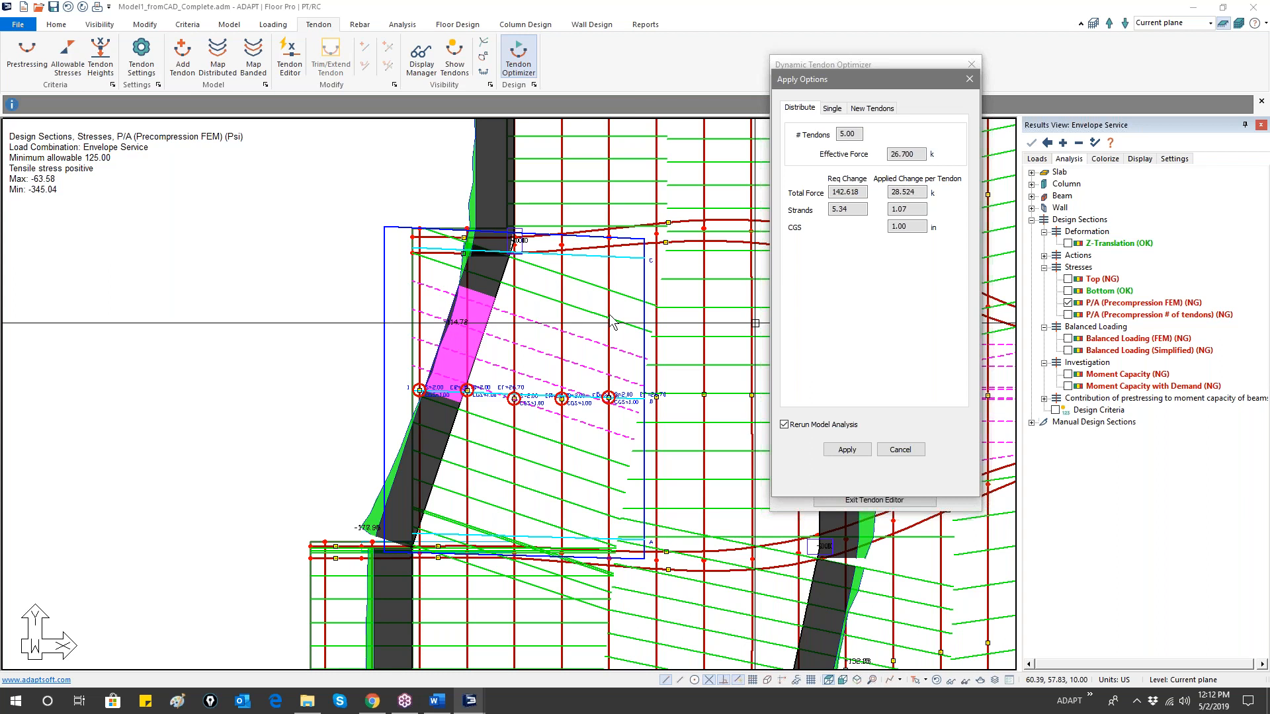
{"action": "left_click", "coordinate": [814, 426]}
{"action": "left_click", "coordinate": [828, 448]}
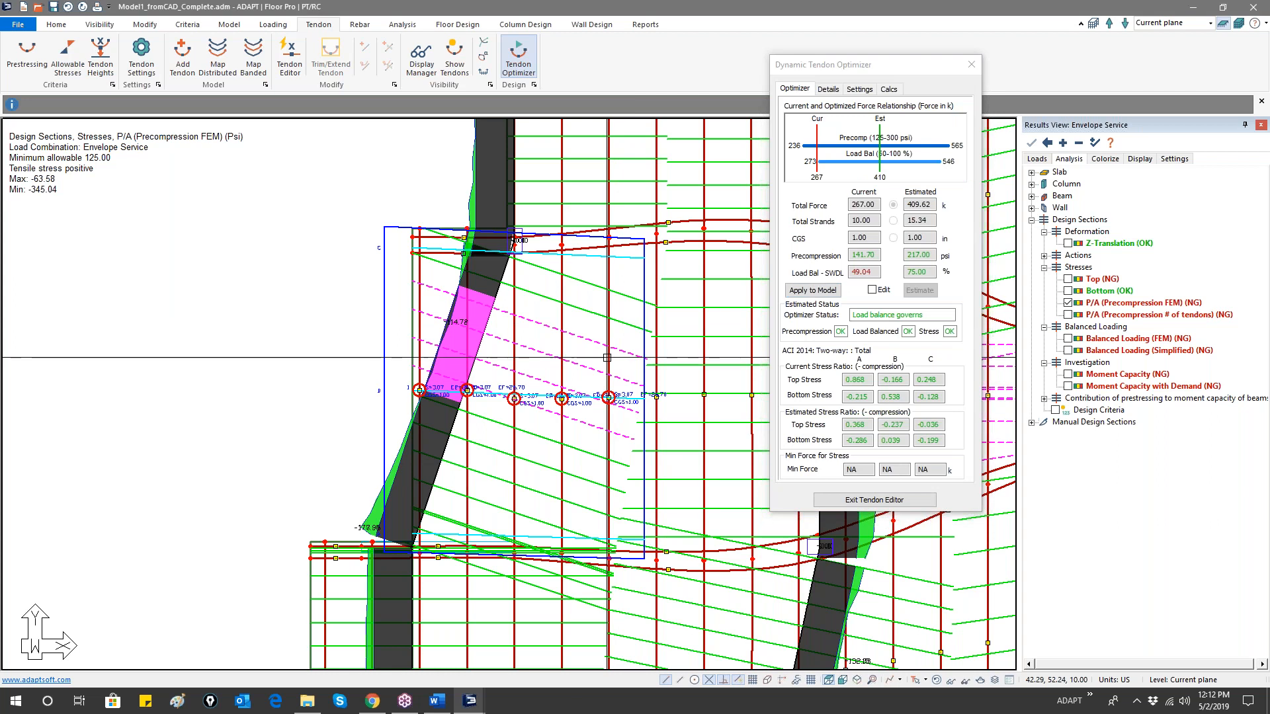
- Exit the tendon editor and check the number of strands in the rightmost of the five optimized tendons
{"action": "left_click", "coordinate": [868, 503]}
{"action": "double_click", "coordinate": [612, 359]}
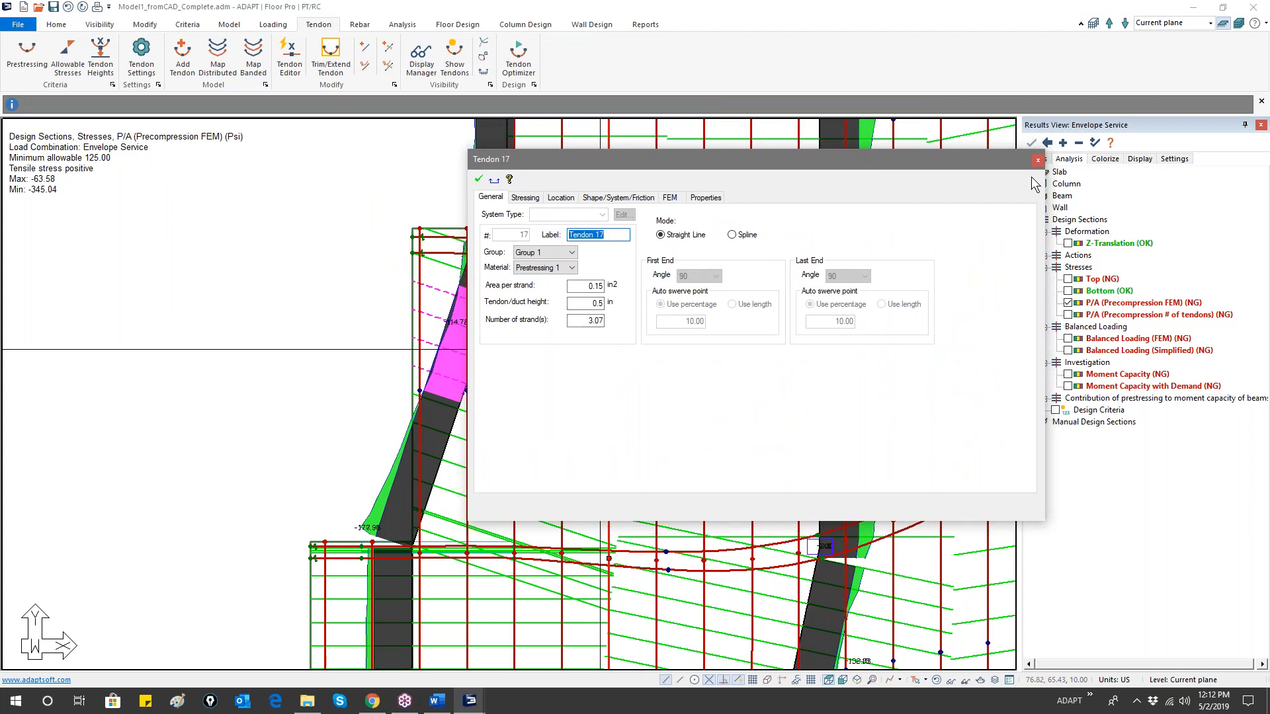
{"action": "left_click", "coordinate": [1037, 161]}
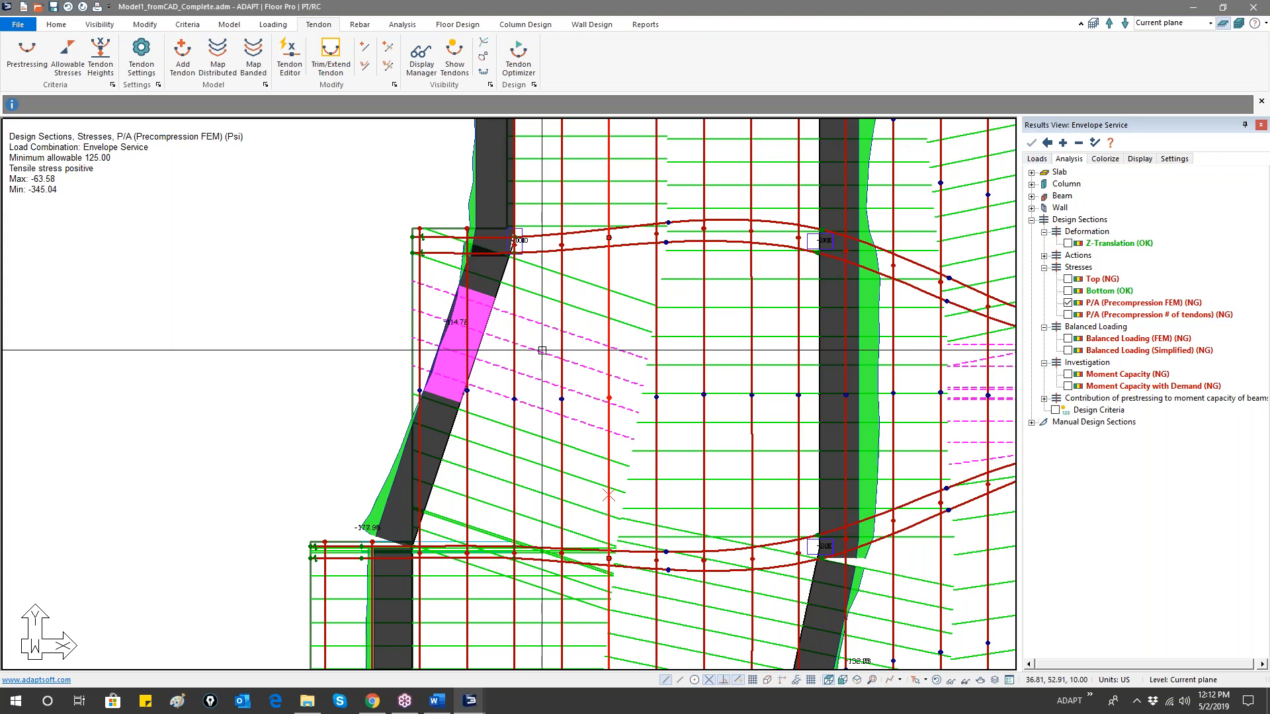
{"action": "left_click", "coordinate": [402, 25]}
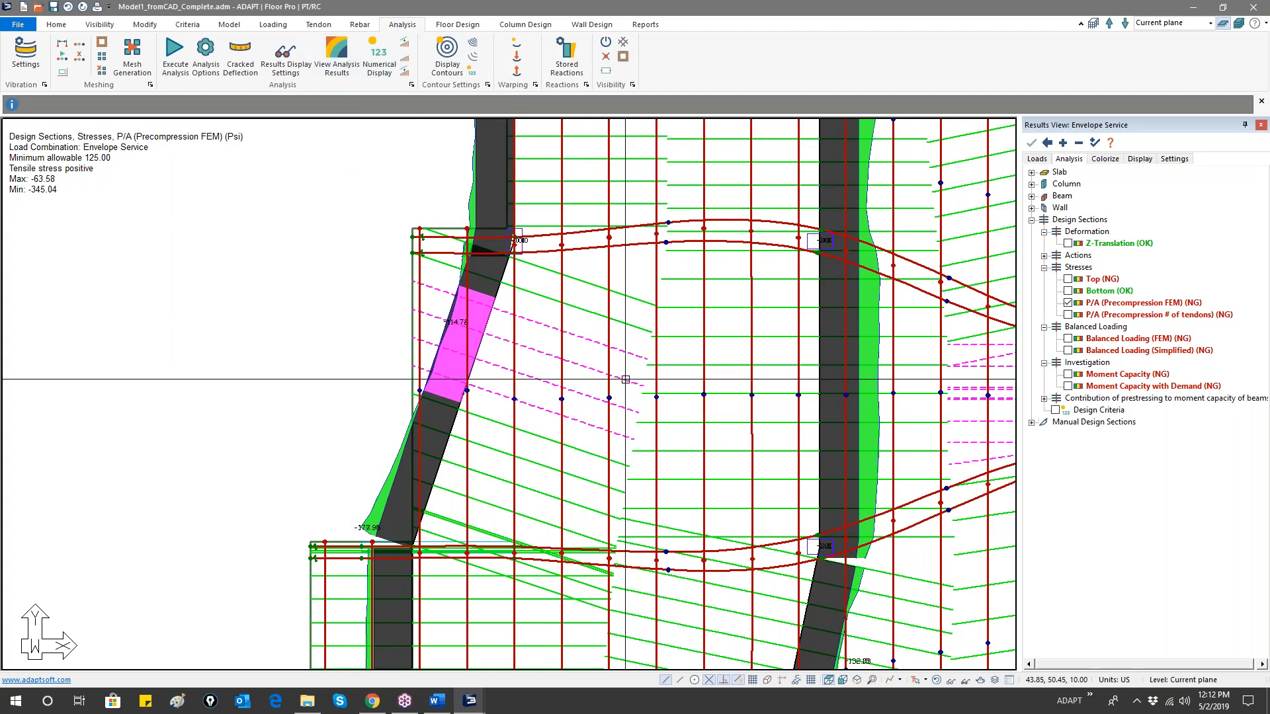
{"action": "scroll", "coordinate": [588, 255], "scroll_direction": "down", "scroll_amount": 5}
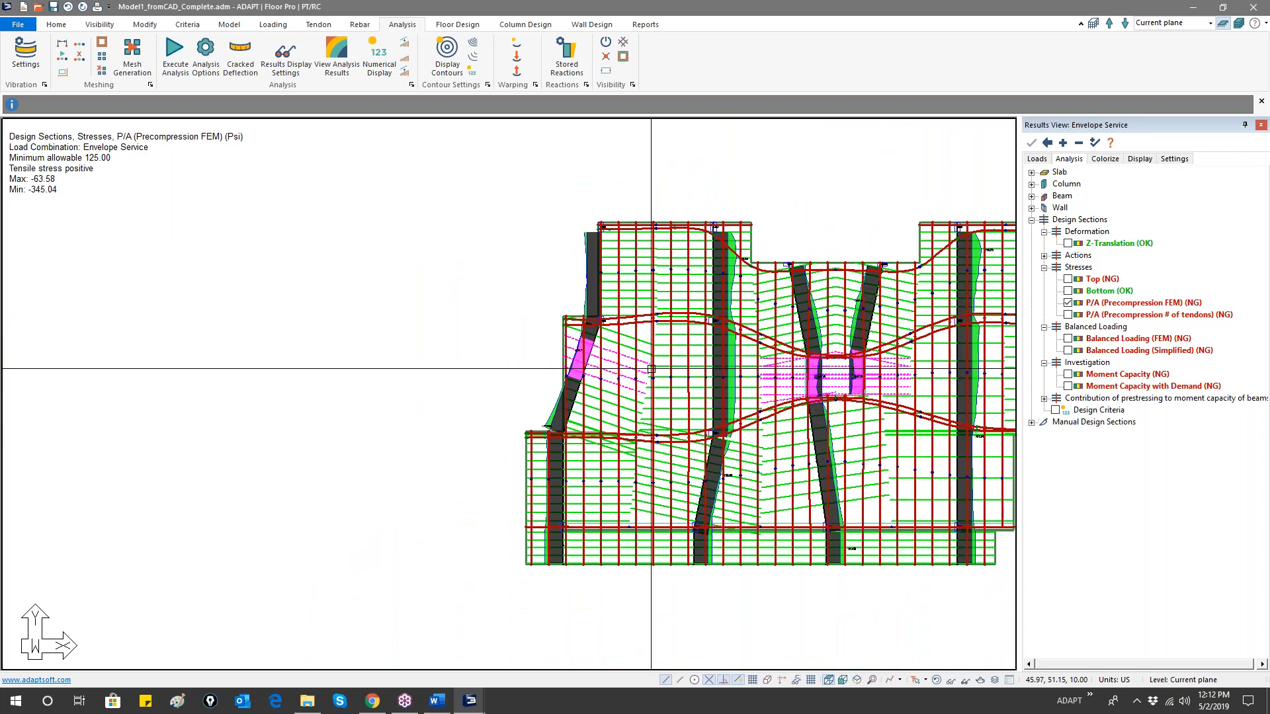
{"action": "middle_click_drag", "start_coordinate": [860, 407], "coordinate": [690, 402]}
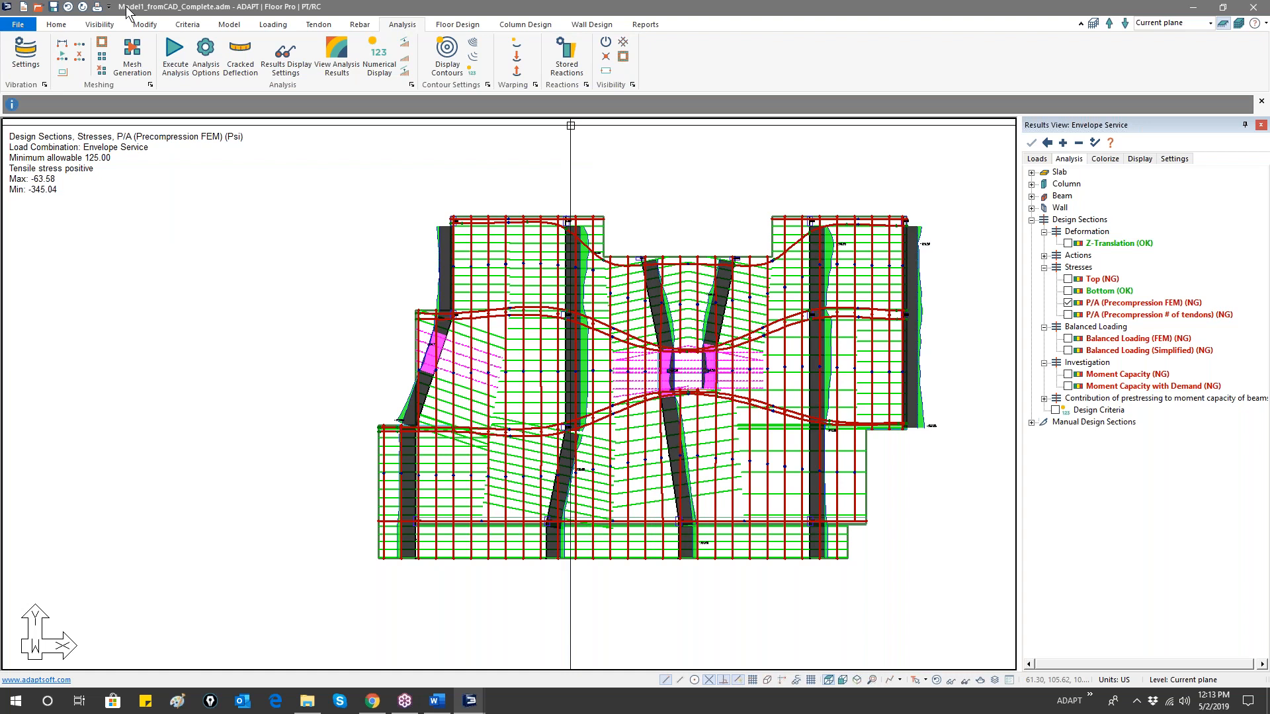
{"action": "key", "text": "alt+Tab"}
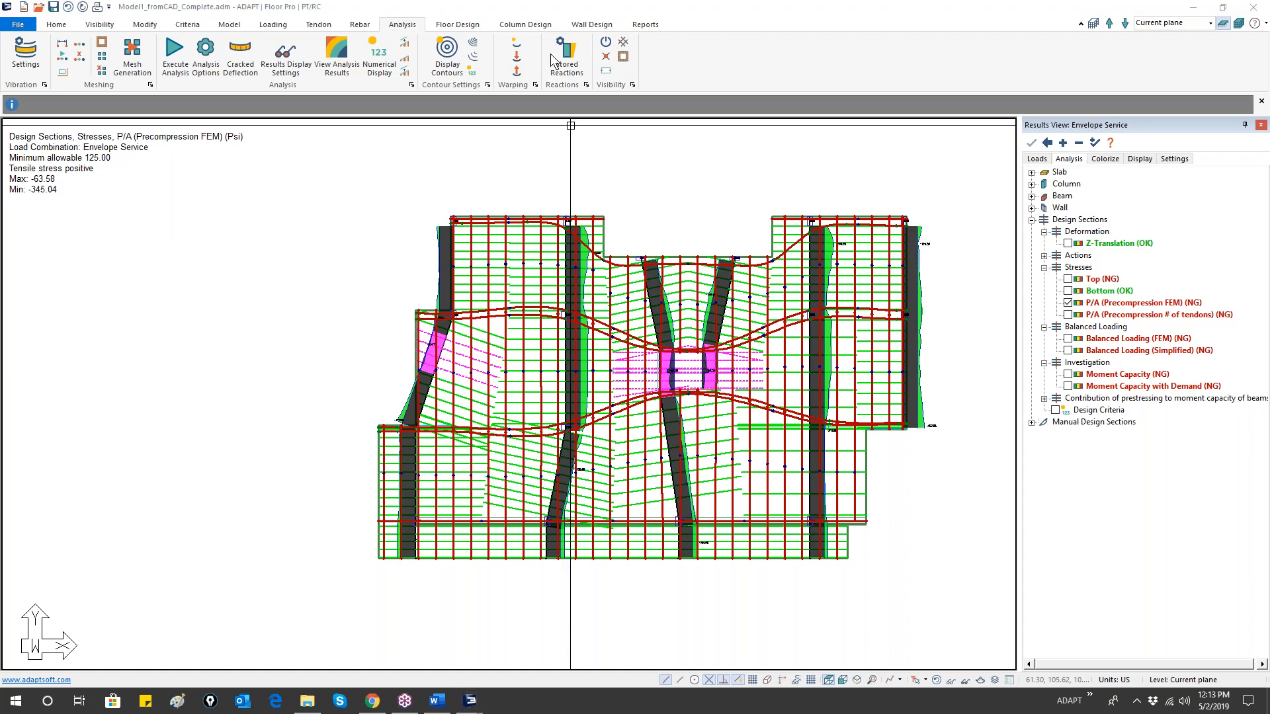
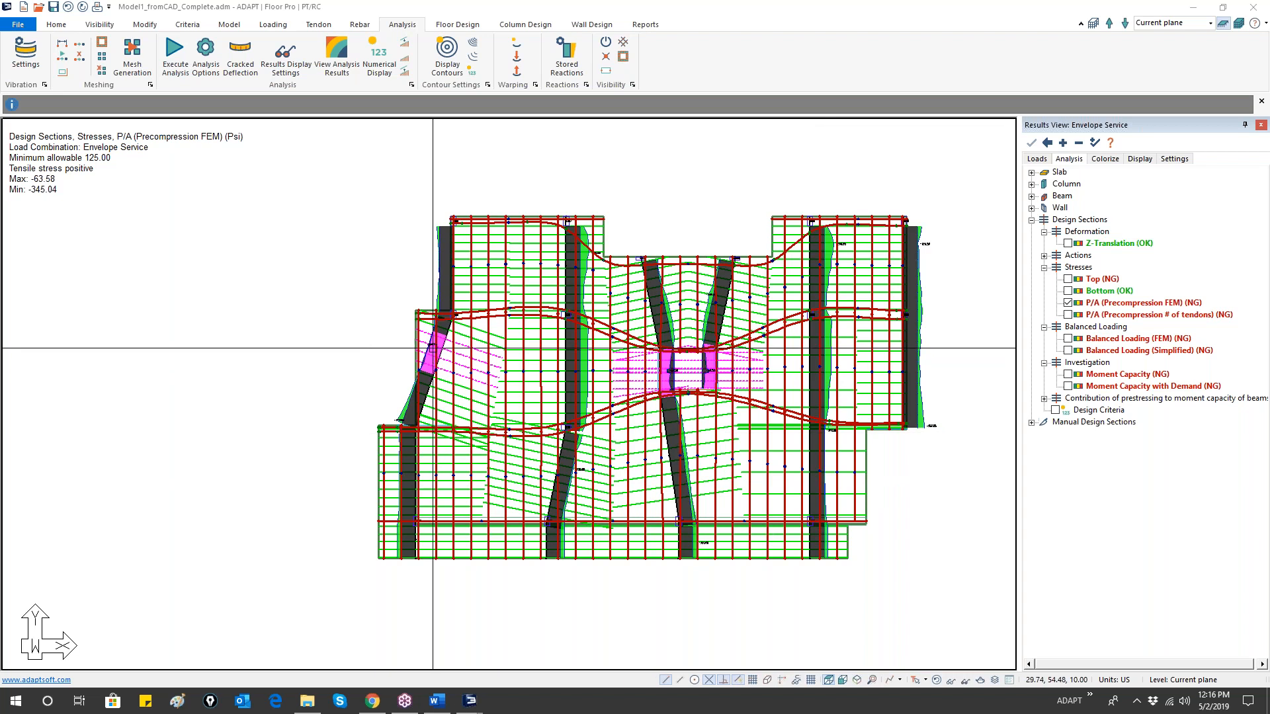
{"action": "left_click", "coordinate": [374, 345]}
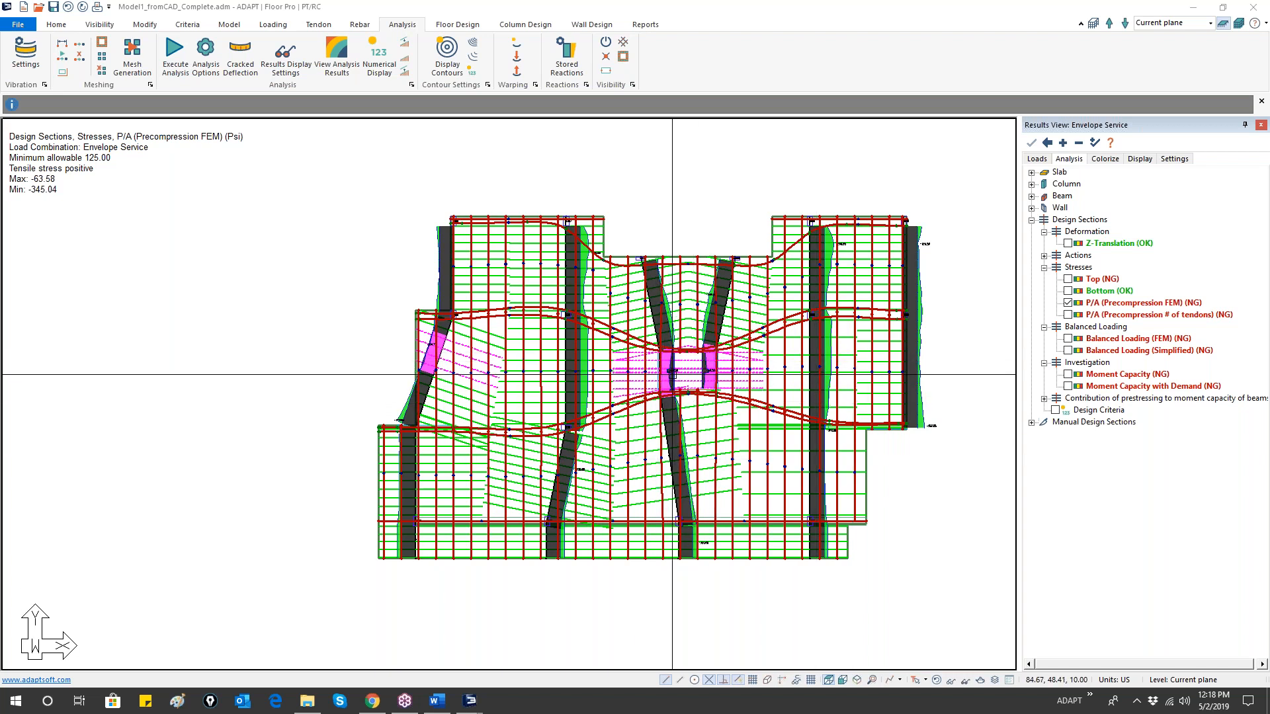
- Examine the precompression results of the failing design sections beside the central opening and of the sections at the recessed upper edge
{"action": "scroll", "coordinate": [672, 375], "scroll_direction": "up", "scroll_amount": 3}
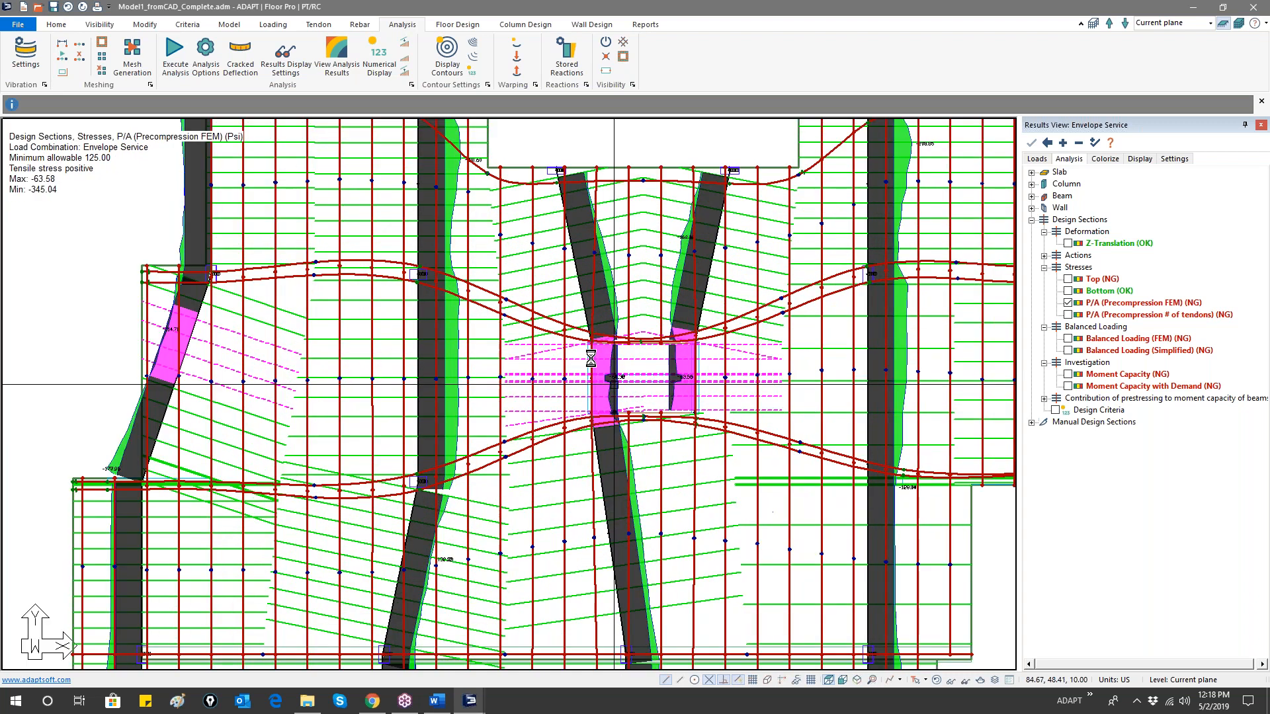
{"action": "scroll", "coordinate": [613, 384], "scroll_direction": "up", "scroll_amount": 1}
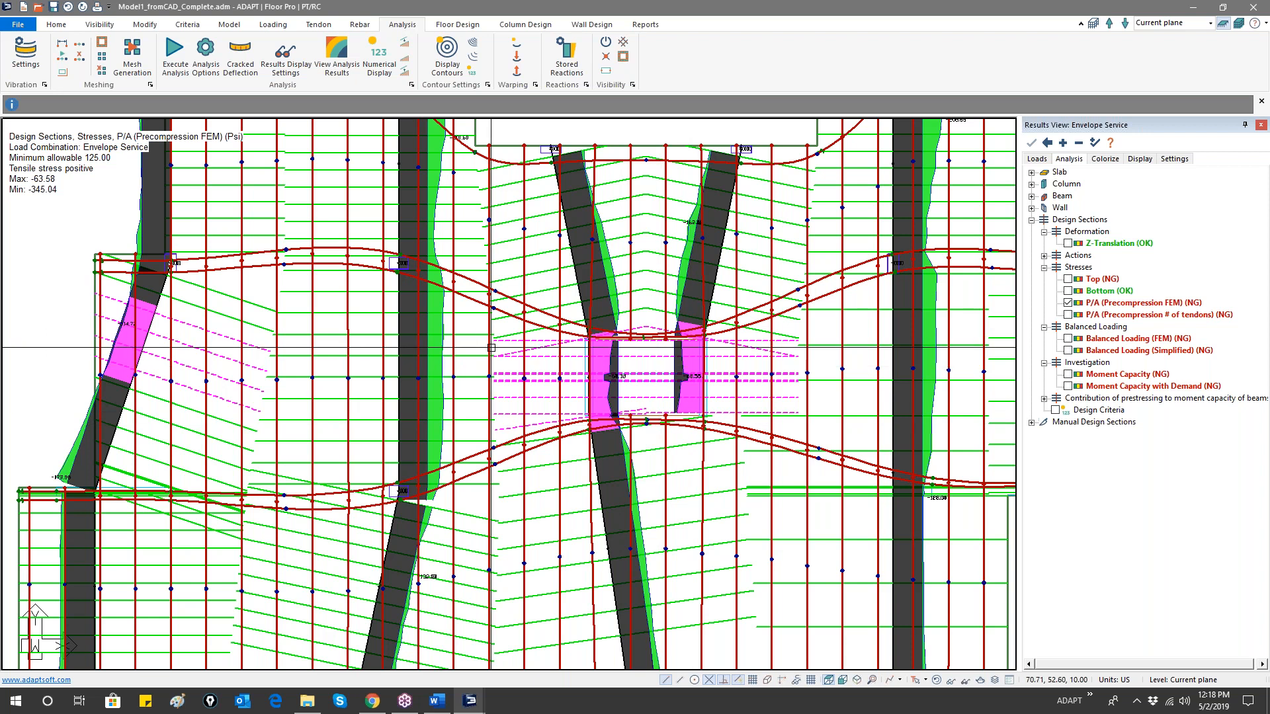
{"action": "left_click", "coordinate": [624, 375]}
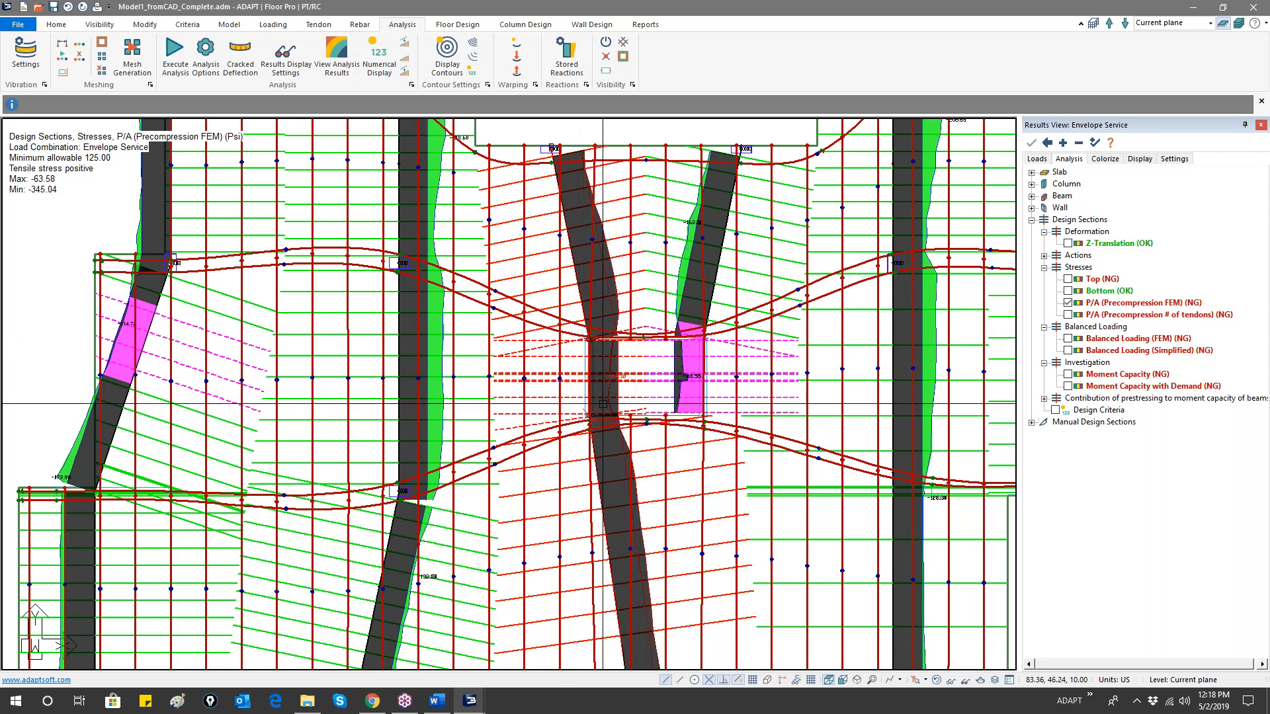
{"action": "scroll", "coordinate": [643, 389], "scroll_direction": "up", "scroll_amount": 3}
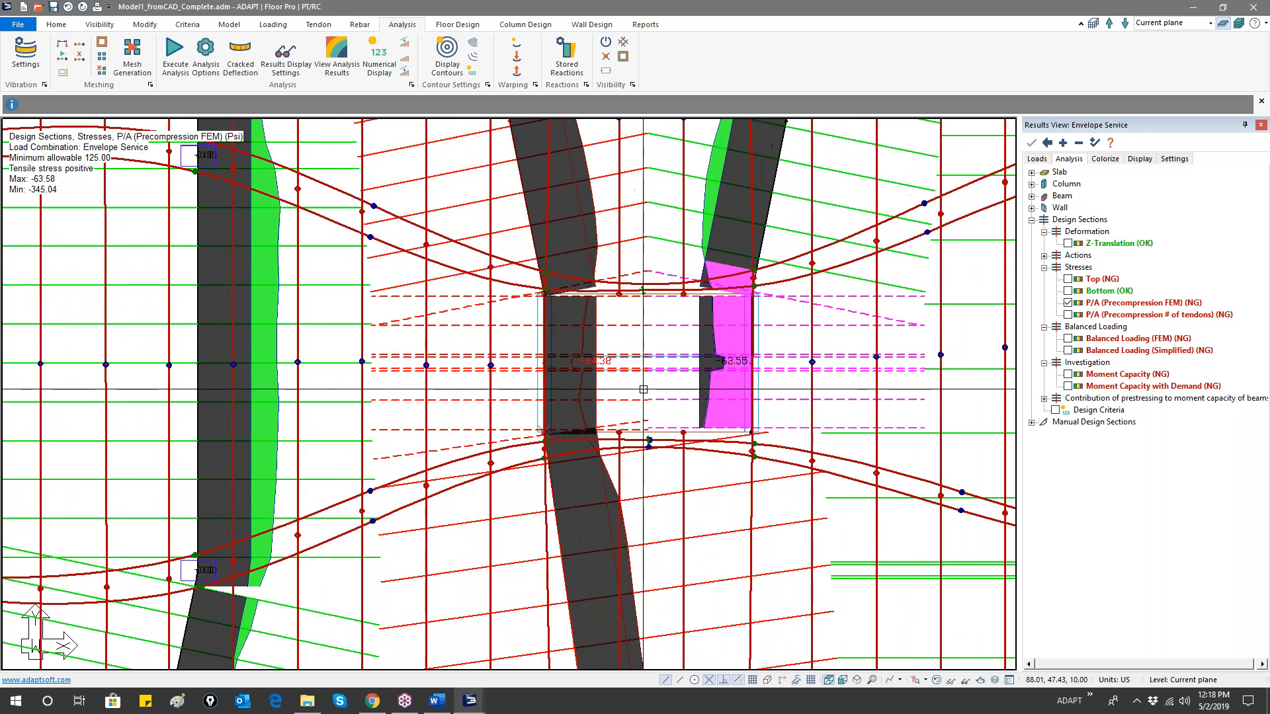
{"action": "scroll", "coordinate": [642, 314], "scroll_direction": "up", "scroll_amount": 2}
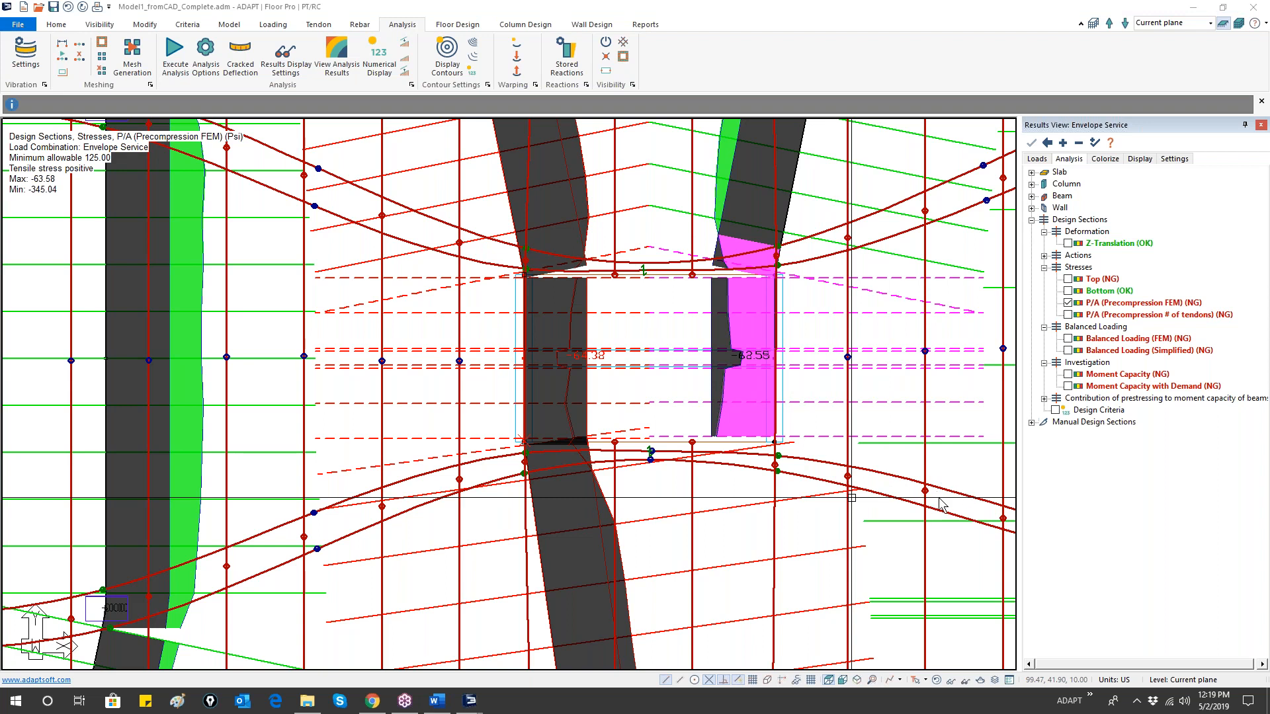
{"action": "left_click", "coordinate": [622, 419]}
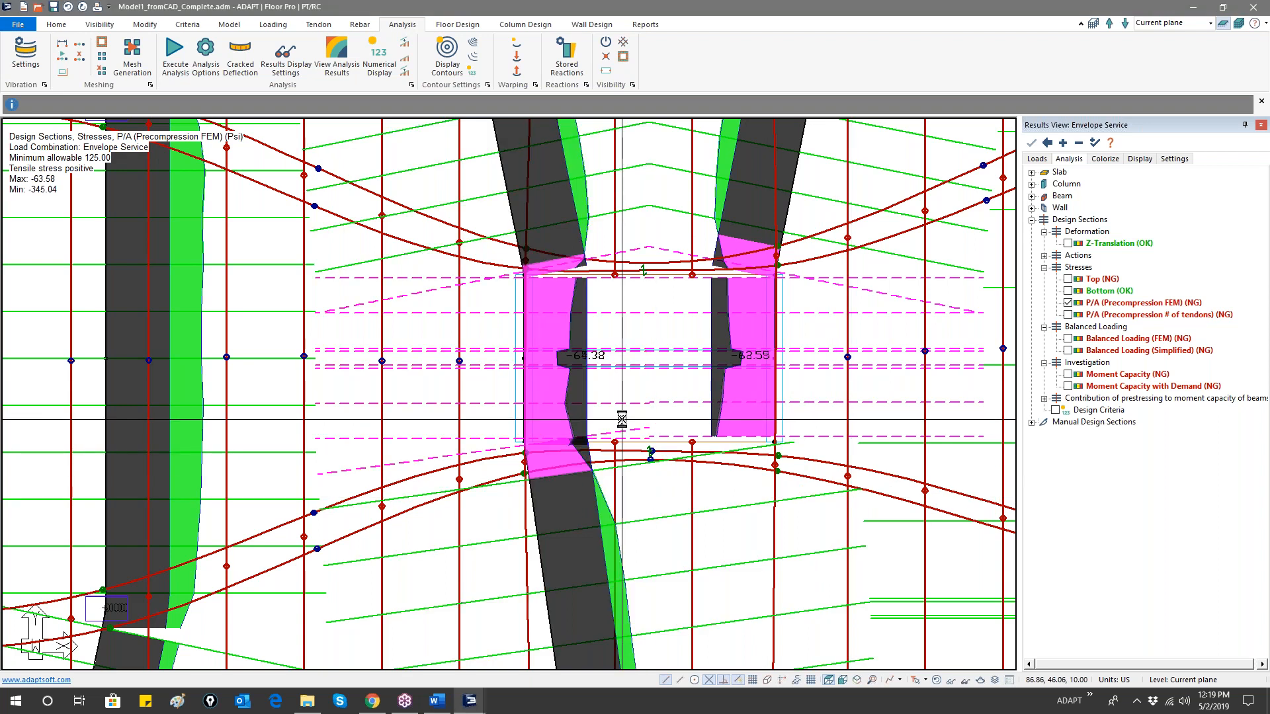
{"action": "scroll", "coordinate": [621, 419], "scroll_direction": "down", "scroll_amount": 1}
{"action": "scroll", "coordinate": [622, 419], "scroll_direction": "down", "scroll_amount": 5}
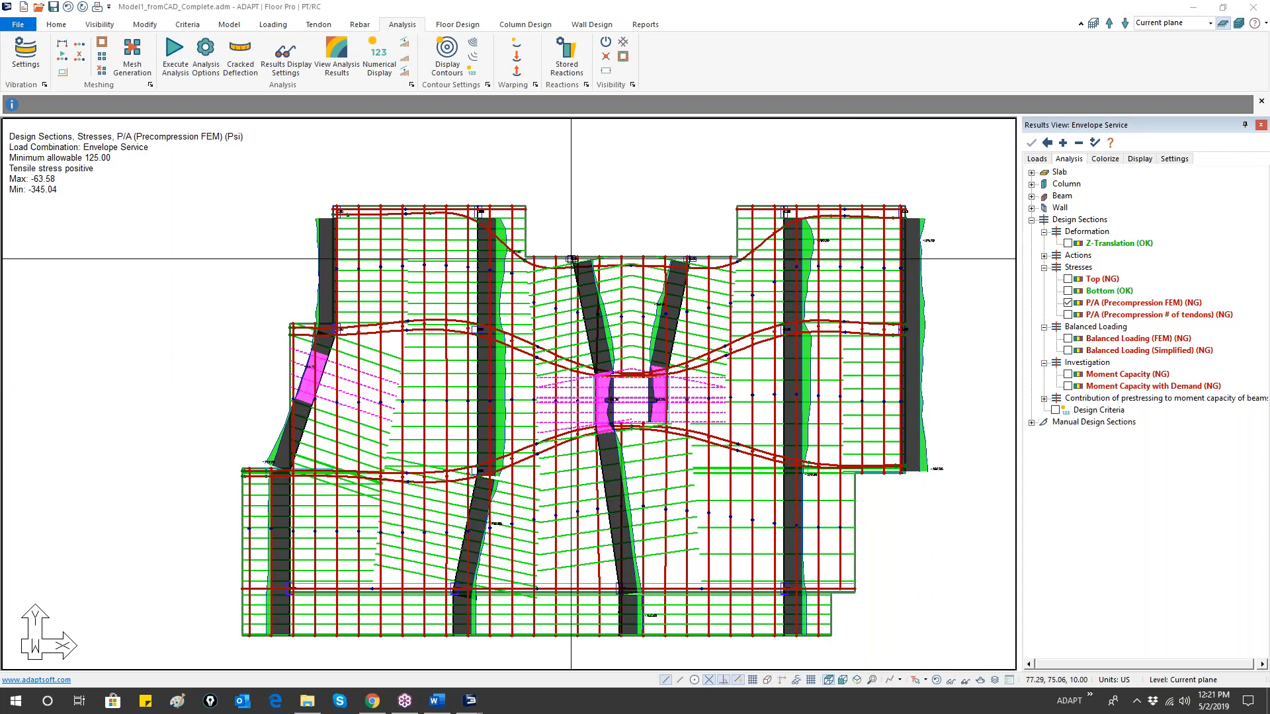
{"action": "scroll", "coordinate": [570, 251], "scroll_direction": "up", "scroll_amount": 1}
{"action": "scroll", "coordinate": [571, 252], "scroll_direction": "up", "scroll_amount": 8}
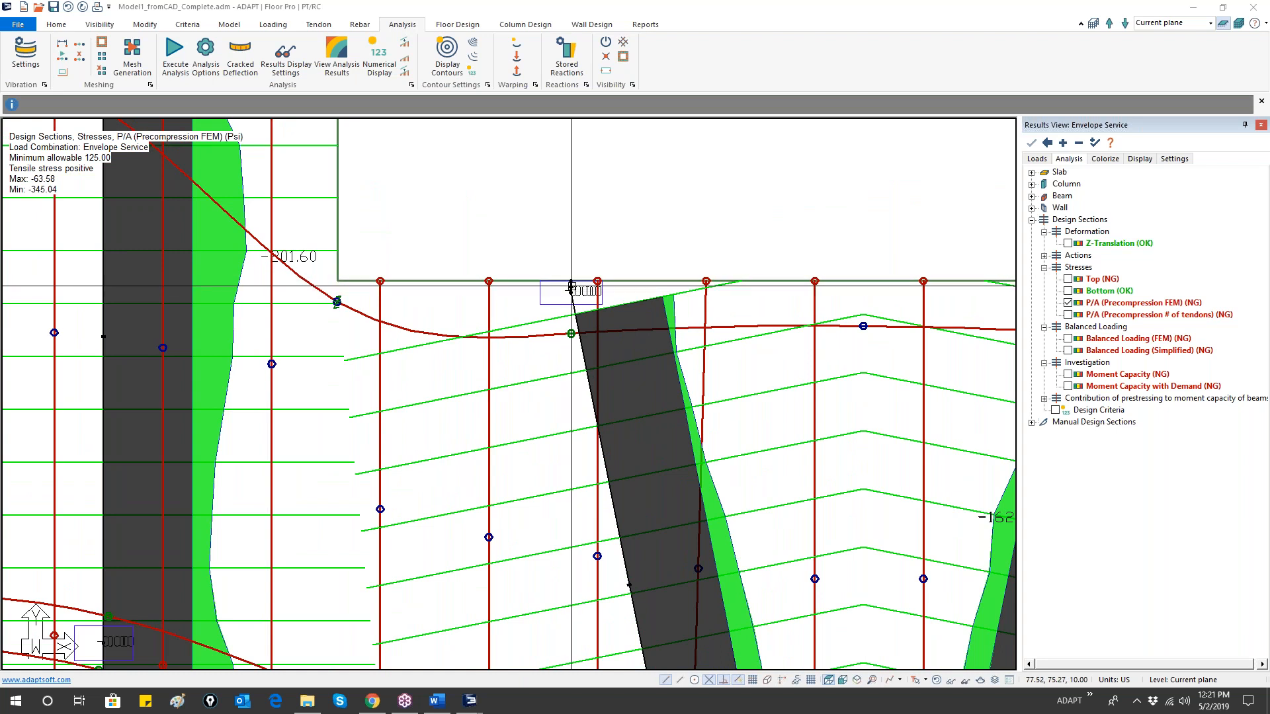
{"action": "scroll", "coordinate": [571, 278], "scroll_direction": "down", "scroll_amount": 2}
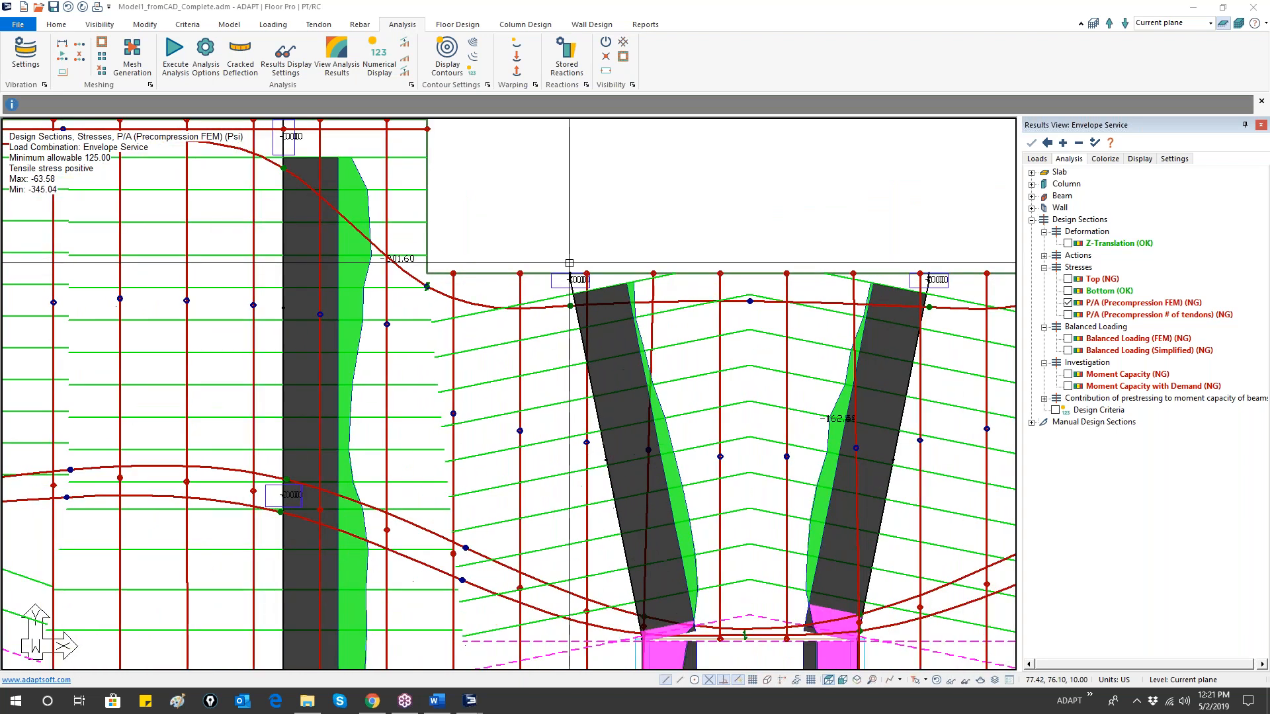
{"action": "scroll", "coordinate": [570, 263], "scroll_direction": "down", "scroll_amount": 2}
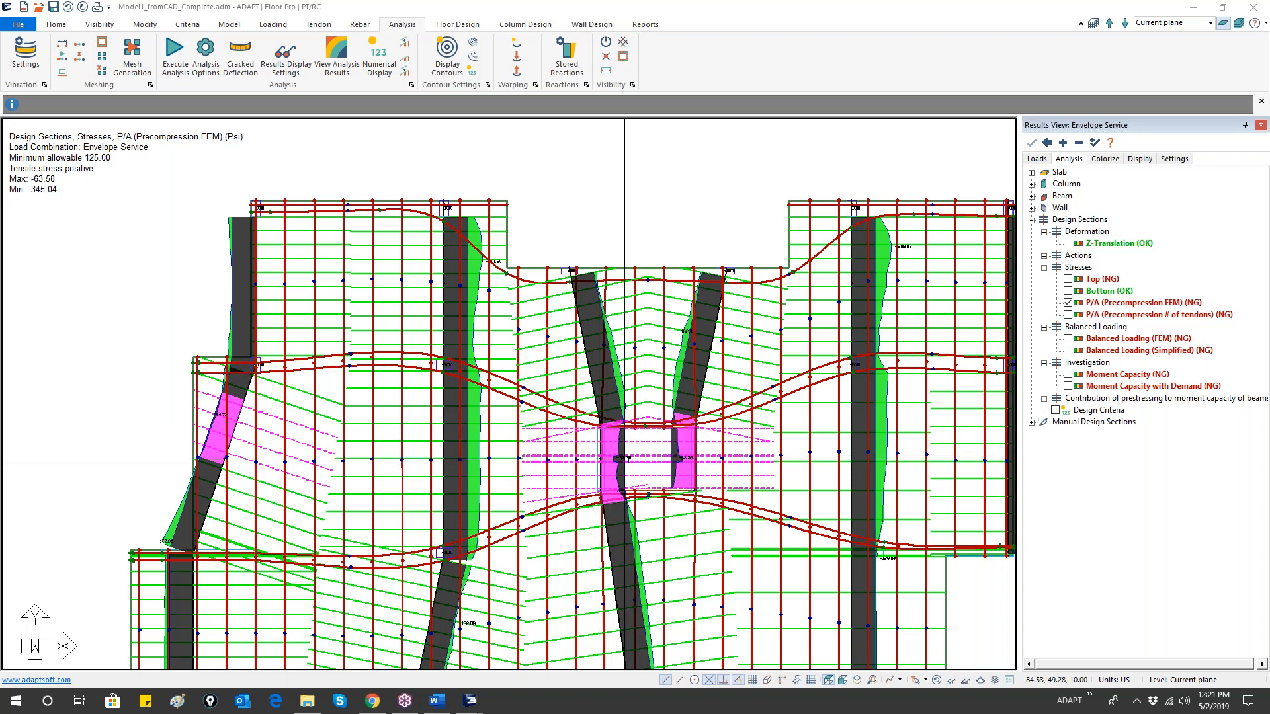
- Display the Moment Capacity investigation results and examine the design sections around the central opening and across the floor
{"action": "middle_click_drag", "start_coordinate": [625, 459], "coordinate": [429, 393]}
{"action": "left_click", "coordinate": [1068, 374]}
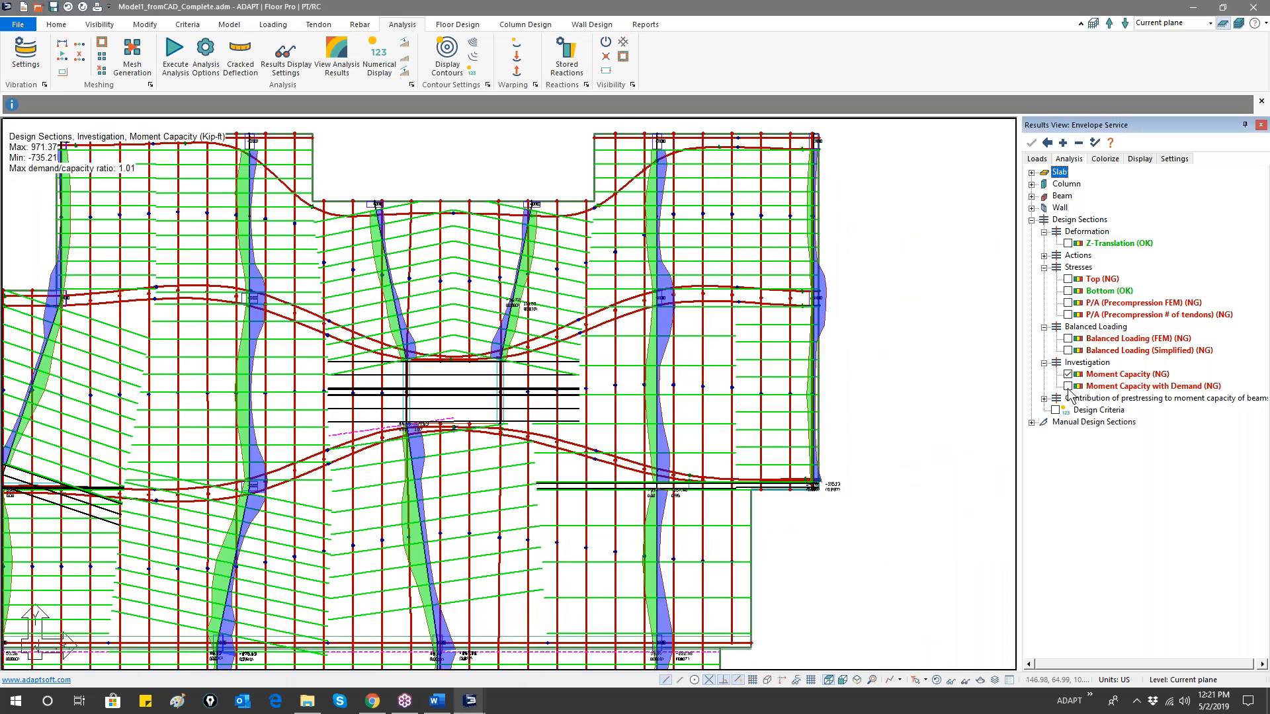
{"action": "scroll", "coordinate": [370, 389], "scroll_direction": "up", "scroll_amount": 3}
{"action": "scroll", "coordinate": [397, 392], "scroll_direction": "up", "scroll_amount": 2}
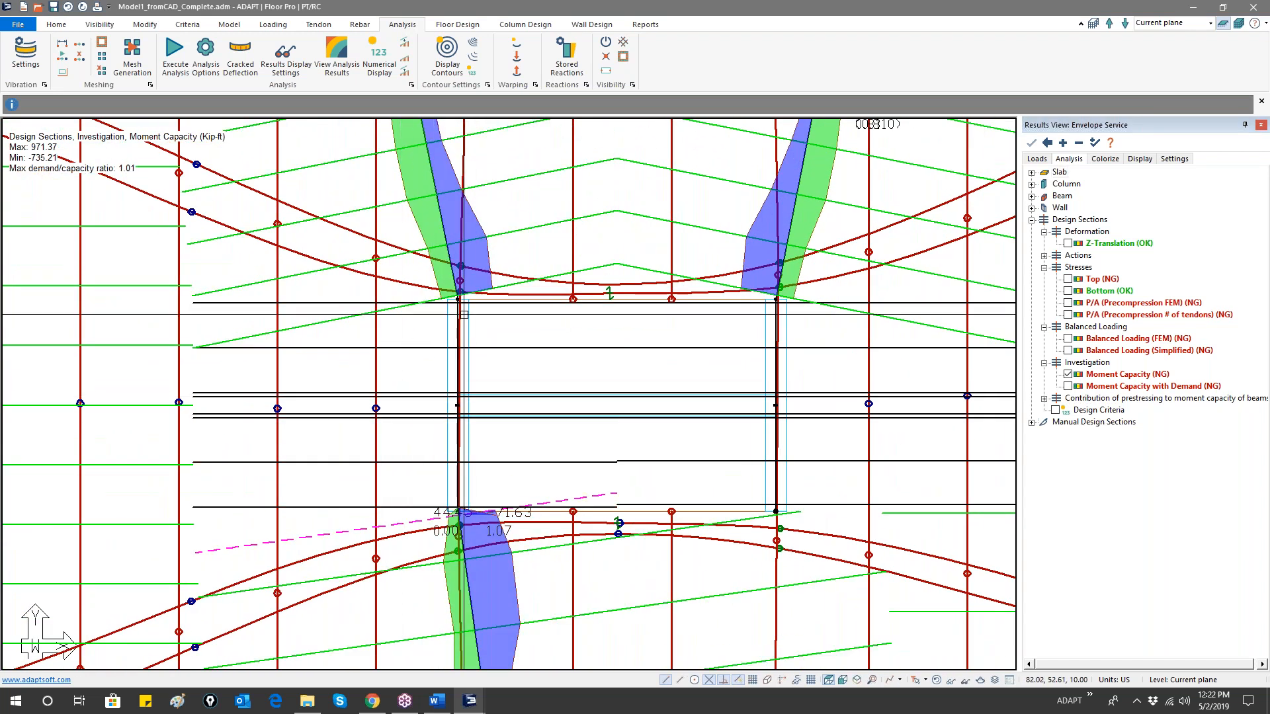
{"action": "scroll", "coordinate": [471, 412], "scroll_direction": "down", "scroll_amount": 2}
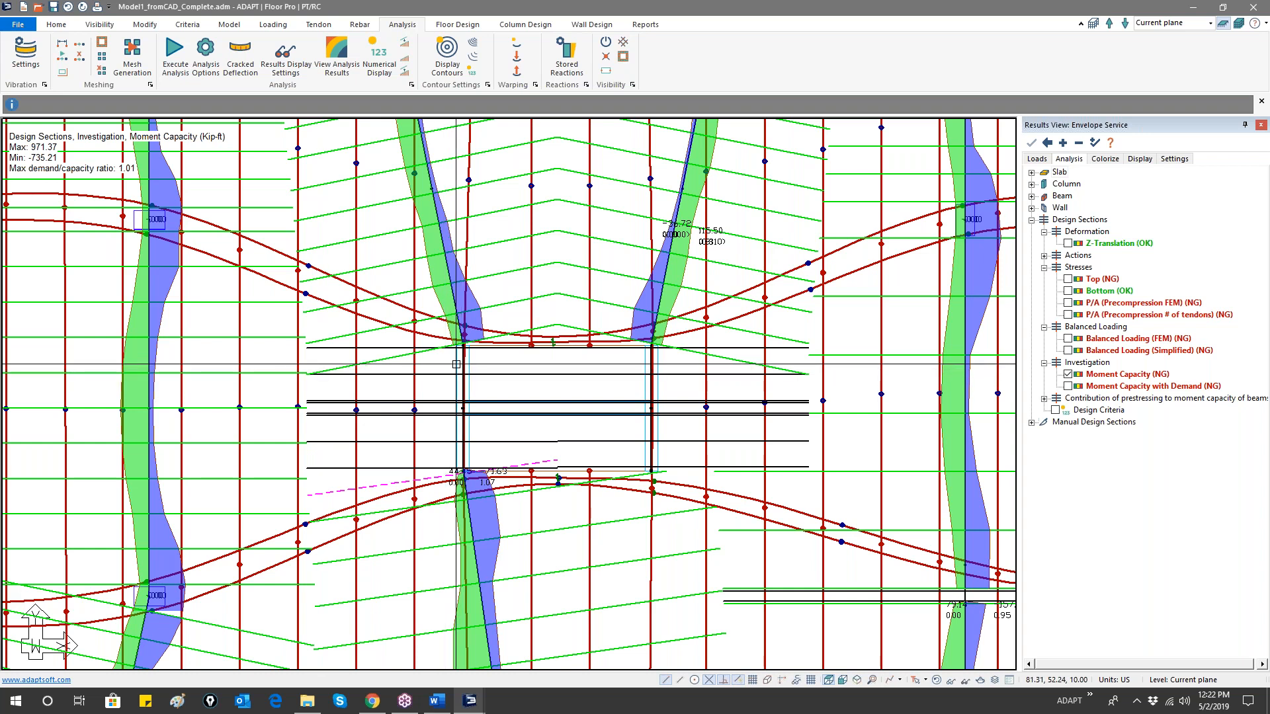
{"action": "scroll", "coordinate": [461, 365], "scroll_direction": "down", "scroll_amount": 2}
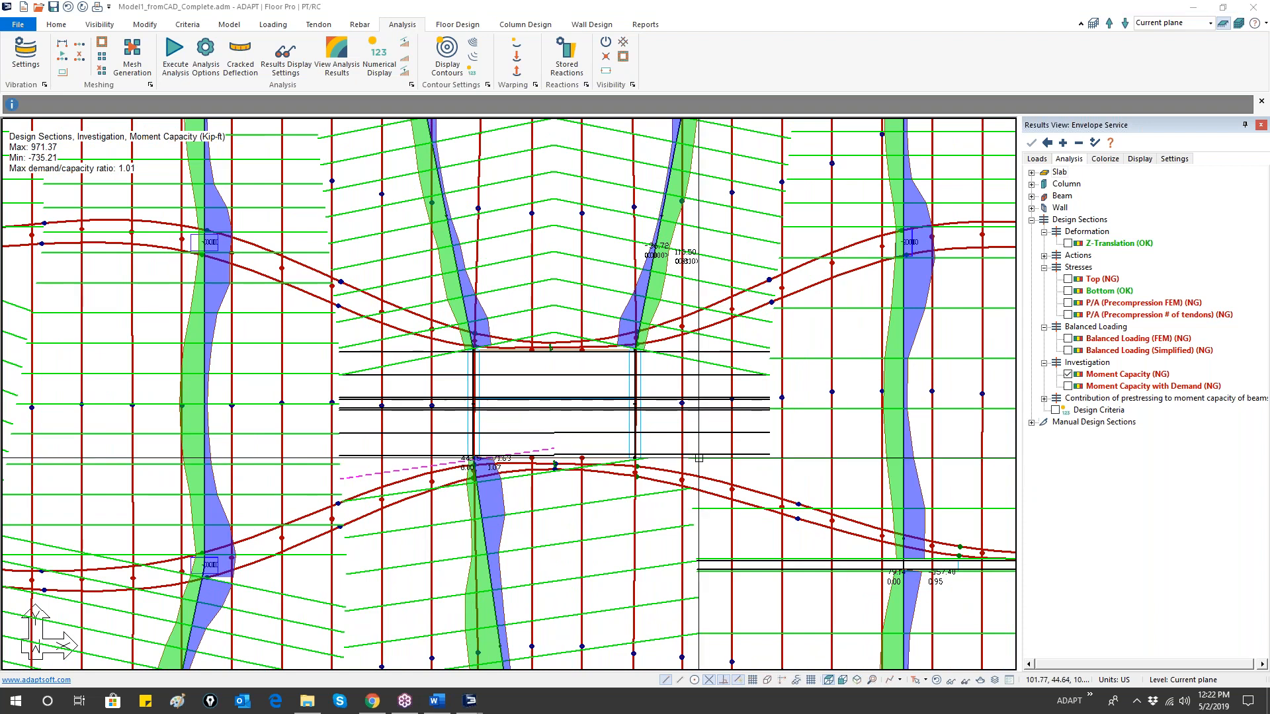
{"action": "scroll", "coordinate": [551, 389], "scroll_direction": "down", "scroll_amount": 3}
{"action": "scroll", "coordinate": [551, 389], "scroll_direction": "down", "scroll_amount": 2}
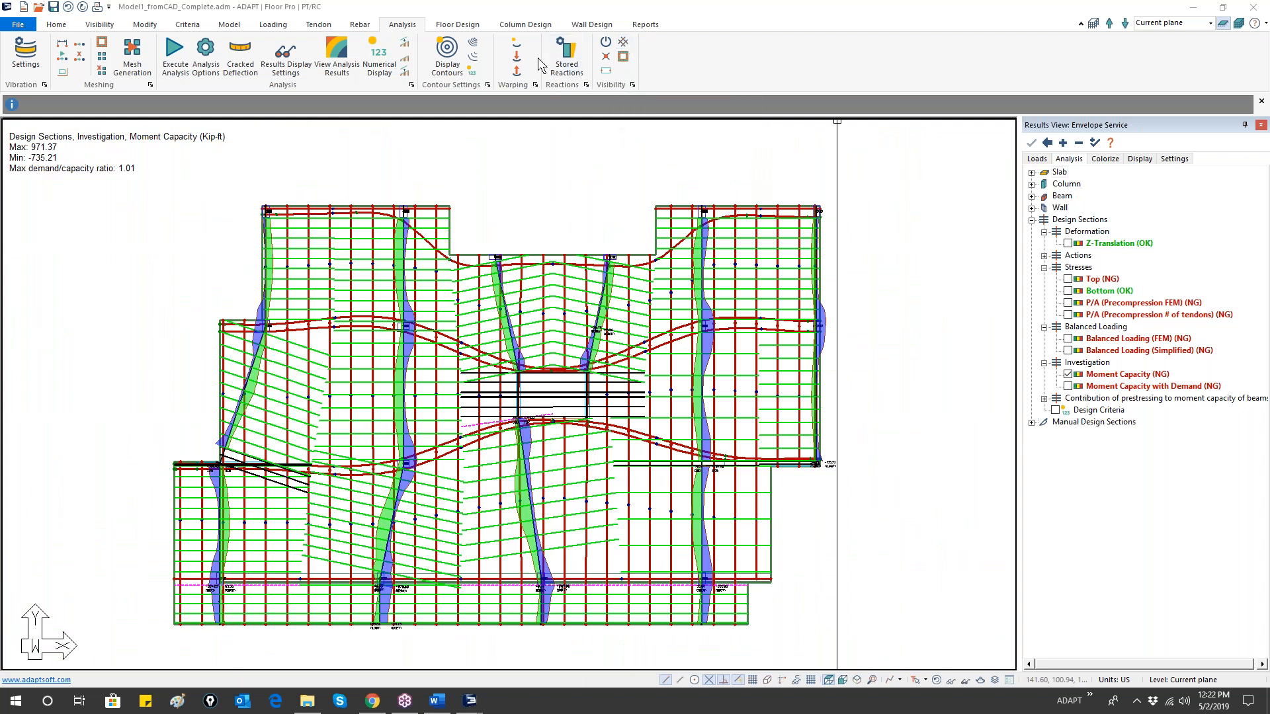
- Hide the design sections, their result curves and all tendons, and clear the displayed results from the plan
{"action": "left_click", "coordinate": [468, 25]}
{"action": "left_click", "coordinate": [802, 56]}
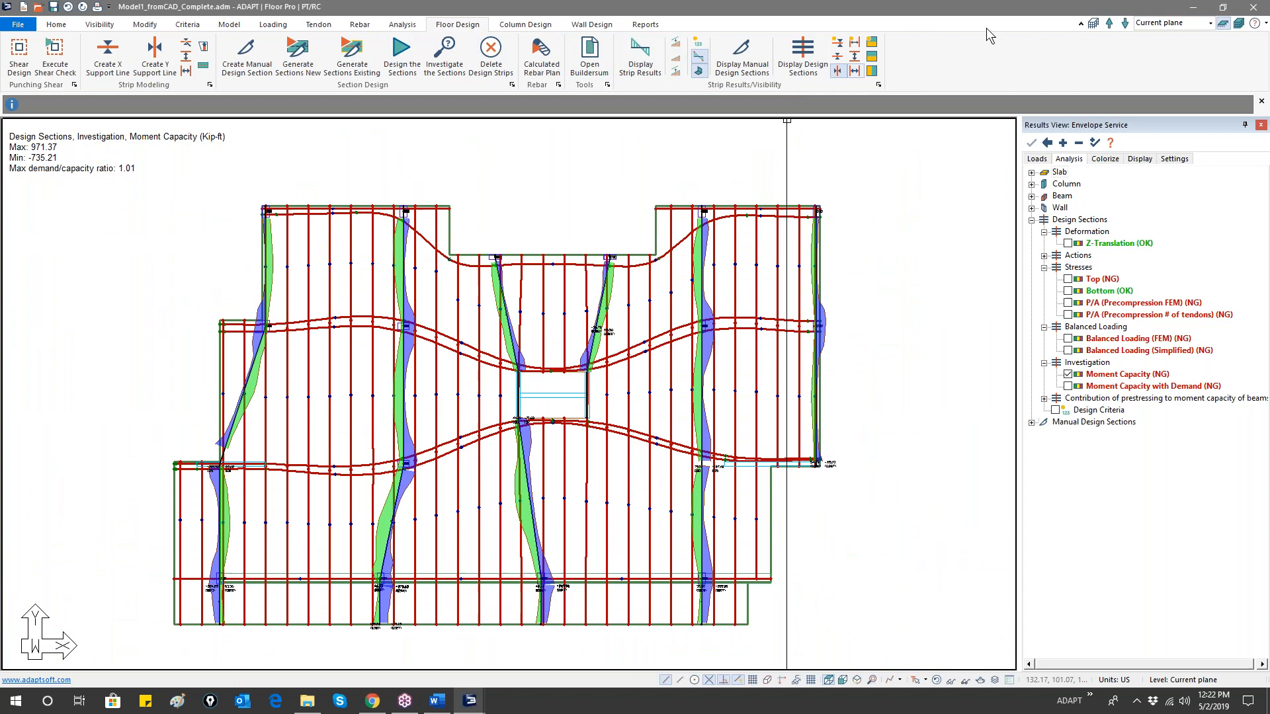
{"action": "left_click", "coordinate": [838, 70]}
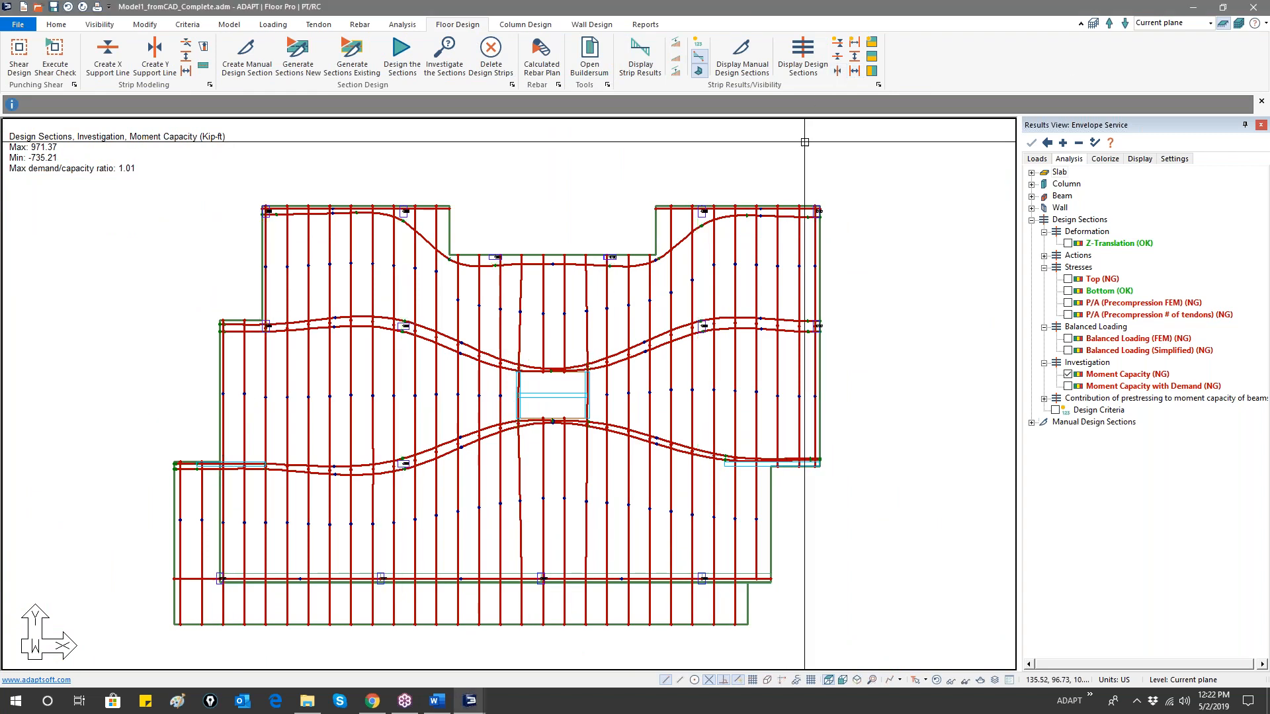
{"action": "left_click", "coordinate": [318, 24]}
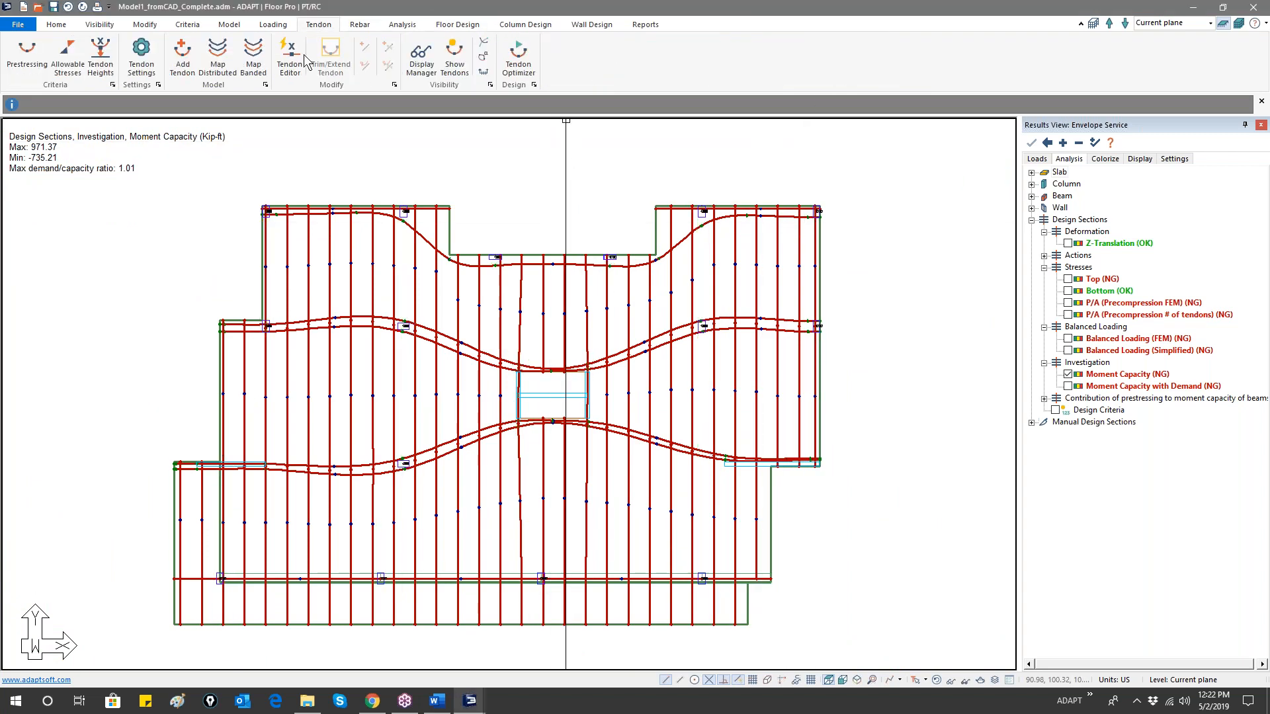
{"action": "left_click", "coordinate": [455, 55]}
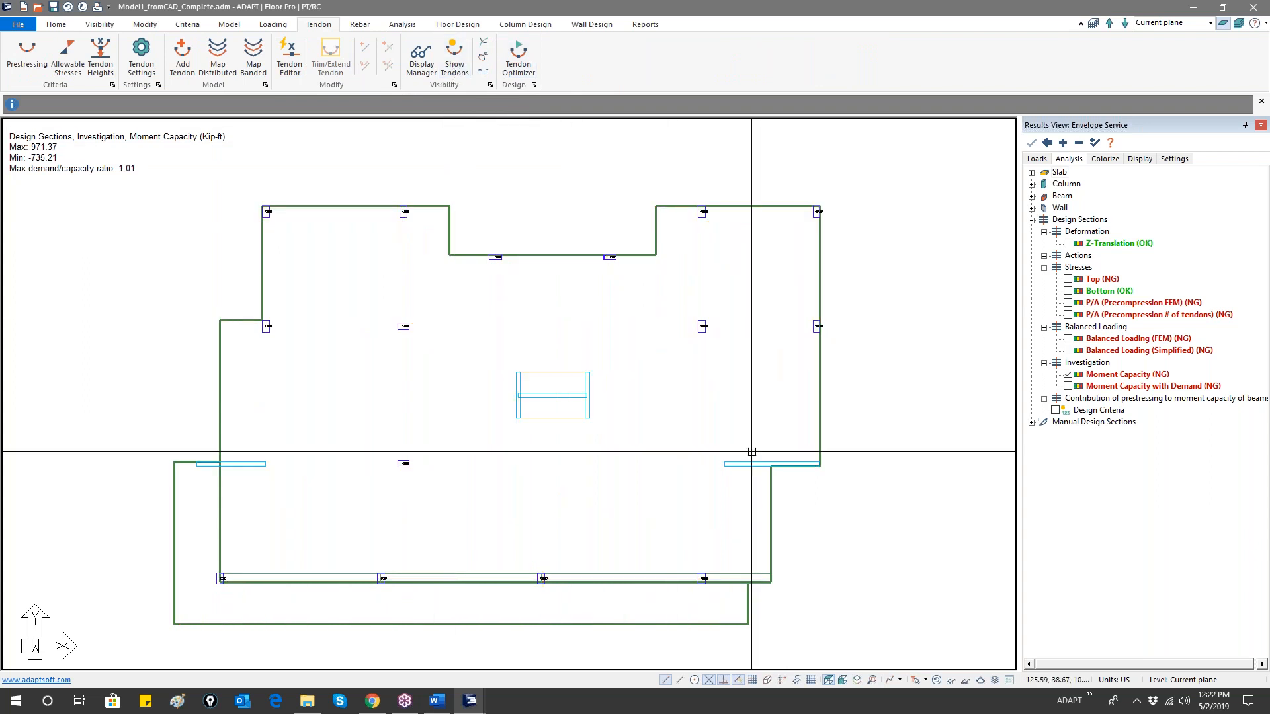
{"action": "left_click", "coordinate": [1049, 143]}
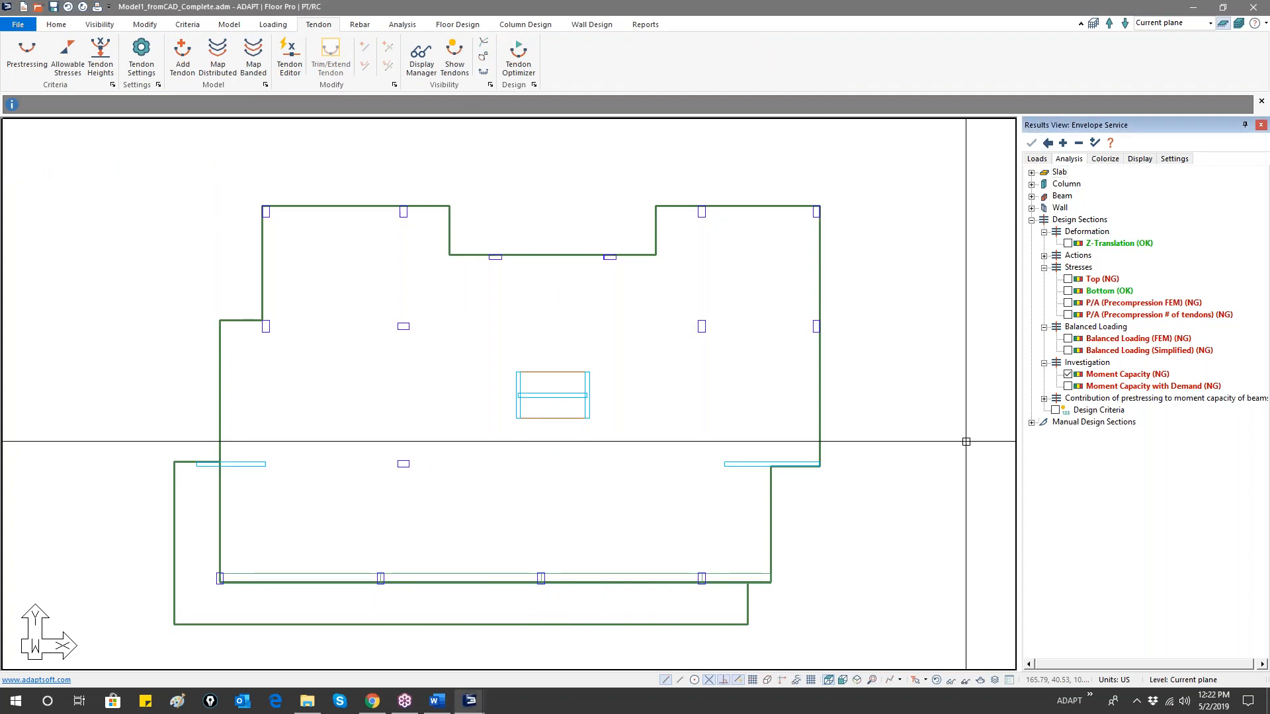
- Turn on the symbol display for columns, walls and beams in the view item settings
{"action": "left_click", "coordinate": [952, 681]}
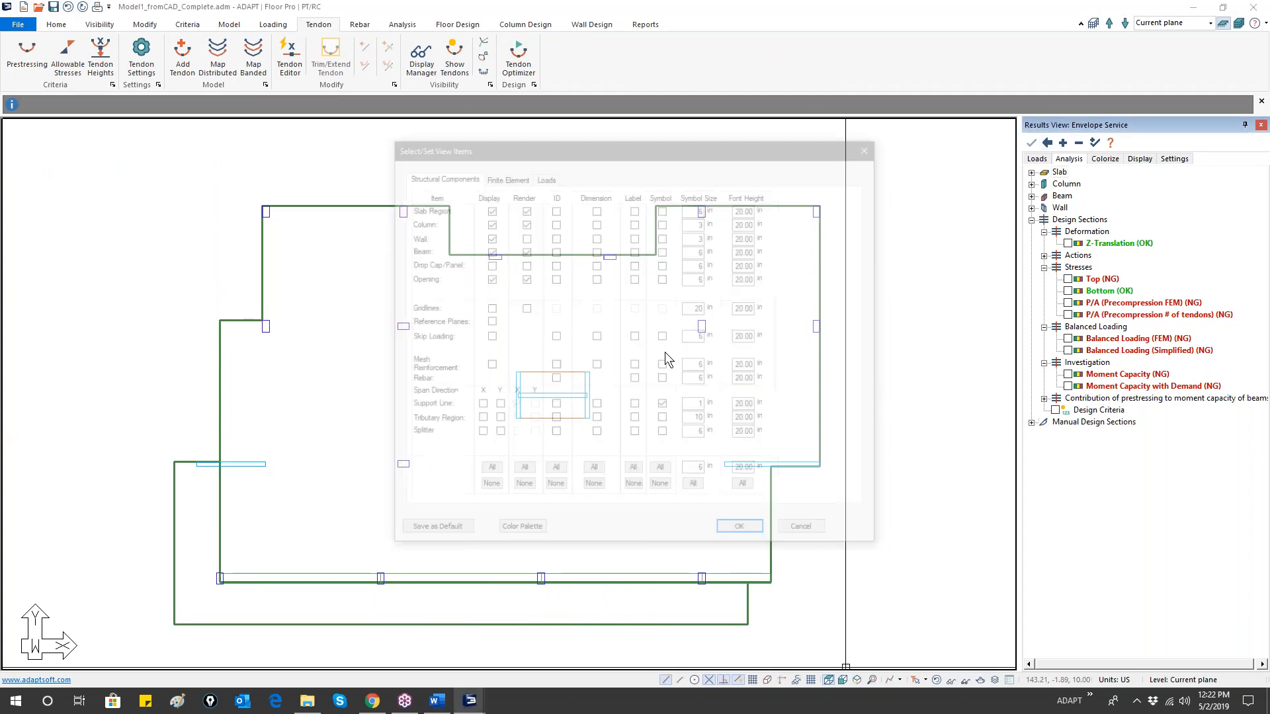
{"action": "left_click", "coordinate": [664, 224]}
{"action": "left_click", "coordinate": [664, 238]}
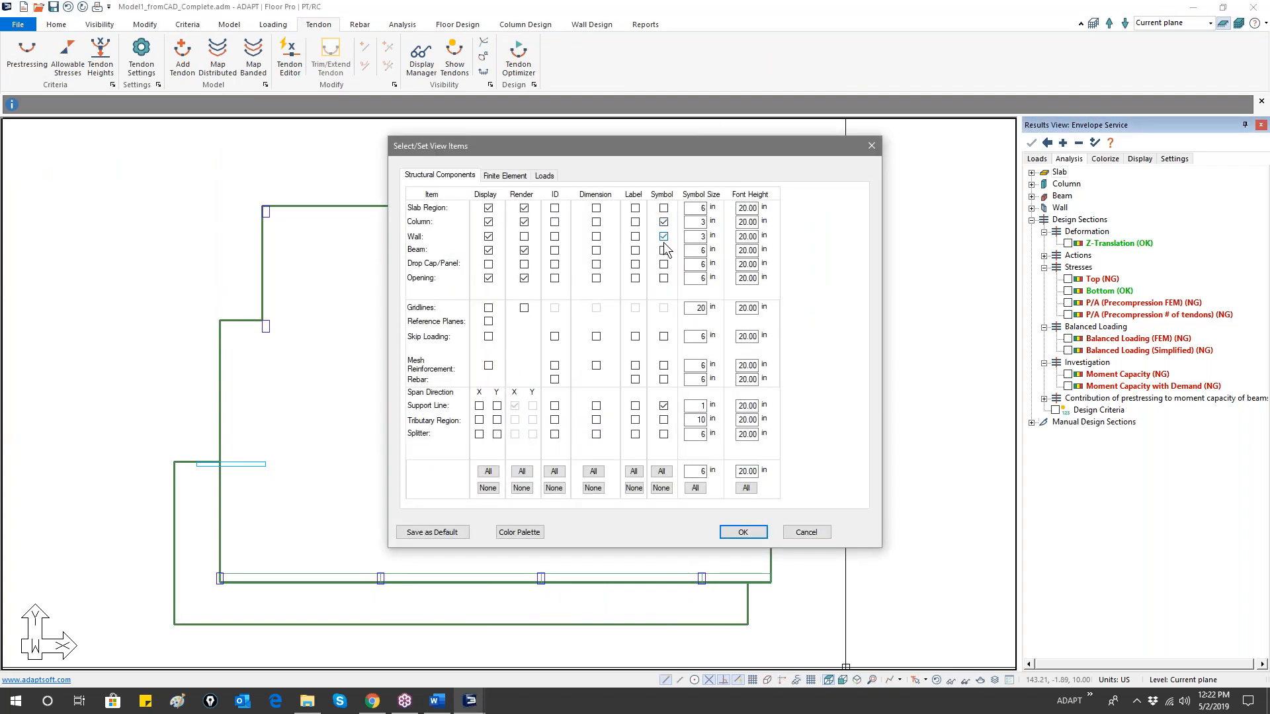
{"action": "left_click", "coordinate": [663, 250]}
{"action": "left_click_drag", "start_coordinate": [610, 145], "coordinate": [419, 134]}
{"action": "left_click", "coordinate": [552, 521]}
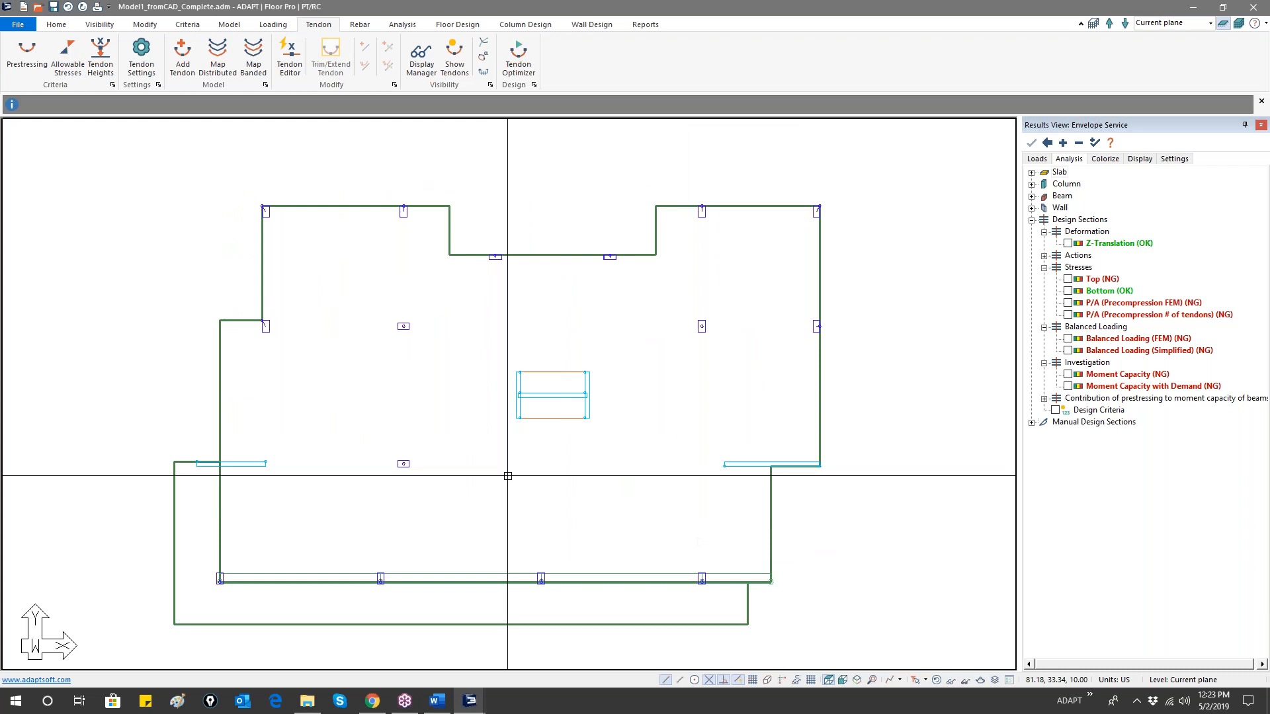
- Examine the symbols at an interior column and at the ends of the left-hand wall in plan
{"action": "scroll", "coordinate": [457, 318], "scroll_direction": "up", "scroll_amount": 3}
{"action": "scroll", "coordinate": [457, 318], "scroll_direction": "up", "scroll_amount": 4}
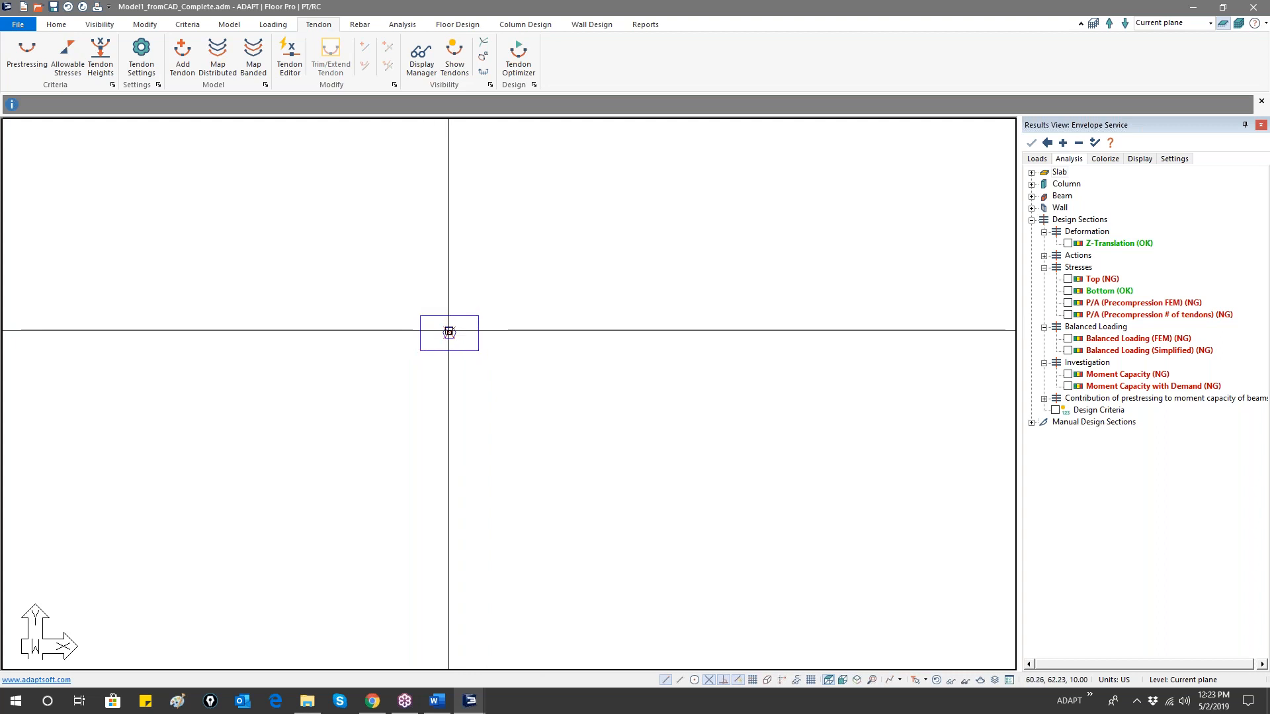
{"action": "scroll", "coordinate": [449, 332], "scroll_direction": "down", "scroll_amount": 5}
{"action": "scroll", "coordinate": [329, 542], "scroll_direction": "up", "scroll_amount": 4}
{"action": "middle_click_drag", "start_coordinate": [596, 480], "coordinate": [238, 368]}
{"action": "middle_click_drag", "start_coordinate": [452, 424], "coordinate": [751, 471]}
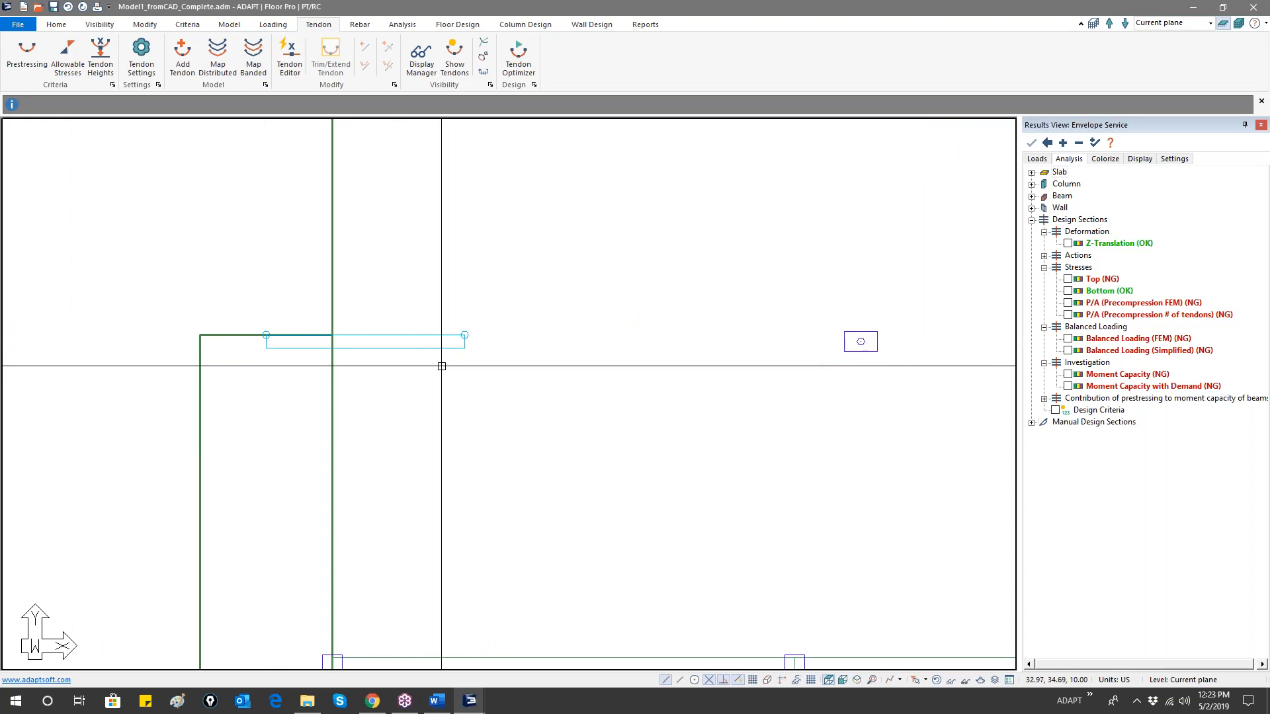
- Reset the shifted analysis nodes of the columns, walls and beams to the component centrelines
{"action": "scroll", "coordinate": [442, 364], "scroll_direction": "down", "scroll_amount": 5}
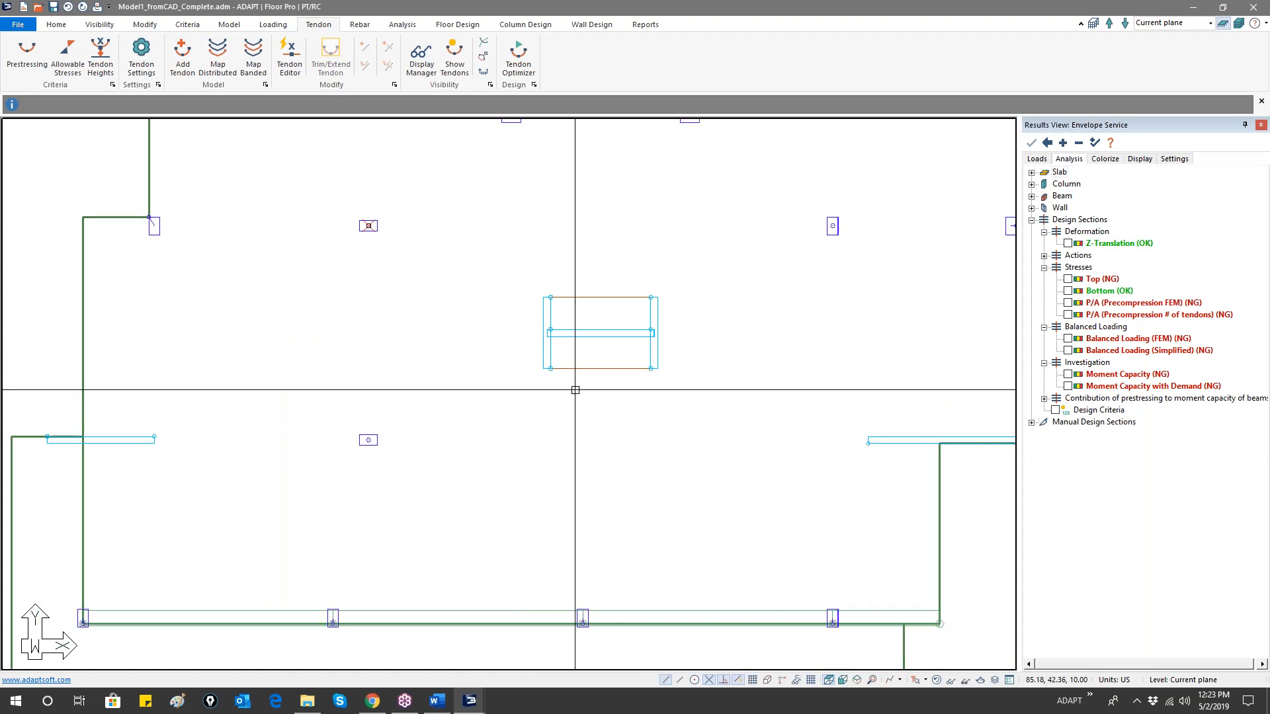
{"action": "scroll", "coordinate": [575, 389], "scroll_direction": "down", "scroll_amount": 3}
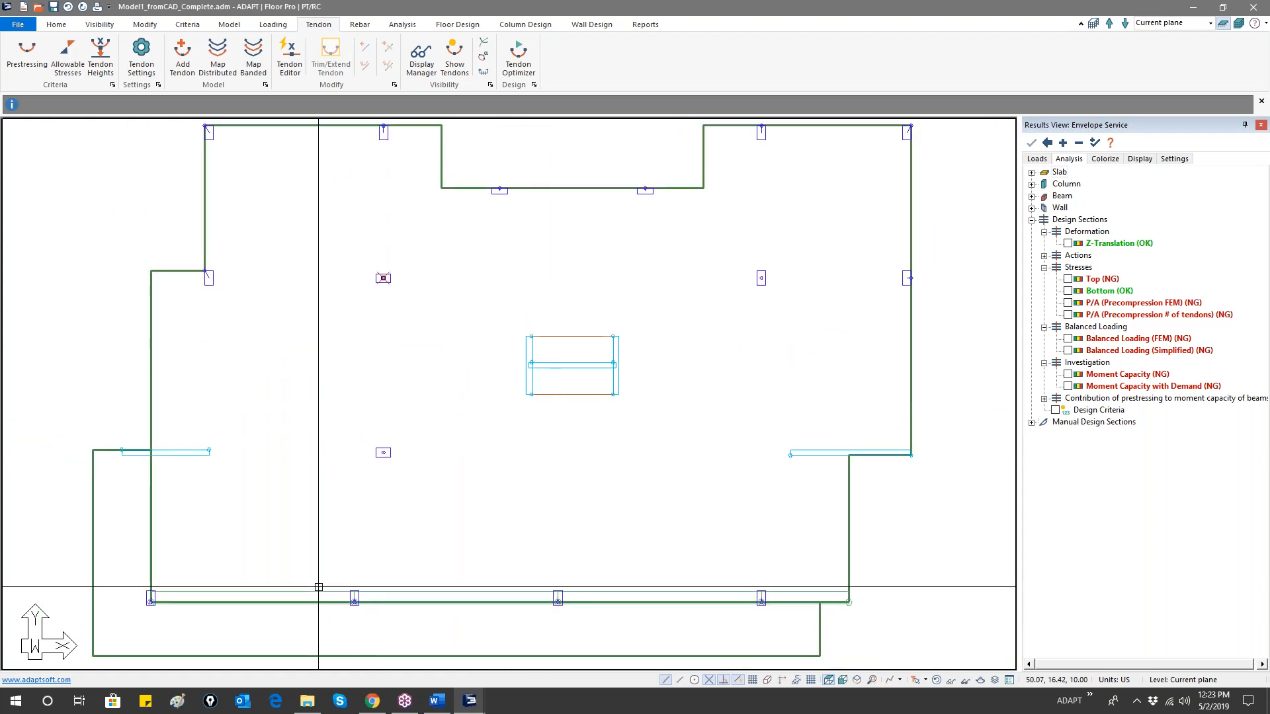
{"action": "middle_click_drag", "start_coordinate": [411, 562], "coordinate": [485, 518]}
{"action": "scroll", "coordinate": [403, 427], "scroll_direction": "down", "scroll_amount": 1}
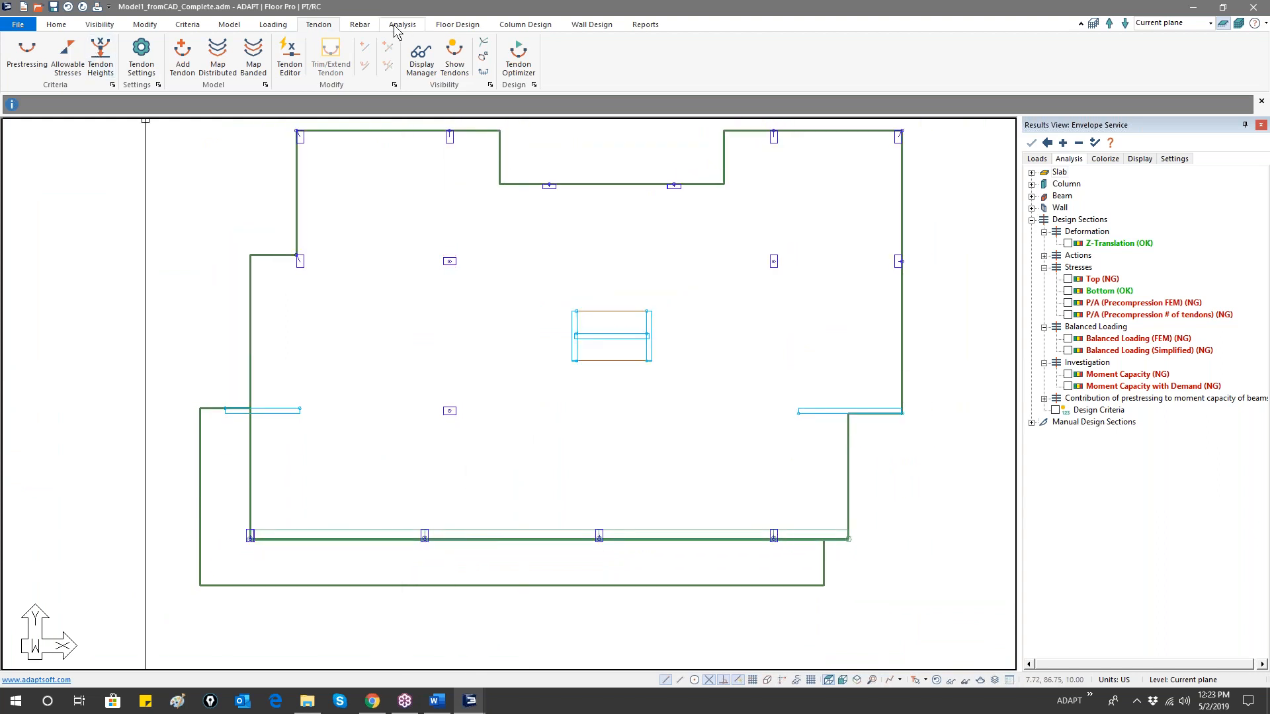
{"action": "left_click", "coordinate": [457, 24]}
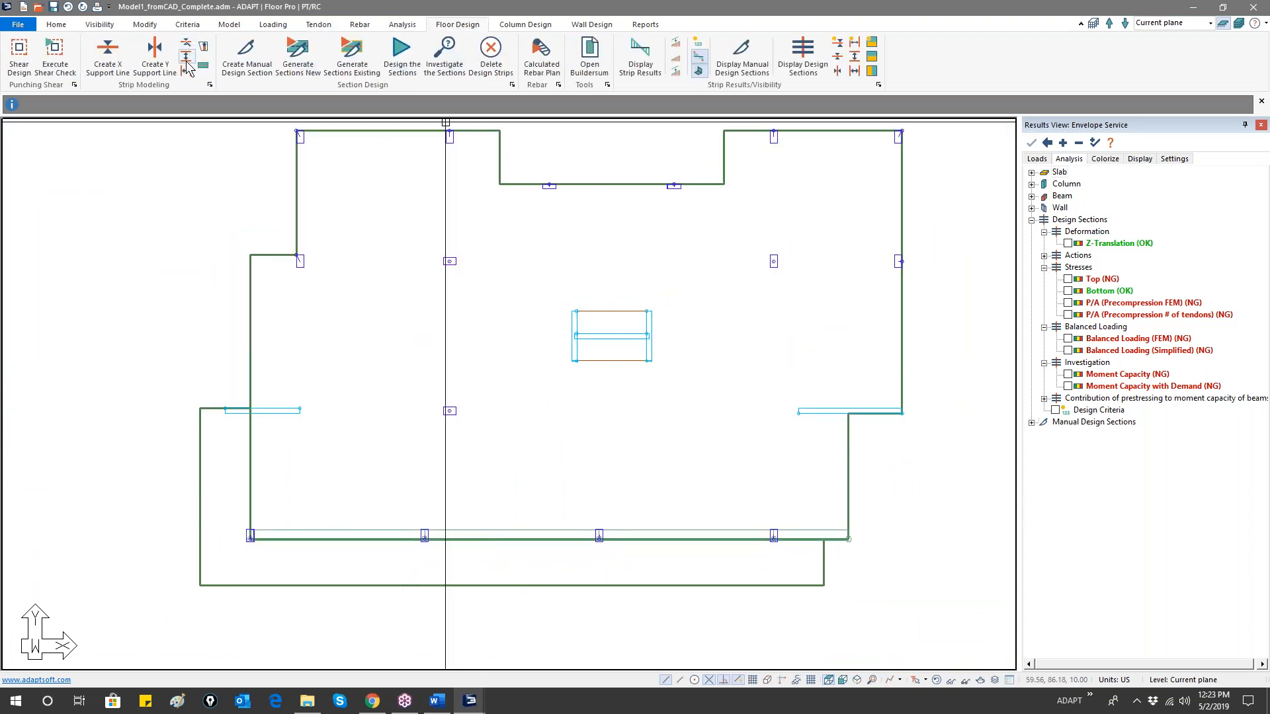
{"action": "left_click", "coordinate": [402, 24]}
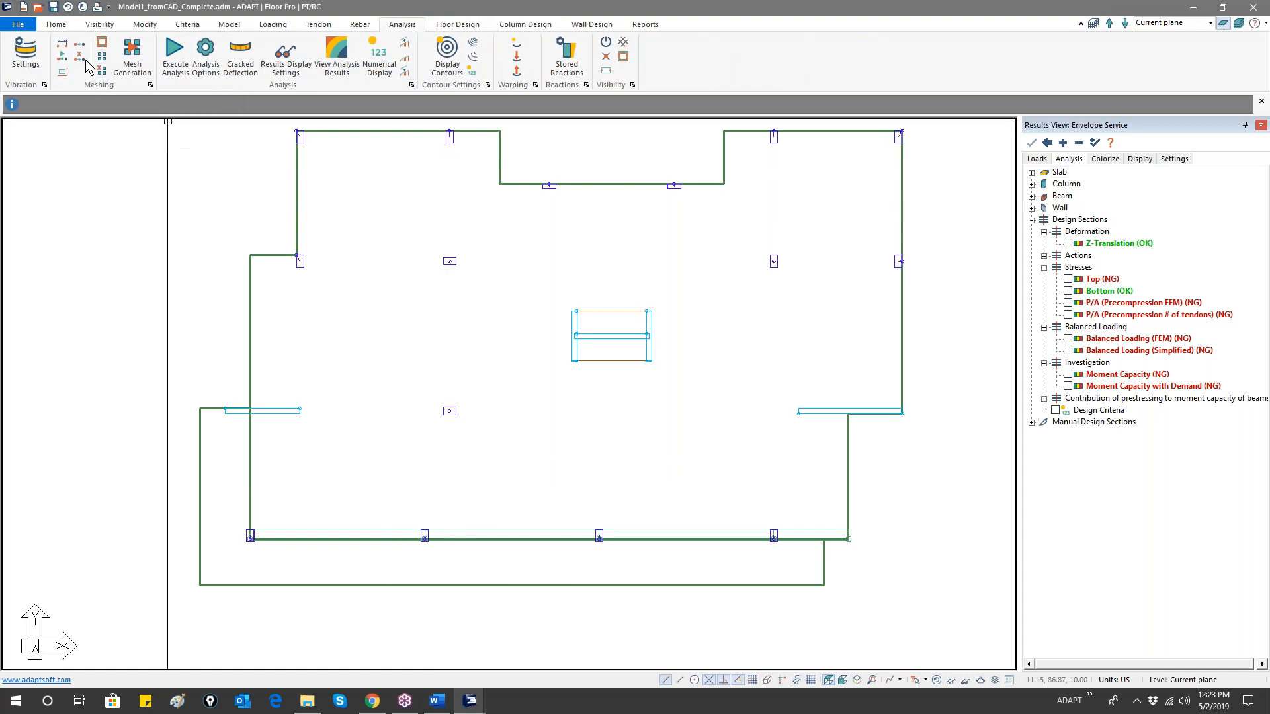
{"action": "middle_click_drag", "start_coordinate": [430, 464], "coordinate": [421, 455]}
- Examine the node positions at the left-hand wall, the edge beam columns and the central core walls
{"action": "scroll", "coordinate": [212, 503], "scroll_direction": "up", "scroll_amount": 5}
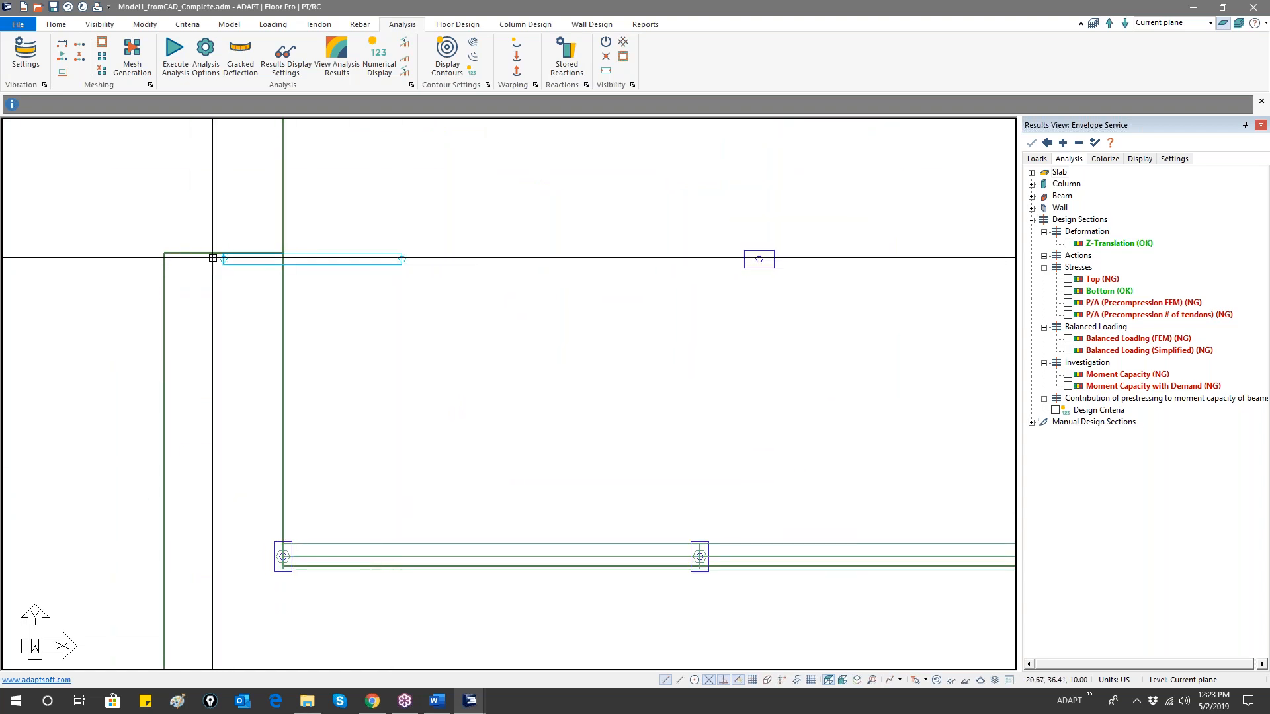
{"action": "middle_click_drag", "start_coordinate": [383, 530], "coordinate": [327, 414]}
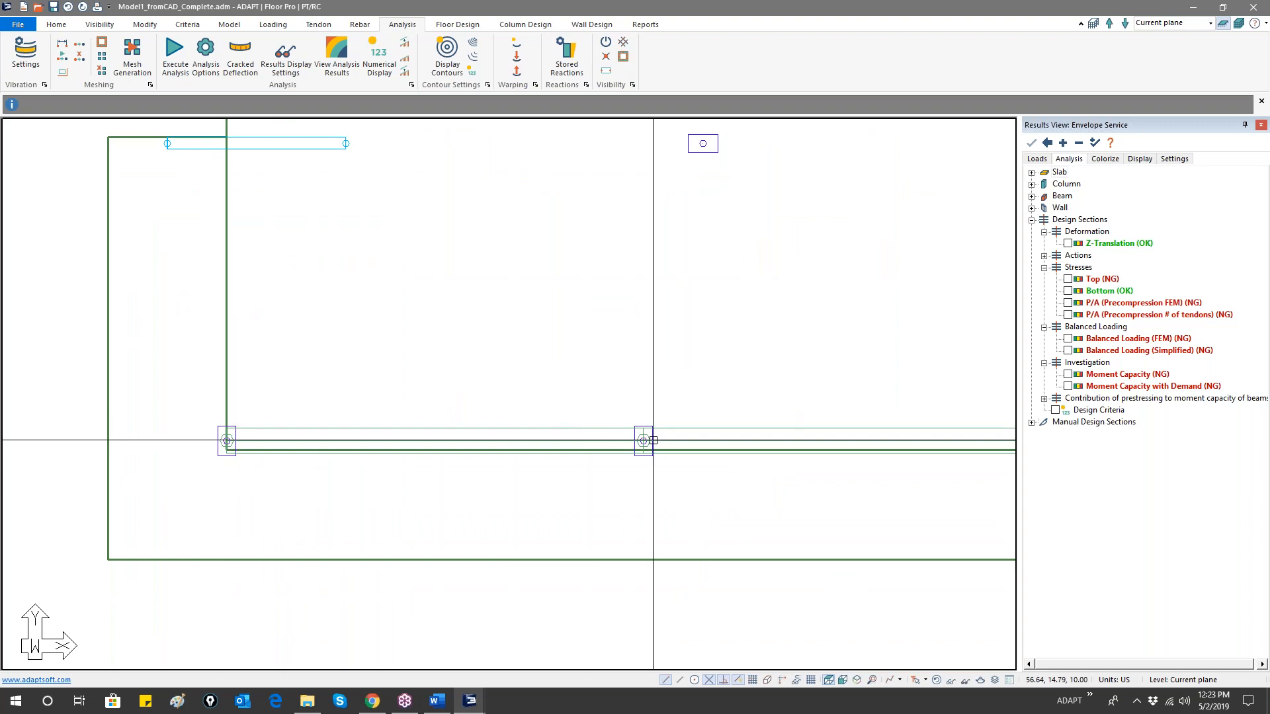
{"action": "middle_click_drag", "start_coordinate": [703, 258], "coordinate": [371, 454]}
{"action": "middle_click_drag", "start_coordinate": [491, 377], "coordinate": [170, 538]}
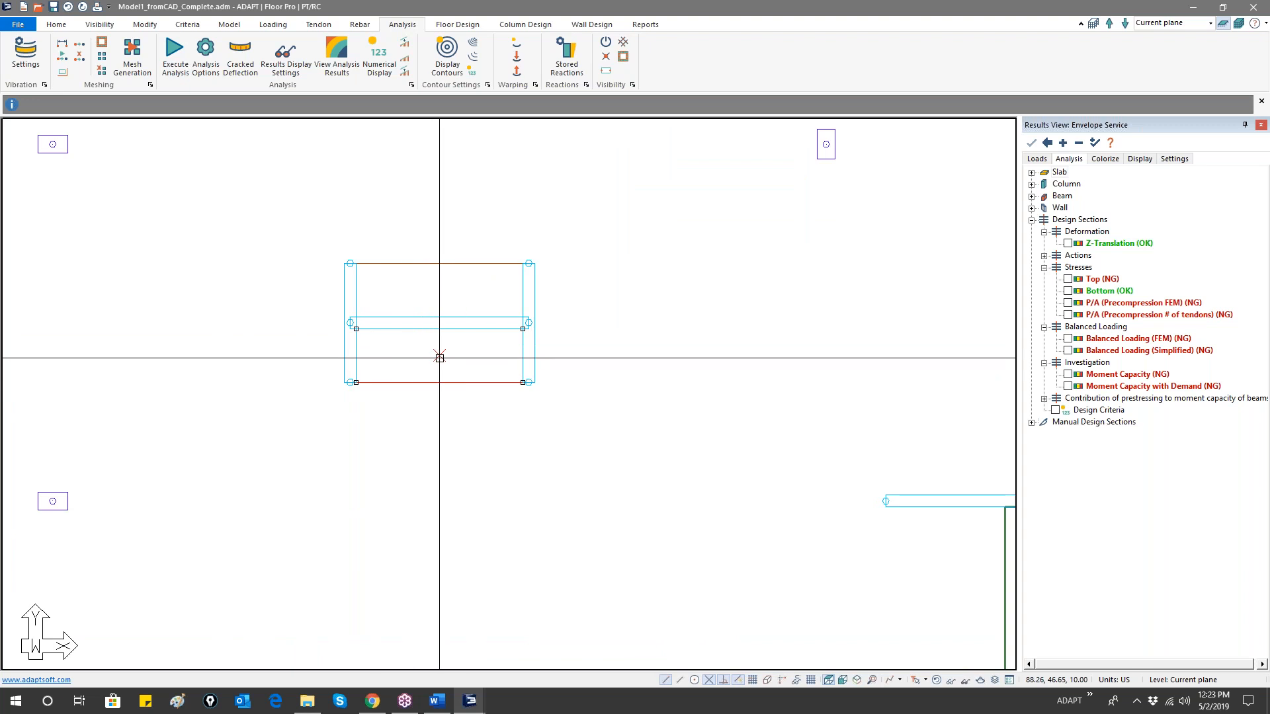
{"action": "scroll", "coordinate": [448, 304], "scroll_direction": "down", "scroll_amount": 1}
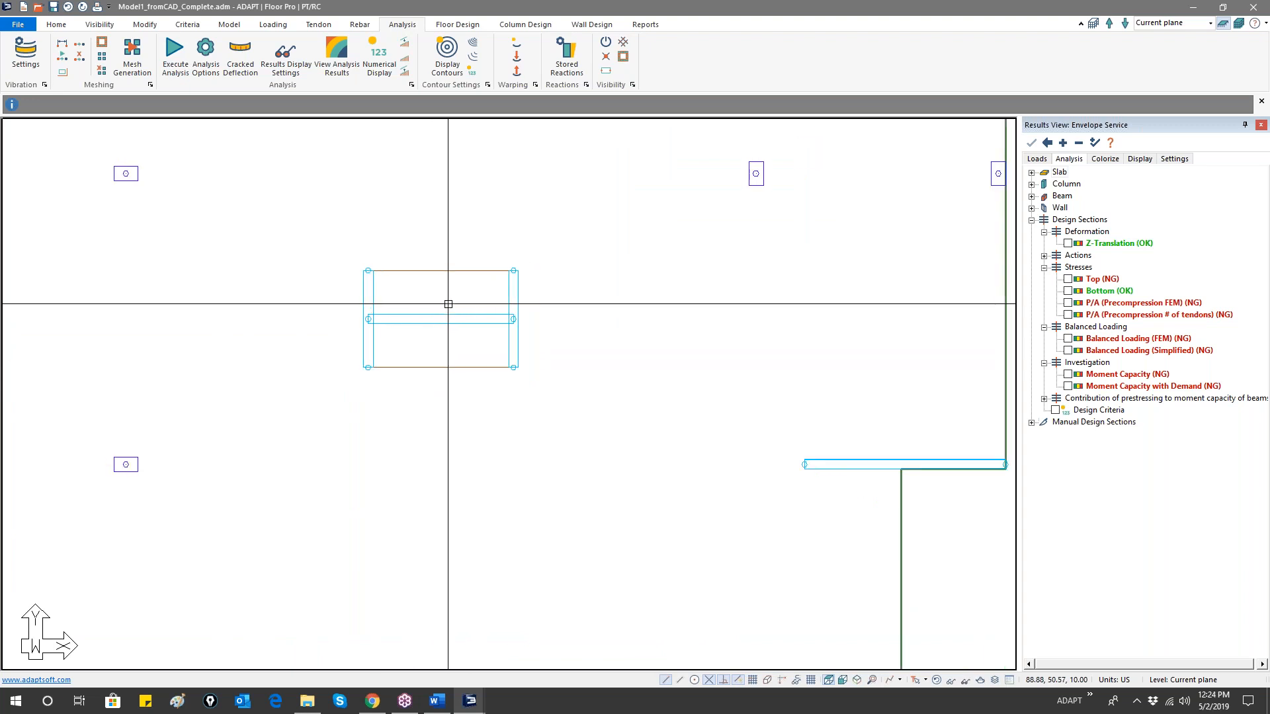
{"action": "scroll", "coordinate": [449, 304], "scroll_direction": "down", "scroll_amount": 1}
{"action": "scroll", "coordinate": [449, 304], "scroll_direction": "down", "scroll_amount": 2}
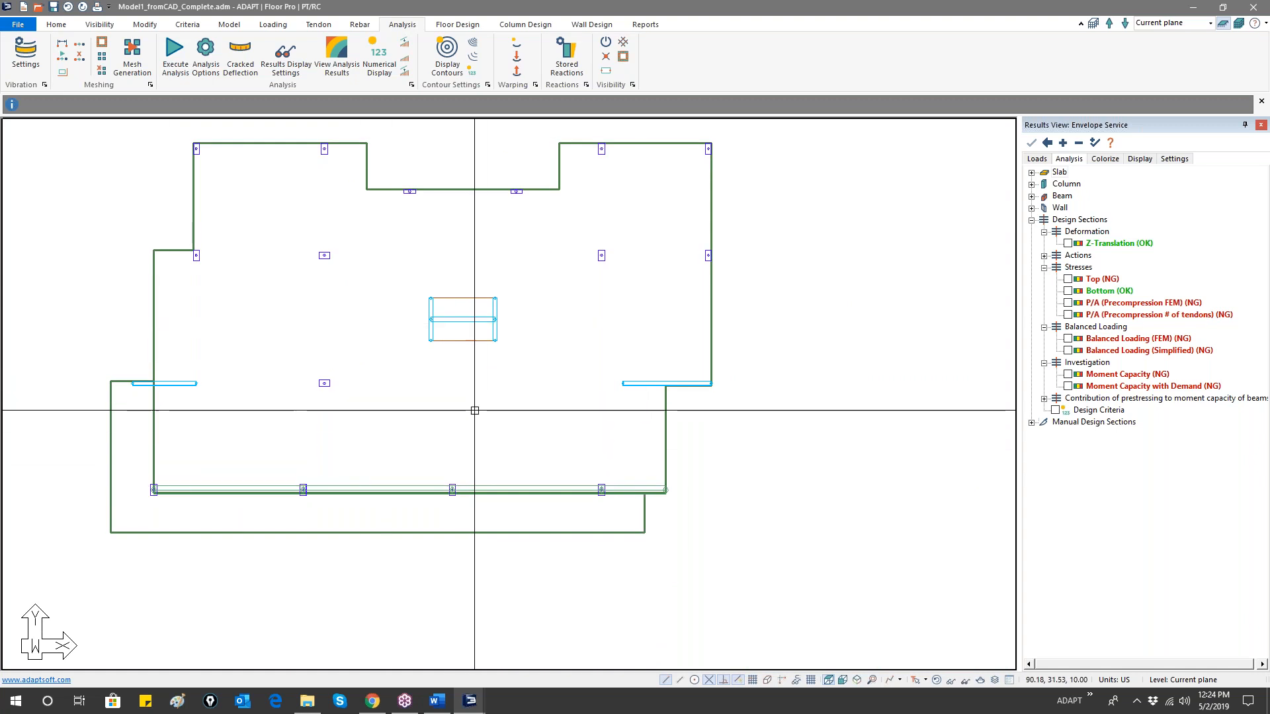
- Mesh the slabs using the Simplified method with a 3 ft sparse cell size and automatic node shifting off
{"action": "left_click", "coordinate": [144, 58]}
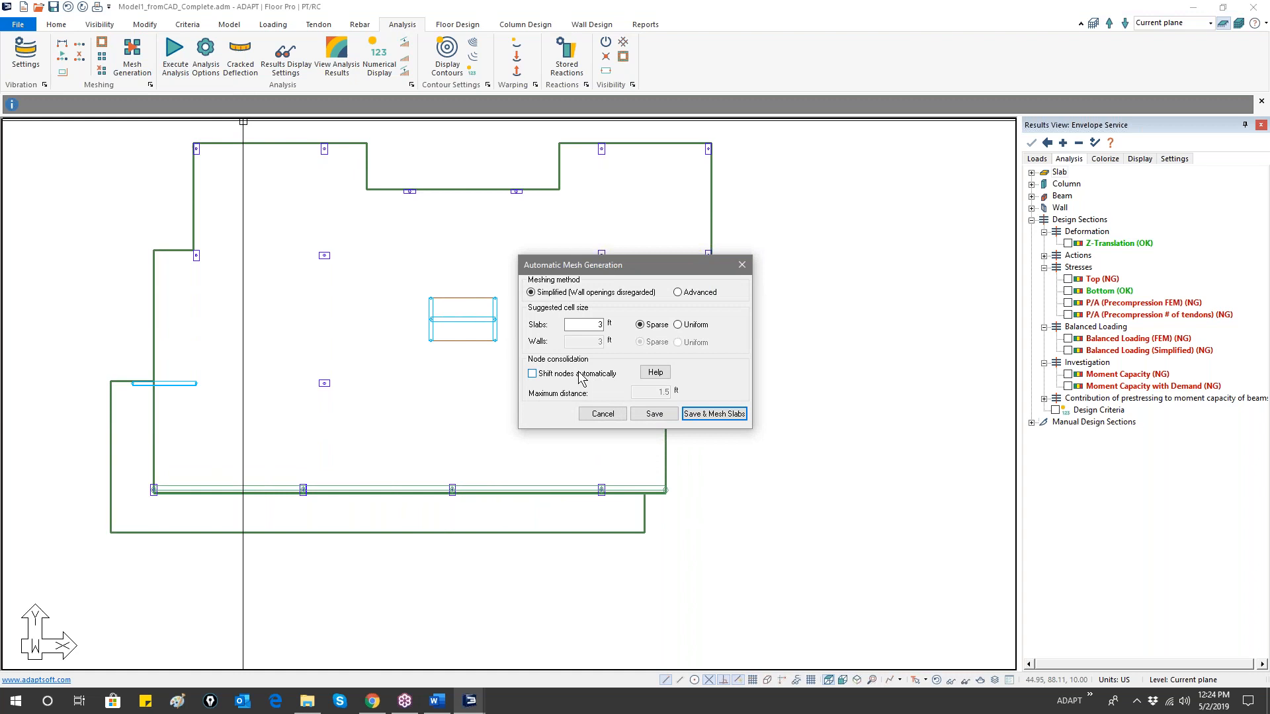
{"action": "left_click", "coordinate": [703, 417]}
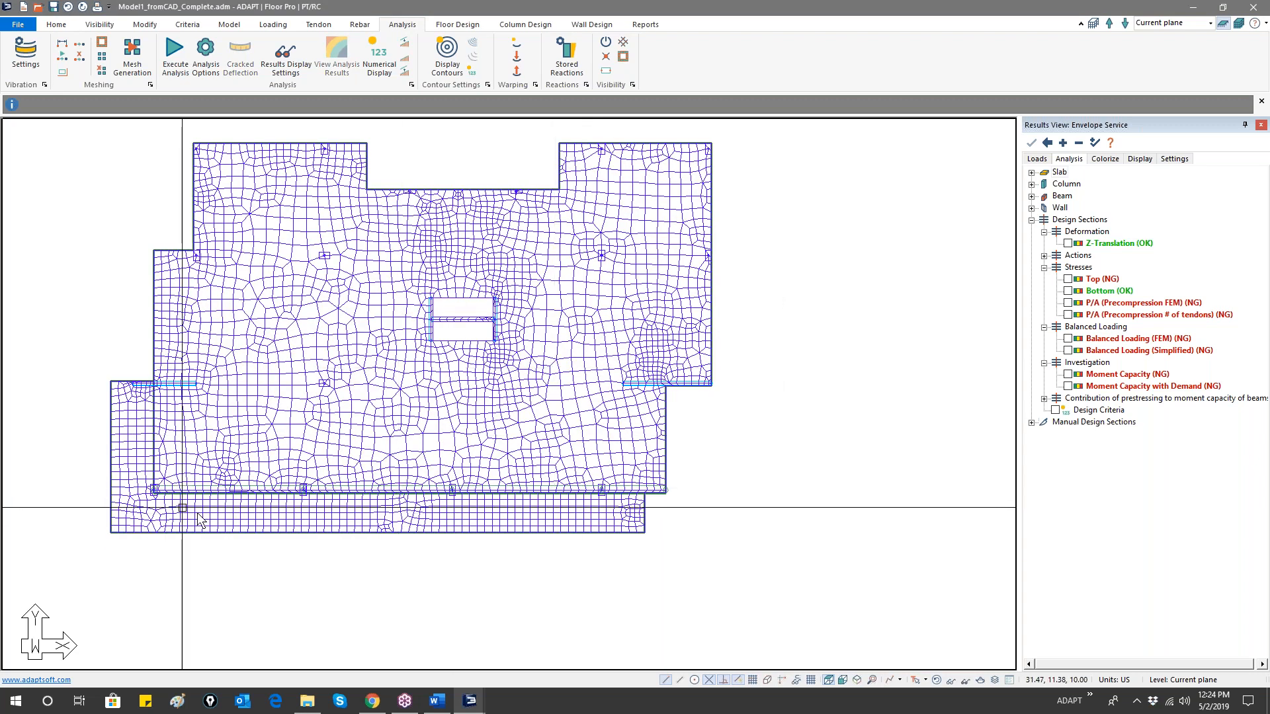
{"action": "scroll", "coordinate": [256, 493], "scroll_direction": "up", "scroll_amount": 1}
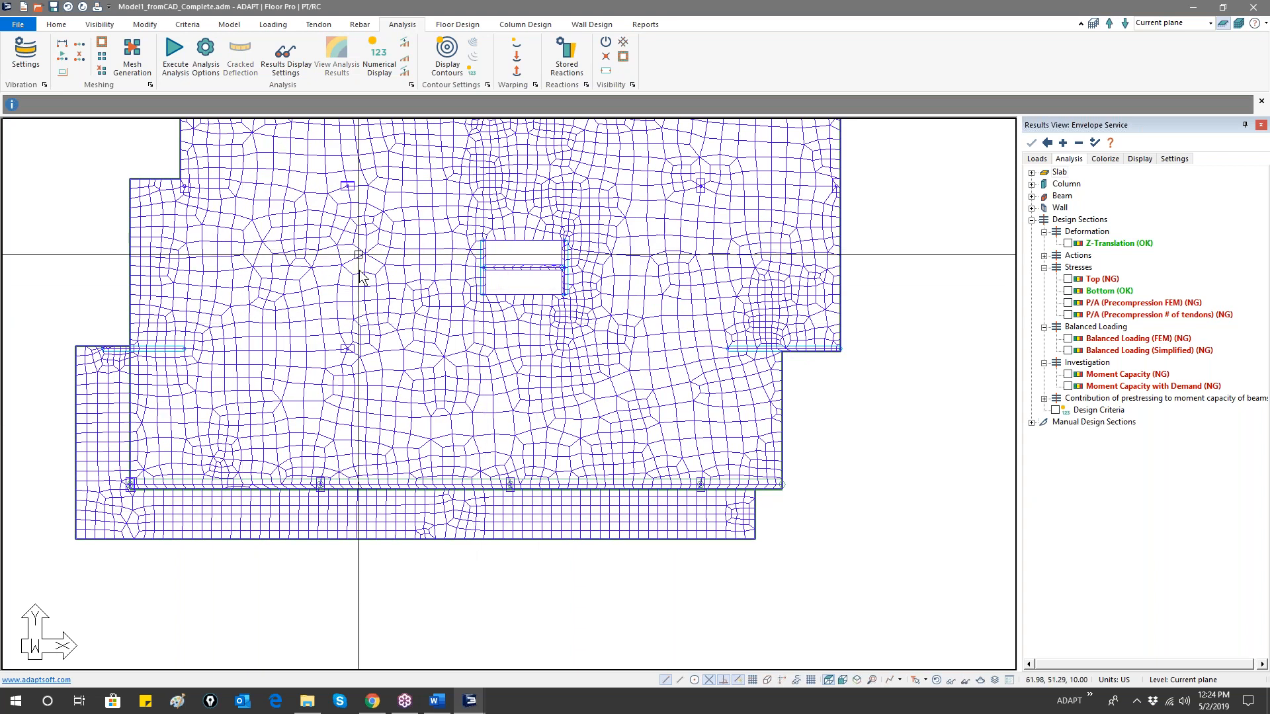
{"action": "scroll", "coordinate": [372, 308], "scroll_direction": "down", "scroll_amount": 1}
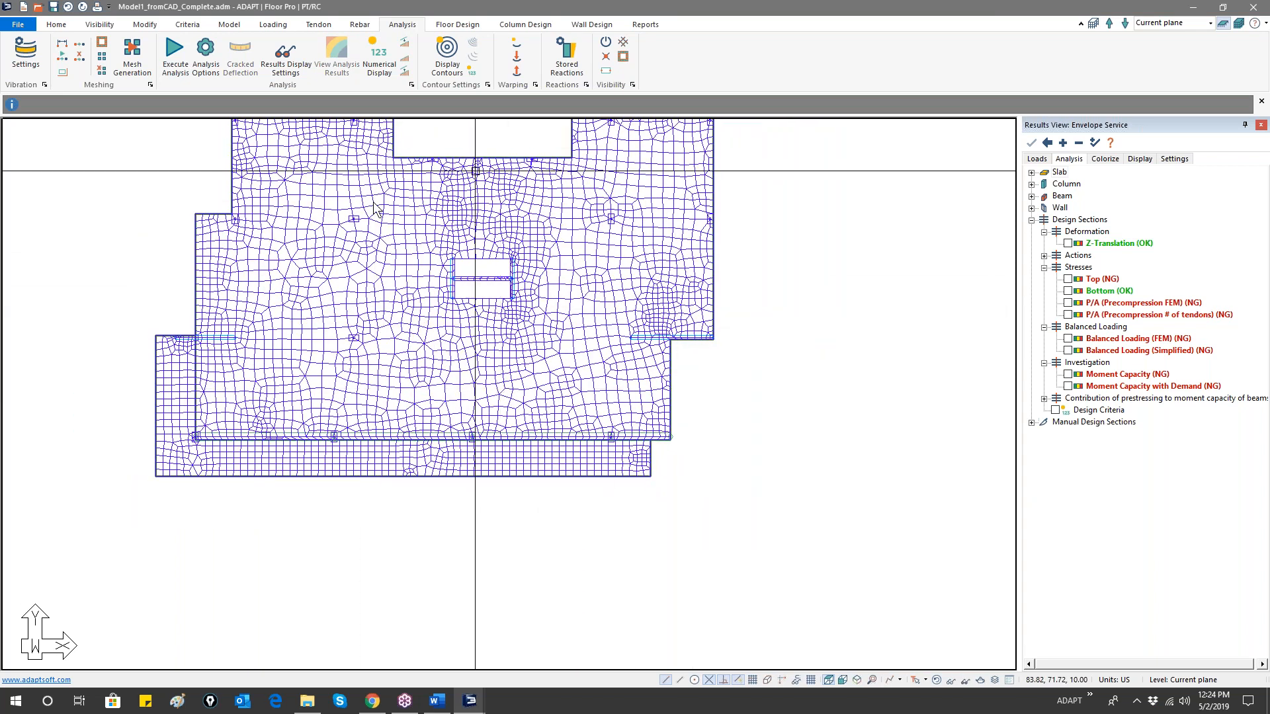
{"action": "middle_click_drag", "start_coordinate": [521, 366], "coordinate": [506, 436]}
{"action": "scroll", "coordinate": [506, 436], "scroll_direction": "down", "scroll_amount": 1}
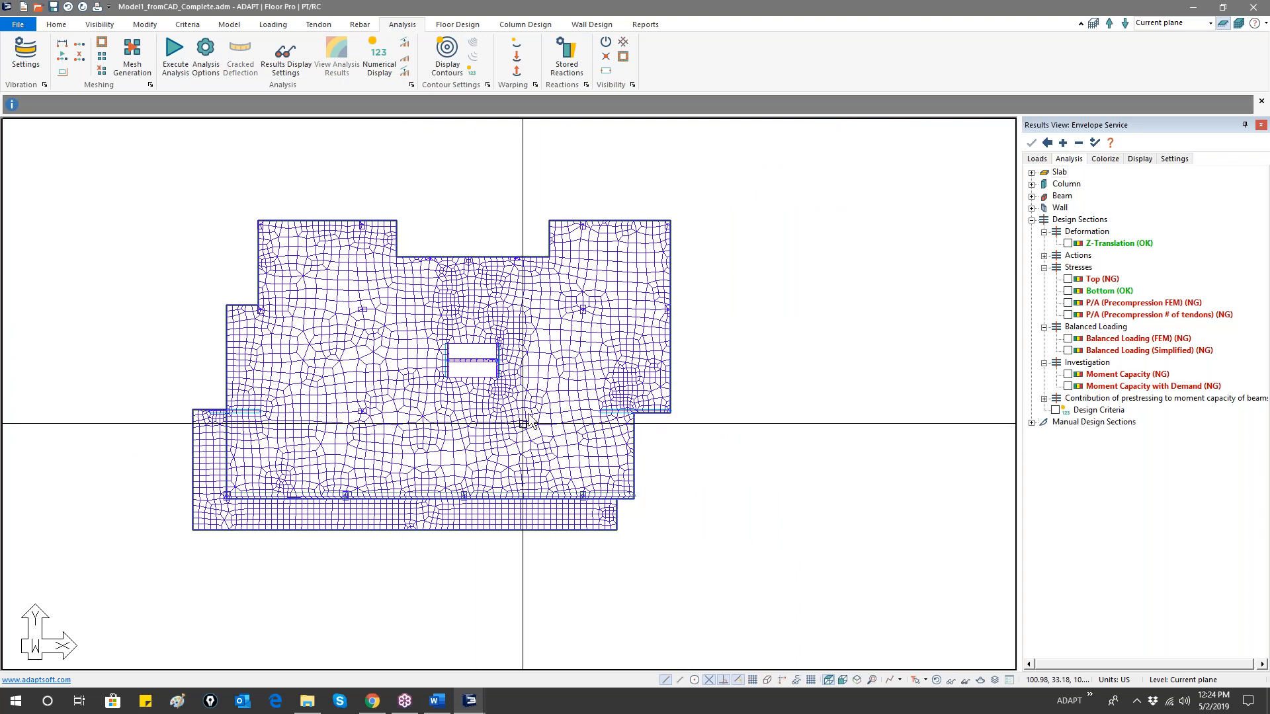
- Examine the finite element mesh along the core walls around the central opening
{"action": "scroll", "coordinate": [471, 383], "scroll_direction": "up", "scroll_amount": 6}
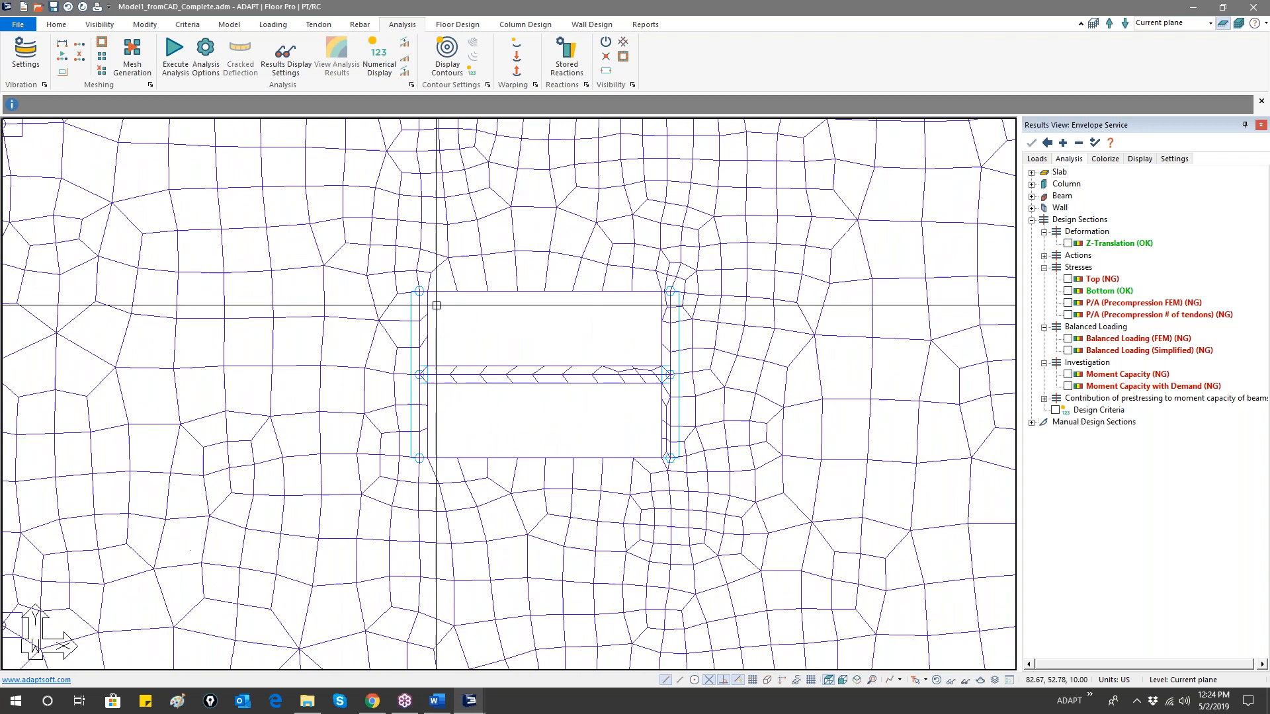
{"action": "scroll", "coordinate": [445, 310], "scroll_direction": "down", "scroll_amount": 3}
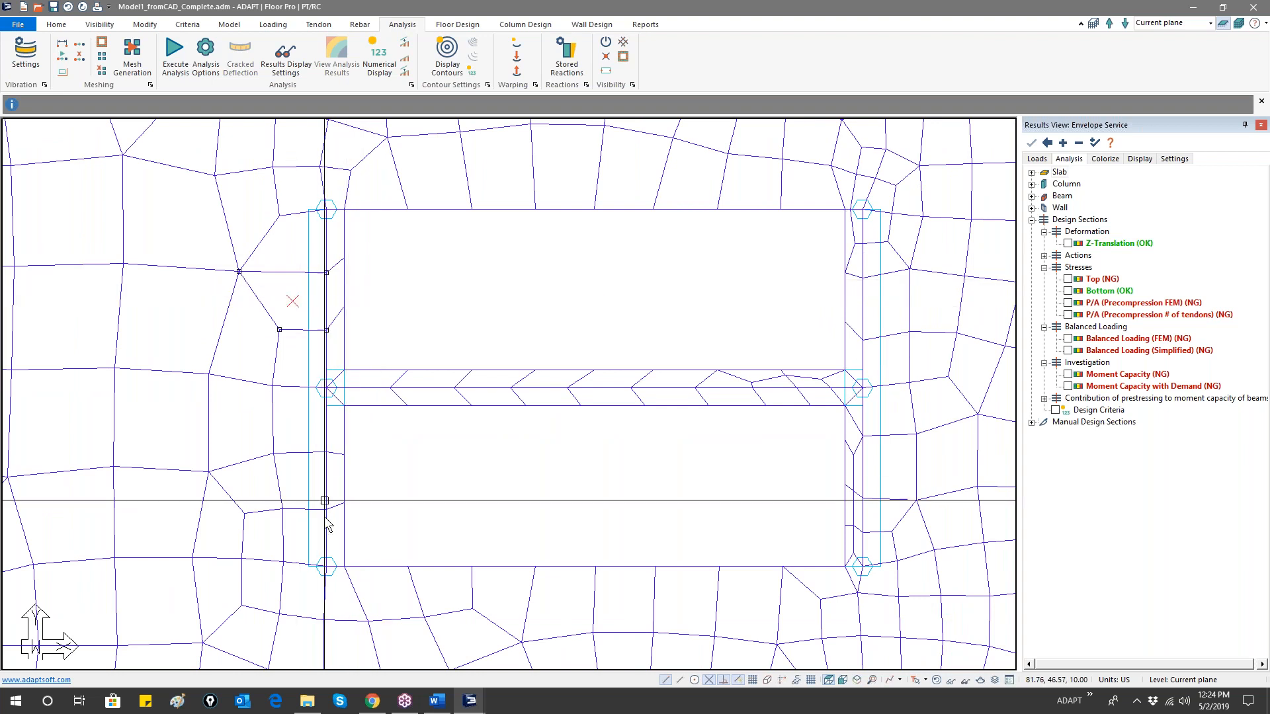
{"action": "middle_click_drag", "start_coordinate": [676, 383], "coordinate": [434, 355]}
{"action": "scroll", "coordinate": [433, 356], "scroll_direction": "down", "scroll_amount": 3}
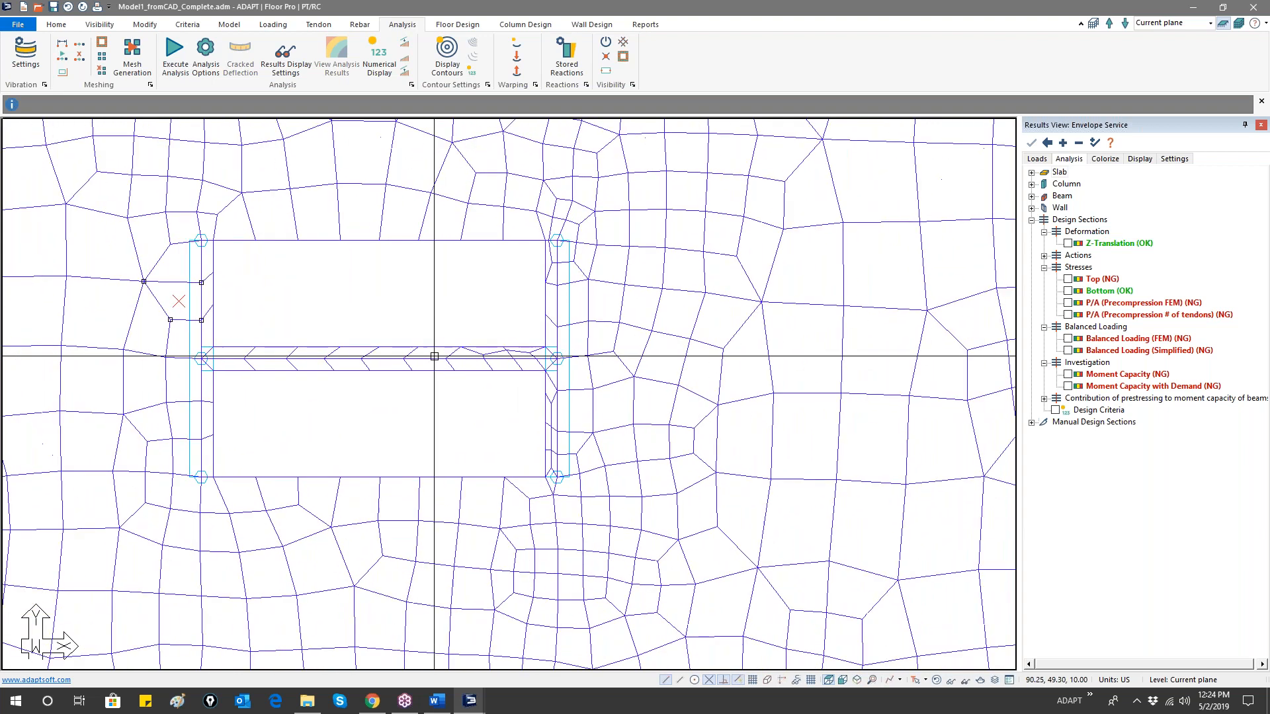
{"action": "middle_click_drag", "start_coordinate": [294, 225], "coordinate": [459, 309]}
{"action": "scroll", "coordinate": [459, 309], "scroll_direction": "down", "scroll_amount": 3}
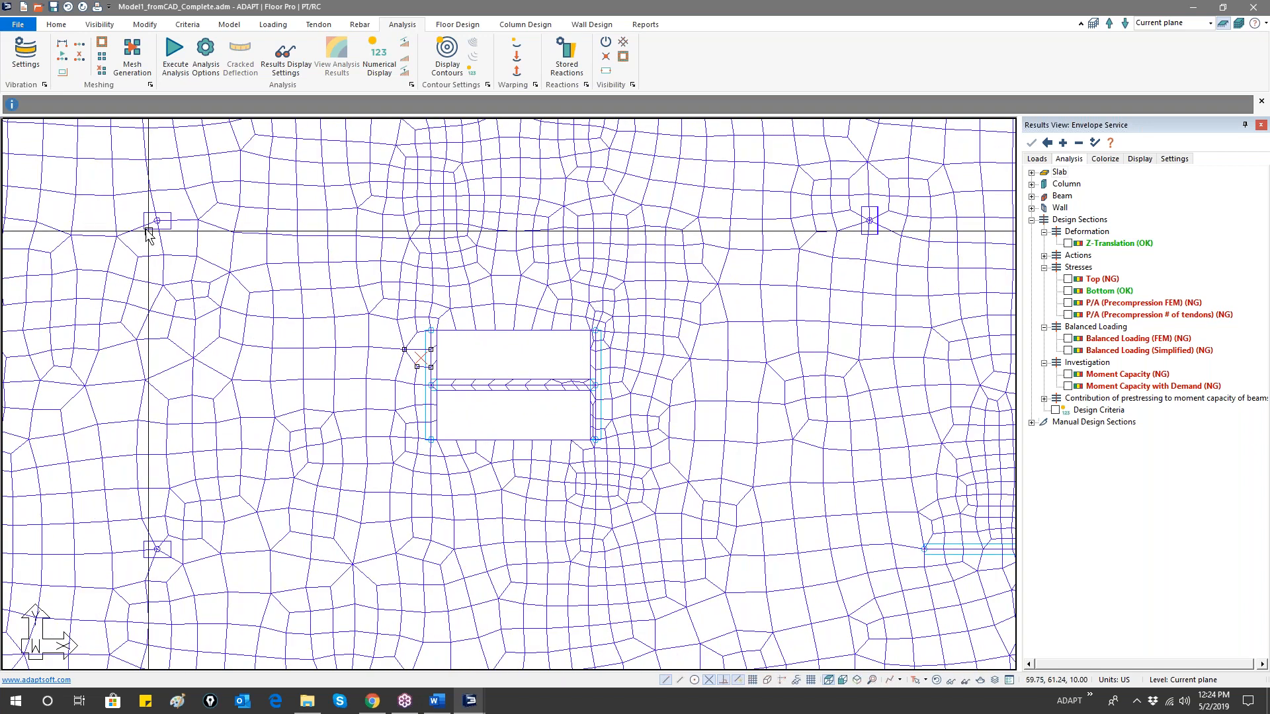
- Examine the mesh between the edge beam and the slab edge near the lower-left corner column
{"action": "middle_click_drag", "start_coordinate": [145, 229], "coordinate": [388, 143]}
{"action": "middle_click_drag", "start_coordinate": [242, 380], "coordinate": [489, 249]}
{"action": "middle_click_drag", "start_coordinate": [306, 450], "coordinate": [300, 437]}
{"action": "scroll", "coordinate": [278, 576], "scroll_direction": "up", "scroll_amount": 5}
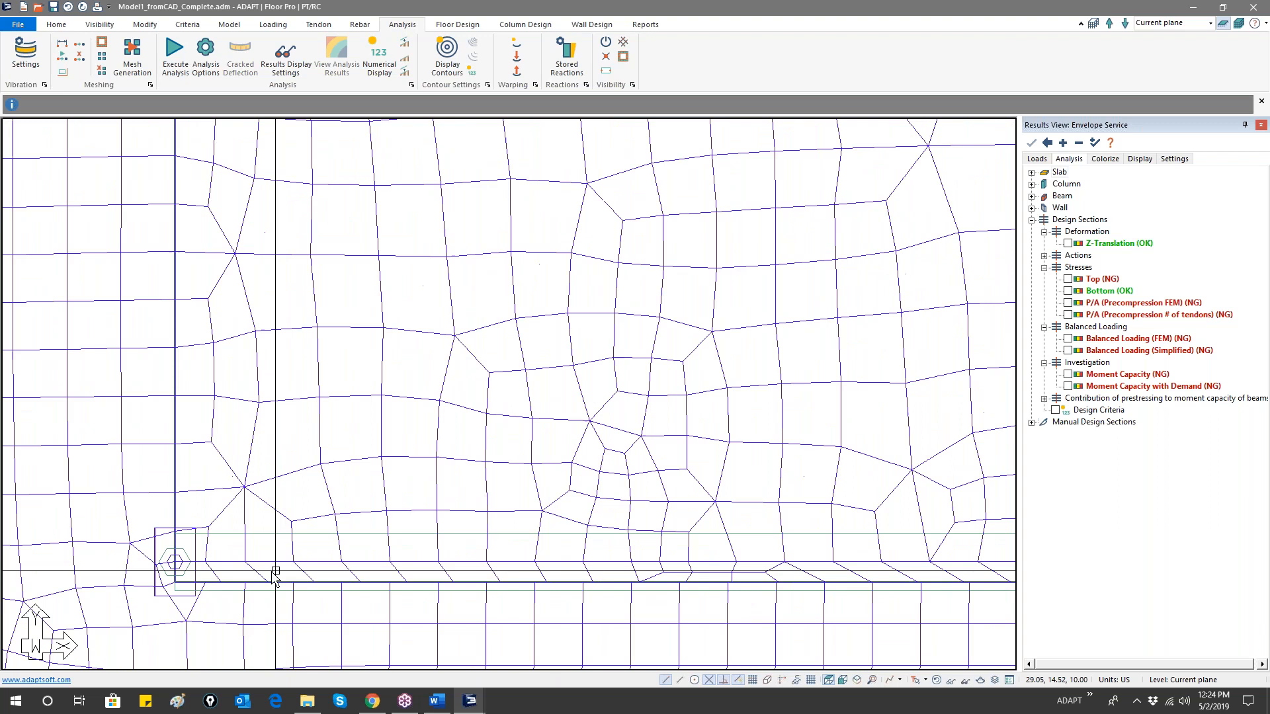
{"action": "left_click", "coordinate": [222, 576]}
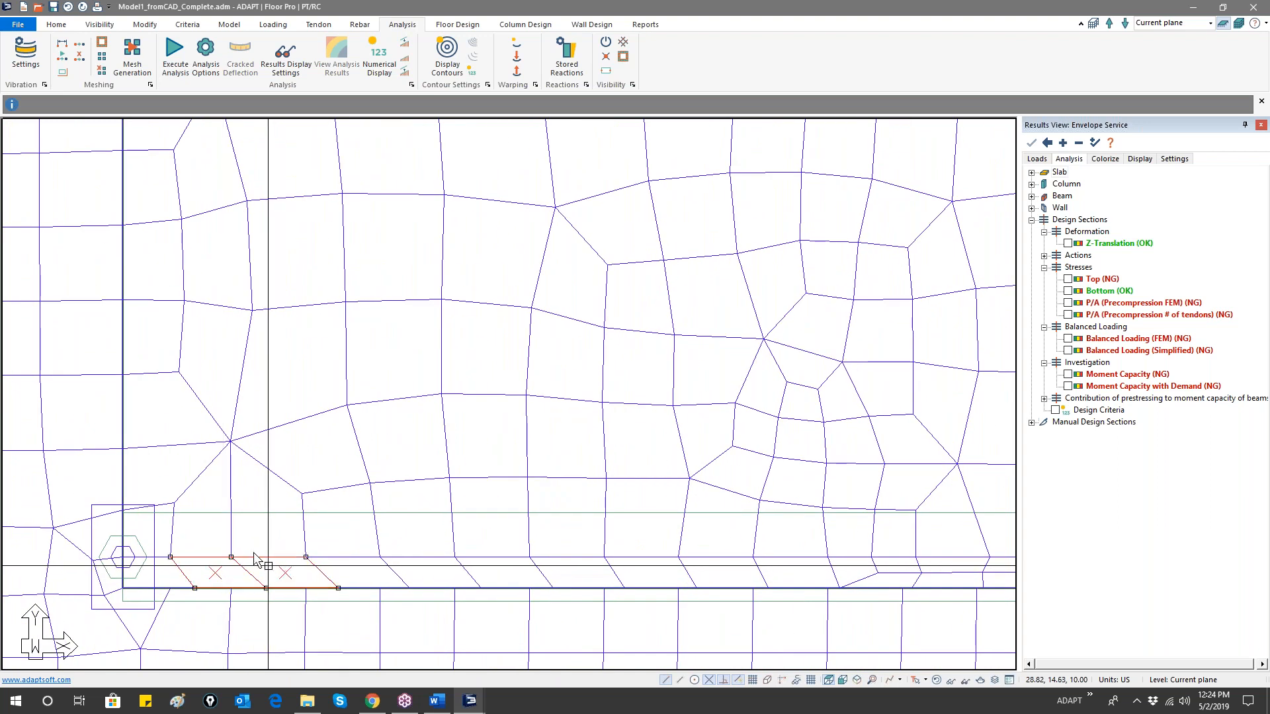
{"action": "scroll", "coordinate": [263, 576], "scroll_direction": "down", "scroll_amount": 5}
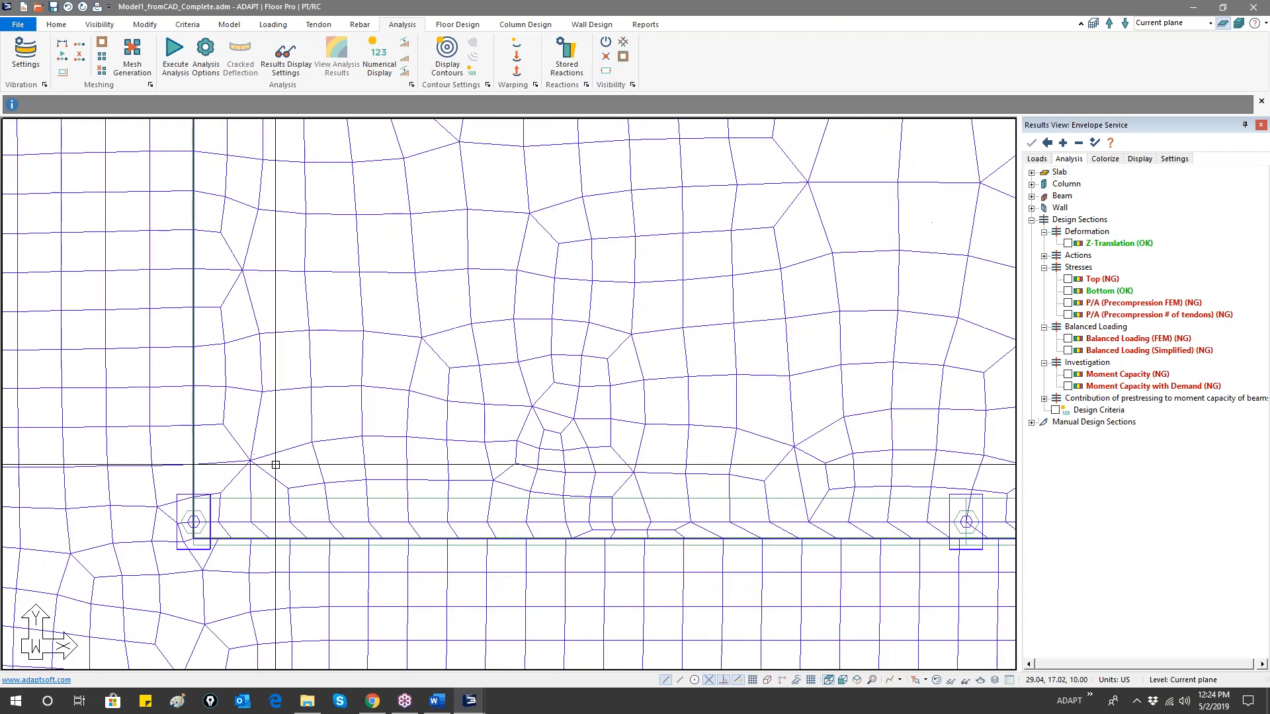
- Regenerate the slab mesh with automatic node shifting on
{"action": "scroll", "coordinate": [276, 427], "scroll_direction": "down", "scroll_amount": 4}
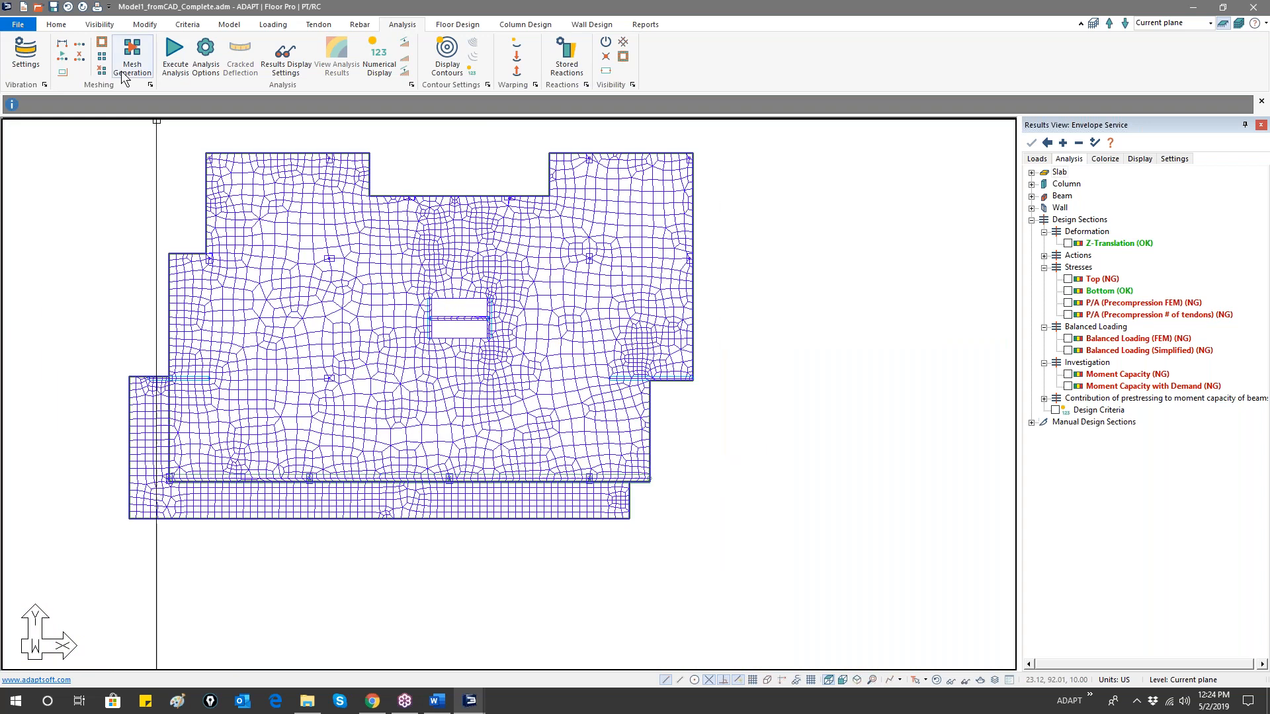
{"action": "left_click", "coordinate": [133, 58]}
{"action": "left_click", "coordinate": [708, 415]}
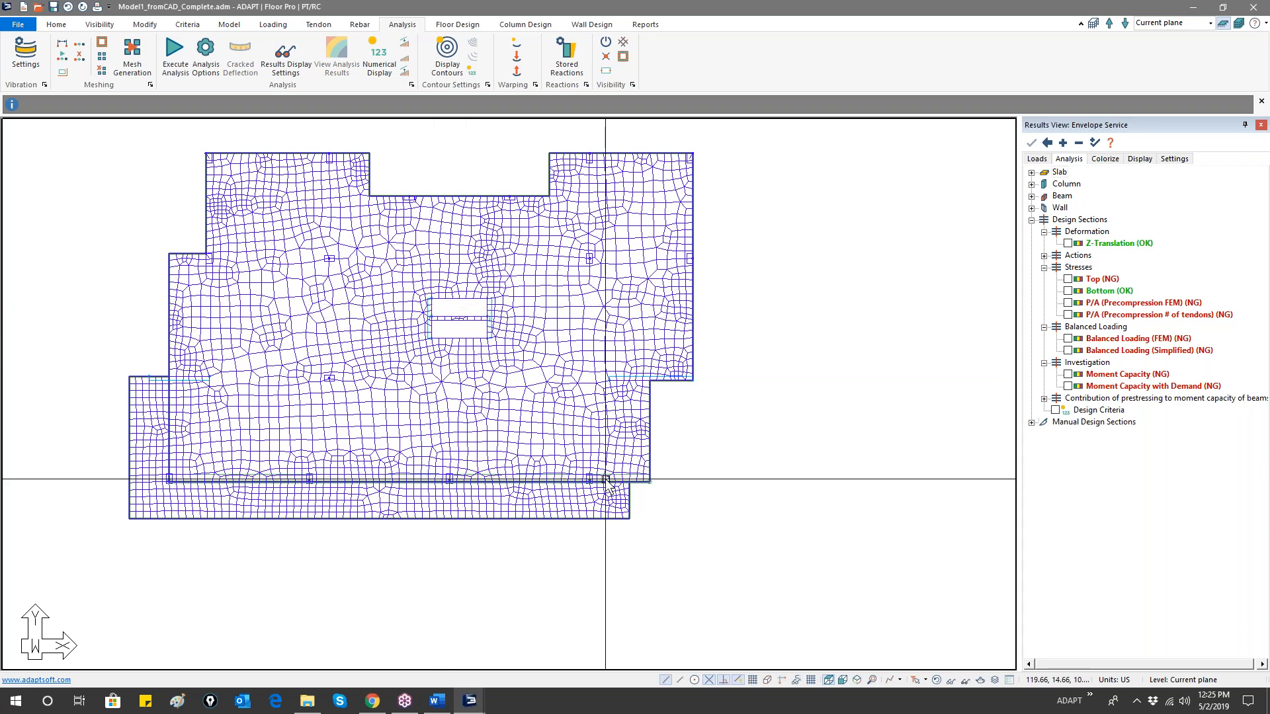
- Examine the regenerated mesh along the lower edge beam, at the left-hand wall and across the whole floor
{"action": "scroll", "coordinate": [651, 478], "scroll_direction": "up", "scroll_amount": 2}
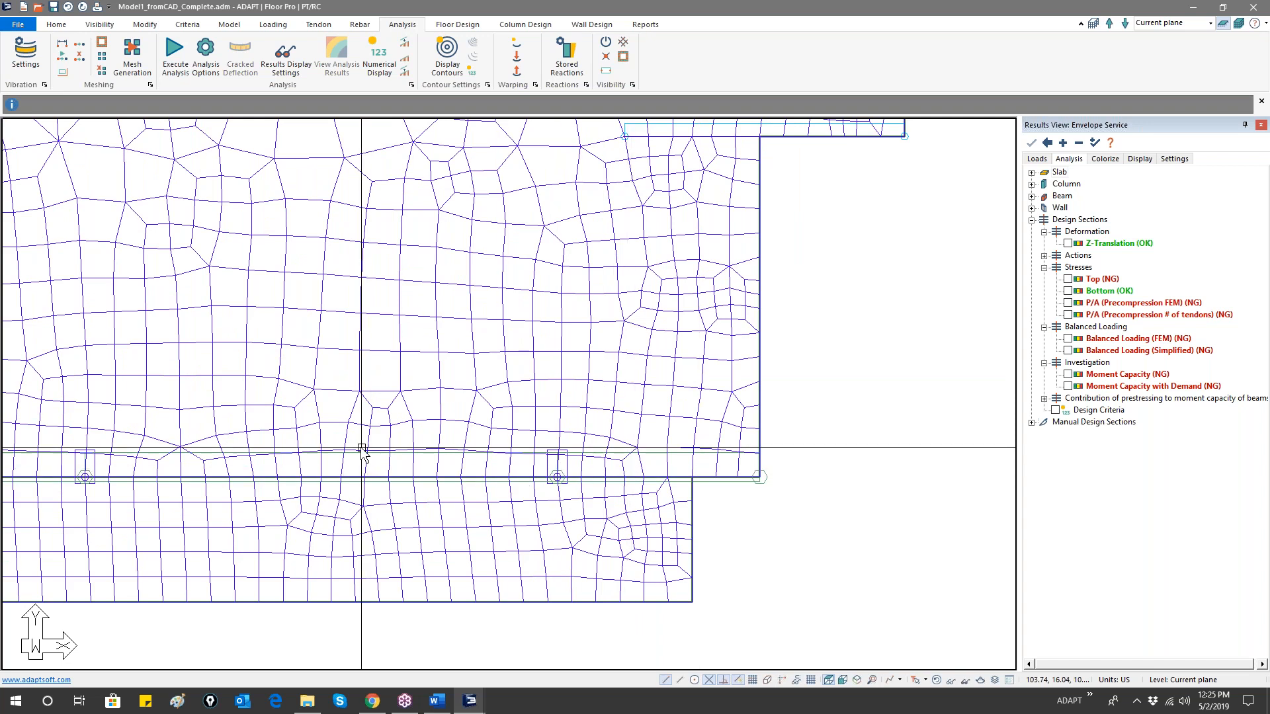
{"action": "scroll", "coordinate": [632, 476], "scroll_direction": "down", "scroll_amount": 4}
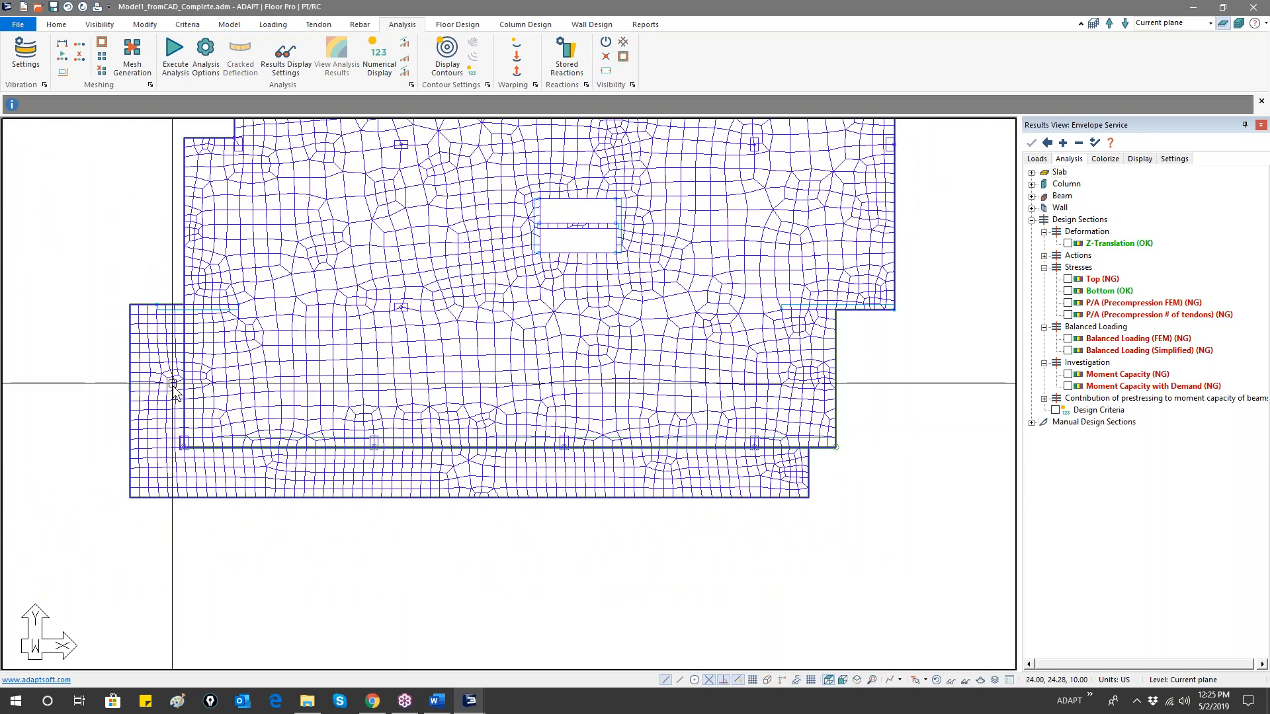
{"action": "scroll", "coordinate": [166, 309], "scroll_direction": "up", "scroll_amount": 3}
{"action": "scroll", "coordinate": [166, 308], "scroll_direction": "up", "scroll_amount": 2}
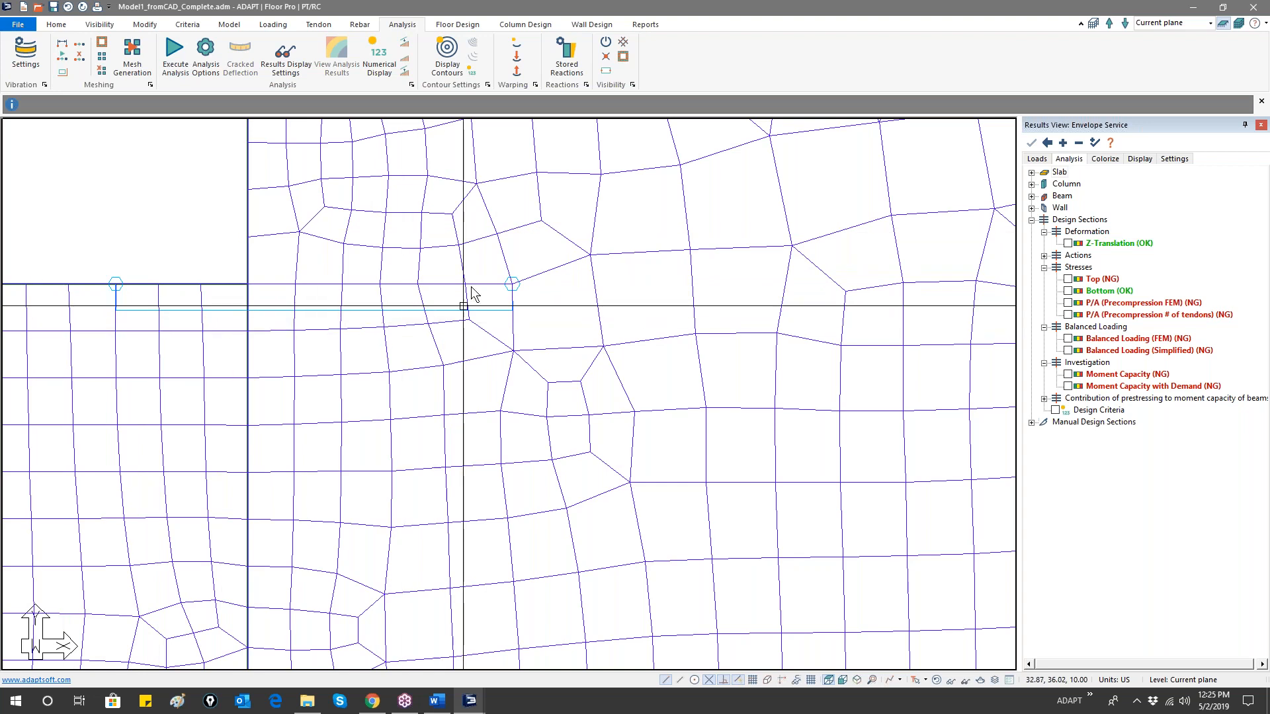
{"action": "scroll", "coordinate": [351, 355], "scroll_direction": "down", "scroll_amount": 4}
{"action": "scroll", "coordinate": [344, 361], "scroll_direction": "down", "scroll_amount": 2}
{"action": "middle_click_drag", "start_coordinate": [521, 391], "coordinate": [339, 402]}
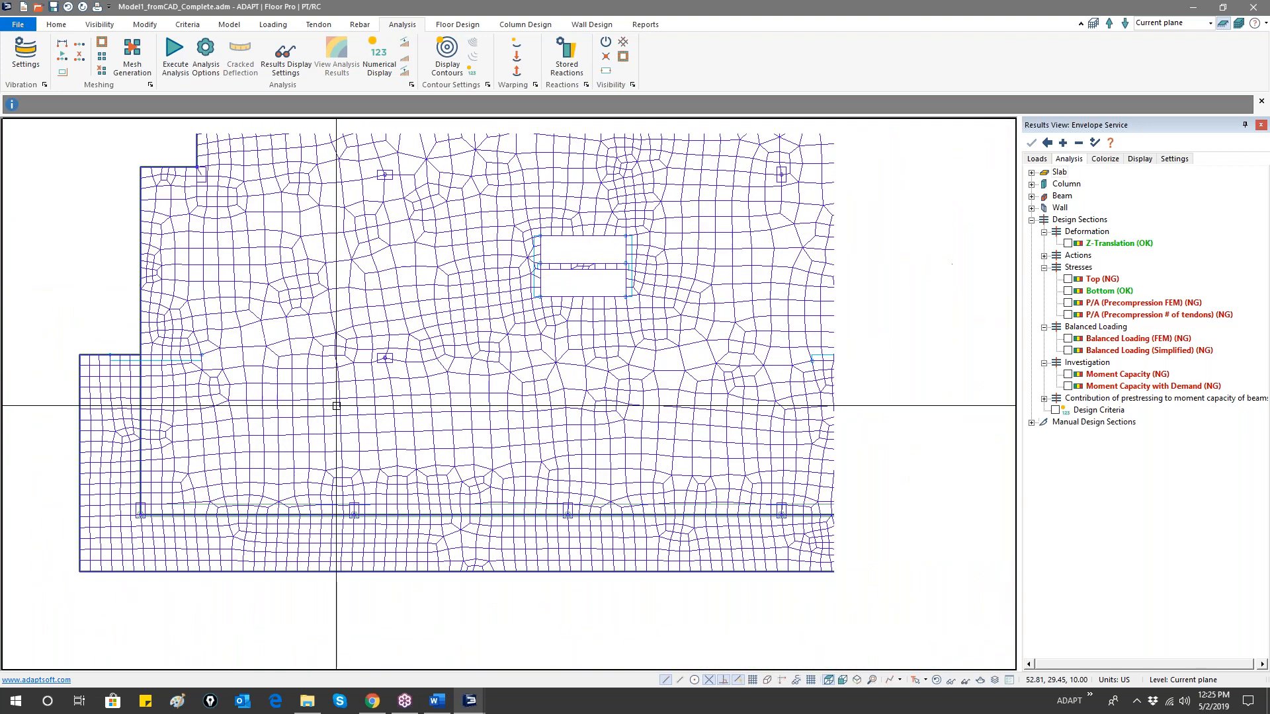
{"action": "scroll", "coordinate": [359, 398], "scroll_direction": "down", "scroll_amount": 1}
{"action": "scroll", "coordinate": [360, 398], "scroll_direction": "down", "scroll_amount": 1}
{"action": "middle_click_drag", "start_coordinate": [413, 418], "coordinate": [438, 447]}
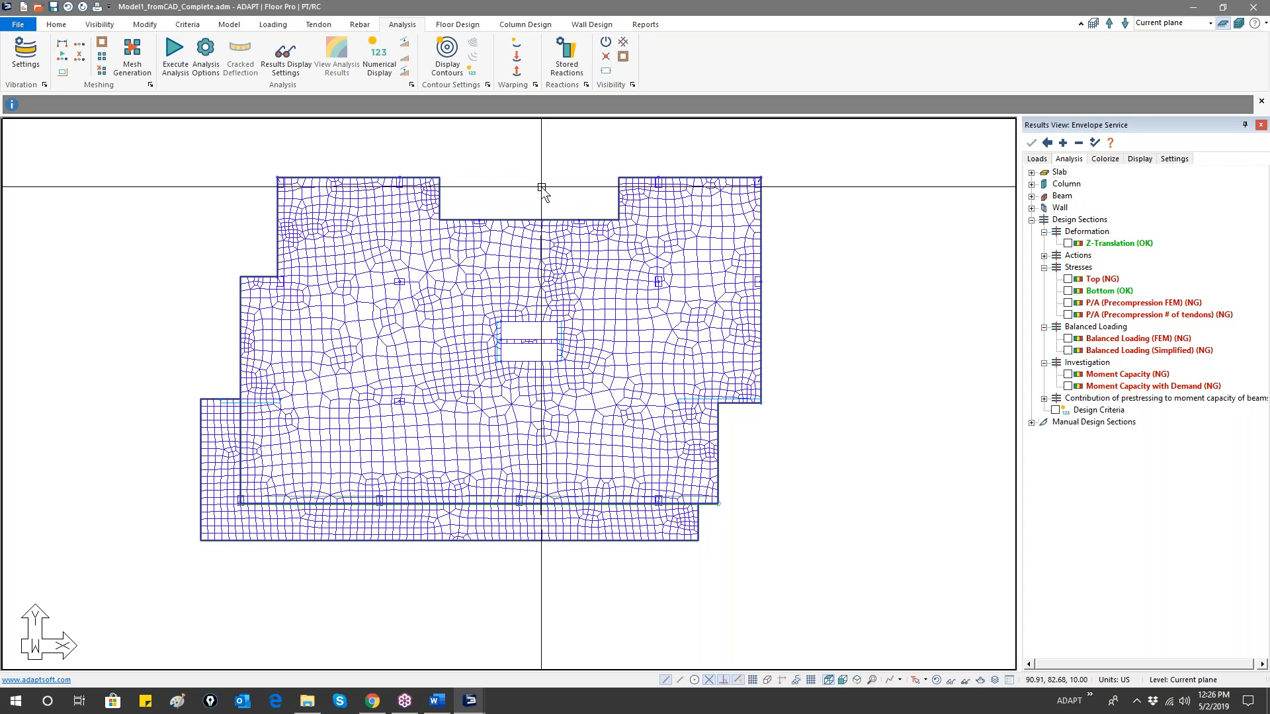
- View the program's About information and close it
{"action": "left_click", "coordinate": [1266, 24]}
{"action": "left_click", "coordinate": [1267, 35]}
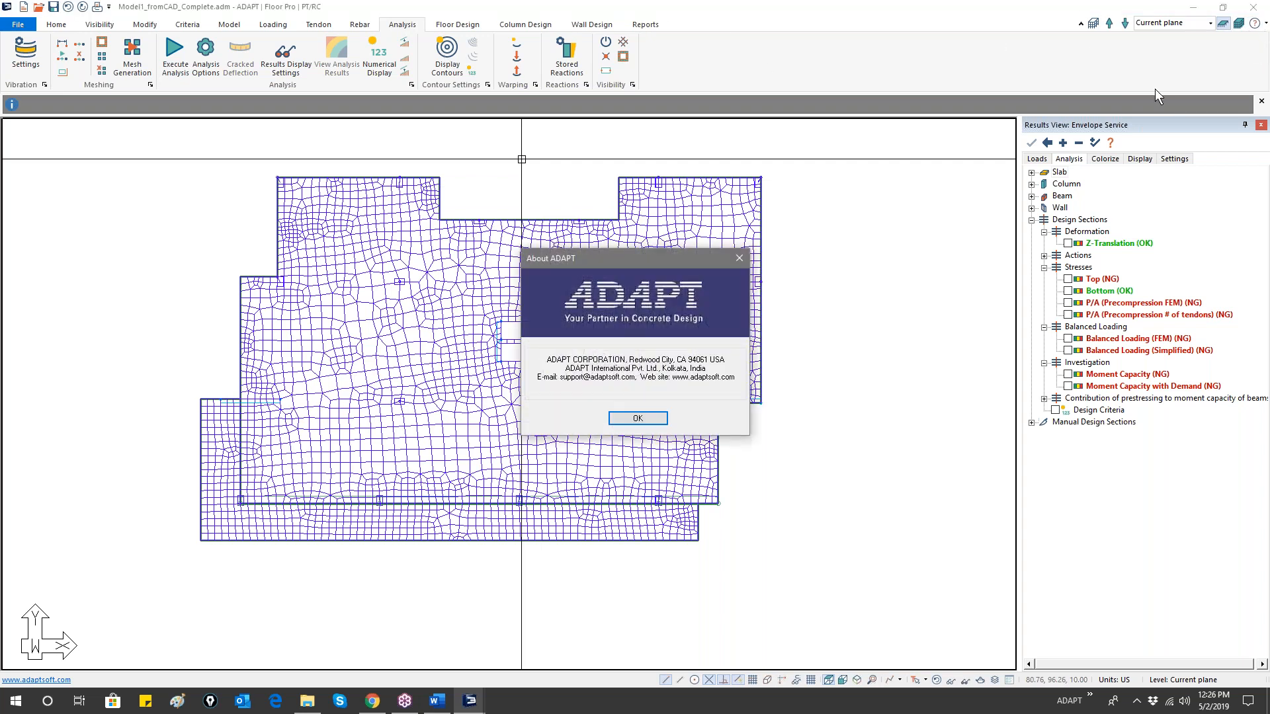
{"action": "left_click", "coordinate": [641, 419]}
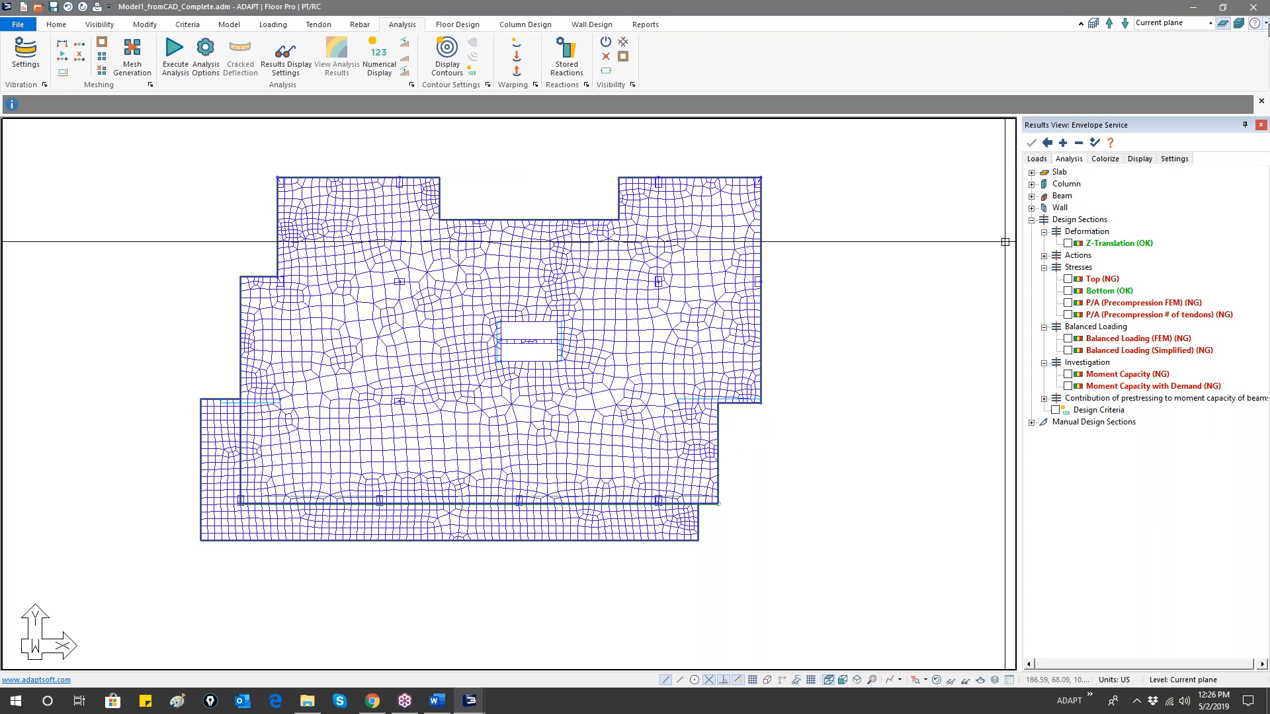